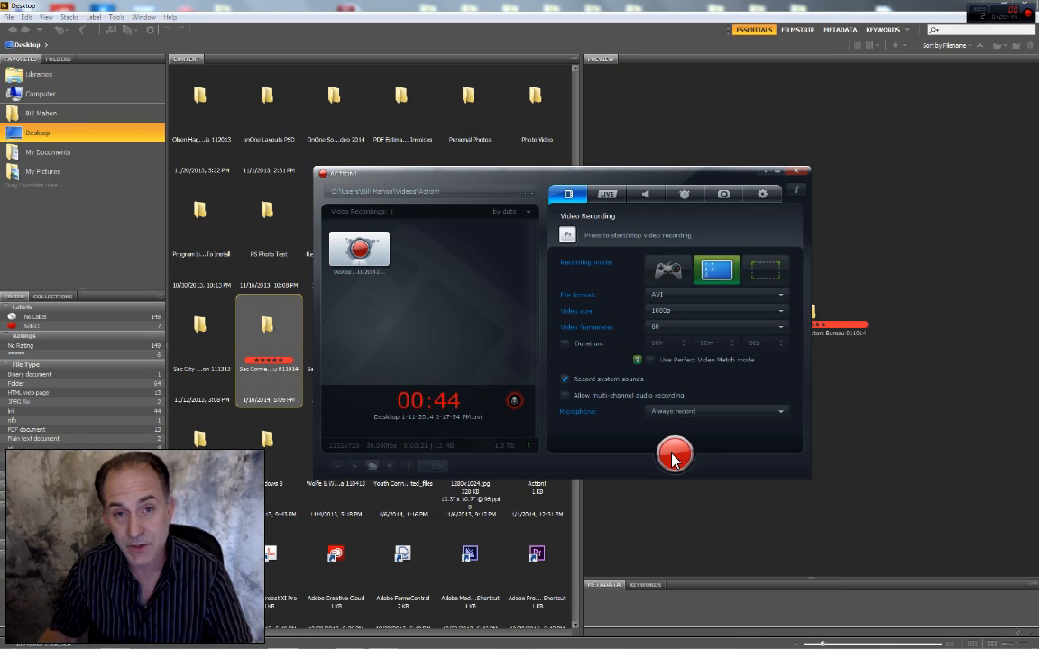
Open the Sac Convention & Visitors Bureau 011014 folder on the Desktop and create a subfolder named BEST in it
{"action": "left_click", "coordinate": [268, 326]}
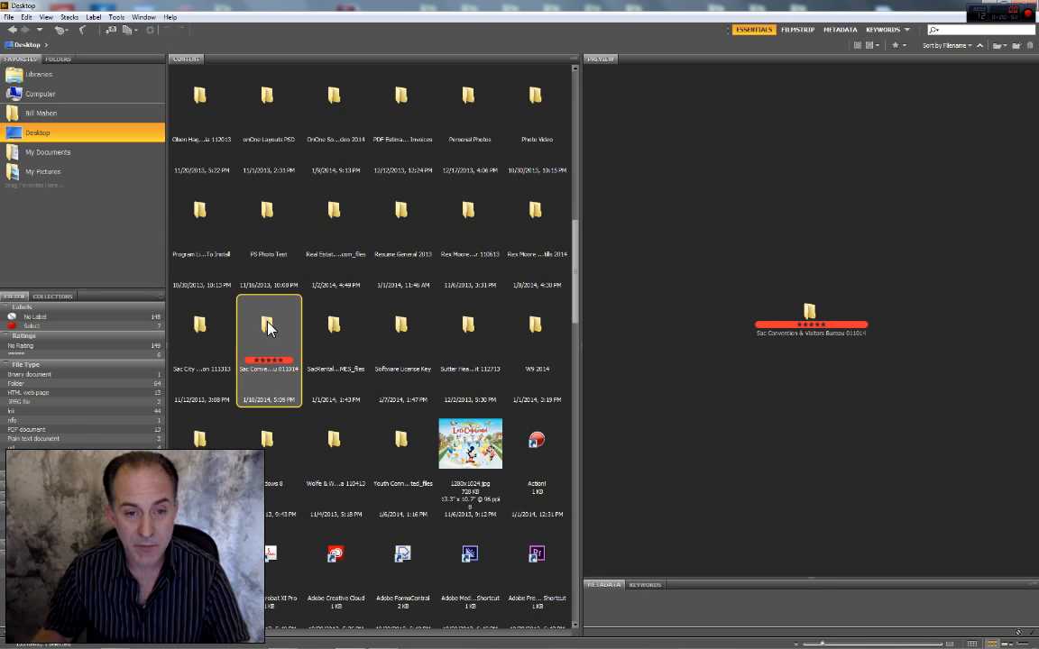
{"action": "double_click", "coordinate": [269, 326]}
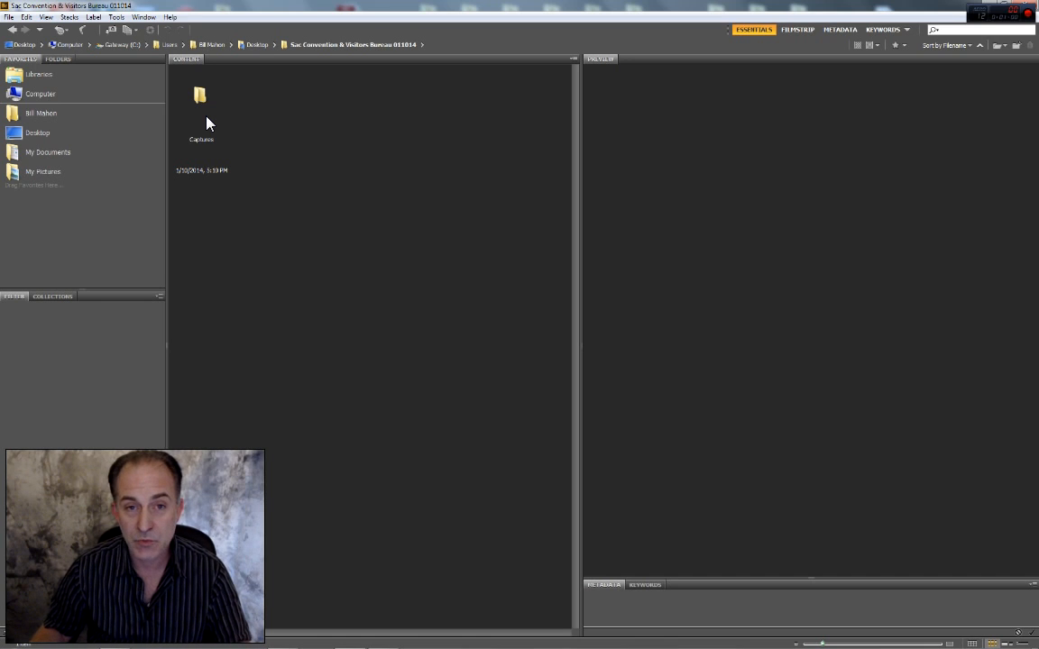
{"action": "right_click", "coordinate": [275, 115]}
{"action": "left_click", "coordinate": [317, 118]}
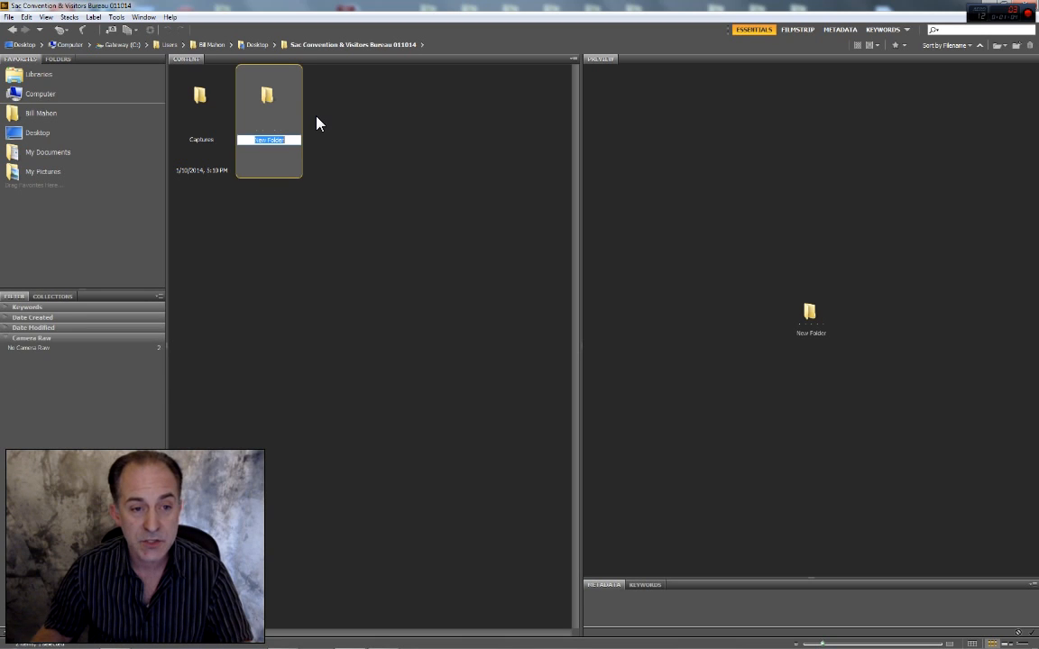
{"action": "type", "text": "BE"}
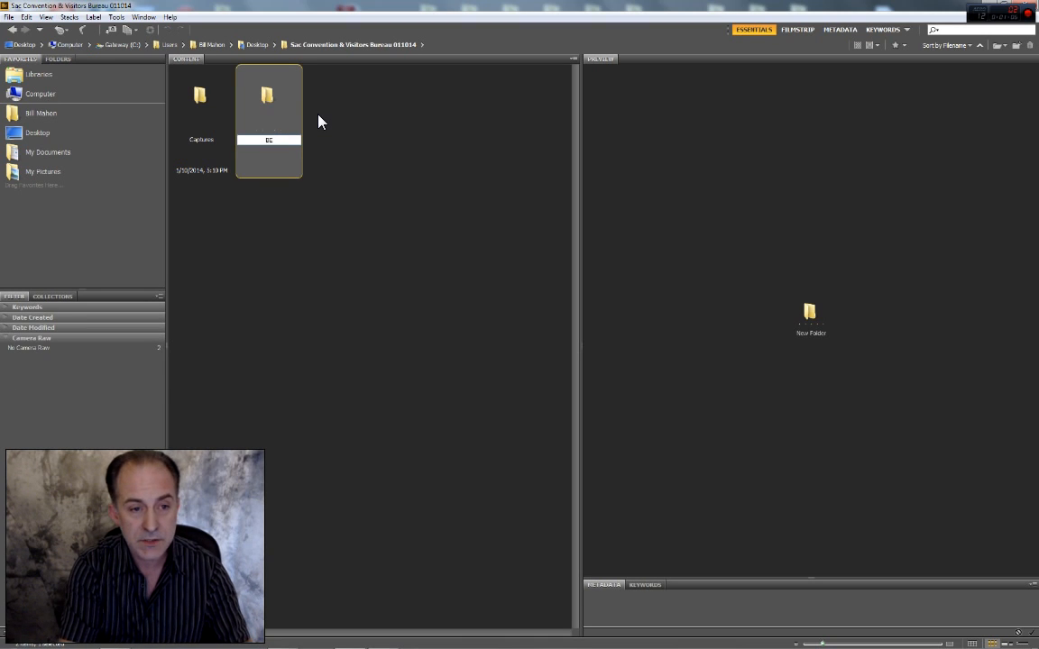
{"action": "type", "text": "ST"}
{"action": "key", "text": "Return"}
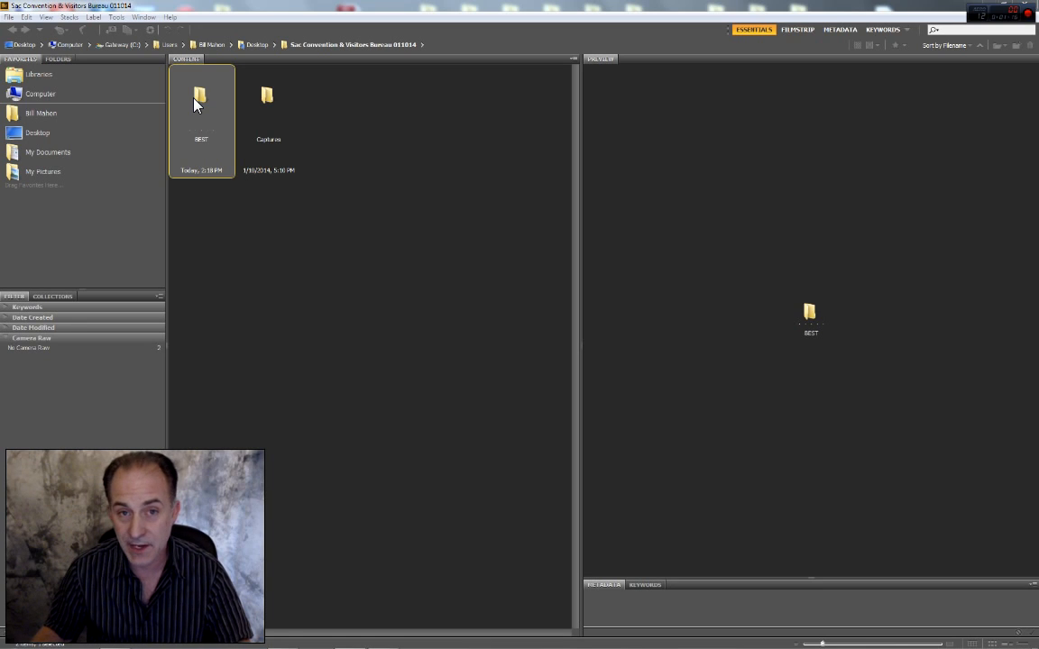
Open the 100EOSSD folder inside Captures and preview photo _U0A8891.CR2
{"action": "double_click", "coordinate": [262, 107]}
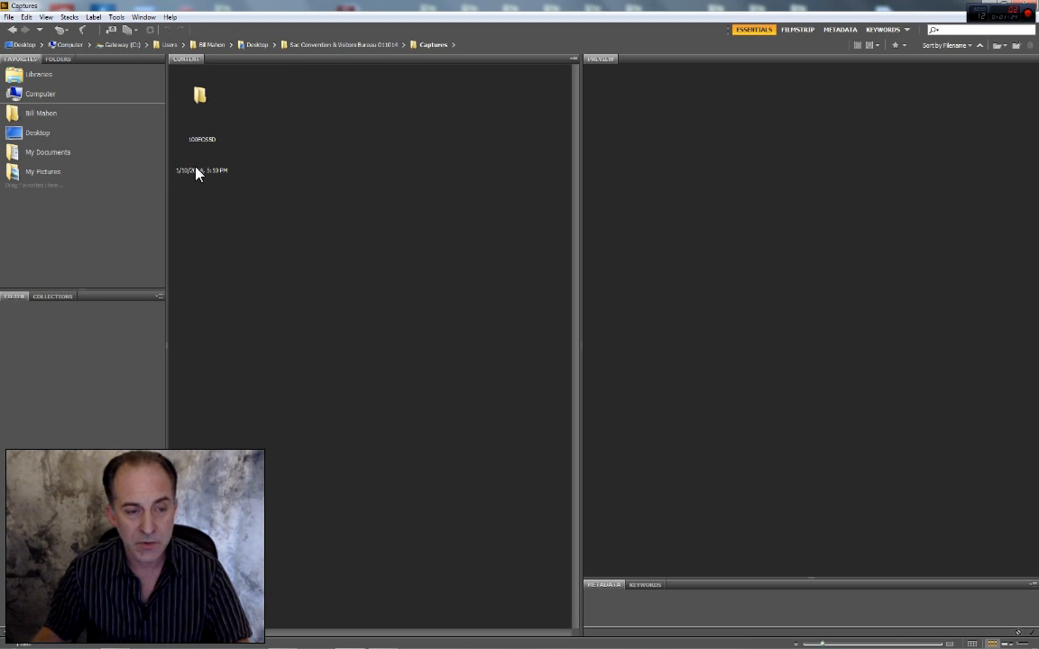
{"action": "double_click", "coordinate": [199, 97]}
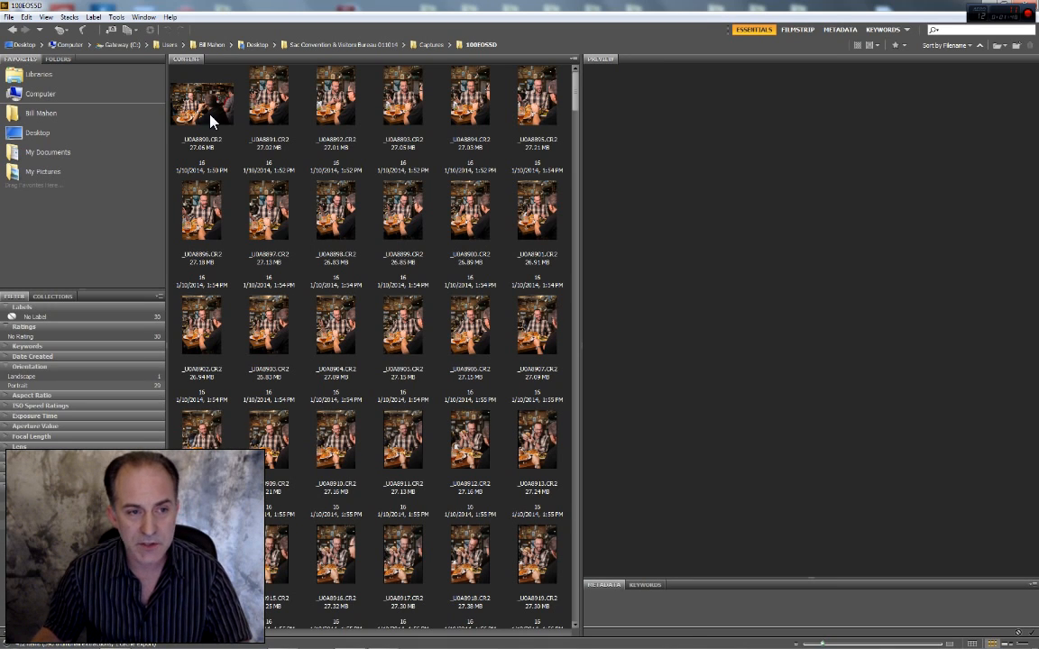
{"action": "left_click", "coordinate": [270, 106]}
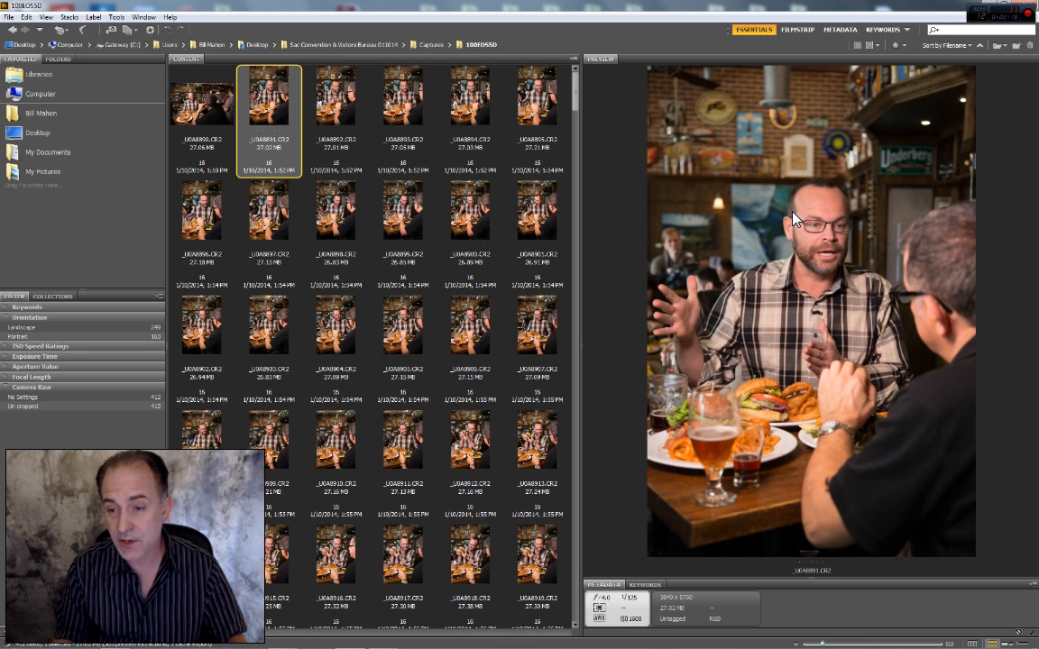
Compare the first restaurant shots and mark _U0A8894.CR2 with the red Select label
{"action": "key", "text": "Right"}
{"action": "key", "text": "Right"}
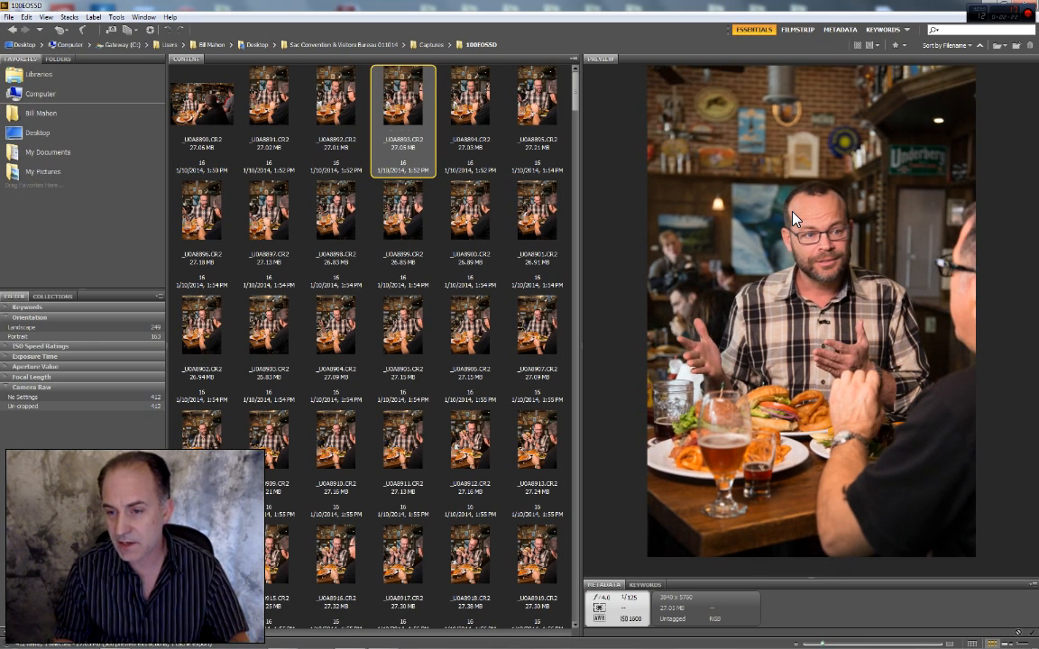
{"action": "key", "text": "Right"}
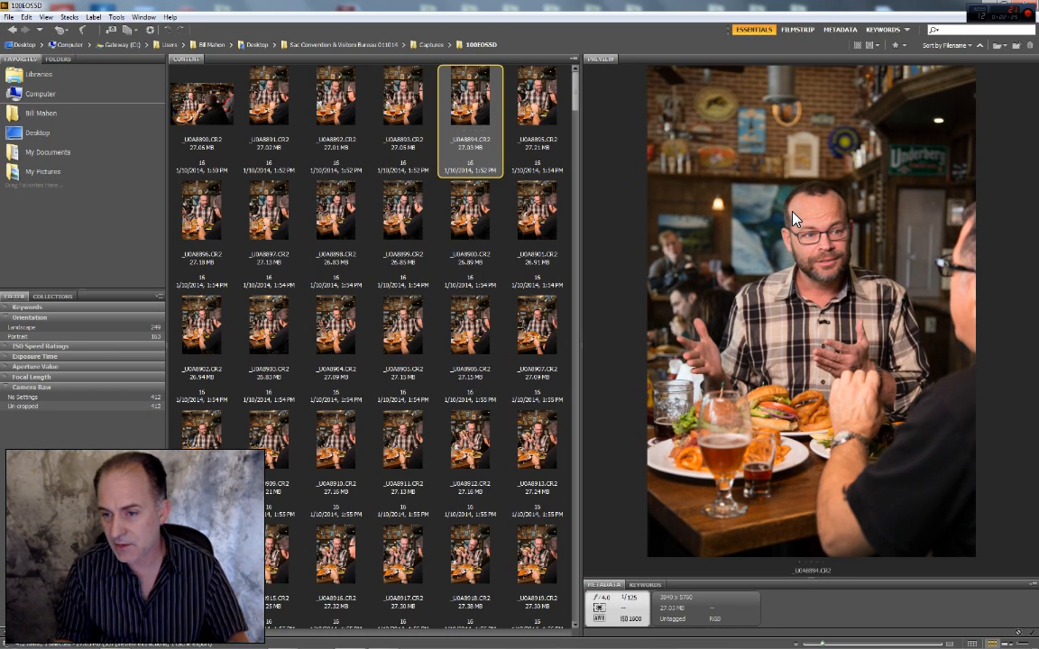
{"action": "key", "text": "Left"}
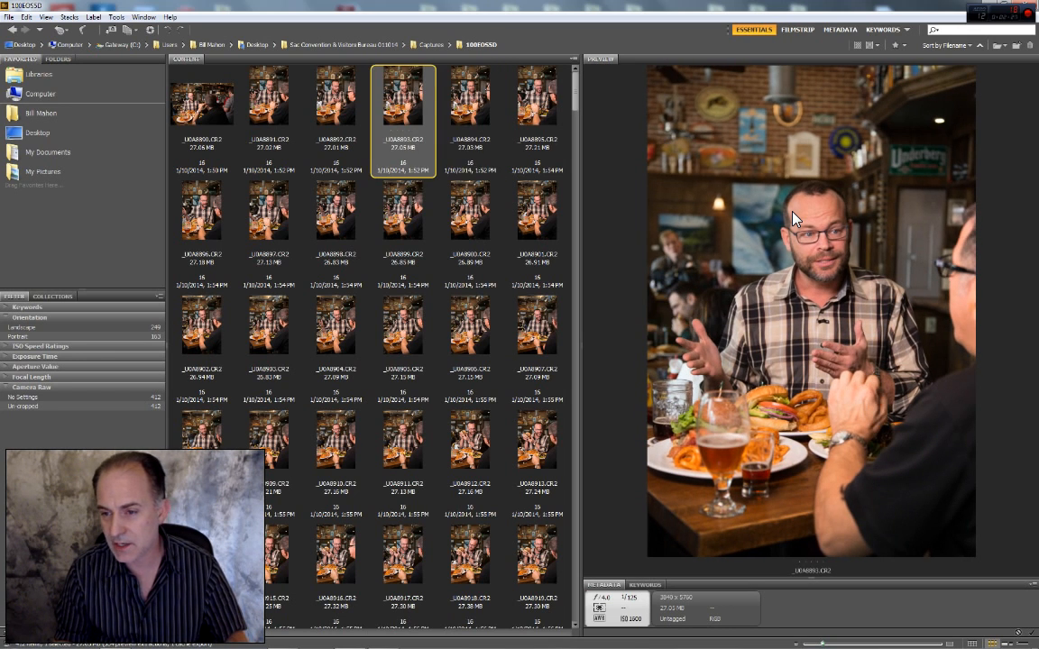
{"action": "key", "text": "Right"}
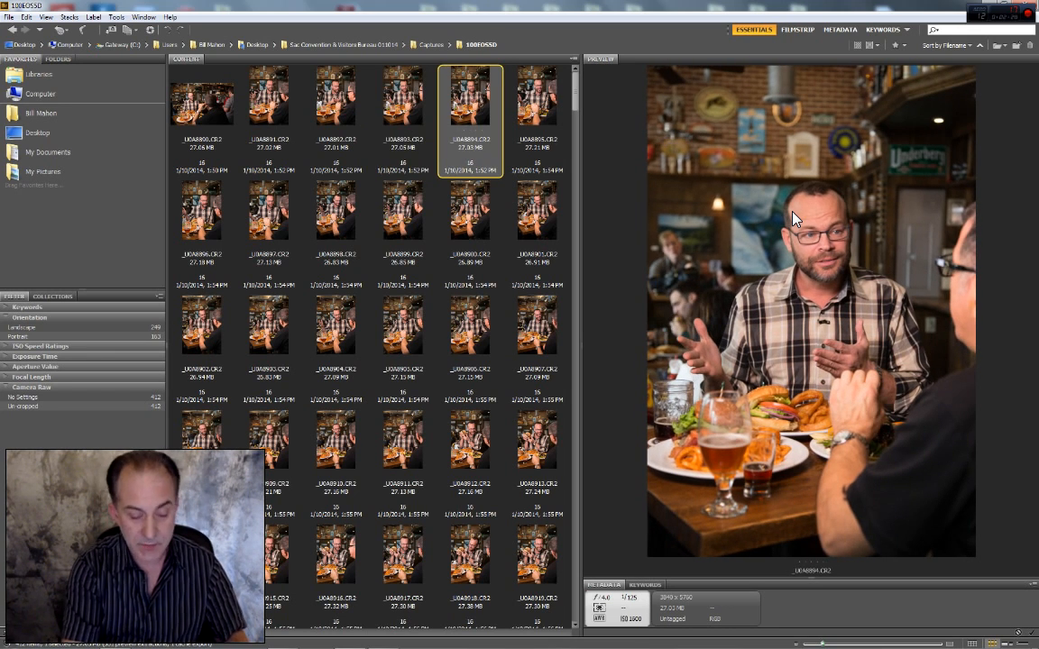
{"action": "key", "text": "ctrl+6"}
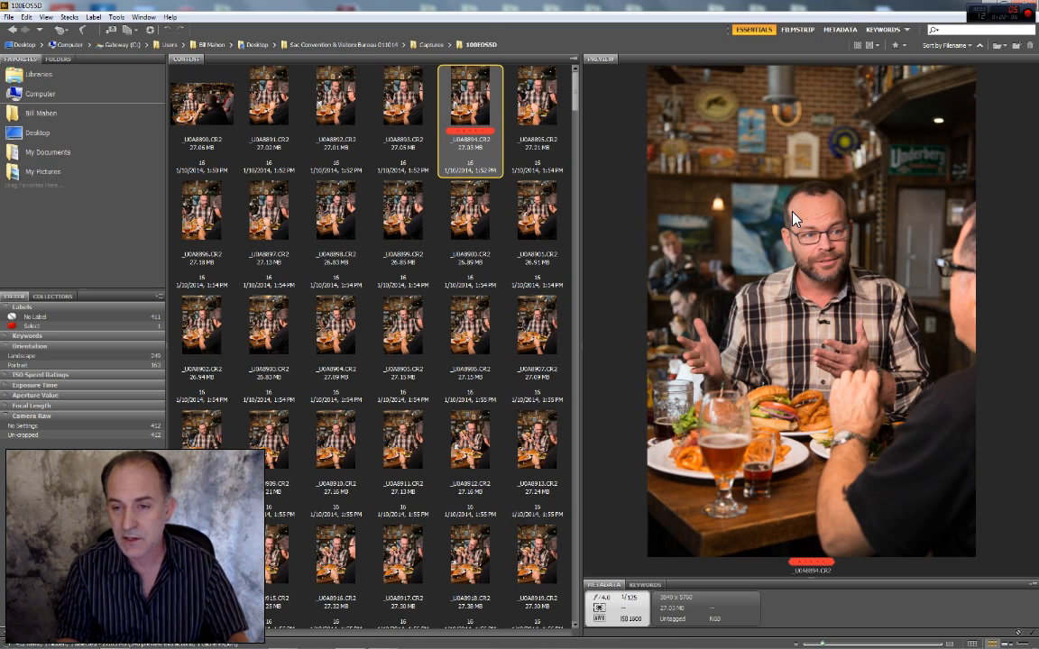
Compare _U0A8895.CR2 with the following shot and give _U0A8895.CR2 the red Select label
{"action": "key", "text": "Right"}
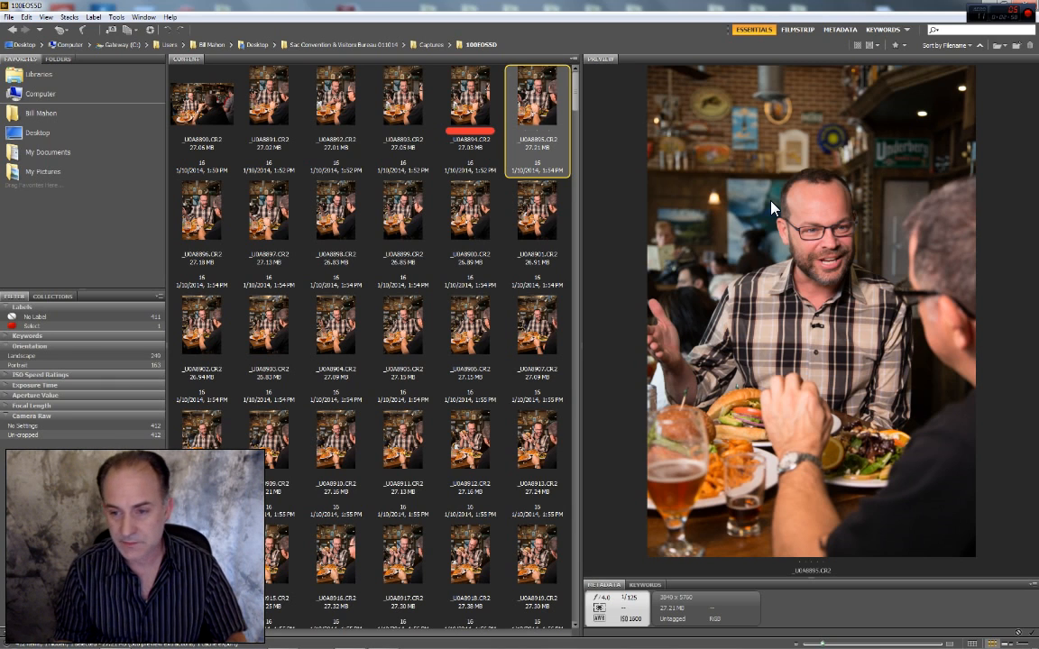
{"action": "key", "text": "Right"}
{"action": "key", "text": "Left"}
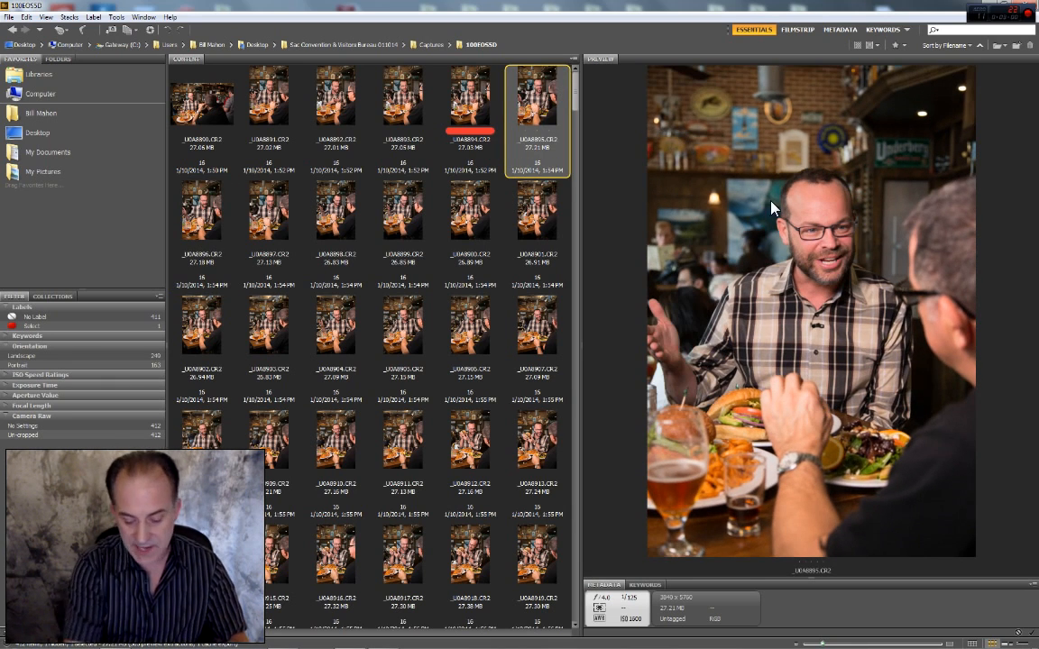
{"action": "key", "text": "ctrl+6"}
Review the photos from _U0A8896.CR2 onward and mark _U0A8901.CR2 with the red Select label
{"action": "key", "text": "Right"}
{"action": "key", "text": "Right"}
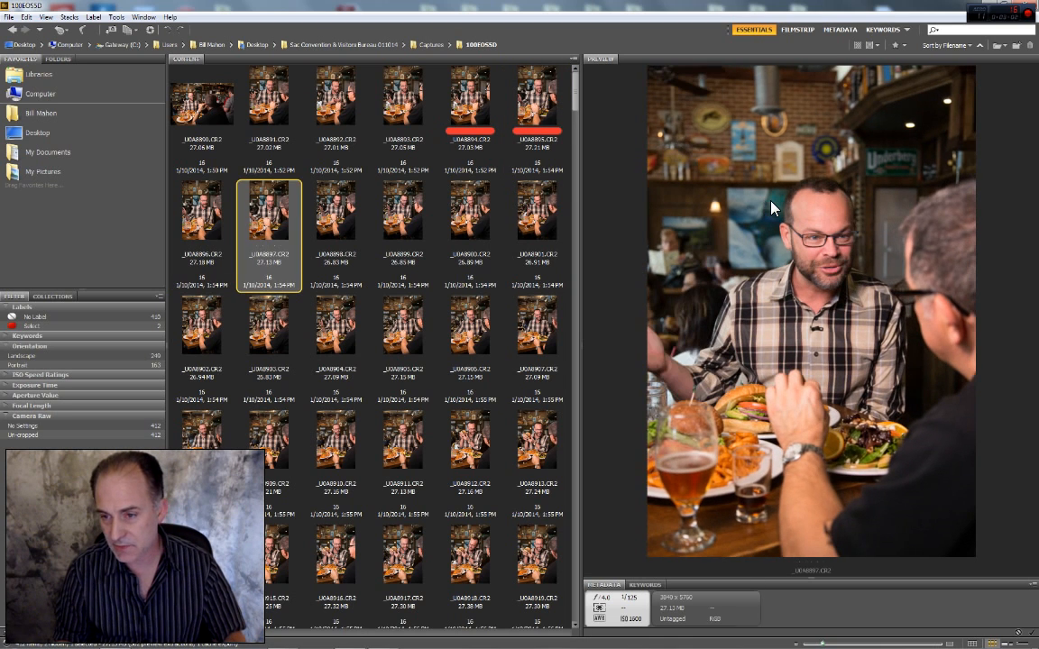
{"action": "key", "text": "Right"}
{"action": "key", "text": "Right"}
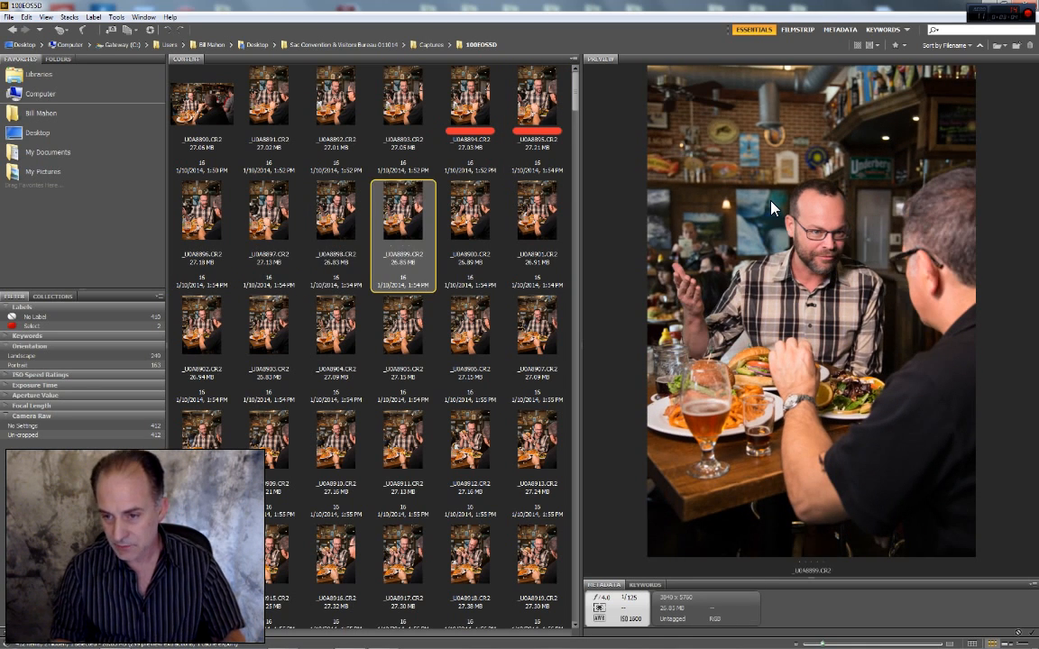
{"action": "key", "text": "Right"}
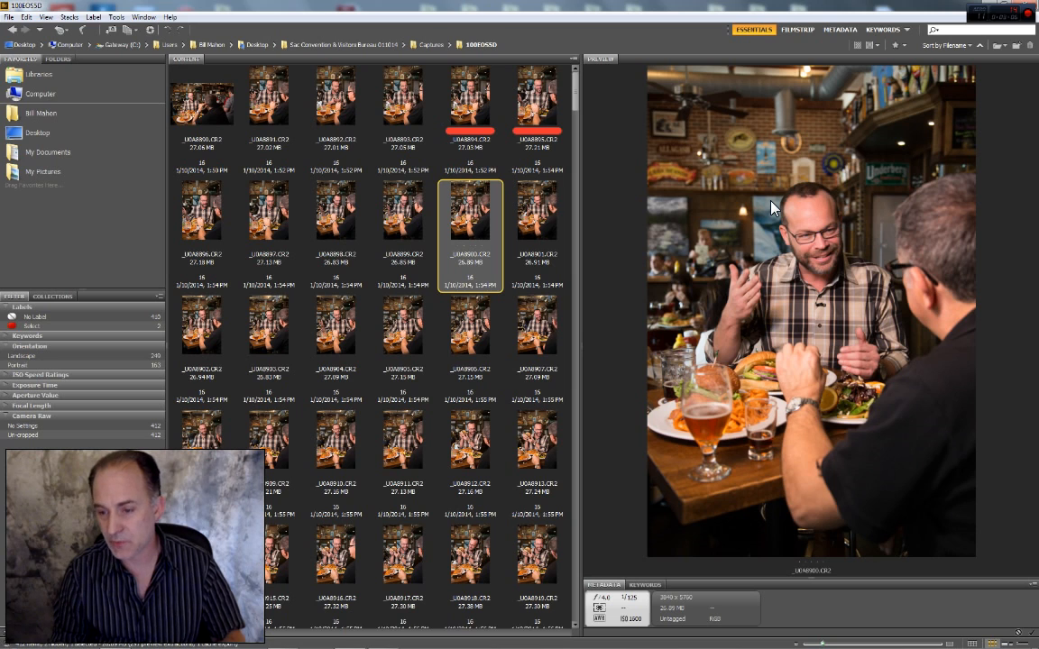
{"action": "key", "text": "Right"}
{"action": "key", "text": "Left"}
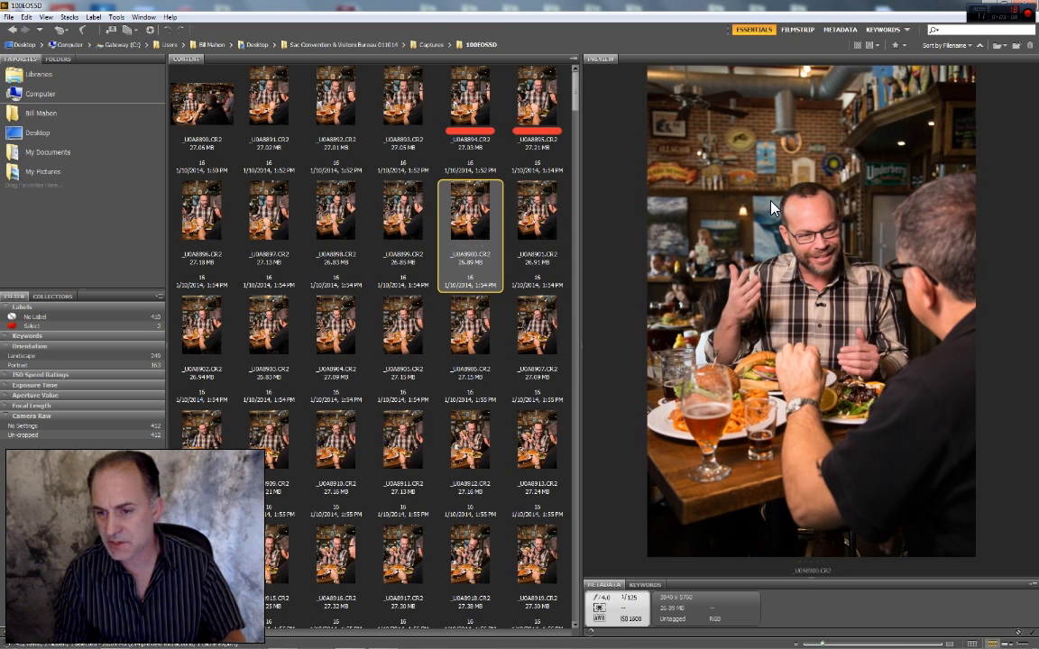
{"action": "key", "text": "Right"}
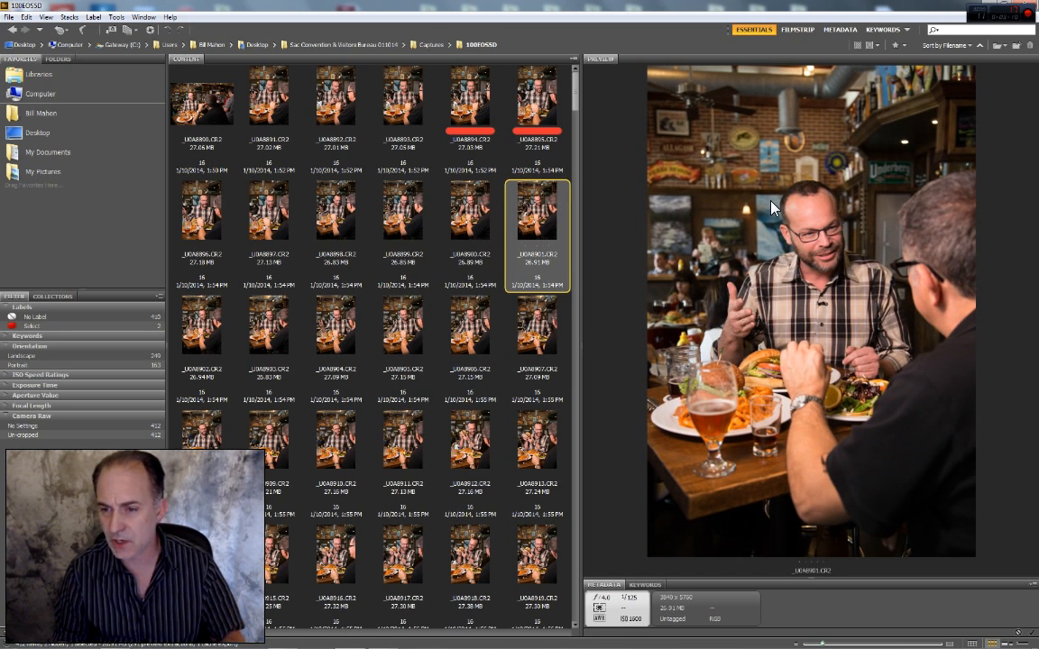
{"action": "key", "text": "ctrl+6"}
Review _U0A8902.CR2 to _U0A8904.CR2 and apply the red Select label to _U0A8904.CR2
{"action": "key", "text": "Right"}
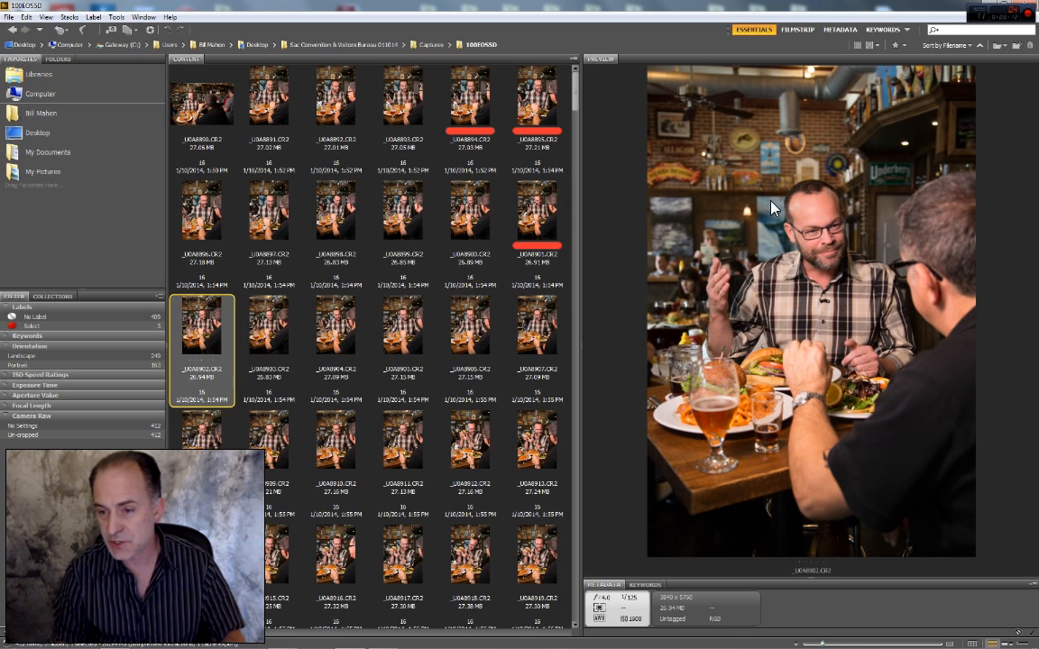
{"action": "key", "text": "Right"}
{"action": "key", "text": "Right"}
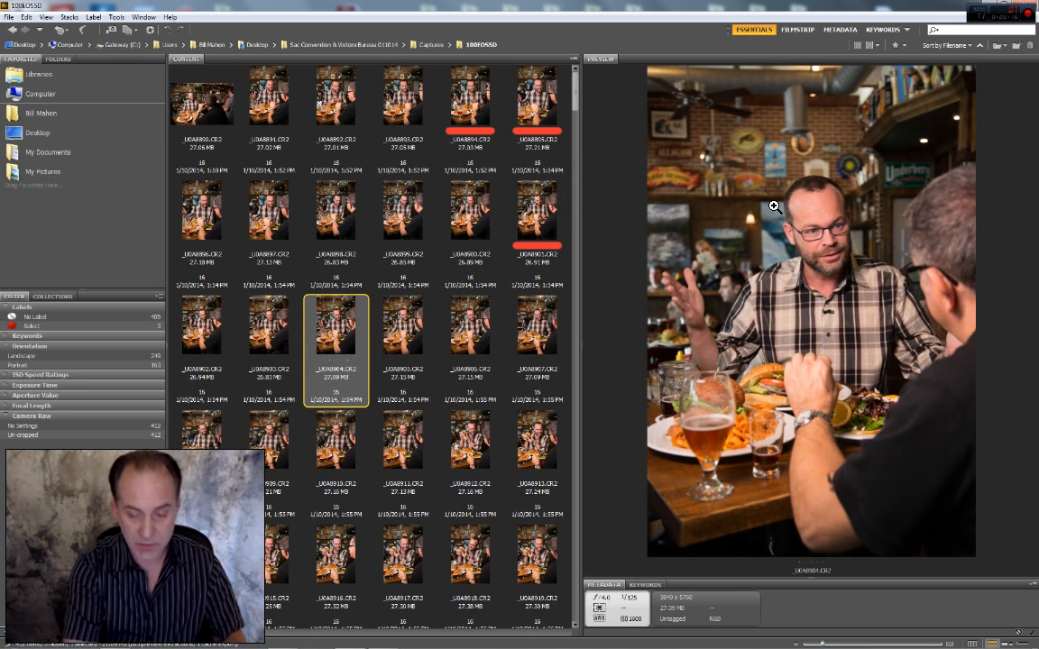
{"action": "key", "text": "ctrl+6"}
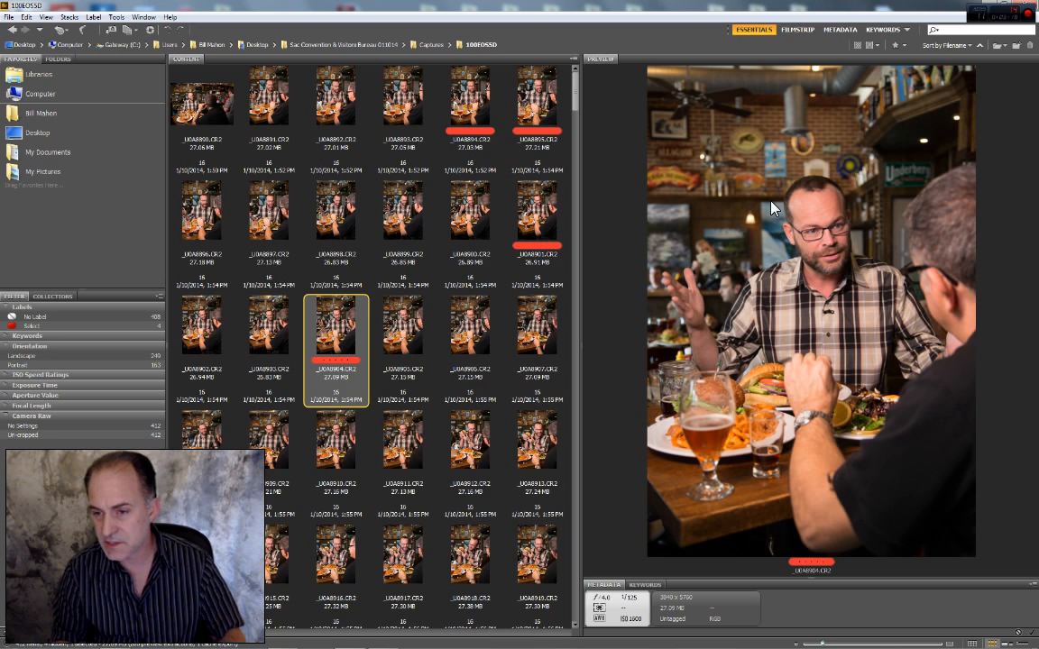
Compare the shots around _U0A8906.CR2 and mark _U0A8907.CR2 with the red Select label
{"action": "key", "text": "Right"}
{"action": "key", "text": "Right"}
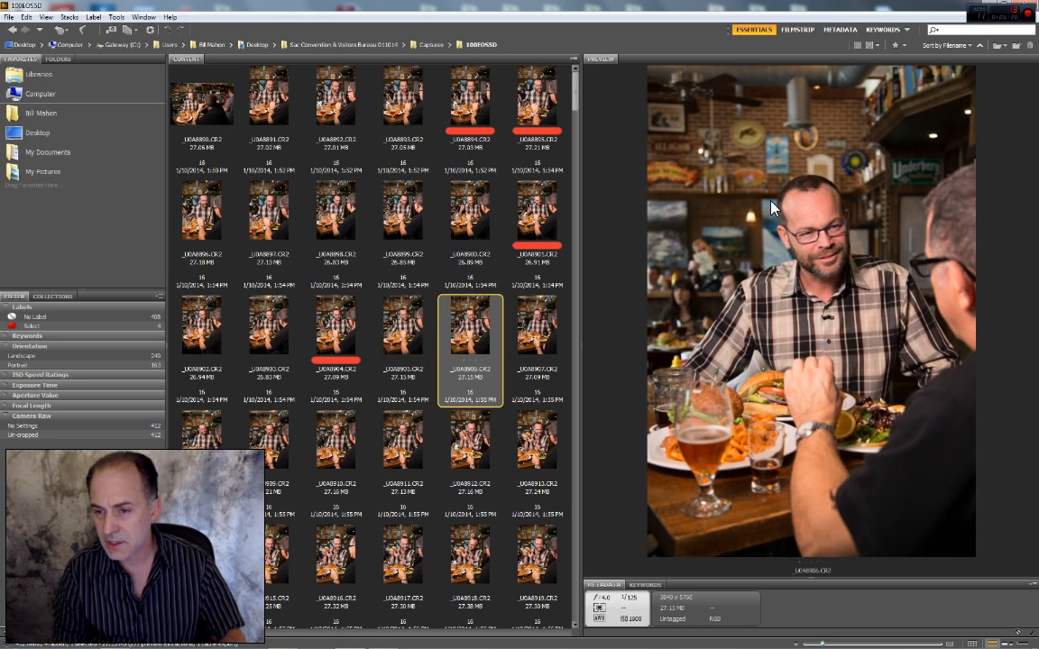
{"action": "key", "text": "Right"}
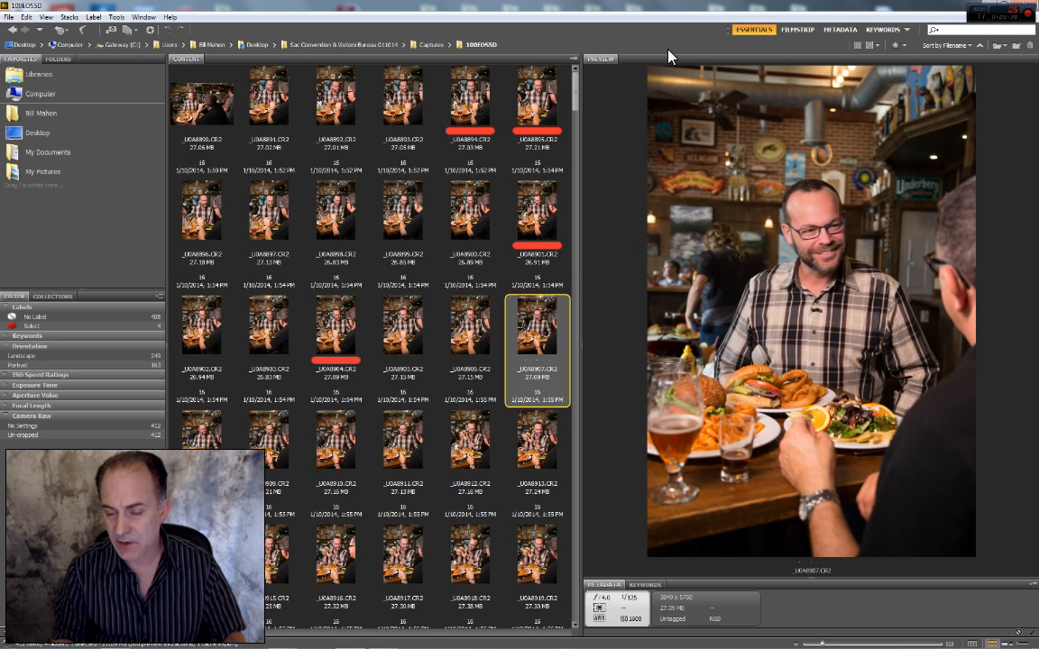
{"action": "key", "text": "Right"}
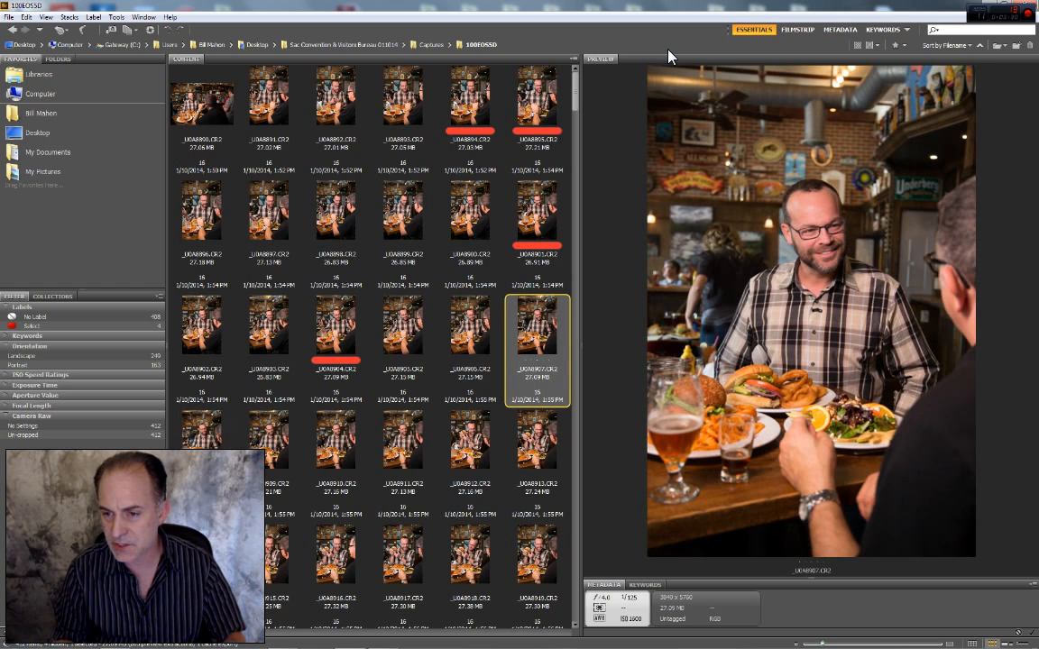
{"action": "key", "text": "Left"}
{"action": "key", "text": "Right"}
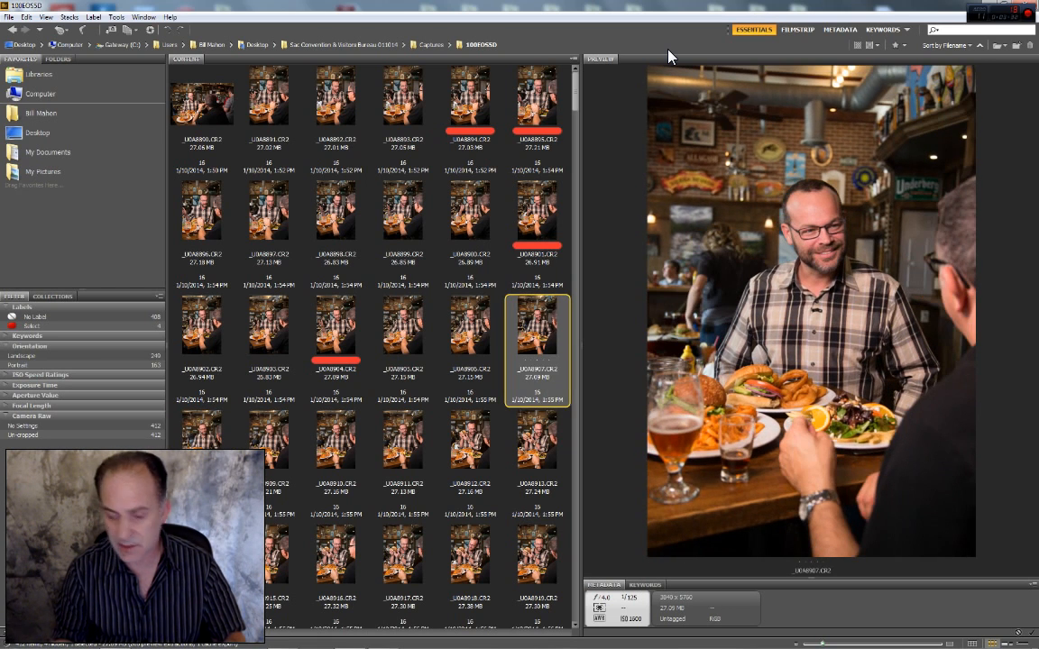
{"action": "key", "text": "ctrl+6"}
Review the photos from _U0A8908.CR2 onward and give _U0A8910.CR2 and _U0A8911.CR2 the red Select label
{"action": "key", "text": "Right"}
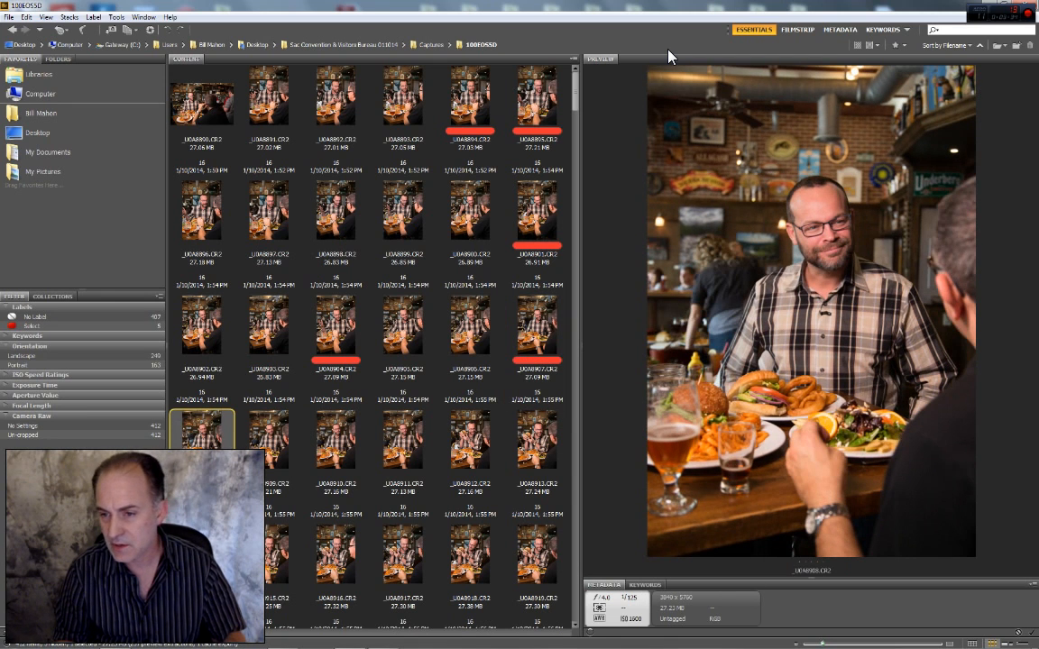
{"action": "key", "text": "Right"}
{"action": "key", "text": "Left"}
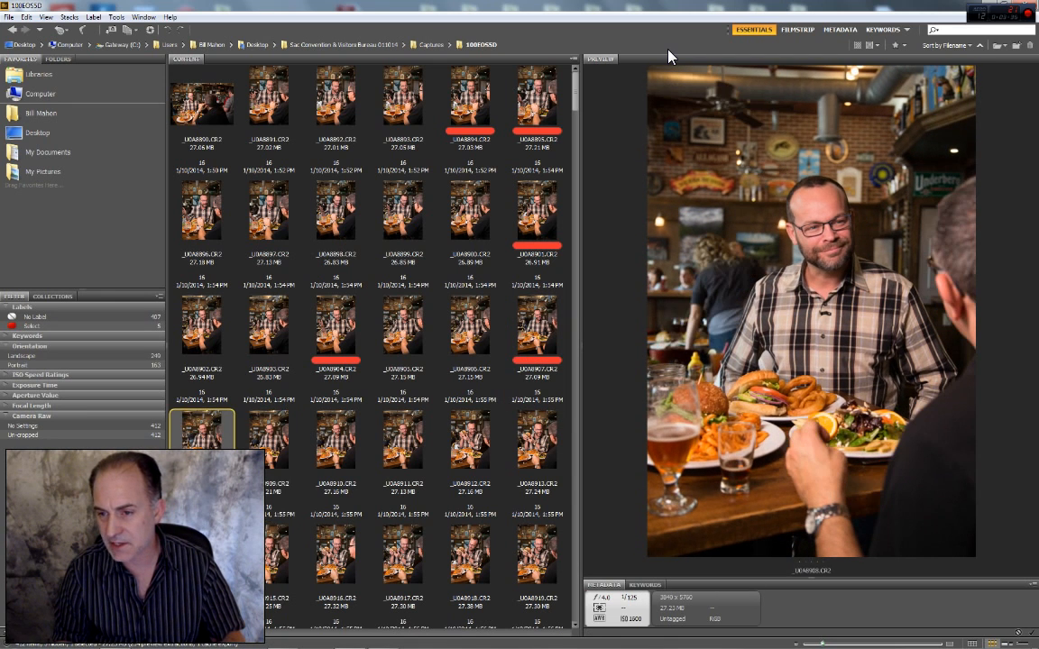
{"action": "key", "text": "Right"}
{"action": "key", "text": "Right"}
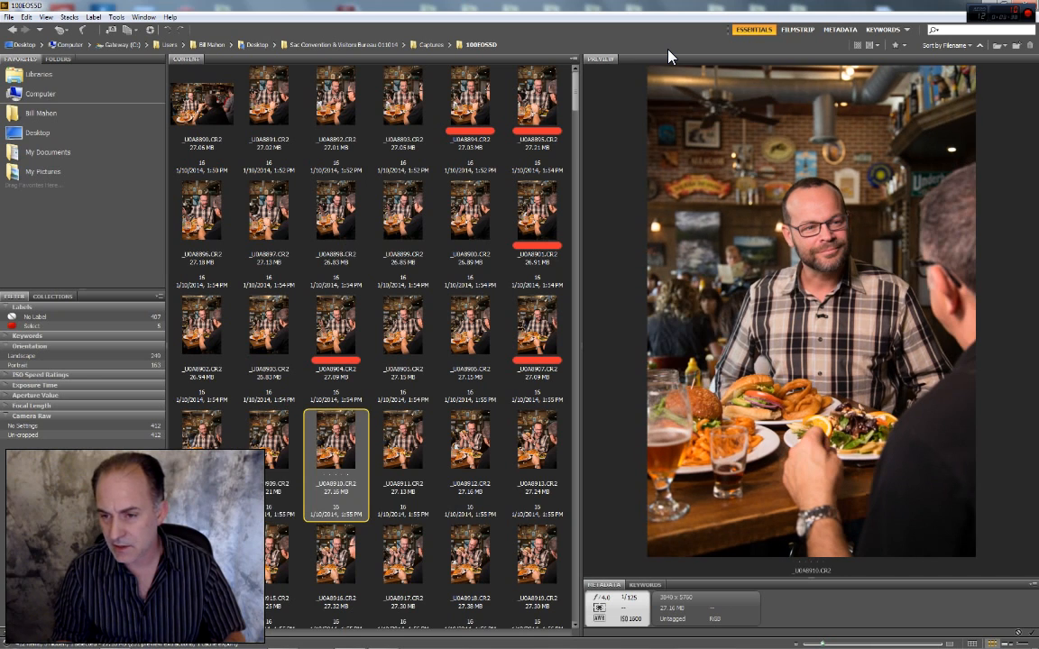
{"action": "key", "text": "ctrl+6"}
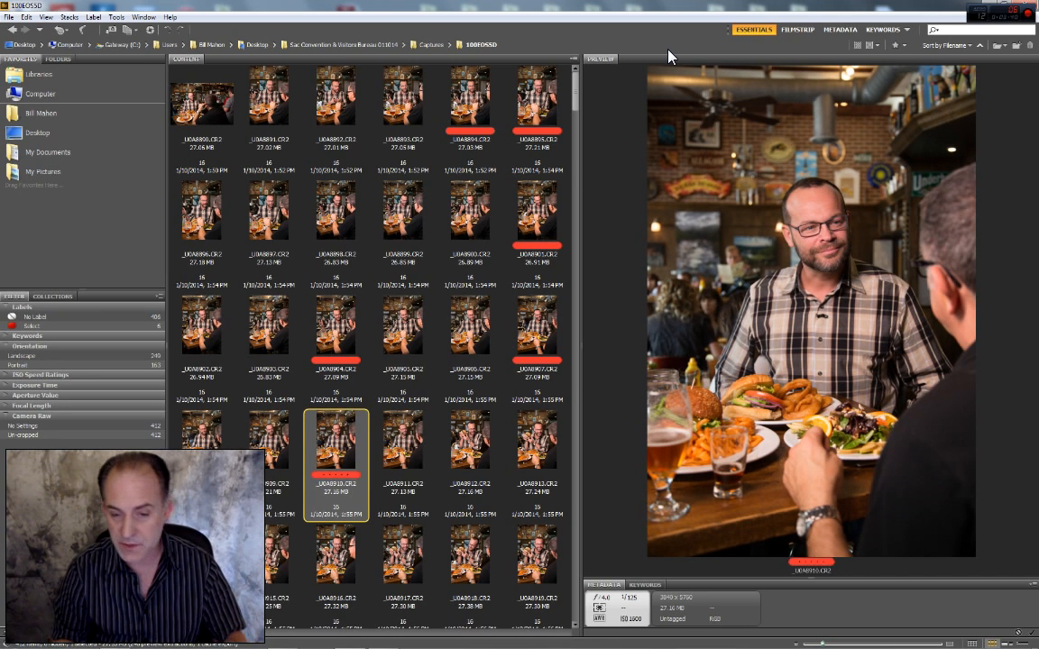
{"action": "key", "text": "Right"}
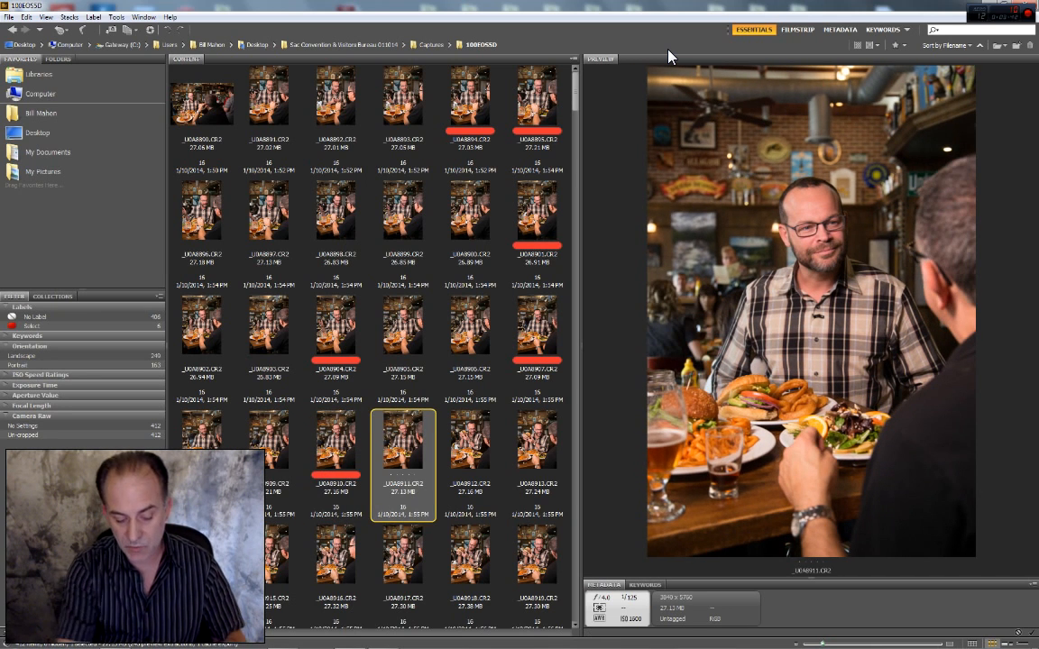
{"action": "key", "text": "ctrl+6"}
Review _U0A8912.CR2 to _U0A8914.CR2 and mark _U0A8914.CR2 with the red Select label
{"action": "key", "text": "Right"}
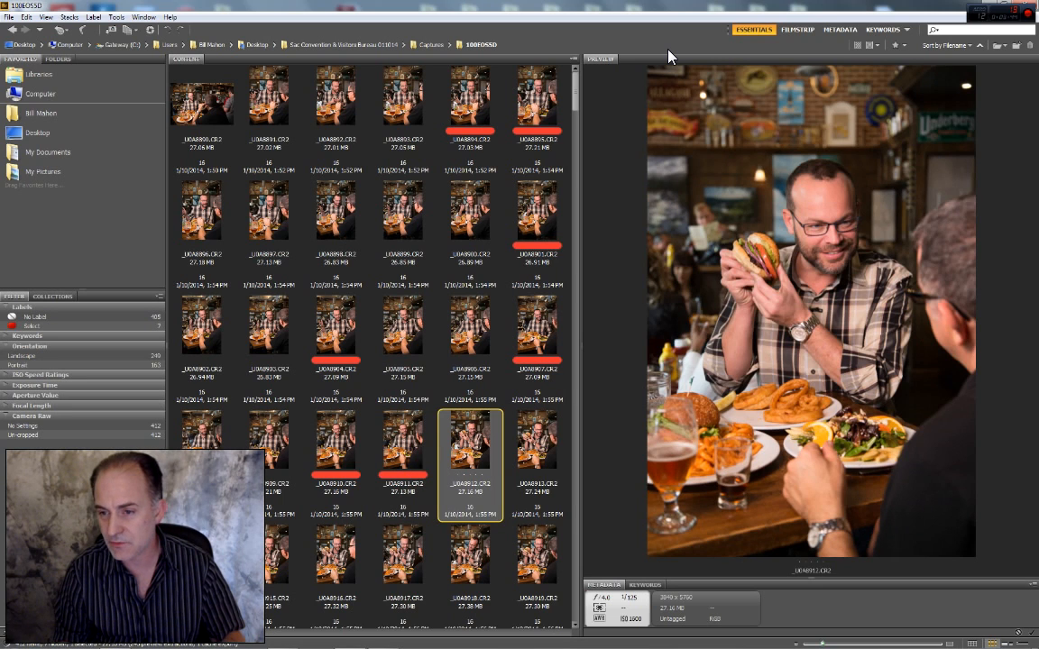
{"action": "key", "text": "Right"}
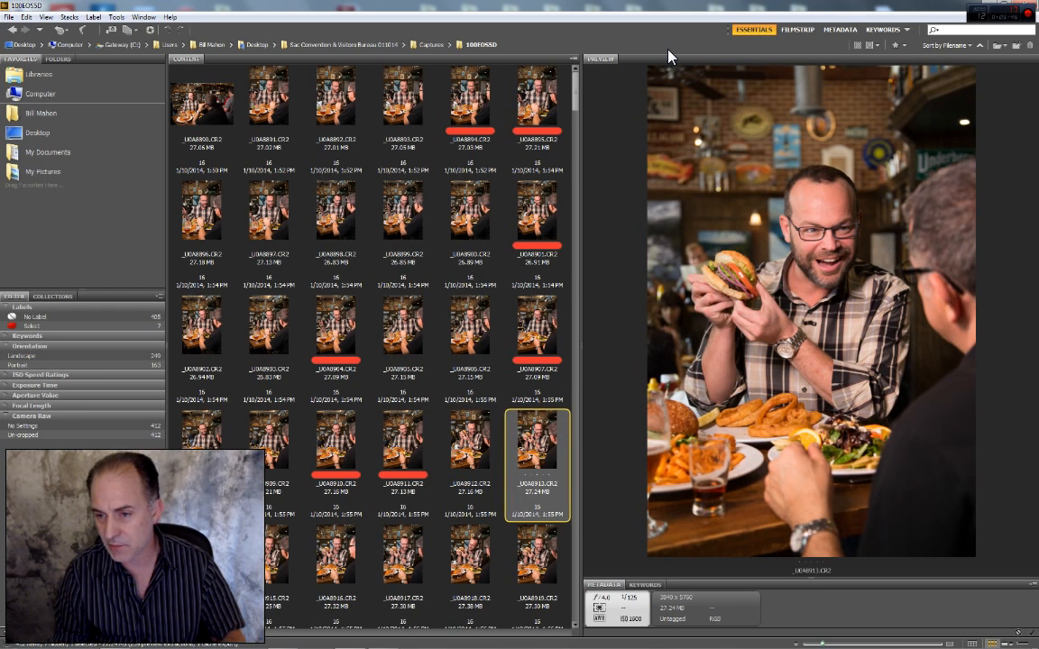
{"action": "key", "text": "Right"}
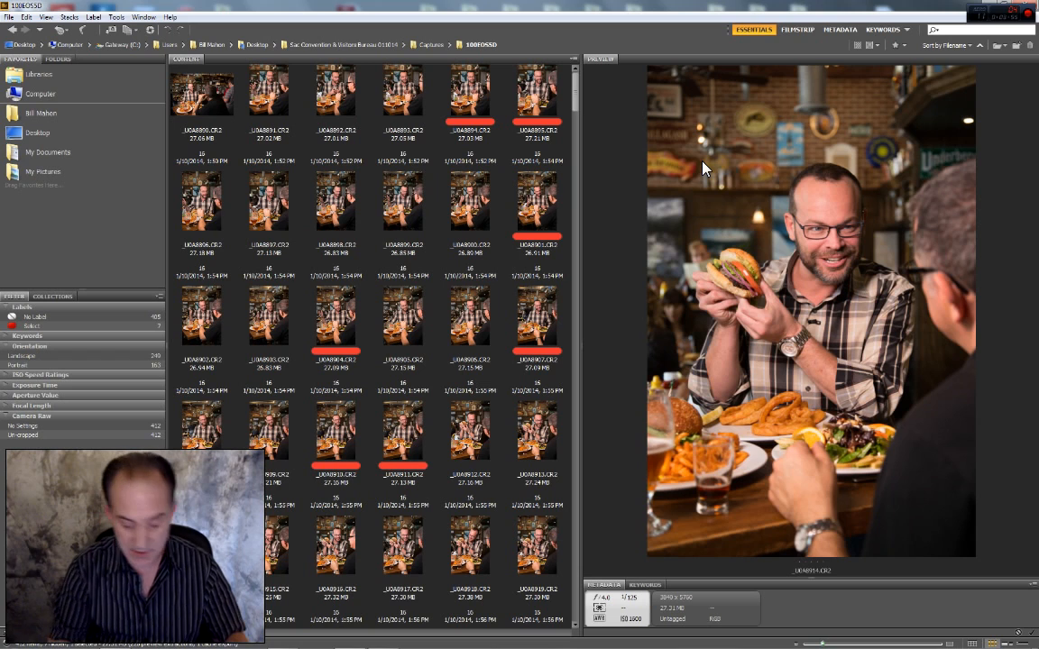
{"action": "key", "text": "ctrl+6"}
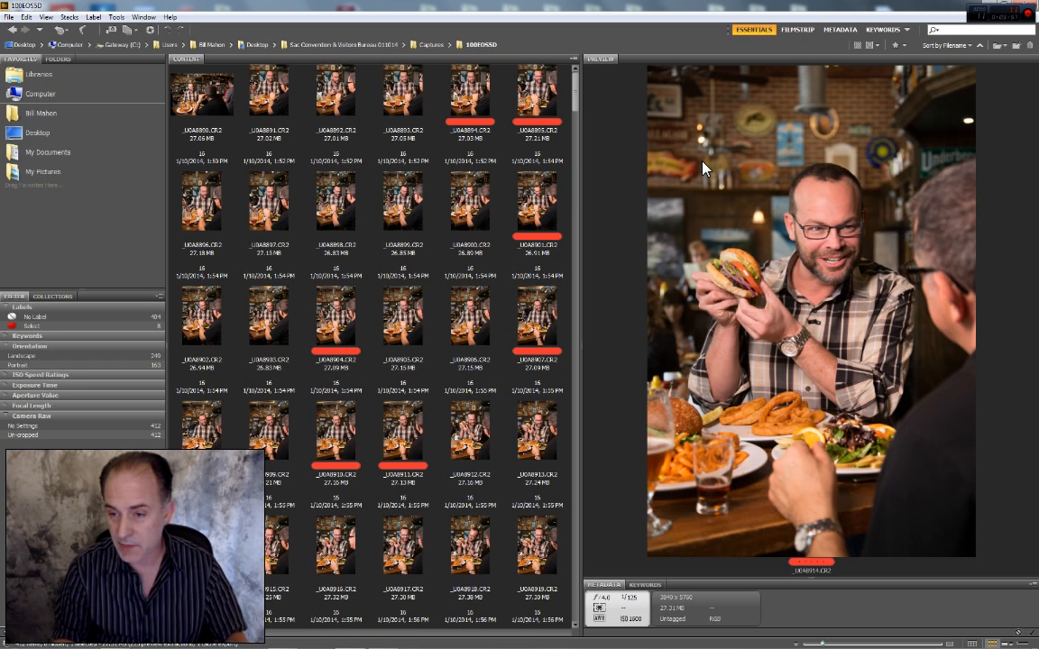
Go through _U0A8915.CR2 to _U0A8917.CR2 and apply the red Select label to _U0A8917.CR2
{"action": "key", "text": "Right"}
{"action": "key", "text": "Right"}
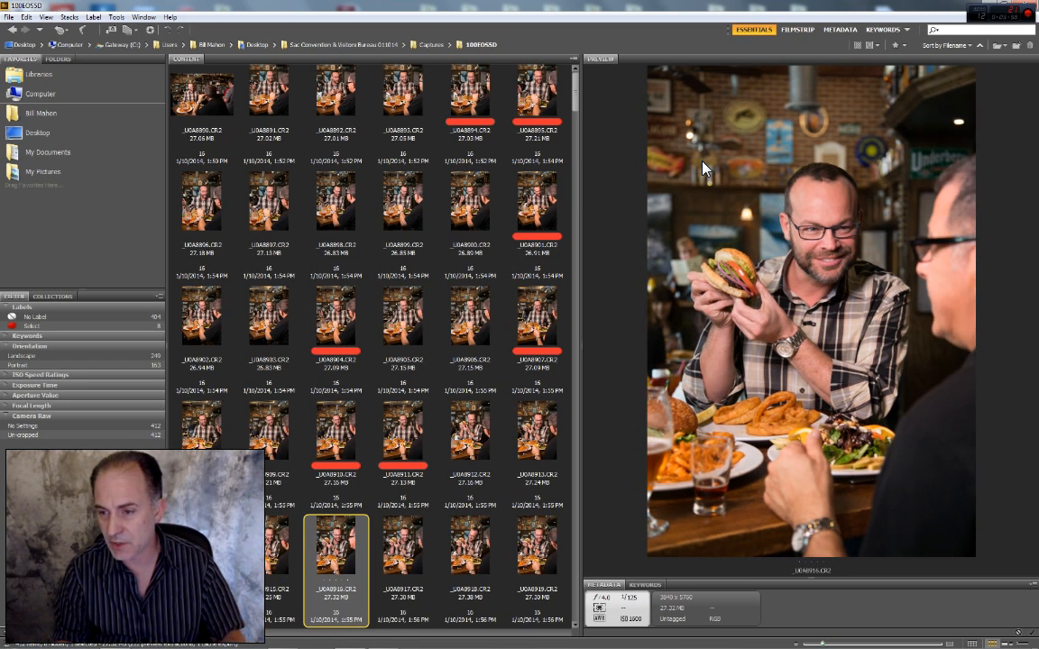
{"action": "key", "text": "Right"}
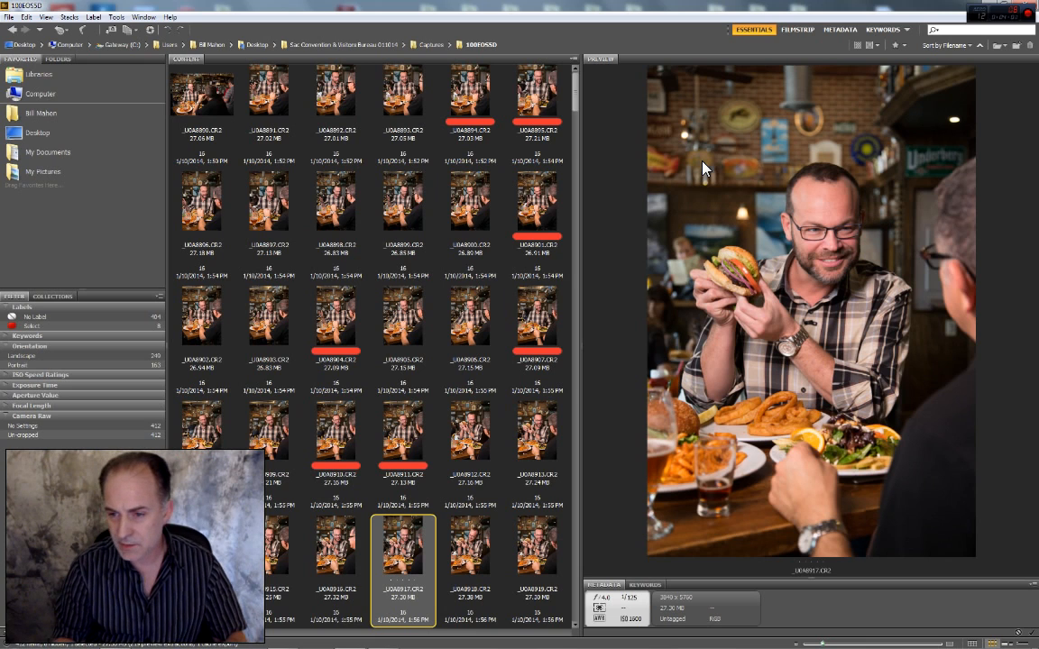
{"action": "key", "text": "ctrl+6"}
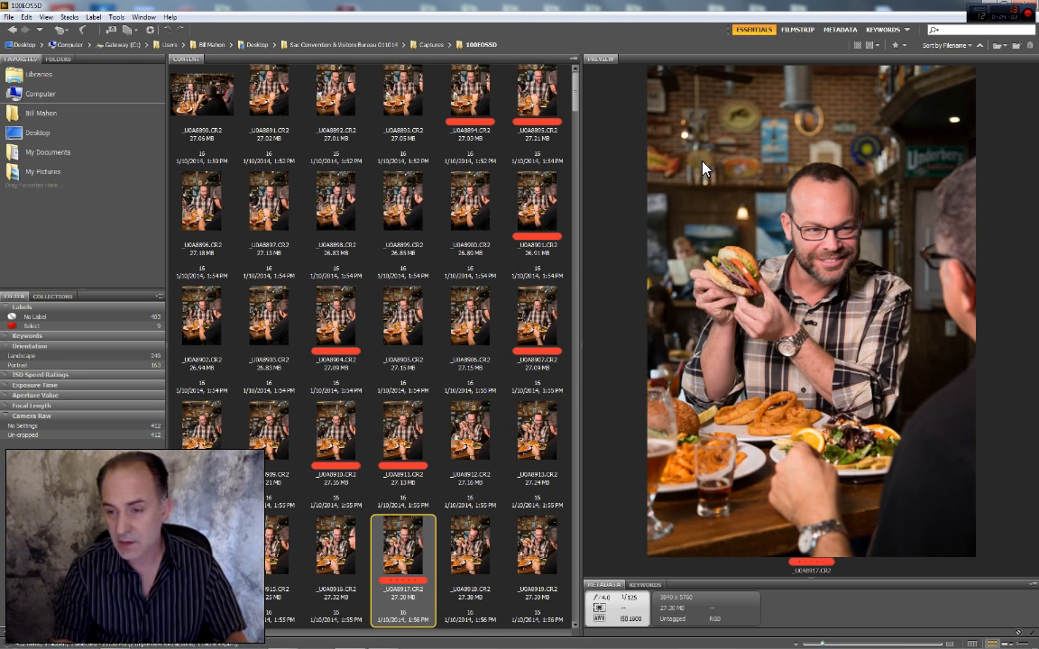
Compare _U0A8918.CR2 to _U0A8920.CR2 and give _U0A8919.CR2 the red Select label
{"action": "key", "text": "Right"}
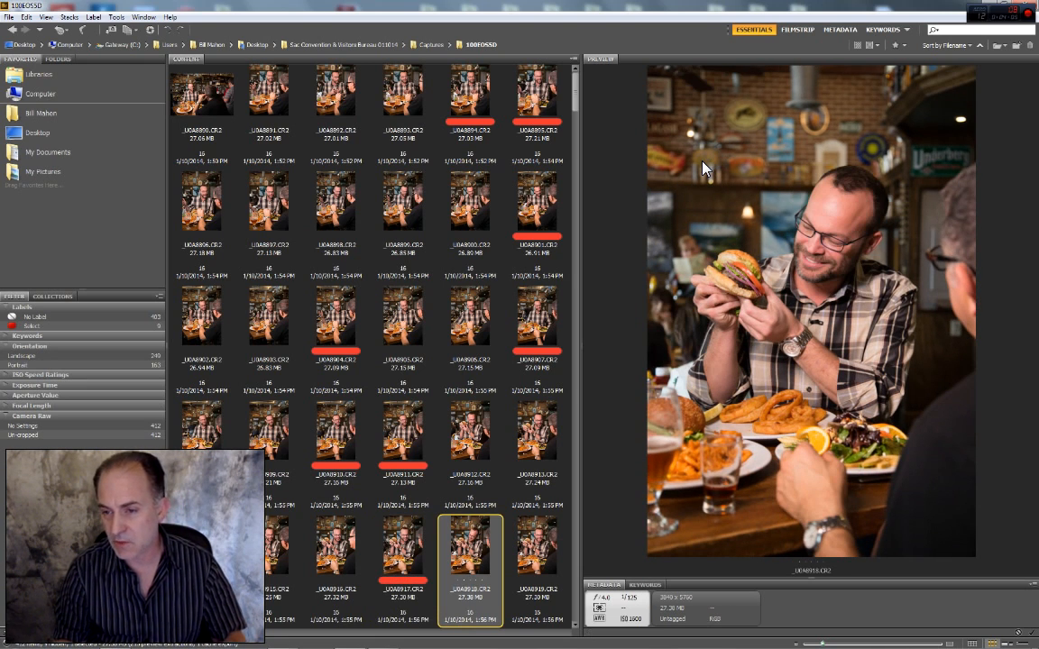
{"action": "key", "text": "Right"}
{"action": "key", "text": "Right"}
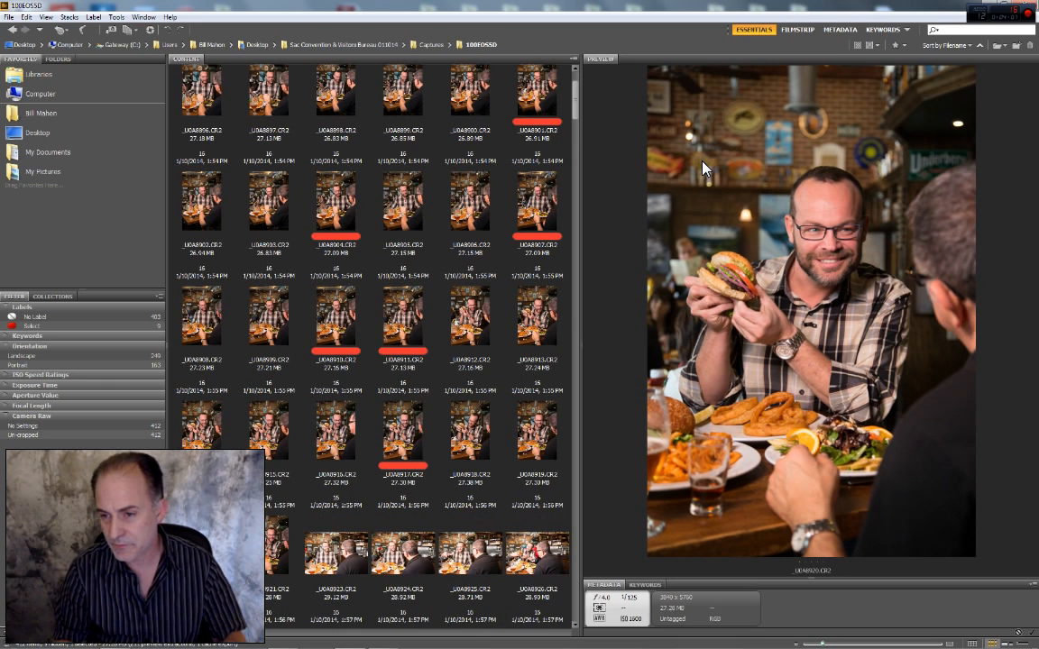
{"action": "key", "text": "Left"}
{"action": "key", "text": "Right"}
{"action": "key", "text": "Left"}
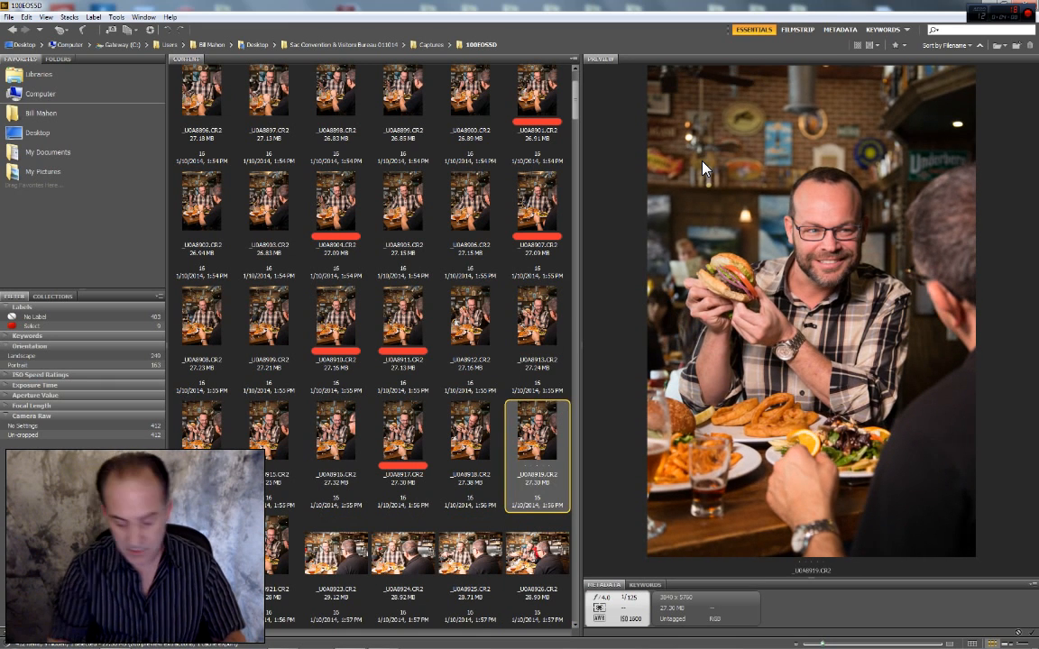
{"action": "key", "text": "ctrl+6"}
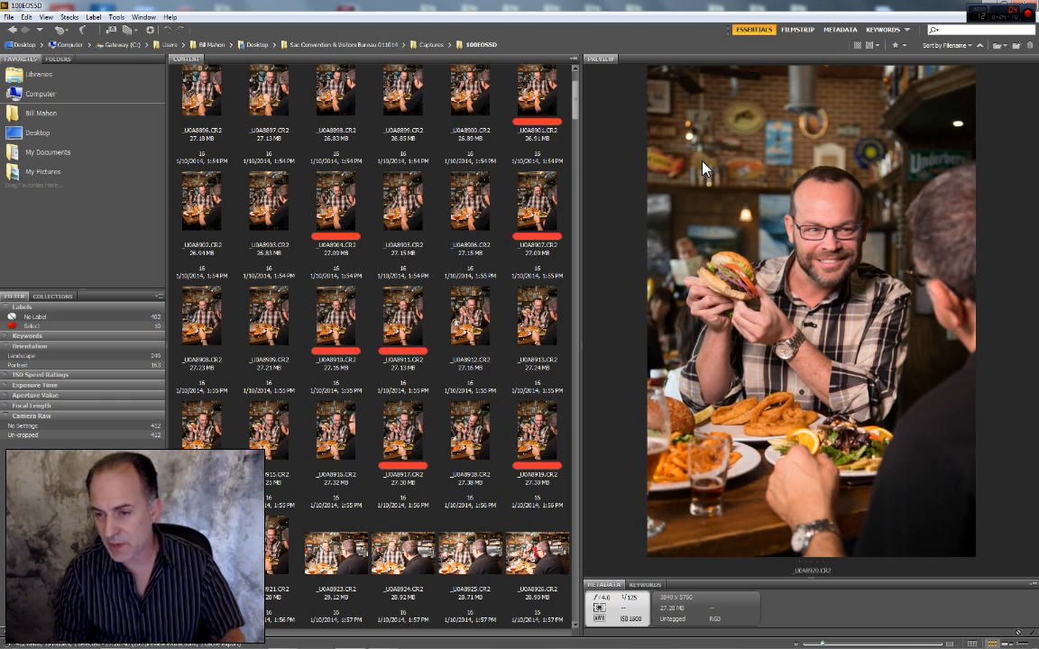
Compare _U0A8920.CR2 with _U0A8921.CR2 and mark _U0A8921.CR2 with the red Select label
{"action": "key", "text": "Right"}
{"action": "key", "text": "Right"}
{"action": "key", "text": "Left"}
{"action": "key", "text": "Right"}
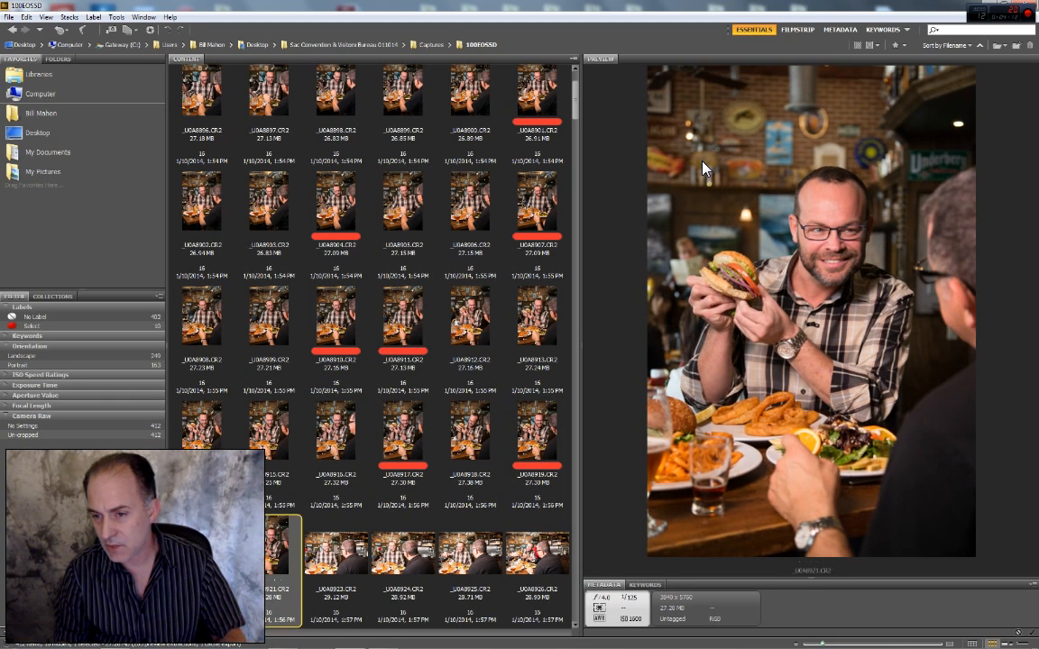
{"action": "key", "text": "Left"}
{"action": "key", "text": "Right"}
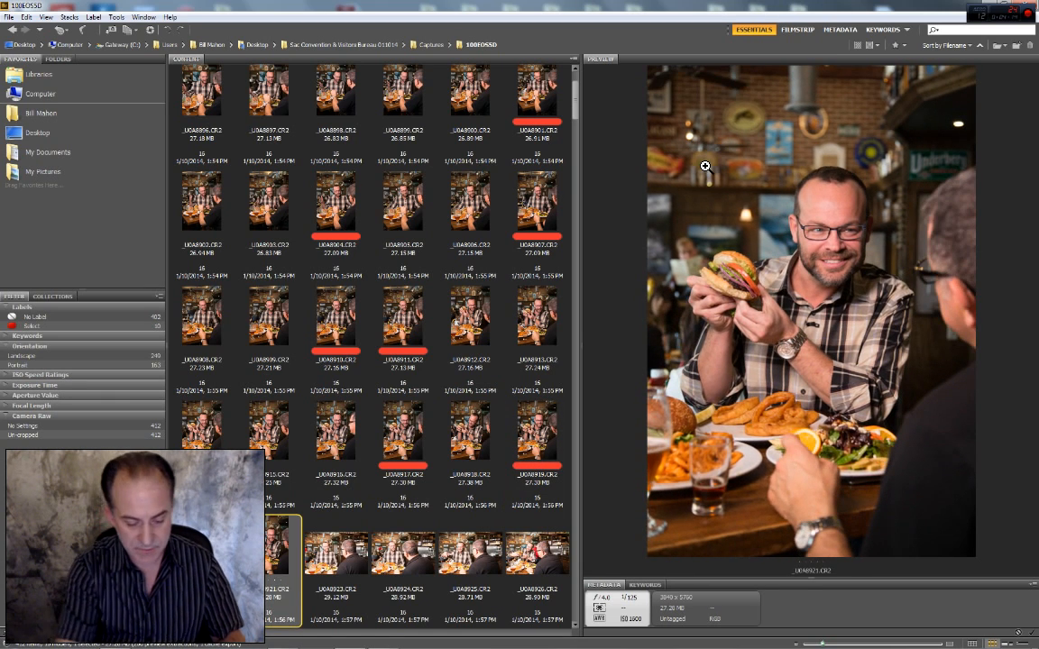
{"action": "key", "text": "ctrl+6"}
Skip past the bright landscape shots starting at _U0A8923.CR2 and compare the exposure of _U0A8945.CR2 and _U0A8946.CR2
{"action": "key", "text": "Right"}
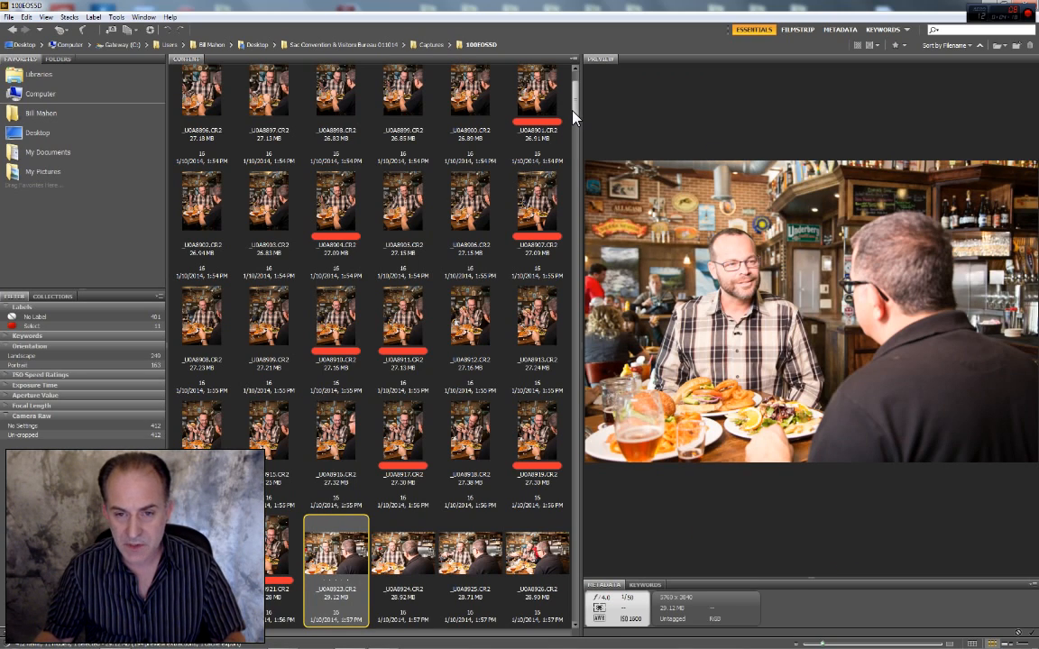
{"action": "scroll", "coordinate": [573, 113], "scroll_direction": "down", "scroll_amount": 4}
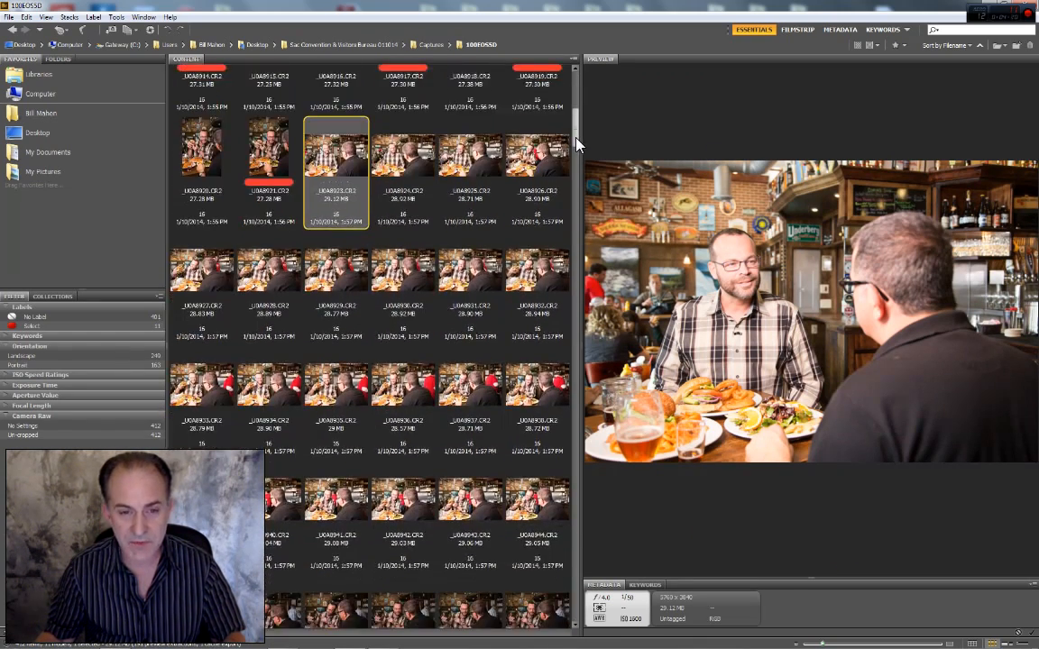
{"action": "left_click_drag", "start_coordinate": [577, 140], "coordinate": [578, 159]}
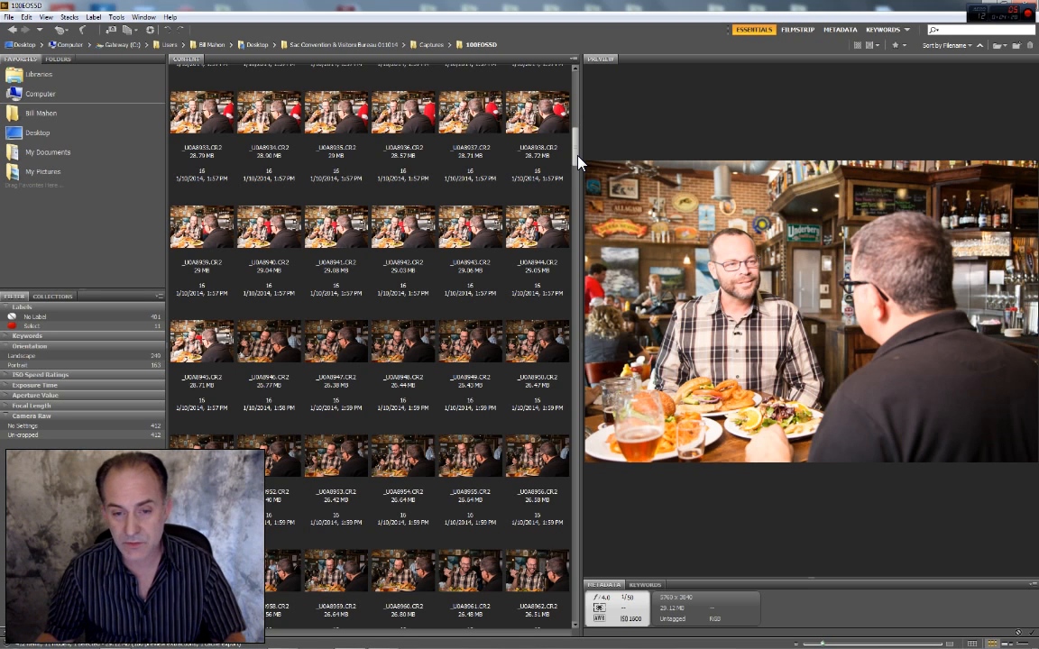
{"action": "left_click", "coordinate": [205, 350]}
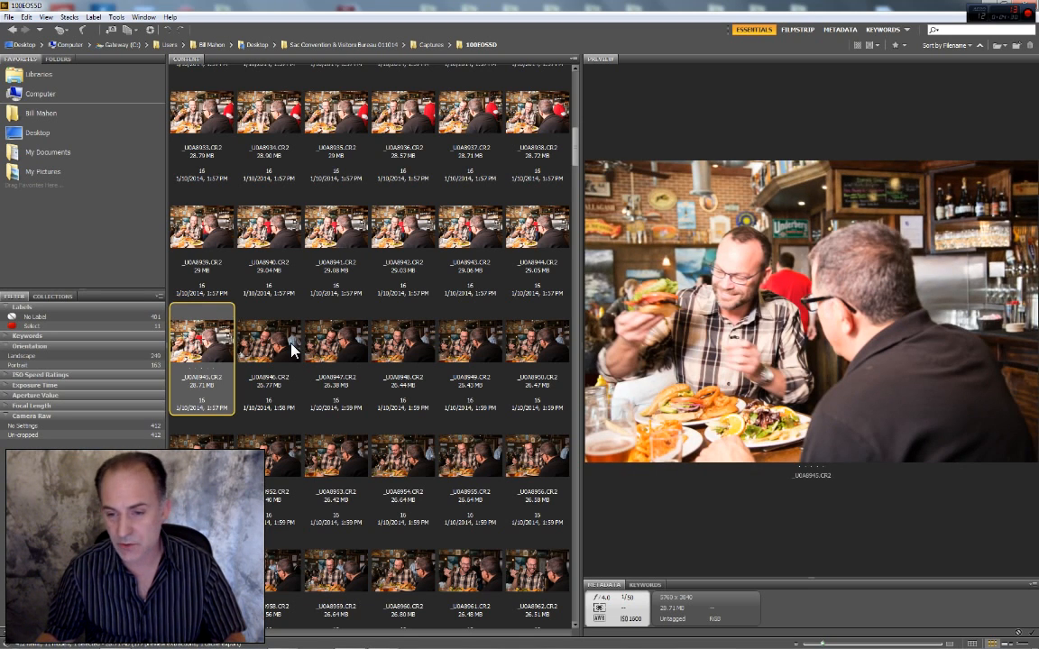
{"action": "key", "text": "Right"}
{"action": "key", "text": "Left"}
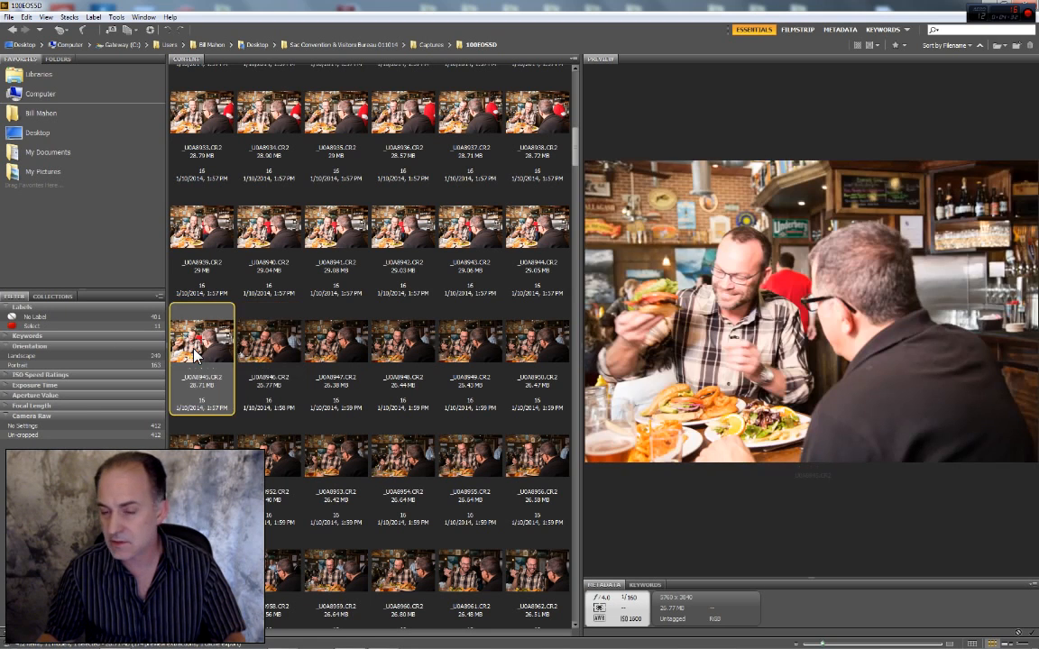
{"action": "key", "text": "Right"}
{"action": "key", "text": "Left"}
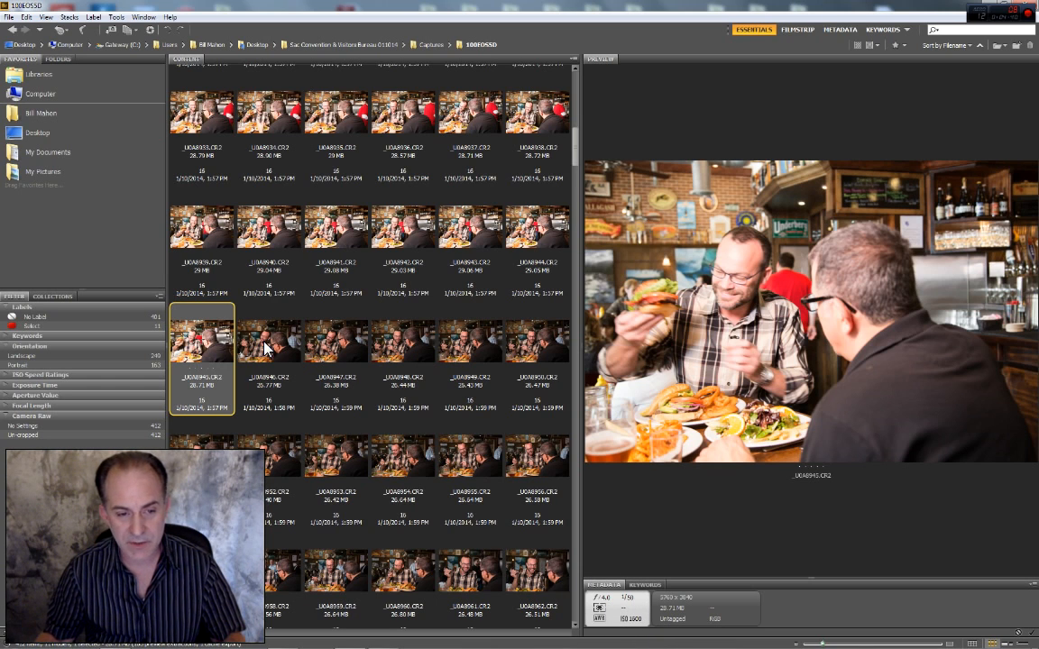
{"action": "key", "text": "Right"}
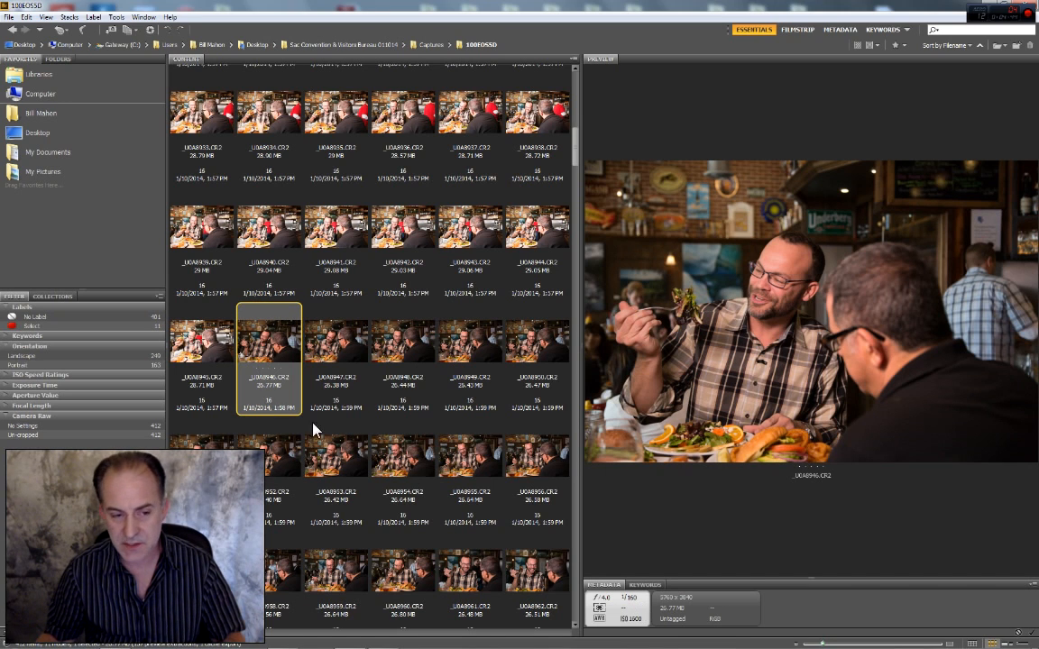
{"action": "left_click", "coordinate": [189, 359]}
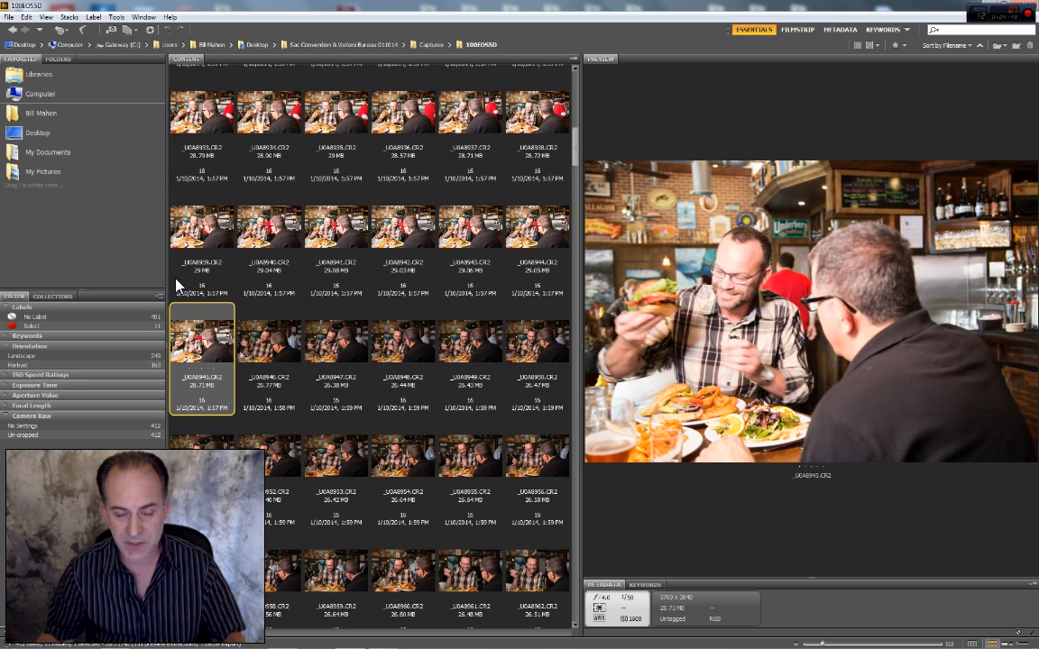
Resume the review at _U0A8946.CR2 and mark _U0A8947.CR2 with the red Select label
{"action": "left_click", "coordinate": [278, 351]}
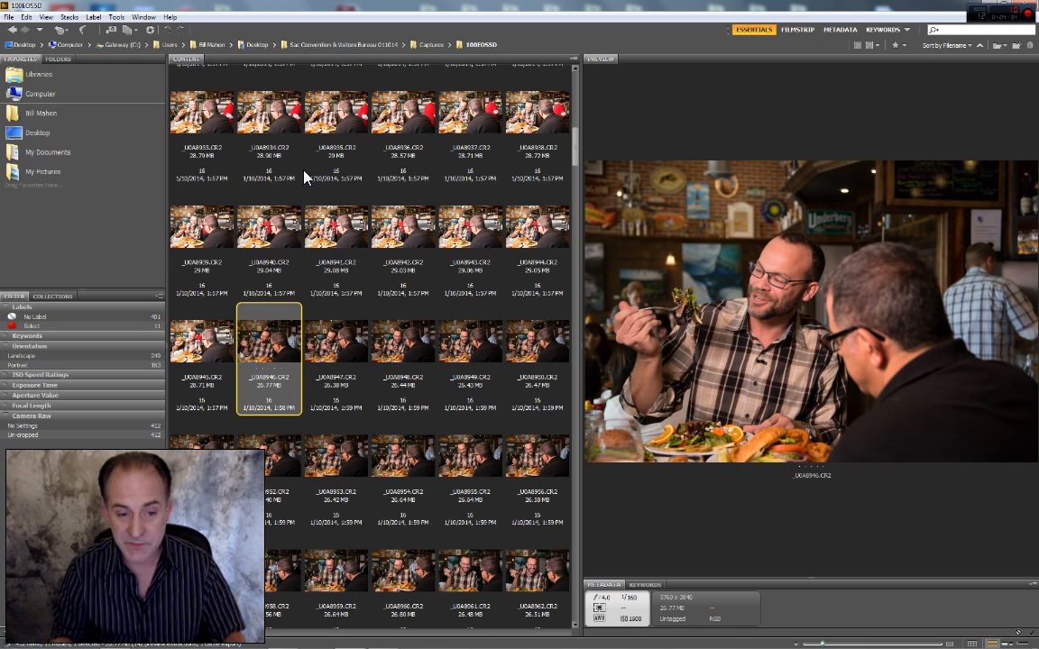
{"action": "key", "text": "Right"}
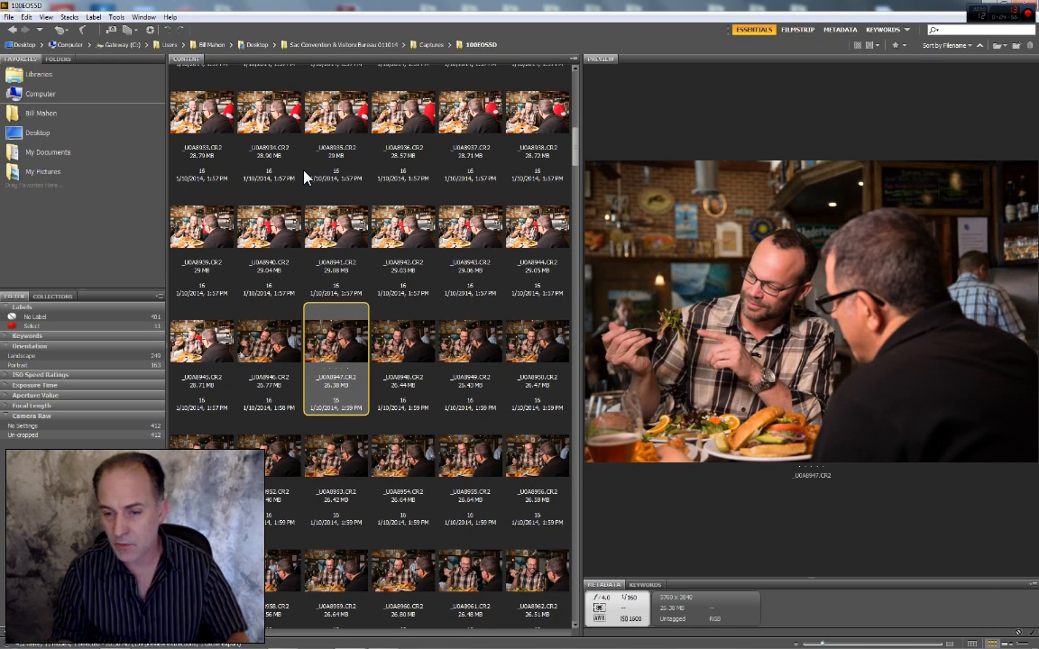
{"action": "key", "text": "ctrl+6"}
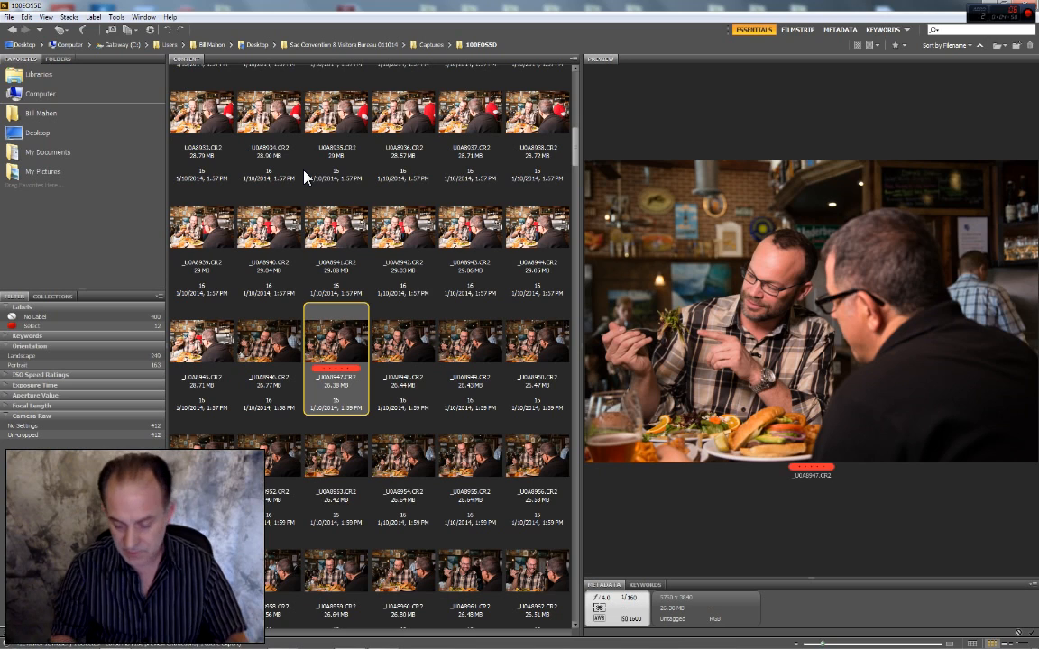
Compare _U0A8948.CR2 with _U0A8949.CR2 and leave the red Select label only on _U0A8949.CR2
{"action": "key", "text": "Right"}
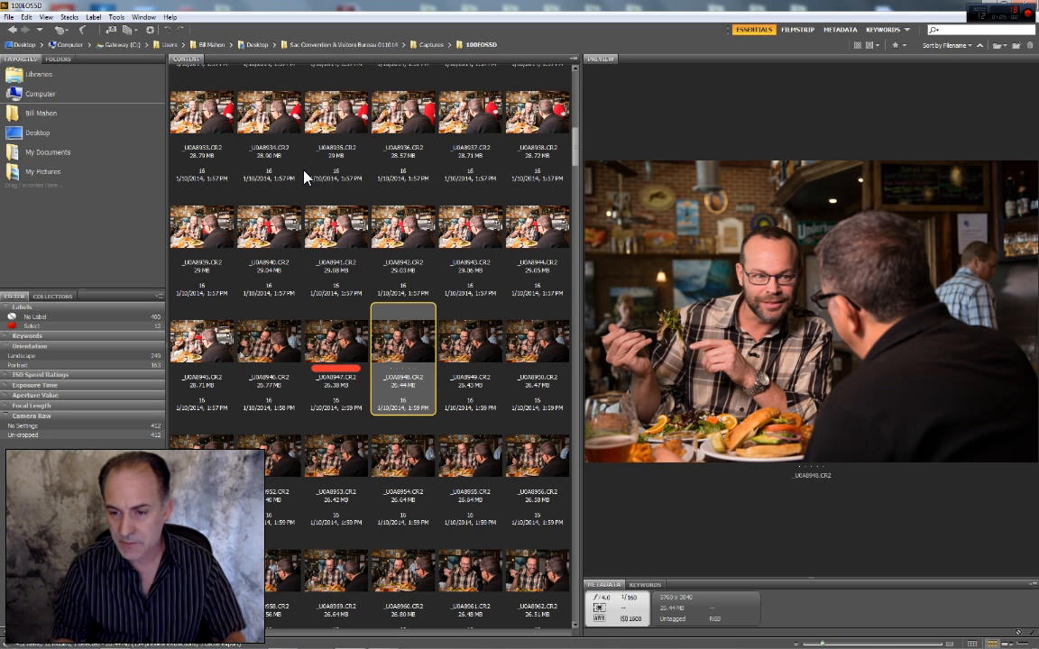
{"action": "key", "text": "ctrl+6"}
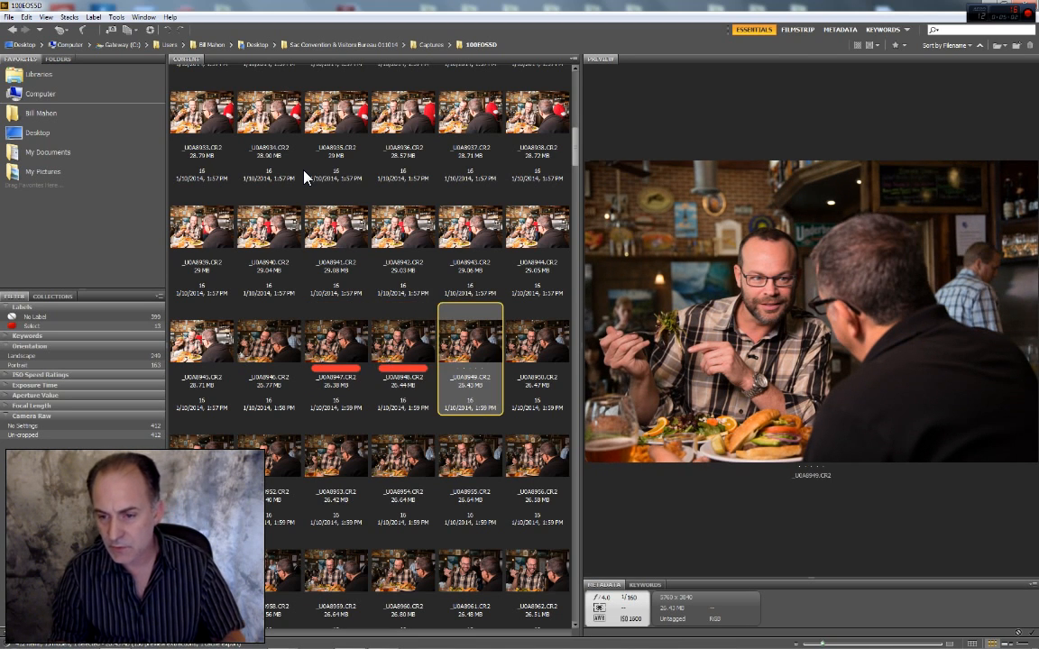
{"action": "key", "text": "ctrl+6"}
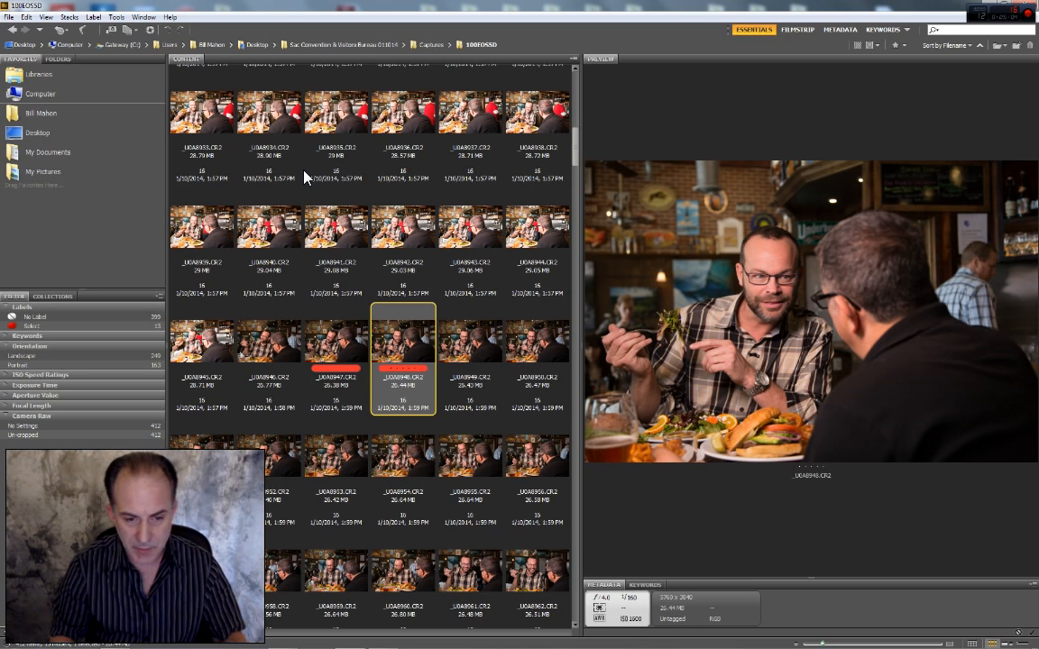
{"action": "key", "text": "Right"}
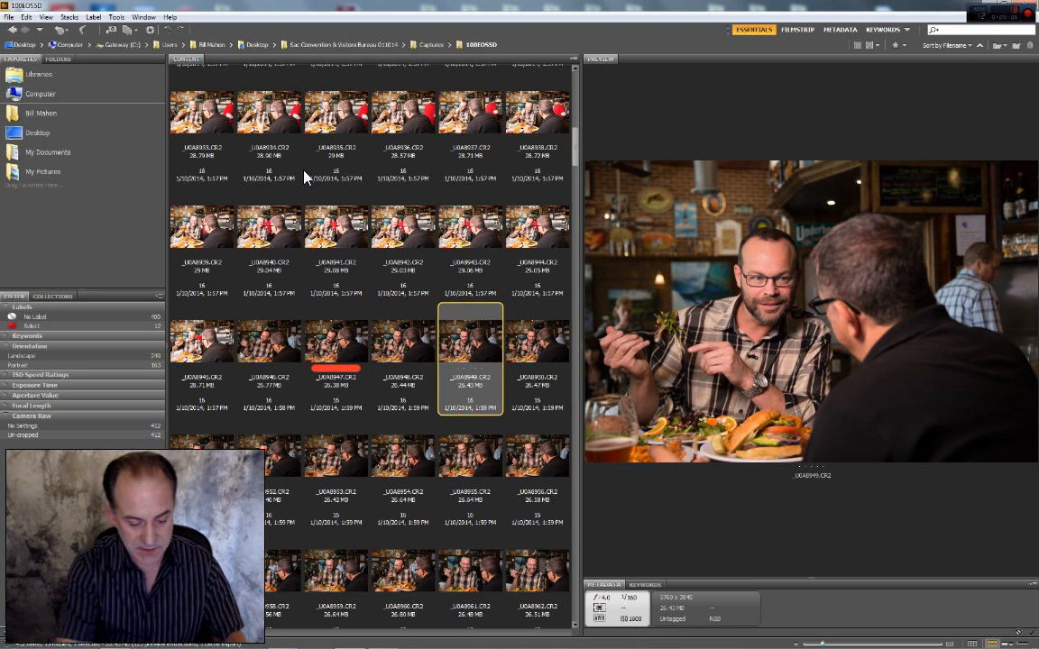
{"action": "key", "text": "ctrl+6"}
Review _U0A8950.CR2 and _U0A8951.CR2 and apply the red Select label to _U0A8951.CR2
{"action": "key", "text": "Right"}
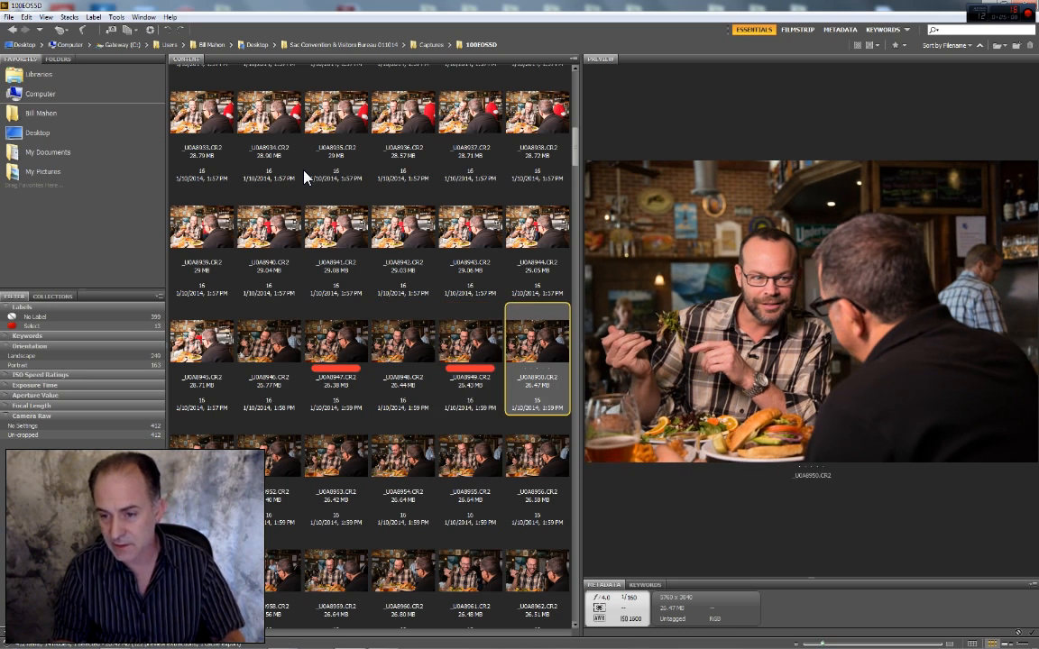
{"action": "key", "text": "Right"}
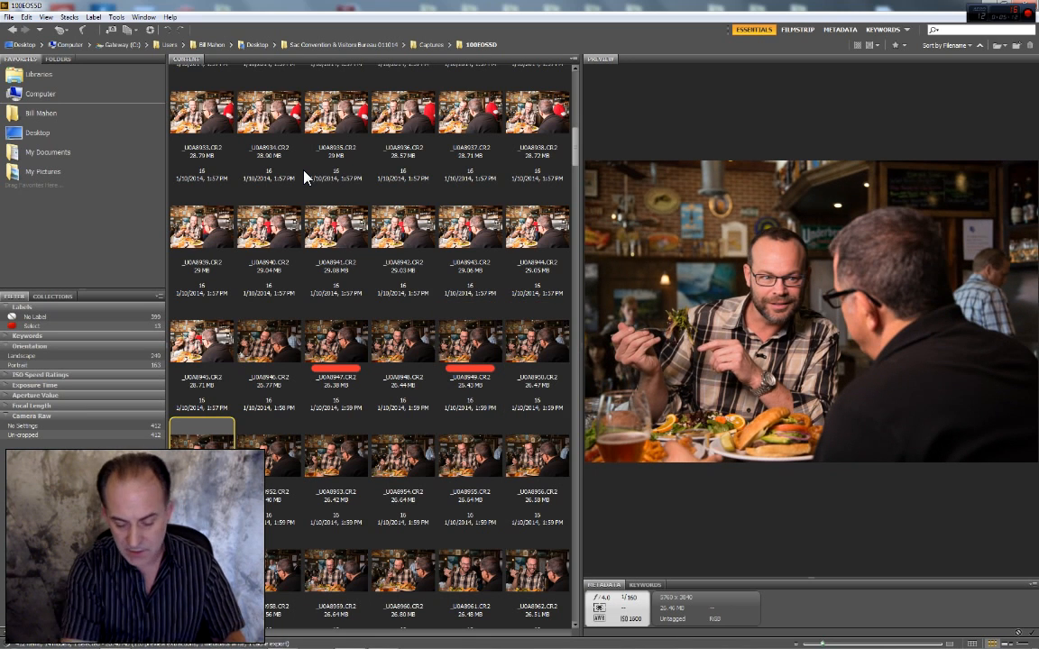
{"action": "key", "text": "ctrl+6"}
Review the captures from _U0A8952.CR2 to _U0A8958.CR2 and mark _U0A8958.CR2 with the red Select label
{"action": "key", "text": "Right"}
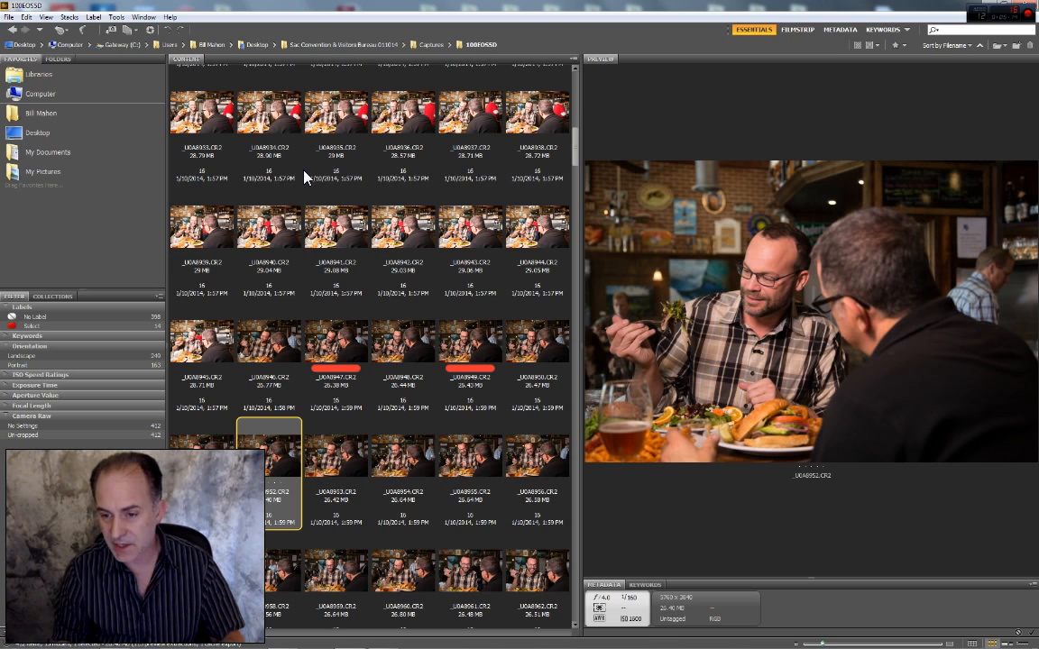
{"action": "key", "text": "Right"}
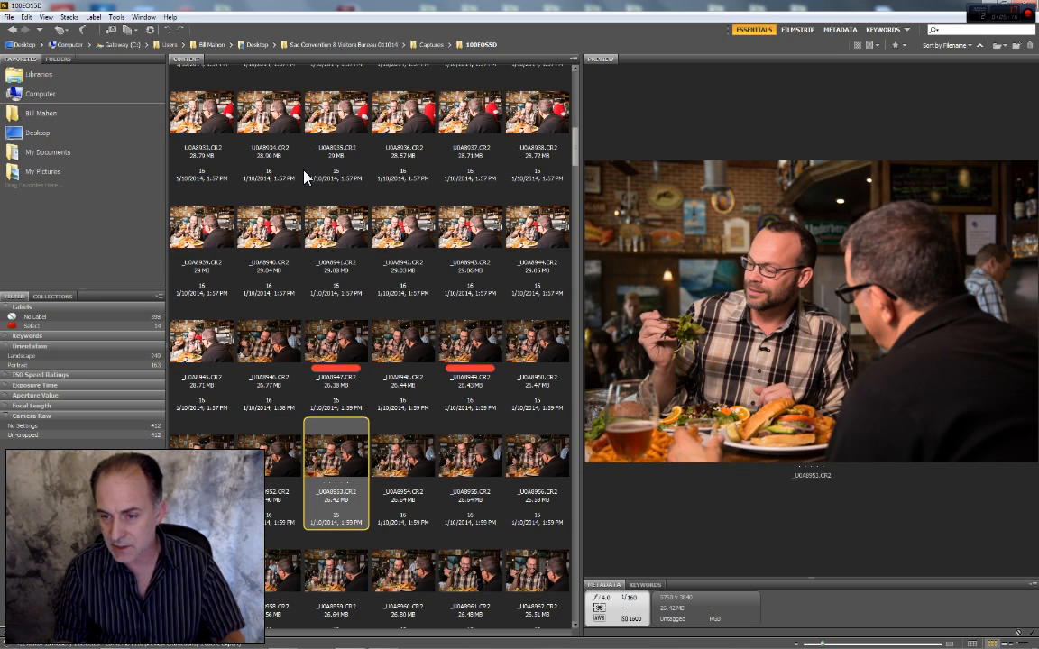
{"action": "key", "text": "Right"}
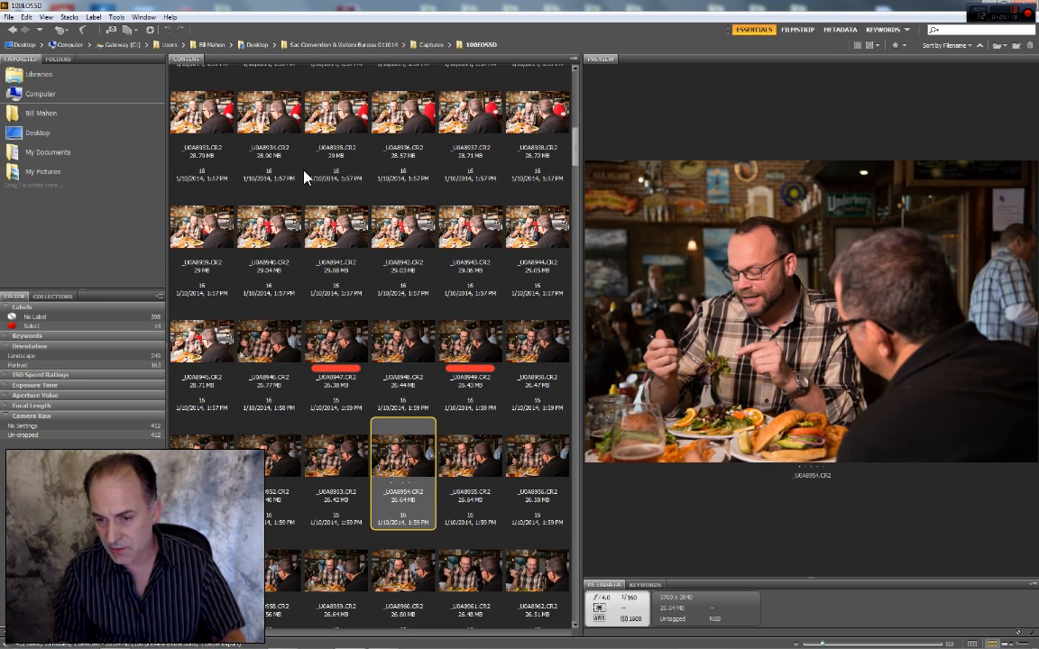
{"action": "key", "text": "Left"}
{"action": "key", "text": "Right"}
{"action": "key", "text": "Right"}
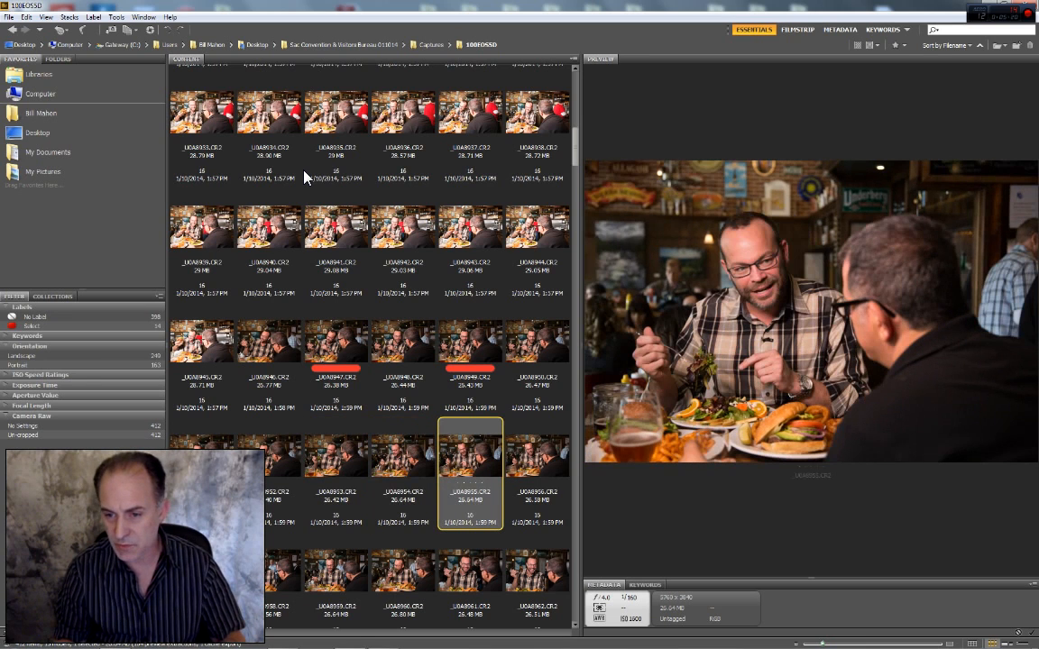
{"action": "key", "text": "Right"}
{"action": "key", "text": "Right"}
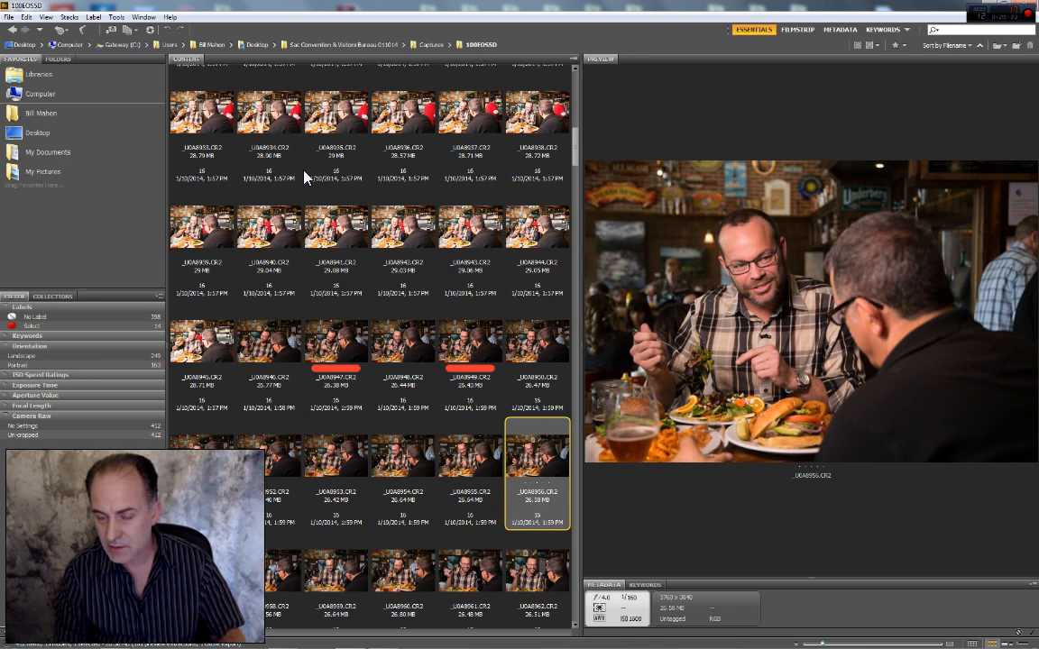
{"action": "key", "text": "Right"}
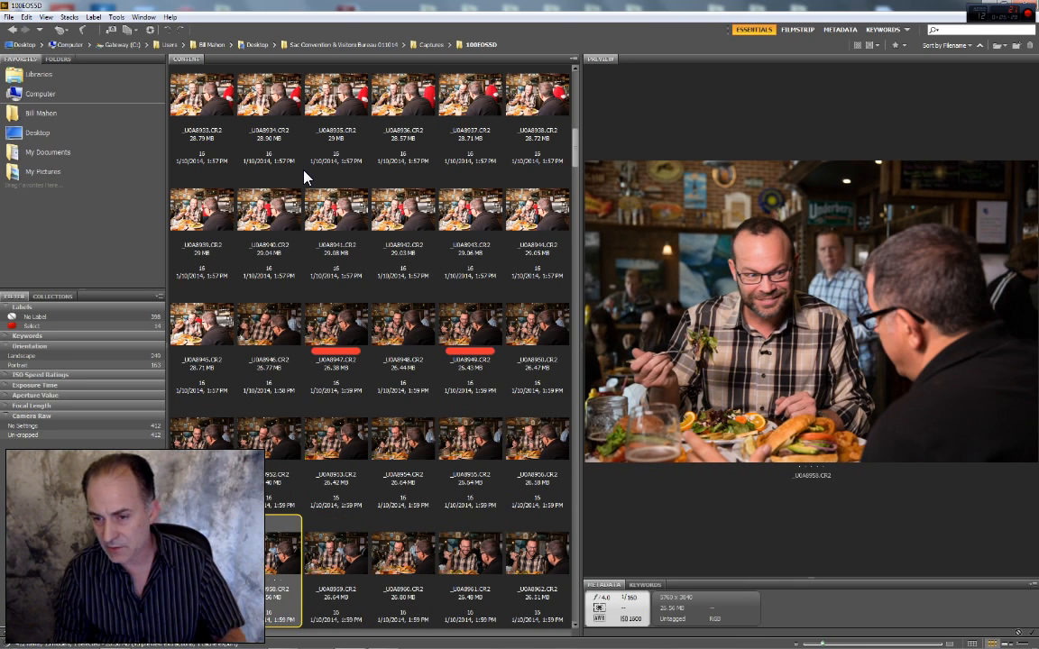
{"action": "key", "text": "ctrl+6"}
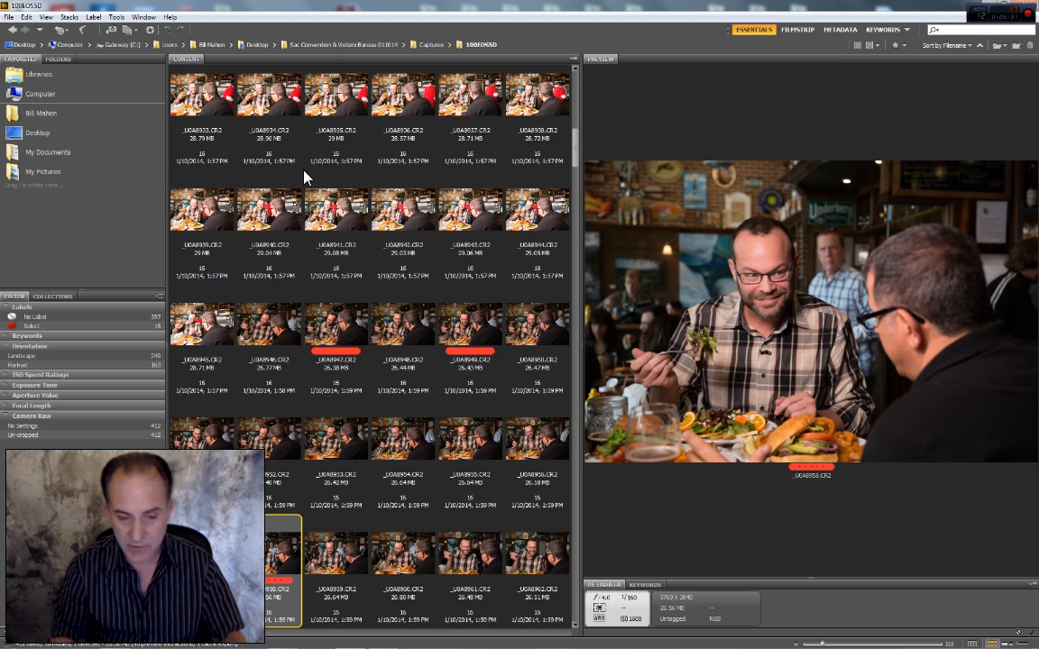
Look through _U0A8959.CR2 to _U0A8962.CR2 and apply the red Select label to _U0A8961.CR2
{"action": "key", "text": "Right"}
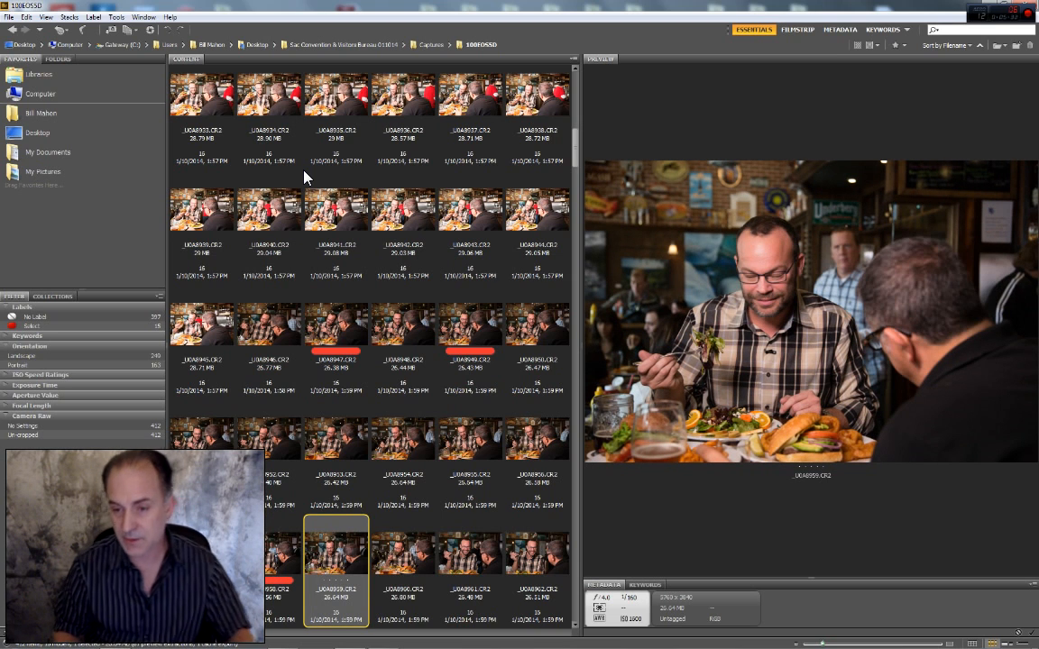
{"action": "key", "text": "Right"}
{"action": "key", "text": "Right"}
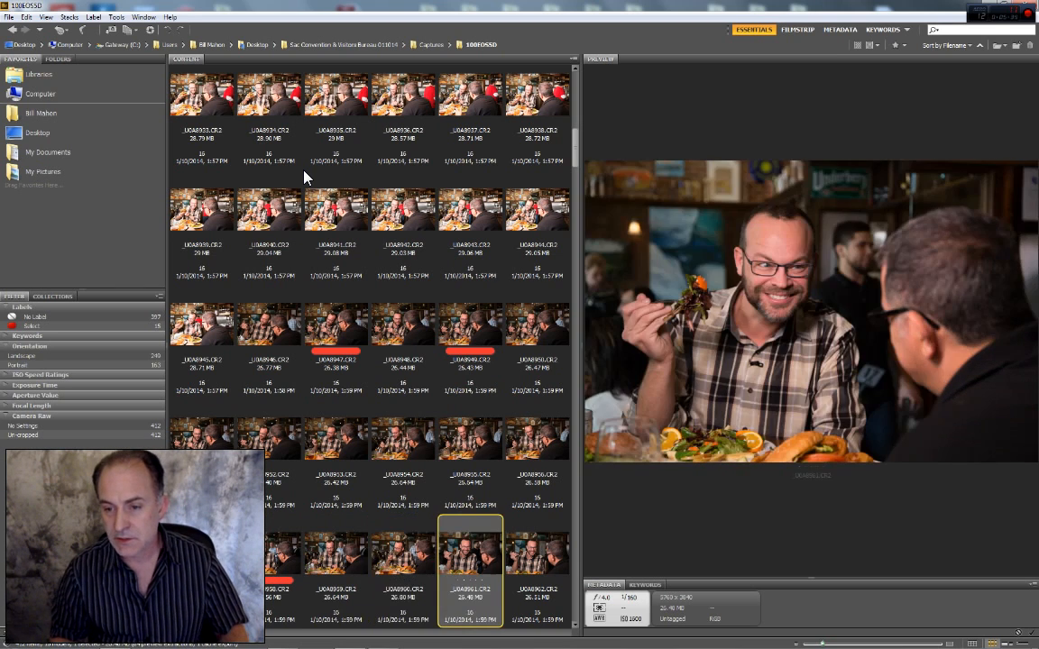
{"action": "key", "text": "Right"}
{"action": "key", "text": "Left"}
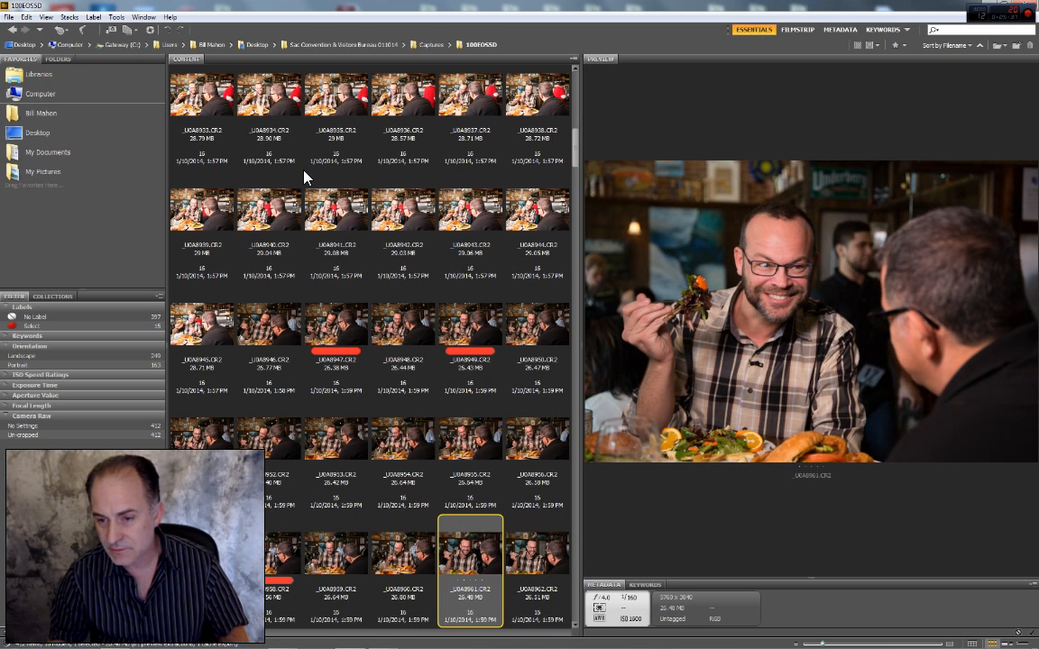
{"action": "key", "text": "ctrl+6"}
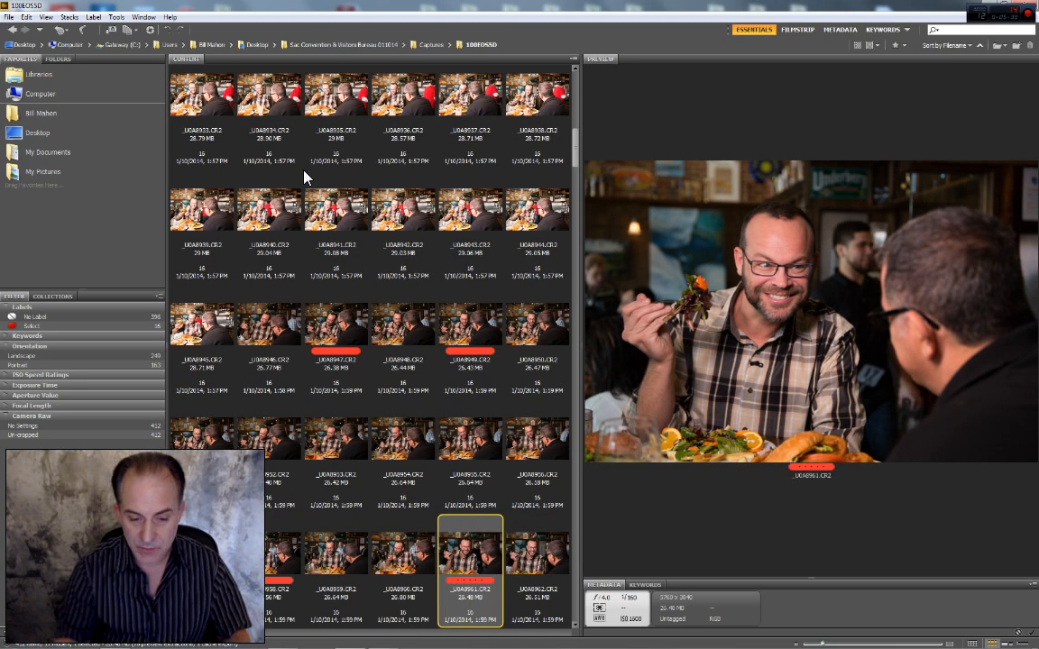
Compare _U0A8962.CR2, _U0A8963.CR2 and _U0A8964.CR2 and give _U0A8963.CR2 the red Select label
{"action": "key", "text": "Right"}
{"action": "key", "text": "Down"}
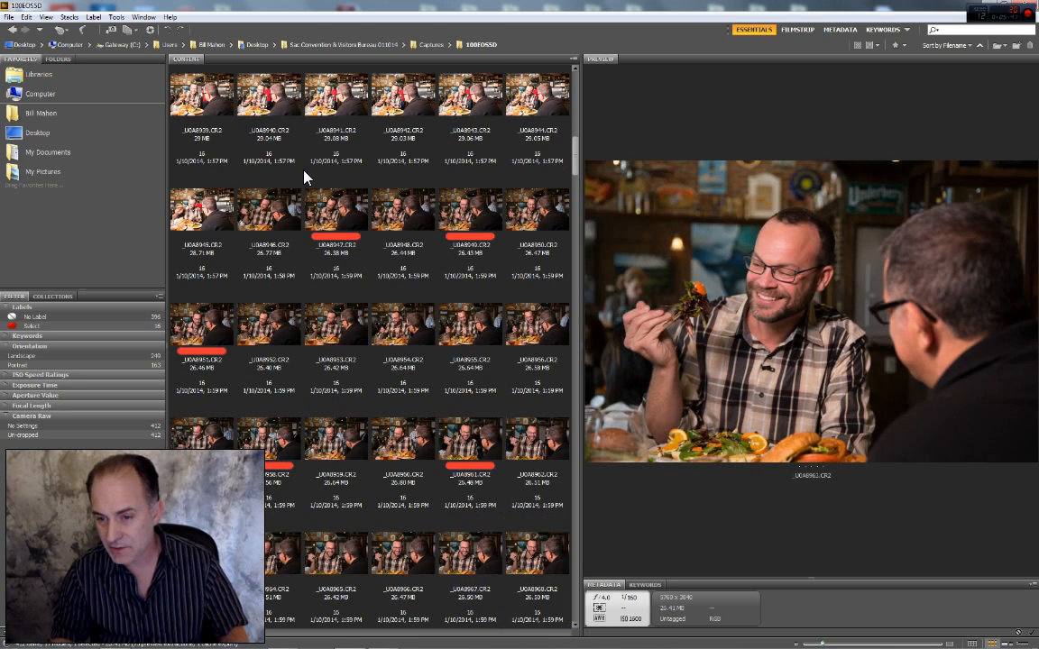
{"action": "key", "text": "Up"}
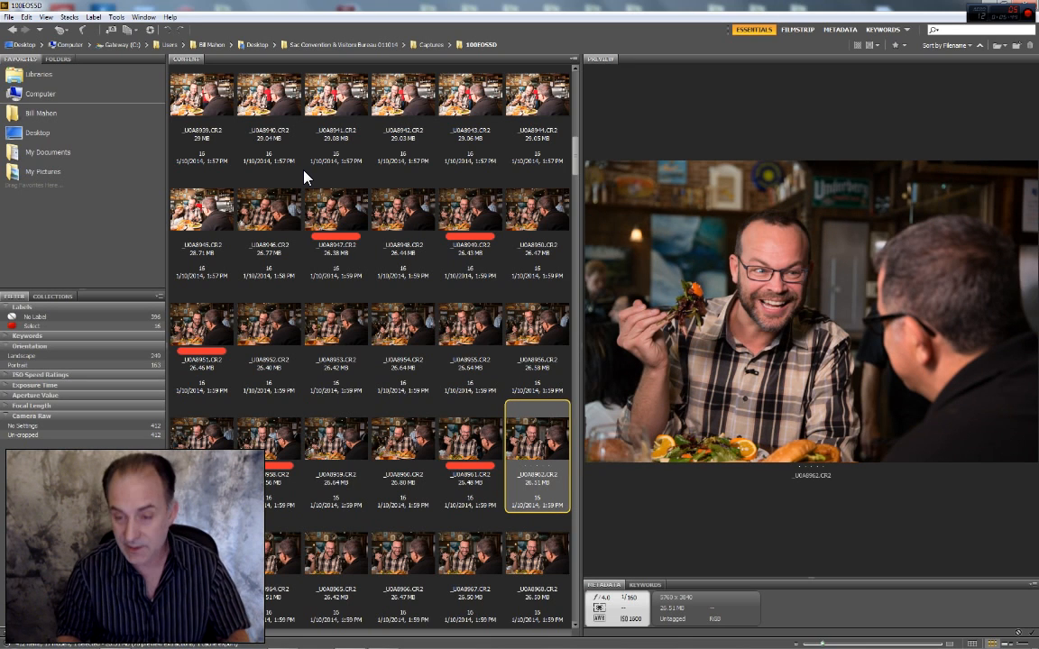
{"action": "key", "text": "Left"}
{"action": "key", "text": "Right"}
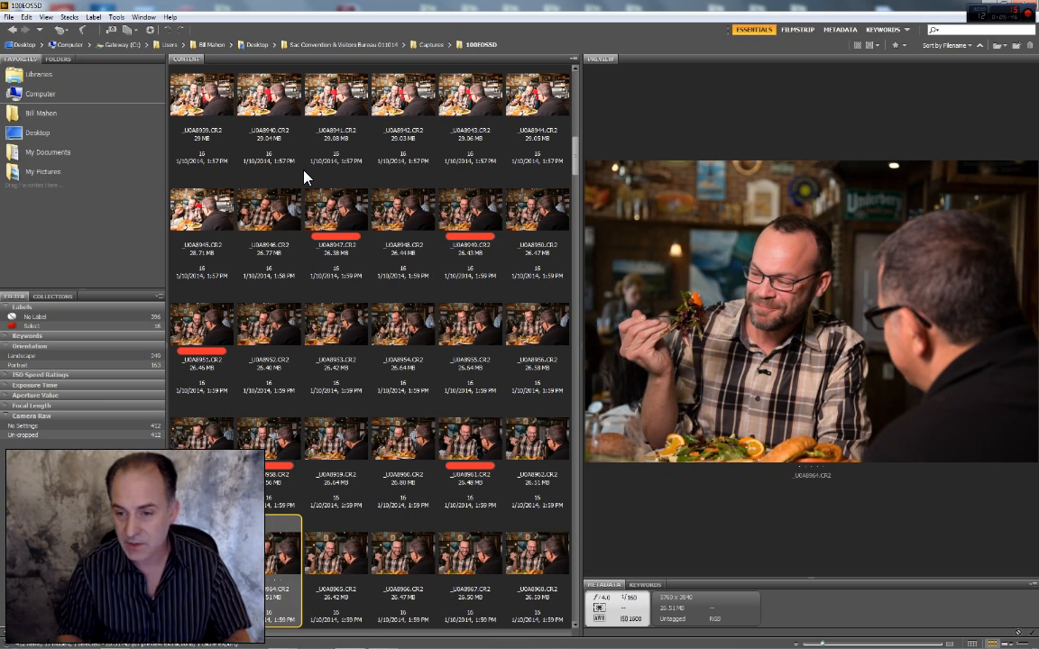
{"action": "key", "text": "Left"}
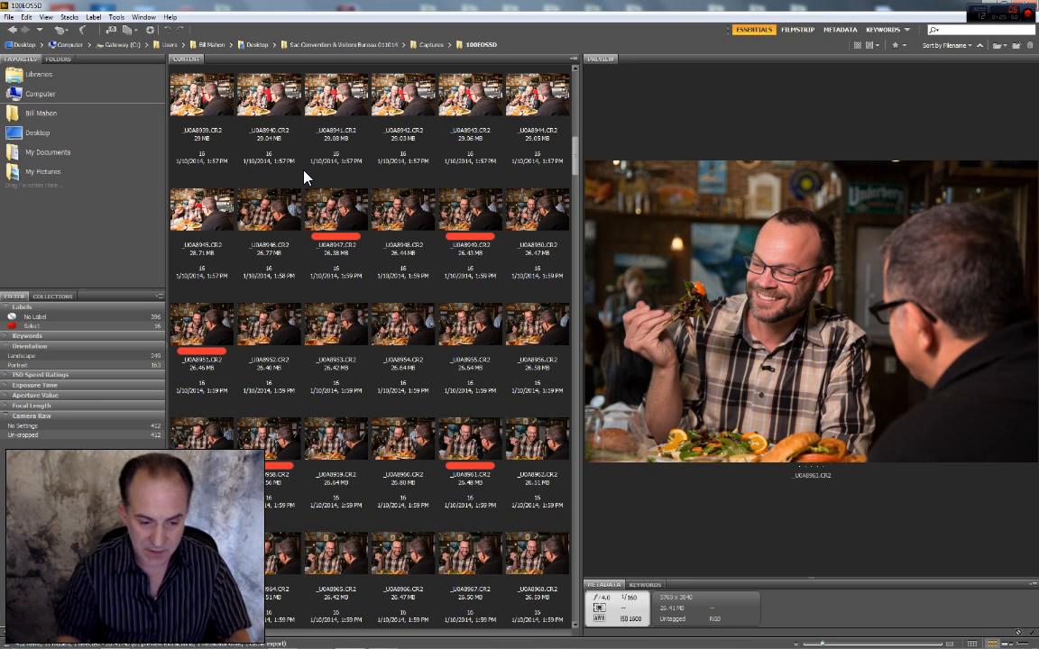
{"action": "key", "text": "ctrl+6"}
Compare _U0A8965.CR2 with _U0A8966.CR2 and mark _U0A8965.CR2 with the red Select label
{"action": "key", "text": "Right"}
{"action": "key", "text": "Right"}
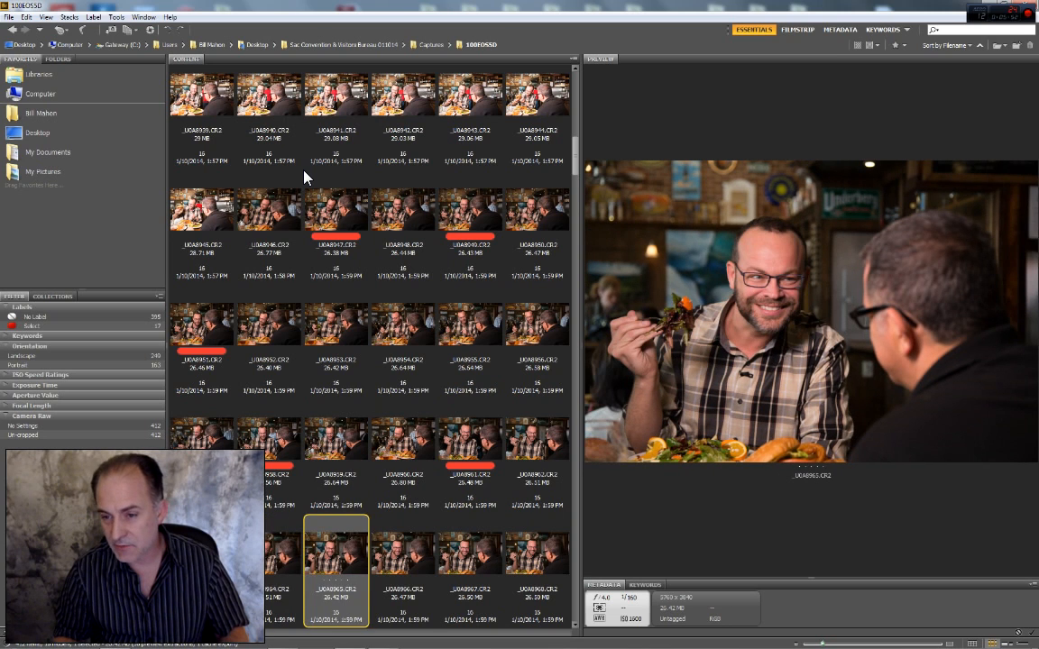
{"action": "key", "text": "Right"}
{"action": "key", "text": "Left"}
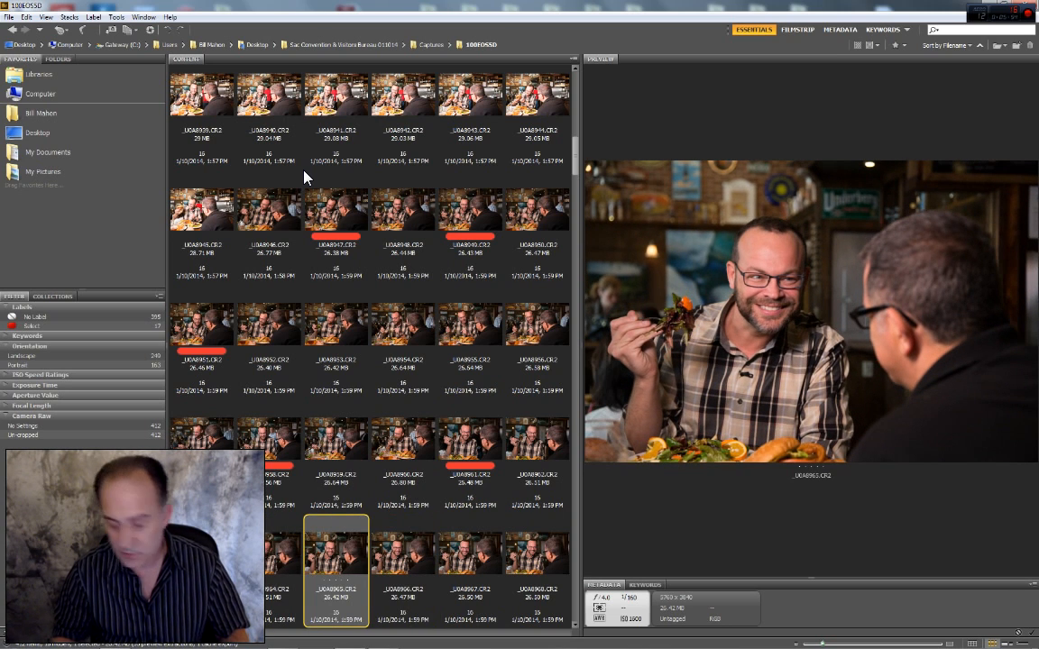
{"action": "key", "text": "ctrl+6"}
Review _U0A8966.CR2 to _U0A8968.CR2 and apply the red Select label to _U0A8967.CR2
{"action": "key", "text": "Right"}
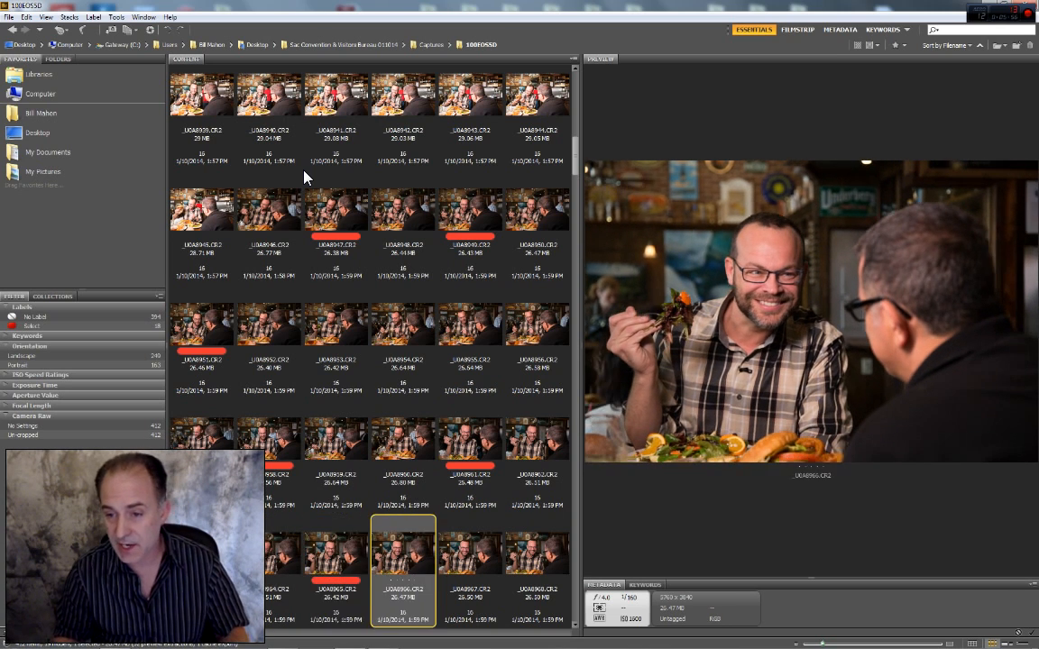
{"action": "key", "text": "Right"}
{"action": "key", "text": "Right"}
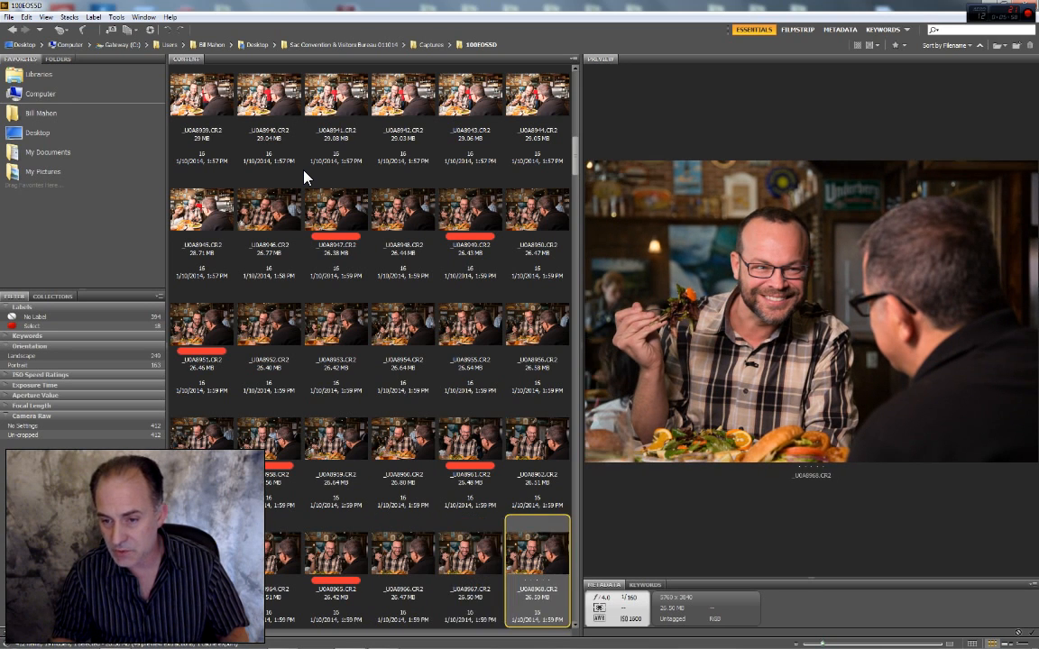
{"action": "key", "text": "Left"}
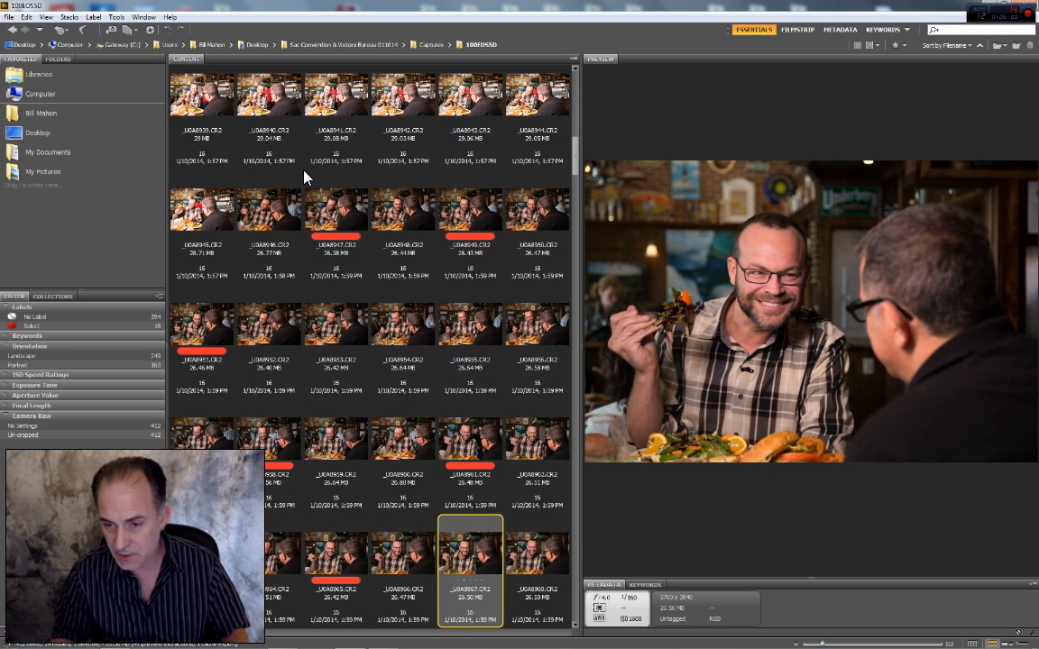
{"action": "key", "text": "ctrl+6"}
Continue from _U0A8968.CR2, compare _U0A8970.CR2 with _U0A8971.CR2, and mark _U0A8971.CR2 with the red Select label
{"action": "key", "text": "Right"}
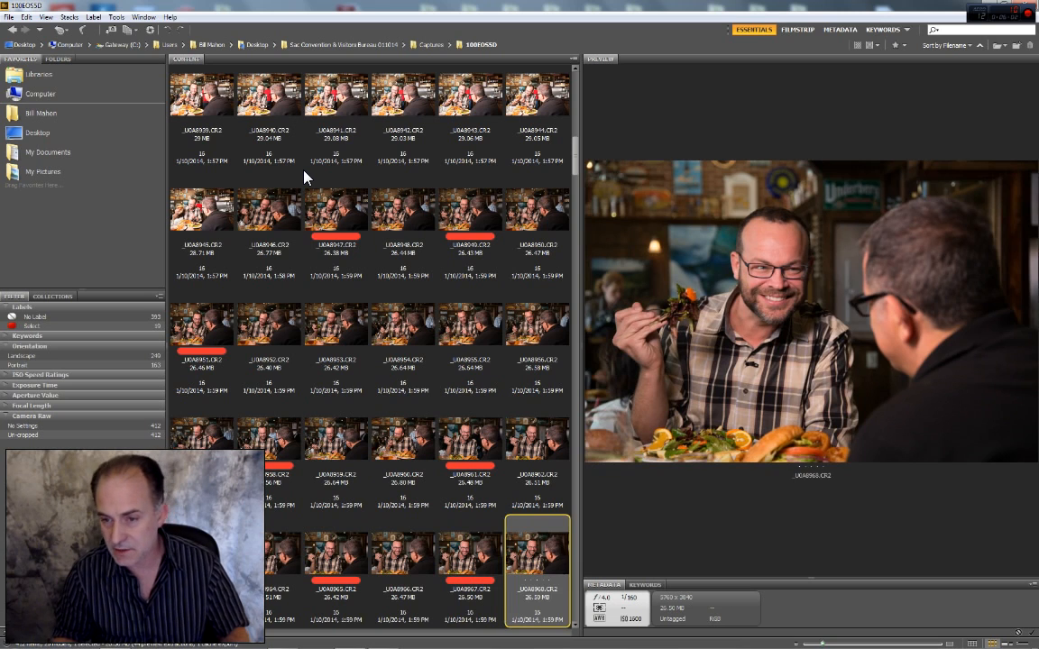
{"action": "key", "text": "Right"}
{"action": "key", "text": "Right"}
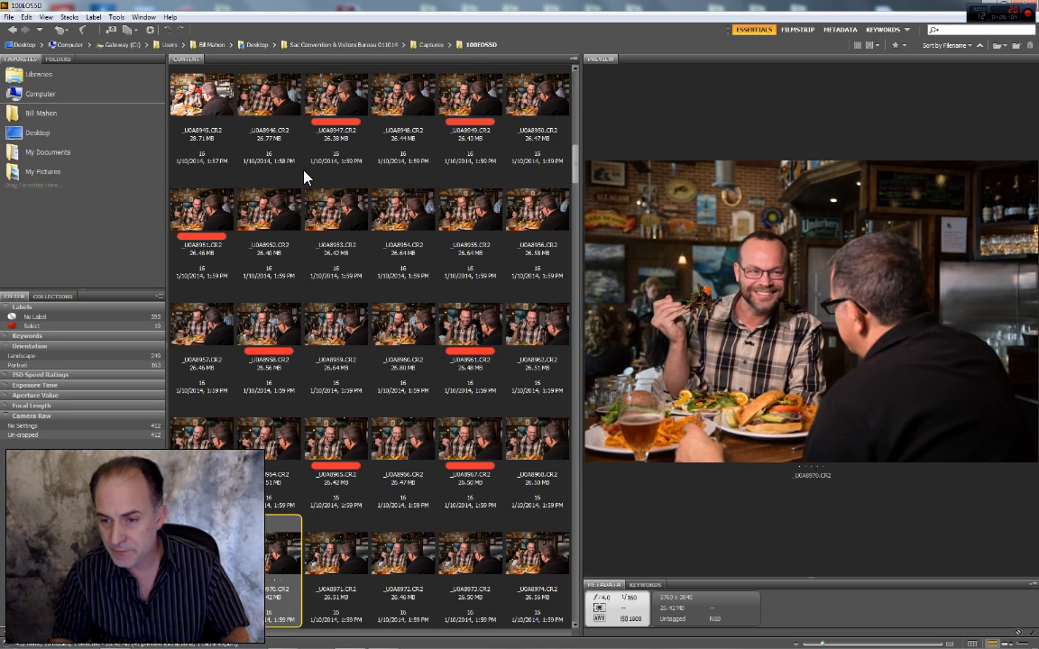
{"action": "key", "text": "Left"}
{"action": "key", "text": "Right"}
{"action": "key", "text": "Right"}
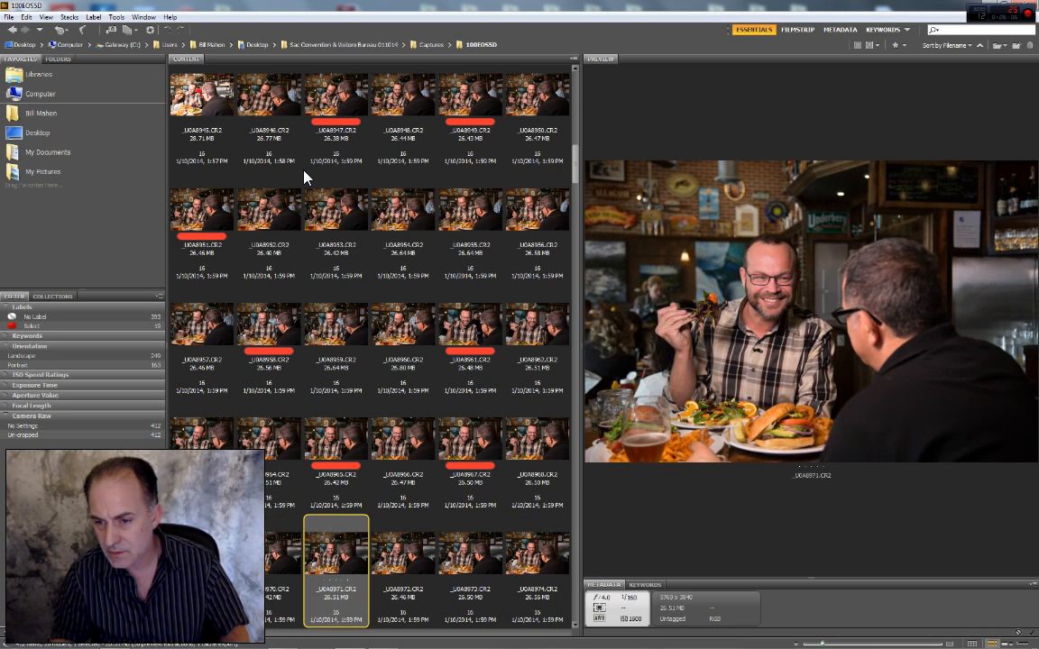
{"action": "key", "text": "Left"}
{"action": "key", "text": "Right"}
{"action": "key", "text": "Left"}
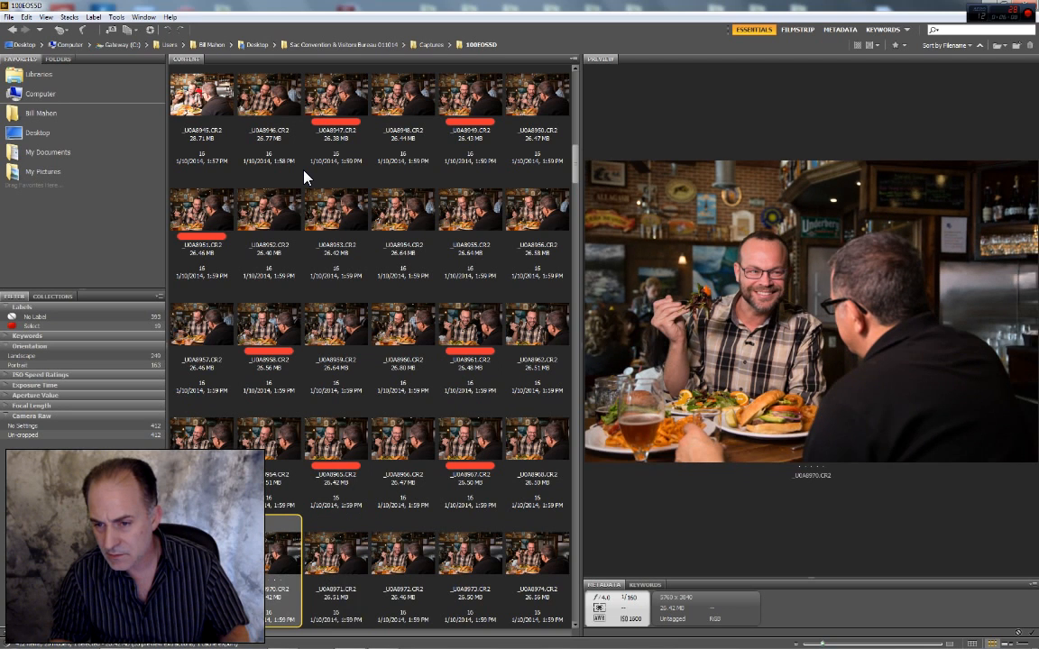
{"action": "key", "text": "Right"}
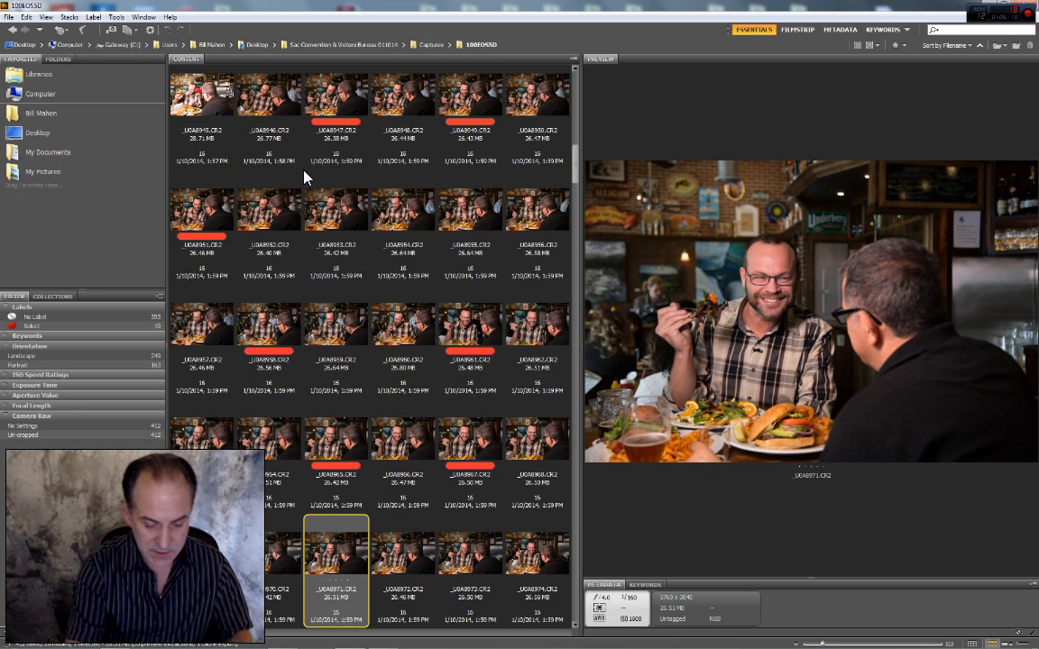
{"action": "key", "text": "ctrl+6"}
Compare _U0A8972.CR2, _U0A8973.CR2 and _U0A8974.CR2 and apply the red Select label to _U0A8973.CR2
{"action": "key", "text": "Right"}
{"action": "key", "text": "Left"}
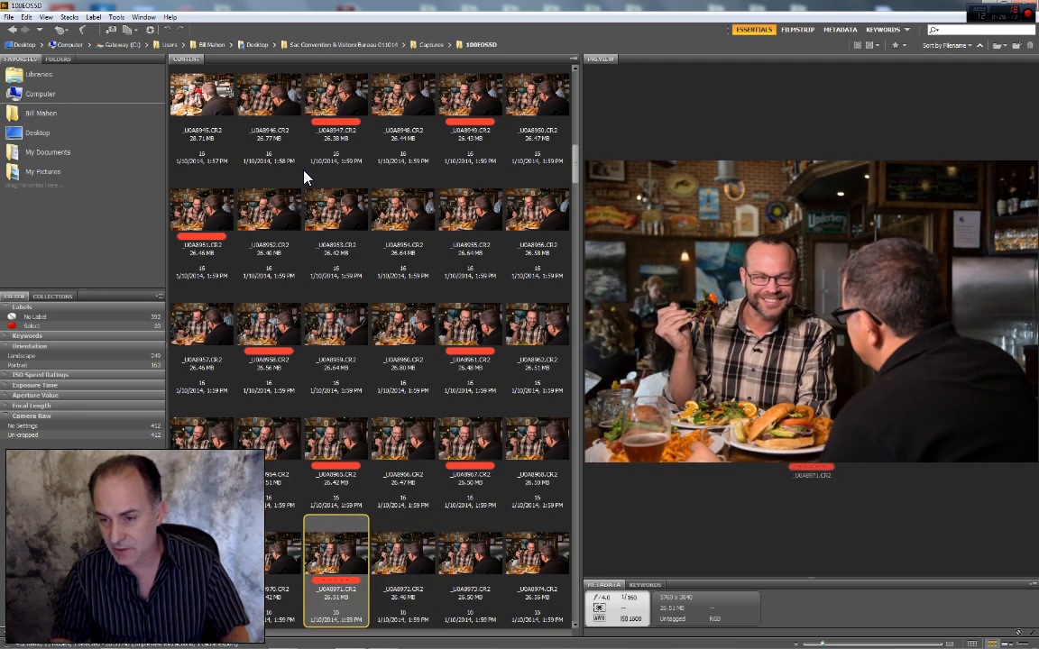
{"action": "key", "text": "Right"}
{"action": "key", "text": "Right"}
{"action": "key", "text": "Left"}
{"action": "key", "text": "Right"}
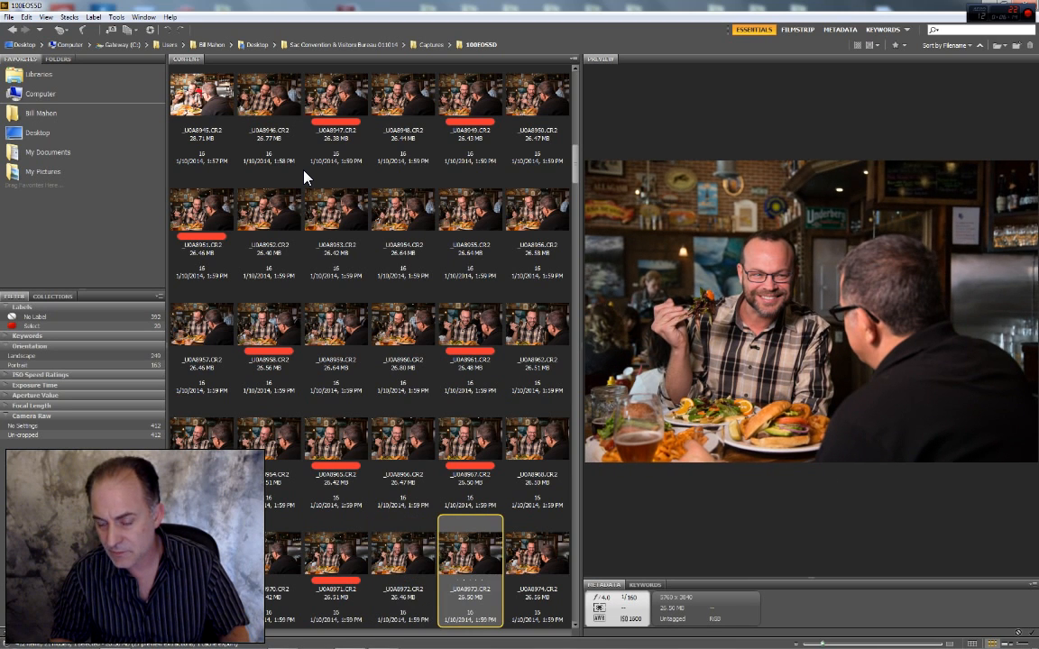
{"action": "key", "text": "Right"}
{"action": "key", "text": "Left"}
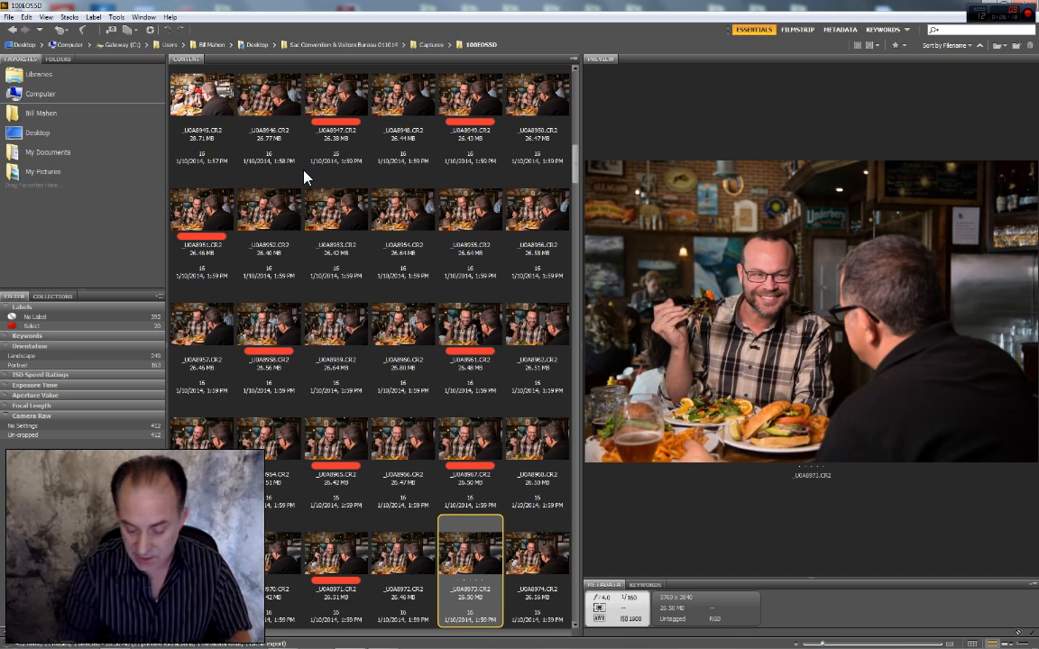
{"action": "key", "text": "ctrl+6"}
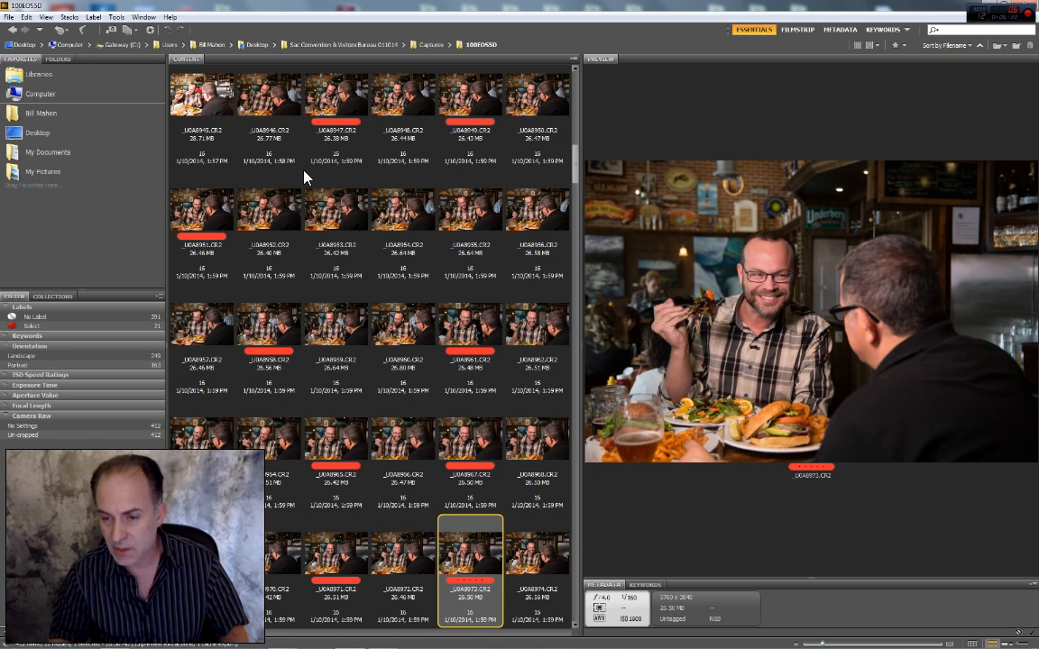
Compare _U0A8974.CR2 with _U0A8975.CR2 and mark _U0A8974.CR2 with the red Select label
{"action": "key", "text": "Right"}
{"action": "key", "text": "Right"}
{"action": "key", "text": "Left"}
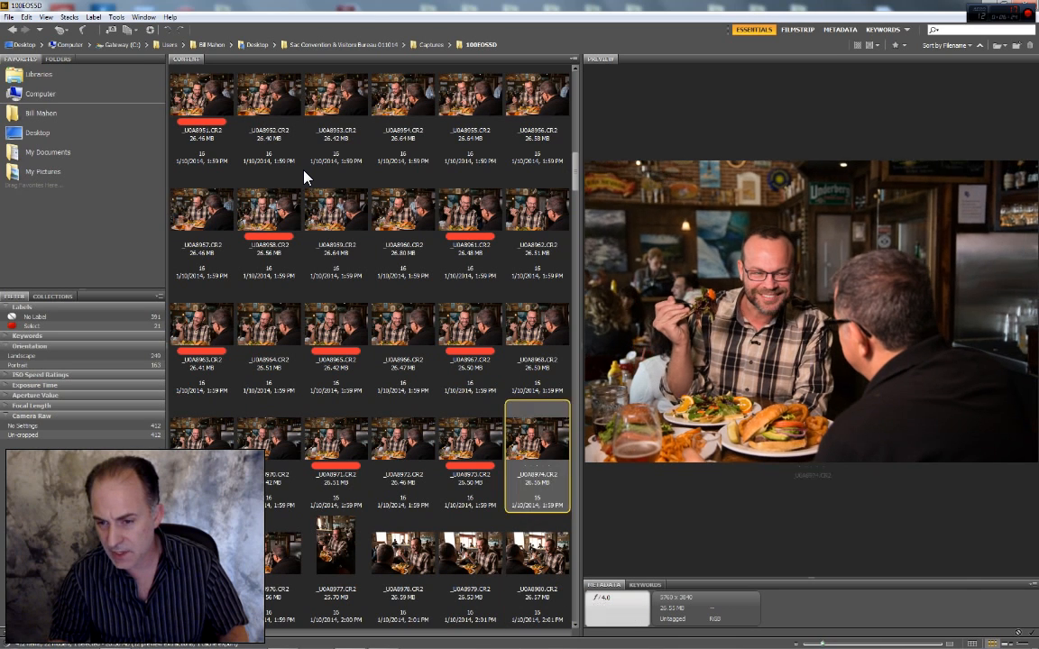
{"action": "key", "text": "ctrl+6"}
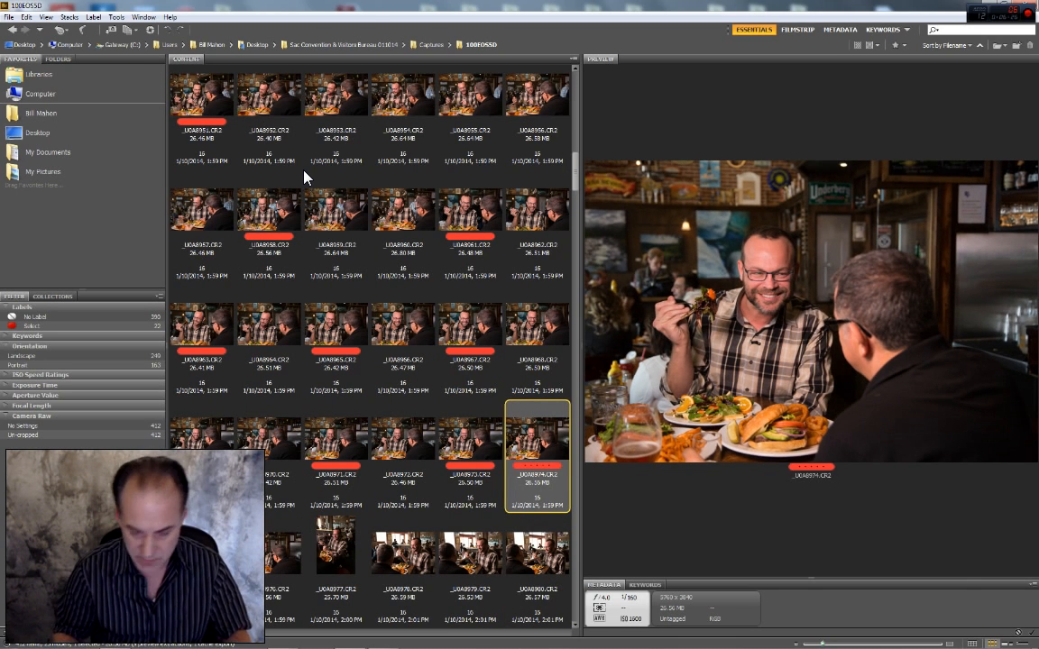
Review _U0A8975.CR2 to _U0A8978.CR2 and apply the red Select label to _U0A8978.CR2
{"action": "key", "text": "Right"}
{"action": "key", "text": "Right"}
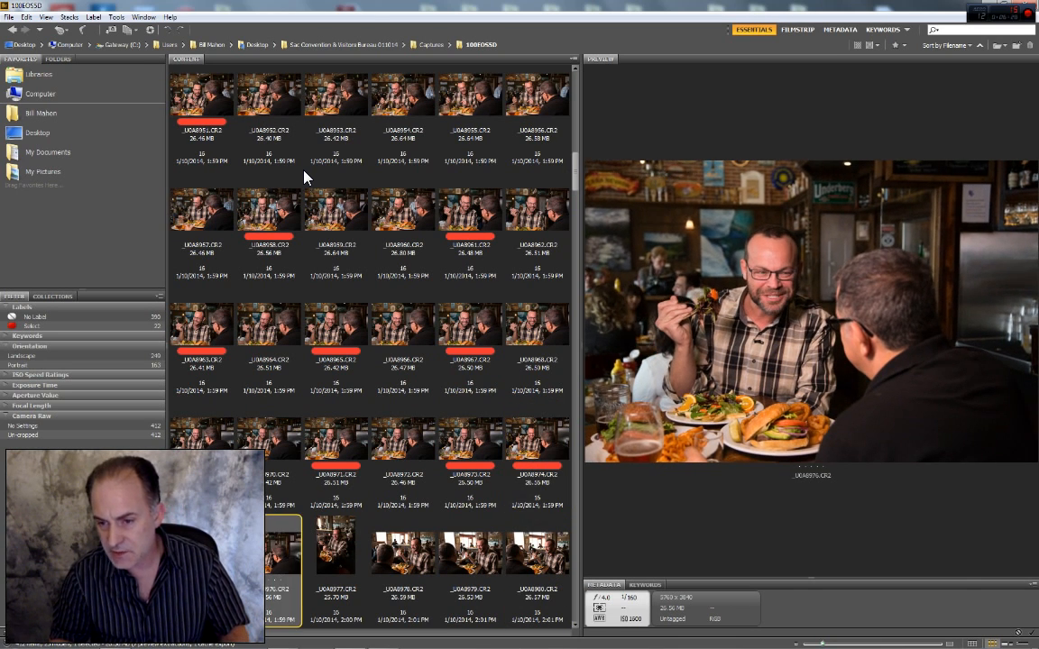
{"action": "key", "text": "Right"}
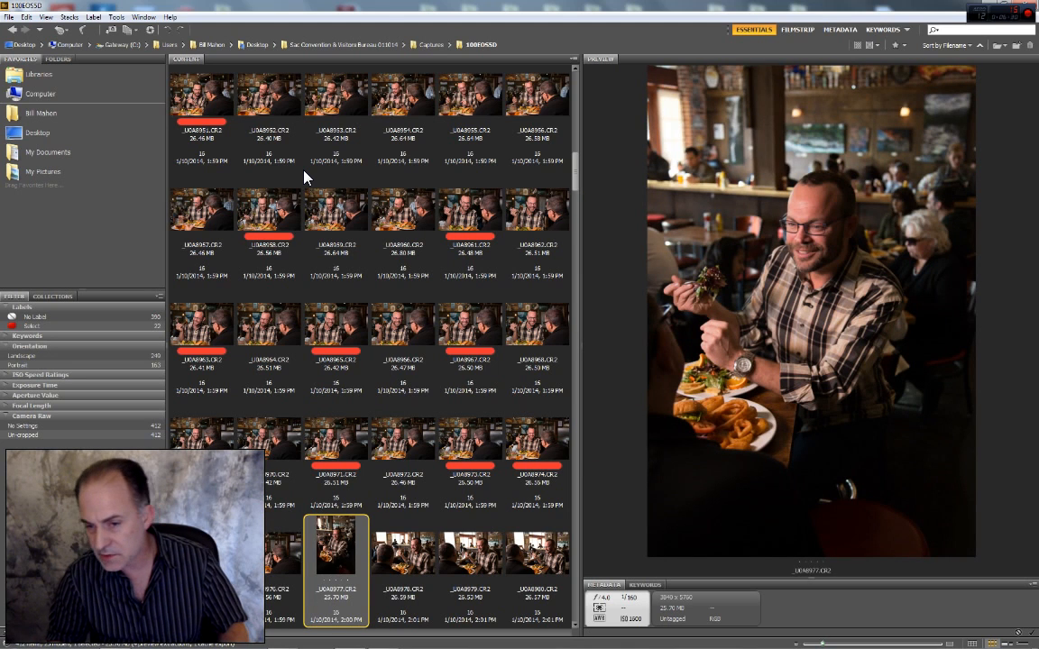
{"action": "key", "text": "Right"}
{"action": "key", "text": "Left"}
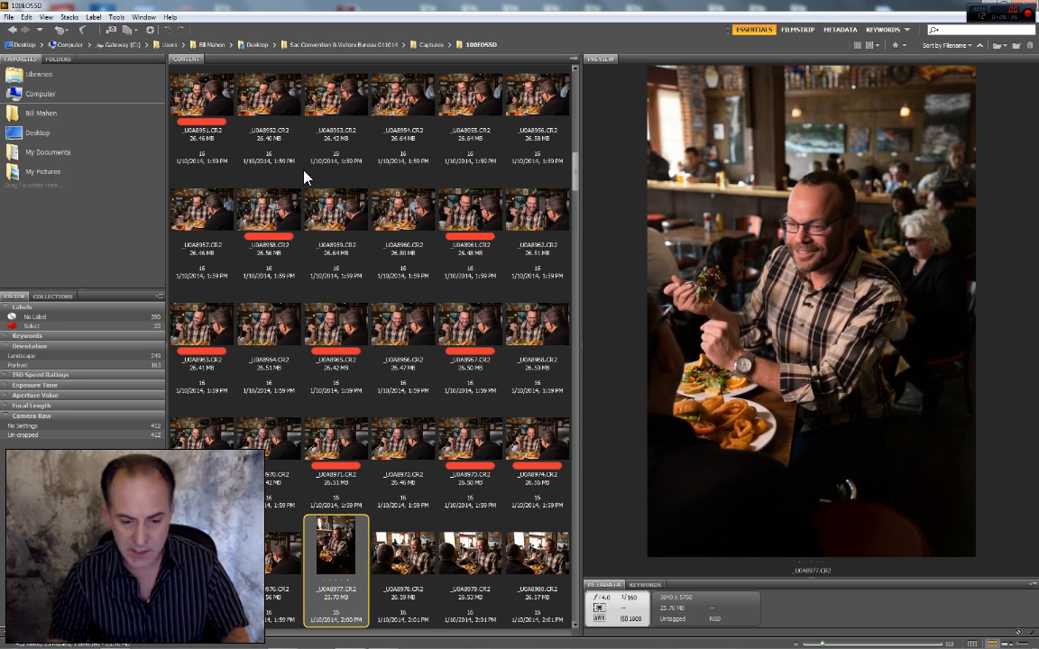
{"action": "key", "text": "Right"}
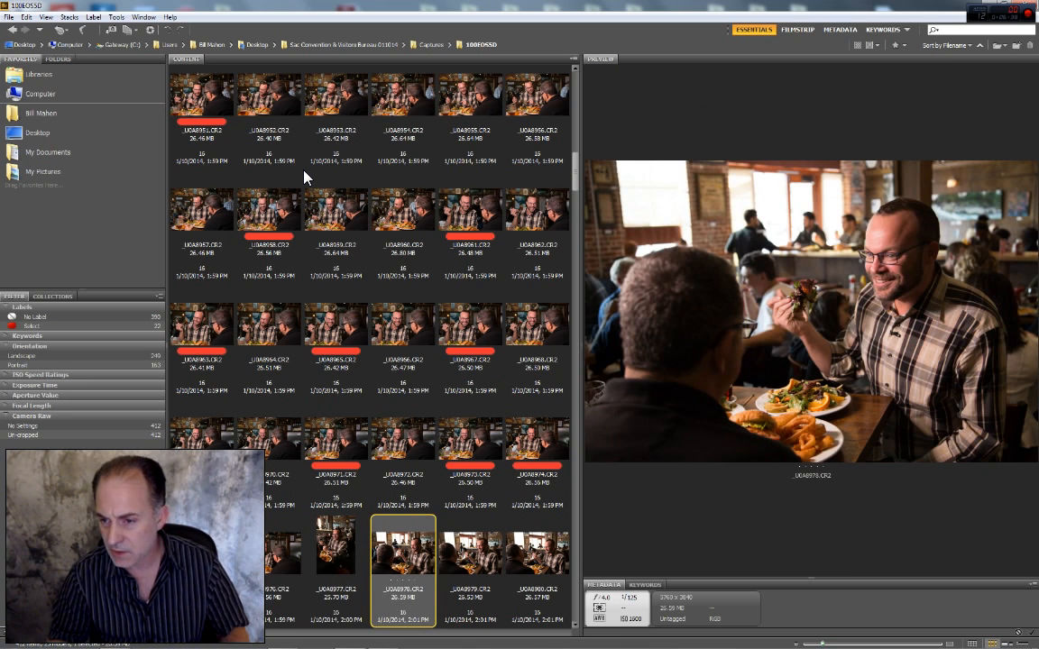
{"action": "key", "text": "ctrl+6"}
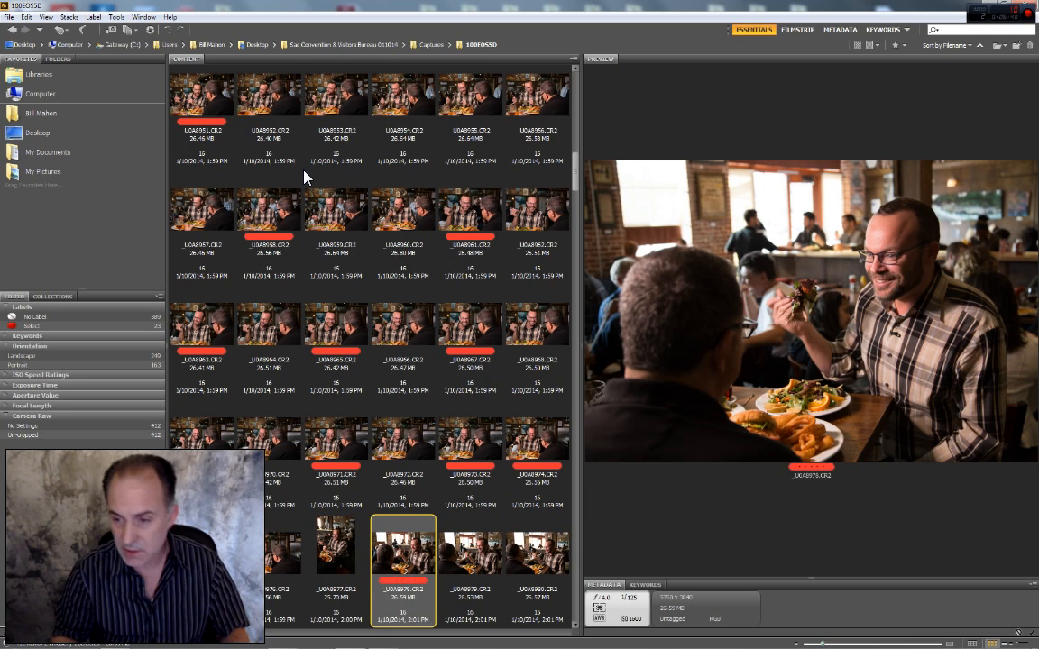
Mark both _U0A8979.CR2 and _U0A8980.CR2 with the red Select label
{"action": "key", "text": "Right"}
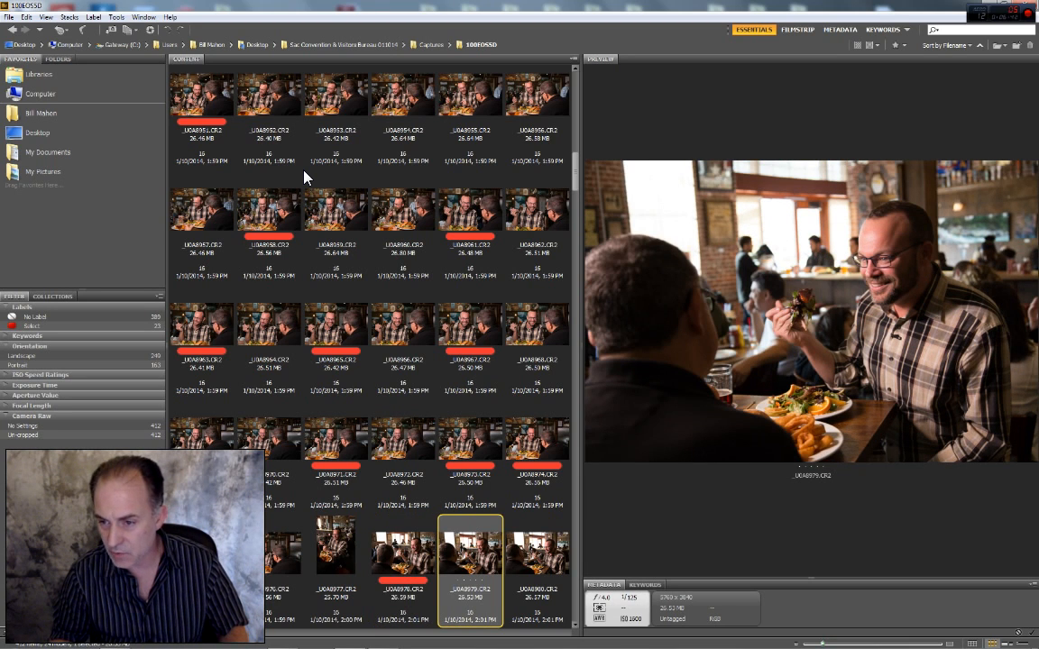
{"action": "key", "text": "ctrl+6"}
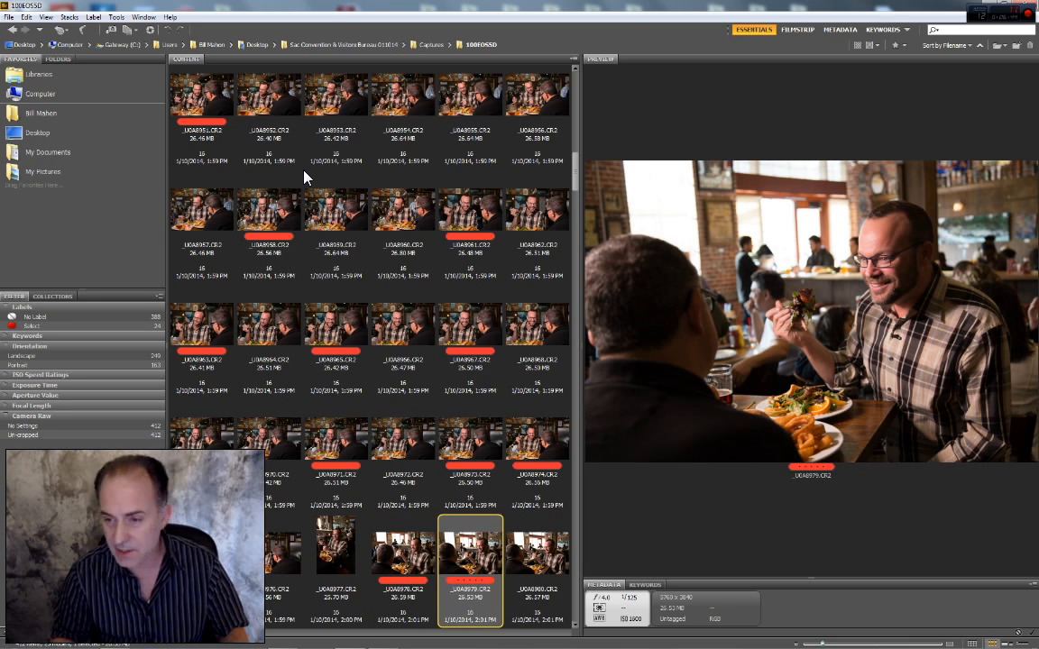
{"action": "key", "text": "Right"}
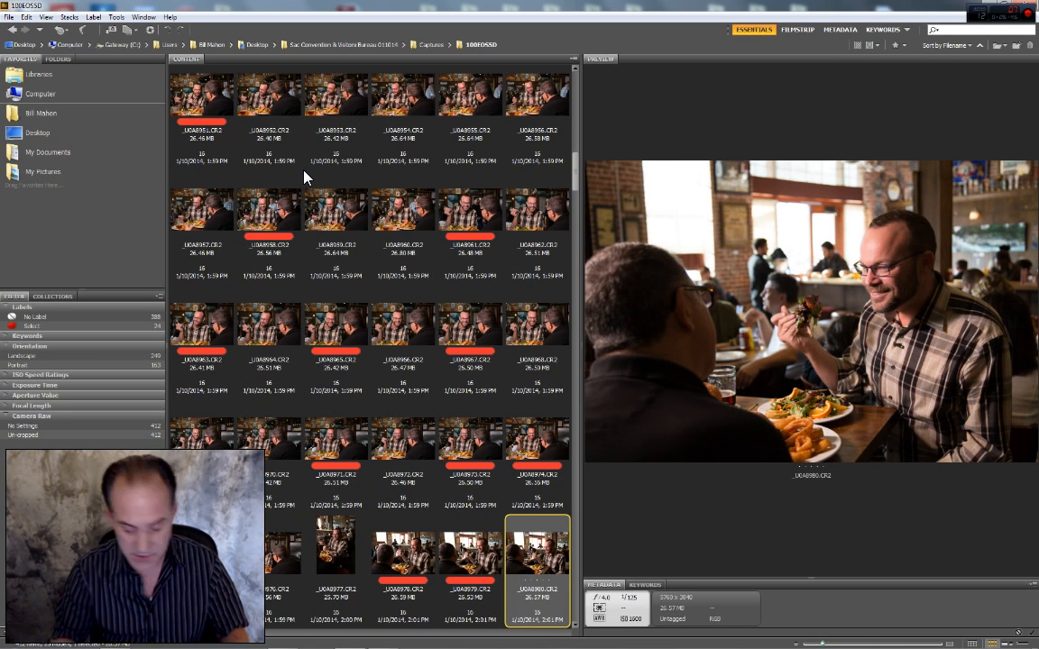
{"action": "key", "text": "ctrl+6"}
Review _U0A8981.CR2 to _U0A8984.CR2 and apply the red Select label to _U0A8982.CR2 and _U0A8984.CR2
{"action": "key", "text": "Right"}
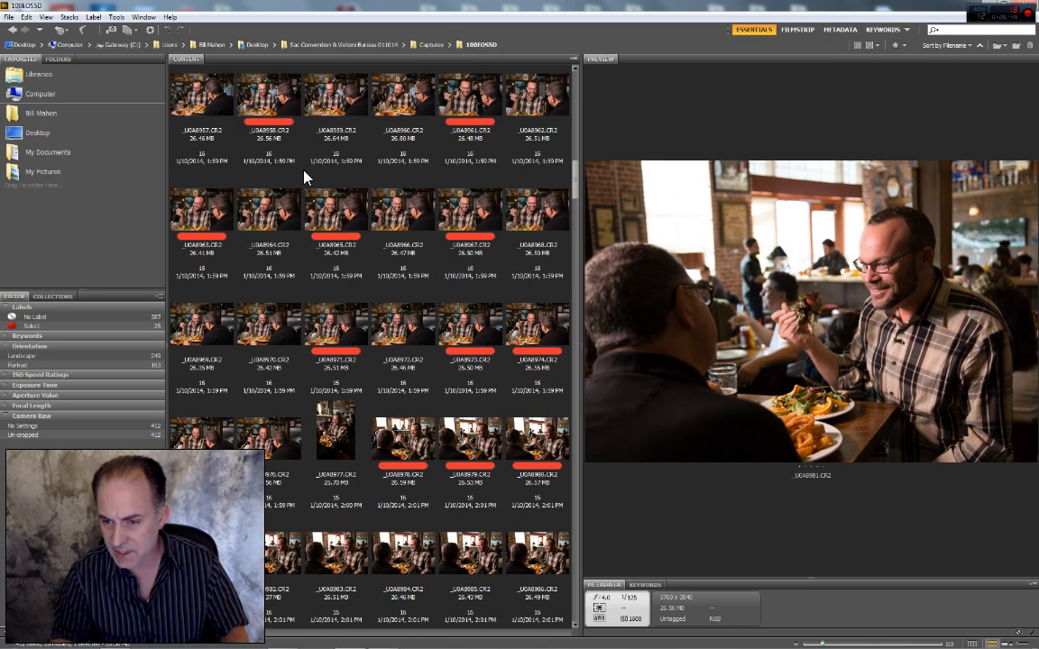
{"action": "key", "text": "Right"}
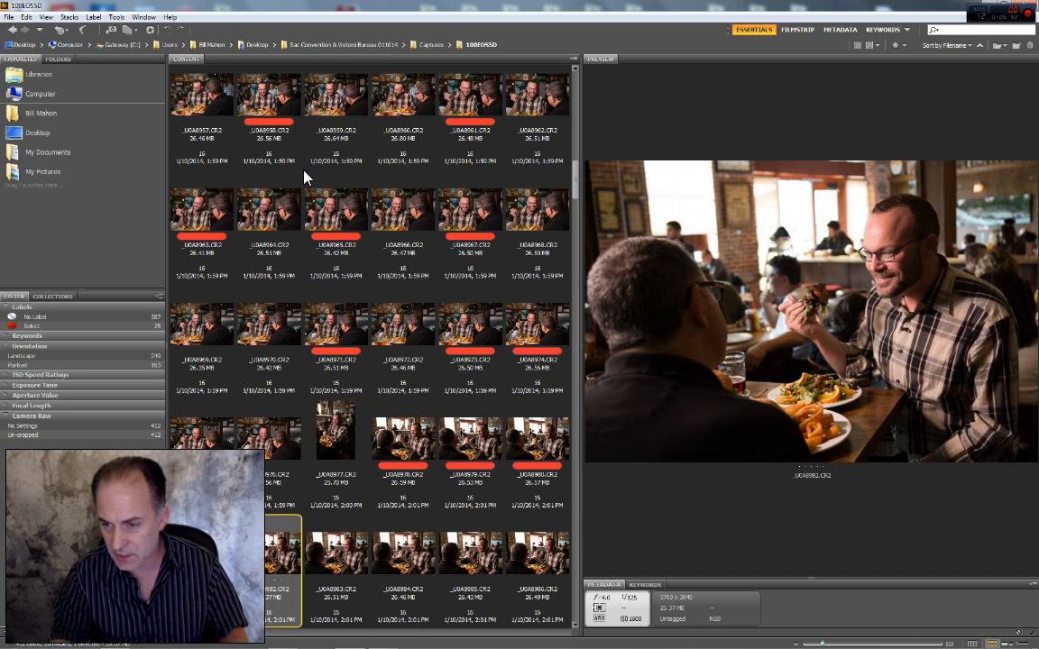
{"action": "key", "text": "ctrl+6"}
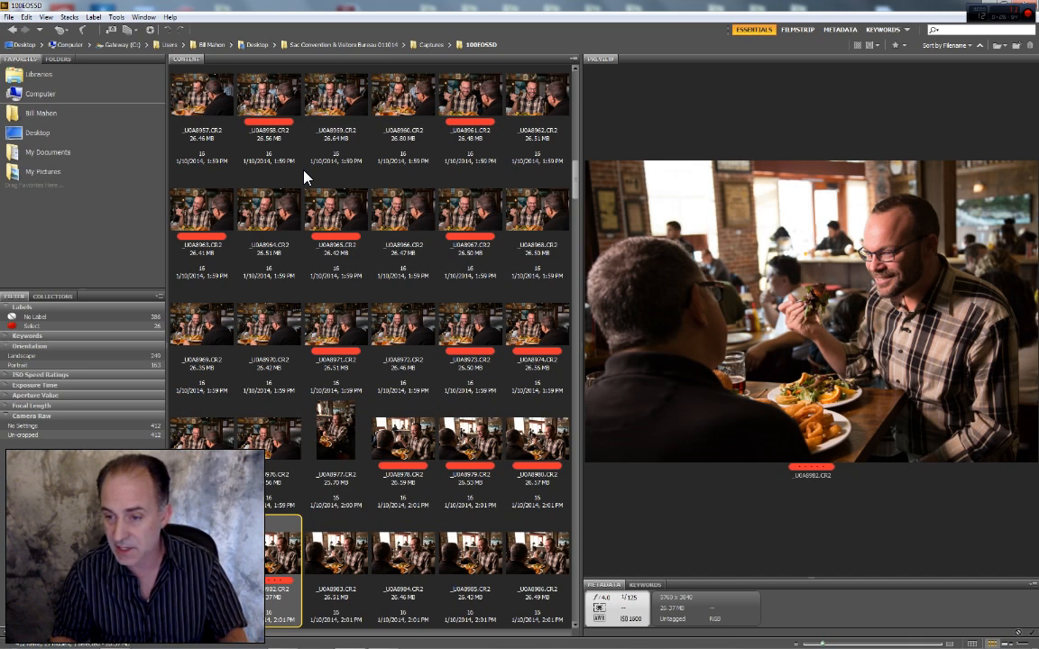
{"action": "key", "text": "Right"}
{"action": "key", "text": "Right"}
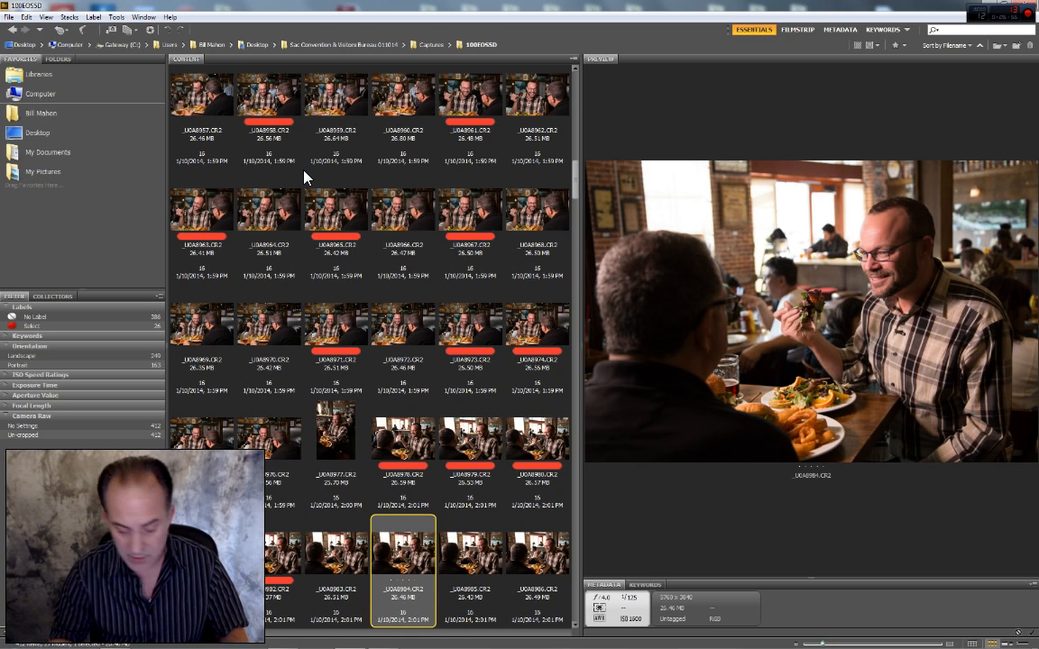
{"action": "key", "text": "ctrl+6"}
Continue to _U0A8987.CR2, compare it with _U0A8988.CR2, and mark _U0A8988.CR2 with the red Select label
{"action": "key", "text": "Right"}
{"action": "key", "text": "Right"}
{"action": "key", "text": "Right"}
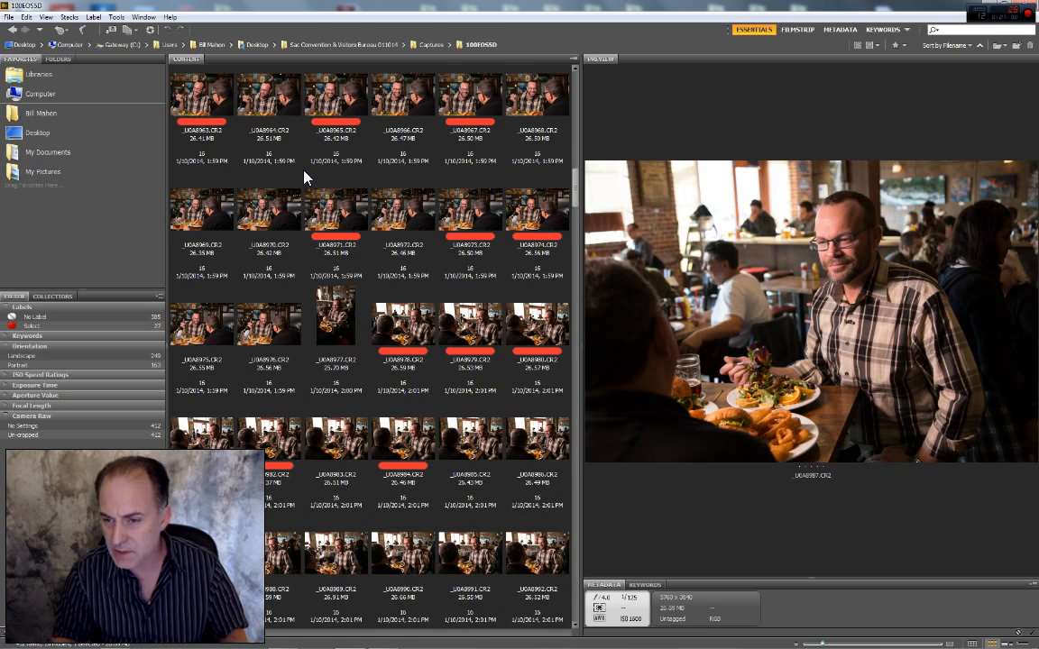
{"action": "key", "text": "Right"}
{"action": "key", "text": "Left"}
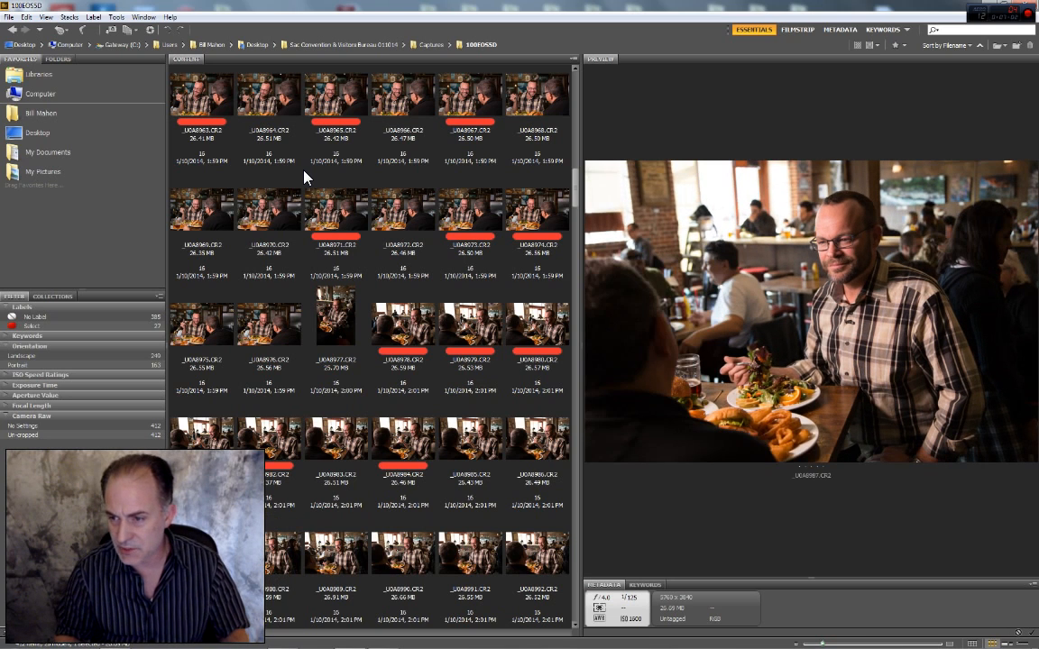
{"action": "key", "text": "Right"}
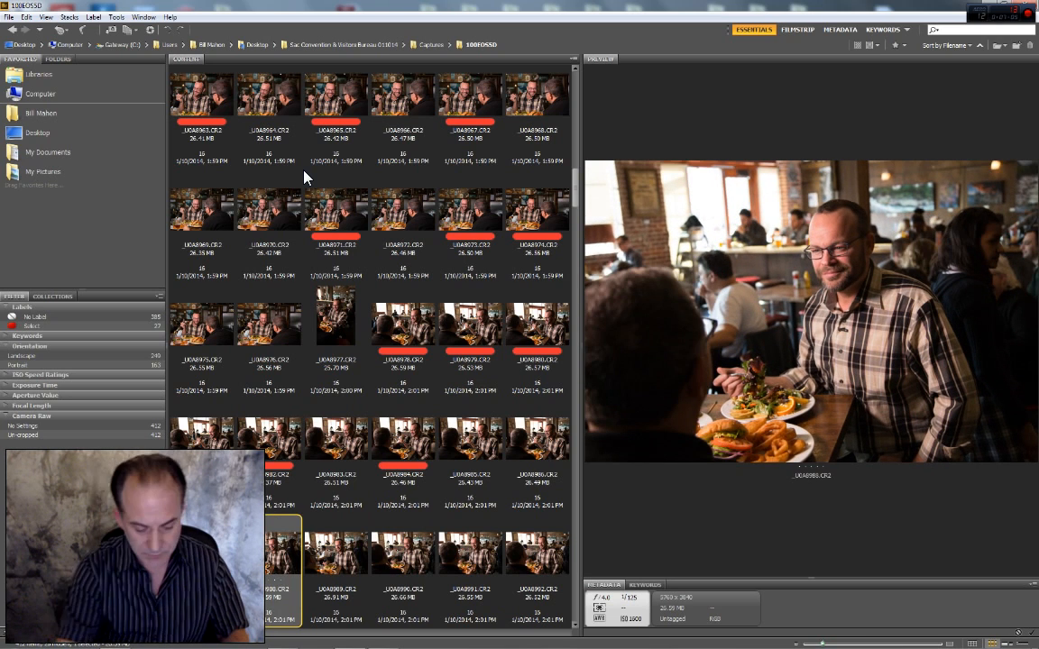
{"action": "key", "text": "ctrl+6"}
Compare _U0A8989.CR2 with _U0A8988.CR2 and apply the red Select label to the following capture, _U0A8990.CR2
{"action": "key", "text": "Right"}
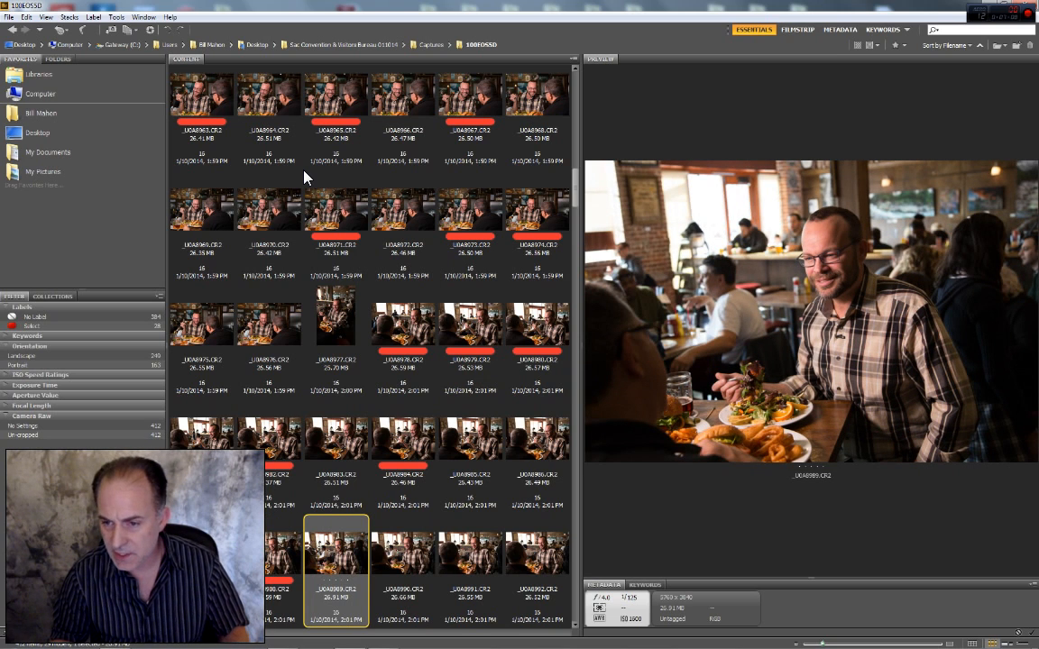
{"action": "key", "text": "Left"}
{"action": "key", "text": "Right"}
{"action": "key", "text": "Right"}
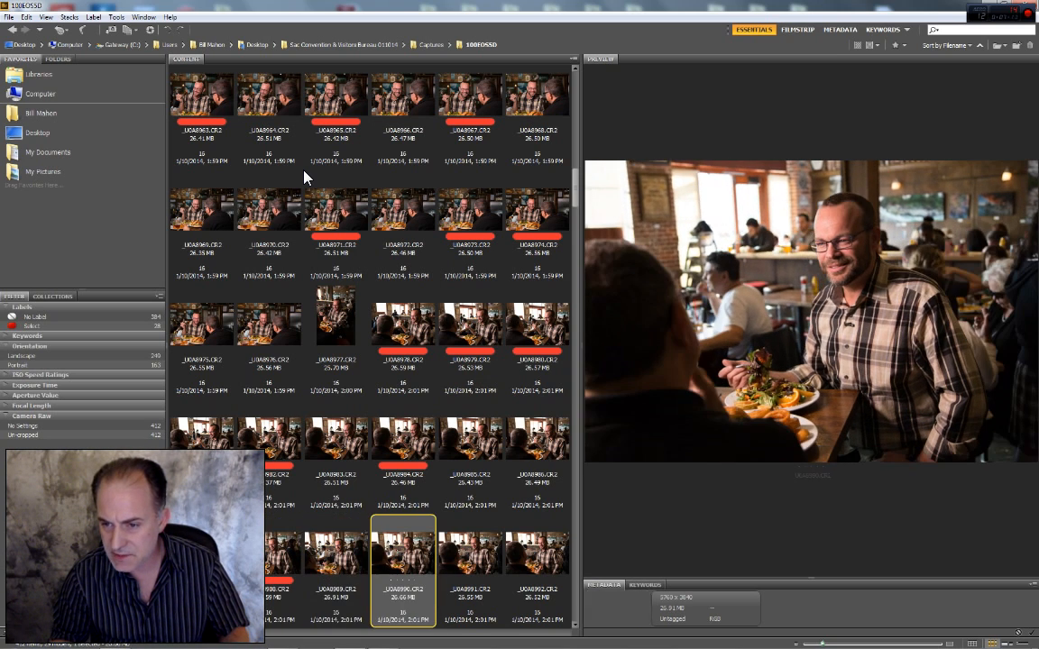
{"action": "key", "text": "ctrl+6"}
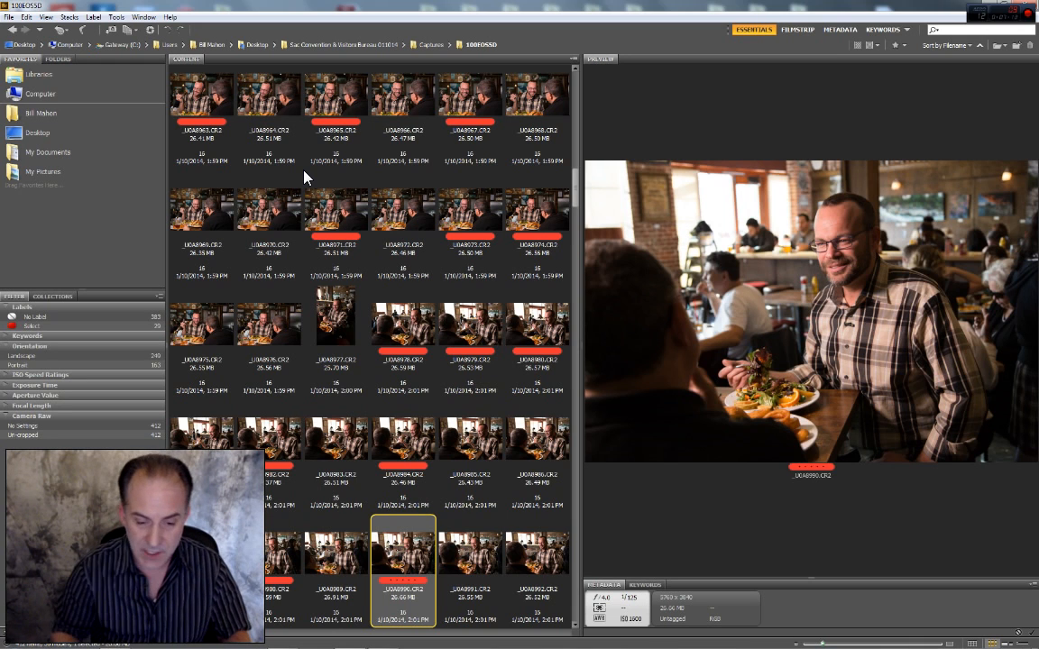
Compare _U0A8991.CR2 with _U0A8992.CR2 and mark _U0A8992.CR2 with the red Select label
{"action": "key", "text": "Right"}
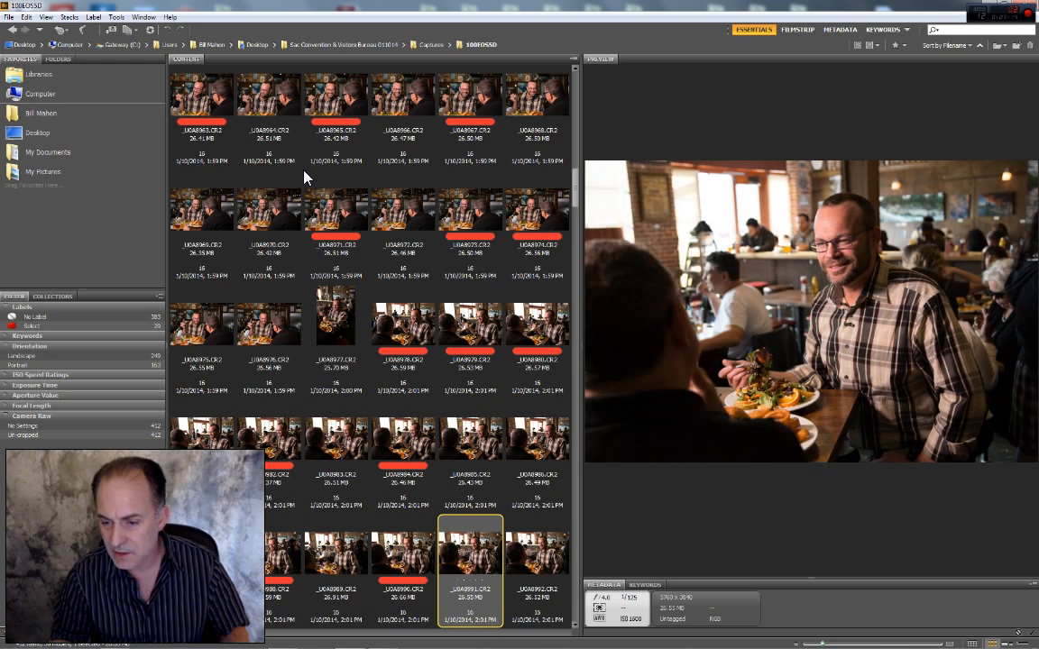
{"action": "key", "text": "Right"}
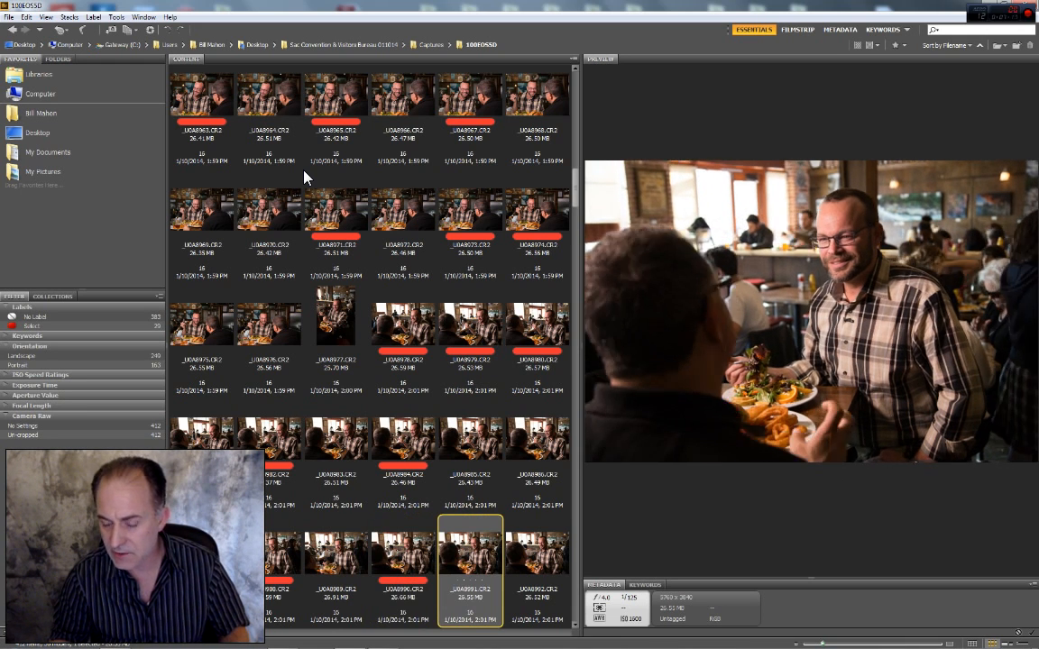
{"action": "key", "text": "Left"}
{"action": "key", "text": "Right"}
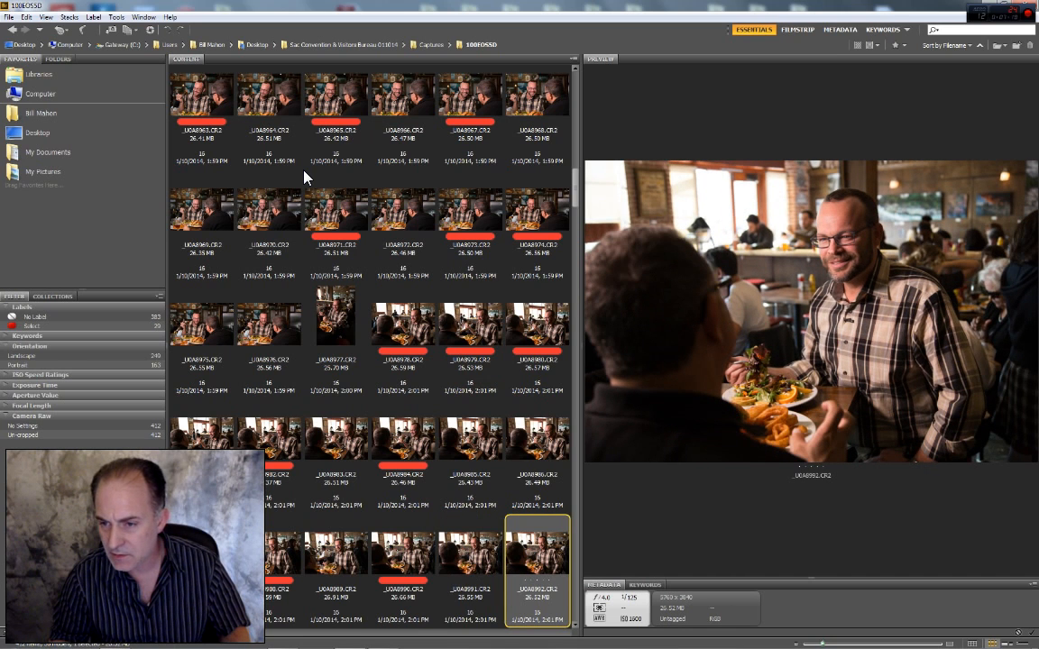
{"action": "key", "text": "ctrl+6"}
Review the laughing shots _U0A8993.CR2 to _U0A8997.CR2 and apply the red Select label to _U0A8997.CR2
{"action": "key", "text": "Right"}
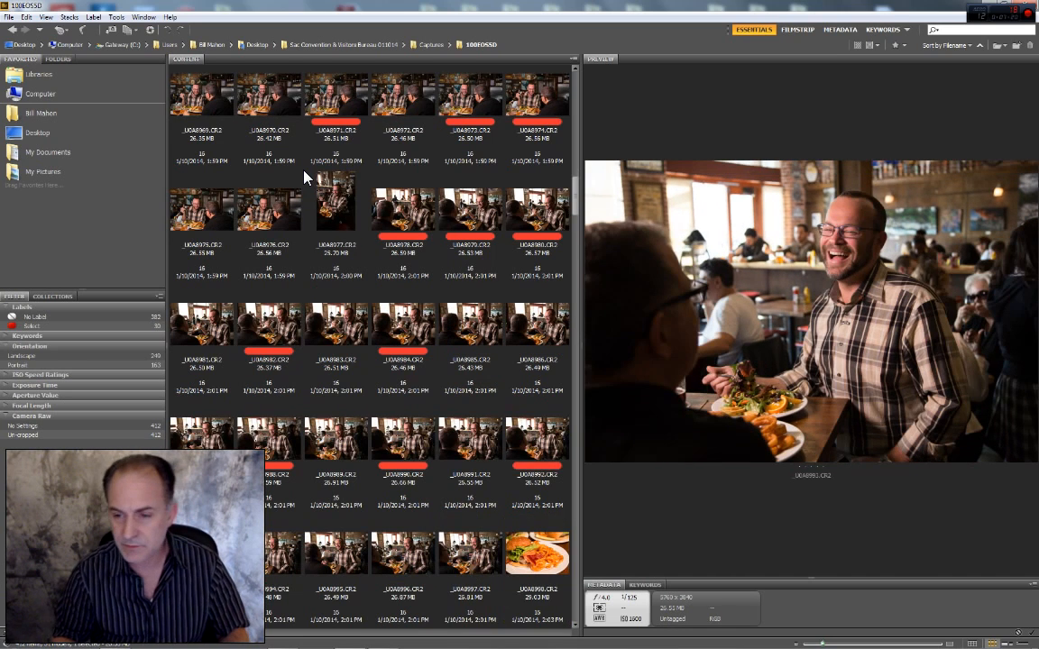
{"action": "key", "text": "Right"}
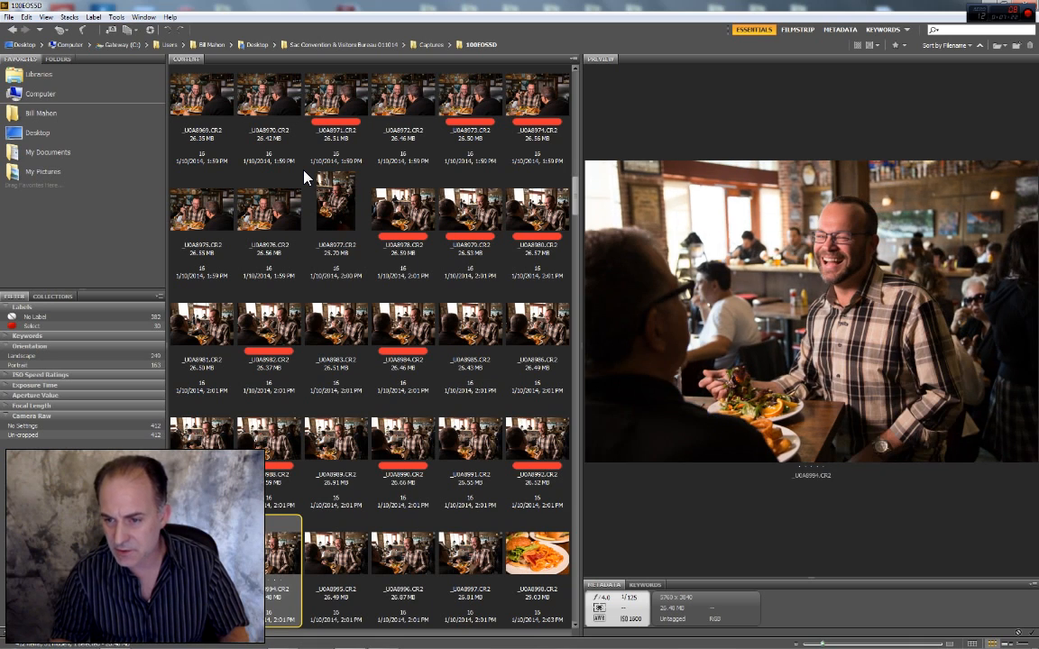
{"action": "key", "text": "Left"}
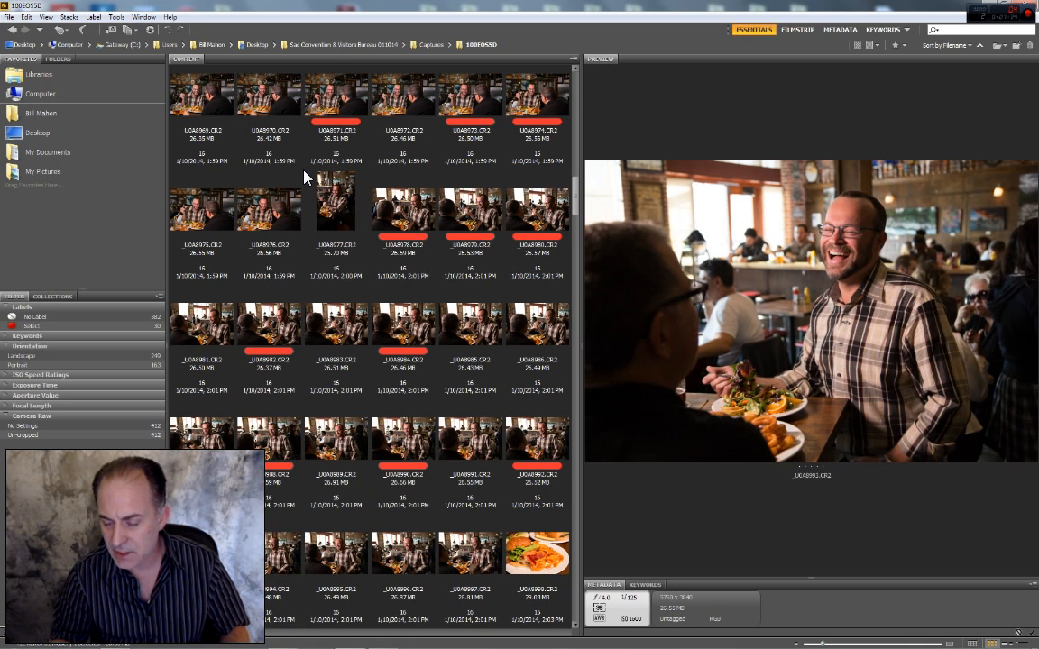
{"action": "key", "text": "Right"}
{"action": "key", "text": "Right"}
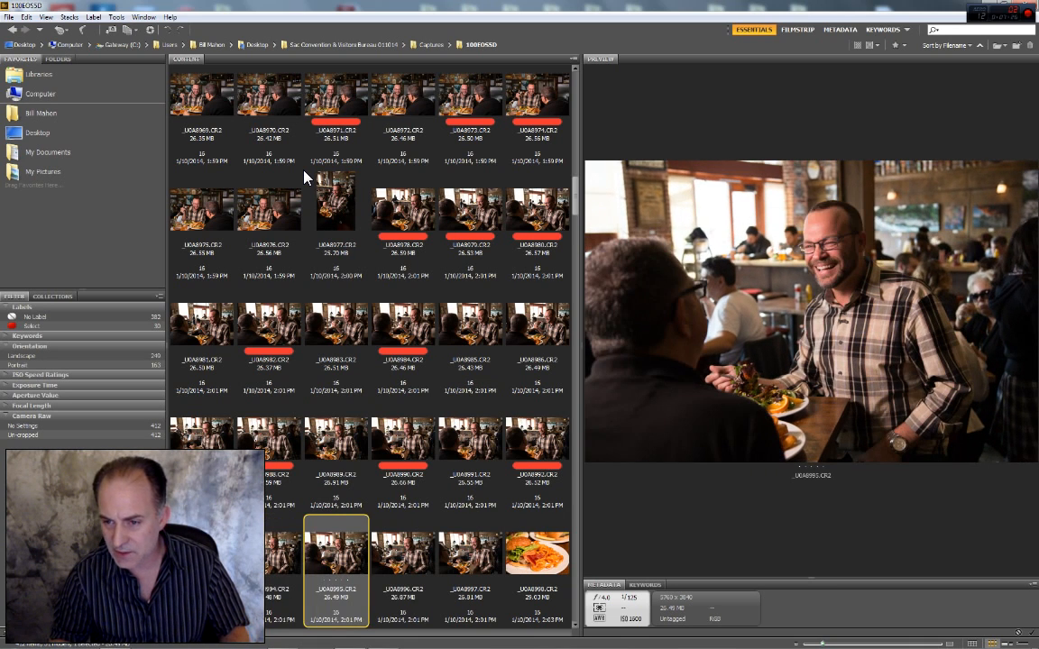
{"action": "key", "text": "Right"}
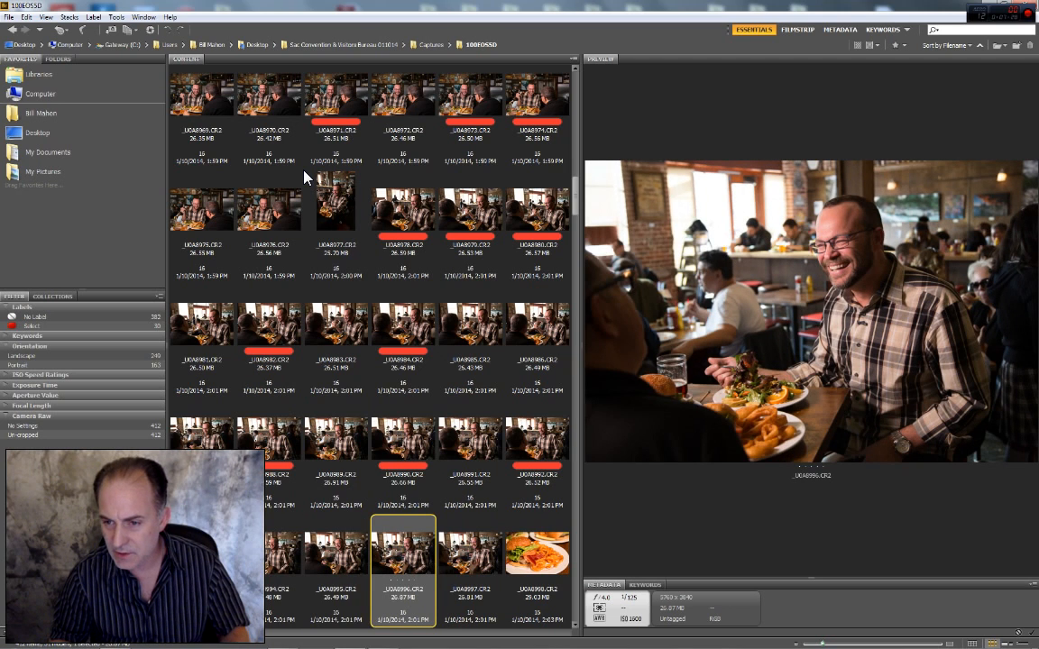
{"action": "key", "text": "Right"}
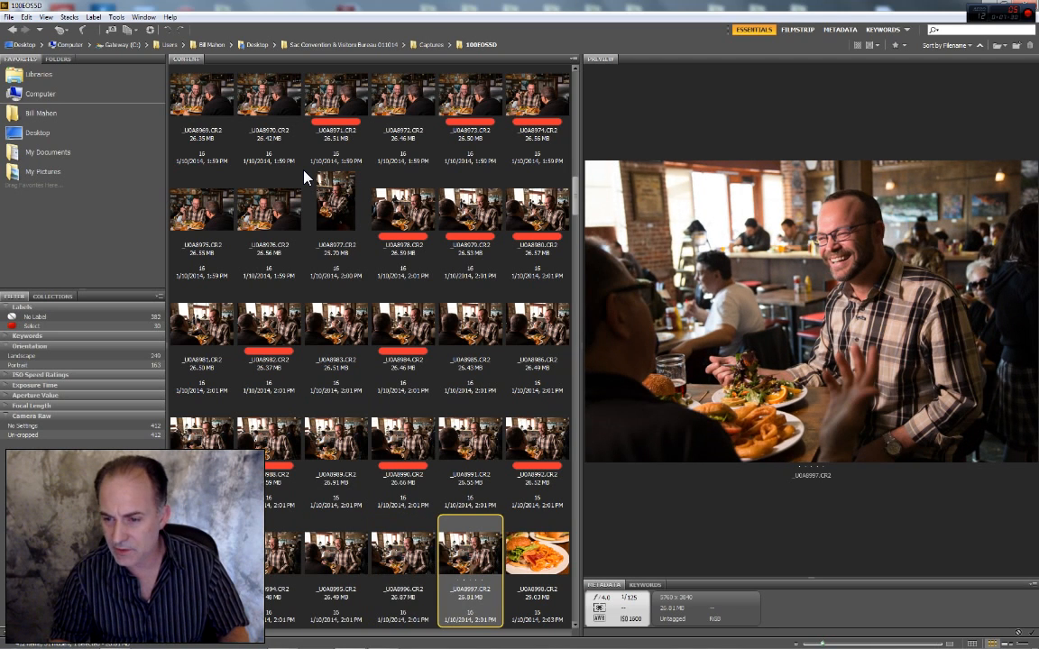
{"action": "key", "text": "ctrl+6"}
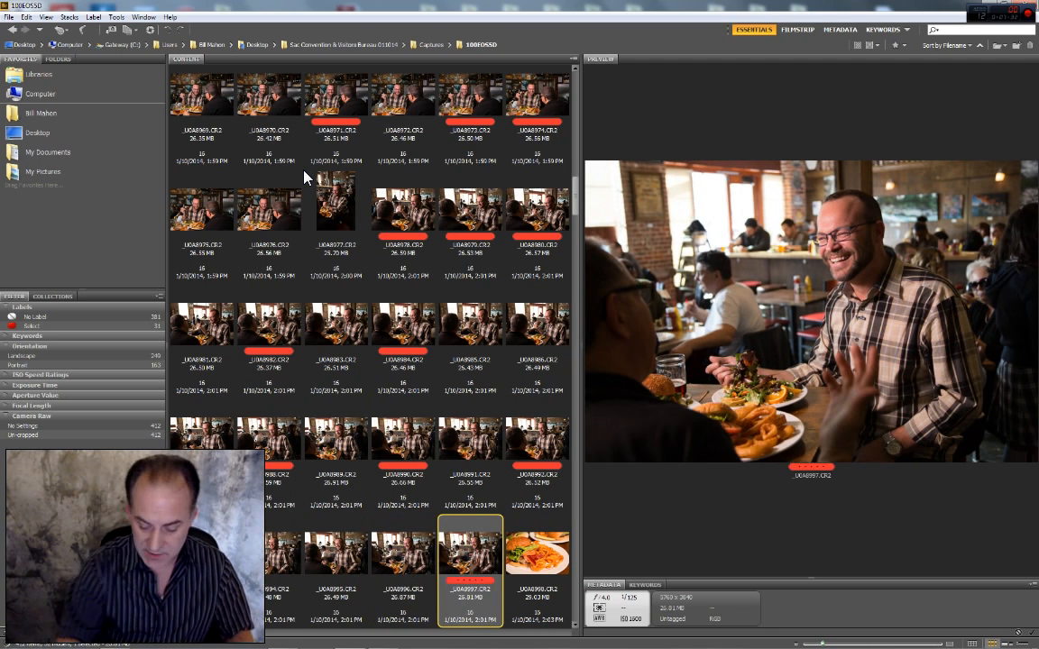
Go back through _U0A8996.CR2 to _U0A8993.CR2, compare _U0A8993.CR2 with _U0A8994.CR2, and mark _U0A8993.CR2 with the red Select label
{"action": "key", "text": "Left"}
{"action": "key", "text": "Left"}
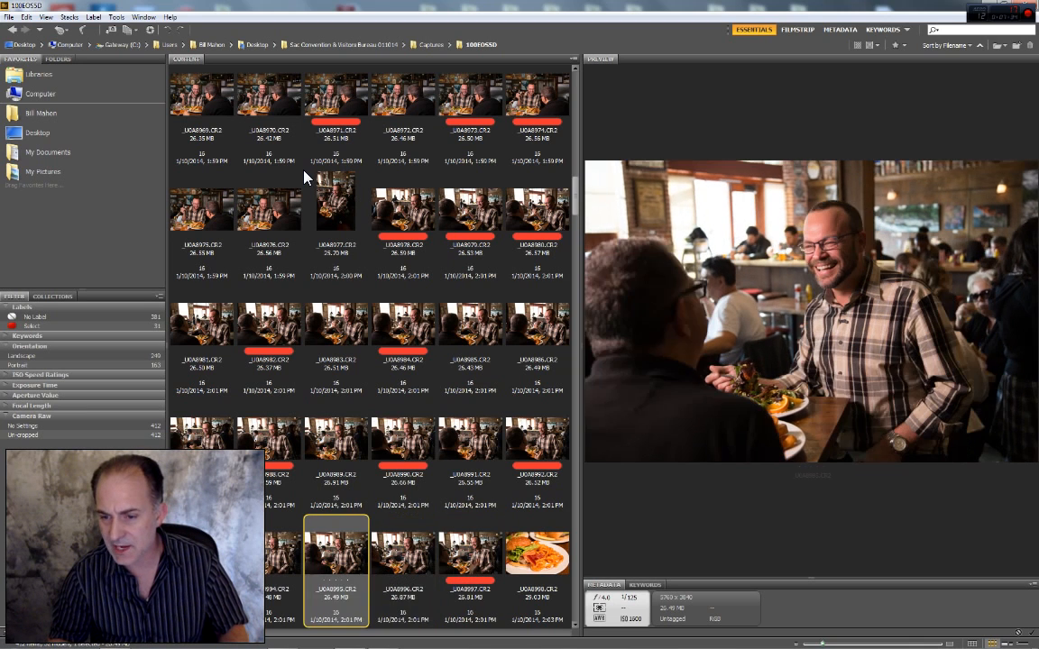
{"action": "key", "text": "Right"}
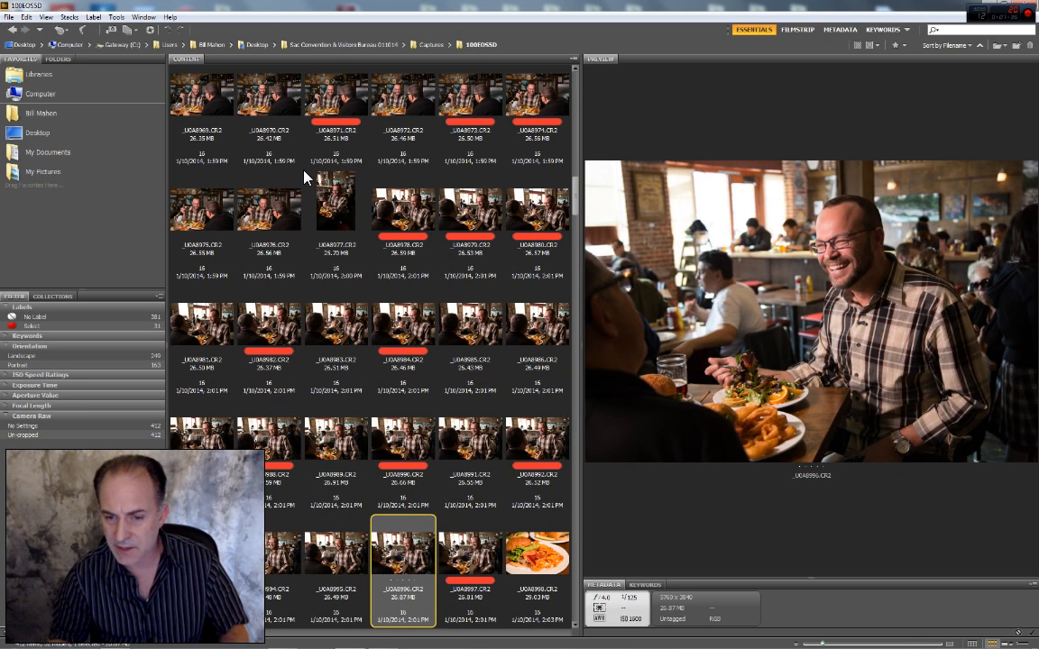
{"action": "key", "text": "Left"}
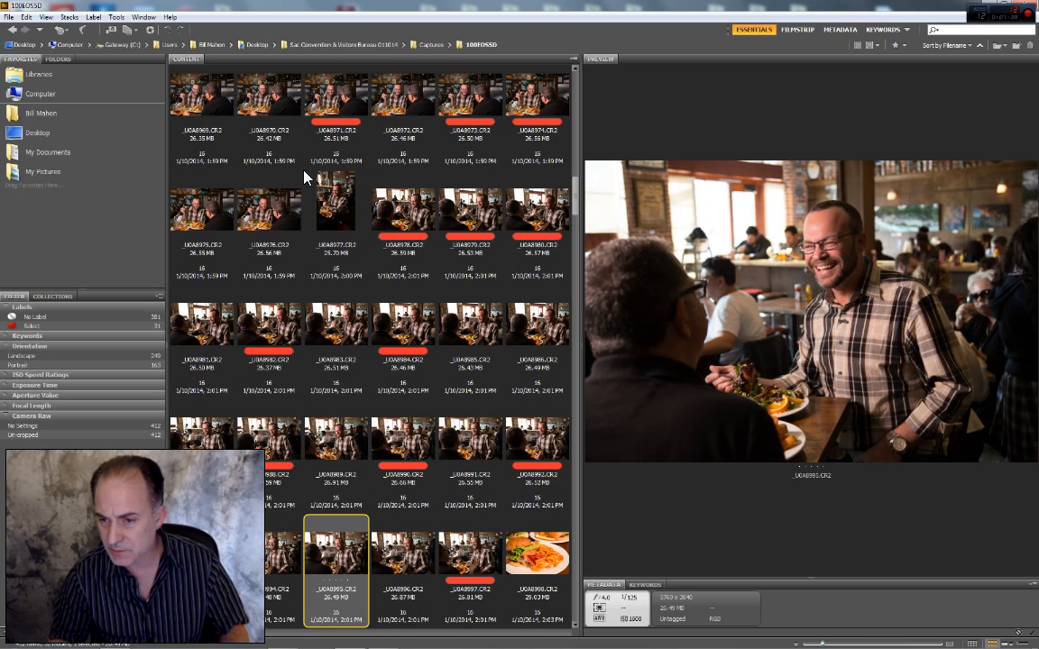
{"action": "key", "text": "Left"}
{"action": "key", "text": "Left"}
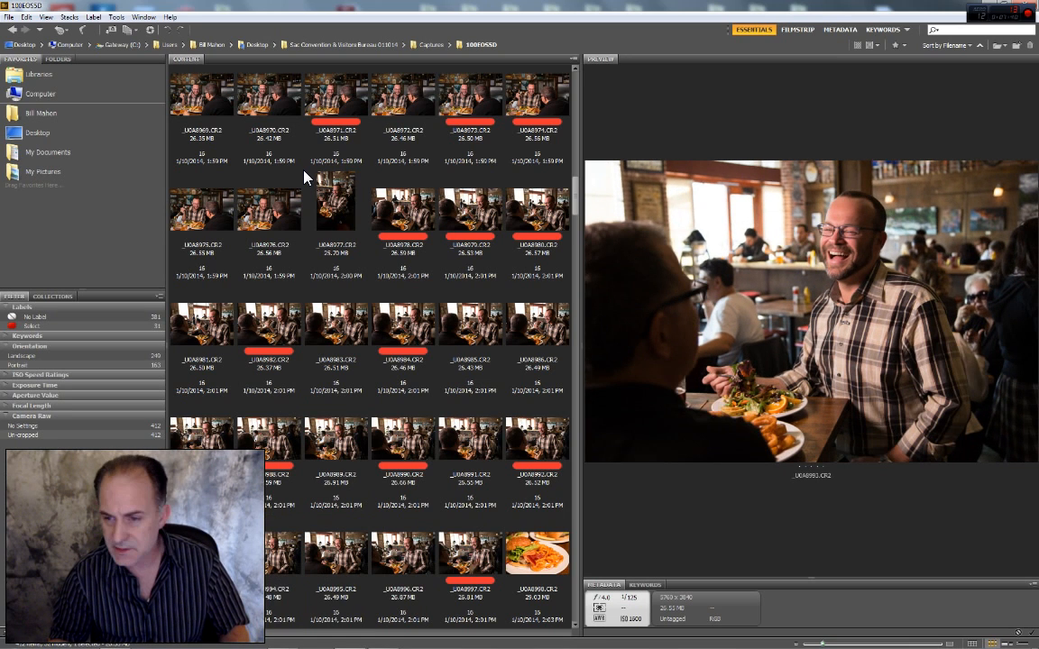
{"action": "key", "text": "Right"}
{"action": "key", "text": "Left"}
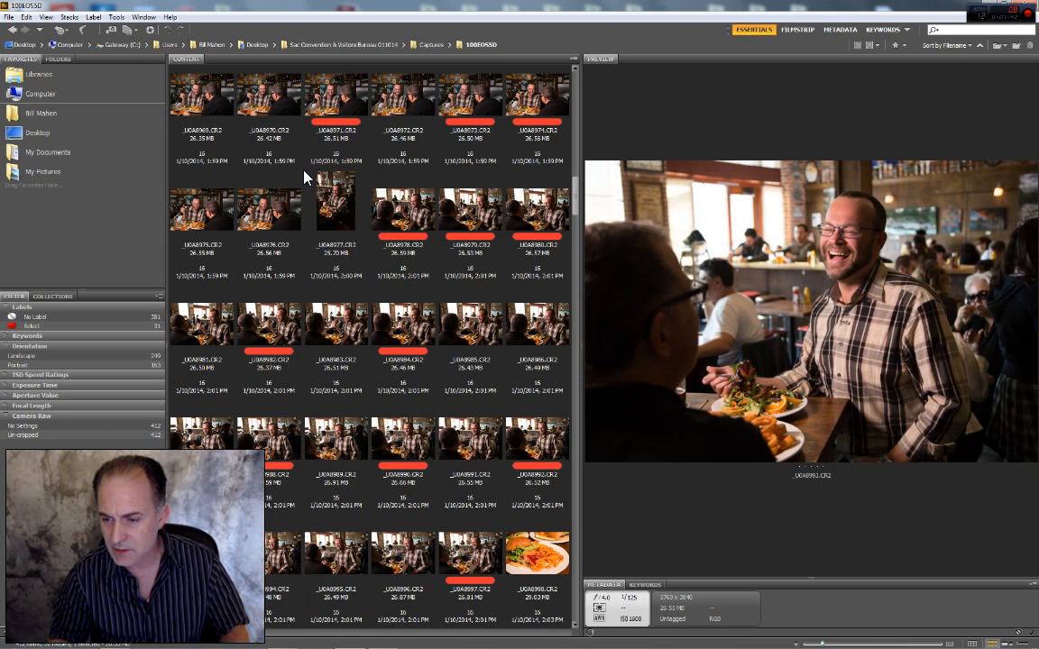
{"action": "key", "text": "Right"}
{"action": "key", "text": "Left"}
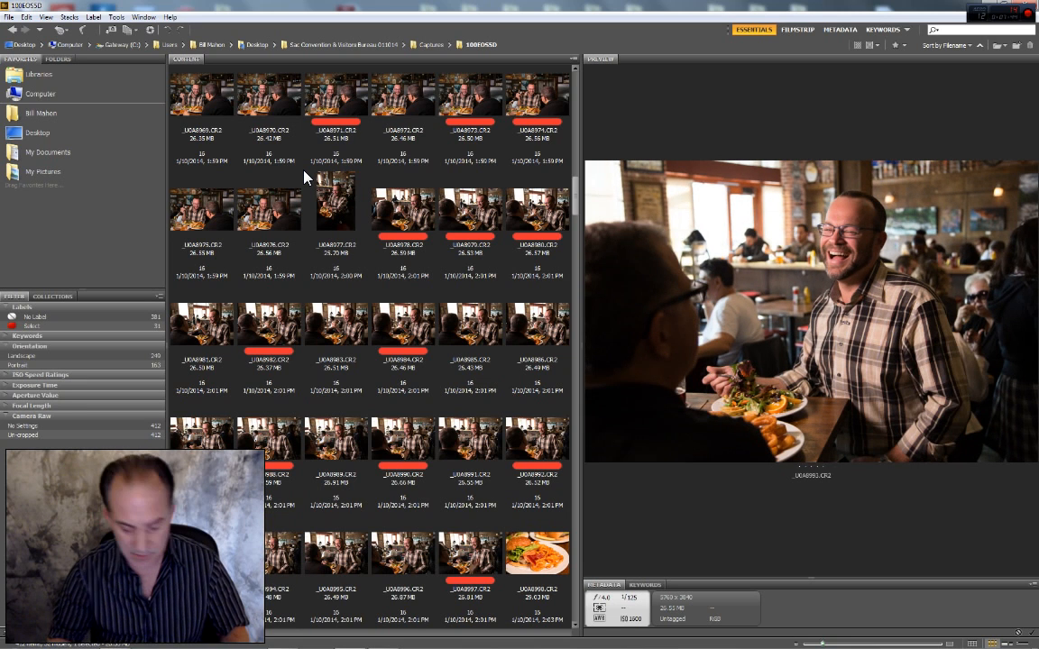
{"action": "key", "text": "ctrl+6"}
Return to the labeled capture _U0A8997.CR2
{"action": "key", "text": "Right"}
{"action": "key", "text": "Right"}
{"action": "key", "text": "Right"}
{"action": "key", "text": "Right"}
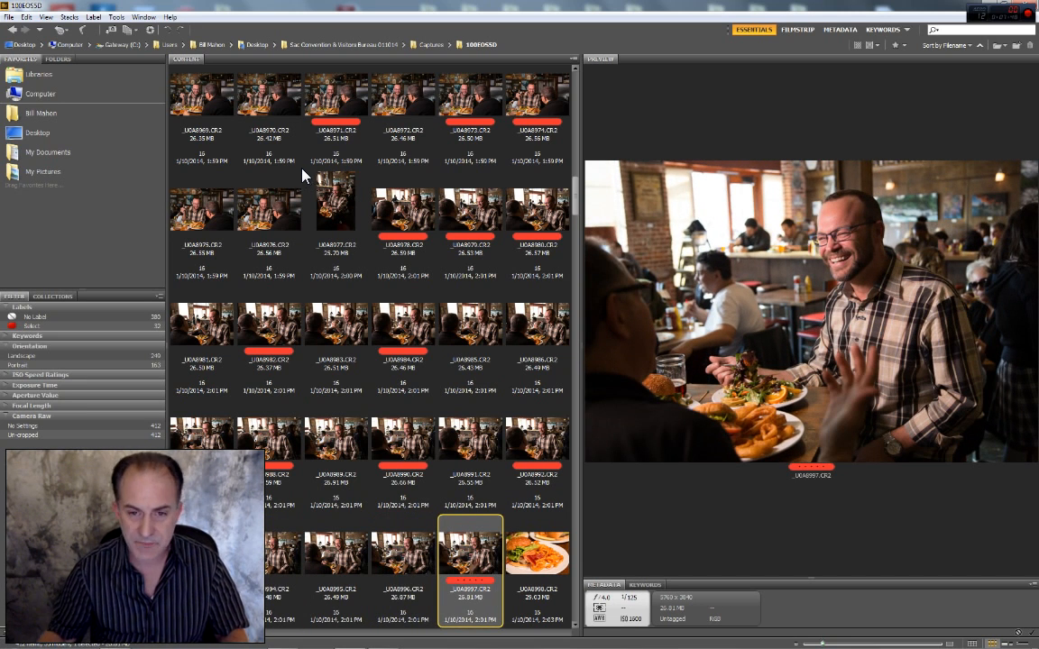
Compare the burger shots _U0A8998.CR2 and _U0A8999.CR2, and mark _U0A8998.CR2 with the red Select label
{"action": "scroll", "coordinate": [515, 193], "scroll_direction": "down", "scroll_amount": 3}
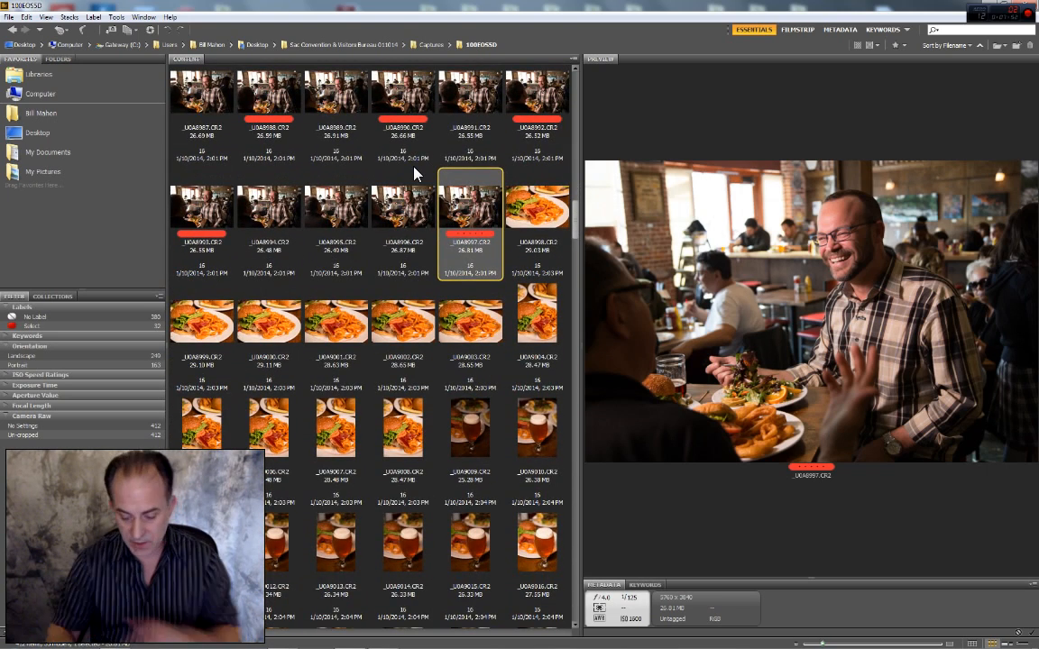
{"action": "key", "text": "Right"}
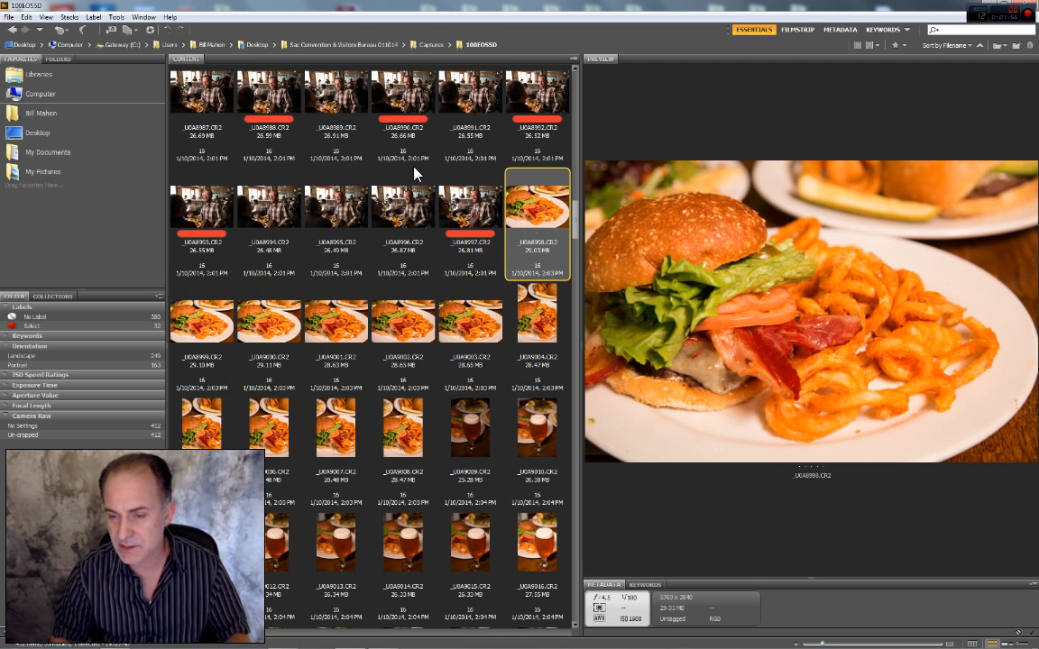
{"action": "key", "text": "Right"}
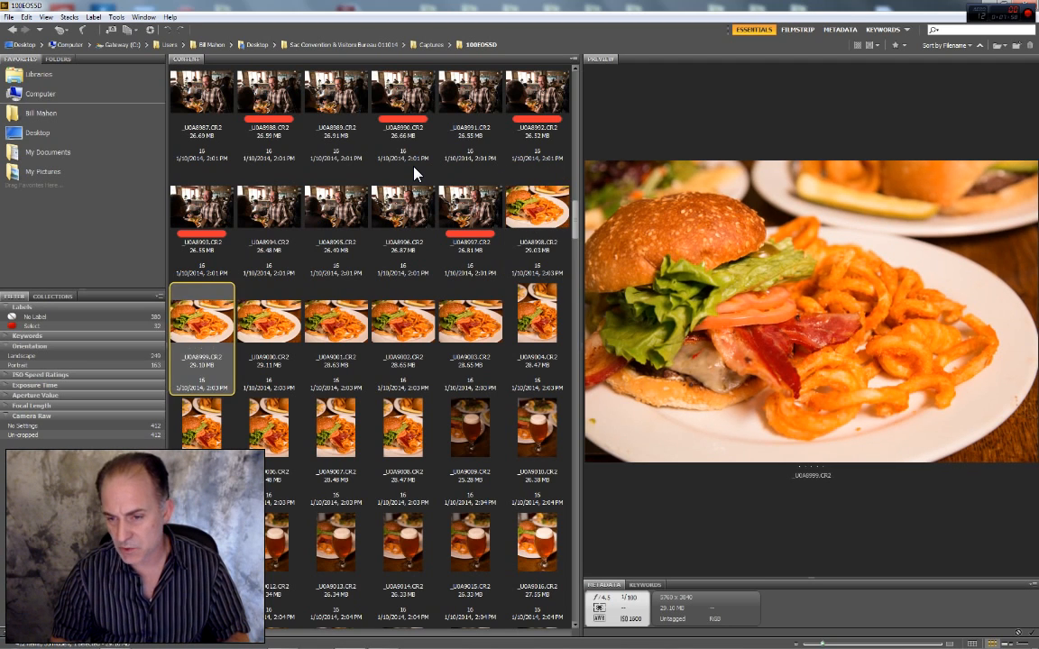
{"action": "key", "text": "Left"}
{"action": "key", "text": "Right"}
{"action": "key", "text": "Left"}
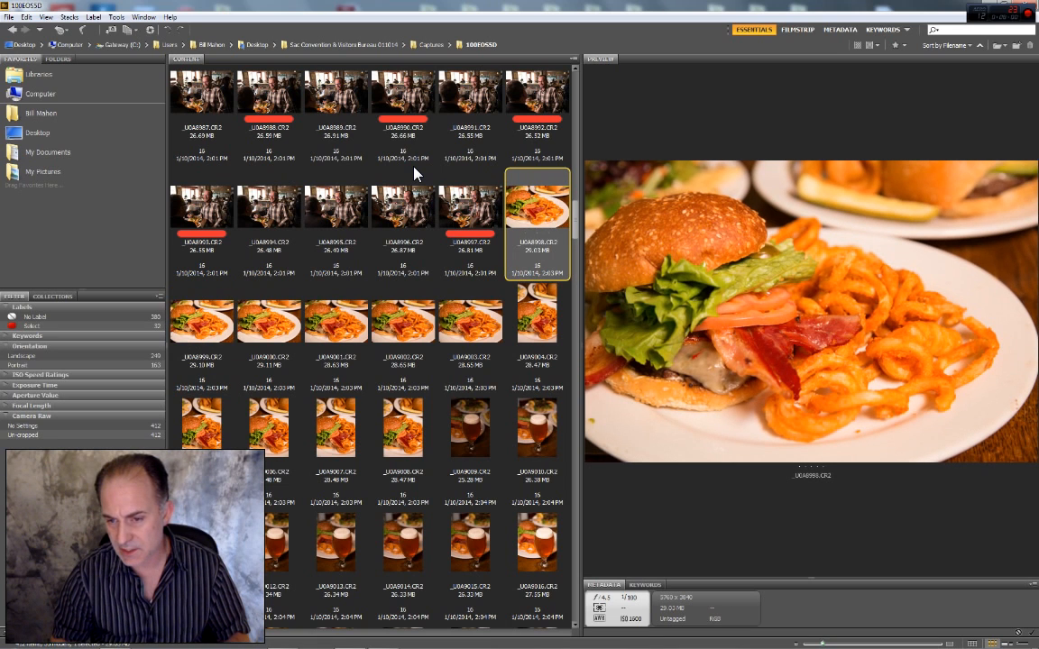
{"action": "key", "text": "ctrl+6"}
Review the landscape burger shots _U0A8999.CR2 to _U0A9002.CR2 and apply the red Select label to _U0A9002.CR2
{"action": "key", "text": "Right"}
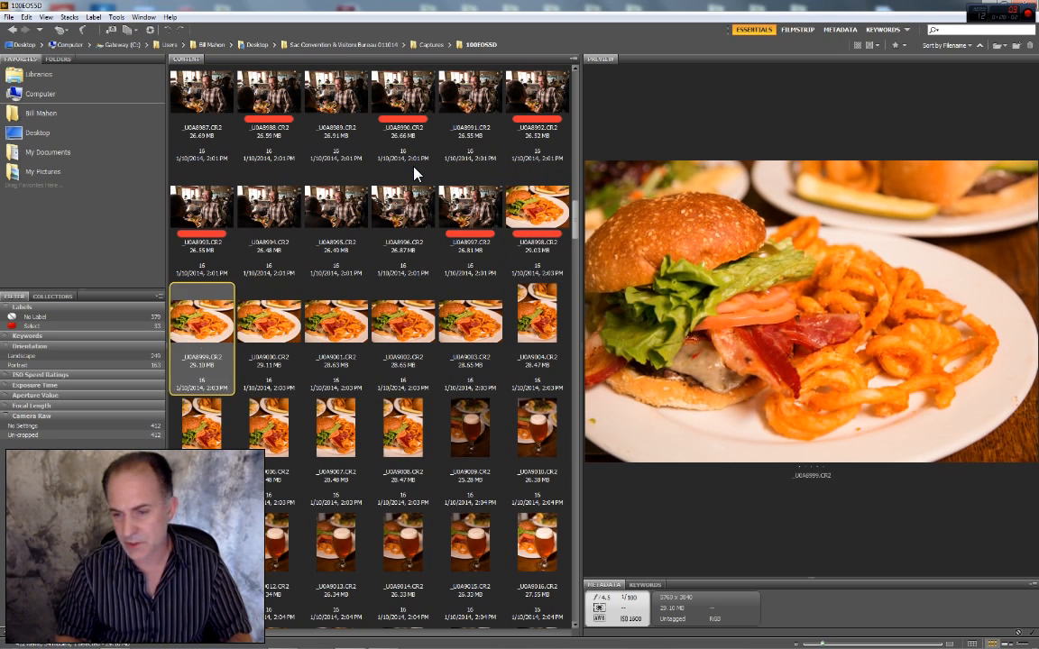
{"action": "key", "text": "Right"}
{"action": "key", "text": "Right"}
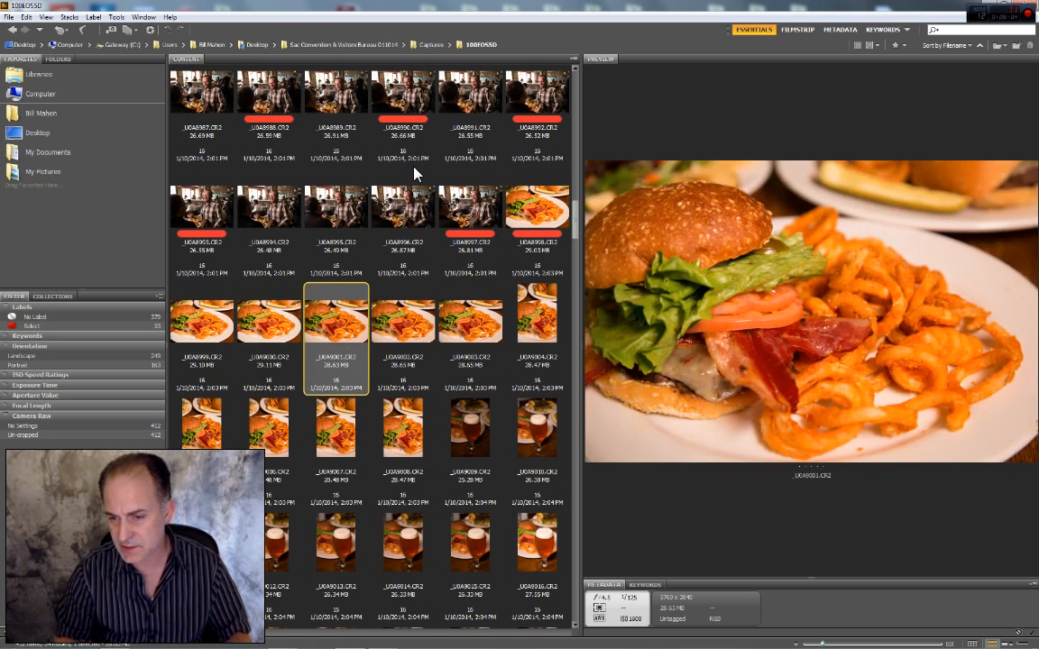
{"action": "key", "text": "Right"}
{"action": "key", "text": "Left"}
{"action": "key", "text": "Right"}
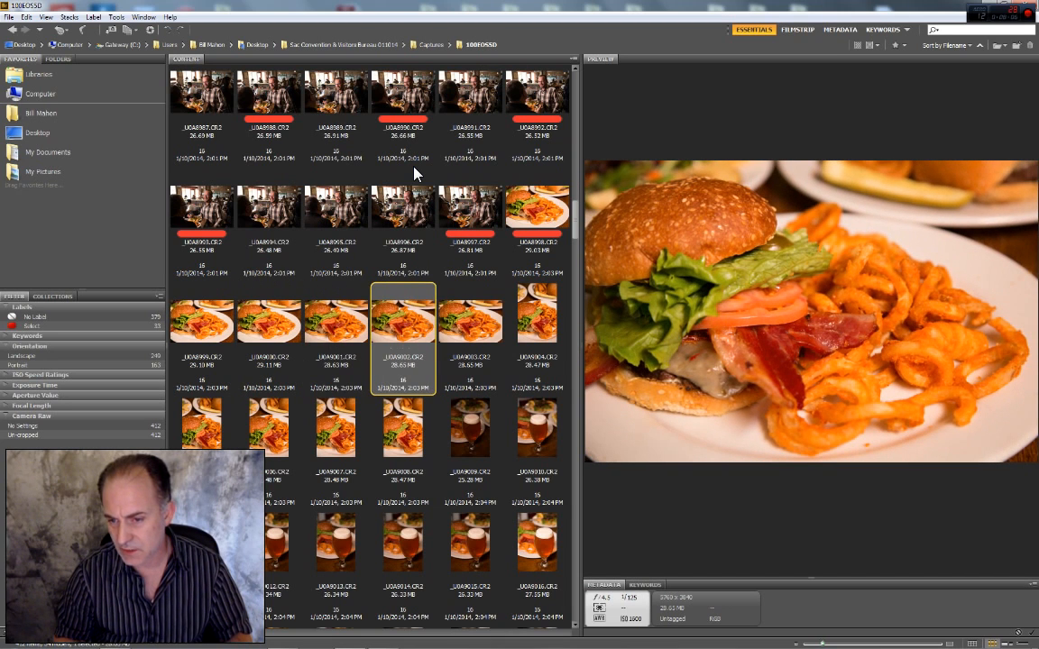
{"action": "key", "text": "ctrl+6"}
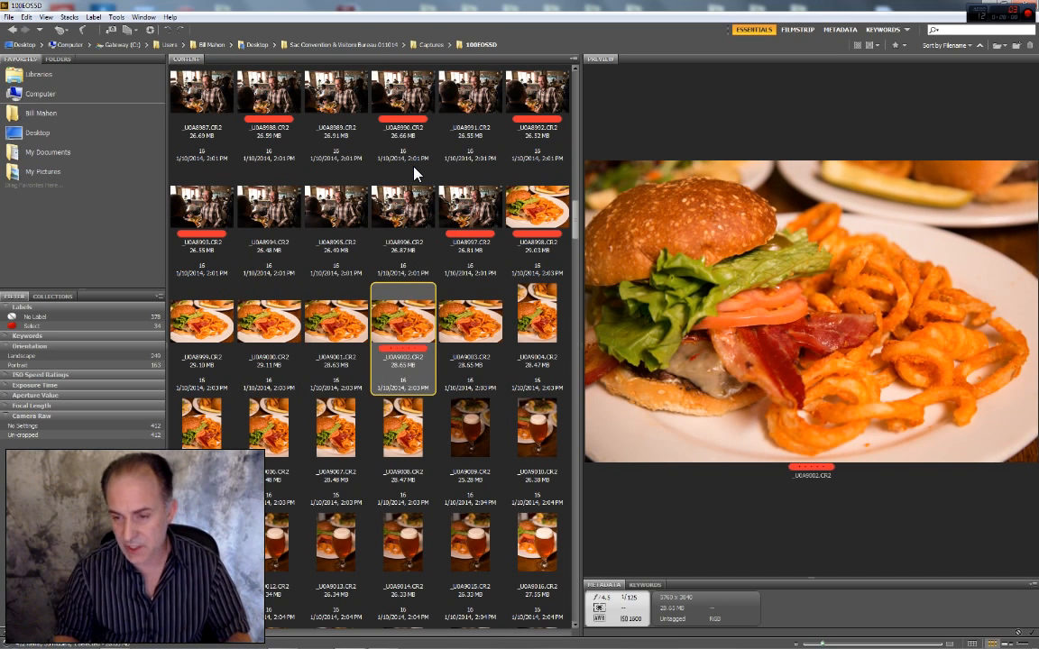
Review _U0A9003.CR2 to _U0A9006.CR2, compare the portrait burger shots, and mark _U0A9006.CR2 with the red Select label
{"action": "key", "text": "Right"}
{"action": "key", "text": "Right"}
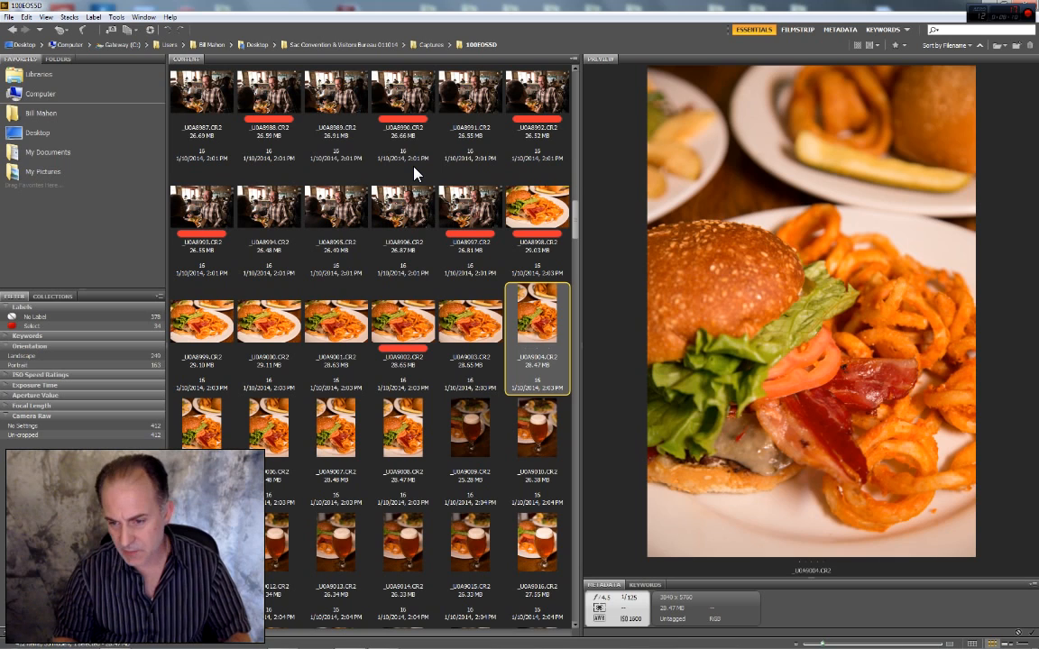
{"action": "key", "text": "Right"}
{"action": "key", "text": "Right"}
{"action": "key", "text": "Left"}
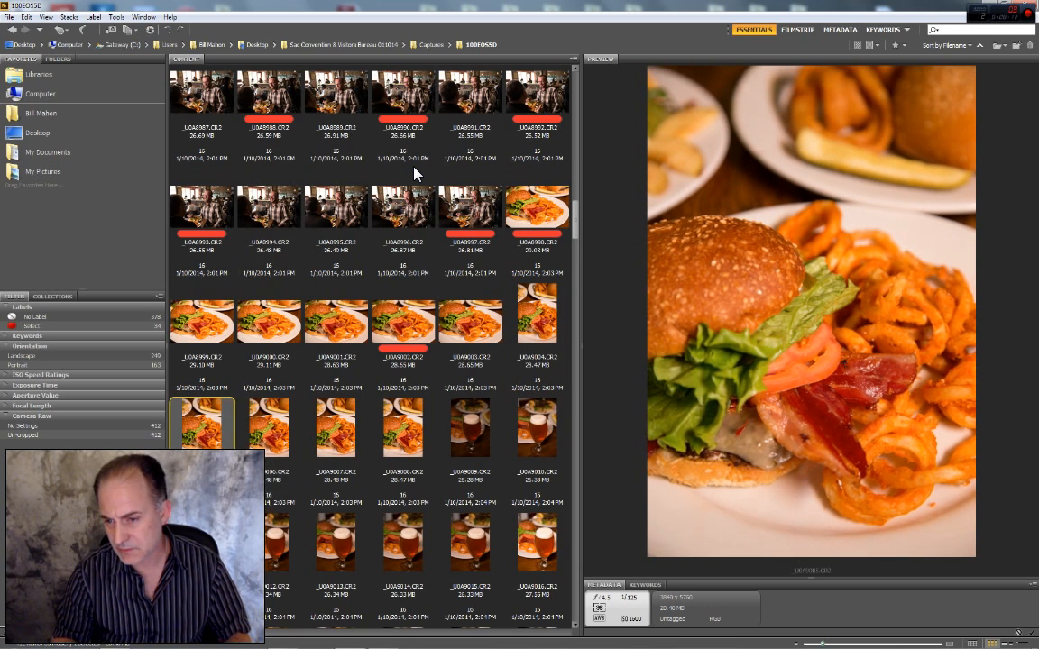
{"action": "key", "text": "Right"}
{"action": "key", "text": "ctrl+6"}
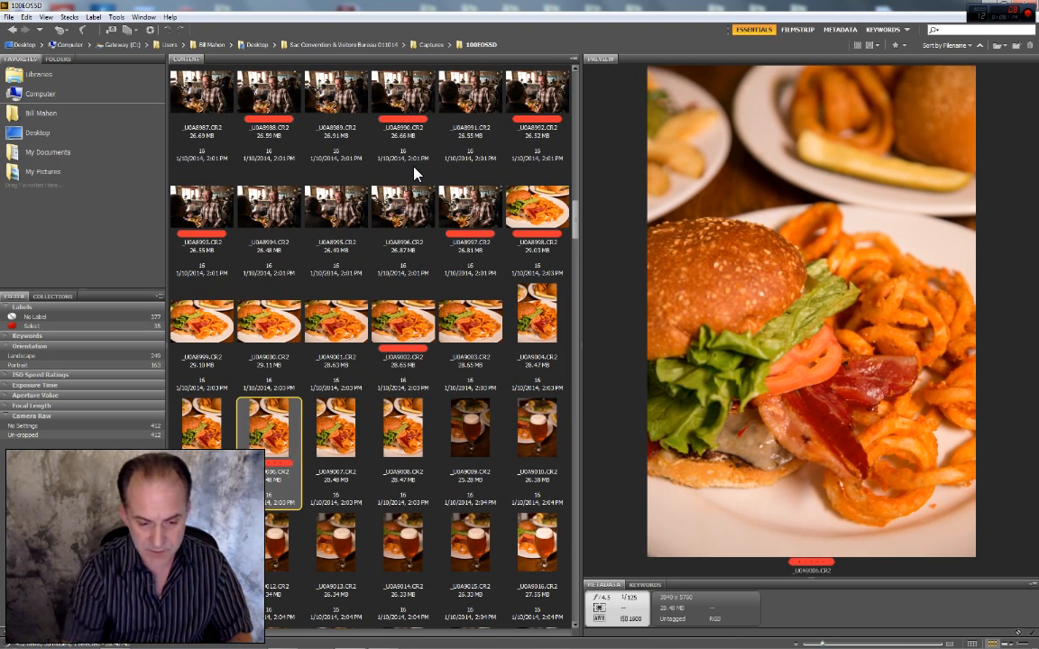
Go past _U0A9007.CR2 and apply the red Select label to the portrait burger shot _U0A9008.CR2
{"action": "key", "text": "Right"}
{"action": "key", "text": "Right"}
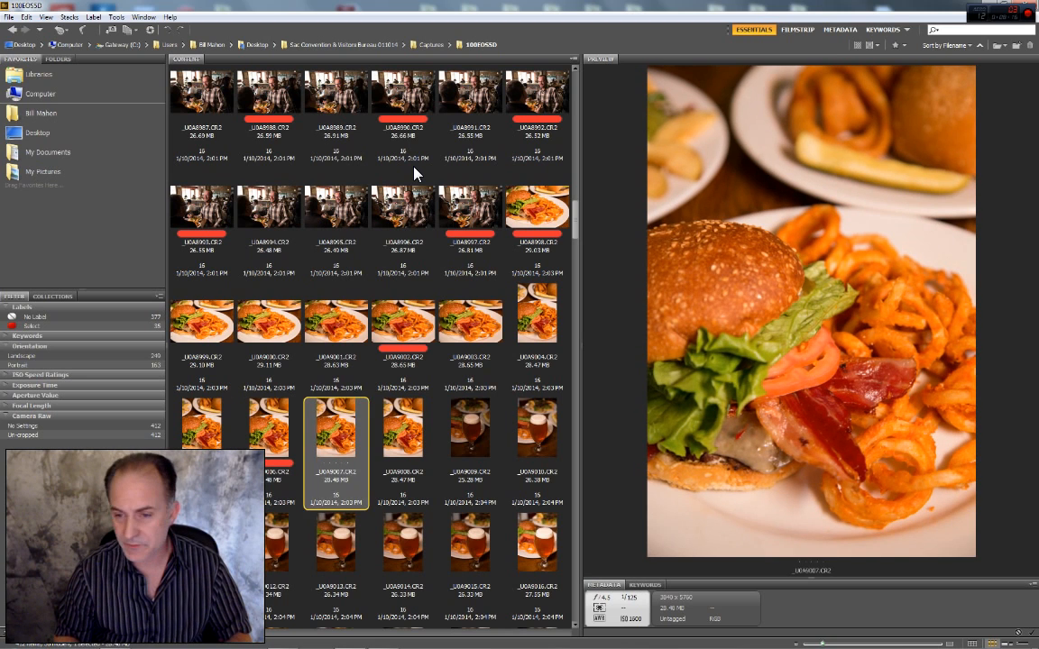
{"action": "key", "text": "ctrl+6"}
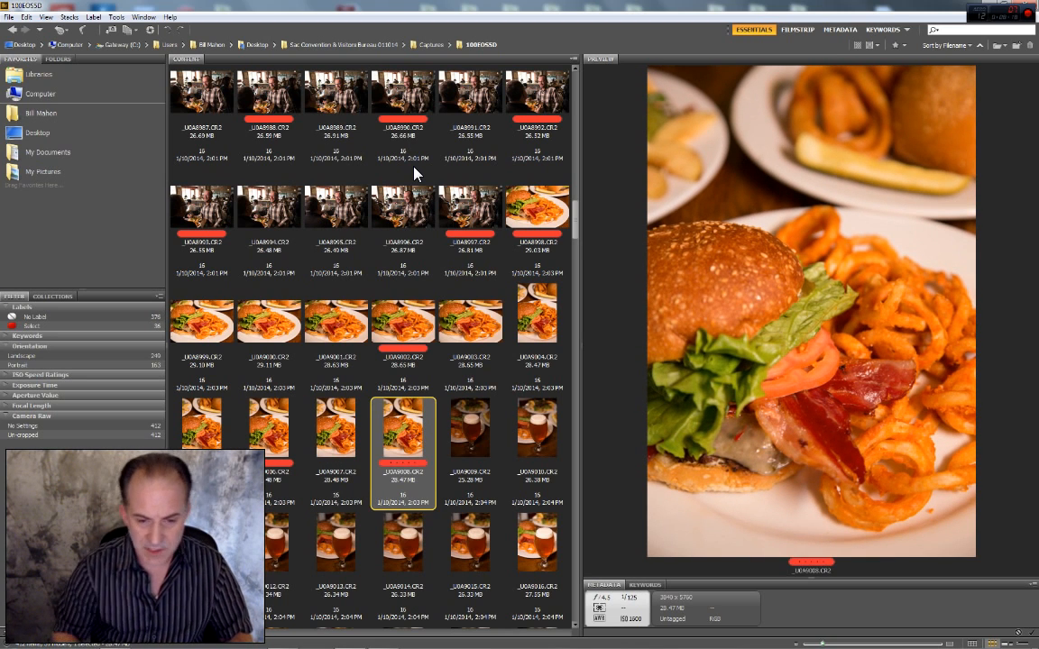
Review the beer glass shots _U0A9009.CR2 to _U0A9013.CR2 and mark _U0A9012.CR2 and _U0A9013.CR2 with the red Select label
{"action": "key", "text": "Right"}
{"action": "key", "text": "Right"}
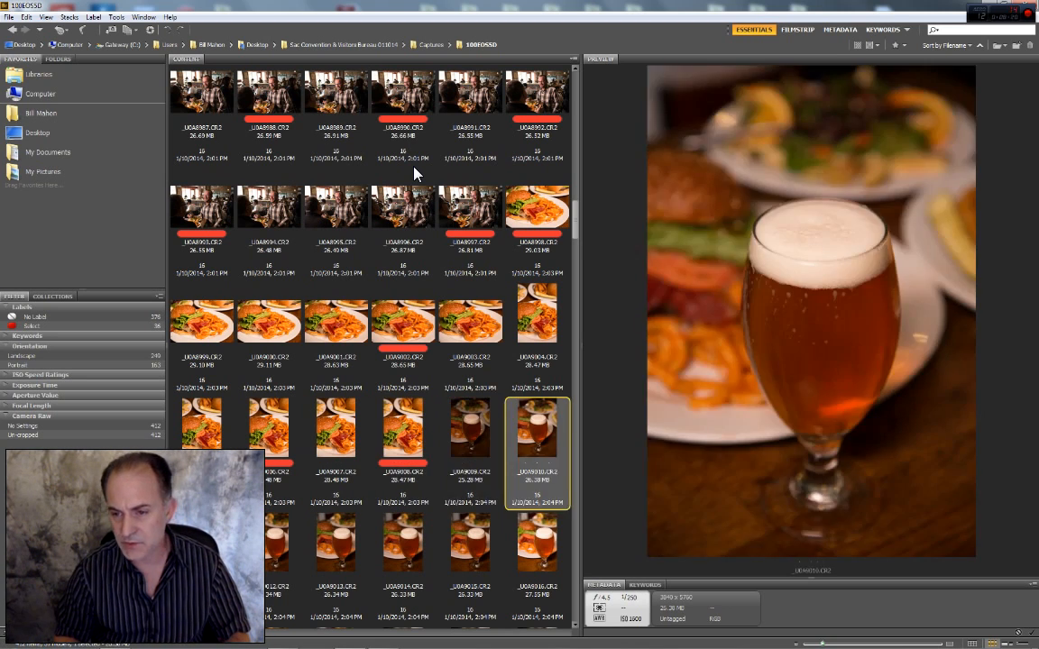
{"action": "key", "text": "Right"}
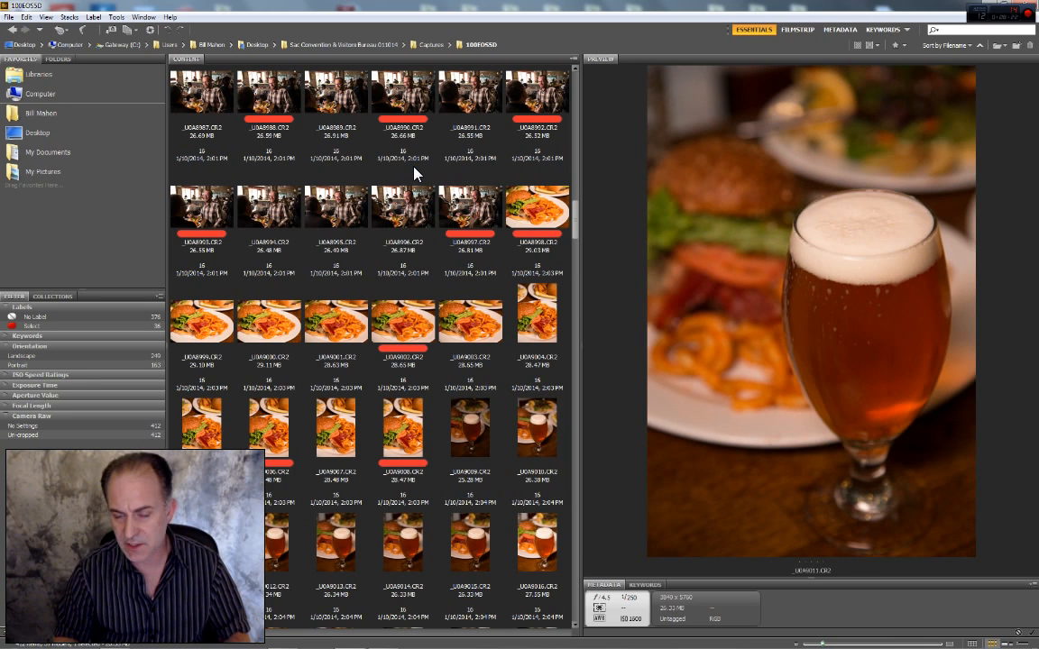
{"action": "key", "text": "Left"}
{"action": "key", "text": "Right"}
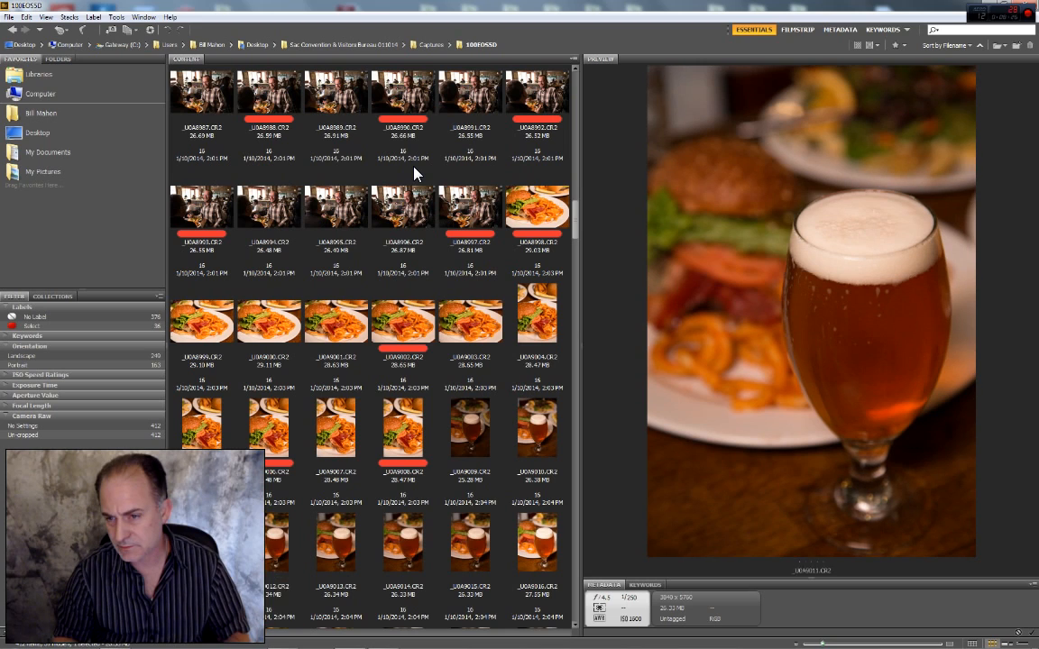
{"action": "key", "text": "Right"}
{"action": "key", "text": "ctrl+6"}
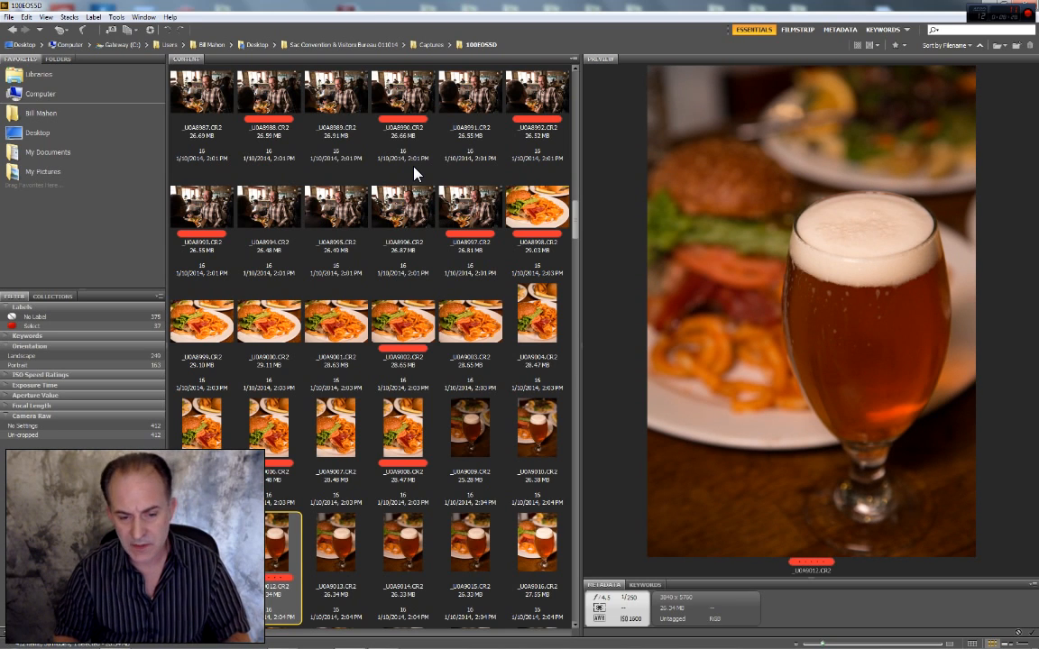
{"action": "key", "text": "Right"}
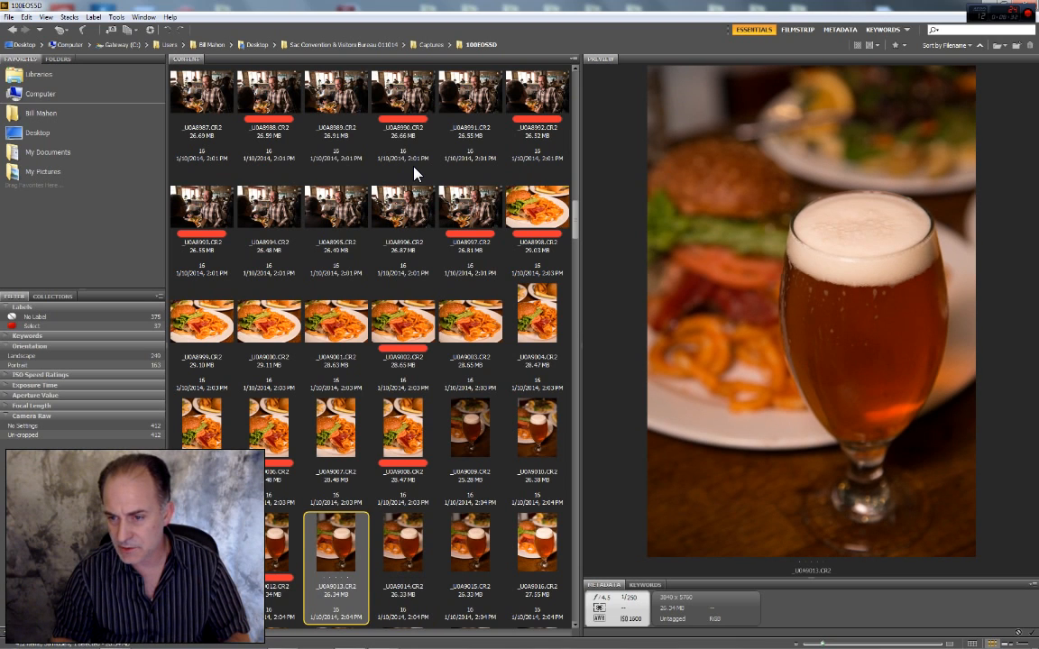
{"action": "key", "text": "ctrl+6"}
Review the beer shots _U0A9014.CR2 to _U0A9019.CR2 and the burger-and-beer shots up to _U0A9022.CR2, and give _U0A9021.CR2 the red Select label
{"action": "key", "text": "Right"}
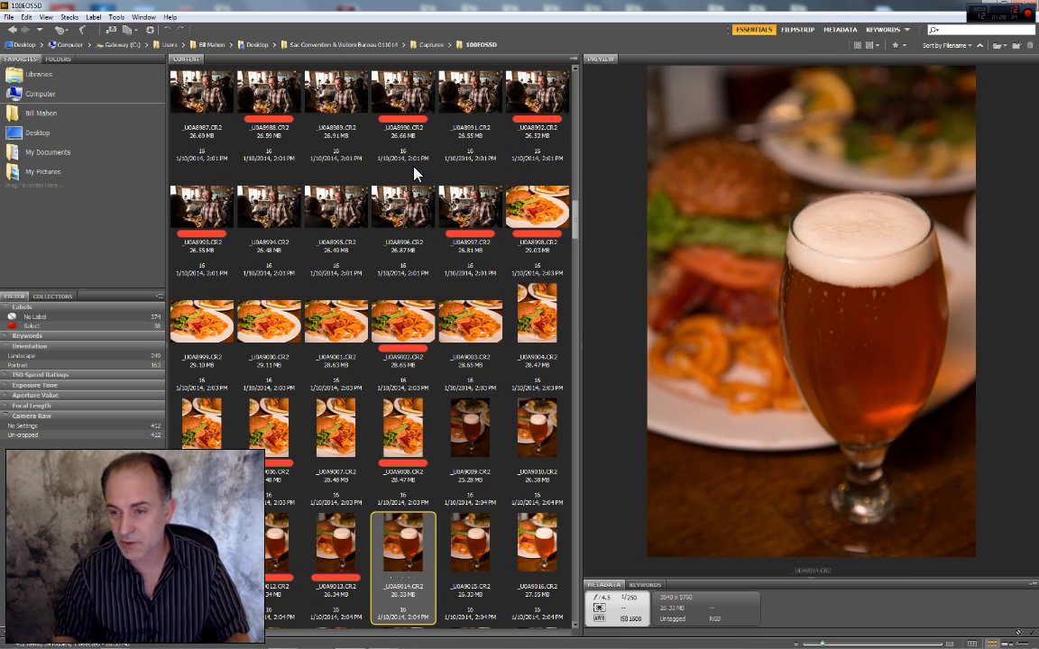
{"action": "key", "text": "Right"}
{"action": "key", "text": "Right"}
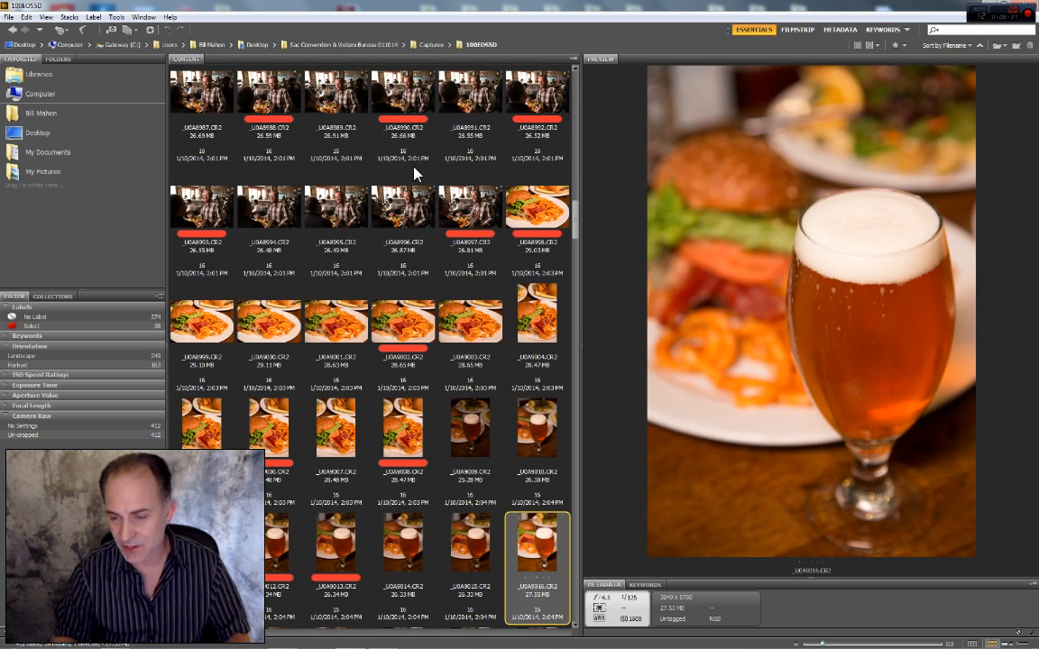
{"action": "key", "text": "Right"}
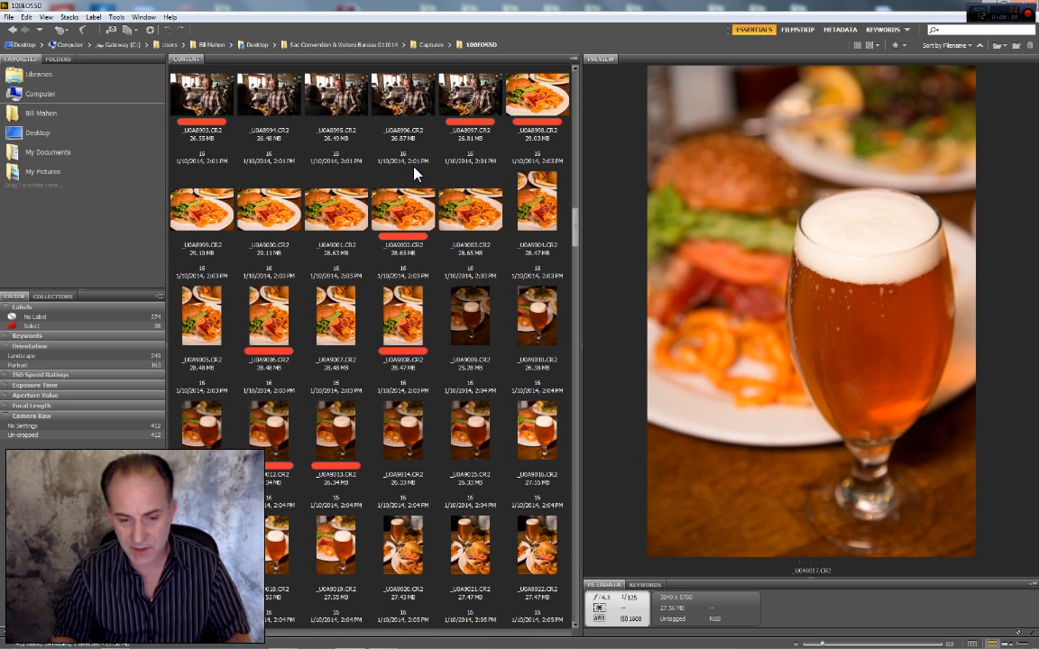
{"action": "key", "text": "Right"}
{"action": "key", "text": "Right"}
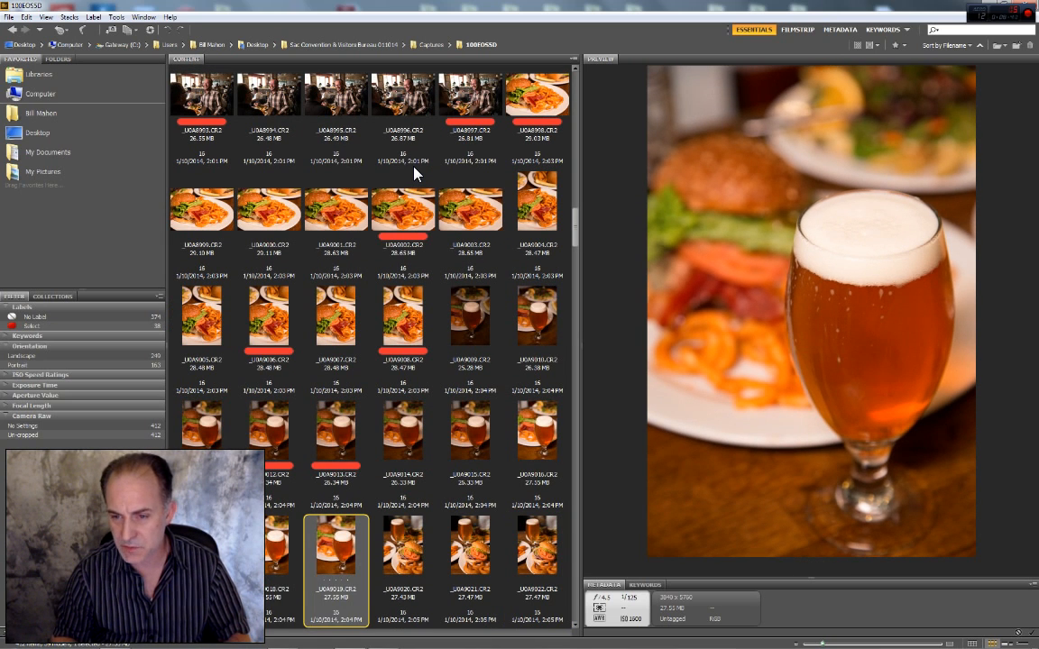
{"action": "key", "text": "Right"}
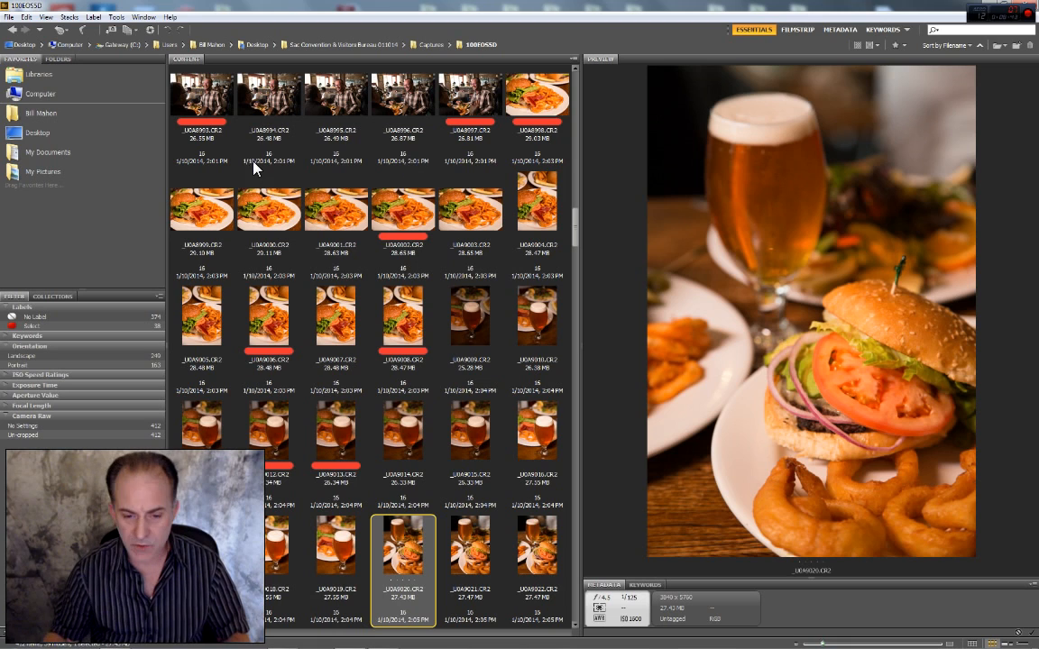
{"action": "scroll", "coordinate": [577, 243], "scroll_direction": "down", "scroll_amount": 2}
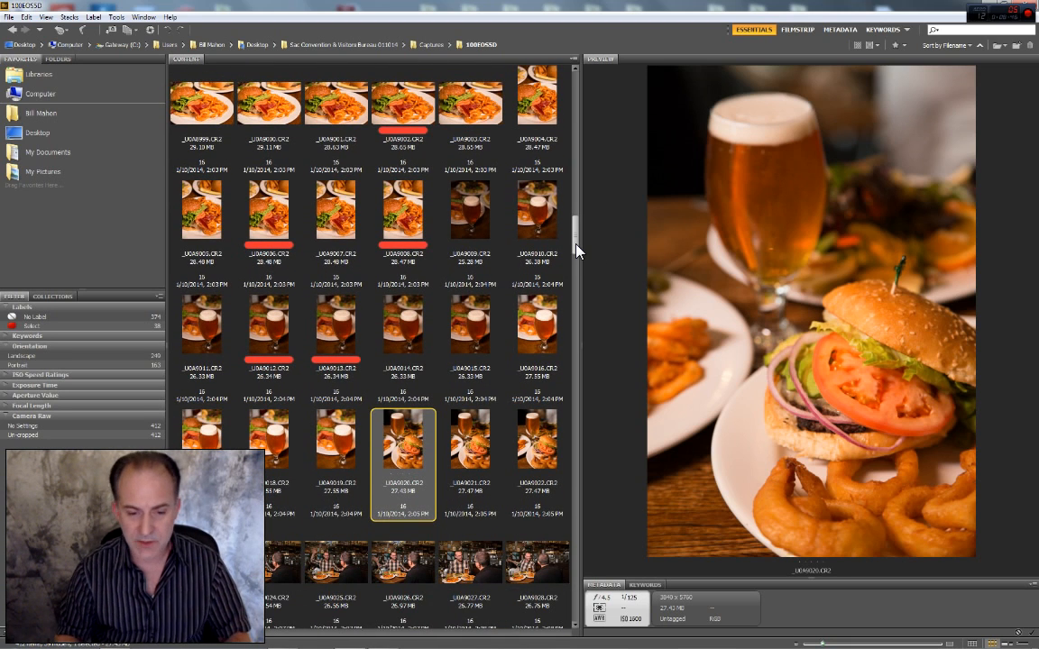
{"action": "key", "text": "Right"}
{"action": "key", "text": "Right"}
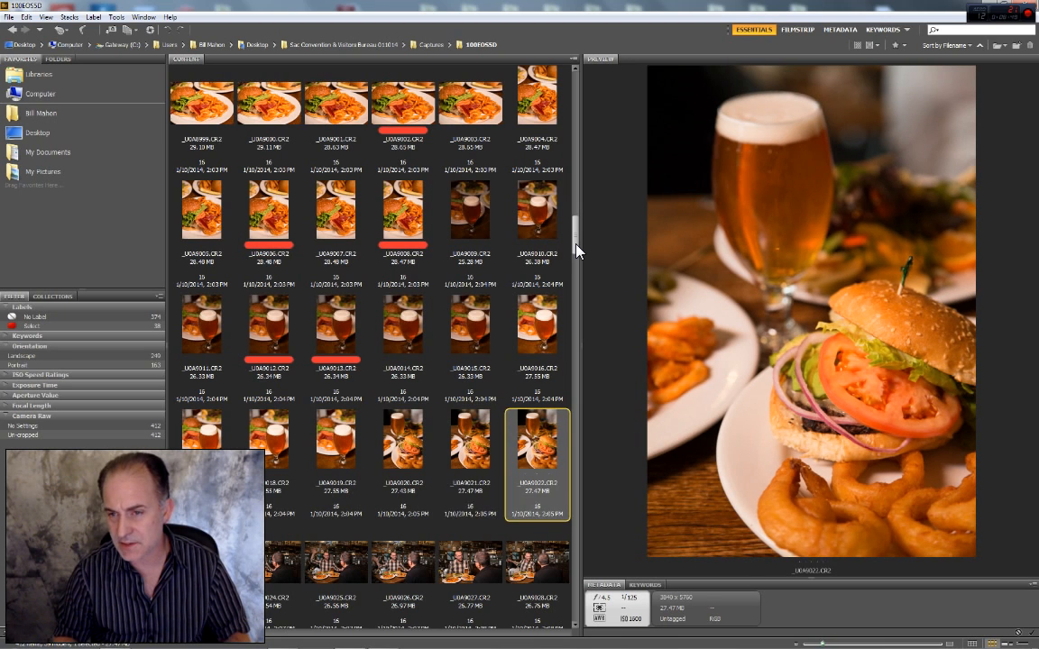
{"action": "key", "text": "Left"}
{"action": "key", "text": "ctrl+6"}
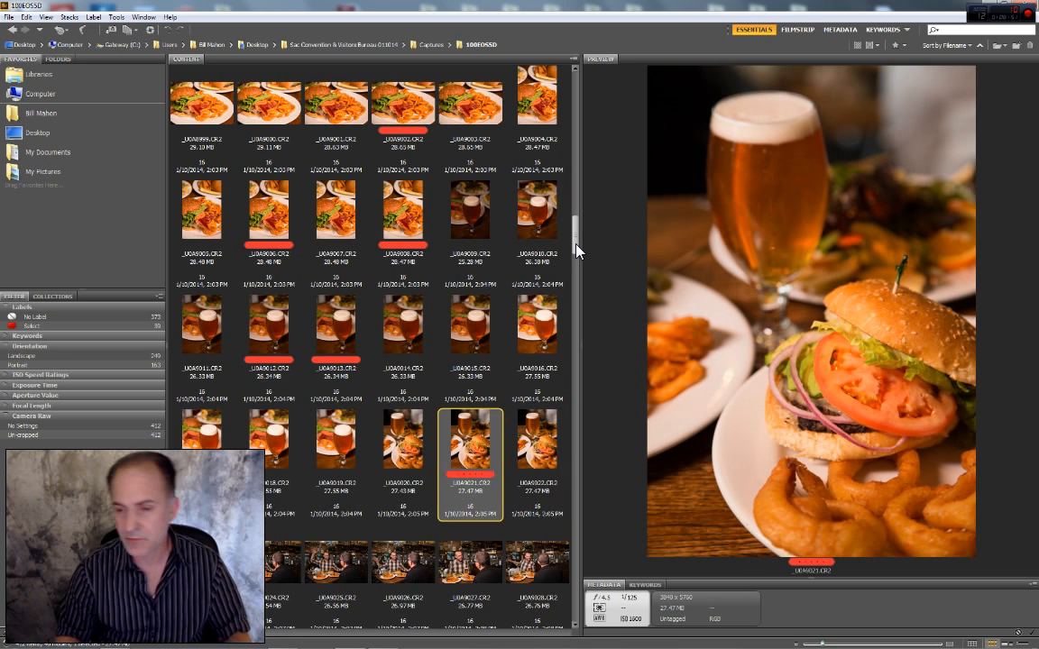
Compare _U0A9022.CR2 with _U0A9023.CR2 and mark _U0A9023.CR2 with the red Select label
{"action": "key", "text": "Right"}
{"action": "key", "text": "Right"}
{"action": "key", "text": "Left"}
{"action": "key", "text": "Right"}
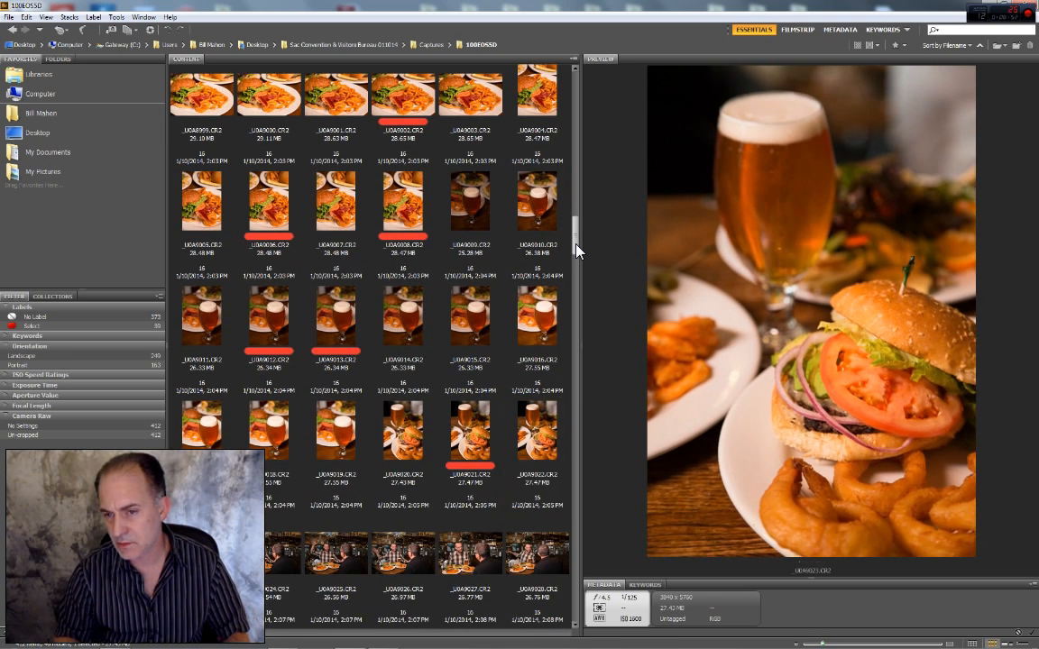
{"action": "key", "text": "Left"}
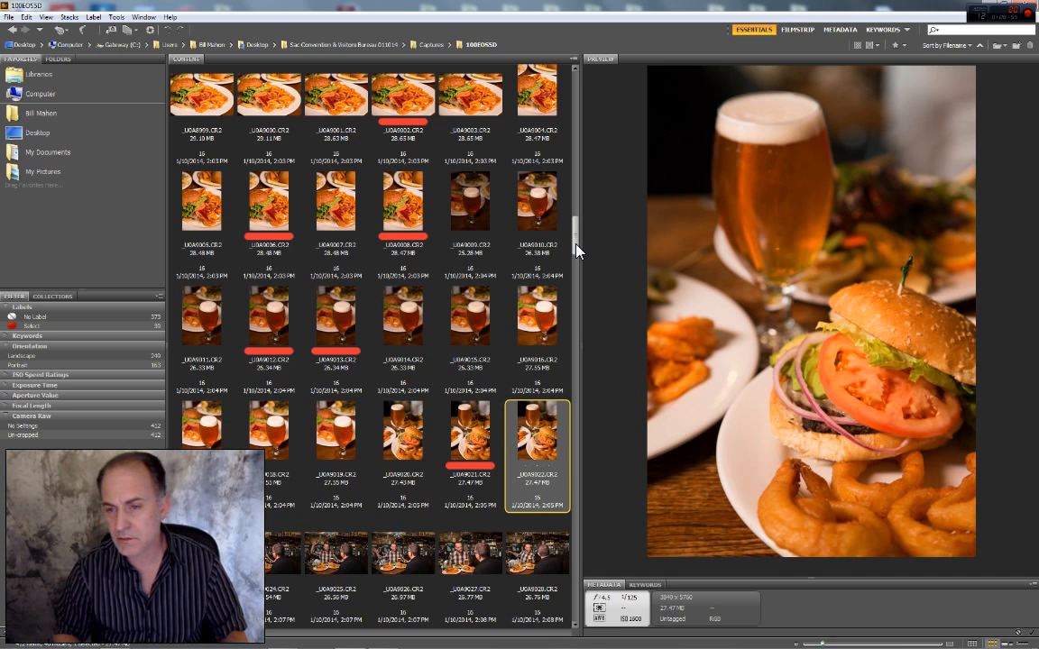
{"action": "key", "text": "Right"}
{"action": "key", "text": "ctrl+6"}
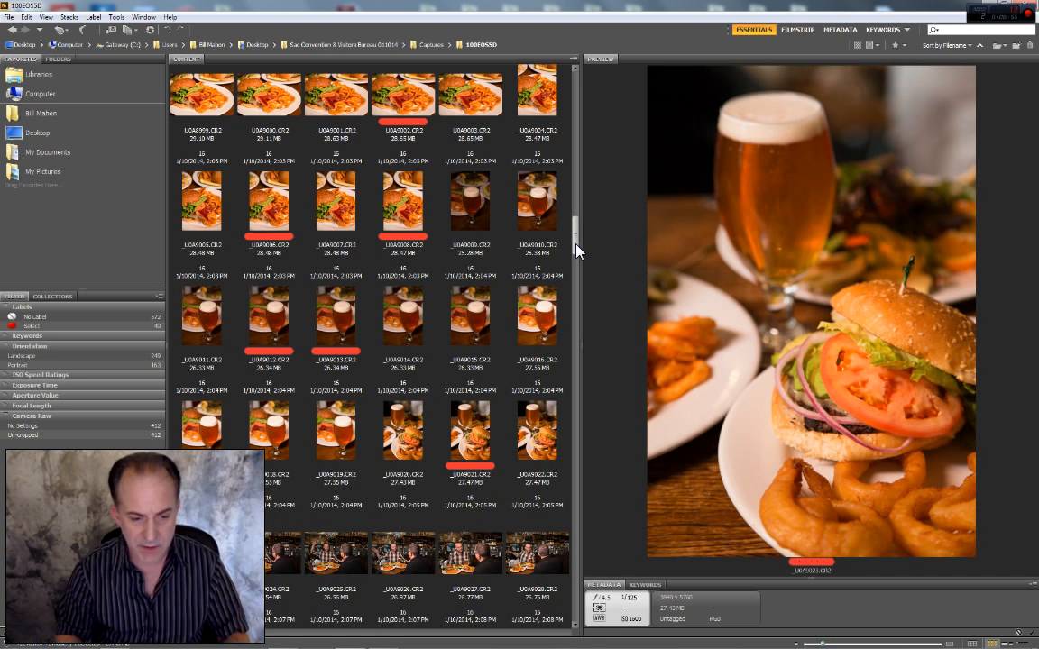
Compare the raised-hand shots _U0A9024.CR2 and _U0A9025.CR2 of the two diners, and mark _U0A9025.CR2 with the red Select label
{"action": "key", "text": "Right"}
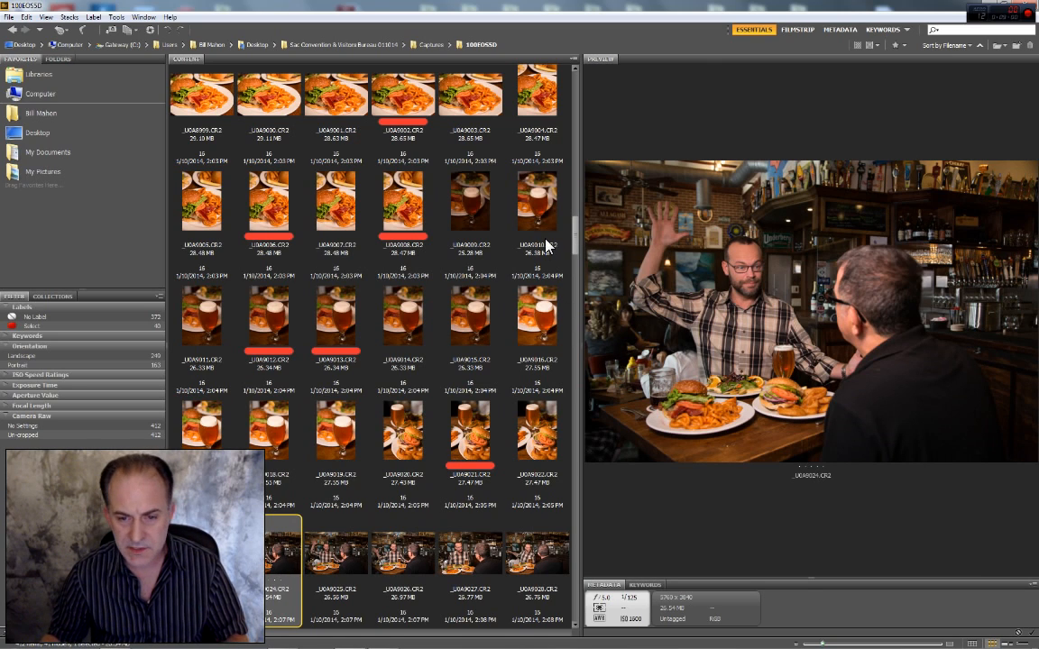
{"action": "left_click_drag", "start_coordinate": [573, 226], "coordinate": [576, 280]}
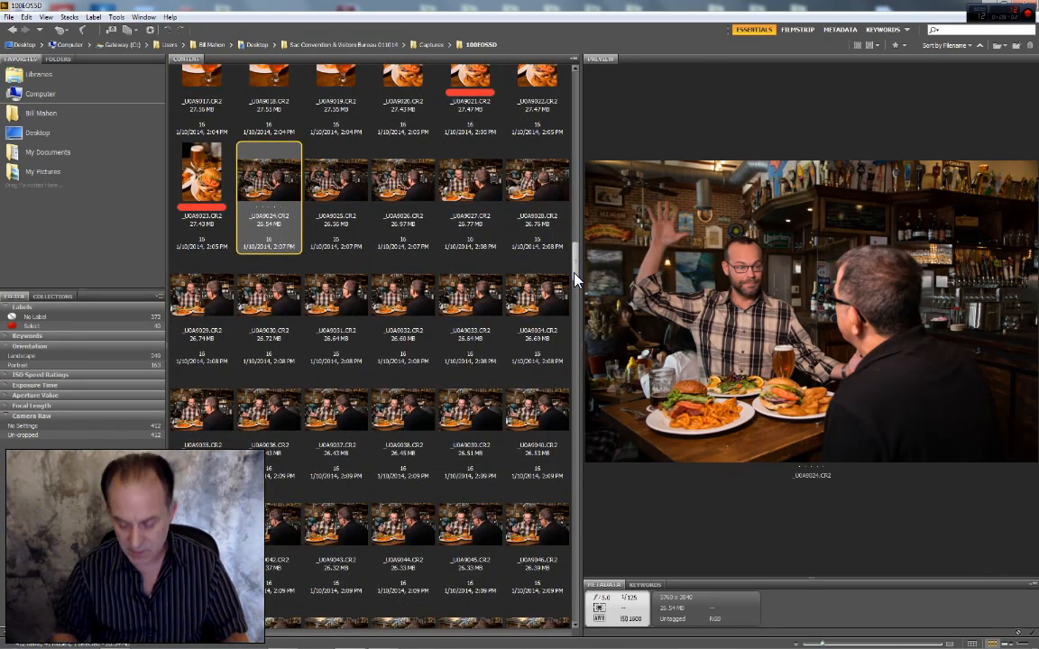
{"action": "key", "text": "Right"}
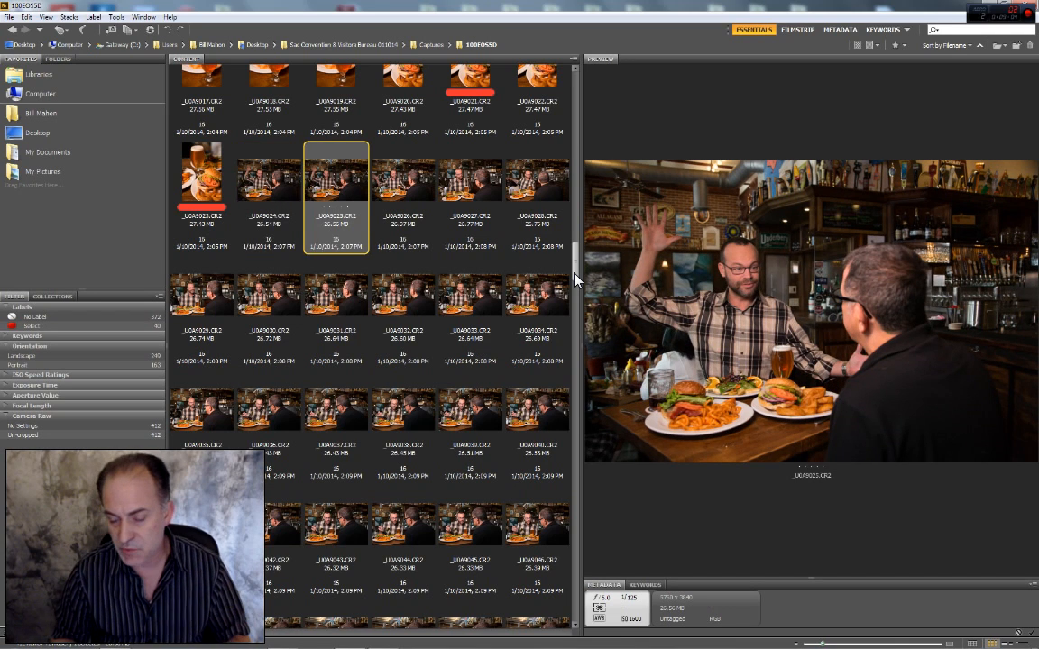
{"action": "key", "text": "Left"}
{"action": "key", "text": "Right"}
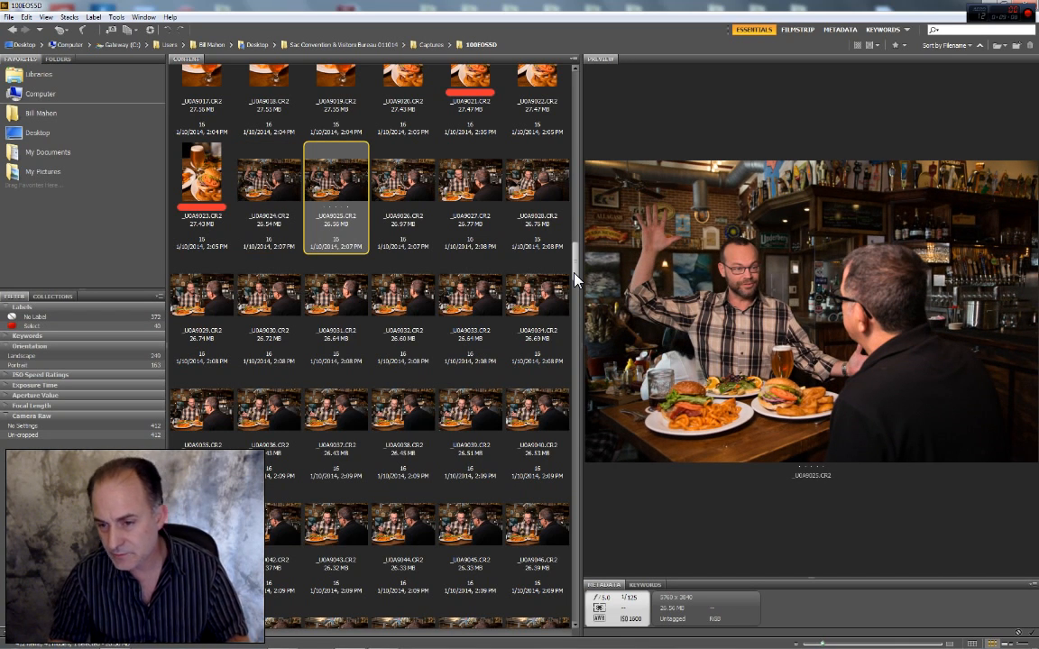
{"action": "key", "text": "ctrl+6"}
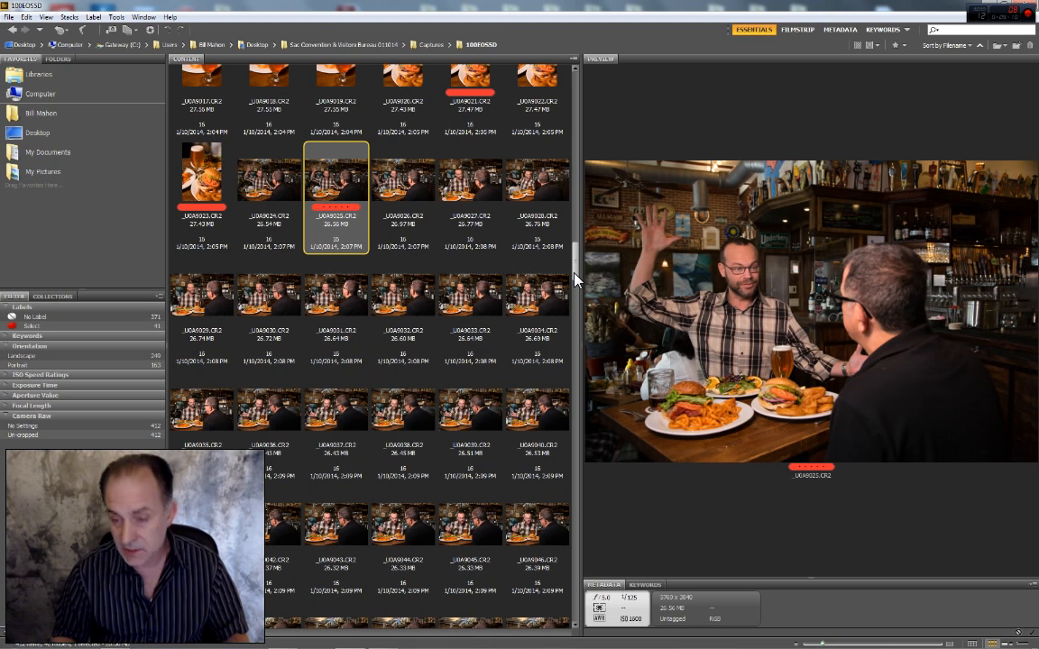
Compare _U0A9025.CR2 with _U0A9026.CR2 and _U0A9027.CR2, and remove the red Select label from _U0A9025.CR2
{"action": "key", "text": "Right"}
{"action": "key", "text": "Left"}
{"action": "key", "text": "Right"}
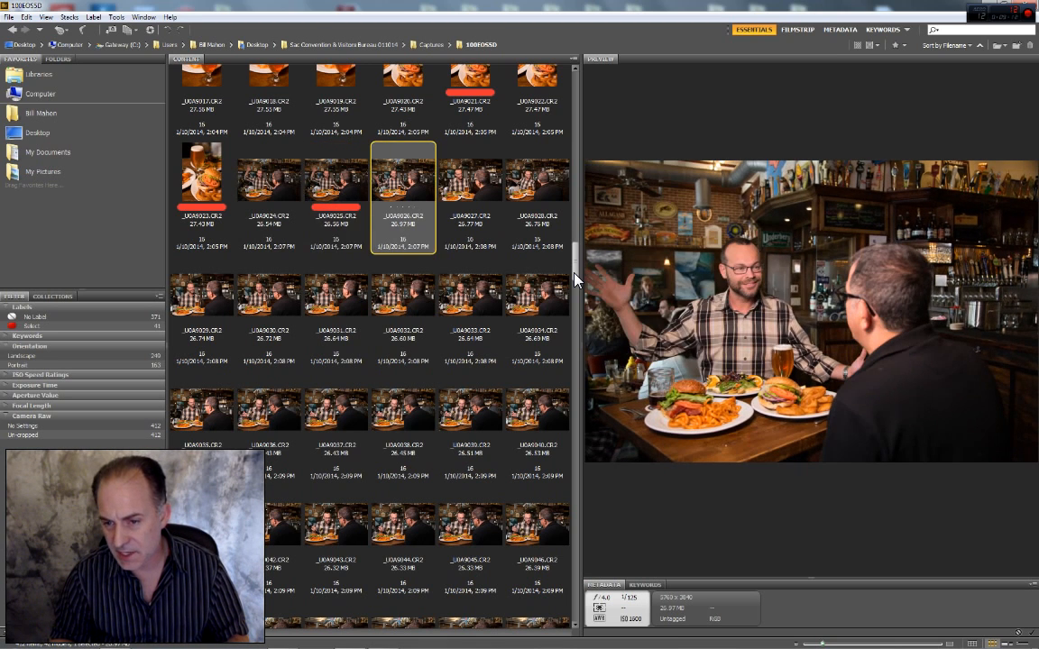
{"action": "key", "text": "Left"}
{"action": "key", "text": "Right"}
{"action": "key", "text": "Left"}
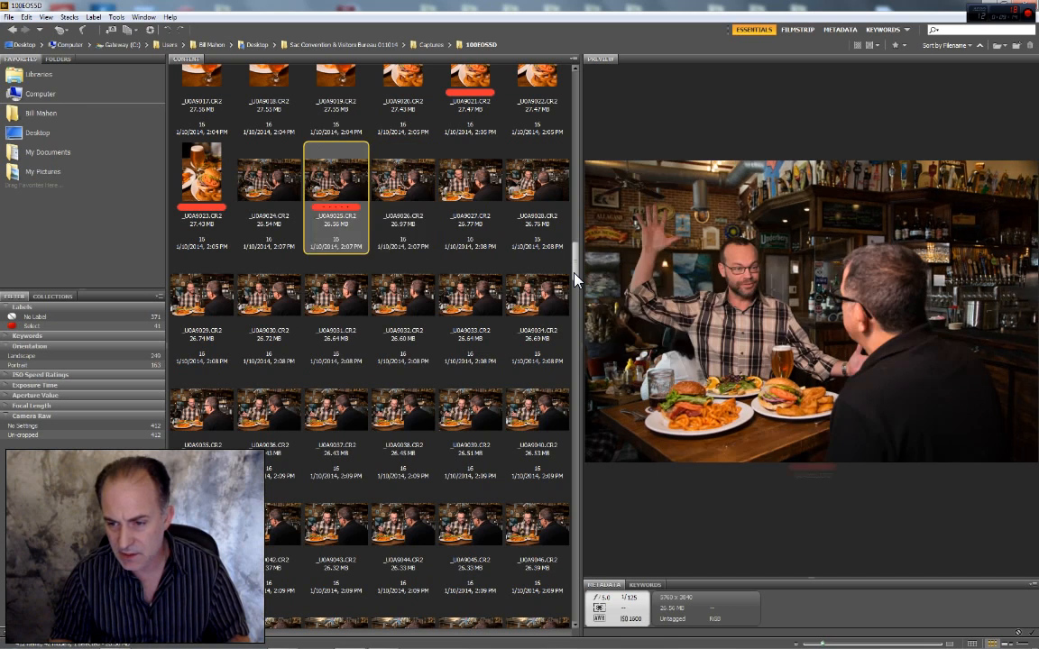
{"action": "key", "text": "Right"}
{"action": "key", "text": "Right"}
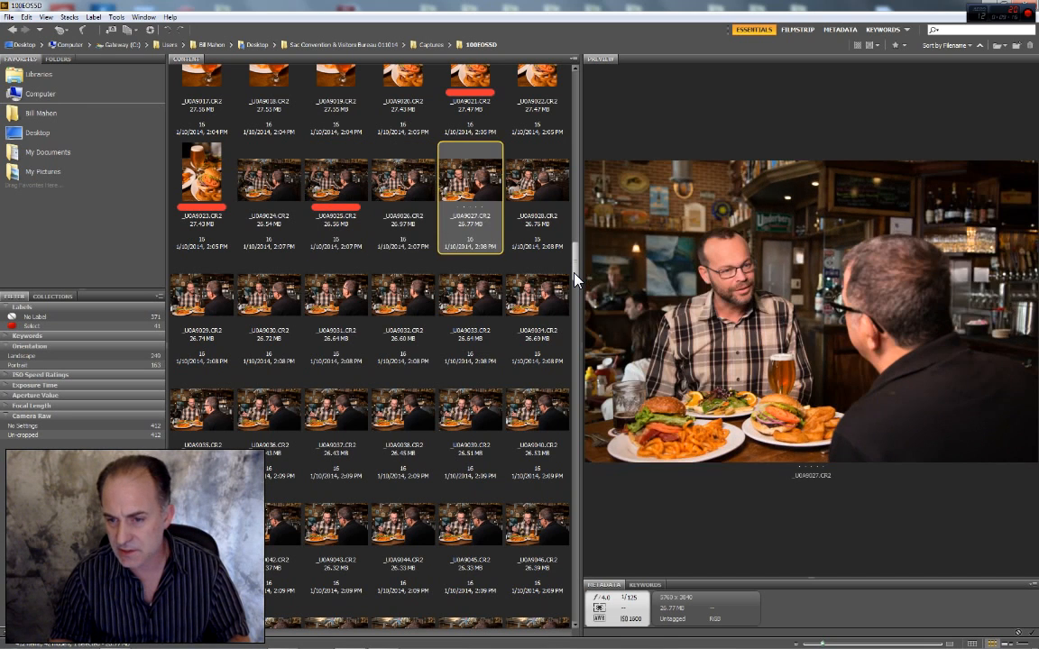
{"action": "key", "text": "Left"}
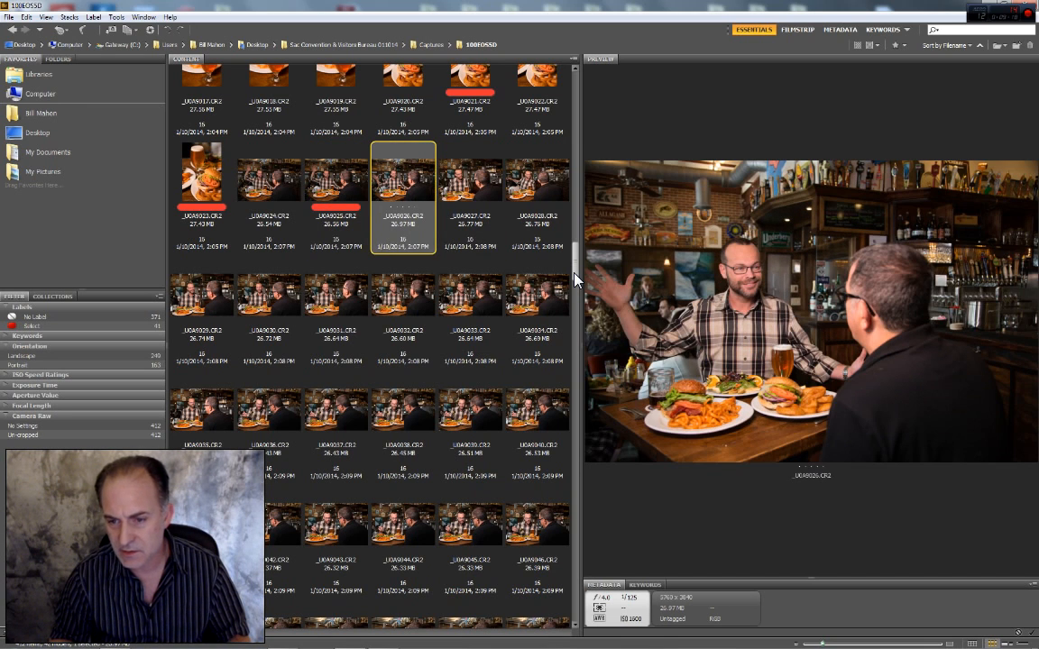
{"action": "key", "text": "Right"}
{"action": "key", "text": "Left"}
{"action": "key", "text": "Left"}
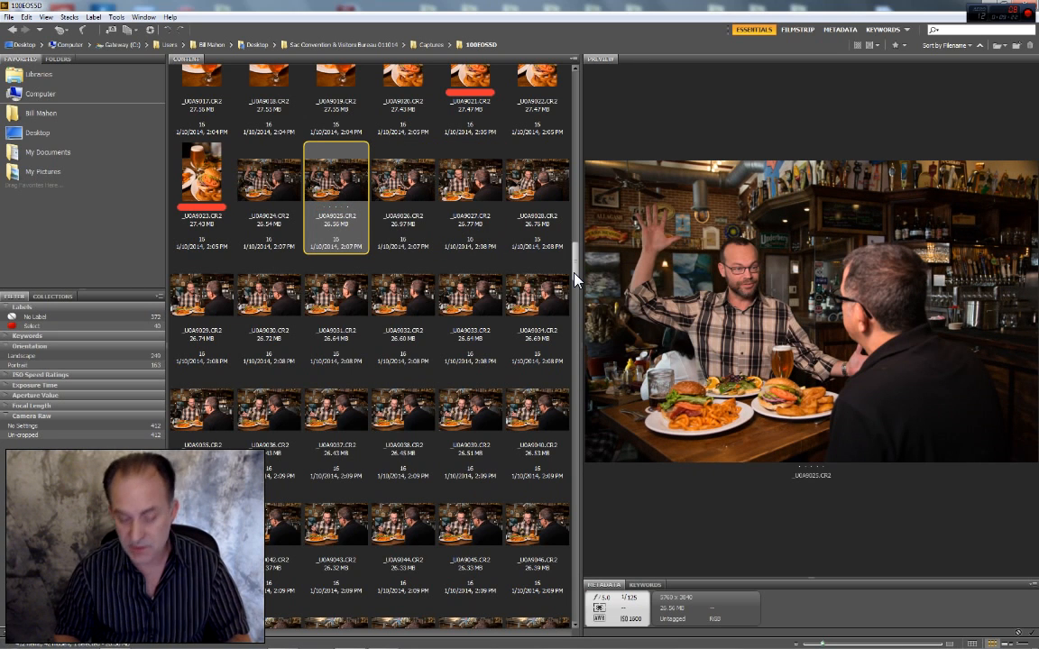
{"action": "key", "text": "ctrl+6"}
Compare the diner shots _U0A9027.CR2 and _U0A9028.CR2, and mark _U0A9027.CR2 with the red Select label
{"action": "key", "text": "Right"}
{"action": "key", "text": "Right"}
{"action": "key", "text": "Right"}
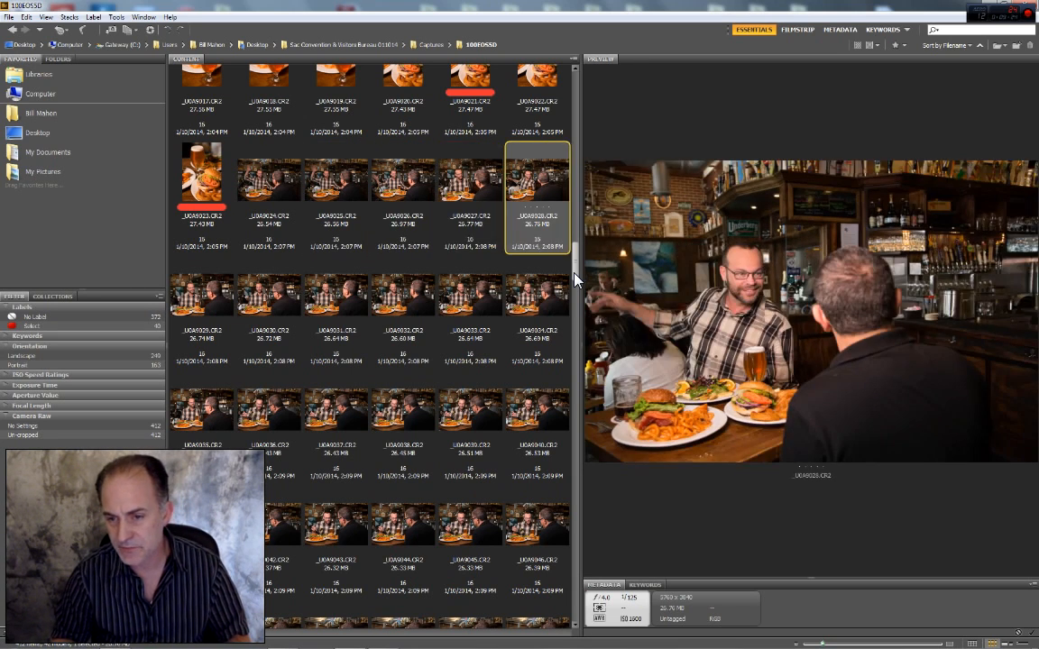
{"action": "key", "text": "Left"}
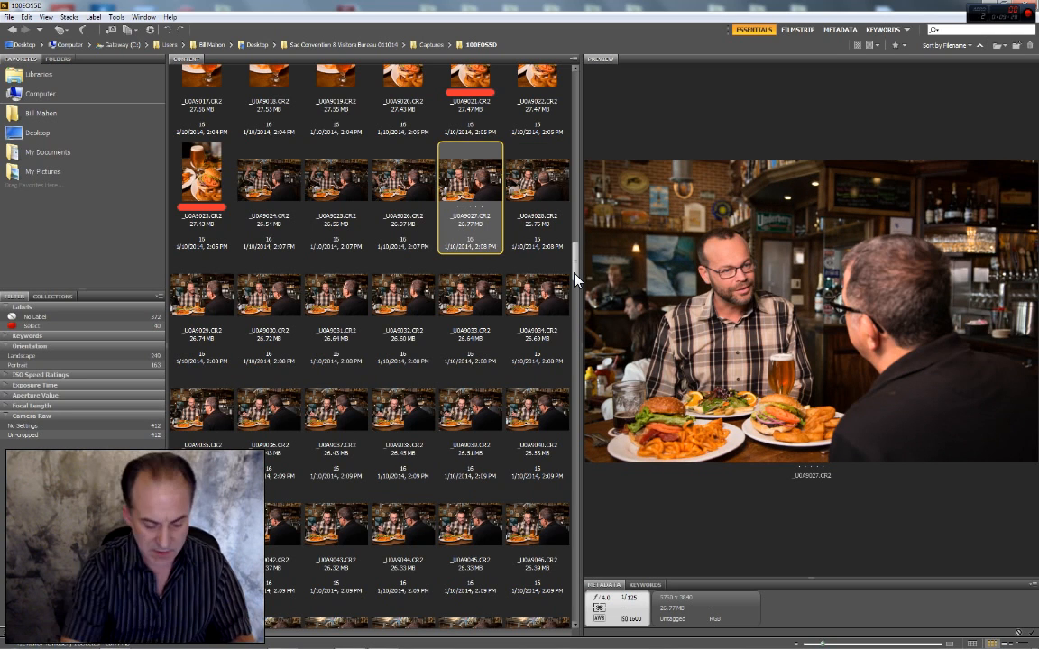
{"action": "key", "text": "ctrl+6"}
Review the diner shots _U0A9028.CR2 to _U0A9033.CR2 and give _U0A9032.CR2 the red Select label
{"action": "key", "text": "Right"}
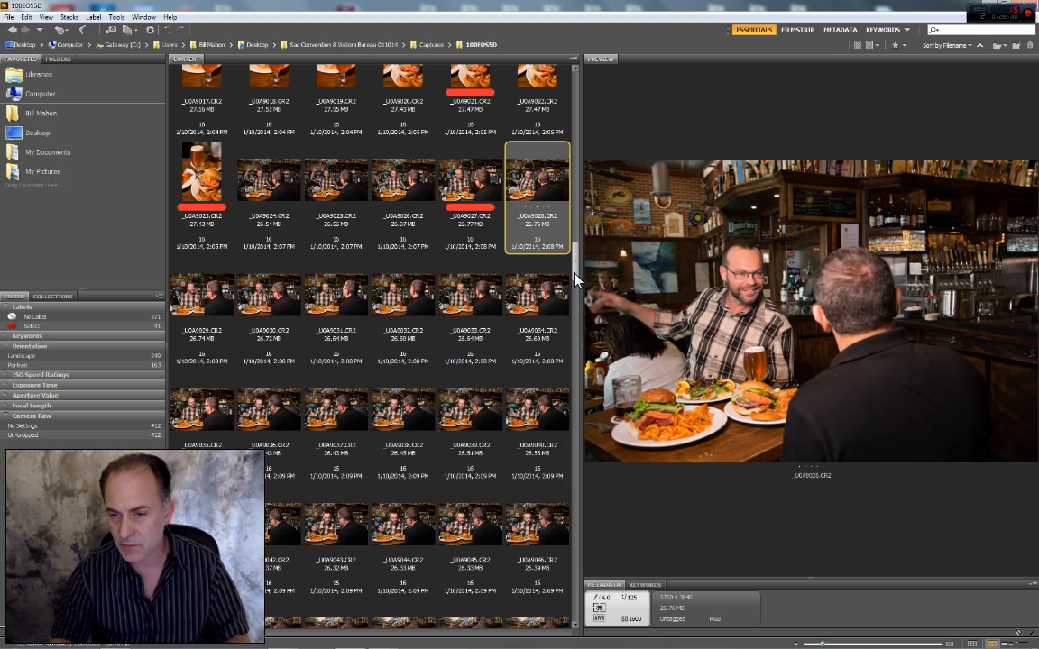
{"action": "key", "text": "Right"}
{"action": "key", "text": "Right"}
{"action": "key", "text": "Right"}
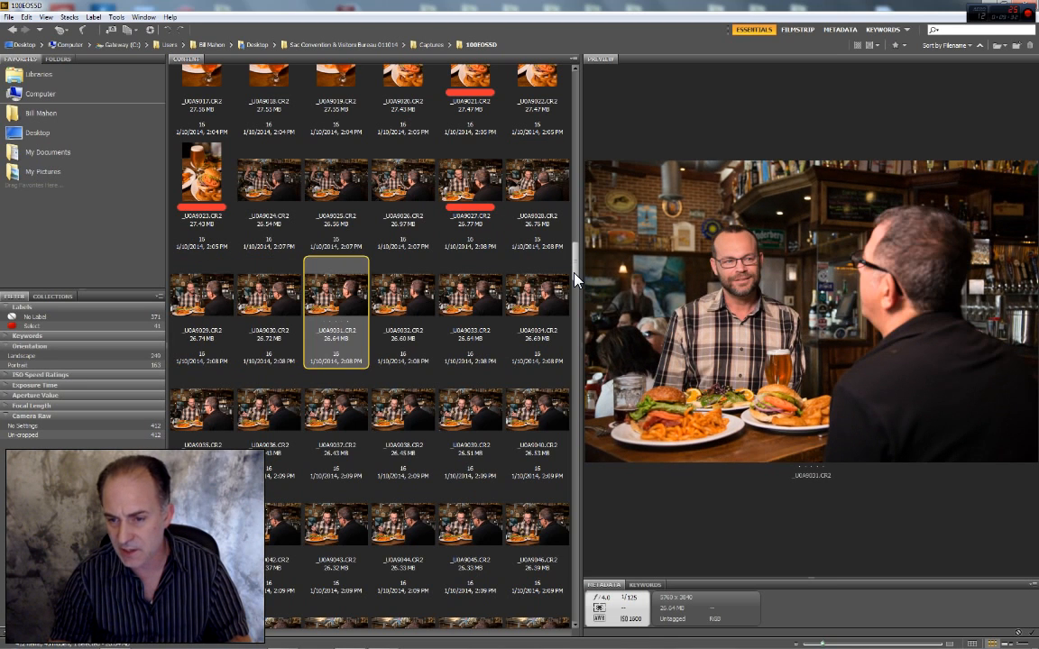
{"action": "key", "text": "Right"}
{"action": "key", "text": "Right"}
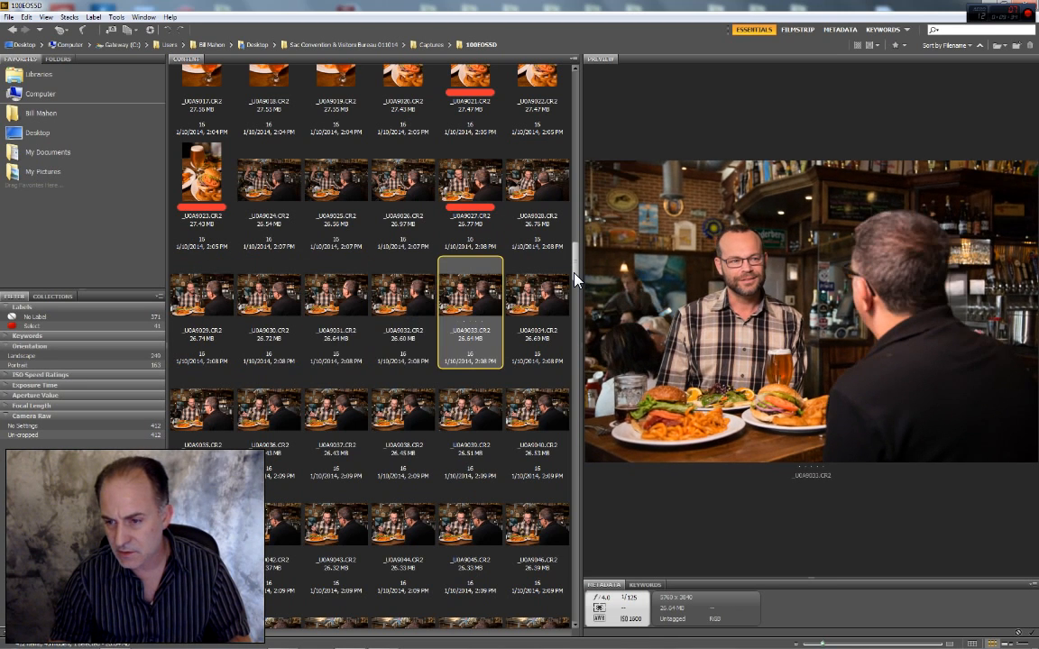
{"action": "key", "text": "Left"}
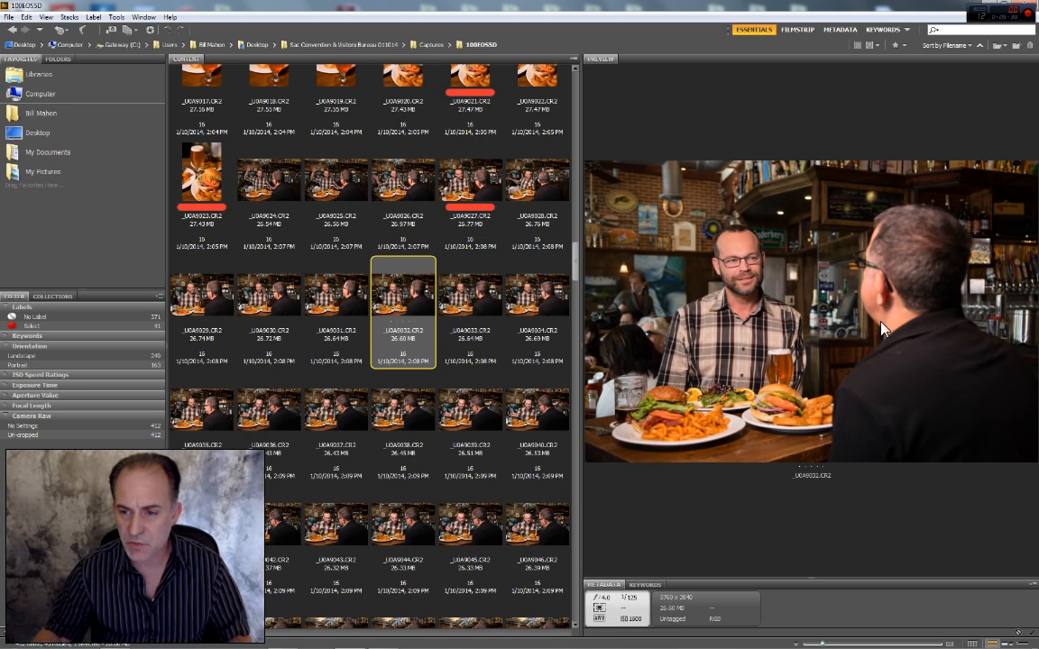
{"action": "key", "text": "ctrl+6"}
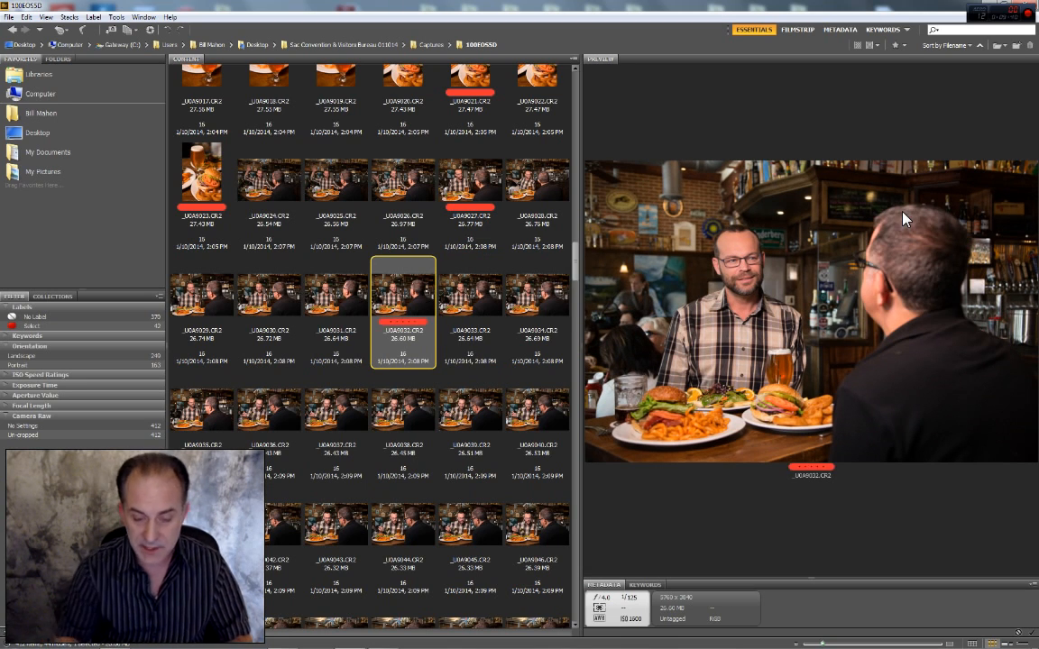
Compare the shots _U0A9033.CR2 to _U0A9035.CR2 and mark _U0A9034.CR2 with the red Select label
{"action": "key", "text": "Right"}
{"action": "key", "text": "Right"}
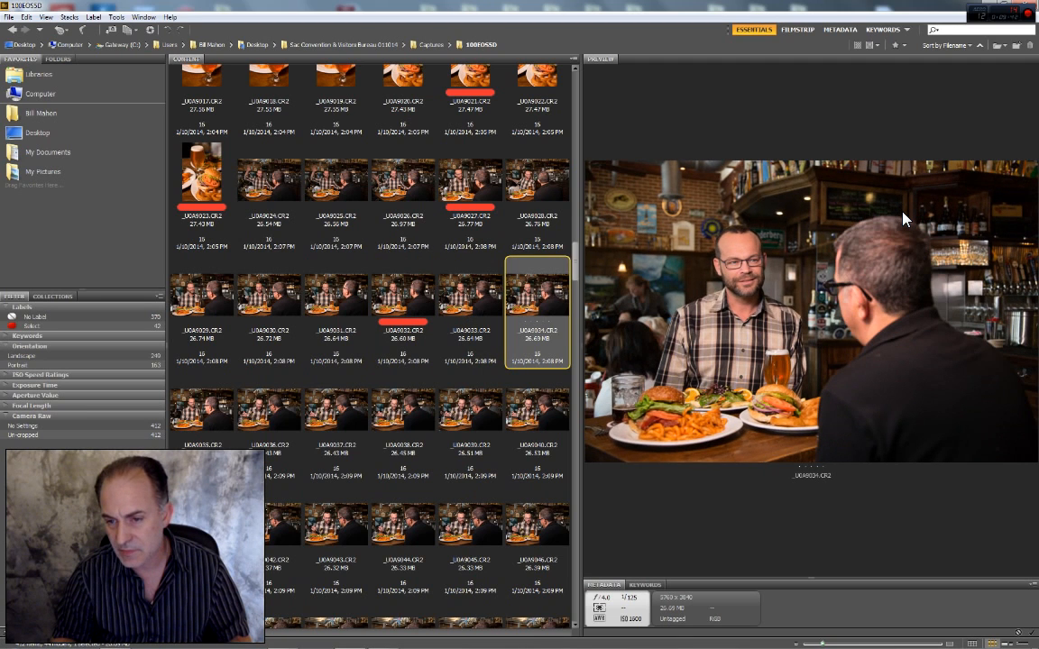
{"action": "key", "text": "Right"}
{"action": "key", "text": "Left"}
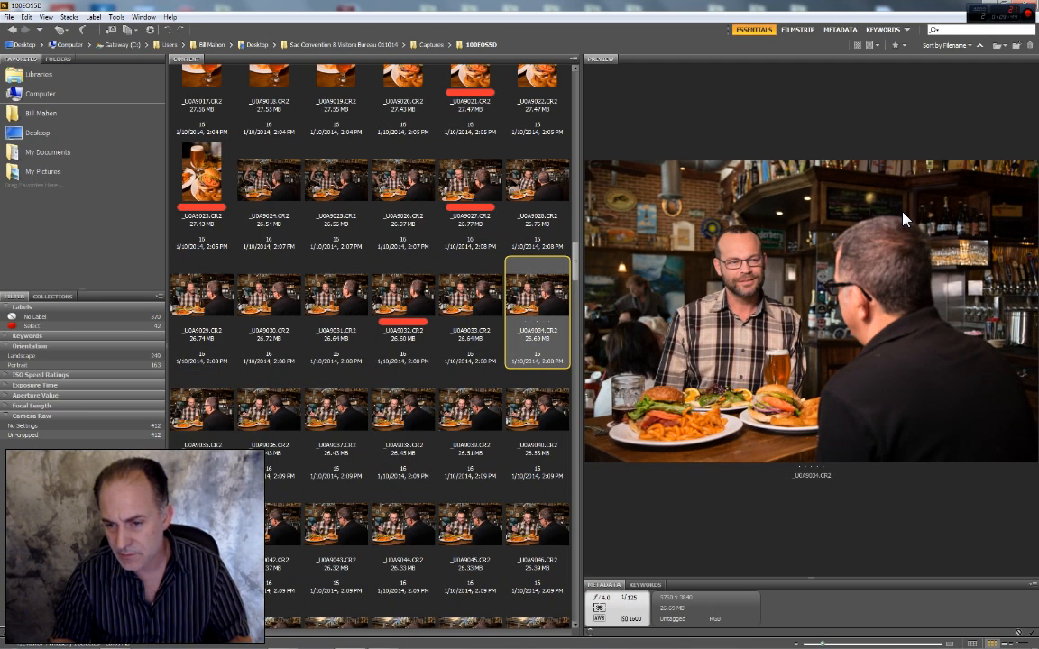
{"action": "key", "text": "ctrl+6"}
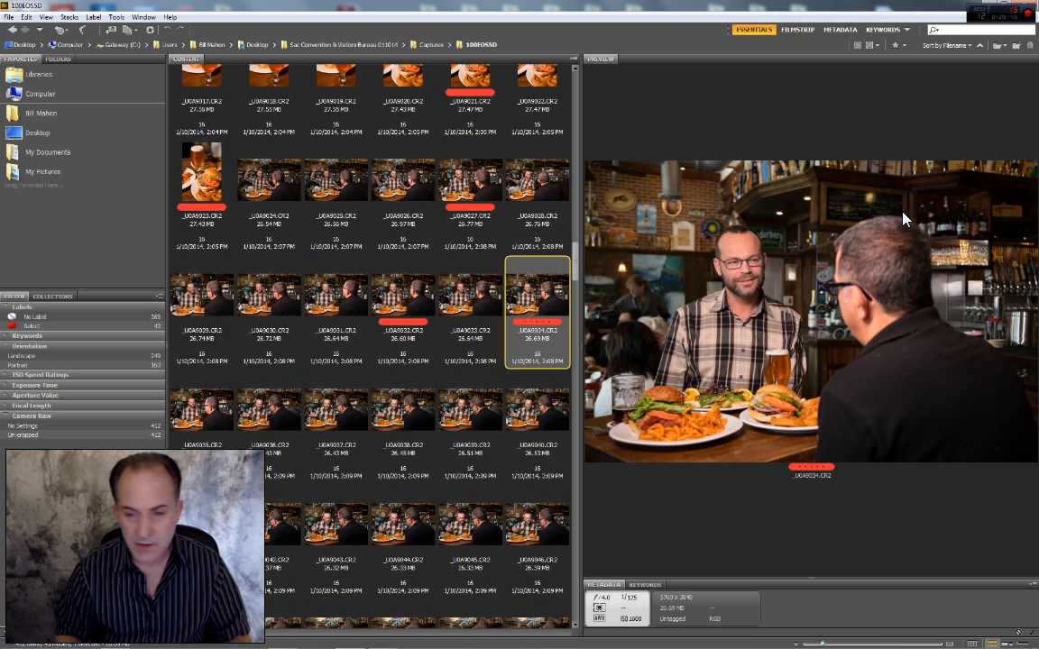
Review the shots _U0A9035.CR2 to _U0A9038.CR2 and mark the salad-fork shot _U0A9037.CR2 with the red Select label
{"action": "key", "text": "Right"}
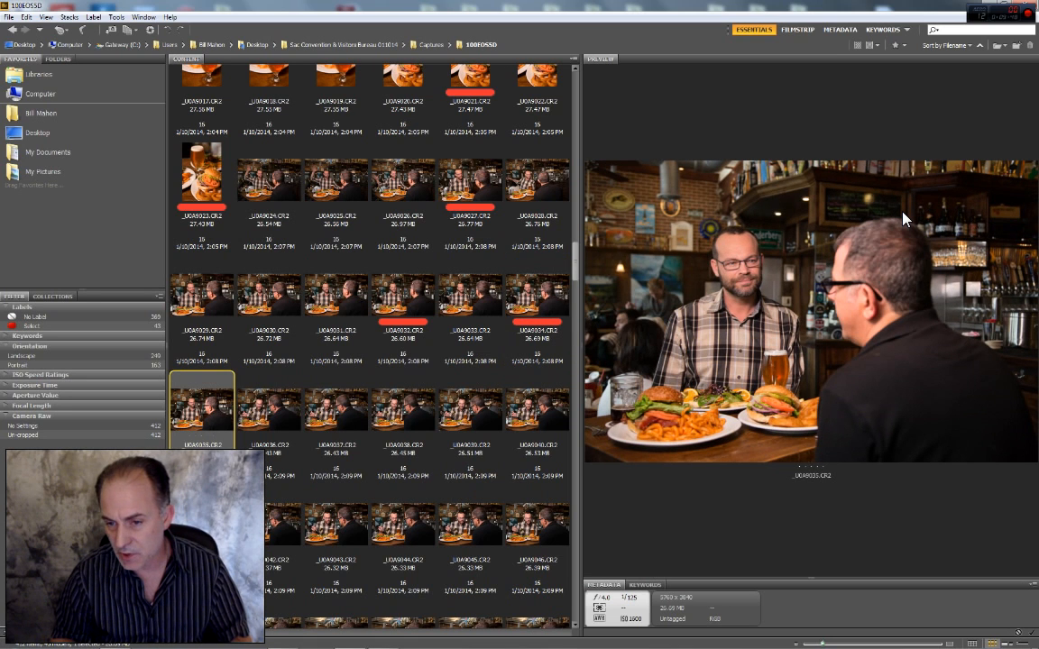
{"action": "key", "text": "Right"}
{"action": "key", "text": "Right"}
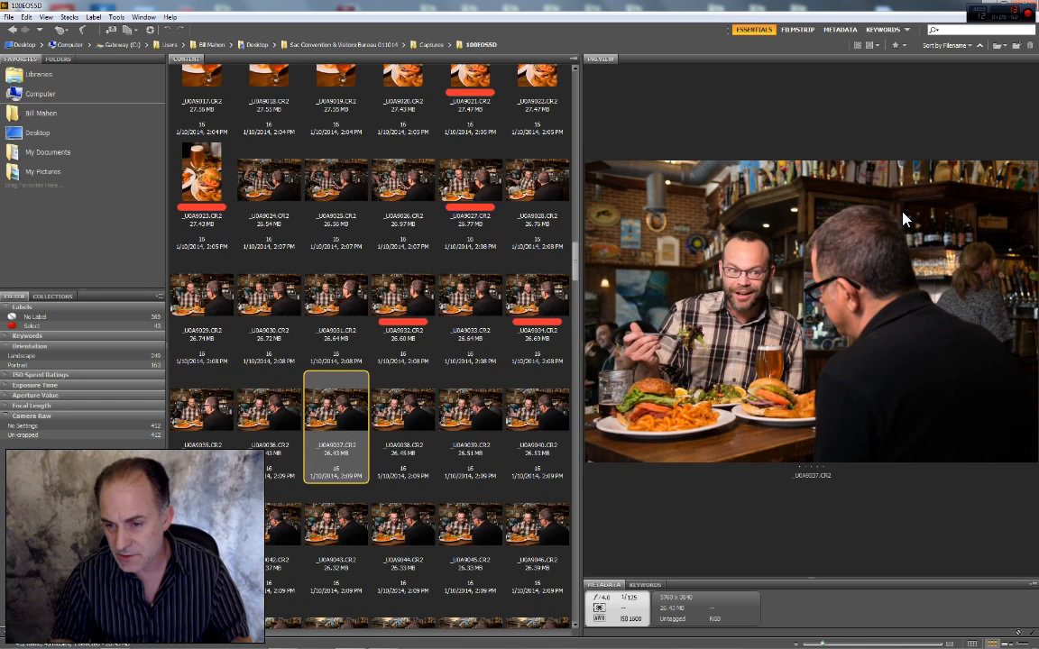
{"action": "key", "text": "Right"}
{"action": "key", "text": "Left"}
{"action": "key", "text": "ctrl+6"}
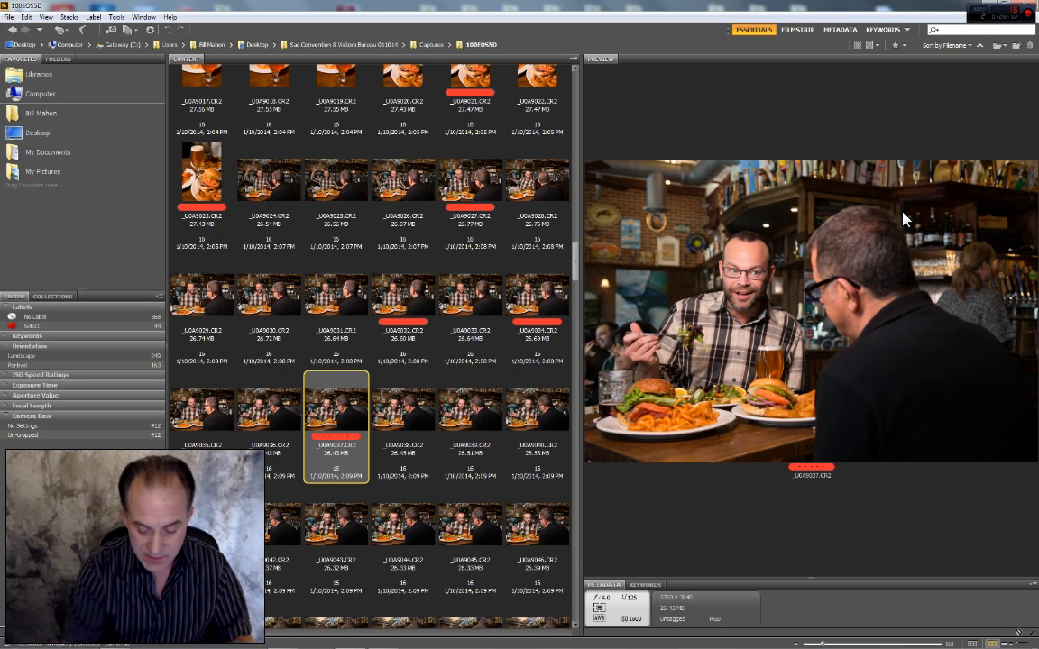
Compare the salad-fork shots _U0A9038.CR2 to _U0A9040.CR2 and mark _U0A9040.CR2 with the red Select label
{"action": "key", "text": "Right"}
{"action": "key", "text": "Right"}
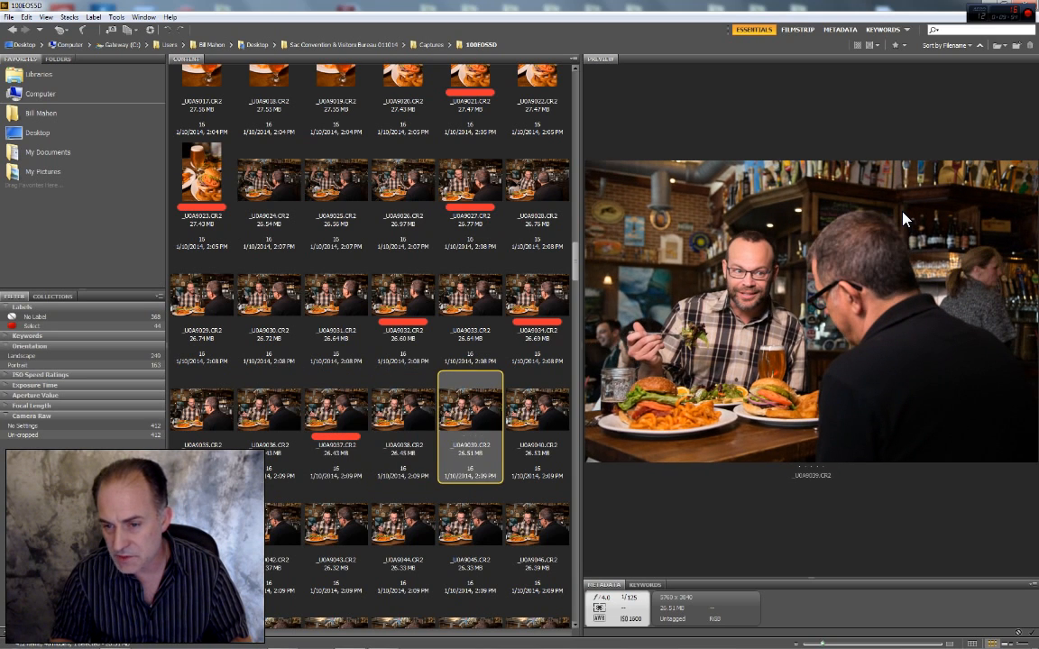
{"action": "key", "text": "Right"}
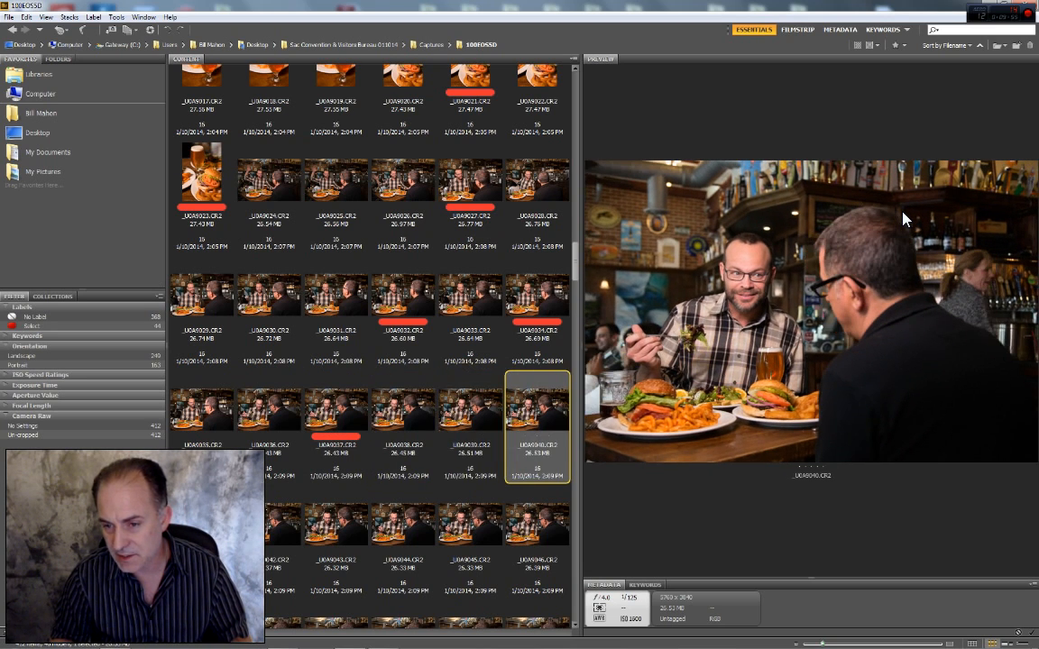
{"action": "key", "text": "Left"}
{"action": "key", "text": "Right"}
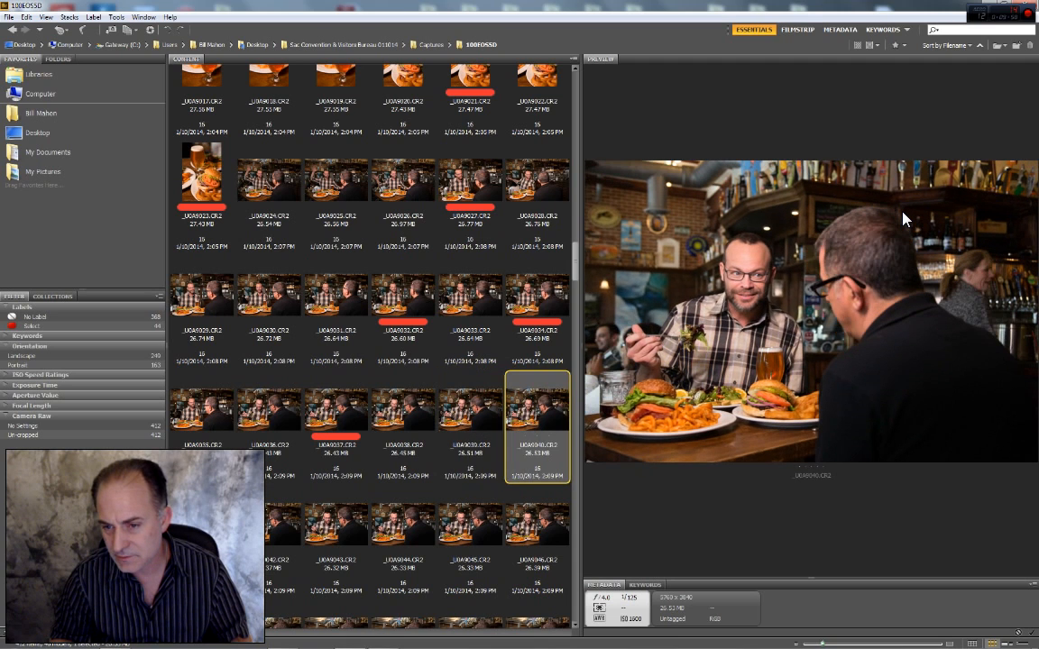
{"action": "key", "text": "ctrl+6"}
Review _U0A9041.CR2 and _U0A9042.CR2, and give _U0A9042.CR2 the red Select label
{"action": "key", "text": "Right"}
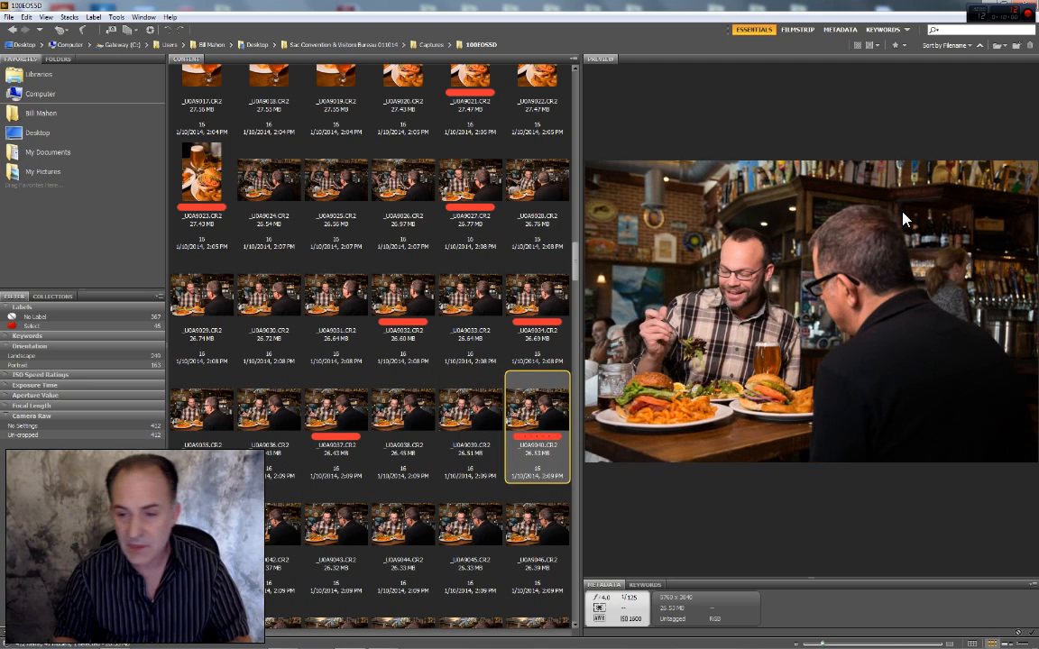
{"action": "key", "text": "Right"}
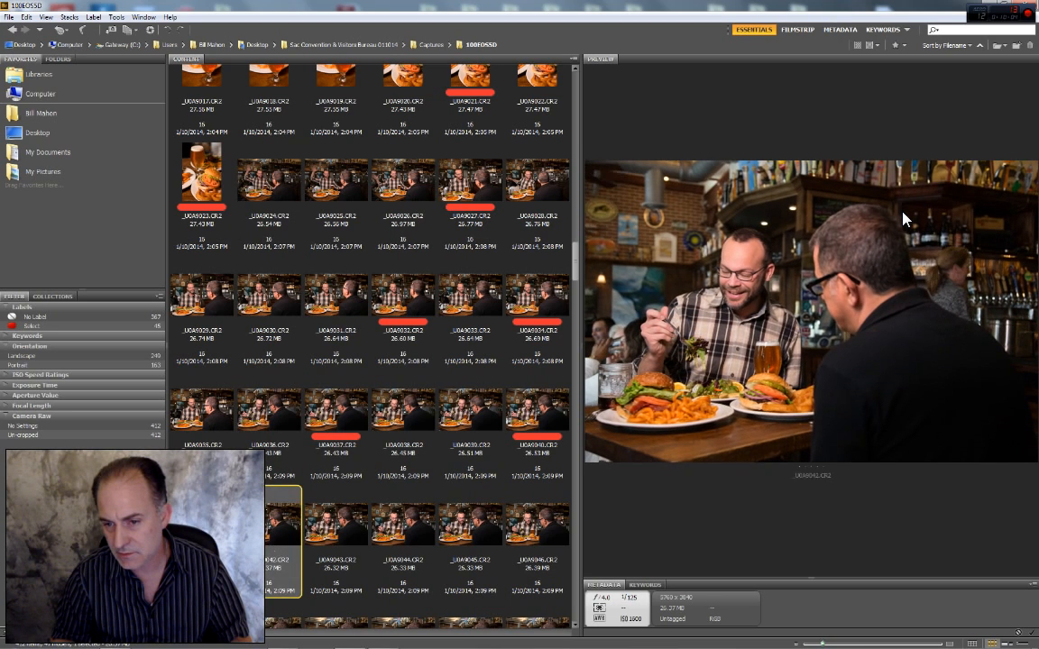
{"action": "key", "text": "ctrl+6"}
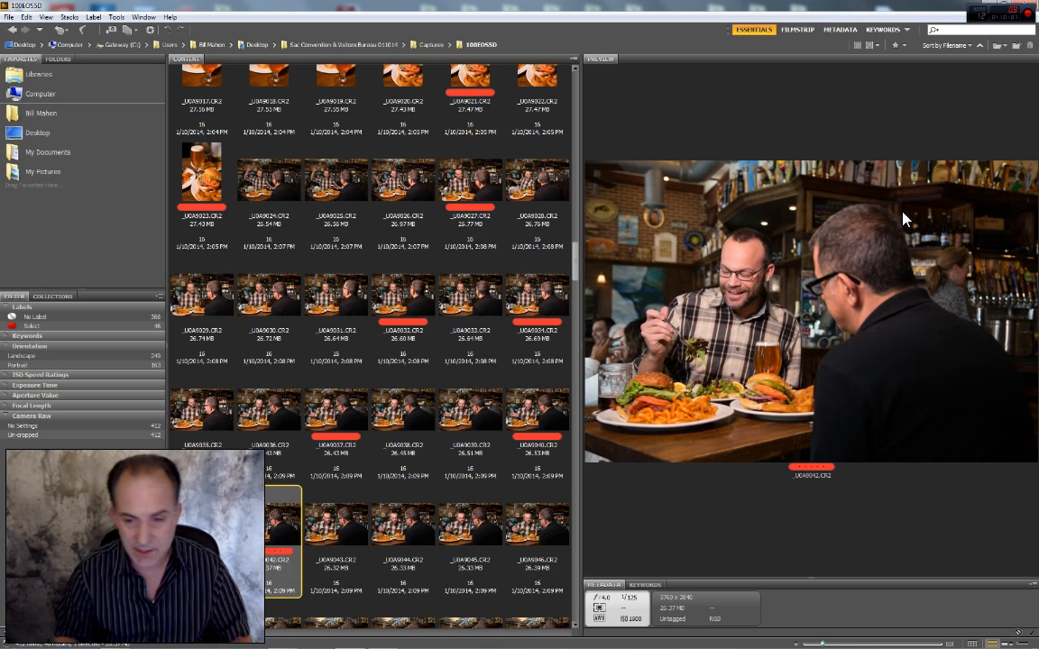
Compare the diner shots _U0A9043.CR2 to _U0A9046.CR2 back and forth, and mark _U0A9046.CR2 with the red Select label
{"action": "key", "text": "Right"}
{"action": "key", "text": "Right"}
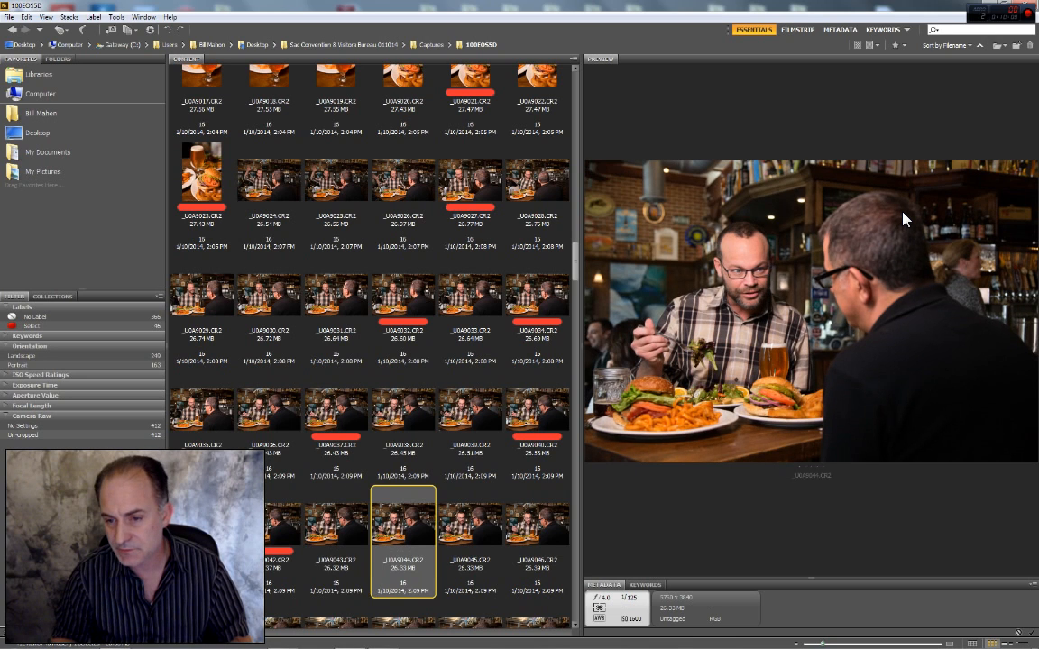
{"action": "key", "text": "Left"}
{"action": "key", "text": "Right"}
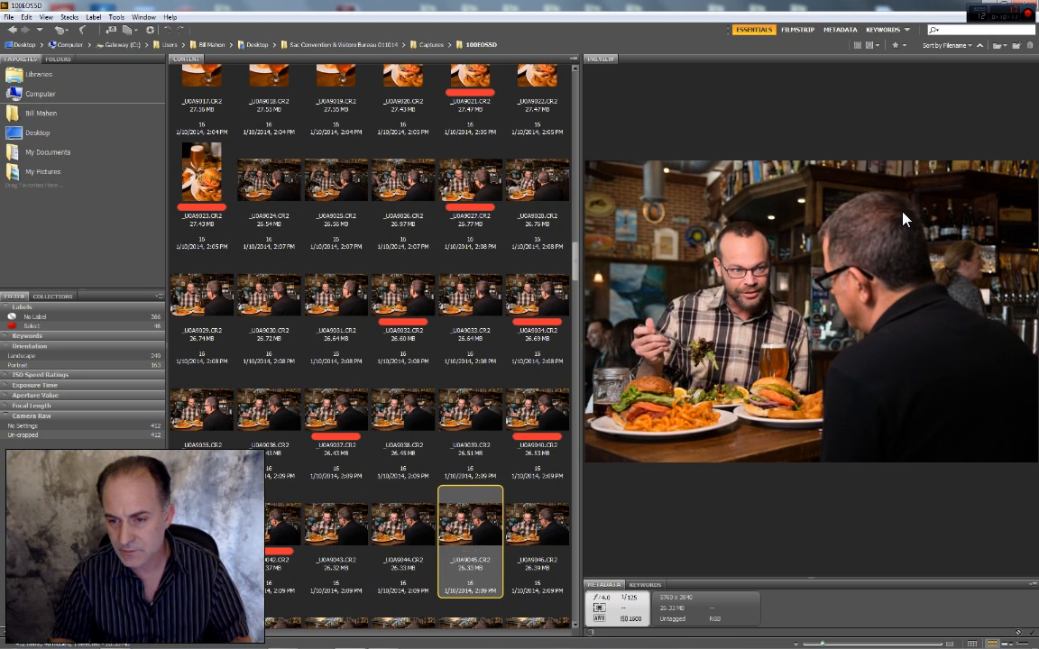
{"action": "key", "text": "Left"}
{"action": "key", "text": "Right"}
{"action": "key", "text": "Right"}
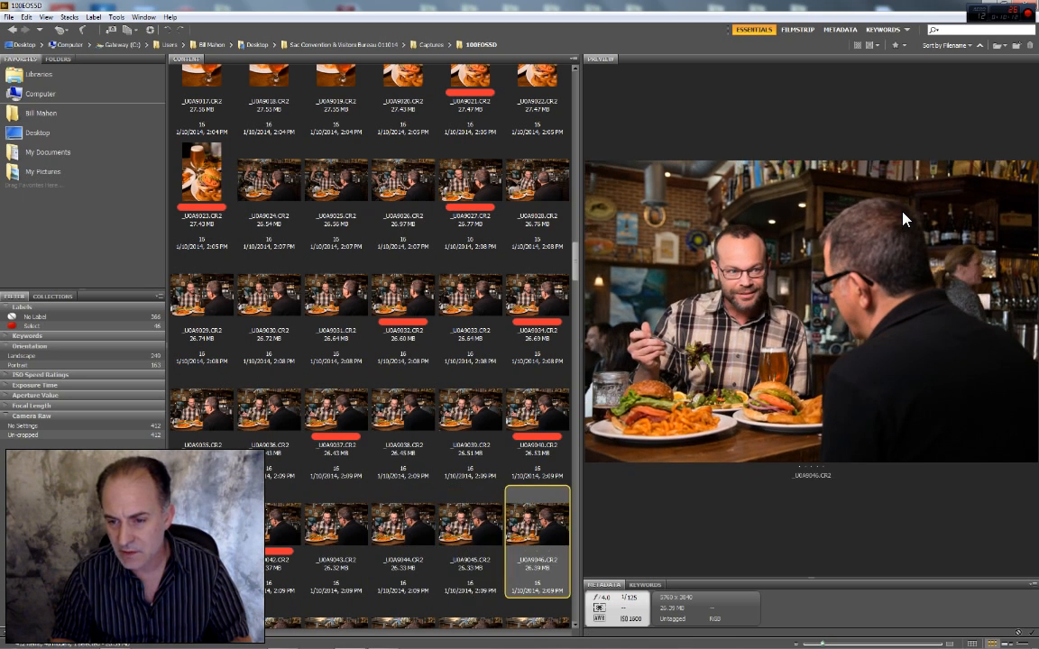
{"action": "key", "text": "Left"}
{"action": "key", "text": "Right"}
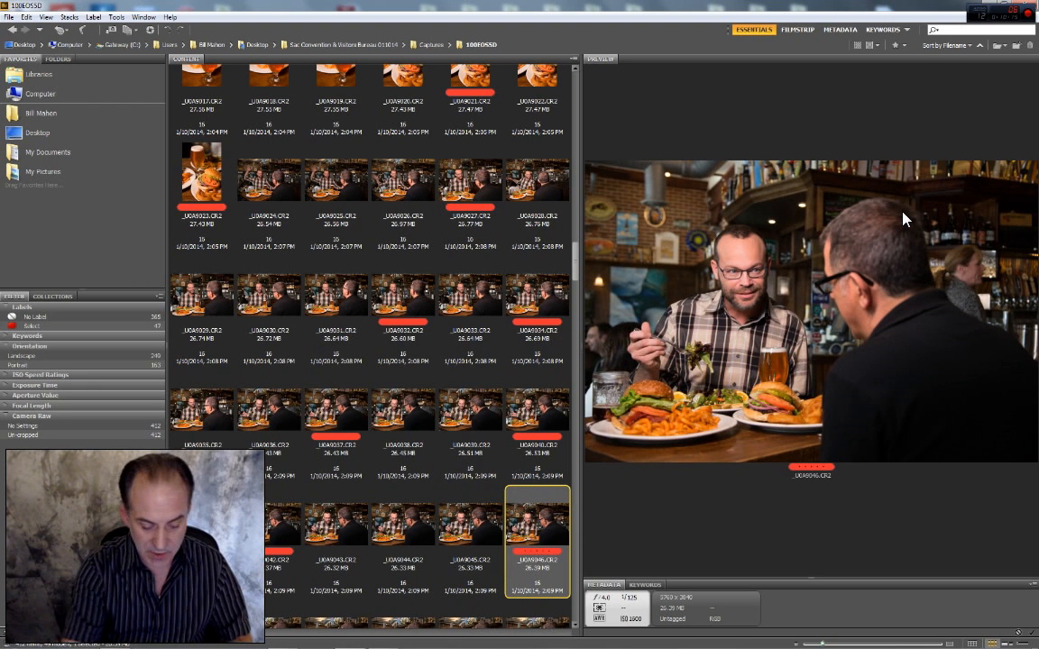
Compare _U0A9047.CR2 with _U0A9048.CR2 and mark _U0A9047.CR2 with the red Select label
{"action": "key", "text": "Right"}
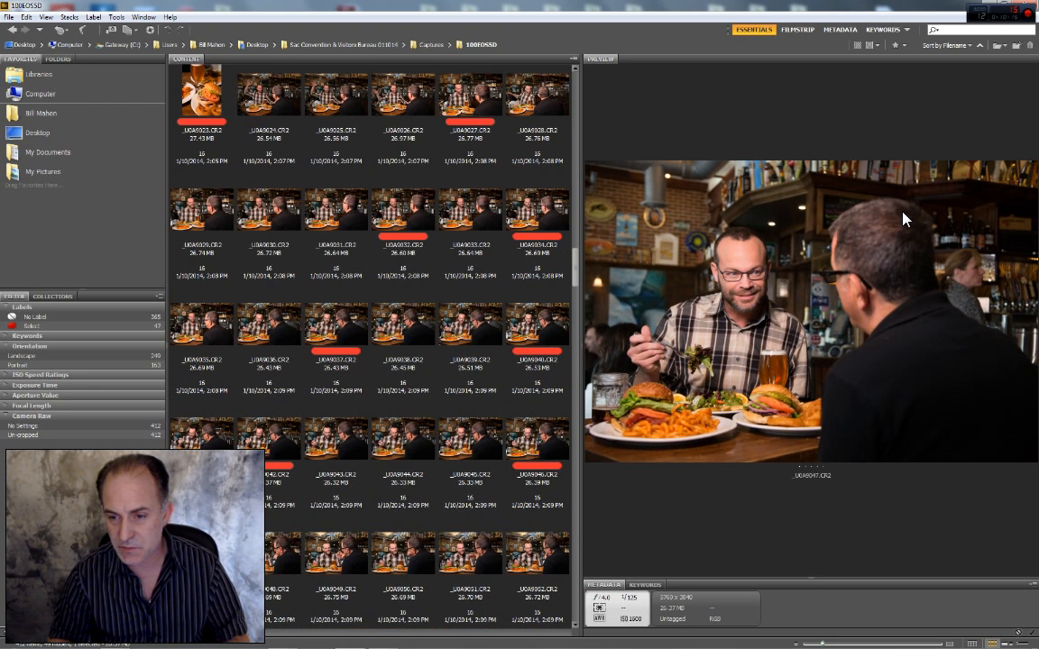
{"action": "key", "text": "Right"}
{"action": "key", "text": "Left"}
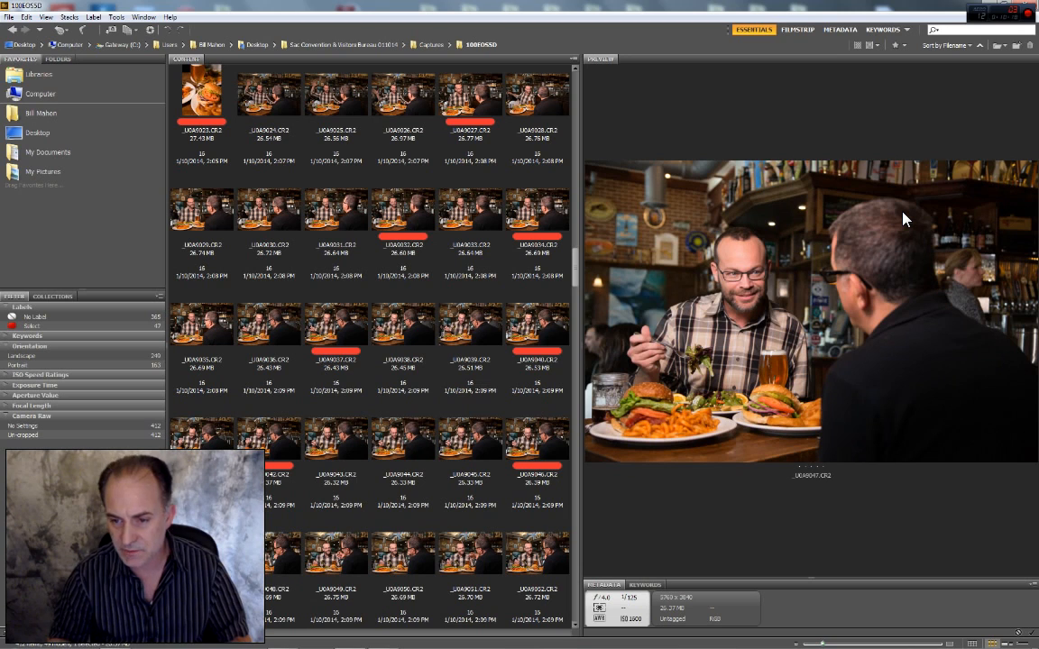
{"action": "key", "text": "ctrl+6"}
Review the closer diner shots _U0A9048.CR2 to _U0A9051.CR2 and give _U0A9051.CR2 the red Select label
{"action": "key", "text": "Right"}
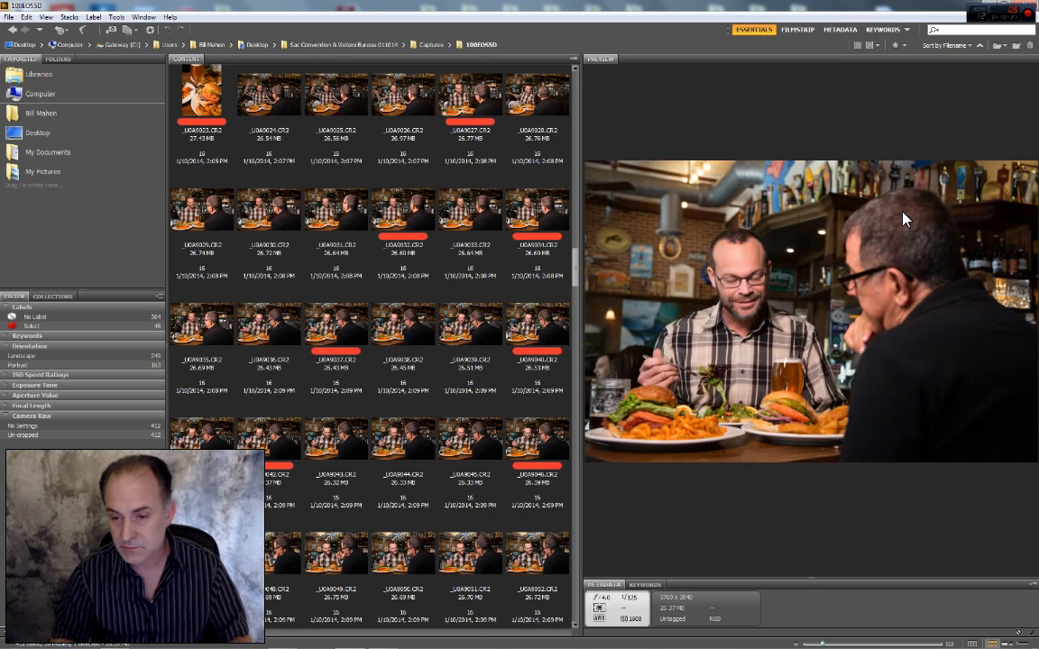
{"action": "key", "text": "Right"}
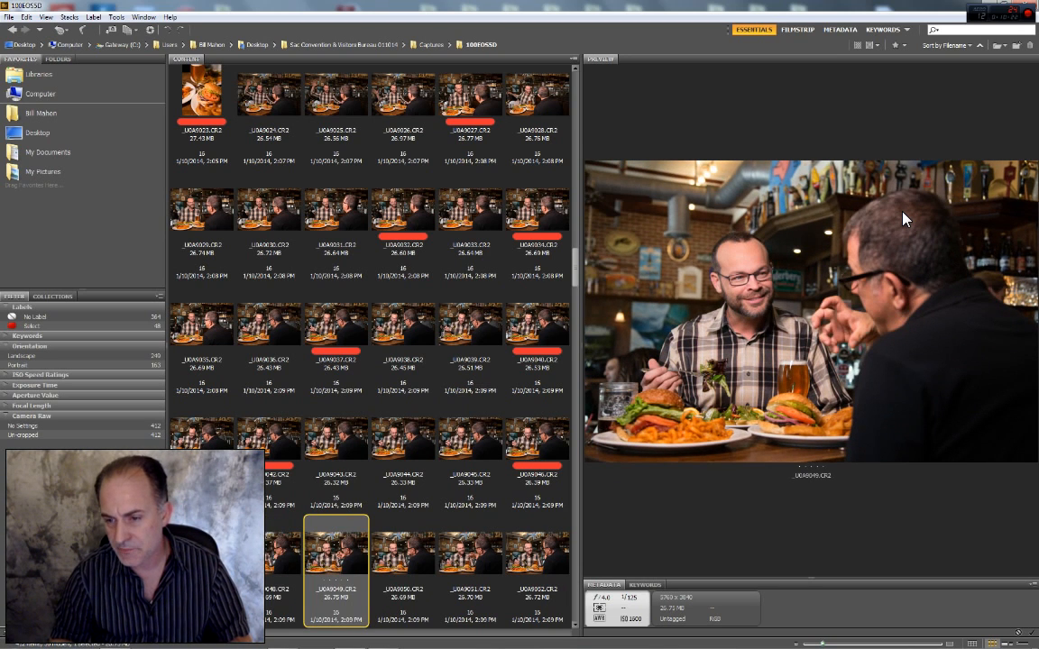
{"action": "key", "text": "Right"}
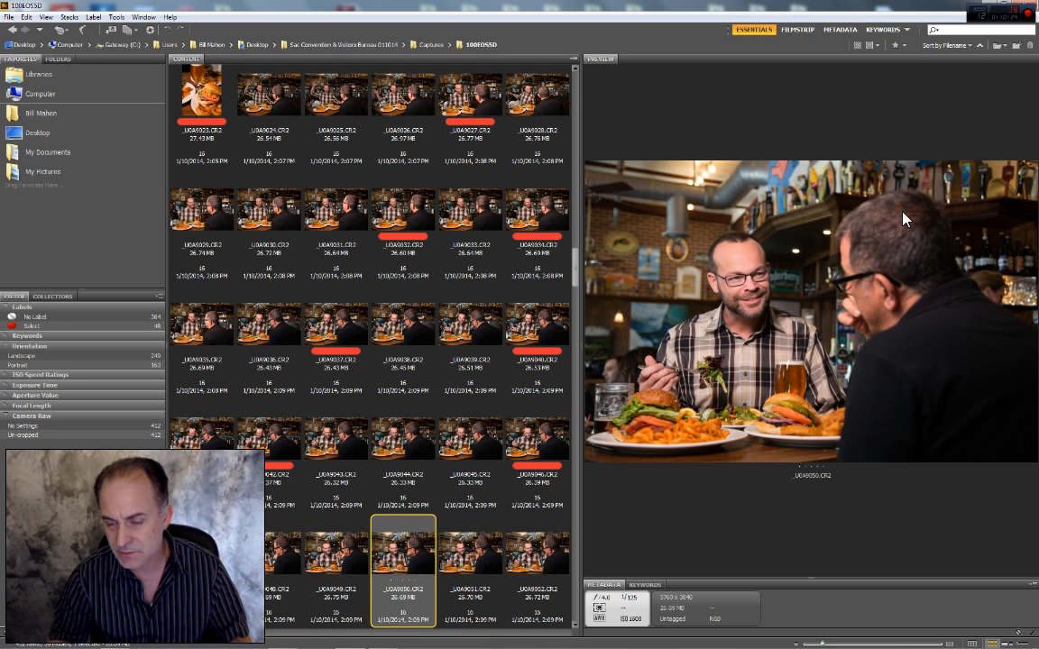
{"action": "key", "text": "Right"}
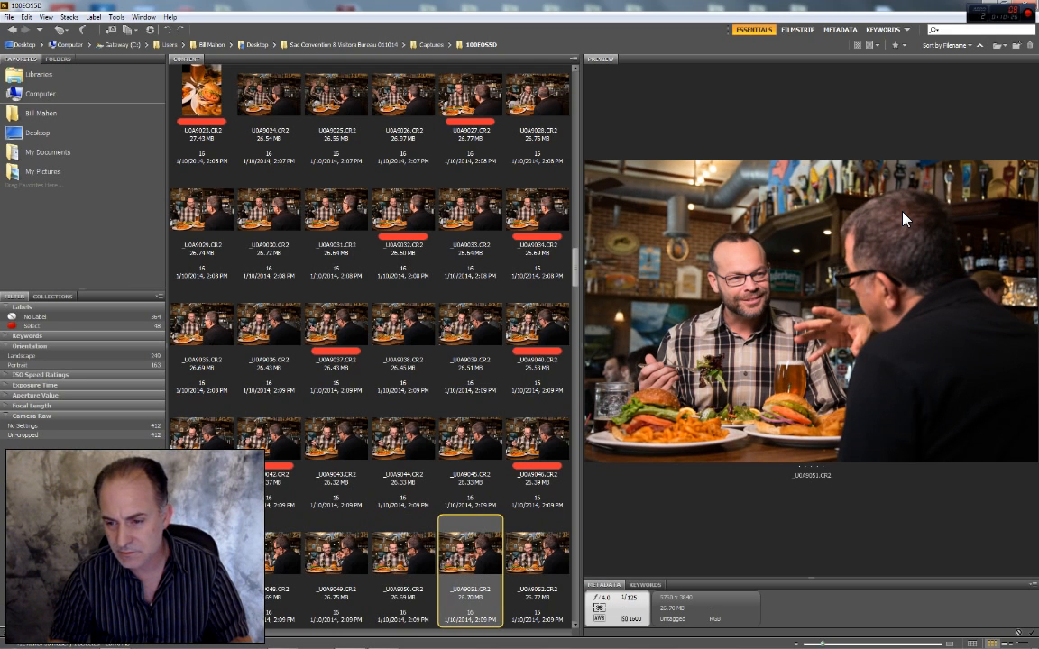
{"action": "key", "text": "ctrl+6"}
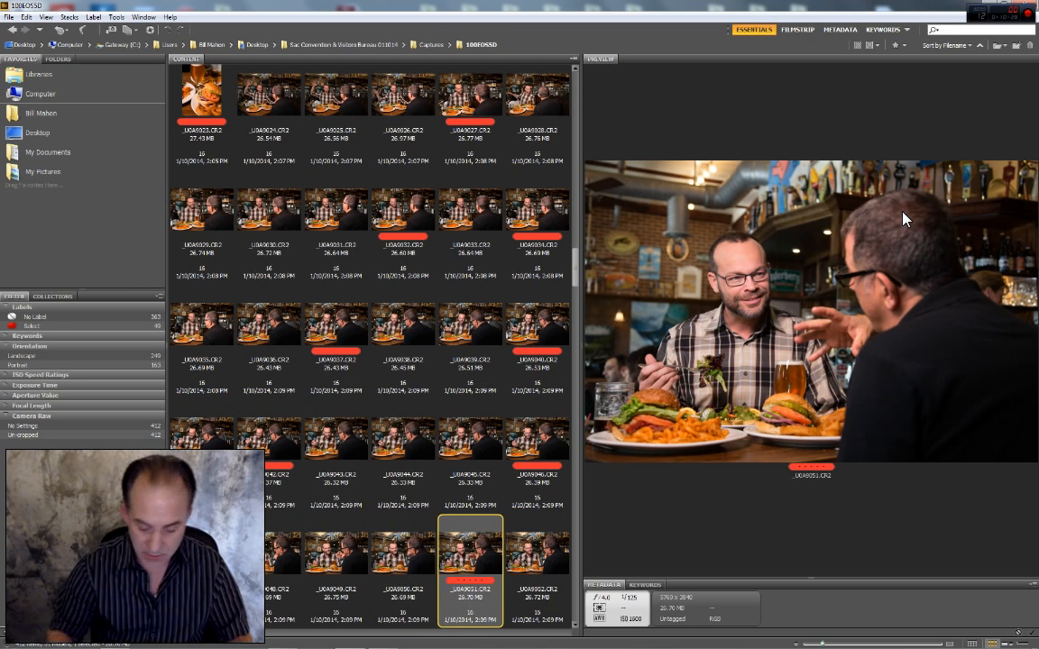
Review the diner shots _U0A9052.CR2 to _U0A9054.CR2, giving _U0A9052.CR2 and _U0A9054.CR2 the red Select label
{"action": "key", "text": "Right"}
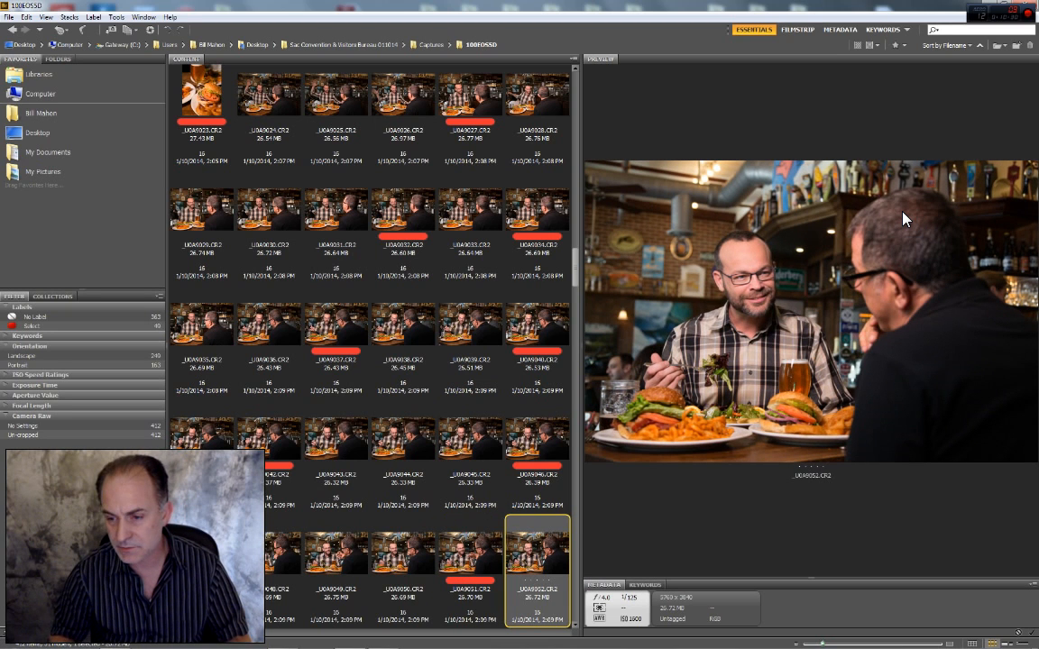
{"action": "key", "text": "ctrl+6"}
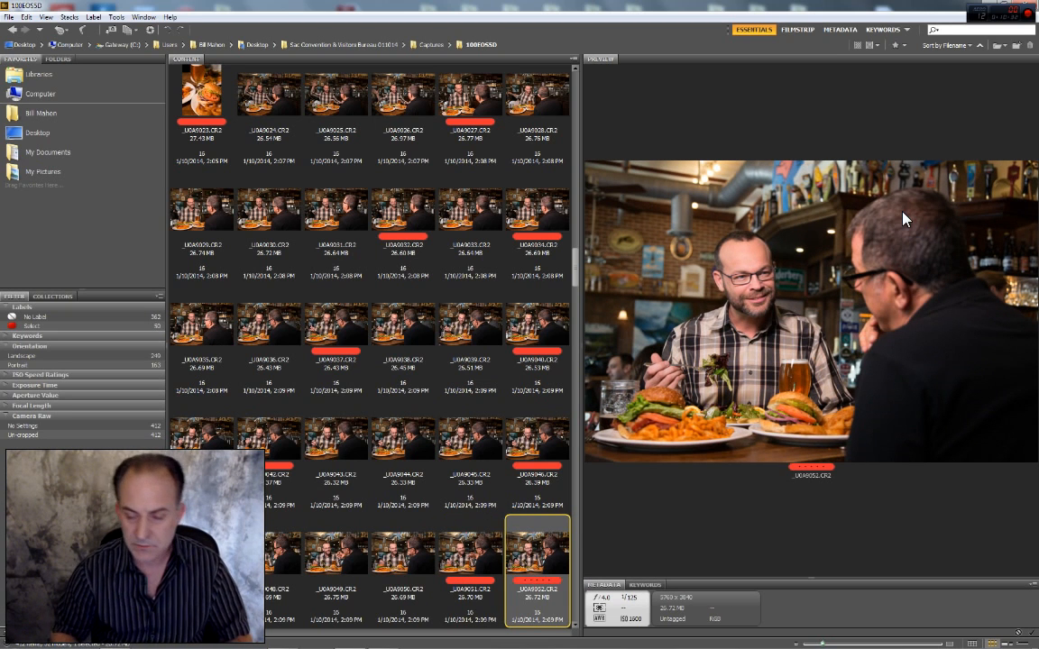
{"action": "key", "text": "Right"}
{"action": "key", "text": "Right"}
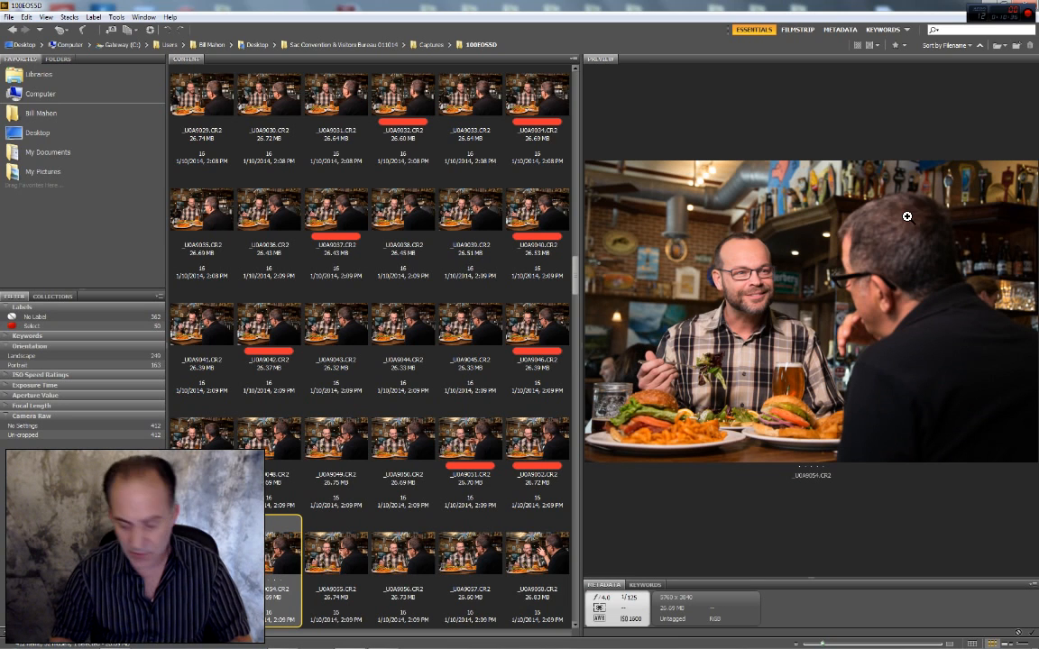
{"action": "key", "text": "ctrl+6"}
Compare _U0A9055.CR2 with _U0A9056.CR2 back and forth, and mark _U0A9055.CR2 with the red Select label
{"action": "key", "text": "Right"}
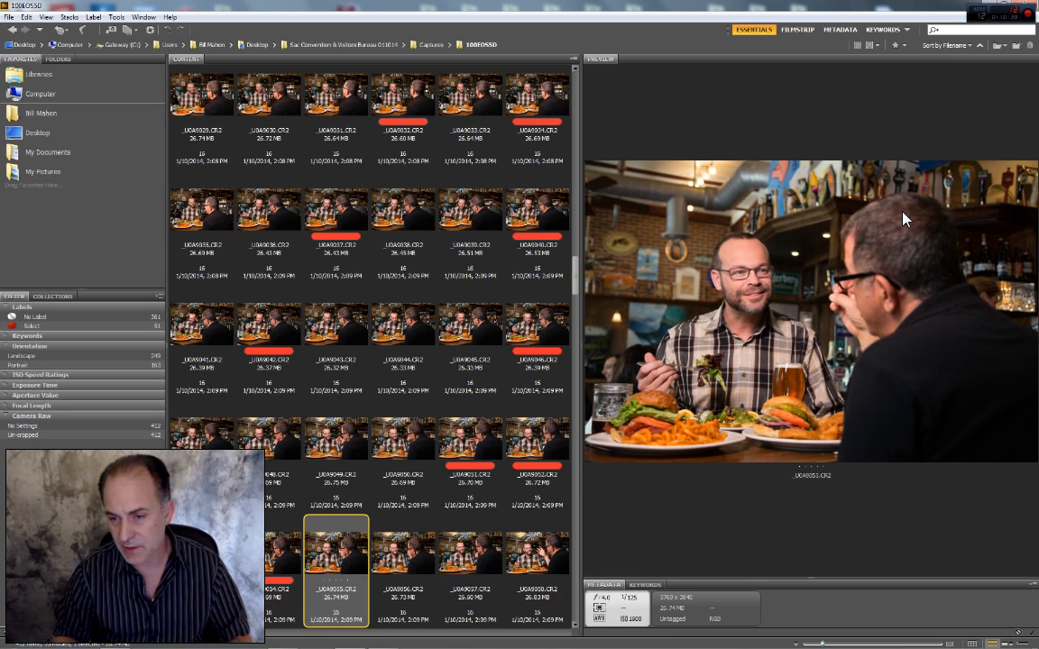
{"action": "key", "text": "Right"}
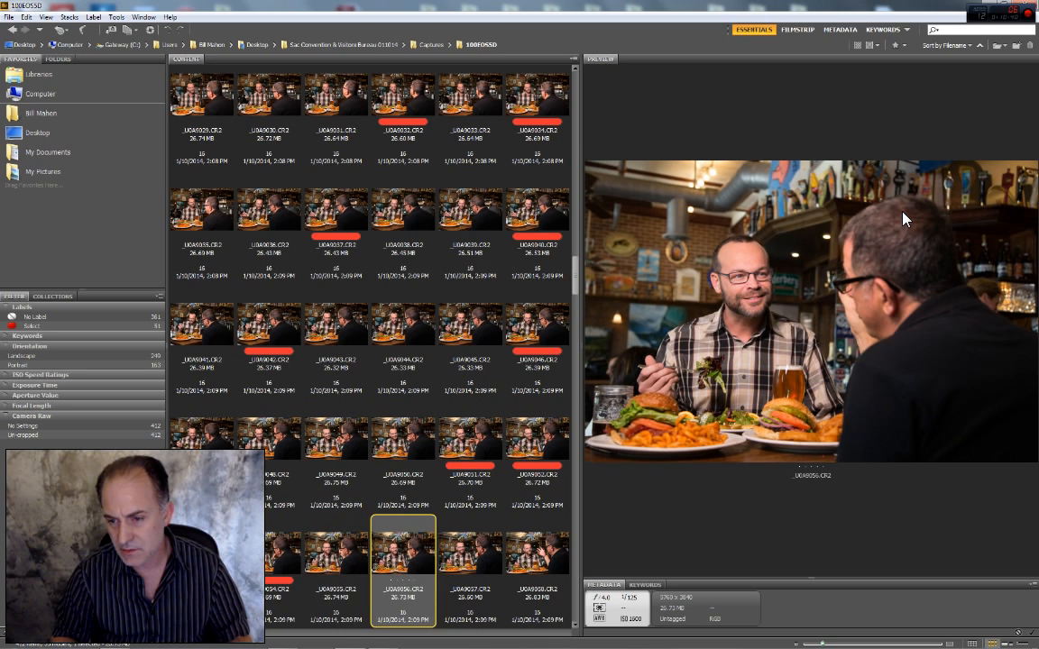
{"action": "key", "text": "Left"}
{"action": "key", "text": "Right"}
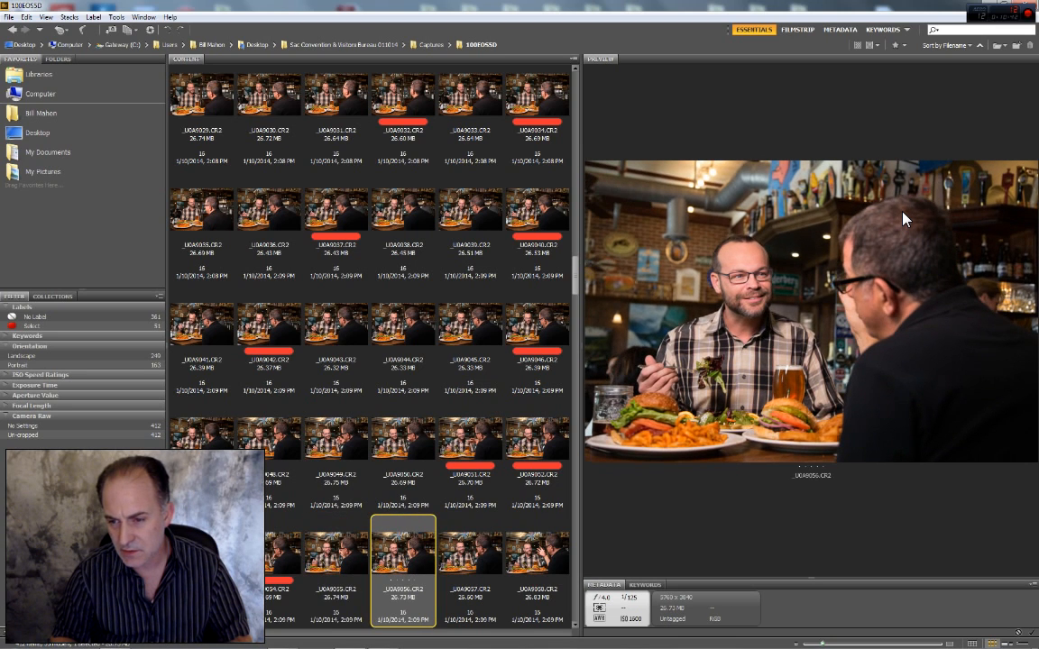
{"action": "key", "text": "Left"}
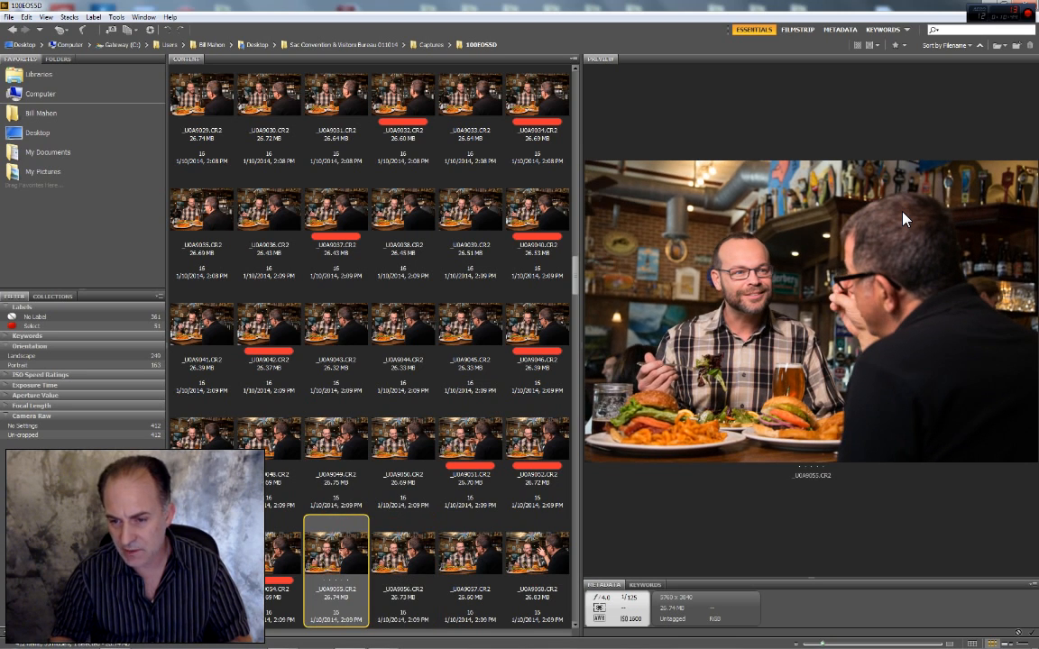
{"action": "key", "text": "ctrl+6"}
Review _U0A9056.CR2 to _U0A9058.CR2 and give _U0A9057.CR2 the red Select label
{"action": "key", "text": "Right"}
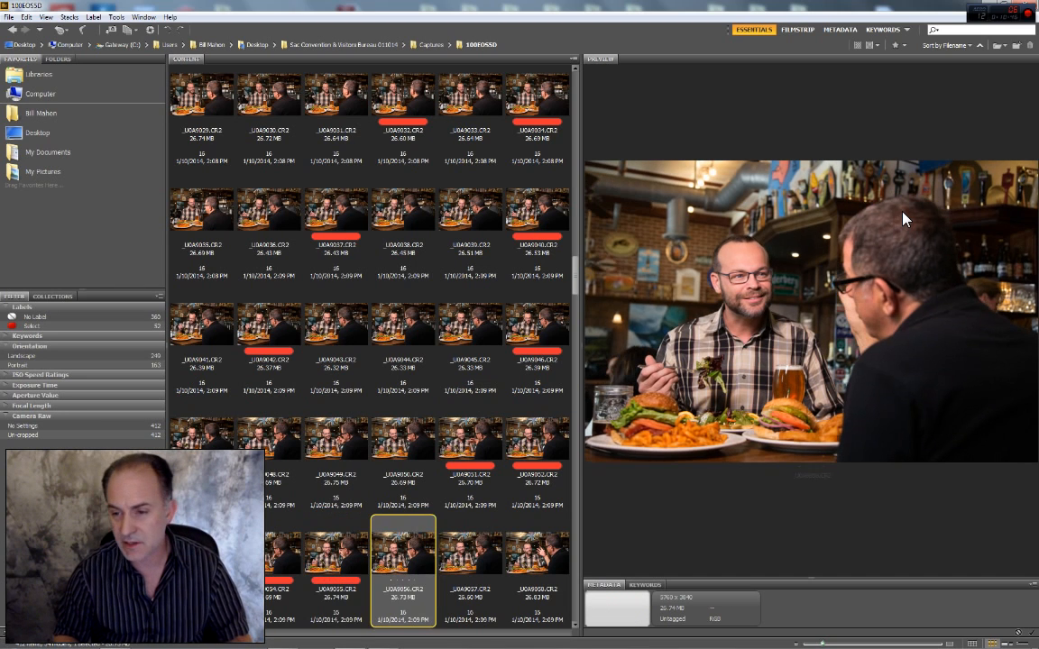
{"action": "key", "text": "Right"}
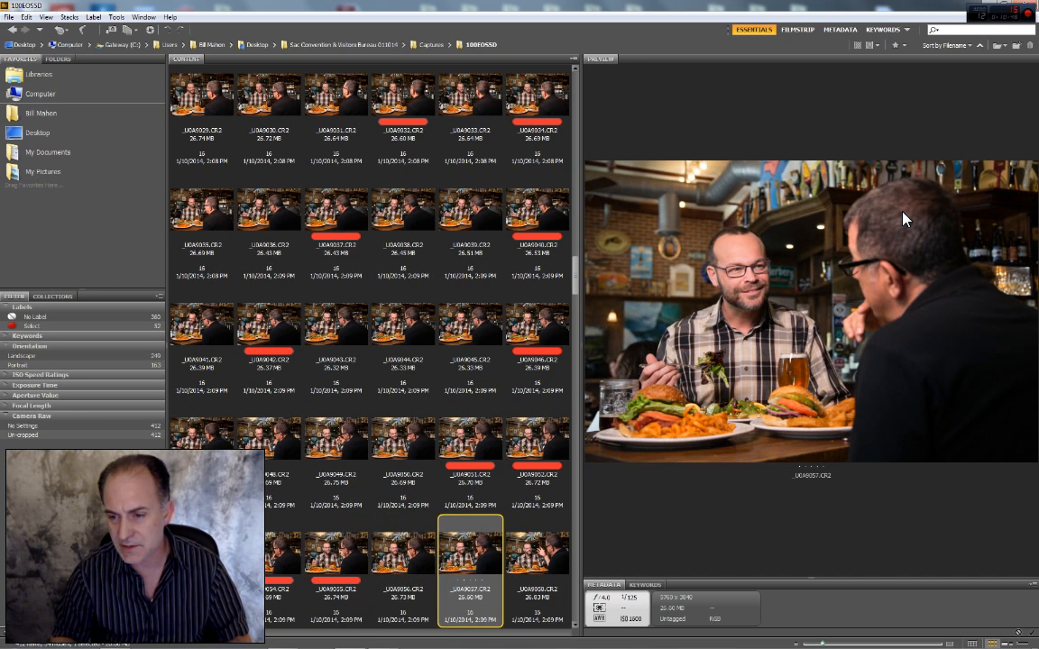
{"action": "key", "text": "Right"}
{"action": "key", "text": "Left"}
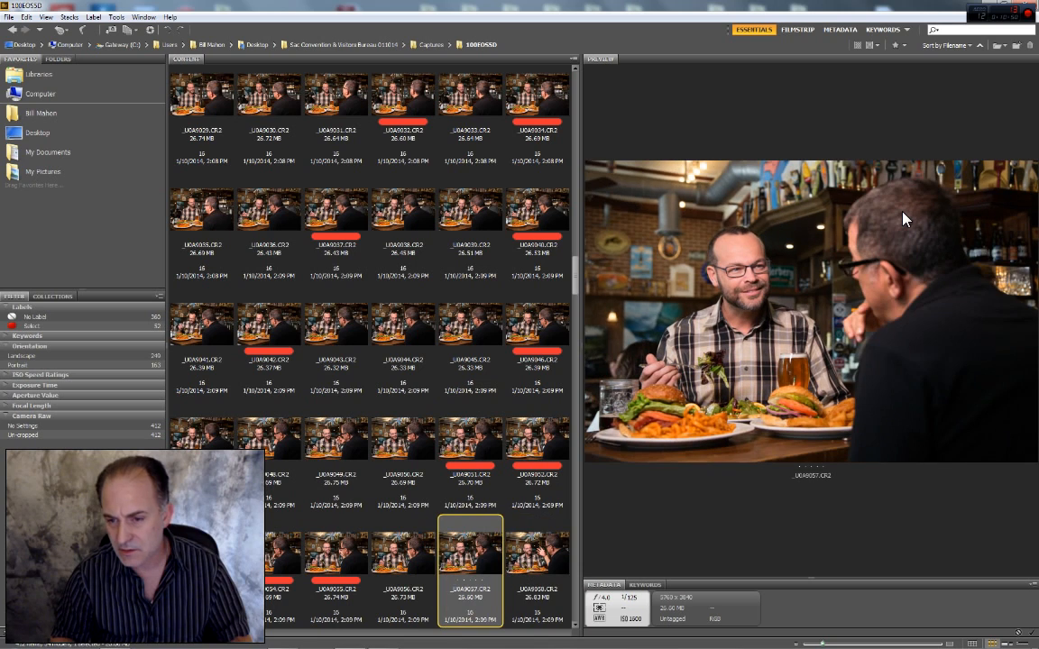
{"action": "key", "text": "ctrl+6"}
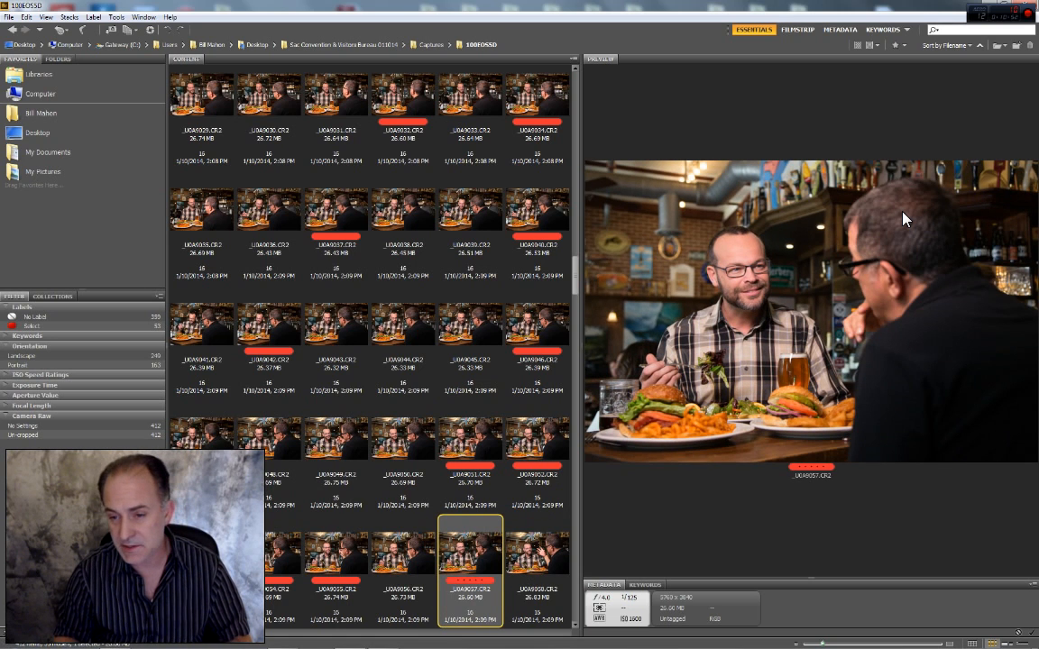
Review the shots _U0A9058.CR2 to _U0A9061.CR2 and mark _U0A9061.CR2 with the red Select label
{"action": "key", "text": "Right"}
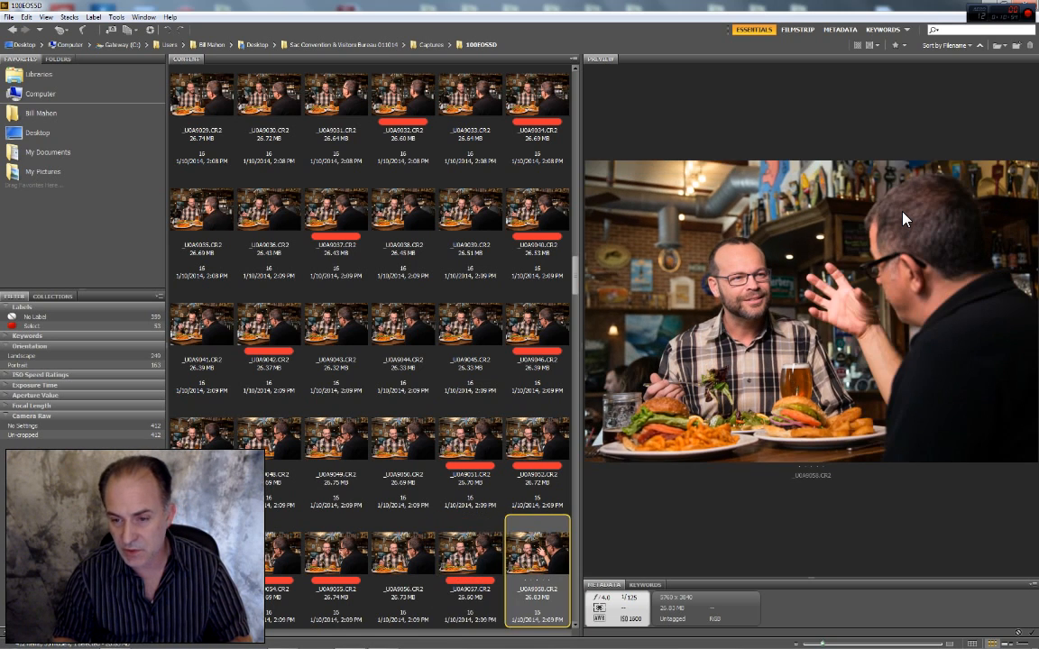
{"action": "key", "text": "Right"}
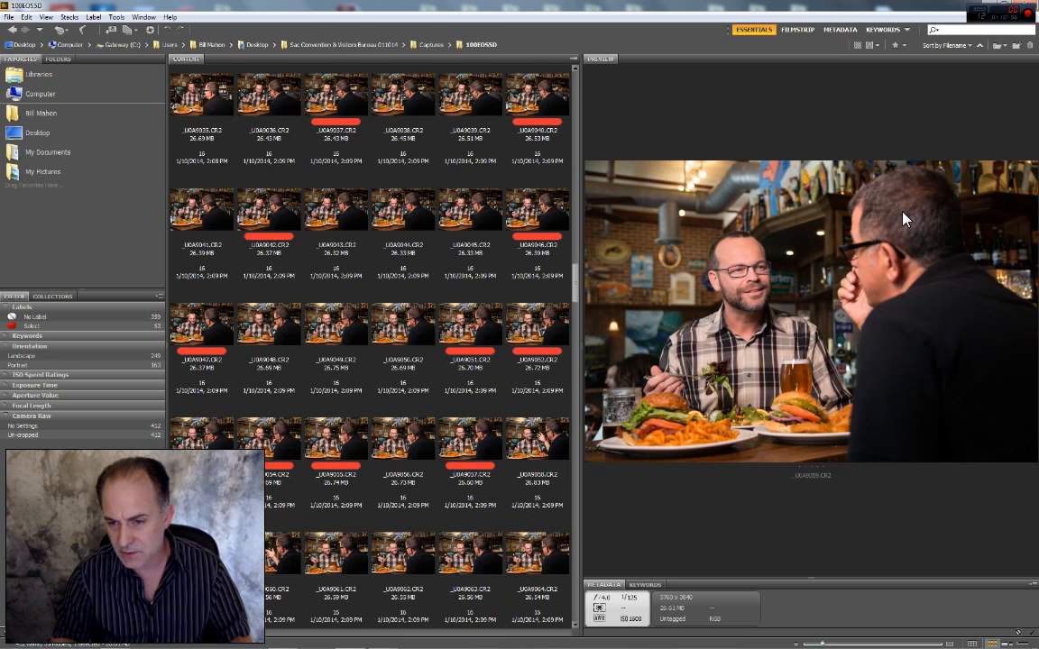
{"action": "key", "text": "Right"}
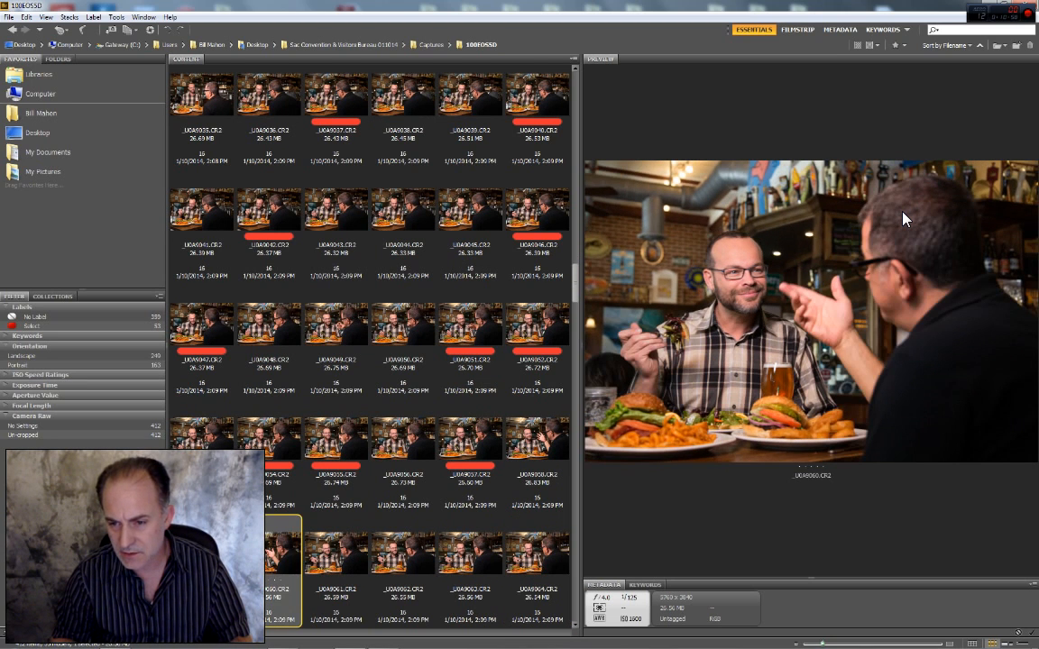
{"action": "key", "text": "Right"}
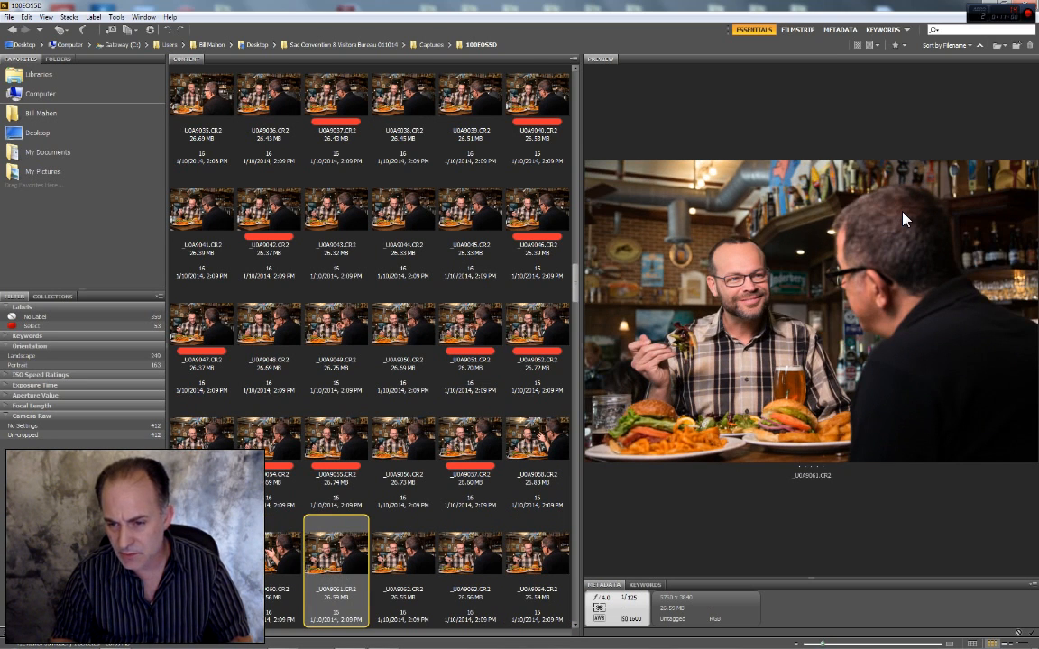
{"action": "key", "text": "ctrl+6"}
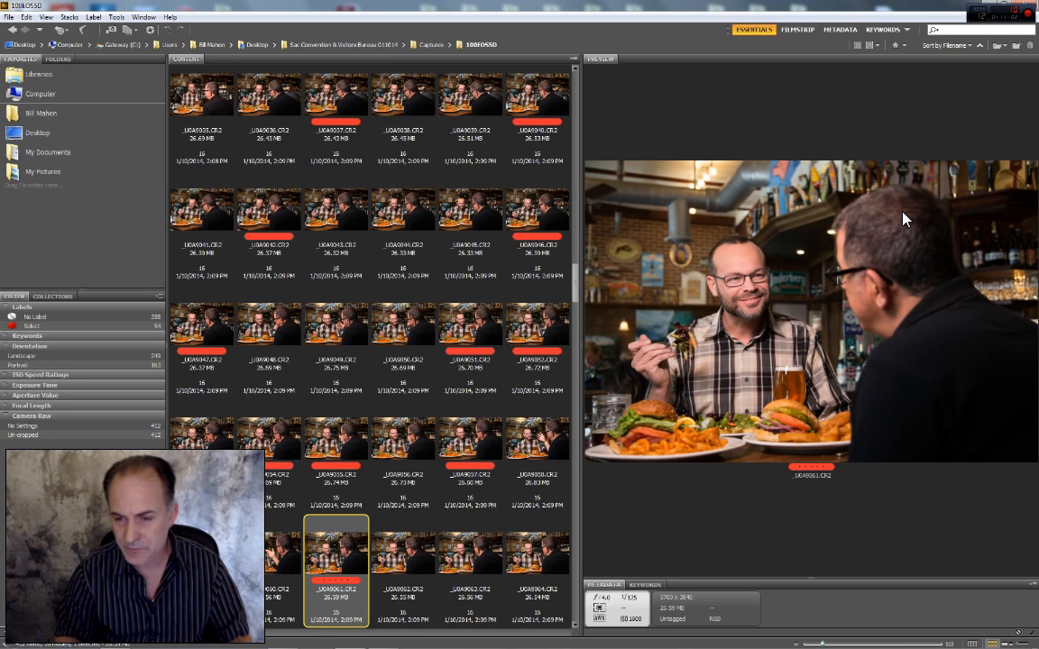
Compare _U0A9062.CR2 with its neighbours _U0A9061.CR2 and _U0A9063.CR2, and give _U0A9062.CR2 the red Select label
{"action": "key", "text": "Right"}
{"action": "key", "text": "Left"}
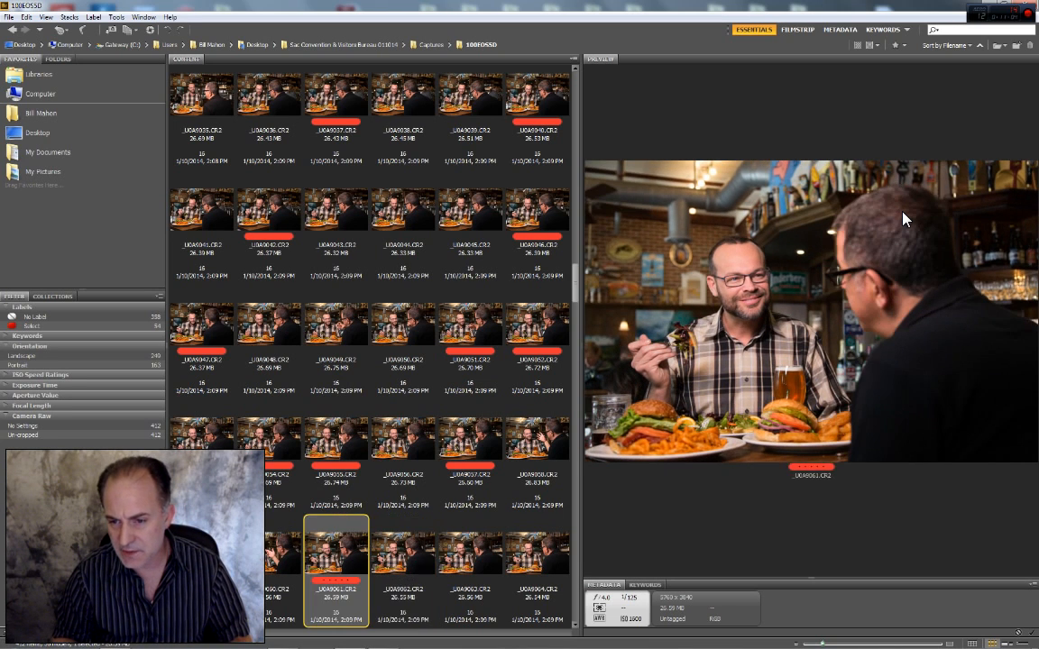
{"action": "key", "text": "Right"}
{"action": "key", "text": "Right"}
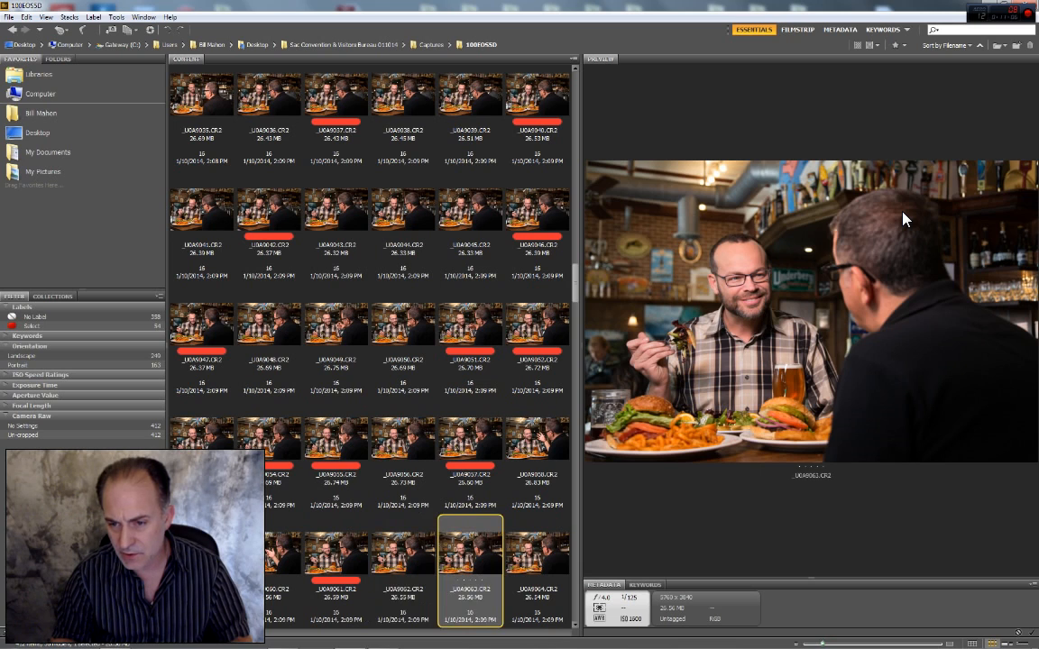
{"action": "key", "text": "Left"}
{"action": "key", "text": "Right"}
{"action": "key", "text": "Left"}
{"action": "key", "text": "ctrl+6"}
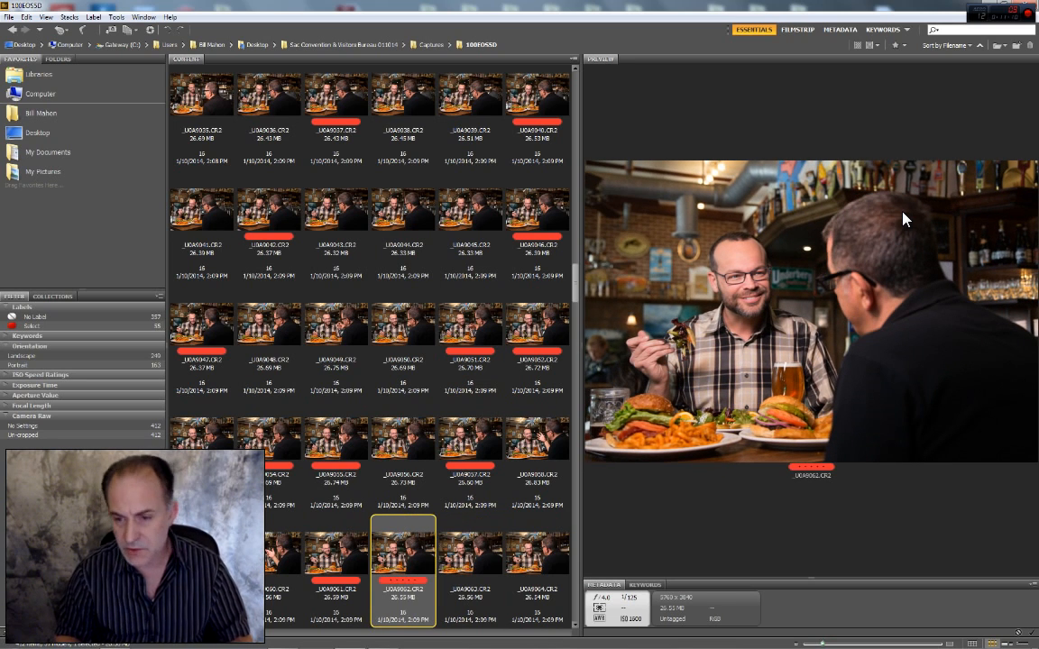
Review _U0A9063.CR2 to _U0A9065.CR2, comparing the last two, and mark _U0A9065.CR2 with the red Select label
{"action": "key", "text": "Right"}
{"action": "key", "text": "Right"}
{"action": "key", "text": "Right"}
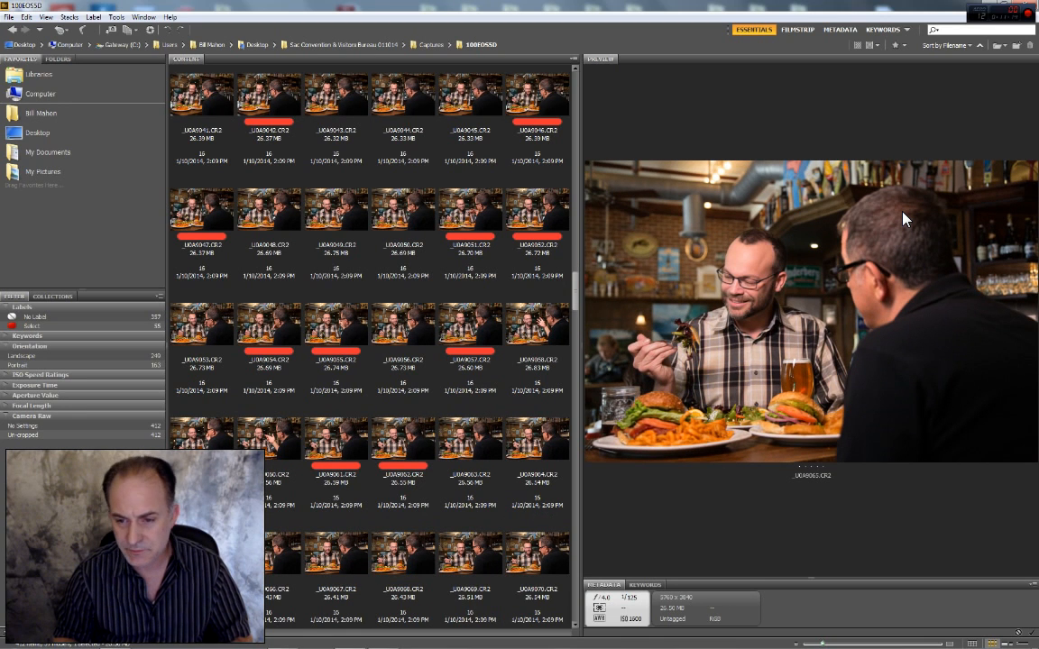
{"action": "key", "text": "Left"}
{"action": "key", "text": "Right"}
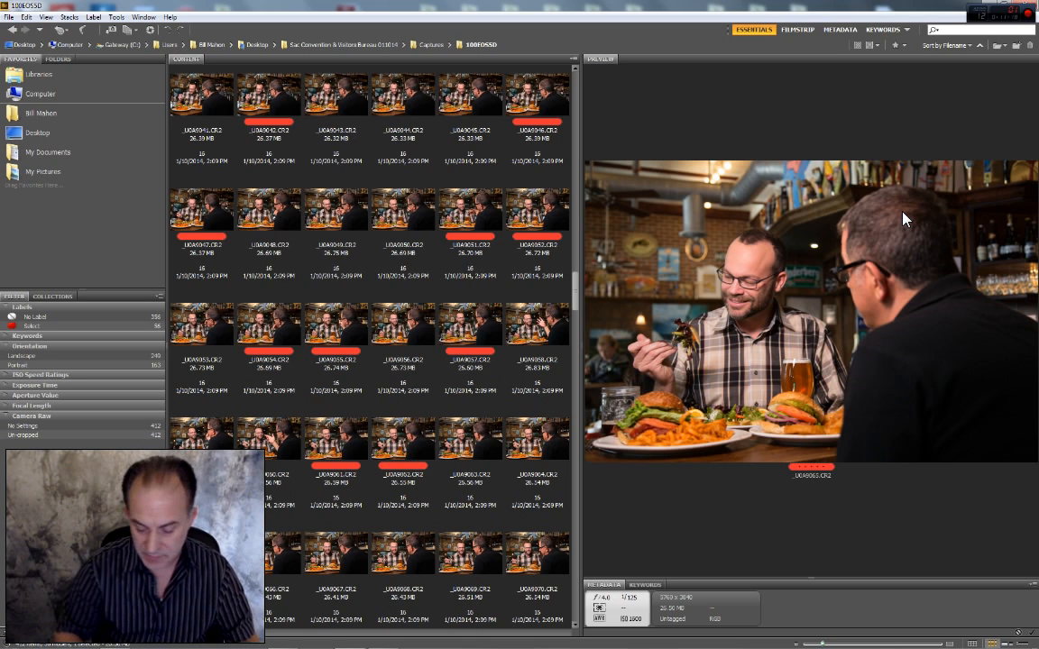
Review _U0A9066.CR2 to _U0A9068.CR2 and give _U0A9068.CR2 the red Select label
{"action": "key", "text": "Right"}
{"action": "key", "text": "Right"}
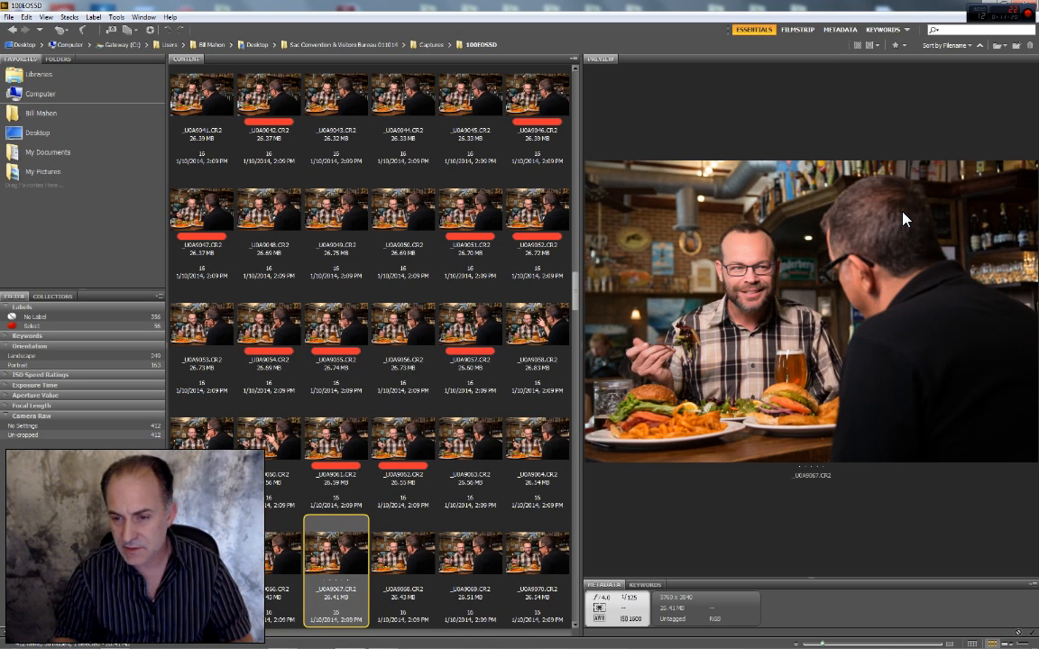
{"action": "key", "text": "Right"}
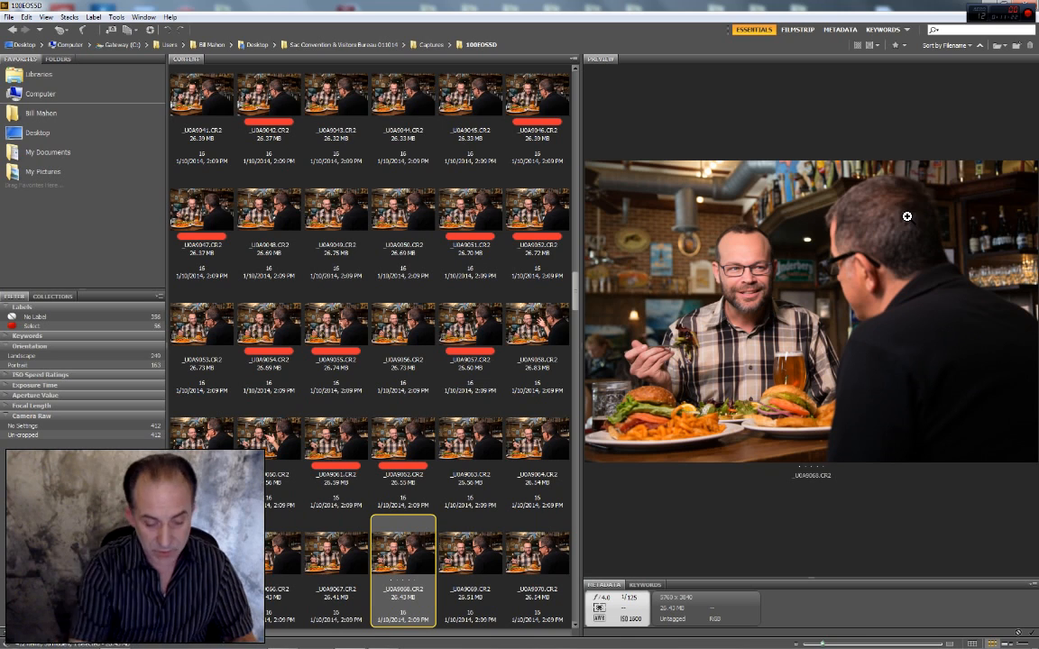
{"action": "key", "text": "ctrl+6"}
Compare _U0A9068.CR2 with _U0A9069.CR2, and mark the following shot _U0A9070.CR2 with the red Select label
{"action": "key", "text": "Right"}
{"action": "key", "text": "Left"}
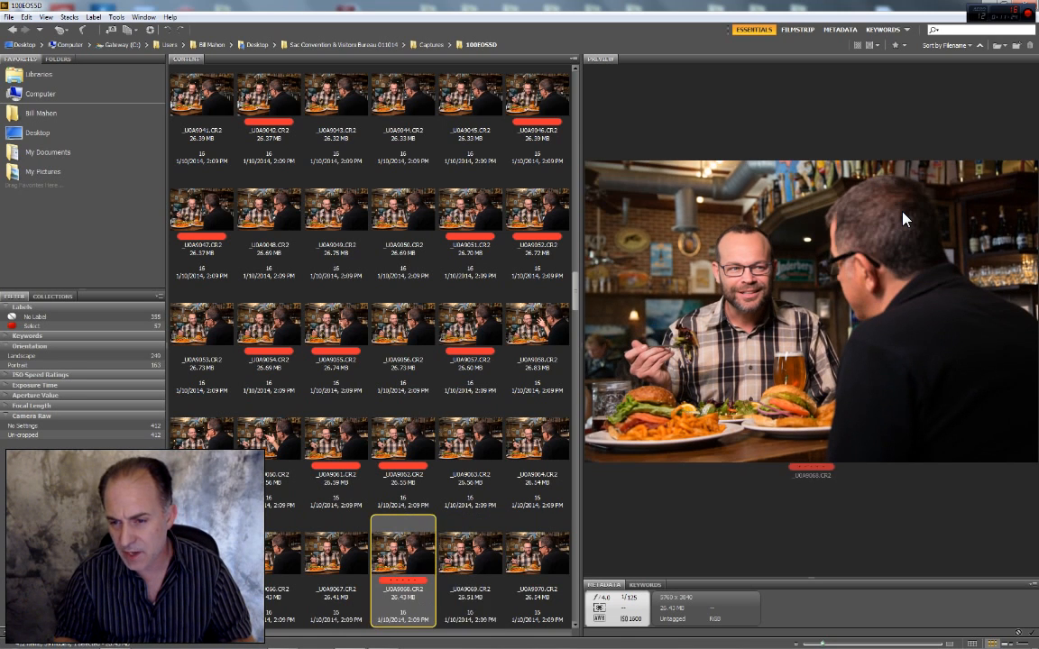
{"action": "key", "text": "Right"}
{"action": "key", "text": "Right"}
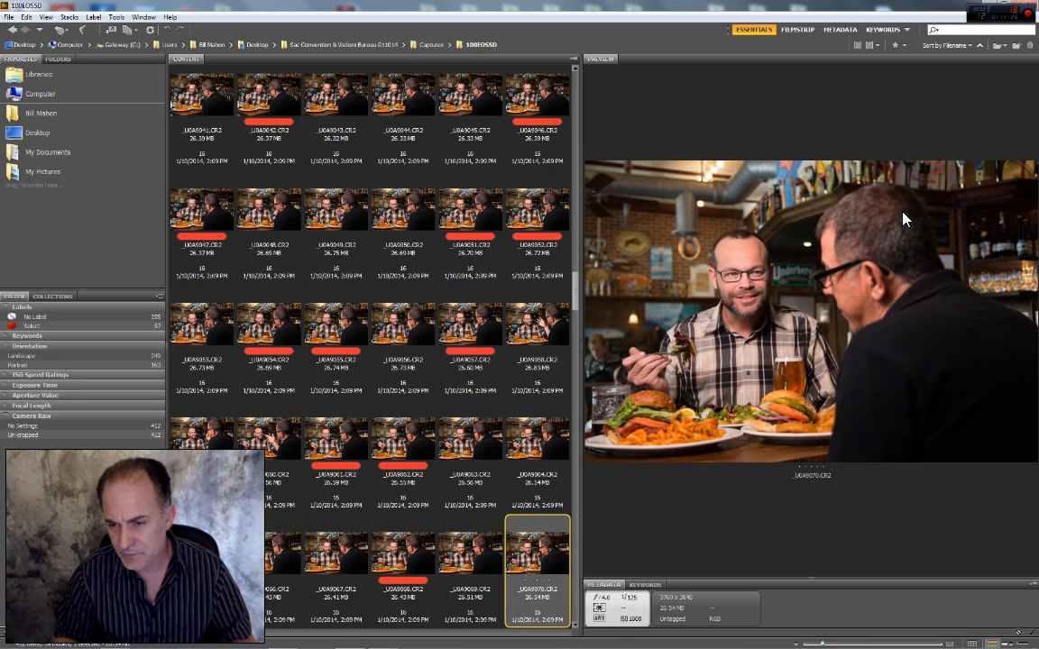
{"action": "key", "text": "ctrl+6"}
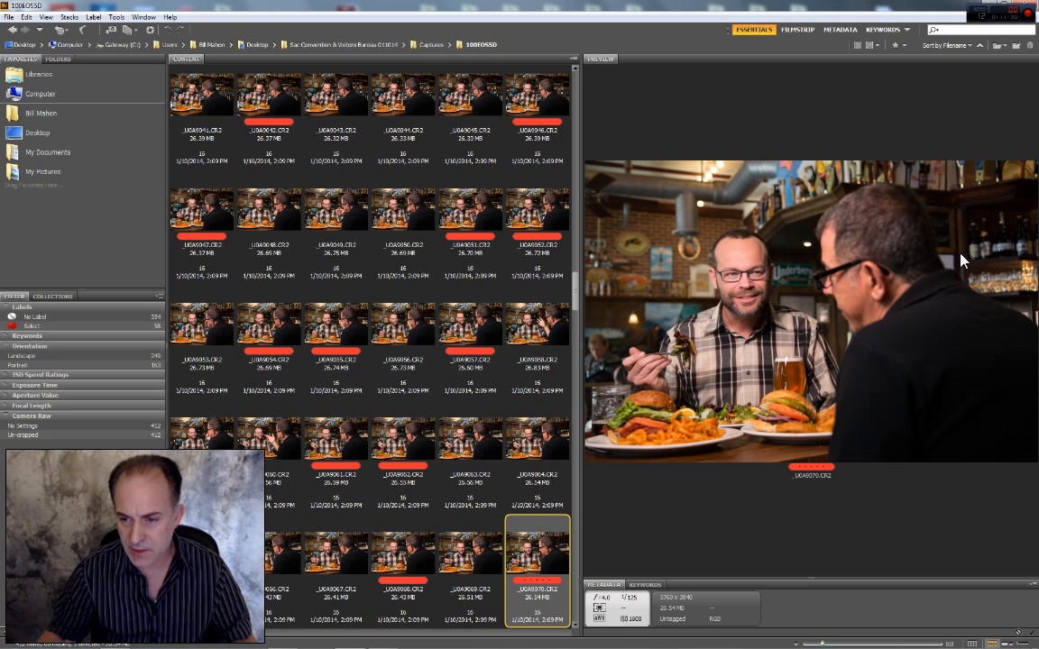
Check _U0A9071.CR2 against _U0A9072.CR2 and give _U0A9071.CR2 the red Select label
{"action": "key", "text": "Right"}
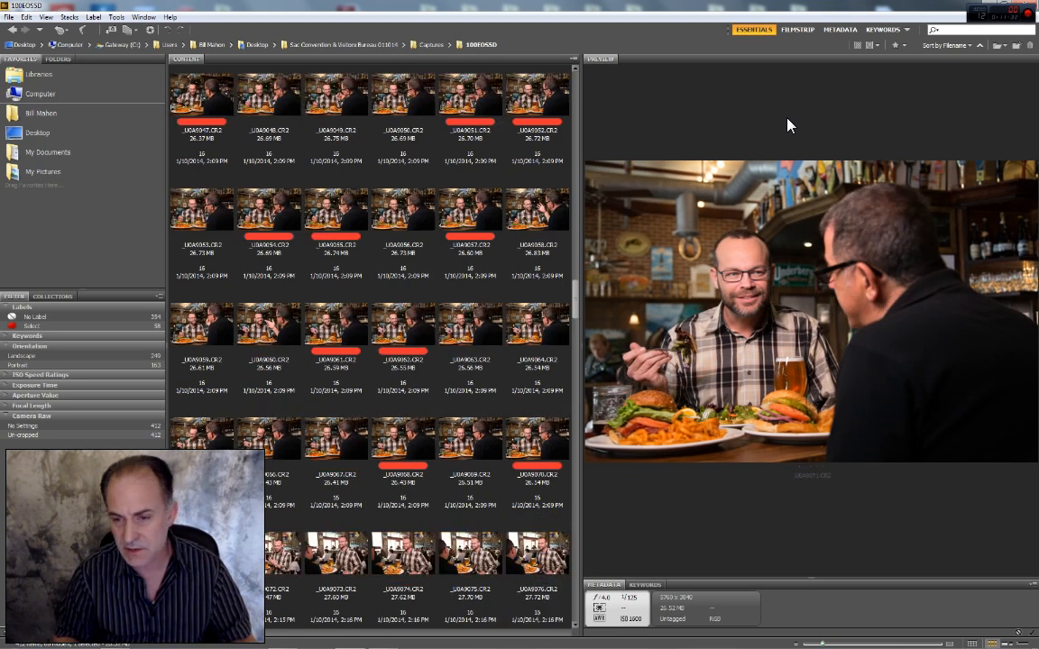
{"action": "key", "text": "Right"}
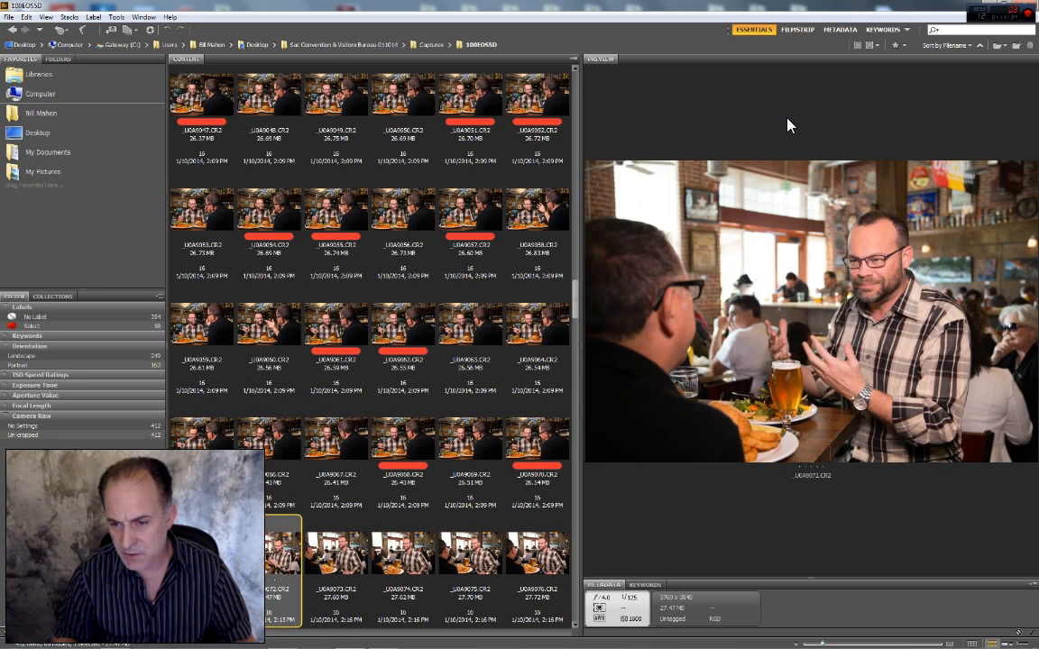
{"action": "key", "text": "Left"}
{"action": "key", "text": "ctrl+6"}
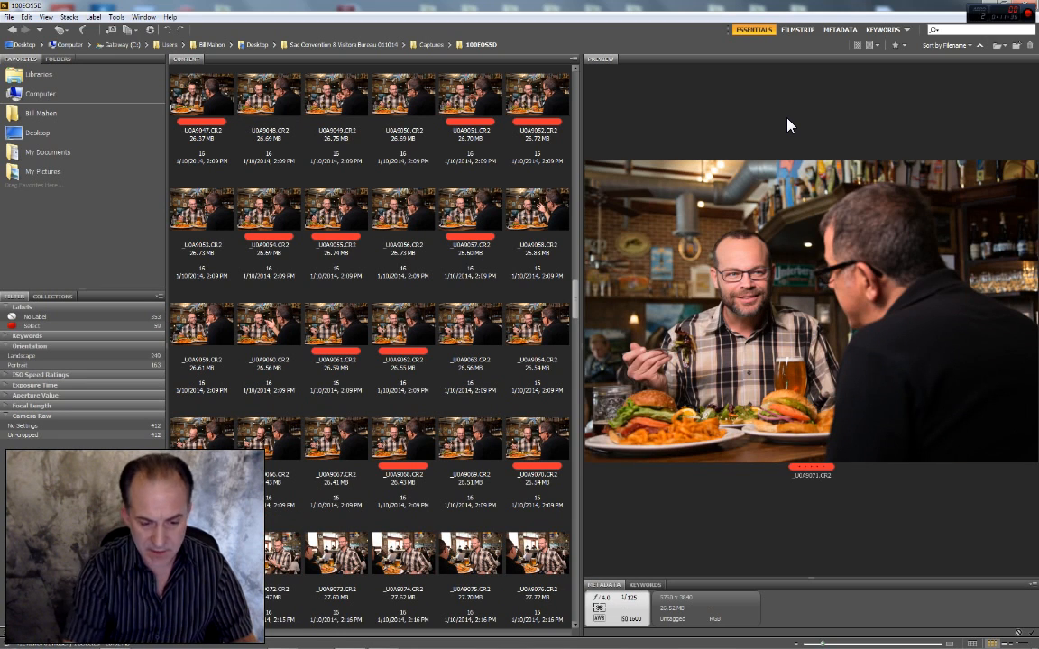
Review _U0A9072.CR2 to _U0A9080.CR2 and mark _U0A9080.CR2 with the red Select label
{"action": "key", "text": "Right"}
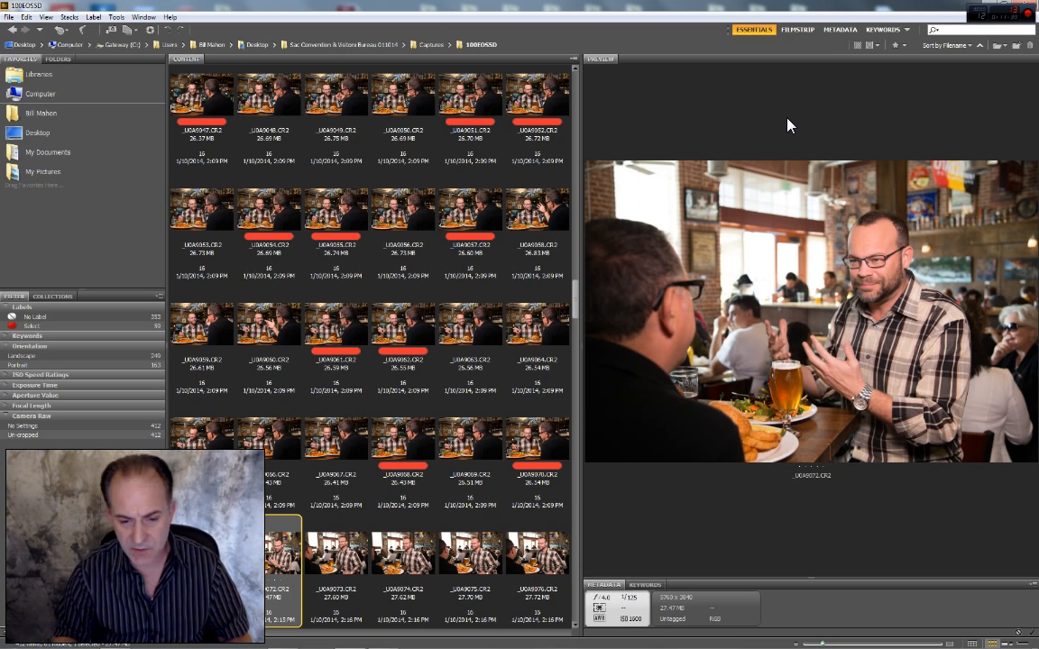
{"action": "key", "text": "Right"}
{"action": "key", "text": "Right"}
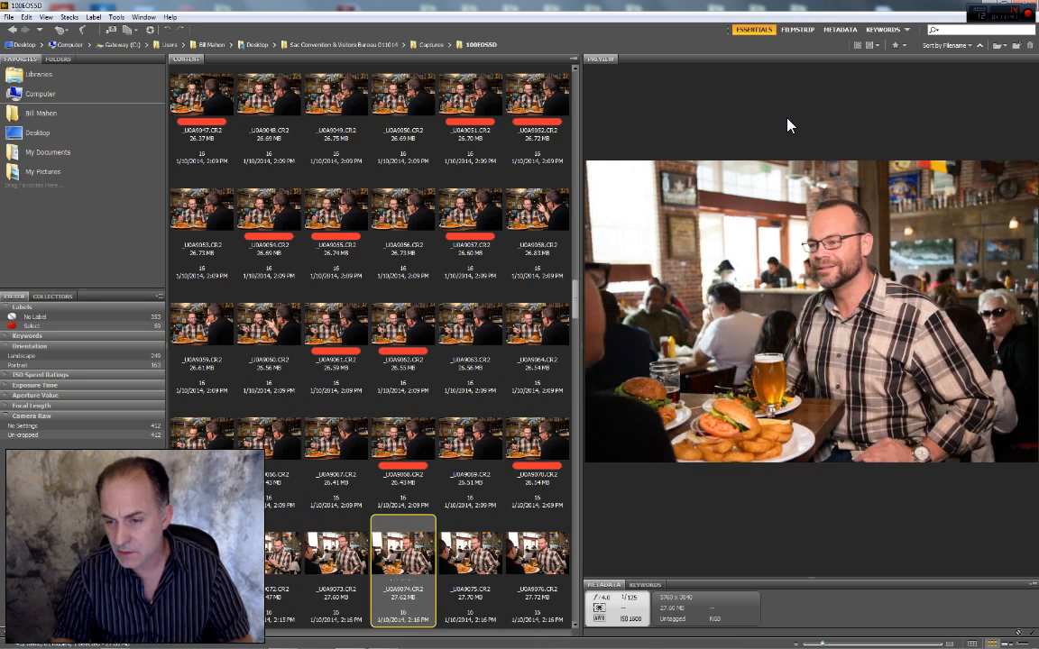
{"action": "key", "text": "Right"}
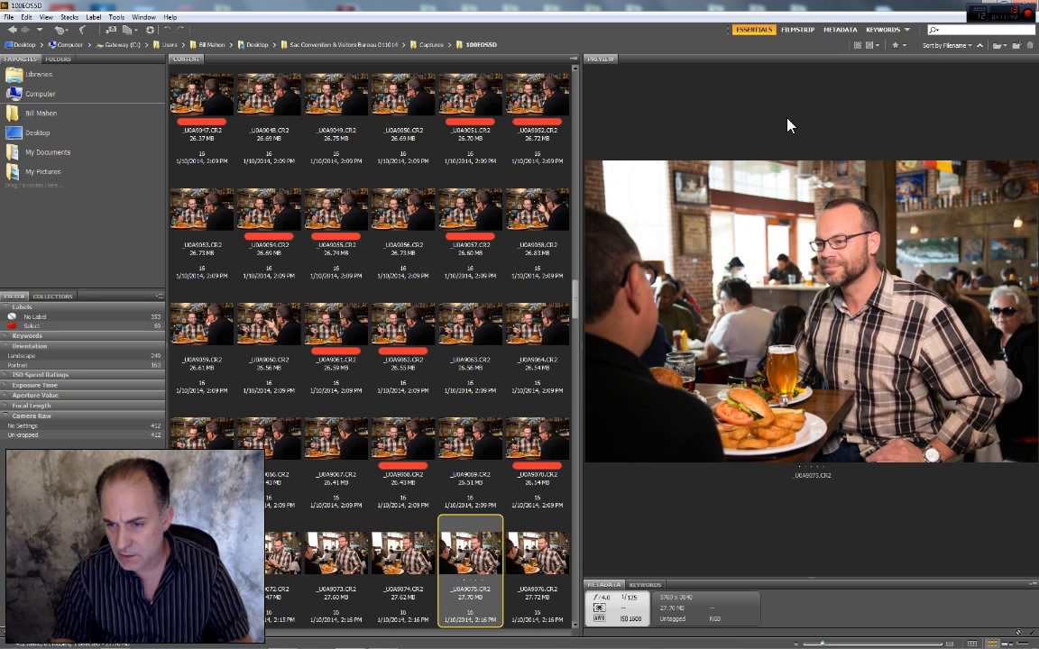
{"action": "key", "text": "Right"}
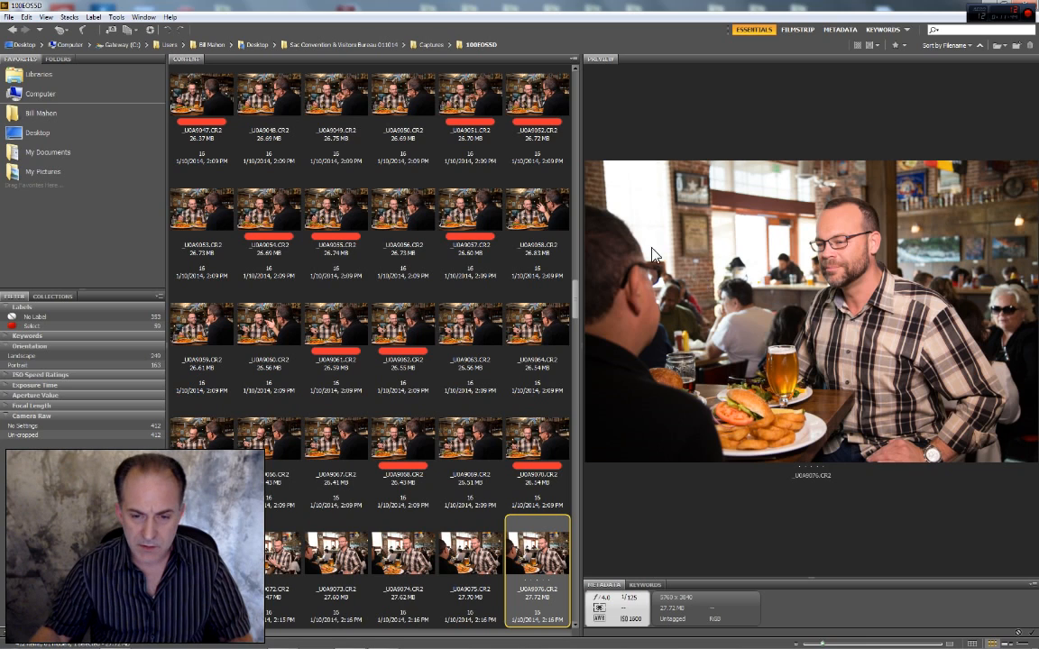
{"action": "scroll", "coordinate": [575, 313], "scroll_direction": "down", "scroll_amount": 2}
{"action": "left_click_drag", "start_coordinate": [576, 313], "coordinate": [575, 325]}
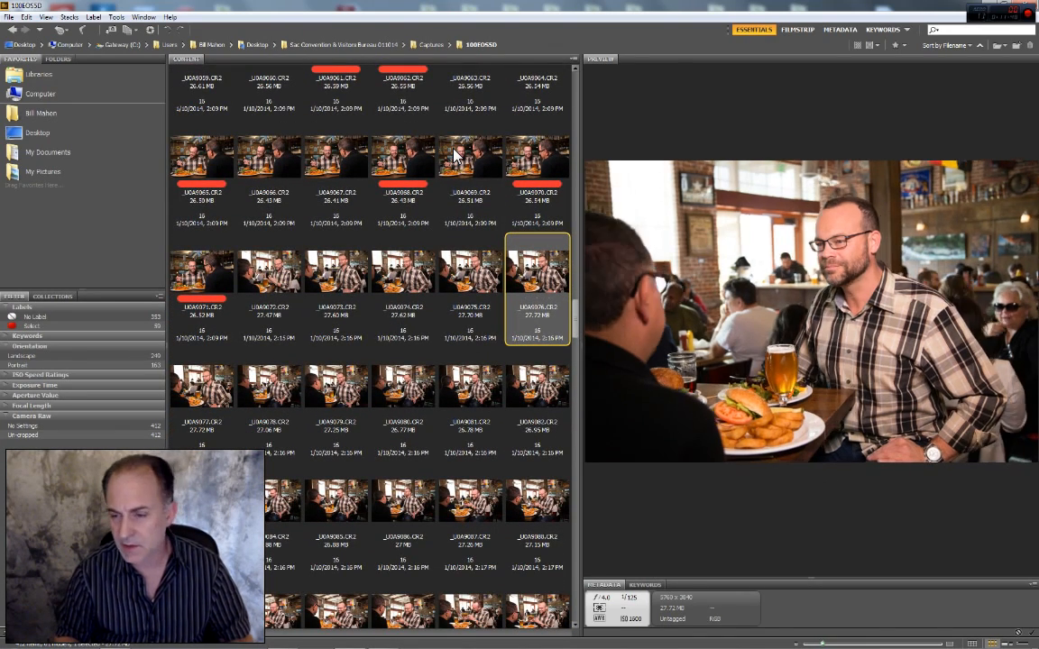
{"action": "key", "text": "Right"}
{"action": "key", "text": "Right"}
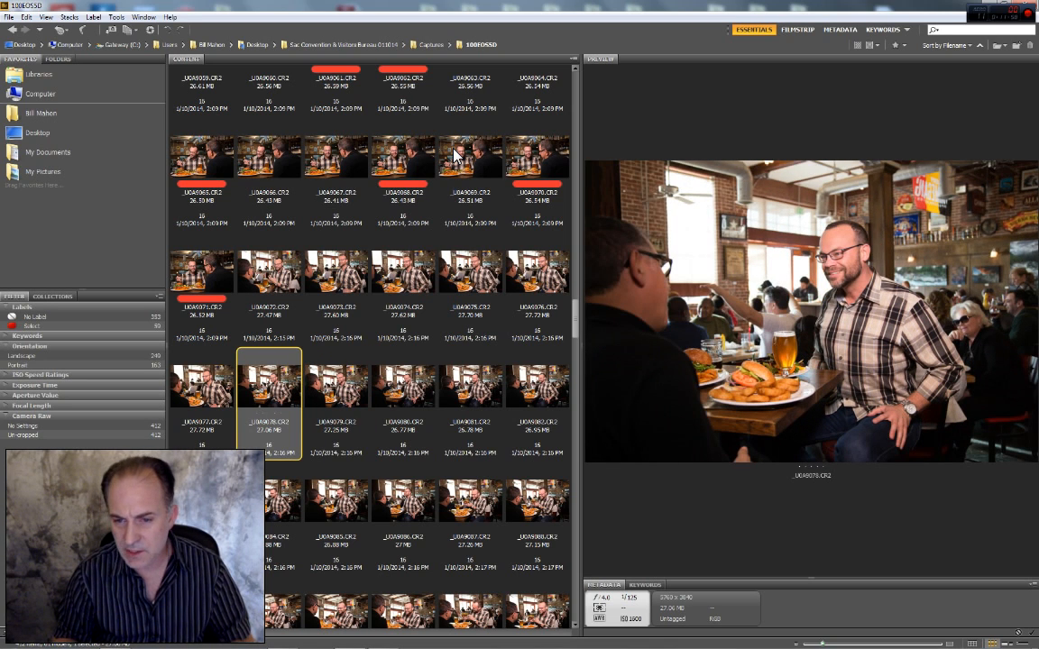
{"action": "key", "text": "Right"}
{"action": "key", "text": "Right"}
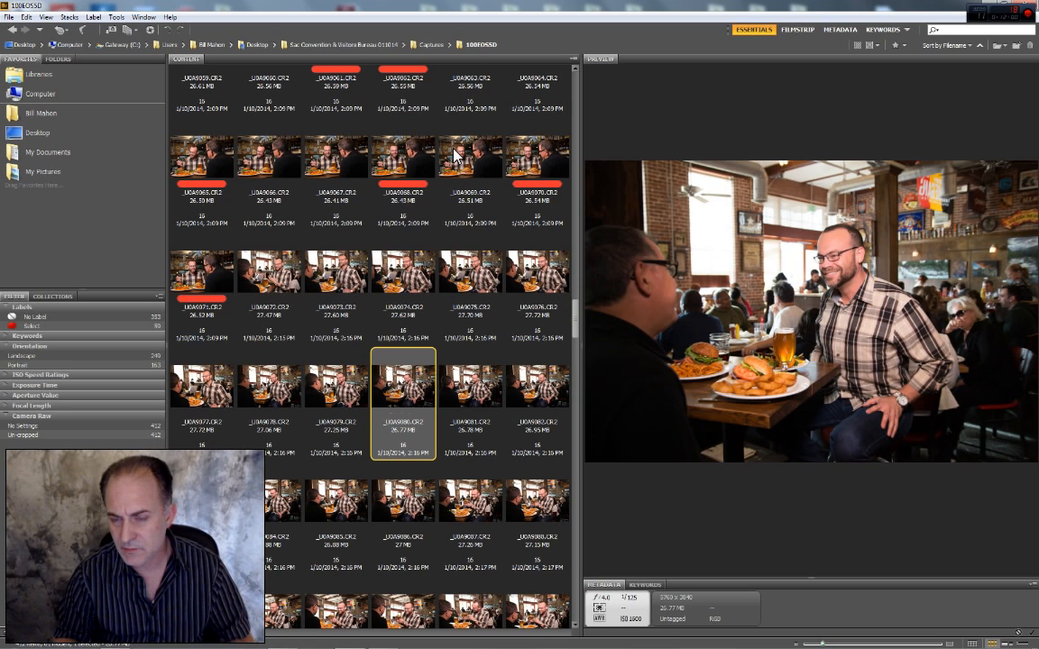
{"action": "key", "text": "ctrl+6"}
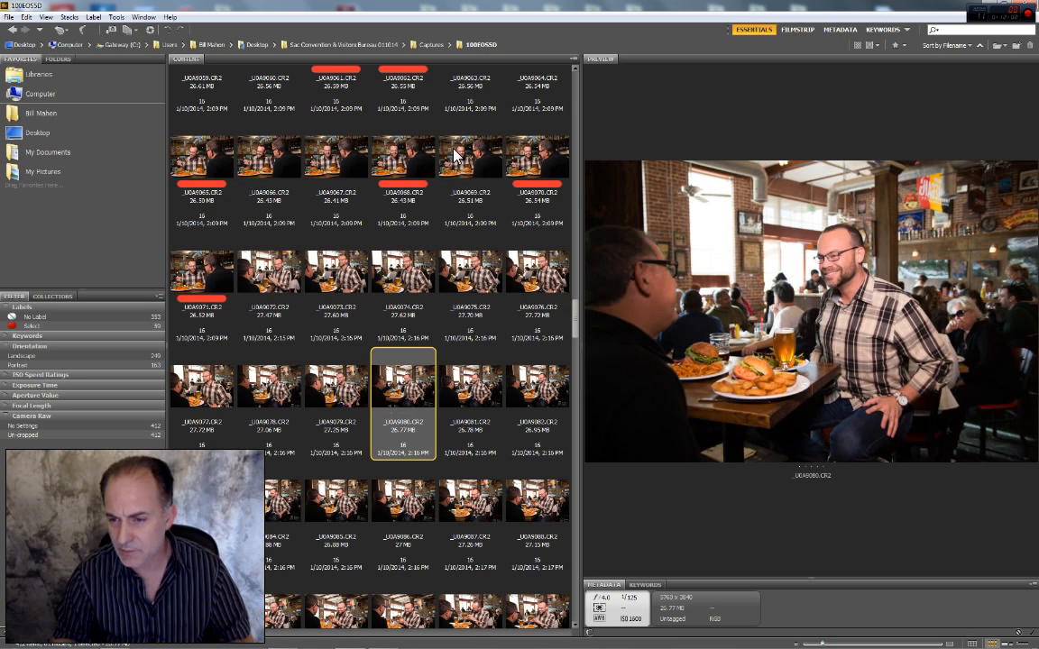
Review _U0A9081.CR2 to _U0A9088.CR2 and give _U0A9087.CR2 the red Select label
{"action": "key", "text": "Right"}
{"action": "key", "text": "Right"}
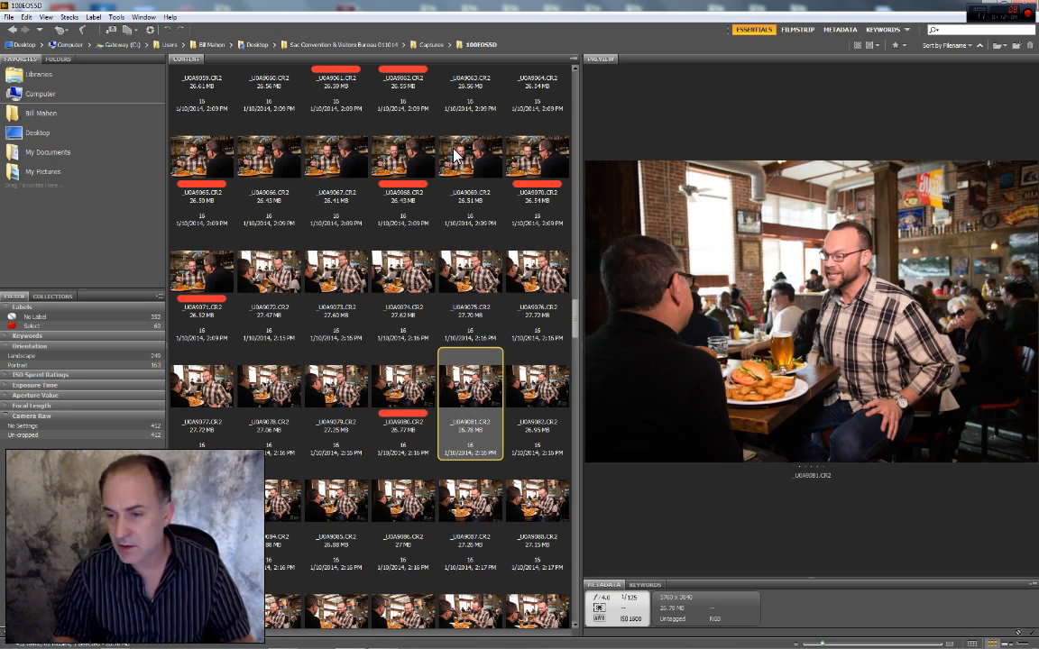
{"action": "key", "text": "Right"}
{"action": "key", "text": "Right"}
{"action": "key", "text": "Right"}
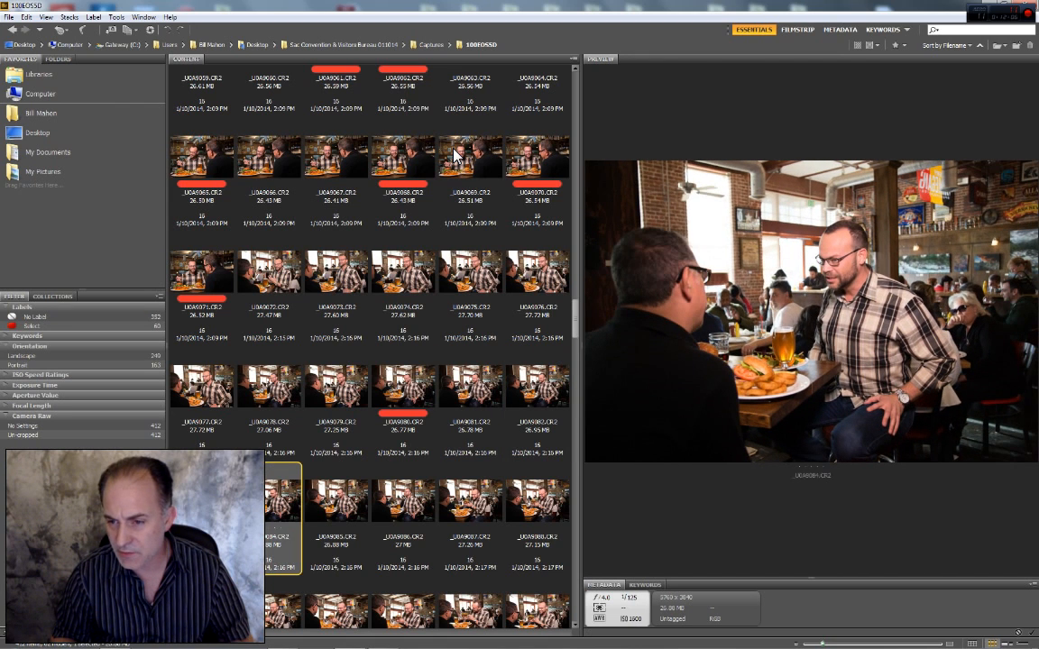
{"action": "key", "text": "Right"}
{"action": "key", "text": "Right"}
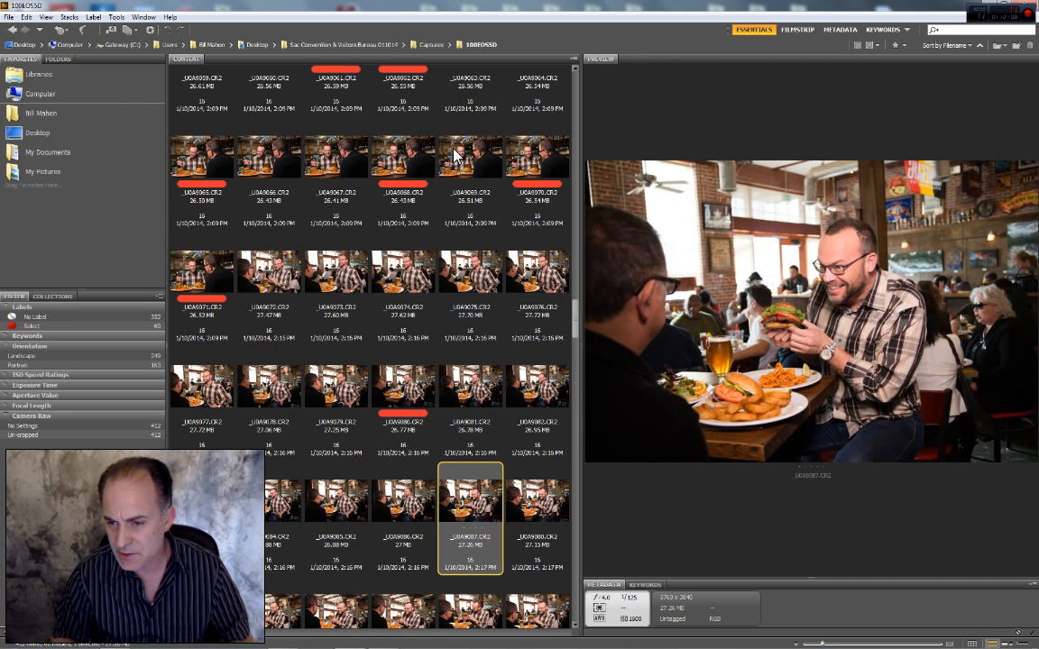
{"action": "key", "text": "Right"}
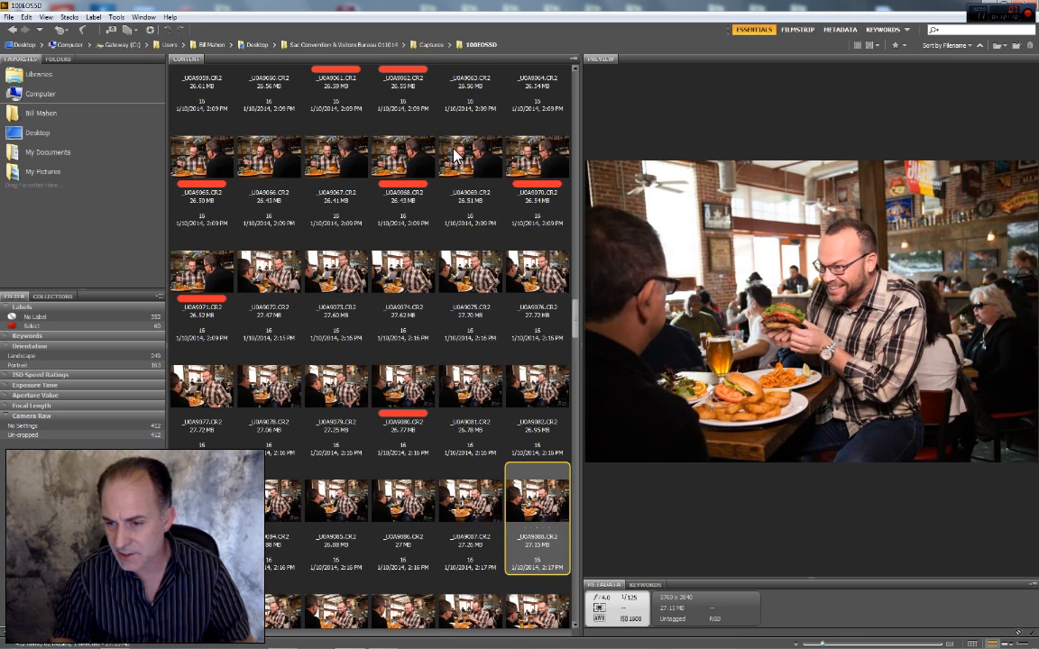
{"action": "key", "text": "Left"}
{"action": "key", "text": "ctrl+6"}
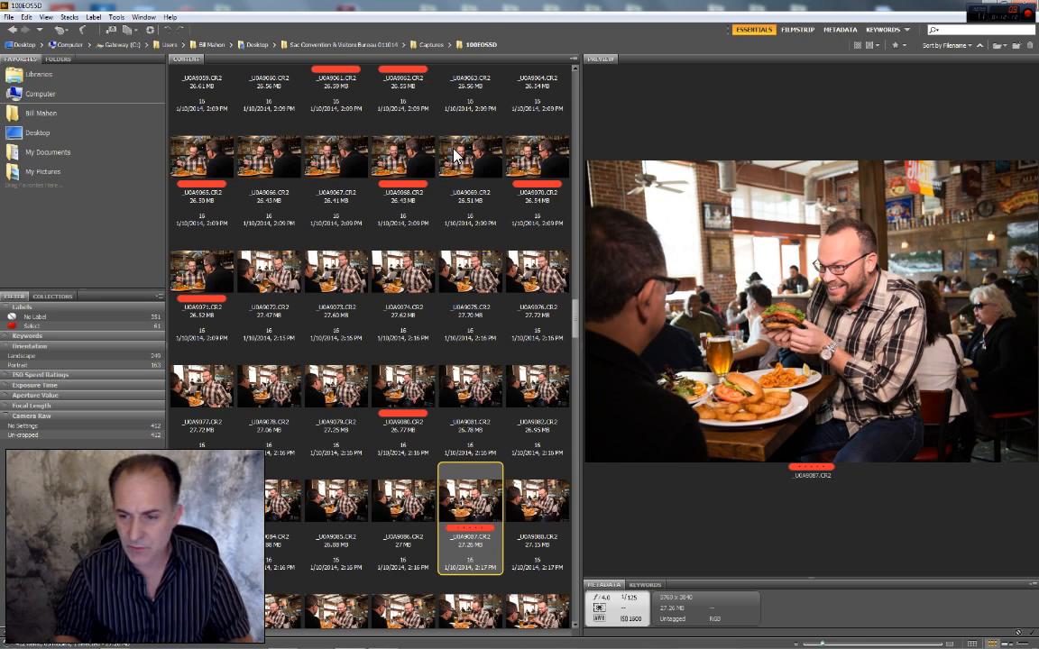
Compare _U0A9088.CR2 with _U0A9089.CR2, and mark _U0A9089.CR2 with the red Select label
{"action": "key", "text": "Right"}
{"action": "key", "text": "Right"}
{"action": "key", "text": "Left"}
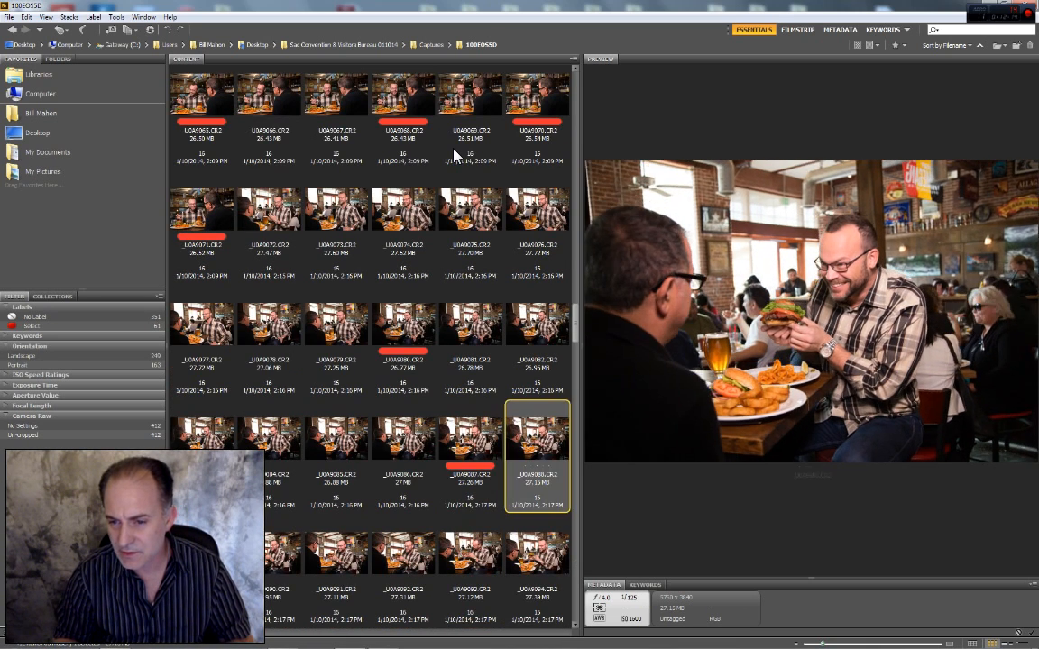
{"action": "key", "text": "Right"}
{"action": "key", "text": "Left"}
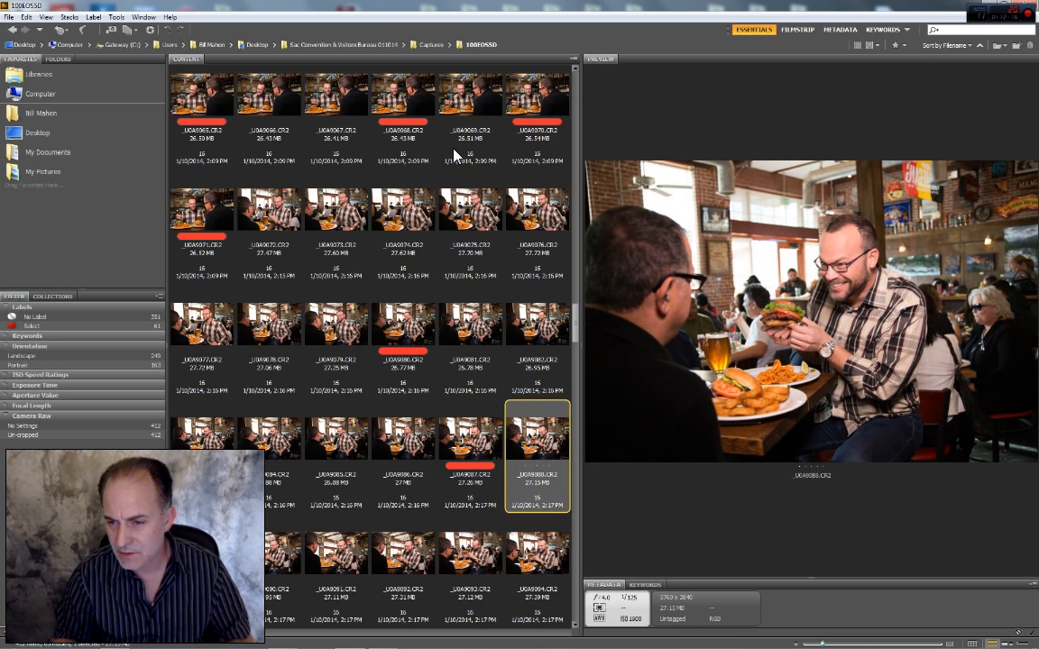
{"action": "key", "text": "Right"}
{"action": "key", "text": "ctrl+7"}
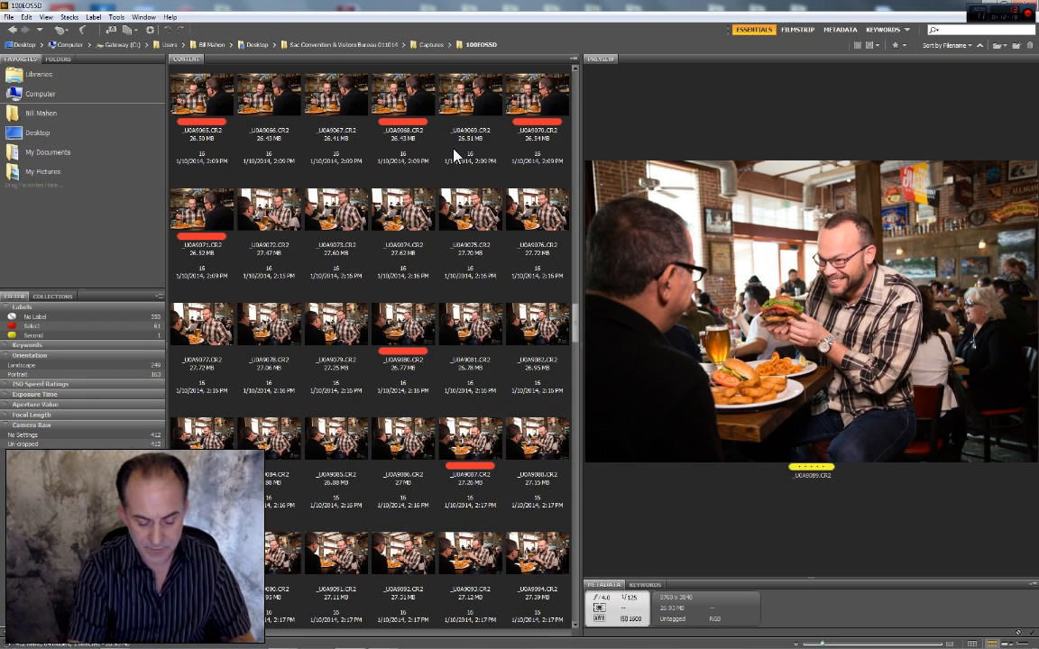
{"action": "key", "text": "ctrl+6"}
Review _U0A9090.CR2 to _U0A9093.CR2, giving both _U0A9091.CR2 and _U0A9092.CR2 the red Select label
{"action": "key", "text": "Right"}
{"action": "key", "text": "Right"}
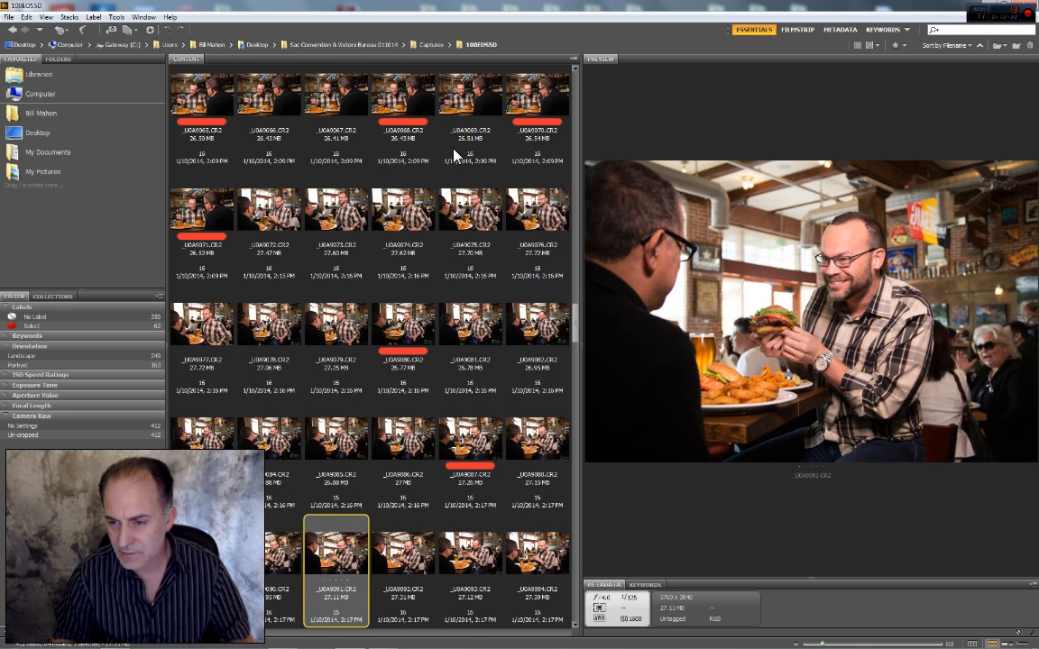
{"action": "key", "text": "ctrl+6"}
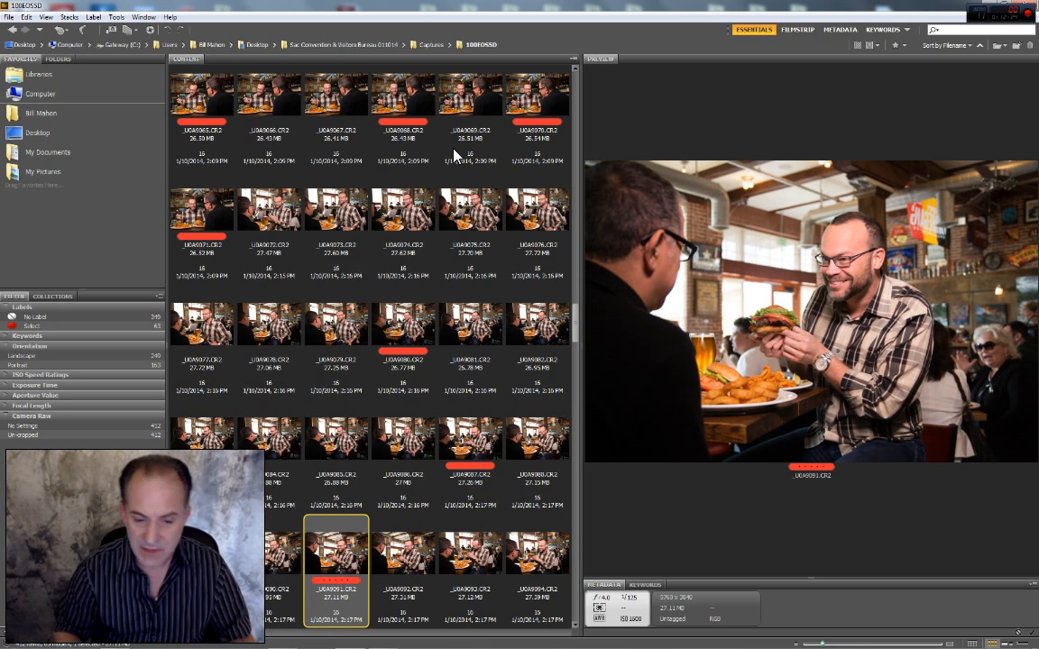
{"action": "key", "text": "Right"}
{"action": "key", "text": "Right"}
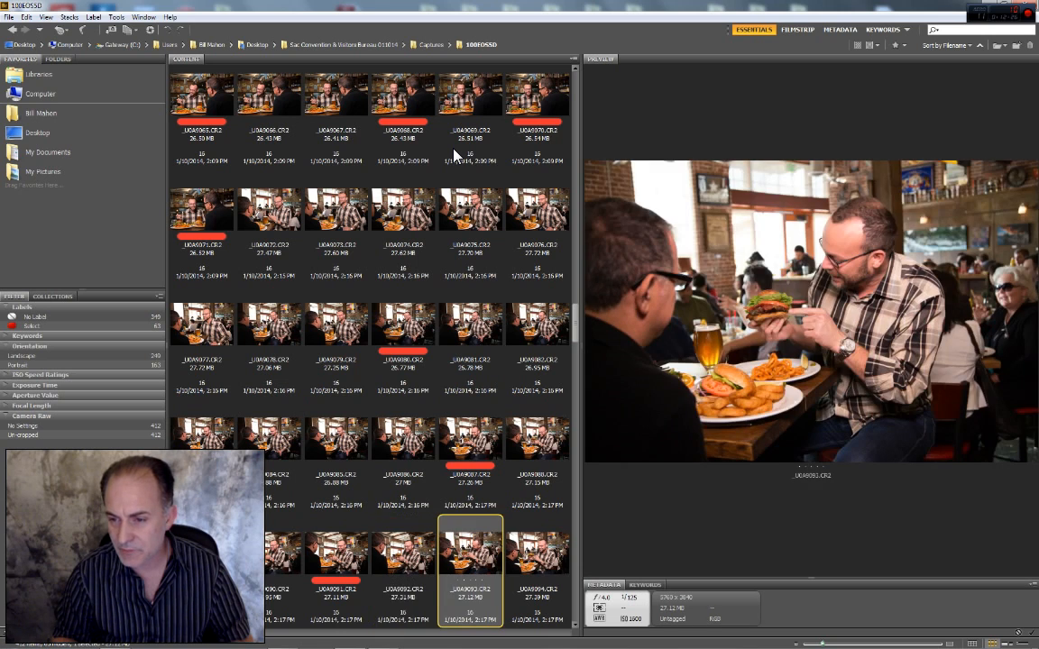
{"action": "key", "text": "Left"}
{"action": "key", "text": "ctrl+6"}
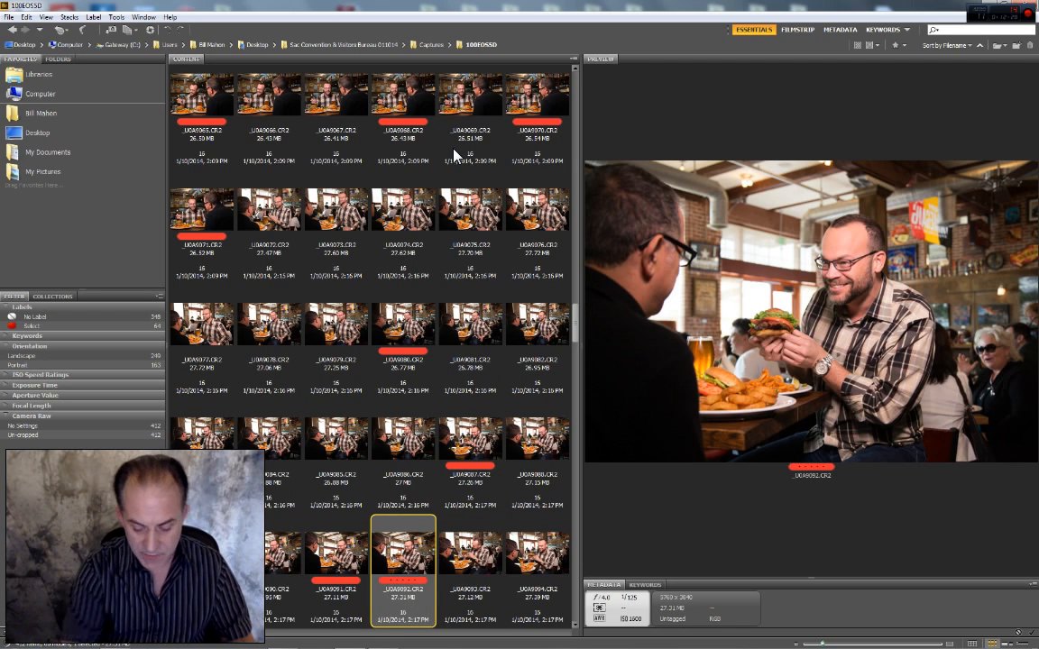
Compare _U0A9094.CR2 with its neighbouring shots and mark _U0A9094.CR2 with the red Select label
{"action": "key", "text": "Right"}
{"action": "key", "text": "Right"}
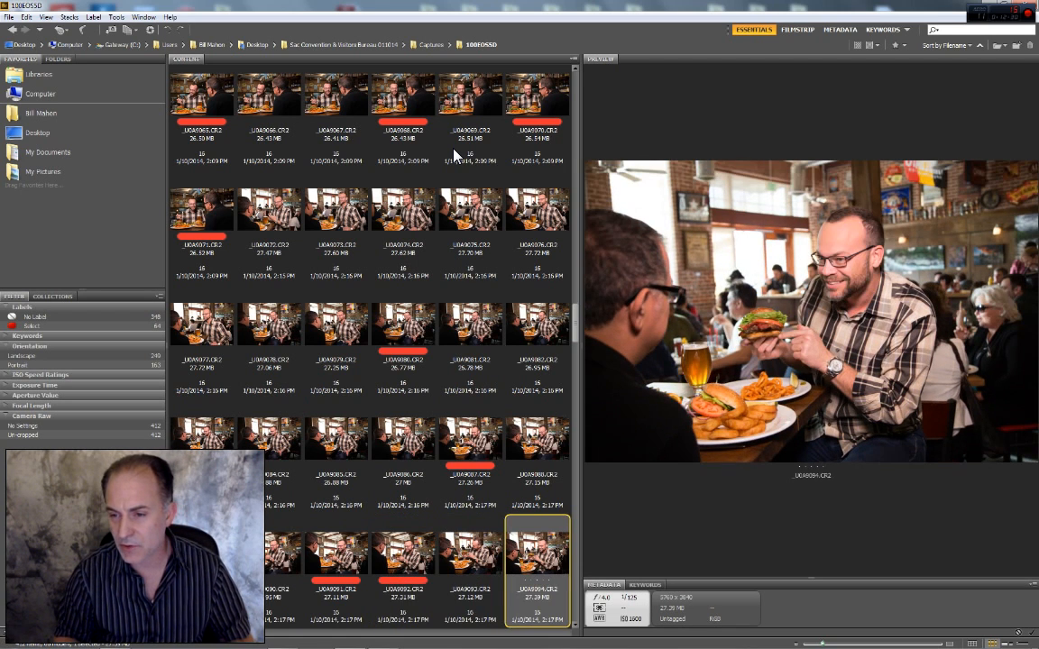
{"action": "key", "text": "Right"}
{"action": "key", "text": "Left"}
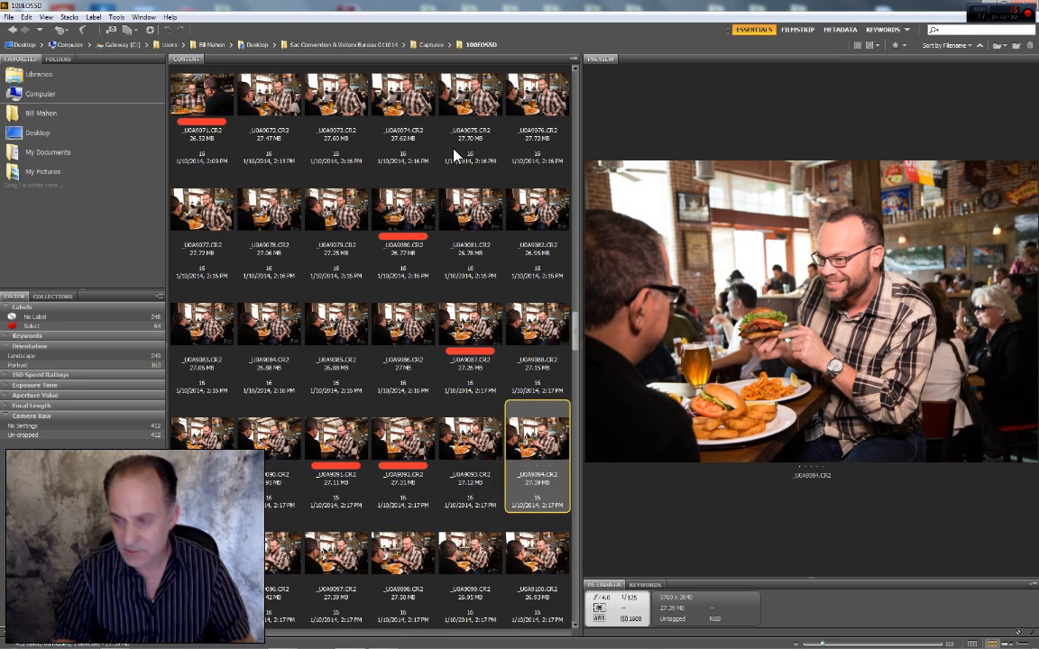
{"action": "key", "text": "Left"}
{"action": "key", "text": "Right"}
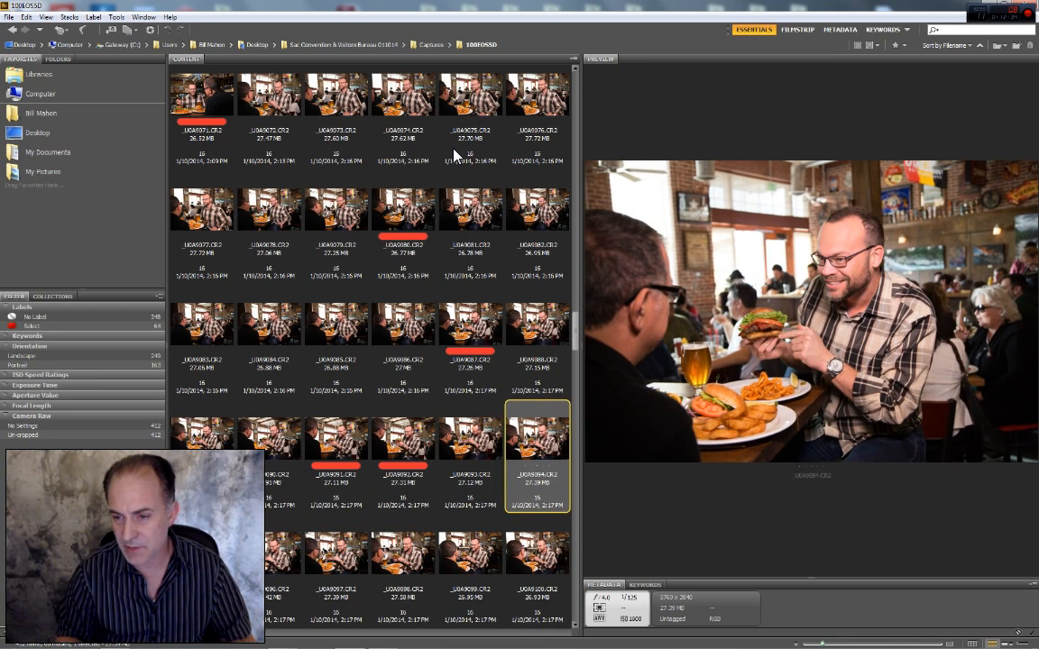
{"action": "key", "text": "Left"}
{"action": "key", "text": "Right"}
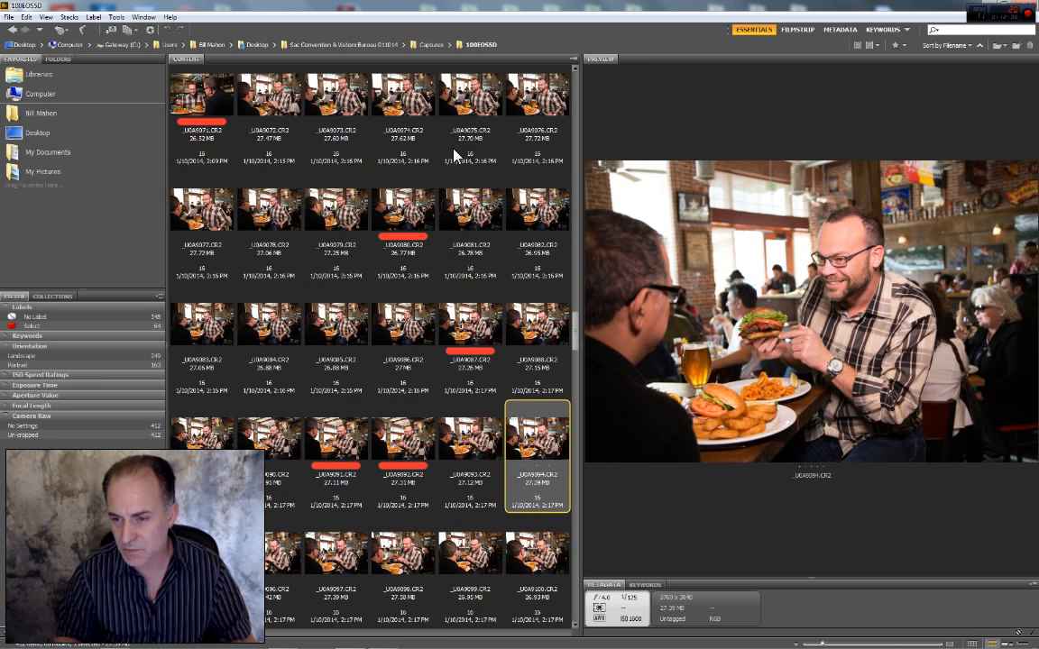
{"action": "key", "text": "ctrl+6"}
Review _U0A9095.CR2 to _U0A9098.CR2 and give _U0A9097.CR2 the red Select label
{"action": "key", "text": "Right"}
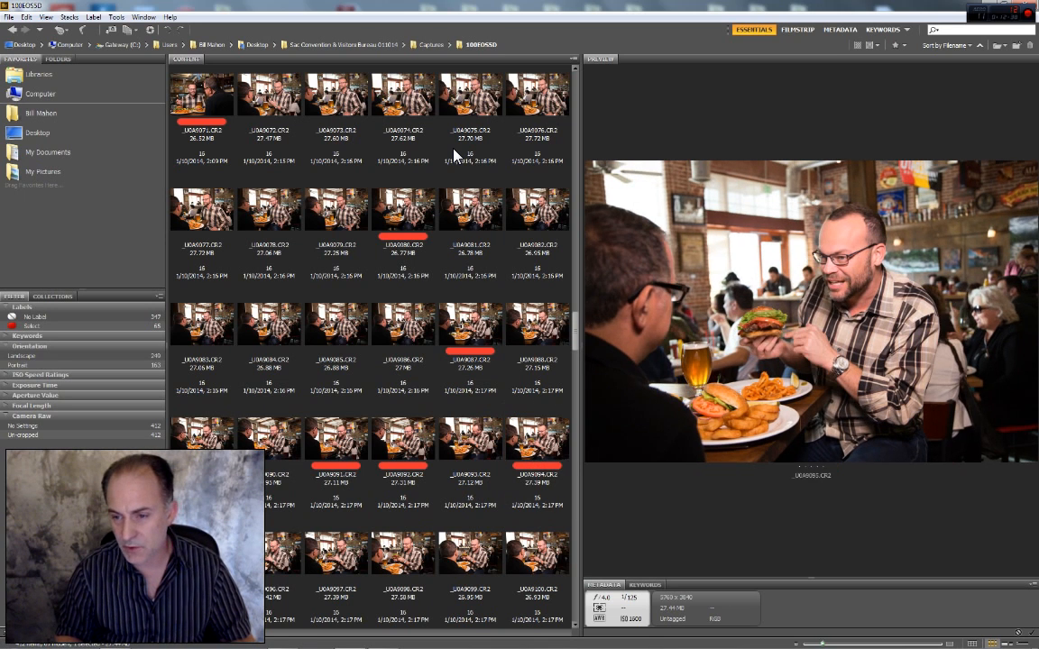
{"action": "key", "text": "Right"}
{"action": "key", "text": "Right"}
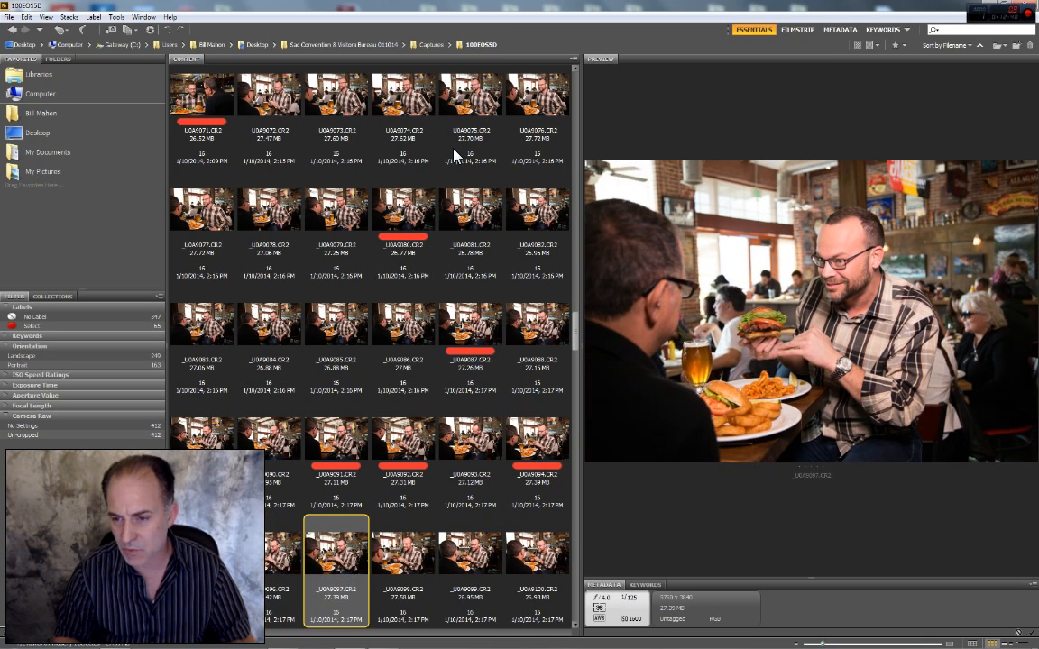
{"action": "key", "text": "Right"}
{"action": "key", "text": "Left"}
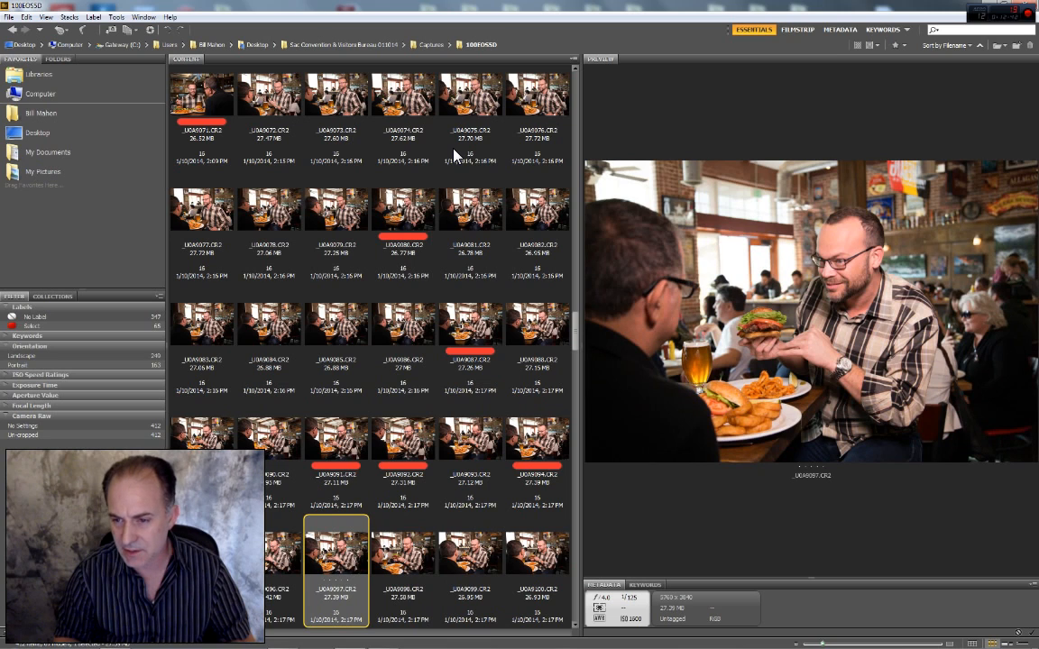
{"action": "key", "text": "ctrl+6"}
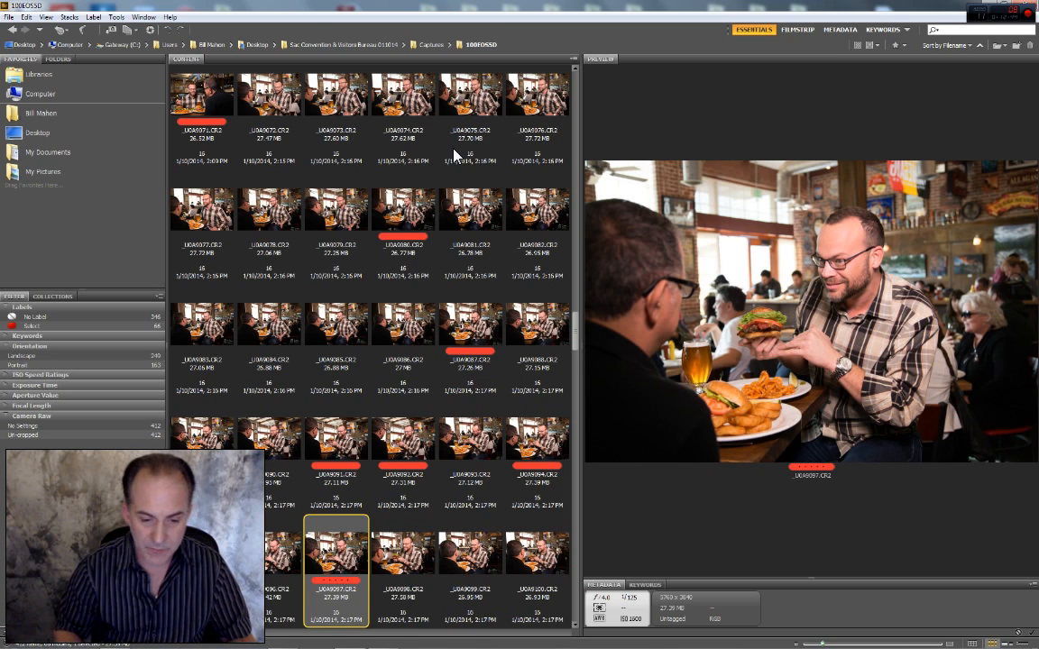
Compare _U0A9099.CR2 with _U0A9100.CR2, and mark _U0A9099.CR2 with the red Select label
{"action": "key", "text": "Right"}
{"action": "key", "text": "Right"}
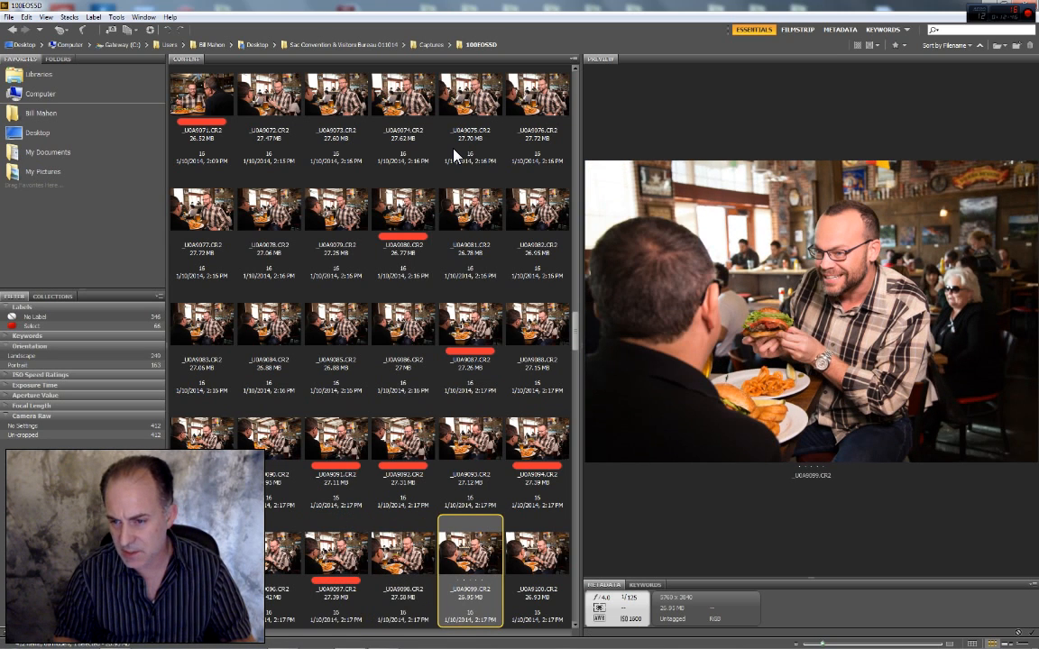
{"action": "key", "text": "Right"}
{"action": "key", "text": "Left"}
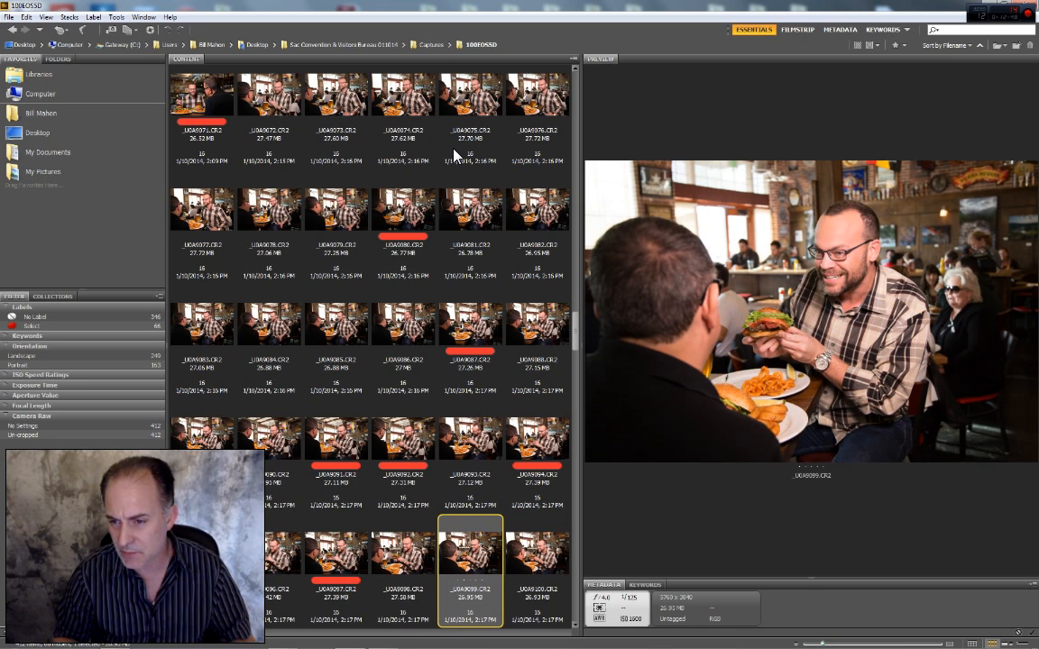
{"action": "key", "text": "ctrl+6"}
Review the shots from _U0A9100.CR2 to _U0A9105.CR2, marking _U0A9103.CR2 and _U0A9104.CR2 with the red Select label
{"action": "key", "text": "Right"}
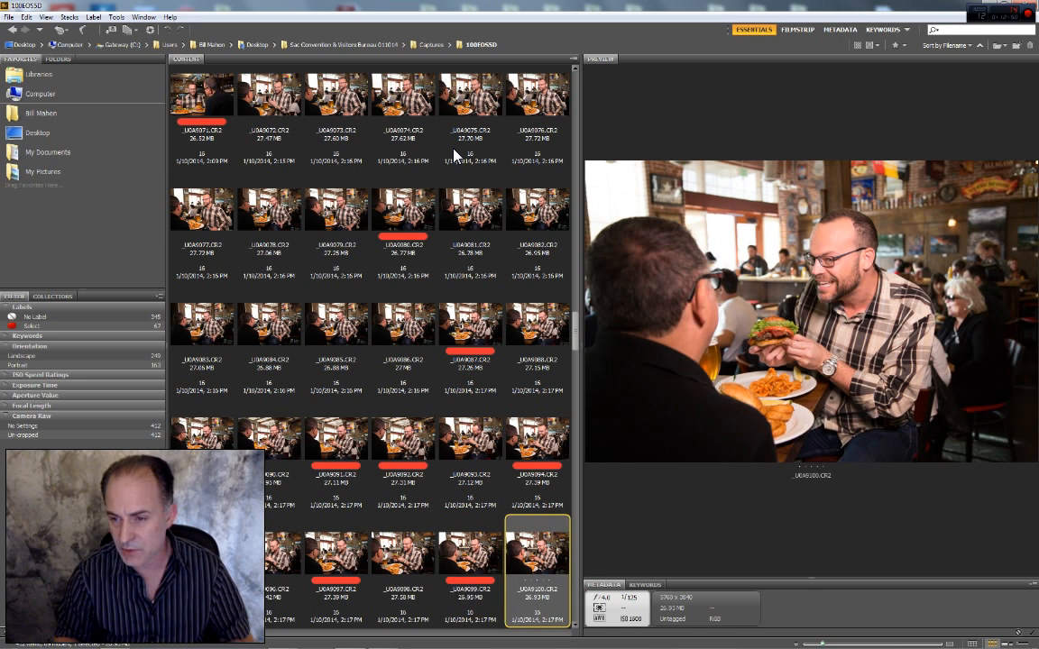
{"action": "key", "text": "Right"}
{"action": "key", "text": "Right"}
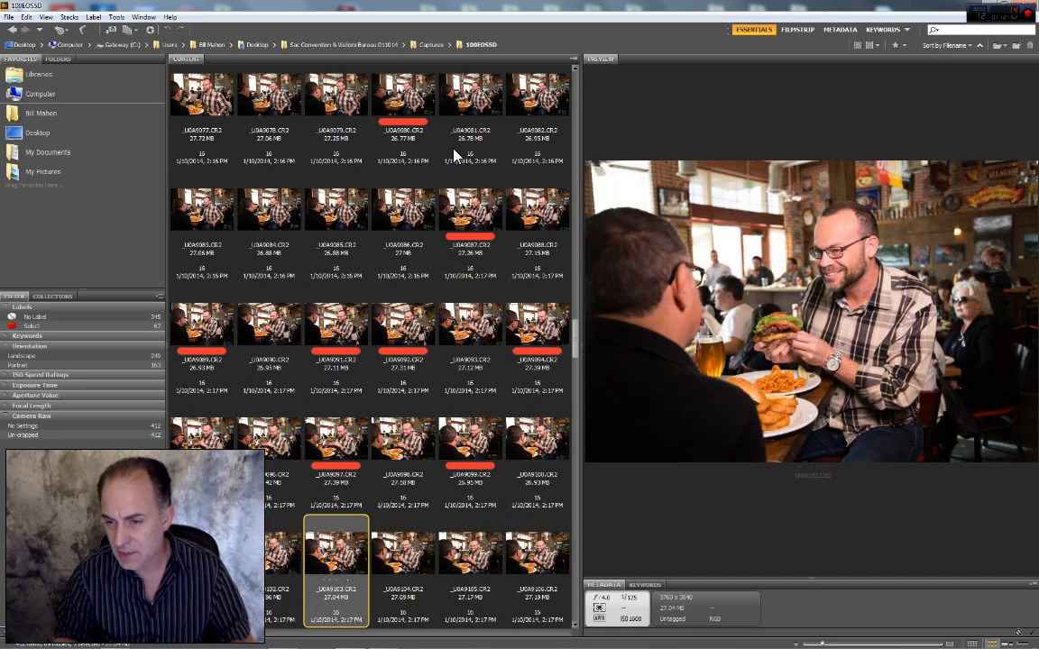
{"action": "key", "text": "ctrl+6"}
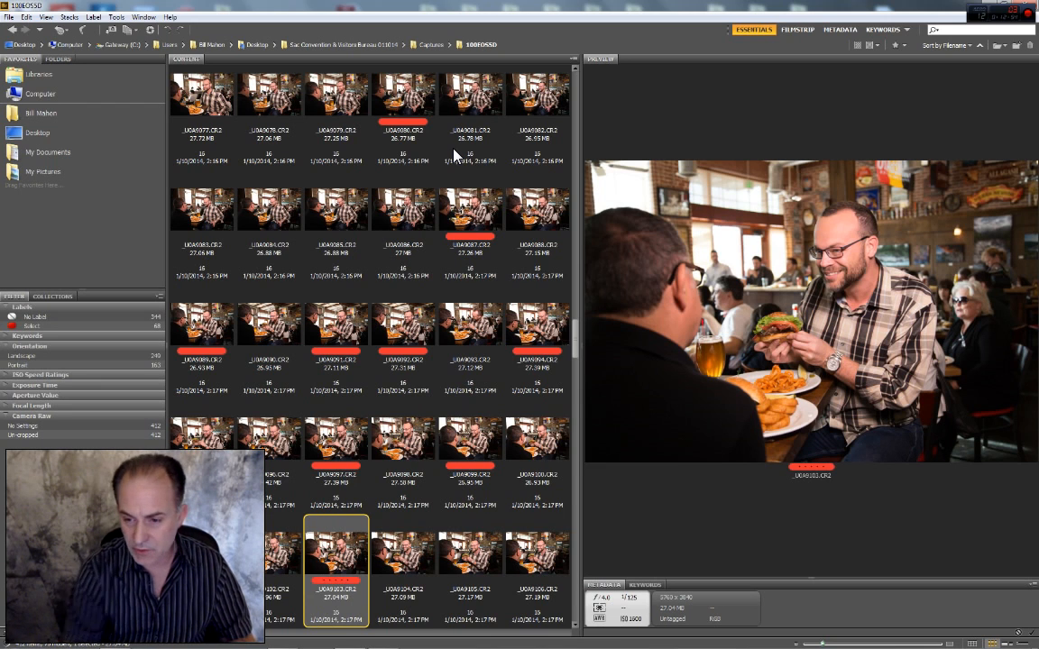
{"action": "key", "text": "Right"}
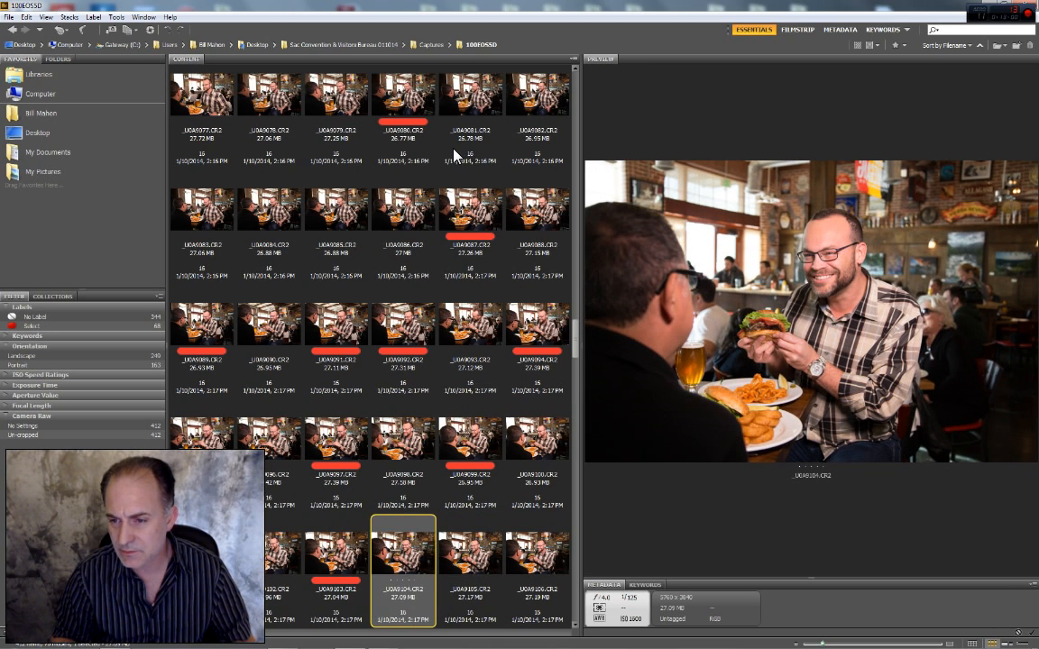
{"action": "key", "text": "ctrl+6"}
{"action": "key", "text": "Right"}
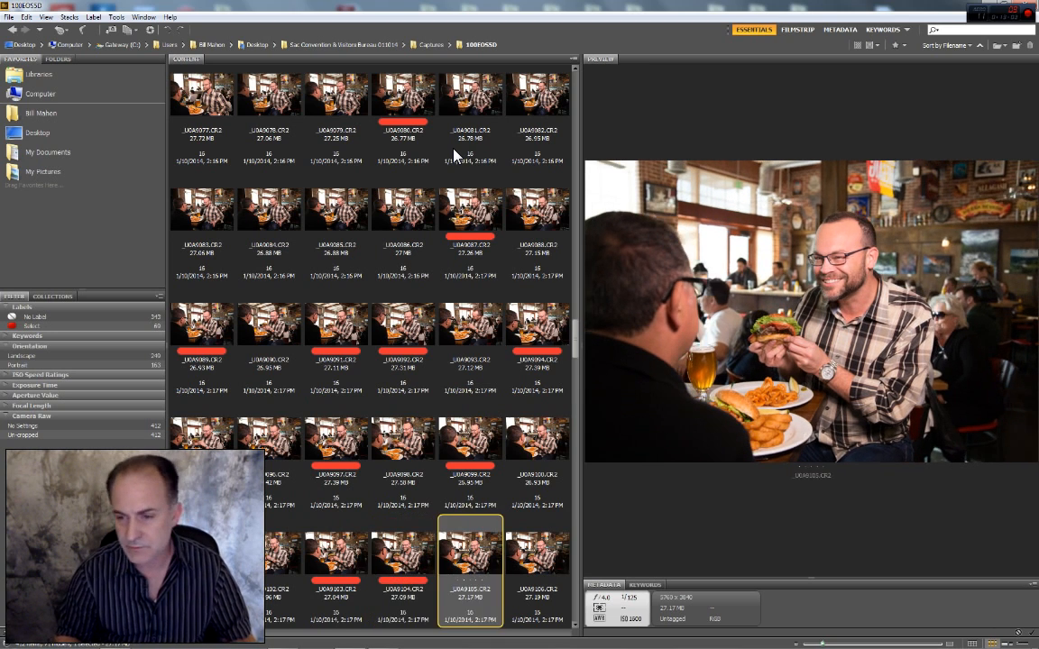
Review the shots from _U0A9106.CR2 to _U0A9110.CR2, marking _U0A9108.CR2 and _U0A9110.CR2 with the red Select label
{"action": "key", "text": "Right"}
{"action": "key", "text": "Right"}
{"action": "key", "text": "Right"}
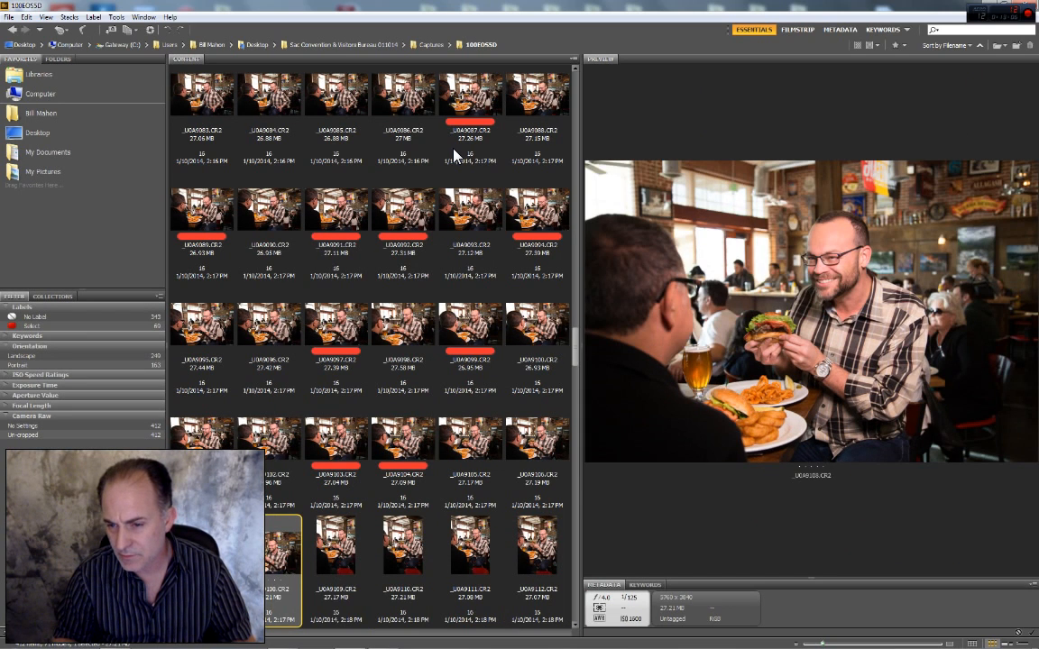
{"action": "key", "text": "ctrl+6"}
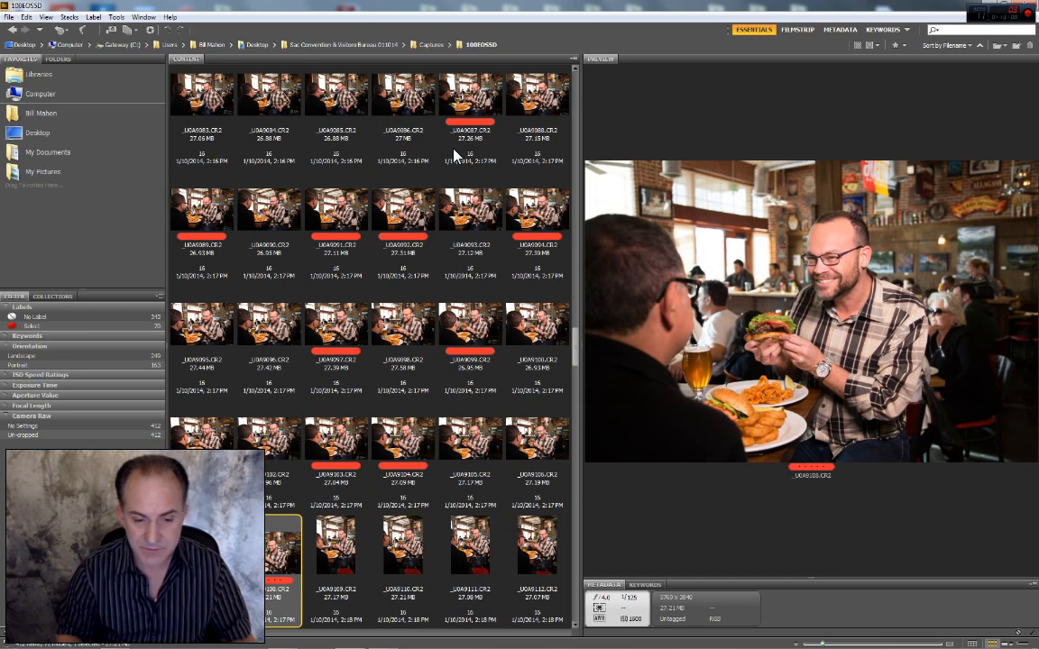
{"action": "key", "text": "Right"}
{"action": "key", "text": "Right"}
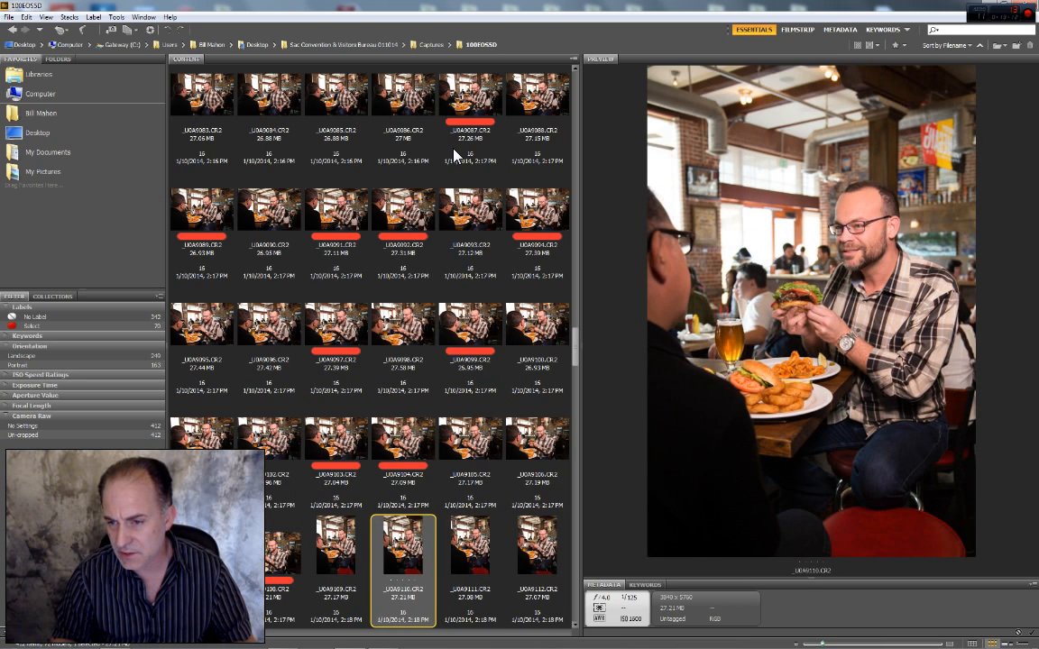
{"action": "key", "text": "ctrl+6"}
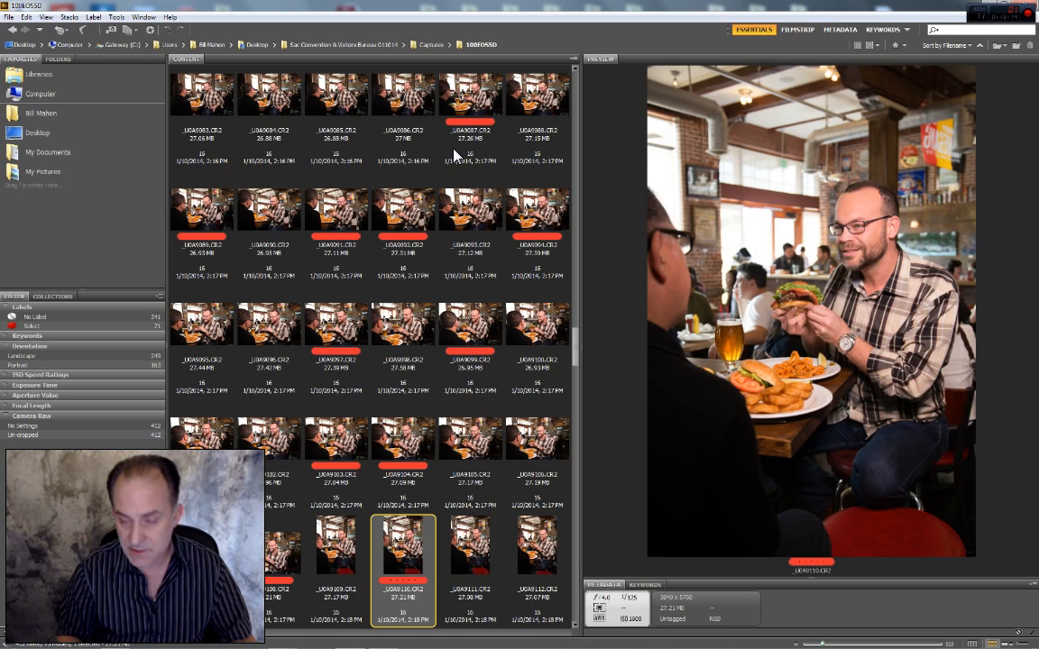
Review _U0A9111.CR2 to _U0A9114.CR2 and give _U0A9112.CR2 and _U0A9113.CR2 the red Select label
{"action": "key", "text": "Right"}
{"action": "key", "text": "Right"}
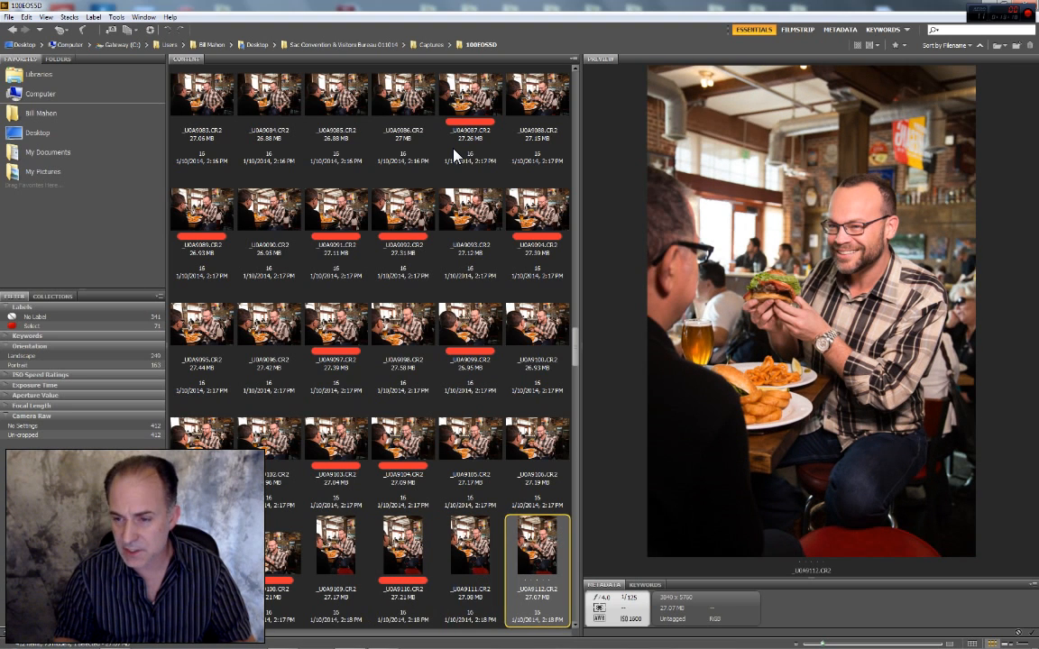
{"action": "key", "text": "ctrl+6"}
{"action": "key", "text": "Right"}
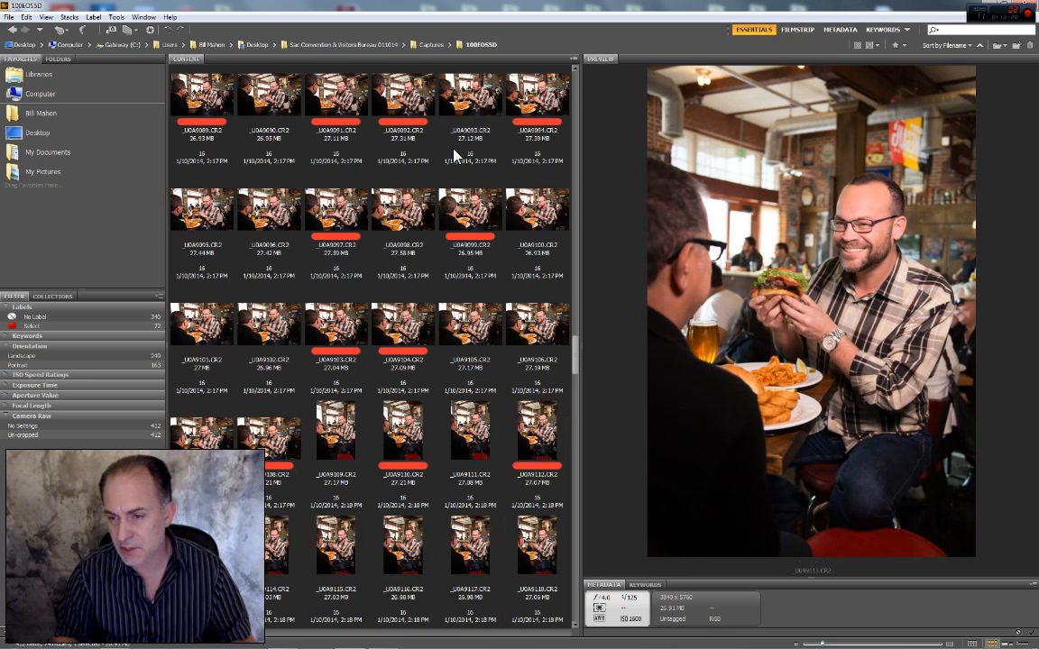
{"action": "key", "text": "Right"}
{"action": "key", "text": "Left"}
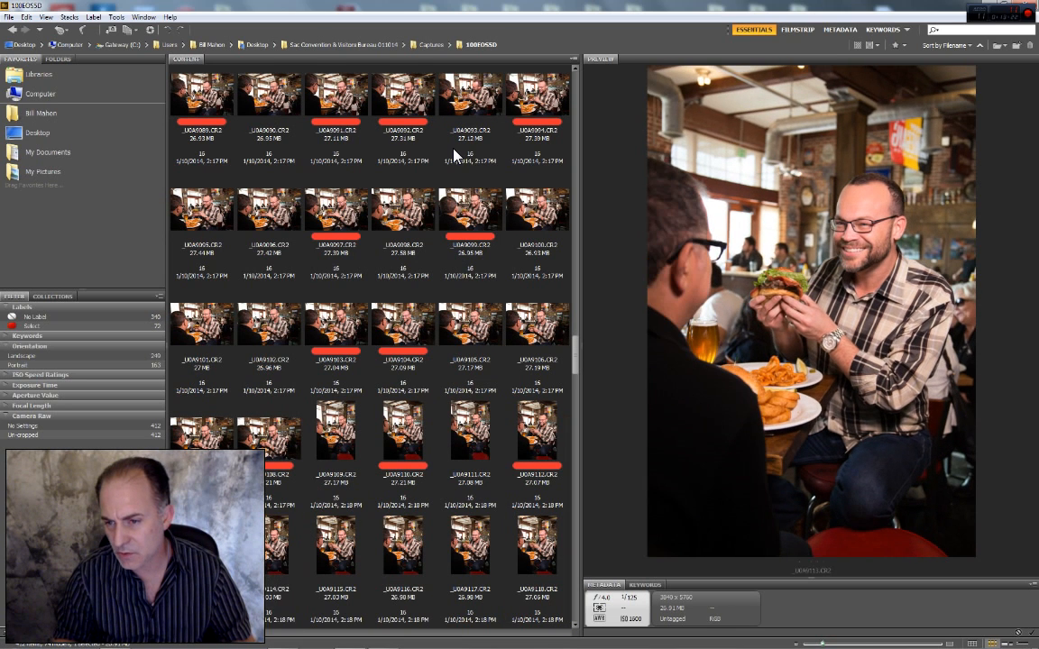
{"action": "key", "text": "ctrl+6"}
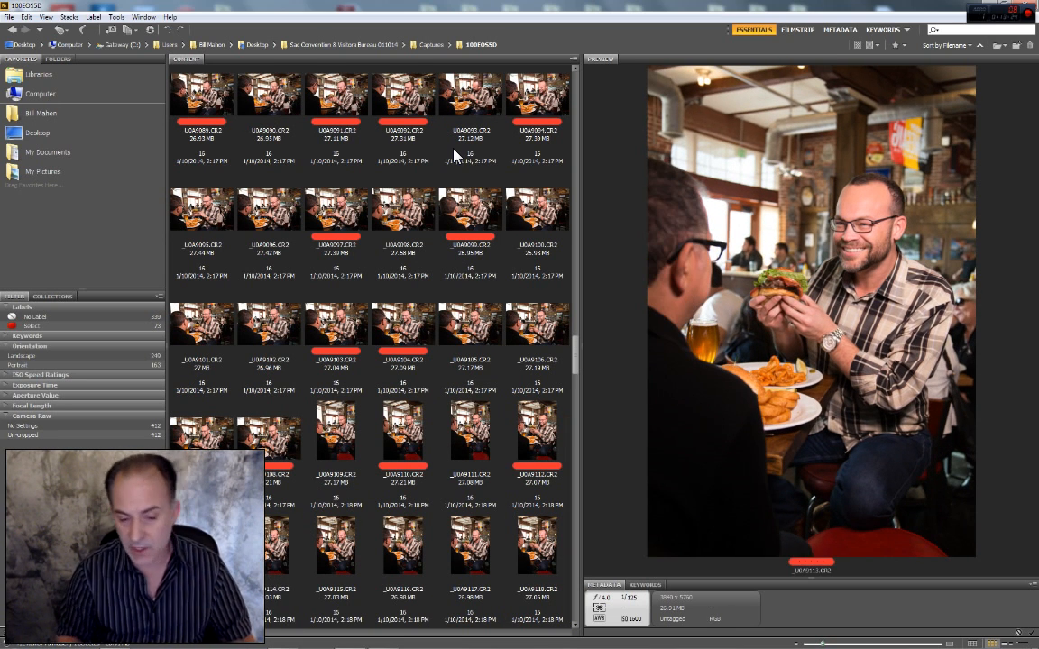
Compare the portrait shots from _U0A9114.CR2 to _U0A9119.CR2, and mark _U0A9118.CR2 and _U0A9119.CR2 with the red Select label
{"action": "key", "text": "Right"}
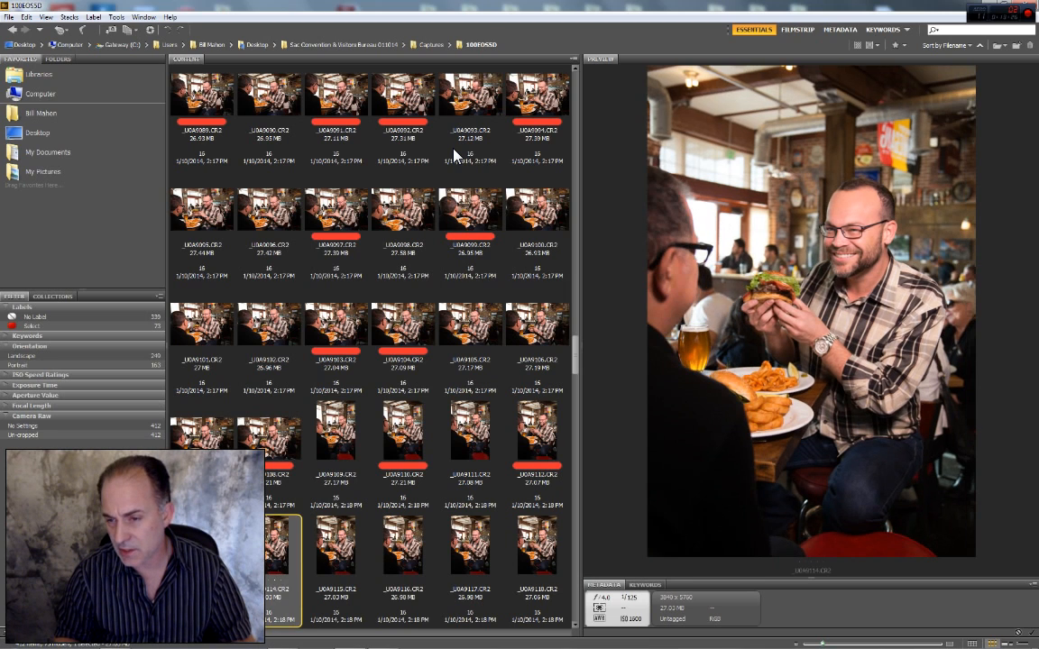
{"action": "key", "text": "Right"}
{"action": "key", "text": "Right"}
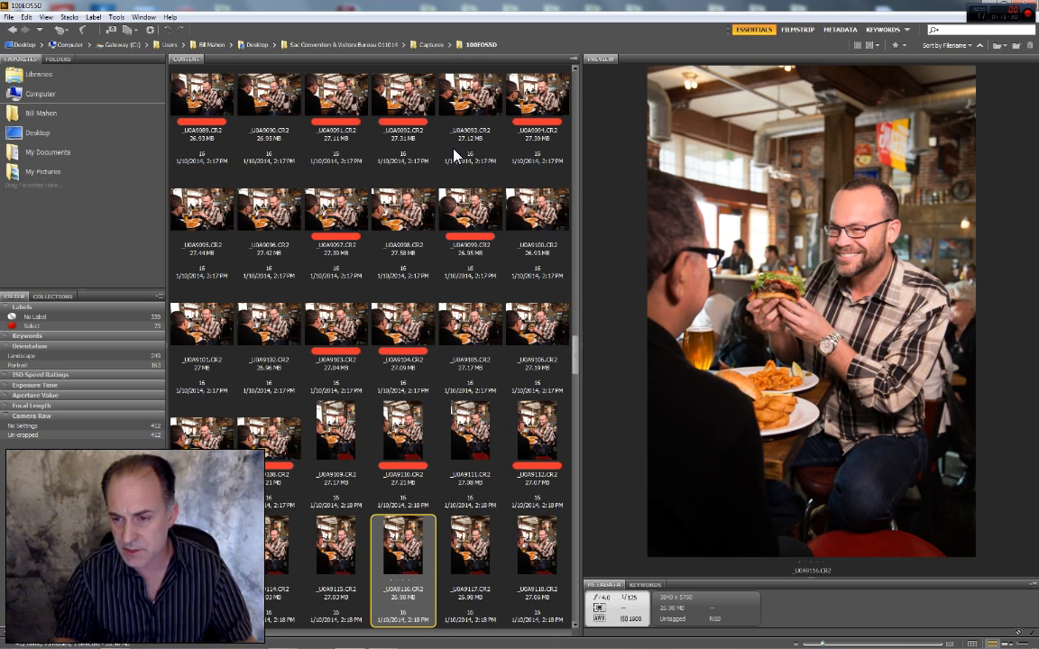
{"action": "key", "text": "Left"}
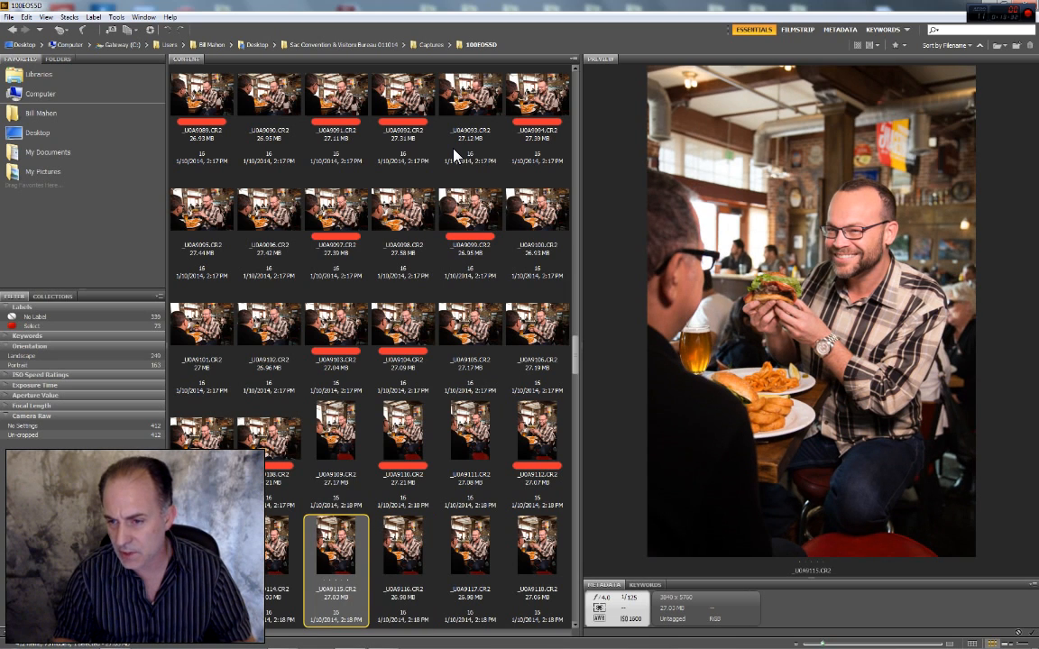
{"action": "key", "text": "Right"}
{"action": "key", "text": "Right"}
{"action": "key", "text": "Right"}
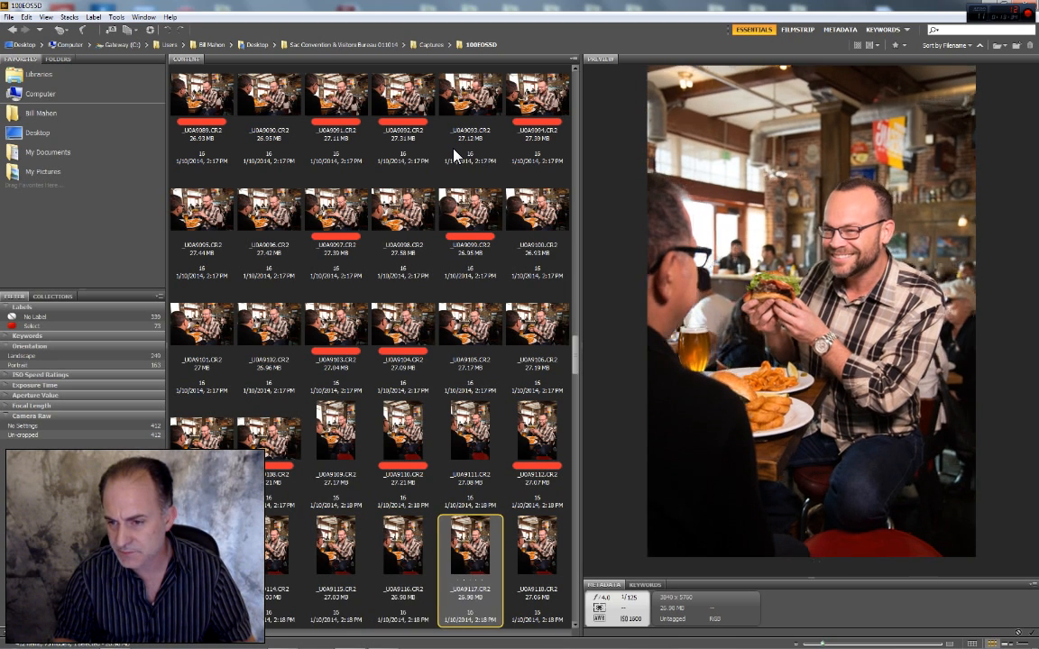
{"action": "key", "text": "ctrl+6"}
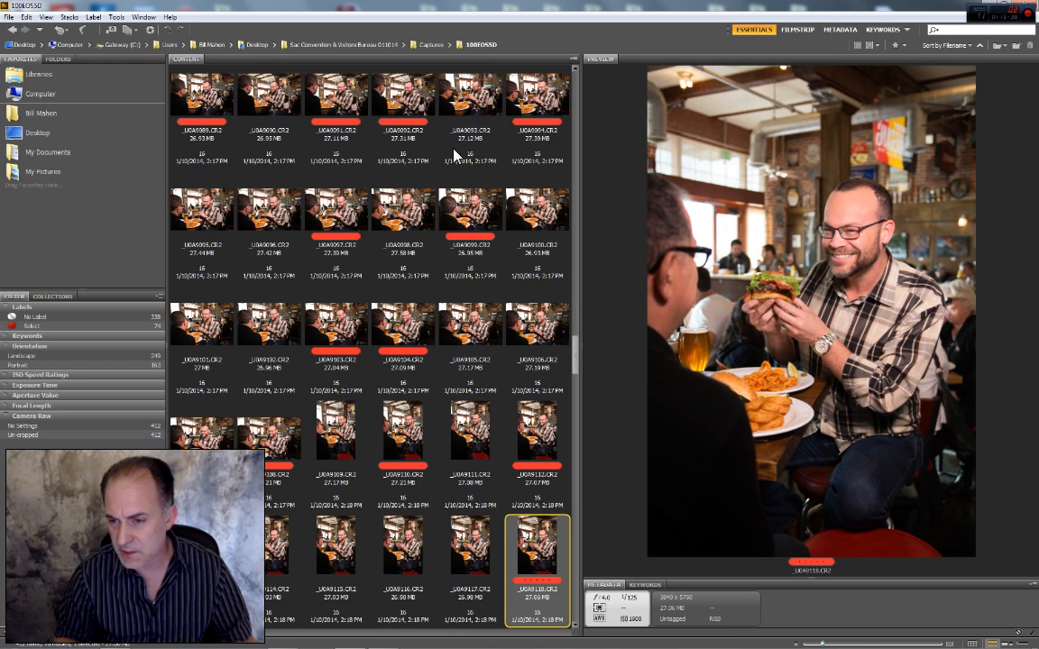
{"action": "key", "text": "Right"}
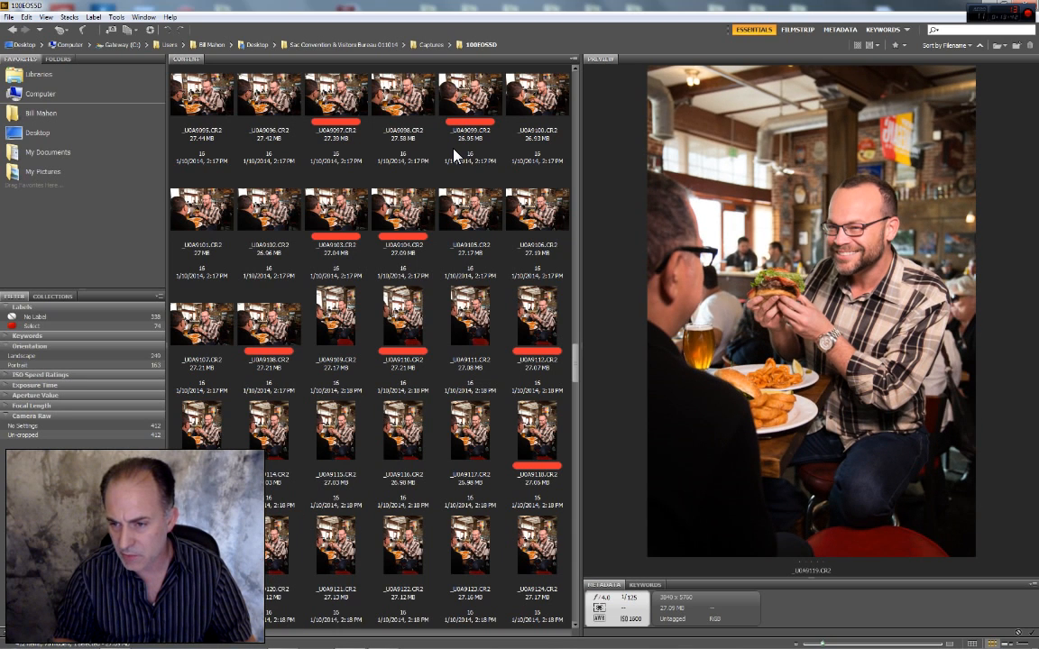
{"action": "key", "text": "ctrl+6"}
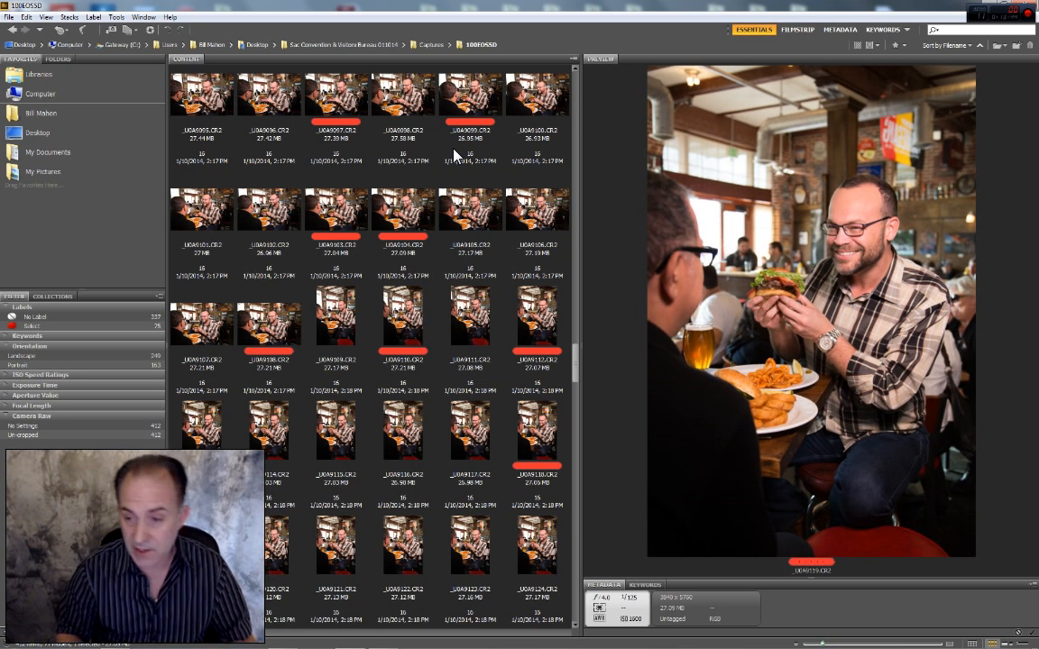
Move on to the shots of the two men standing together and give _U0A9126.CR2 the red Select label
{"action": "key", "text": "Right"}
{"action": "key", "text": "Right"}
{"action": "key", "text": "Right"}
{"action": "key", "text": "Right"}
{"action": "key", "text": "Right"}
{"action": "key", "text": "Right"}
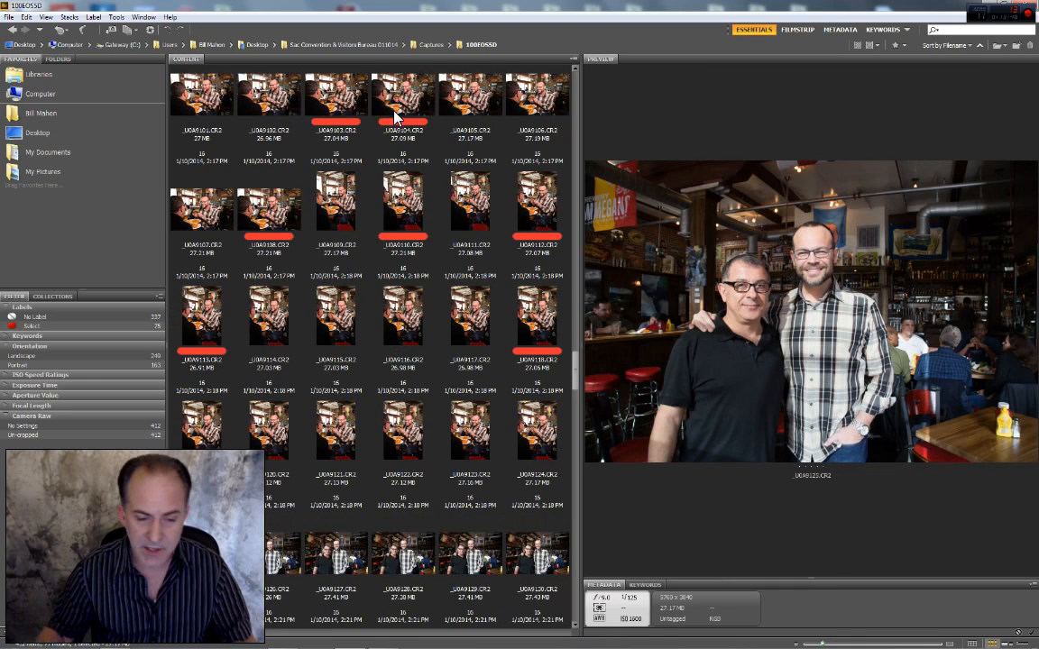
{"action": "left_click_drag", "start_coordinate": [578, 378], "coordinate": [577, 401]}
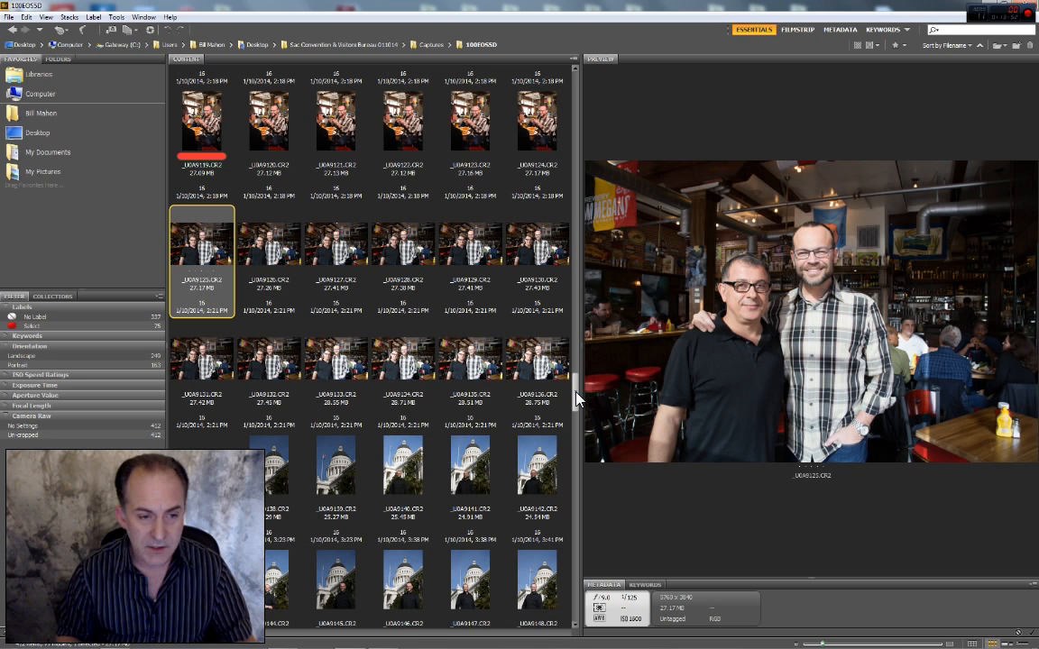
{"action": "key", "text": "Right"}
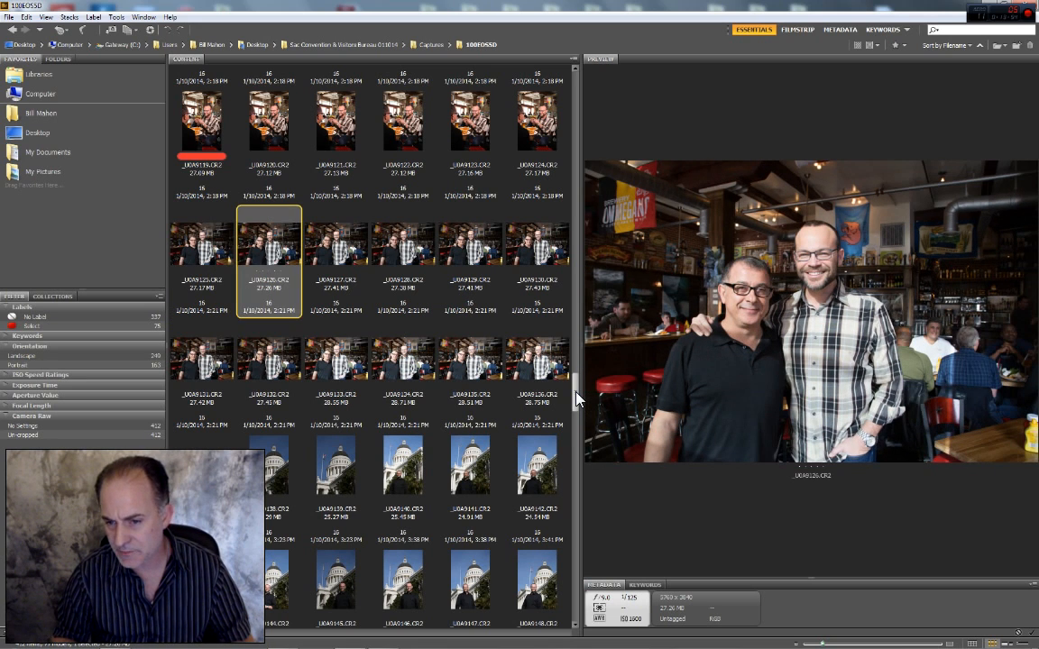
{"action": "key", "text": "Right"}
{"action": "key", "text": "Left"}
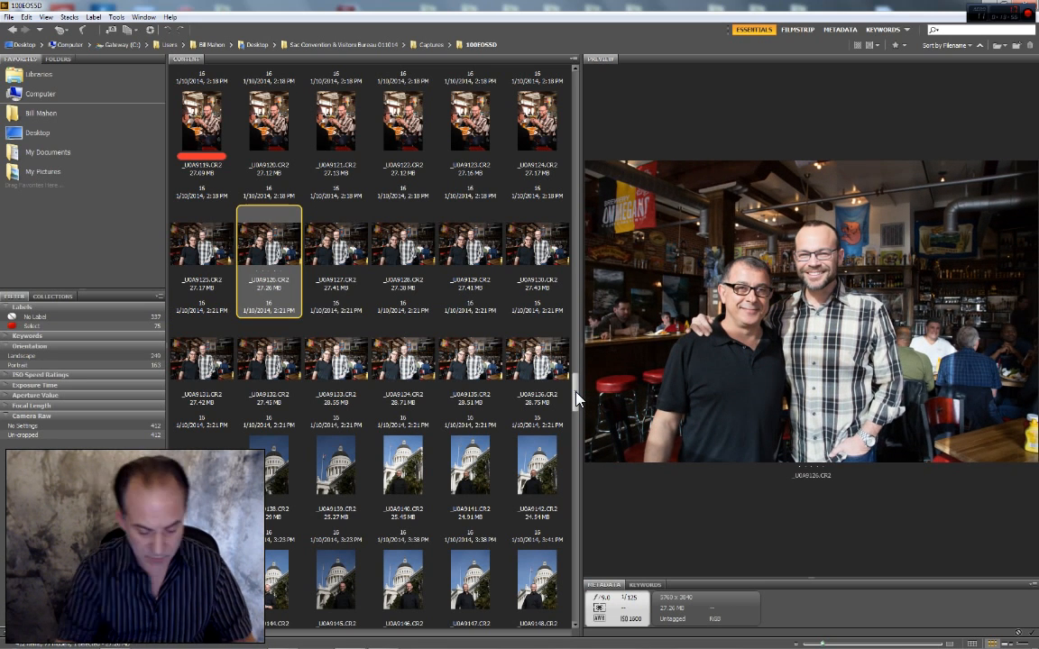
{"action": "key", "text": "ctrl+6"}
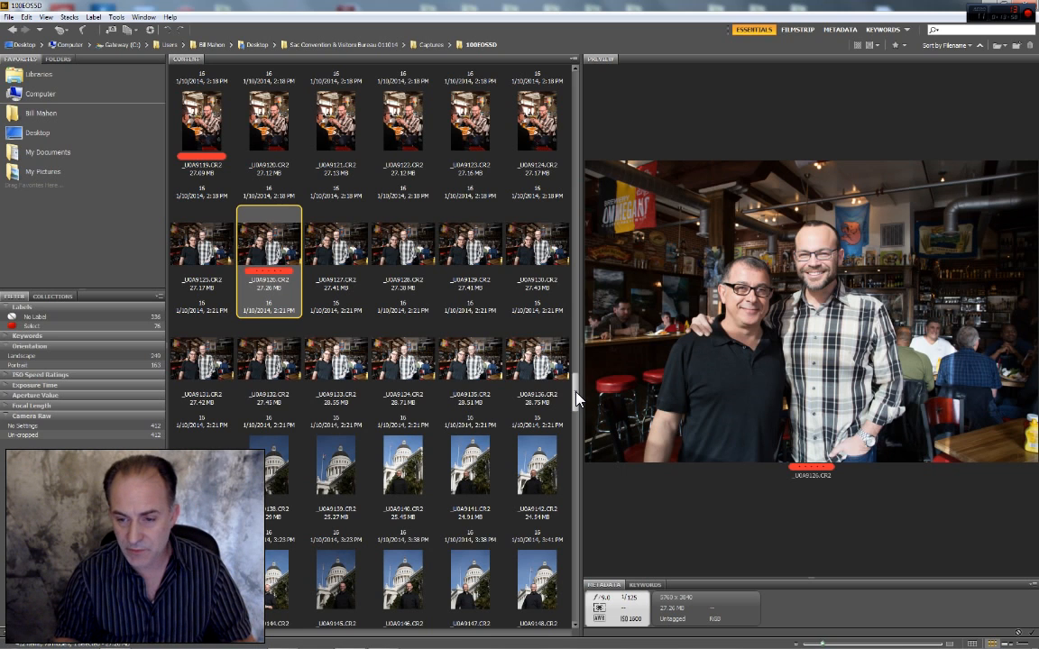
Compare _U0A9127.CR2 with _U0A9128.CR2, and mark _U0A9127.CR2 with the red Select label
{"action": "key", "text": "Right"}
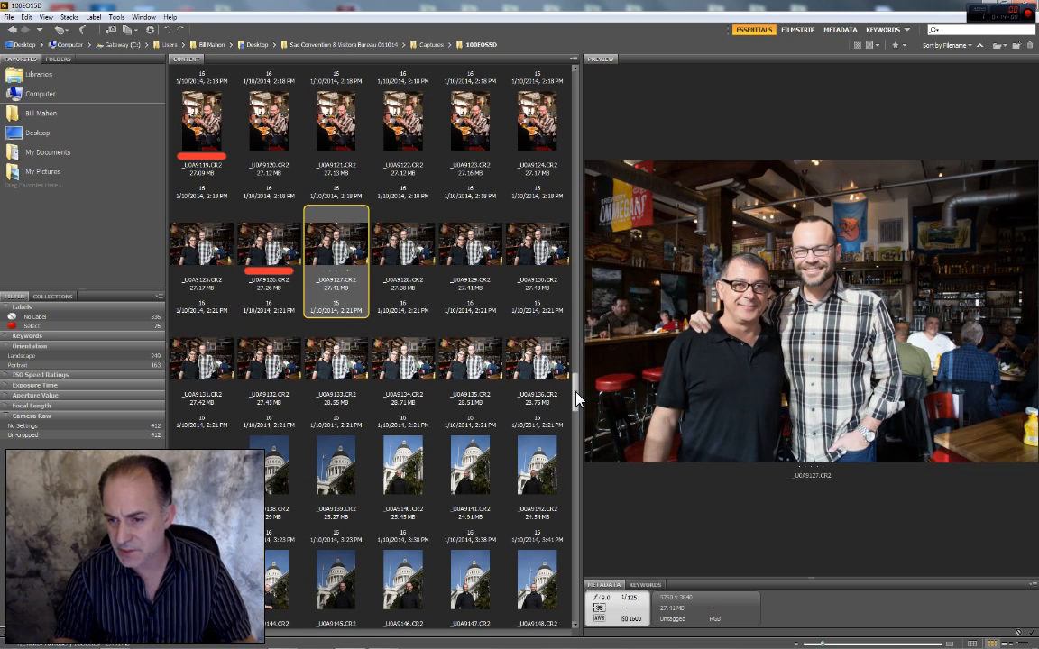
{"action": "key", "text": "Right"}
{"action": "key", "text": "Left"}
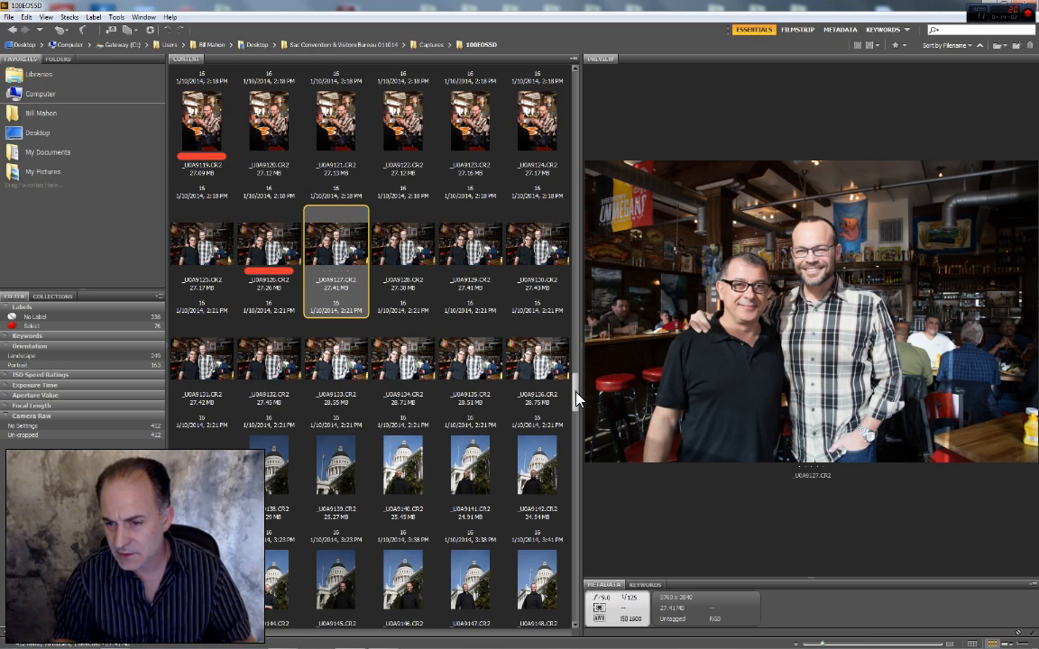
{"action": "key", "text": "Right"}
{"action": "key", "text": "Left"}
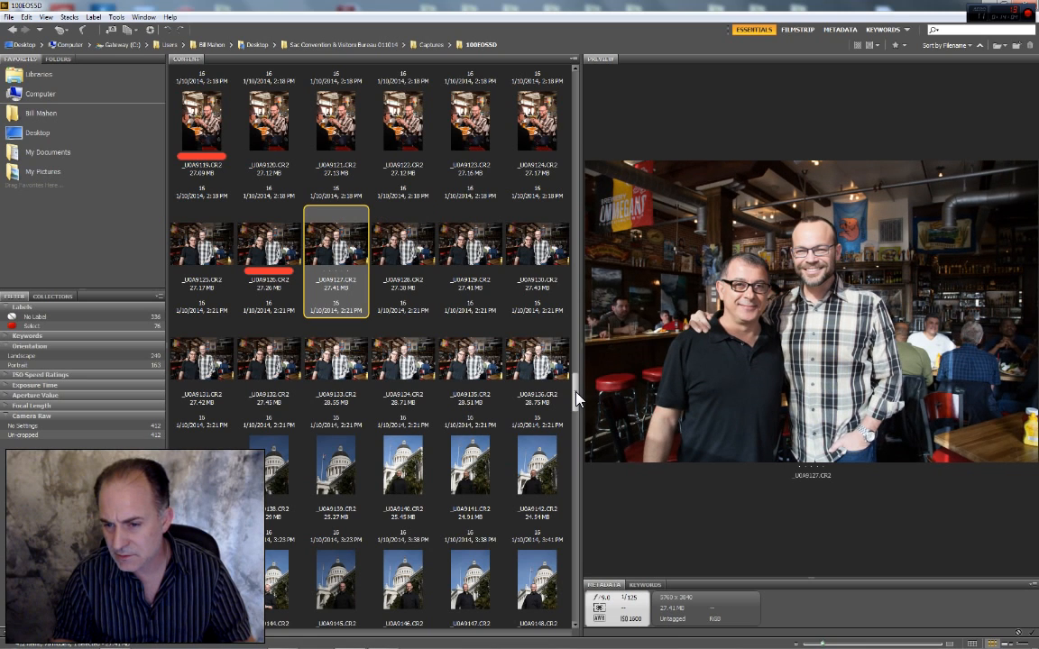
{"action": "key", "text": "ctrl+6"}
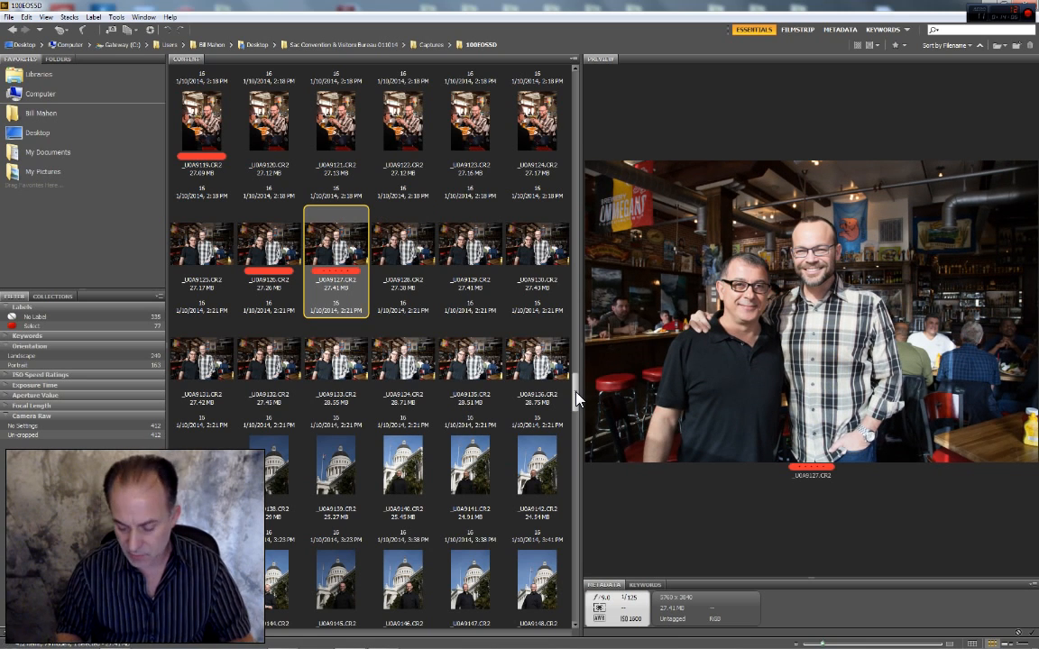
Review _U0A9128.CR2 to _U0A9130.CR2 and give _U0A9129.CR2 the red Select label
{"action": "key", "text": "Right"}
{"action": "key", "text": "Right"}
{"action": "key", "text": "Right"}
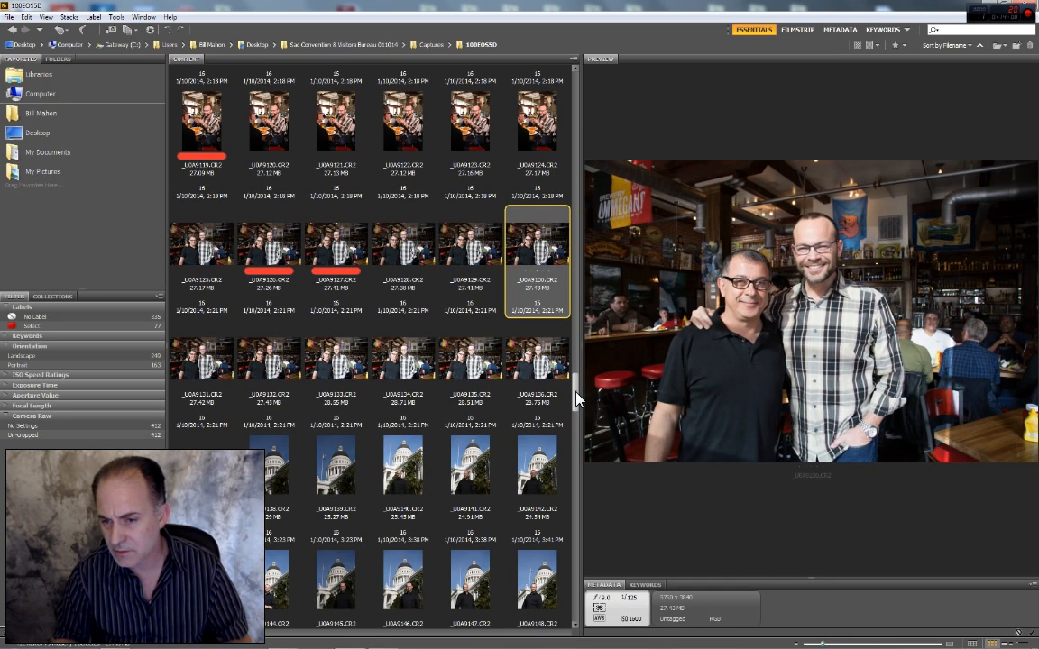
{"action": "key", "text": "Left"}
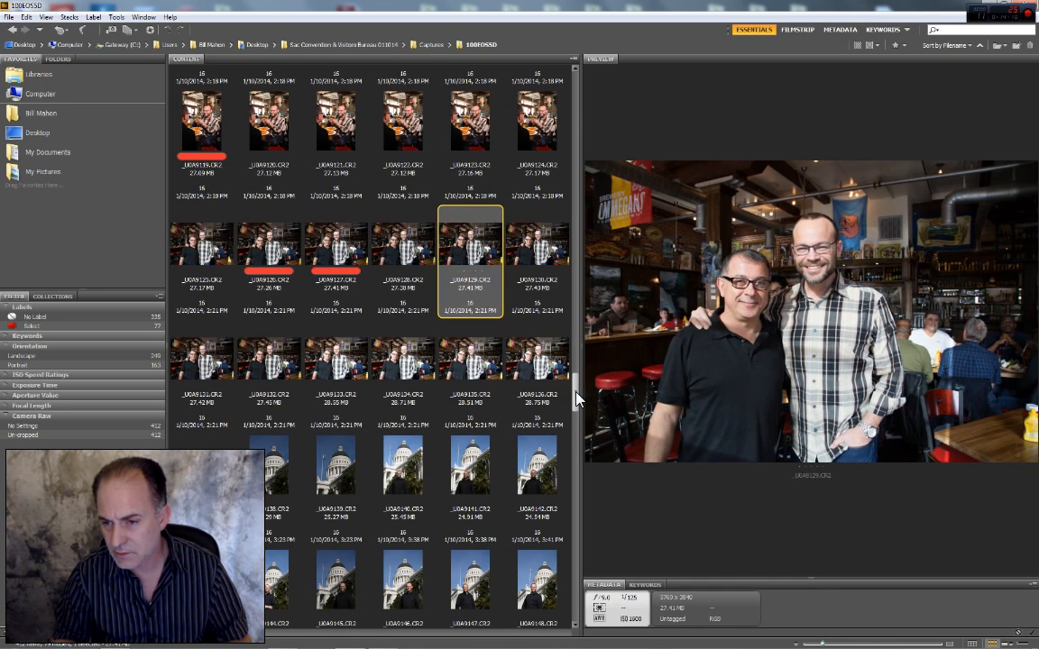
{"action": "key", "text": "ctrl+6"}
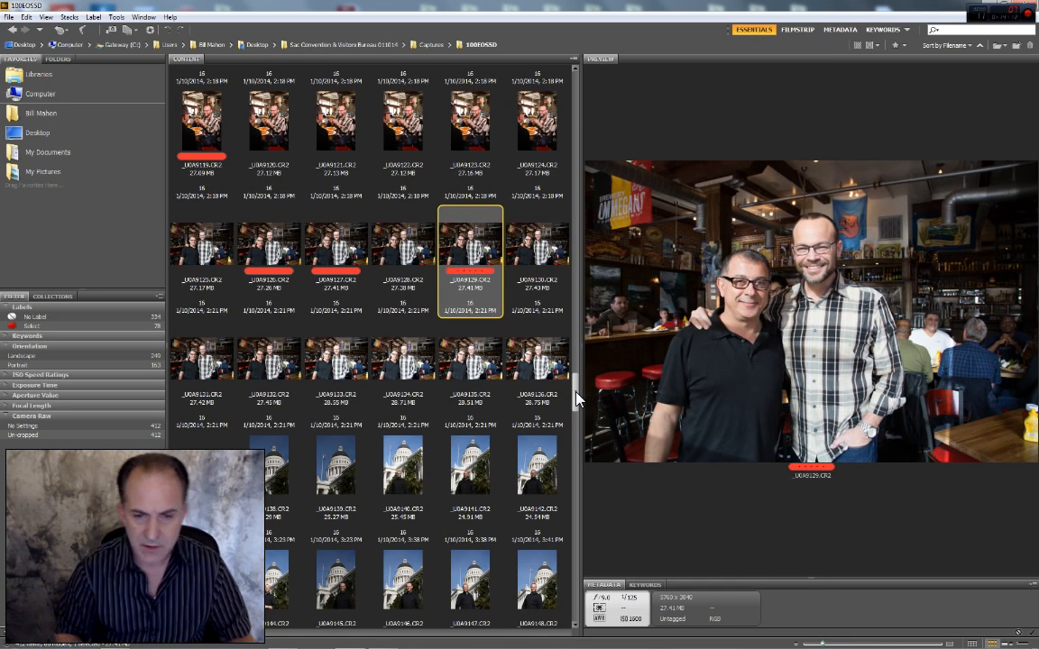
Move on to the Capitol portraits, review _U0A9151.CR2 to _U0A9156.CR2, and give _U0A9156.CR2 the red Select label
{"action": "key", "text": "Right"}
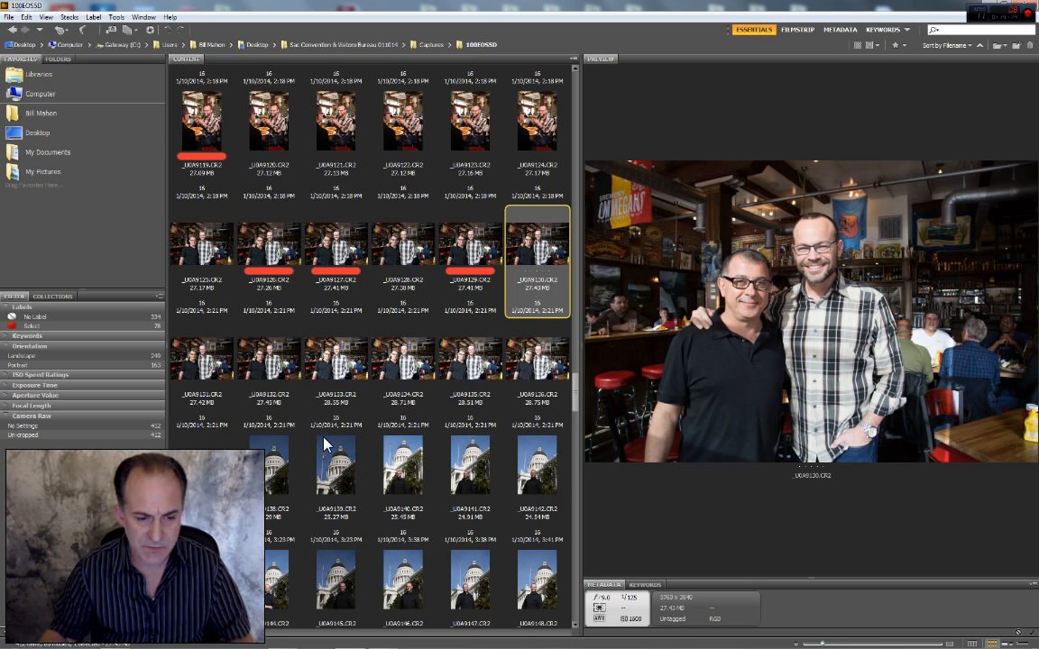
{"action": "scroll", "coordinate": [297, 451], "scroll_direction": "down", "scroll_amount": 2}
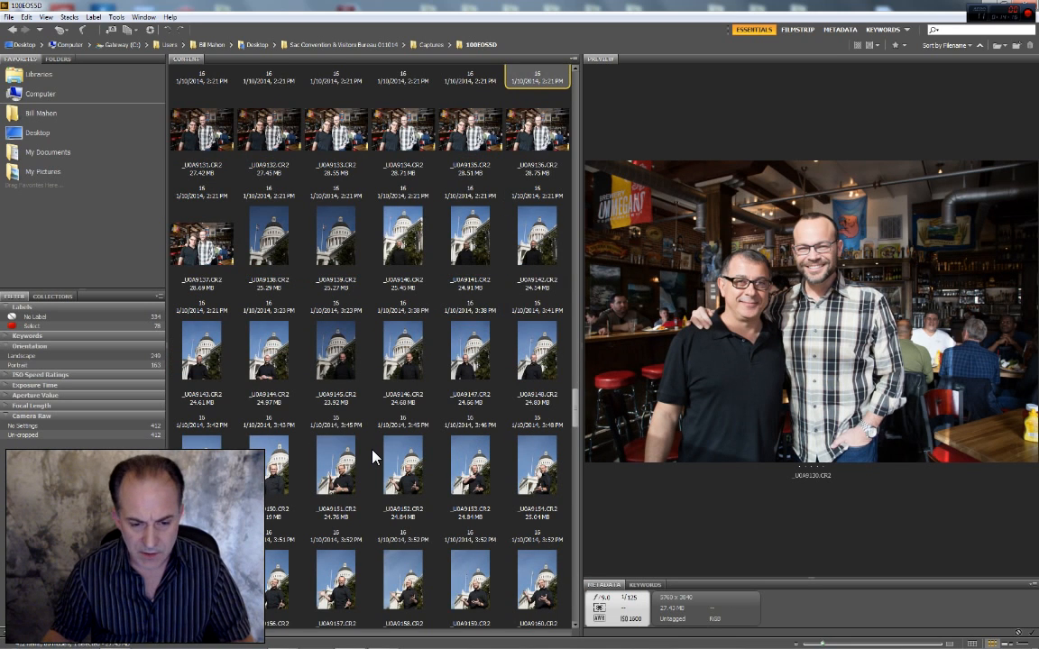
{"action": "scroll", "coordinate": [370, 452], "scroll_direction": "down", "scroll_amount": 2}
{"action": "scroll", "coordinate": [403, 455], "scroll_direction": "down", "scroll_amount": 2}
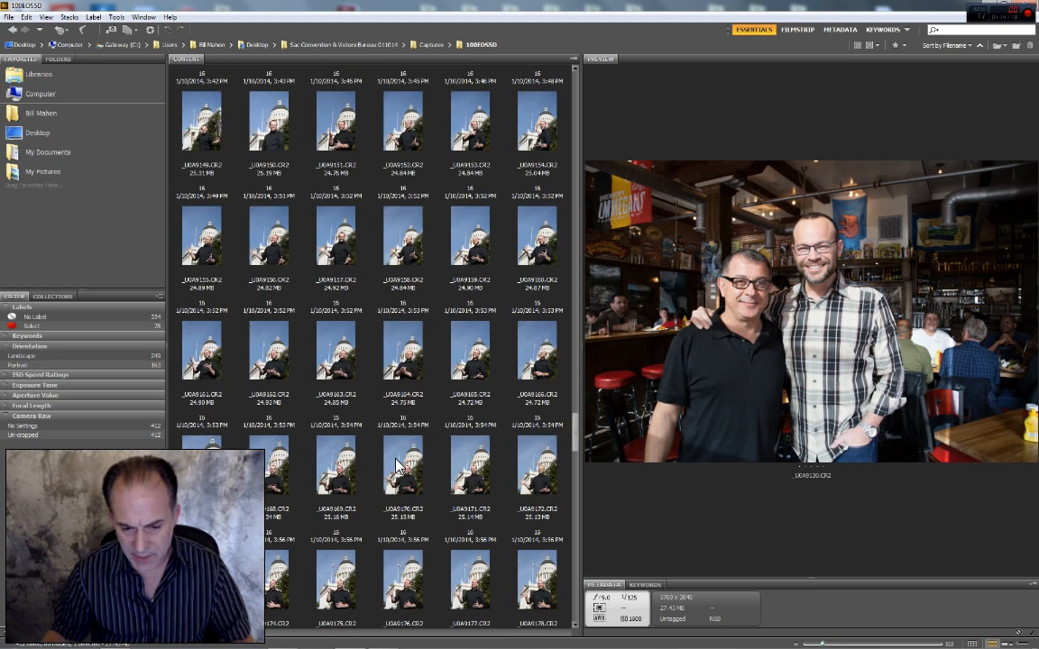
{"action": "scroll", "coordinate": [403, 464], "scroll_direction": "up", "scroll_amount": 2}
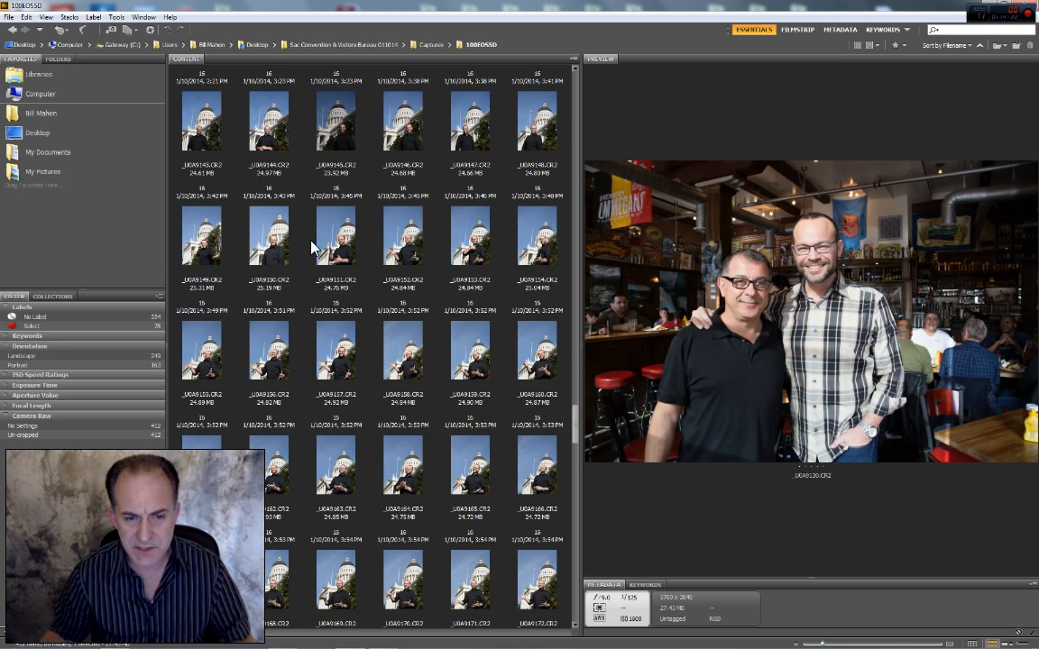
{"action": "left_click", "coordinate": [343, 254]}
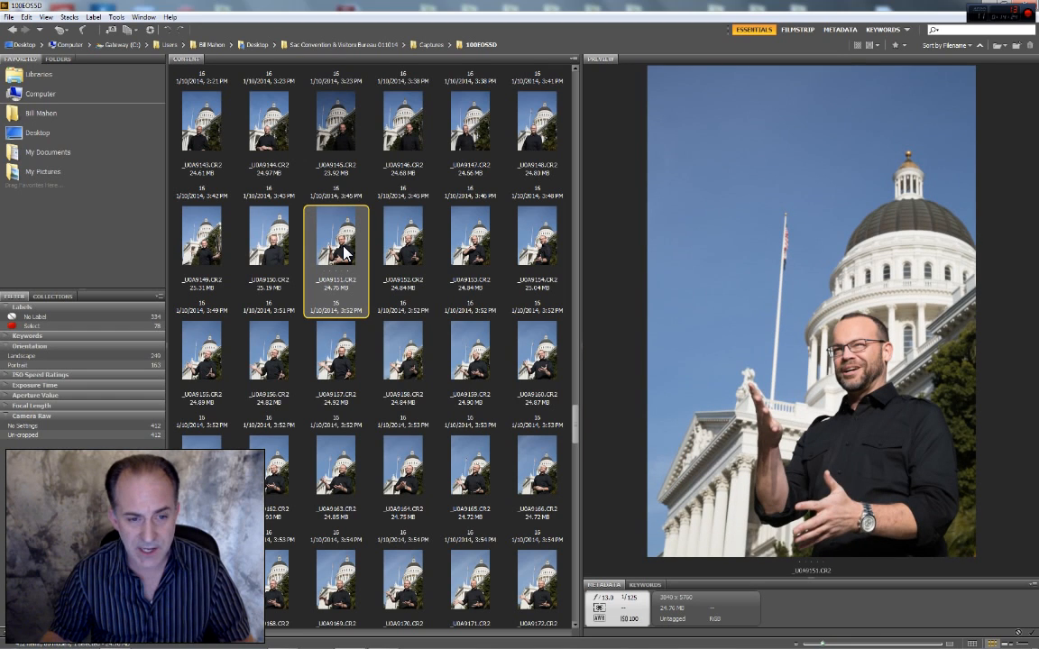
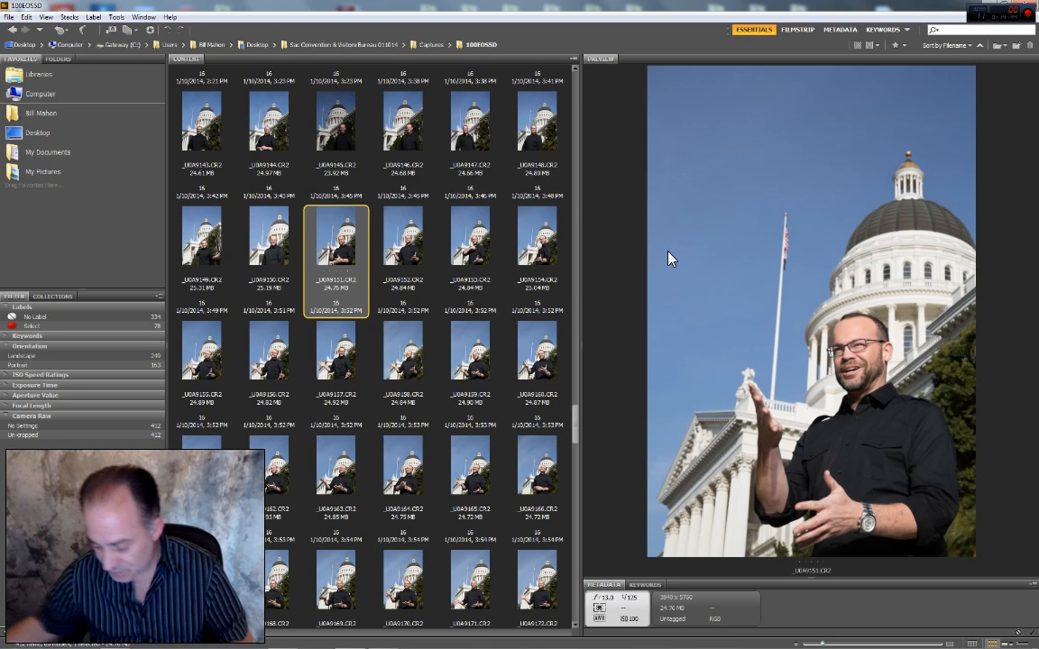
{"action": "key", "text": "Right"}
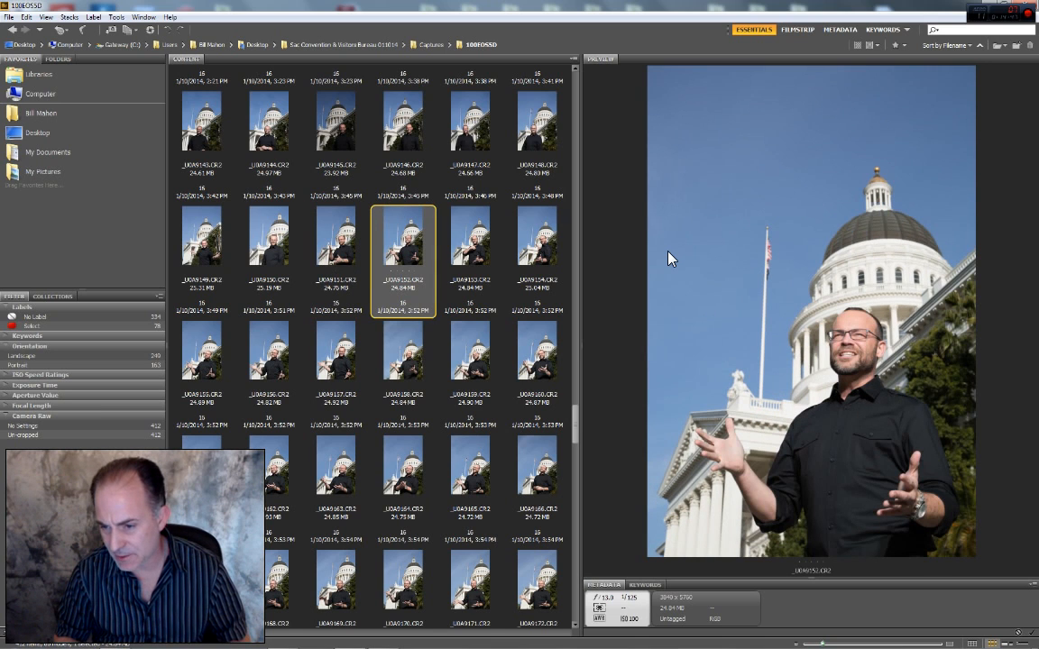
{"action": "key", "text": "Right"}
{"action": "key", "text": "Right"}
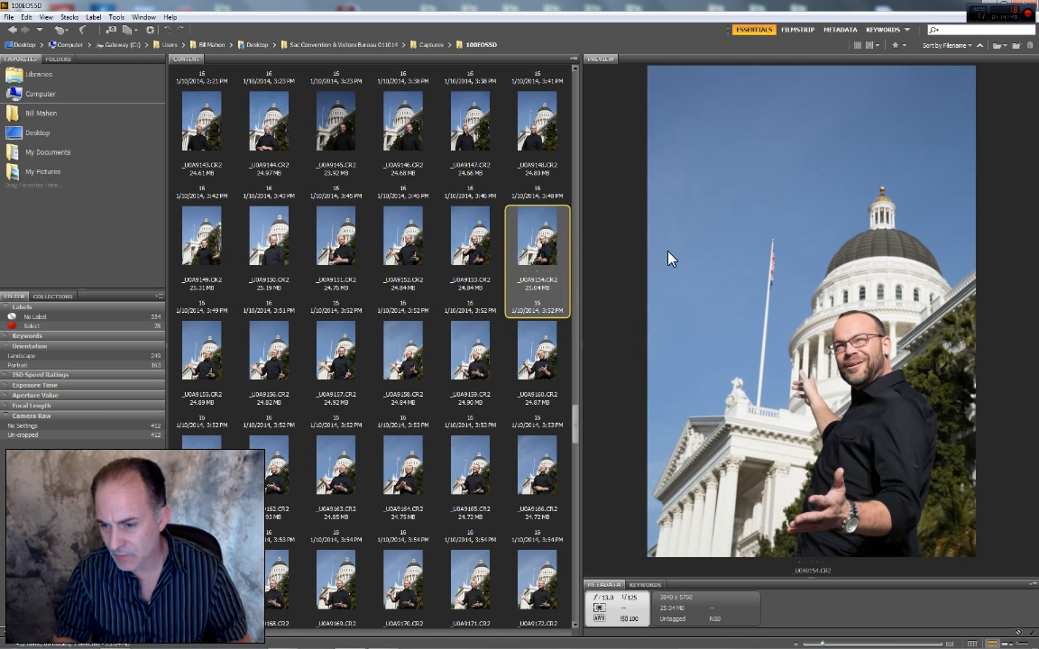
{"action": "key", "text": "Right"}
{"action": "key", "text": "Right"}
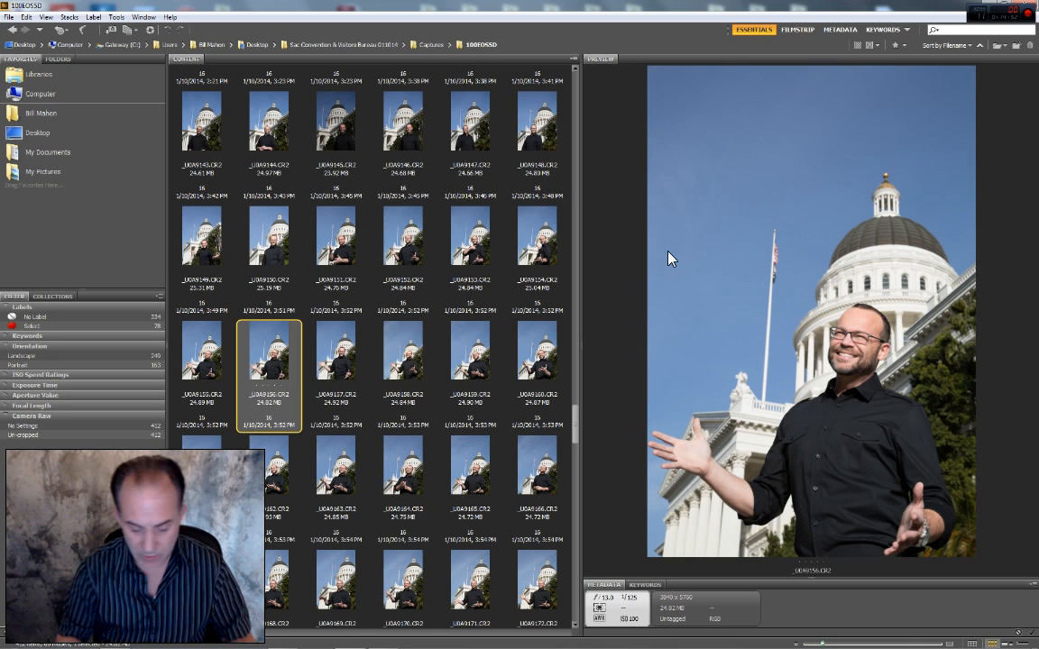
{"action": "key", "text": "ctrl+6"}
Compare the Capitol shots _U0A9157.CR2 to _U0A9159.CR2, and mark _U0A9158.CR2 with the red Select label
{"action": "key", "text": "Right"}
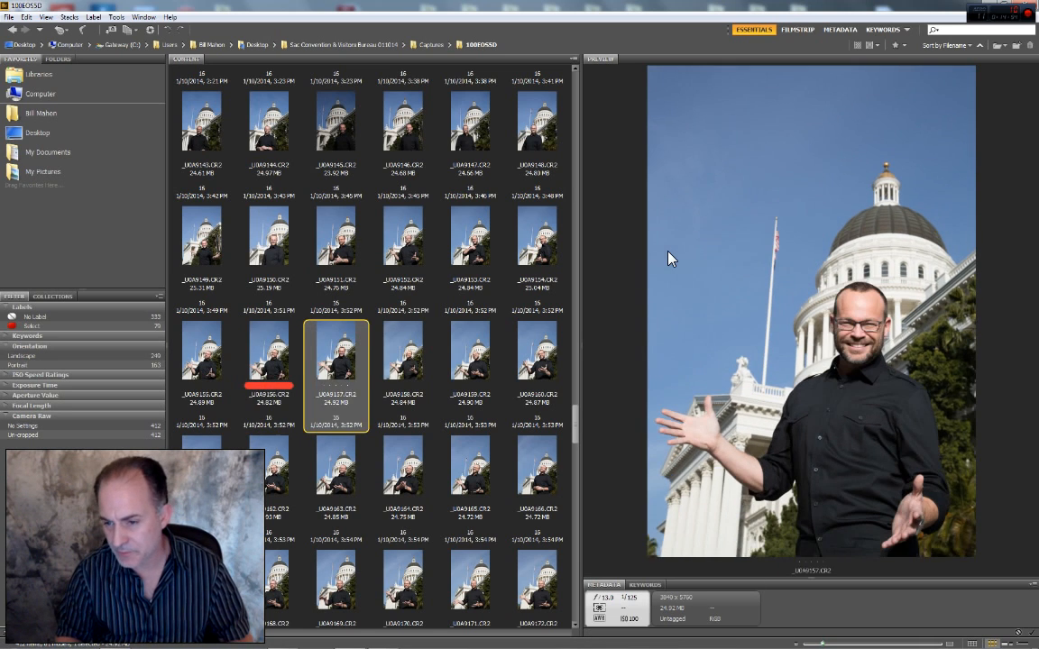
{"action": "key", "text": "Right"}
{"action": "key", "text": "Right"}
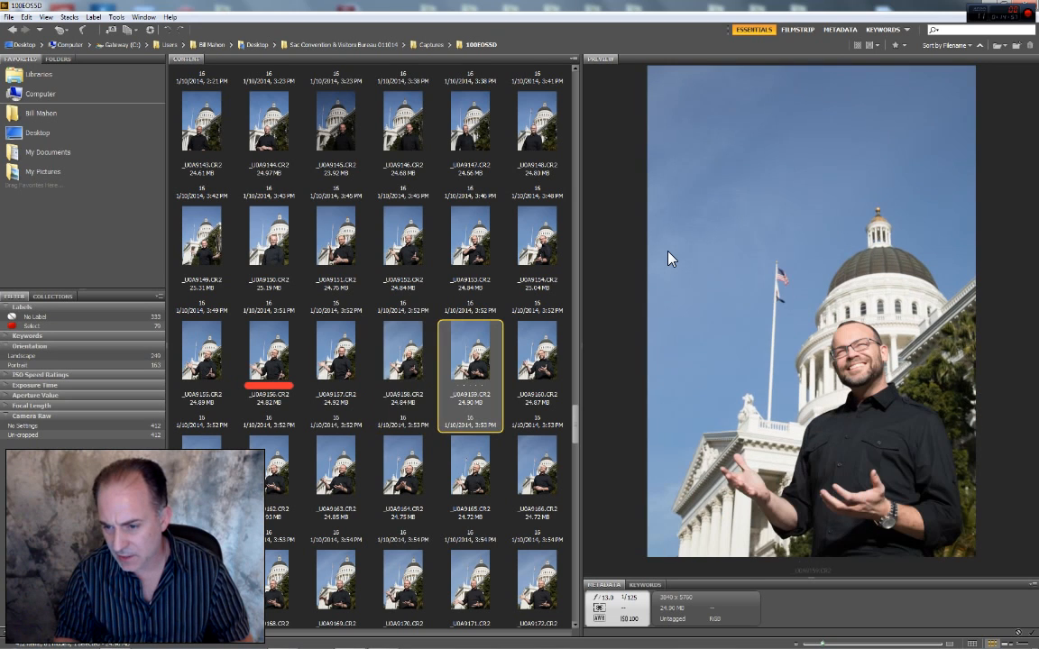
{"action": "key", "text": "Left"}
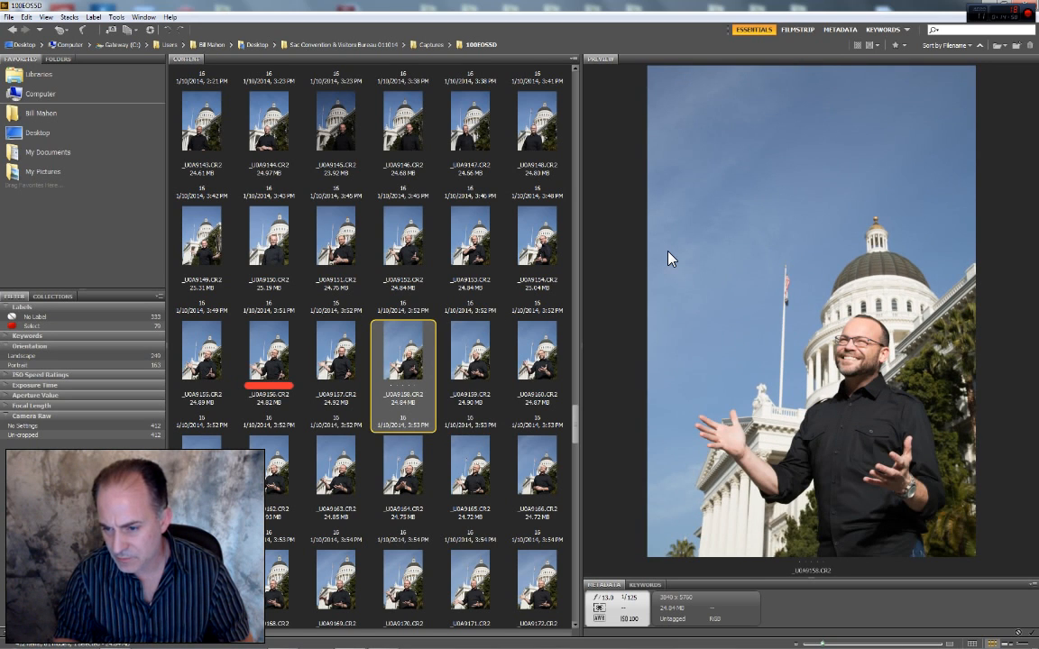
{"action": "key", "text": "ctrl+6"}
Review _U0A9159.CR2 to _U0A9161.CR2 and give _U0A9160.CR2 the red Select label
{"action": "key", "text": "Right"}
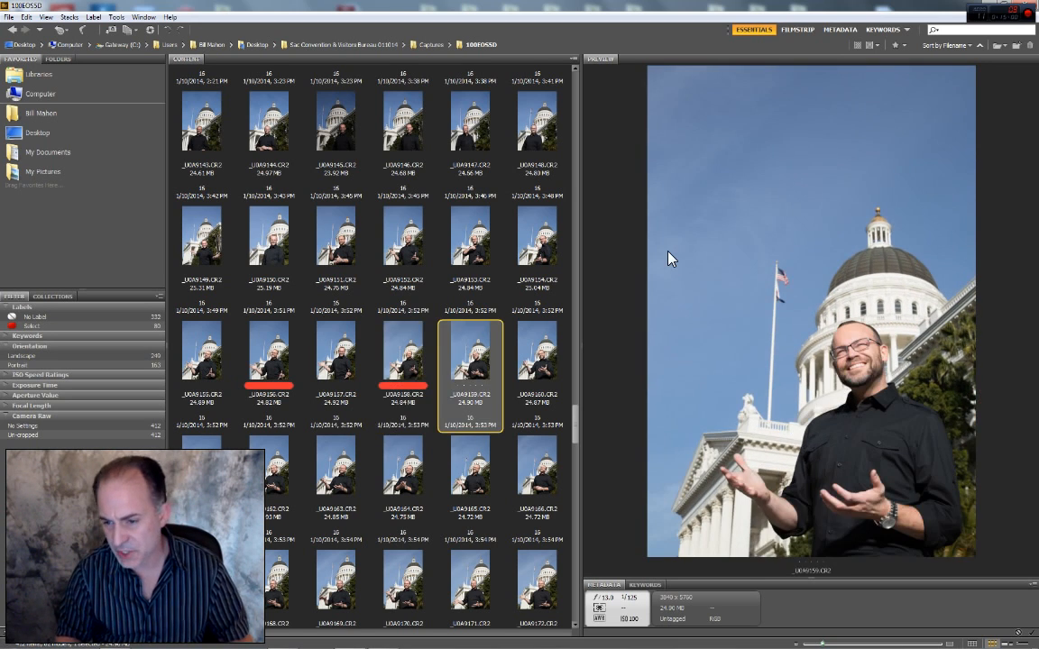
{"action": "key", "text": "Right"}
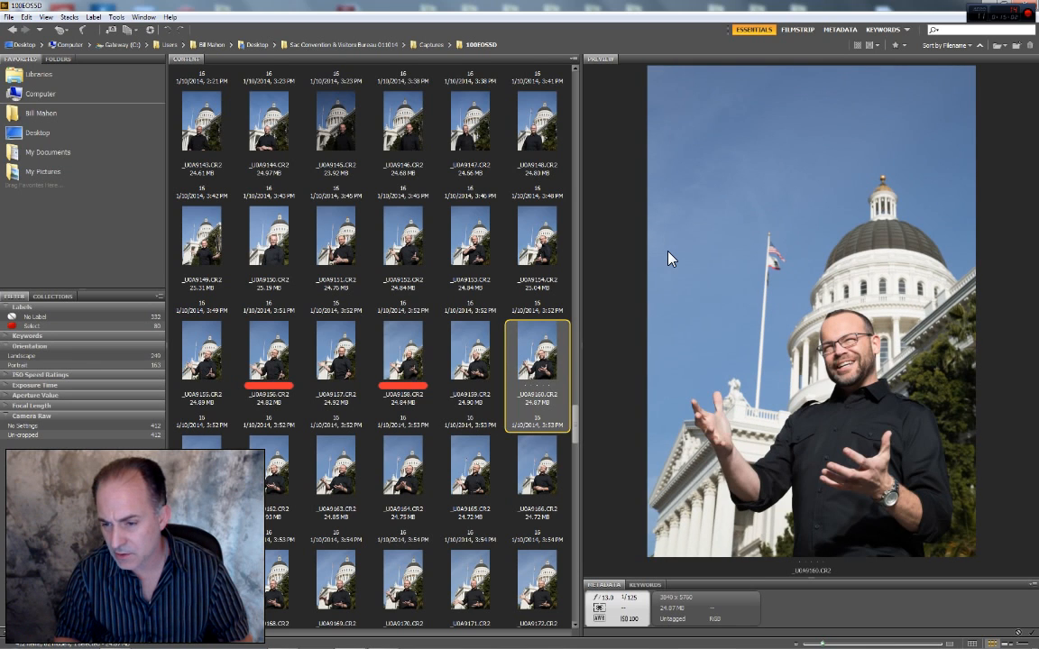
{"action": "key", "text": "Right"}
{"action": "key", "text": "Left"}
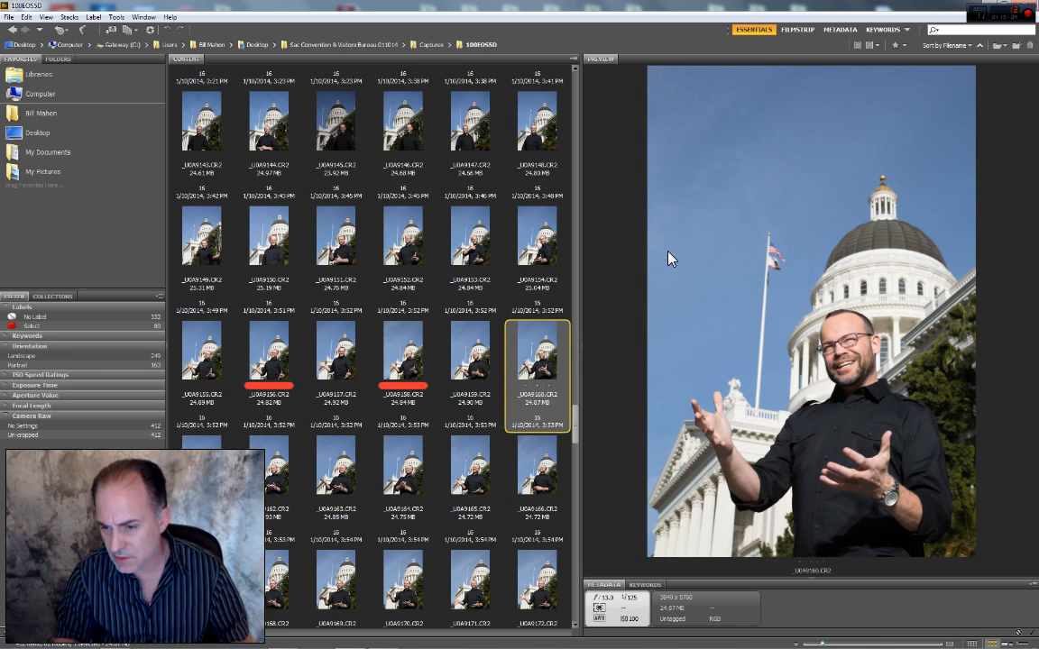
{"action": "key", "text": "ctrl+6"}
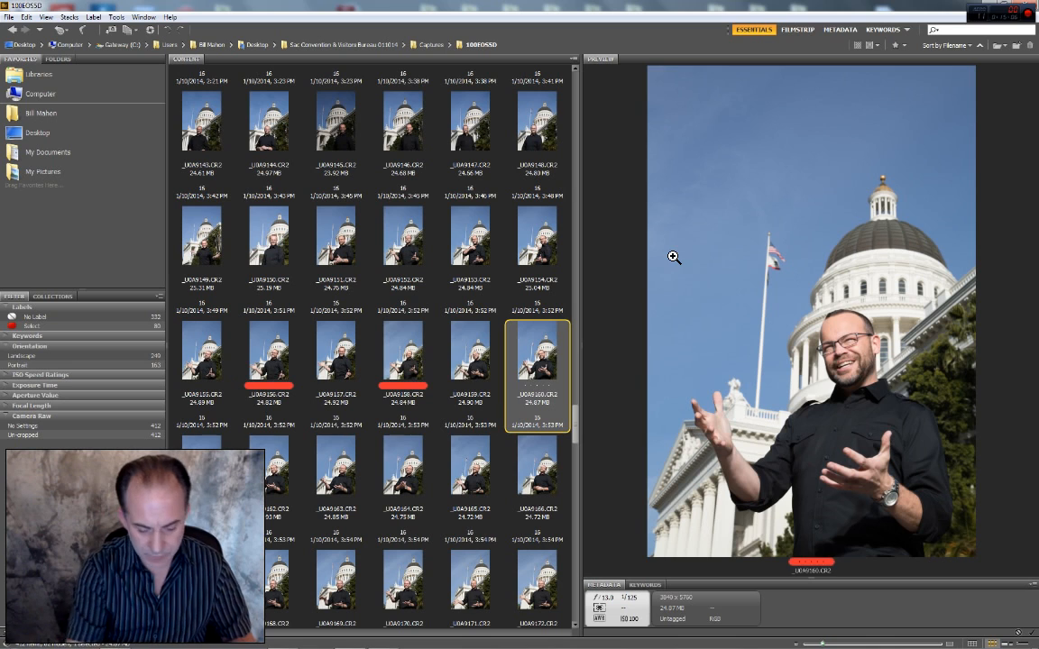
Review _U0A9161.CR2 to _U0A9164.CR2 and mark _U0A9164.CR2 with the red Select label
{"action": "key", "text": "Right"}
{"action": "key", "text": "Right"}
{"action": "key", "text": "Right"}
{"action": "key", "text": "Right"}
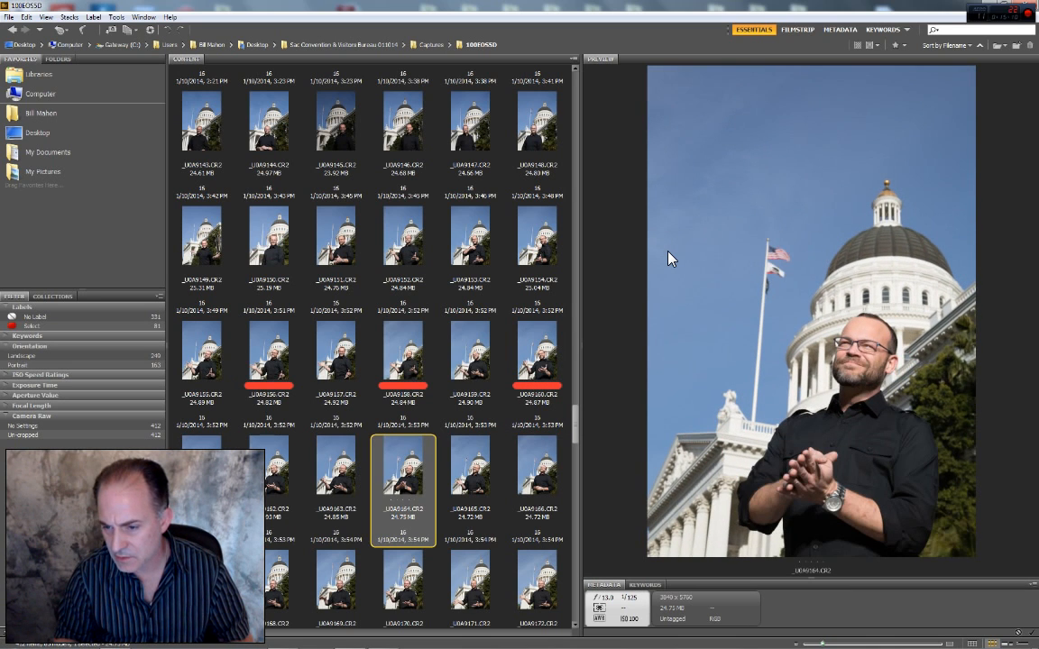
{"action": "key", "text": "ctrl+6"}
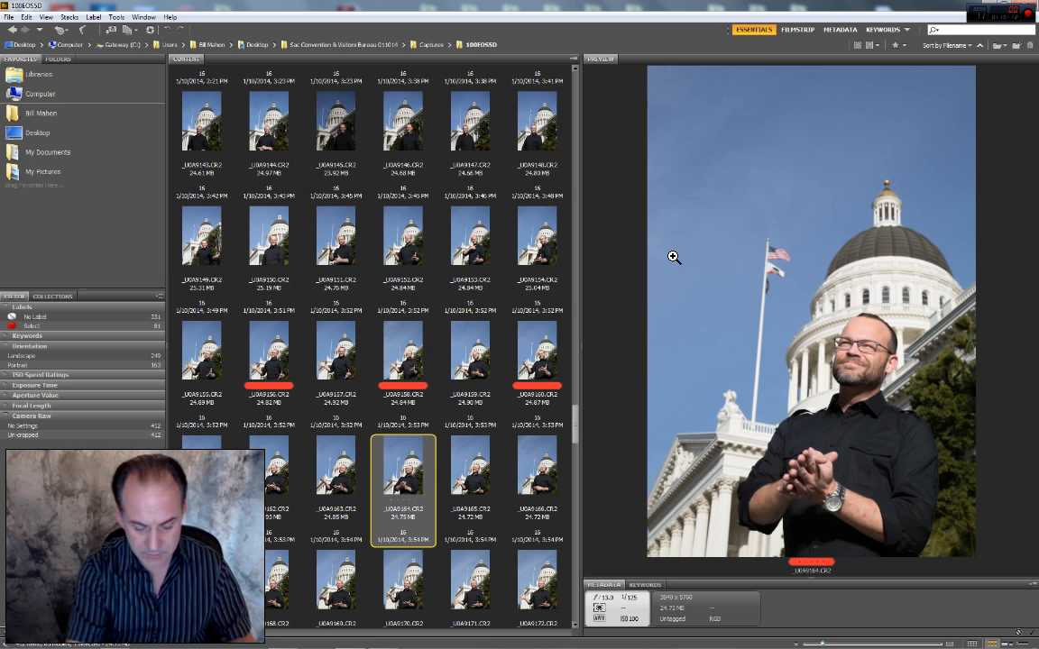
Compare _U0A9165.CR2 with _U0A9166.CR2, and give _U0A9165.CR2 the red Select label
{"action": "key", "text": "Right"}
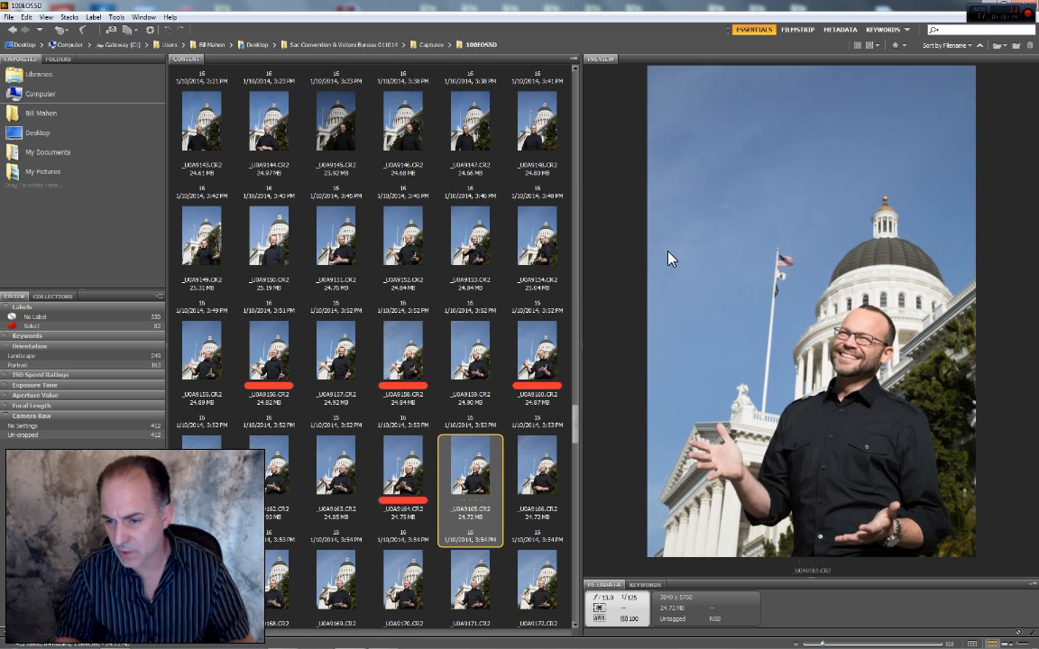
{"action": "key", "text": "Right"}
{"action": "key", "text": "Left"}
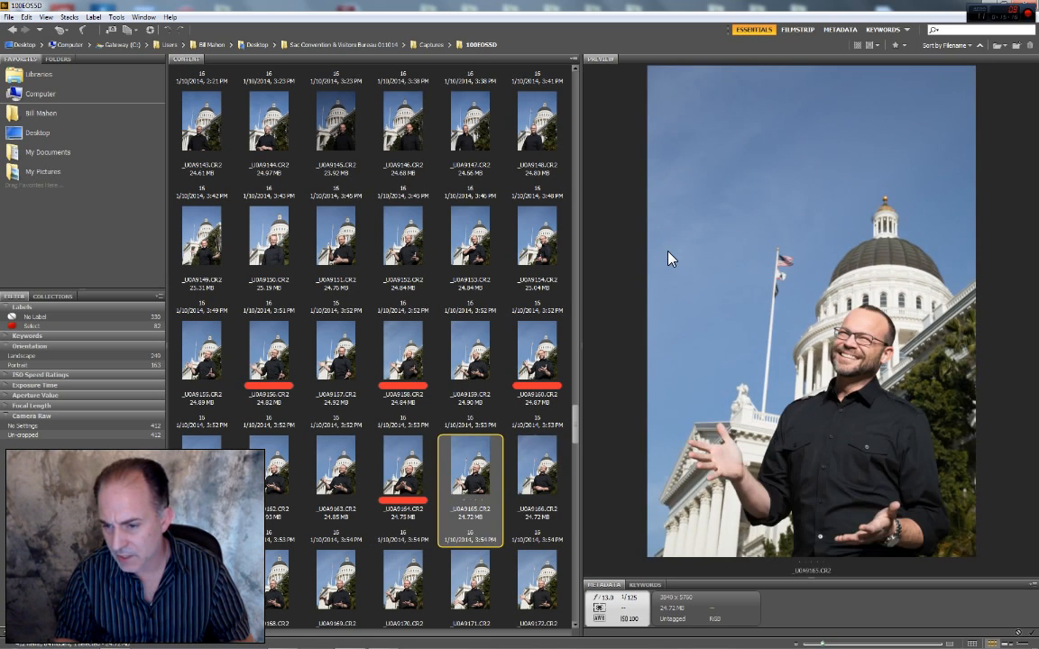
{"action": "key", "text": "Right"}
{"action": "key", "text": "Left"}
{"action": "key", "text": "ctrl+6"}
Move past _U0A9166.CR2 and give _U0A9167.CR2 the red Select label and a five-star rating
{"action": "key", "text": "Right"}
{"action": "key", "text": "Right"}
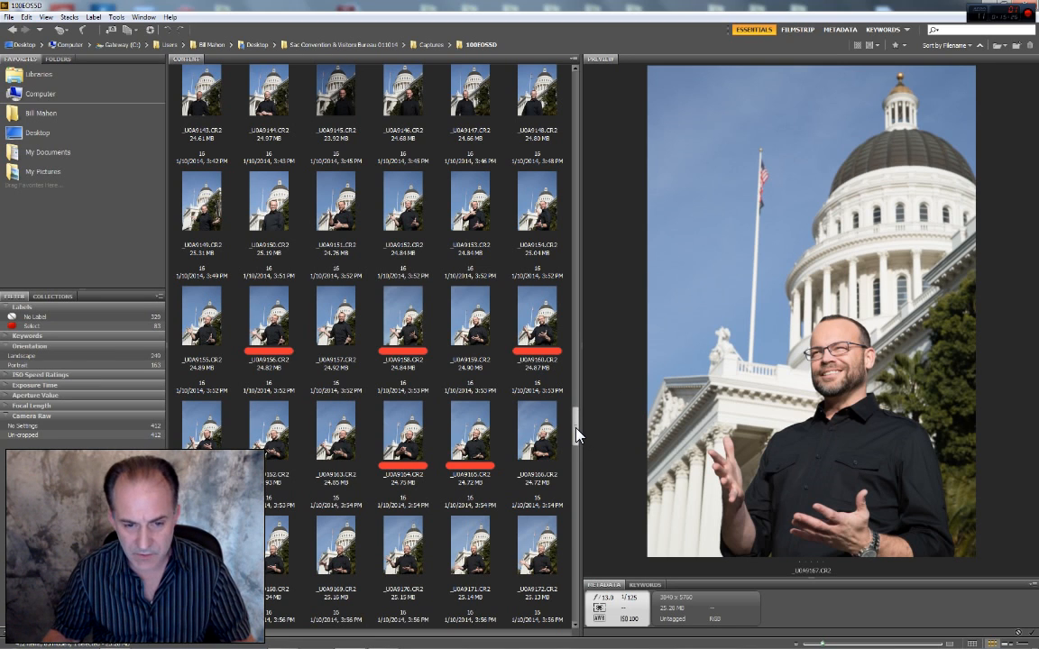
{"action": "scroll", "coordinate": [577, 437], "scroll_direction": "down", "scroll_amount": 1}
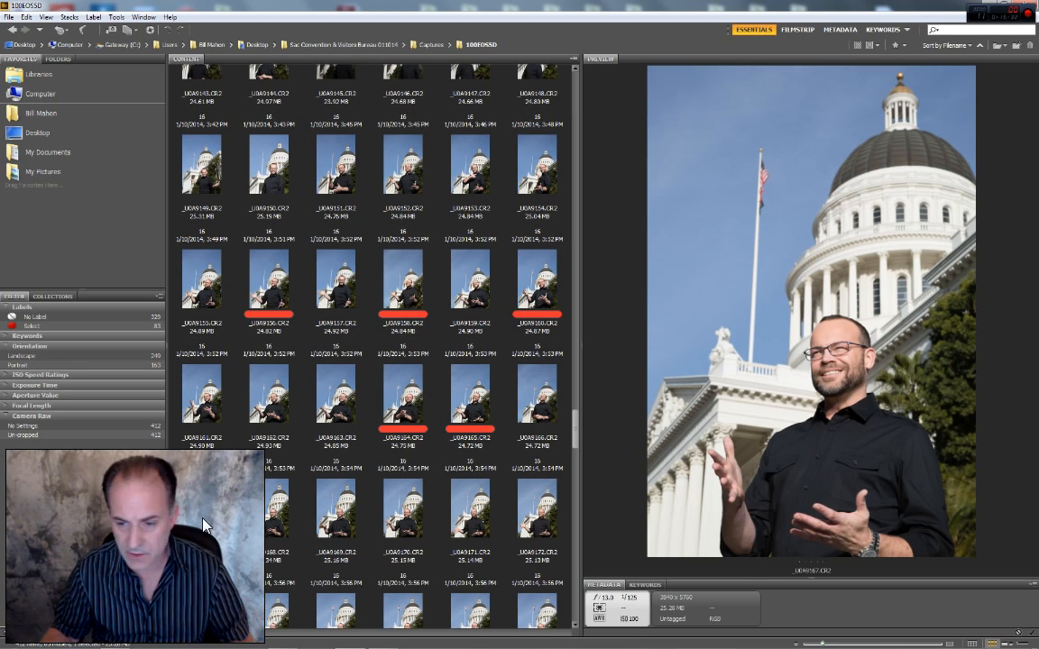
{"action": "key", "text": "ctrl+6"}
{"action": "key", "text": "ctrl+5"}
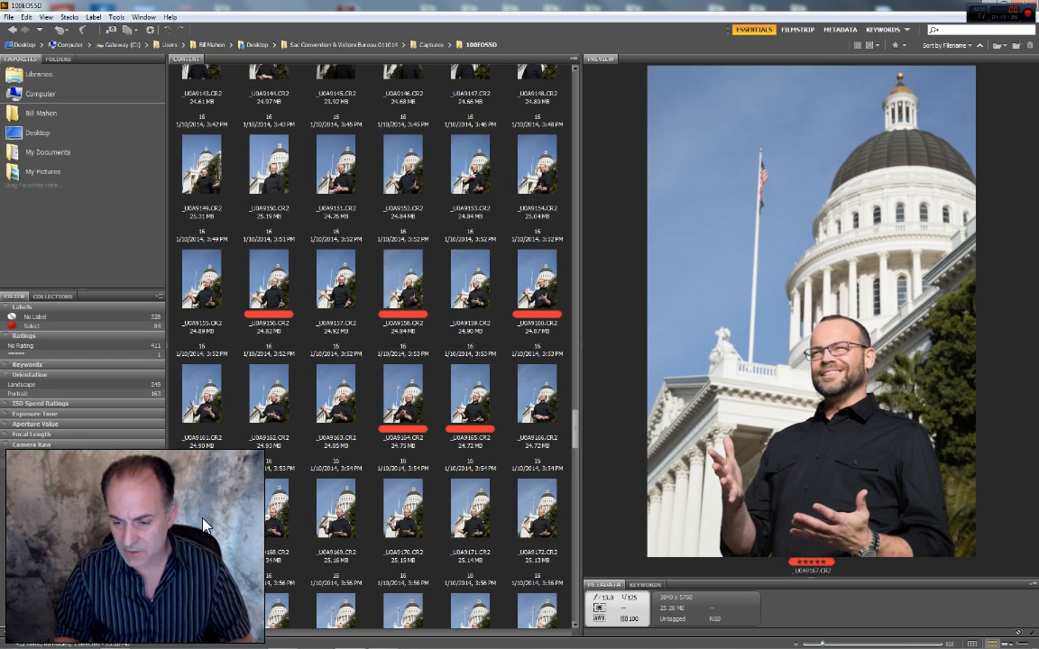
Skip _U0A9168.CR2, and give _U0A9169.CR2 a five-star rating and the red Select label
{"action": "key", "text": "Right"}
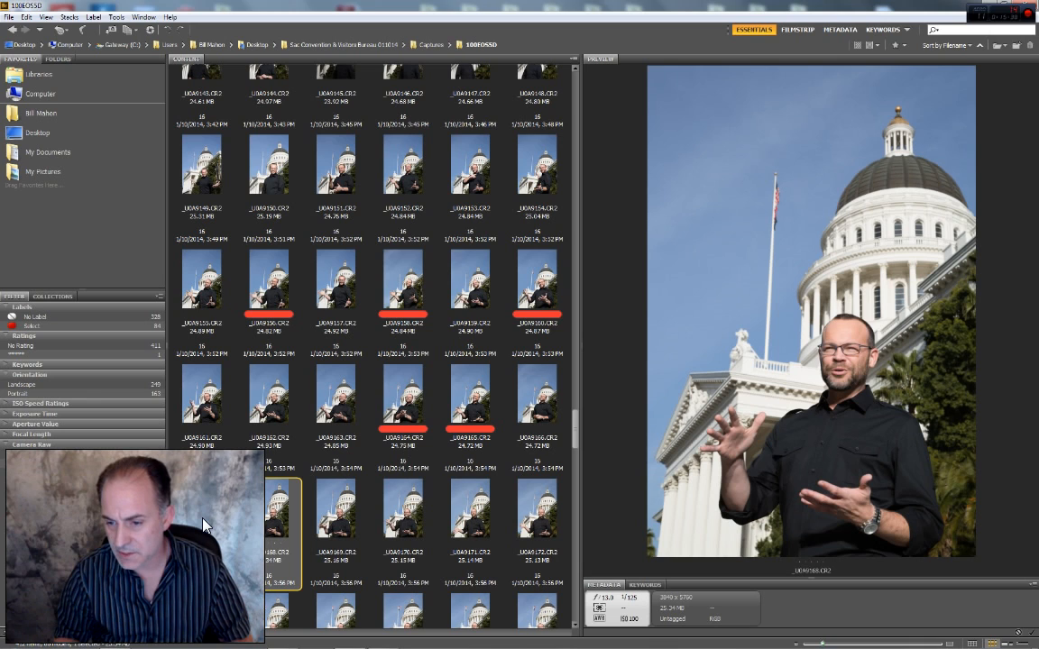
{"action": "key", "text": "Right"}
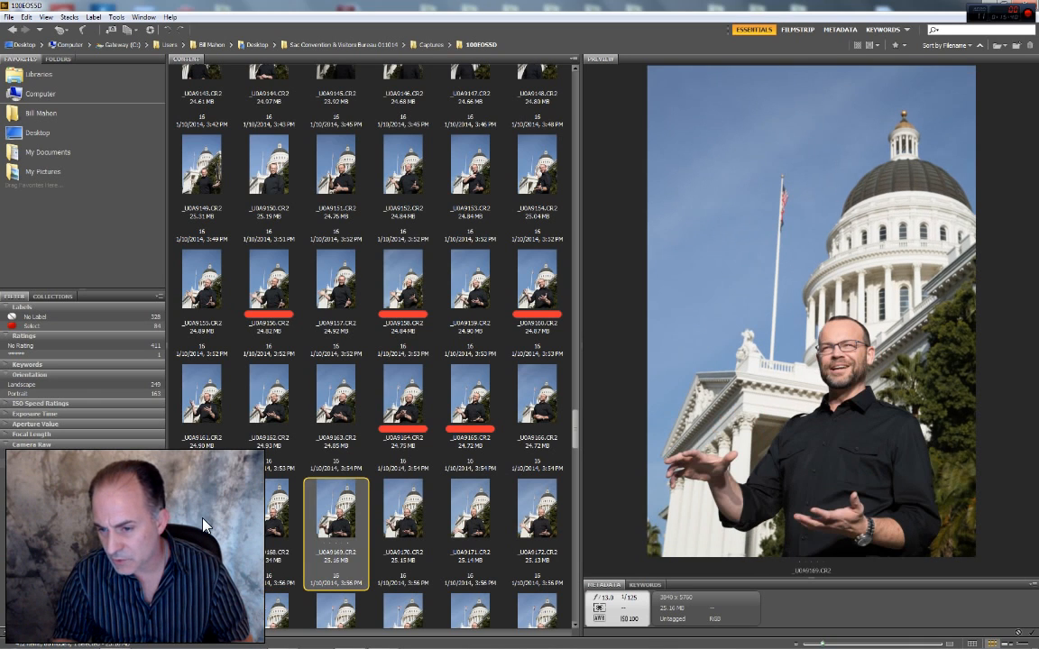
{"action": "key", "text": "ctrl+5"}
{"action": "key", "text": "ctrl+6"}
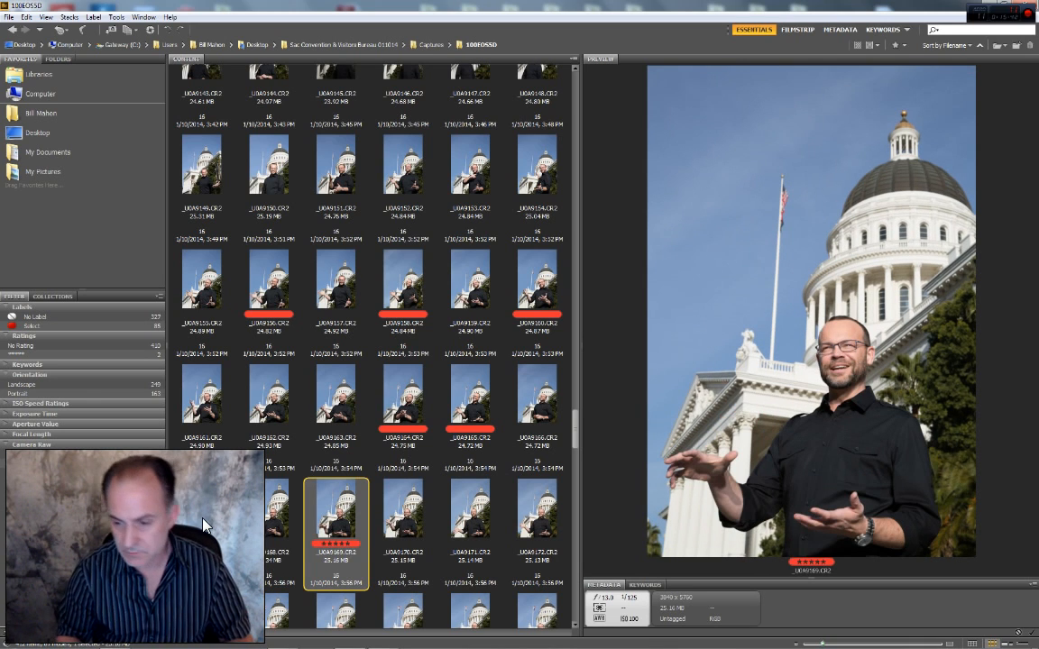
Give _U0A9170.CR2, _U0A9171.CR2 and _U0A9172.CR2 each a five-star rating and the red Select label
{"action": "key", "text": "Right"}
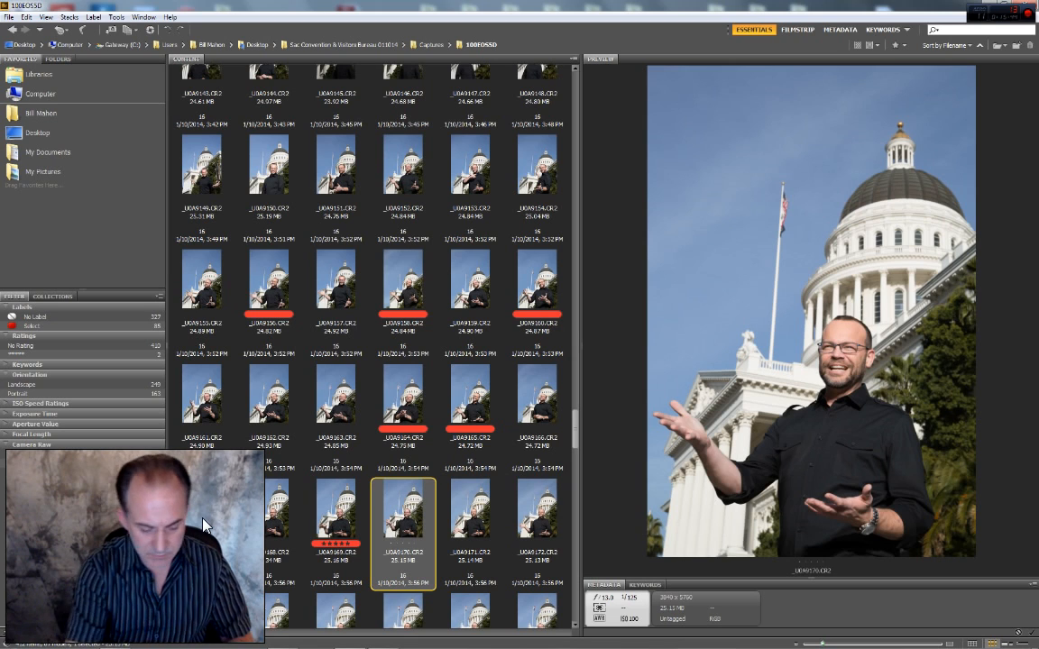
{"action": "key", "text": "ctrl+5"}
{"action": "key", "text": "ctrl+6"}
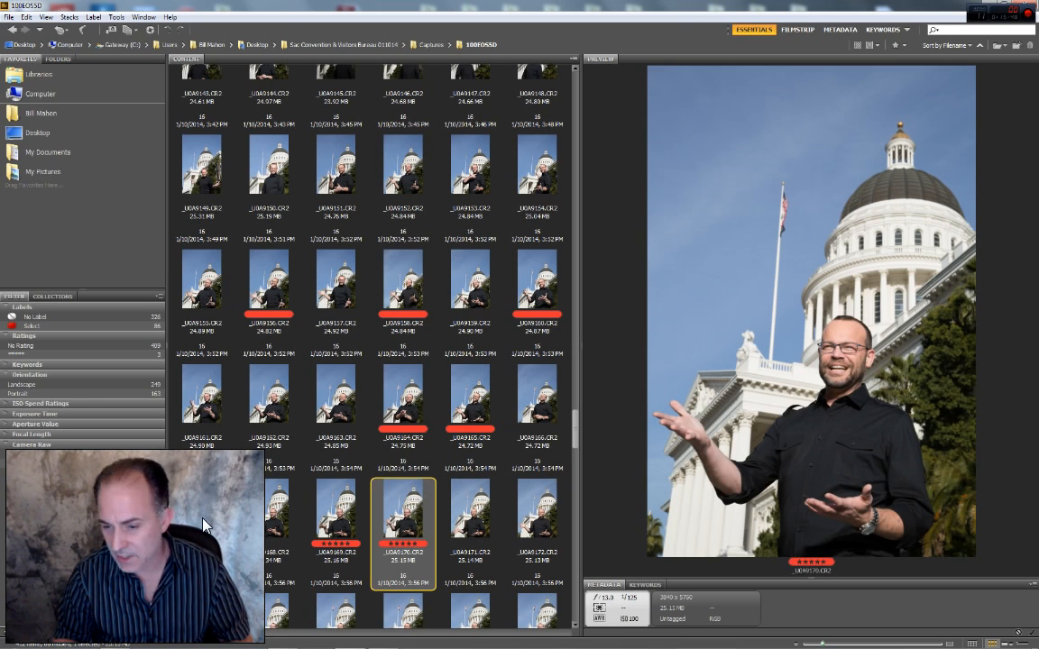
{"action": "key", "text": "Right"}
{"action": "key", "text": "ctrl+5"}
{"action": "key", "text": "ctrl+6"}
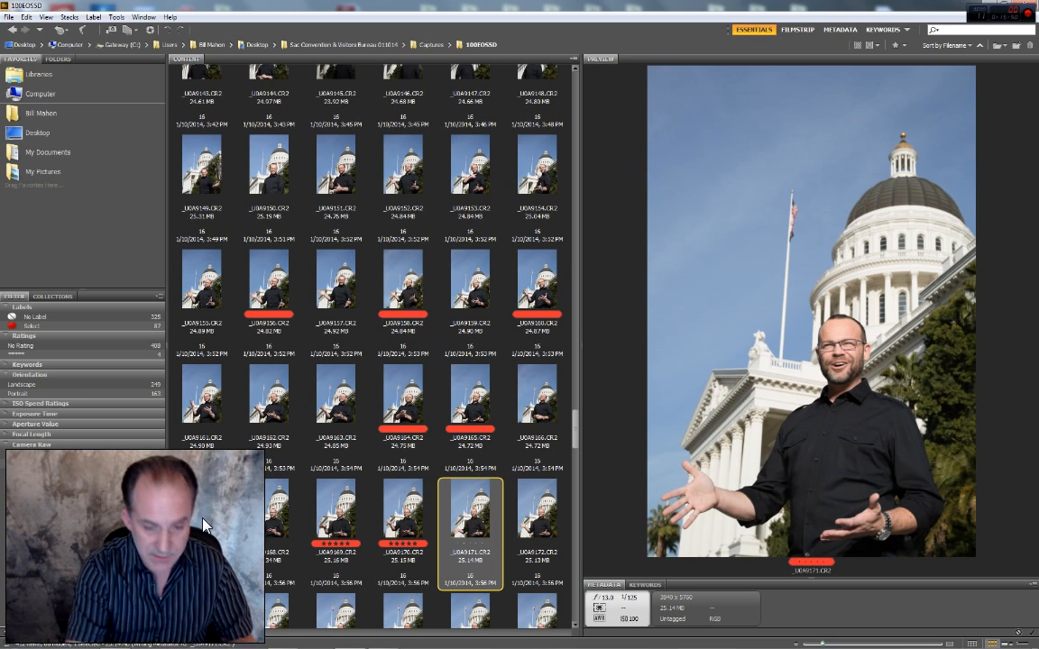
{"action": "key", "text": "Right"}
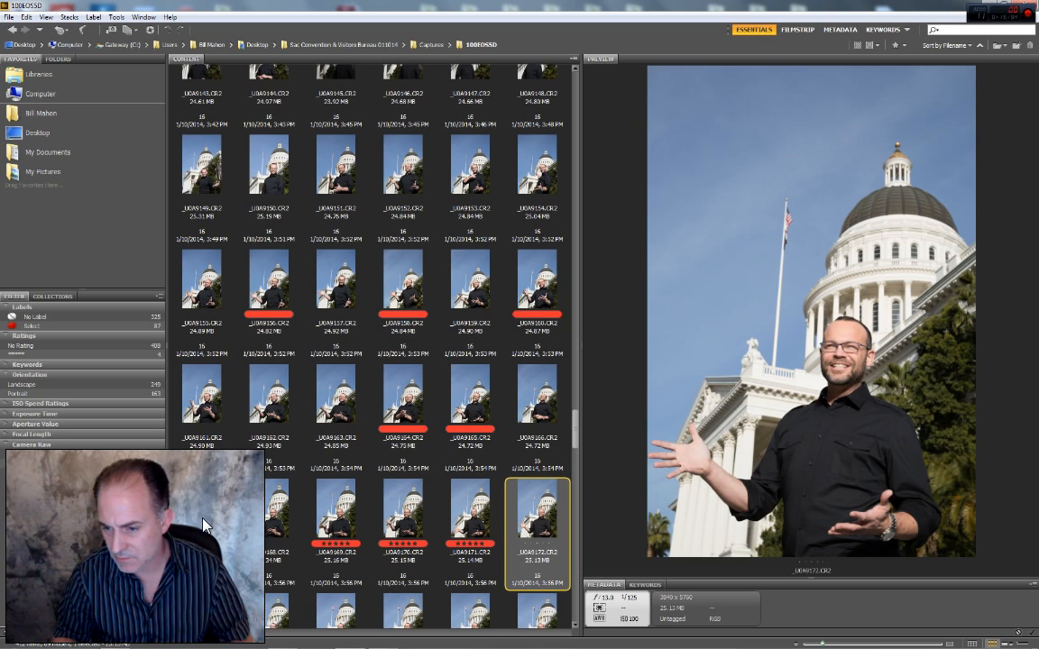
{"action": "key", "text": "ctrl+7"}
{"action": "key", "text": "ctrl+5"}
{"action": "key", "text": "ctrl+6"}
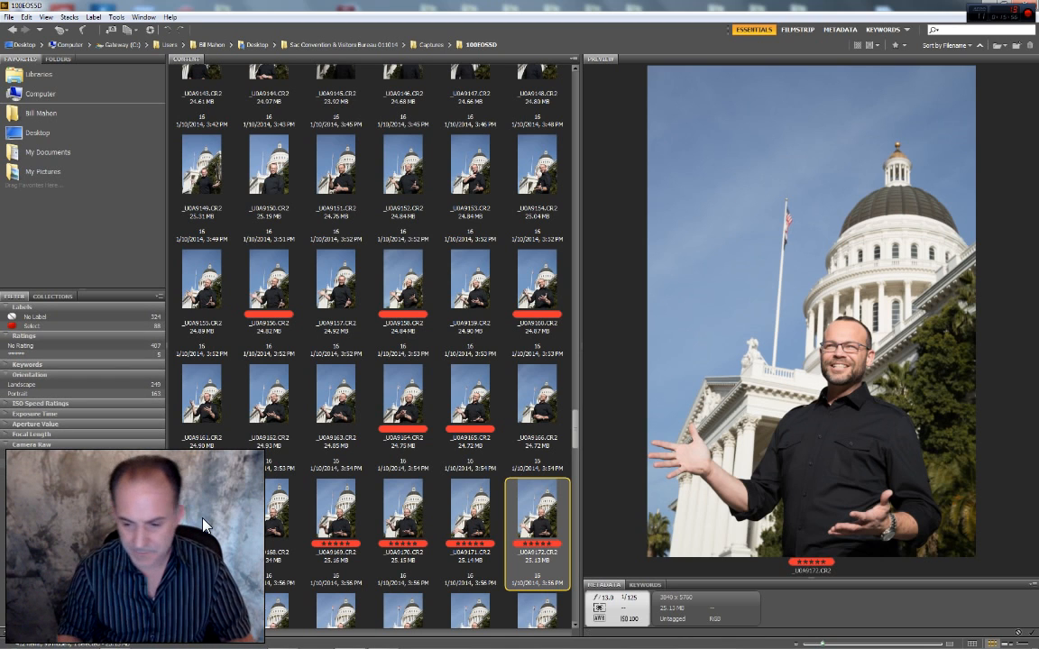
Compare _U0A9173.CR2 with _U0A9174.CR2, and give _U0A9174.CR2 a five-star rating and the red Select label
{"action": "key", "text": "Right"}
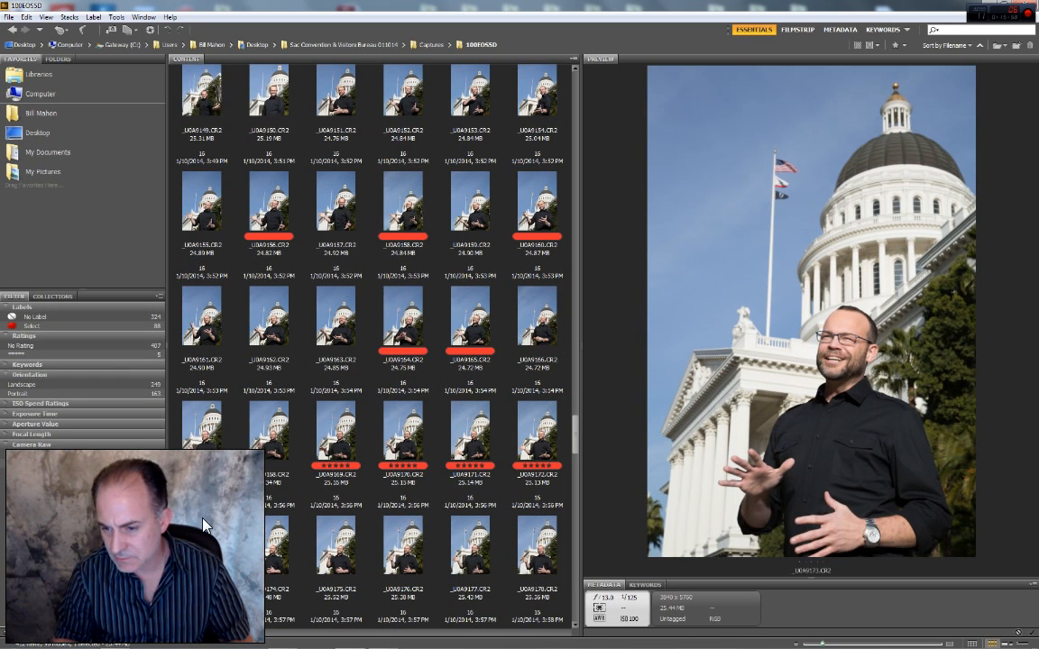
{"action": "key", "text": "Right"}
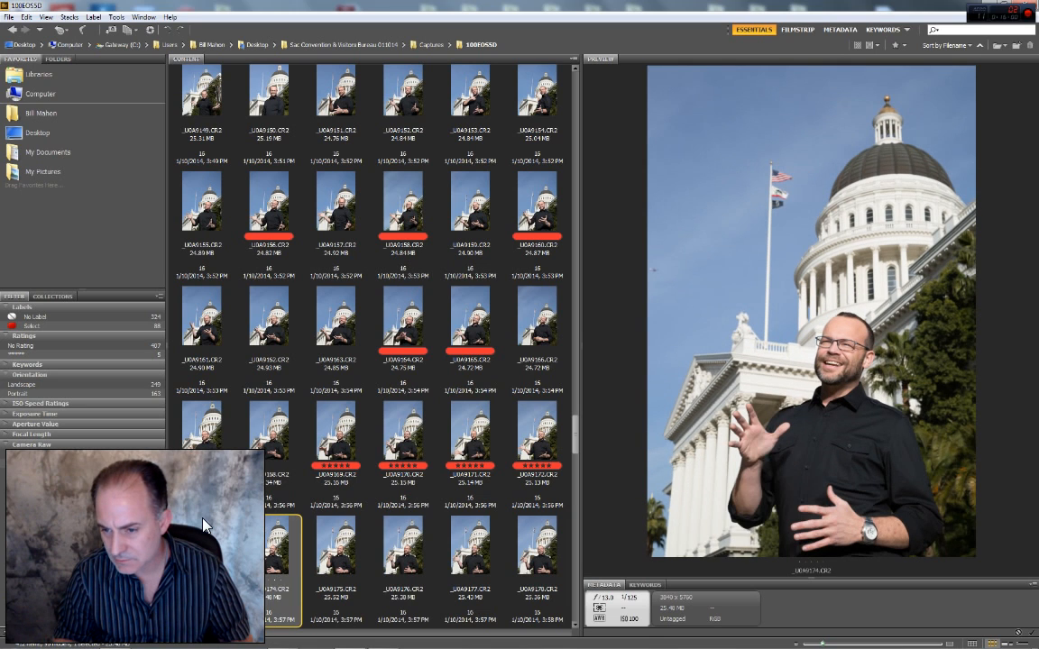
{"action": "key", "text": "Left"}
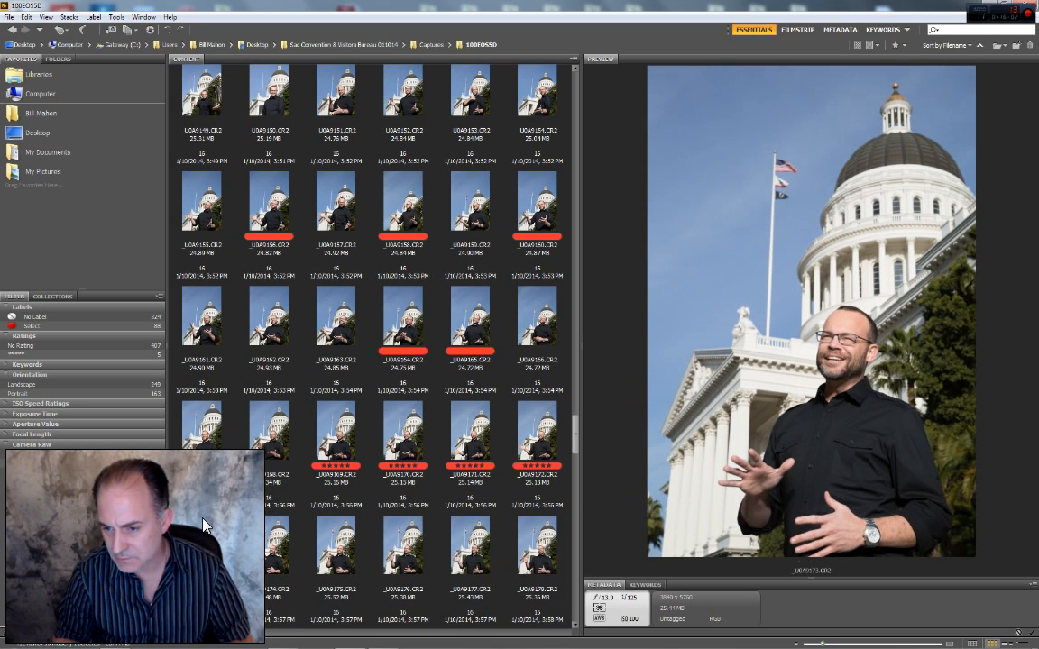
{"action": "key", "text": "Right"}
{"action": "key", "text": "Left"}
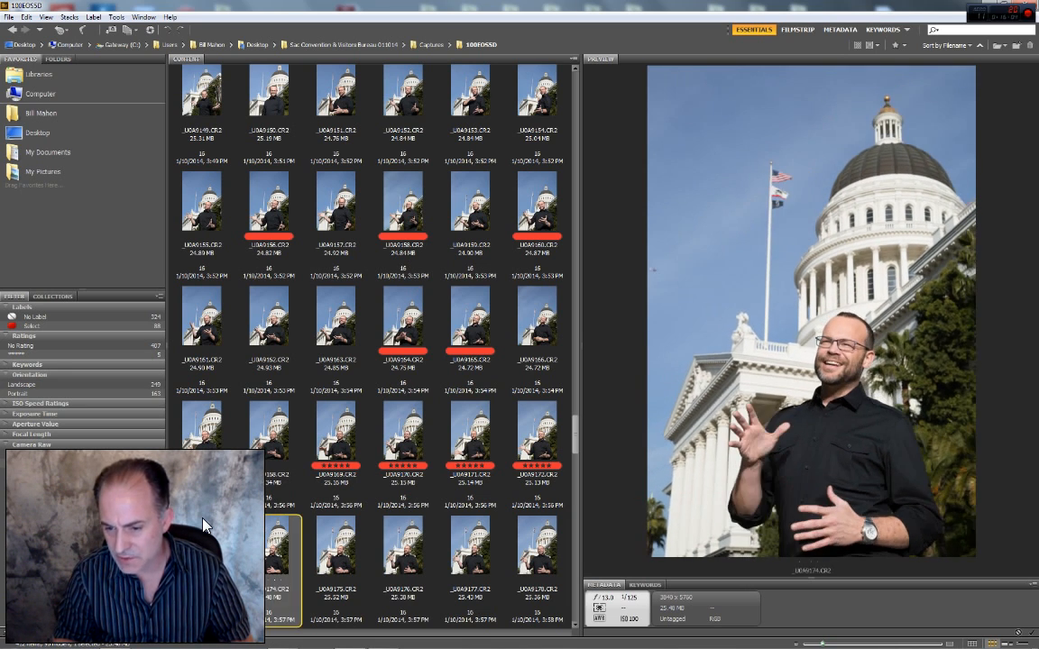
{"action": "key", "text": "Right"}
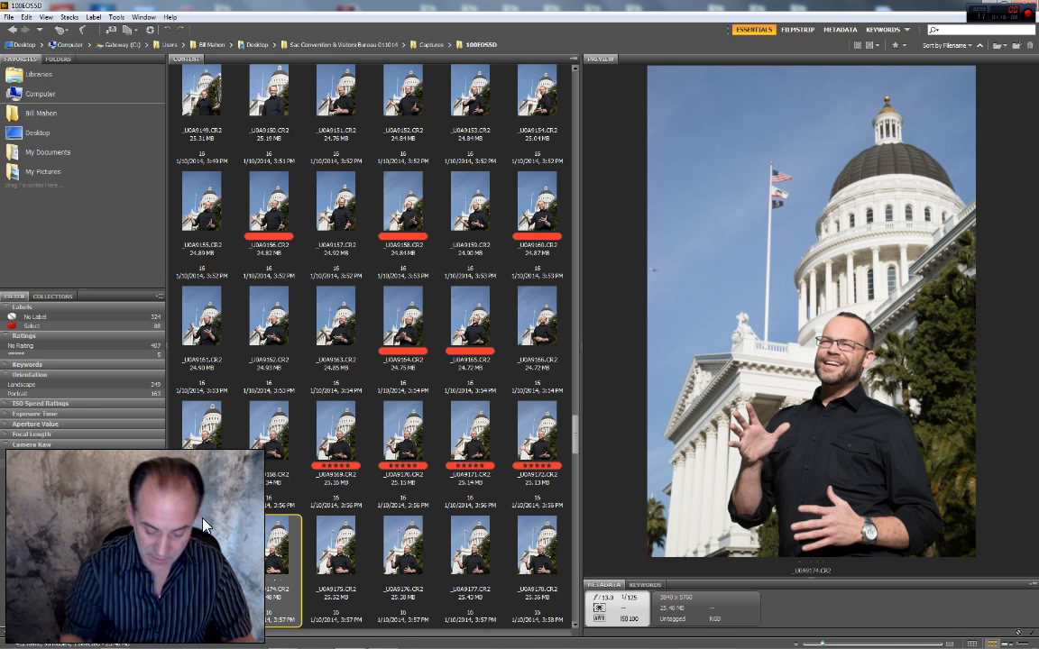
{"action": "key", "text": "Left"}
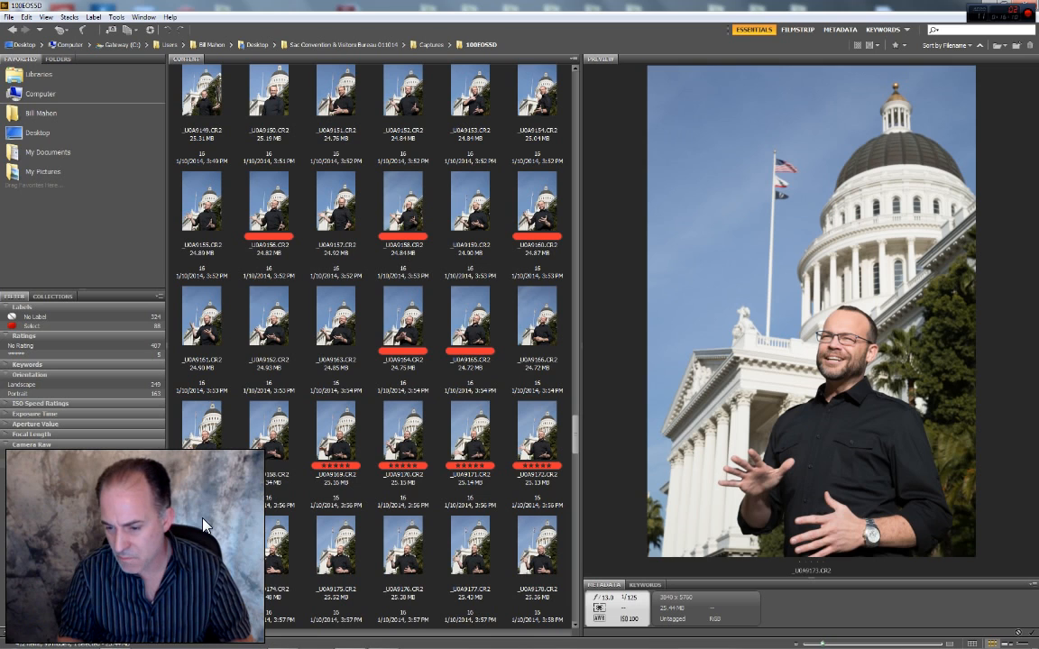
{"action": "key", "text": "Right"}
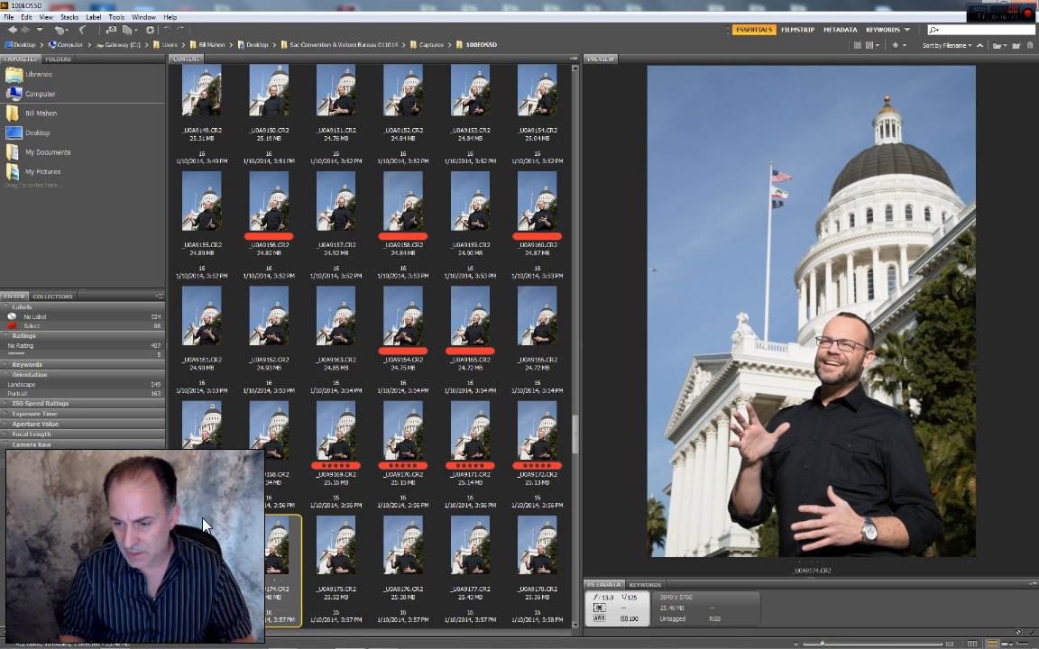
{"action": "key", "text": "ctrl+5"}
{"action": "key", "text": "ctrl+6"}
Move past _U0A9175.CR2 through _U0A9177.CR2, and give _U0A9178.CR2 the red Select label and a five-star rating
{"action": "key", "text": "Right"}
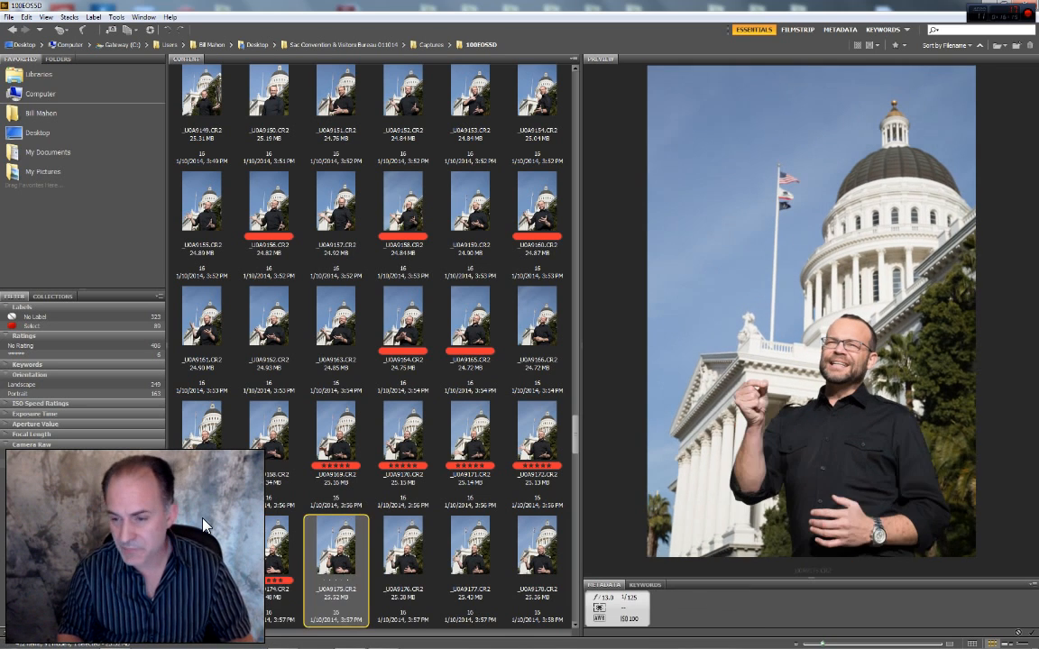
{"action": "key", "text": "Right"}
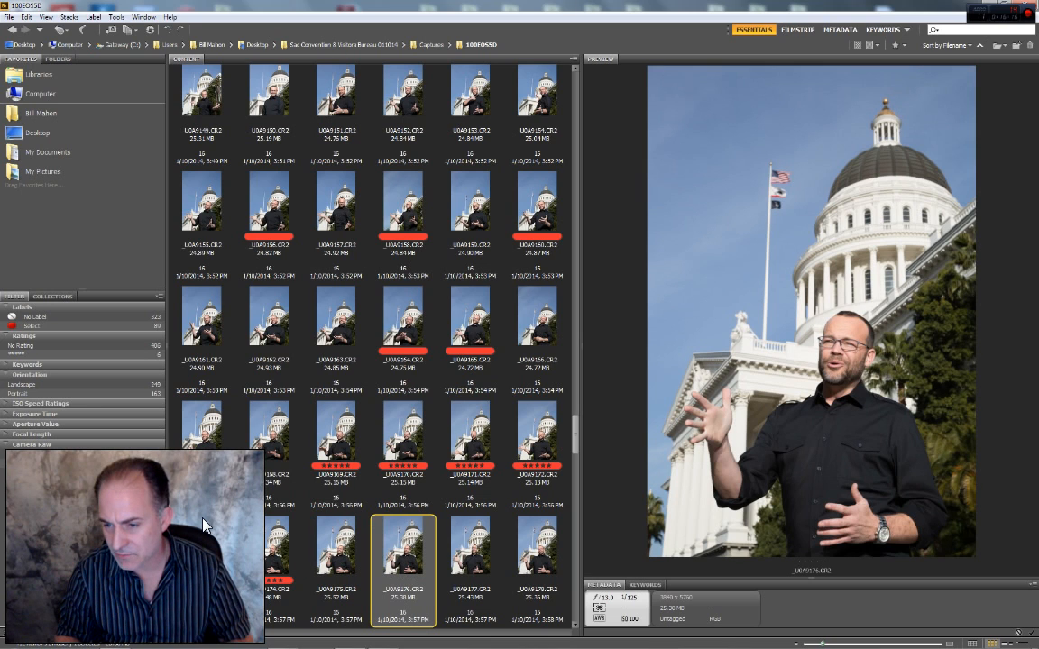
{"action": "key", "text": "Right"}
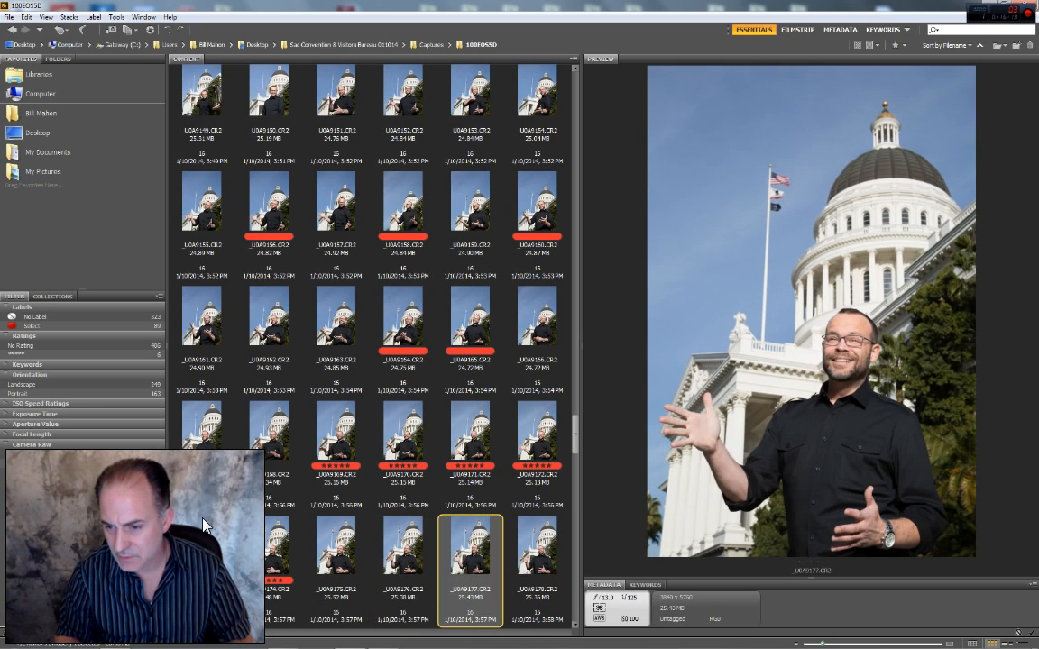
{"action": "key", "text": "Right"}
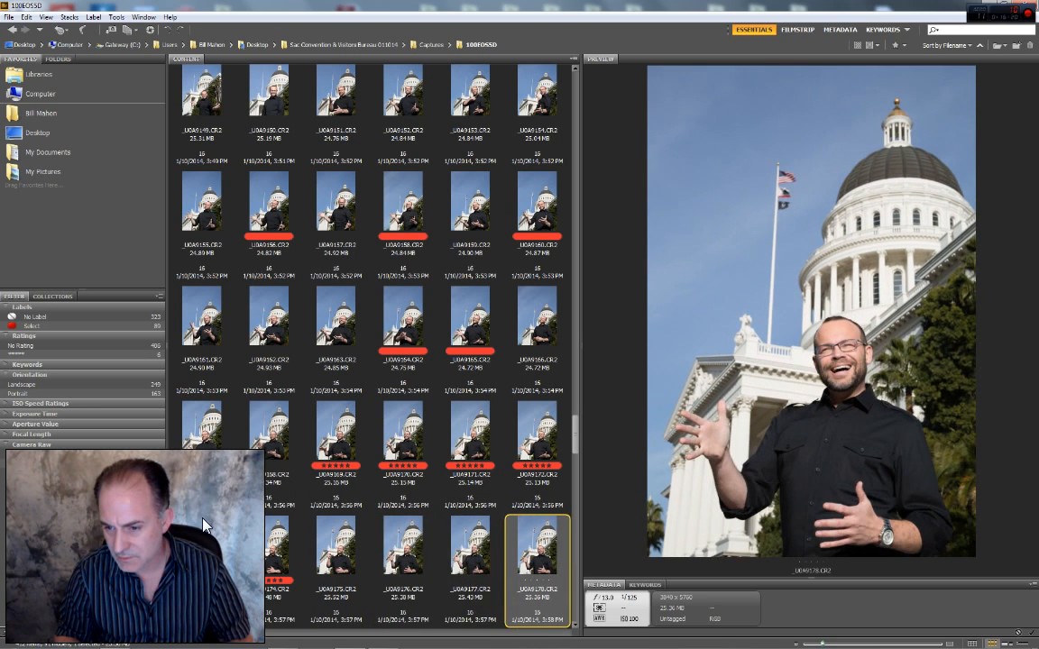
{"action": "key", "text": "ctrl+6"}
{"action": "key", "text": "ctrl+5"}
Go back to _U0A9177.CR2 and give it the red Select label and a five-star rating
{"action": "key", "text": "Left"}
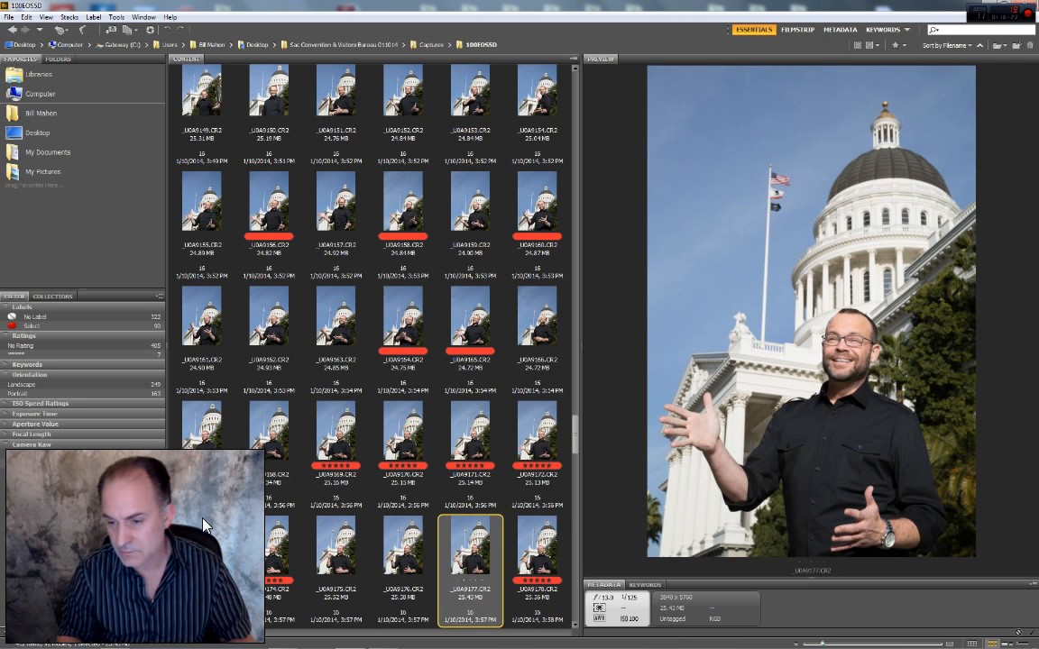
{"action": "key", "text": "ctrl+6"}
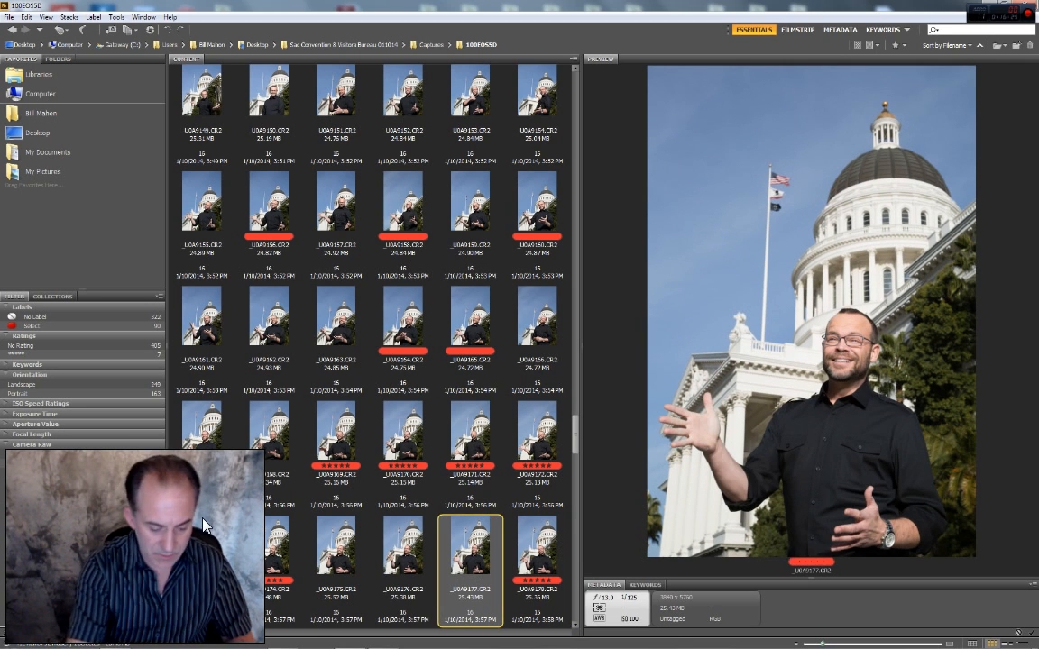
{"action": "key", "text": "ctrl+5"}
Skip _U0A9179.CR2 and _U0A9181.CR2, and give _U0A9180.CR2 and _U0A9182.CR2 each a five-star rating and the red Select label
{"action": "key", "text": "Right"}
{"action": "key", "text": "Right"}
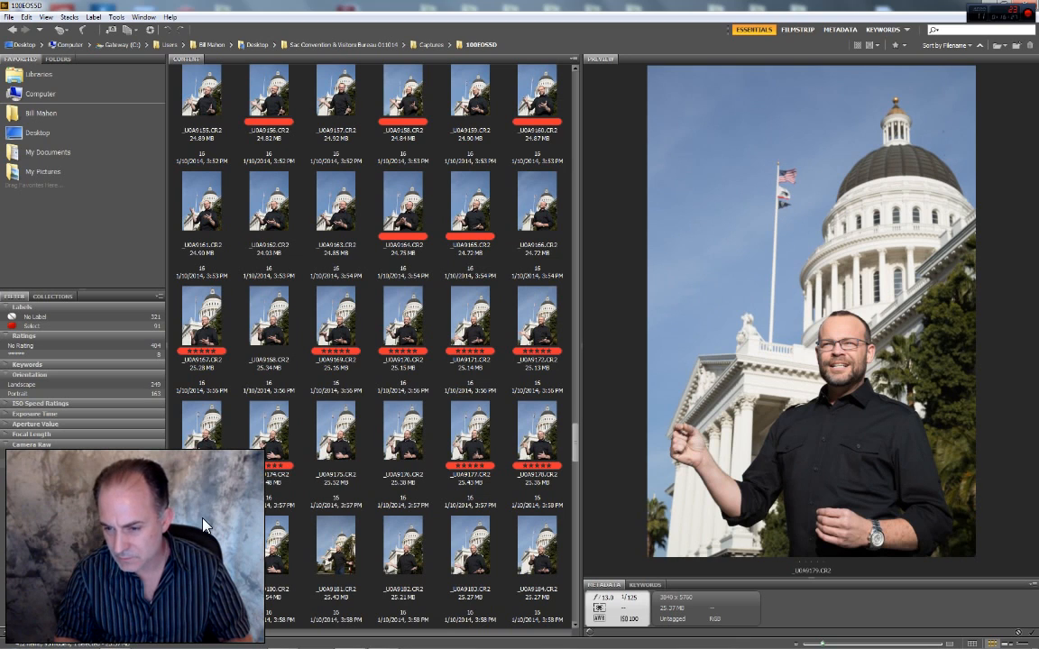
{"action": "key", "text": "Right"}
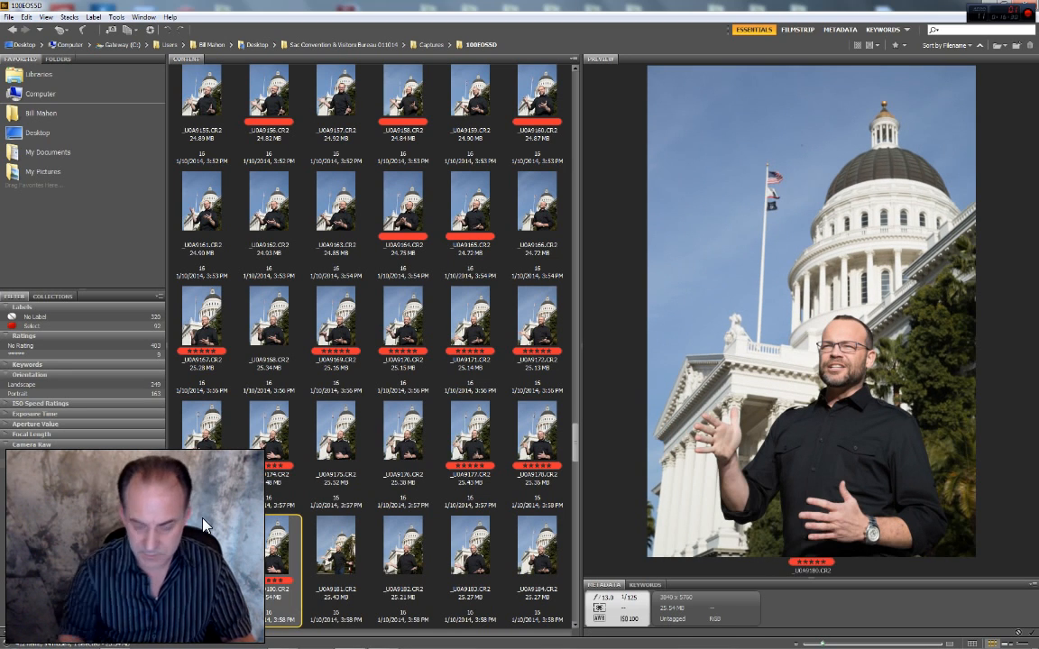
{"action": "key", "text": "Right"}
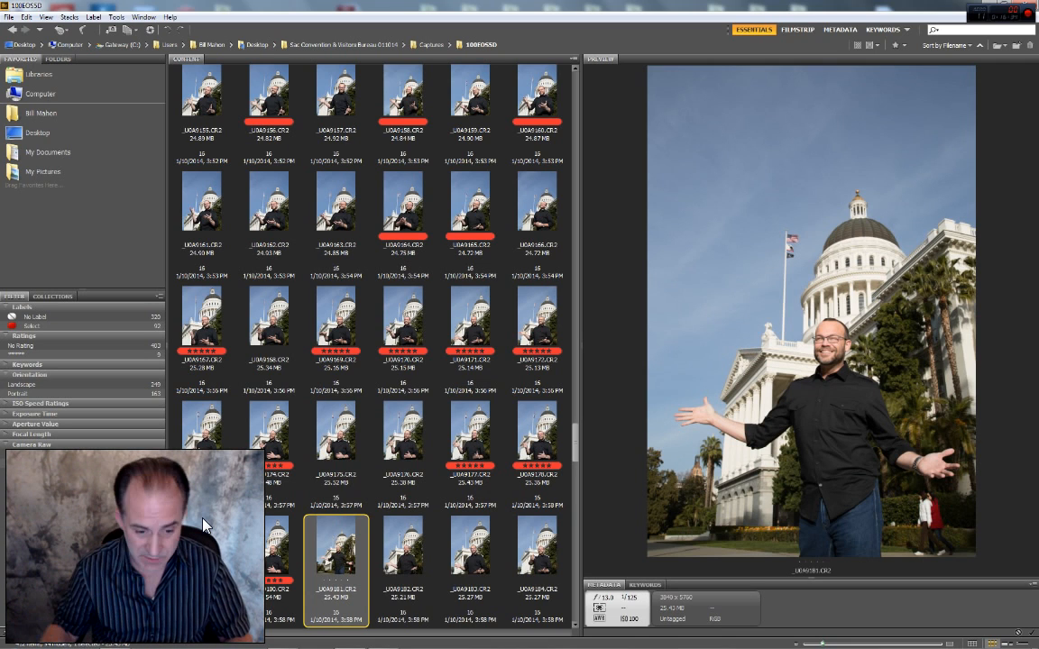
{"action": "key", "text": "Right"}
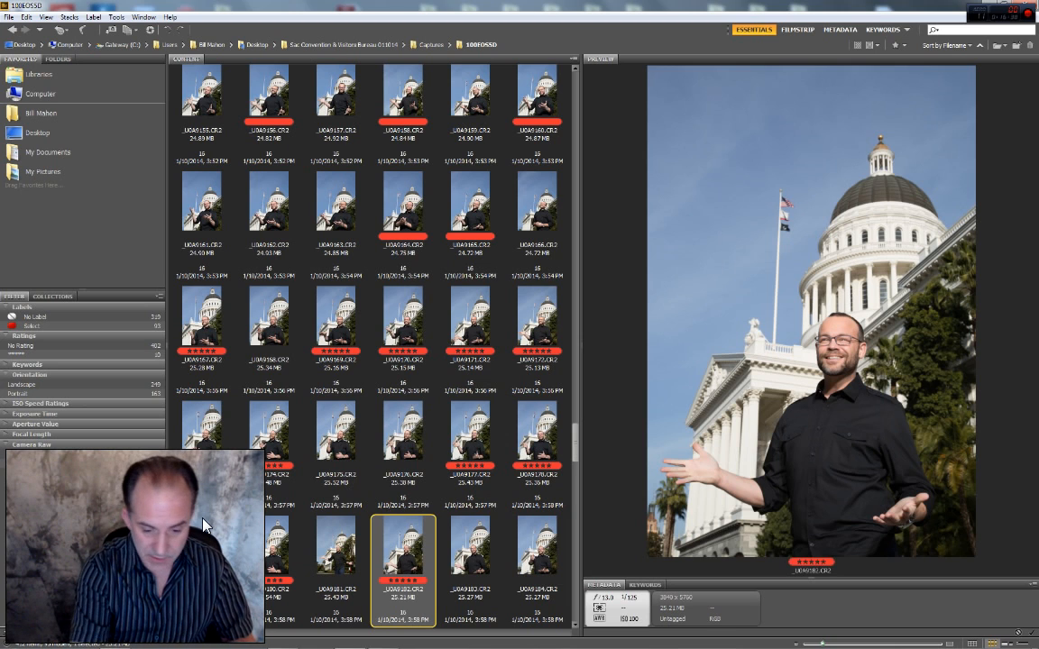
{"action": "key", "text": "ctrl+5"}
{"action": "key", "text": "ctrl+6"}
Give _U0A9183.CR2 and _U0A9184.CR2 each a five-star rating and the red Select label
{"action": "key", "text": "Right"}
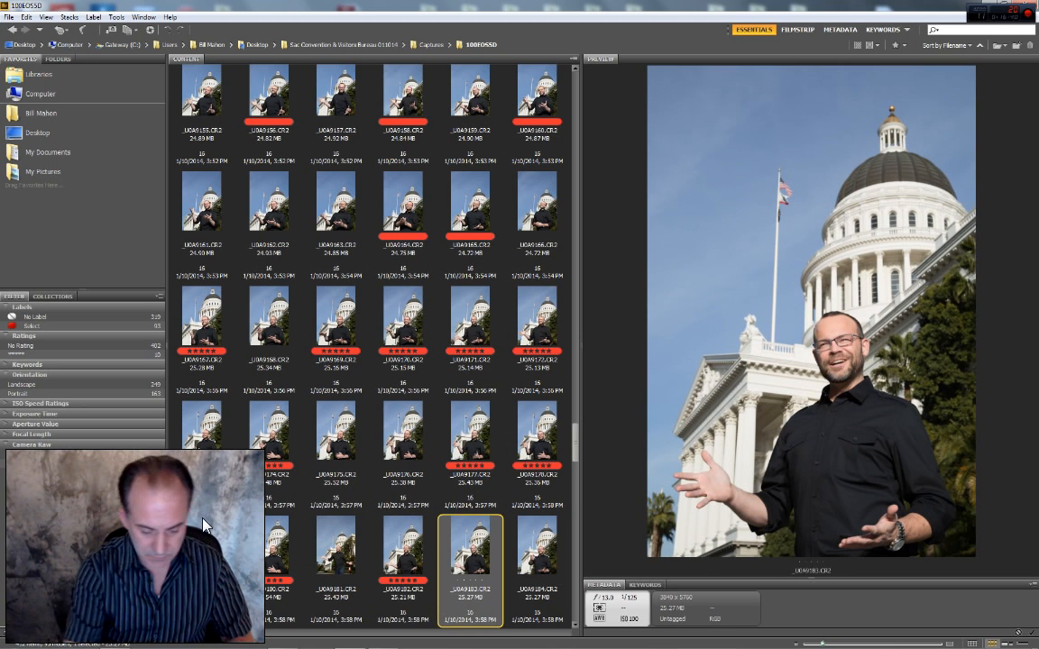
{"action": "key", "text": "ctrl+5"}
{"action": "key", "text": "ctrl+6"}
{"action": "key", "text": "Right"}
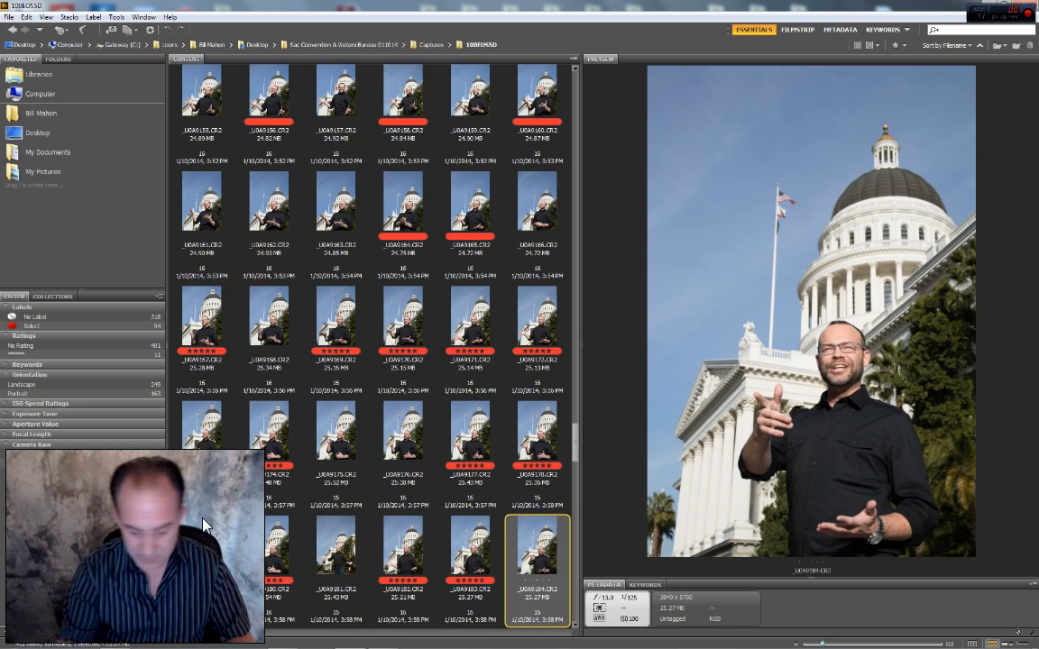
{"action": "key", "text": "ctrl+5"}
{"action": "key", "text": "ctrl+6"}
Give _U0A9185.CR2, _U0A9186.CR2 and _U0A9187.CR2 each a five-star rating and the red Select label
{"action": "key", "text": "Right"}
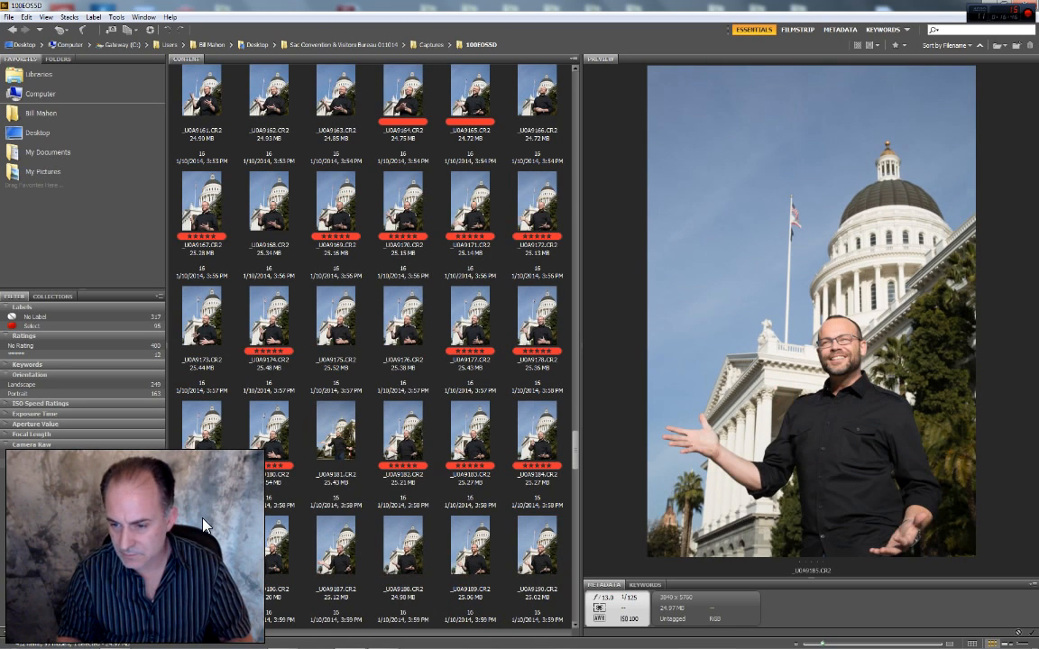
{"action": "key", "text": "ctrl+5"}
{"action": "key", "text": "ctrl+6"}
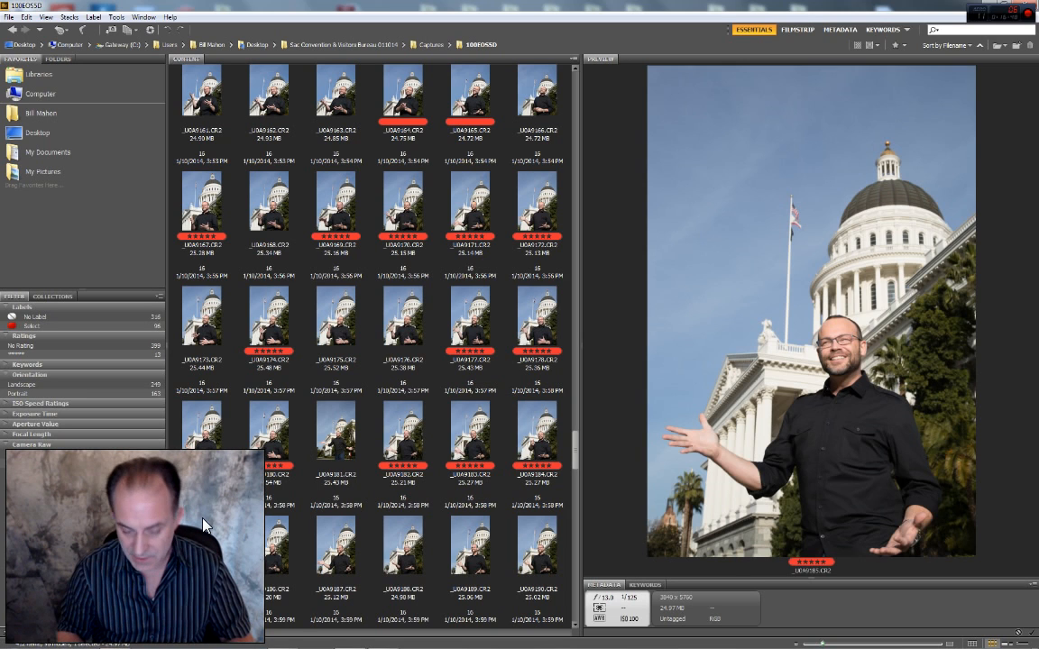
{"action": "key", "text": "Right"}
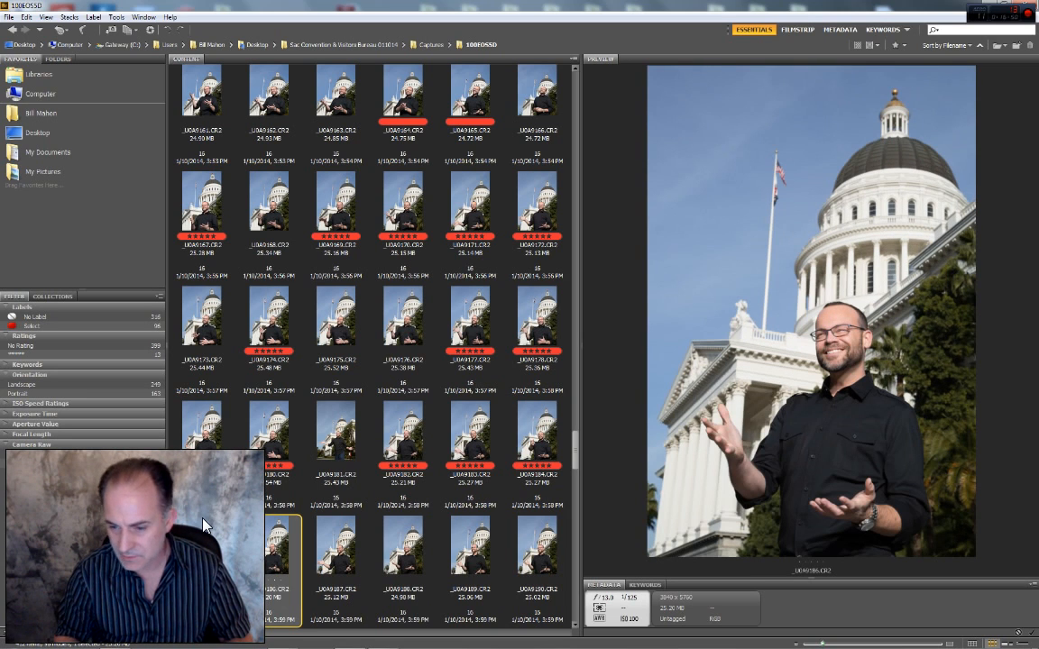
{"action": "key", "text": "ctrl+5"}
{"action": "key", "text": "ctrl+6"}
{"action": "key", "text": "Right"}
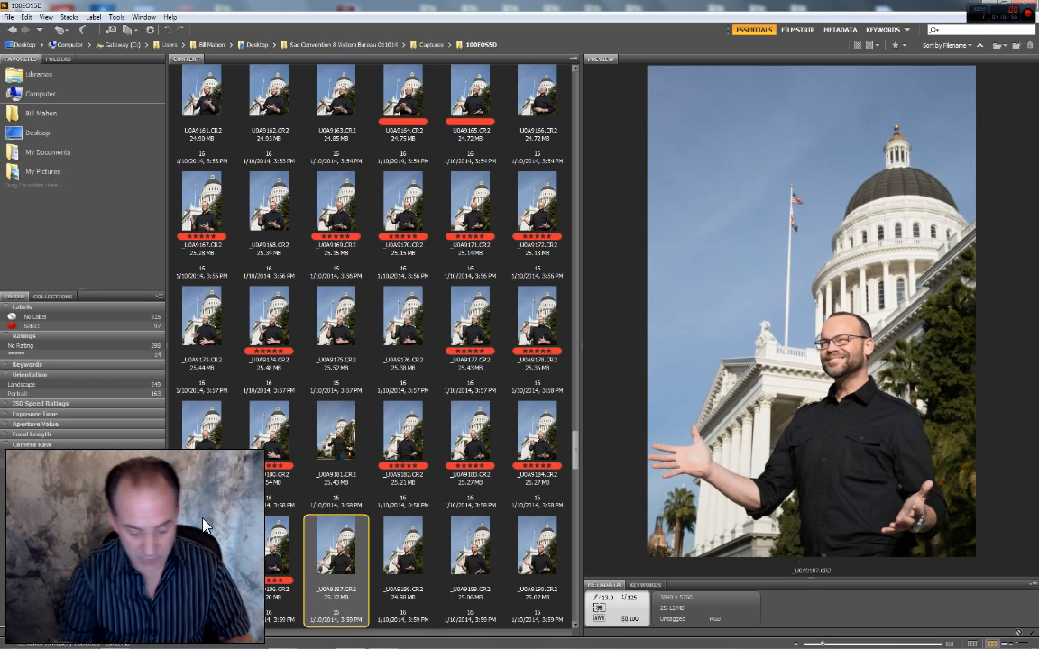
{"action": "key", "text": "ctrl+5"}
{"action": "key", "text": "ctrl+6"}
Skip _U0A9188.CR2 and _U0A9189.CR2, give _U0A9190.CR2 the red Select label and a five-star rating, and move on to _U0A9191.CR2
{"action": "key", "text": "Right"}
{"action": "key", "text": "Right"}
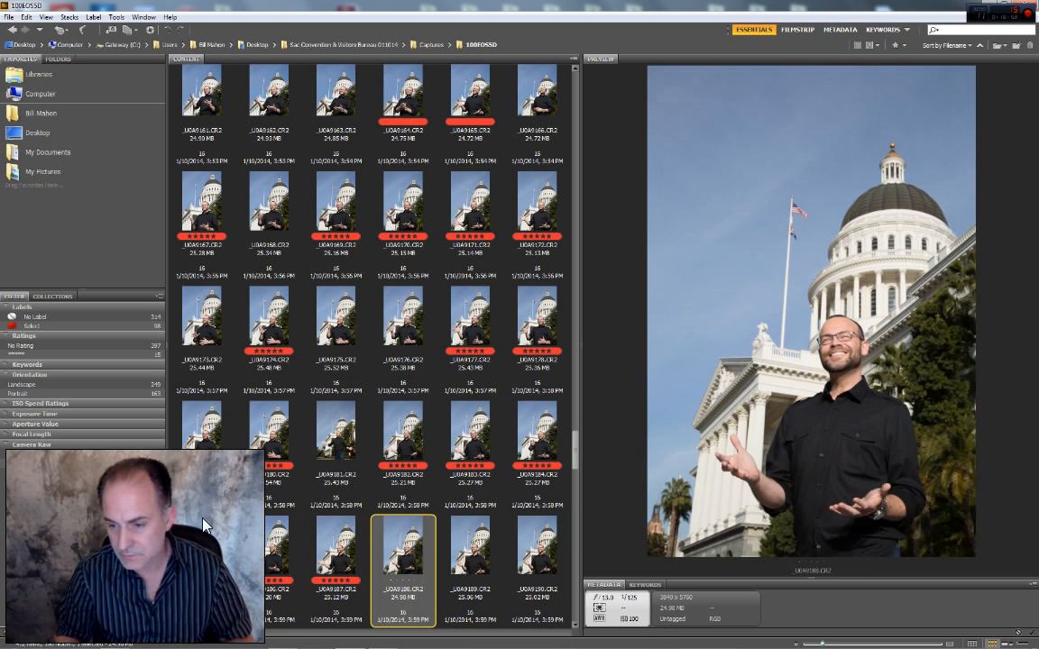
{"action": "key", "text": "Right"}
{"action": "key", "text": "ctrl+6"}
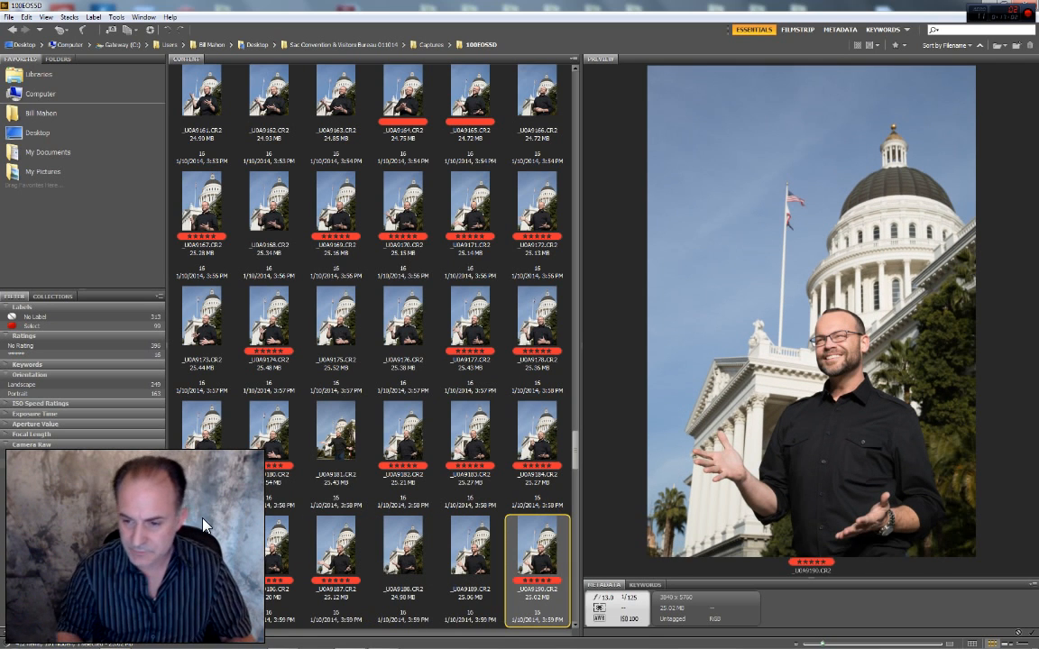
{"action": "key", "text": "ctrl+5"}
{"action": "key", "text": "Right"}
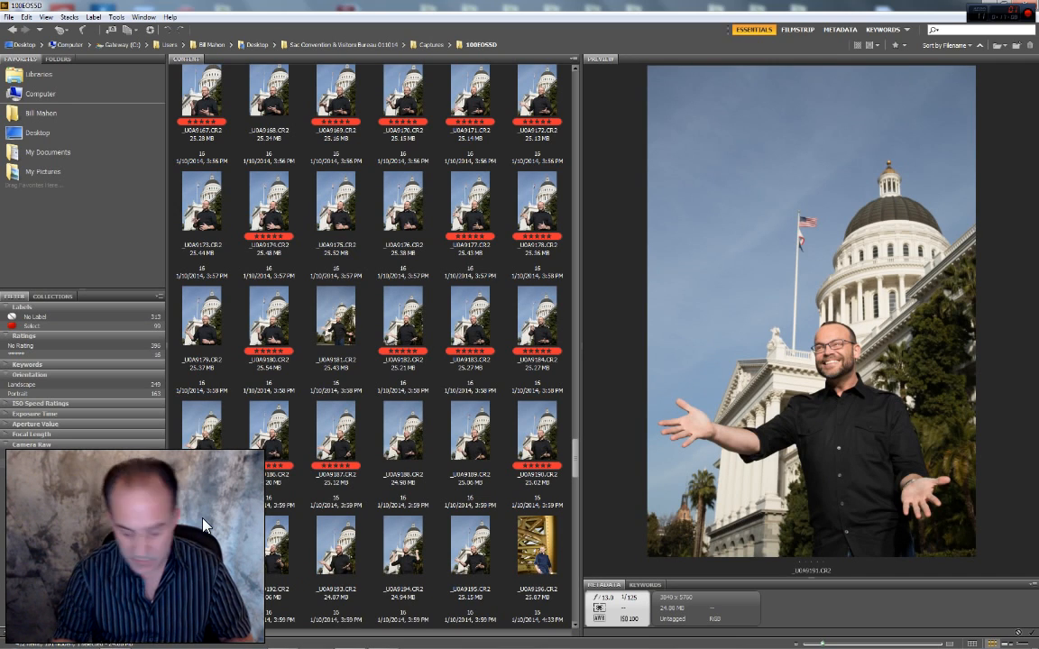
Give _U0A9191.CR2 the red Select label and five stars, and review the remaining Capitol portraits through _U0A9195.CR2
{"action": "key", "text": "ctrl+6"}
{"action": "key", "text": "ctrl+5"}
{"action": "key", "text": "Right"}
{"action": "key", "text": "Right"}
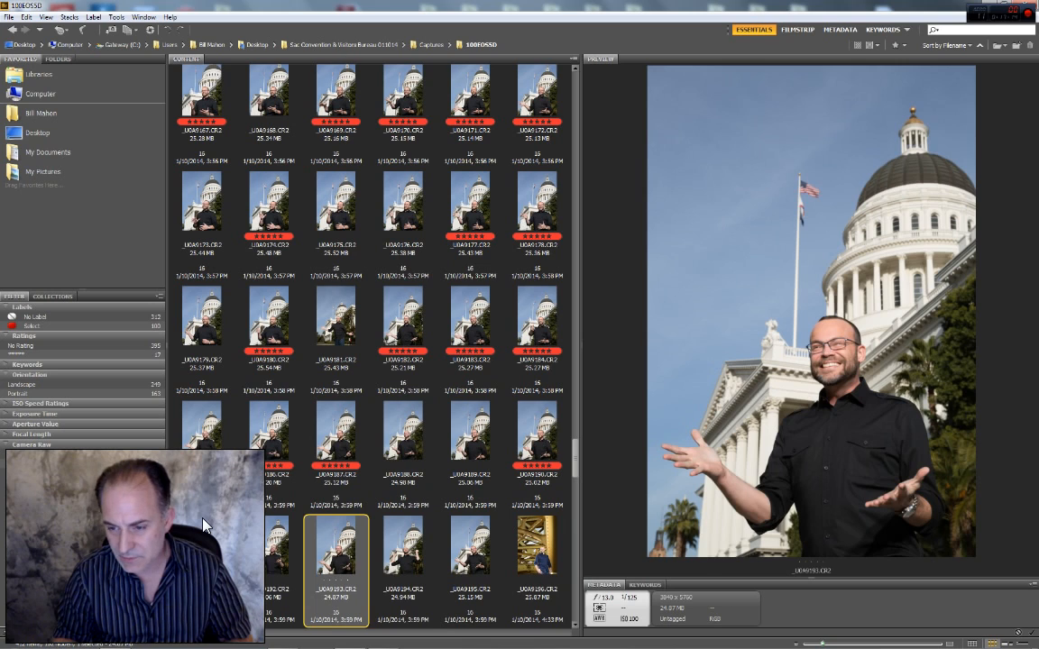
{"action": "key", "text": "Right"}
{"action": "key", "text": "Right"}
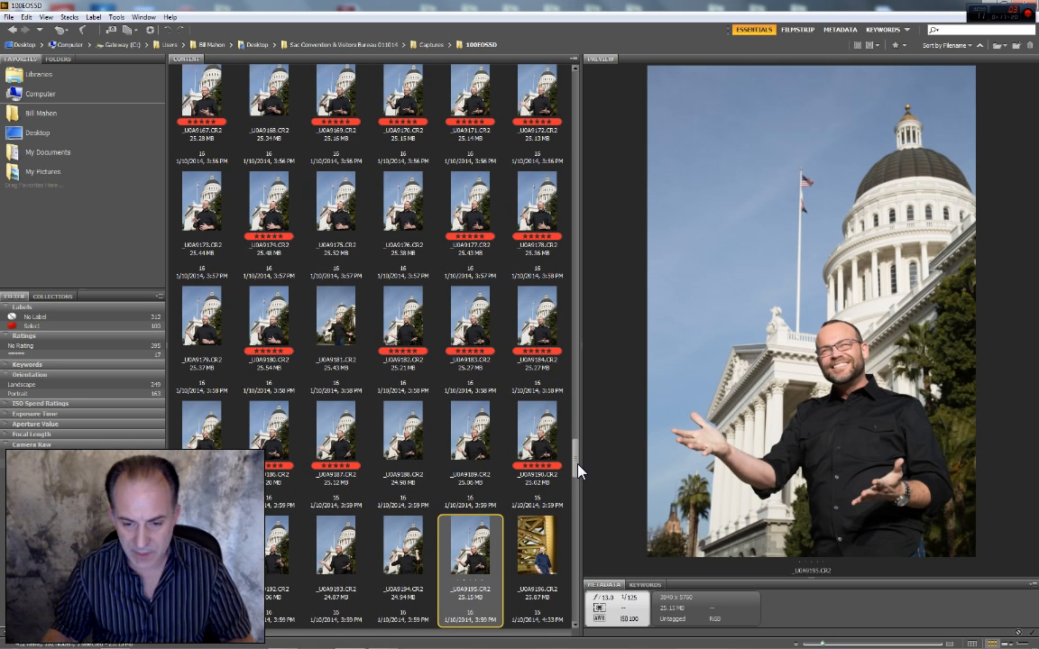
Compare the first close bridge portraits and give _U0A9204.CR2 the red Select label and a five-star rating
{"action": "left_click_drag", "start_coordinate": [577, 473], "coordinate": [577, 496]}
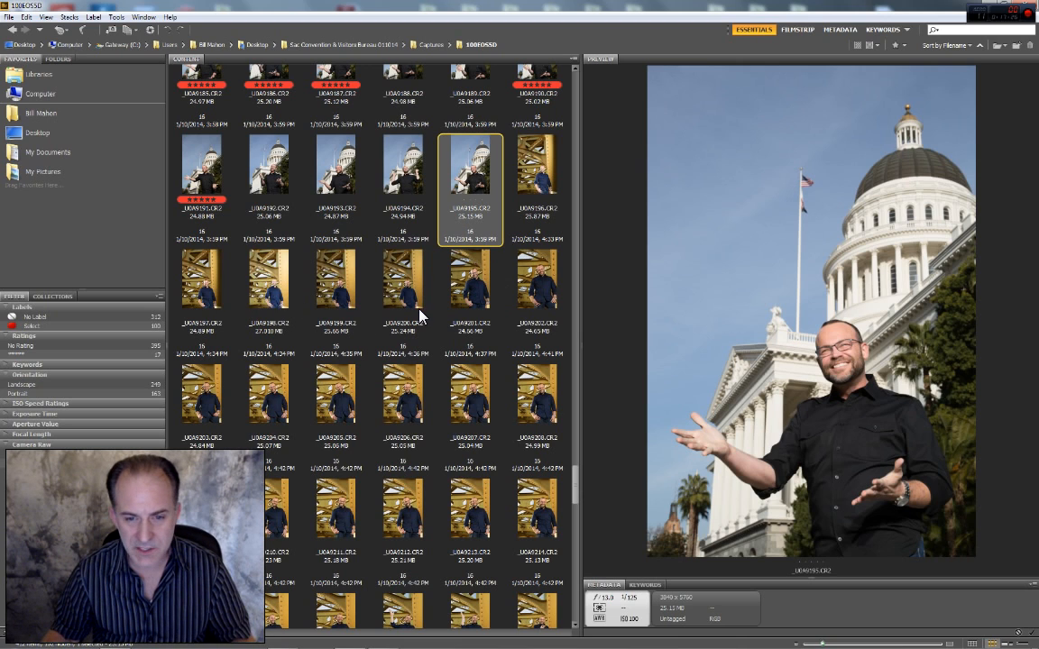
{"action": "left_click", "coordinate": [471, 293]}
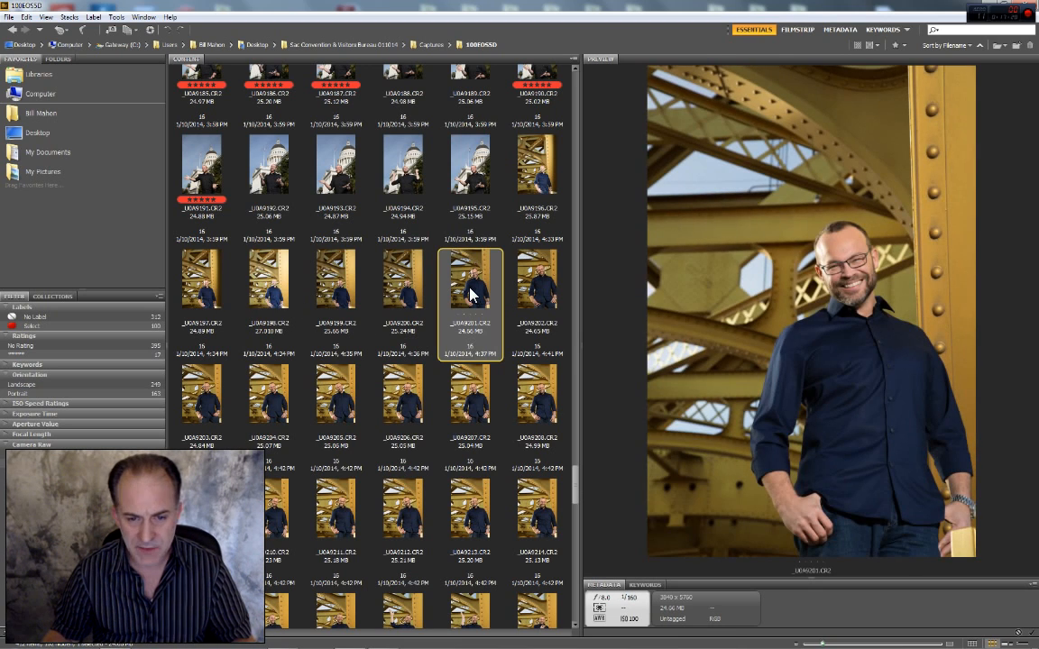
{"action": "left_click", "coordinate": [205, 398]}
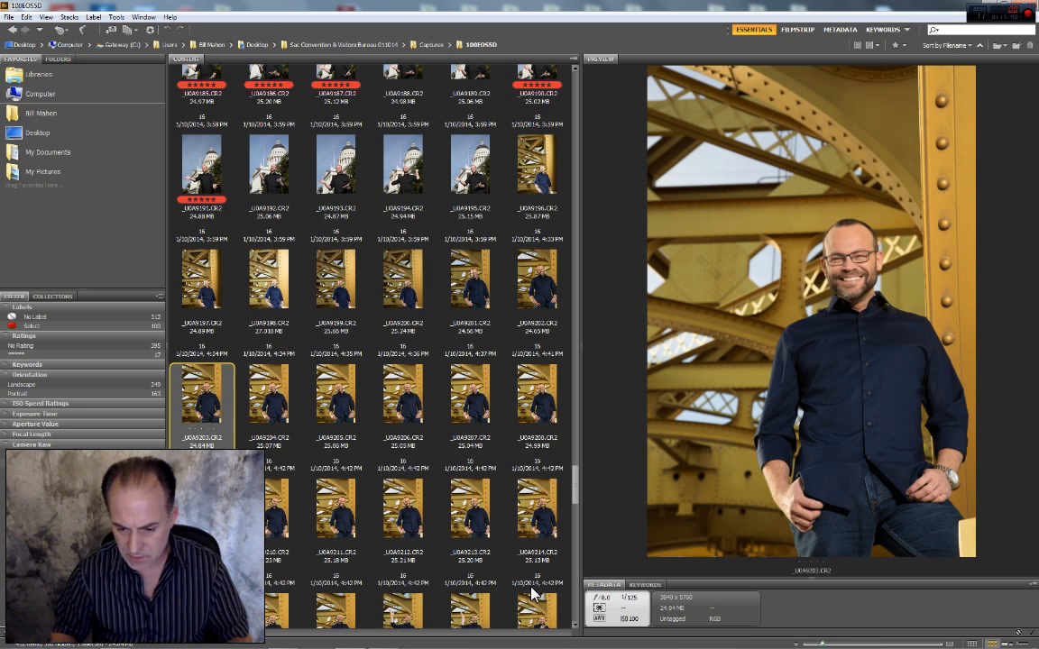
{"action": "key", "text": "Right"}
{"action": "key", "text": "Left"}
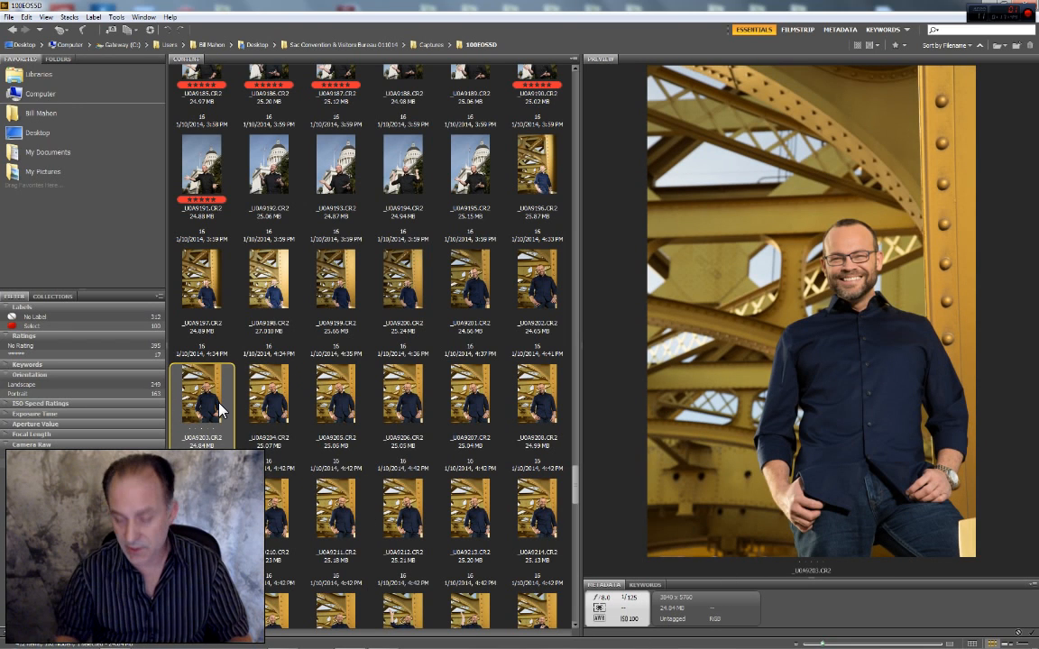
{"action": "key", "text": "Right"}
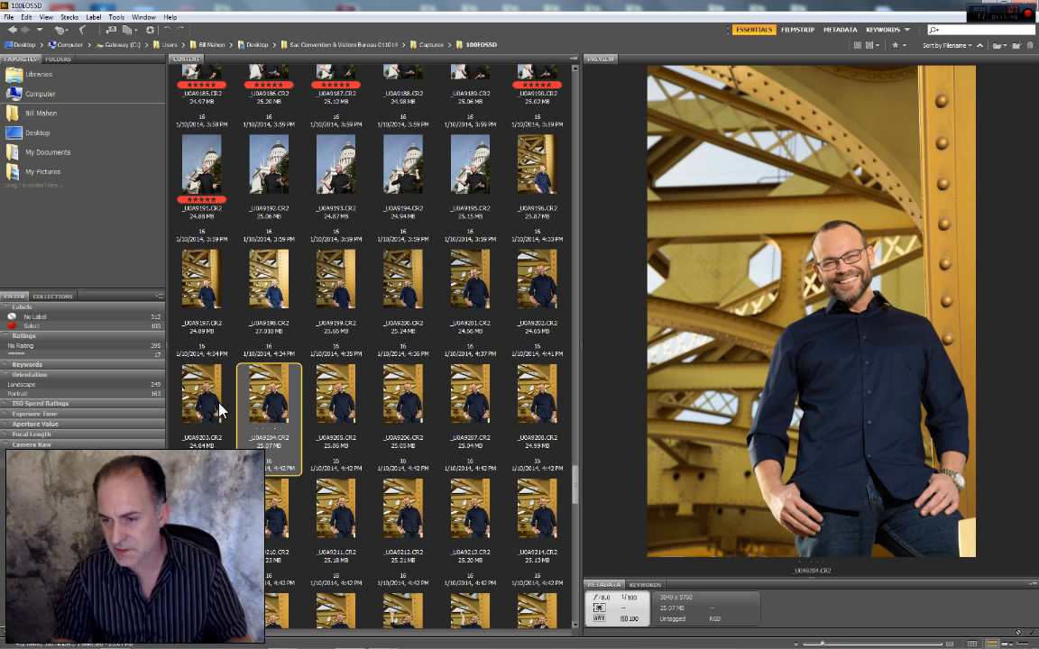
{"action": "key", "text": "ctrl+5"}
{"action": "key", "text": "ctrl+6"}
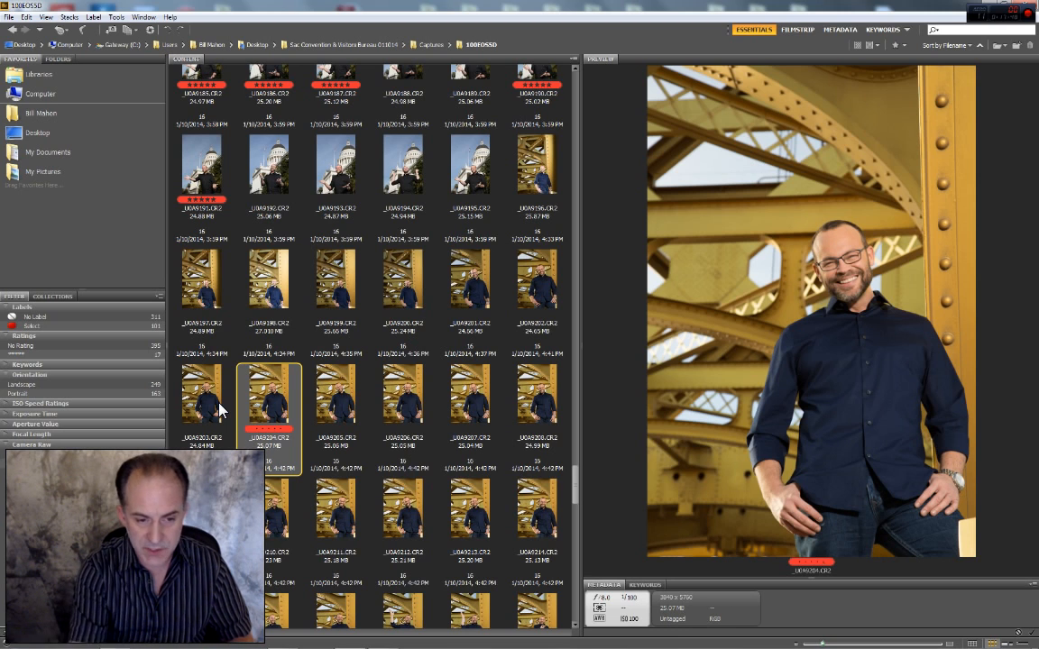
Compare _U0A9204.CR2 with _U0A9205.CR2 and remove the star rating from _U0A9204.CR2
{"action": "key", "text": "Right"}
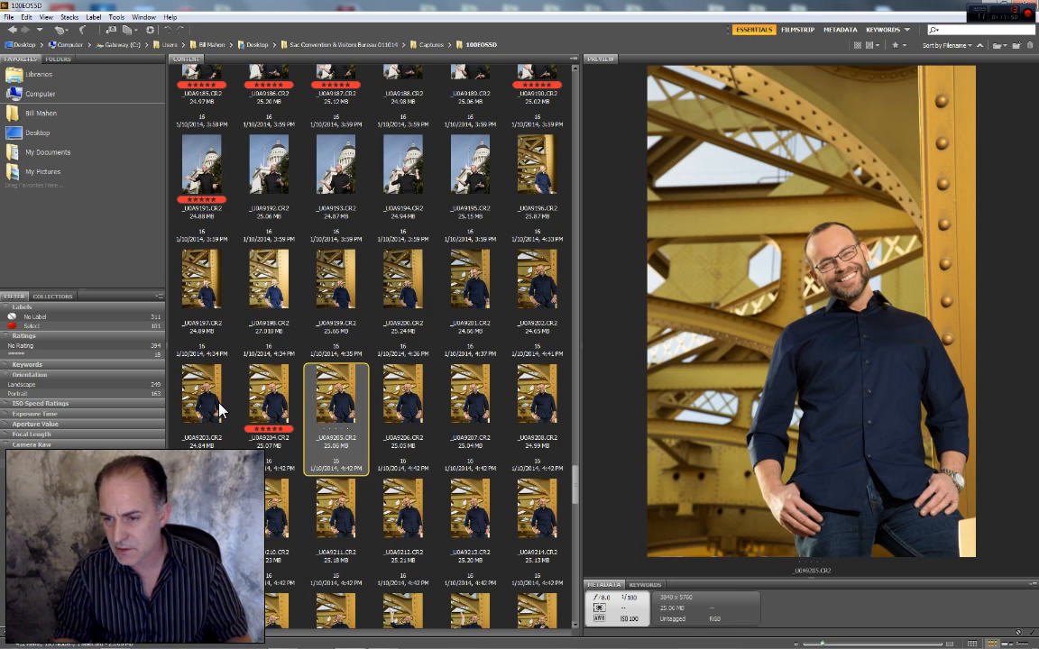
{"action": "key", "text": "Left"}
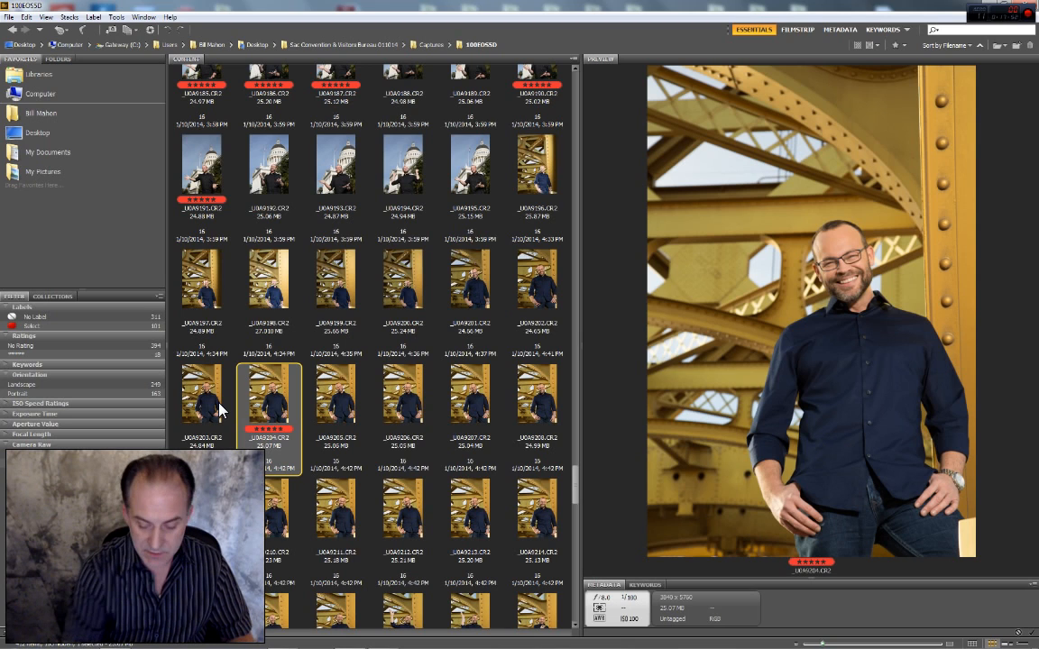
{"action": "key", "text": "ctrl+0"}
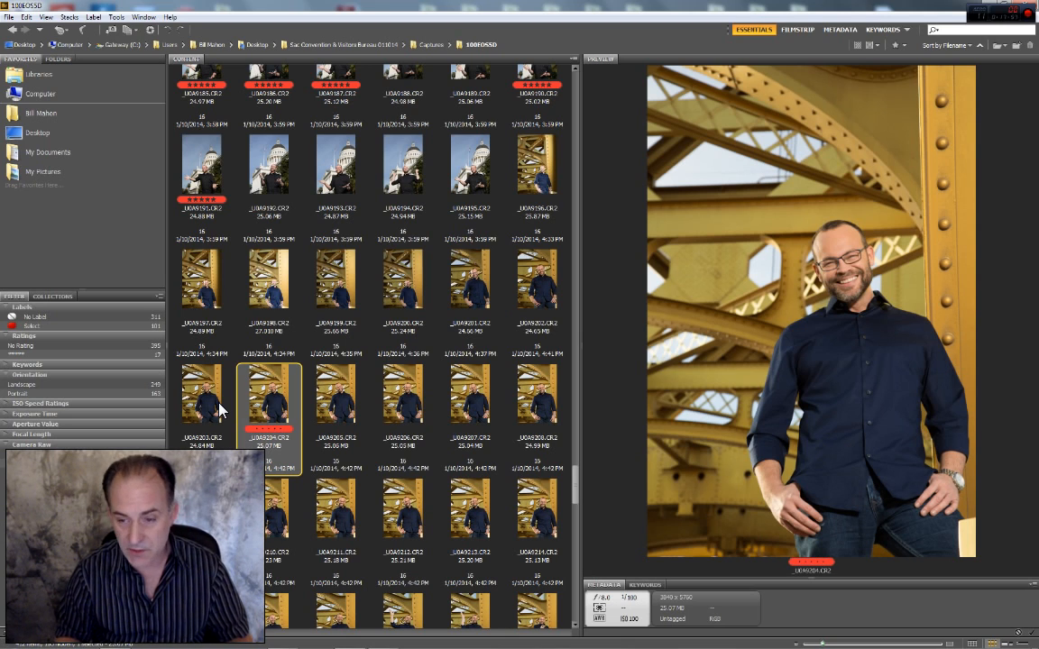
Mark the next portrait, _U0A9205.CR2, with the red Select label and five stars
{"action": "key", "text": "Right"}
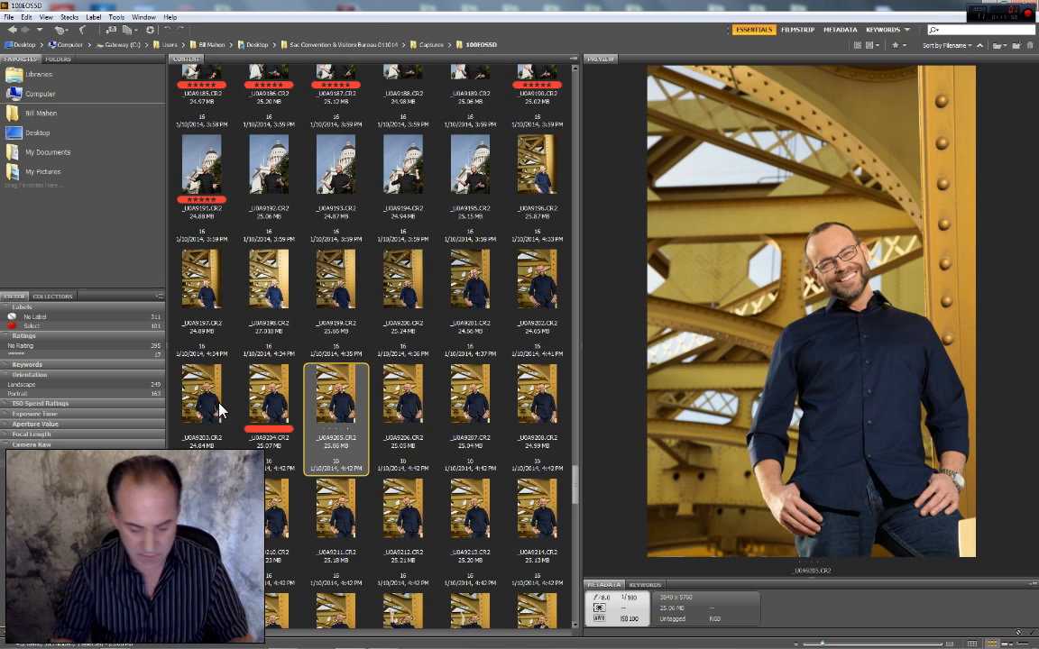
{"action": "key", "text": "ctrl+6"}
{"action": "key", "text": "ctrl+5"}
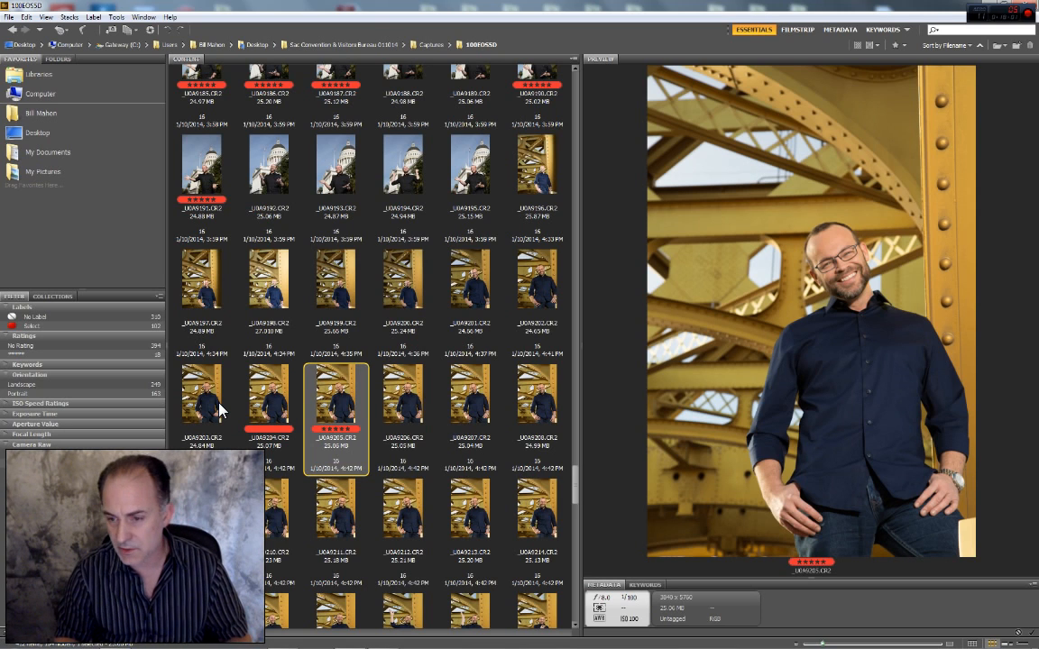
Skip _U0A9206.CR2 and give _U0A9207.CR2 the red Select label and a five-star rating
{"action": "key", "text": "Right"}
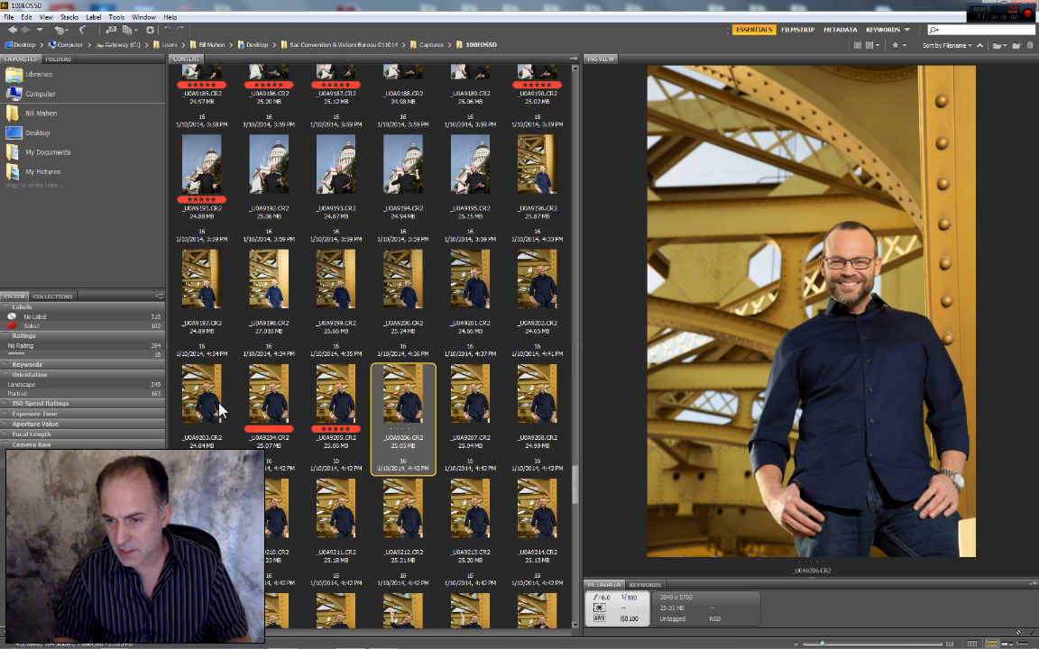
{"action": "key", "text": "Right"}
{"action": "key", "text": "ctrl+6"}
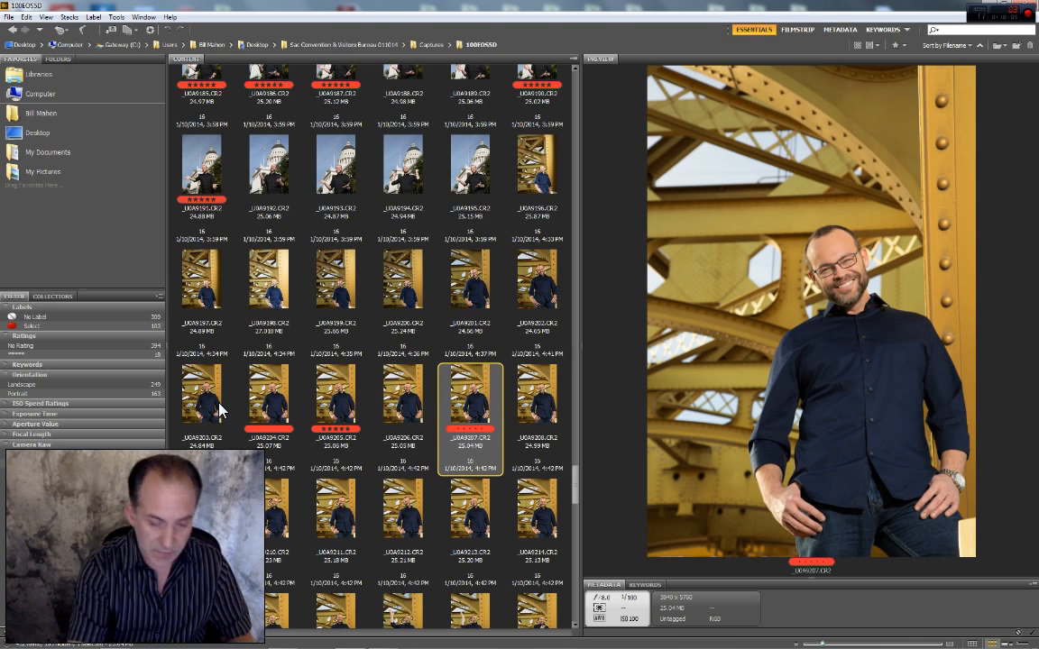
{"action": "key", "text": "ctrl+5"}
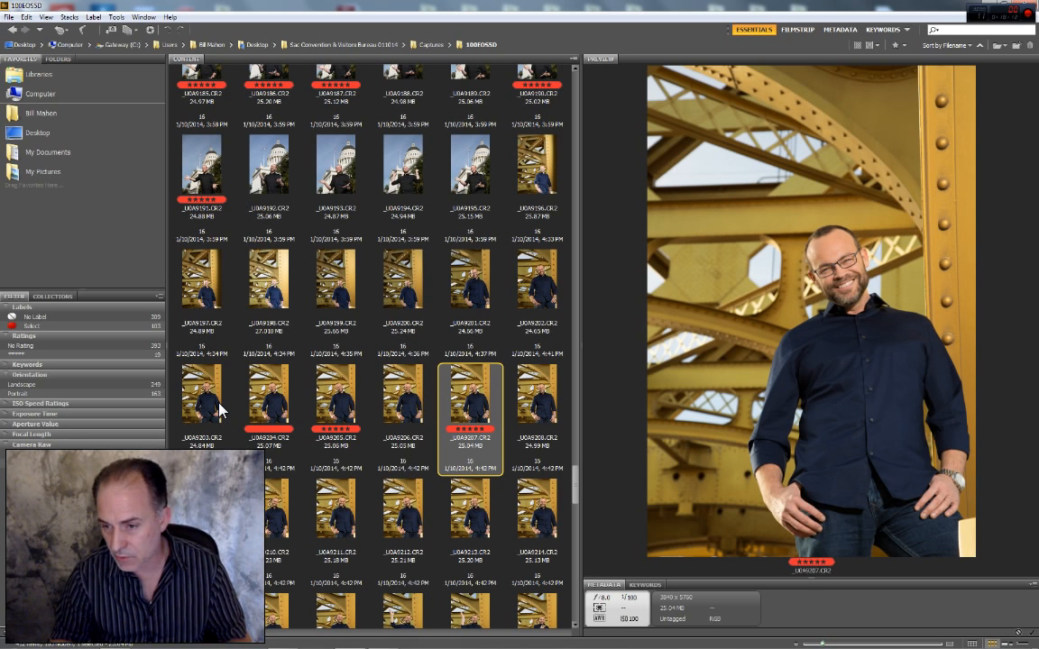
Compare _U0A9208.CR2 with the previous shot and give it the red Select label and five stars
{"action": "key", "text": "Right"}
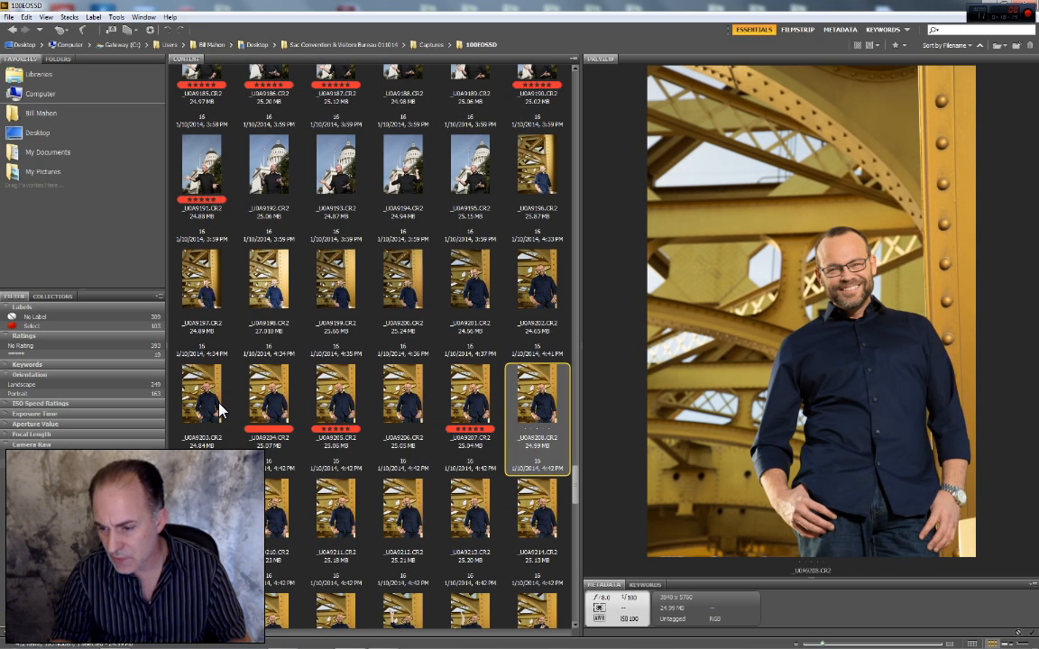
{"action": "key", "text": "Left"}
{"action": "key", "text": "Right"}
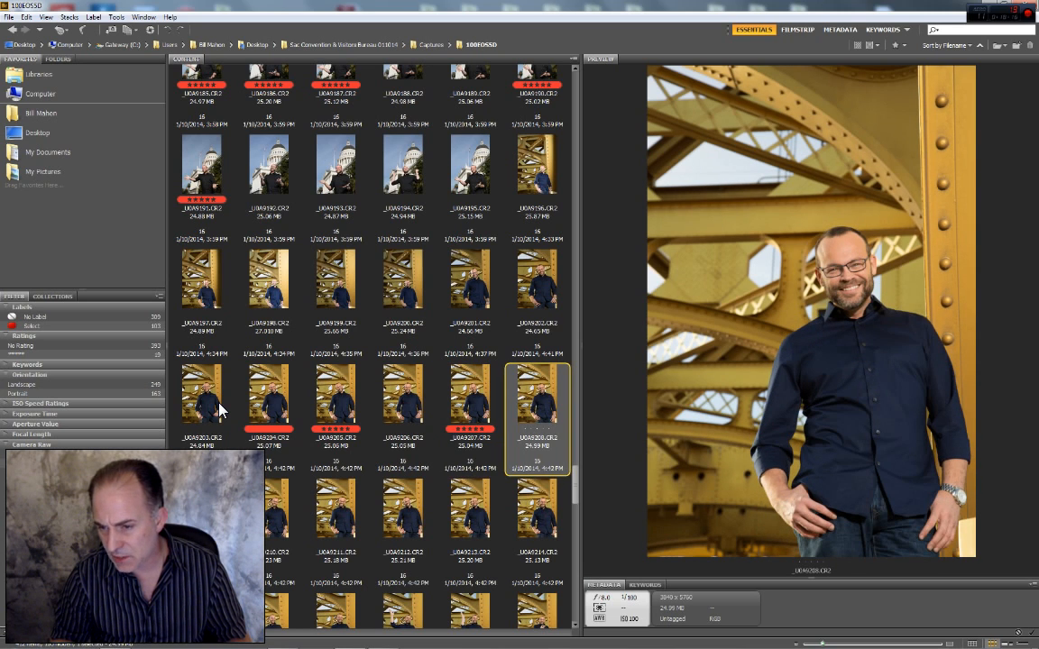
{"action": "key", "text": "ctrl+6"}
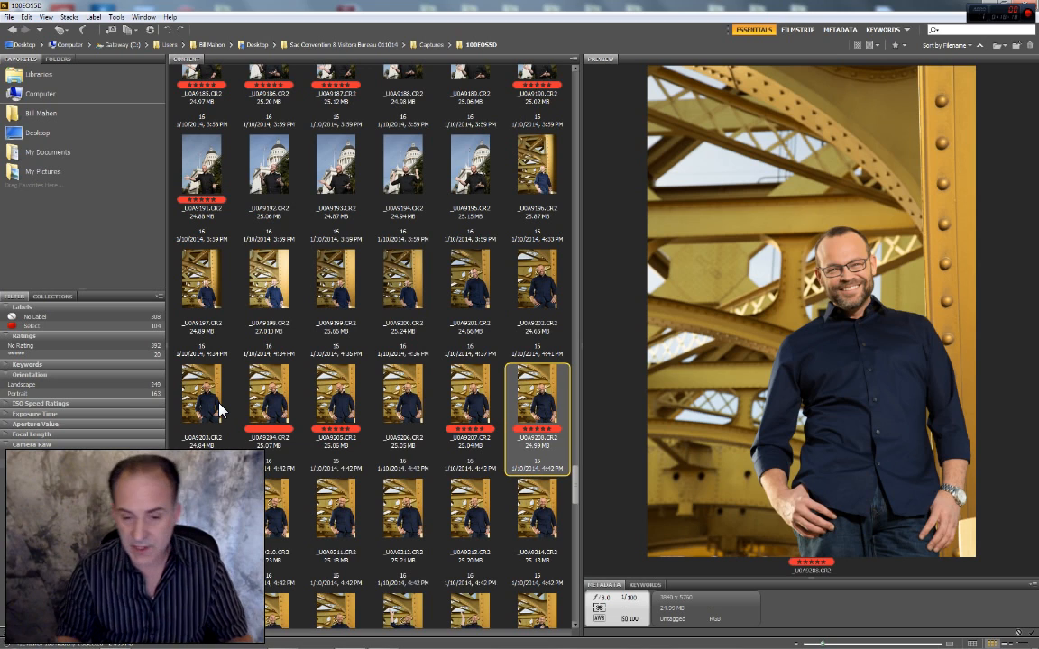
Give _U0A9212.CR2 the red Select label and five stars, and _U0A9213.CR2 only the Select label
{"action": "key", "text": "Right"}
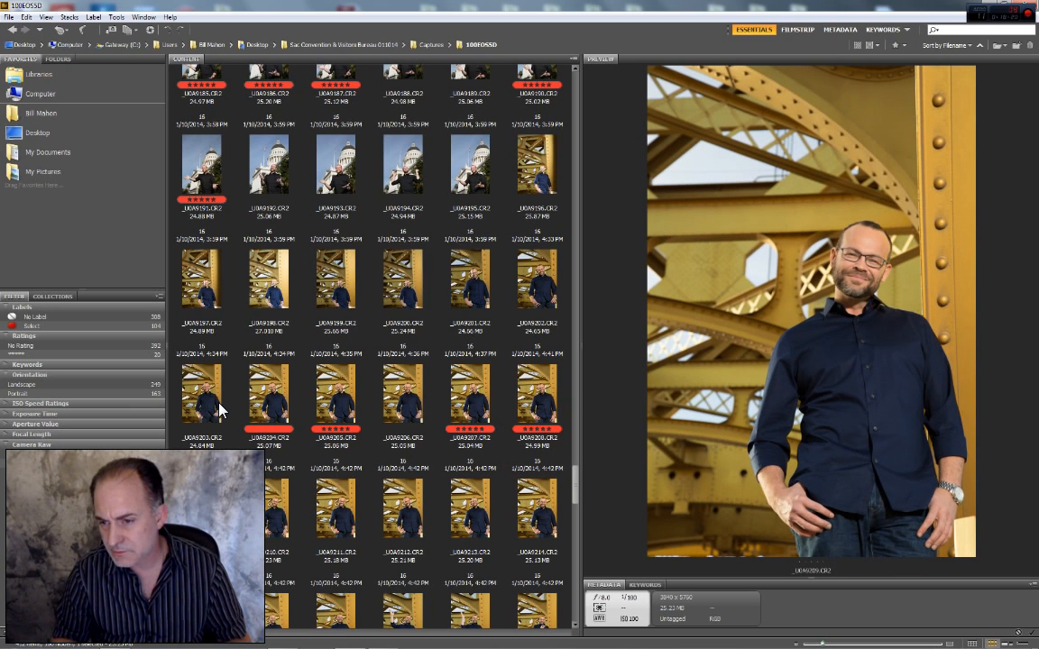
{"action": "key", "text": "Right"}
{"action": "key", "text": "Right"}
{"action": "key", "text": "Right"}
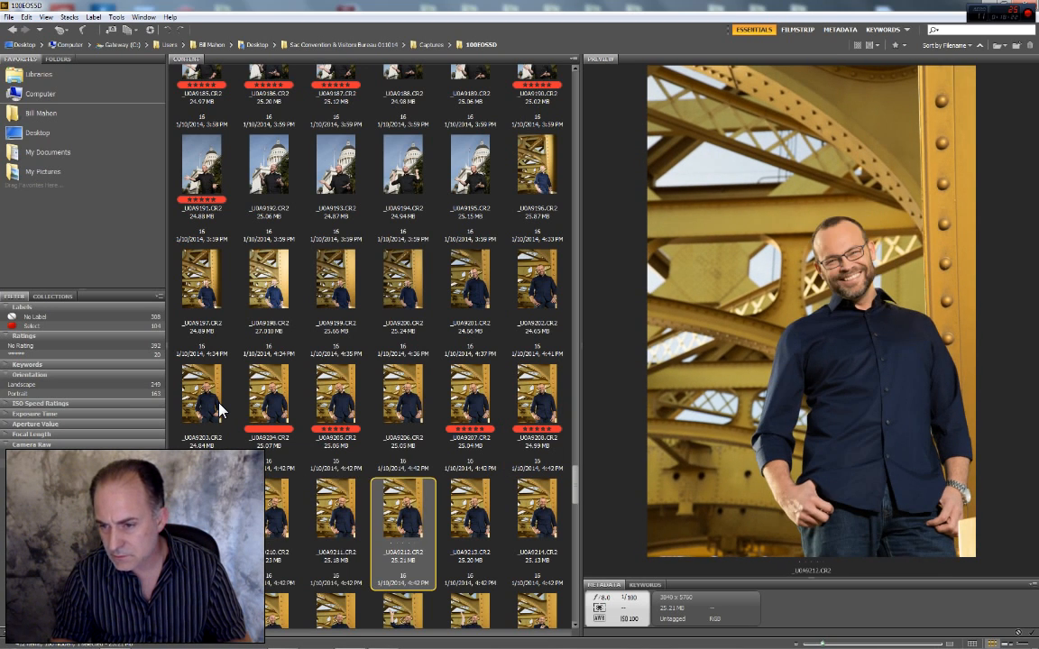
{"action": "key", "text": "ctrl+6"}
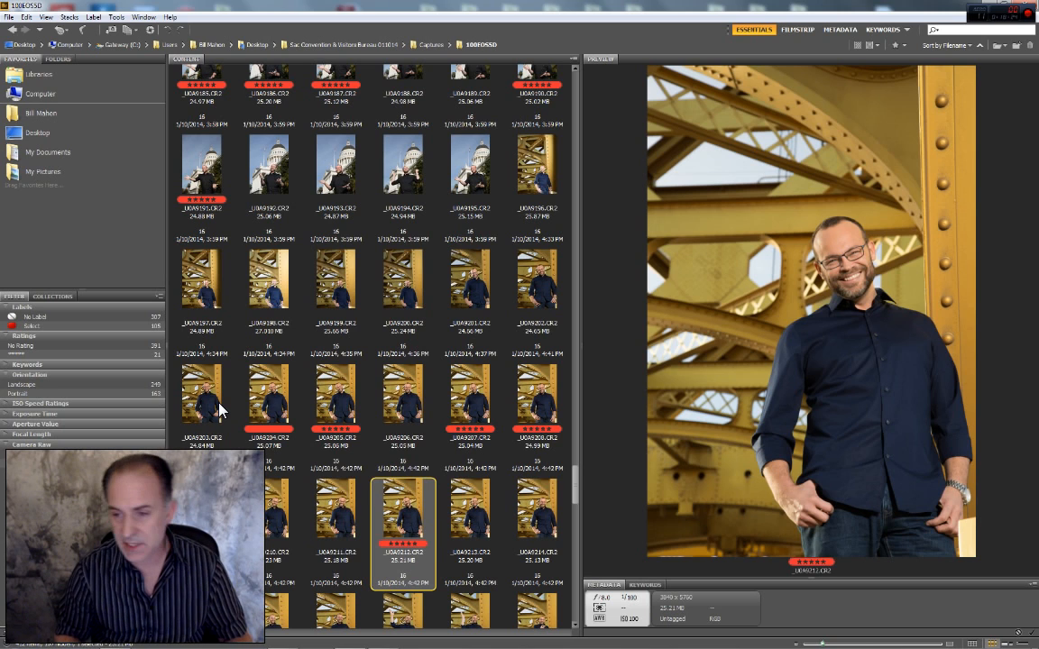
{"action": "key", "text": "Right"}
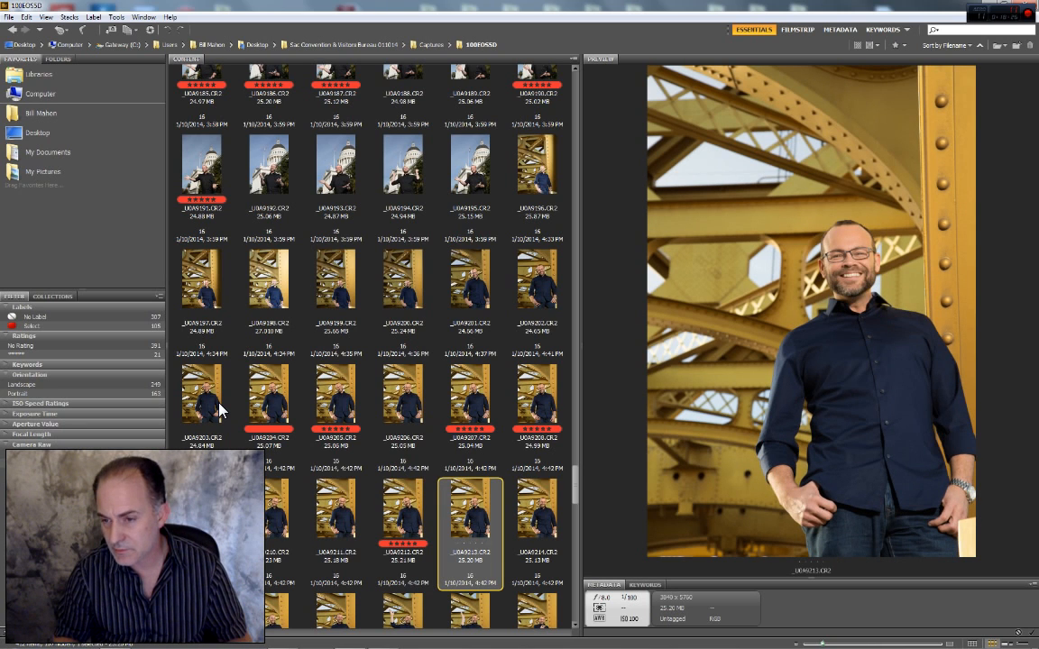
{"action": "key", "text": "ctrl+6"}
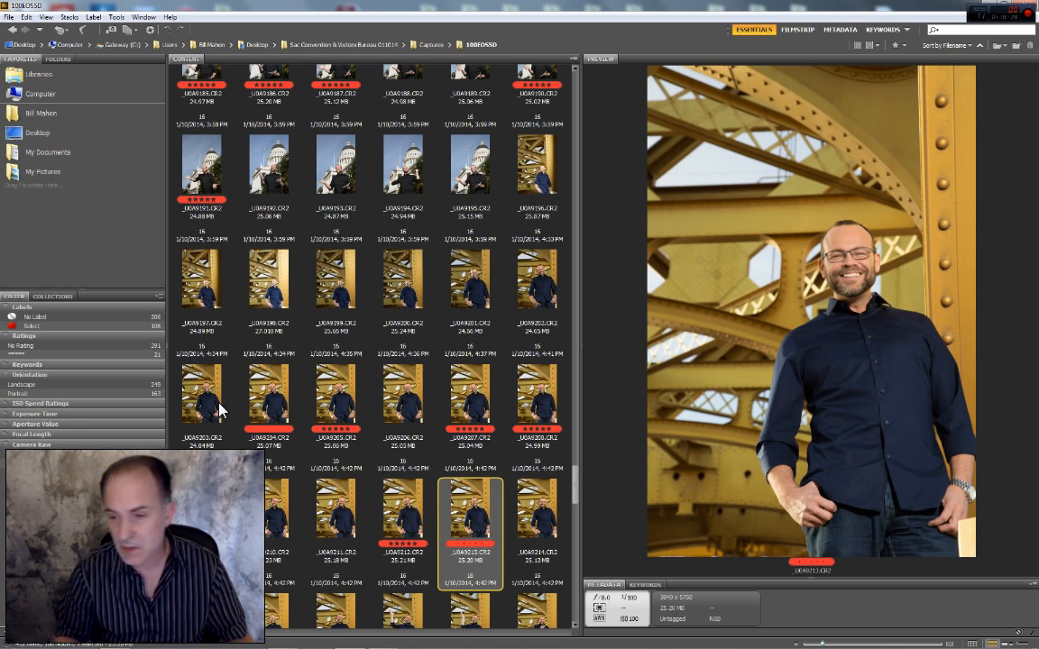
Review the portraits from _U0A9214.CR2 onward and give the raised-arm shot _U0A9218.CR2 the red Select label
{"action": "key", "text": "Right"}
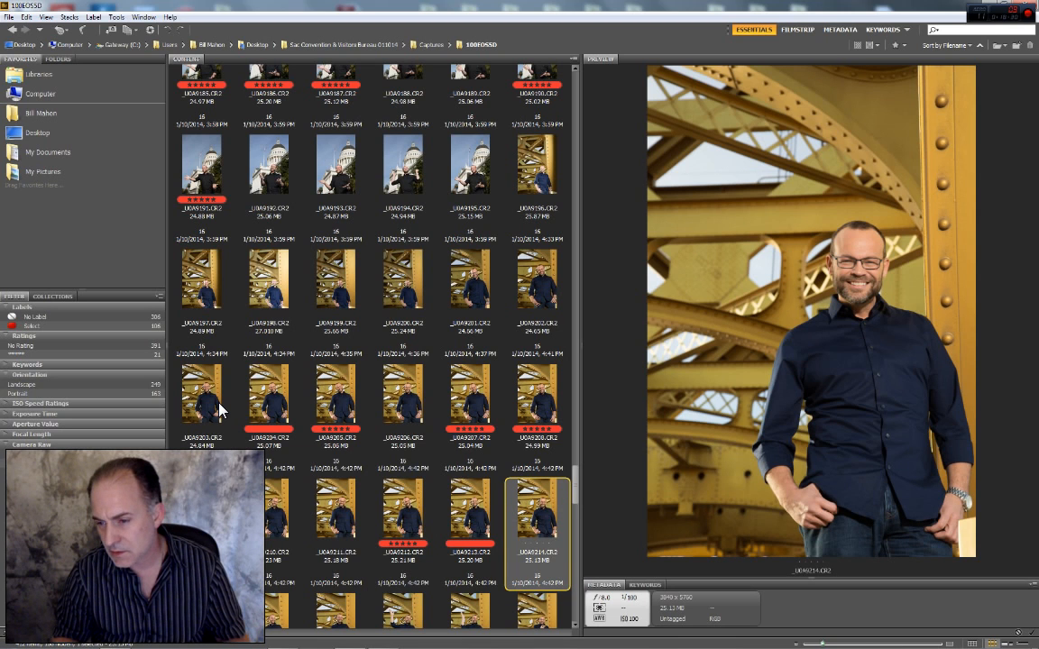
{"action": "key", "text": "Right"}
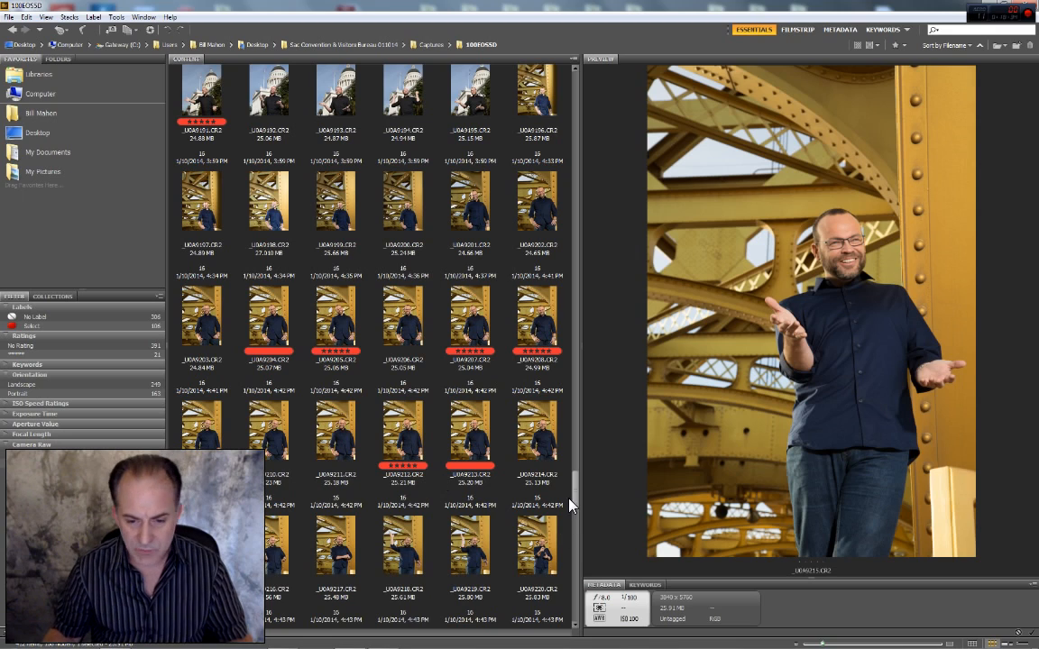
{"action": "left_click_drag", "start_coordinate": [574, 499], "coordinate": [575, 525]}
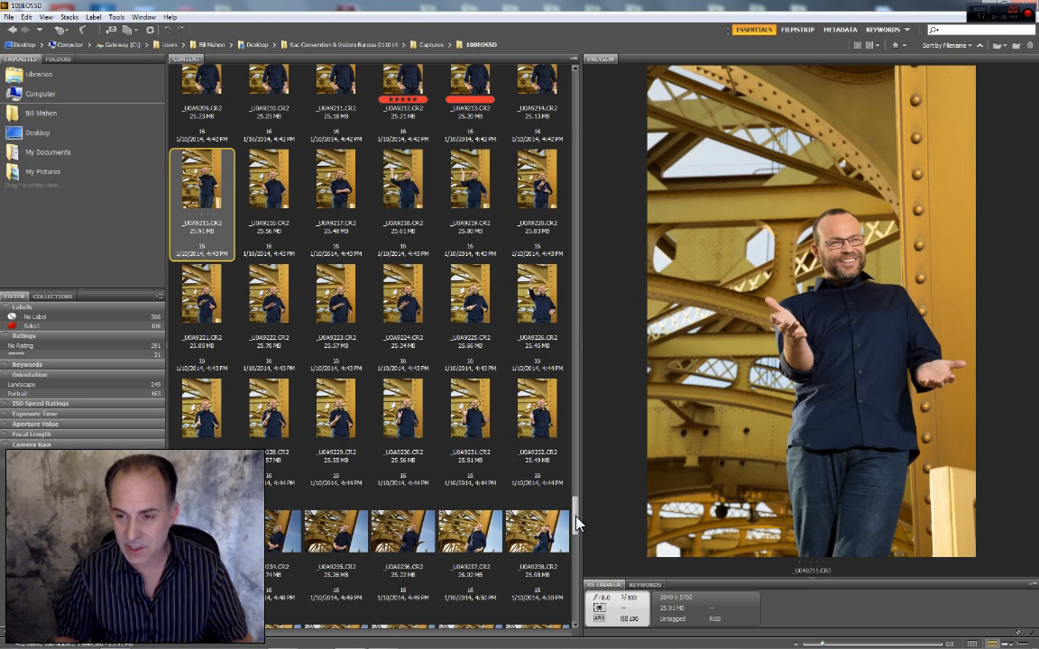
{"action": "key", "text": "Right"}
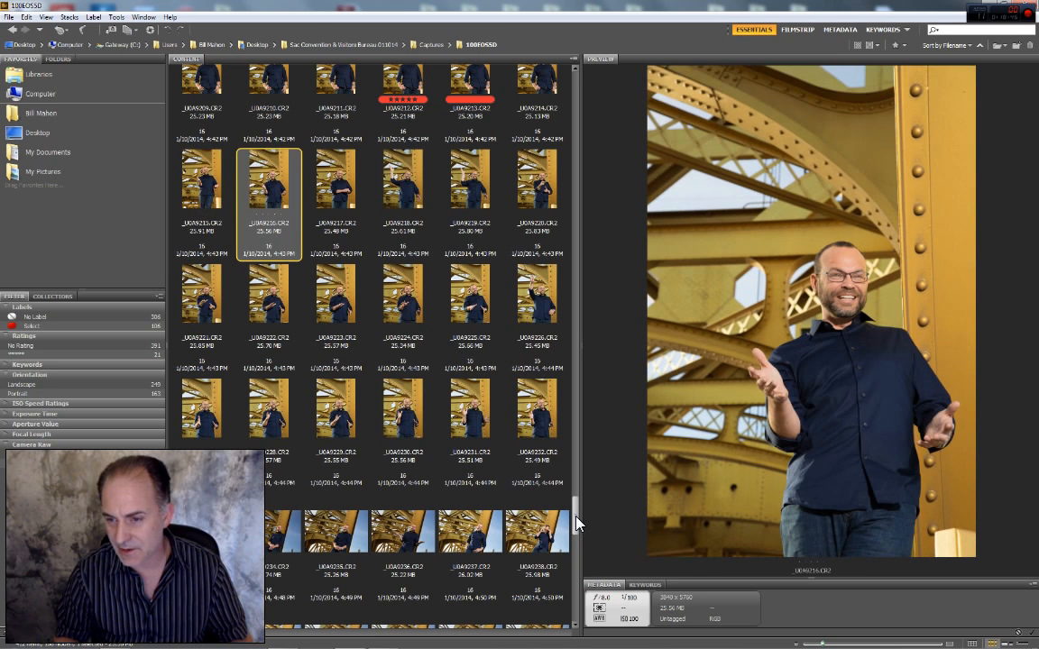
{"action": "key", "text": "Left"}
{"action": "key", "text": "Right"}
{"action": "key", "text": "Right"}
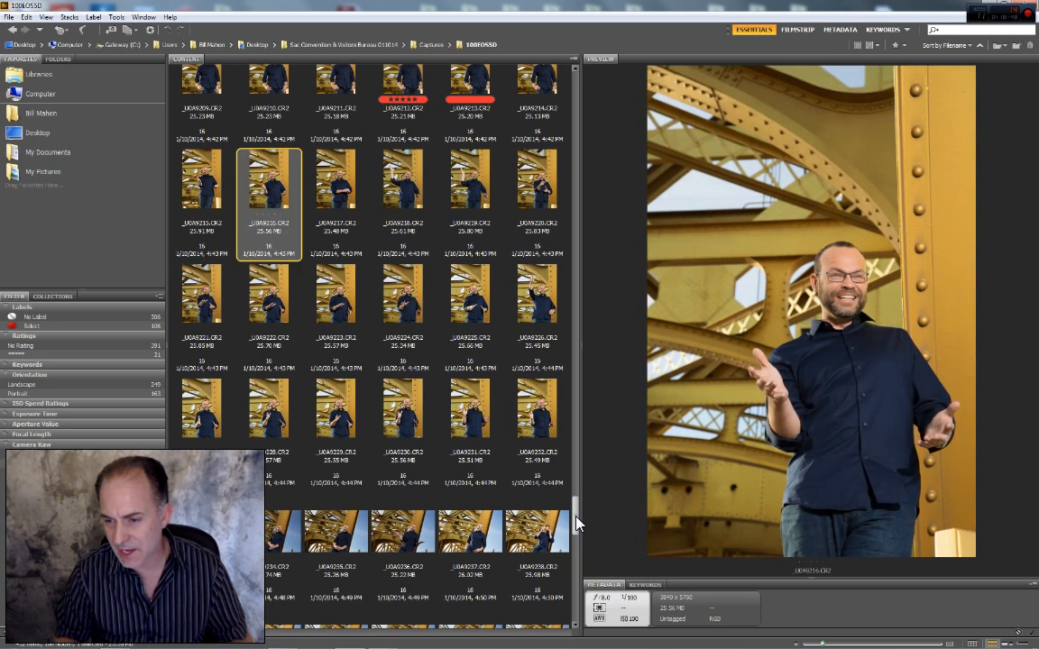
{"action": "key", "text": "Right"}
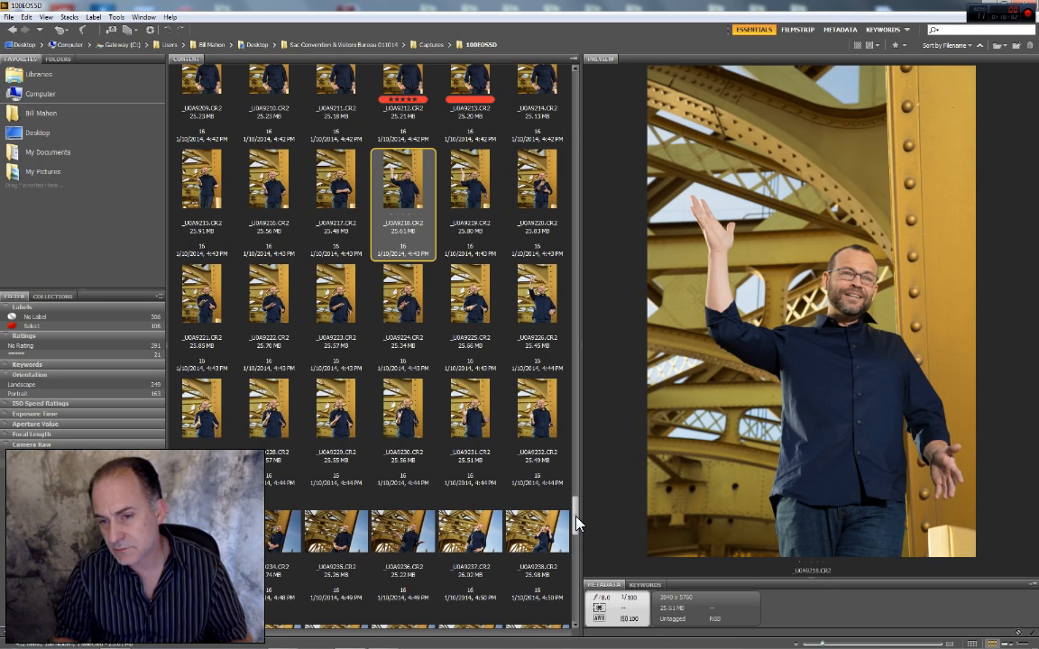
{"action": "key", "text": "ctrl+6"}
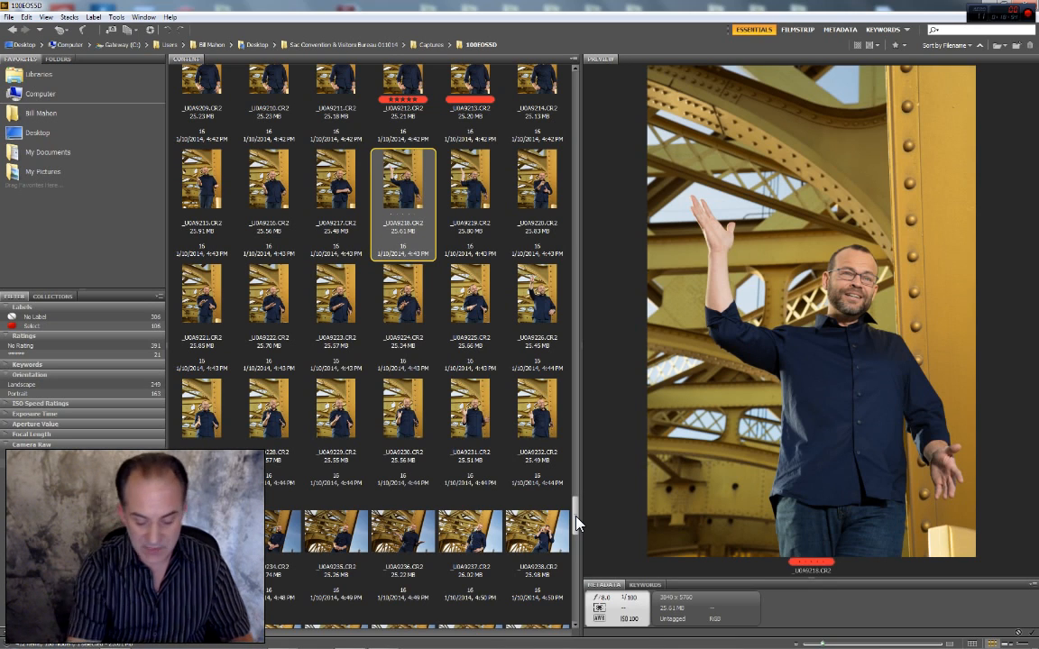
Compare _U0A9219.CR2 with its neighbouring shots, give it the red Select label, and move on to _U0A9220.CR2
{"action": "key", "text": "Right"}
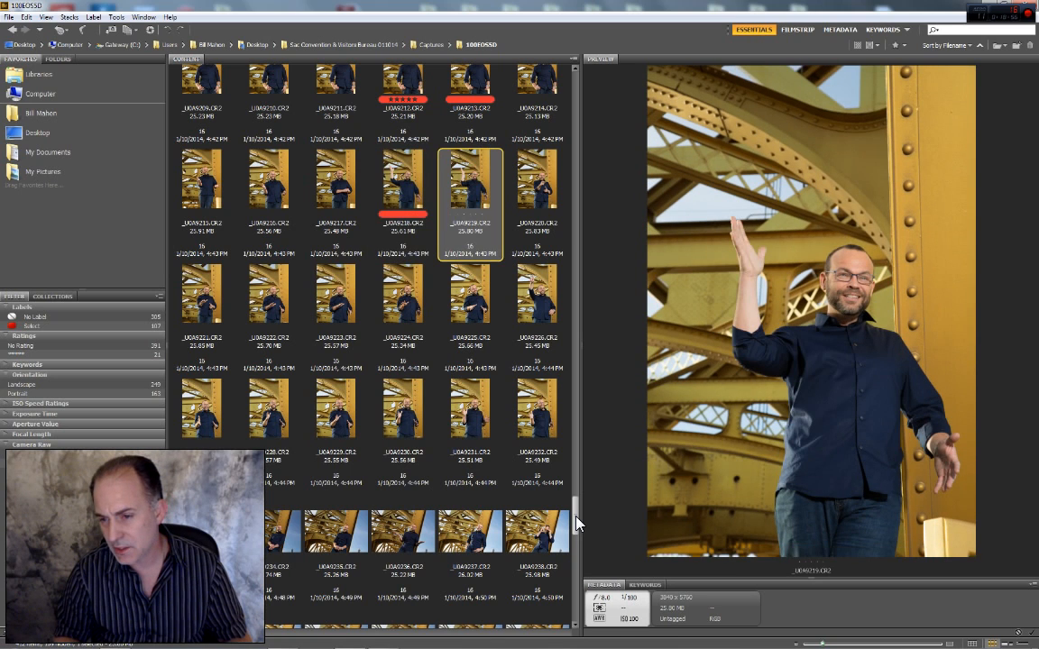
{"action": "key", "text": "Left"}
{"action": "key", "text": "Right"}
{"action": "key", "text": "Right"}
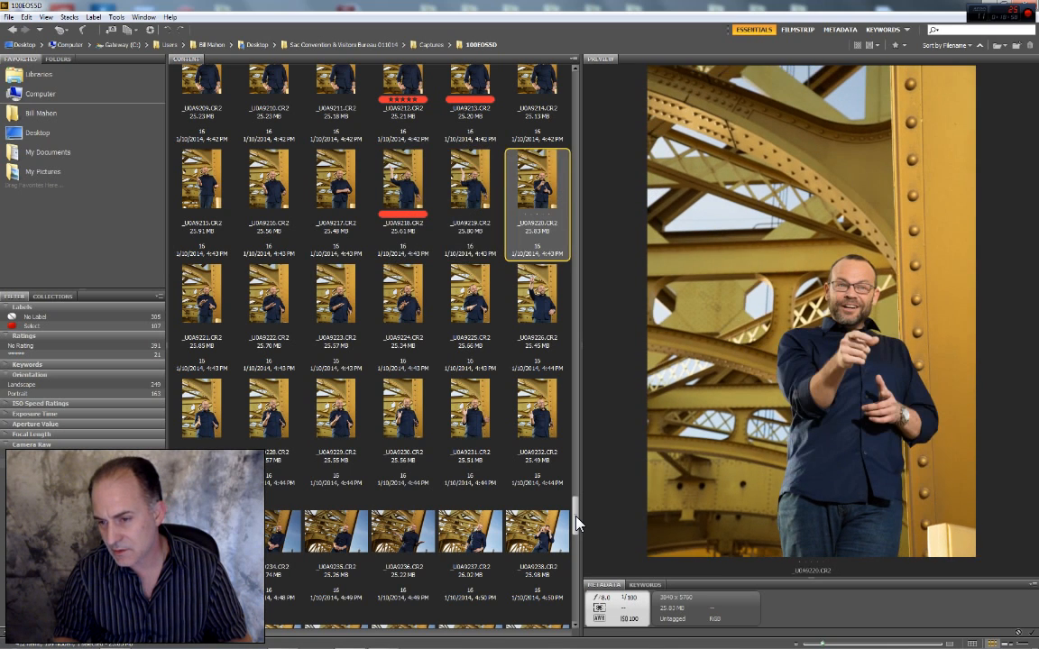
{"action": "key", "text": "Left"}
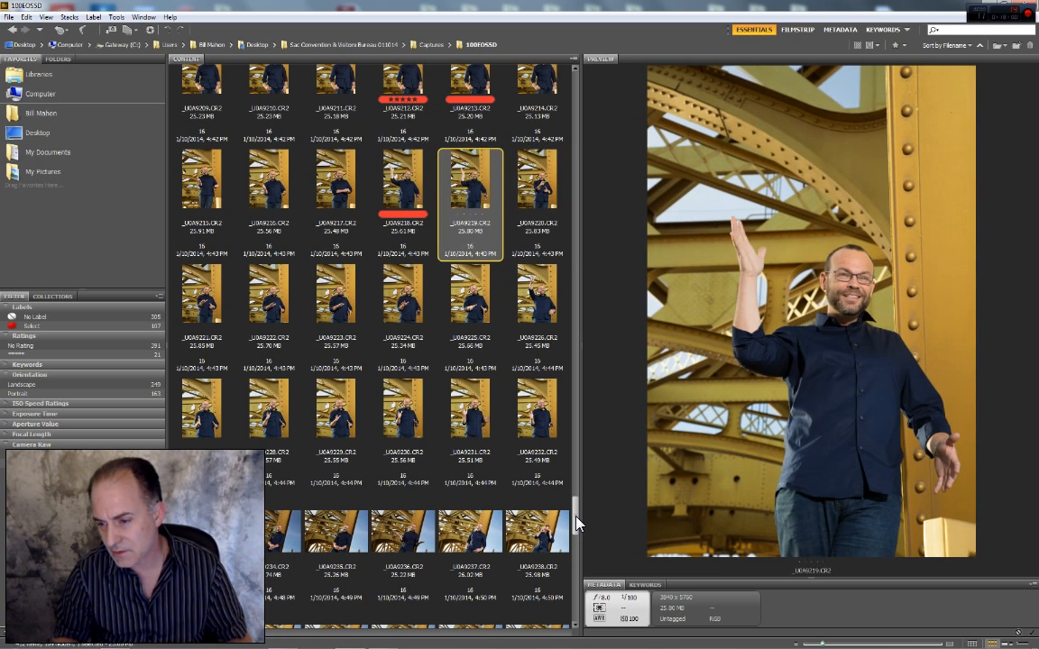
{"action": "key", "text": "ctrl+6"}
{"action": "key", "text": "Right"}
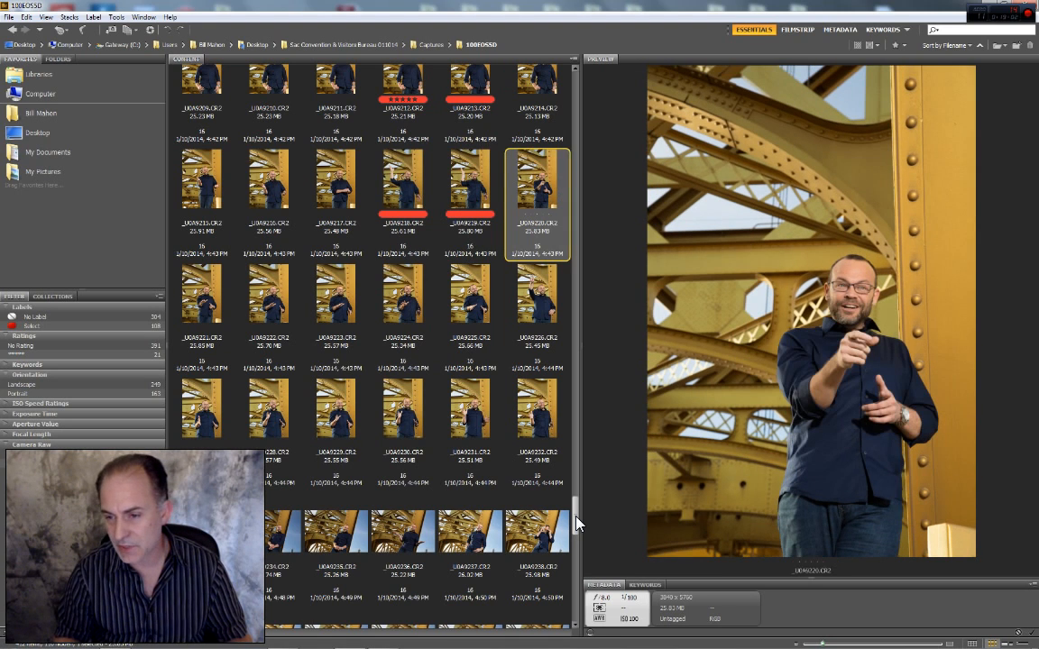
Pass over _U0A9221.CR2 and give _U0A9222.CR2 and _U0A9223.CR2 the red Select label
{"action": "key", "text": "Right"}
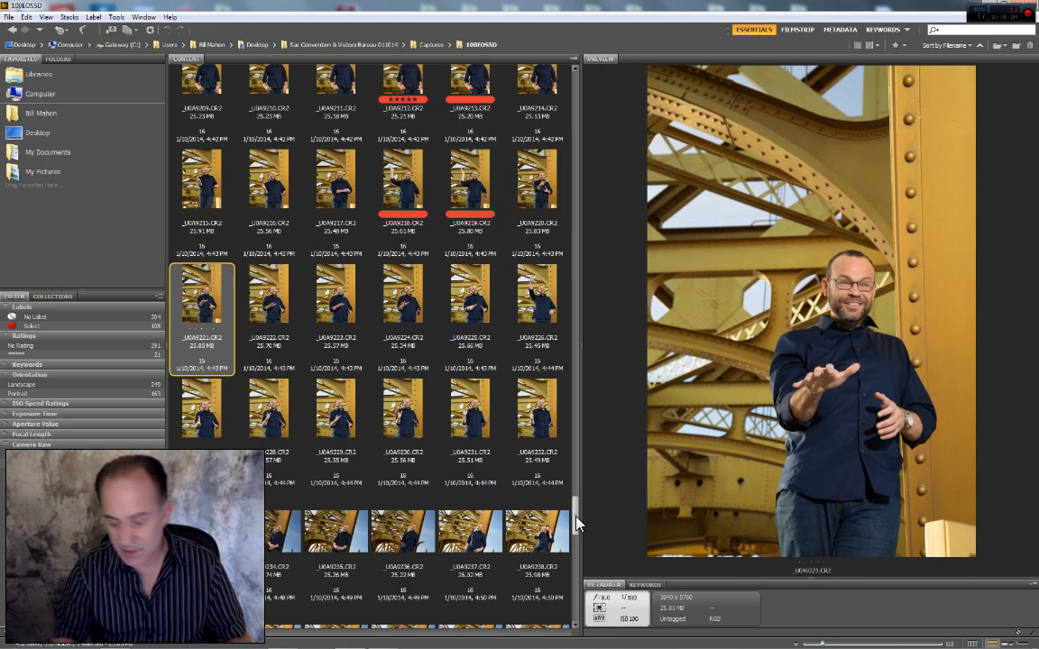
{"action": "key", "text": "Right"}
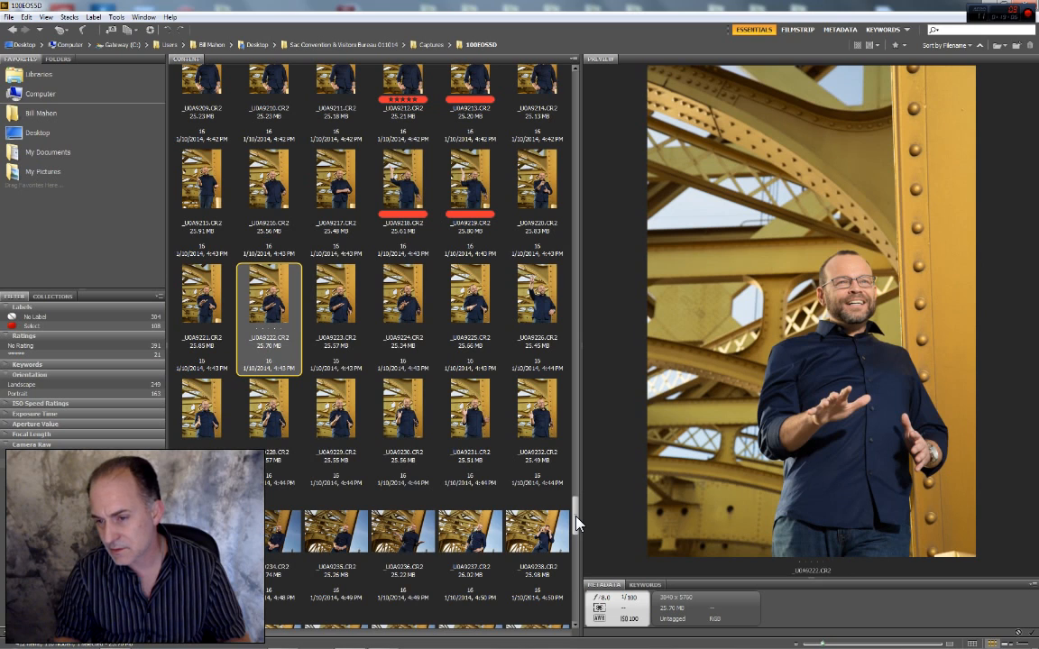
{"action": "key", "text": "ctrl+6"}
{"action": "key", "text": "Right"}
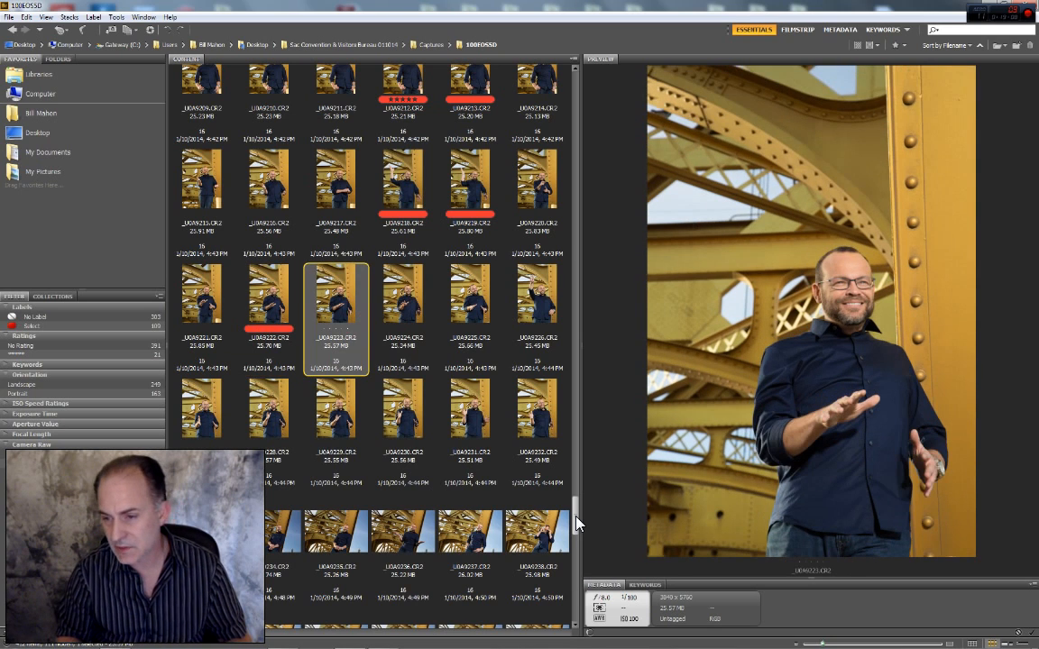
{"action": "key", "text": "ctrl+6"}
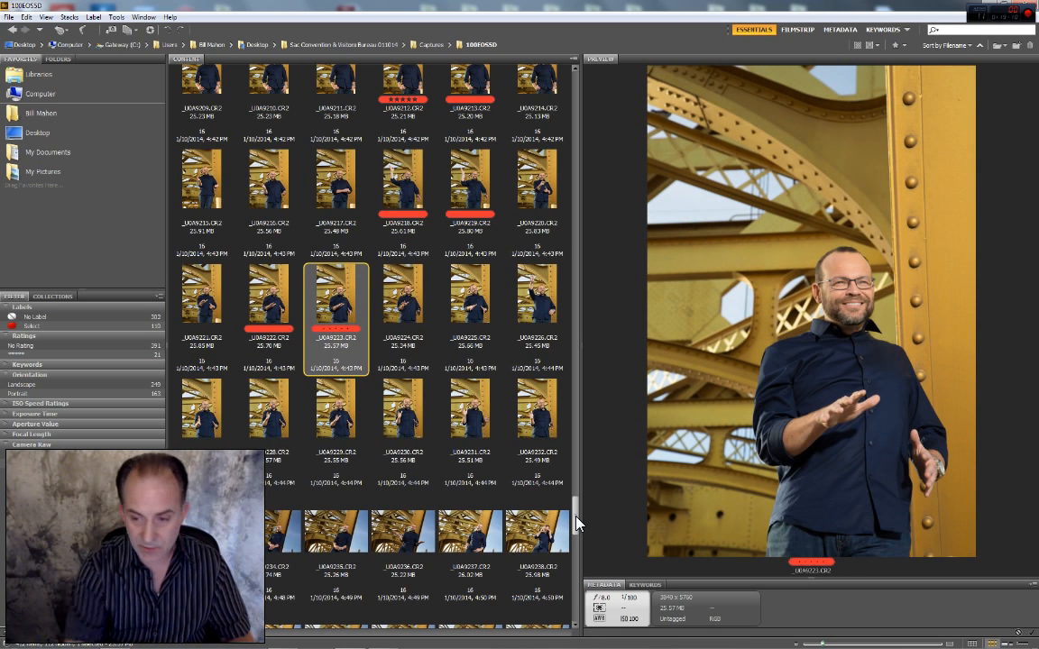
Give the next two shots, _U0A9224.CR2 and _U0A9225.CR2, the red Select label
{"action": "key", "text": "Right"}
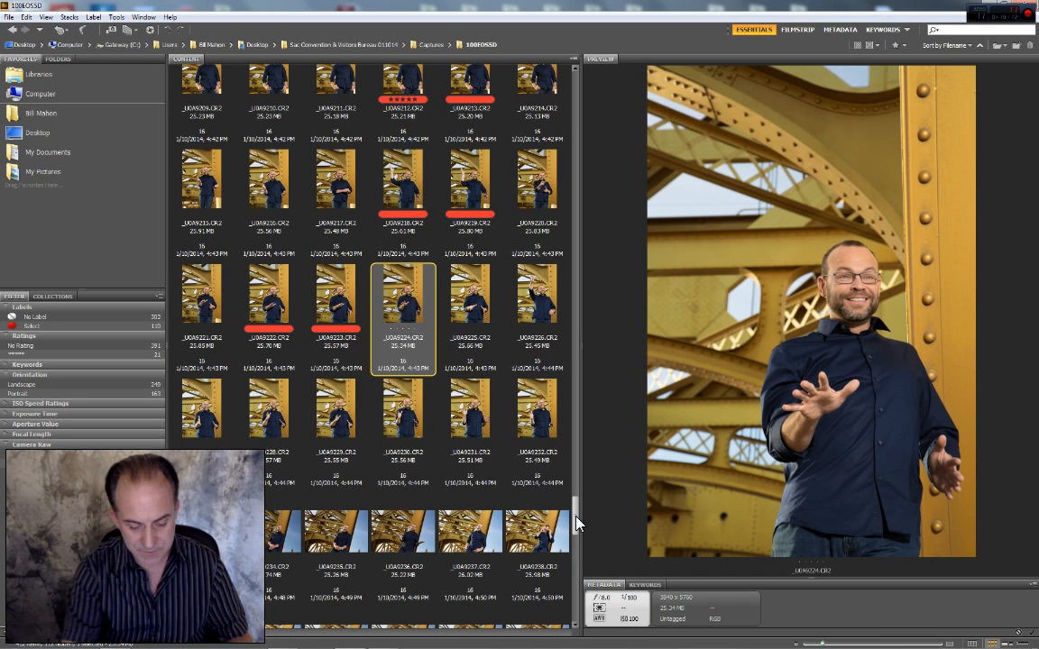
{"action": "key", "text": "ctrl+6"}
{"action": "key", "text": "Right"}
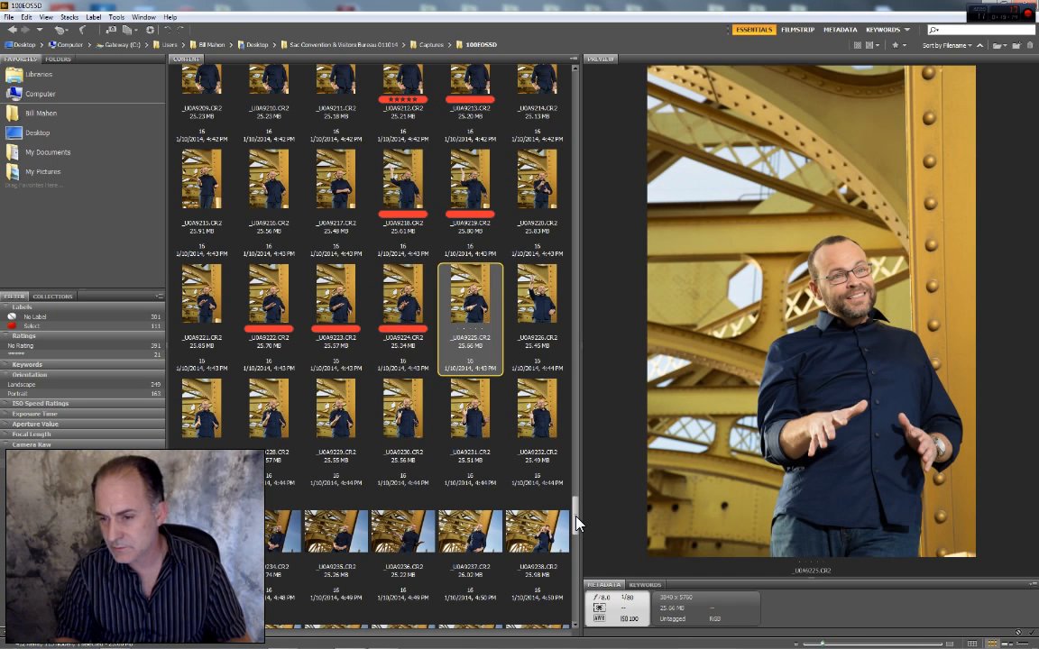
{"action": "key", "text": "ctrl+7"}
{"action": "key", "text": "ctrl+6"}
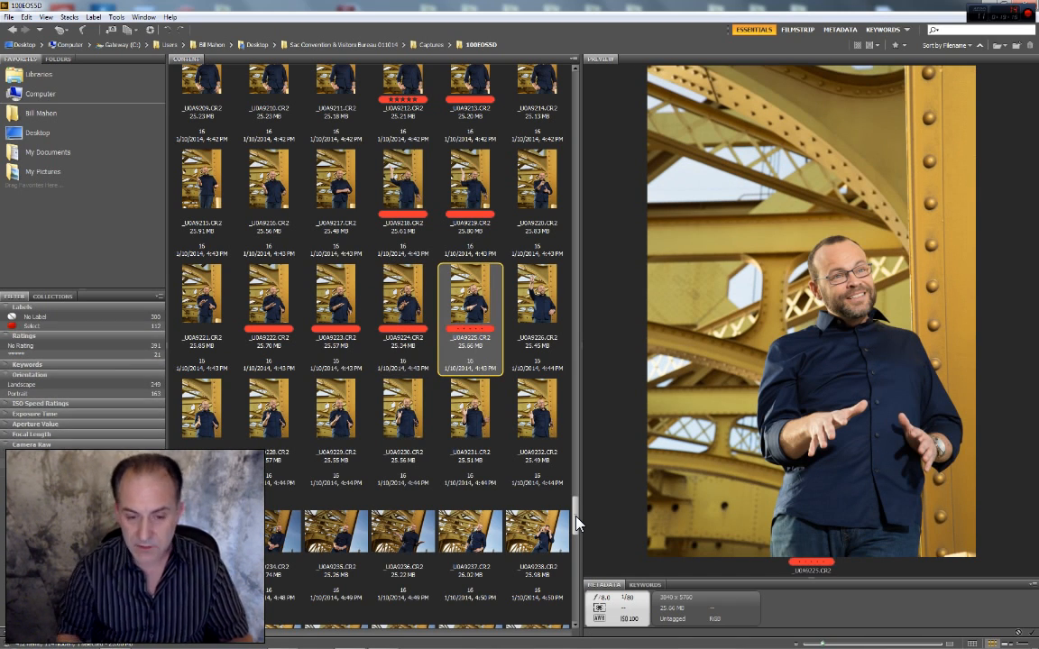
Give the pointing shot _U0A9226.CR2 the red Select label, then compare _U0A9227.CR2 with _U0A9228.CR2 and label _U0A9227.CR2 Select too
{"action": "key", "text": "Right"}
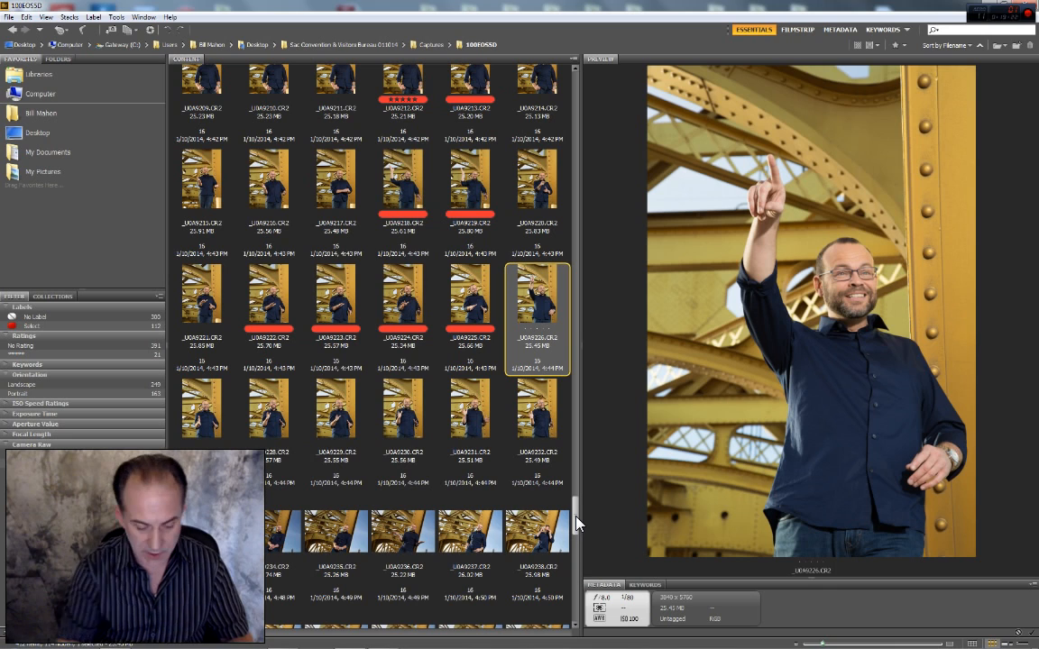
{"action": "key", "text": "ctrl+6"}
{"action": "key", "text": "Right"}
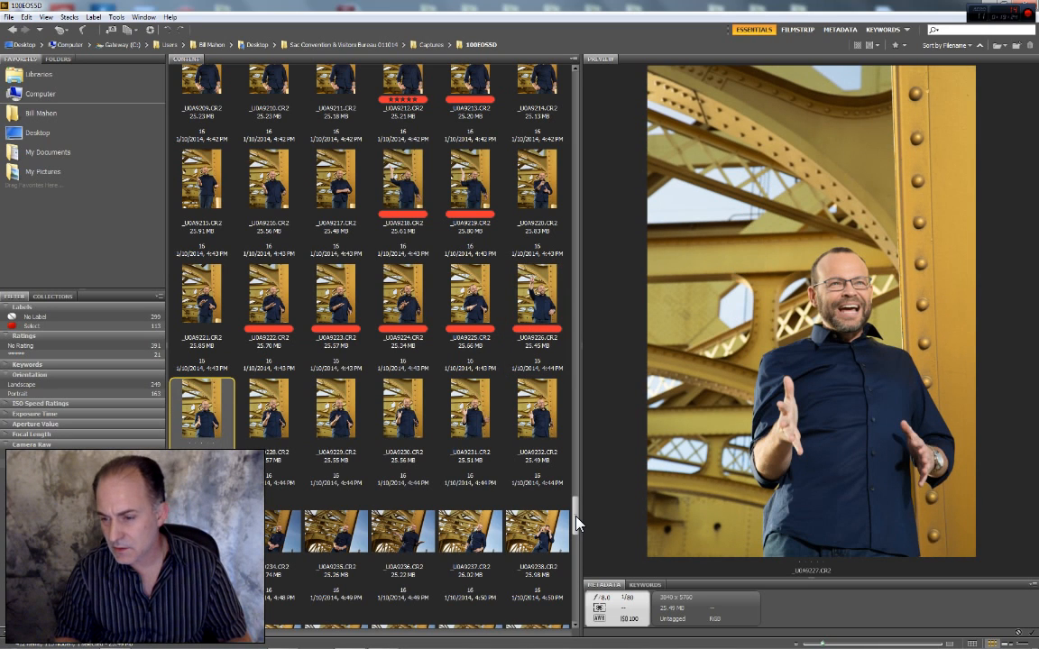
{"action": "key", "text": "Right"}
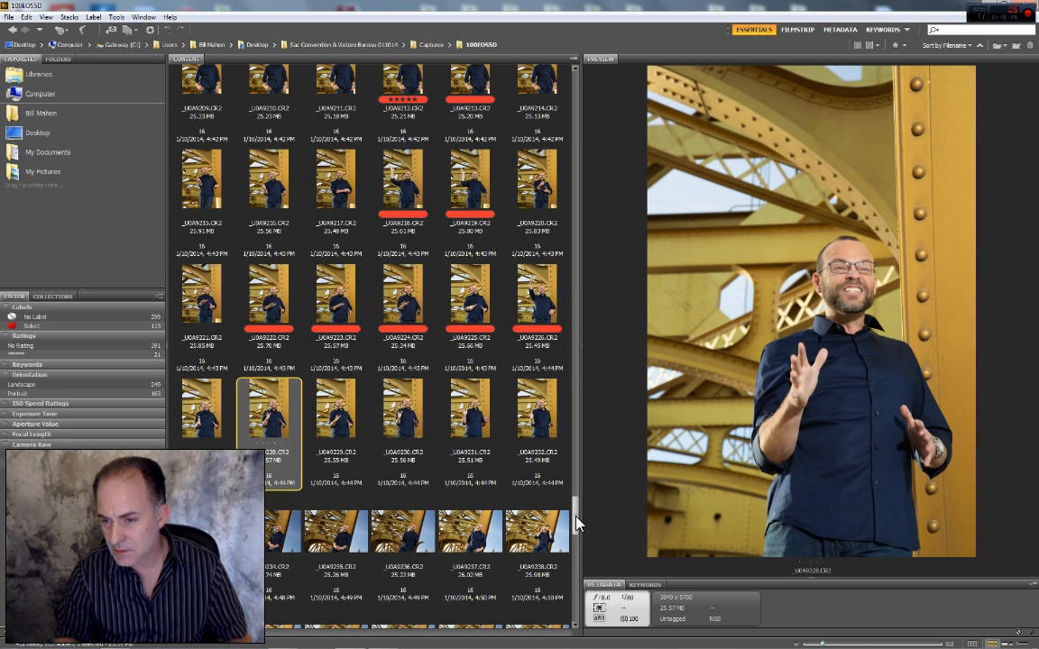
{"action": "key", "text": "Left"}
{"action": "key", "text": "ctrl+6"}
Skip _U0A9228.CR2 and give _U0A9229.CR2 and _U0A9230.CR2 the red Select label
{"action": "key", "text": "Right"}
{"action": "key", "text": "Right"}
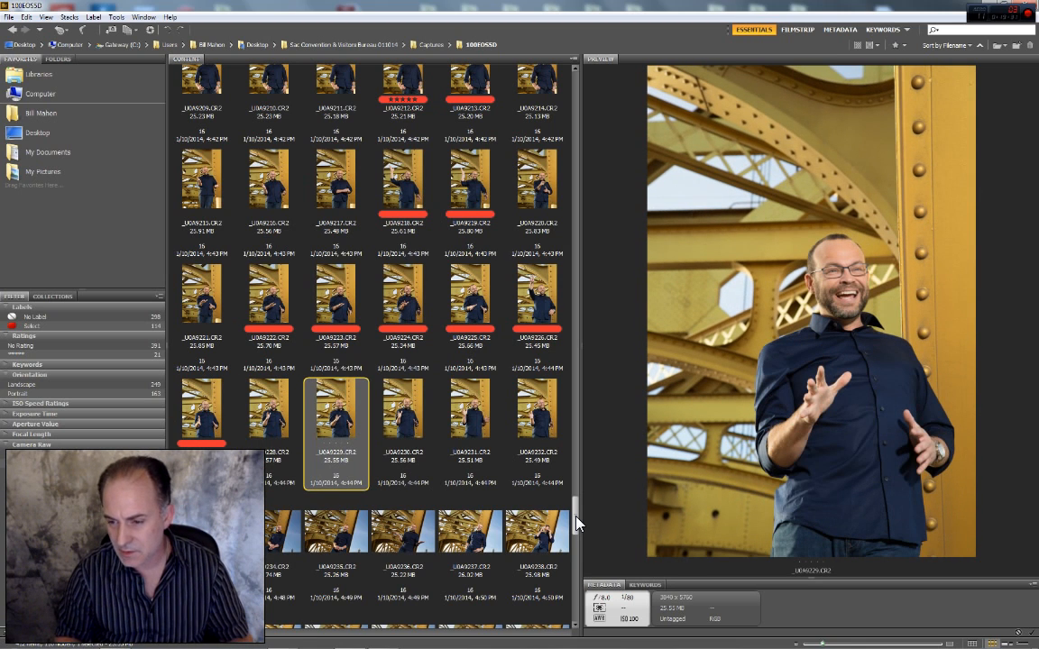
{"action": "key", "text": "ctrl+6"}
{"action": "key", "text": "Right"}
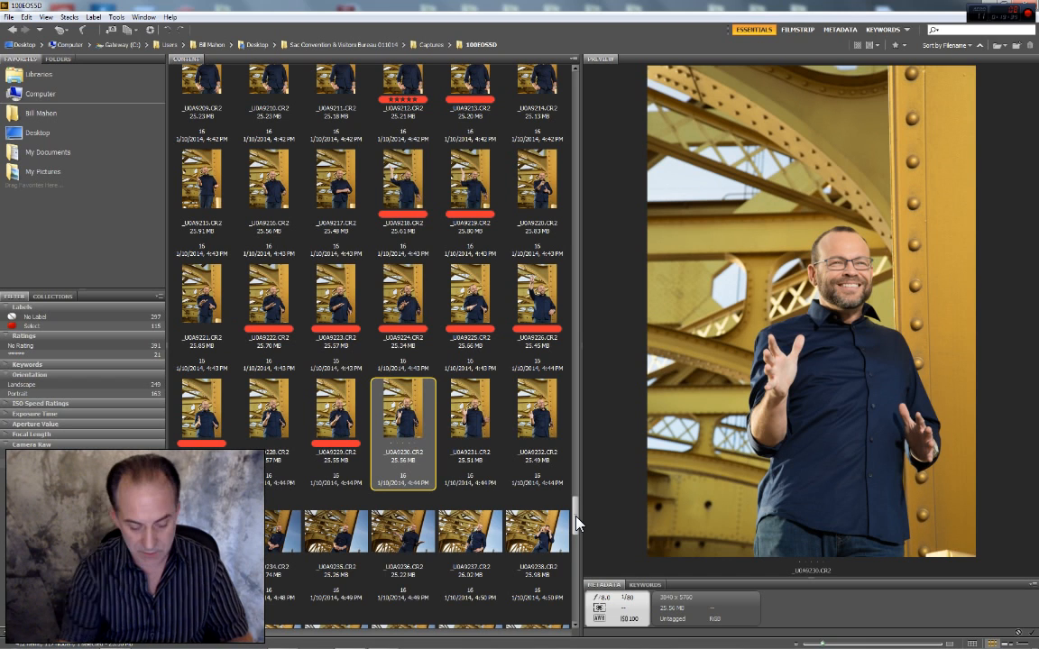
{"action": "key", "text": "ctrl+6"}
Review the shots from _U0A9231.CR2 to _U0A9233.CR2 and go back to the five-star portrait _U0A9205.CR2
{"action": "key", "text": "Right"}
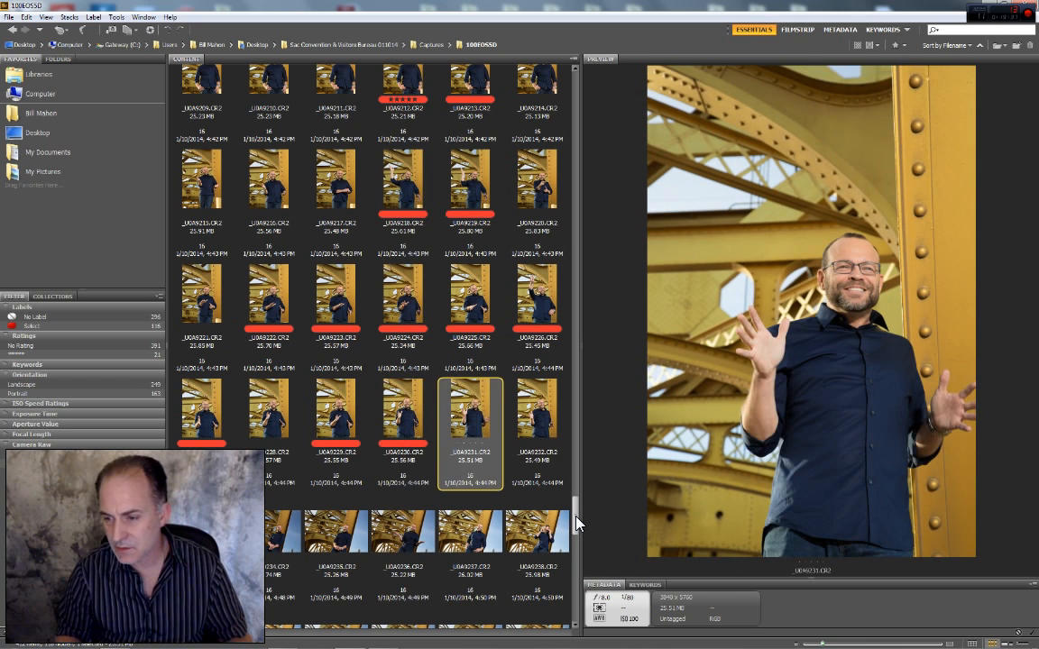
{"action": "key", "text": "Right"}
{"action": "key", "text": "Right"}
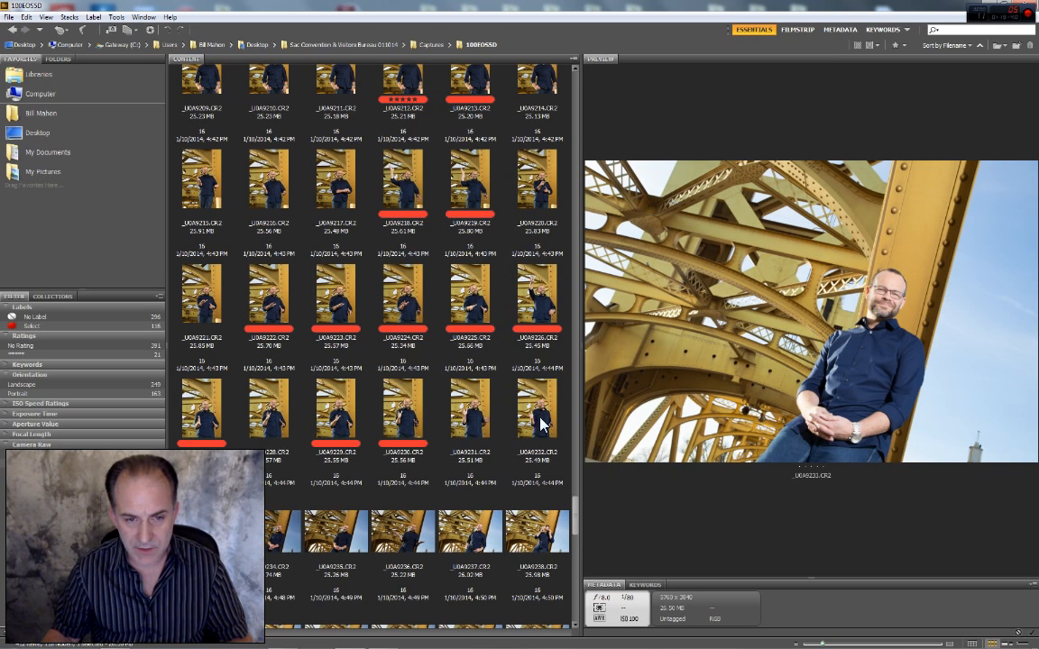
{"action": "scroll", "coordinate": [577, 514], "scroll_direction": "up", "scroll_amount": 5}
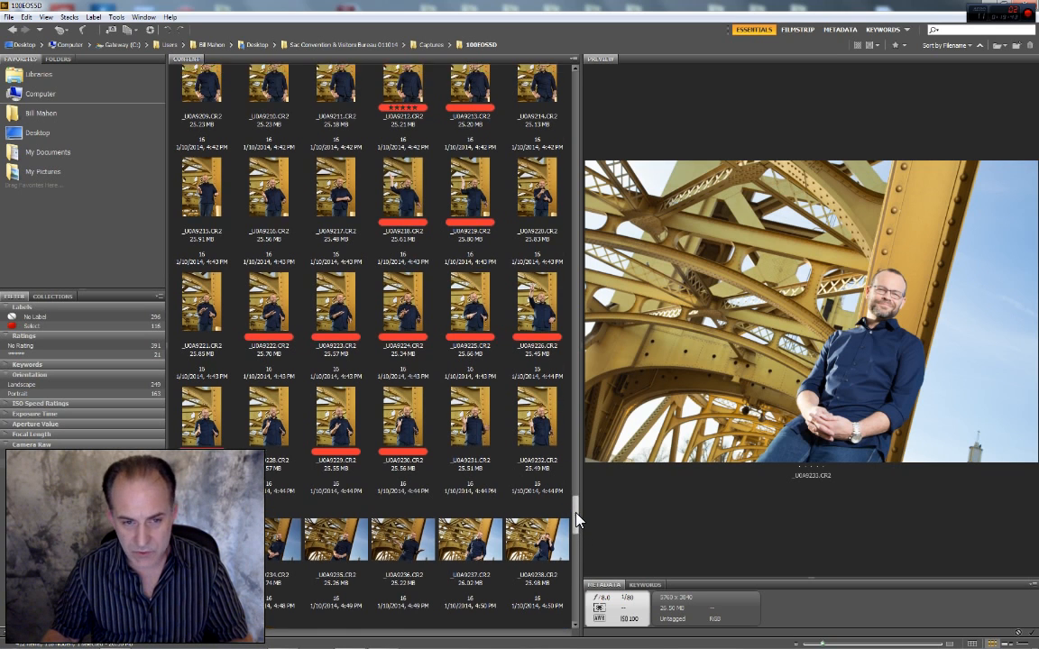
{"action": "left_click", "coordinate": [346, 312]}
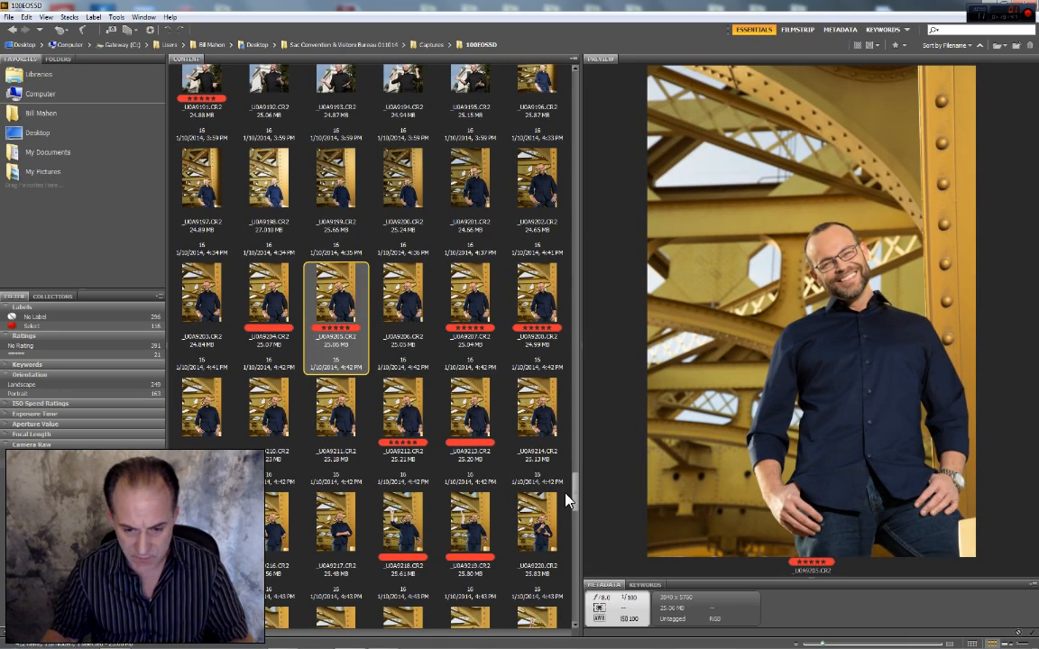
Examine the landscape-format bridge portraits from _U0A9240.CR2 to _U0A9245.CR2 for changes in pose and expression
{"action": "left_click_drag", "start_coordinate": [573, 494], "coordinate": [575, 553]}
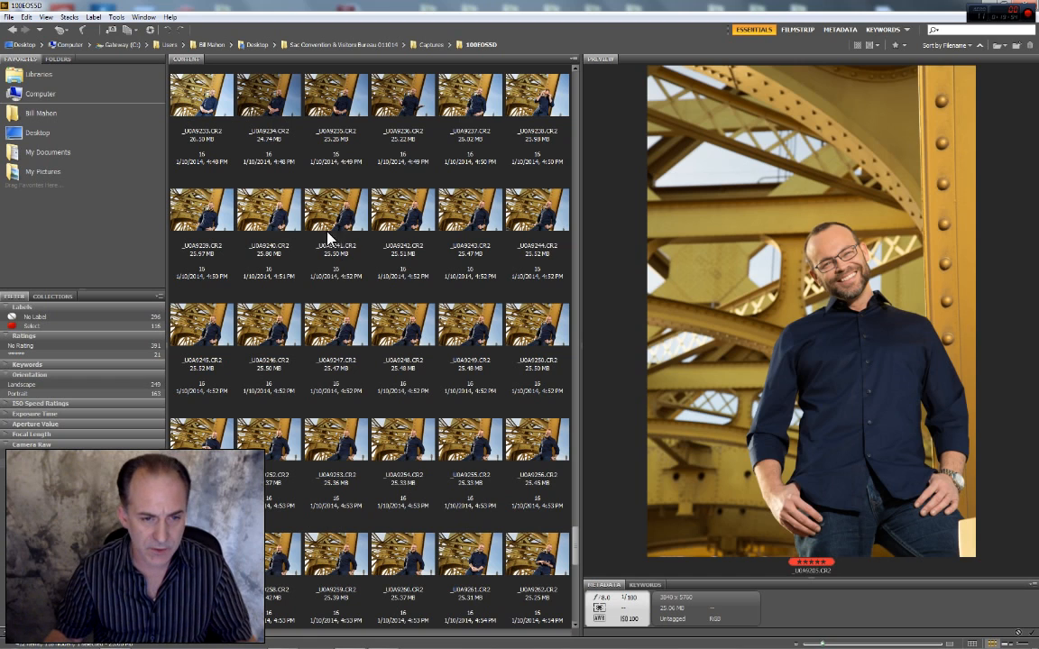
{"action": "left_click", "coordinate": [267, 217]}
{"action": "left_click", "coordinate": [334, 208]}
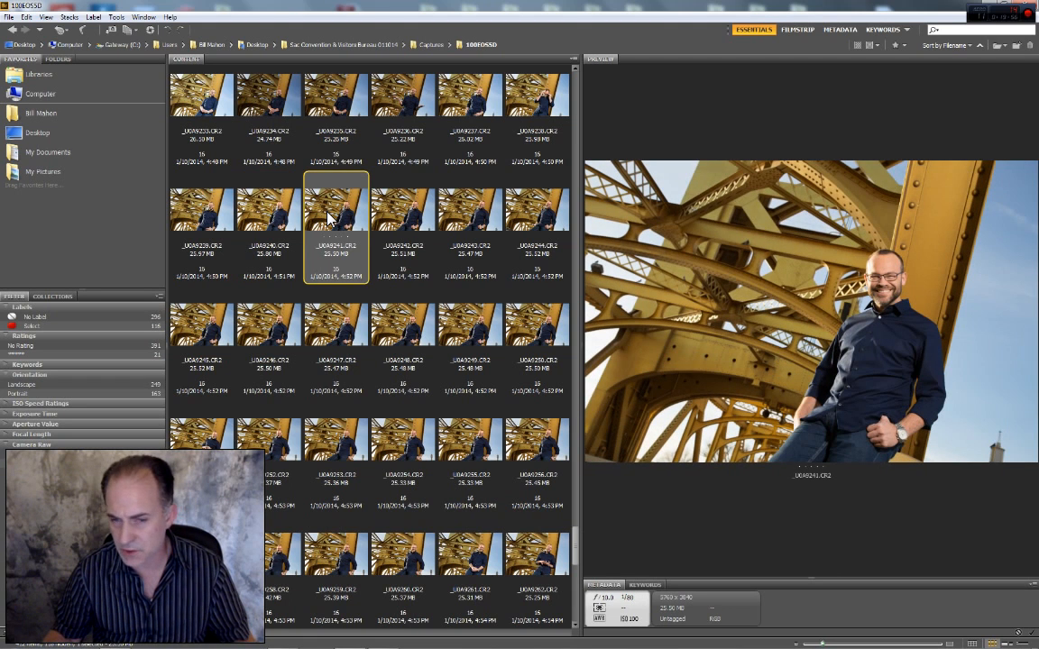
{"action": "left_click", "coordinate": [383, 221]}
{"action": "left_click", "coordinate": [470, 219]}
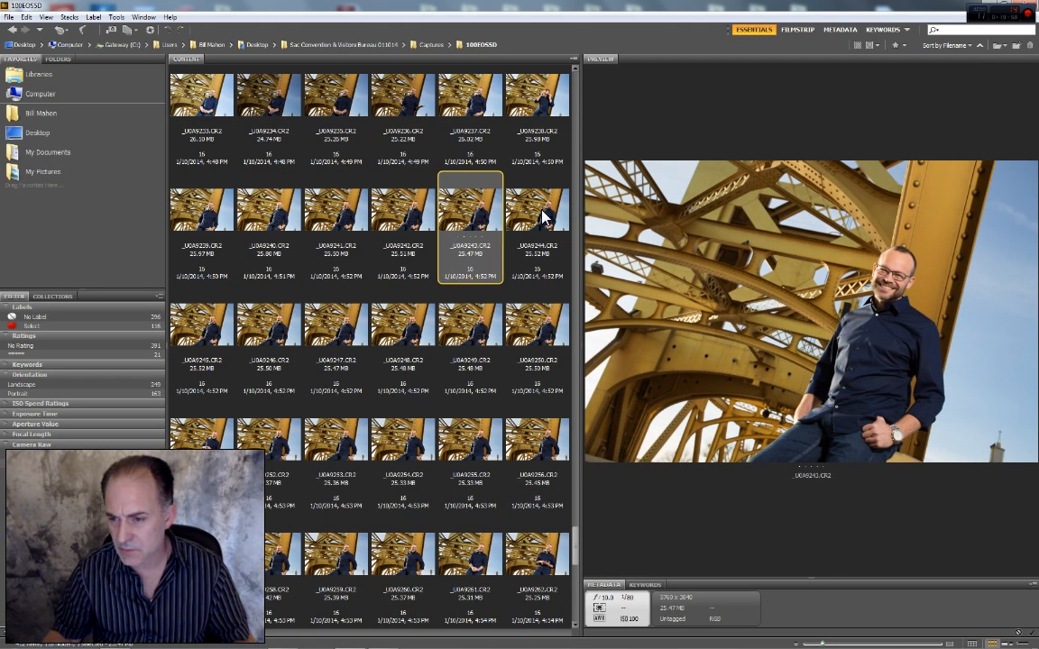
{"action": "left_click", "coordinate": [518, 214]}
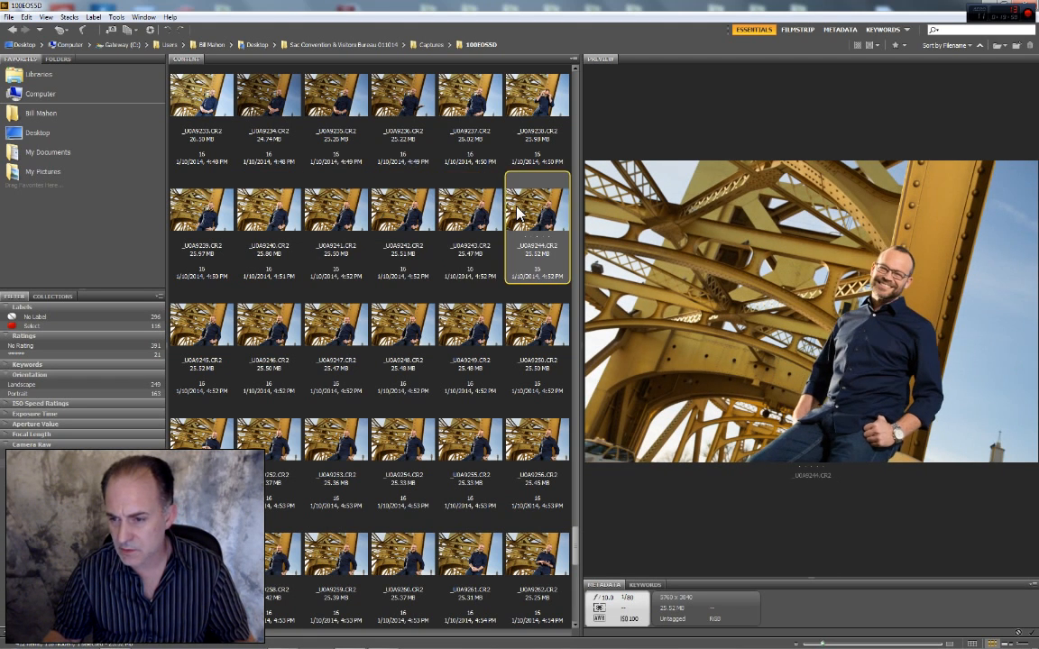
{"action": "left_click", "coordinate": [207, 448]}
{"action": "left_click", "coordinate": [201, 332]}
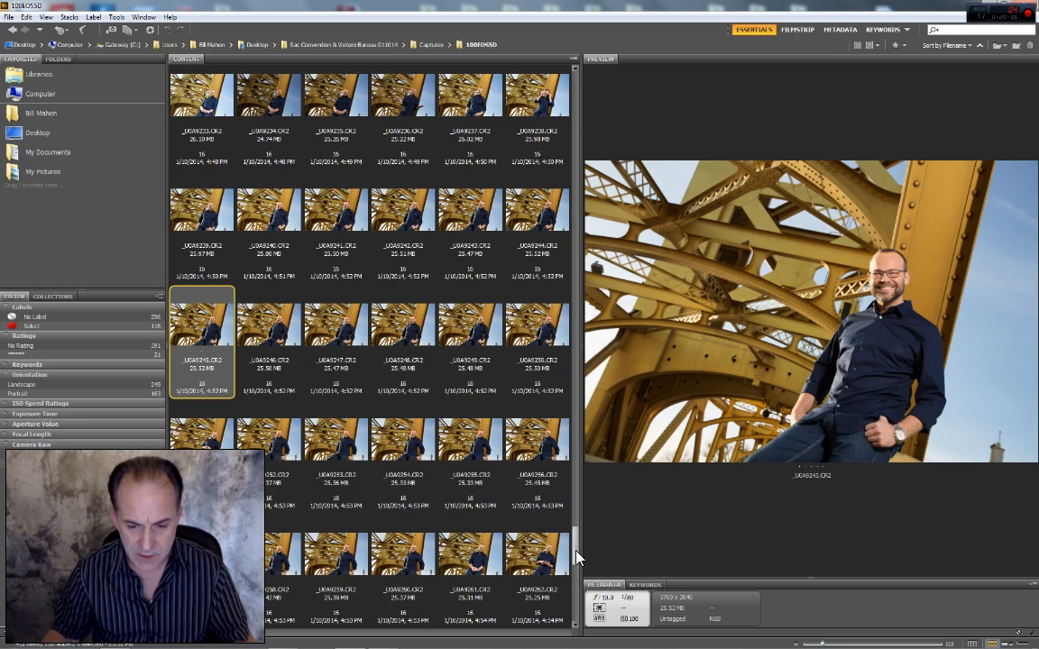
Examine the hand-gesture shots between _U0A9263.CR2 and _U0A9269.CR2 and continue to the end of the folder
{"action": "scroll", "coordinate": [577, 554], "scroll_direction": "down", "scroll_amount": 3}
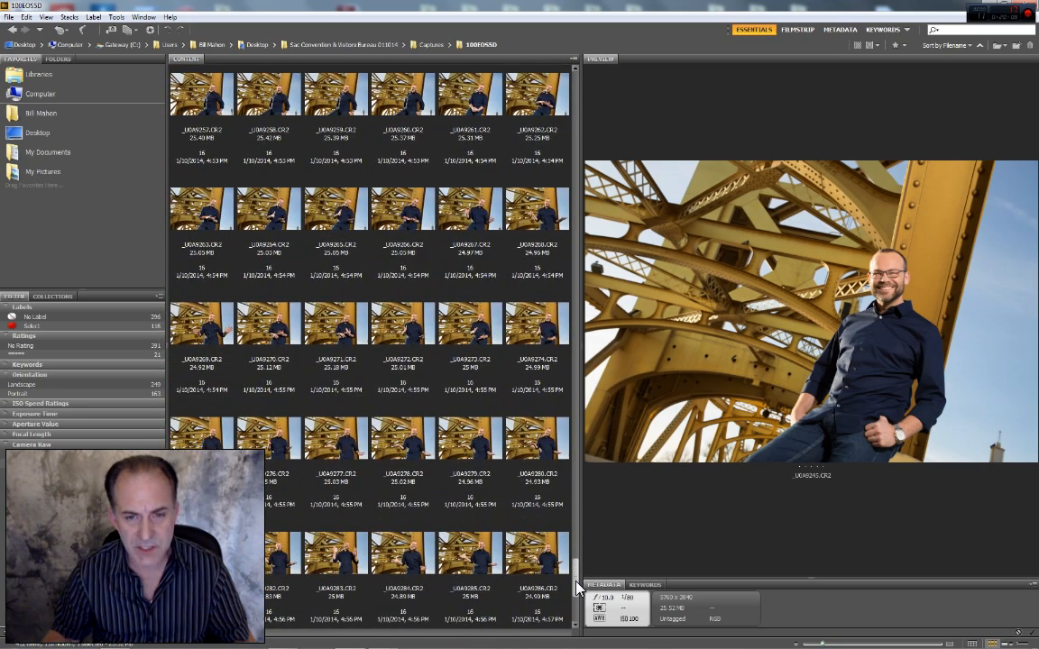
{"action": "left_click", "coordinate": [204, 224]}
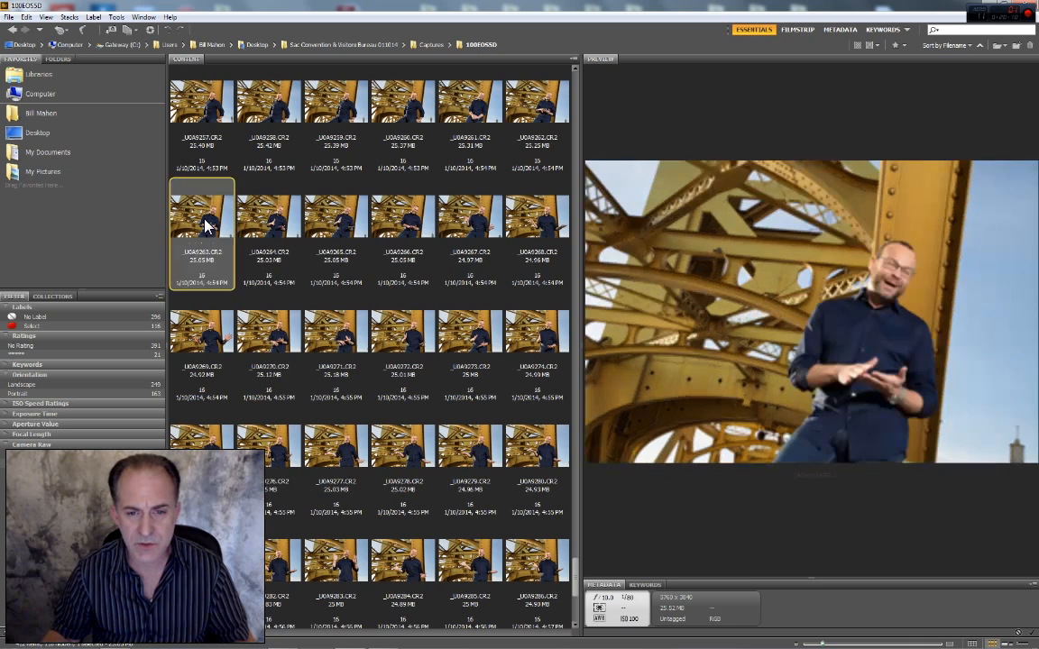
{"action": "left_click", "coordinate": [403, 220]}
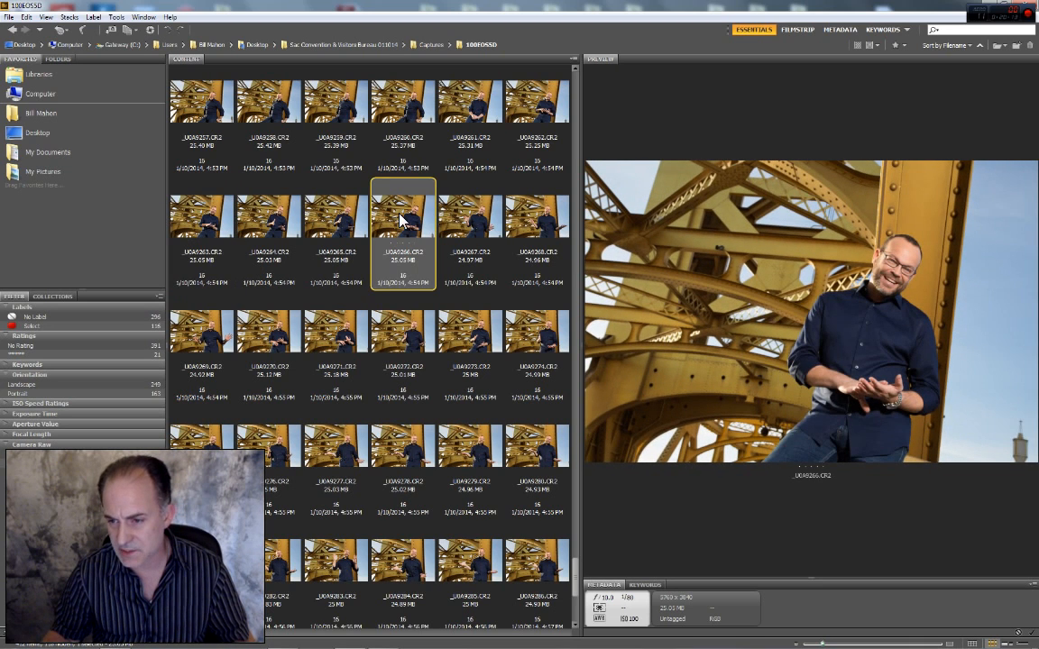
{"action": "left_click", "coordinate": [528, 220]}
{"action": "key", "text": "Left"}
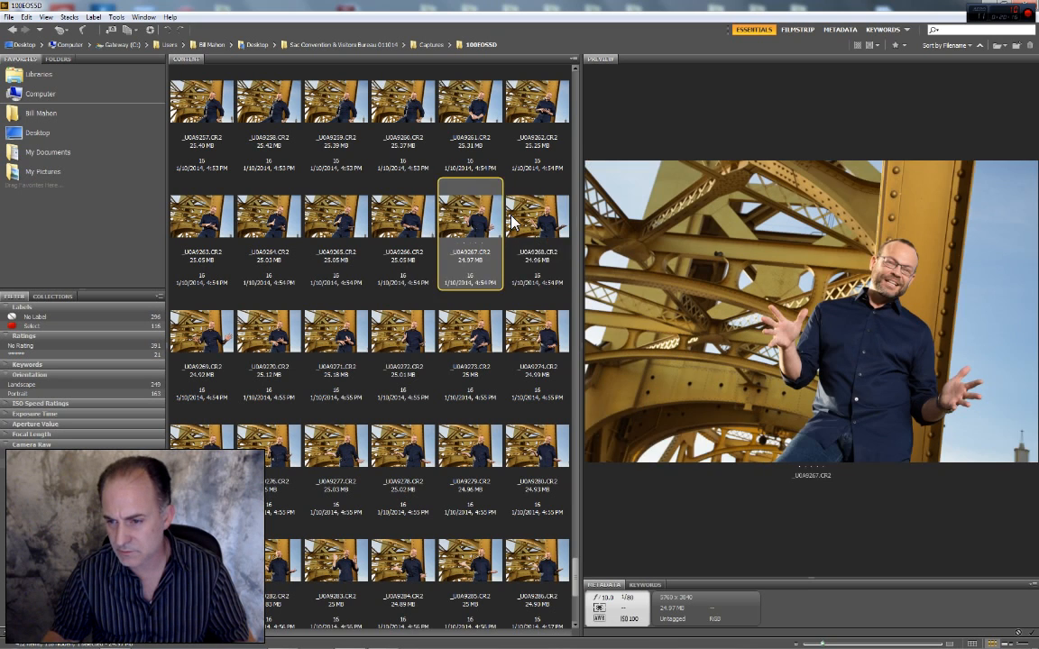
{"action": "key", "text": "Right"}
{"action": "left_click", "coordinate": [192, 358]}
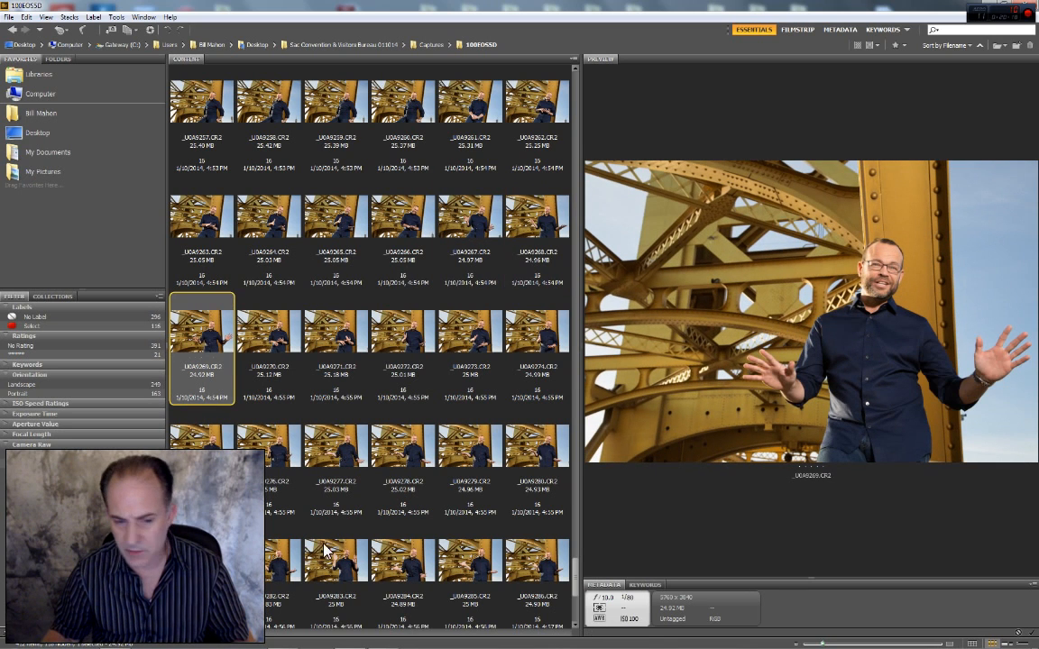
{"action": "scroll", "coordinate": [518, 523], "scroll_direction": "down", "scroll_amount": 4}
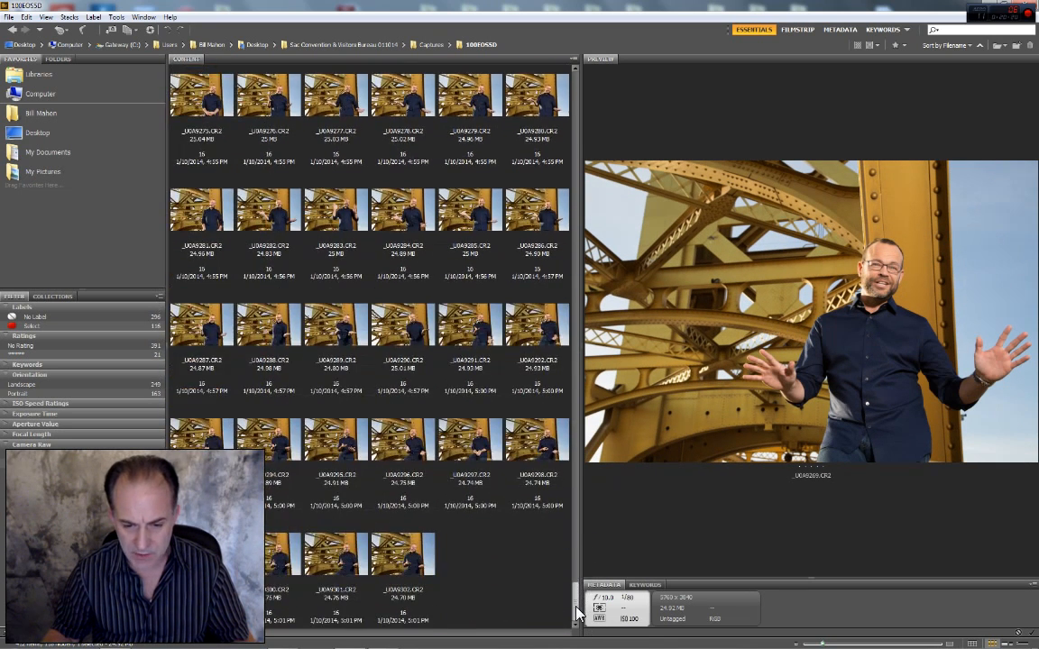
Compare the folder's last shot, _U0A9302.CR2, with _U0A9301.CR2 and give _U0A9301.CR2 the red Select label
{"action": "left_click", "coordinate": [401, 557]}
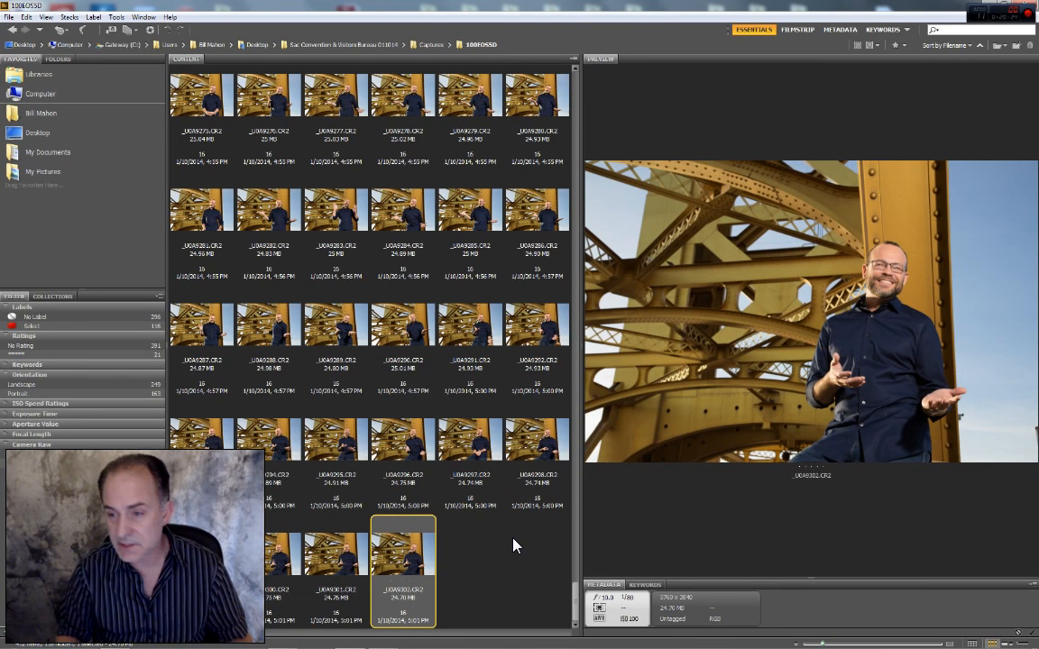
{"action": "key", "text": "Left"}
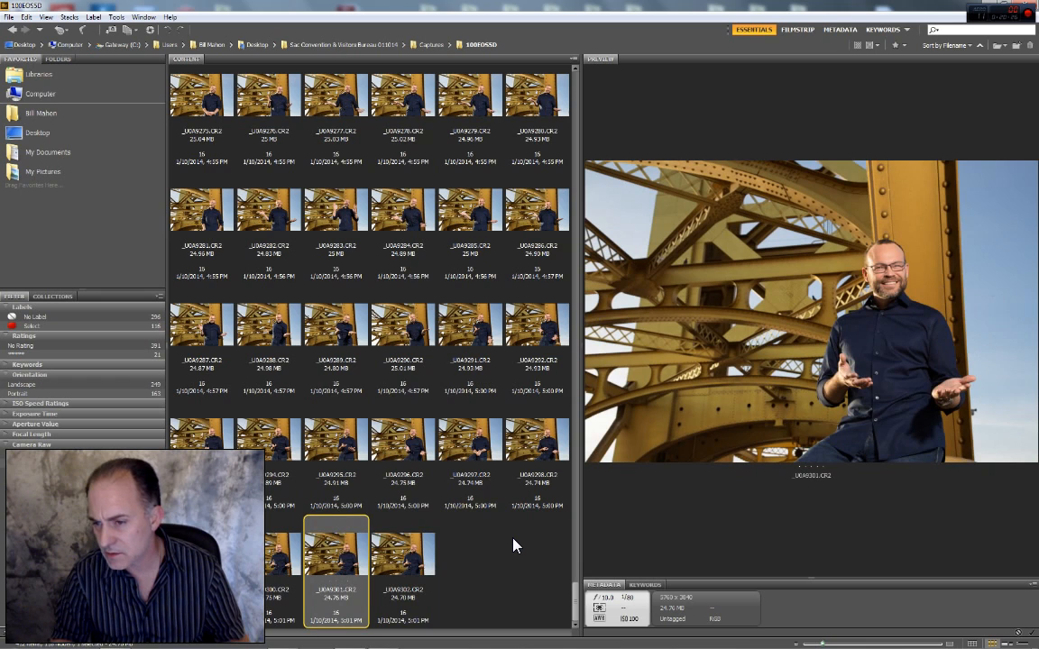
{"action": "key", "text": "ctrl+6"}
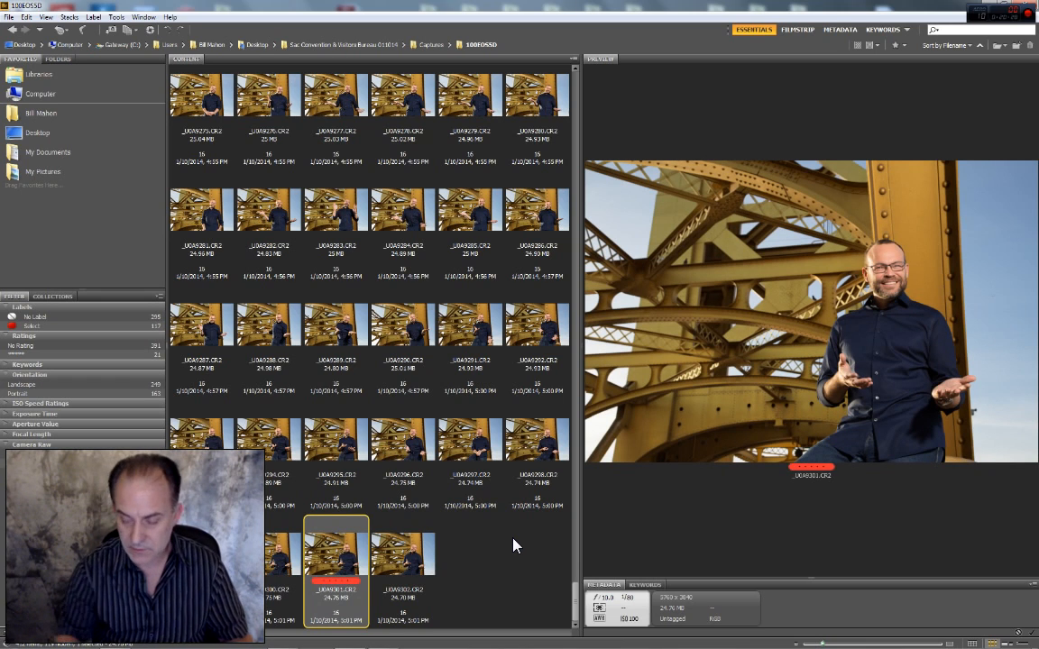
Compare _U0A9300.CR2 with _U0A9301.CR2 and give _U0A9300.CR2 the red Select label and five stars
{"action": "key", "text": "Left"}
{"action": "key", "text": "Right"}
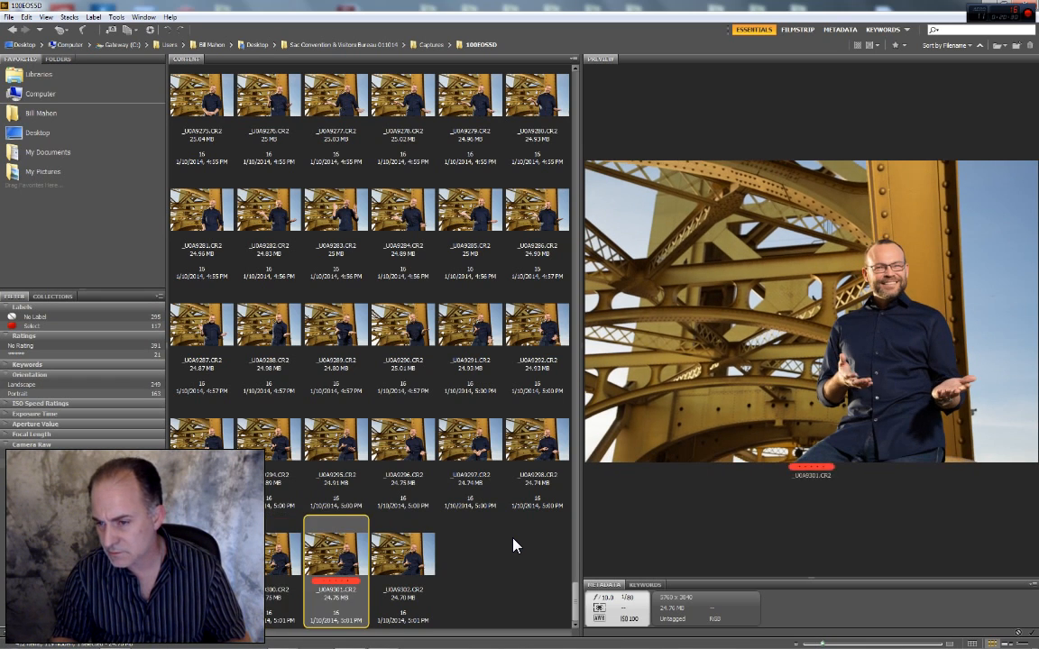
{"action": "key", "text": "Left"}
{"action": "key", "text": "ctrl+6"}
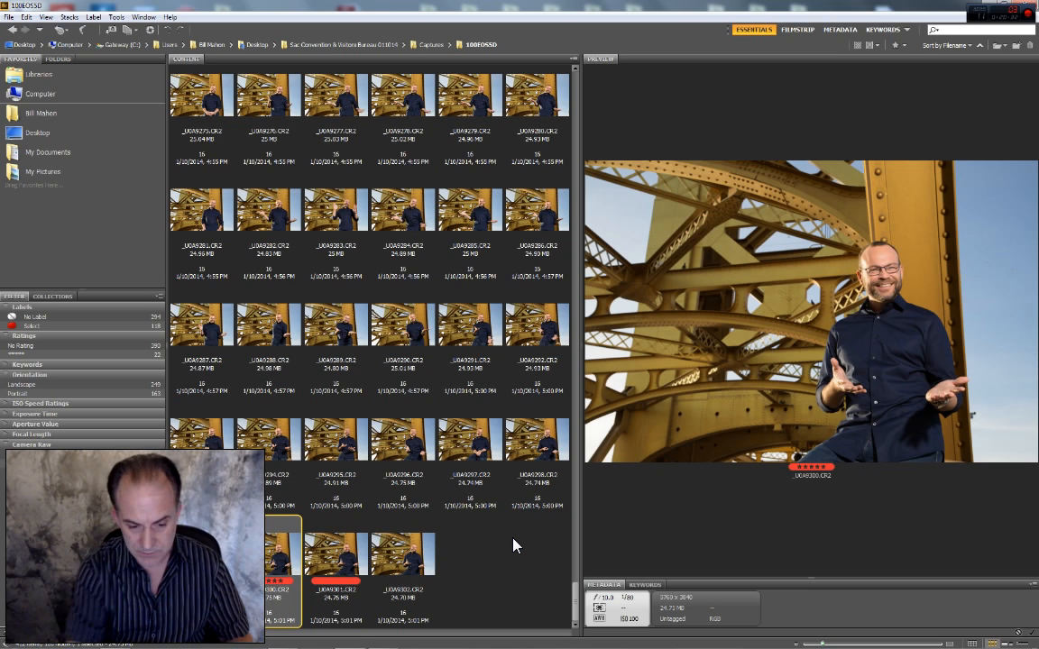
{"action": "key", "text": "ctrl+3"}
Pass over _U0A9299.CR2 and give _U0A9298.CR2 the red Select label
{"action": "key", "text": "Left"}
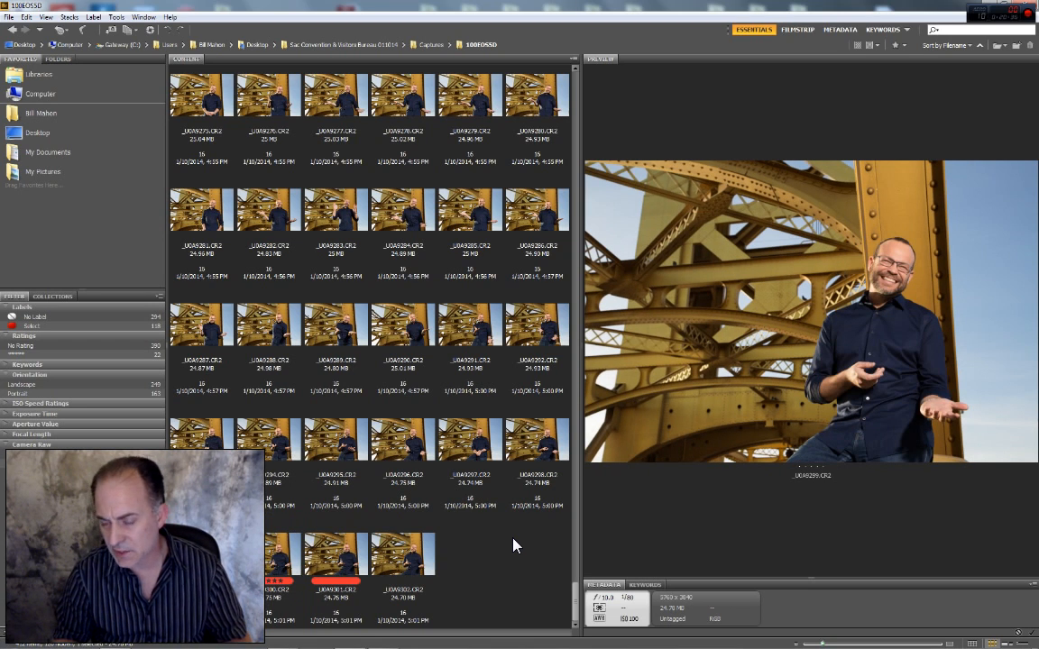
{"action": "key", "text": "Left"}
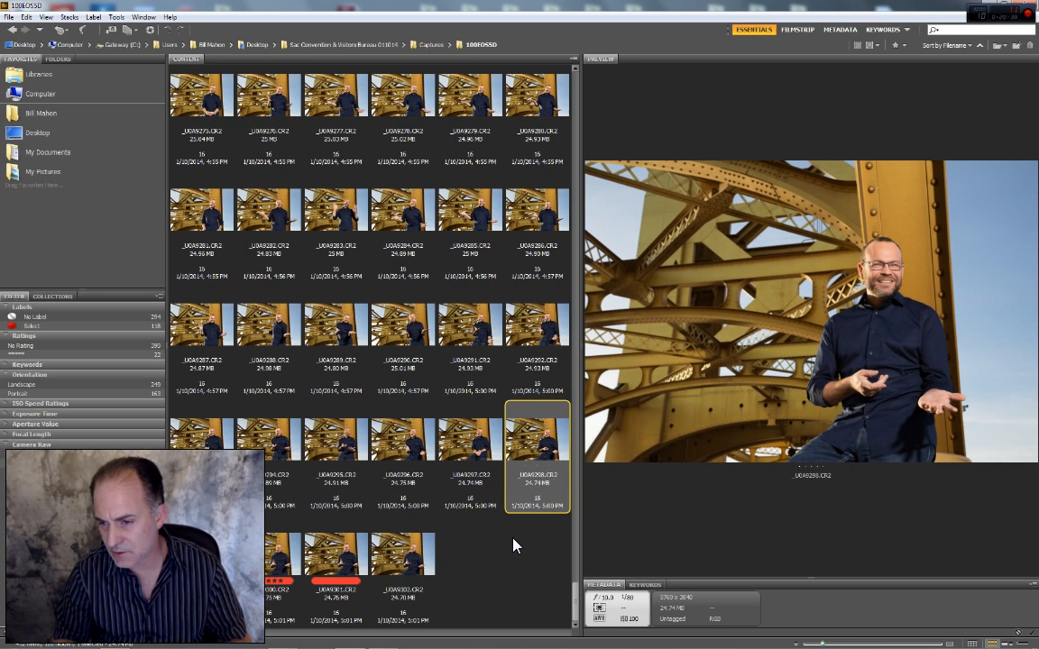
{"action": "key", "text": "ctrl+6"}
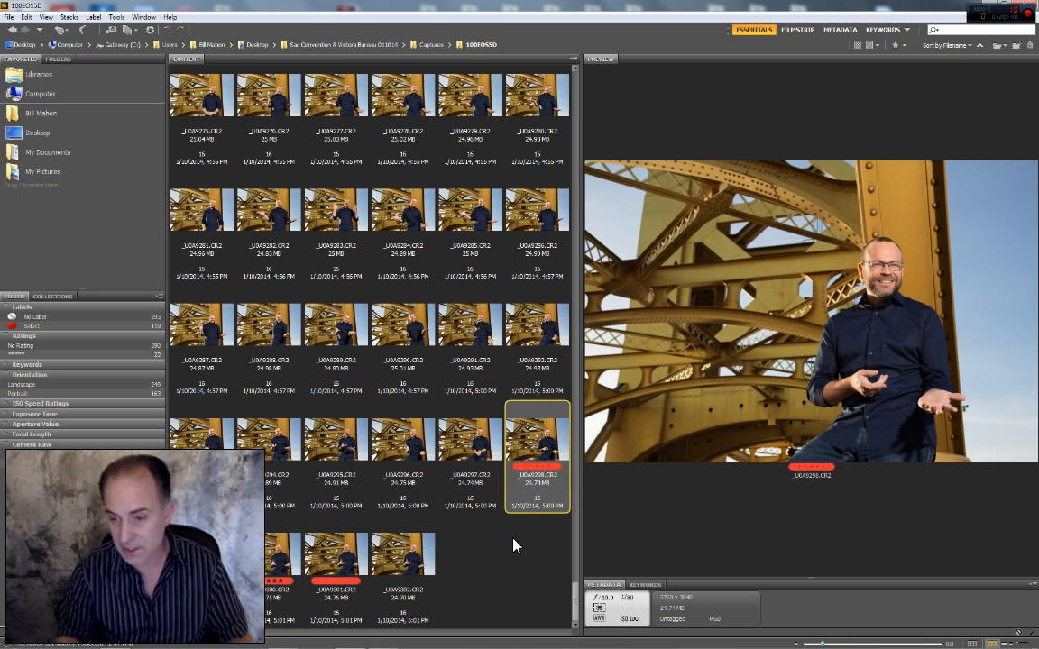
Pass over _U0A9297.CR2 to _U0A9295.CR2, give _U0A9294.CR2 the red Select label, and give _U0A9293.CR2 the Select label and five stars
{"action": "key", "text": "Left"}
{"action": "key", "text": "Left"}
{"action": "key", "text": "Left"}
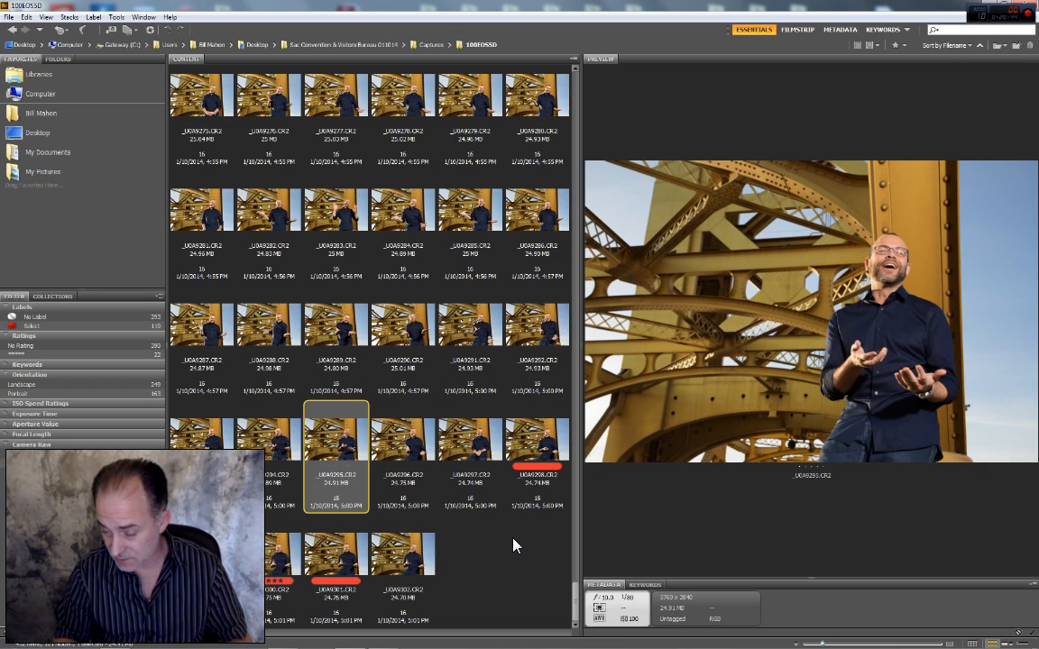
{"action": "key", "text": "Left"}
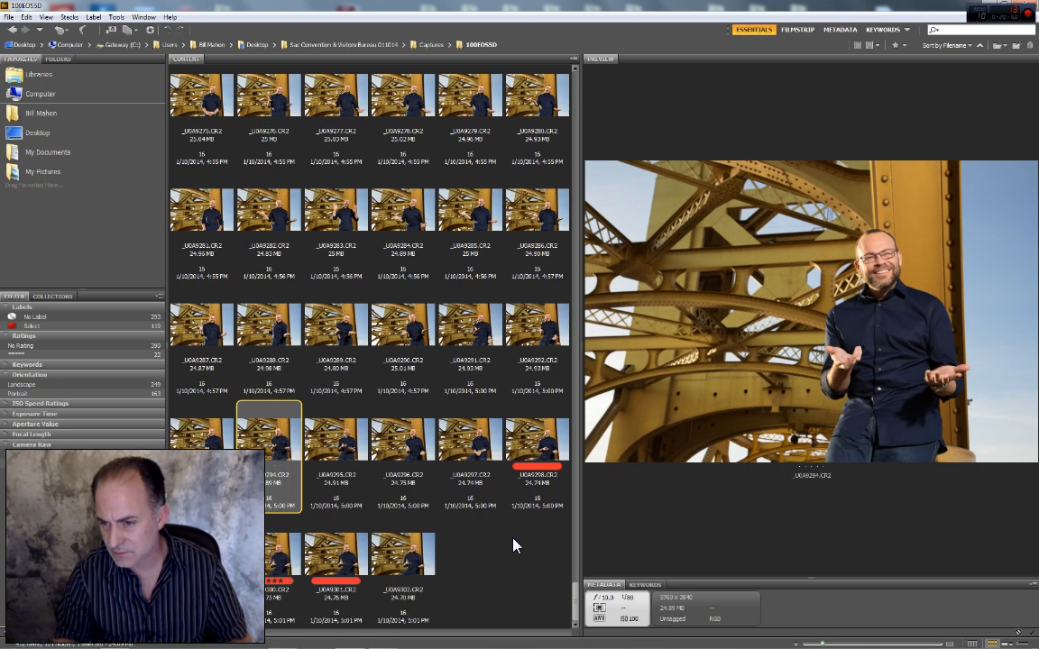
{"action": "key", "text": "ctrl+6"}
{"action": "key", "text": "Left"}
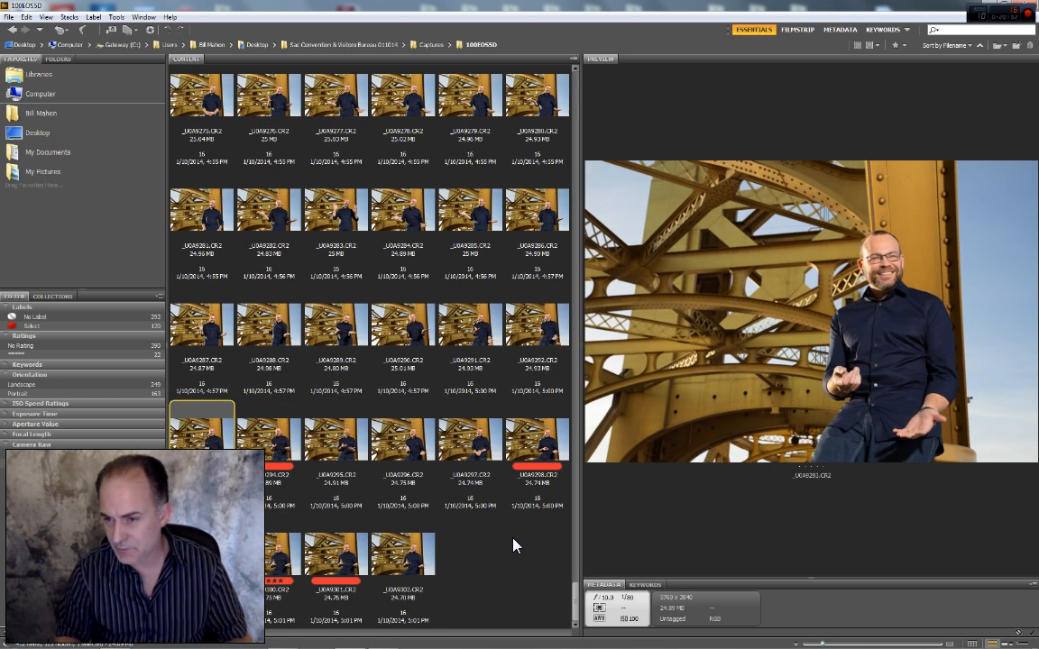
{"action": "key", "text": "ctrl+6"}
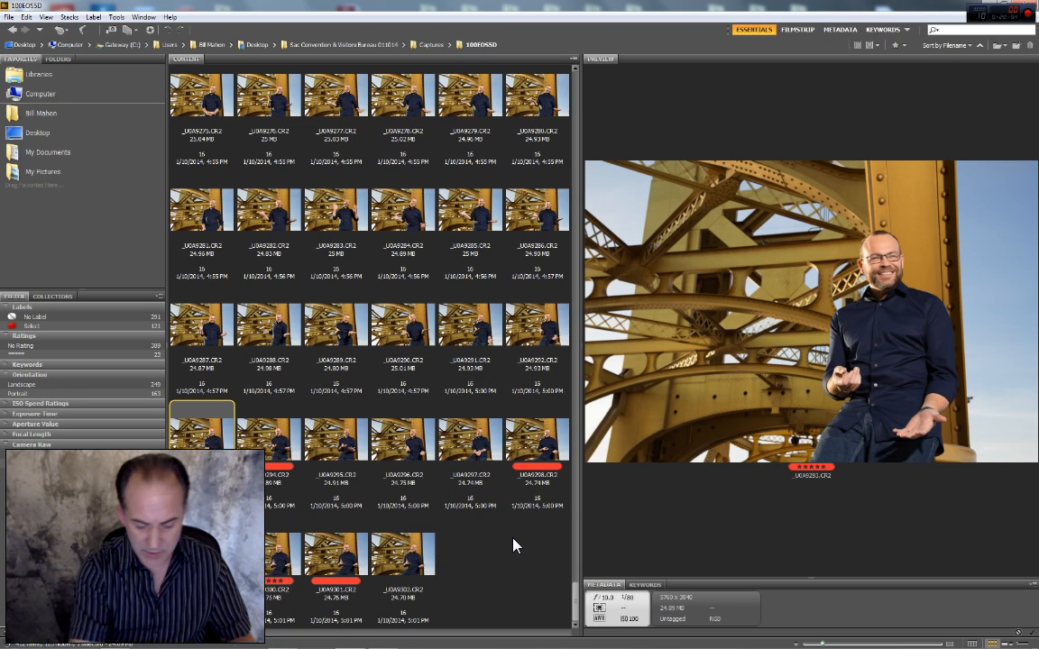
Pass over _U0A9292.CR2 and give both _U0A9291.CR2 and _U0A9290.CR2 the red Select label
{"action": "key", "text": "Left"}
{"action": "key", "text": "Left"}
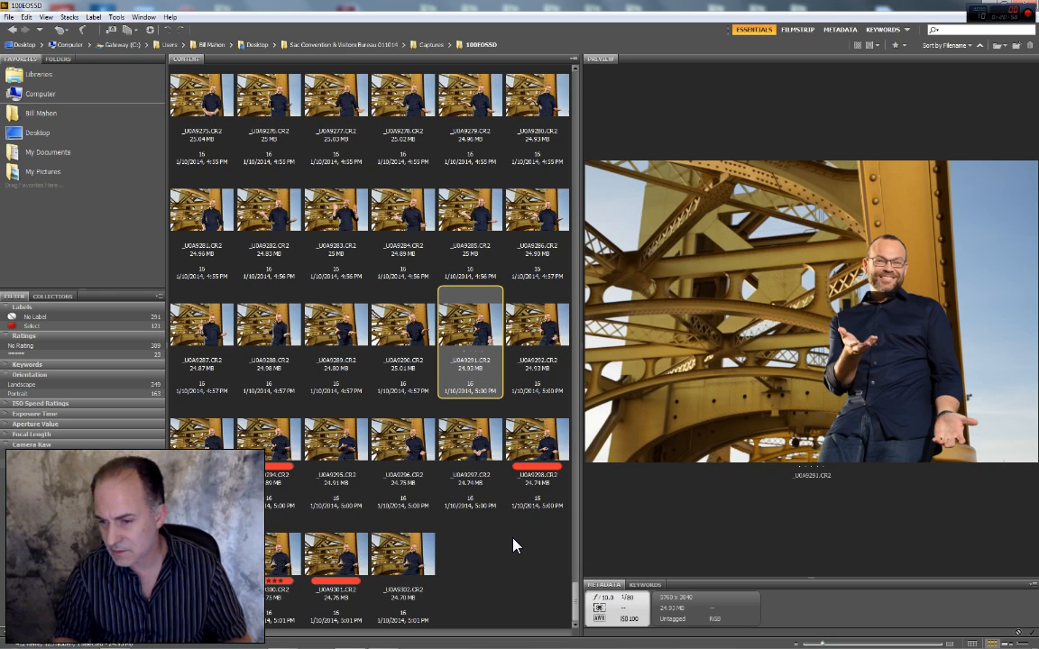
{"action": "key", "text": "ctrl+6"}
{"action": "key", "text": "Left"}
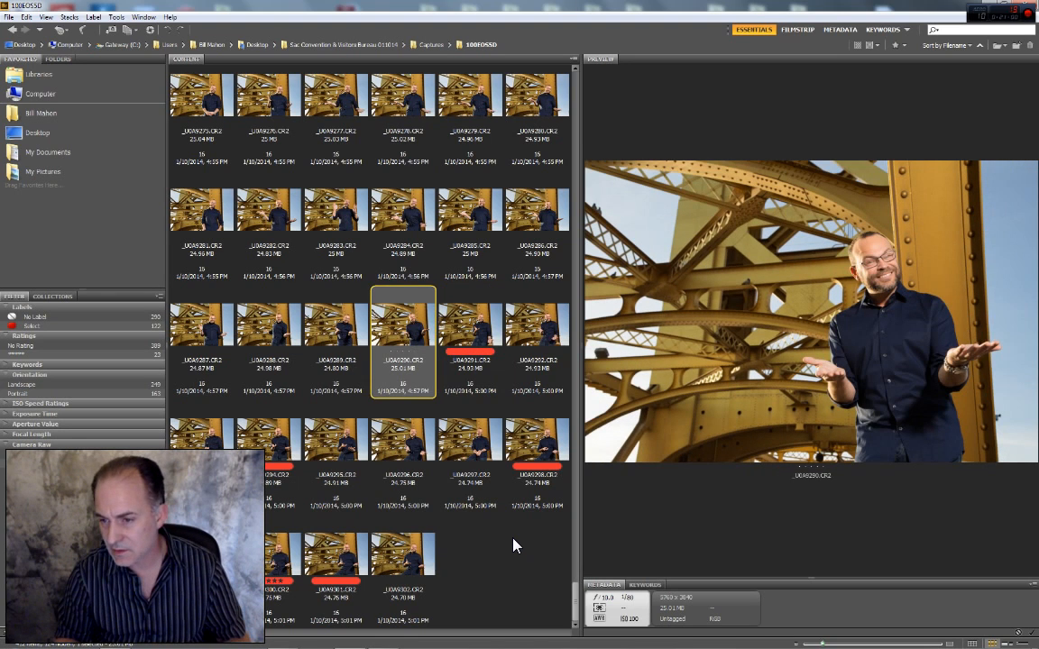
{"action": "key", "text": "ctrl+6"}
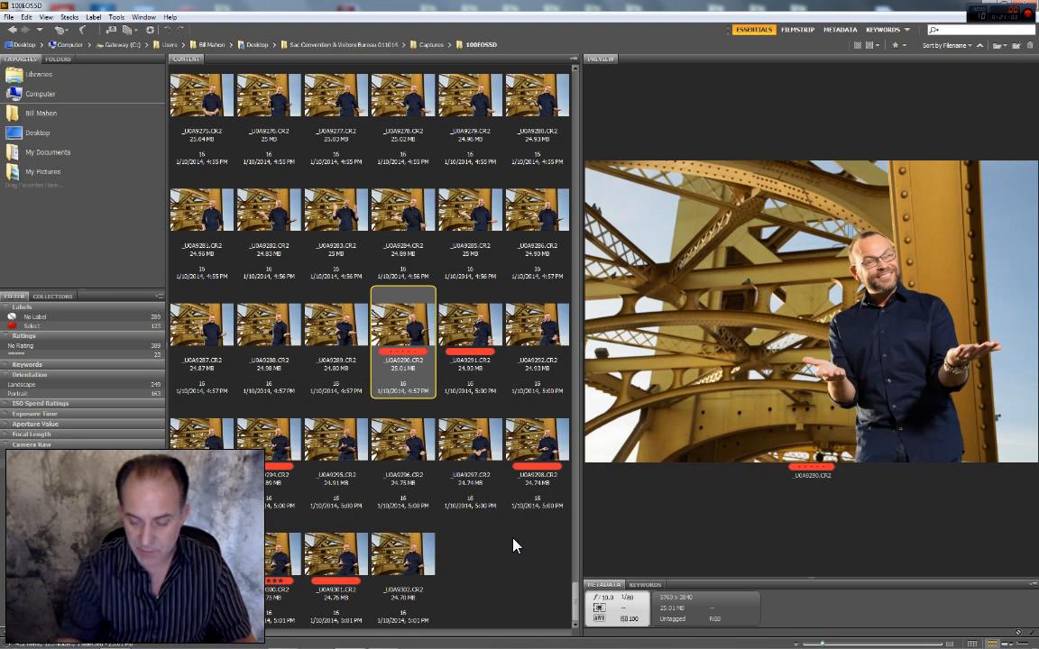
Pass over _U0A9289.CR2 and _U0A9288.CR2 and give _U0A9287.CR2 the red Select label
{"action": "key", "text": "Left"}
{"action": "key", "text": "Left"}
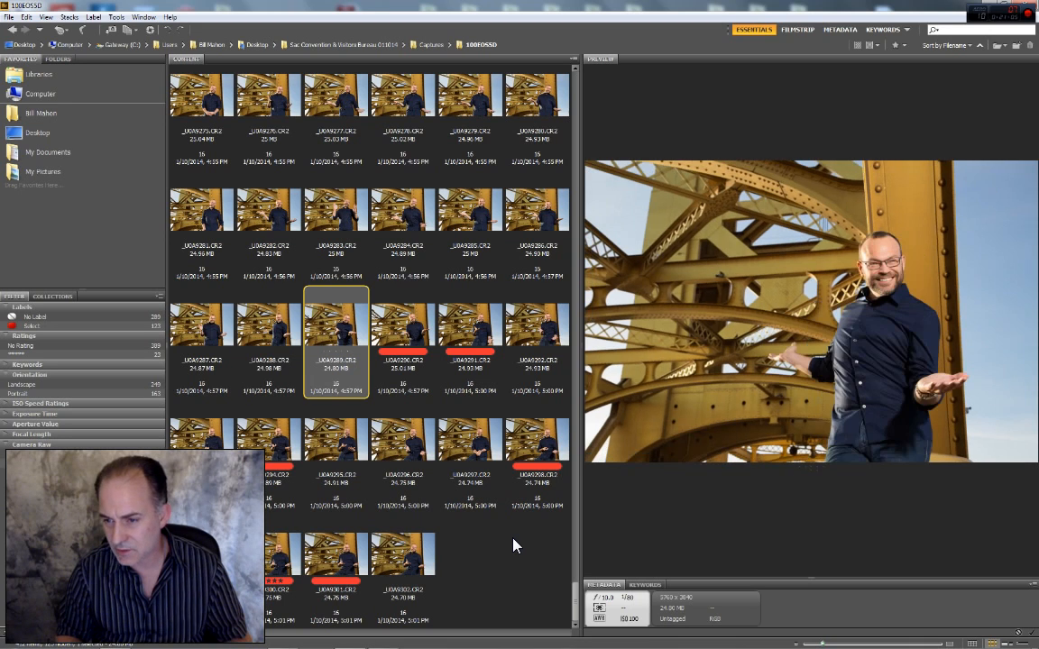
{"action": "key", "text": "Left"}
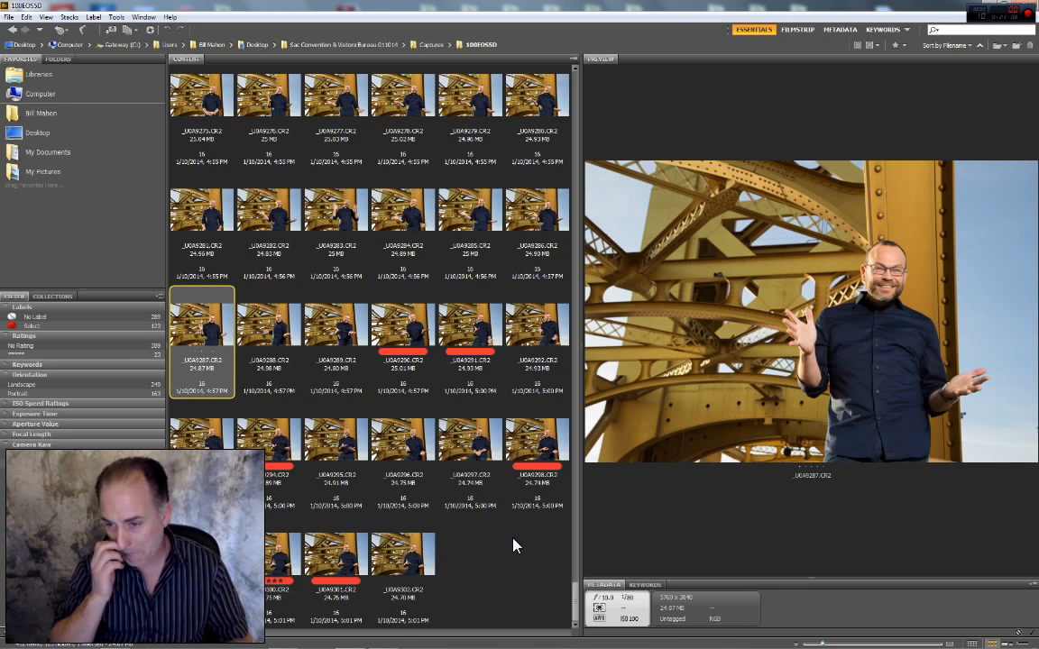
{"action": "key", "text": "ctrl+6"}
Pass over _U0A9286.CR2 and _U0A9285.CR2, compare _U0A9284.CR2 with _U0A9283.CR2, and give _U0A9284.CR2 the red Select label
{"action": "key", "text": "Left"}
{"action": "key", "text": "Left"}
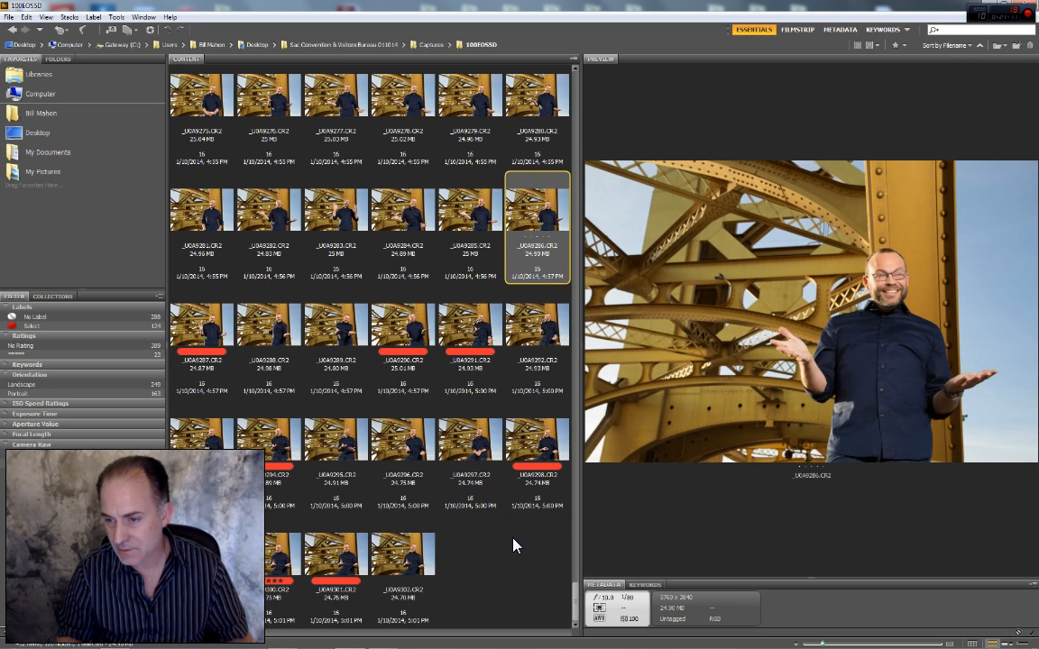
{"action": "key", "text": "Left"}
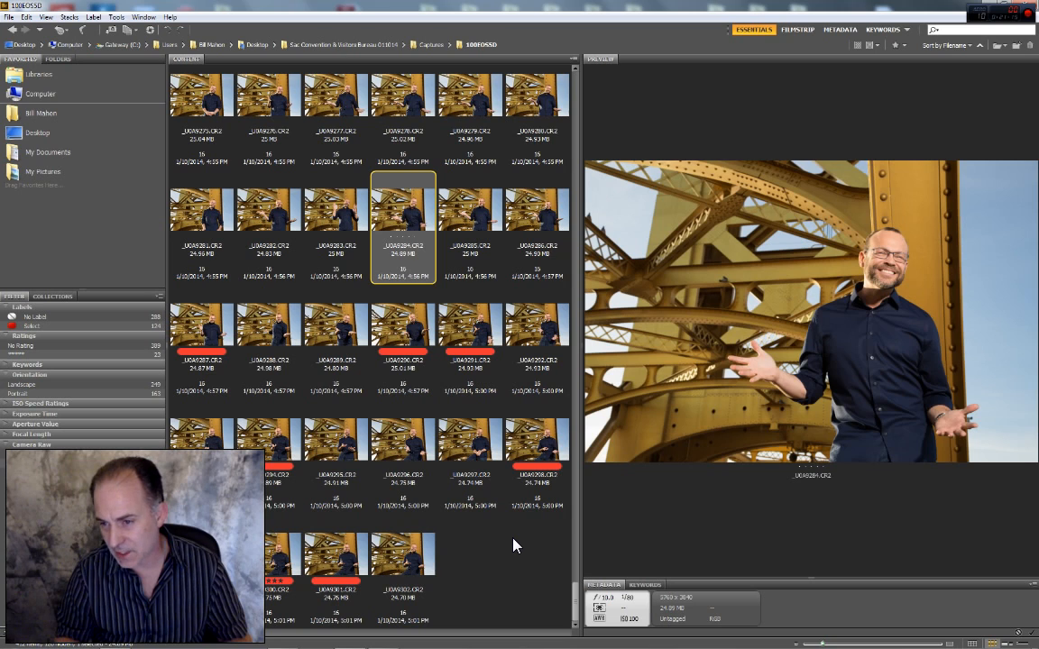
{"action": "key", "text": "Left"}
{"action": "key", "text": "Right"}
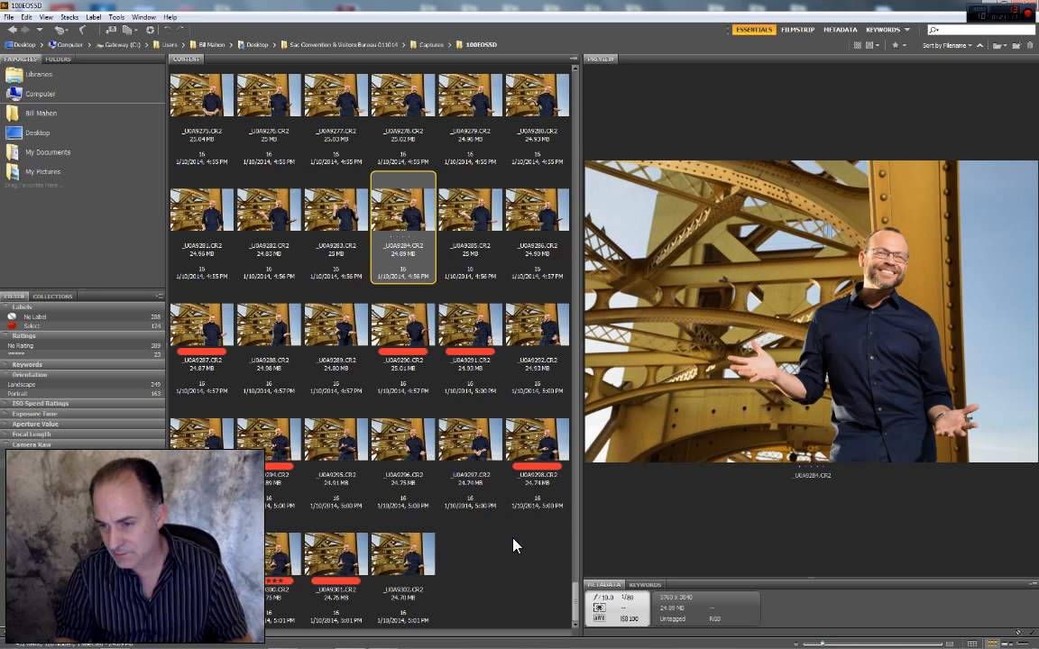
{"action": "key", "text": "ctrl+6"}
Pass over _U0A9283.CR2 to _U0A9281.CR2 and give _U0A9280.CR2 the red Select label and five stars
{"action": "key", "text": "Left"}
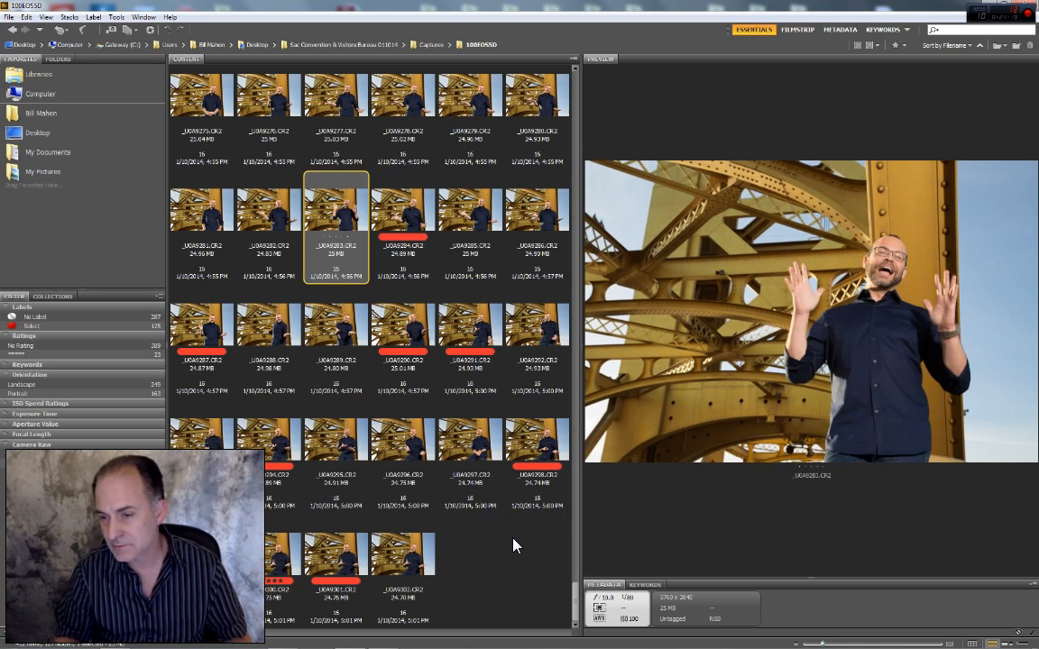
{"action": "key", "text": "Left"}
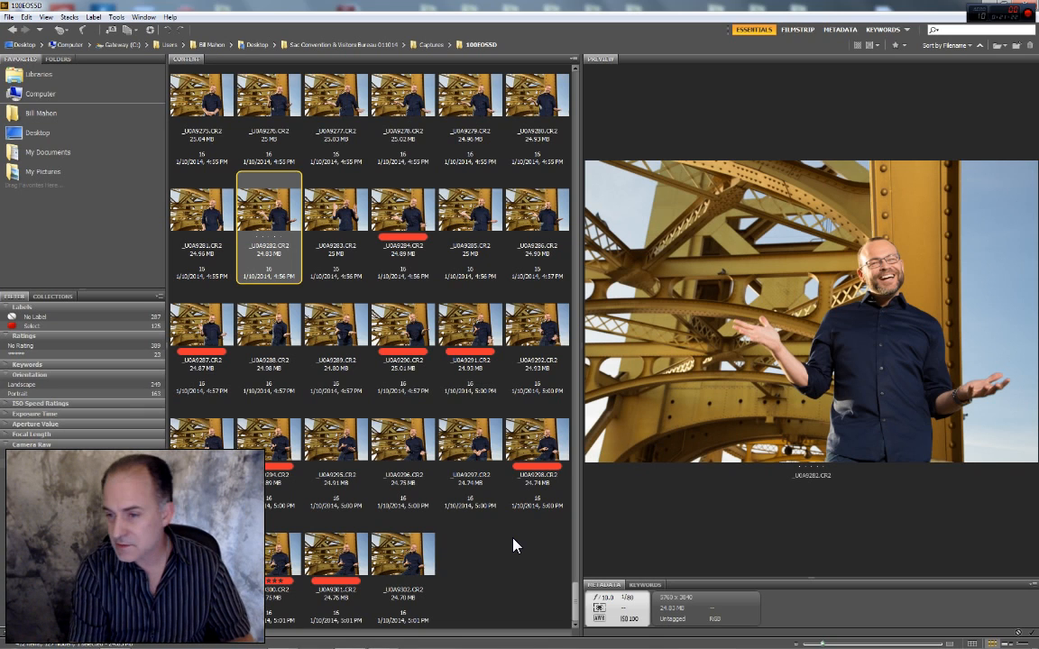
{"action": "key", "text": "Left"}
{"action": "key", "text": "Left"}
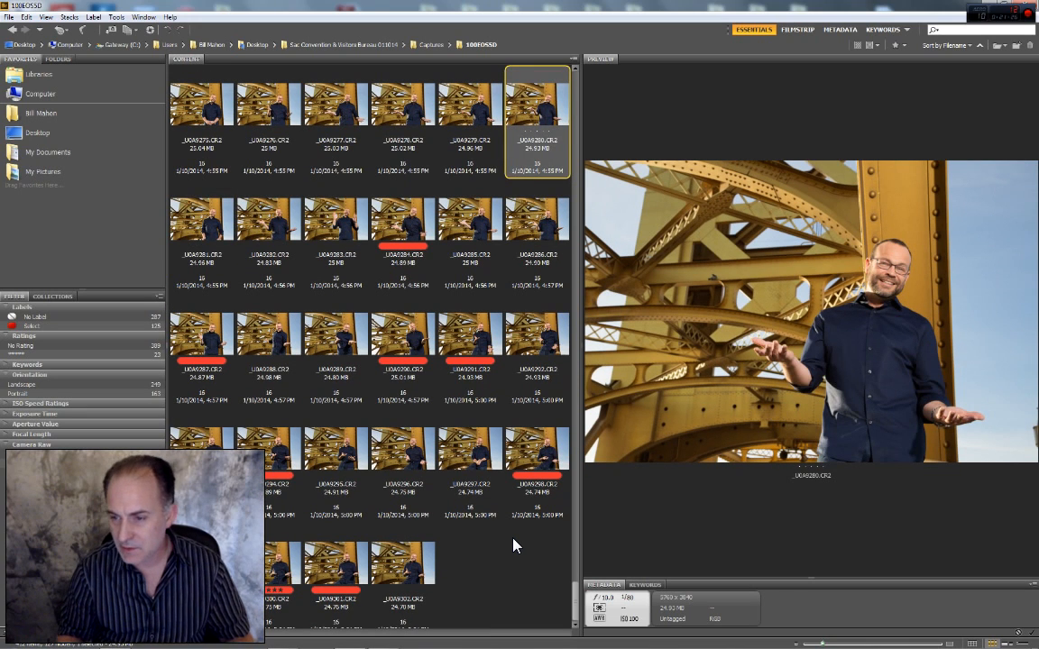
{"action": "key", "text": "ctrl+5"}
{"action": "key", "text": "ctrl+6"}
Pass over _U0A9279.CR2 to _U0A9275.CR2 and give _U0A9274.CR2 the red Select label and five stars
{"action": "key", "text": "Left"}
{"action": "key", "text": "Left"}
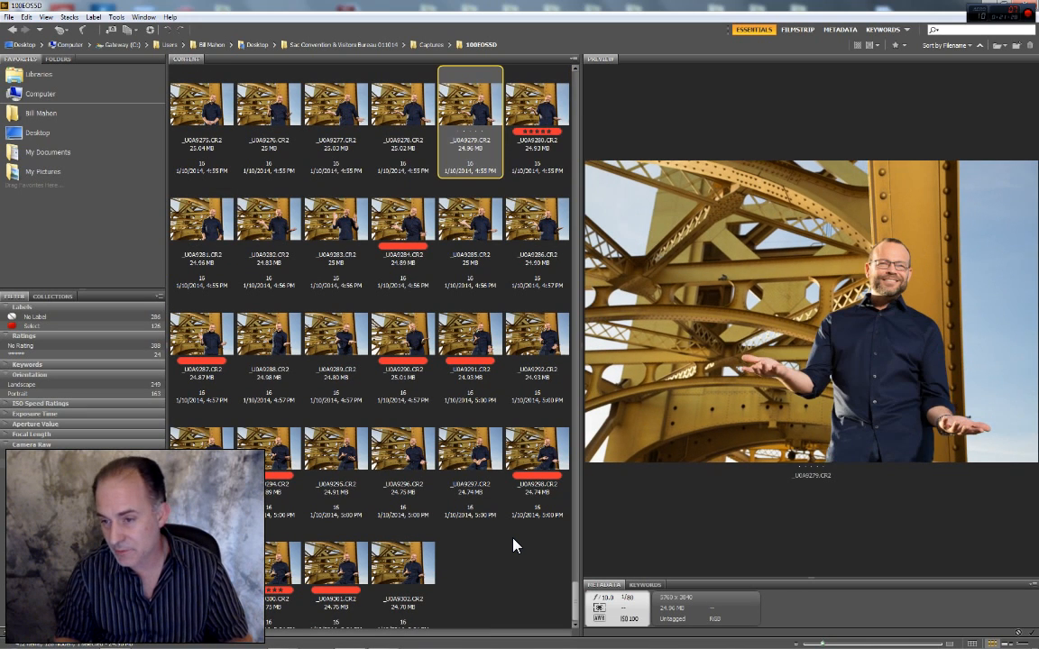
{"action": "key", "text": "Left"}
{"action": "key", "text": "Left"}
{"action": "key", "text": "Left"}
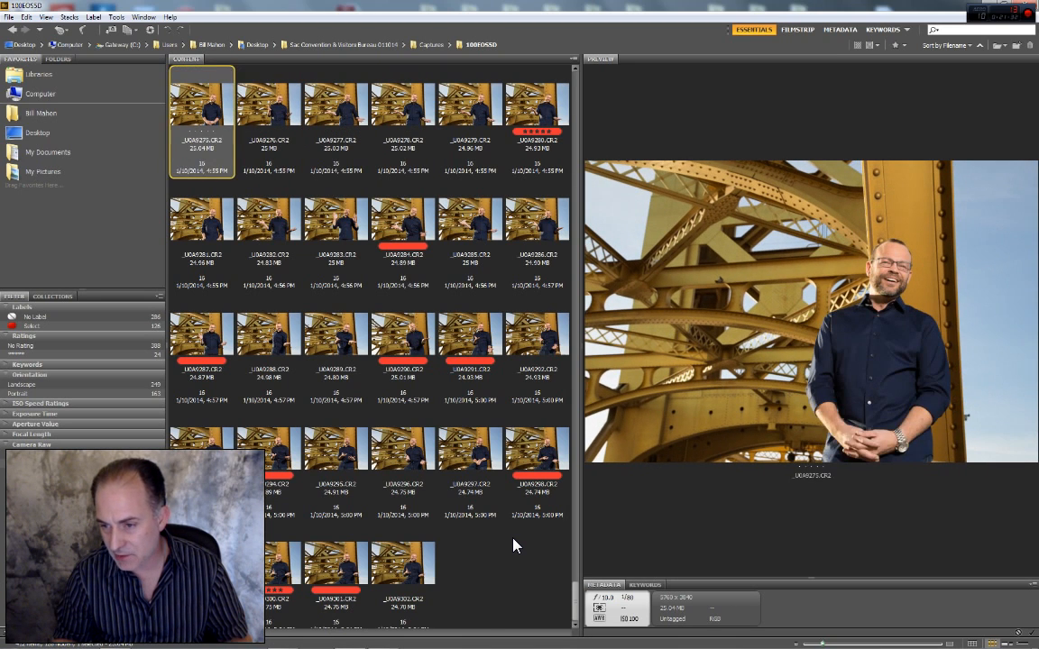
{"action": "key", "text": "Left"}
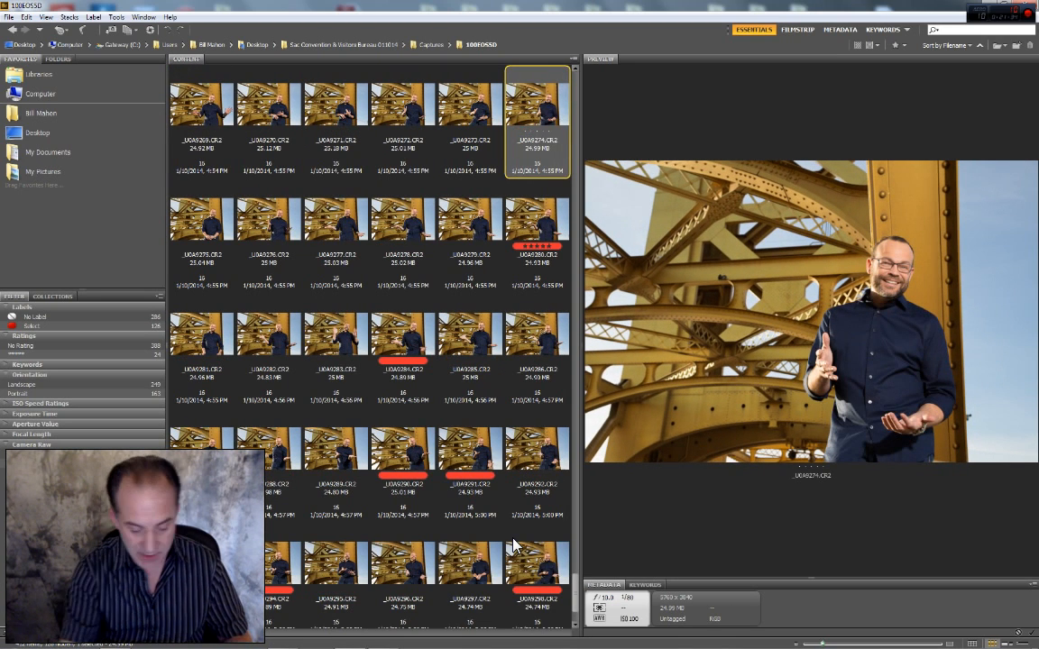
{"action": "key", "text": "ctrl+5"}
{"action": "key", "text": "ctrl+6"}
Pass over _U0A9273.CR2 to _U0A9270.CR2 and give the open-hands shot _U0A9269.CR2 the red Select label
{"action": "key", "text": "Left"}
{"action": "key", "text": "Left"}
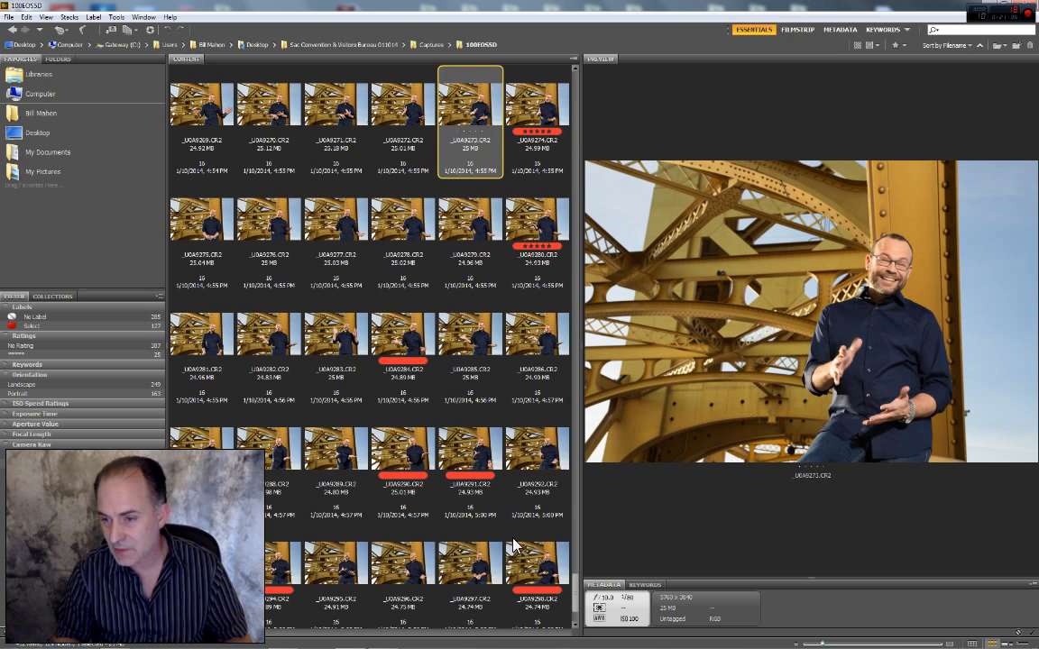
{"action": "key", "text": "Left"}
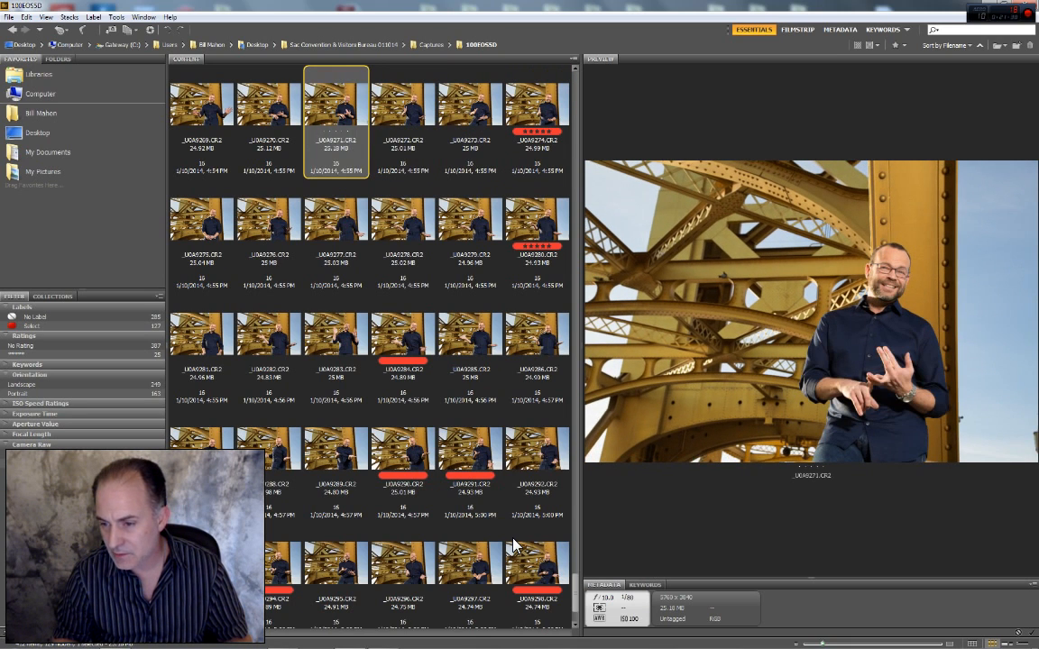
{"action": "key", "text": "Left"}
{"action": "key", "text": "Left"}
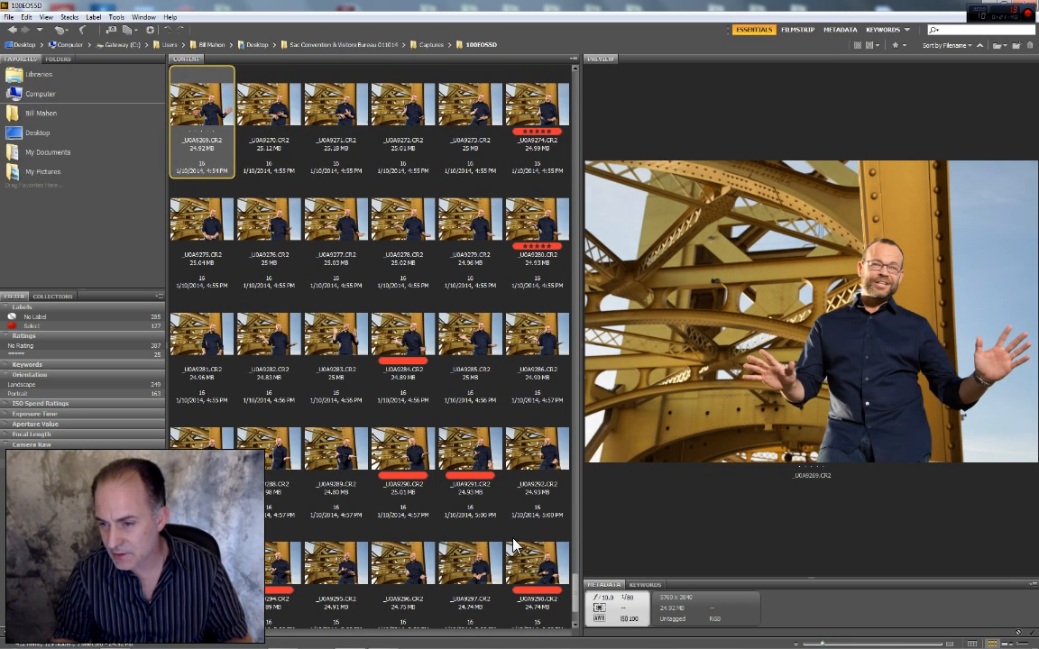
{"action": "key", "text": "ctrl+6"}
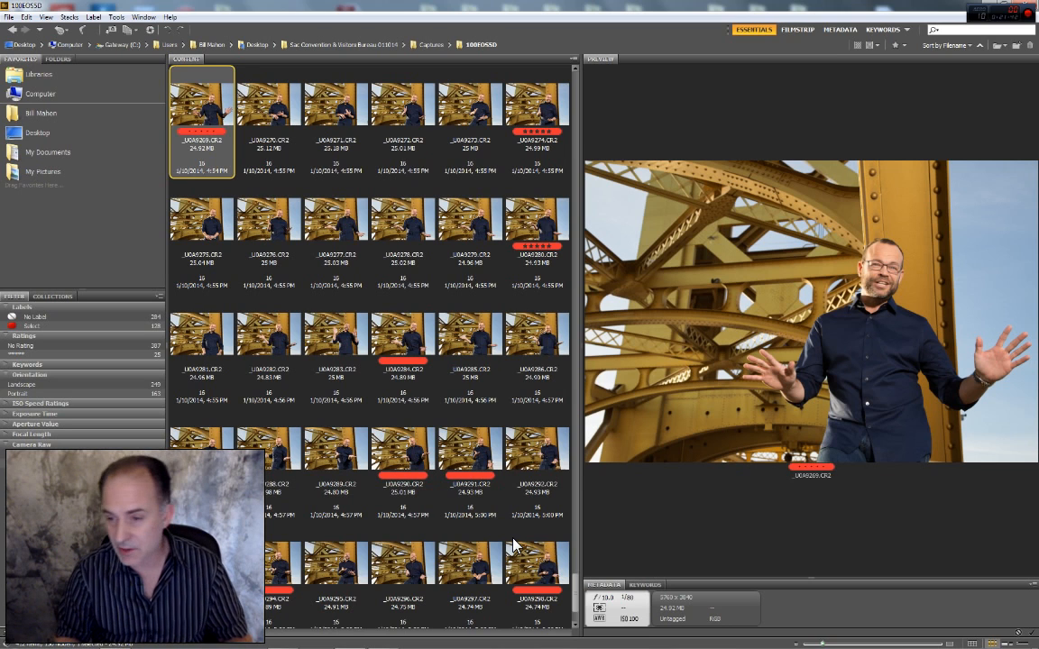
Compare _U0A9268.CR2 with _U0A9267.CR2, pass over both, and give _U0A9266.CR2 the red Select label
{"action": "key", "text": "Left"}
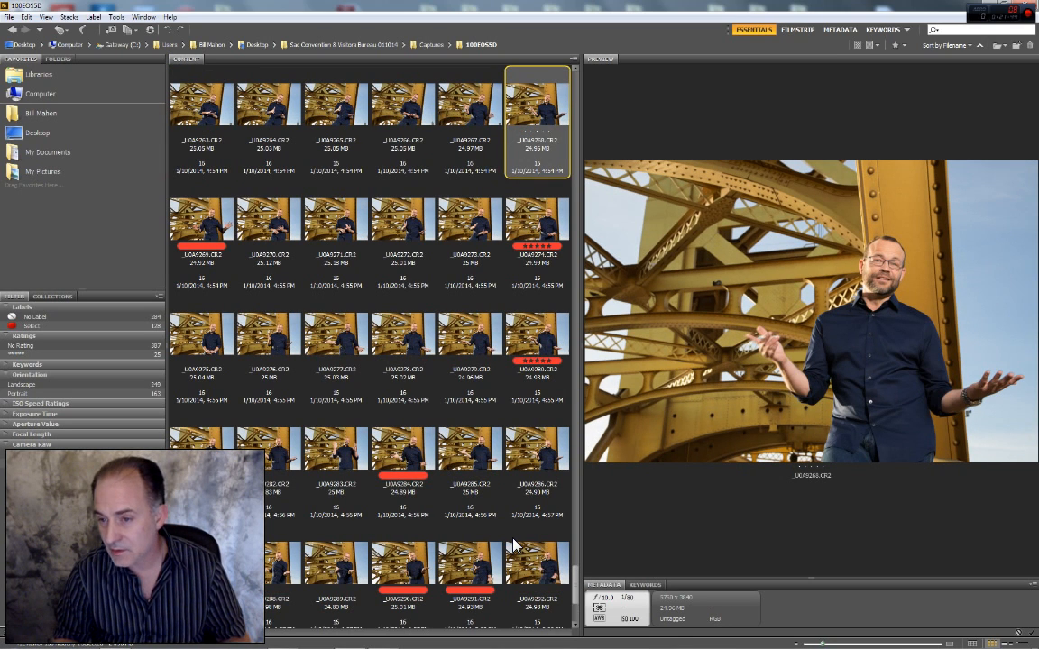
{"action": "key", "text": "Left"}
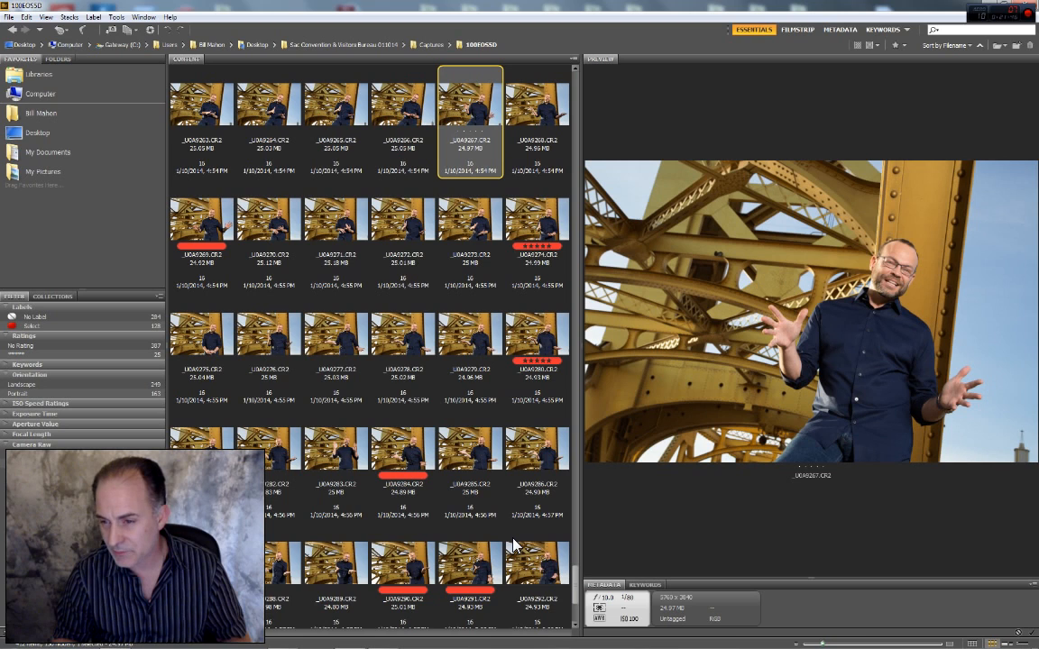
{"action": "key", "text": "Left"}
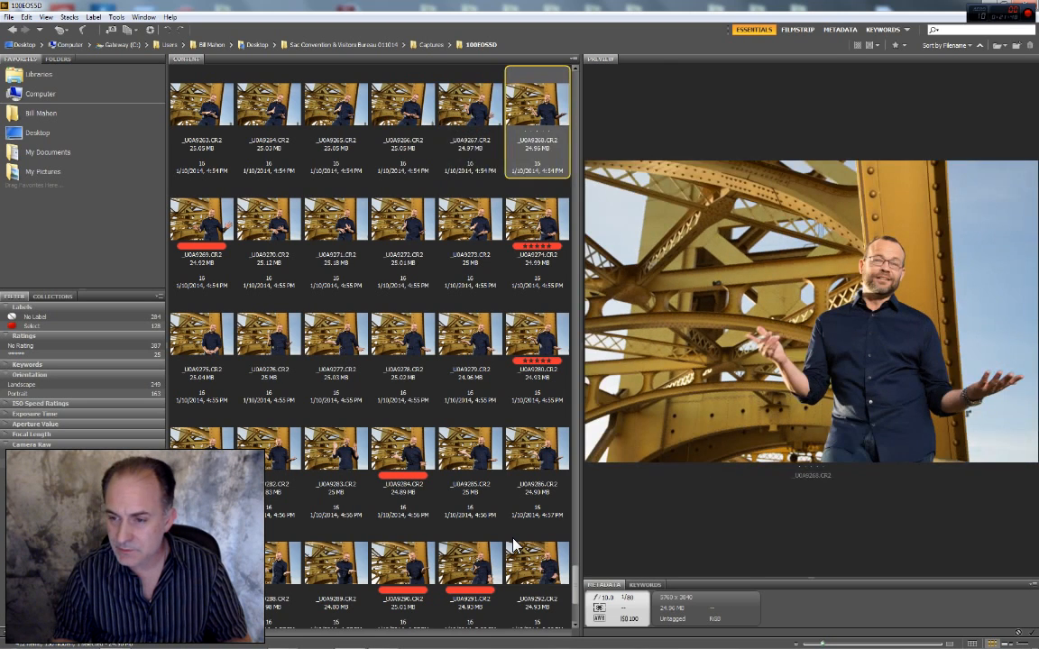
{"action": "key", "text": "Right"}
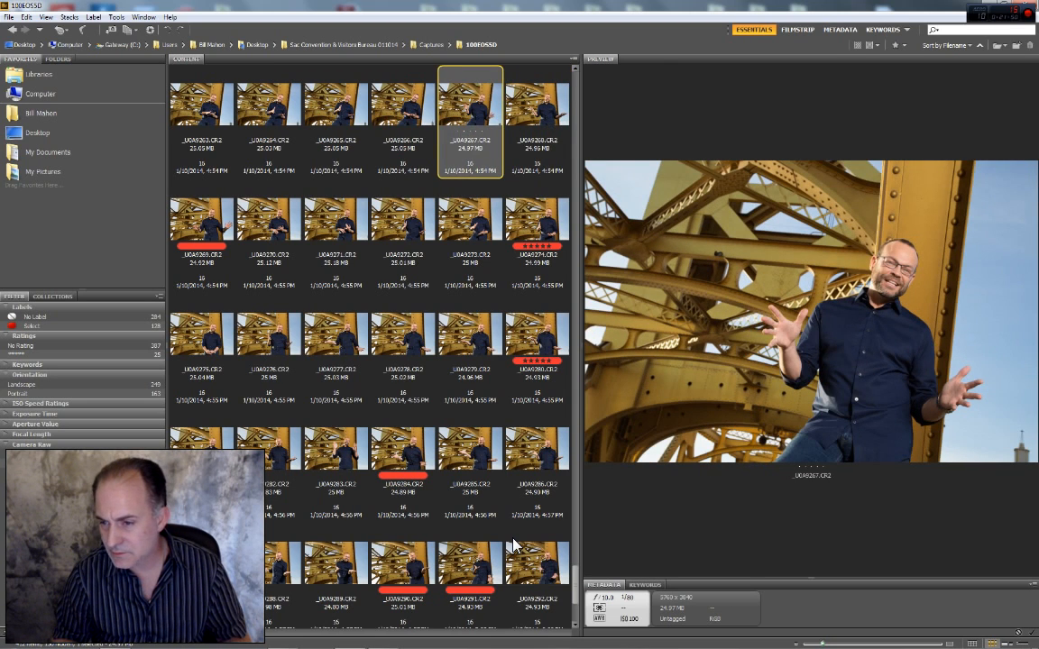
{"action": "key", "text": "Left"}
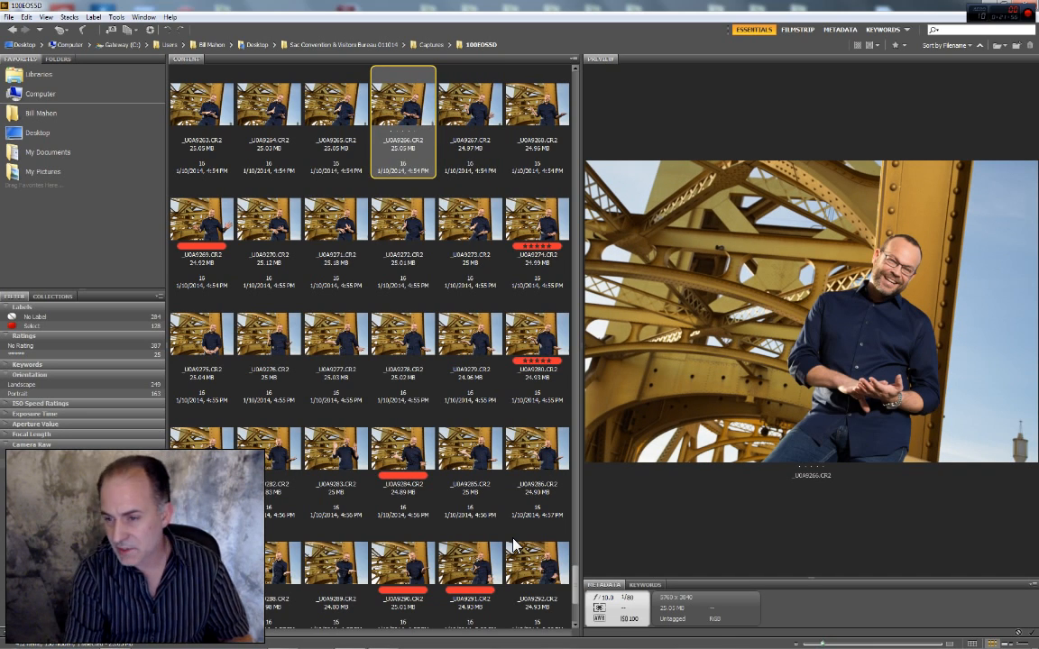
{"action": "key", "text": "ctrl+6"}
Pass over _U0A9265.CR2 and give _U0A9264.CR2 the red Select label
{"action": "key", "text": "Left"}
{"action": "key", "text": "Left"}
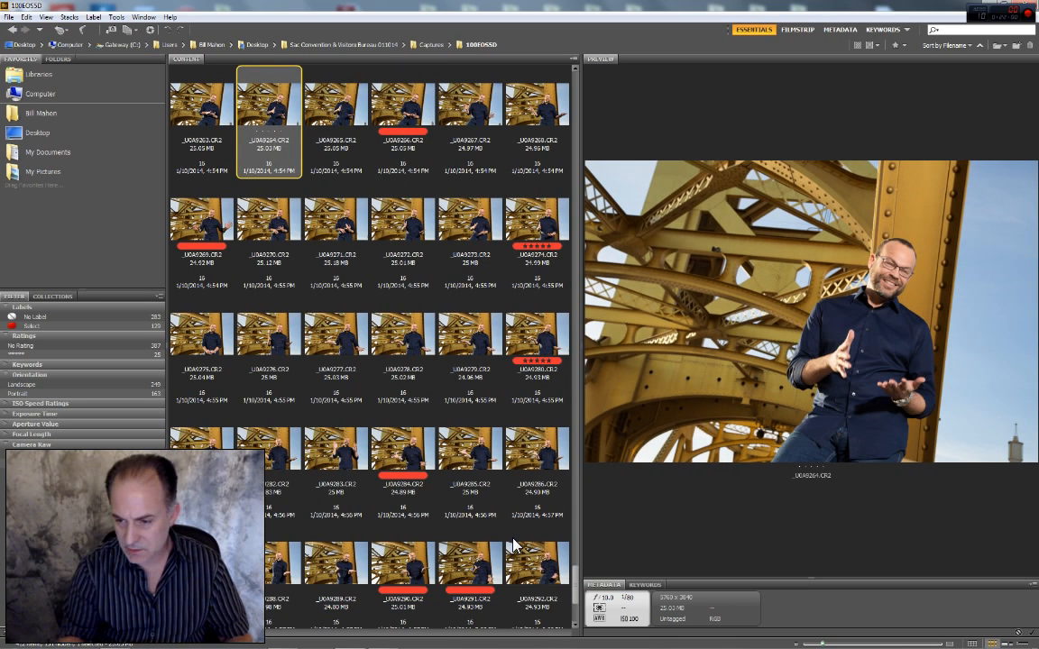
{"action": "key", "text": "ctrl+6"}
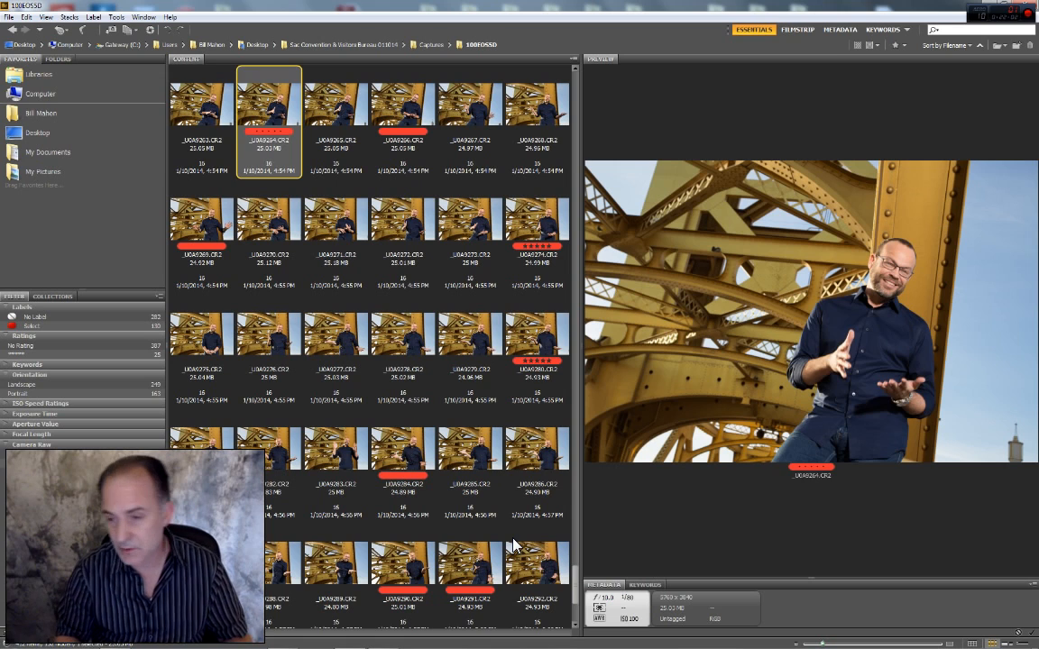
Review the unlabelled shots from _U0A9263.CR2 back to _U0A9255.CR2, comparing _U0A9261.CR2 with _U0A9260.CR2, and pass over them
{"action": "key", "text": "Left"}
{"action": "key", "text": "Left"}
{"action": "key", "text": "Left"}
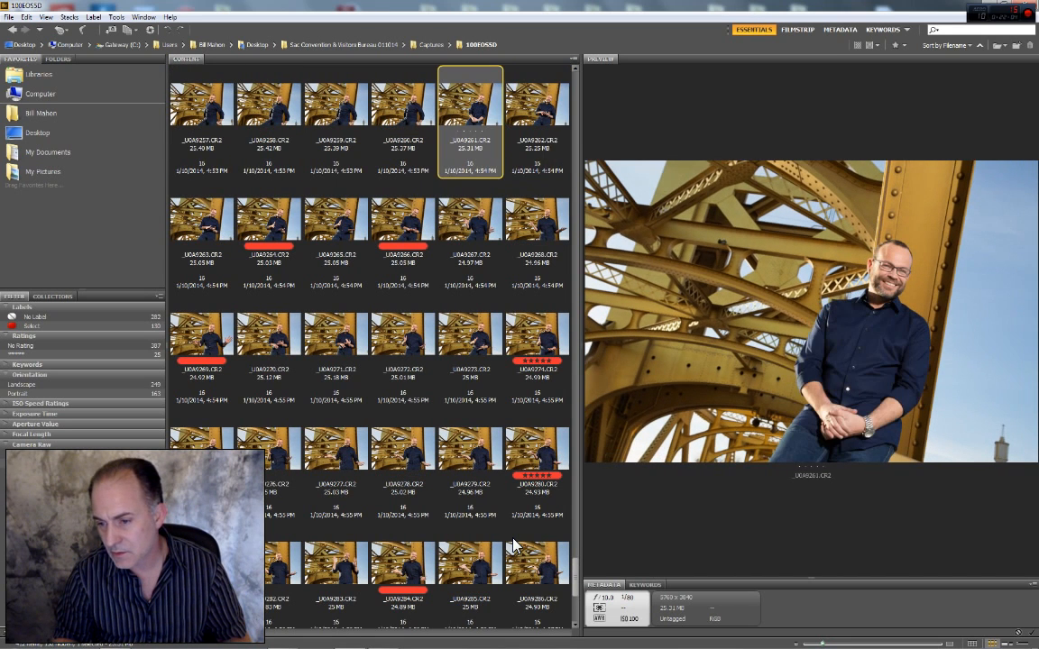
{"action": "key", "text": "Left"}
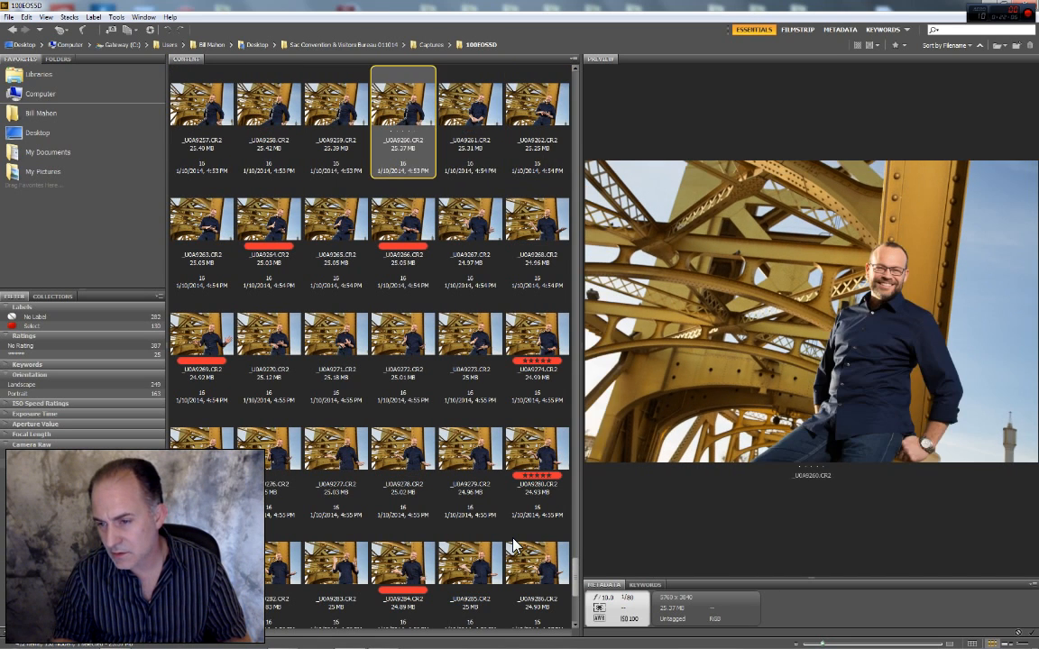
{"action": "key", "text": "Right"}
{"action": "key", "text": "Left"}
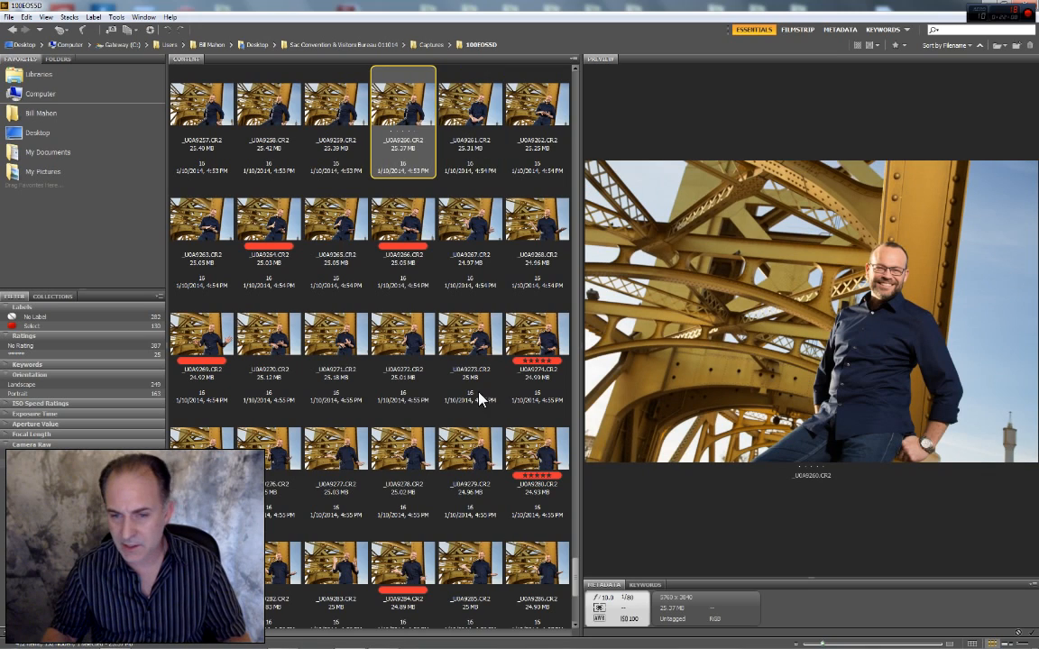
{"action": "left_click_drag", "start_coordinate": [577, 582], "coordinate": [572, 547]}
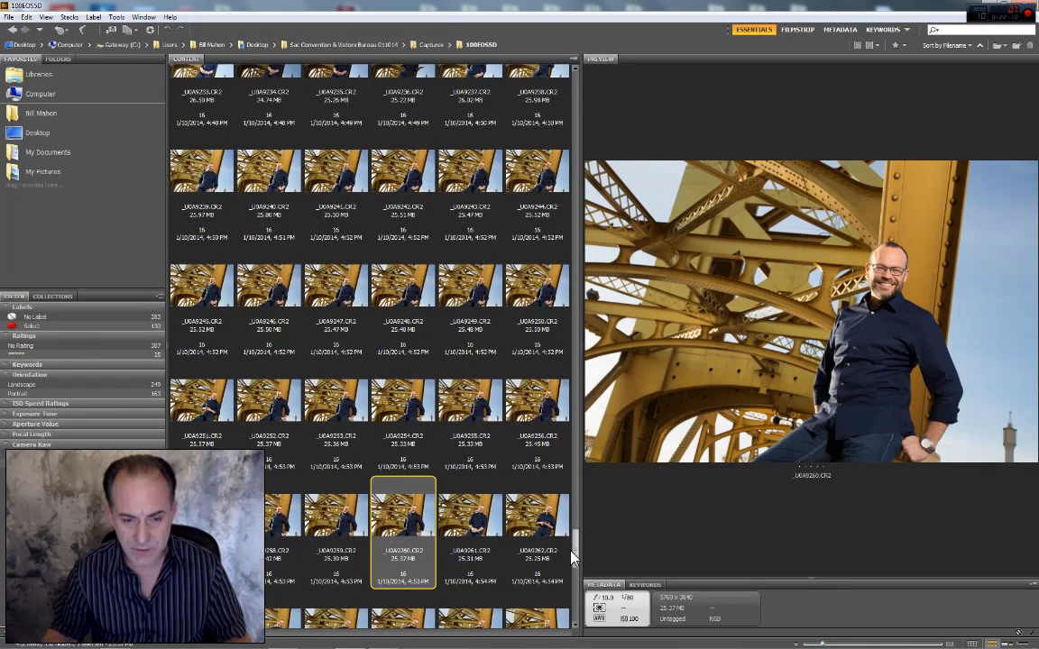
{"action": "key", "text": "Left"}
{"action": "key", "text": "Left"}
{"action": "key", "text": "Left"}
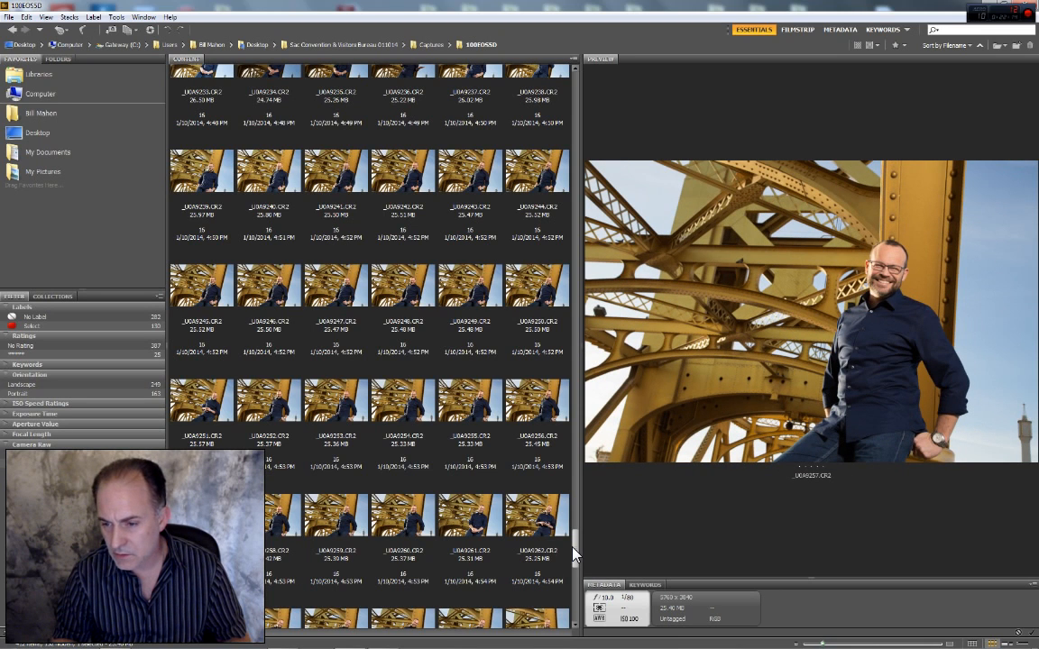
{"action": "key", "text": "Left"}
{"action": "key", "text": "Left"}
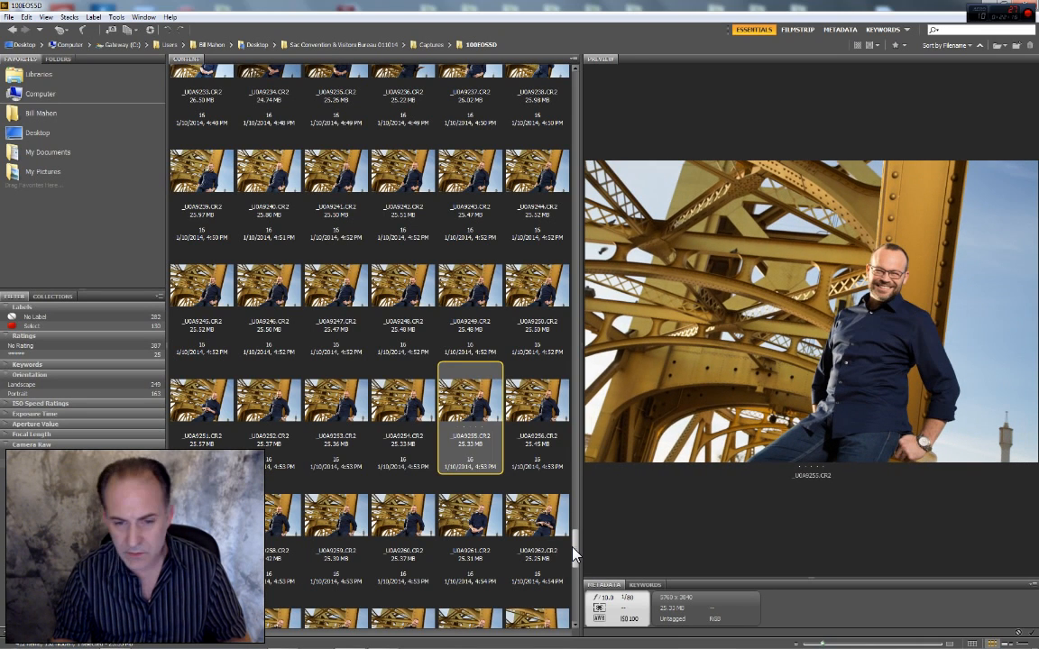
Skip back to _U0A9249.CR2, compare it with _U0A9250.CR2, and pass over both to check _U0A9248.CR2
{"action": "key", "text": "Up"}
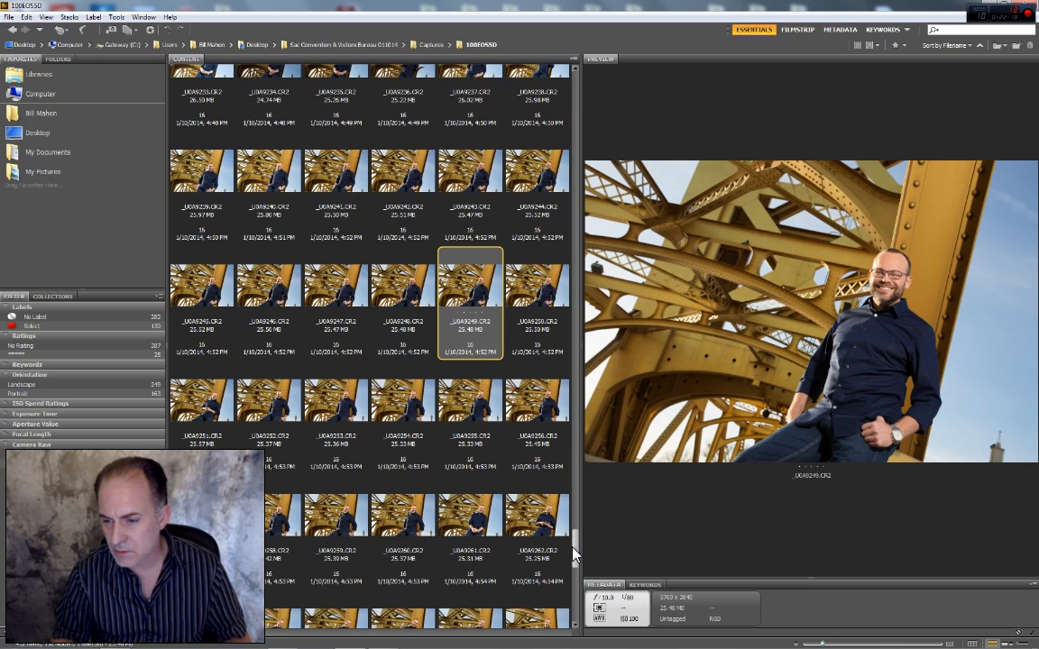
{"action": "key", "text": "Right"}
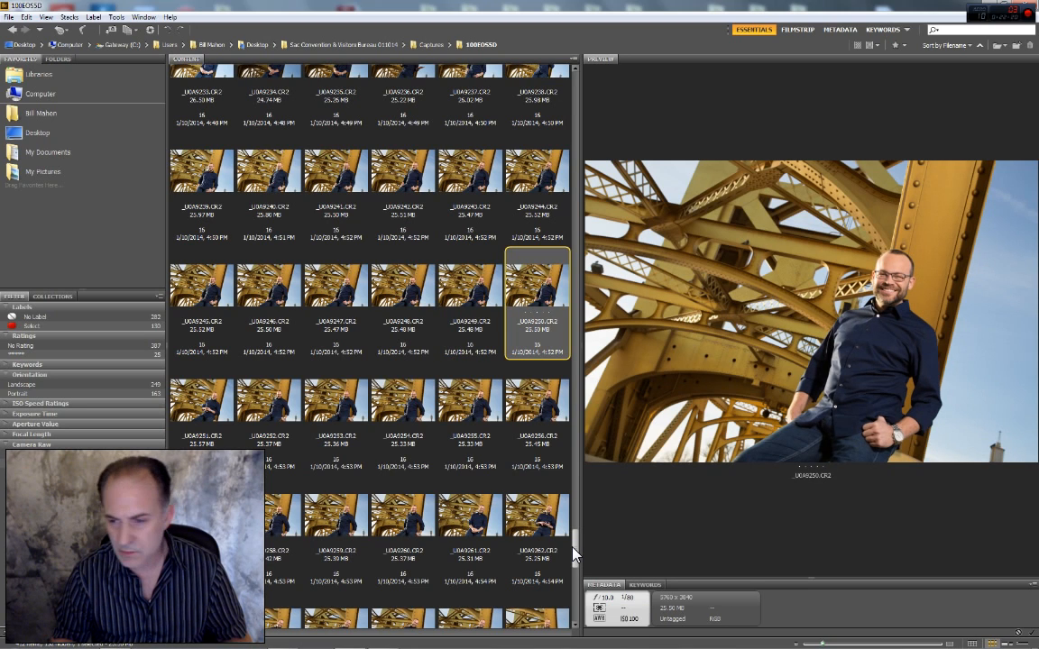
{"action": "key", "text": "Left"}
{"action": "key", "text": "Right"}
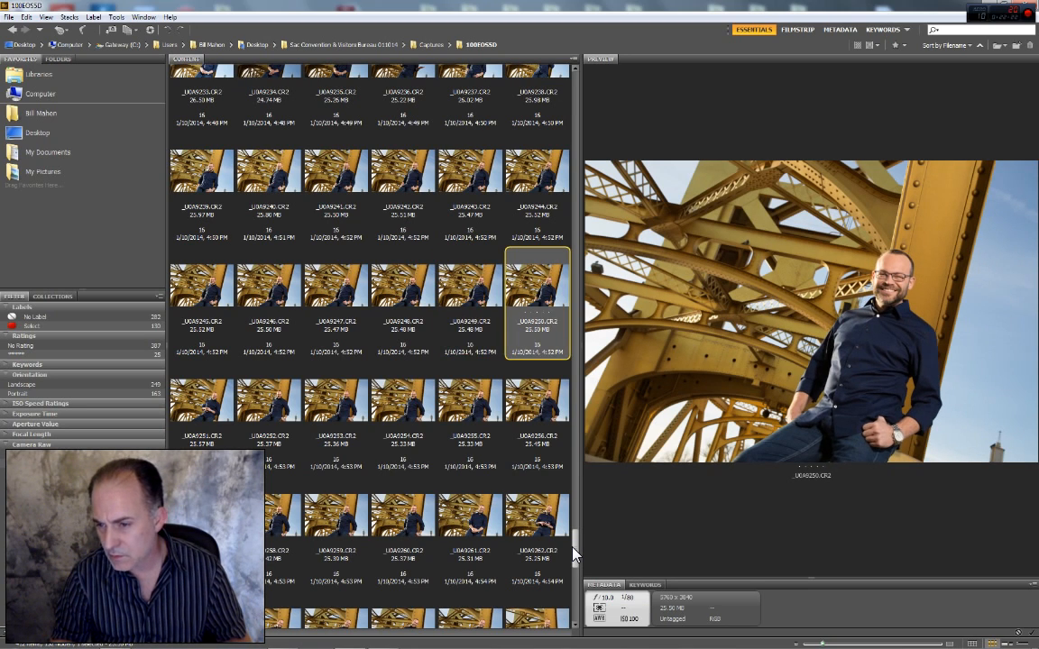
{"action": "key", "text": "Left"}
{"action": "key", "text": "Left"}
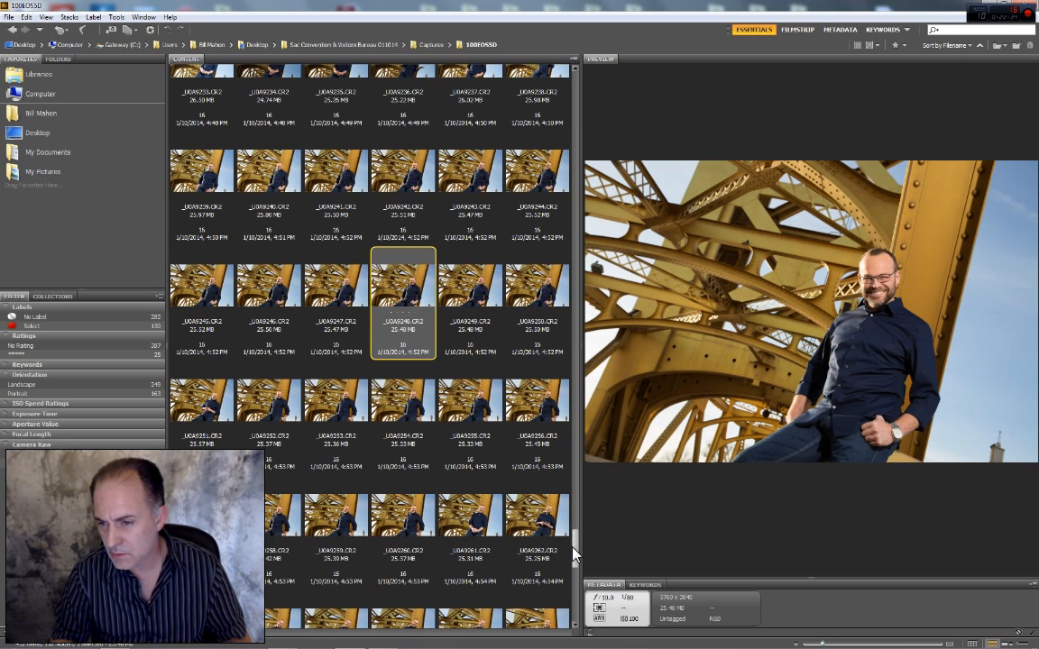
Compare _U0A9247.CR2 with _U0A9246.CR2 and give both the red Select label
{"action": "key", "text": "Left"}
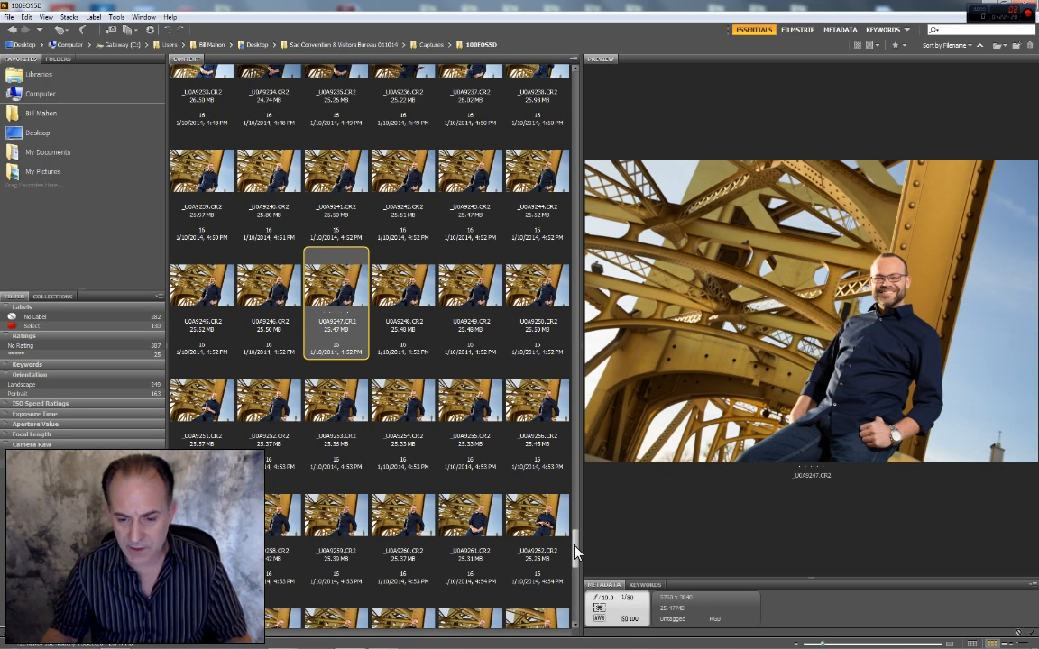
{"action": "scroll", "coordinate": [577, 545], "scroll_direction": "up", "scroll_amount": 1}
{"action": "scroll", "coordinate": [577, 545], "scroll_direction": "up", "scroll_amount": 1}
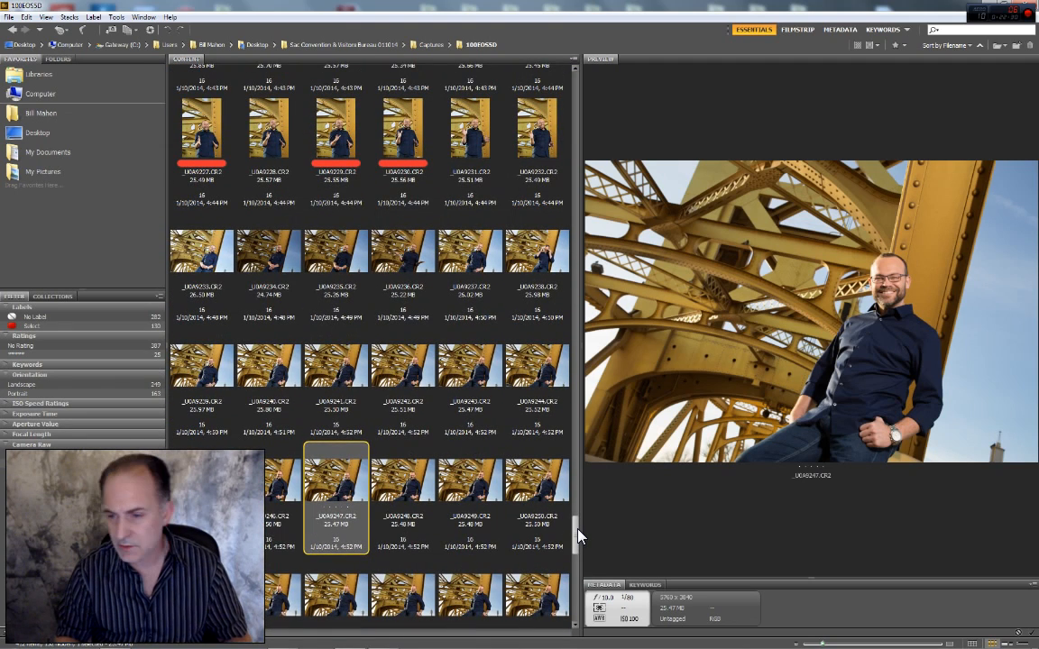
{"action": "key", "text": "Left"}
{"action": "key", "text": "Right"}
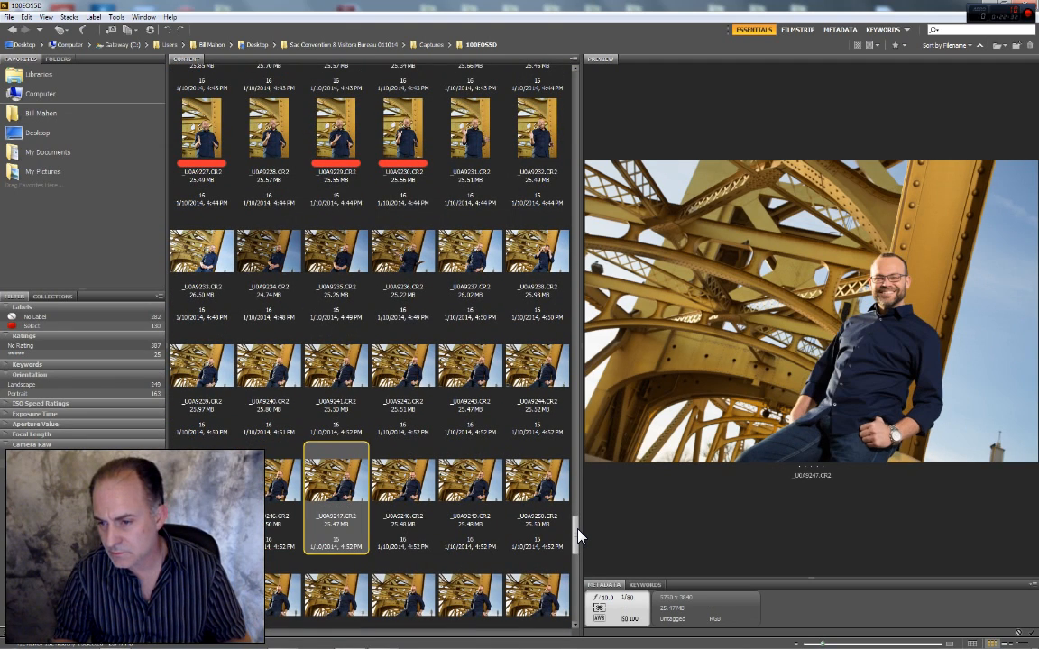
{"action": "key", "text": "ctrl+6"}
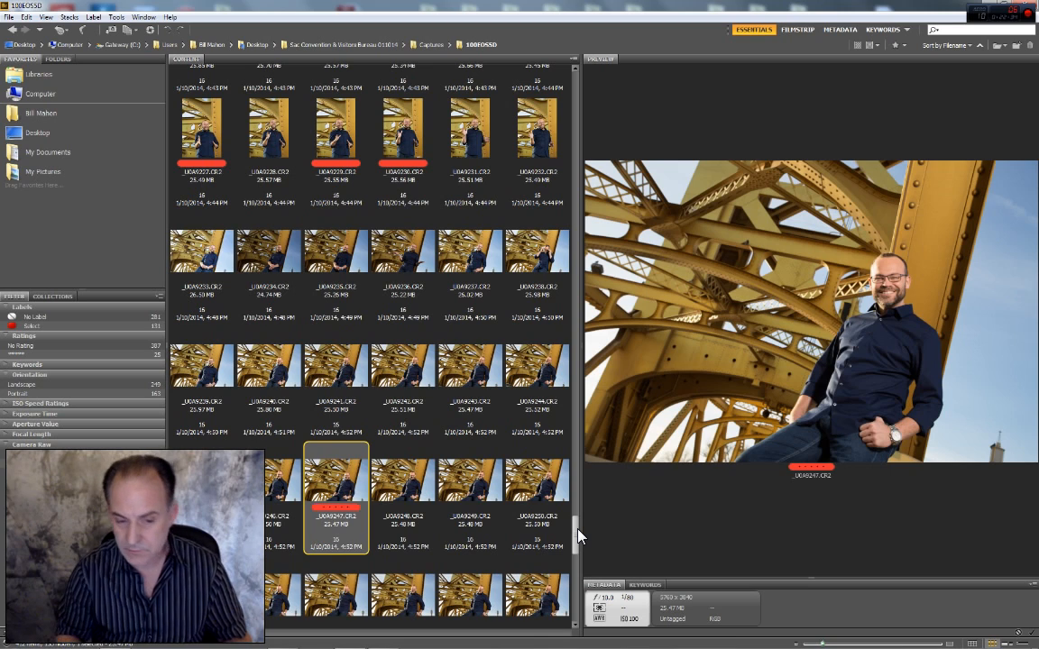
{"action": "key", "text": "Left"}
{"action": "key", "text": "ctrl+6"}
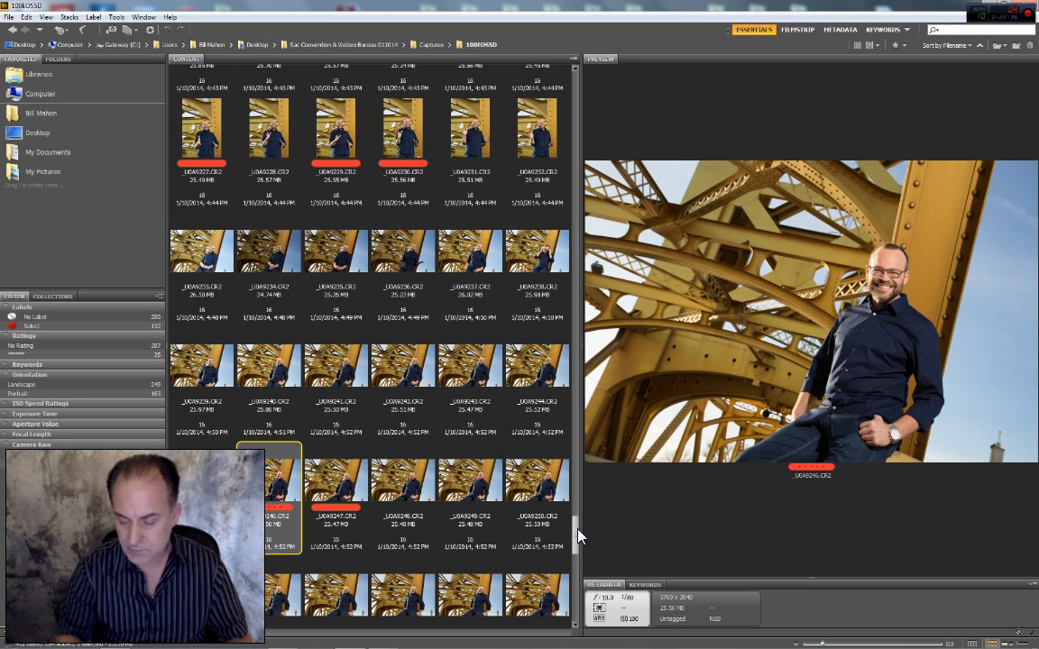
Pass over _U0A9245.CR2 and _U0A9243.CR2, giving _U0A9244.CR2 and _U0A9242.CR2 the red Select label
{"action": "key", "text": "Left"}
{"action": "key", "text": "Left"}
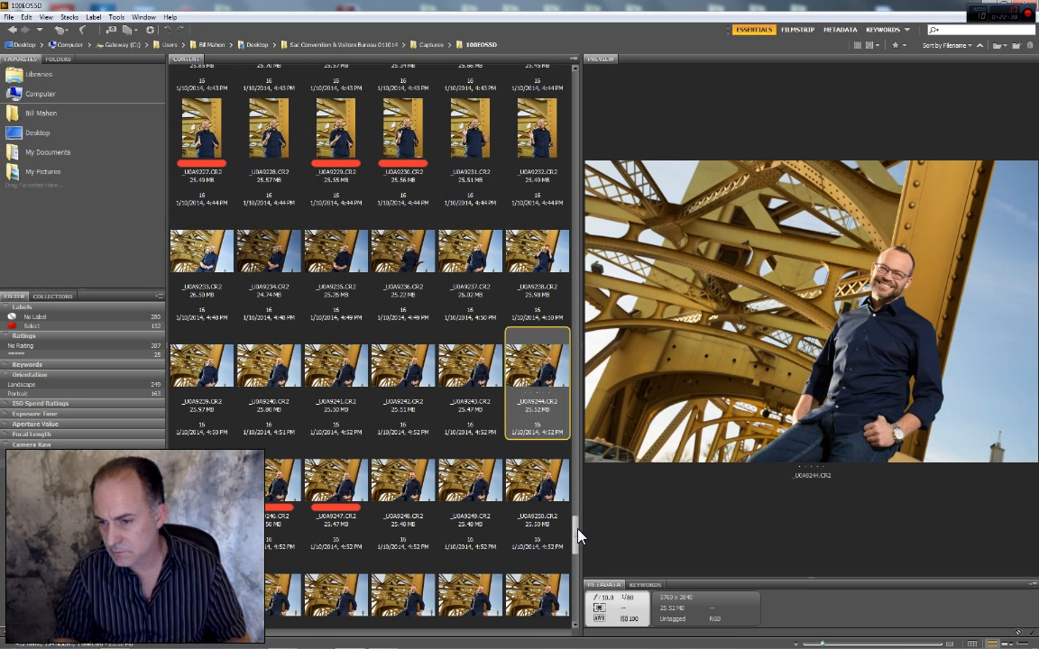
{"action": "key", "text": "ctrl+6"}
{"action": "key", "text": "Left"}
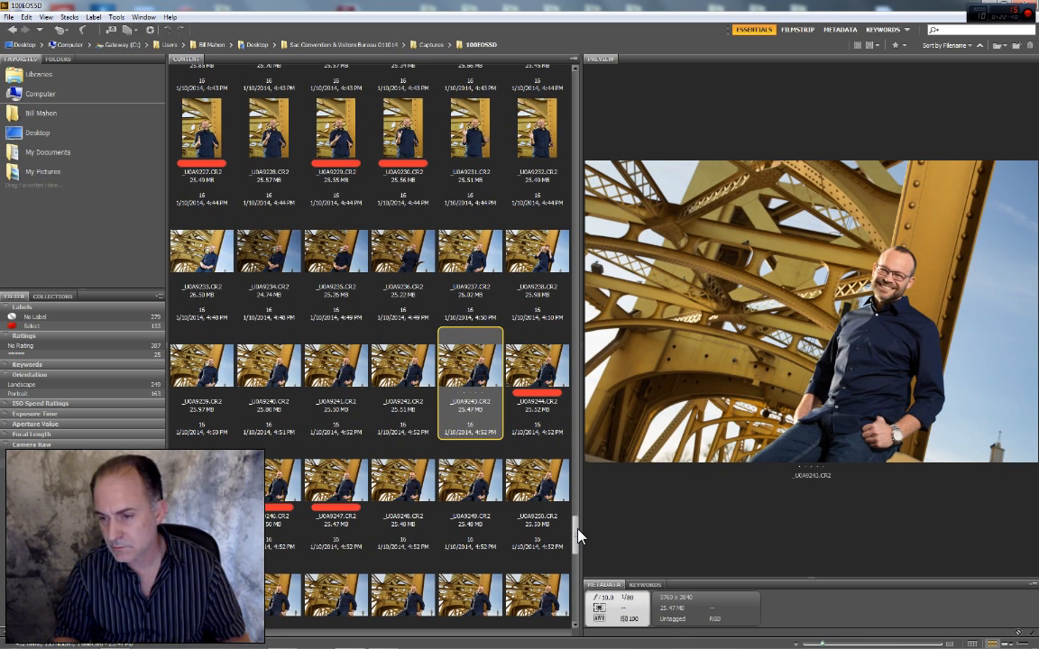
{"action": "key", "text": "Left"}
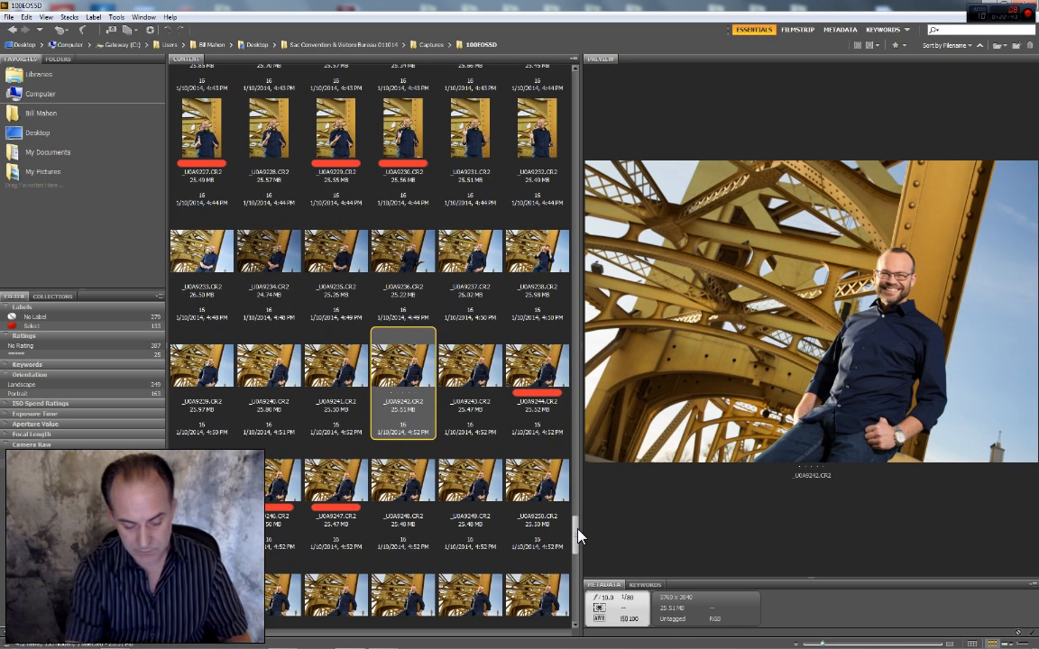
{"action": "key", "text": "ctrl+6"}
Compare _U0A9241.CR2 with its neighbours _U0A9242.CR2 and _U0A9240.CR2, and look back through _U0A9238.CR2 without labelling any more
{"action": "key", "text": "Left"}
{"action": "key", "text": "Left"}
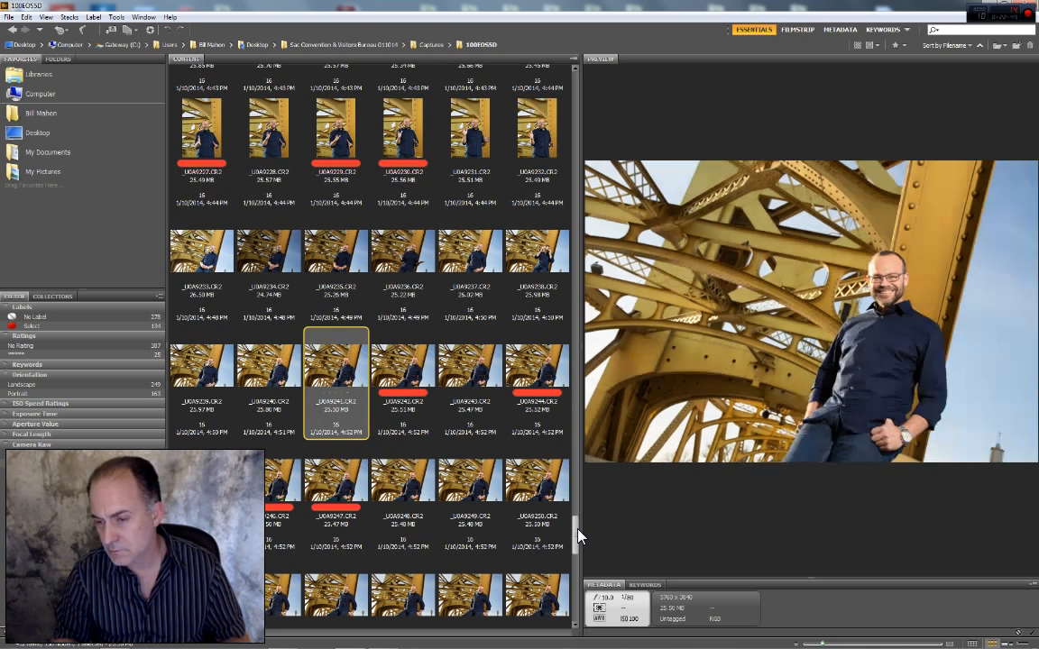
{"action": "key", "text": "Right"}
{"action": "key", "text": "Left"}
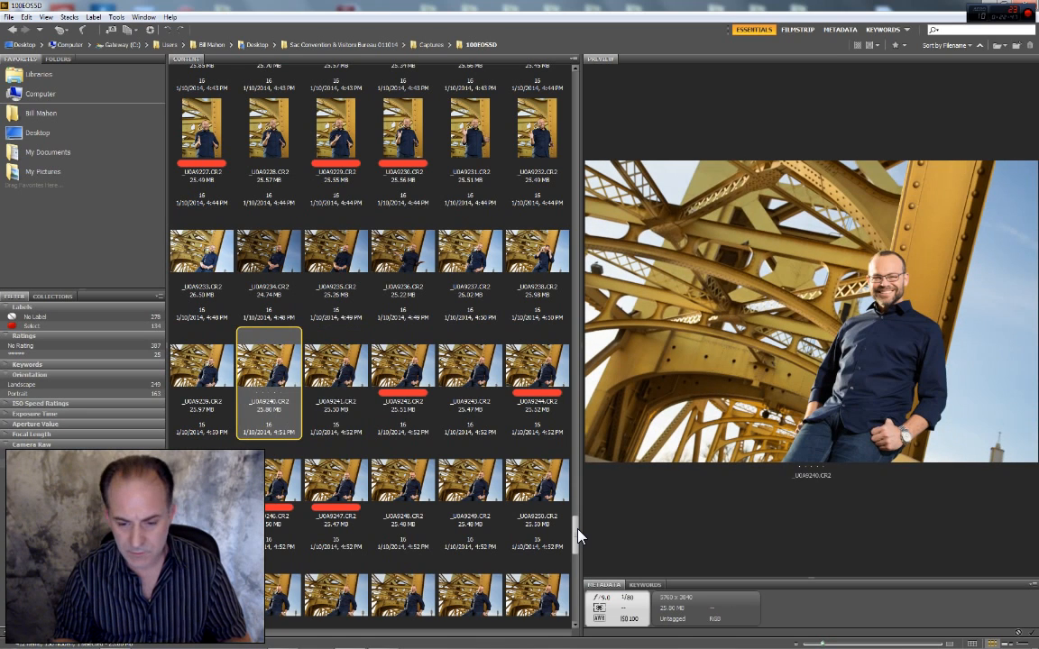
{"action": "key", "text": "Right"}
{"action": "key", "text": "Left"}
{"action": "key", "text": "Right"}
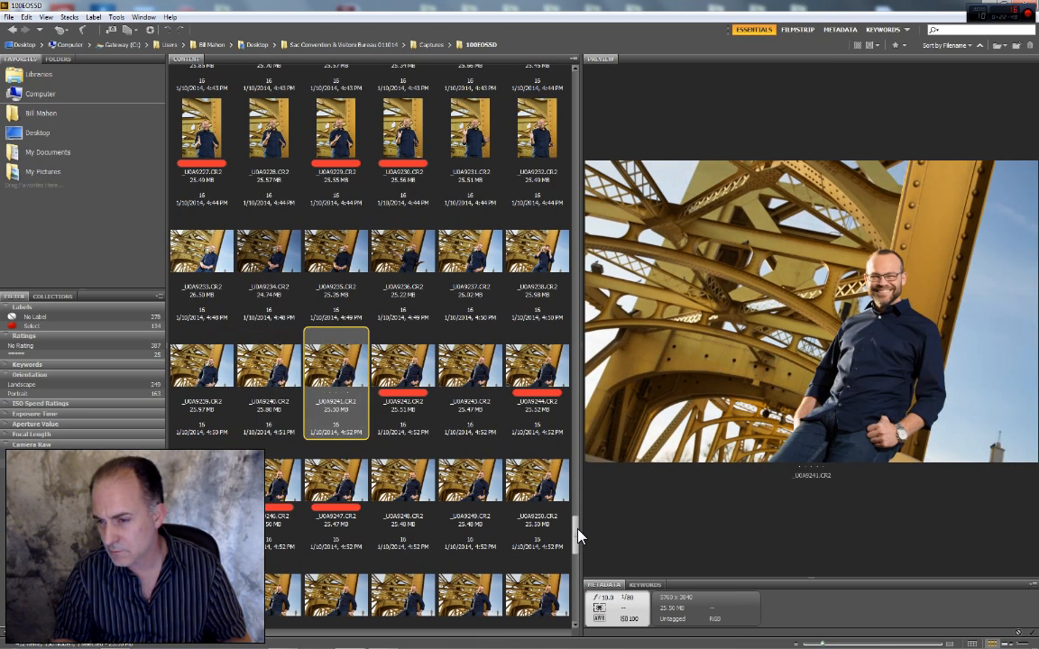
{"action": "key", "text": "Left"}
{"action": "key", "text": "Left"}
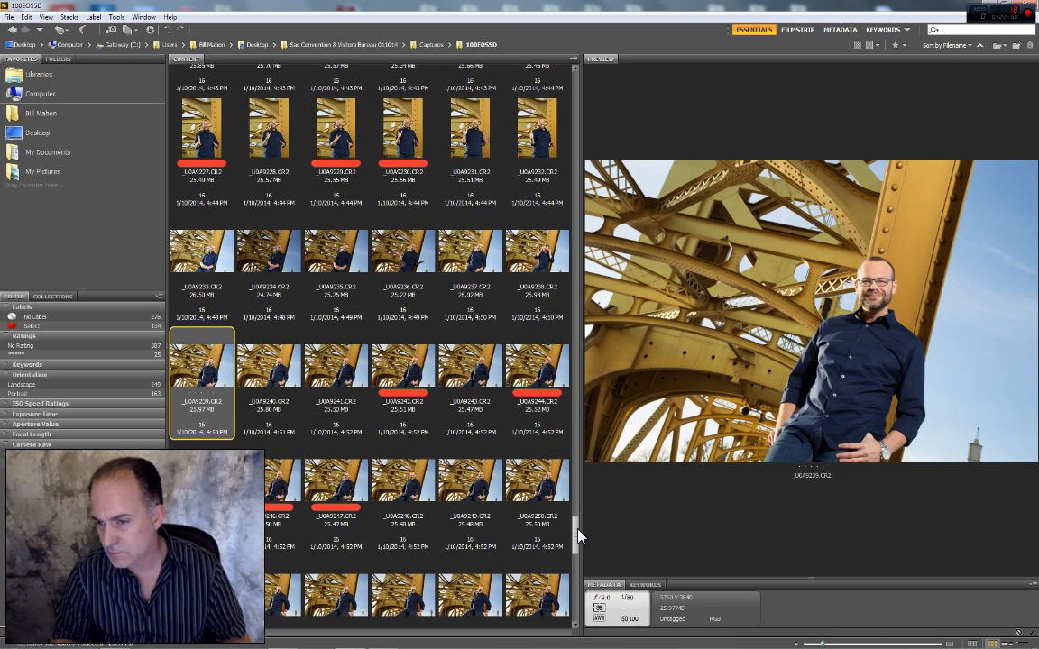
{"action": "key", "text": "Left"}
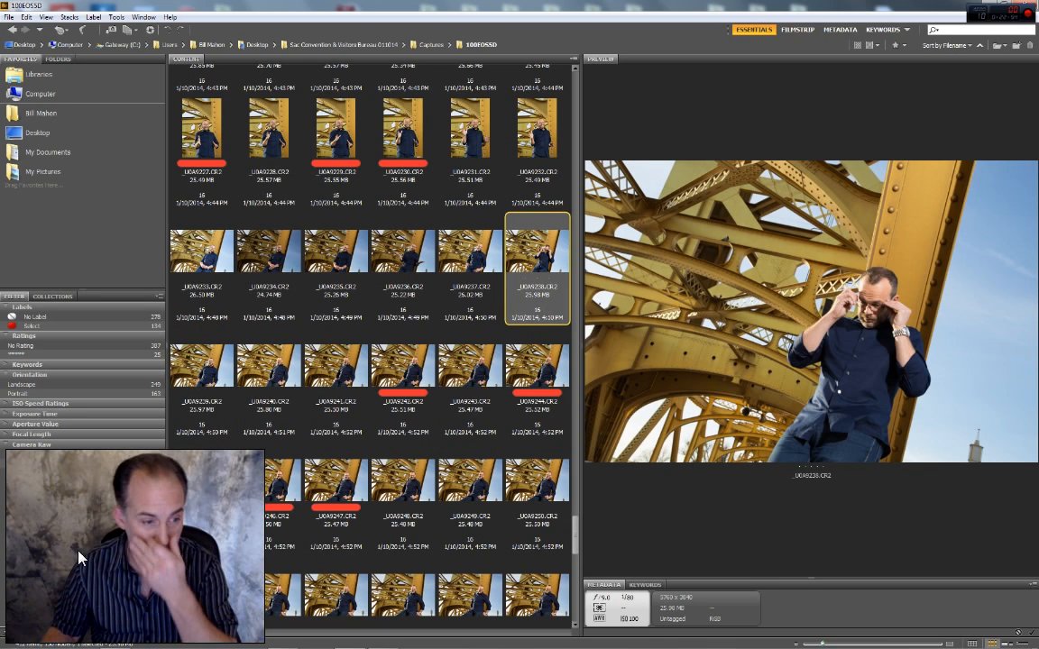
Filter the folder to show only photos with the red Select label and select all of them
{"action": "left_click", "coordinate": [13, 328]}
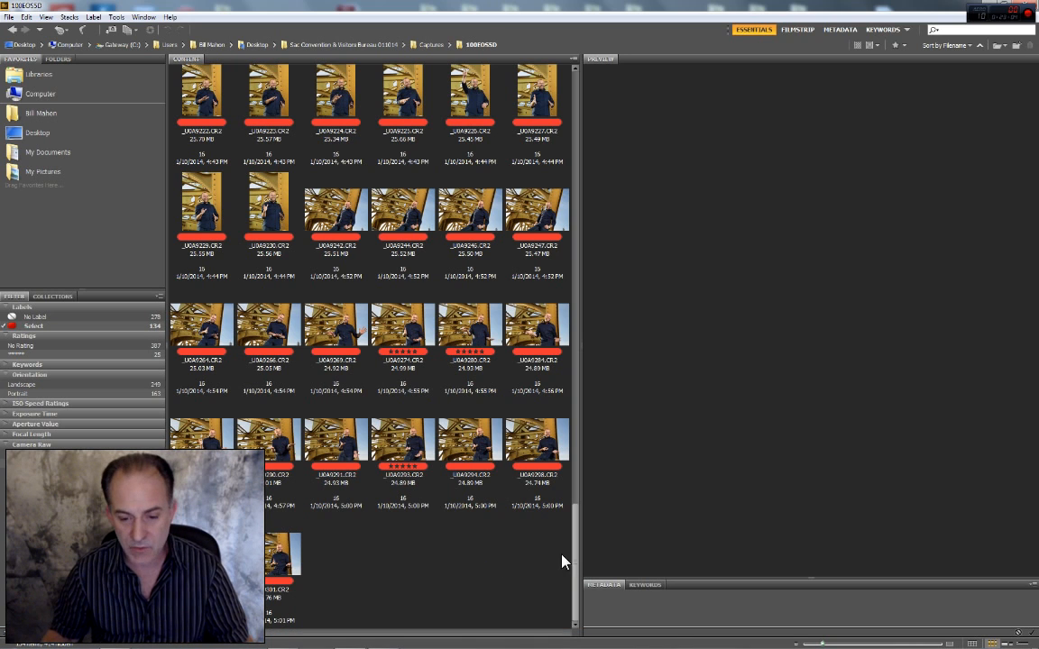
{"action": "left_click_drag", "start_coordinate": [575, 556], "coordinate": [582, 102]}
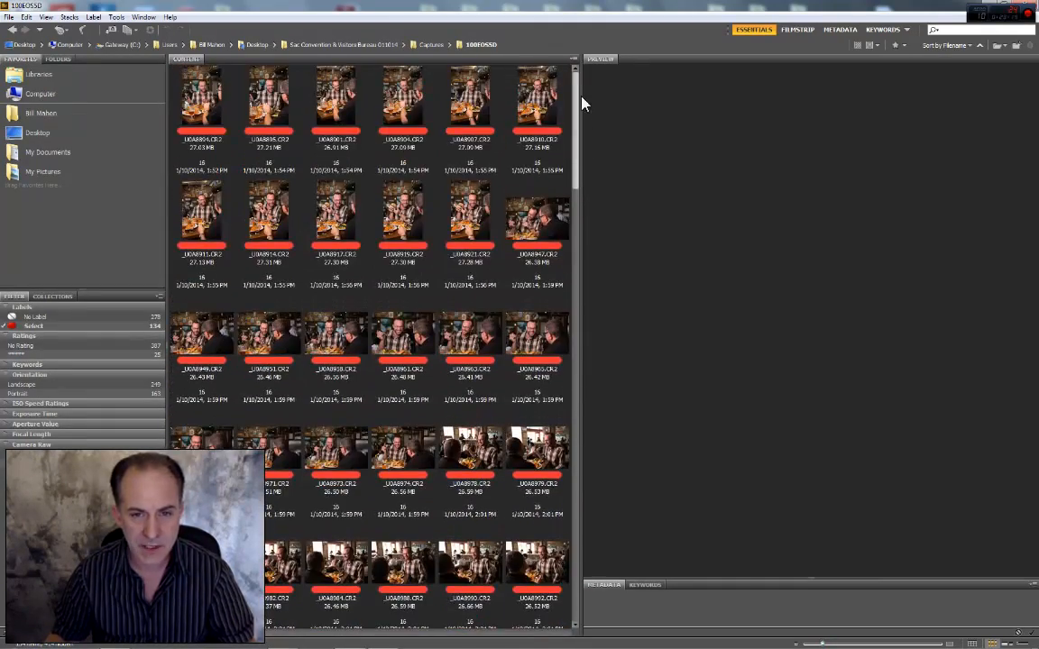
{"action": "left_click", "coordinate": [206, 109]}
{"action": "key", "text": "ctrl+a"}
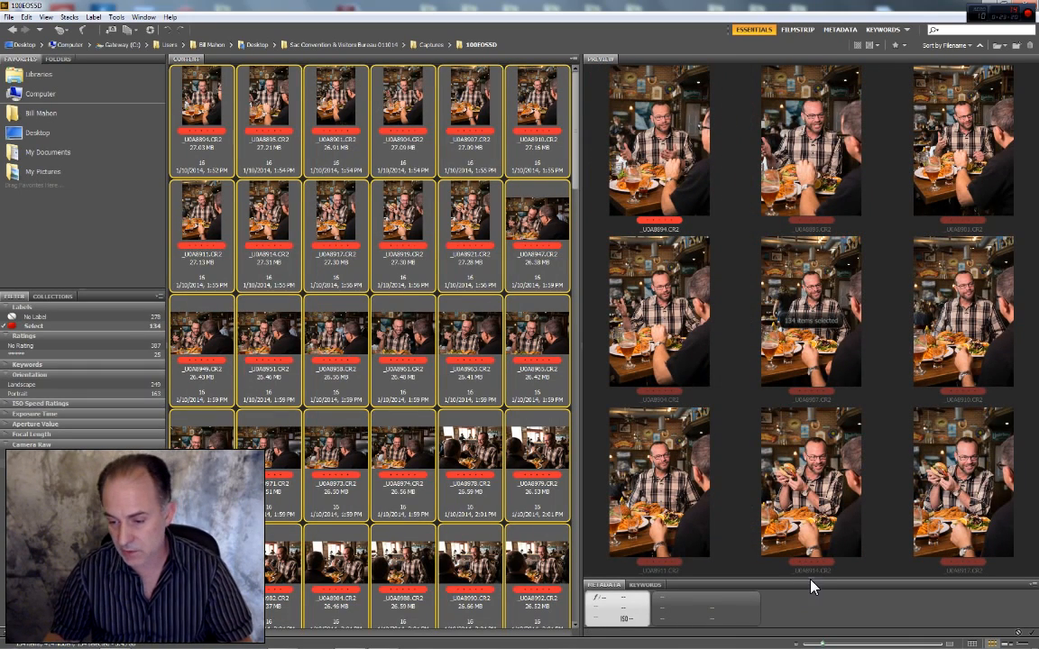
Enlarge the metadata area and replace the selected photos' metadata with the Basic 2013 template
{"action": "left_click_drag", "start_coordinate": [816, 584], "coordinate": [788, 161]}
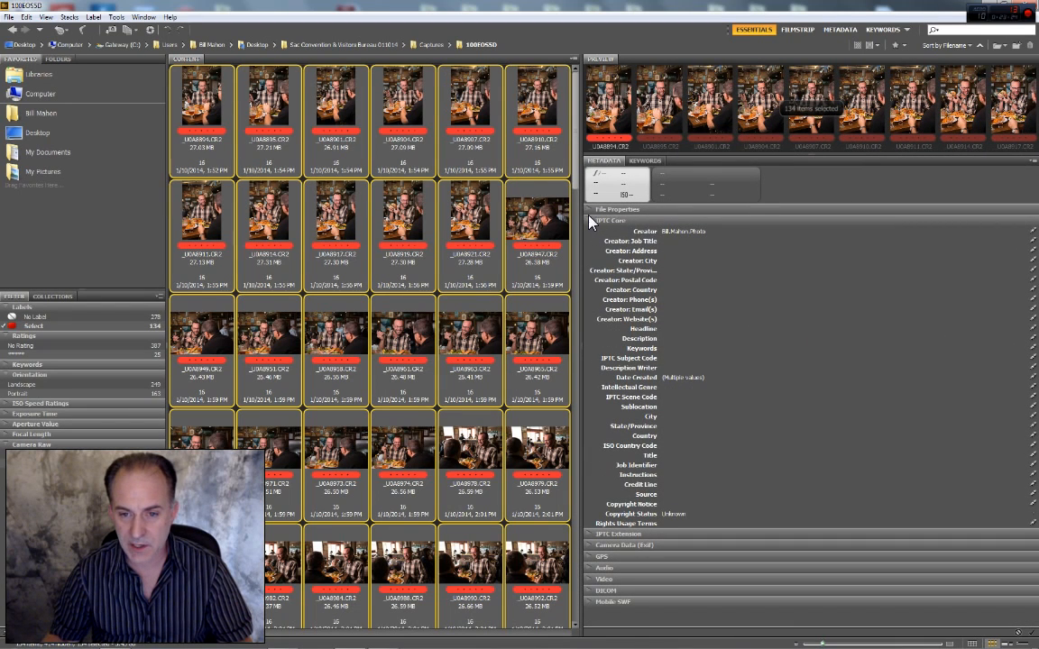
{"action": "left_click", "coordinate": [117, 17]}
{"action": "mouse_move", "coordinate": [154, 86]}
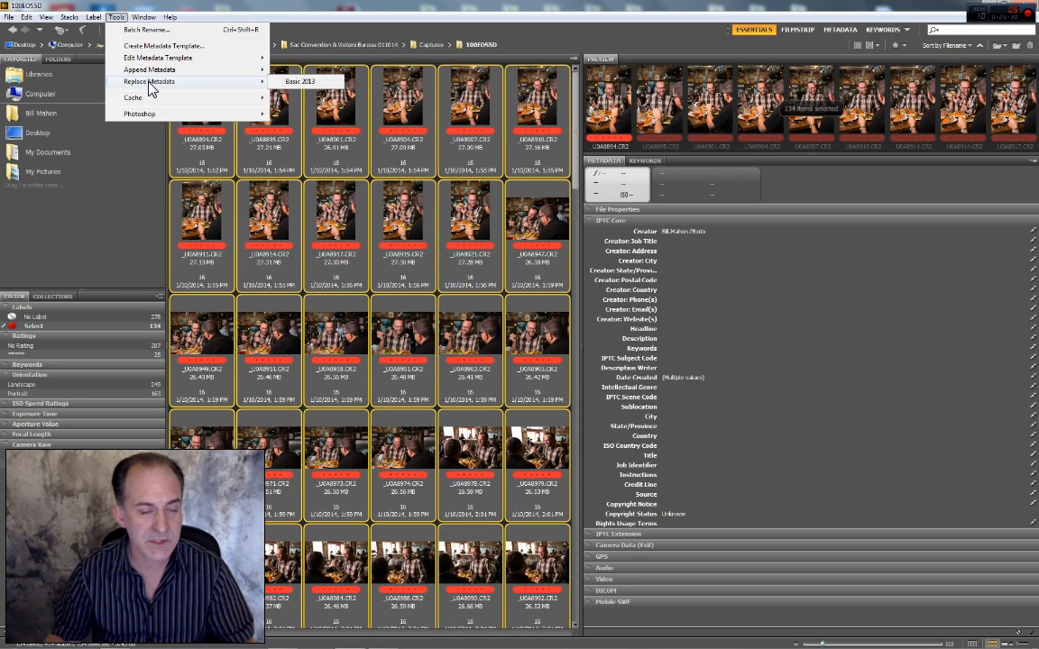
{"action": "left_click", "coordinate": [303, 83]}
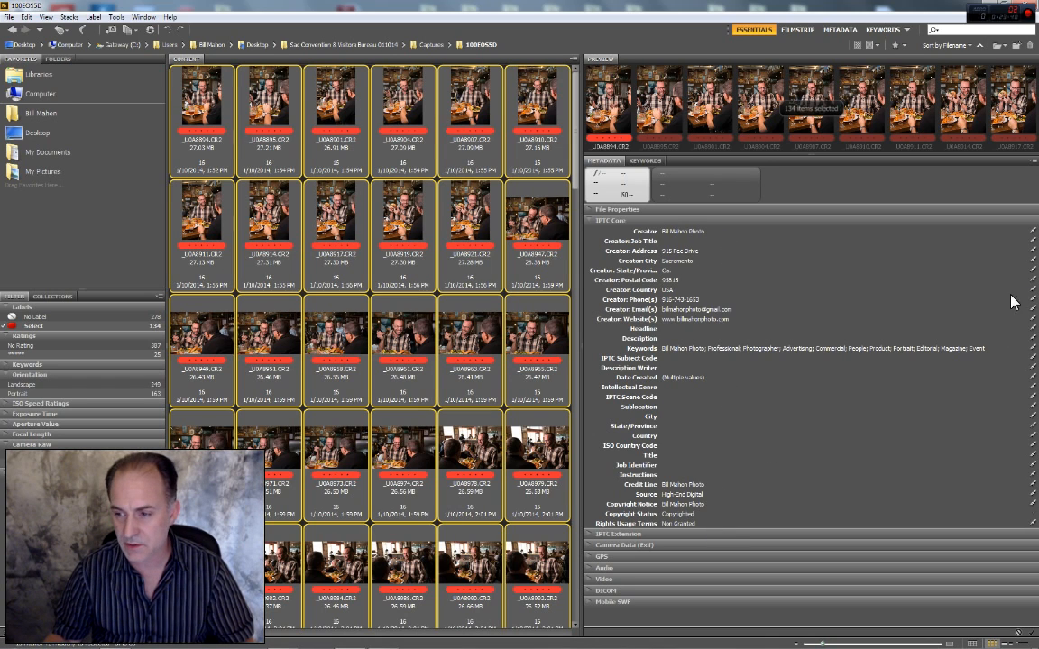
Set the selected photos' creator job title to "Rob On The Road, Sacramento Convention & Visitors Bureau 011014"
{"action": "left_click", "coordinate": [668, 243]}
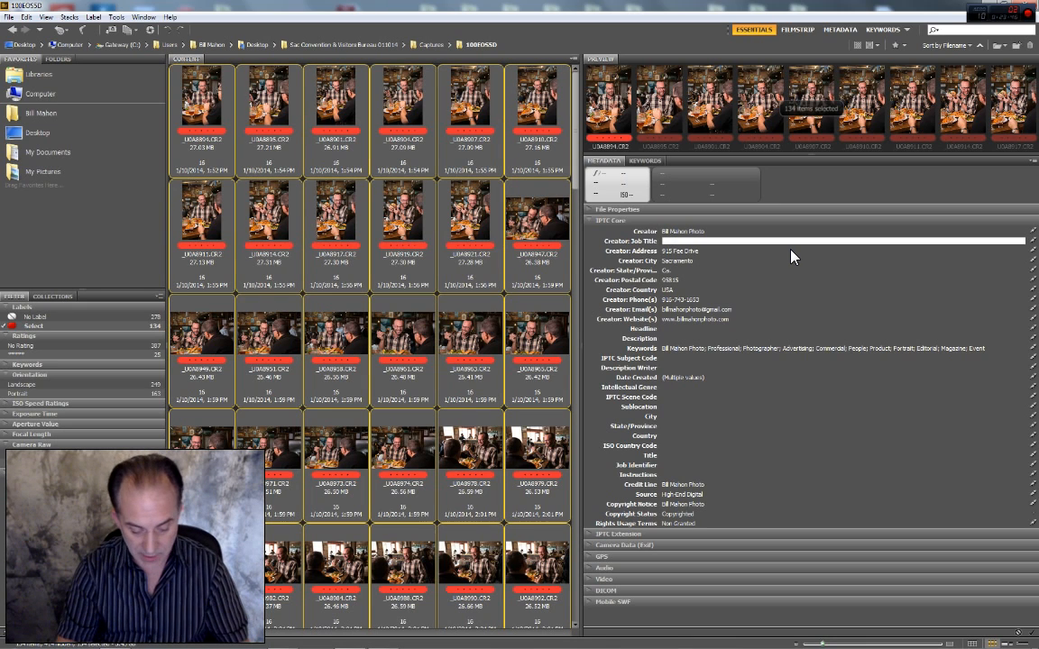
{"action": "type", "text": "Rob On The "}
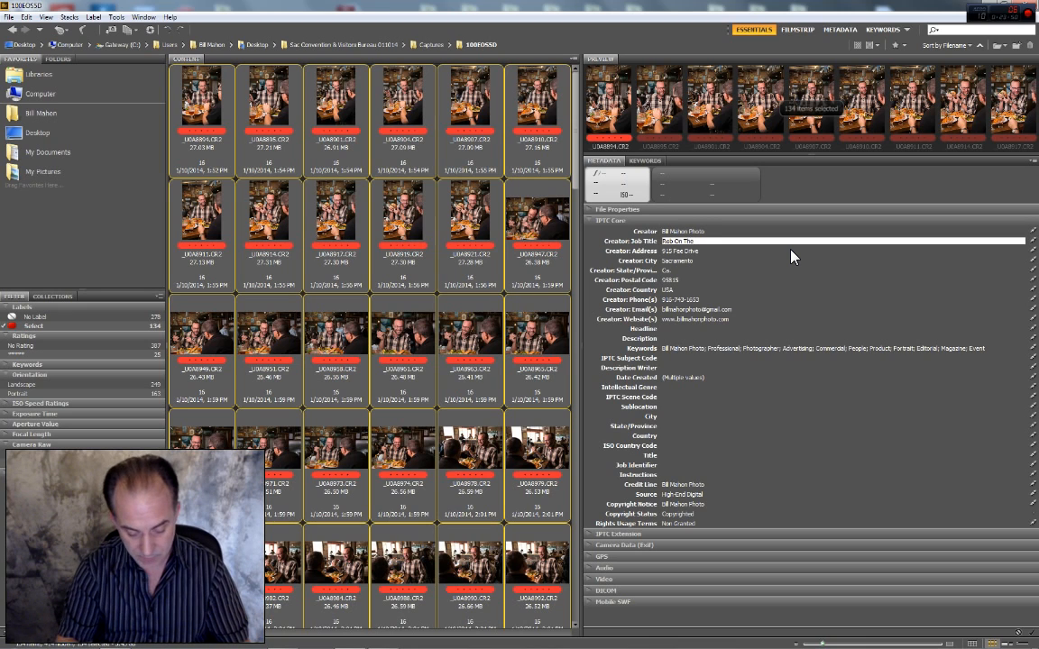
{"action": "type", "text": "Road"}
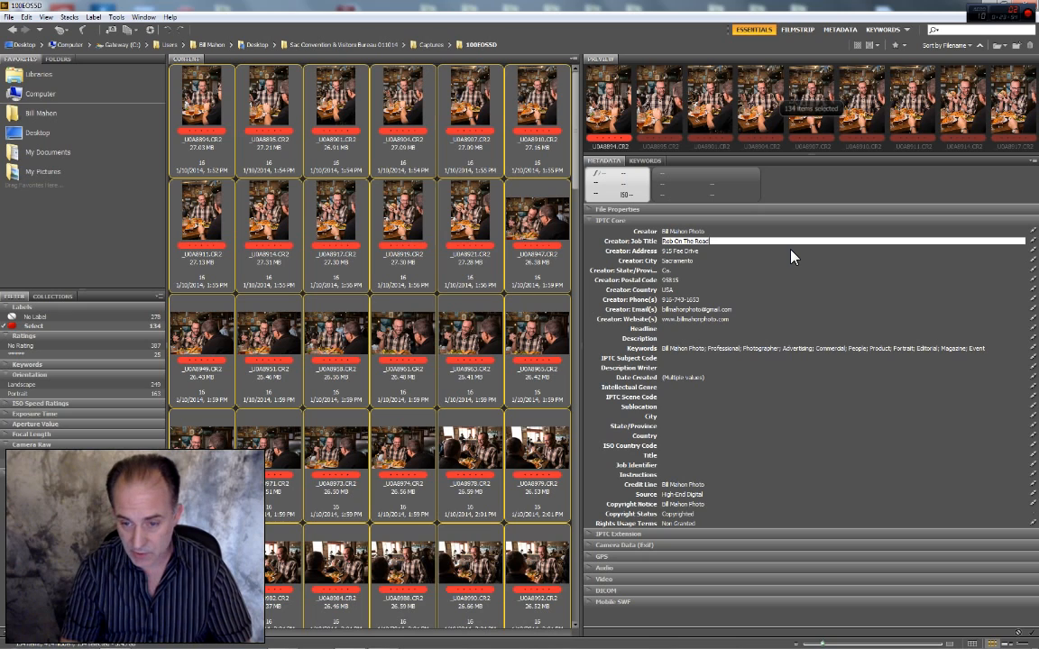
{"action": "type", "text": "."}
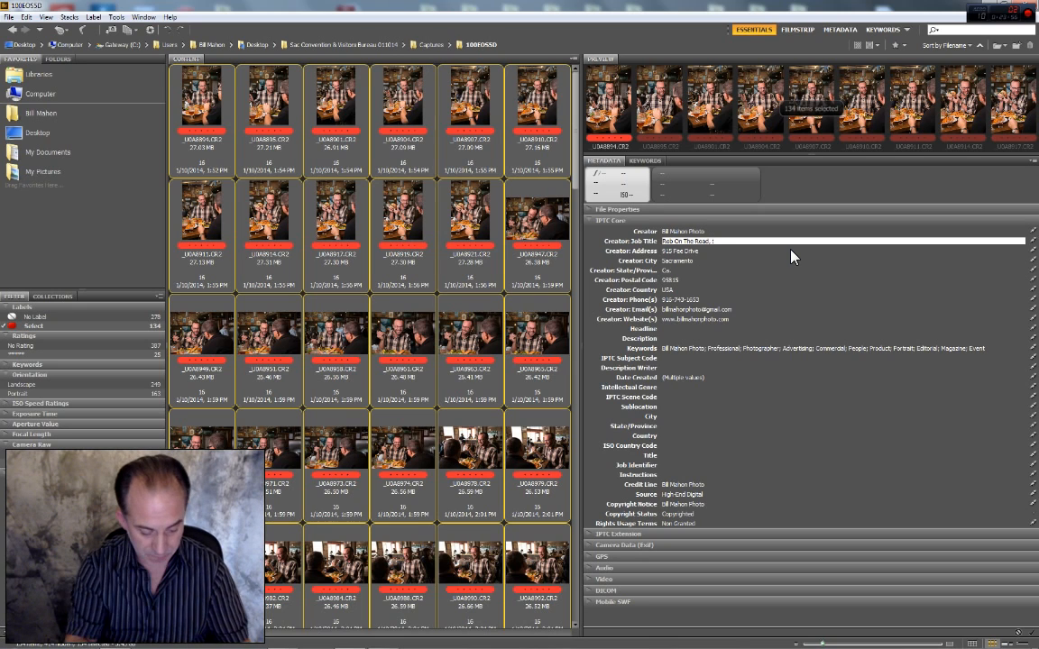
{"action": "type", "text": " Sacramento"}
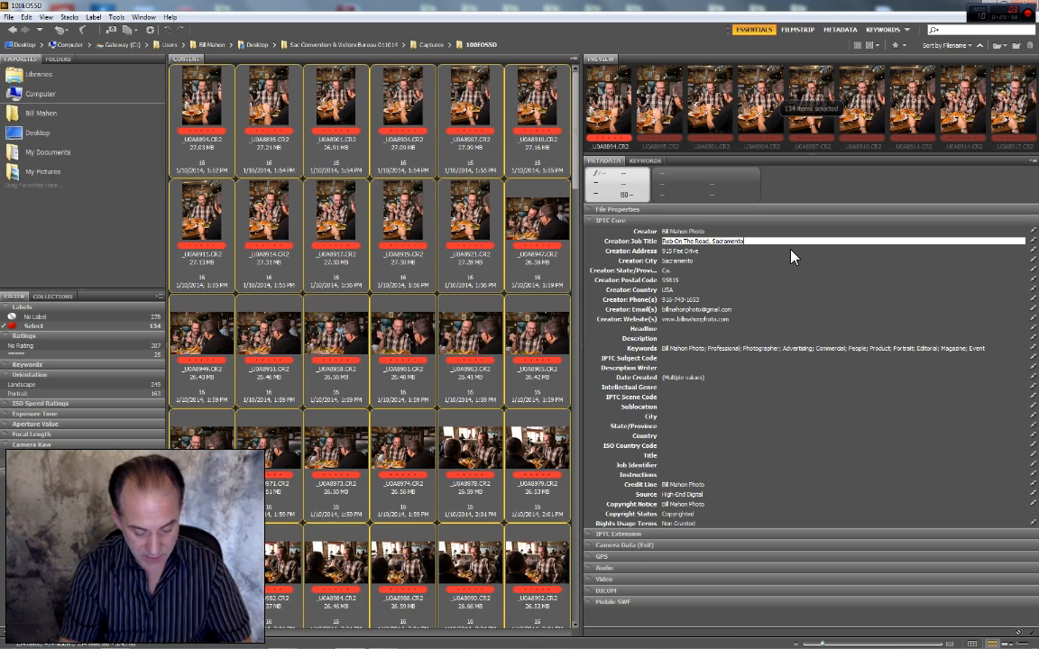
{"action": "type", "text": " Convention & Visitors Bureau"}
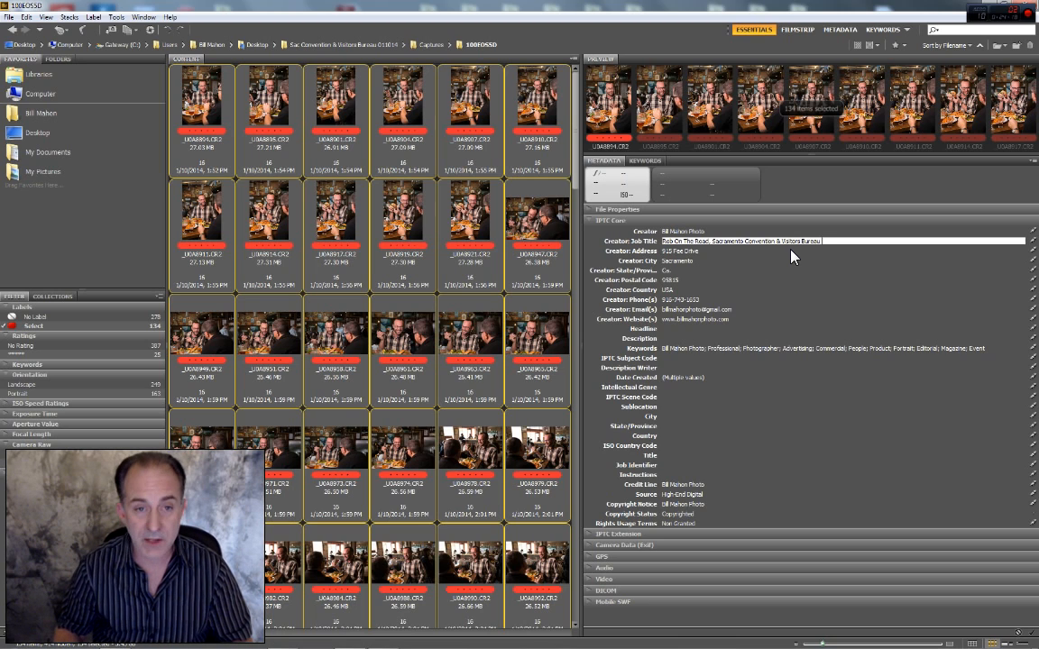
{"action": "type", "text": "01"}
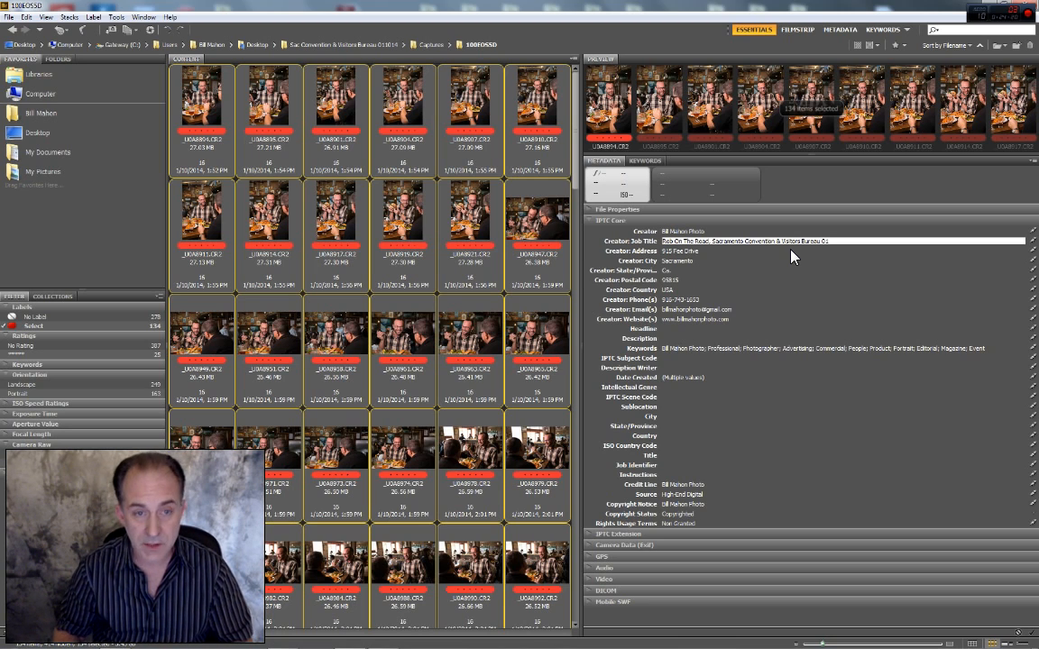
{"action": "type", "text": "10"}
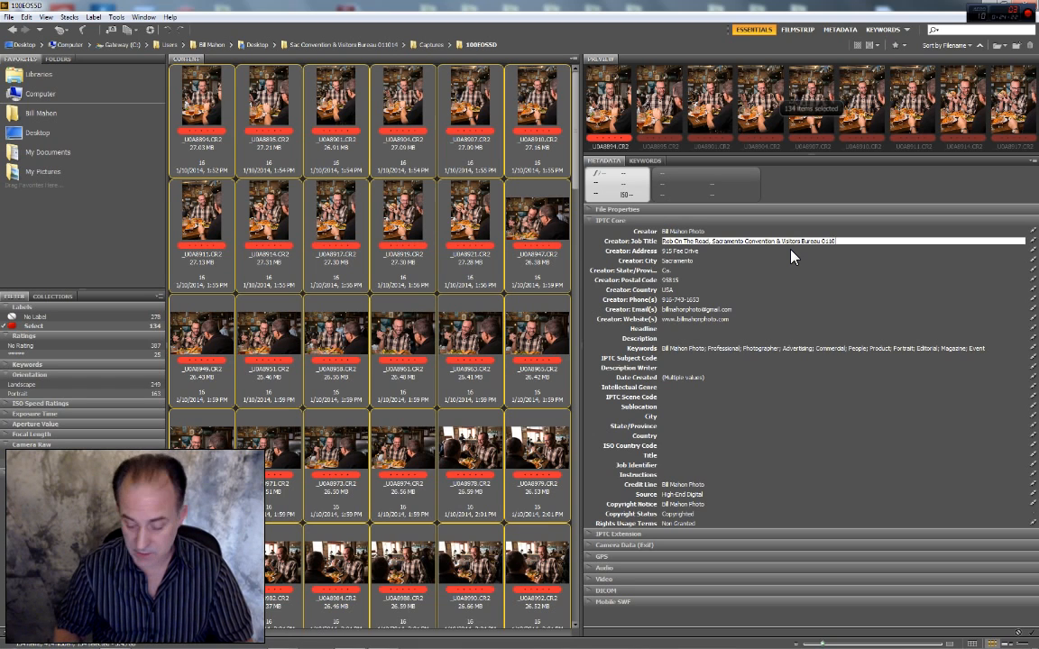
{"action": "type", "text": "14"}
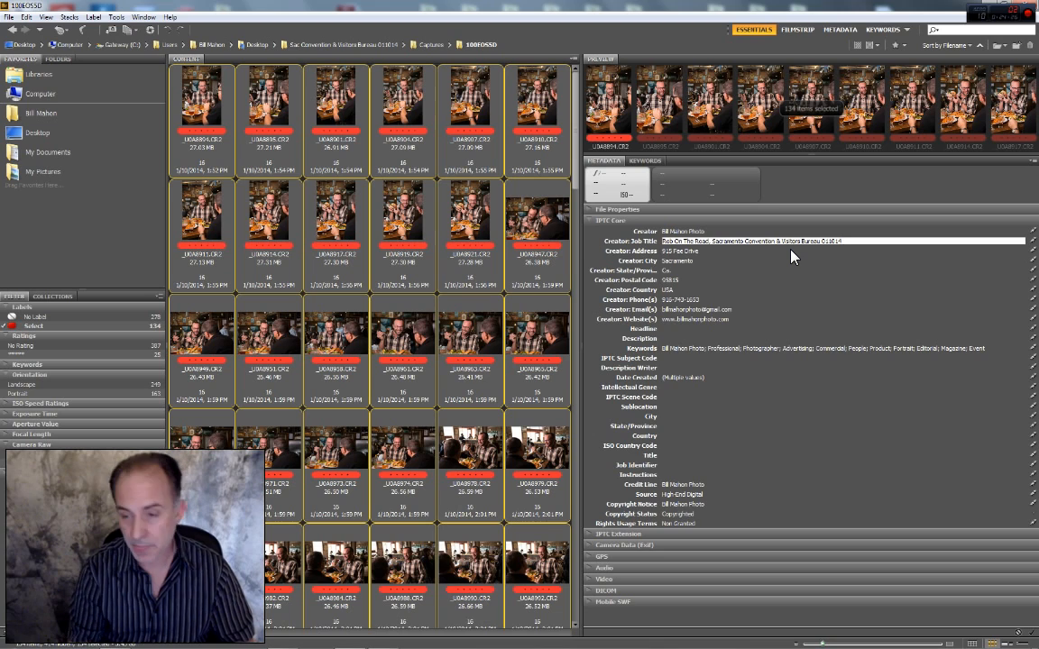
Copy the job title text to the start of the keywords, separate it with a semicolon, and apply the metadata changes
{"action": "key", "text": "ctrl+a"}
{"action": "key", "text": "ctrl+c"}
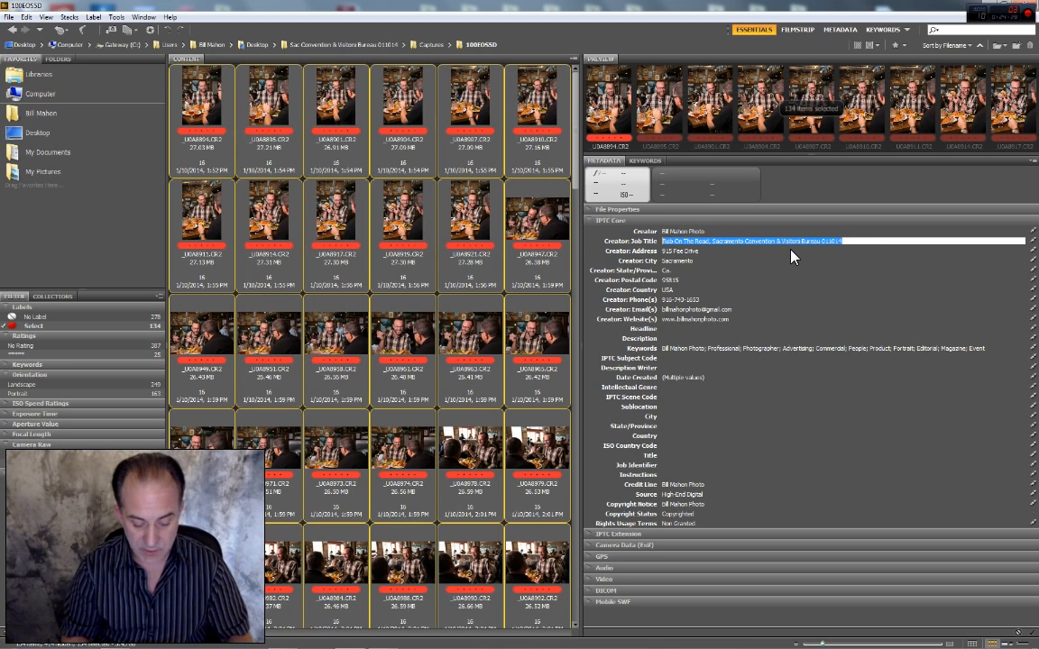
{"action": "left_click", "coordinate": [664, 352]}
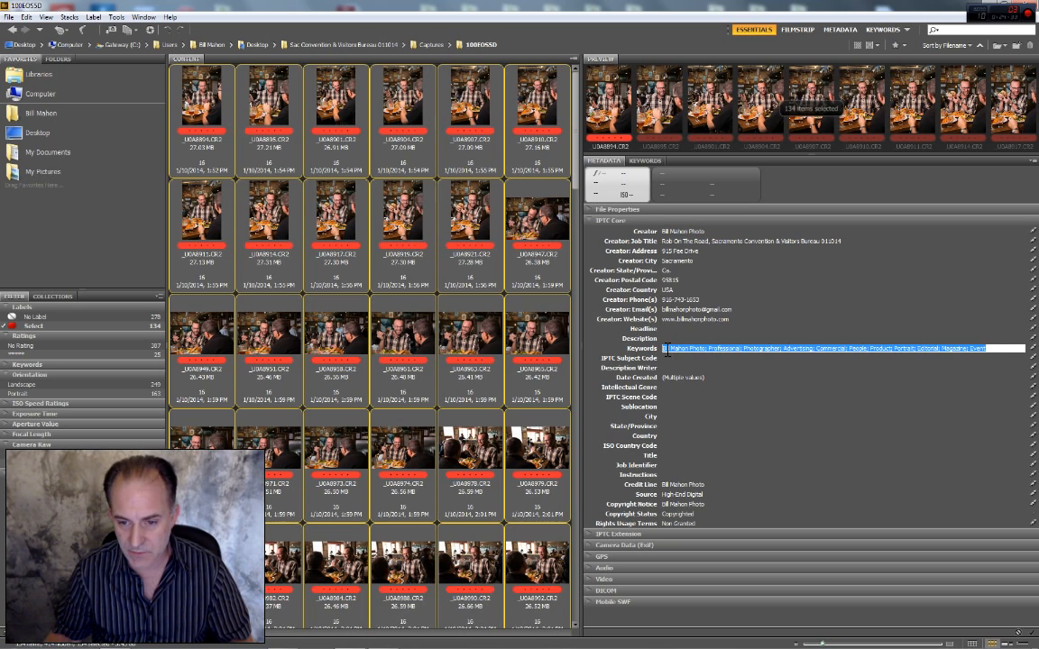
{"action": "left_click", "coordinate": [665, 349]}
{"action": "key", "text": "ctrl+v"}
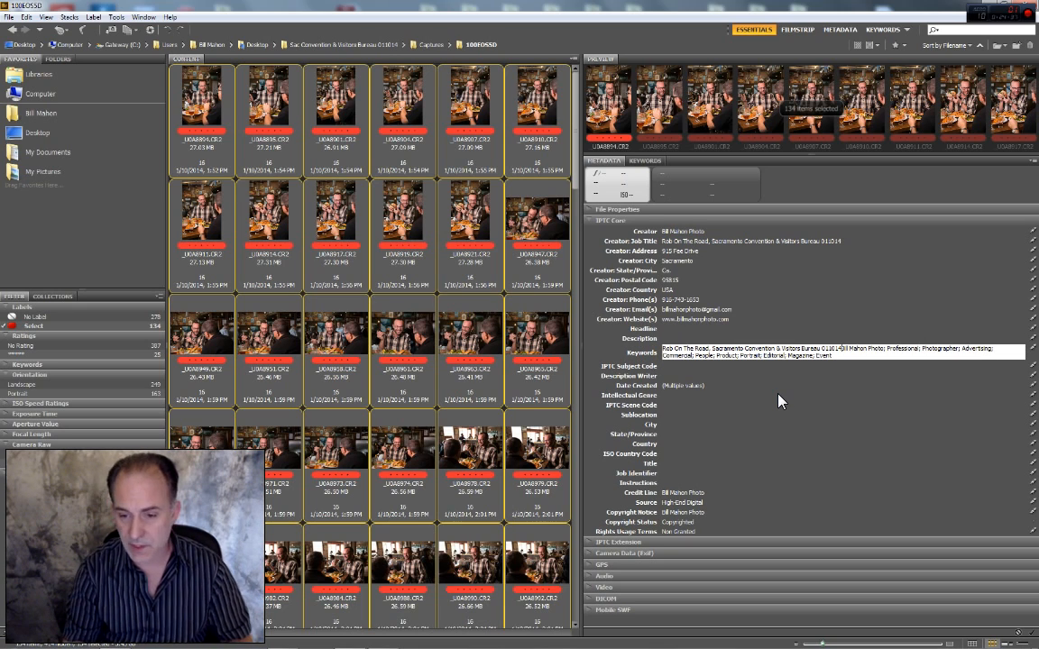
{"action": "type", "text": ";"}
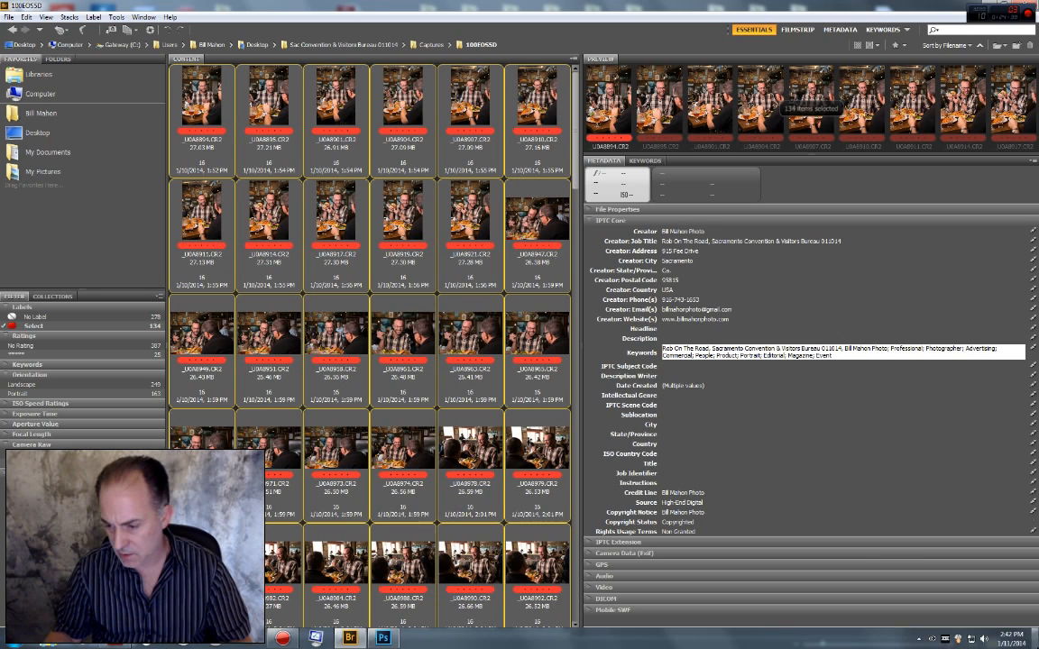
{"action": "left_click", "coordinate": [1034, 636]}
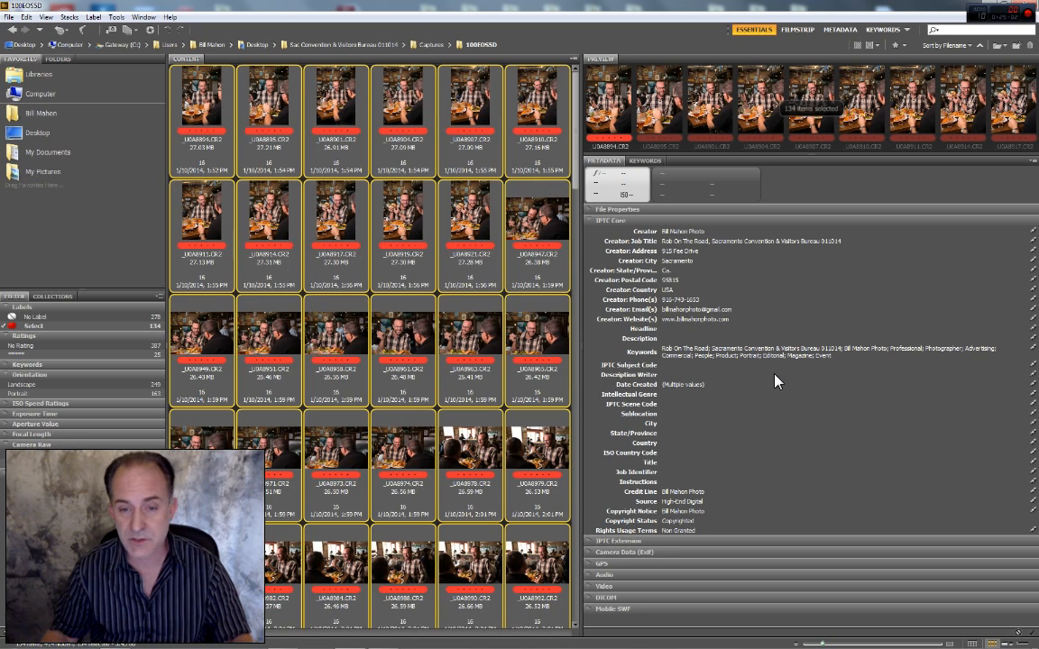
Copy the selected photos into the BEST folder inside Sac Convention & Visitors Bureau 011014
{"action": "right_click", "coordinate": [208, 94]}
{"action": "mouse_move", "coordinate": [224, 224]}
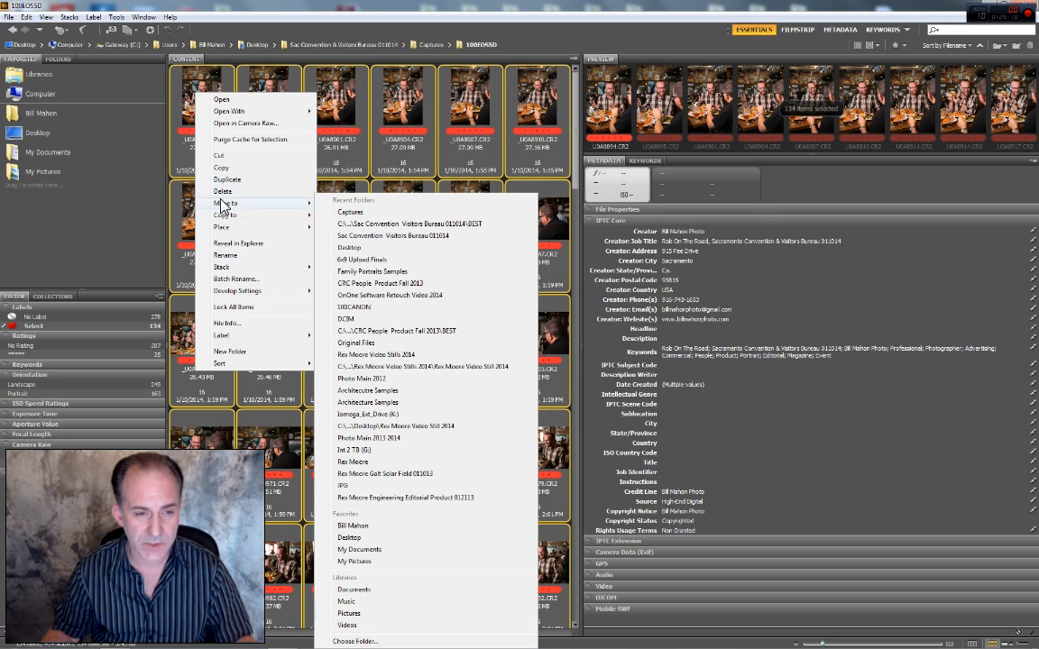
{"action": "left_click", "coordinate": [221, 170]}
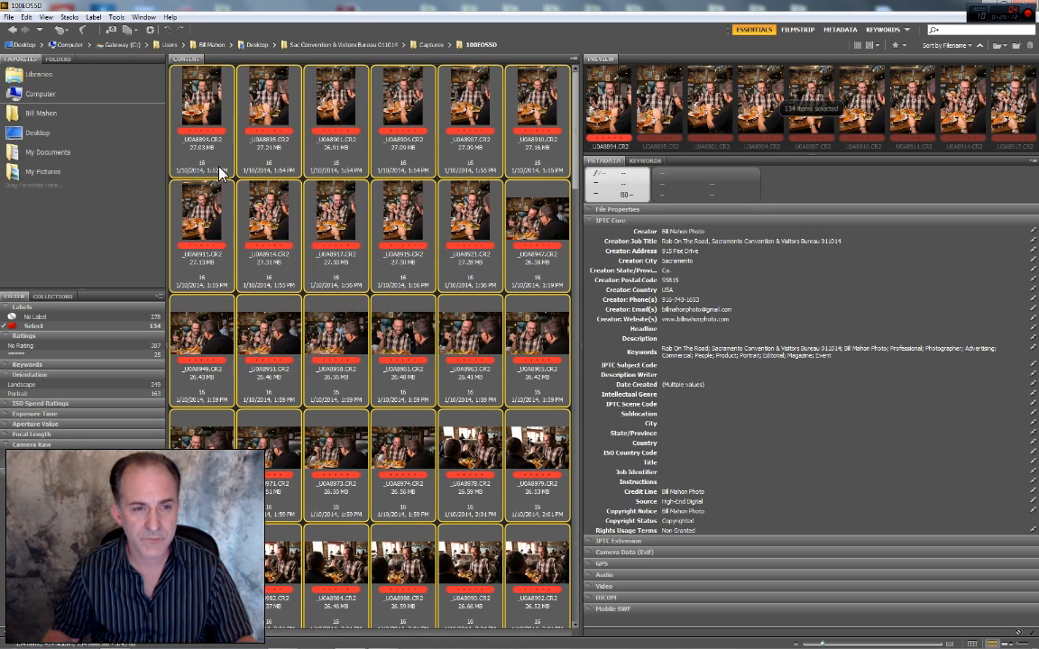
{"action": "left_click", "coordinate": [284, 44]}
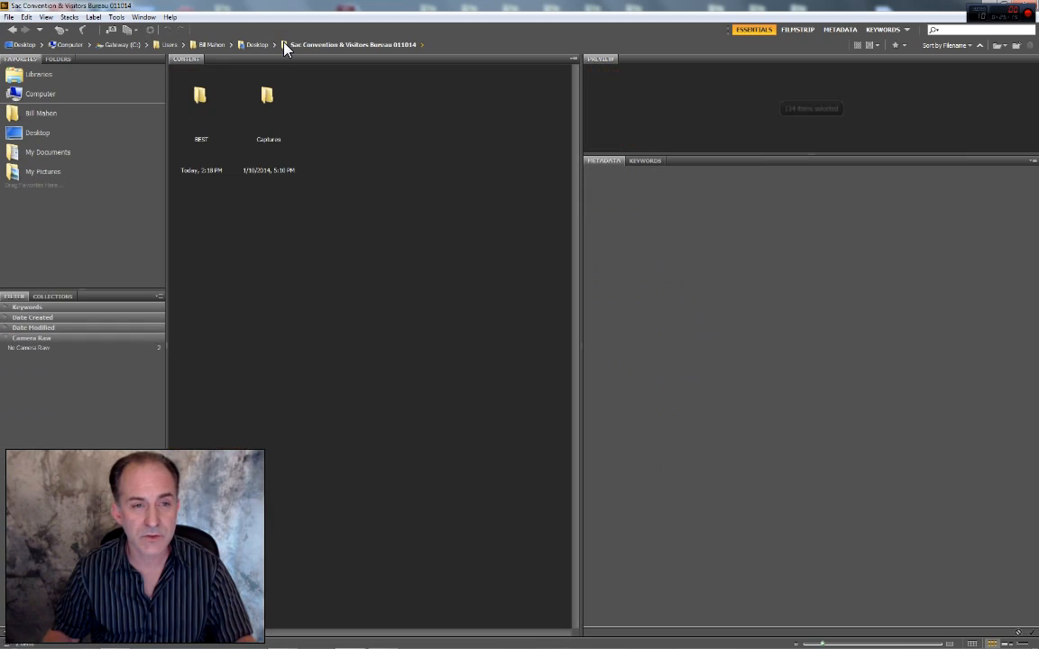
{"action": "left_click", "coordinate": [198, 95]}
{"action": "right_click", "coordinate": [199, 92]}
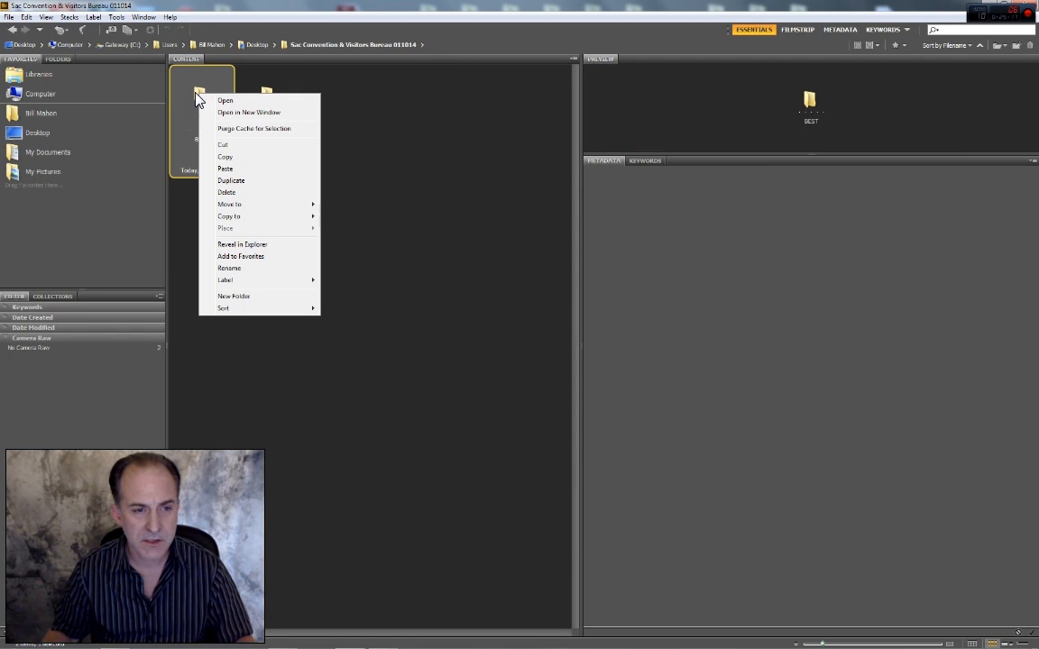
{"action": "left_click", "coordinate": [221, 169]}
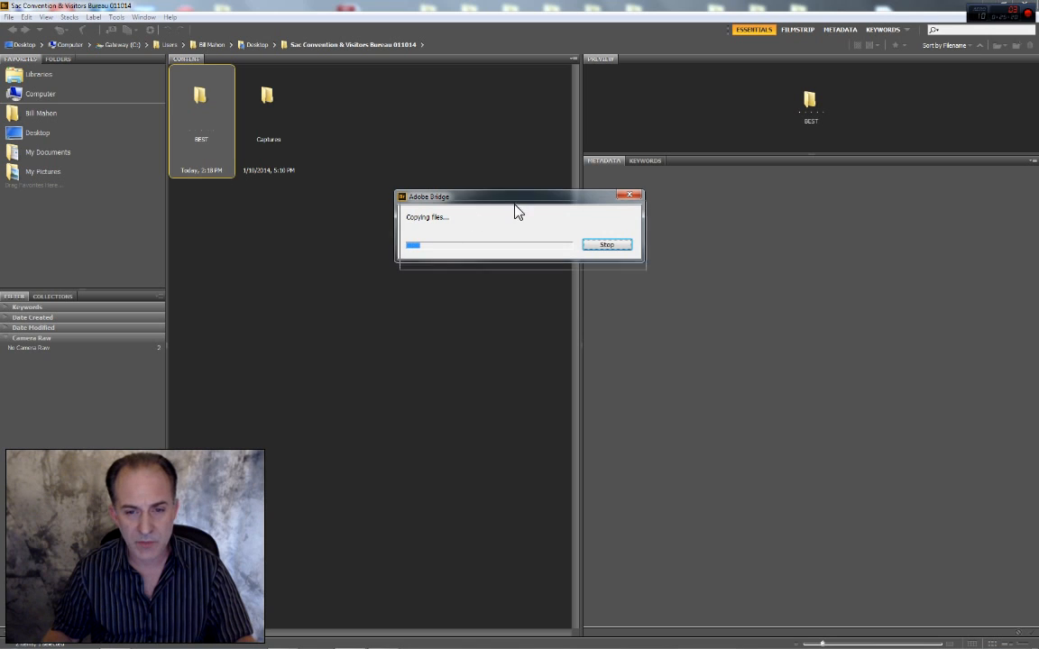
{"action": "left_click_drag", "start_coordinate": [517, 210], "coordinate": [525, 266]}
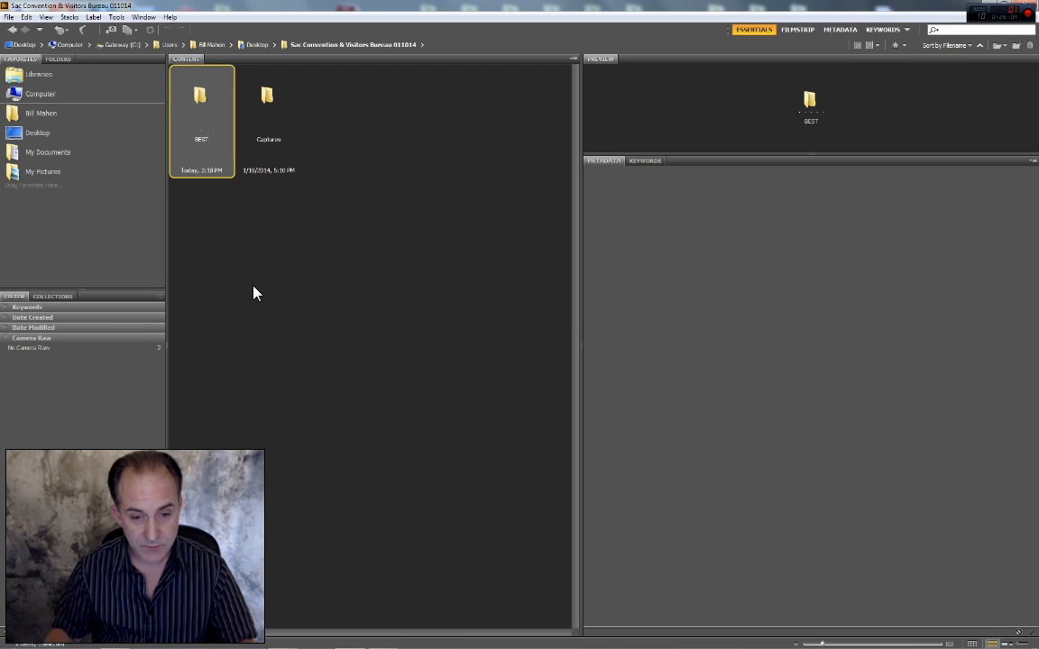
Open the BEST folder, select all of its photos and open them in Camera Raw
{"action": "double_click", "coordinate": [196, 100]}
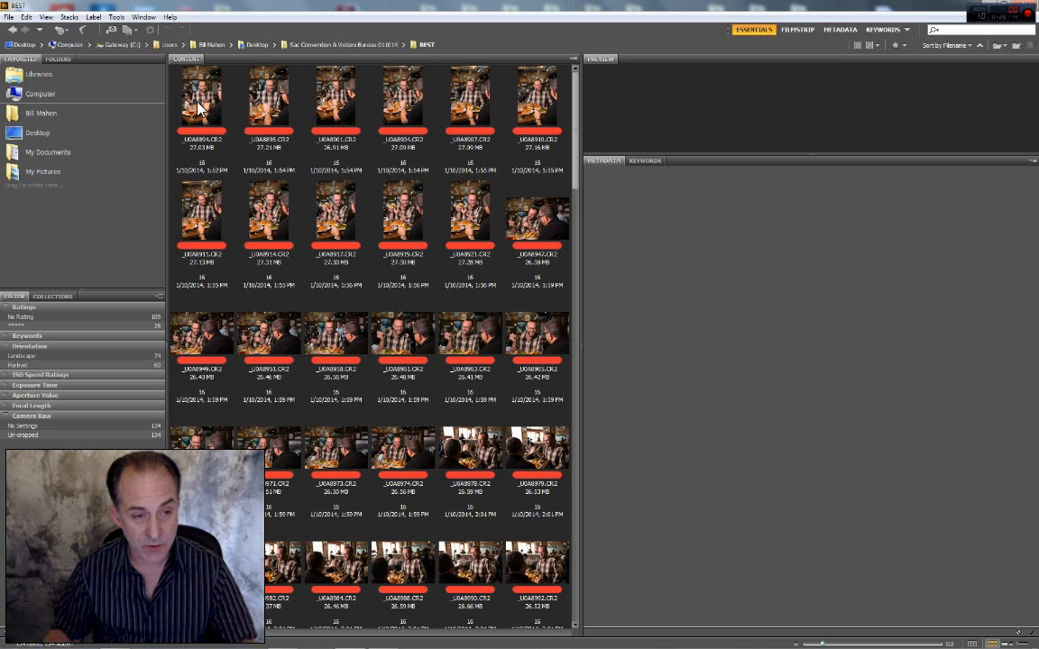
{"action": "key", "text": "ctrl+a"}
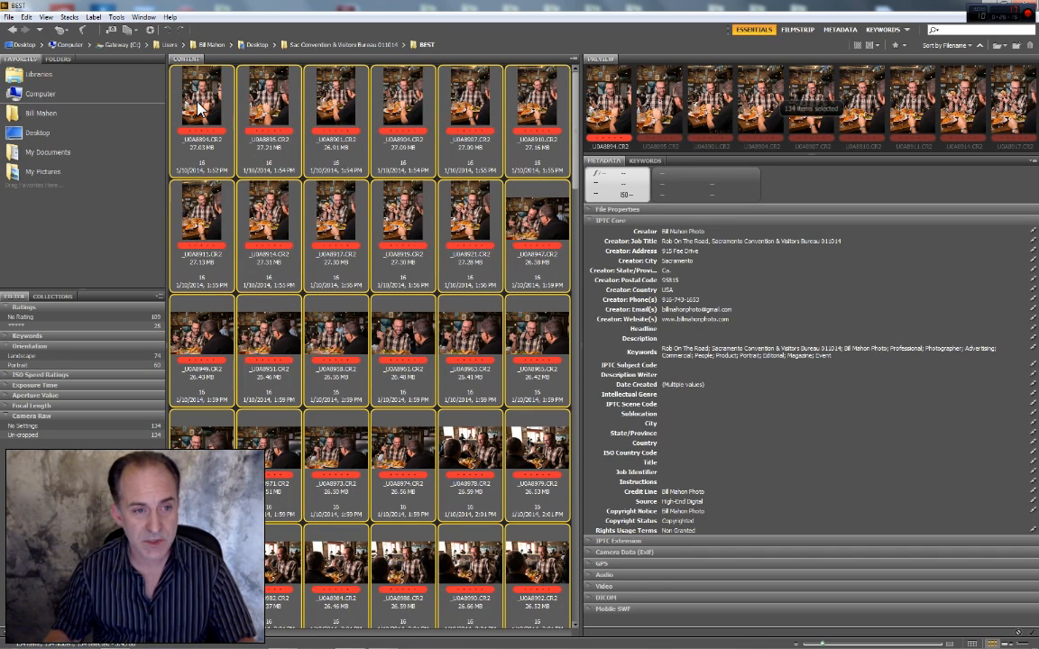
{"action": "right_click", "coordinate": [180, 92]}
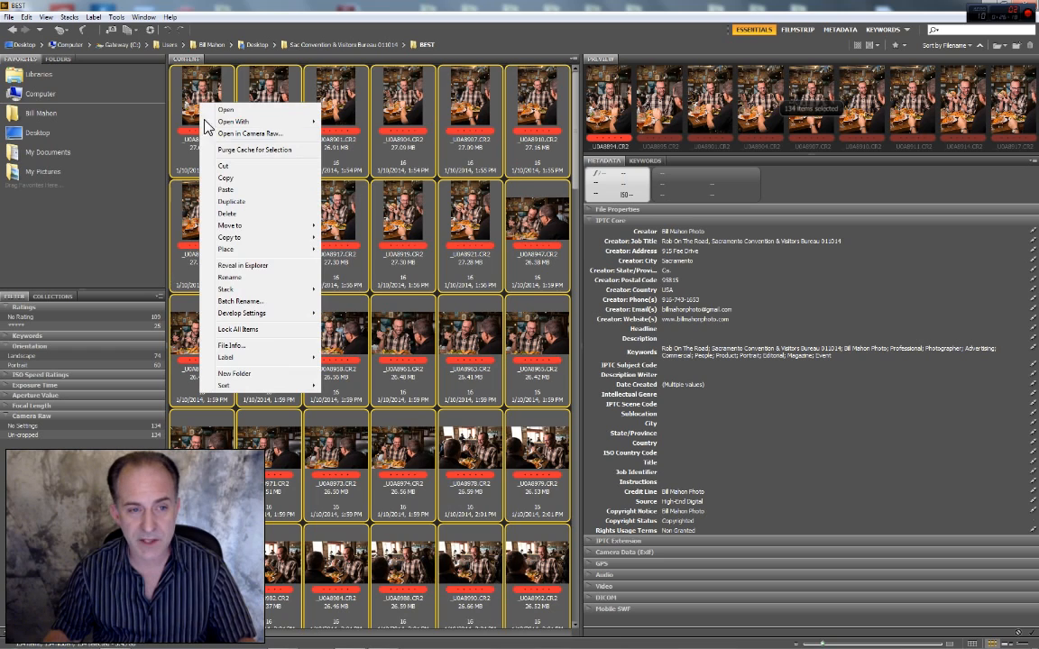
{"action": "left_click", "coordinate": [251, 135]}
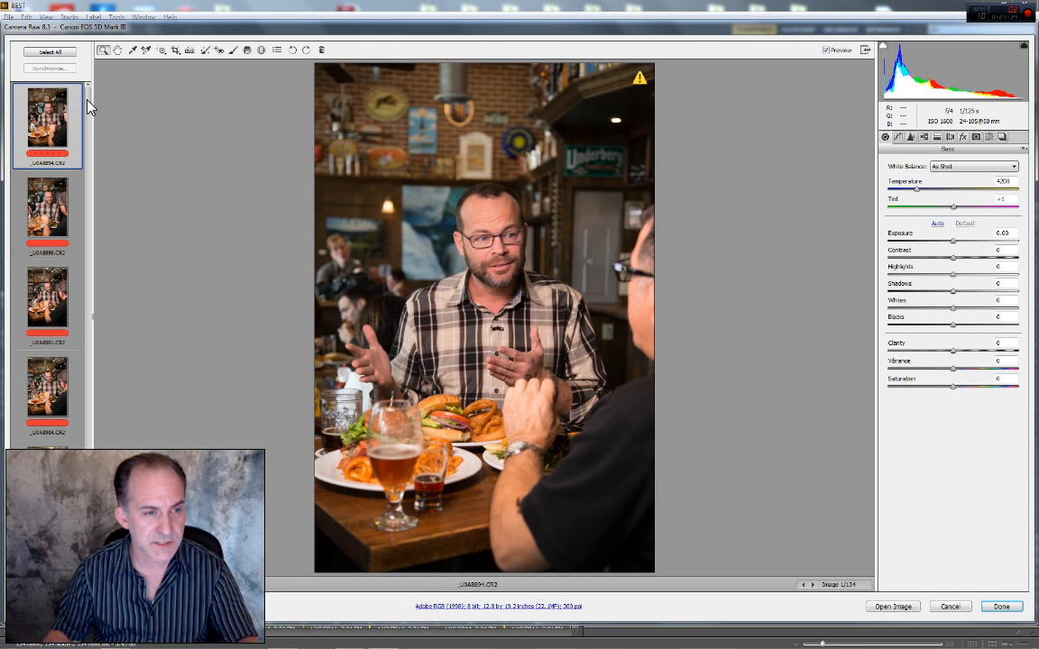
Look through the Camera Raw filmstrip from the first photo onward, previewing _U0A8911.CR2 and _U0A8951.CR2 to compare the different setups
{"action": "left_click_drag", "start_coordinate": [88, 107], "coordinate": [87, 119]}
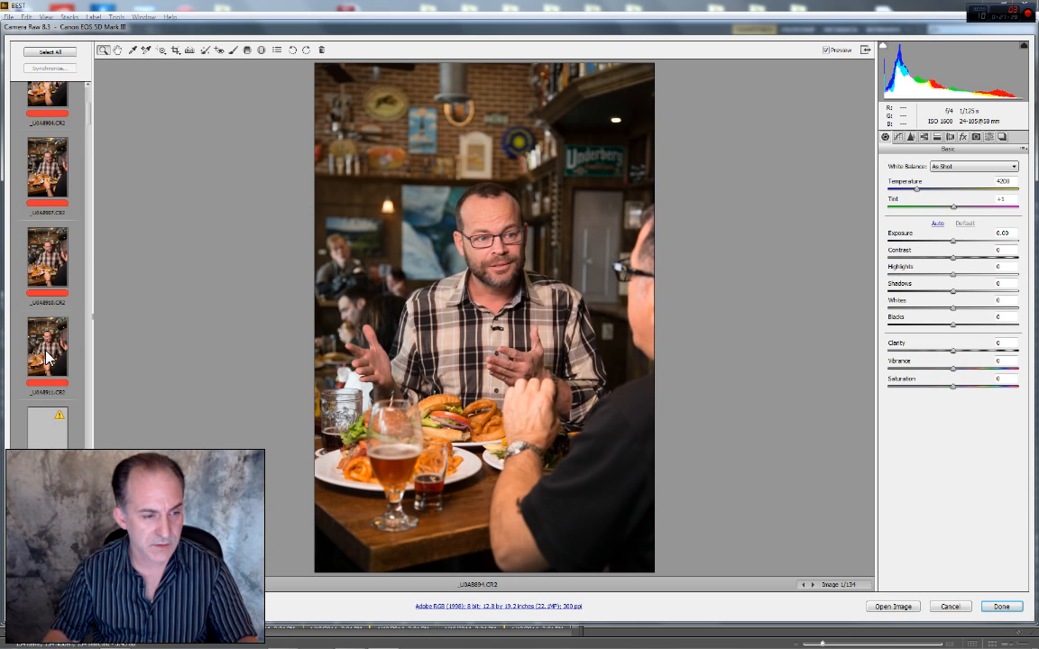
{"action": "left_click", "coordinate": [52, 343]}
{"action": "left_click_drag", "start_coordinate": [85, 117], "coordinate": [86, 151]}
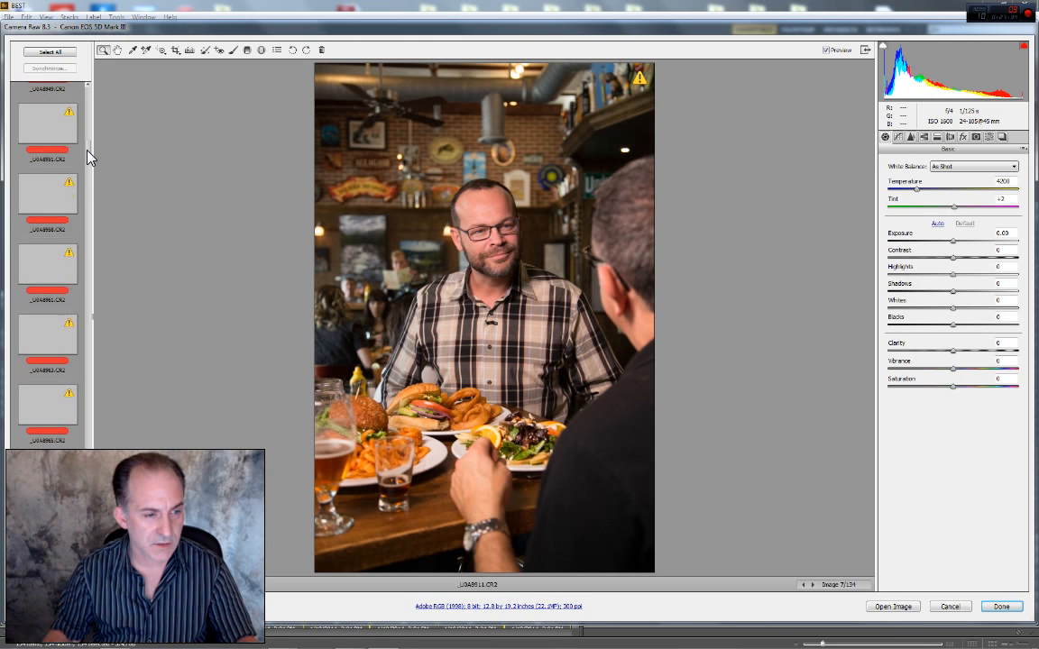
{"action": "left_click", "coordinate": [47, 127]}
{"action": "left_click_drag", "start_coordinate": [88, 154], "coordinate": [89, 192]}
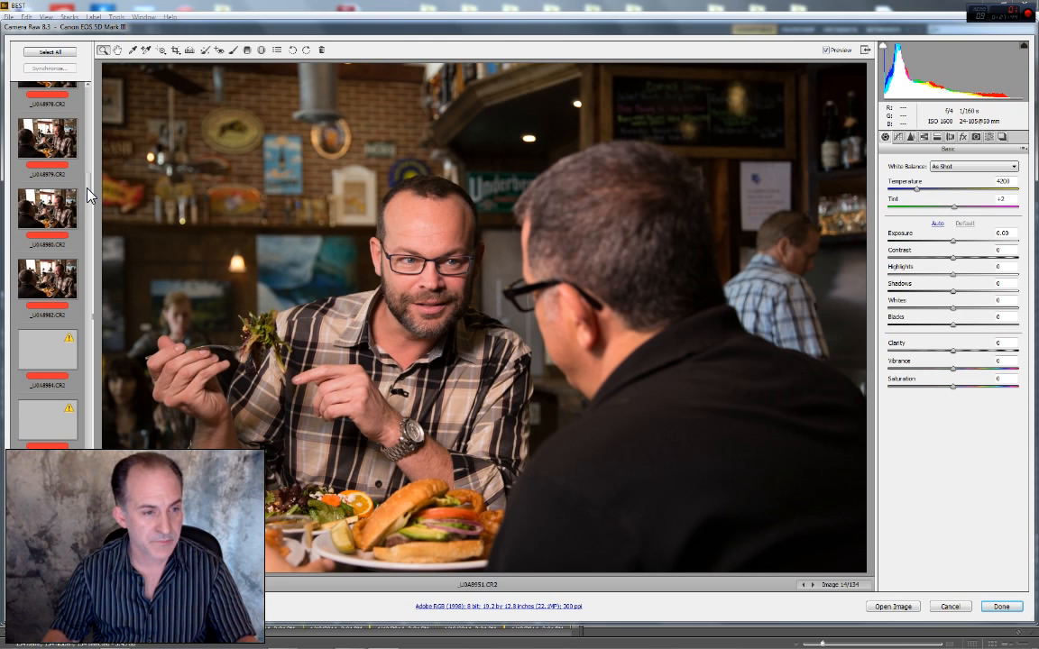
{"action": "left_click_drag", "start_coordinate": [87, 186], "coordinate": [89, 202]}
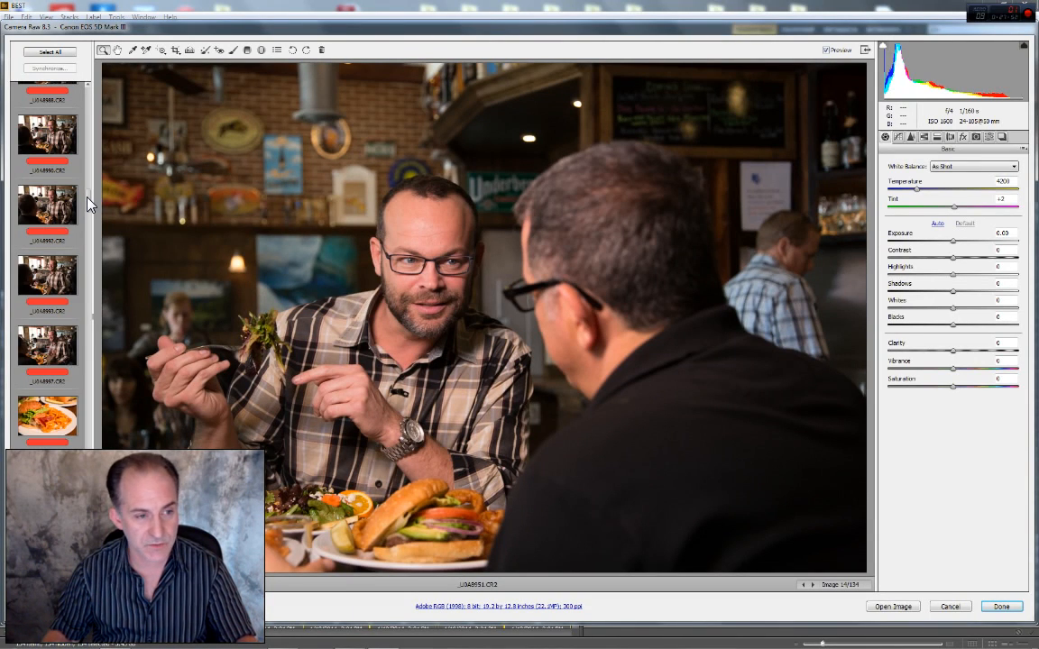
{"action": "scroll", "coordinate": [88, 216], "scroll_direction": "down", "scroll_amount": 5}
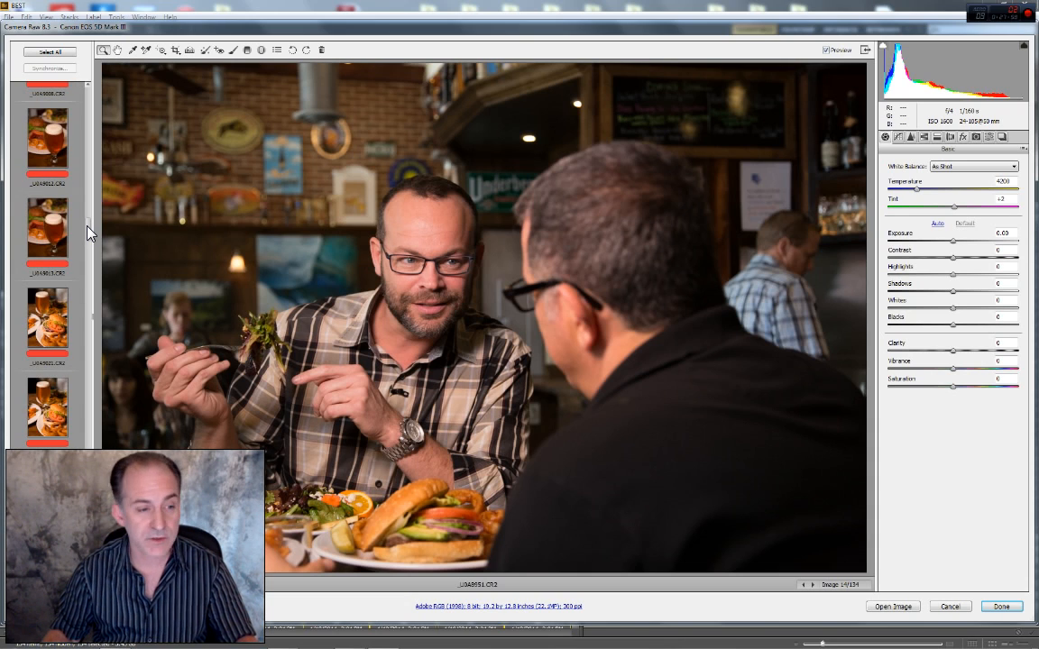
{"action": "left_click_drag", "start_coordinate": [86, 227], "coordinate": [86, 244]}
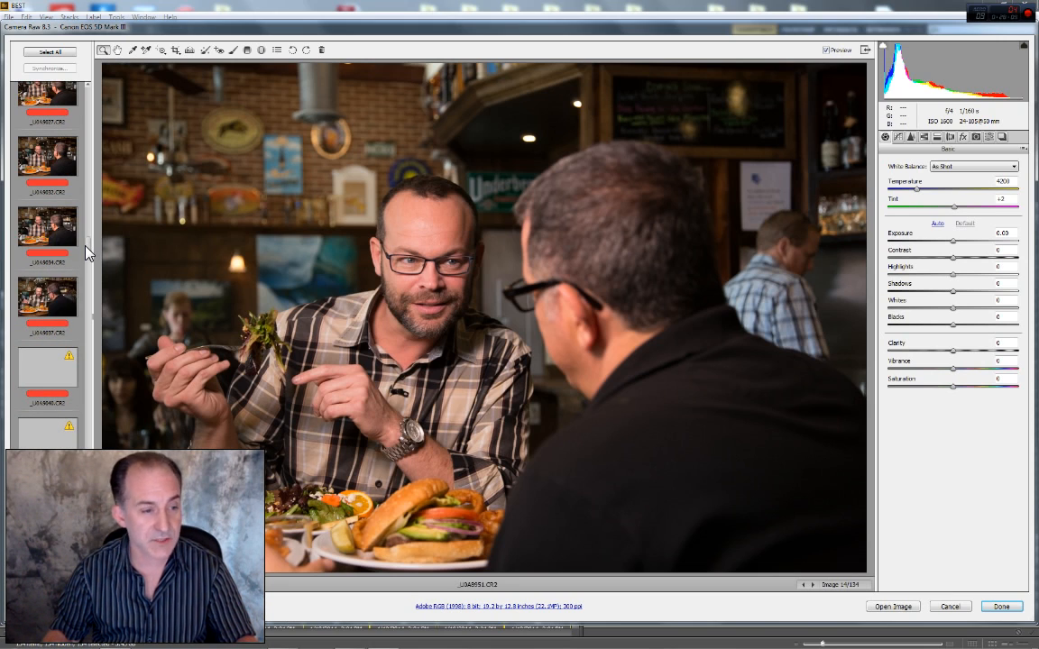
{"action": "left_click_drag", "start_coordinate": [86, 253], "coordinate": [87, 261]}
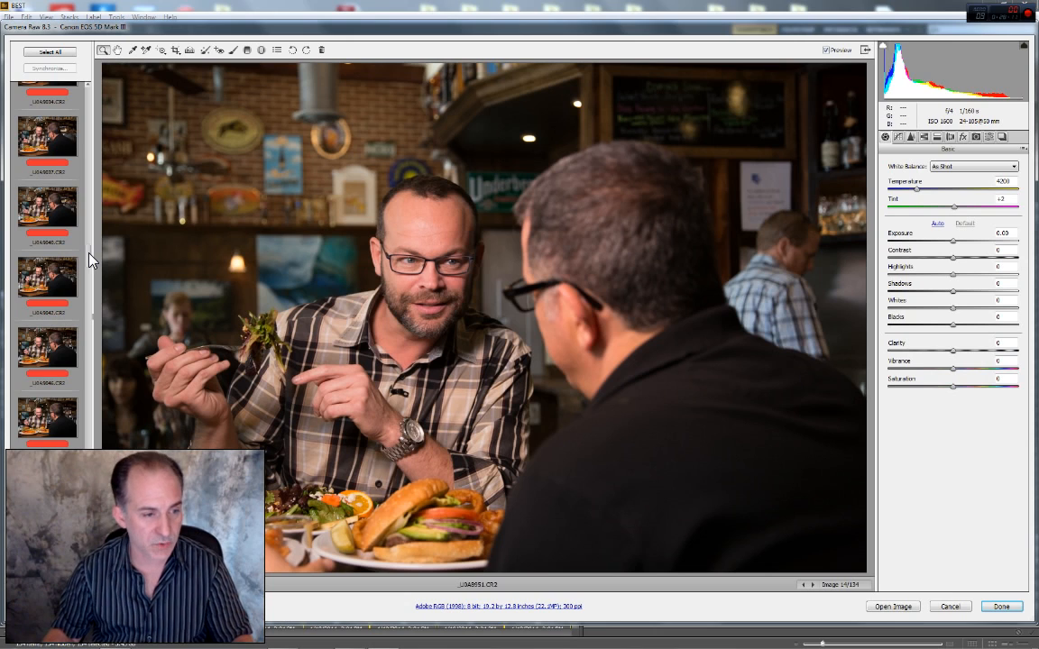
{"action": "left_click_drag", "start_coordinate": [88, 253], "coordinate": [88, 276]}
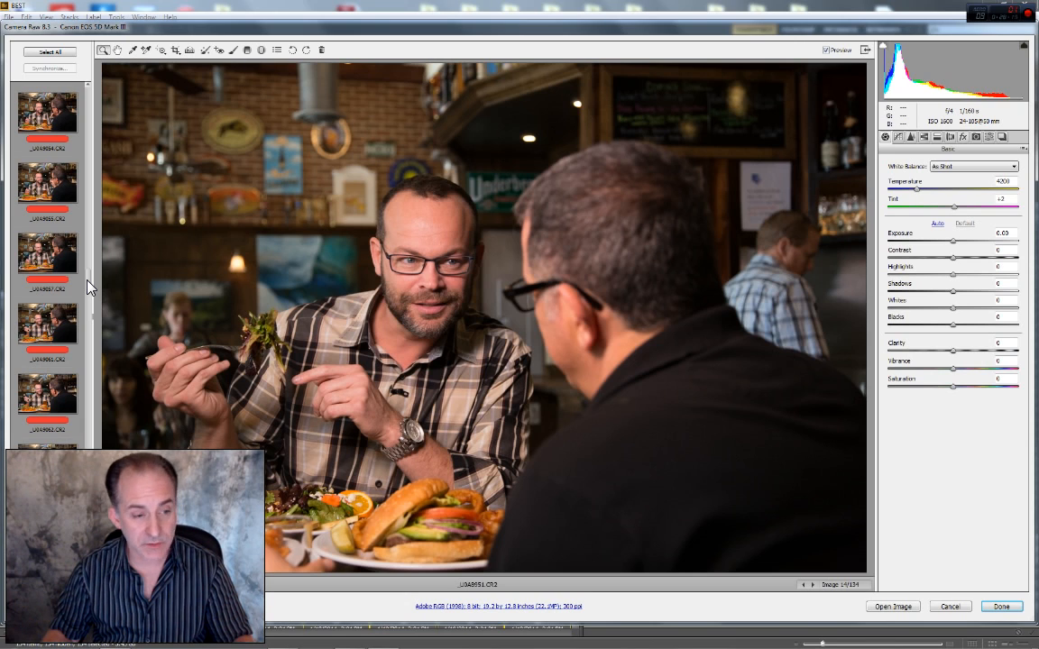
{"action": "left_click_drag", "start_coordinate": [89, 287], "coordinate": [90, 308]}
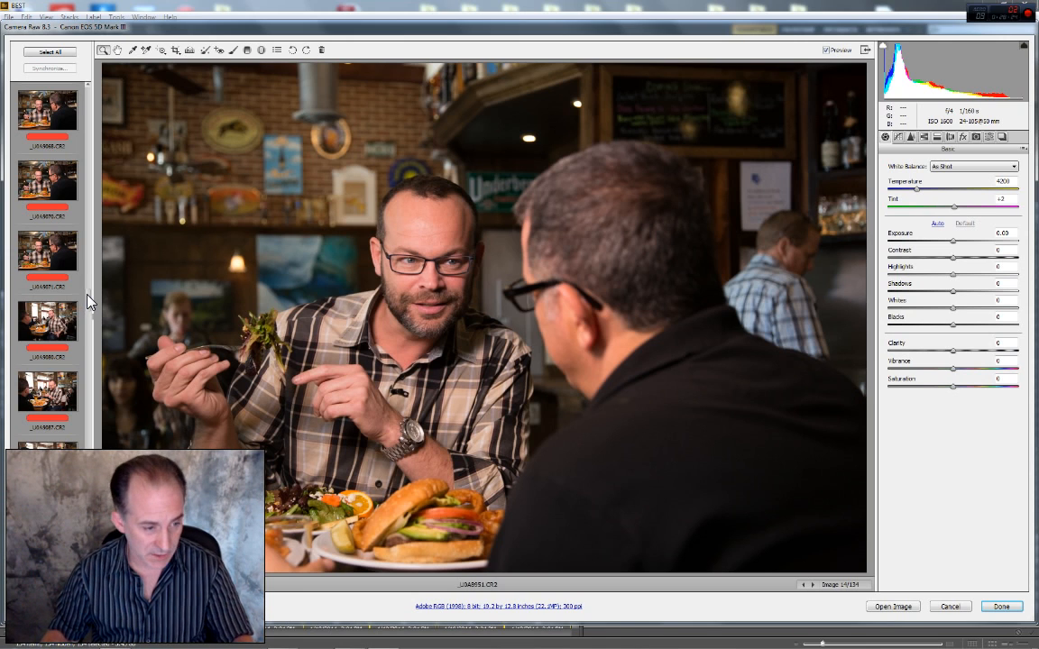
{"action": "left_click_drag", "start_coordinate": [88, 297], "coordinate": [88, 322]}
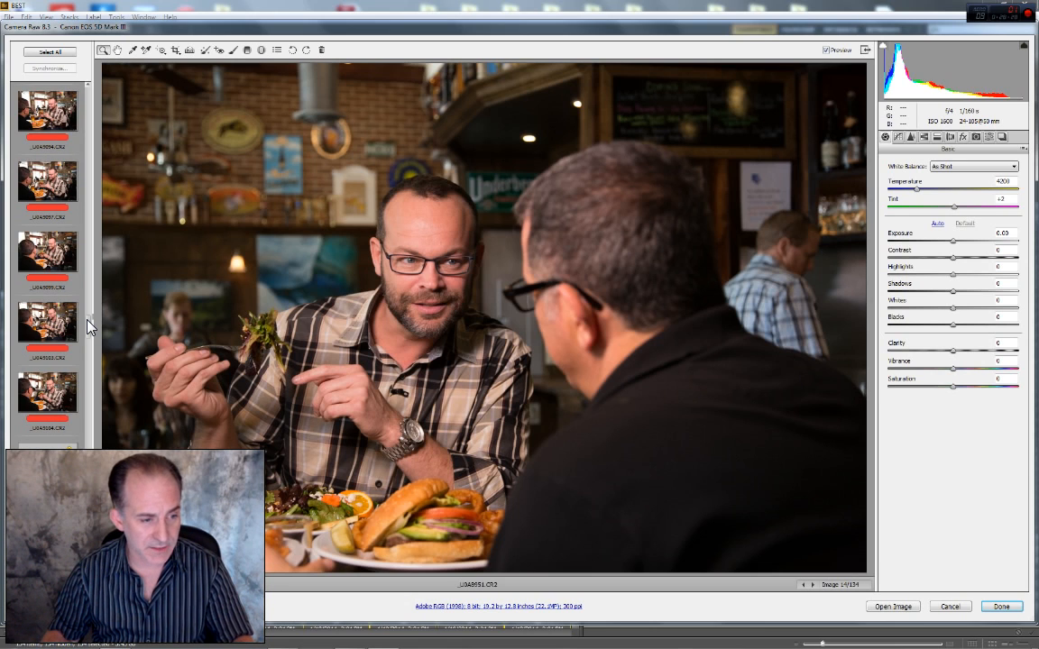
{"action": "left_click_drag", "start_coordinate": [87, 320], "coordinate": [87, 360]}
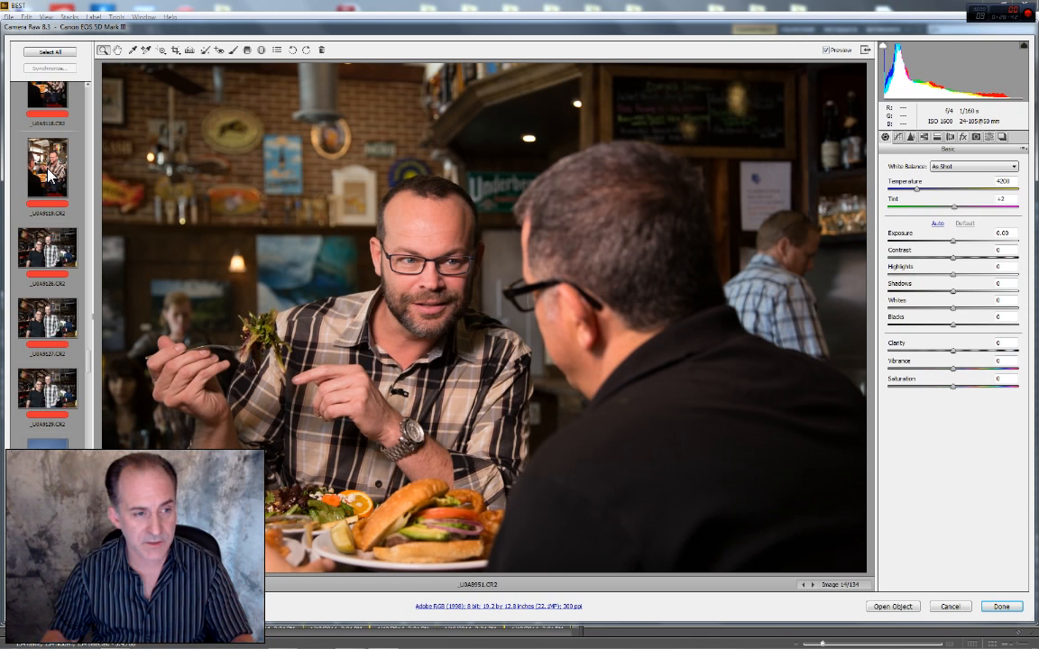
Extend the filmstrip selection from _U0A8951.CR2 through _U0A9119.CR2
{"action": "left_click", "coordinate": [42, 150], "text": "shift"}
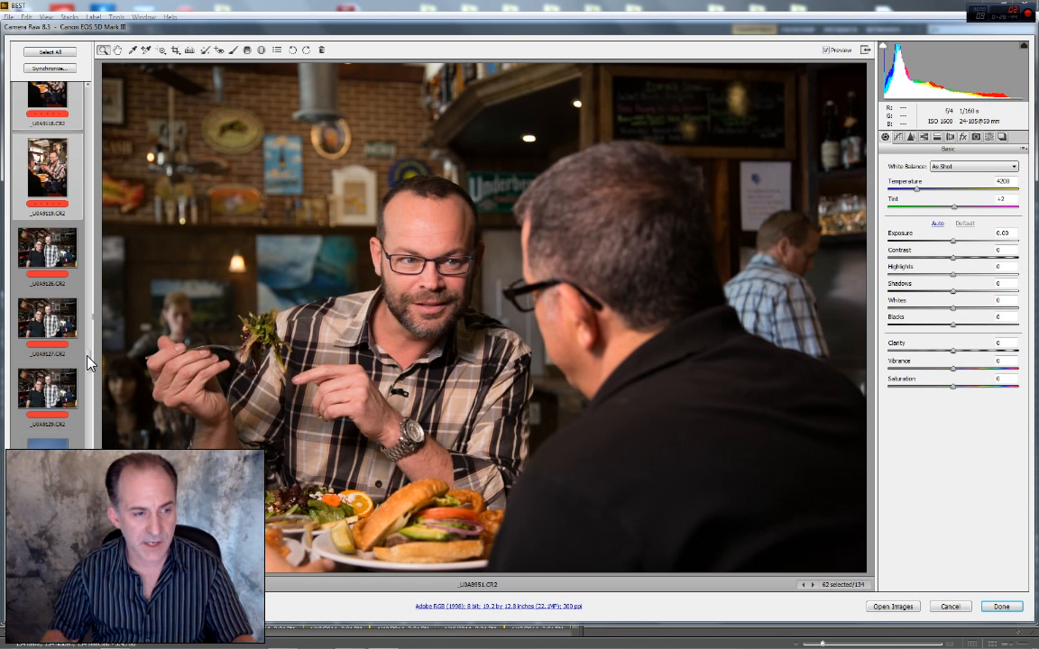
{"action": "left_click_drag", "start_coordinate": [88, 357], "coordinate": [89, 86]}
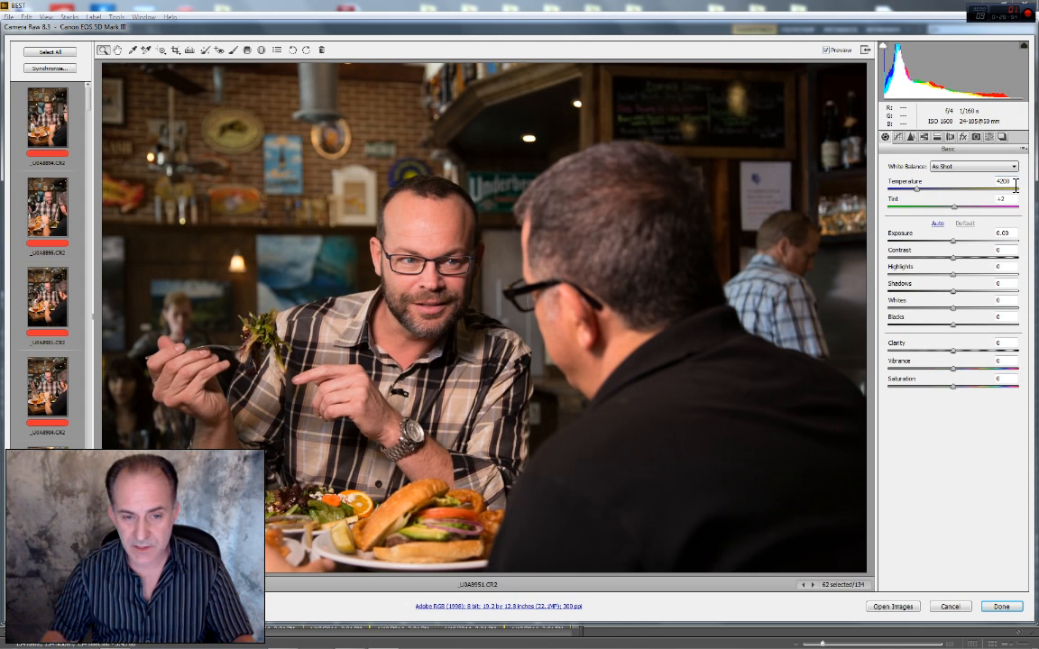
Try the Auto and Fluorescent white balance presets on the selected photos, and restore As Shot
{"action": "left_click", "coordinate": [958, 168]}
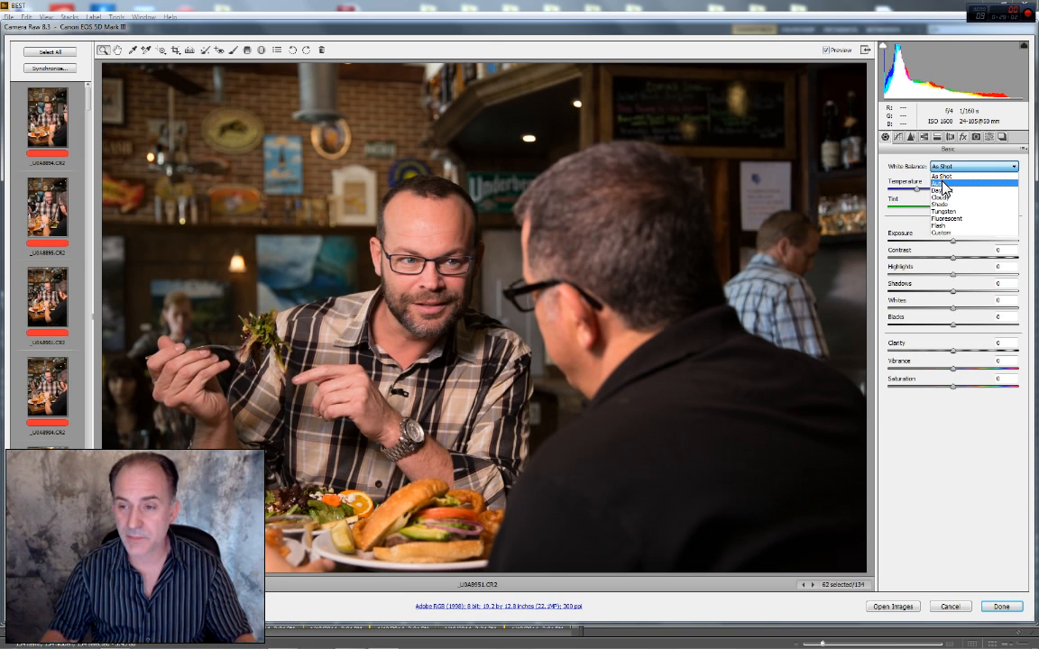
{"action": "left_click", "coordinate": [942, 183]}
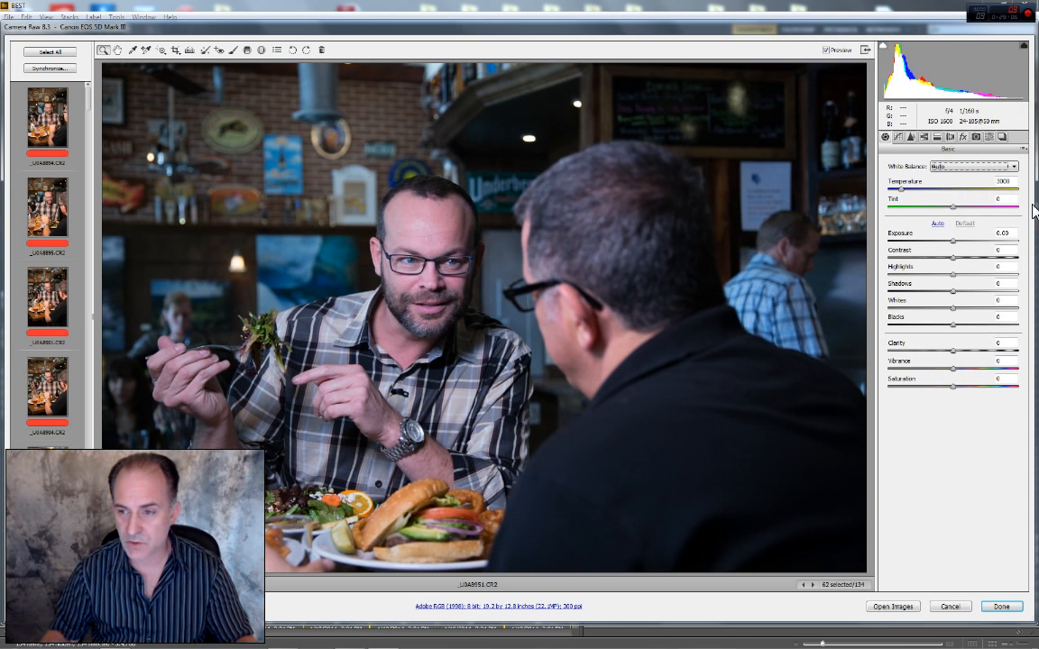
{"action": "left_click", "coordinate": [954, 168]}
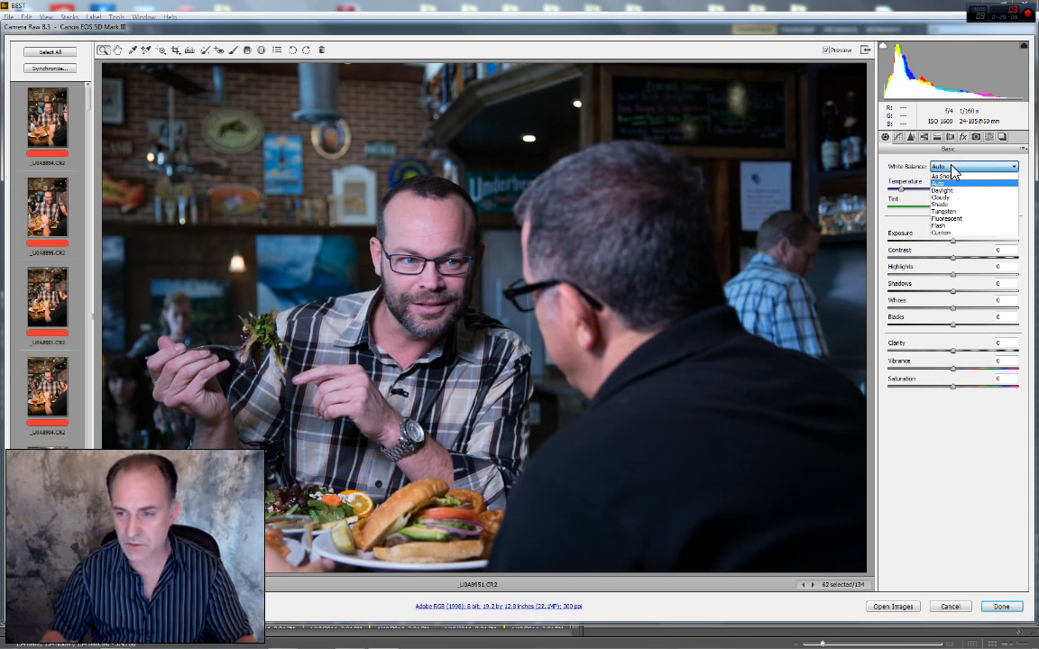
{"action": "left_click", "coordinate": [938, 219]}
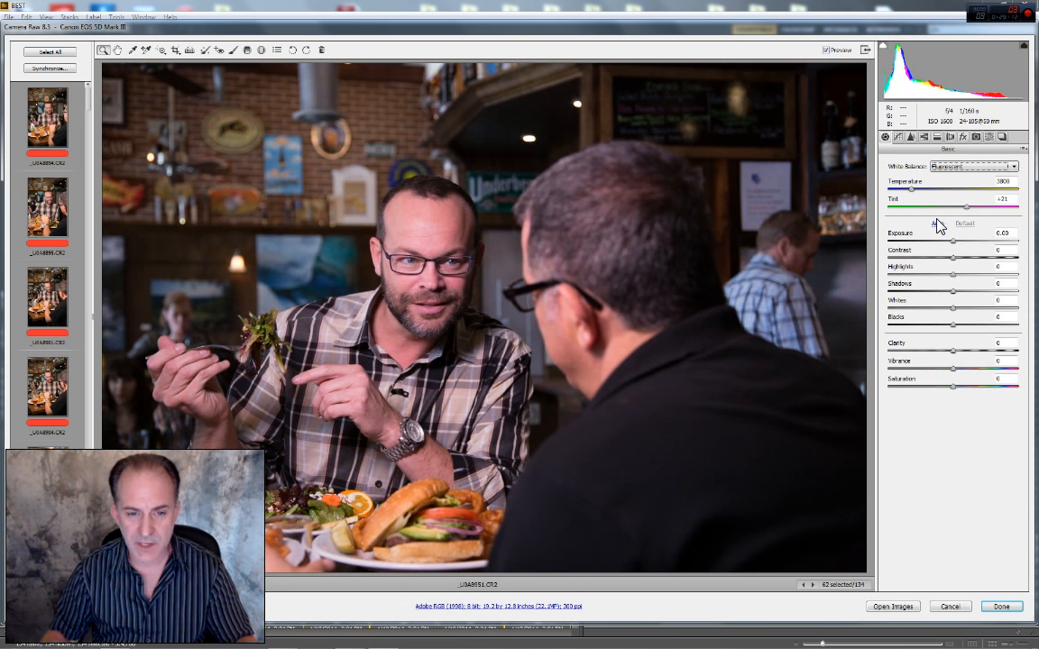
{"action": "left_click", "coordinate": [972, 168]}
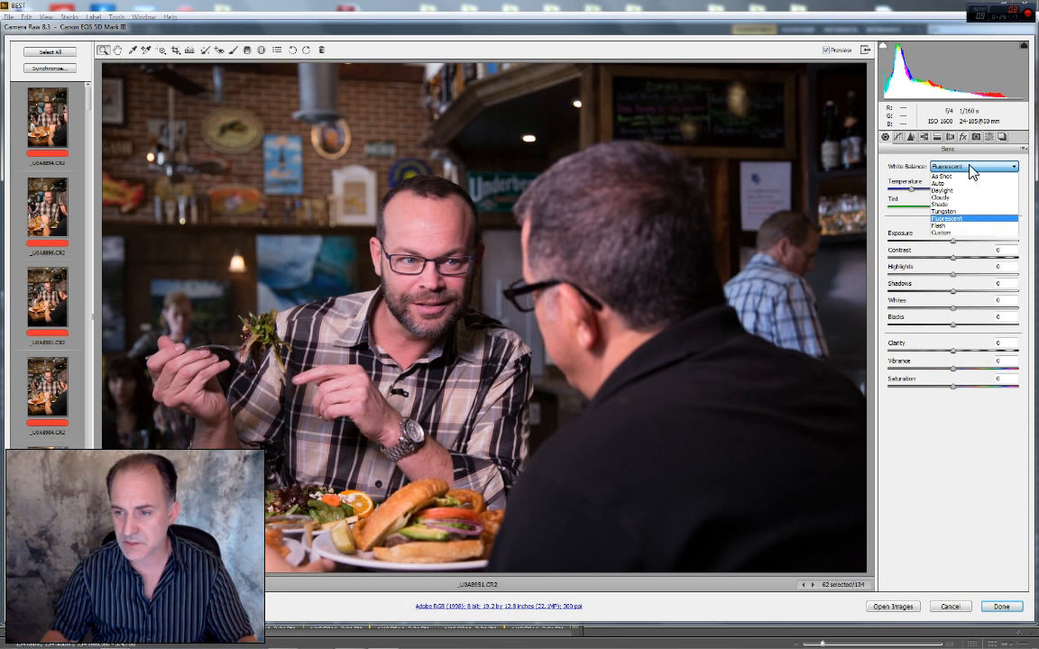
{"action": "left_click", "coordinate": [941, 176]}
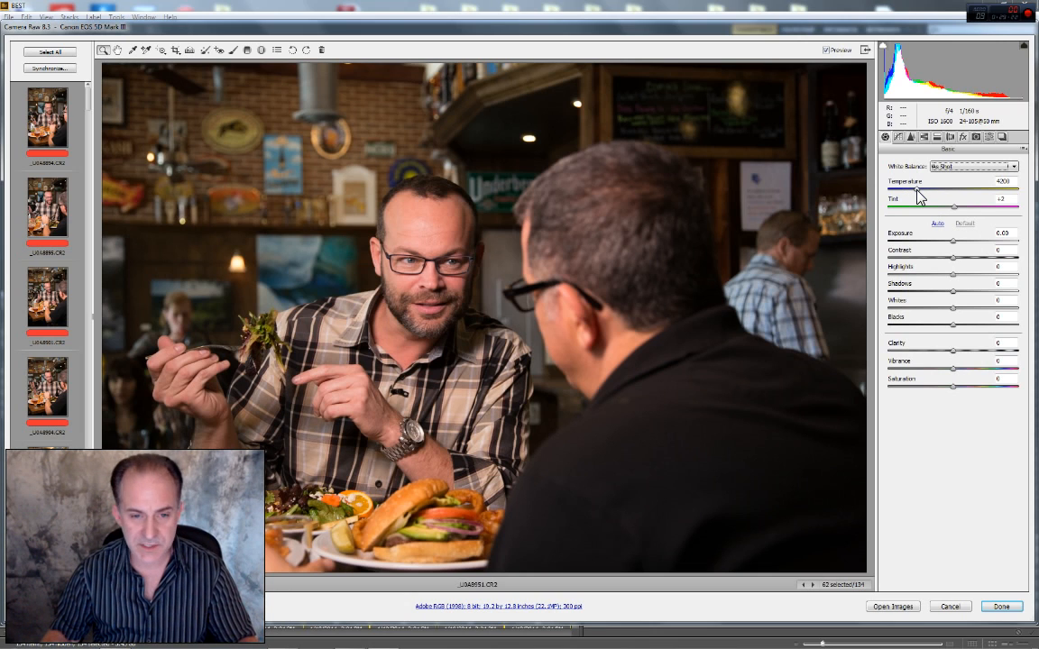
Give the selected photos a custom white balance with temperature 3400 and tint -15
{"action": "left_click_drag", "start_coordinate": [1011, 200], "coordinate": [986, 203]}
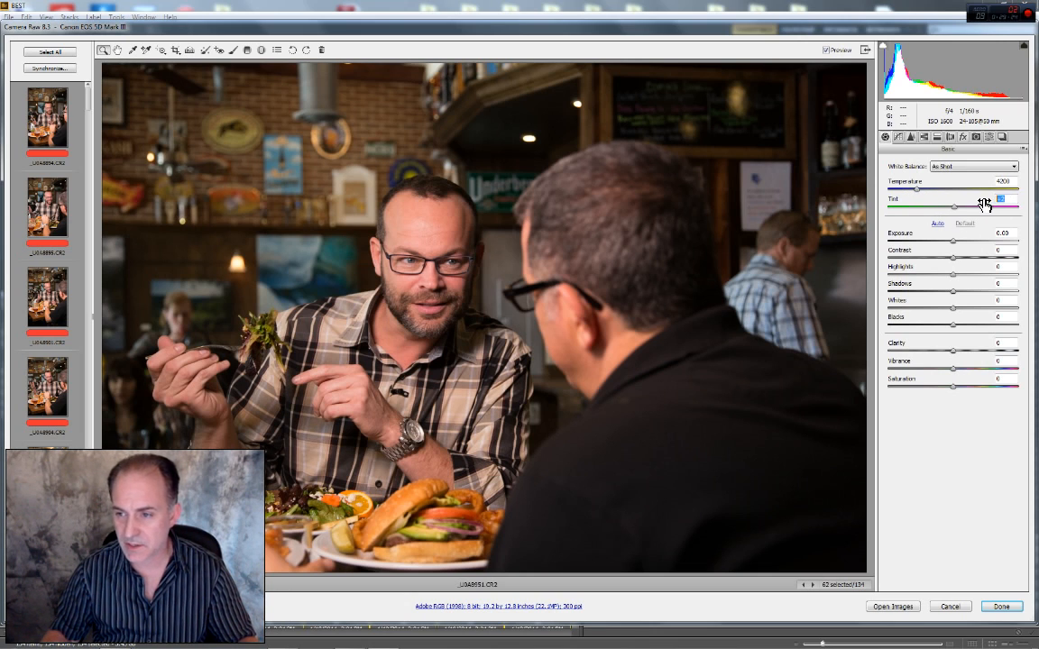
{"action": "type", "text": "-5"}
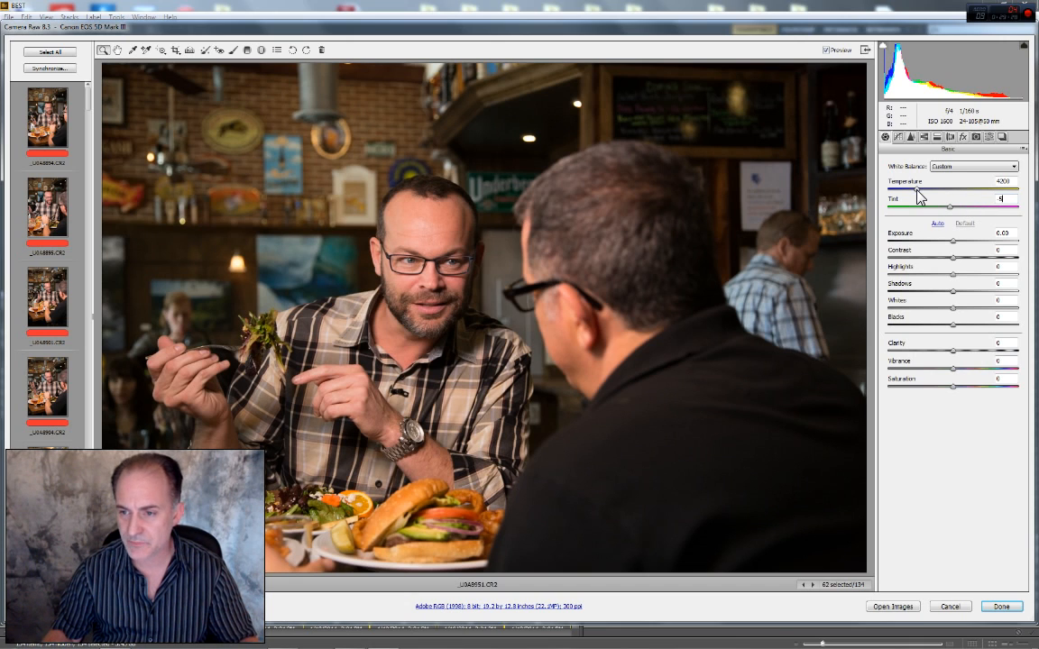
{"action": "key", "text": "shift+Tab"}
{"action": "mouse_move", "coordinate": [917, 190]}
{"action": "left_mouse_down"}
{"action": "mouse_move", "coordinate": [892, 192]}
{"action": "mouse_move", "coordinate": [906, 193]}
{"action": "left_mouse_up"}
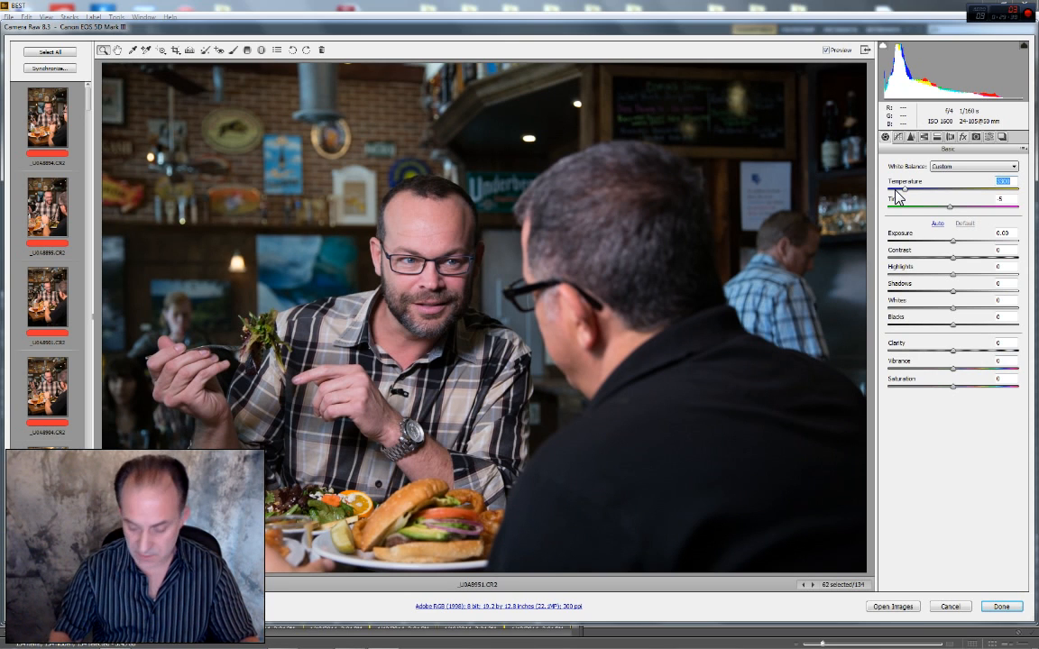
{"action": "type", "text": "3400"}
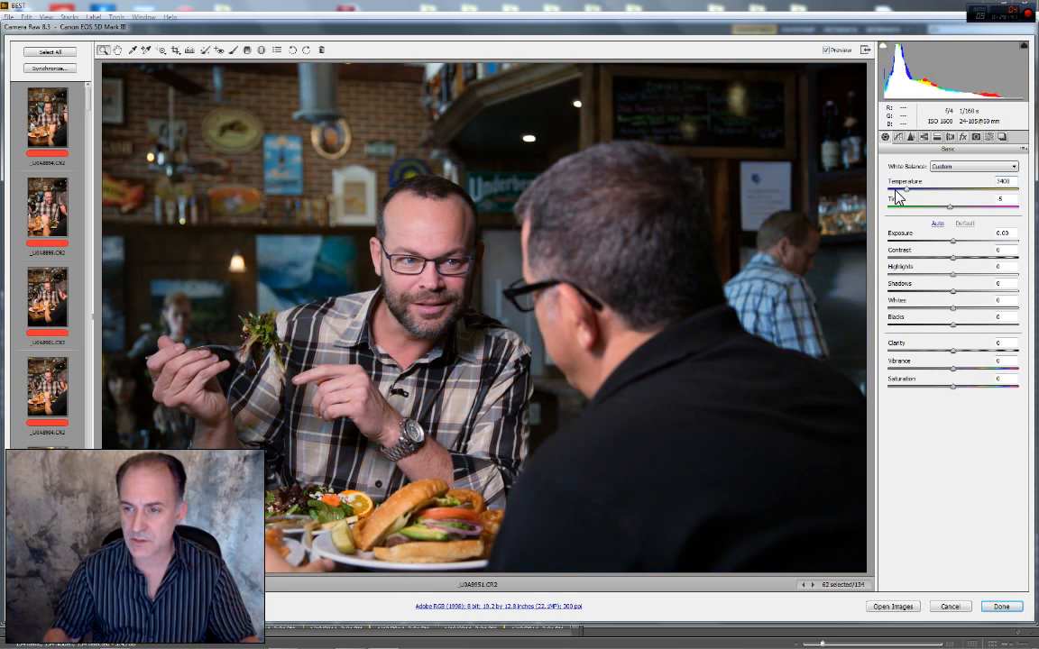
{"action": "left_click_drag", "start_coordinate": [1007, 199], "coordinate": [973, 198]}
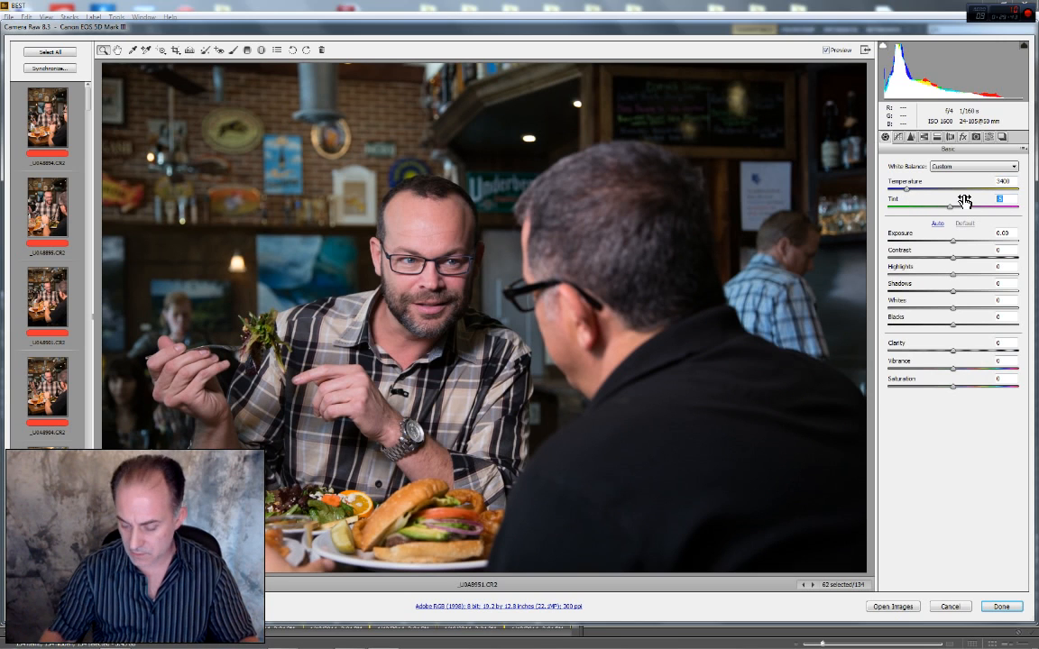
{"action": "type", "text": "-15"}
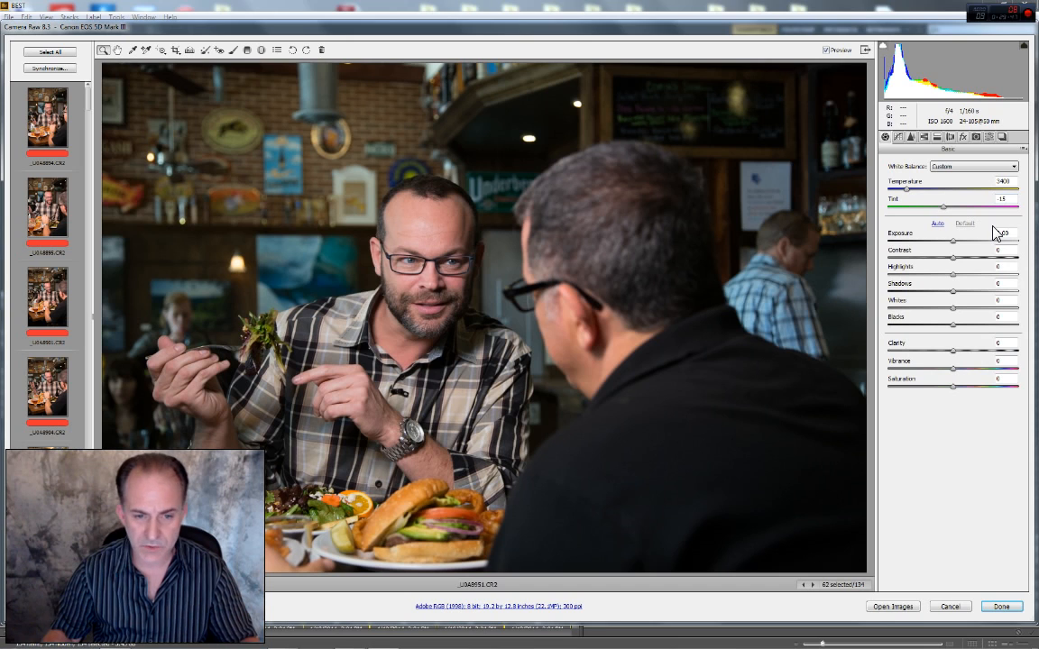
Set the basic tone adjustments of the selected photos to Blacks -10, Whites +10, Shadows +10 and Clarity +10
{"action": "left_click", "coordinate": [951, 324]}
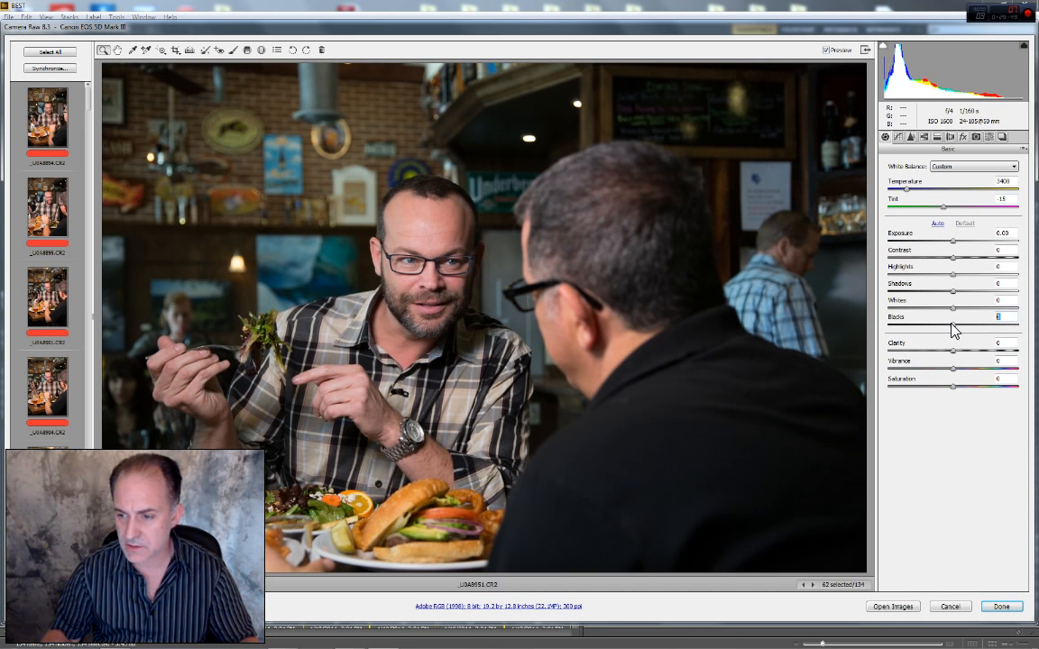
{"action": "type", "text": "-10"}
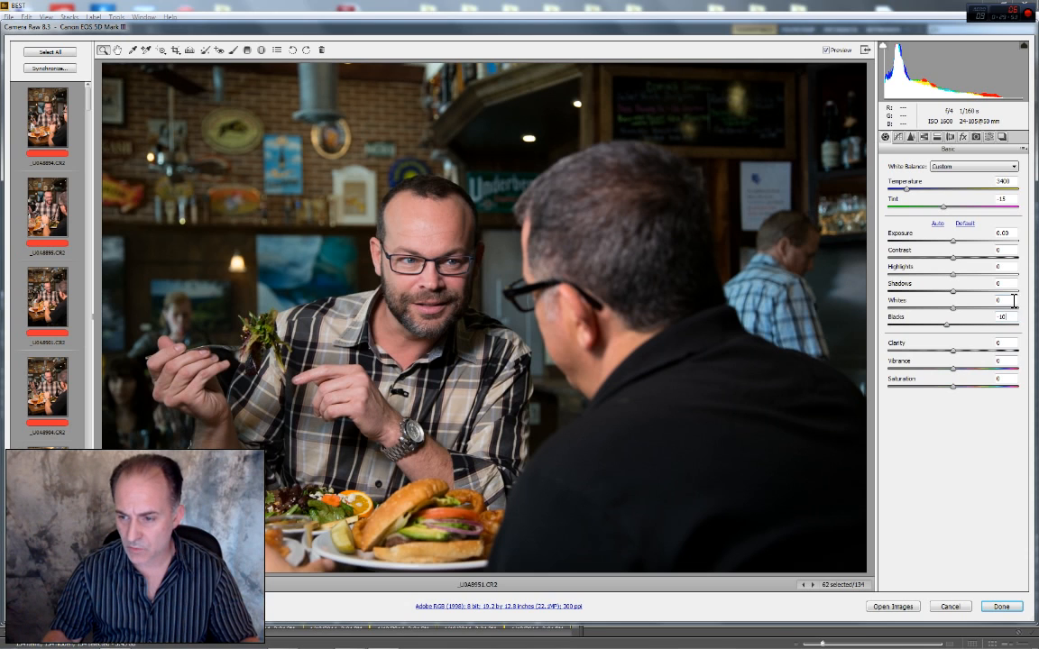
{"action": "left_click", "coordinate": [948, 309]}
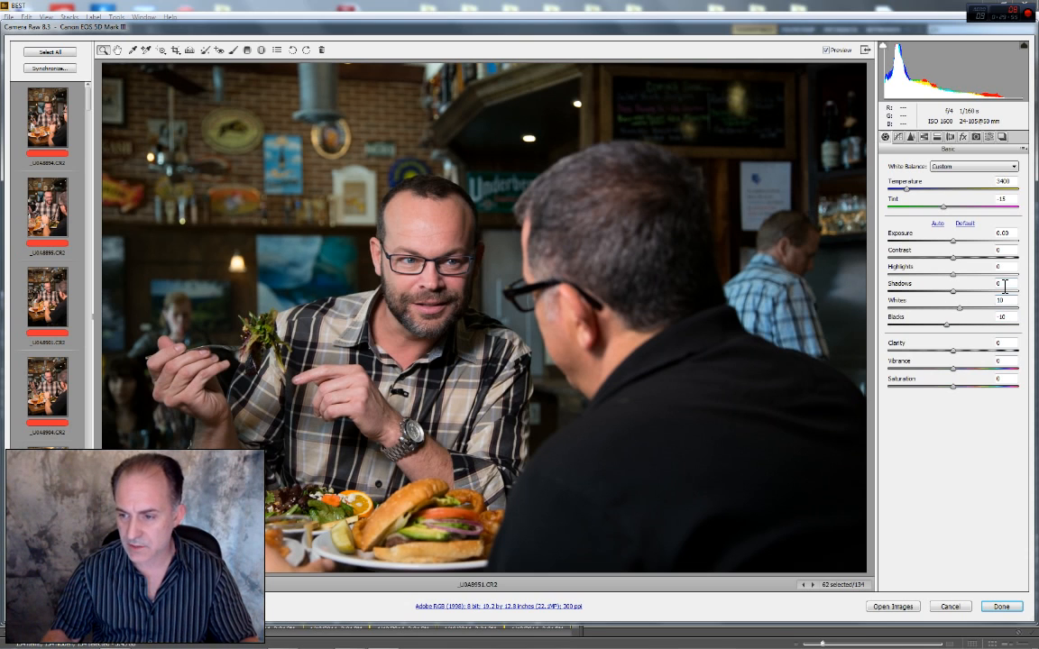
{"action": "left_click", "coordinate": [956, 283]}
{"action": "type", "text": "10"}
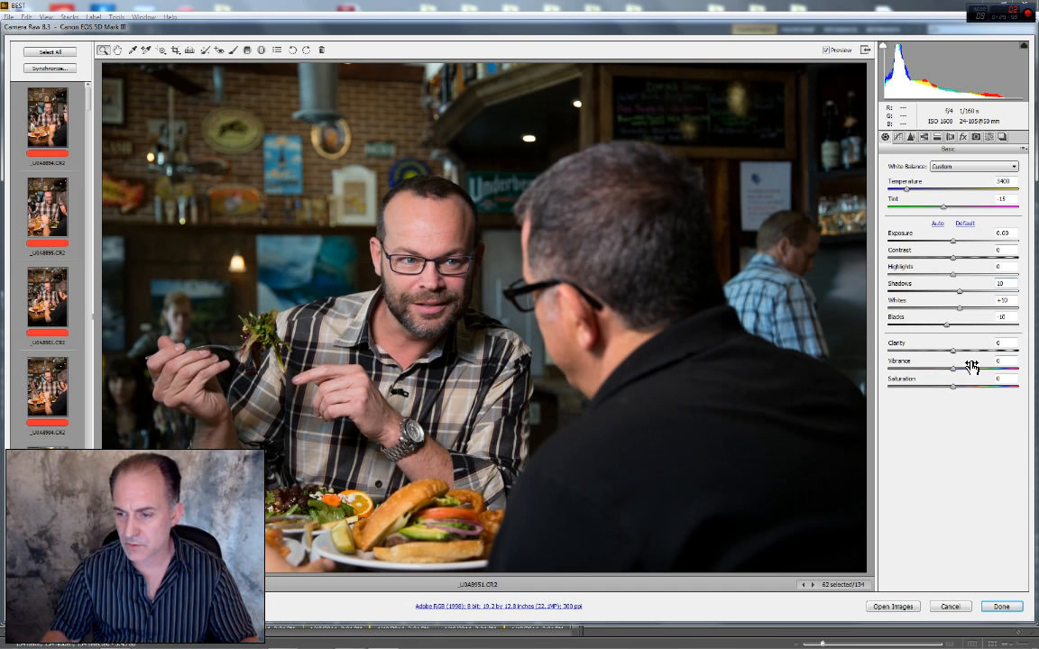
{"action": "left_click", "coordinate": [1000, 343]}
{"action": "type", "text": "10"}
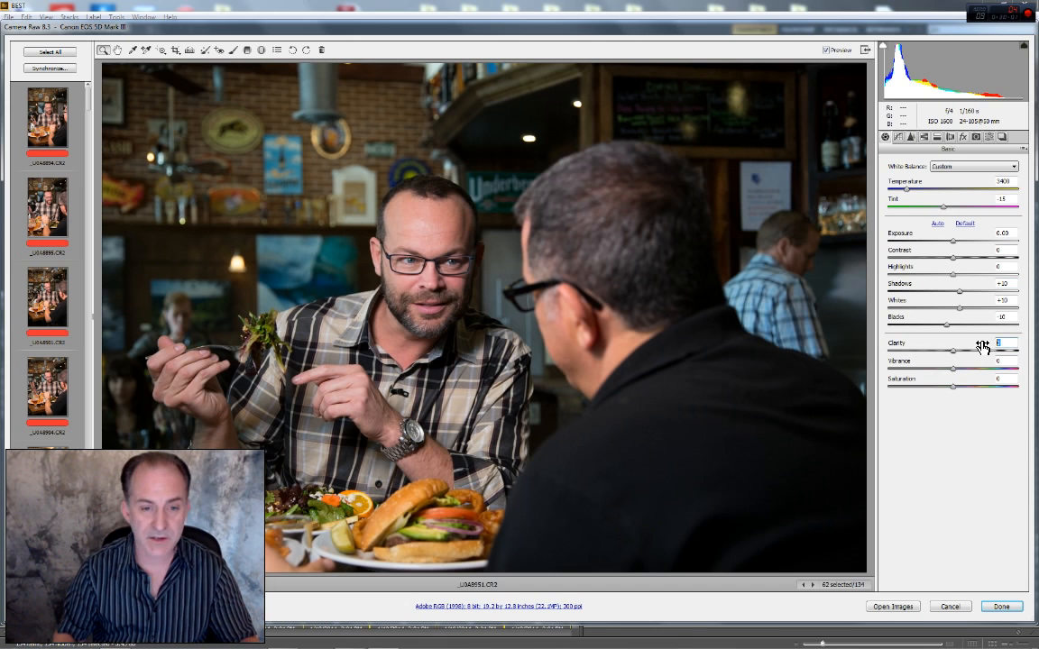
Adjust the parametric tone curve with Shadows +20, Darks +20 and Lights +10
{"action": "left_click", "coordinate": [899, 136]}
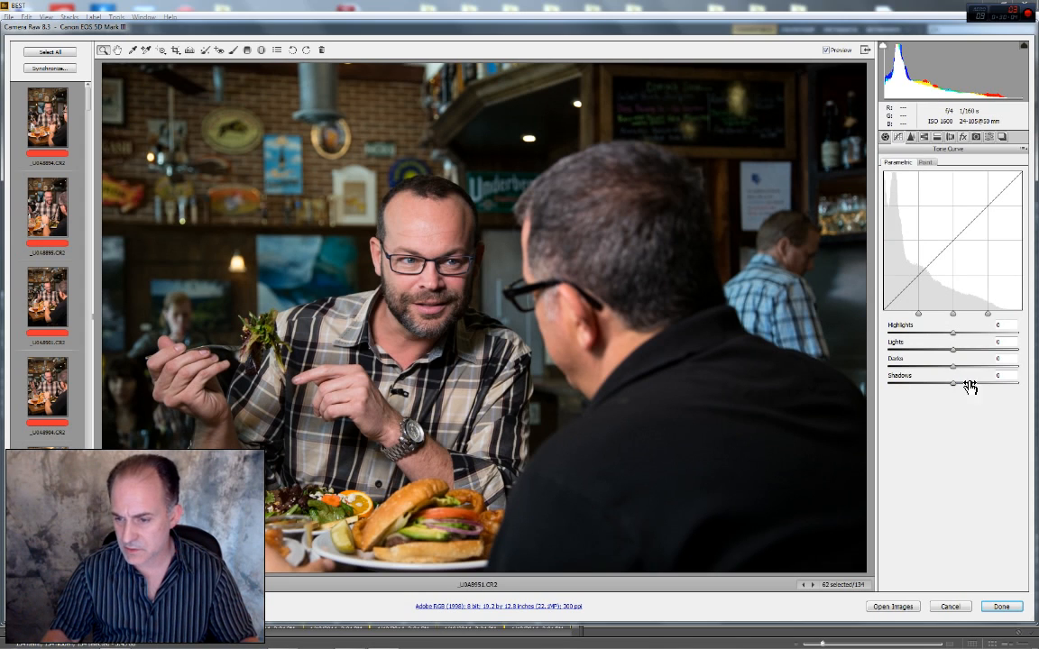
{"action": "left_click", "coordinate": [1015, 378]}
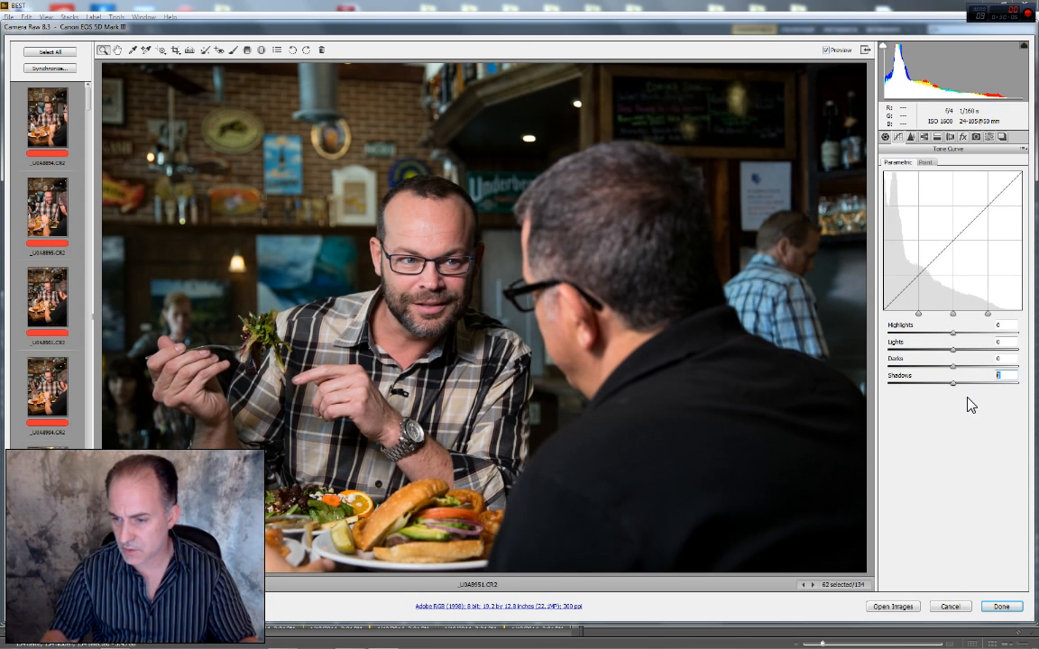
{"action": "type", "text": "20"}
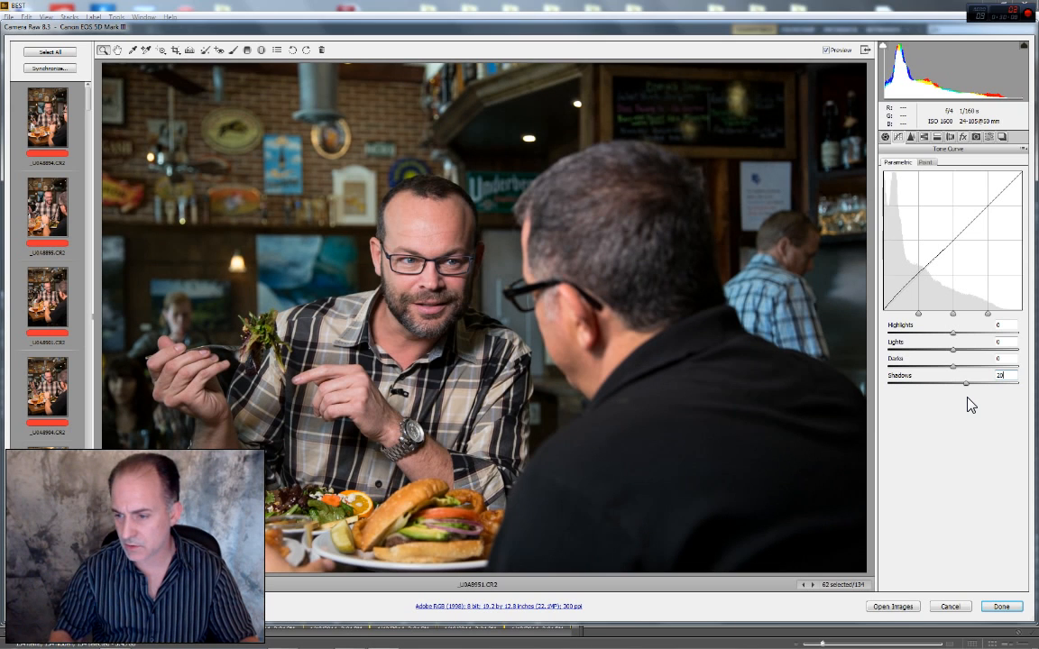
{"action": "key", "text": "shift+Tab"}
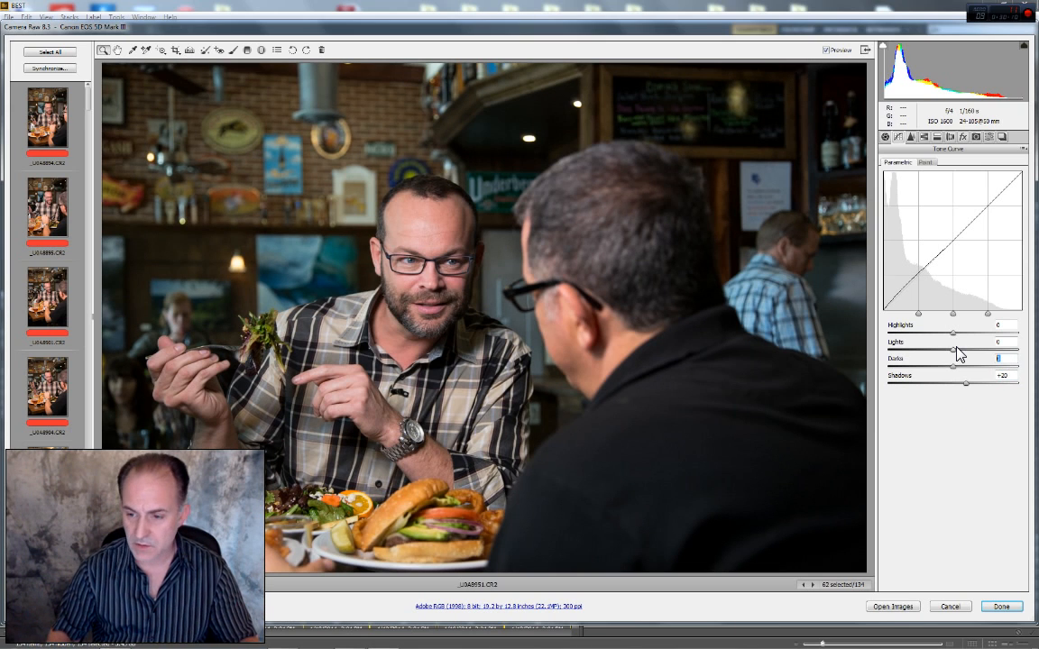
{"action": "type", "text": "20"}
{"action": "left_click", "coordinate": [995, 343]}
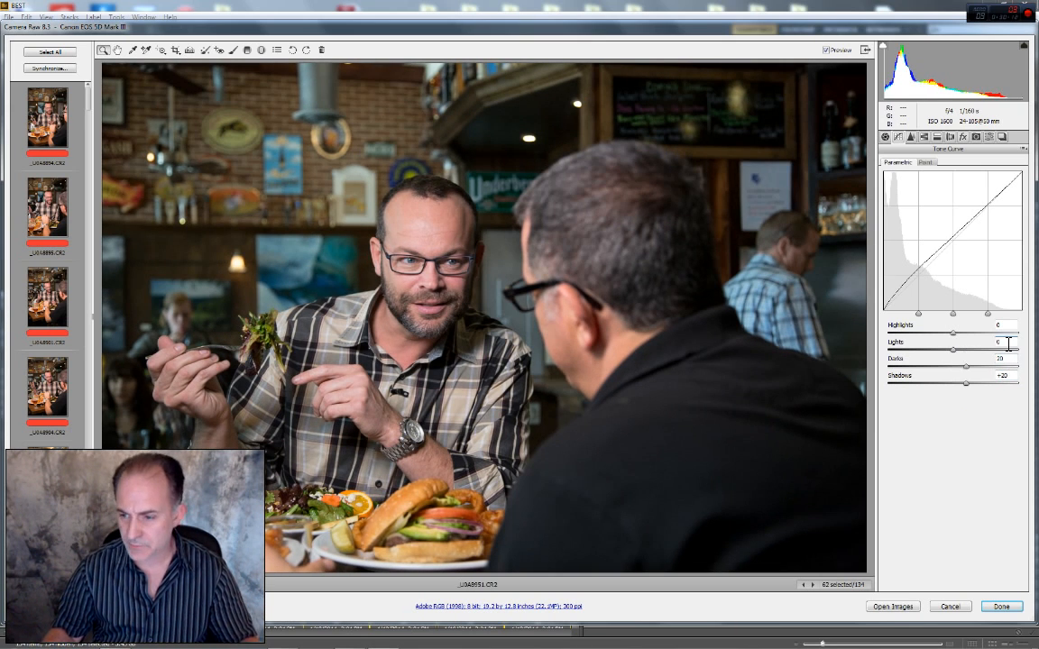
{"action": "type", "text": "10"}
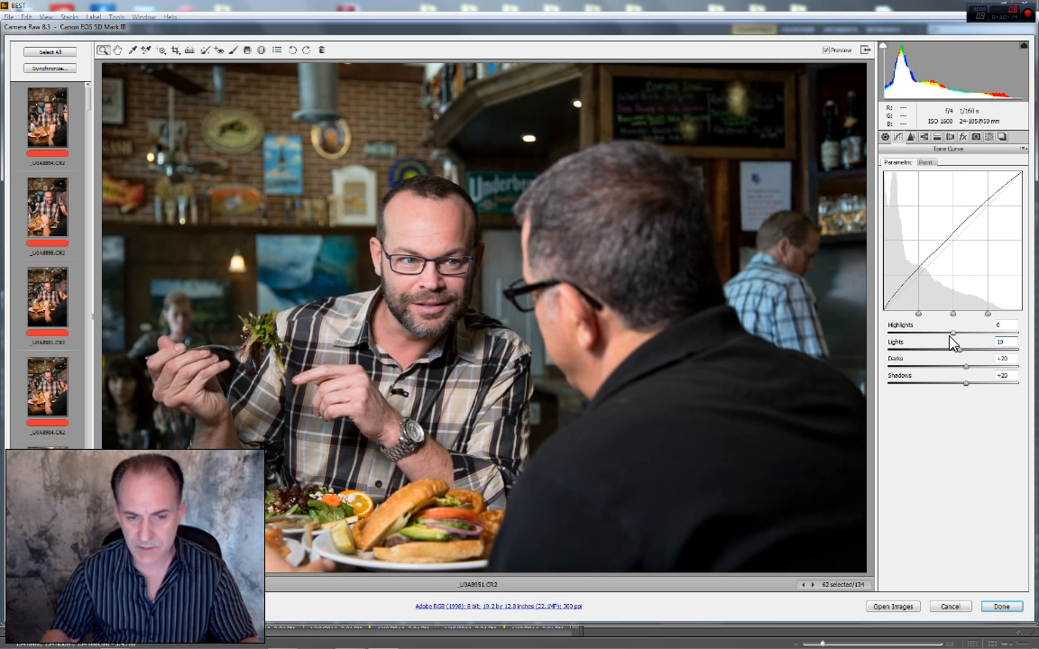
Set the sharpening amount to 75 and compare the effect on the man's face at 100% magnification
{"action": "left_click", "coordinate": [910, 136]}
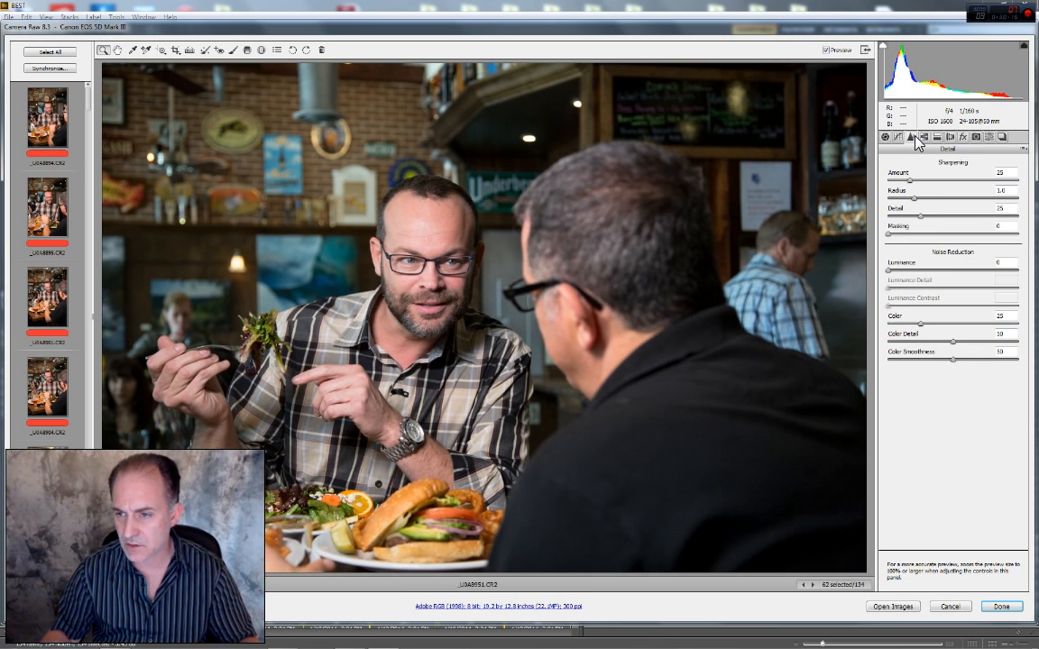
{"action": "right_click", "coordinate": [425, 258]}
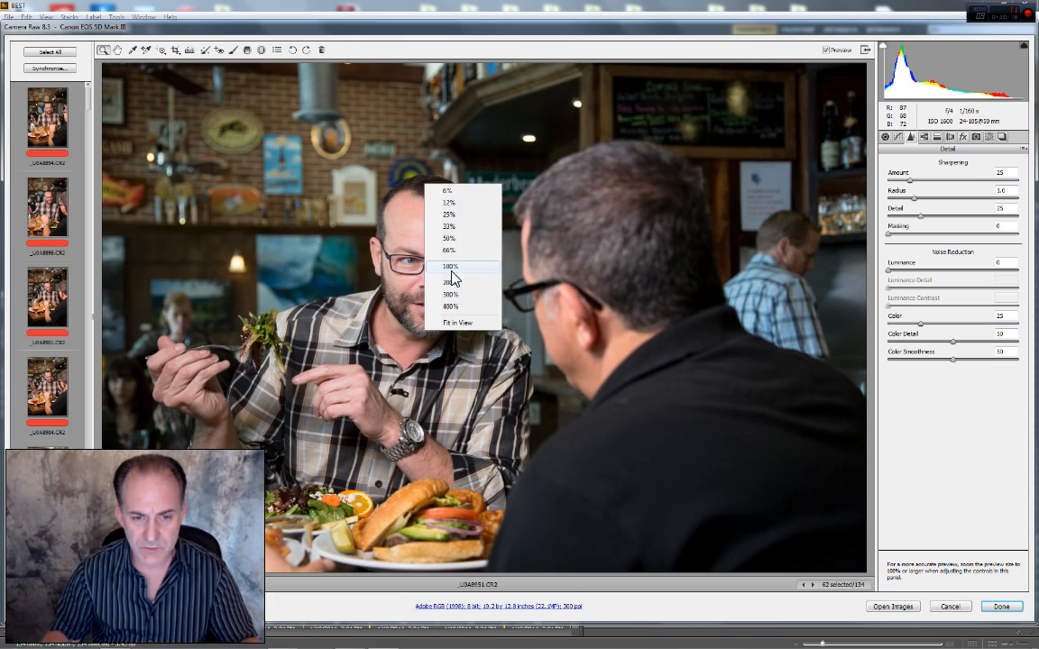
{"action": "left_click", "coordinate": [450, 267]}
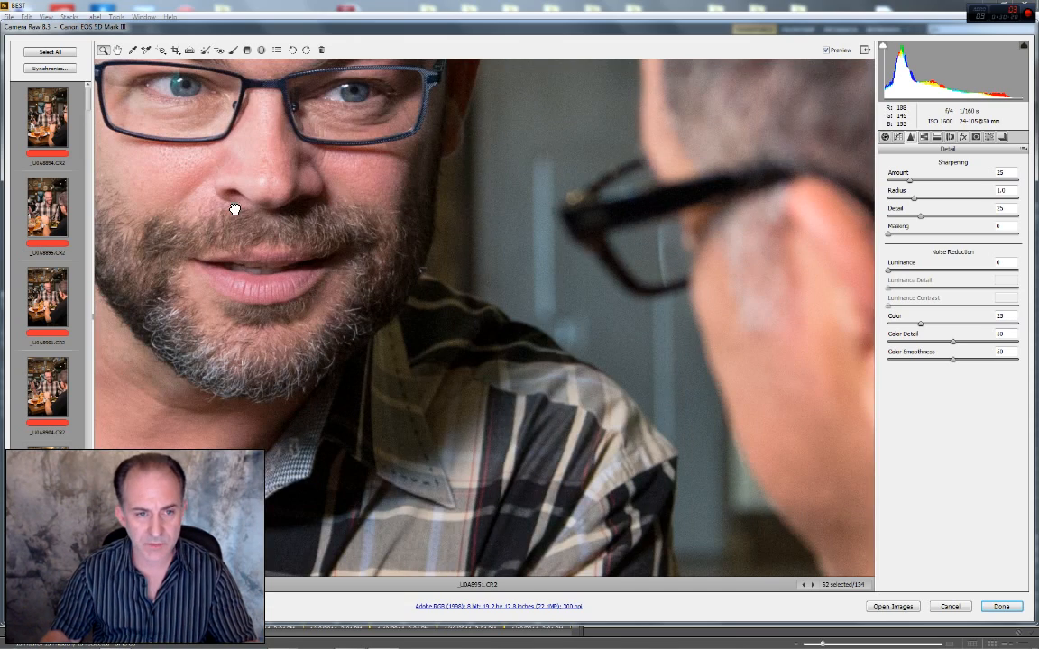
{"action": "left_click_drag", "start_coordinate": [235, 210], "coordinate": [426, 378]}
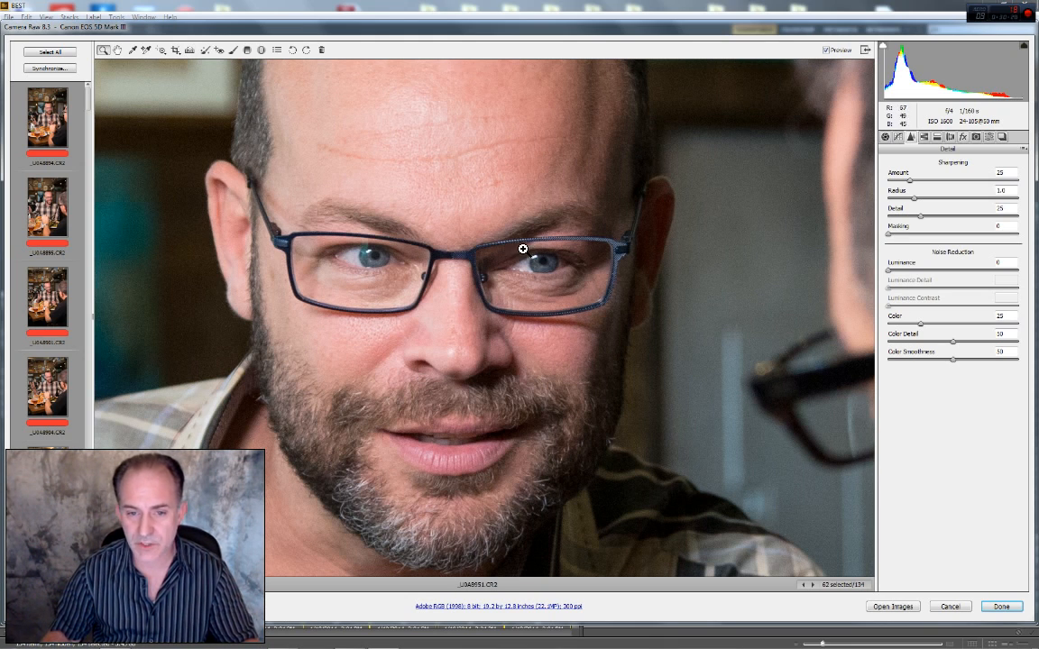
{"action": "left_click", "coordinate": [999, 172]}
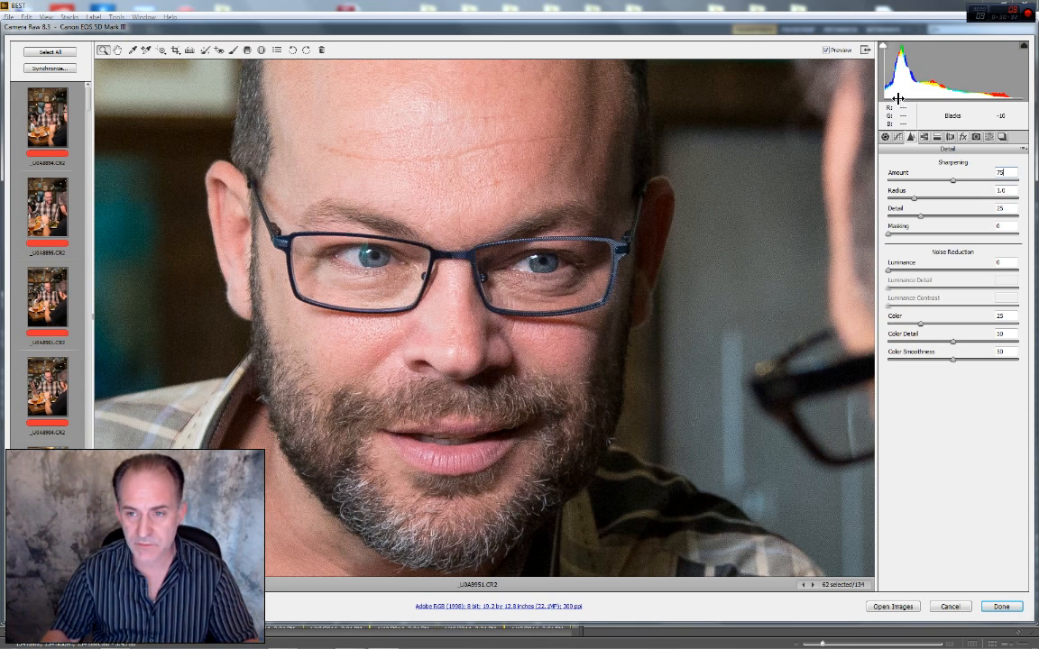
{"action": "left_click", "coordinate": [826, 51]}
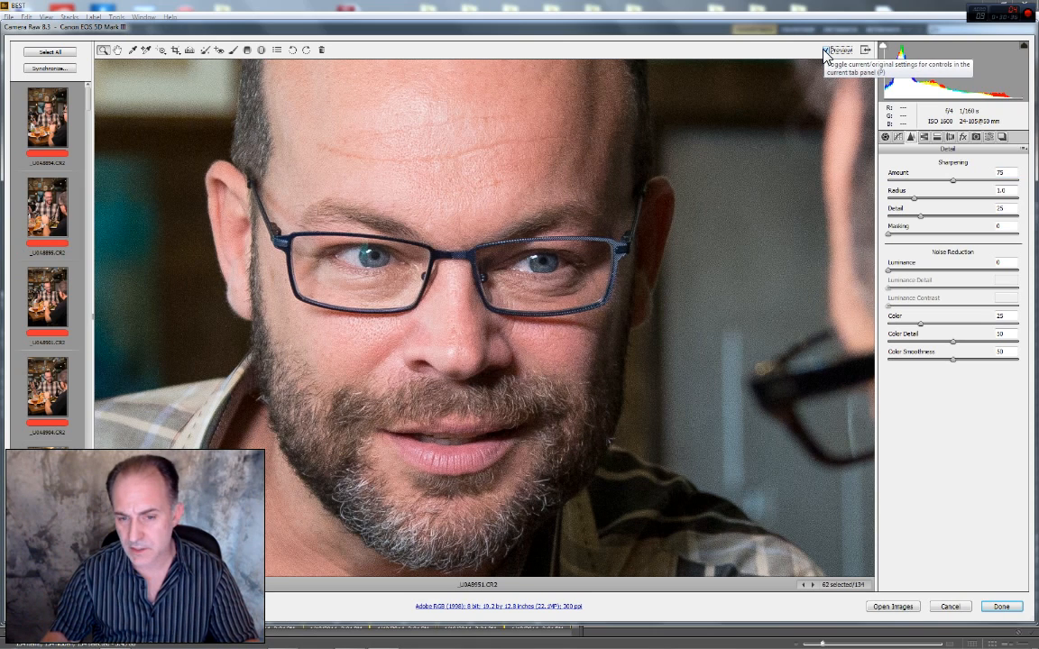
Try luminance noise reduction at 15, and raise it to 20 for the selected photos
{"action": "left_click", "coordinate": [1005, 263]}
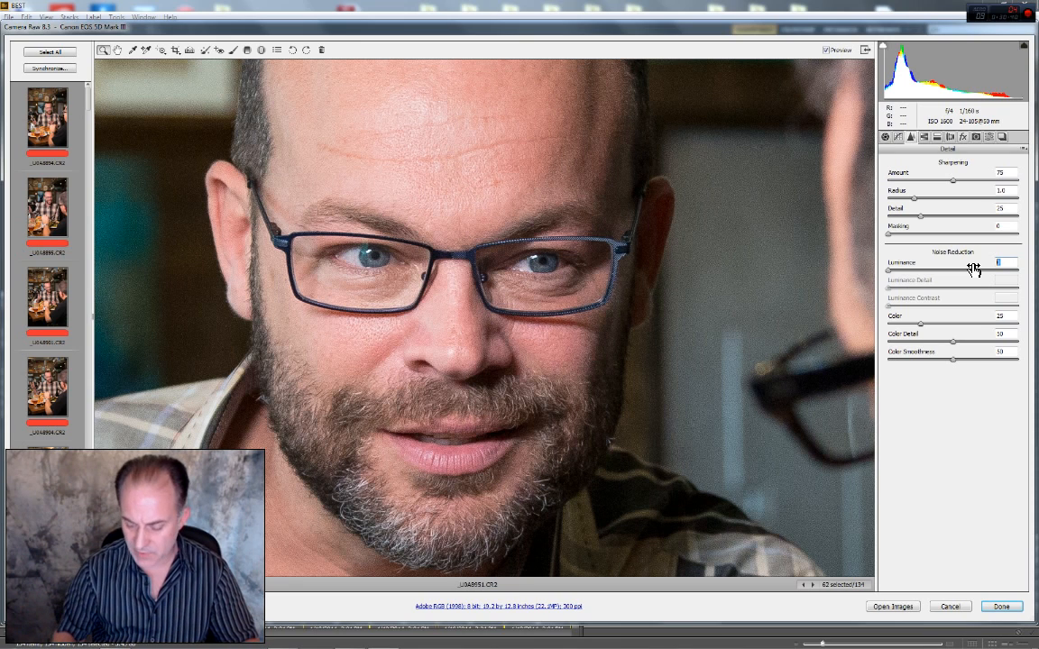
{"action": "type", "text": "15"}
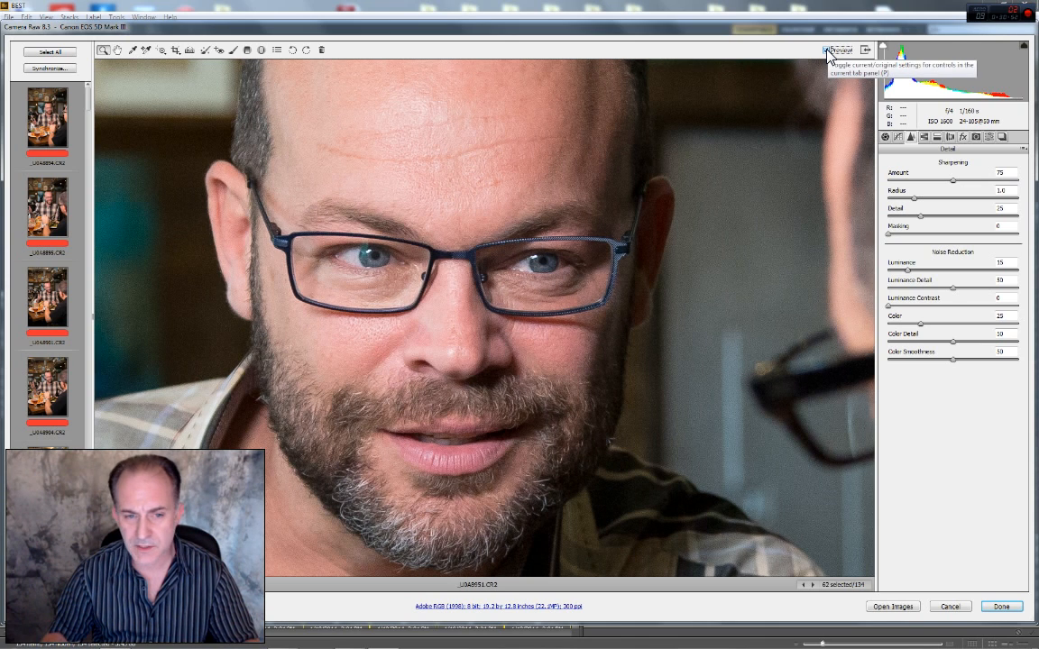
{"action": "left_click_drag", "start_coordinate": [1009, 264], "coordinate": [959, 270]}
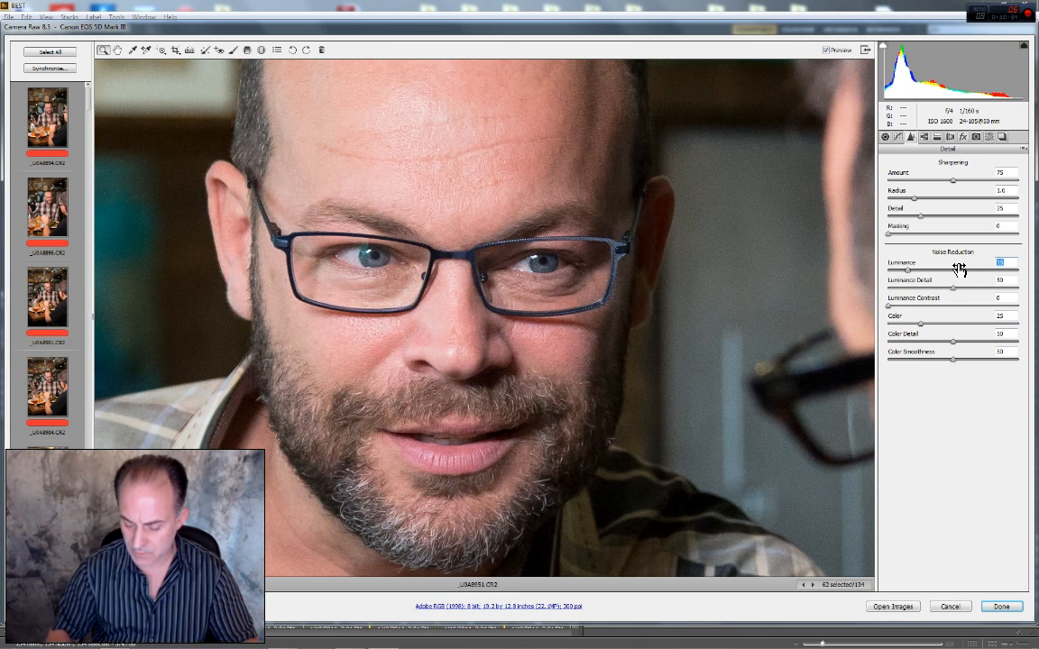
{"action": "type", "text": "20"}
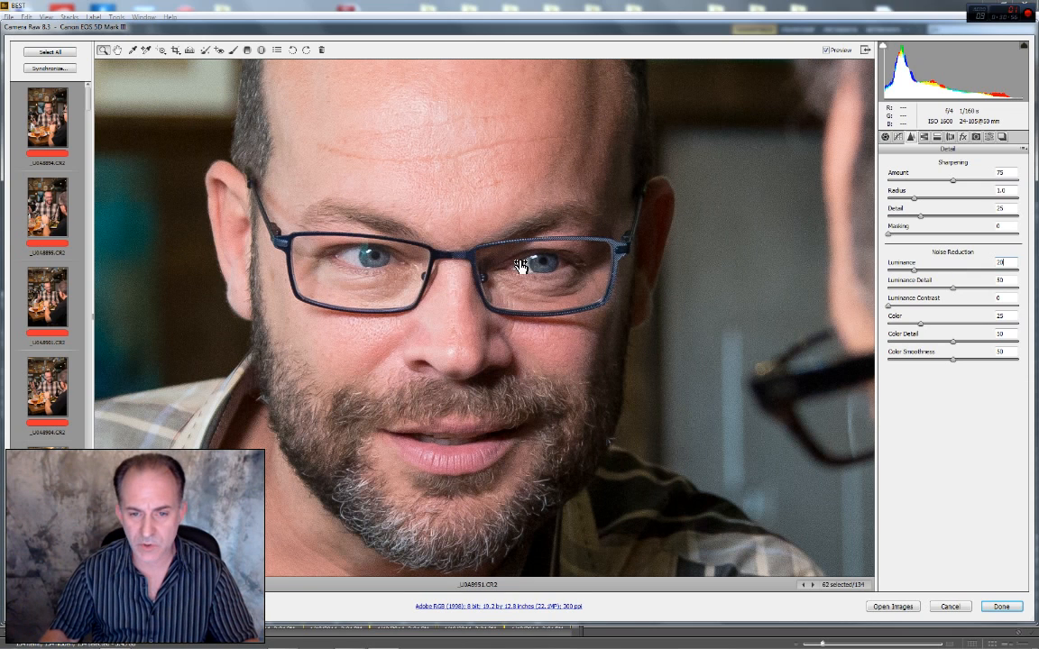
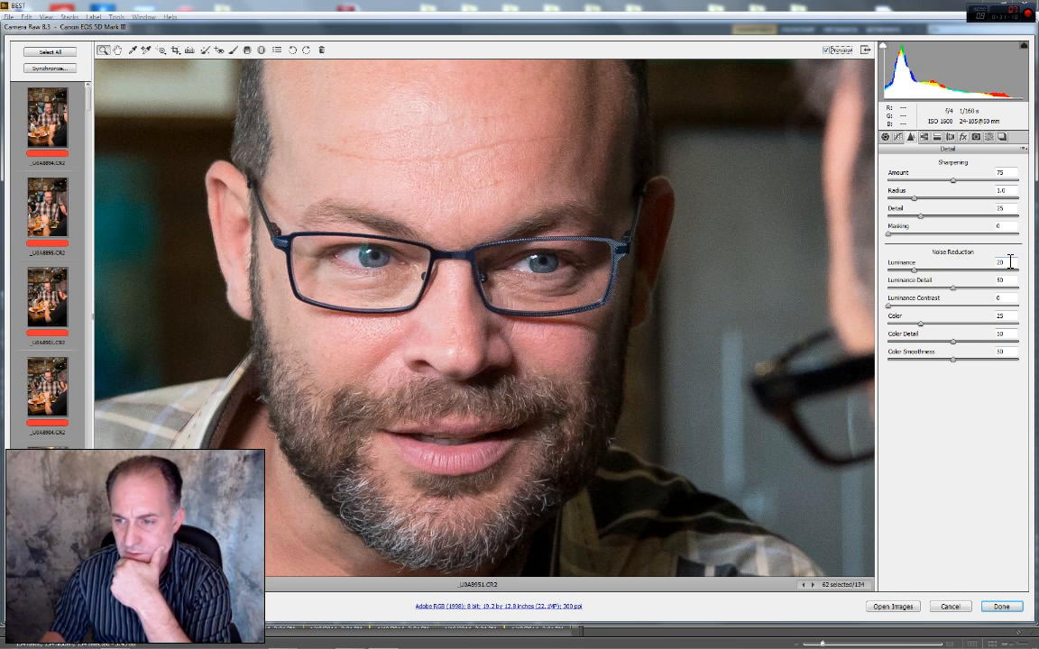
Set luminance noise reduction to 15, try color noise reduction at 25 and 35, keep 35, and compare with the original
{"action": "left_click_drag", "start_coordinate": [1010, 262], "coordinate": [902, 268]}
{"action": "type", "text": "15"}
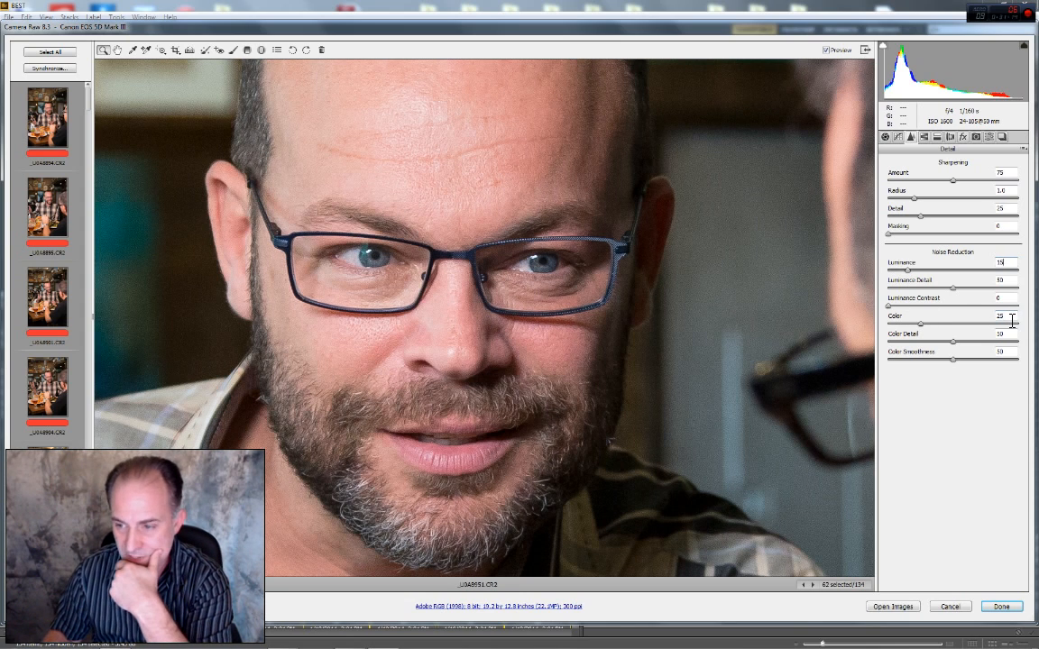
{"action": "left_click_drag", "start_coordinate": [1011, 317], "coordinate": [961, 320]}
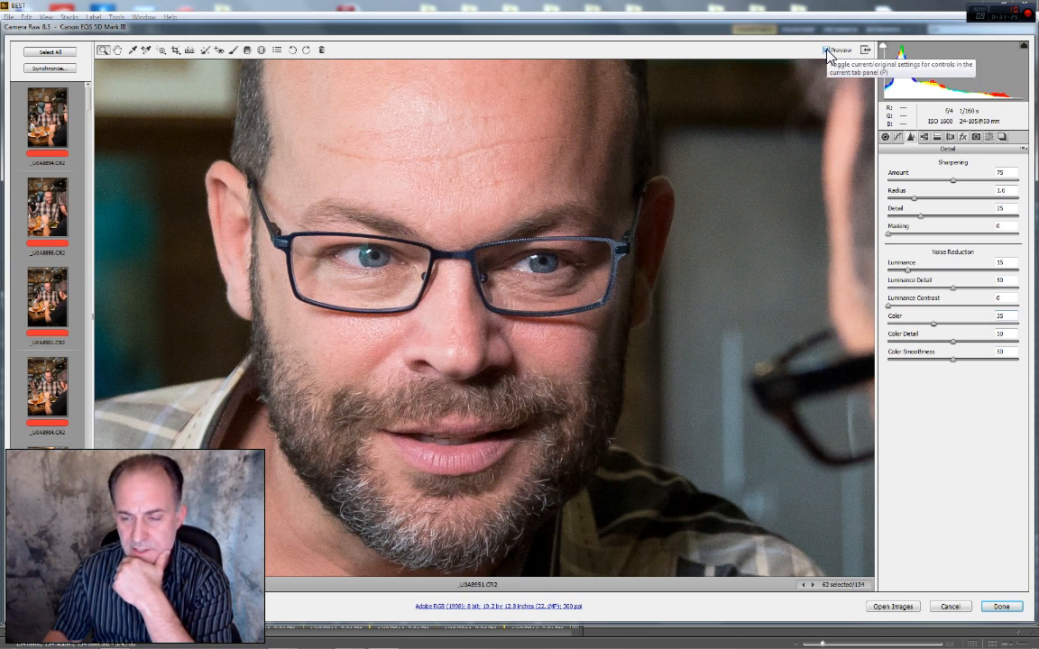
{"action": "left_click_drag", "start_coordinate": [1013, 319], "coordinate": [969, 318]}
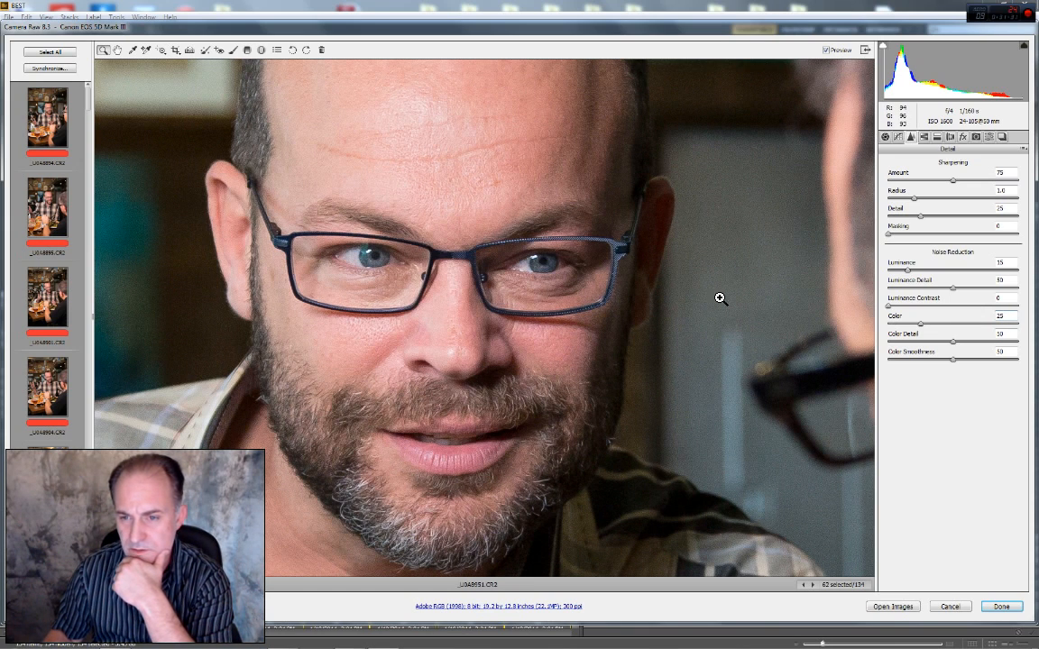
{"action": "left_click_drag", "start_coordinate": [1008, 317], "coordinate": [963, 323]}
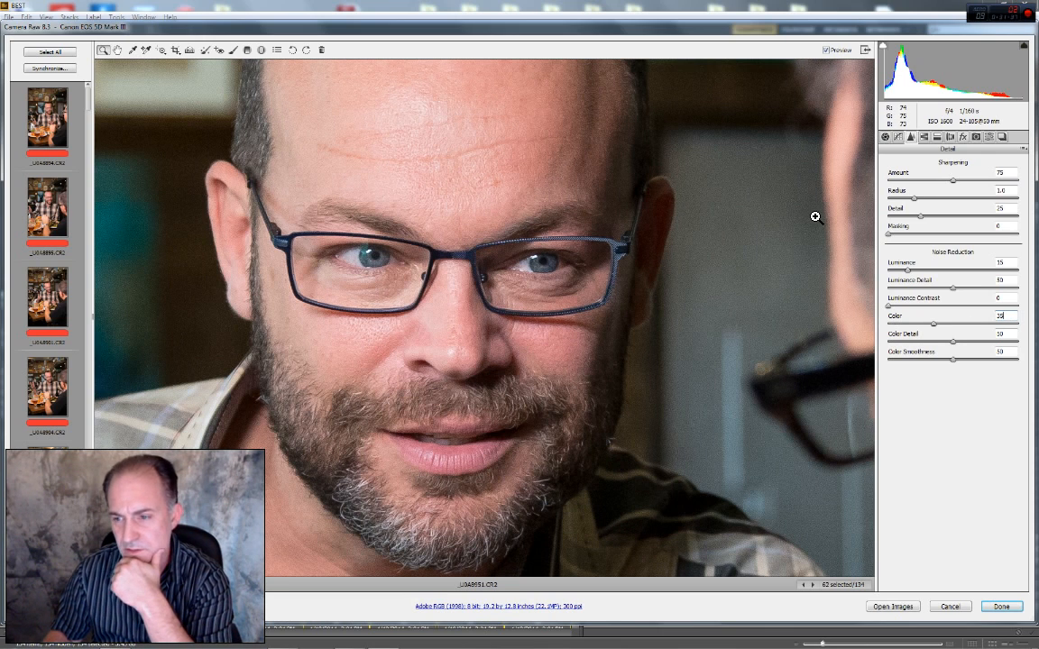
{"action": "left_click", "coordinate": [826, 52]}
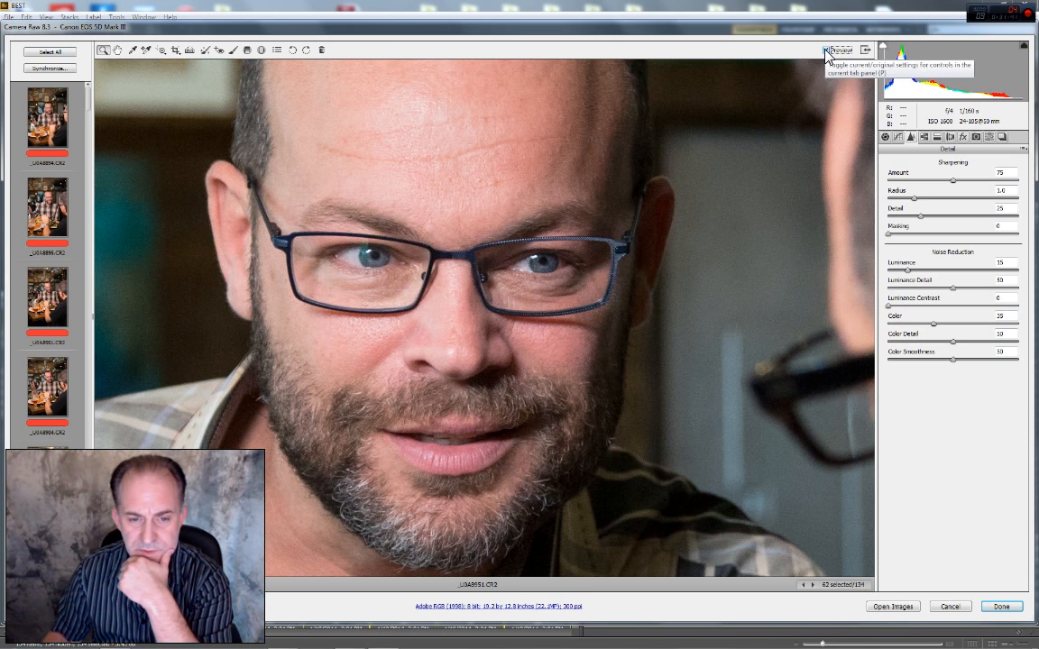
Check the photo at 50% and fitted in view, set the Yellows luminance to -15, and compare it with the original
{"action": "right_click", "coordinate": [395, 312]}
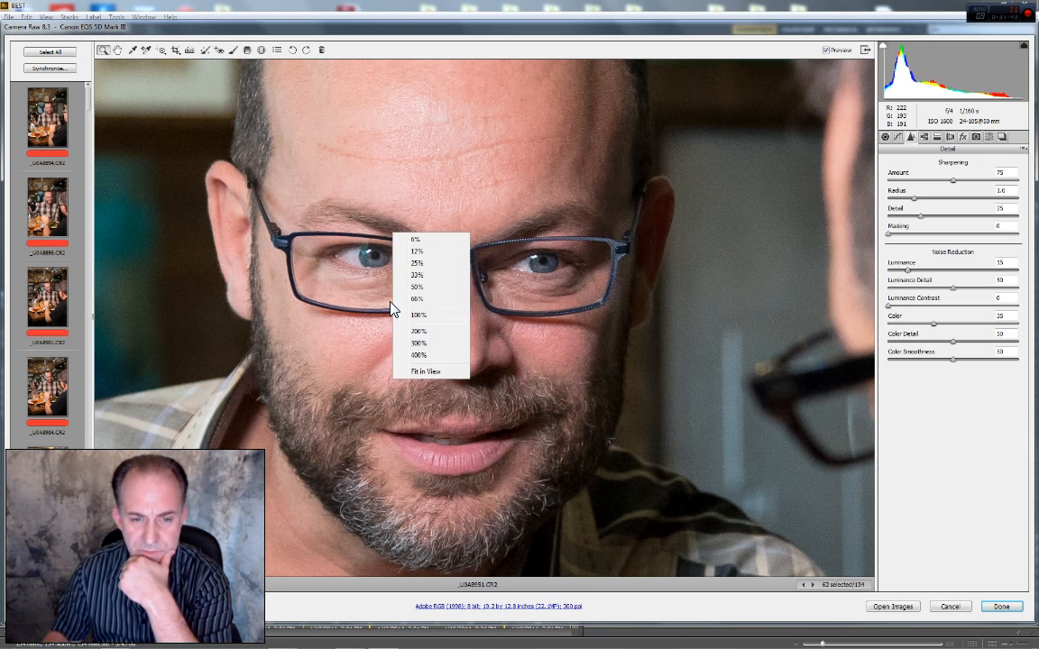
{"action": "left_click", "coordinate": [420, 287]}
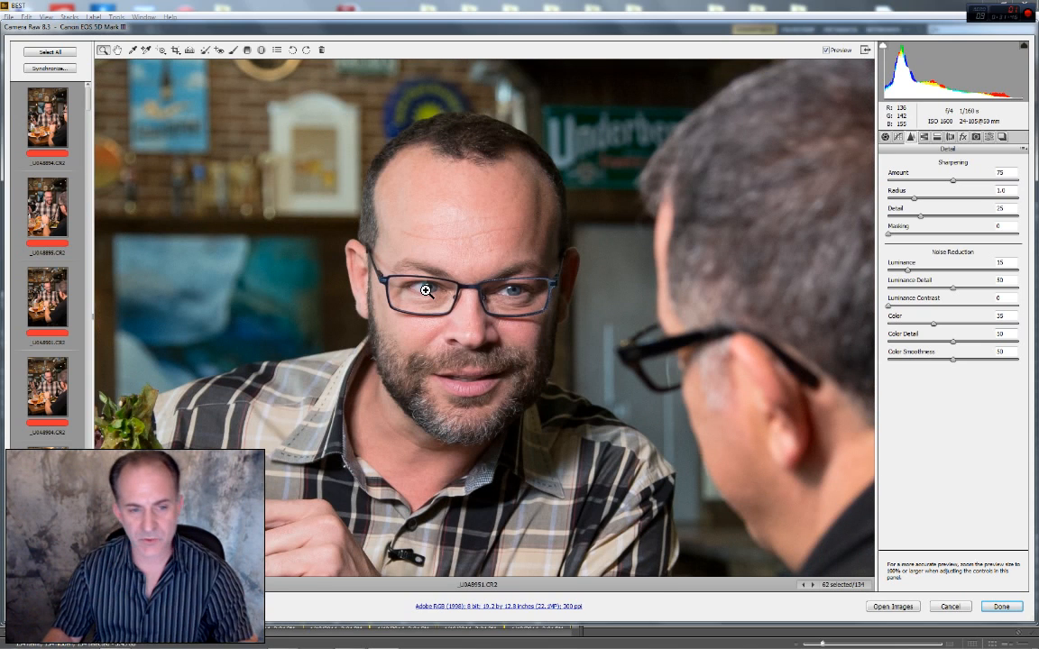
{"action": "left_click_drag", "start_coordinate": [395, 479], "coordinate": [404, 420]}
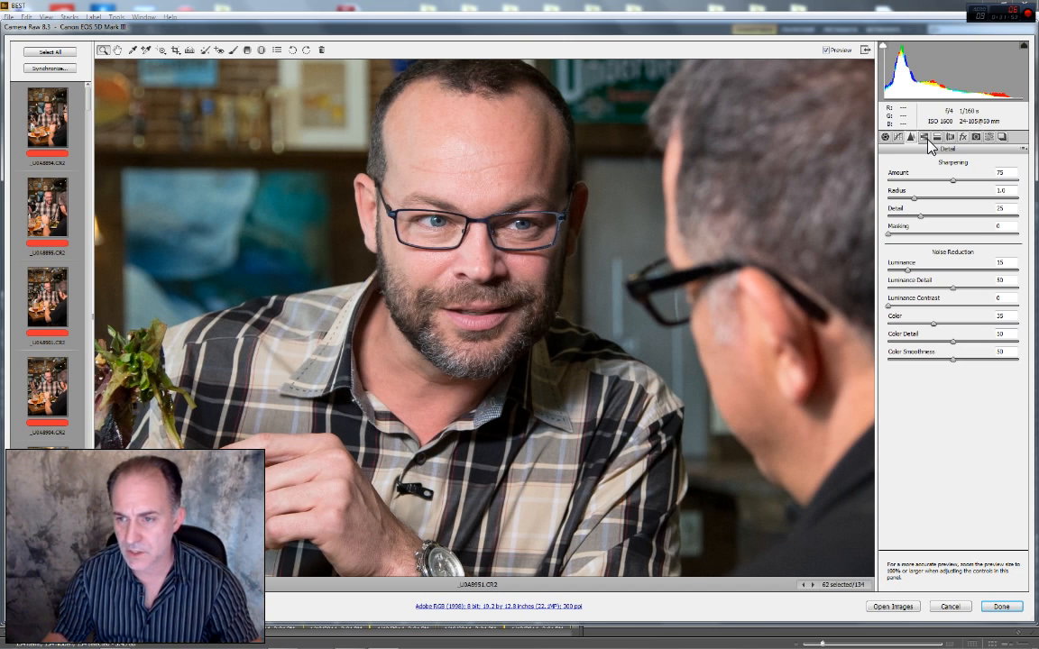
{"action": "right_click", "coordinate": [439, 237]}
{"action": "left_click", "coordinate": [477, 294]}
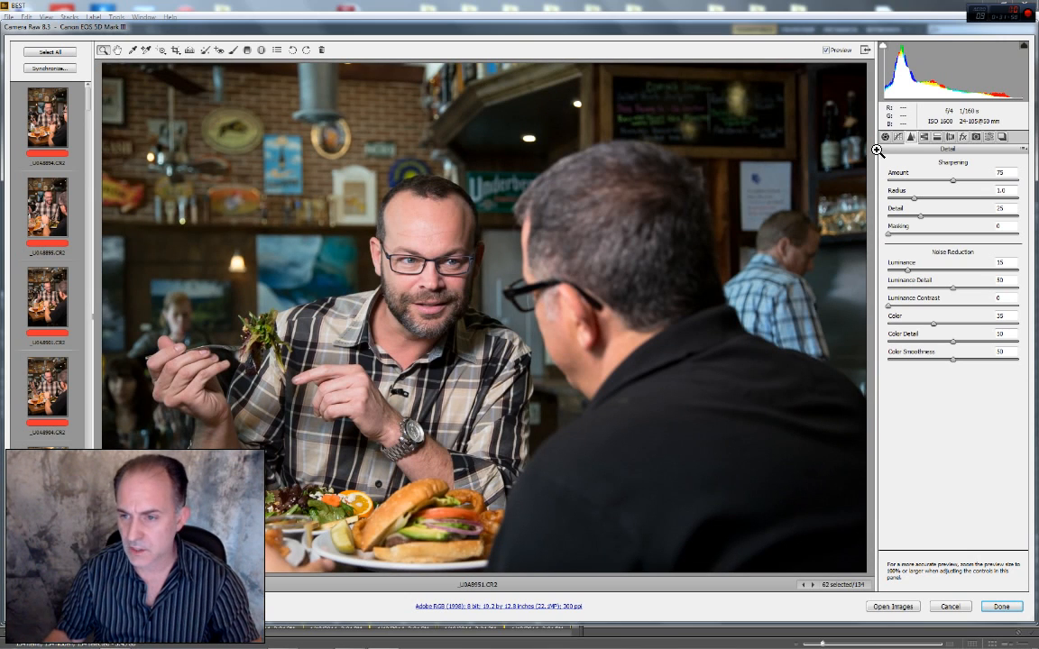
{"action": "left_click", "coordinate": [924, 137]}
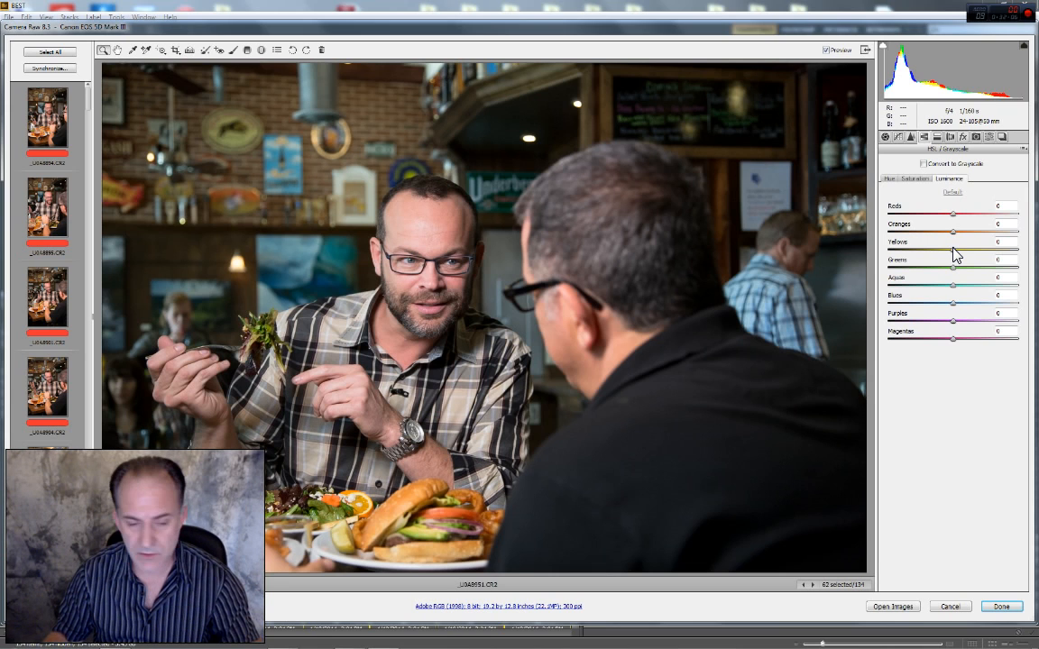
{"action": "left_click_drag", "start_coordinate": [957, 256], "coordinate": [981, 250]}
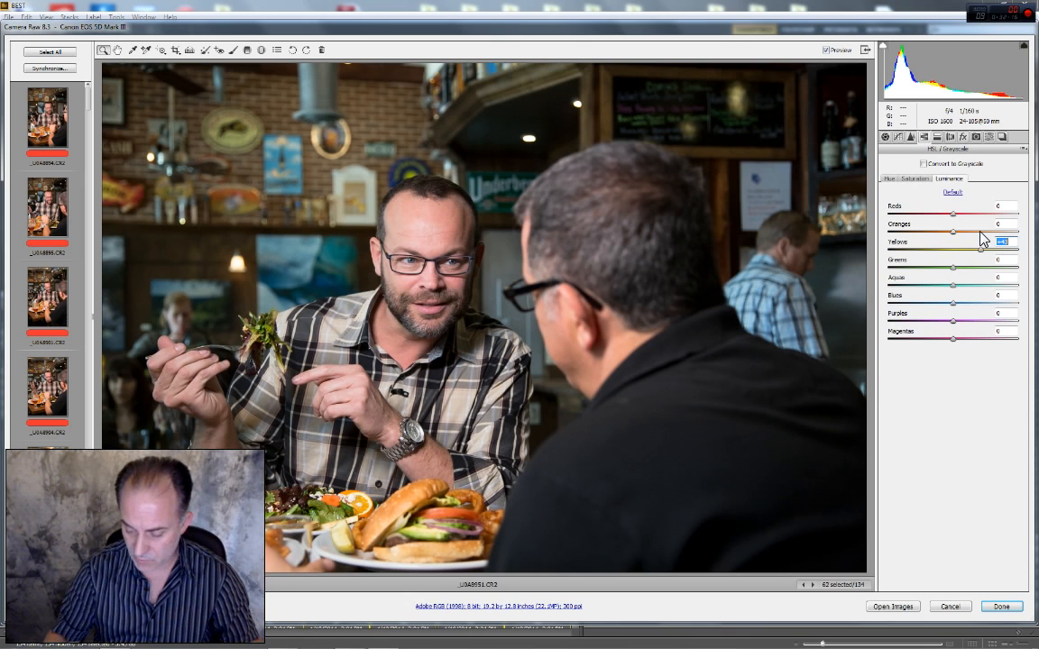
{"action": "type", "text": "-10"}
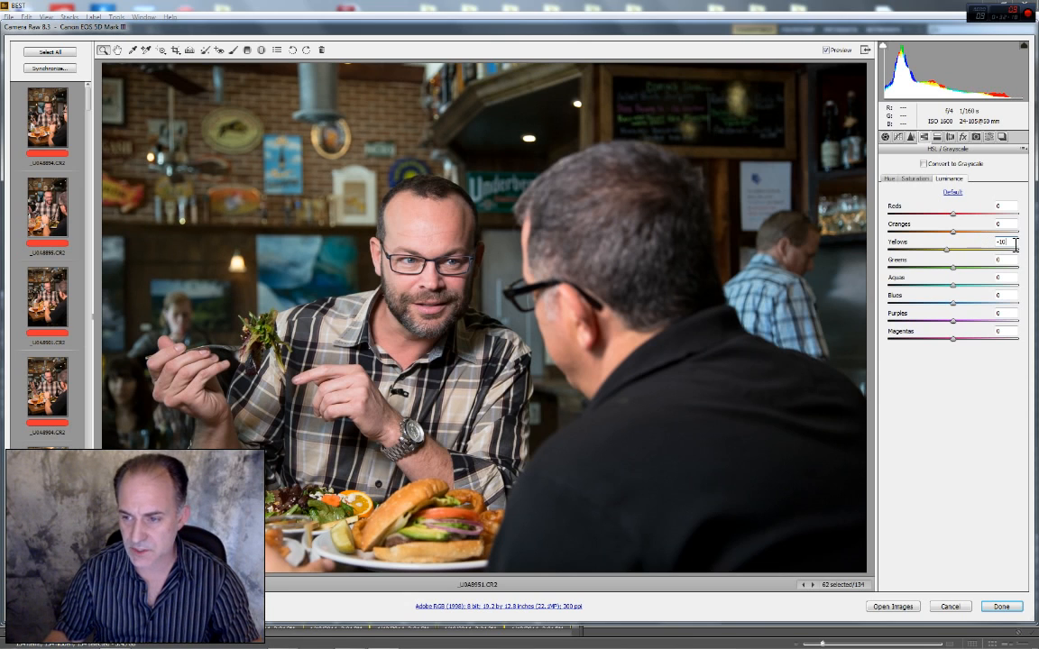
{"action": "left_click_drag", "start_coordinate": [1007, 242], "coordinate": [951, 253]}
{"action": "type", "text": "-15"}
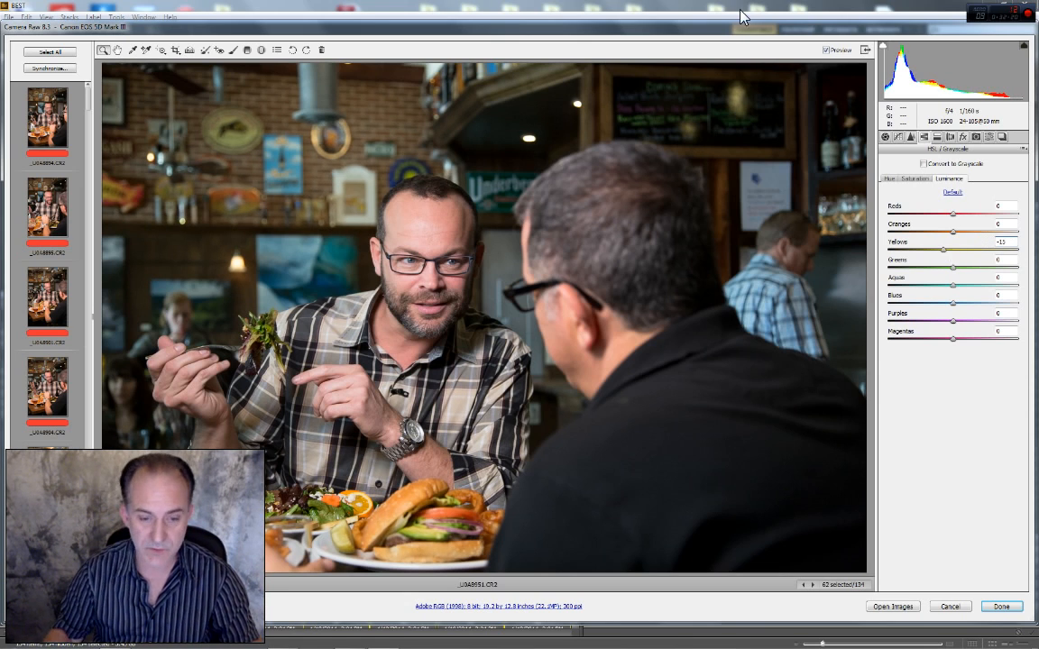
{"action": "left_click", "coordinate": [826, 51]}
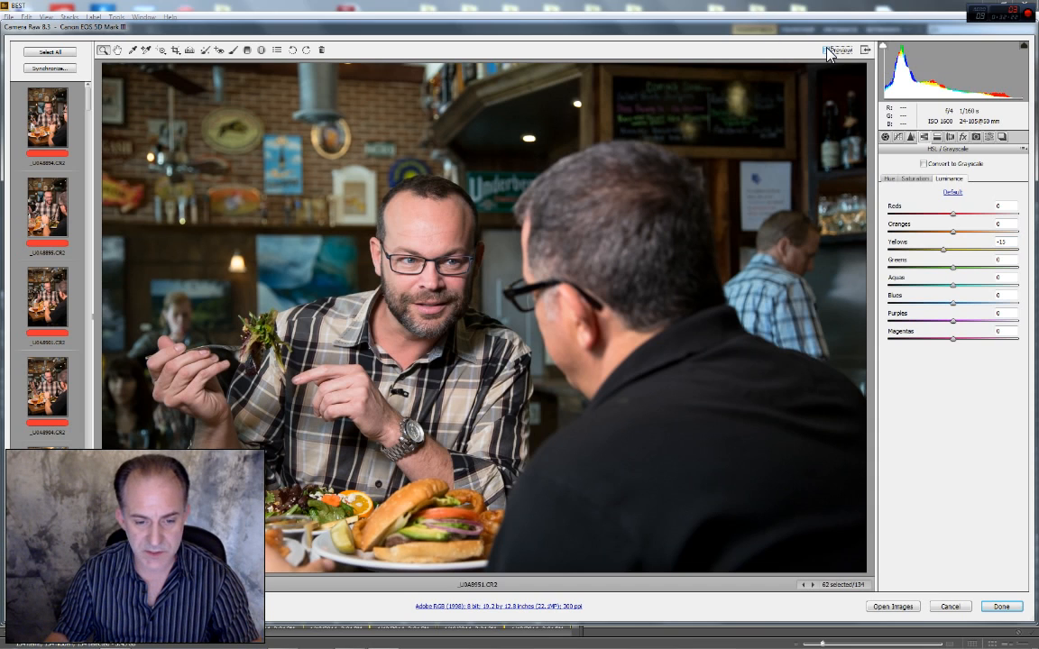
{"action": "left_click", "coordinate": [826, 50]}
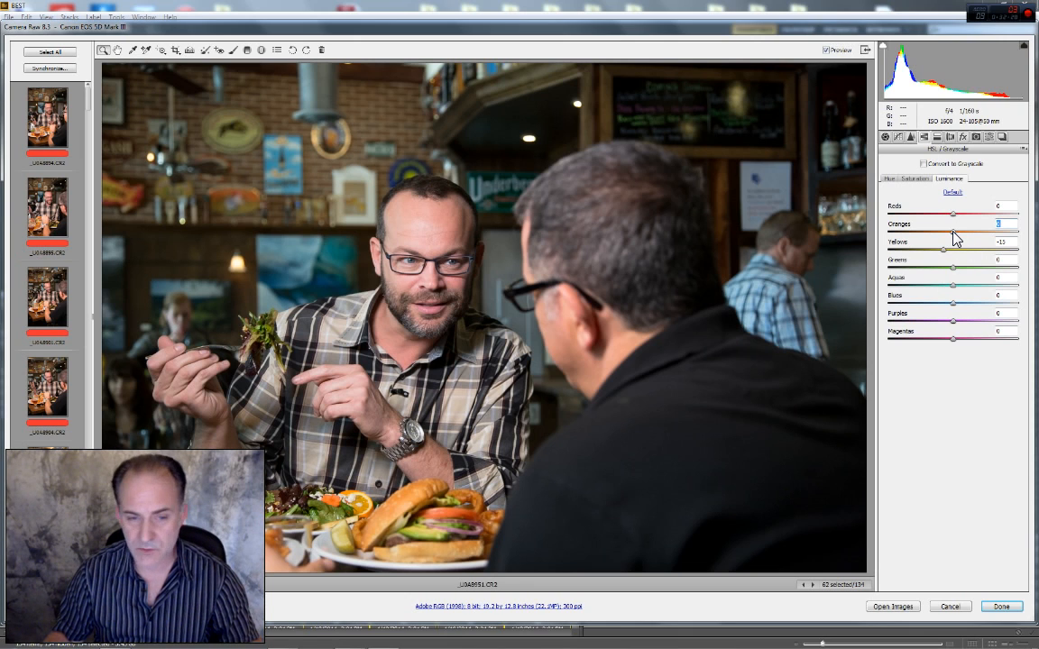
Try darkening the Oranges luminance and brightening the Blues luminance, resetting each to 0
{"action": "left_click_drag", "start_coordinate": [954, 233], "coordinate": [905, 232]}
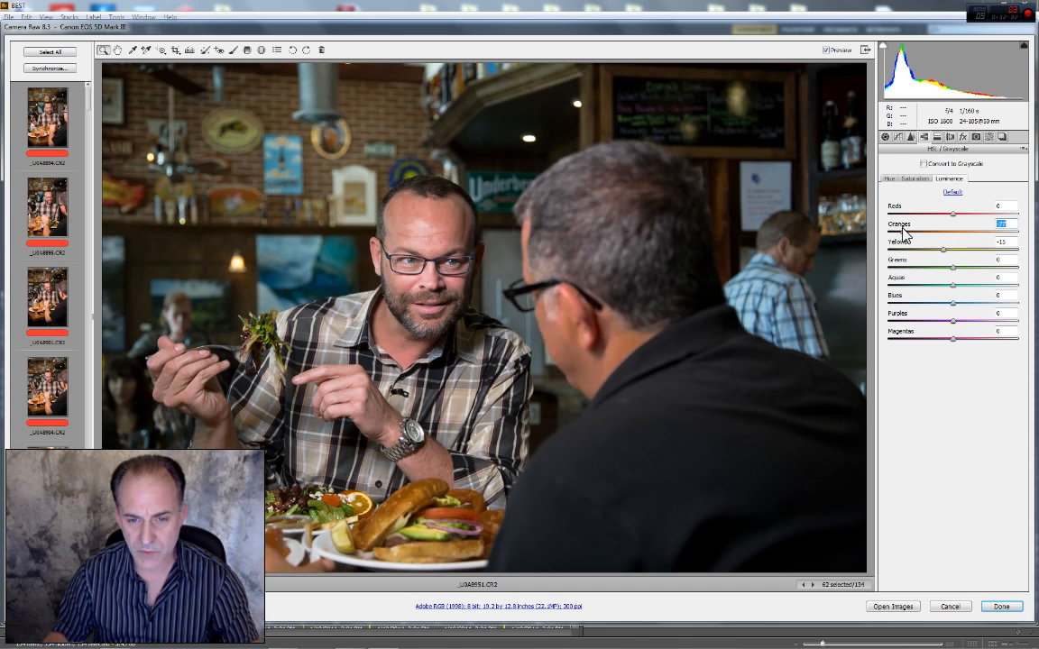
{"action": "double_click", "coordinate": [975, 232]}
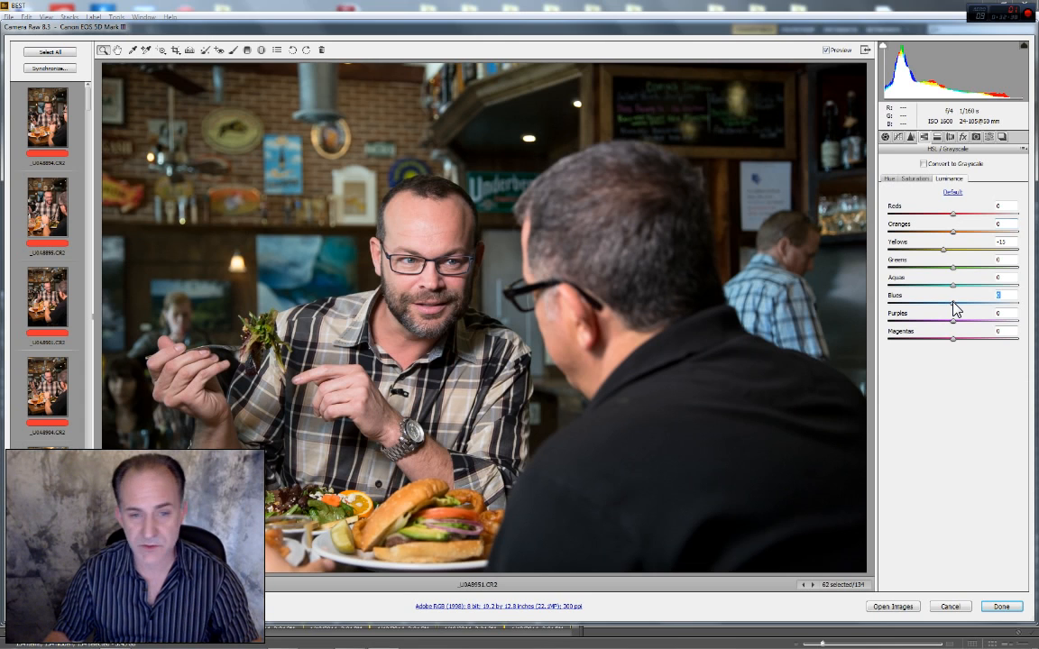
{"action": "mouse_move", "coordinate": [954, 307]}
{"action": "left_mouse_down"}
{"action": "mouse_move", "coordinate": [1031, 308]}
{"action": "mouse_move", "coordinate": [908, 305]}
{"action": "mouse_move", "coordinate": [1011, 303]}
{"action": "mouse_move", "coordinate": [946, 304]}
{"action": "mouse_move", "coordinate": [968, 305]}
{"action": "left_mouse_up"}
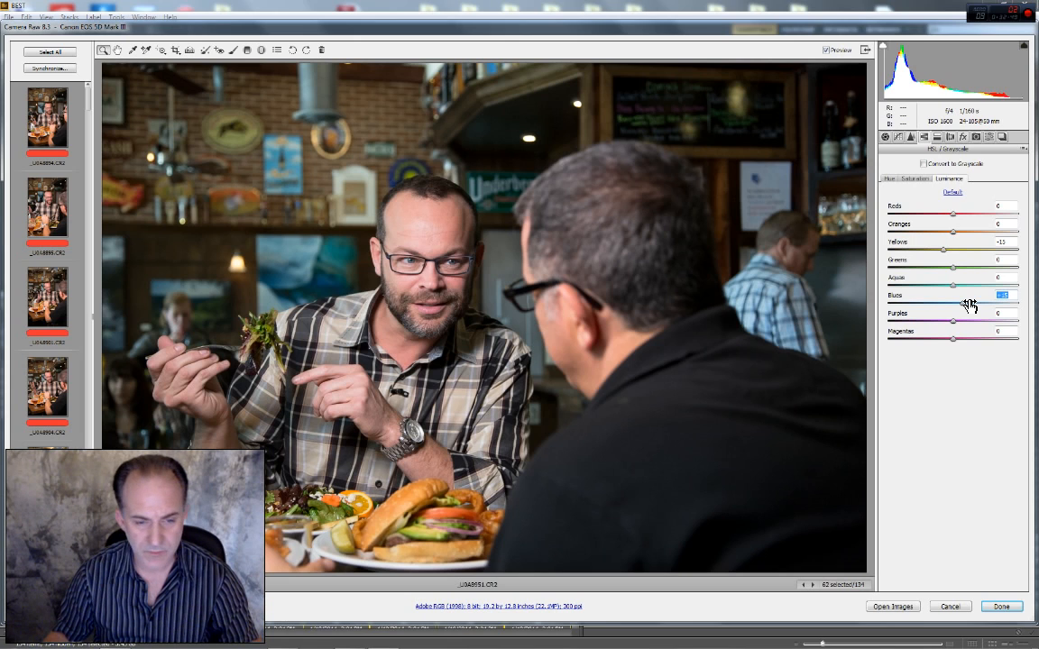
{"action": "double_click", "coordinate": [968, 305]}
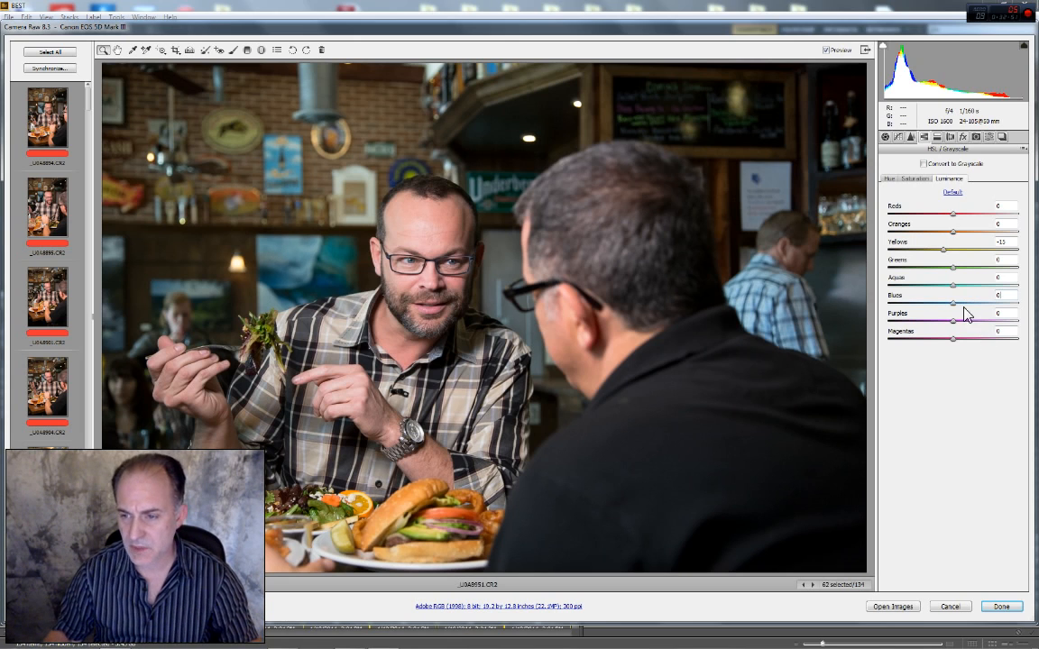
Set the Greens and Aquas luminance to +25 for the selected photos
{"action": "left_click_drag", "start_coordinate": [954, 268], "coordinate": [977, 272]}
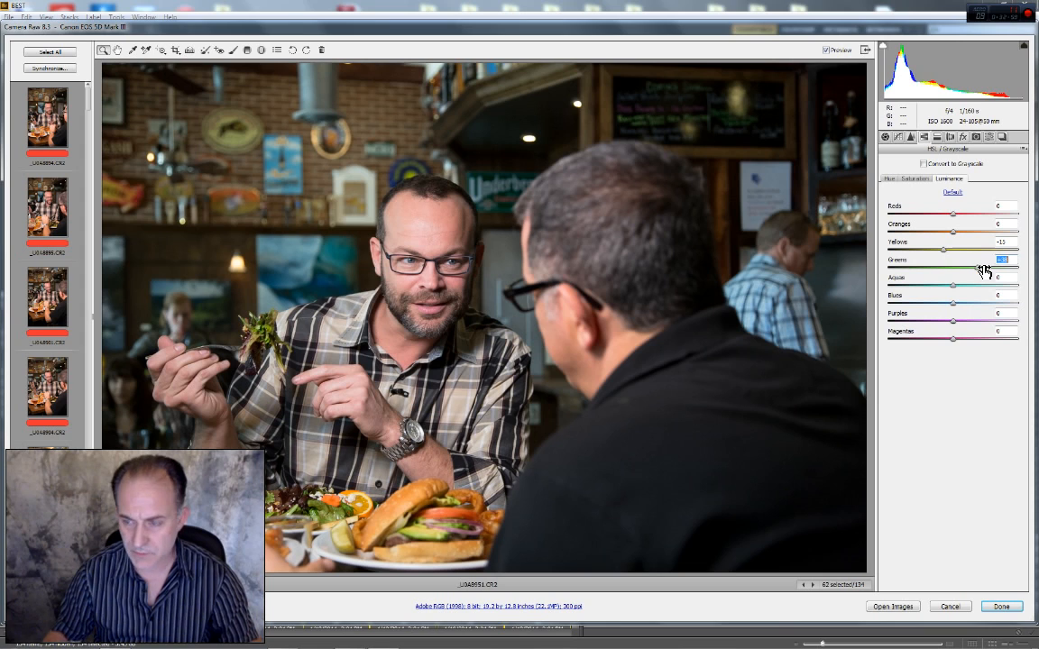
{"action": "type", "text": "25"}
{"action": "key", "text": "Tab"}
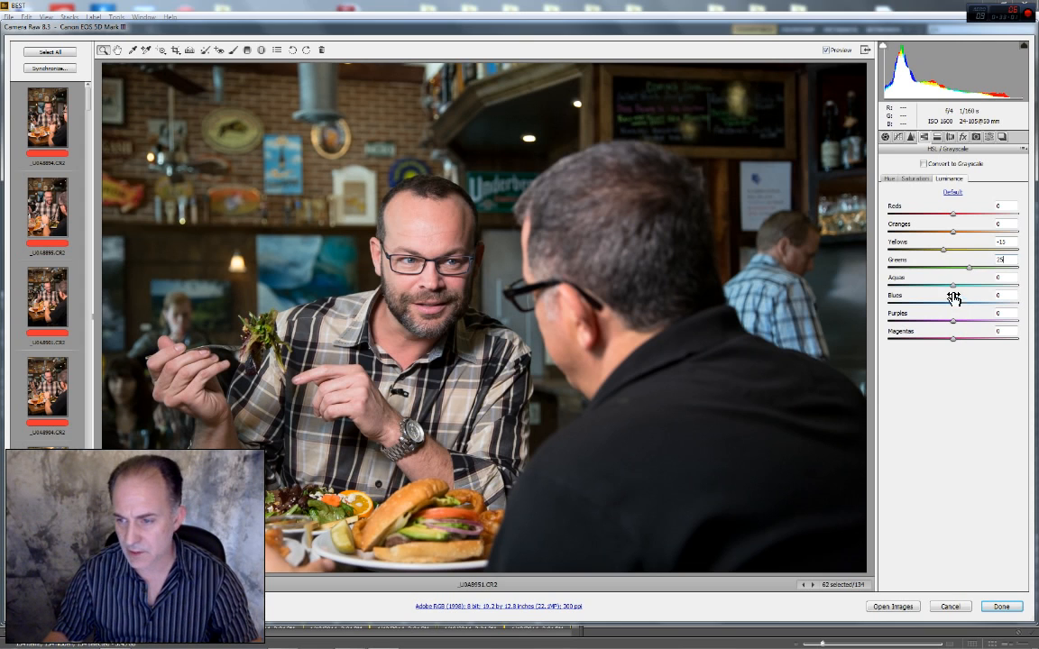
{"action": "left_click_drag", "start_coordinate": [956, 291], "coordinate": [1037, 300]}
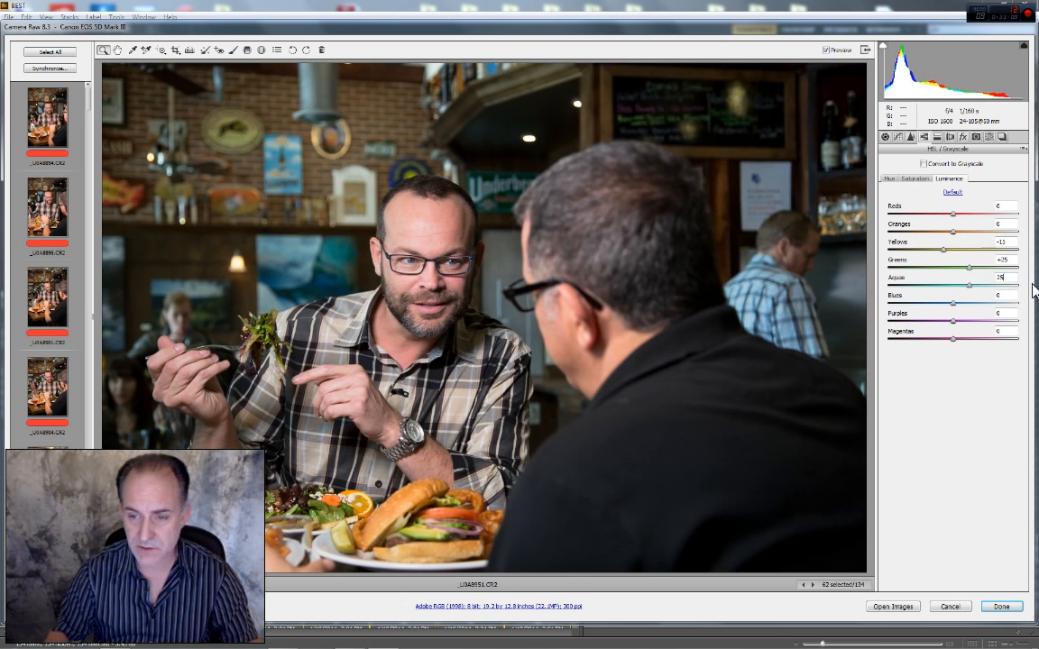
{"action": "type", "text": "25"}
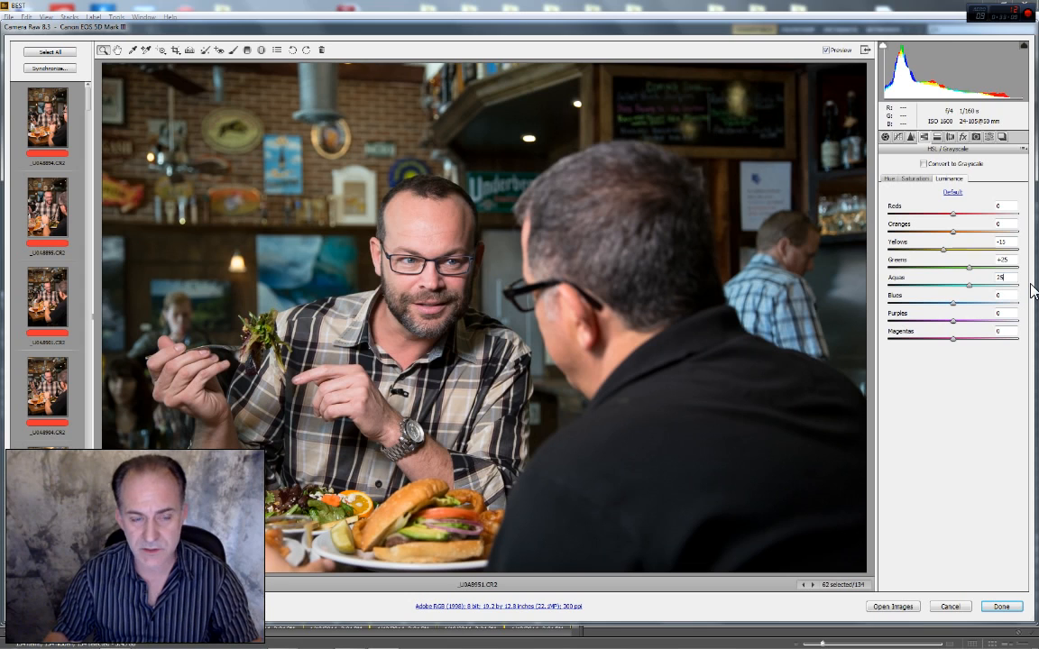
Set the Purples luminance to +25, test Magentas and return it to 0, and raise the Reds luminance to 10
{"action": "left_click", "coordinate": [952, 320]}
{"action": "left_click_drag", "start_coordinate": [954, 327], "coordinate": [1036, 312]}
{"action": "left_click_drag", "start_coordinate": [839, 312], "coordinate": [1036, 321]}
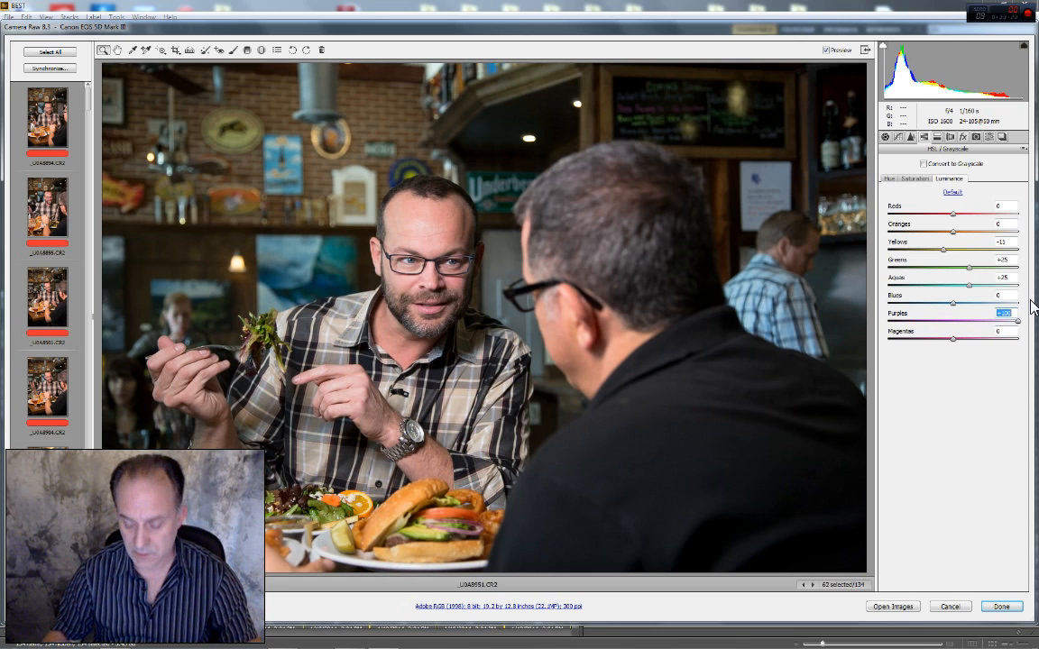
{"action": "type", "text": "25"}
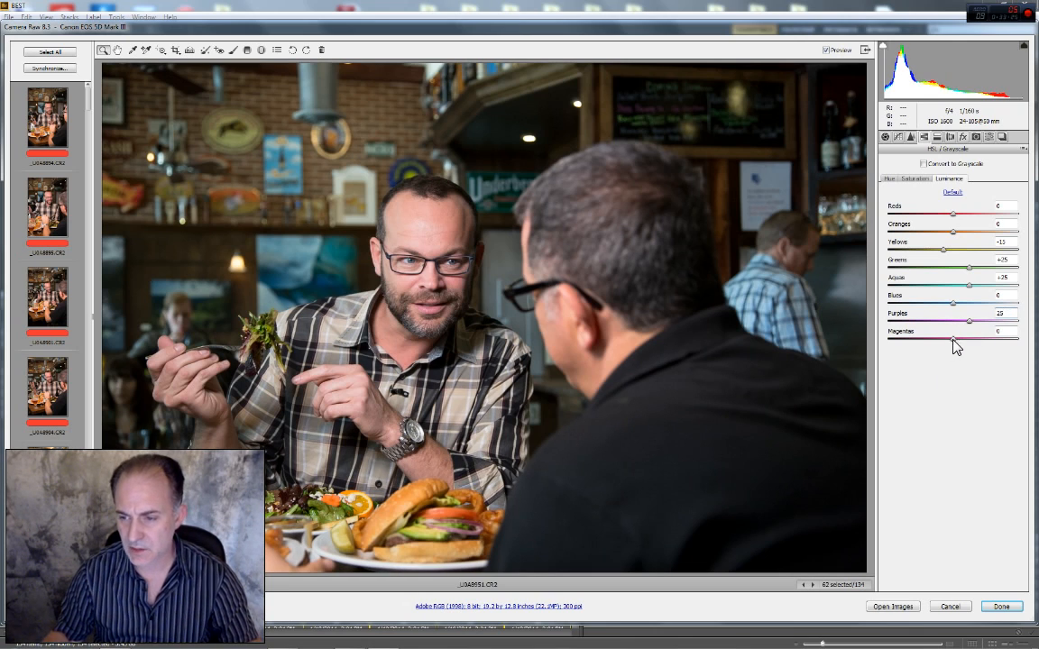
{"action": "left_click_drag", "start_coordinate": [957, 340], "coordinate": [1037, 341]}
{"action": "type", "text": "0"}
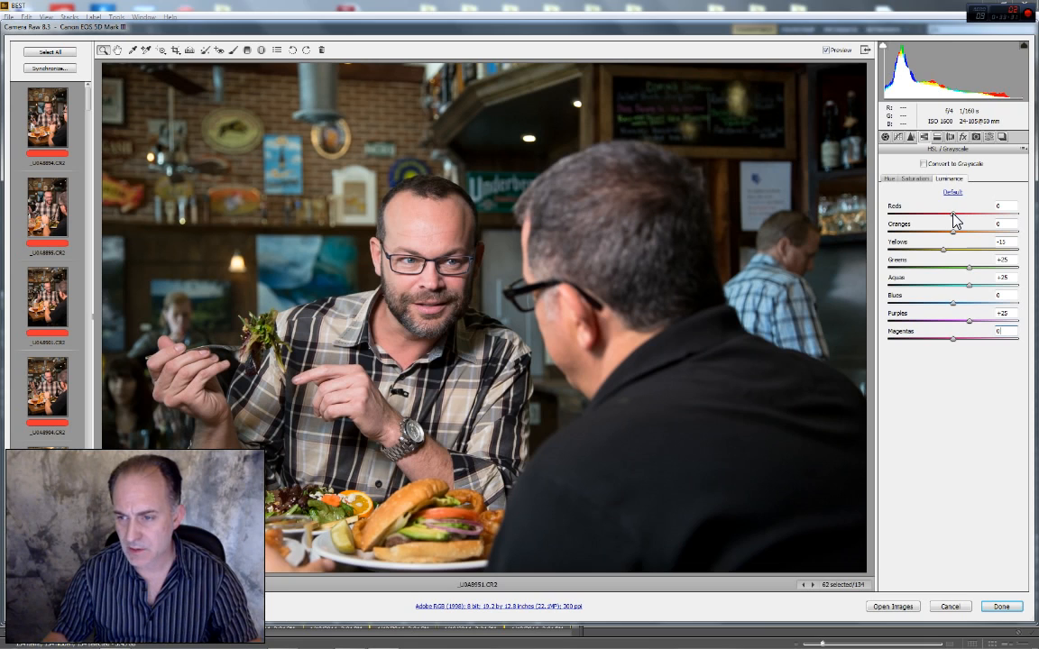
{"action": "mouse_move", "coordinate": [953, 220]}
{"action": "left_mouse_down"}
{"action": "mouse_move", "coordinate": [985, 222]}
{"action": "mouse_move", "coordinate": [916, 220]}
{"action": "mouse_move", "coordinate": [995, 221]}
{"action": "mouse_move", "coordinate": [963, 218]}
{"action": "left_mouse_up"}
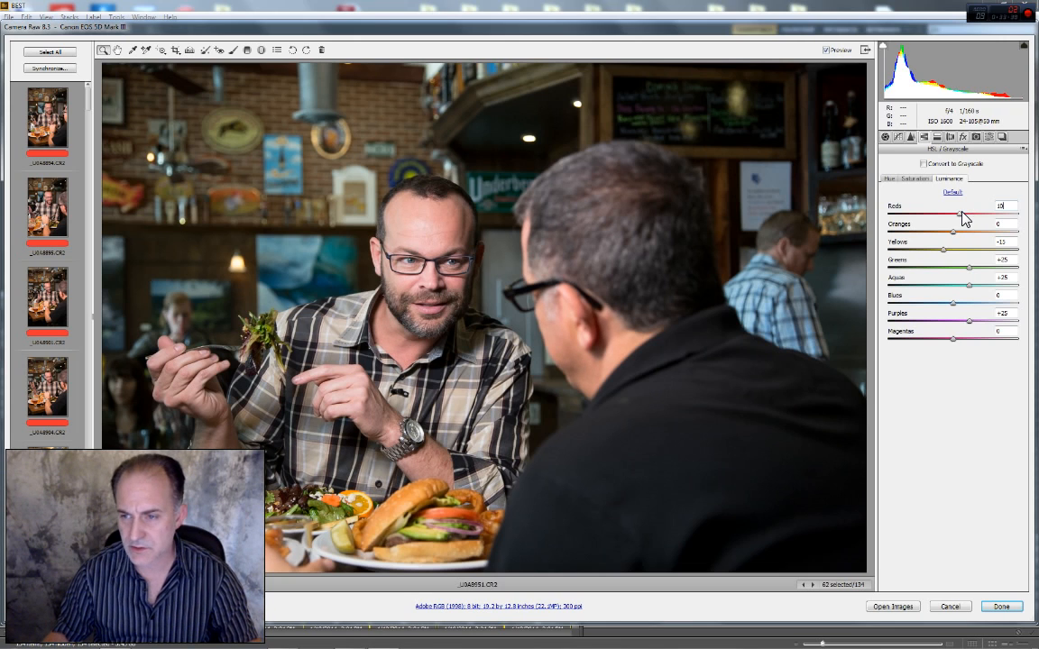
Set the Yellows, Greens and Aquas saturation to +15 for the selected photos
{"action": "left_click", "coordinate": [917, 179]}
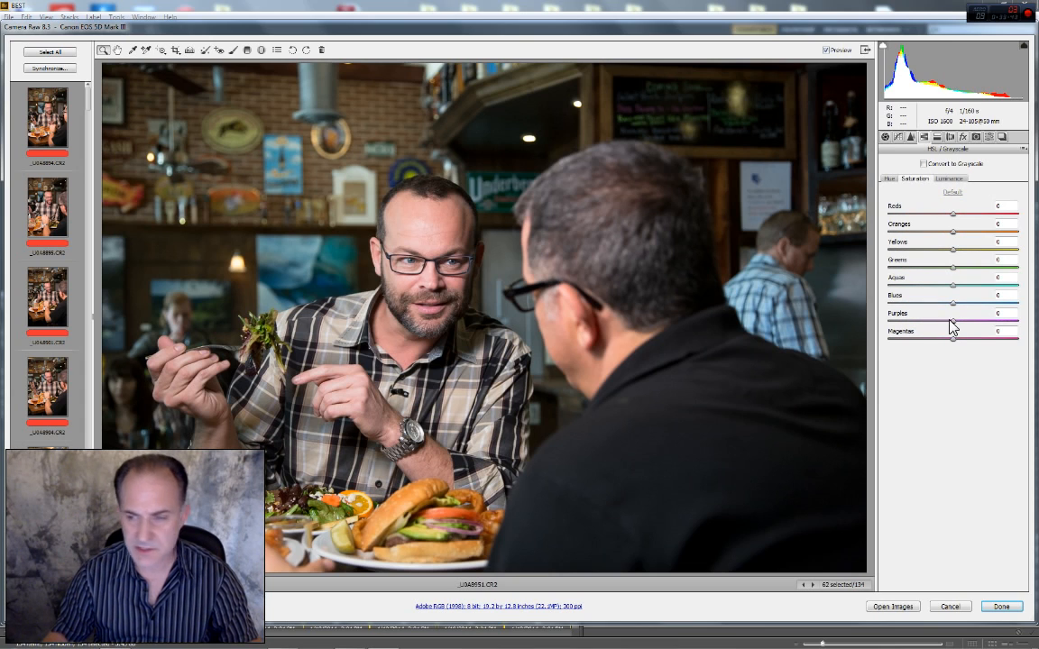
{"action": "left_click", "coordinate": [1008, 242]}
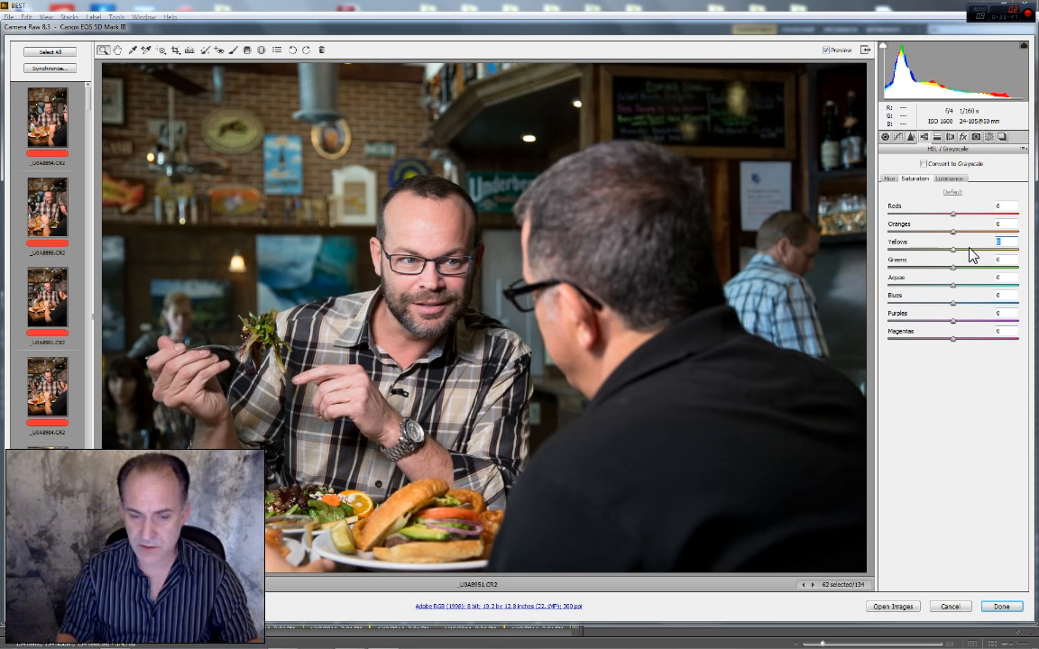
{"action": "type", "text": "15"}
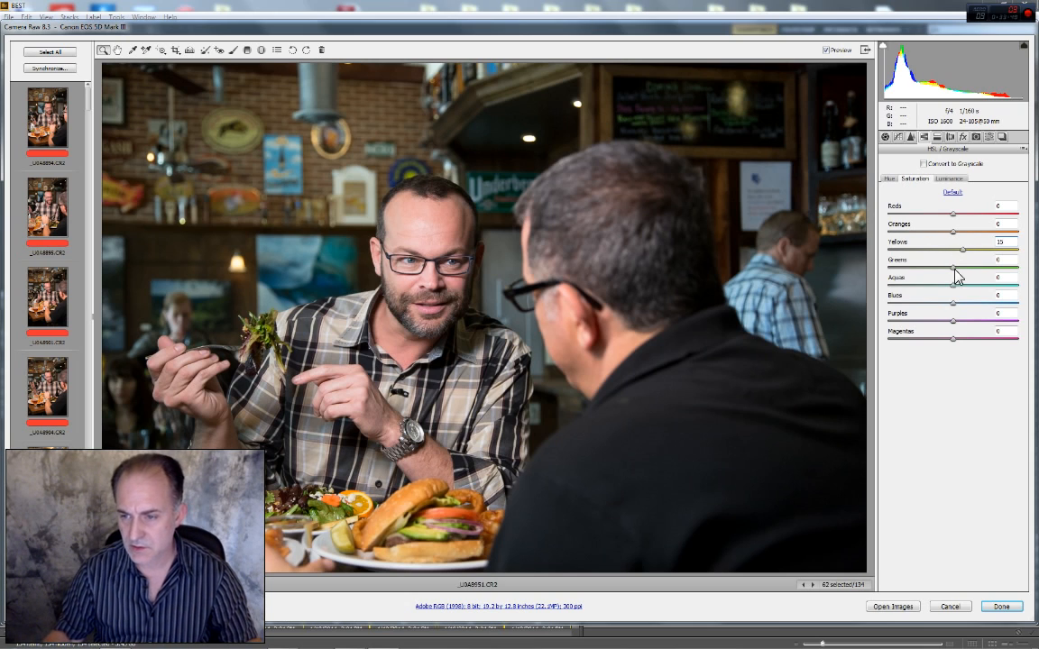
{"action": "key", "text": "Tab"}
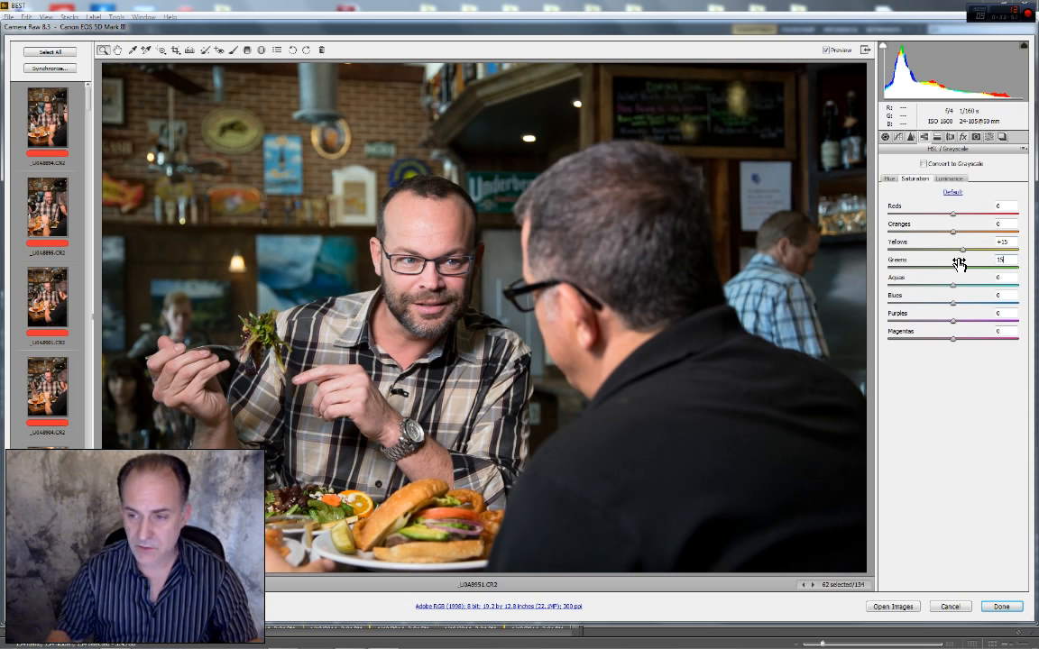
{"action": "left_click", "coordinate": [1010, 279]}
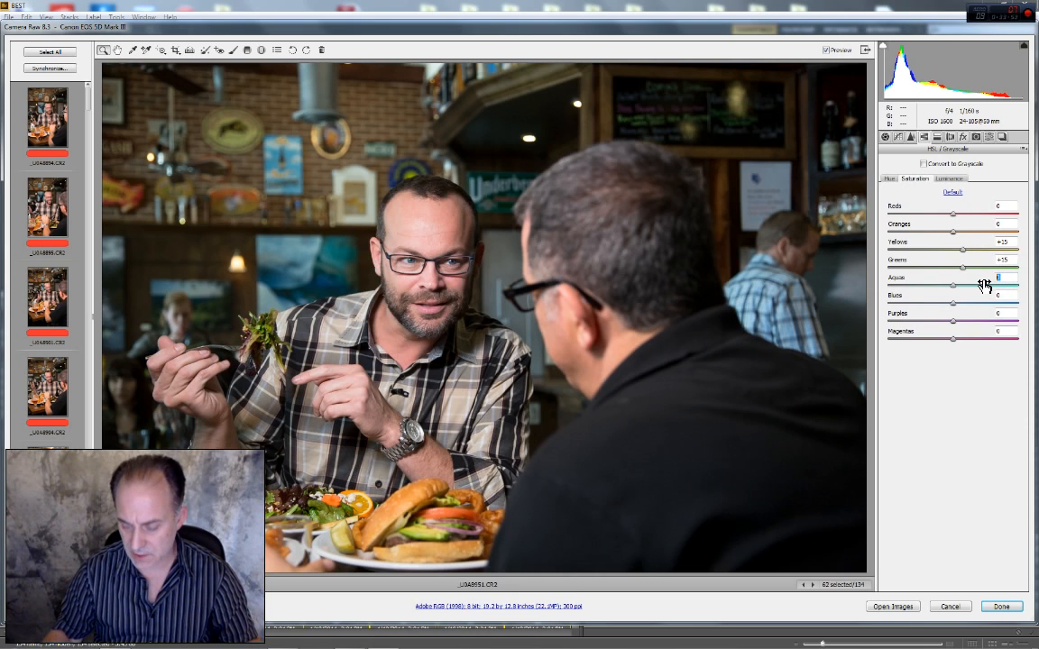
{"action": "type", "text": "15"}
Set the Blues and Purples saturation to -10 and compare the photo with its unadjusted version
{"action": "left_click", "coordinate": [1003, 294]}
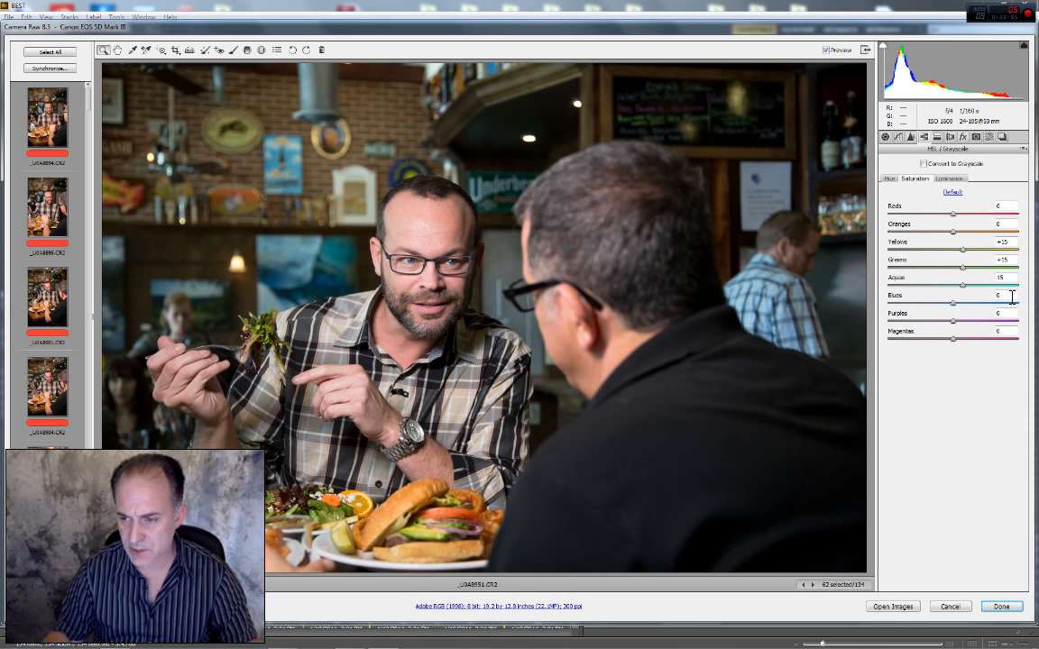
{"action": "left_click", "coordinate": [1010, 296]}
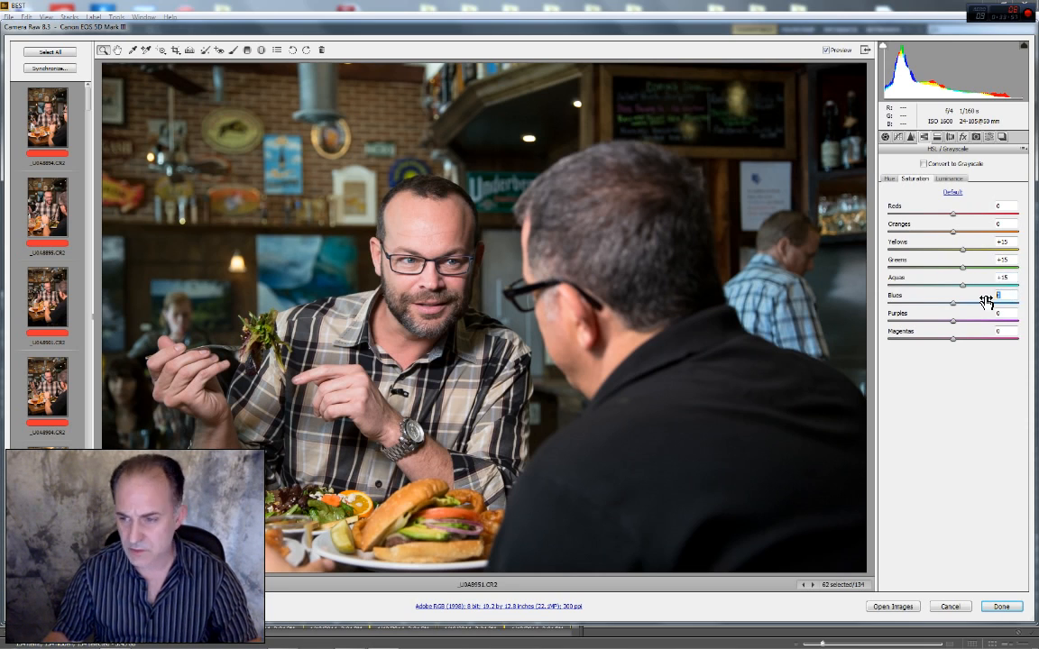
{"action": "type", "text": "1"}
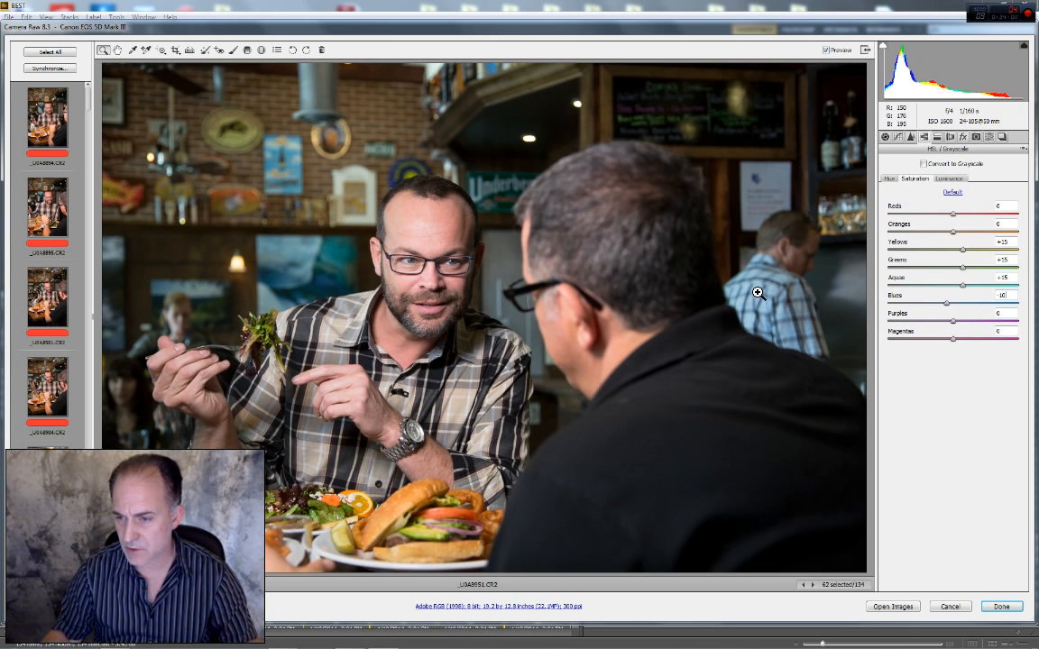
{"action": "left_click_drag", "start_coordinate": [1015, 315], "coordinate": [967, 321]}
{"action": "type", "text": "-10"}
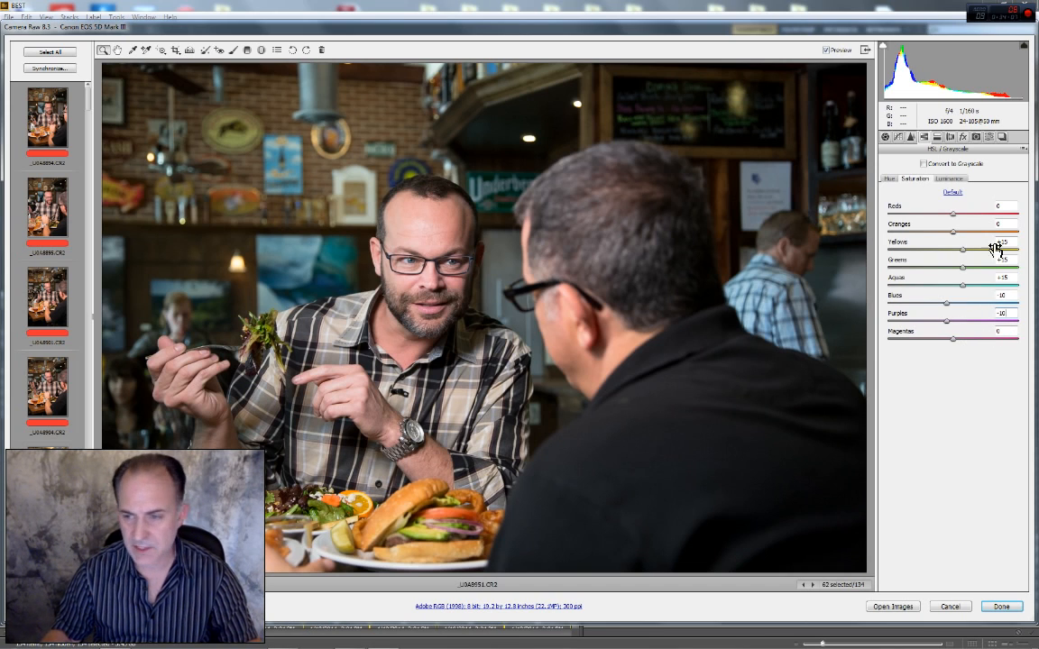
{"action": "left_click", "coordinate": [827, 50]}
{"action": "left_click", "coordinate": [827, 51]}
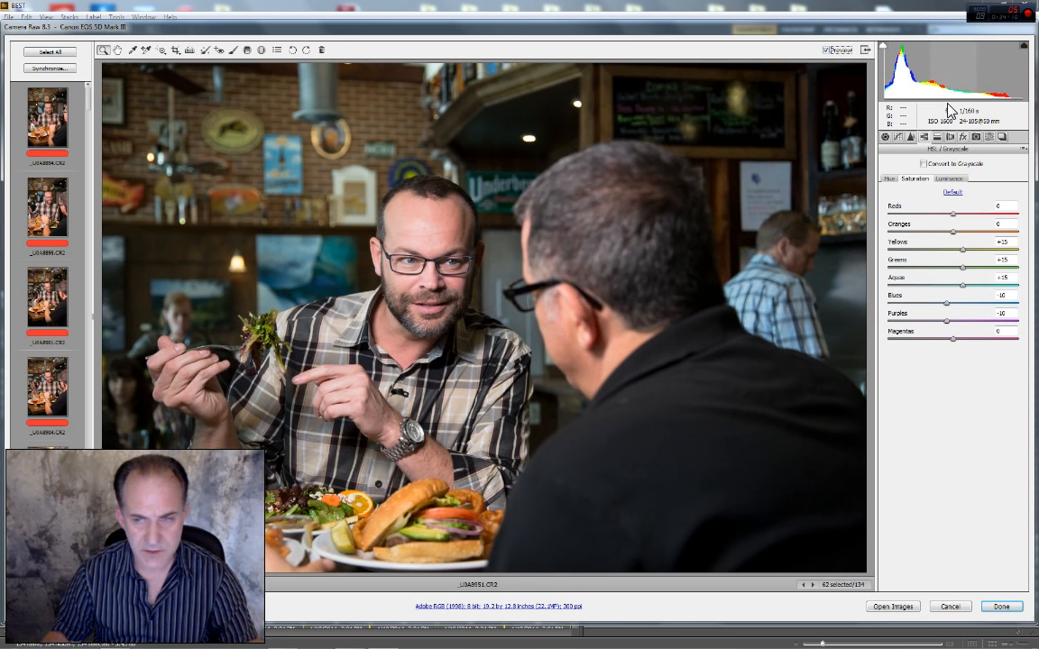
Check the luminance adjustments, and set the Oranges and Reds saturation to -5
{"action": "left_click", "coordinate": [954, 180]}
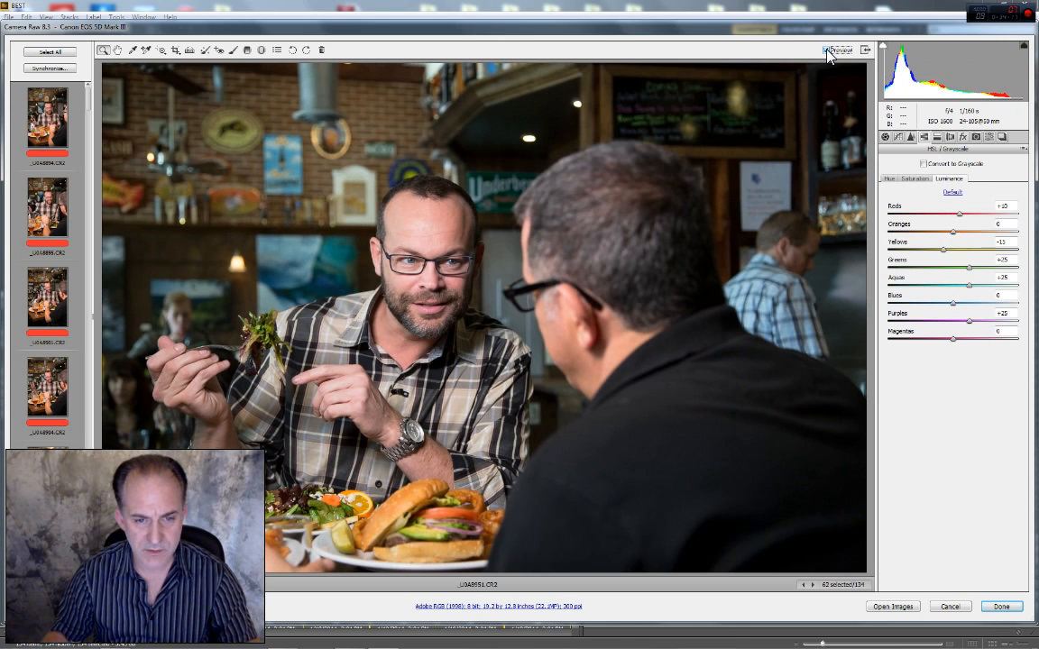
{"action": "left_click", "coordinate": [914, 180]}
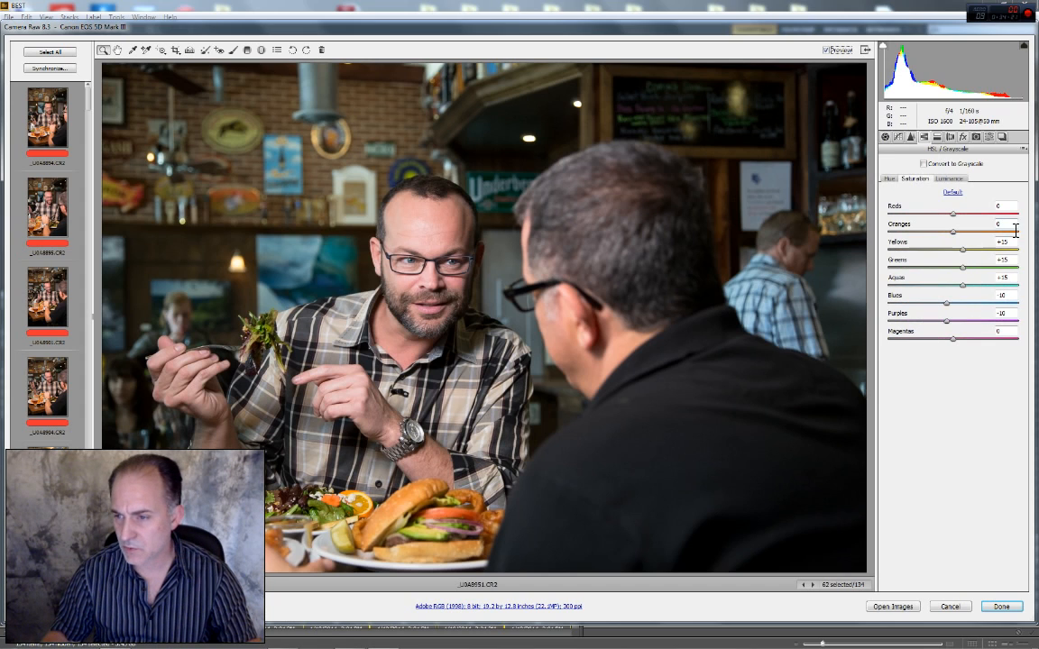
{"action": "left_click_drag", "start_coordinate": [1010, 225], "coordinate": [971, 196]}
{"action": "type", "text": "-5-5"}
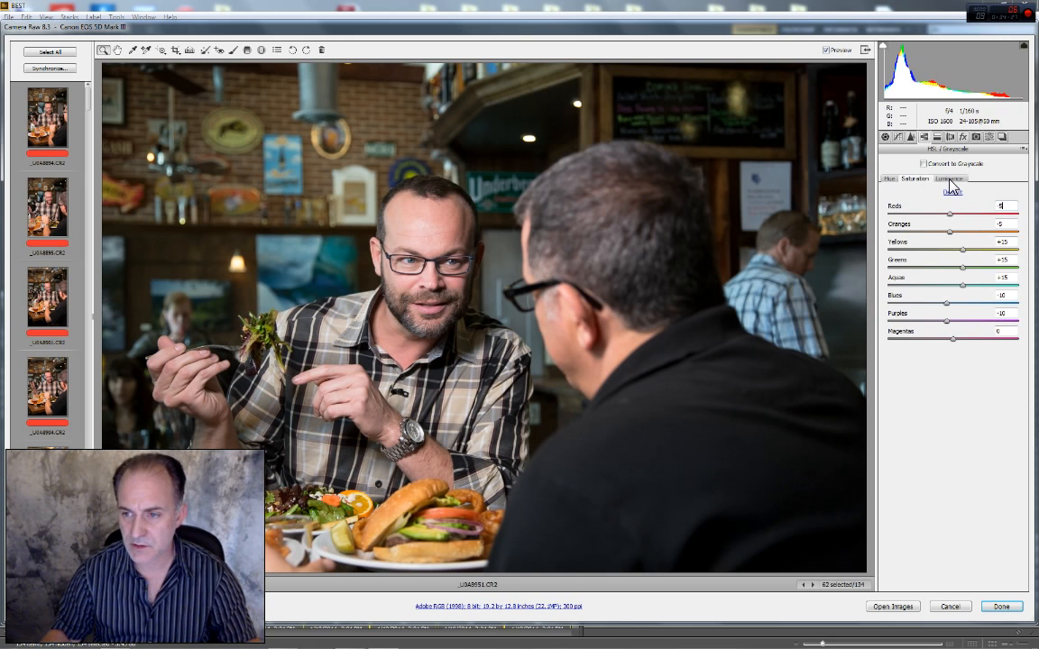
{"action": "left_click", "coordinate": [950, 178]}
Return to the basic adjustments, extend the selection to the first filmstrip photo, and synchronize all settings except crop, spot removal and local adjustments
{"action": "left_click", "coordinate": [885, 137]}
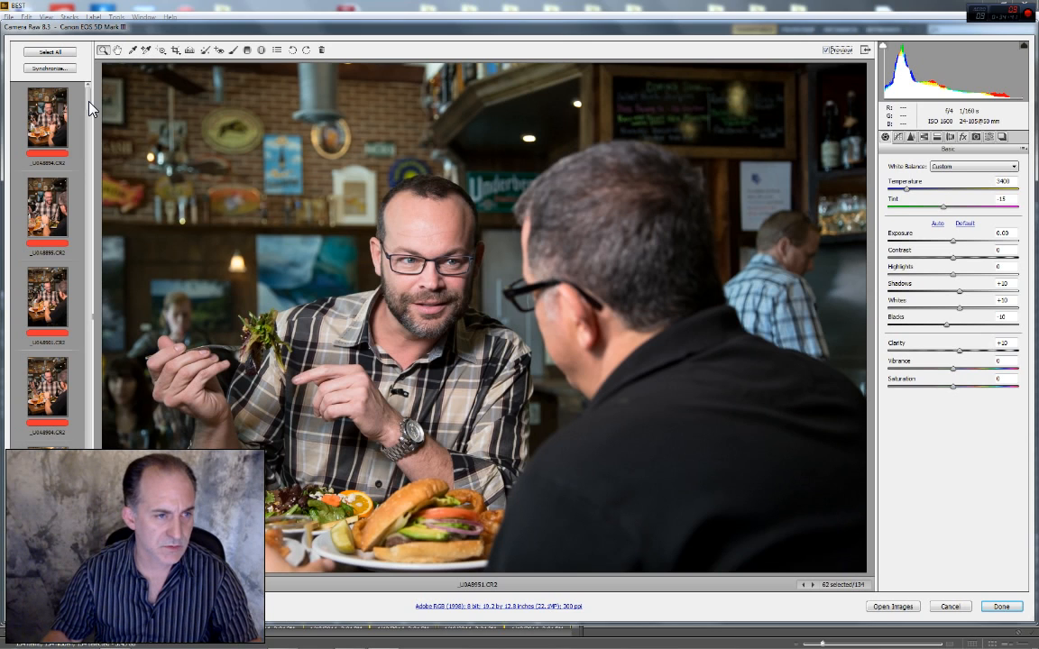
{"action": "left_click_drag", "start_coordinate": [87, 95], "coordinate": [85, 72]}
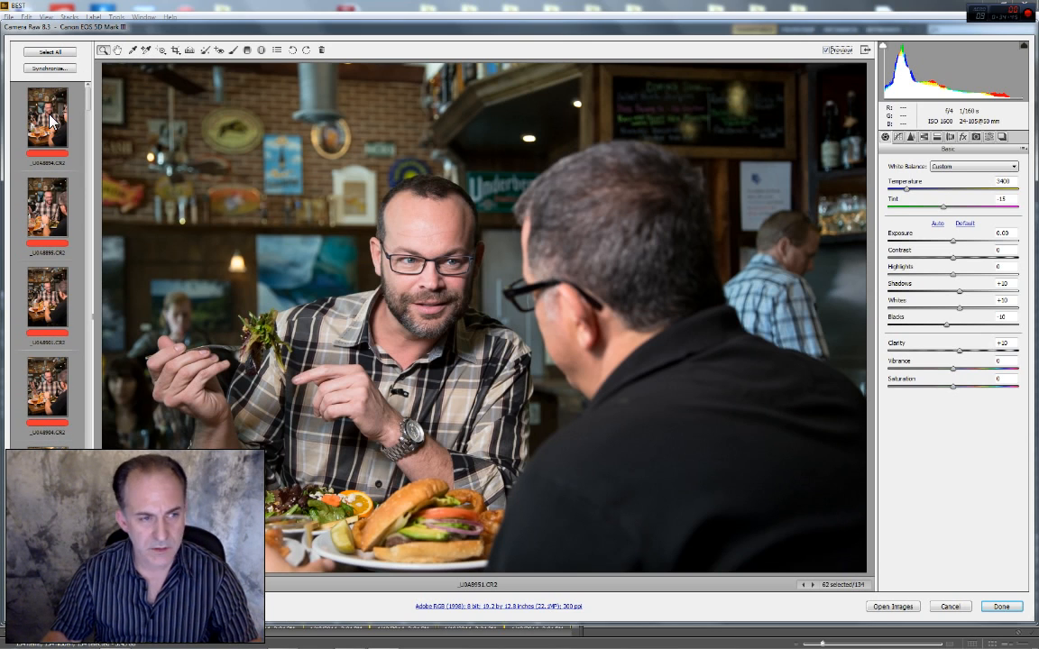
{"action": "mouse_move", "coordinate": [90, 105]}
{"action": "left_mouse_down"}
{"action": "mouse_move", "coordinate": [90, 143]}
{"action": "mouse_move", "coordinate": [90, 88]}
{"action": "mouse_move", "coordinate": [90, 302]}
{"action": "mouse_move", "coordinate": [85, 88]}
{"action": "left_mouse_up"}
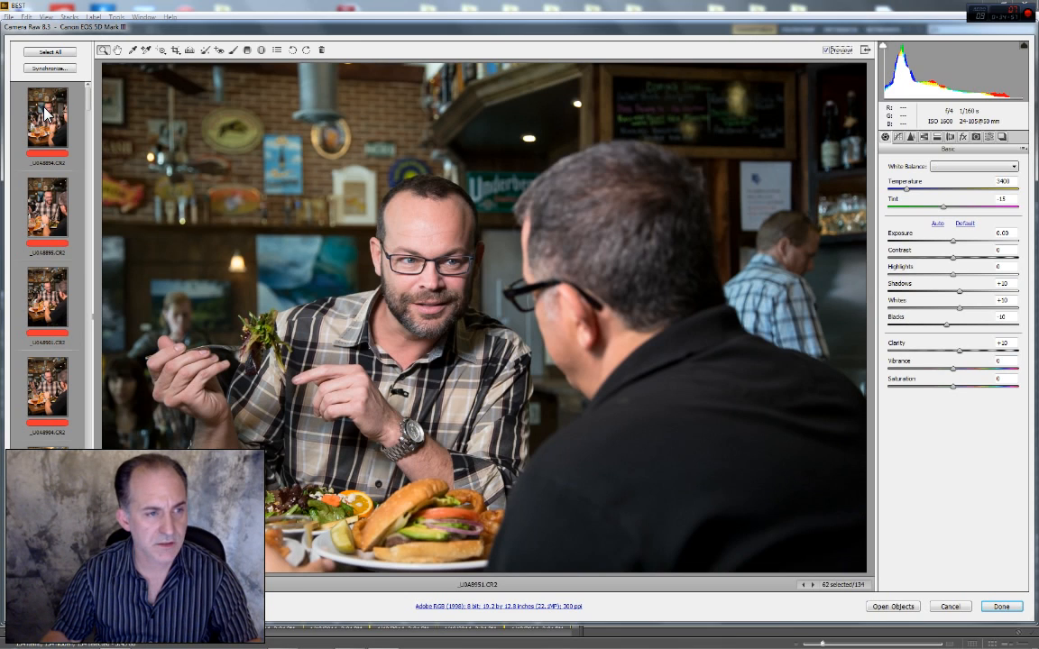
{"action": "left_click", "coordinate": [47, 112], "text": "shift"}
{"action": "left_click", "coordinate": [50, 67]}
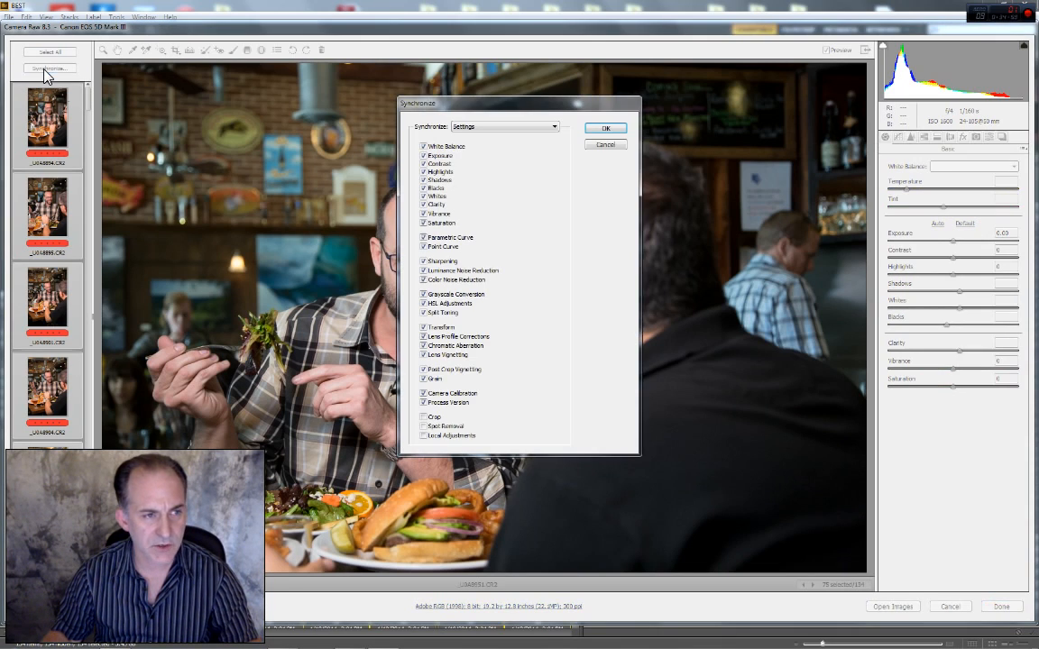
{"action": "left_click", "coordinate": [605, 129]}
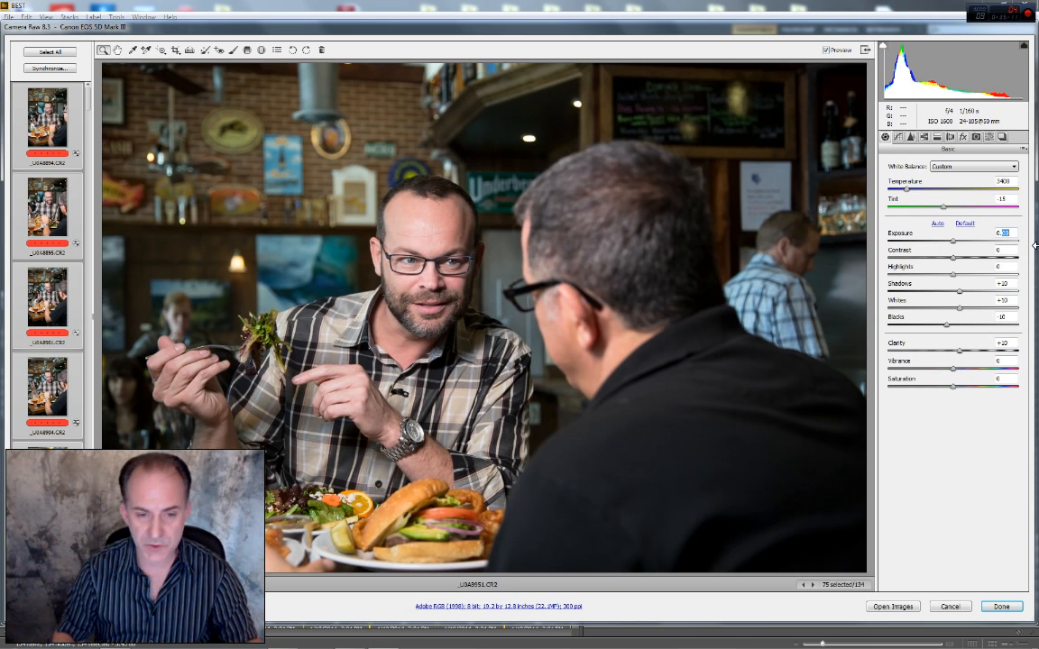
Set the Exposure of the selected photos to +0.25, trying +0.15 first
{"action": "type", "text": "15"}
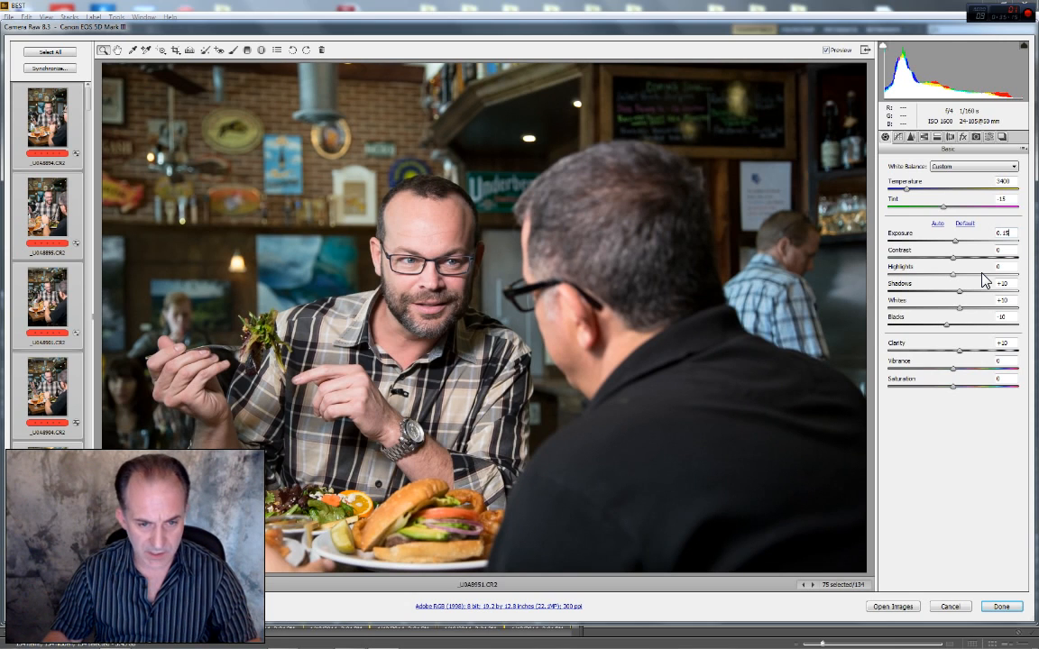
{"action": "double_click", "coordinate": [1007, 234]}
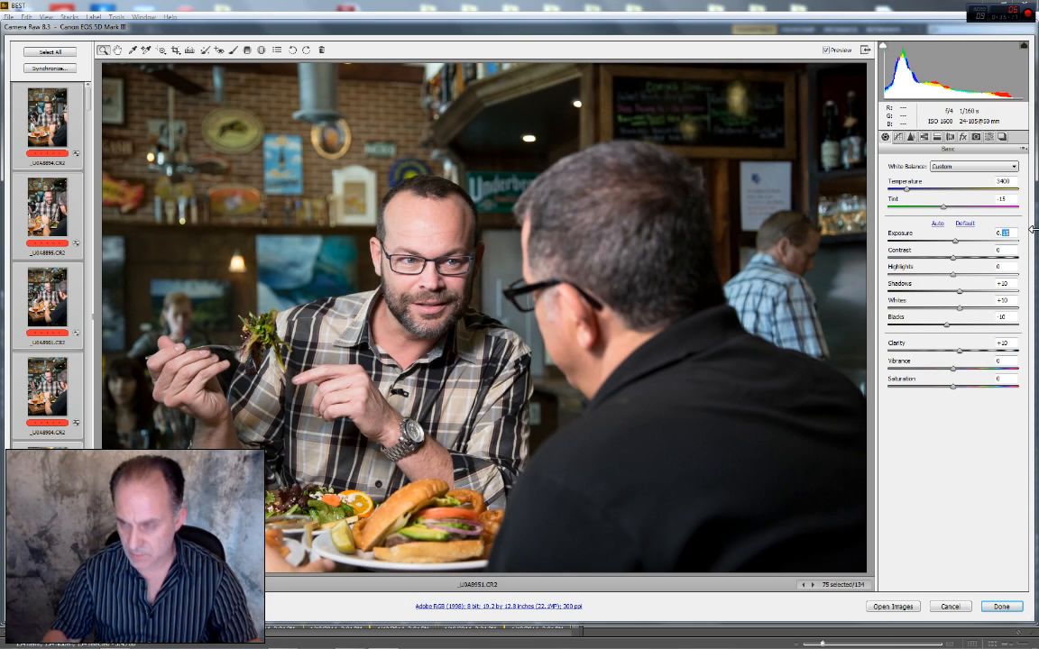
{"action": "type", "text": "0.25"}
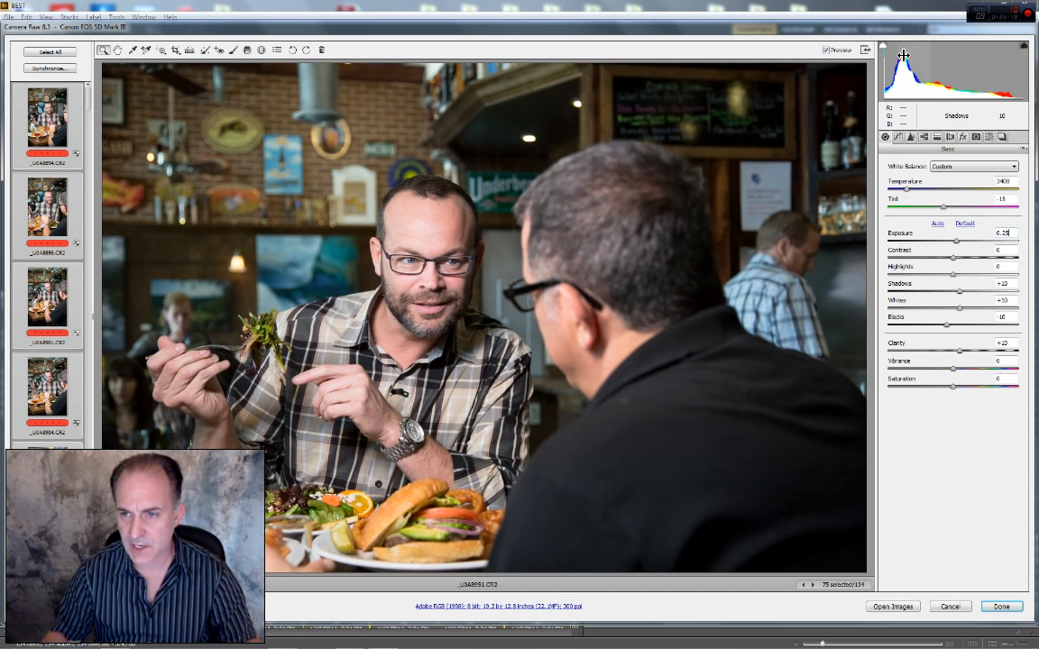
Turn on the highlight and shadow clipping warnings and set the Highlights to -10
{"action": "left_click", "coordinate": [1027, 49]}
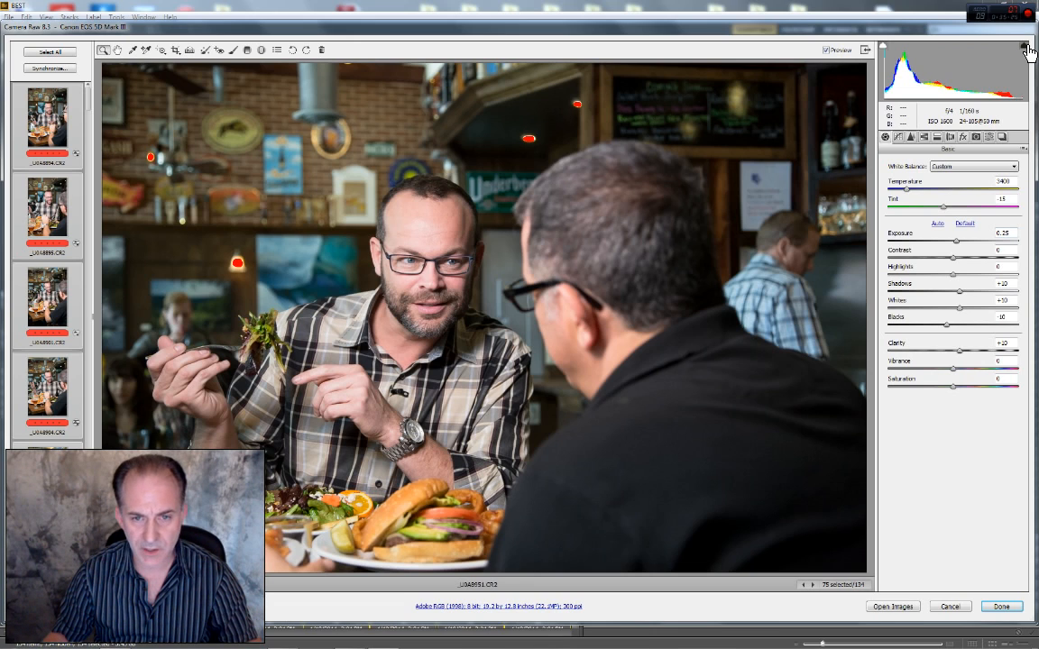
{"action": "left_click", "coordinate": [885, 49]}
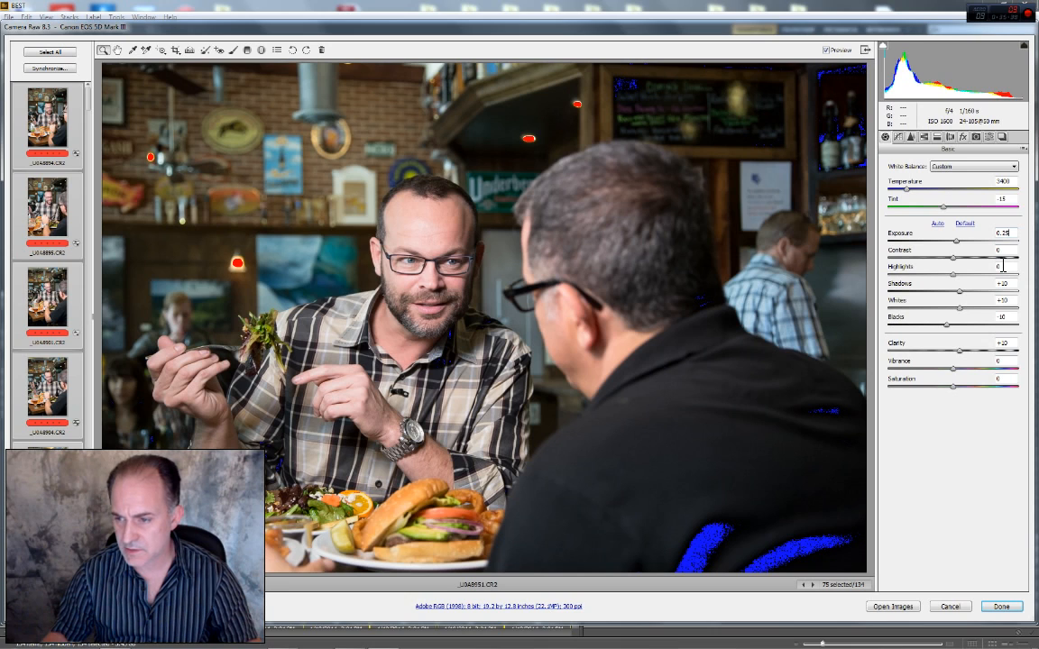
{"action": "left_click_drag", "start_coordinate": [1005, 266], "coordinate": [965, 278]}
{"action": "type", "text": "-"}
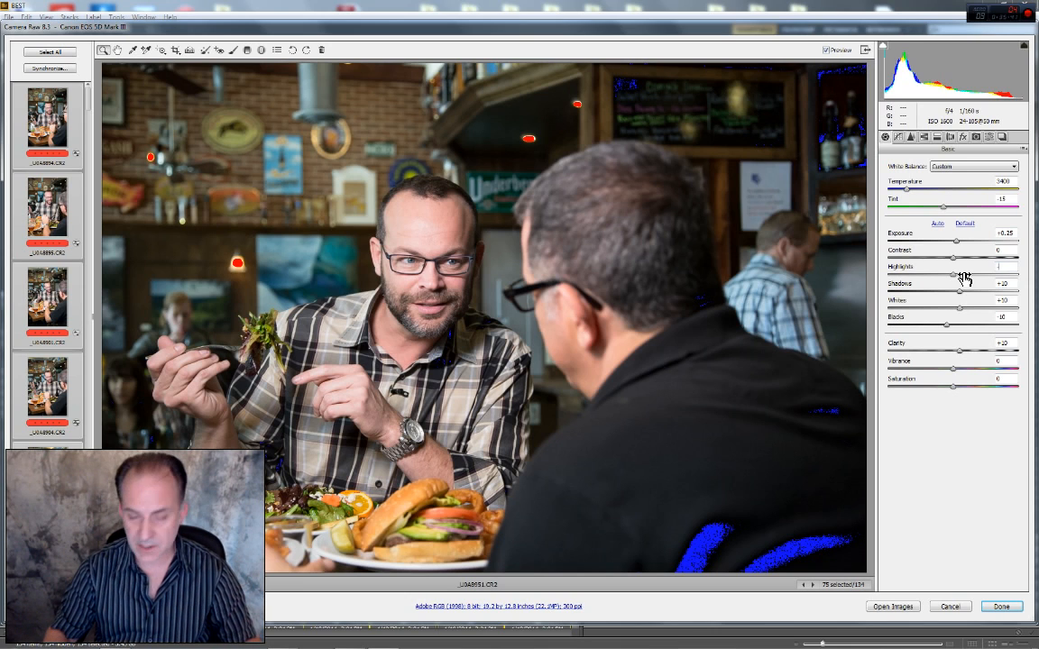
{"action": "type", "text": "10"}
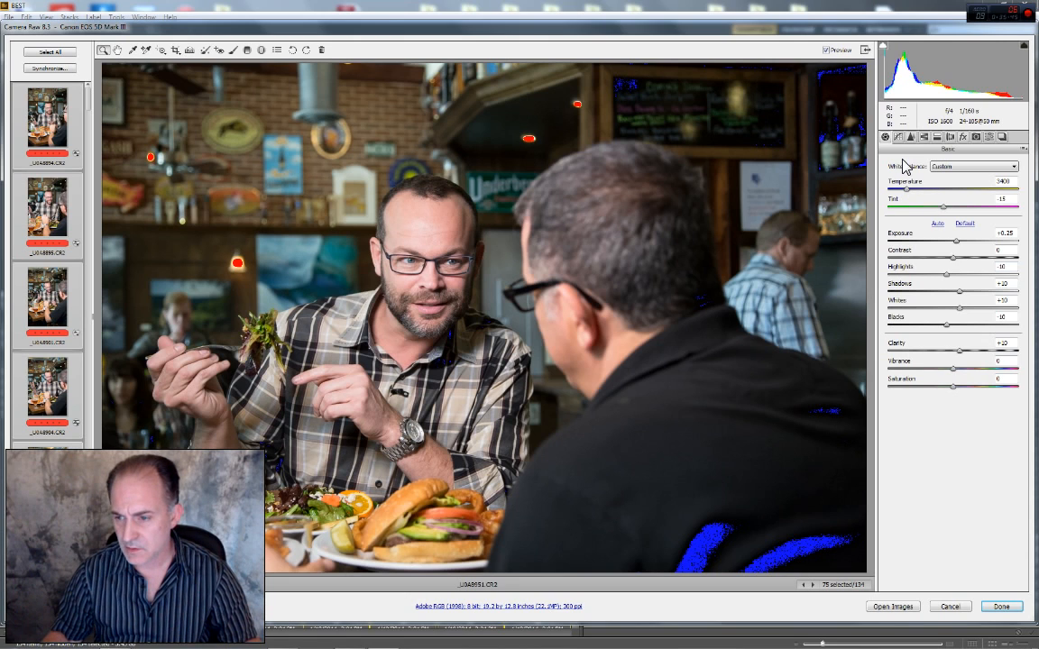
Set the parametric tone curve's Darks and Shadows to +25 and compare the photo with and without the curve
{"action": "left_click", "coordinate": [897, 139]}
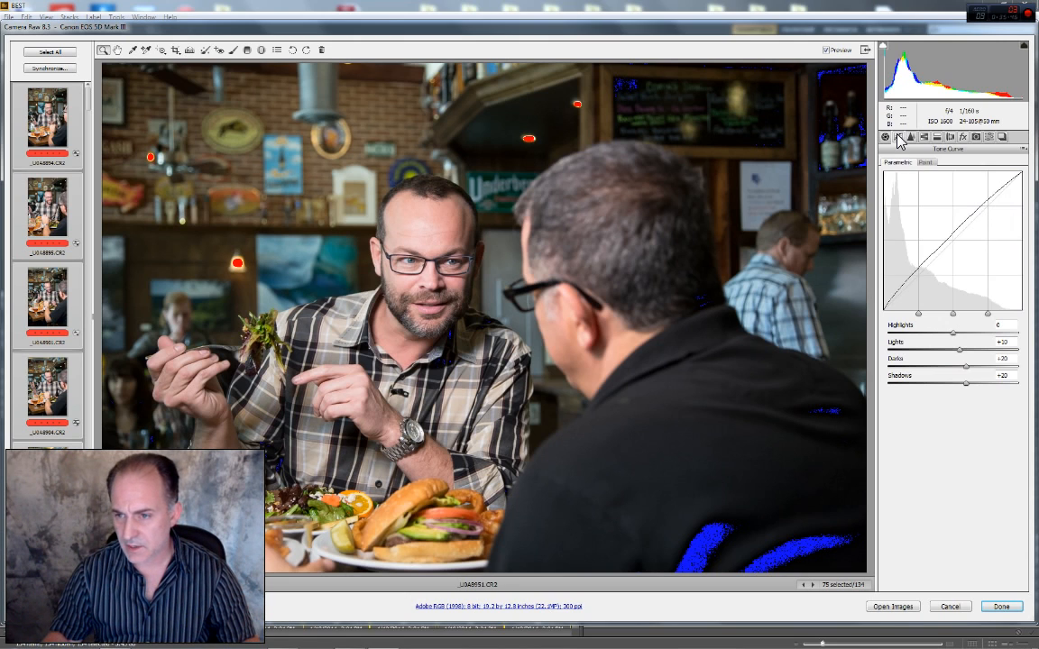
{"action": "double_click", "coordinate": [1012, 359]}
{"action": "type", "text": "25"}
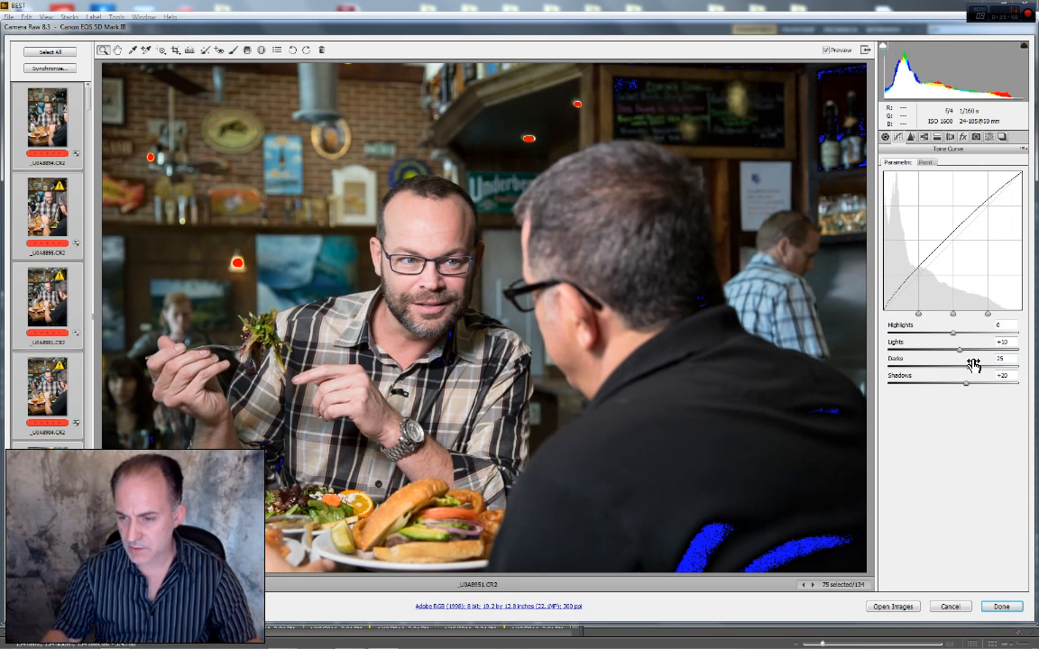
{"action": "key", "text": "Tab"}
{"action": "type", "text": "25"}
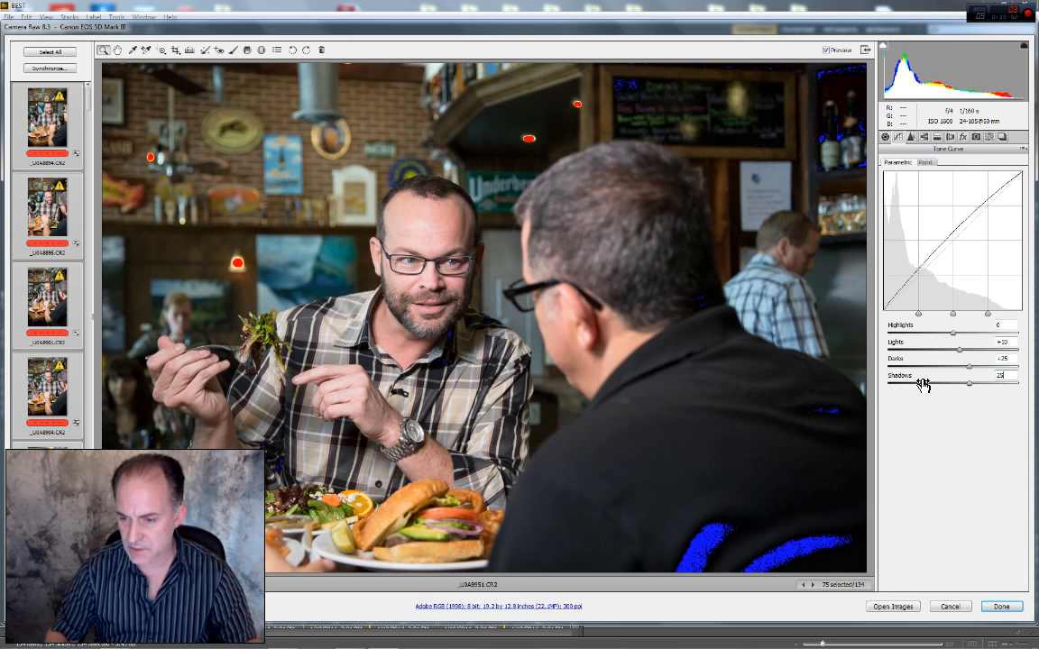
{"action": "left_click", "coordinate": [826, 51]}
{"action": "left_click", "coordinate": [826, 50]}
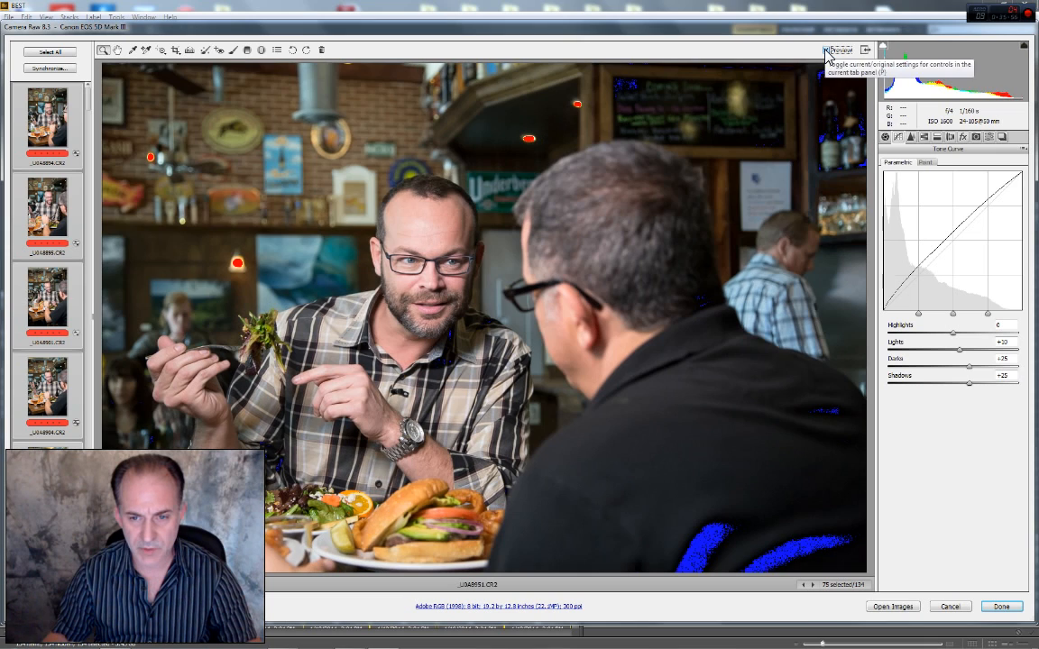
{"action": "left_click", "coordinate": [826, 50]}
{"action": "left_click", "coordinate": [828, 51]}
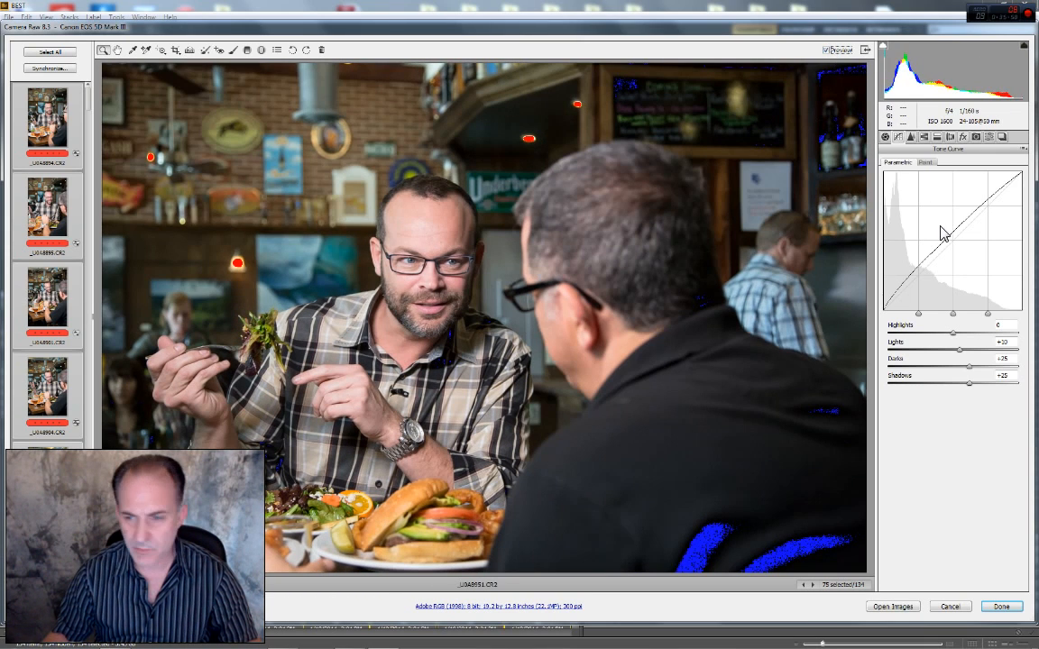
Set the Blacks to -15 in the basic adjustments of the selected photos
{"action": "left_click", "coordinate": [911, 136]}
{"action": "left_click", "coordinate": [886, 137]}
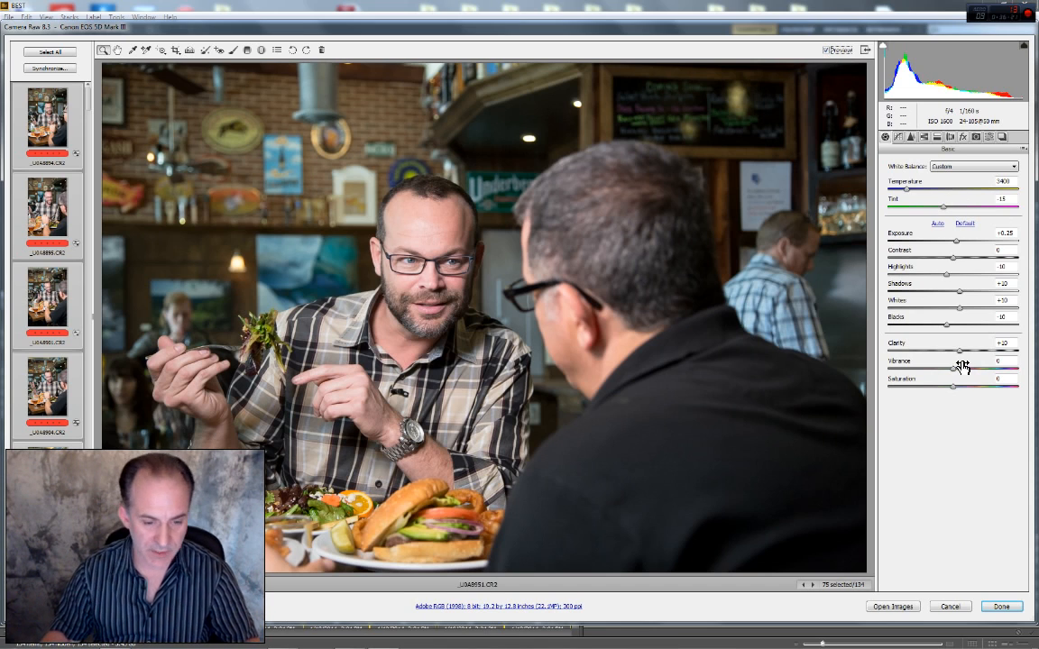
{"action": "left_click", "coordinate": [1003, 317]}
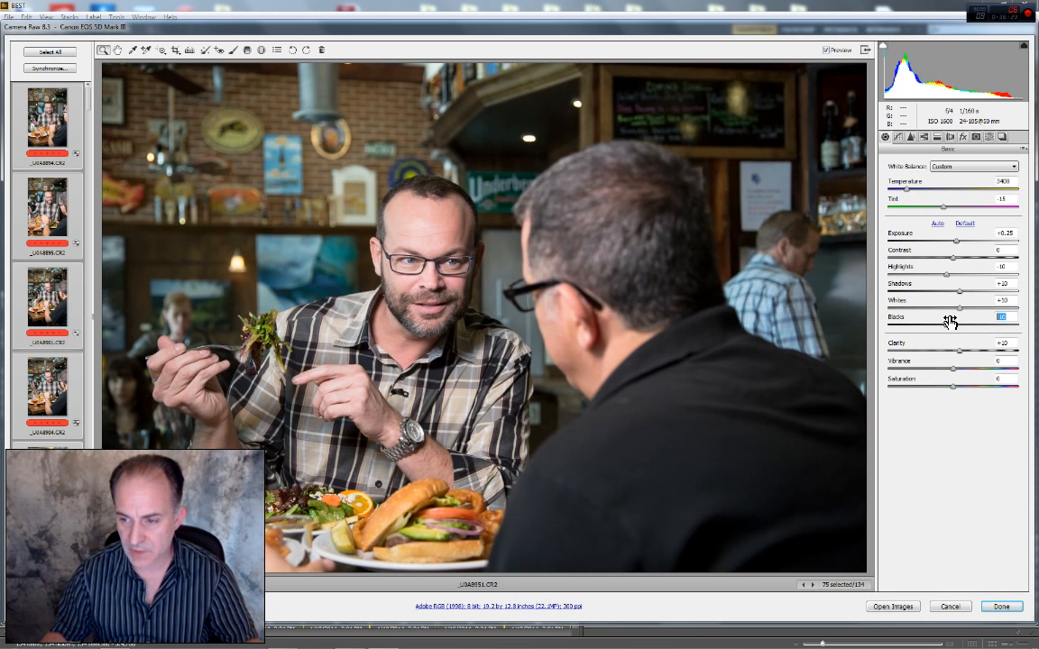
{"action": "type", "text": "-15"}
{"action": "key", "text": "Return"}
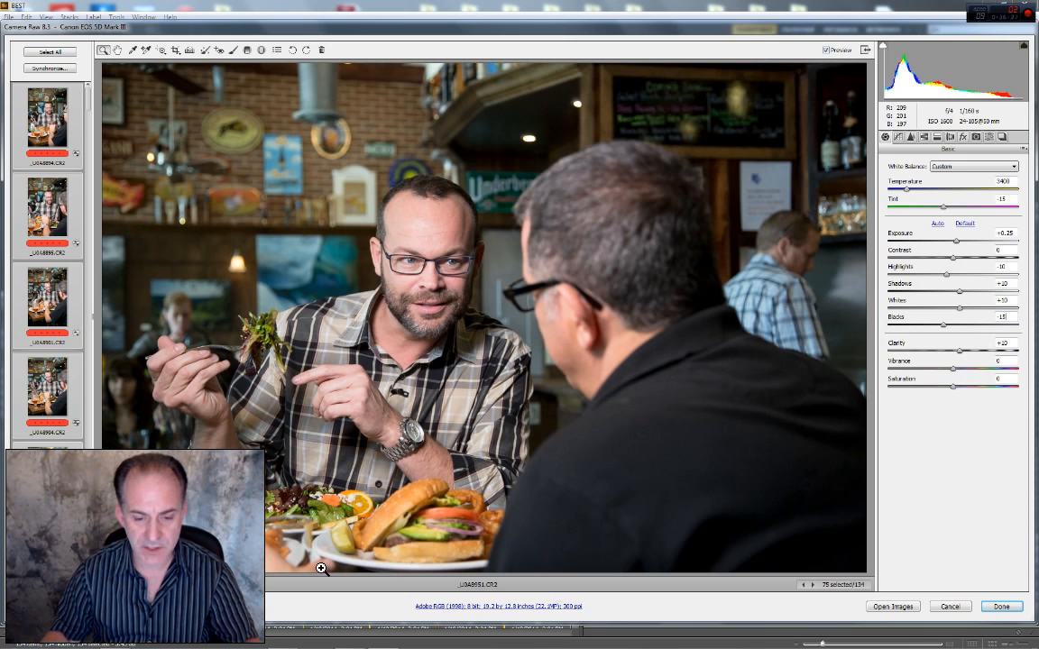
Review the workflow options for color space, bit depth, image size and resolution, and accept them
{"action": "left_click", "coordinate": [460, 614]}
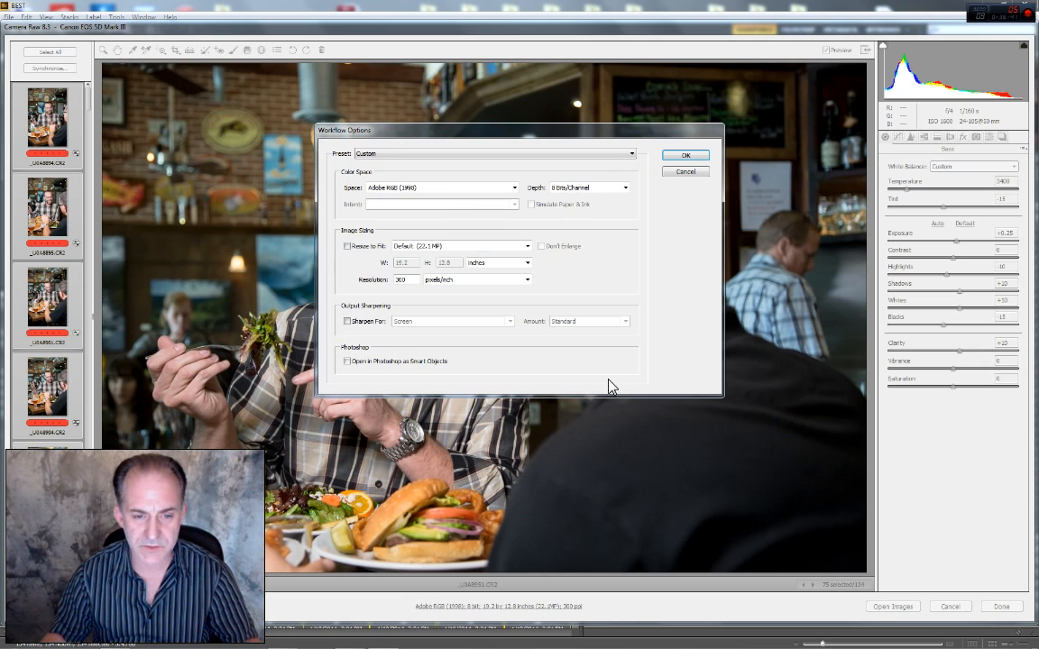
{"action": "left_click", "coordinate": [684, 156]}
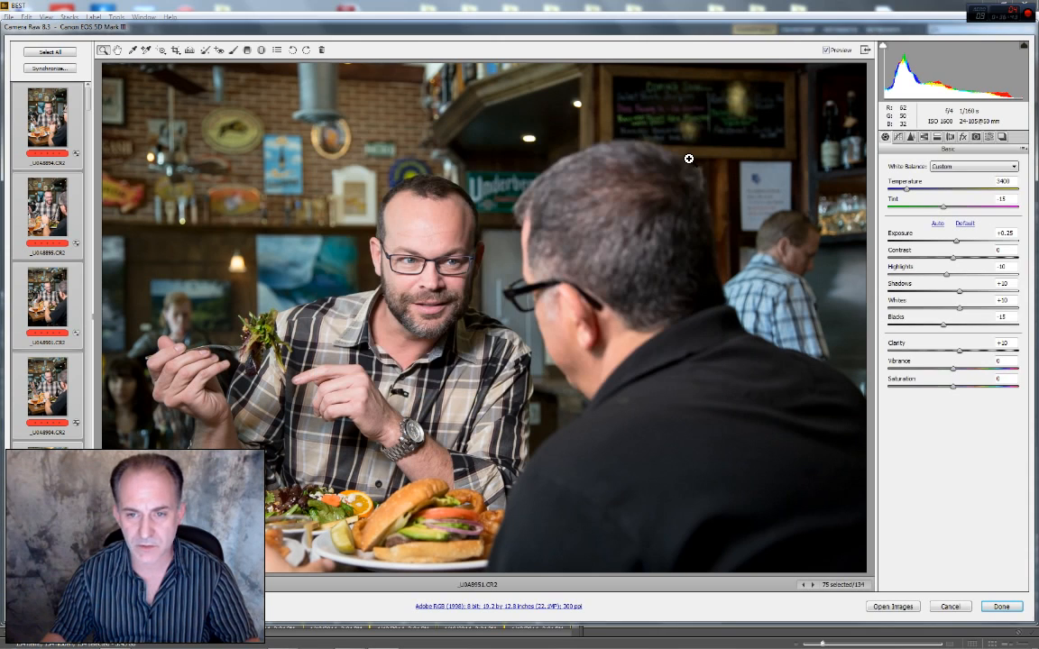
Check the first photos of the series one by one and remove the red label from _U0A8894 through _U0A8904
{"action": "left_click", "coordinate": [41, 115]}
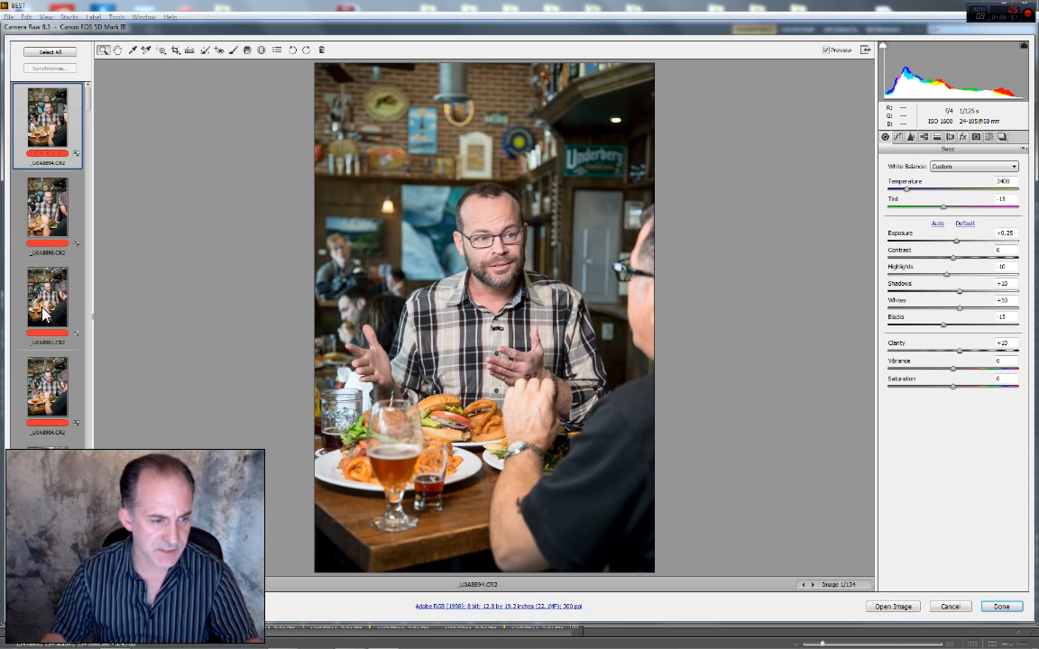
{"action": "left_click", "coordinate": [39, 237]}
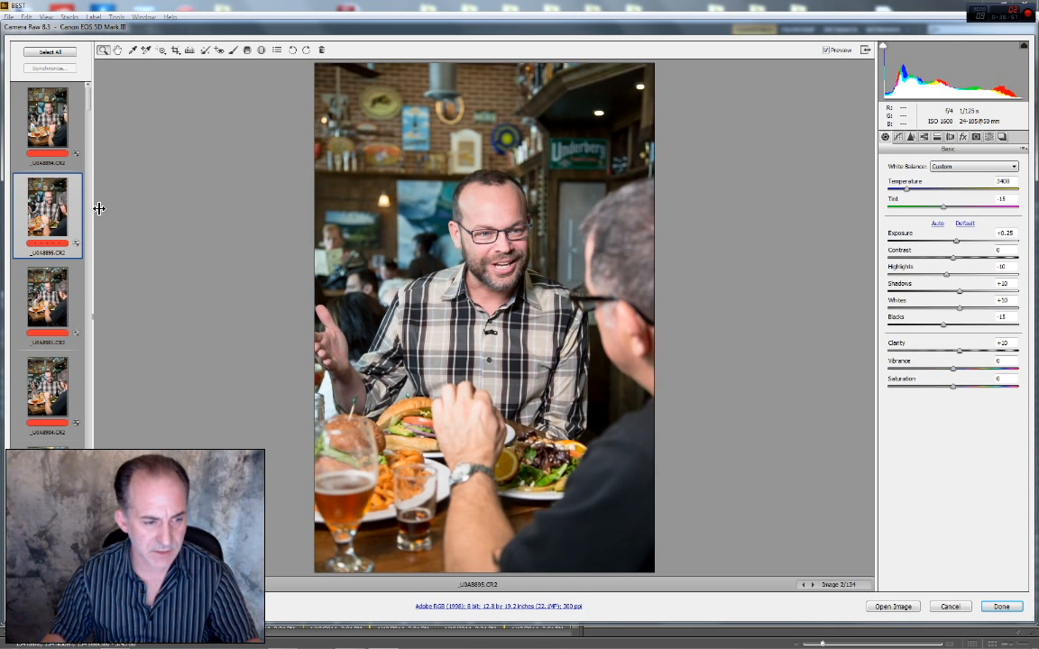
{"action": "mouse_move", "coordinate": [87, 91]}
{"action": "left_mouse_down"}
{"action": "mouse_move", "coordinate": [90, 120]}
{"action": "mouse_move", "coordinate": [93, 110]}
{"action": "left_mouse_up"}
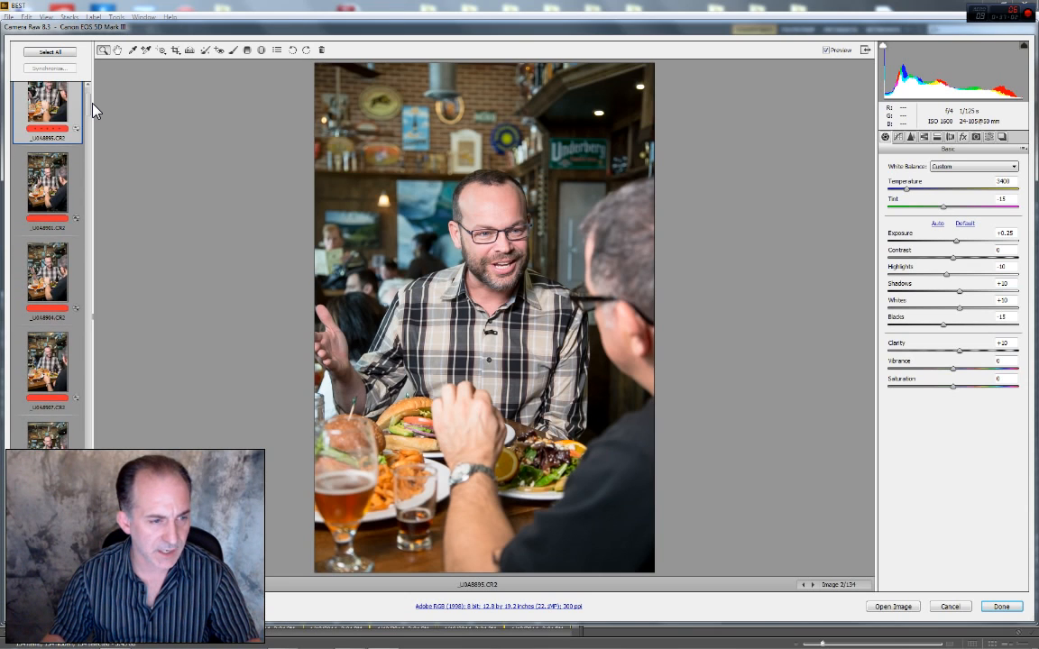
{"action": "left_click", "coordinate": [41, 377]}
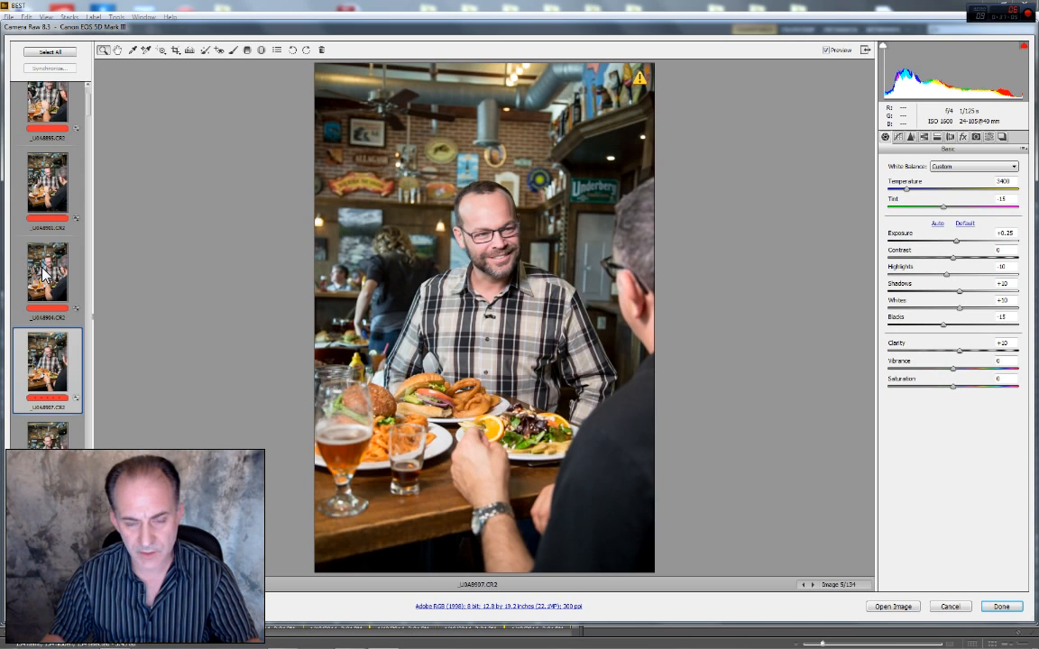
{"action": "left_click", "coordinate": [46, 271]}
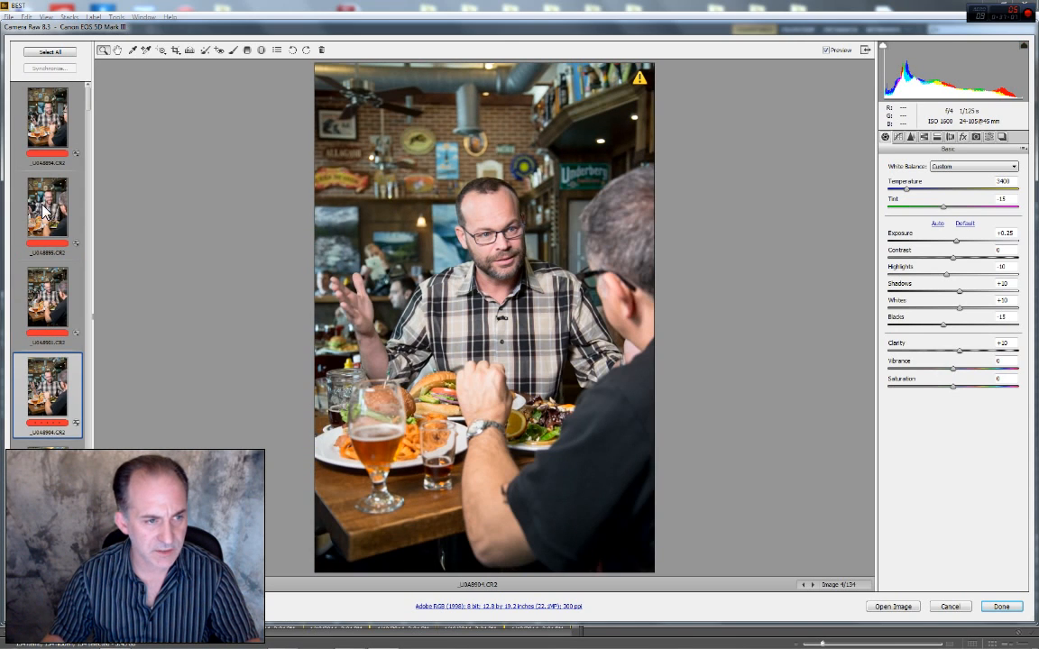
{"action": "left_click", "coordinate": [47, 123], "text": "shift"}
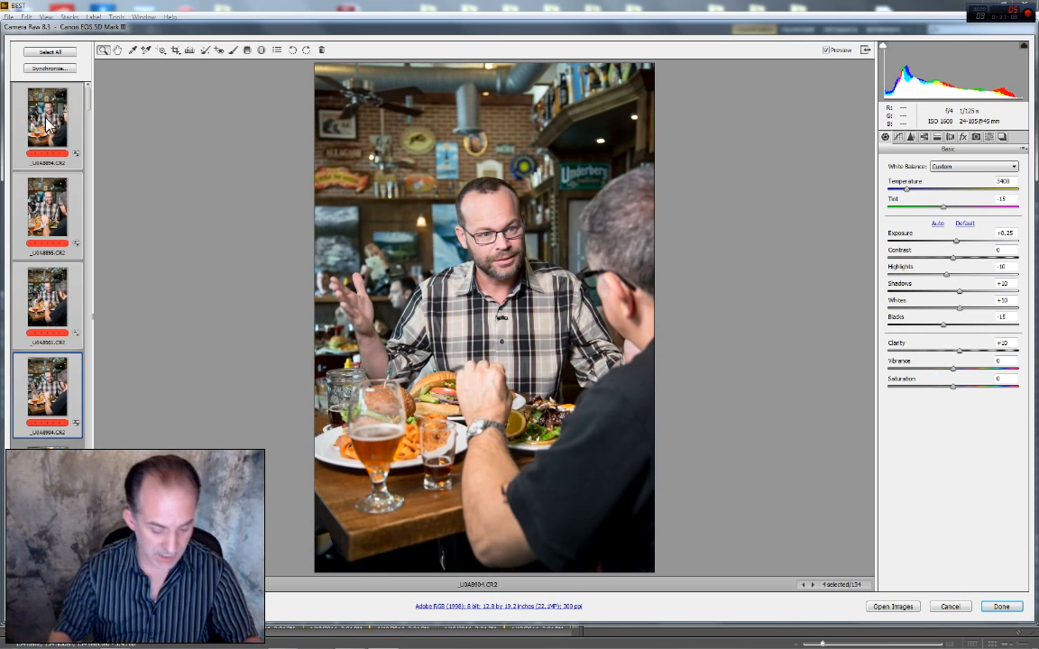
{"action": "key", "text": "ctrl+6"}
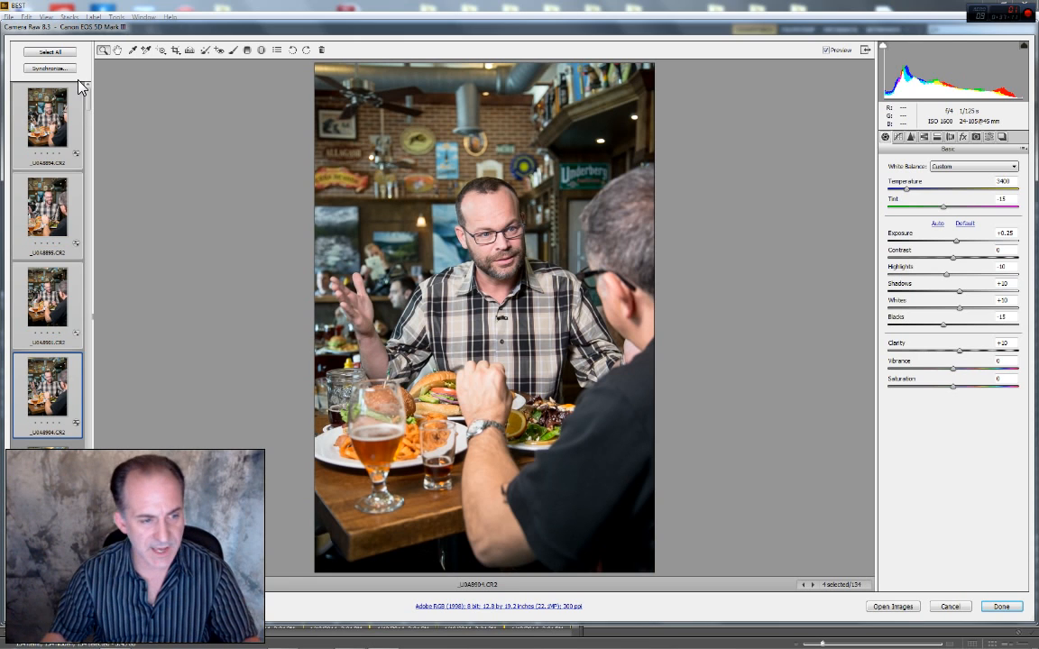
Examine the tone and color of the following restaurant photos, from _U0A8907 through _U0A8917
{"action": "scroll", "coordinate": [79, 90], "scroll_direction": "down", "scroll_amount": 5}
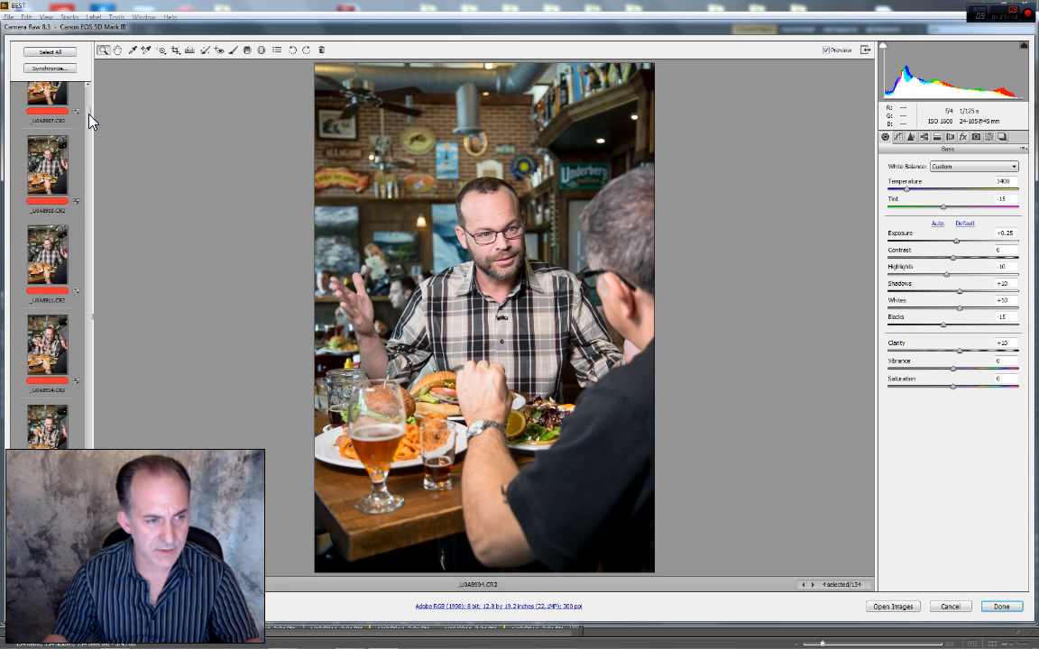
{"action": "scroll", "coordinate": [88, 113], "scroll_direction": "up", "scroll_amount": 1}
{"action": "left_click", "coordinate": [49, 155]}
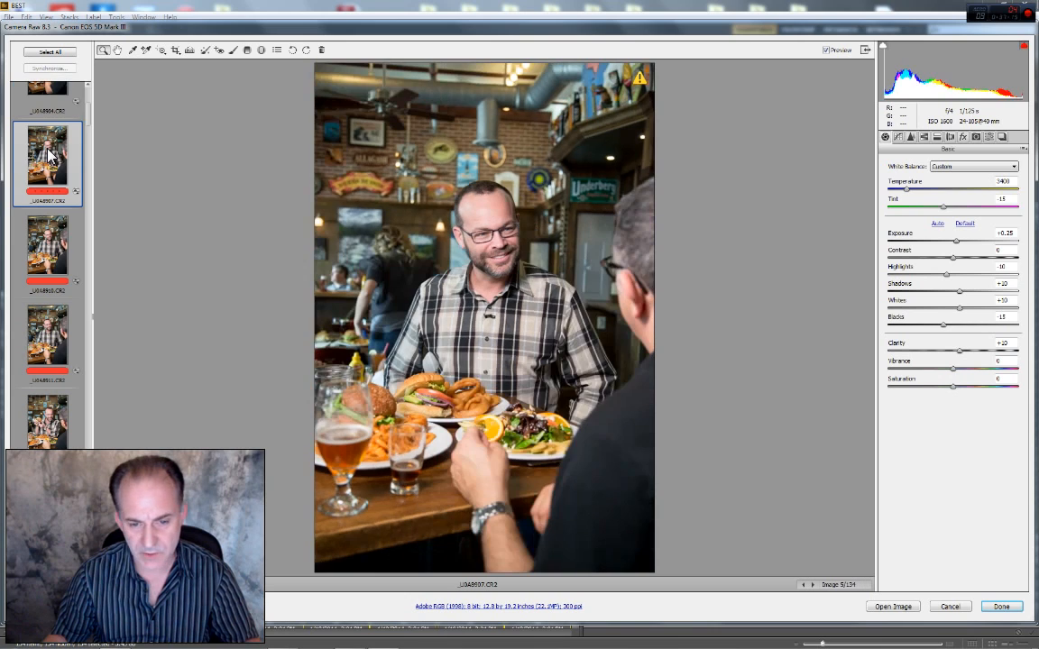
{"action": "left_click", "coordinate": [41, 260]}
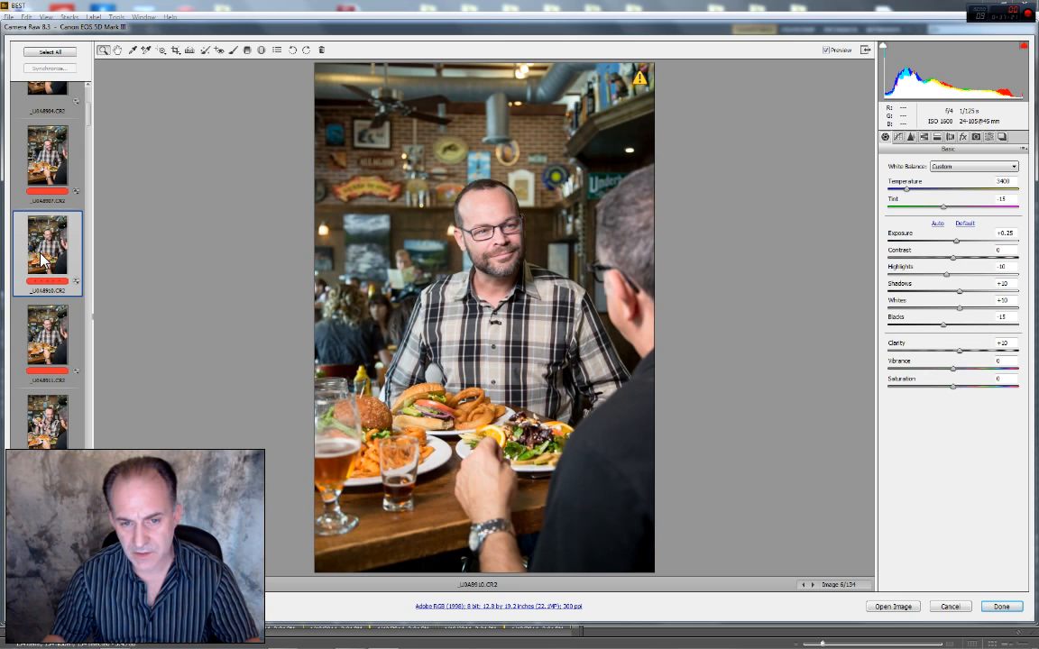
{"action": "left_click", "coordinate": [54, 340]}
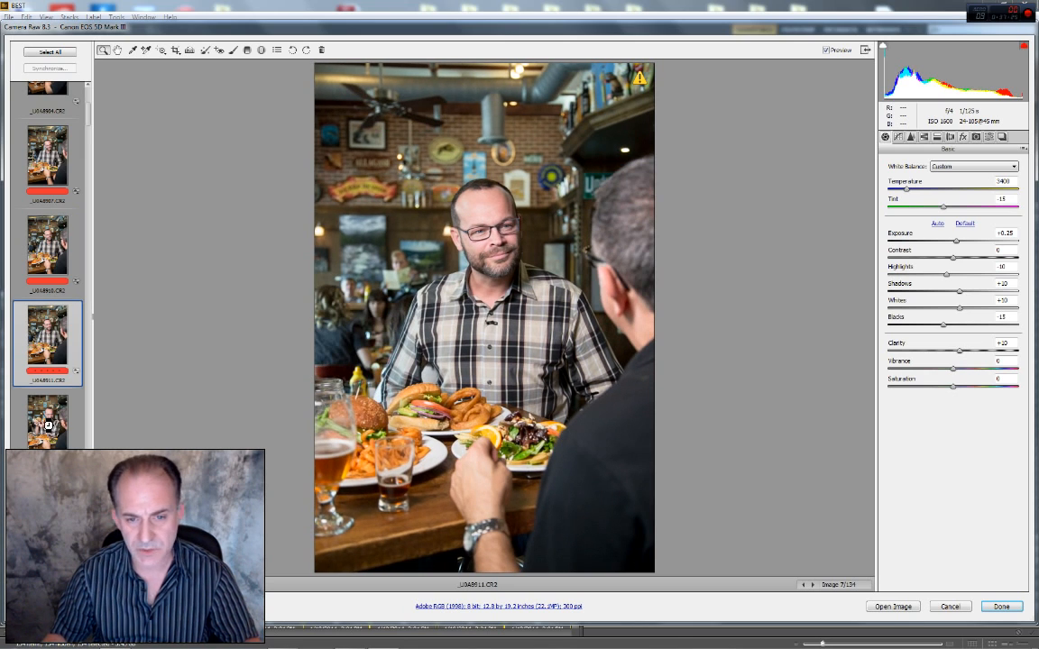
{"action": "left_click", "coordinate": [38, 431]}
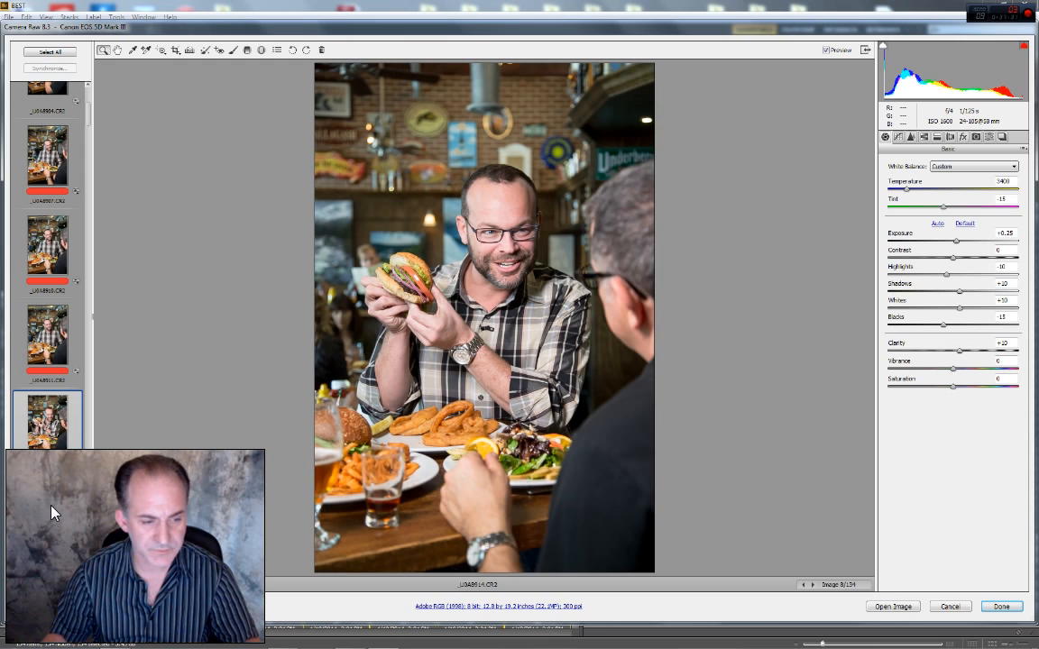
{"action": "key", "text": "Down"}
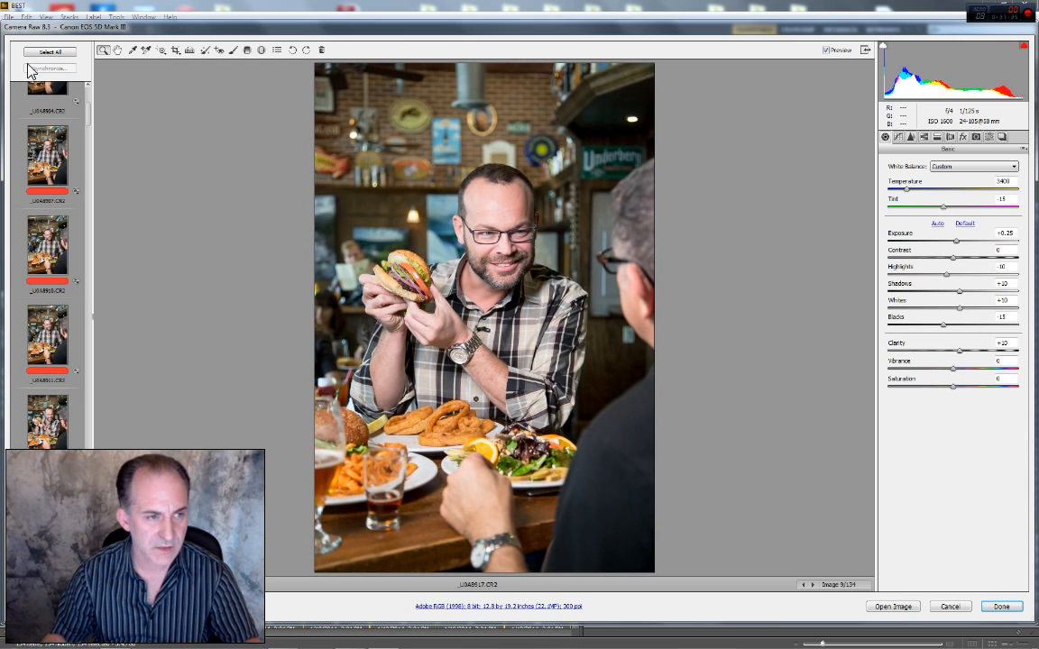
Select all photos from _U0A8894 through _U0A9119, set the Oranges luminance to -10, and compare the image with and without the HSL adjustments
{"action": "scroll", "coordinate": [81, 90], "scroll_direction": "up", "scroll_amount": 10}
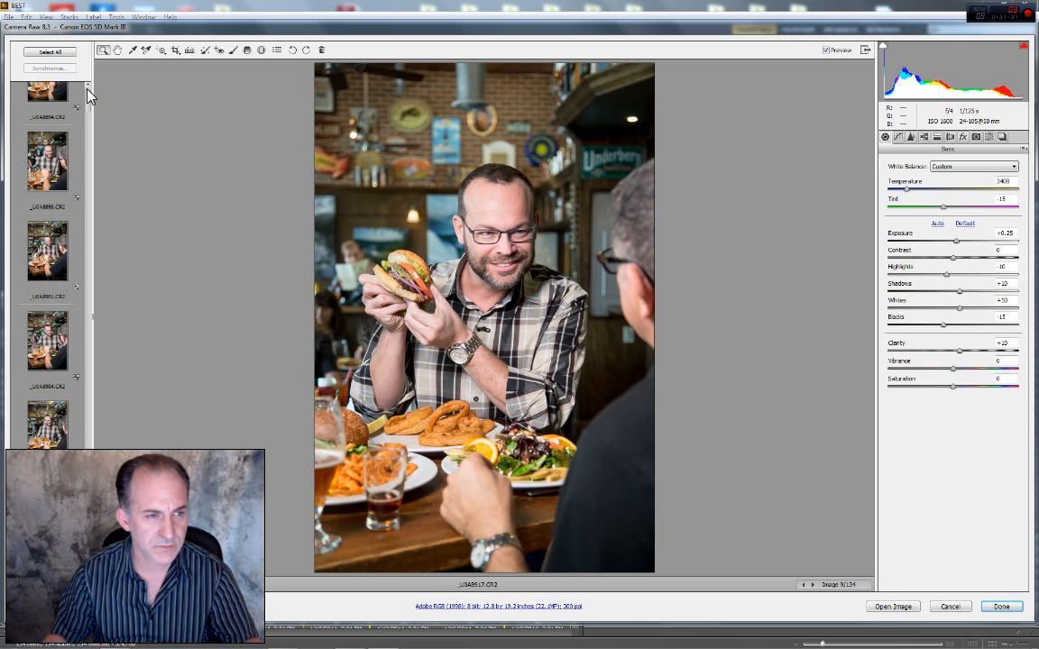
{"action": "left_click", "coordinate": [81, 99]}
{"action": "left_click_drag", "start_coordinate": [87, 99], "coordinate": [94, 368]}
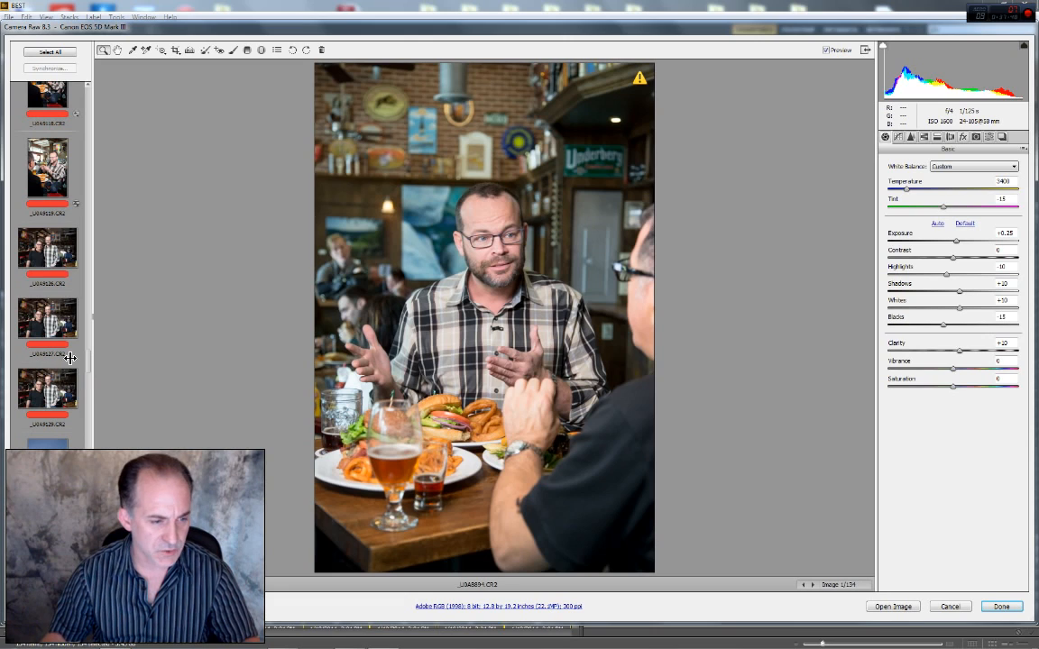
{"action": "left_click", "coordinate": [52, 192], "text": "shift"}
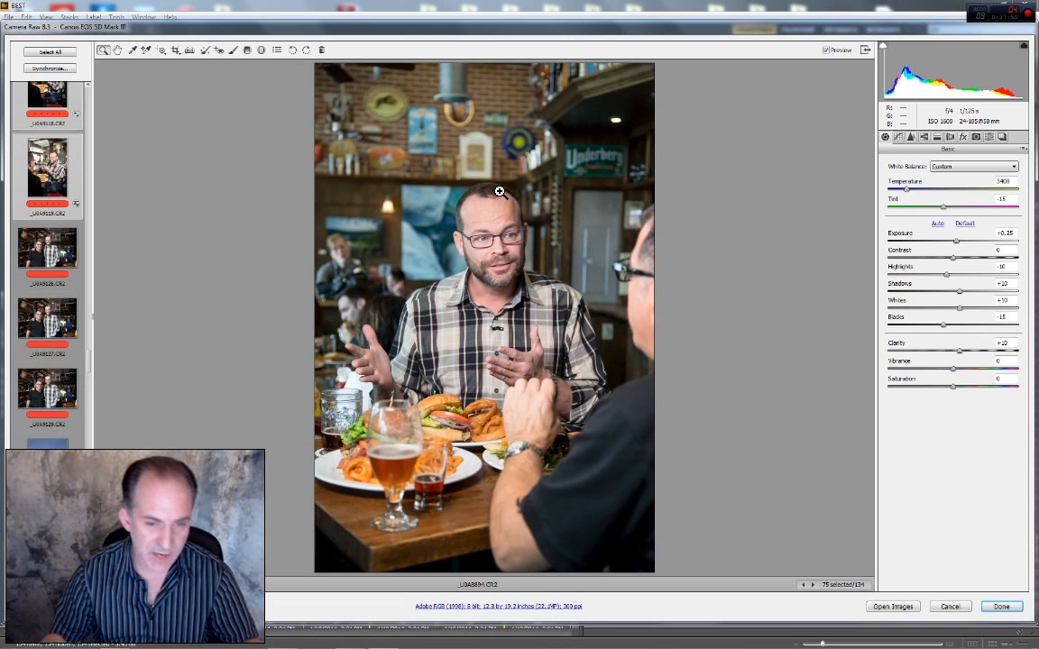
{"action": "left_click", "coordinate": [924, 138]}
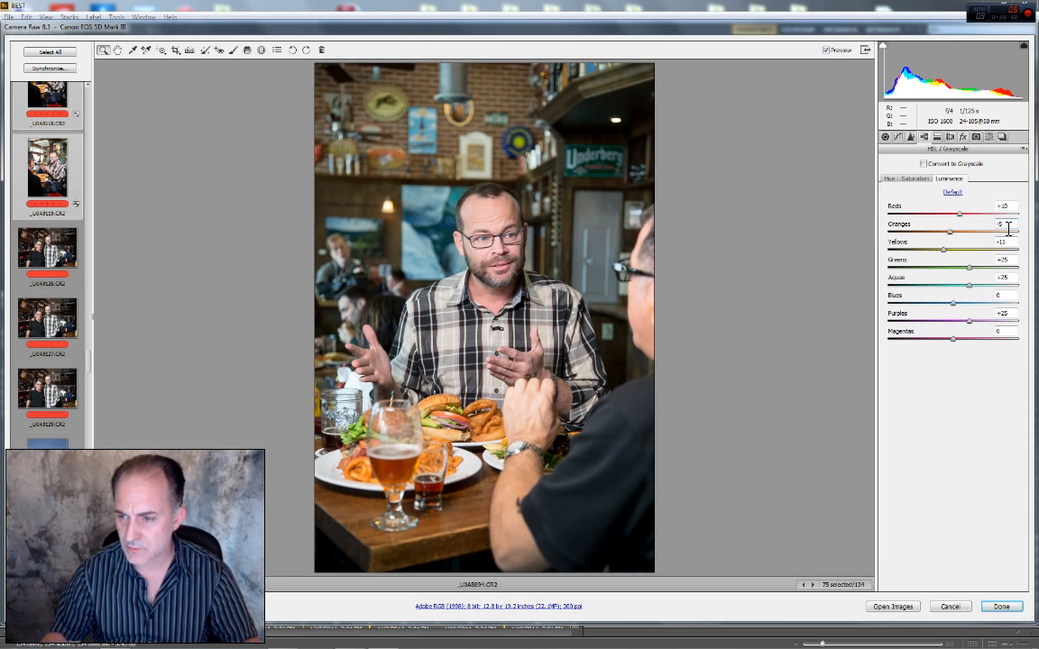
{"action": "left_click_drag", "start_coordinate": [1008, 226], "coordinate": [983, 227]}
{"action": "type", "text": "-10"}
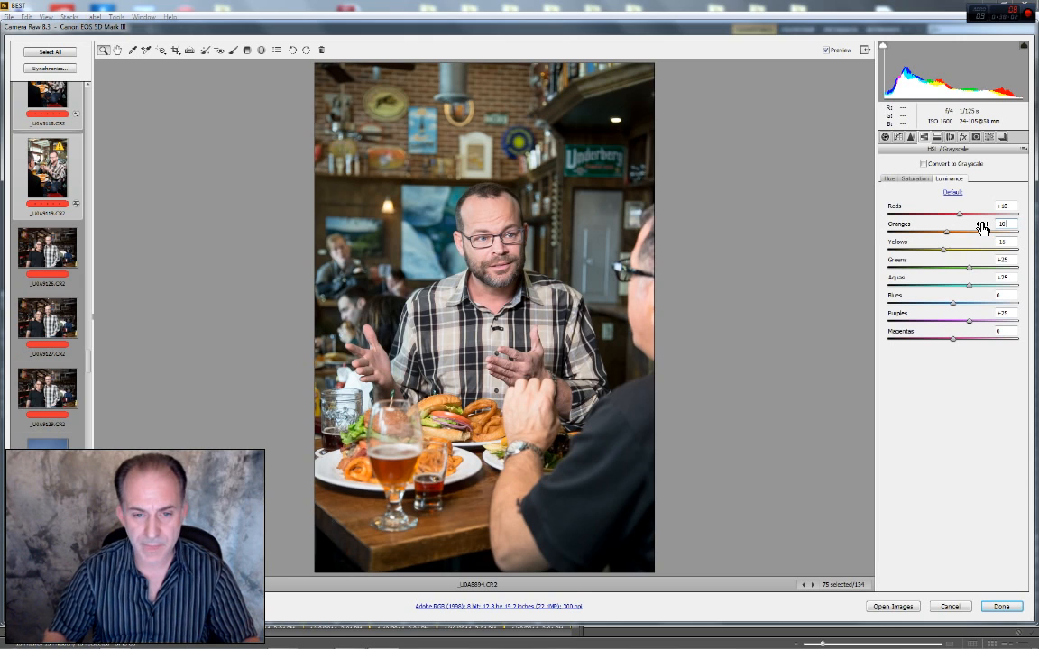
{"action": "left_click", "coordinate": [825, 50]}
{"action": "left_click", "coordinate": [826, 51]}
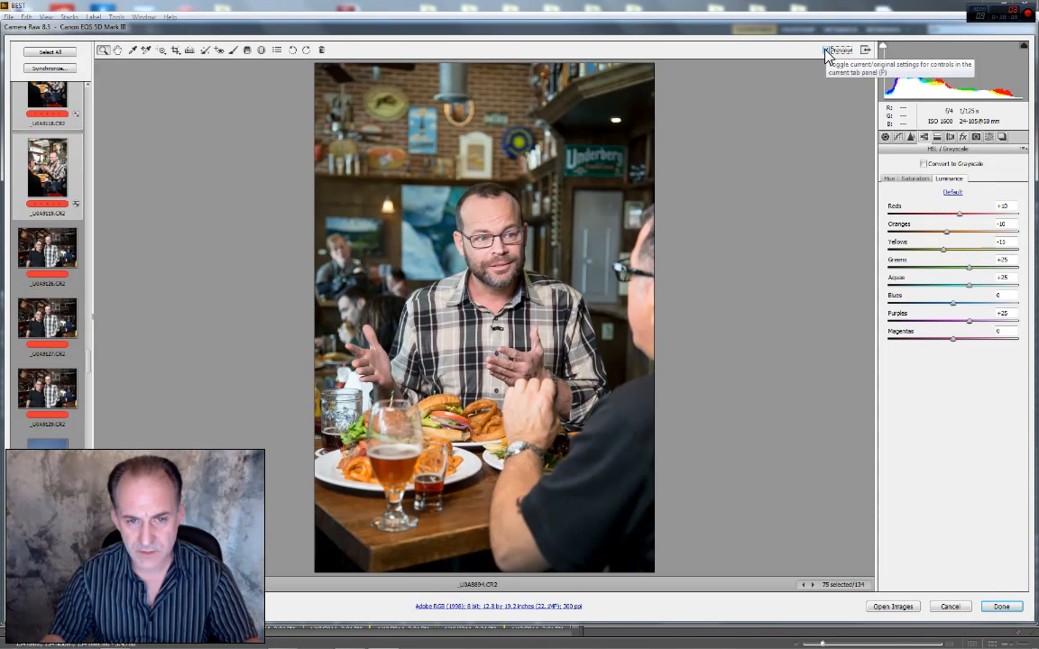
Return to the basic adjustments, compare _U0A8907 with _U0A8910, and remove the red label from _U0A8907
{"action": "left_click", "coordinate": [885, 137]}
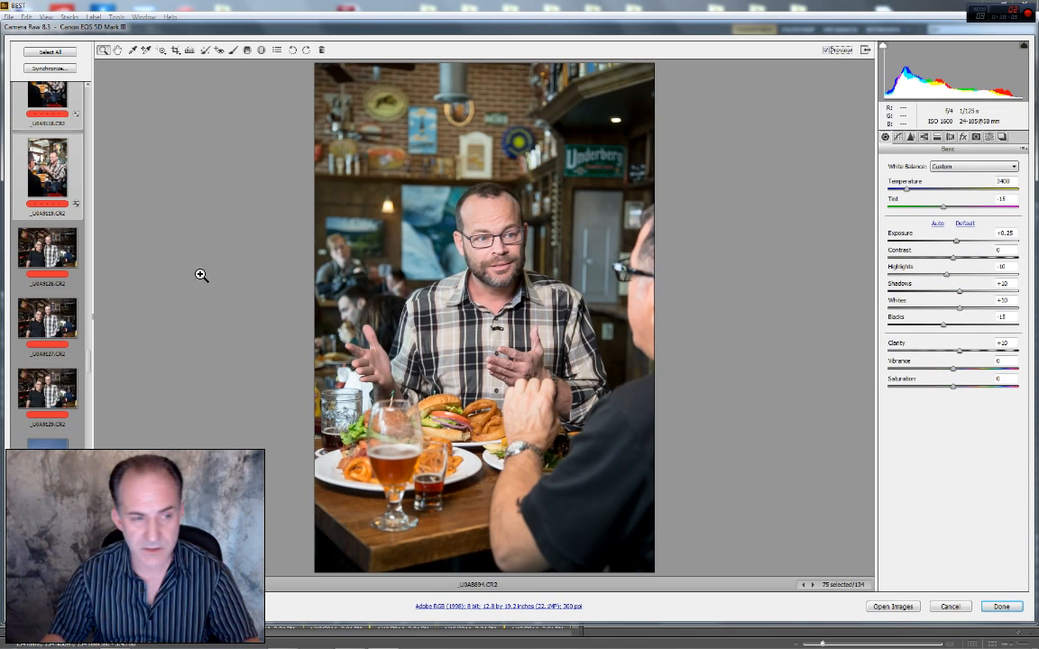
{"action": "left_click_drag", "start_coordinate": [88, 366], "coordinate": [96, 96]}
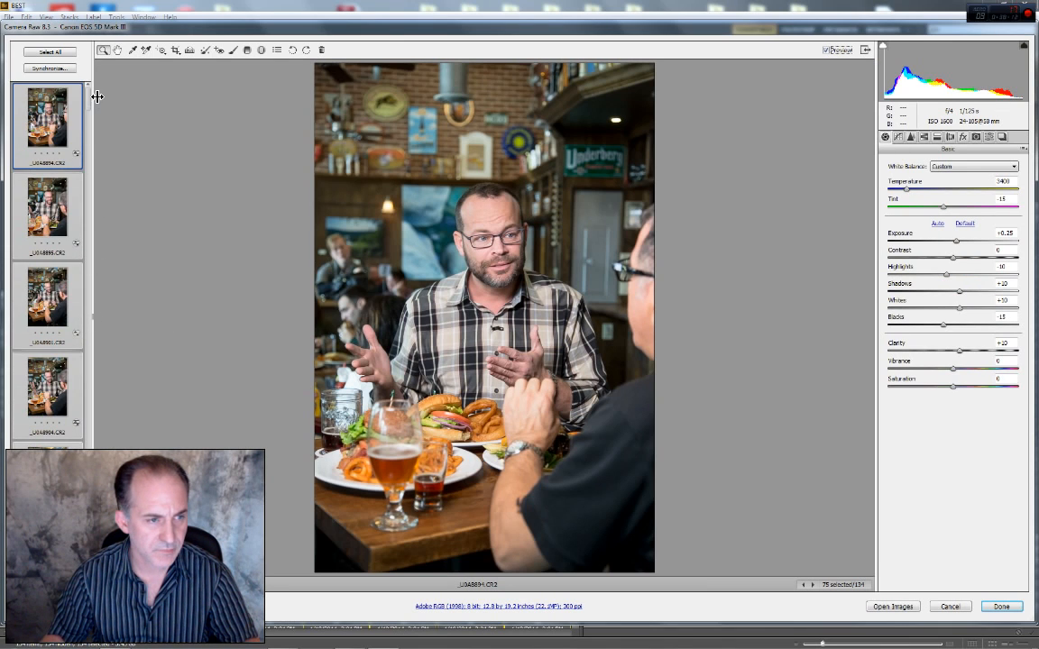
{"action": "left_click", "coordinate": [46, 440]}
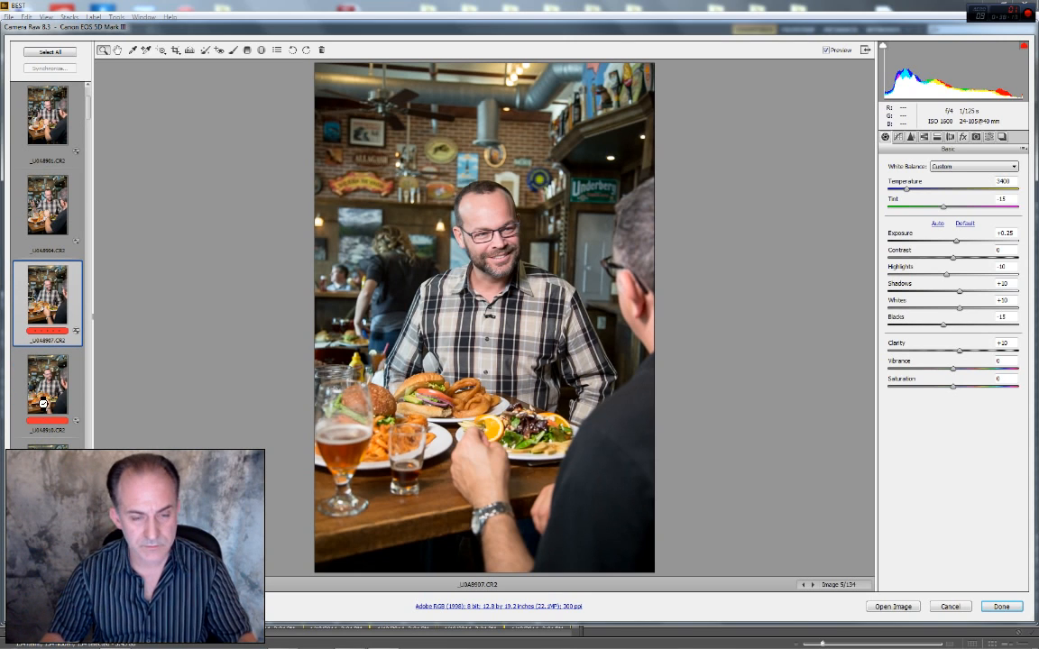
{"action": "left_click", "coordinate": [41, 396]}
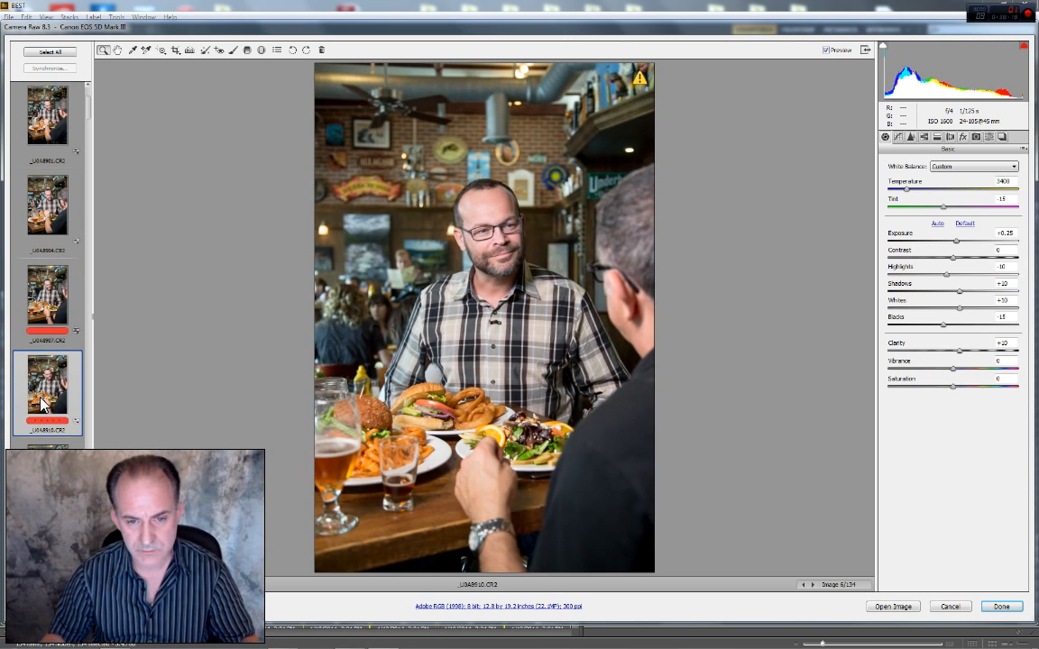
{"action": "left_click", "coordinate": [52, 293]}
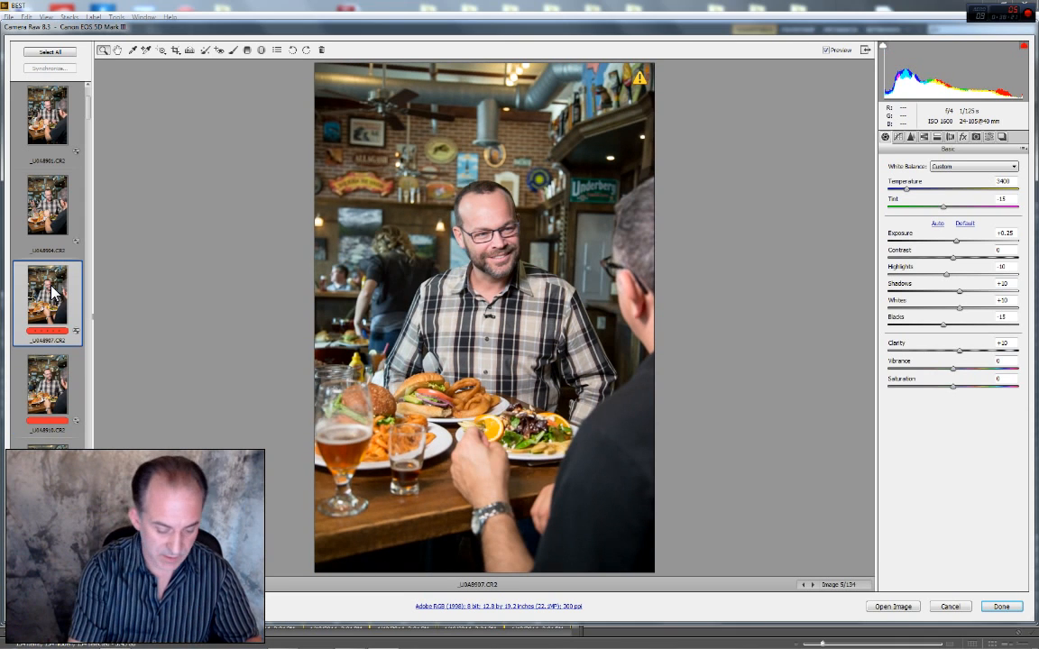
{"action": "key", "text": "ctrl+6"}
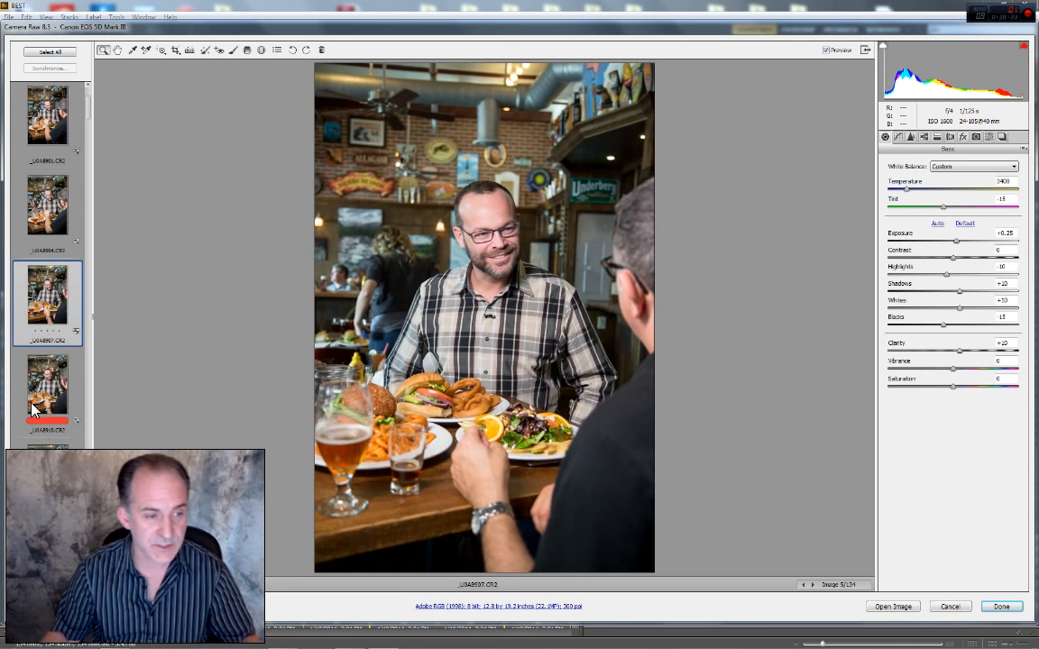
Examine the exposure and highlights of the next photos in the series, from _U0A8910 through _U0A8921
{"action": "left_click", "coordinate": [62, 406]}
{"action": "scroll", "coordinate": [62, 406], "scroll_direction": "down", "scroll_amount": 2}
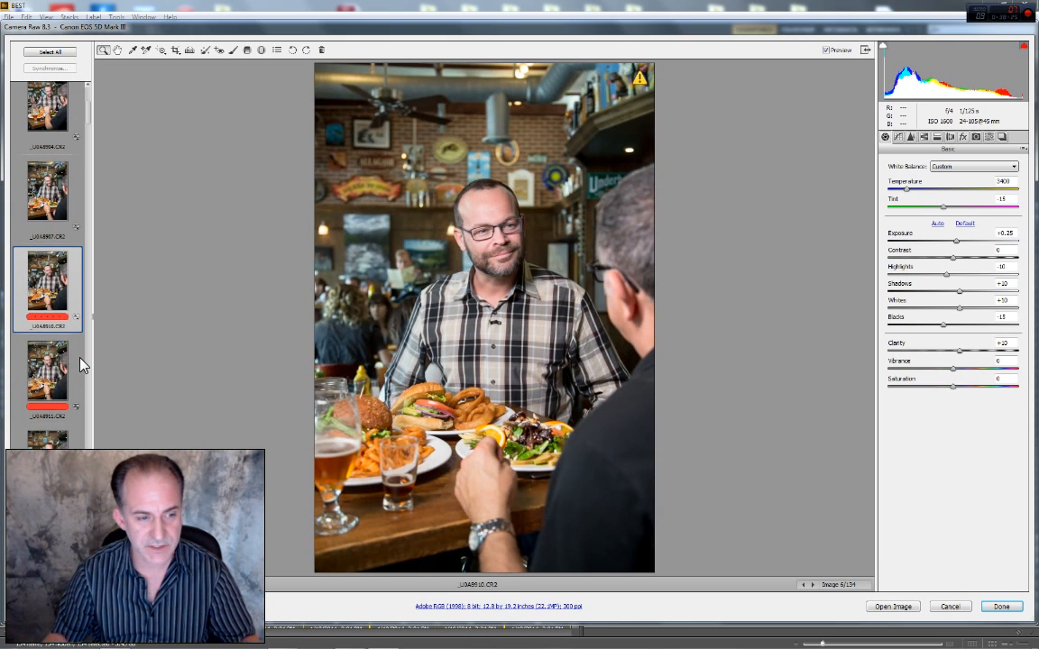
{"action": "left_click", "coordinate": [44, 373]}
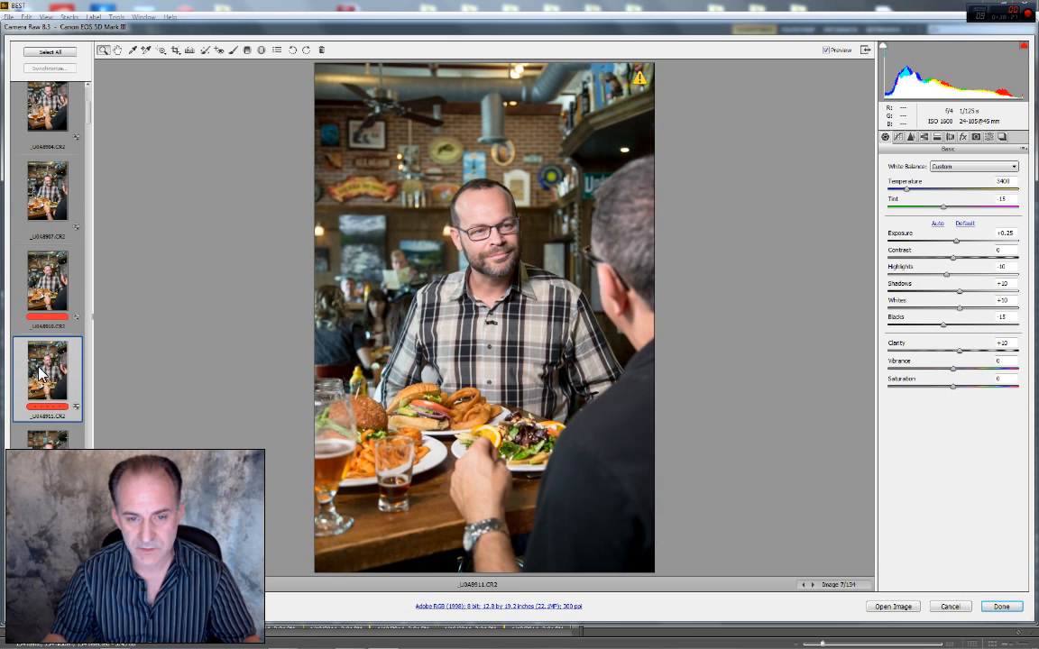
{"action": "left_click", "coordinate": [45, 483]}
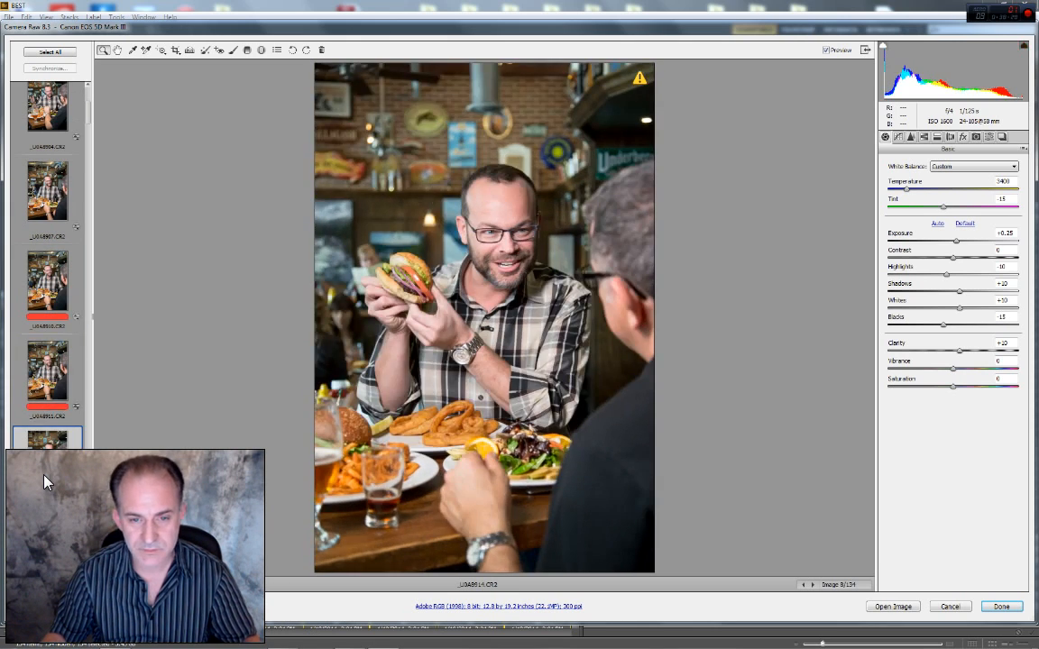
{"action": "scroll", "coordinate": [47, 483], "scroll_direction": "down", "scroll_amount": 1}
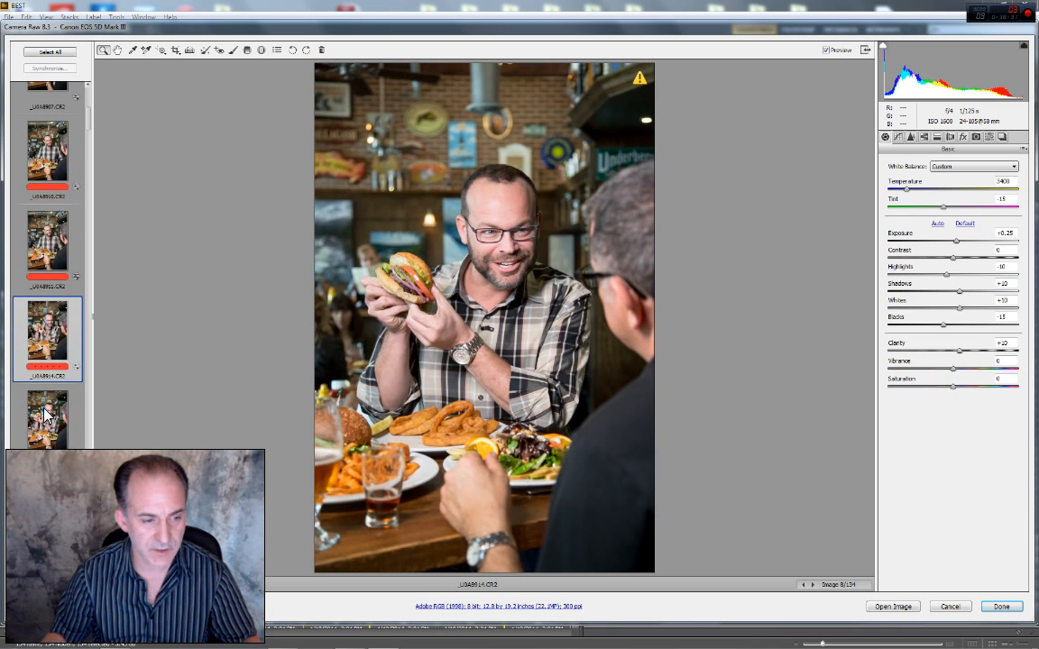
{"action": "left_click", "coordinate": [43, 434]}
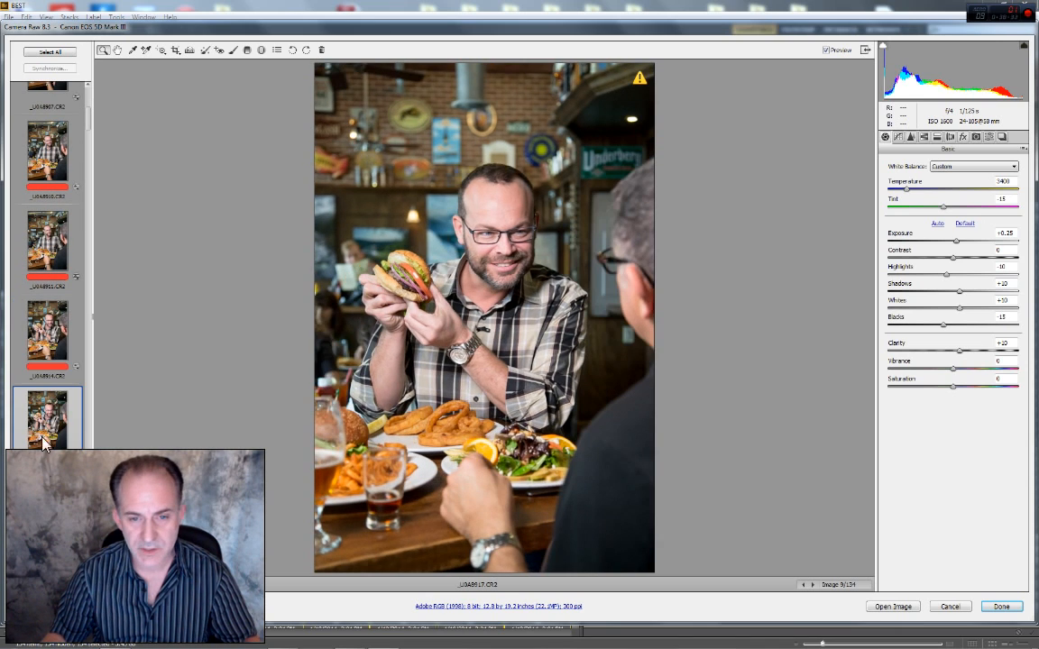
{"action": "key", "text": "Down"}
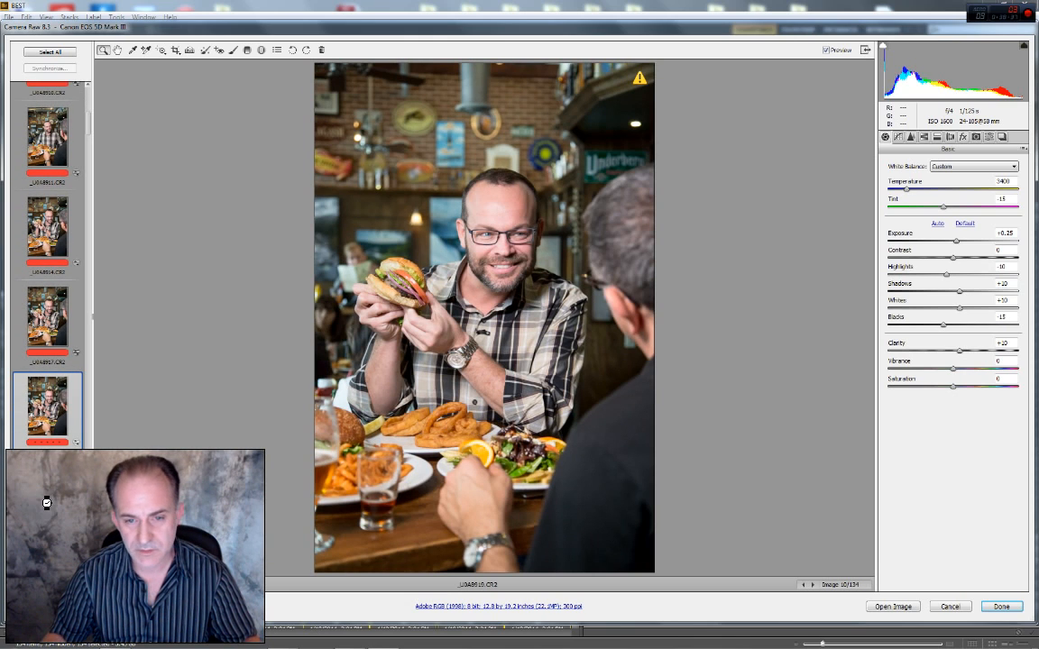
{"action": "key", "text": "Down"}
{"action": "key", "text": "Down"}
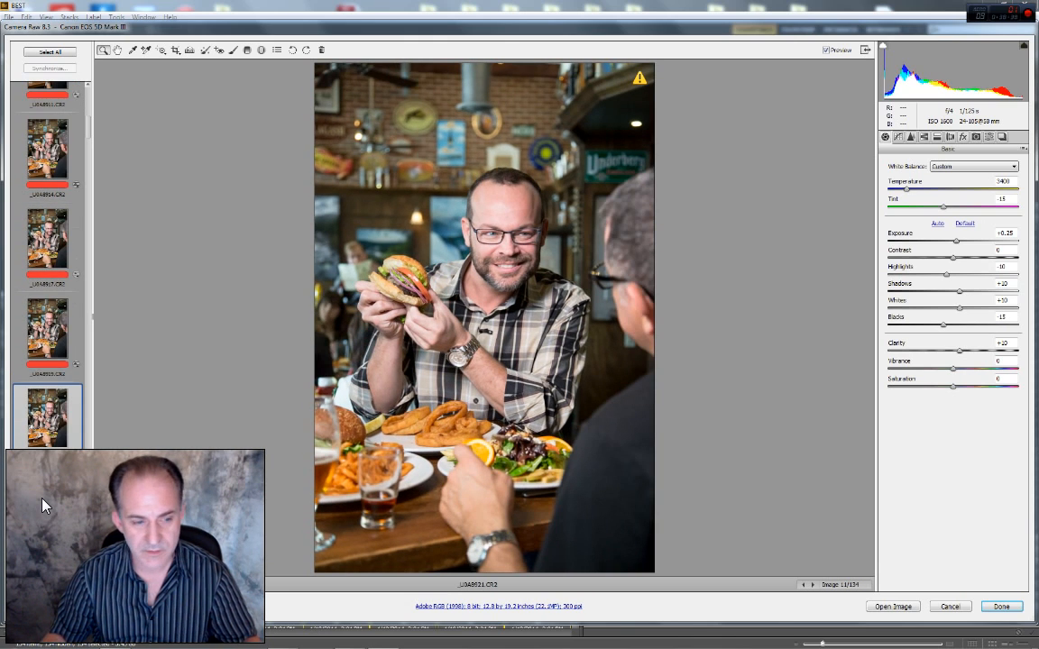
Select the four burger-holding photos from _U0A8914 through _U0A8921 and set their Highlights to -15
{"action": "key", "text": "Up"}
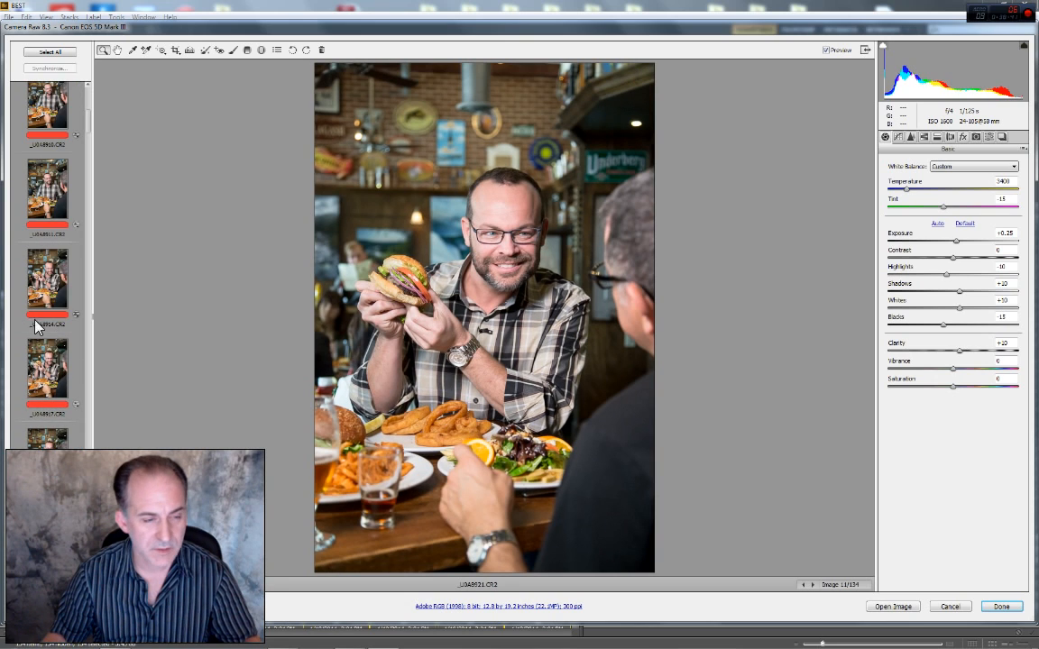
{"action": "left_click", "coordinate": [36, 289], "text": "shift"}
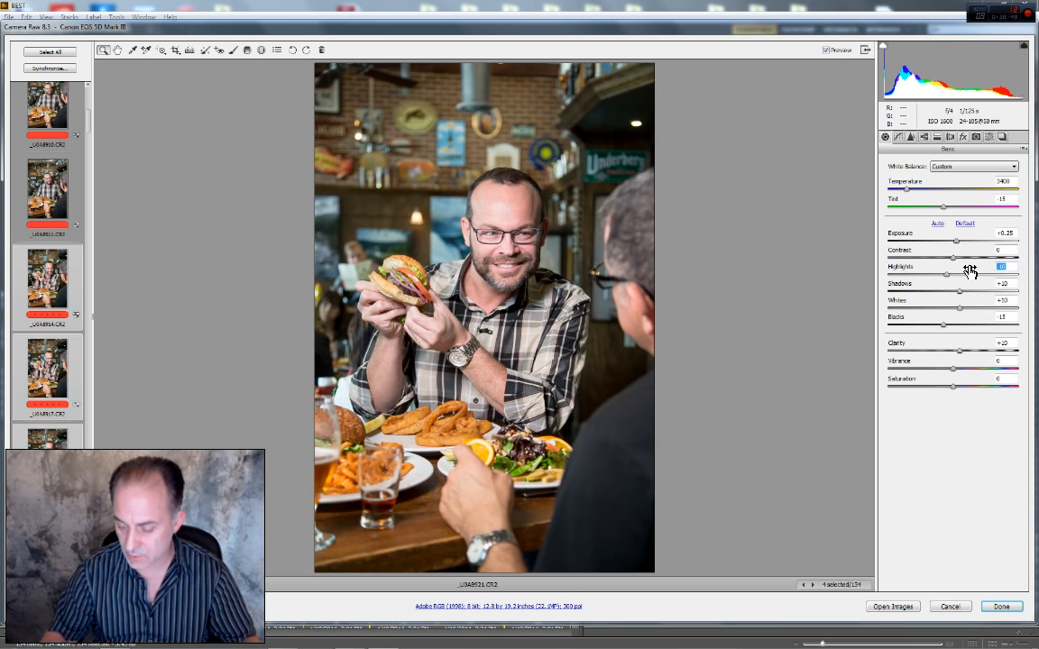
{"action": "type", "text": "-15"}
{"action": "key", "text": "Return"}
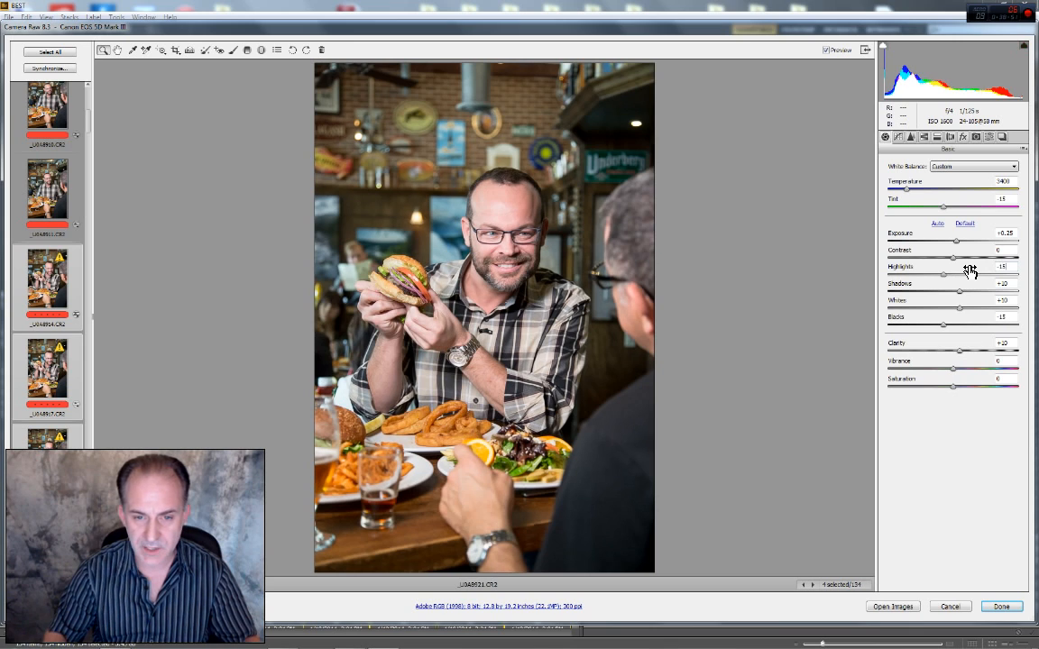
Compare _U0A8921 with and without its basic adjustments
{"action": "left_click", "coordinate": [829, 52]}
{"action": "left_click", "coordinate": [829, 52]}
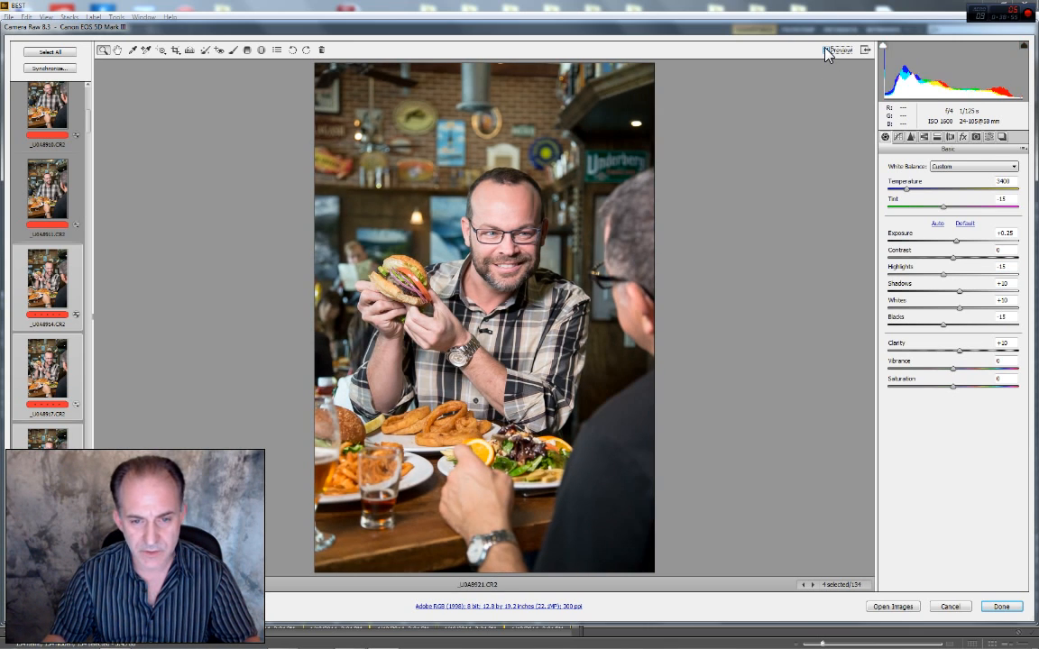
{"action": "left_click", "coordinate": [826, 49]}
{"action": "left_click", "coordinate": [826, 49]}
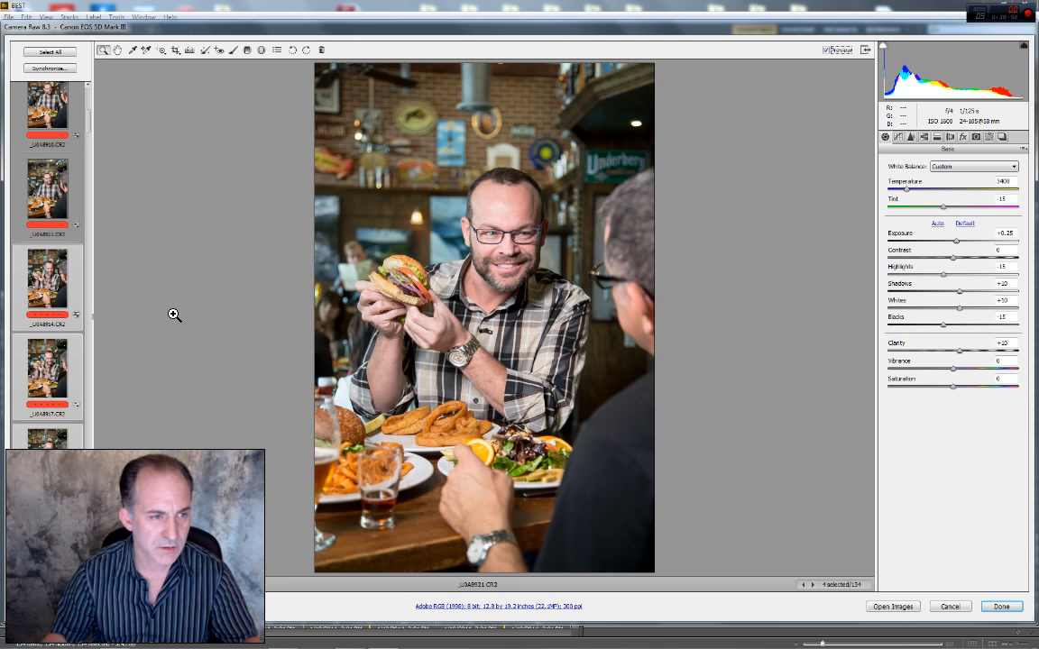
Extend the selection to the six photos from _U0A8910 through _U0A8921 and set their Saturation to -5
{"action": "scroll", "coordinate": [49, 252], "scroll_direction": "up", "scroll_amount": 4}
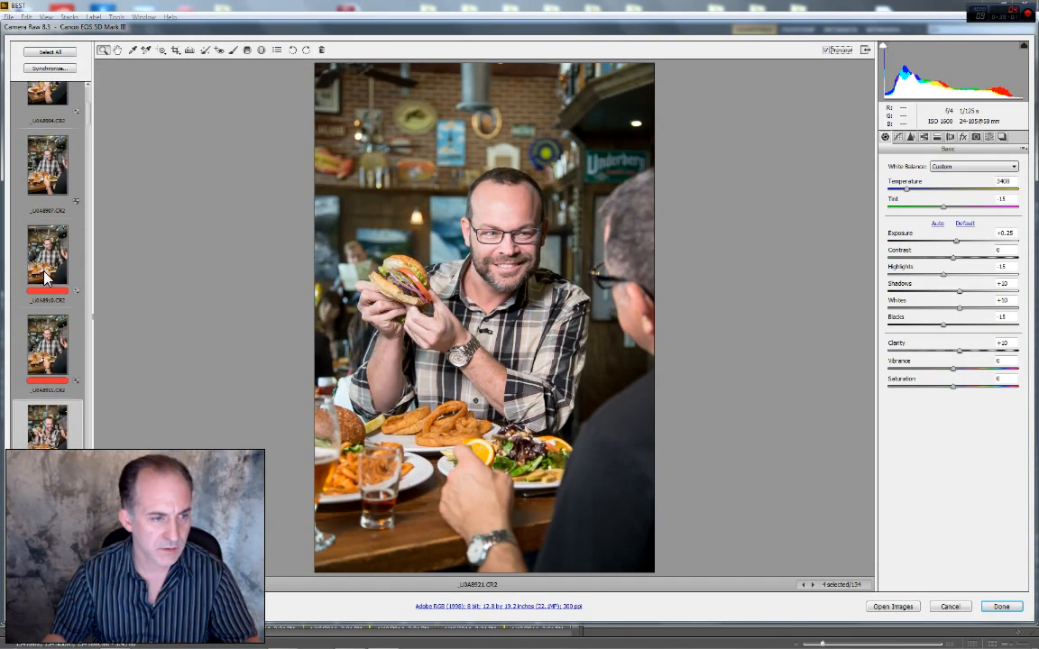
{"action": "left_click", "coordinate": [49, 253], "text": "shift"}
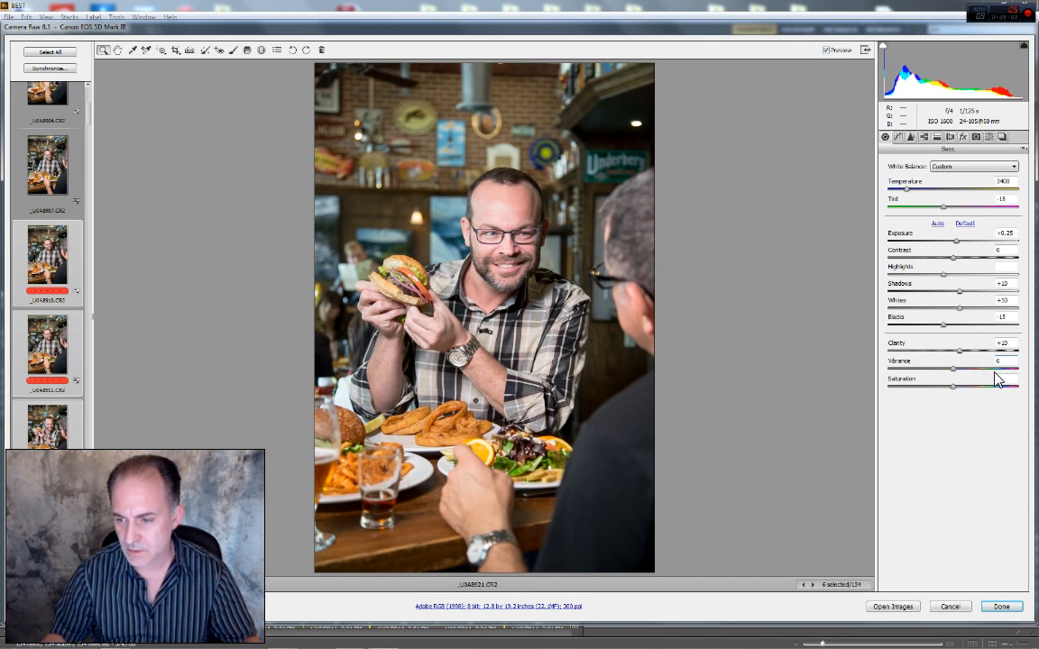
{"action": "left_click_drag", "start_coordinate": [1007, 378], "coordinate": [969, 391]}
{"action": "type", "text": "-5"}
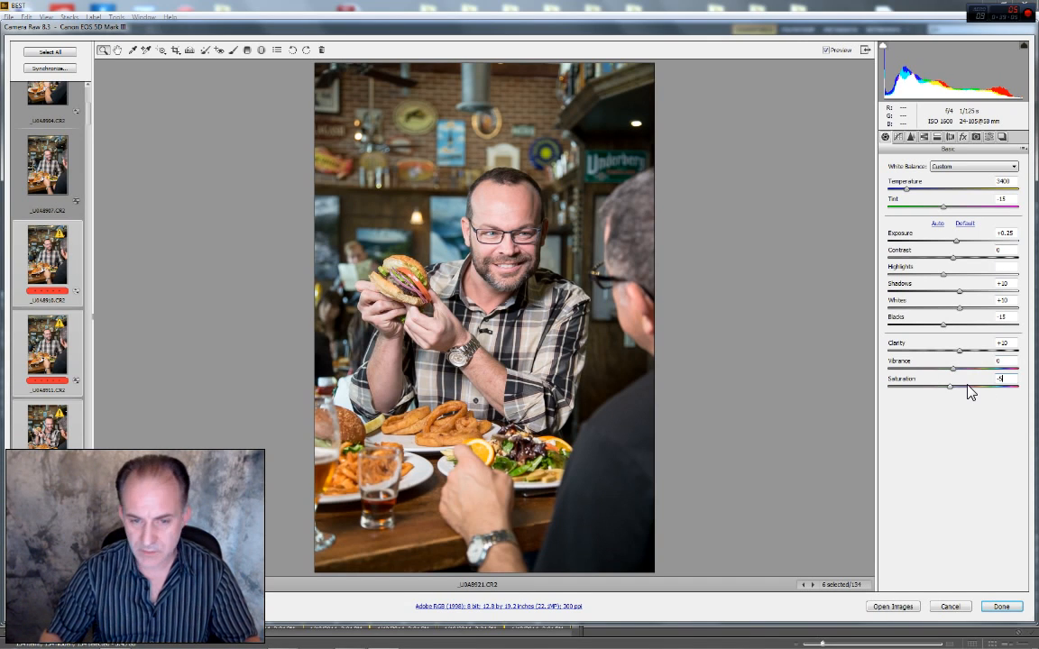
Review the burger-holding photos _U0A8914 and _U0A8921 one at a time
{"action": "scroll", "coordinate": [48, 384], "scroll_direction": "down", "scroll_amount": 6}
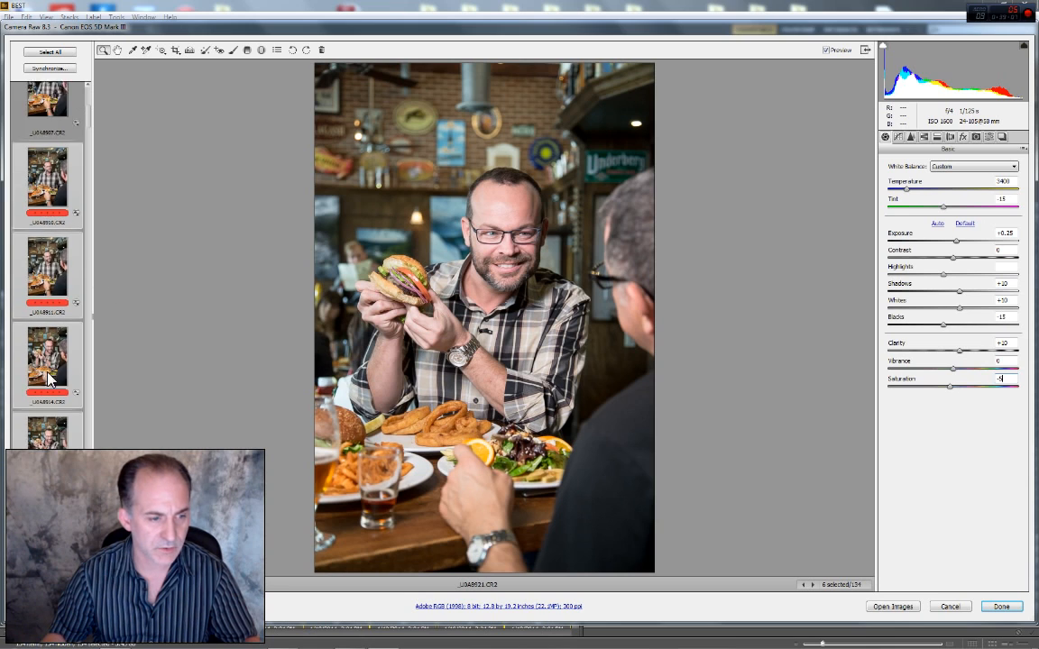
{"action": "left_click", "coordinate": [48, 196]}
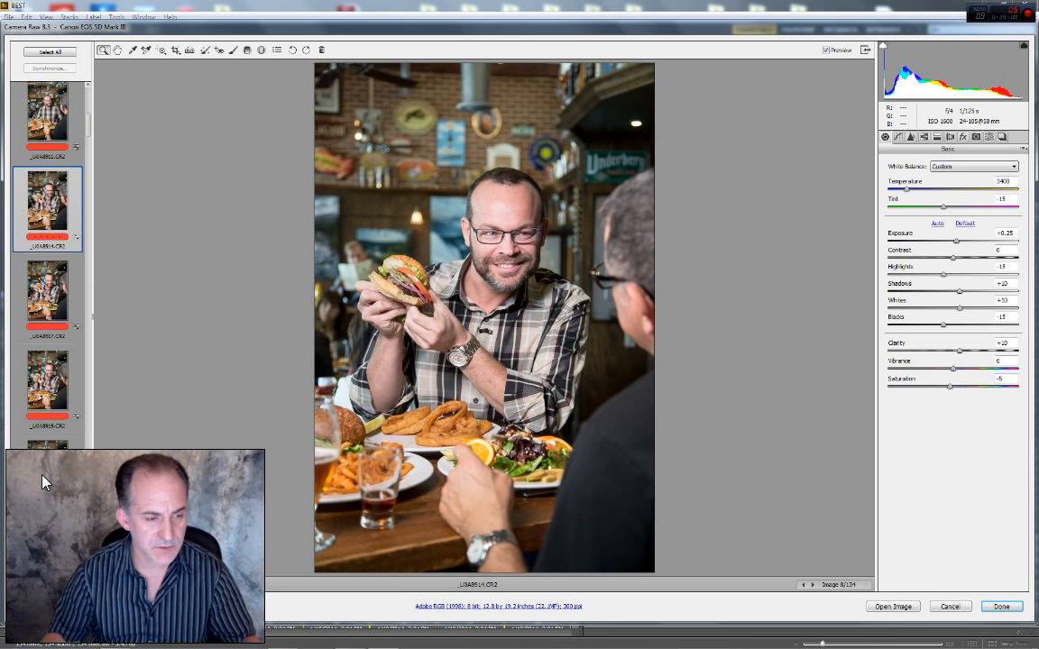
{"action": "left_click", "coordinate": [45, 476]}
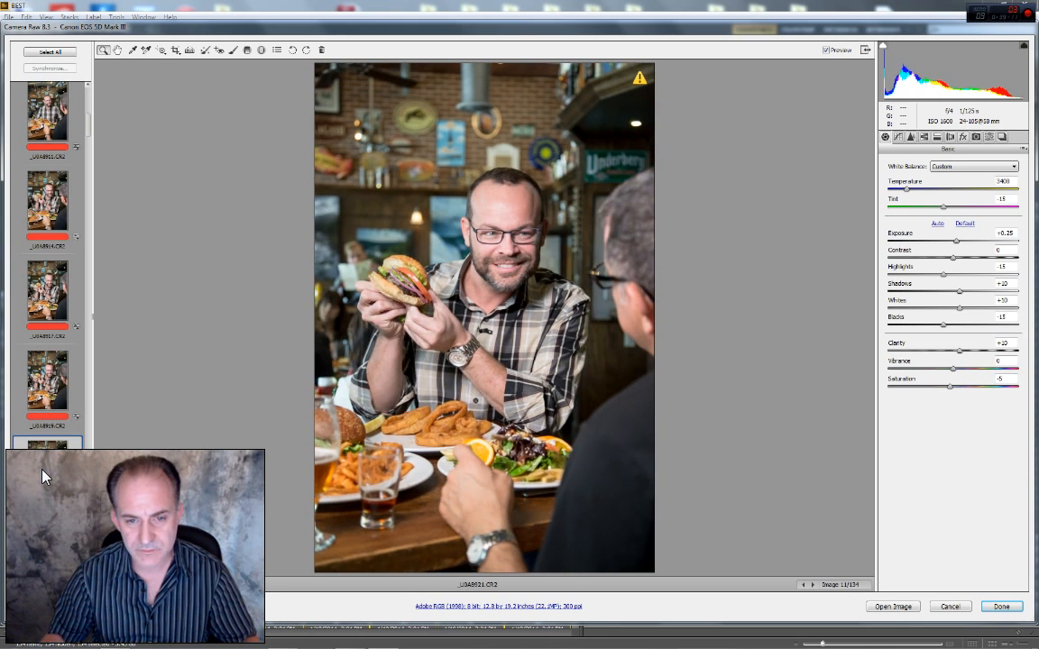
Select the photos from _U0A8947 through _U0A8974, check their HSL luminance and tone curve settings, and return to the basic adjustments
{"action": "scroll", "coordinate": [43, 475], "scroll_direction": "down", "scroll_amount": 6}
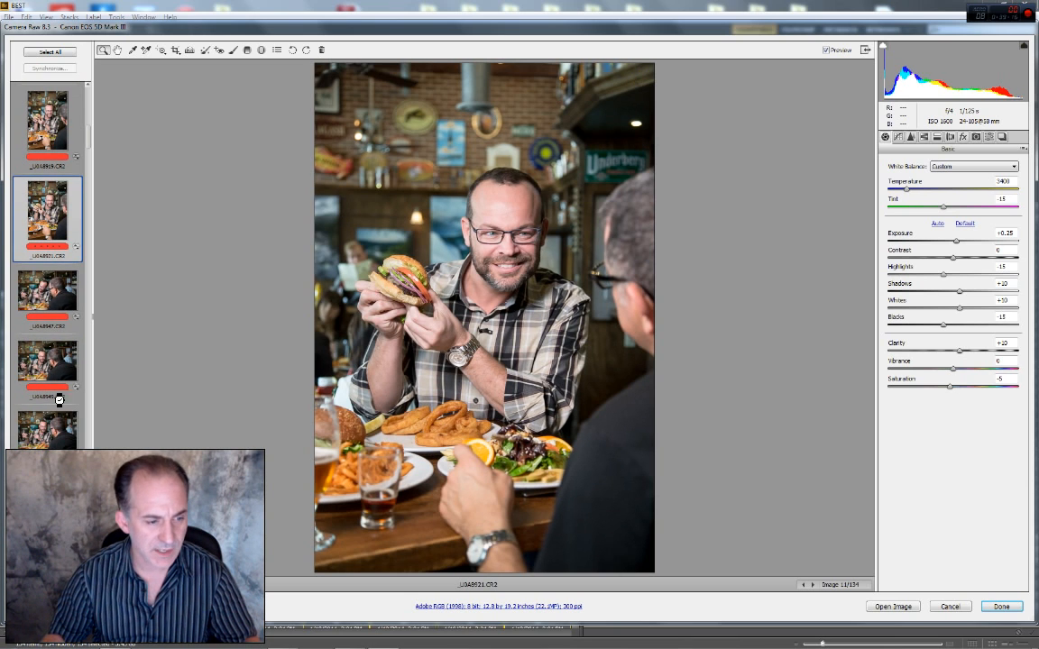
{"action": "left_click", "coordinate": [42, 296]}
{"action": "scroll", "coordinate": [56, 499], "scroll_direction": "down", "scroll_amount": 5}
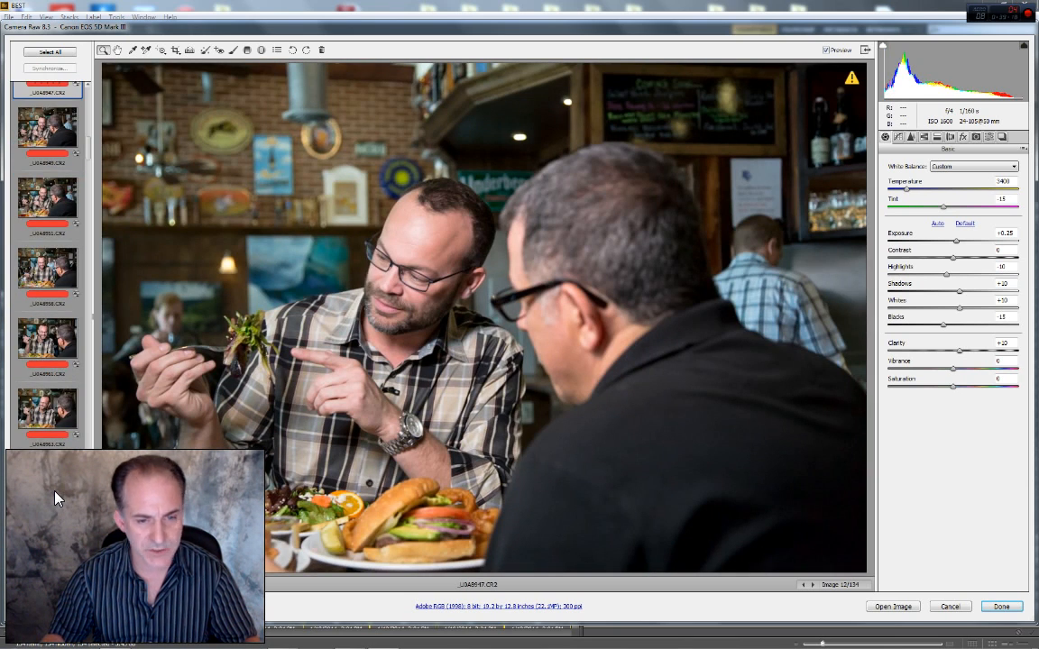
{"action": "scroll", "coordinate": [42, 561], "scroll_direction": "down", "scroll_amount": 4}
{"action": "scroll", "coordinate": [47, 564], "scroll_direction": "down", "scroll_amount": 3}
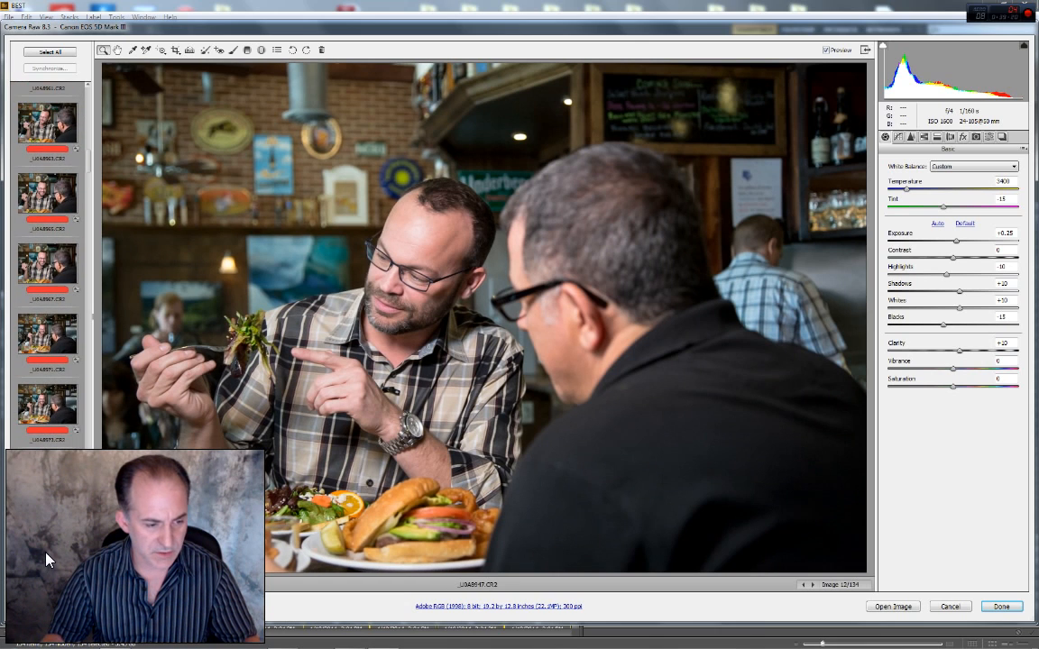
{"action": "left_click", "coordinate": [38, 476], "text": "shift"}
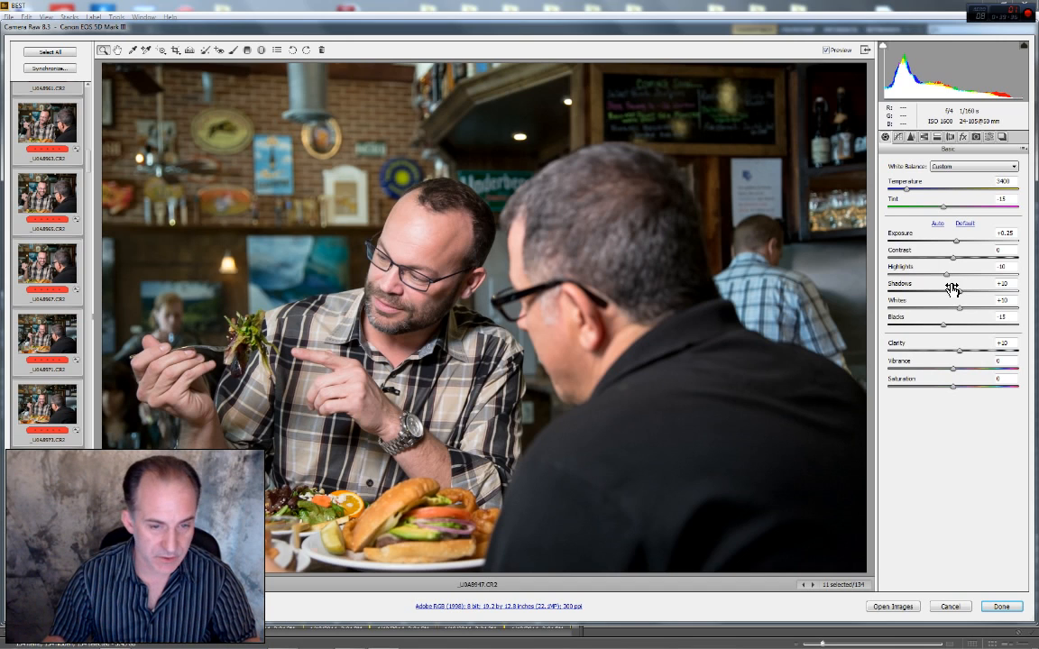
{"action": "left_click", "coordinate": [921, 137]}
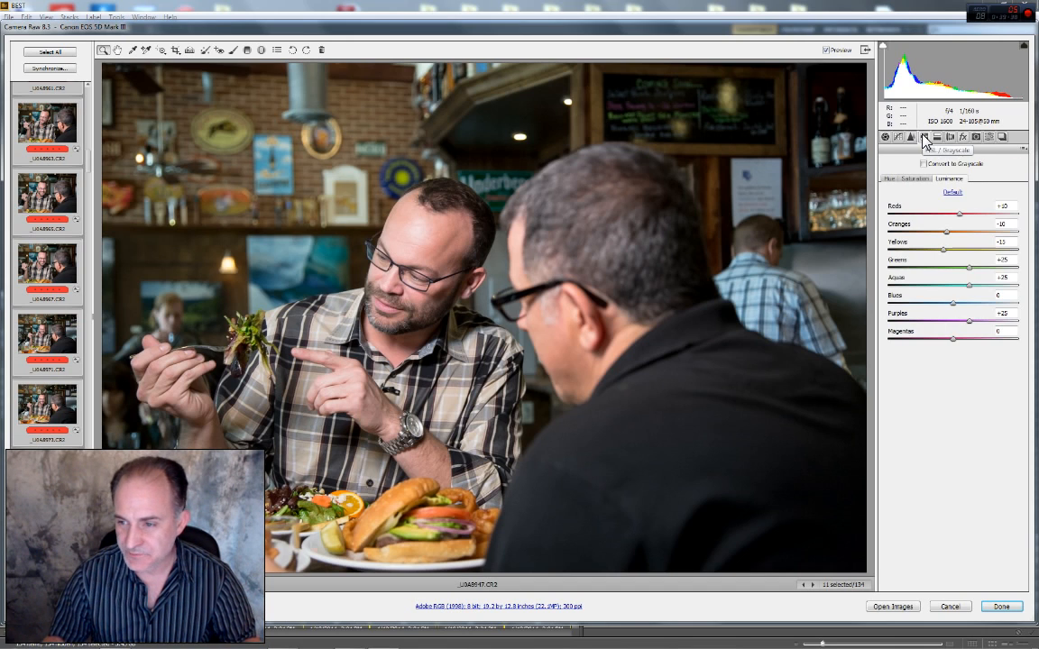
{"action": "left_click", "coordinate": [911, 137]}
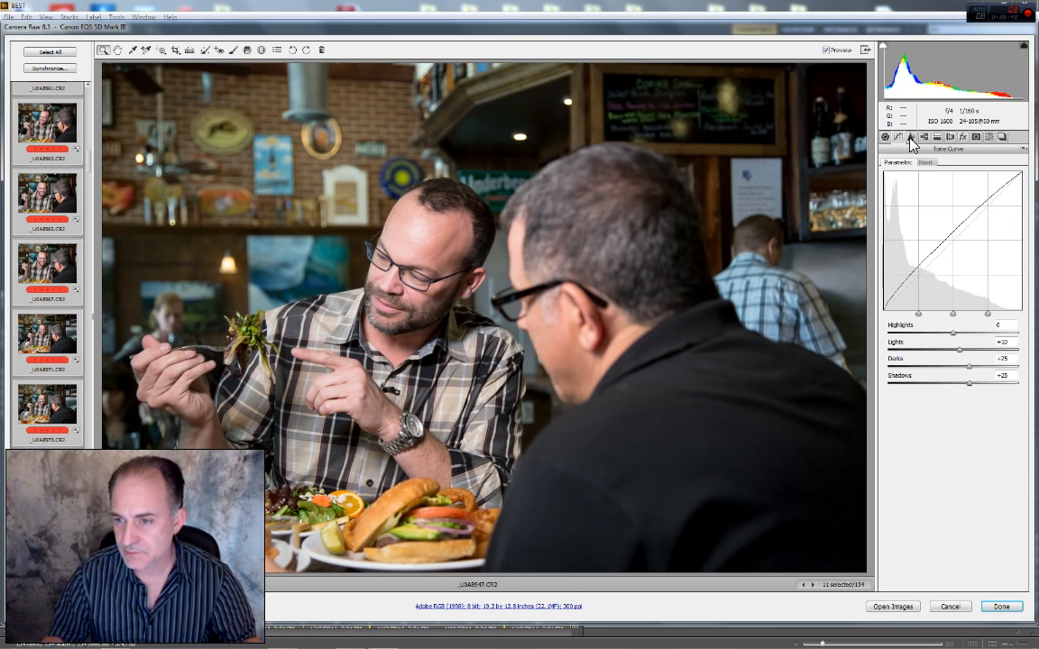
{"action": "left_click", "coordinate": [911, 137]}
{"action": "left_click", "coordinate": [886, 138]}
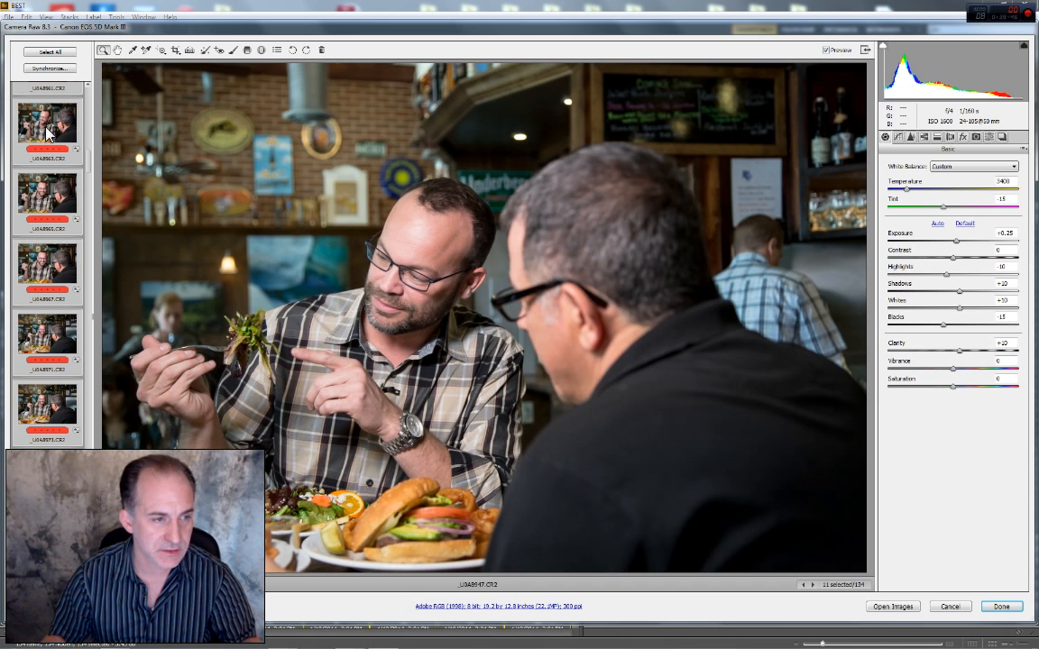
Examine _U0A8961 on its own and compare it with _U0A8947 from the same salad series
{"action": "scroll", "coordinate": [47, 130], "scroll_direction": "up", "scroll_amount": 3}
{"action": "scroll", "coordinate": [45, 236], "scroll_direction": "up", "scroll_amount": 2}
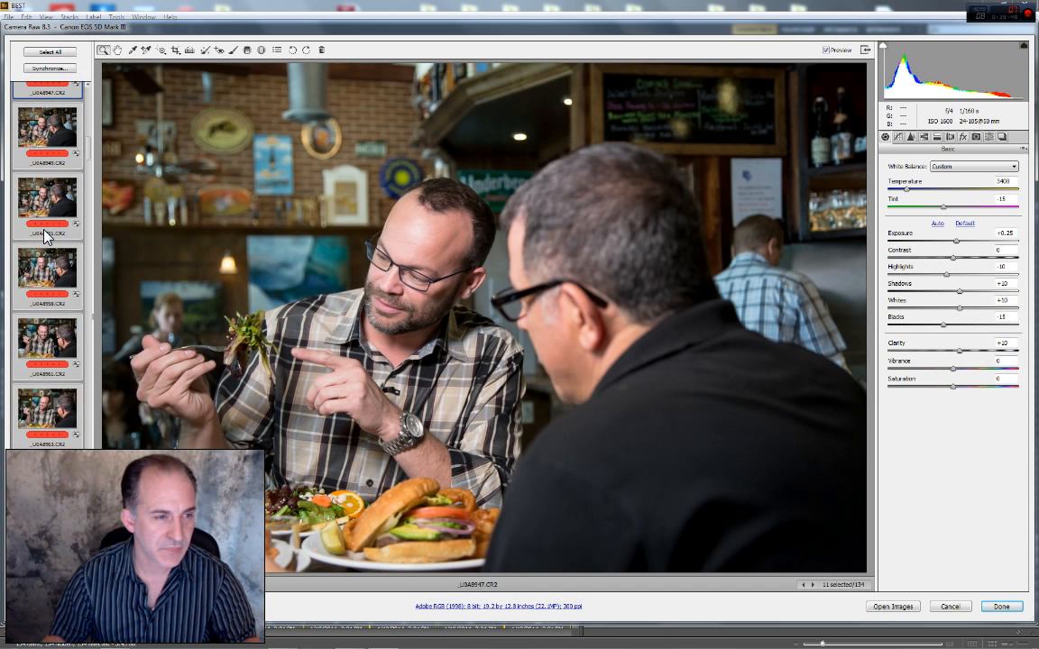
{"action": "left_click", "coordinate": [47, 345]}
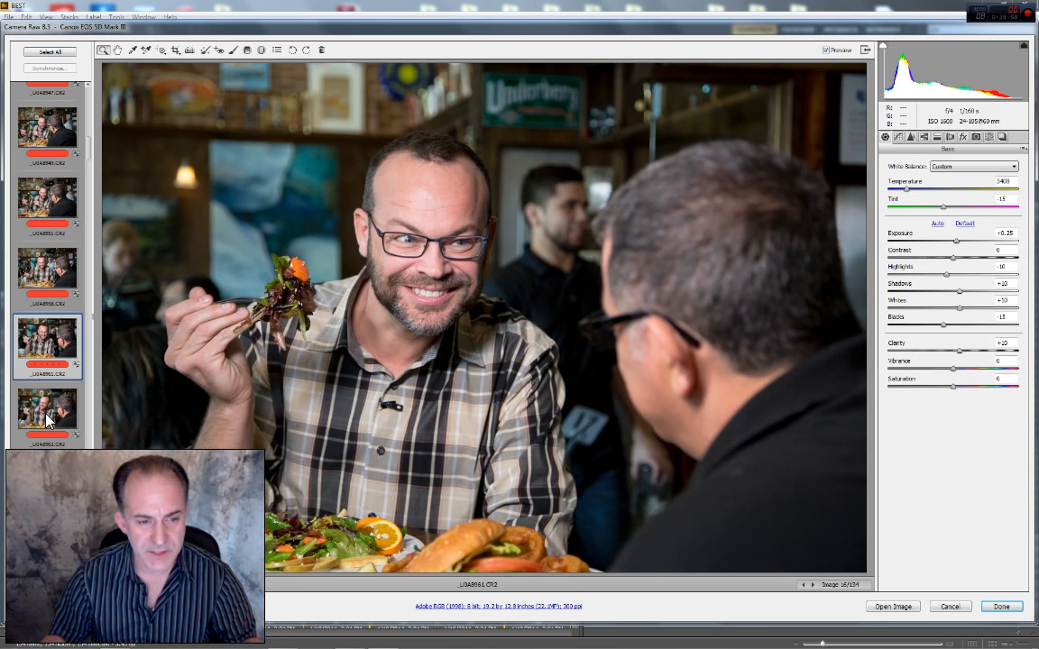
{"action": "scroll", "coordinate": [48, 412], "scroll_direction": "up", "scroll_amount": 1}
{"action": "scroll", "coordinate": [47, 412], "scroll_direction": "up", "scroll_amount": 1}
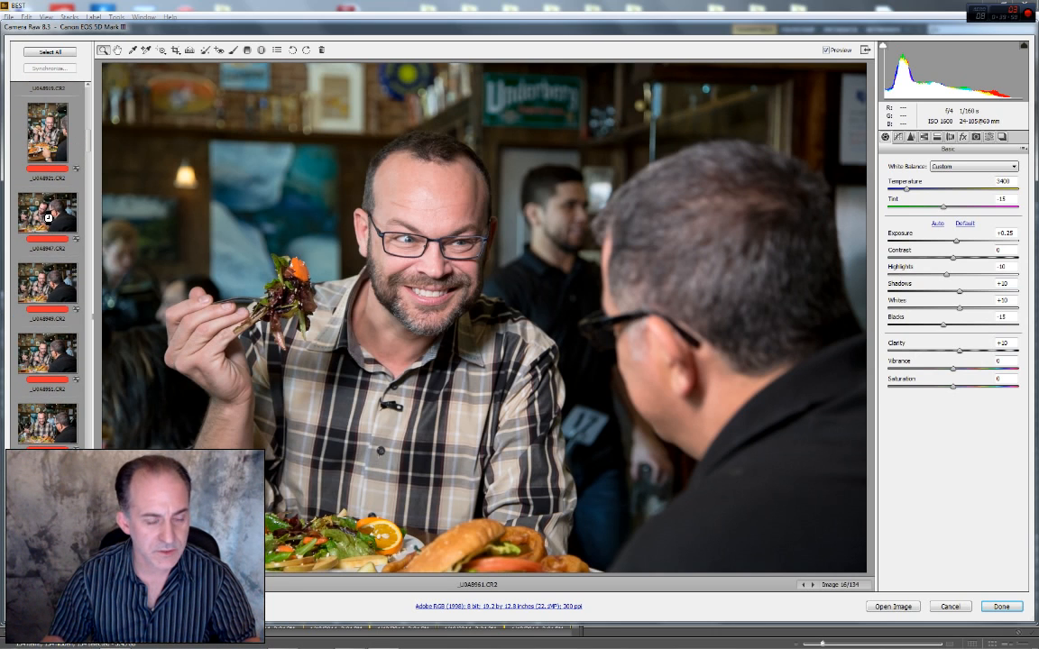
{"action": "left_click", "coordinate": [47, 217]}
Select the ten window-side photos from _U0A8978 through _U0A8997 and set their Saturation to -5
{"action": "scroll", "coordinate": [59, 435], "scroll_direction": "down", "scroll_amount": 5}
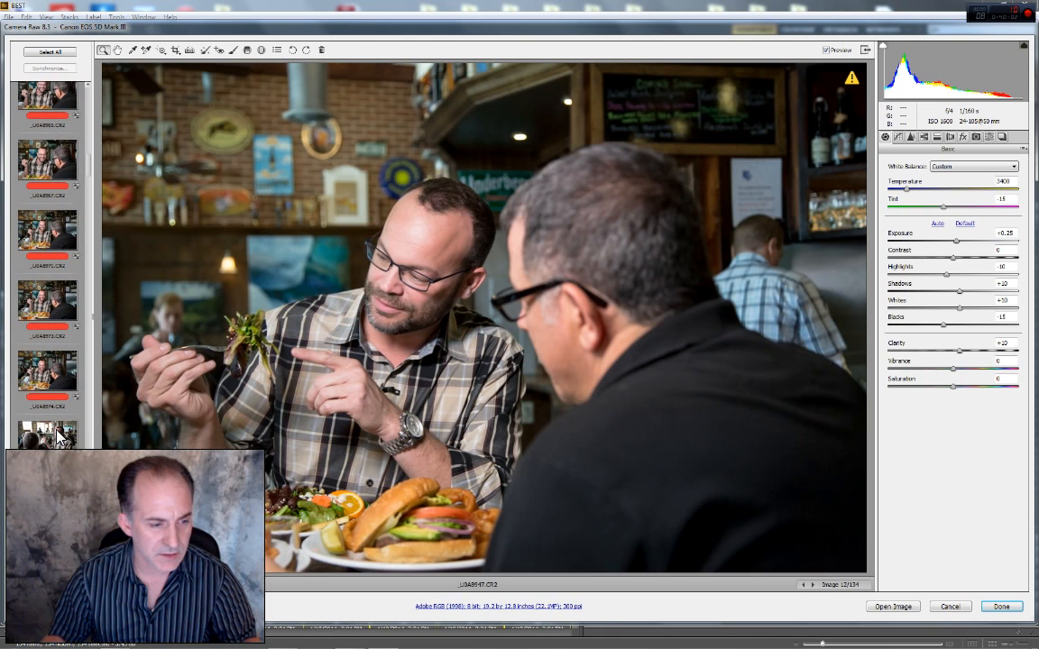
{"action": "scroll", "coordinate": [59, 436], "scroll_direction": "down", "scroll_amount": 3}
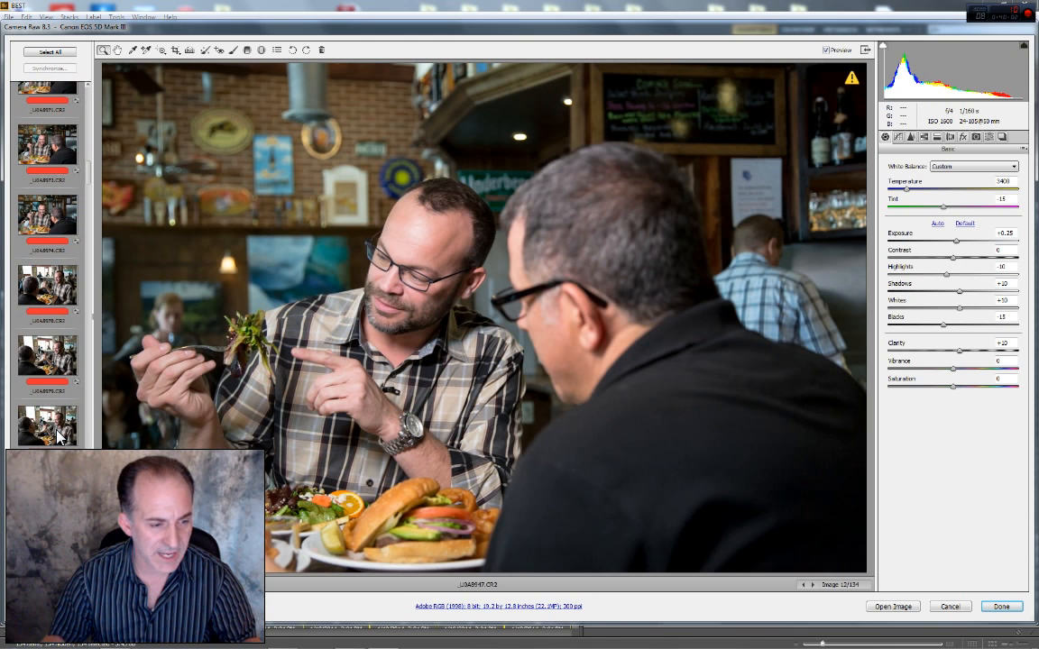
{"action": "left_click", "coordinate": [54, 286]}
{"action": "scroll", "coordinate": [45, 398], "scroll_direction": "down", "scroll_amount": 3}
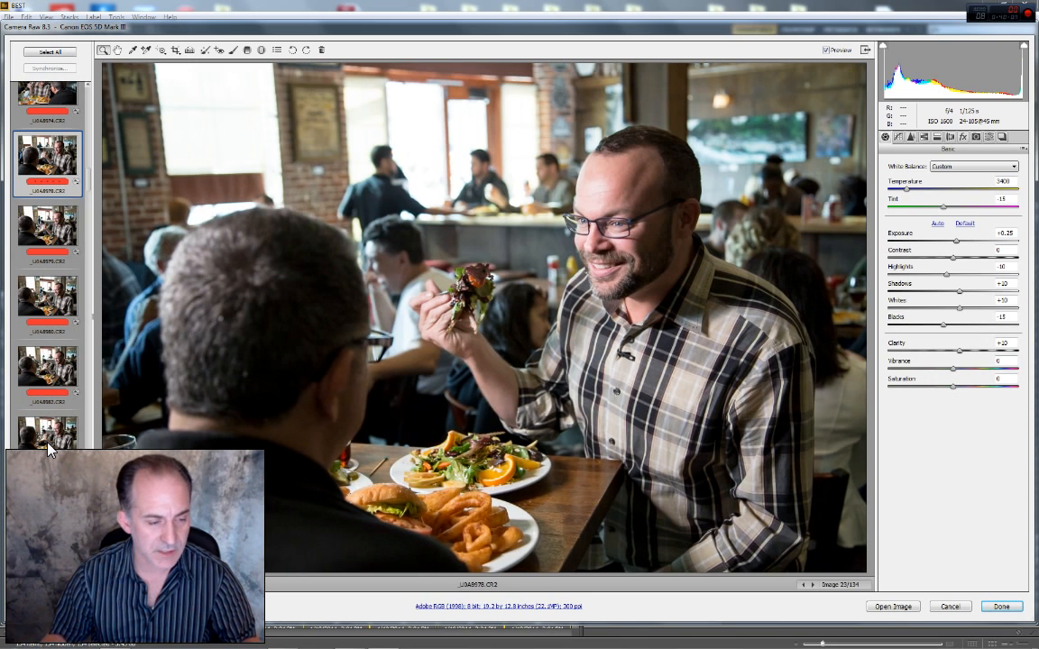
{"action": "scroll", "coordinate": [49, 450], "scroll_direction": "down", "scroll_amount": 3}
{"action": "scroll", "coordinate": [45, 453], "scroll_direction": "down", "scroll_amount": 5}
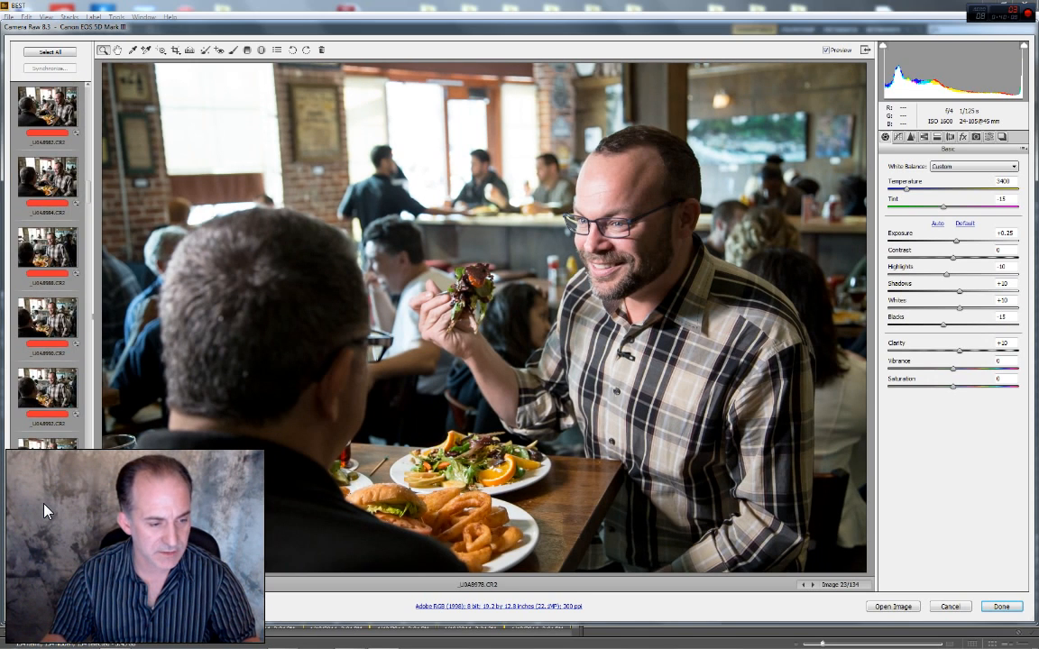
{"action": "left_click", "coordinate": [53, 402], "text": "shift"}
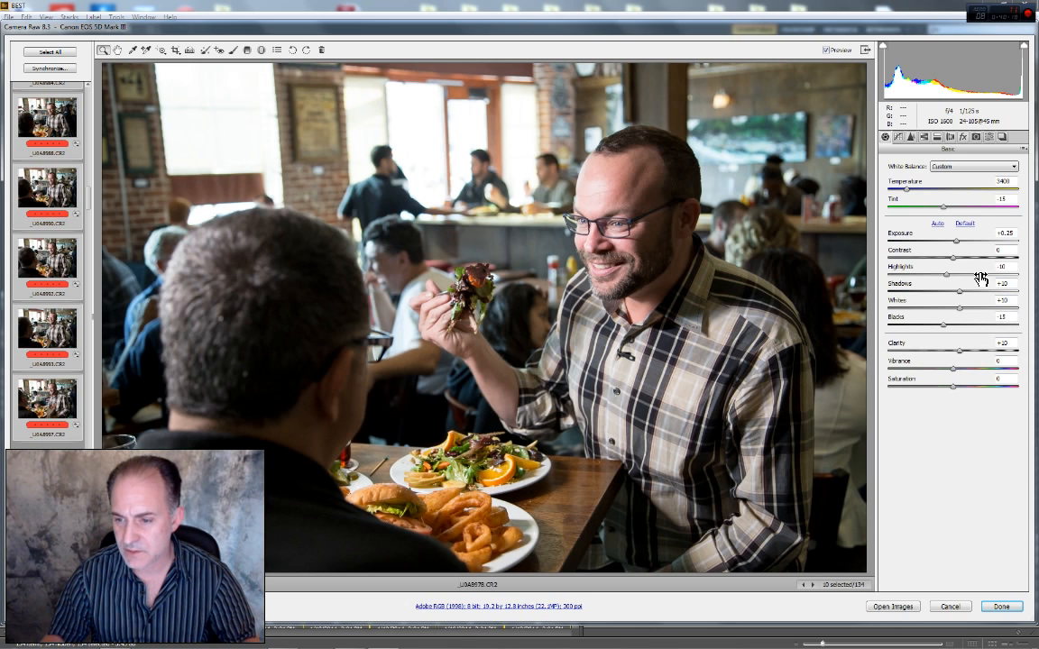
{"action": "left_click_drag", "start_coordinate": [1010, 384], "coordinate": [967, 382]}
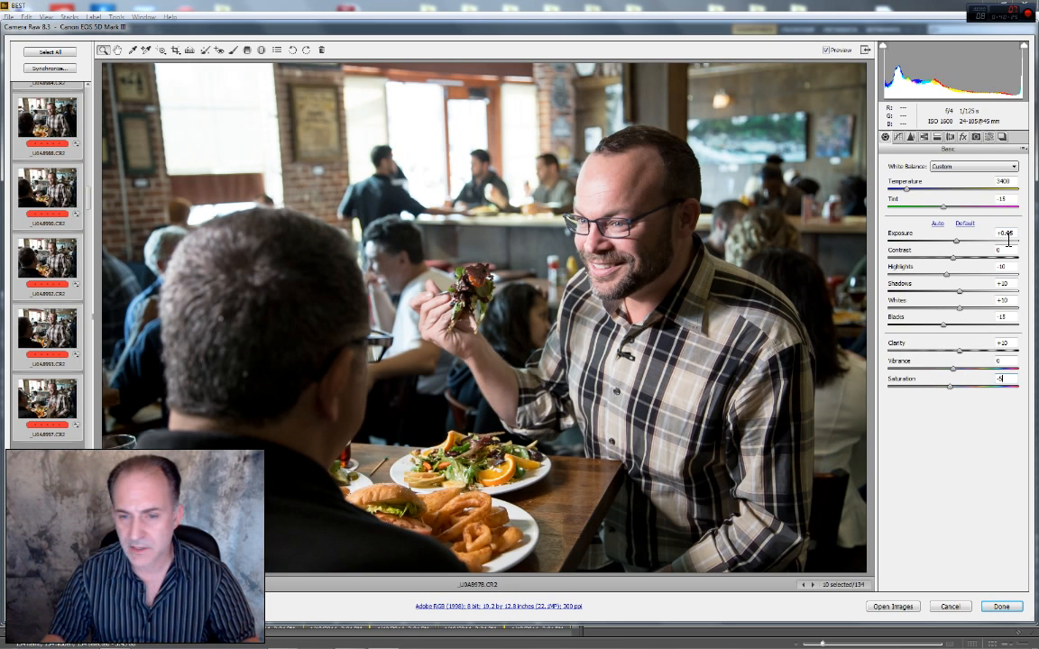
Set the parametric tone curve's Darks to +30 and Shadows to +30 for the selected photos
{"action": "left_click", "coordinate": [897, 136]}
{"action": "left_click_drag", "start_coordinate": [1017, 361], "coordinate": [995, 364]}
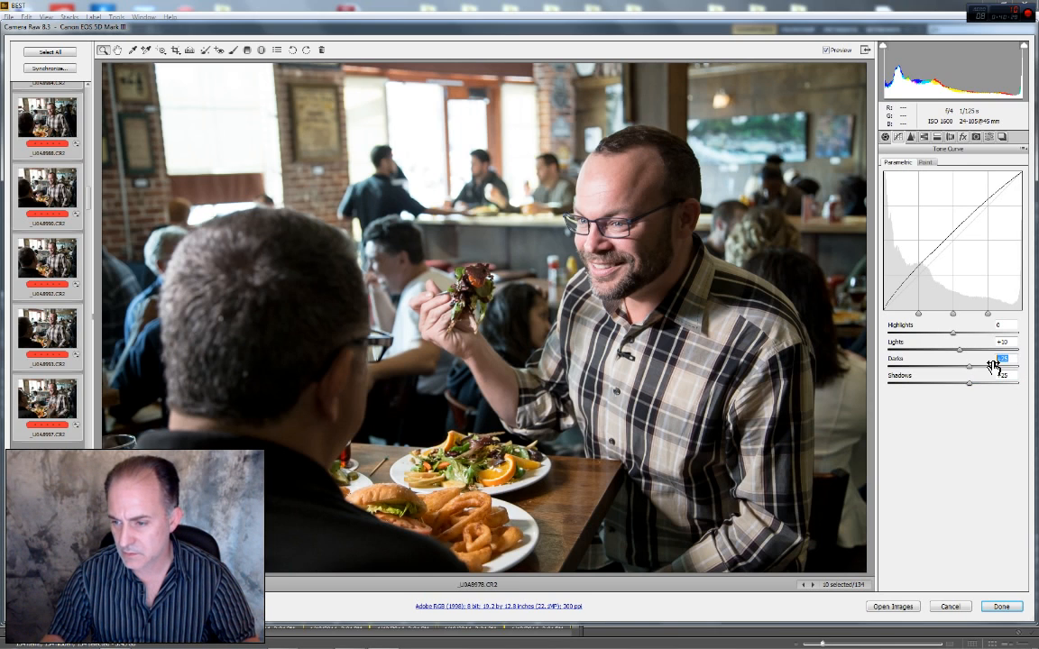
{"action": "type", "text": "30"}
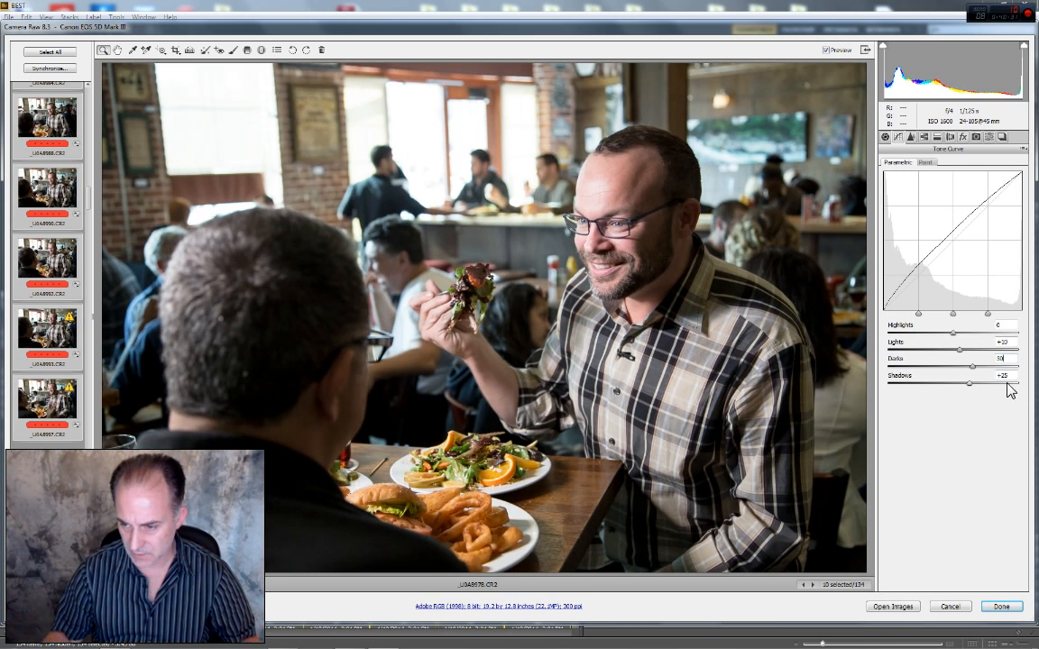
{"action": "left_click_drag", "start_coordinate": [1014, 376], "coordinate": [950, 378]}
{"action": "type", "text": "30"}
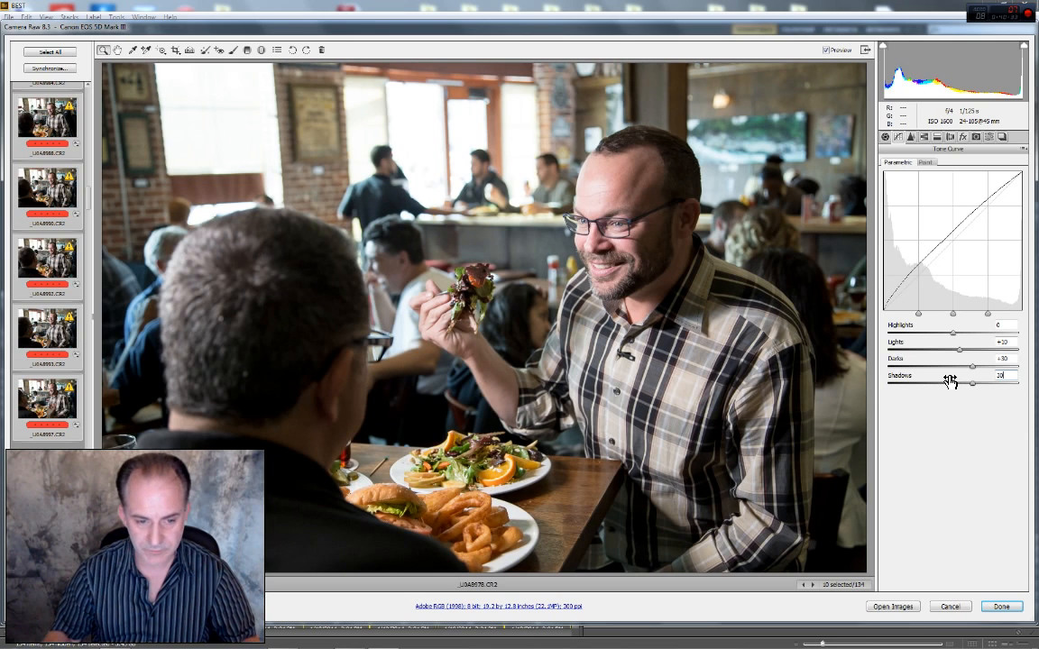
Set the Blacks to -20 and the Highlights to -20 in the basic adjustments of the selected photos
{"action": "left_click", "coordinate": [885, 137]}
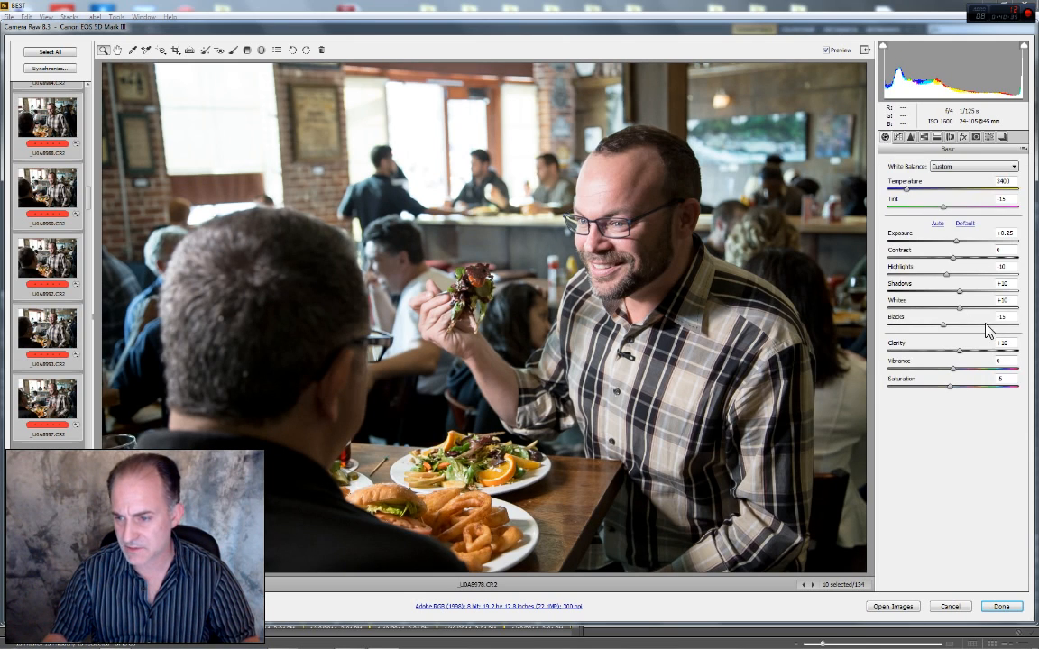
{"action": "left_click_drag", "start_coordinate": [1008, 318], "coordinate": [983, 321]}
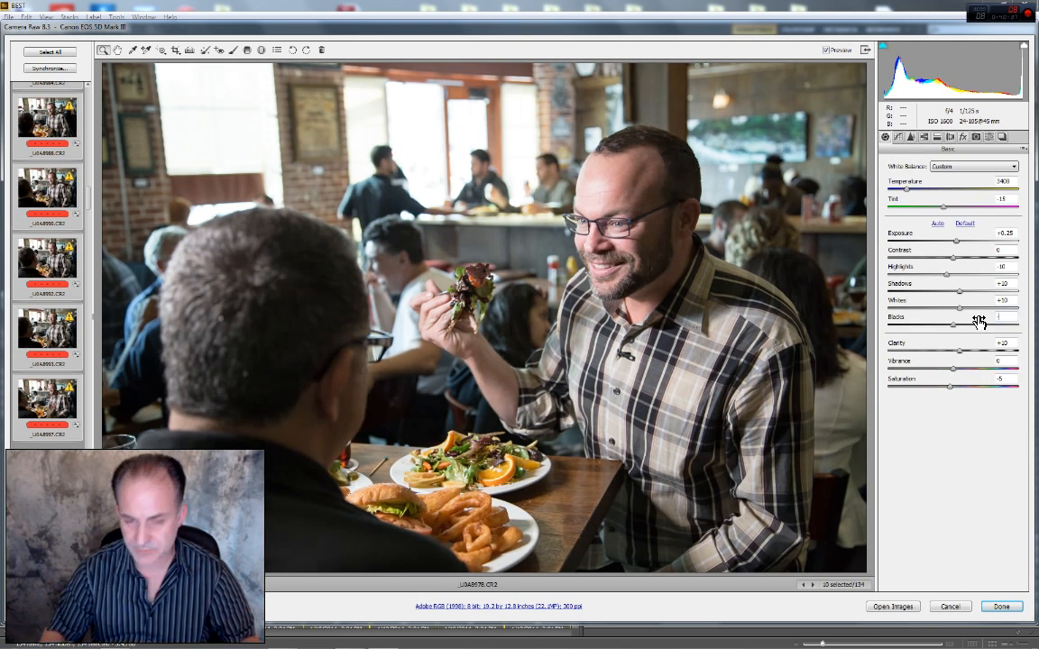
{"action": "type", "text": "-20"}
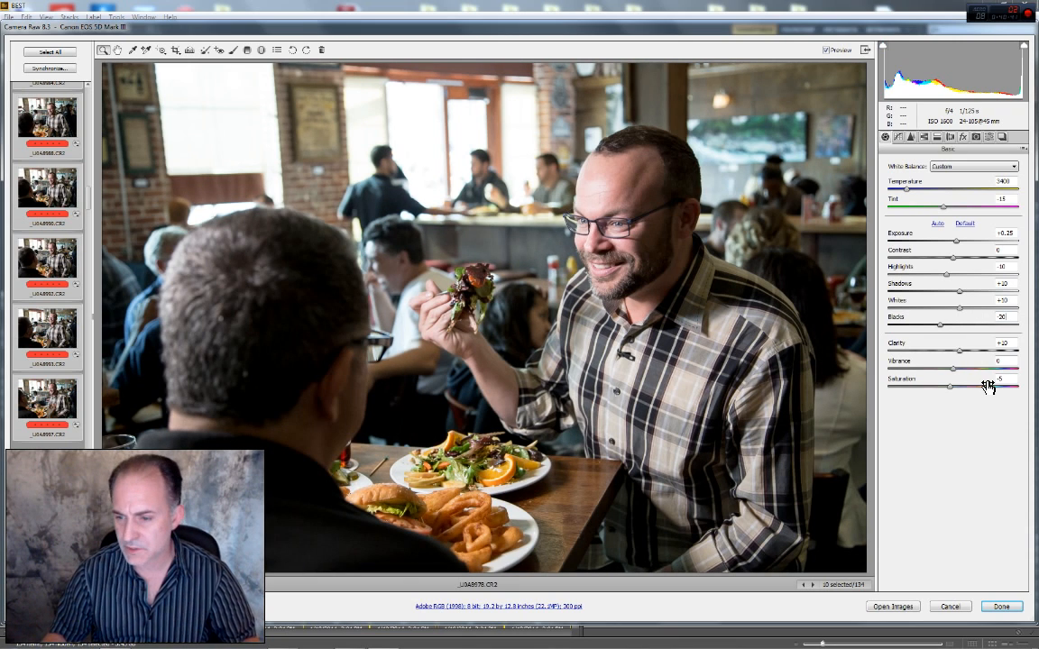
{"action": "left_click", "coordinate": [1009, 316]}
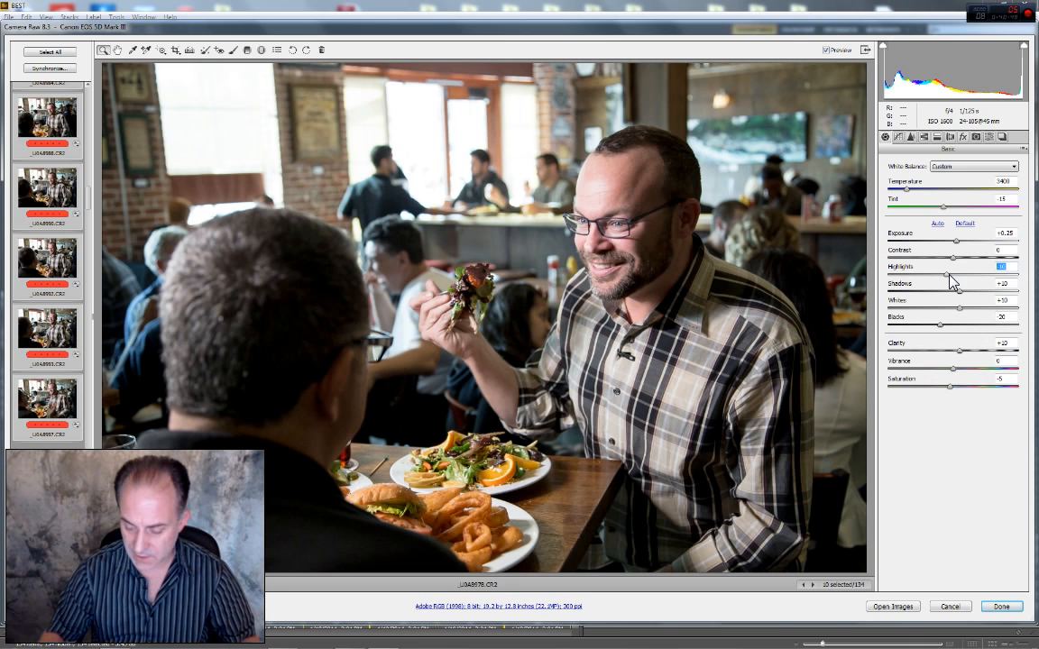
{"action": "type", "text": "-20"}
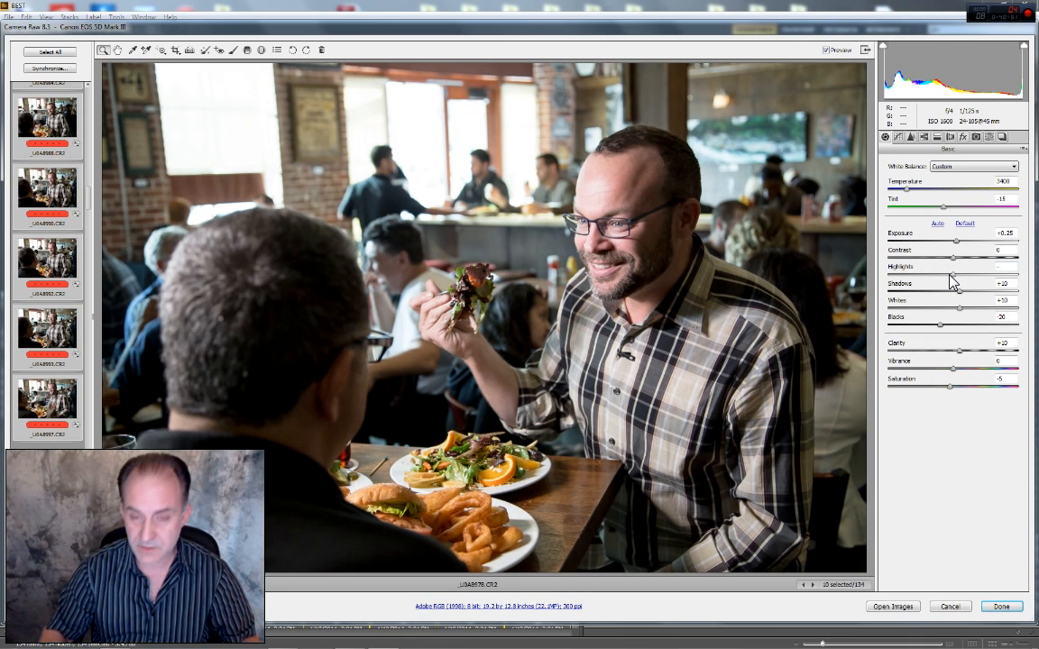
{"action": "key", "text": "Return"}
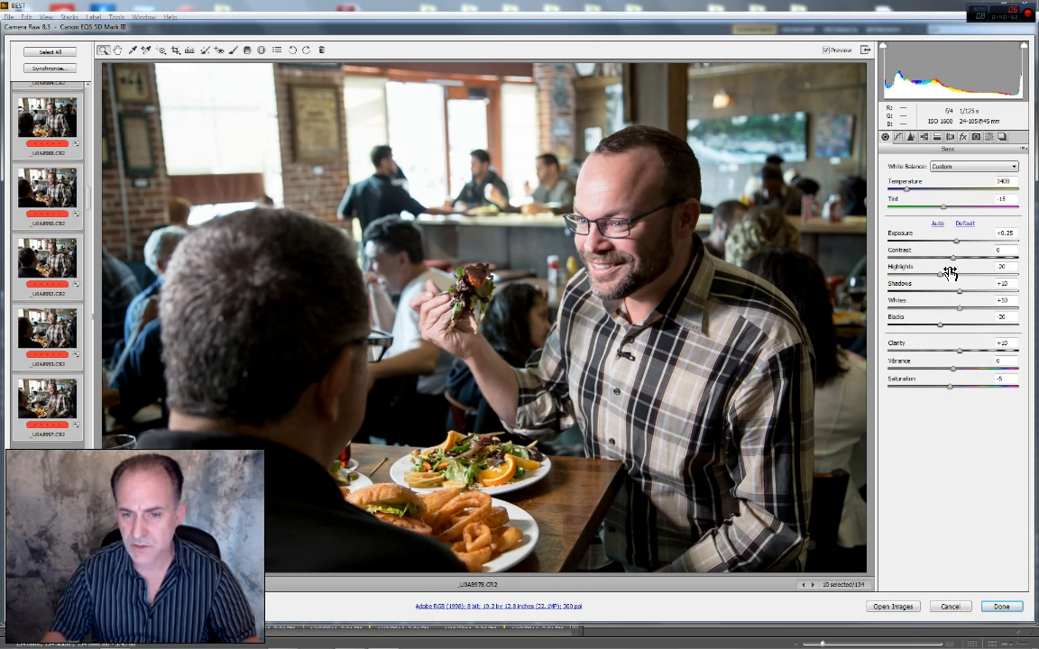
Compare the selected window-side photos with and without the Basic adjustments by toggling the preview
{"action": "left_click", "coordinate": [826, 51]}
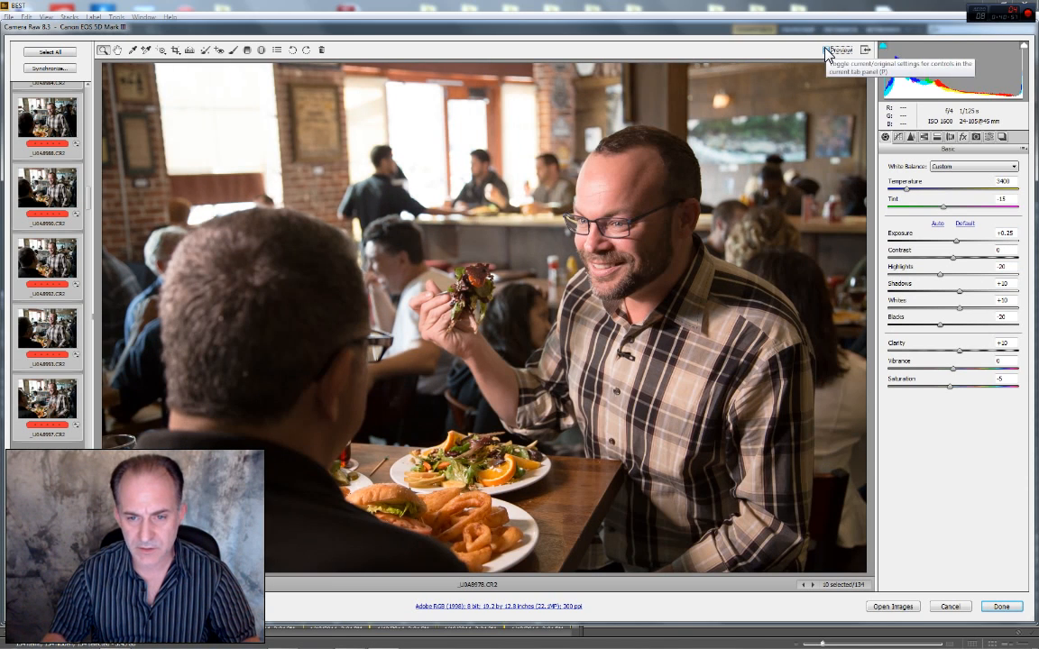
{"action": "left_click", "coordinate": [826, 50]}
{"action": "left_click", "coordinate": [827, 51]}
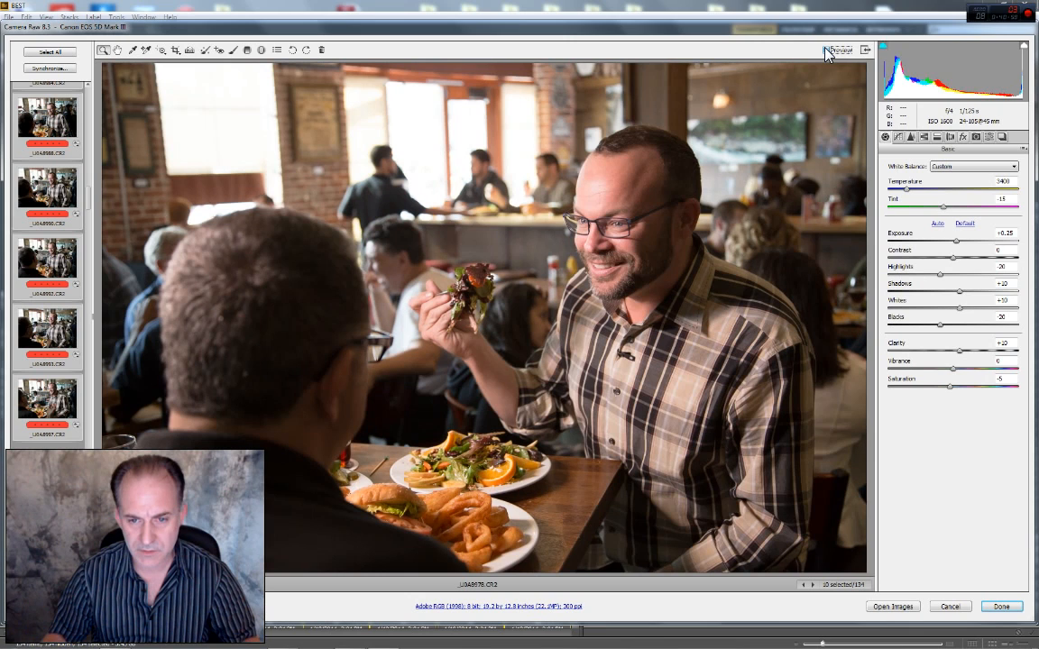
{"action": "left_click", "coordinate": [826, 50]}
{"action": "left_click", "coordinate": [826, 50]}
{"action": "left_click", "coordinate": [826, 51]}
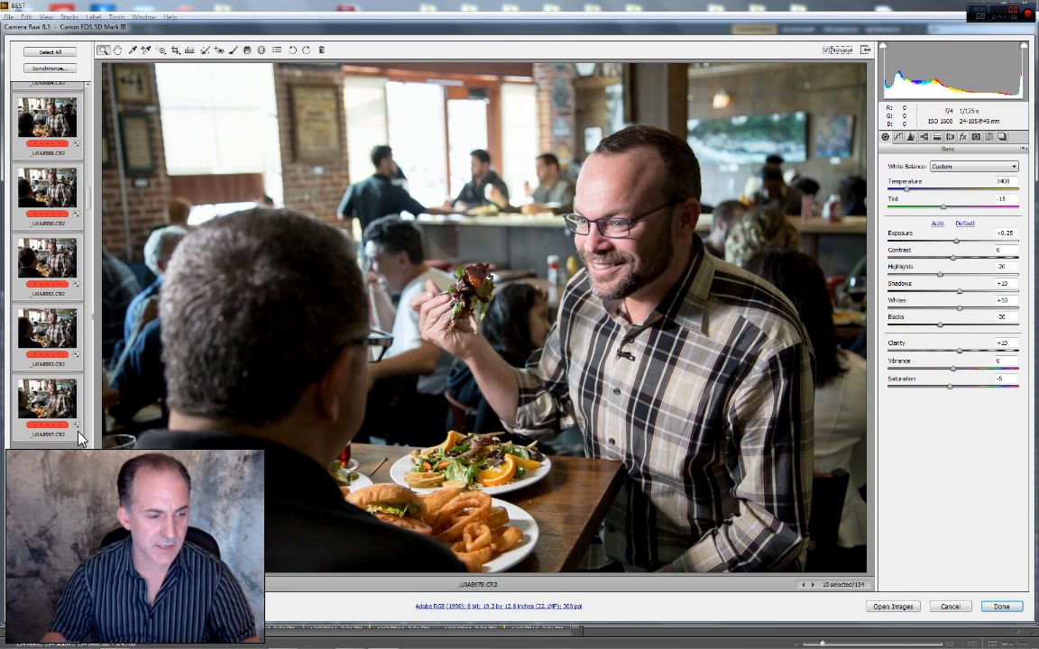
Remove the red label from _U0A8997 and review the preceding photos of the series one by one back to _U0A8982
{"action": "left_click", "coordinate": [43, 403]}
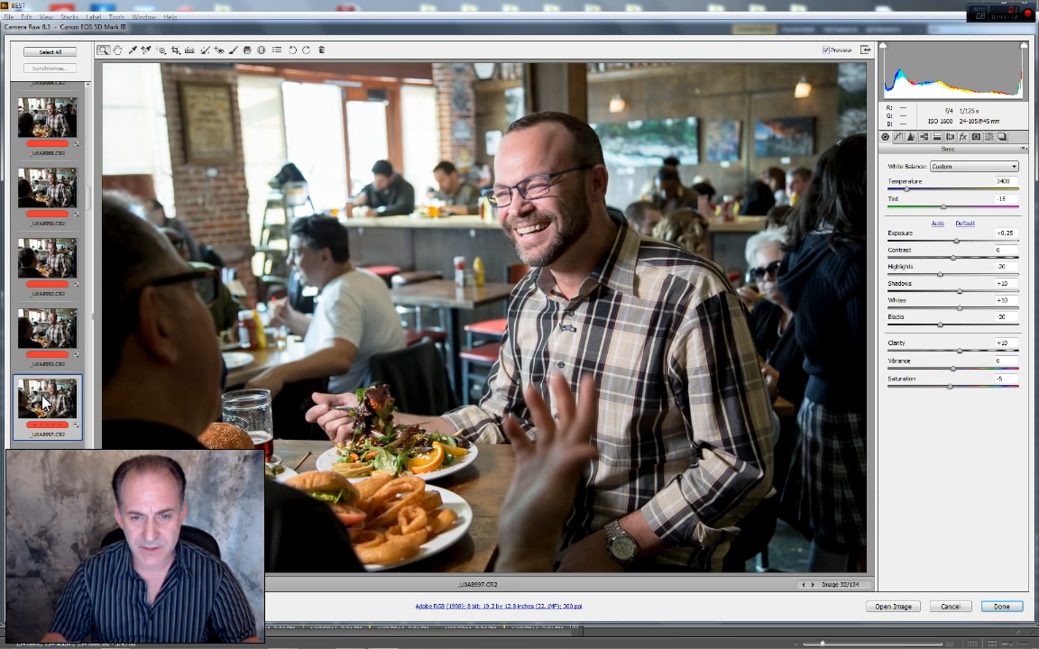
{"action": "key", "text": "ctrl+6"}
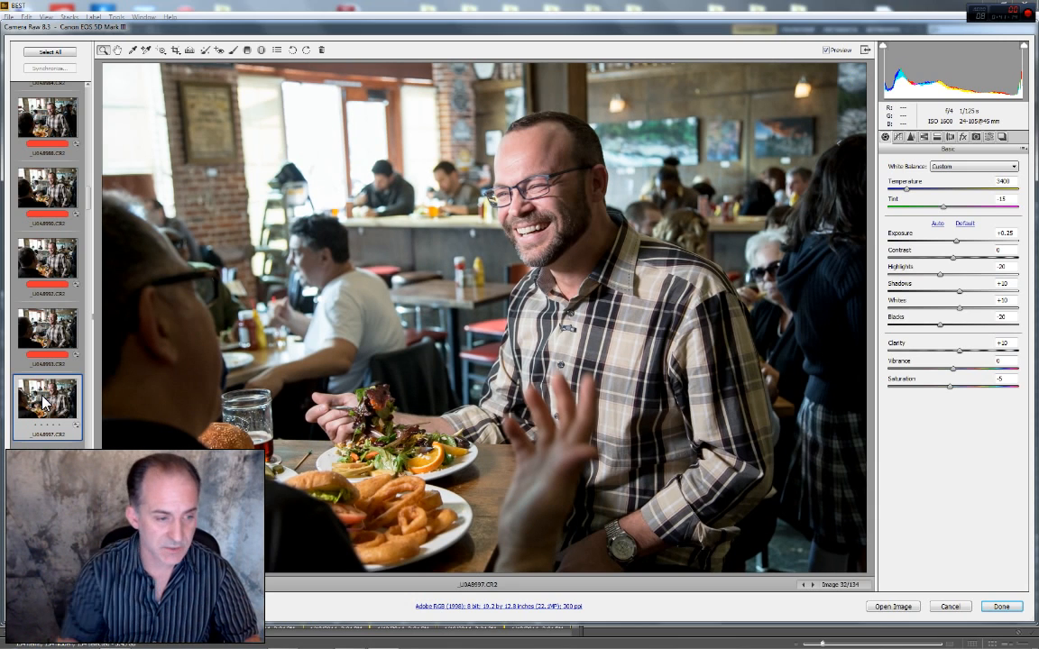
{"action": "key", "text": "Up"}
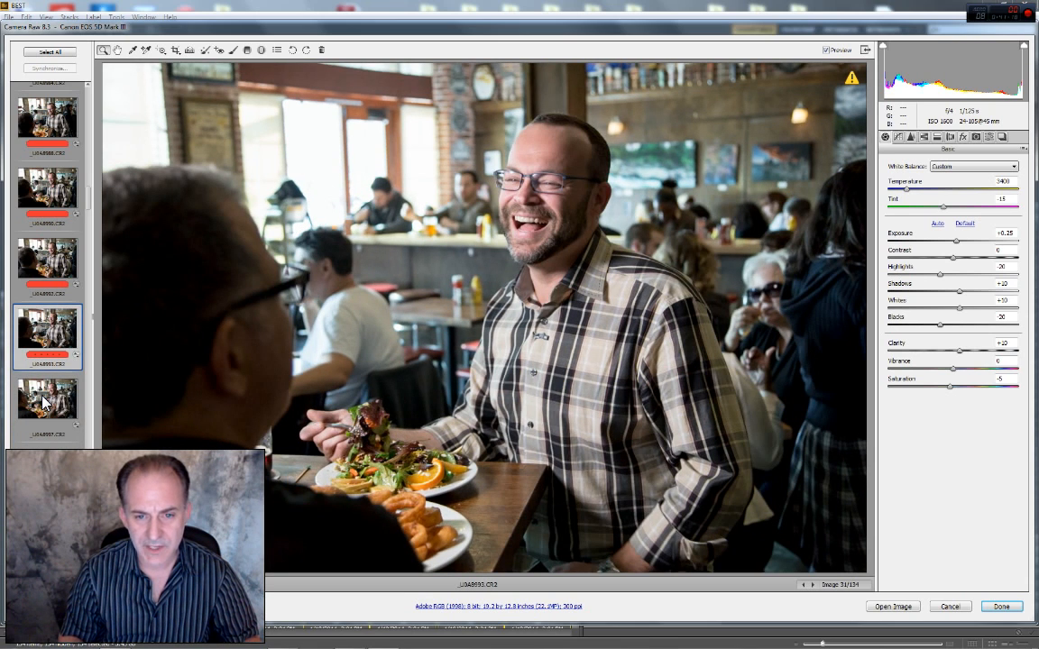
{"action": "key", "text": "Up"}
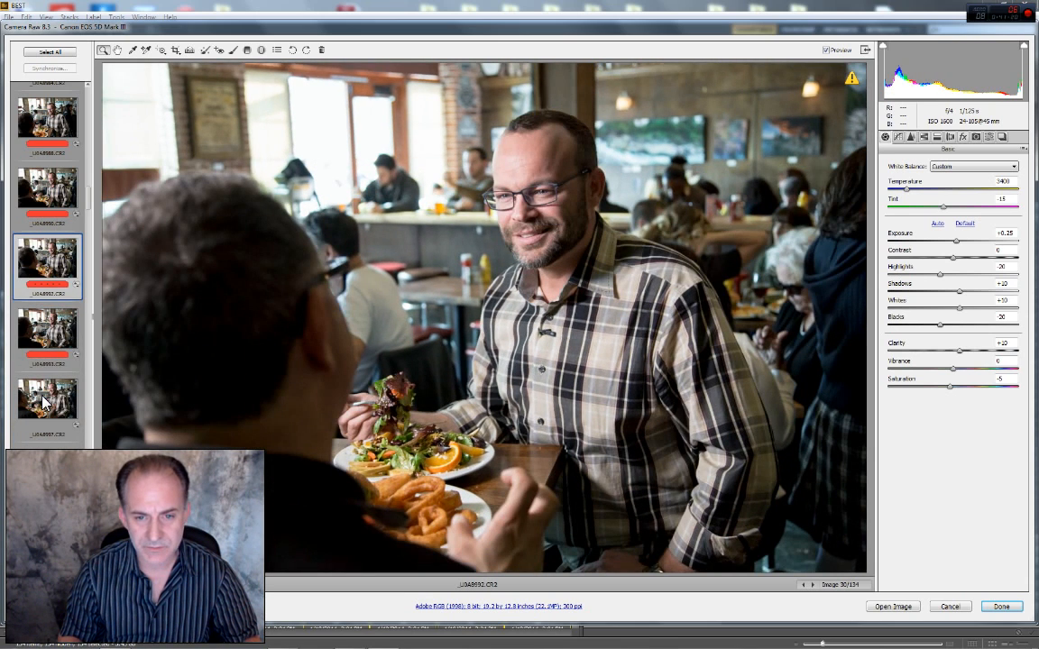
{"action": "key", "text": "Up"}
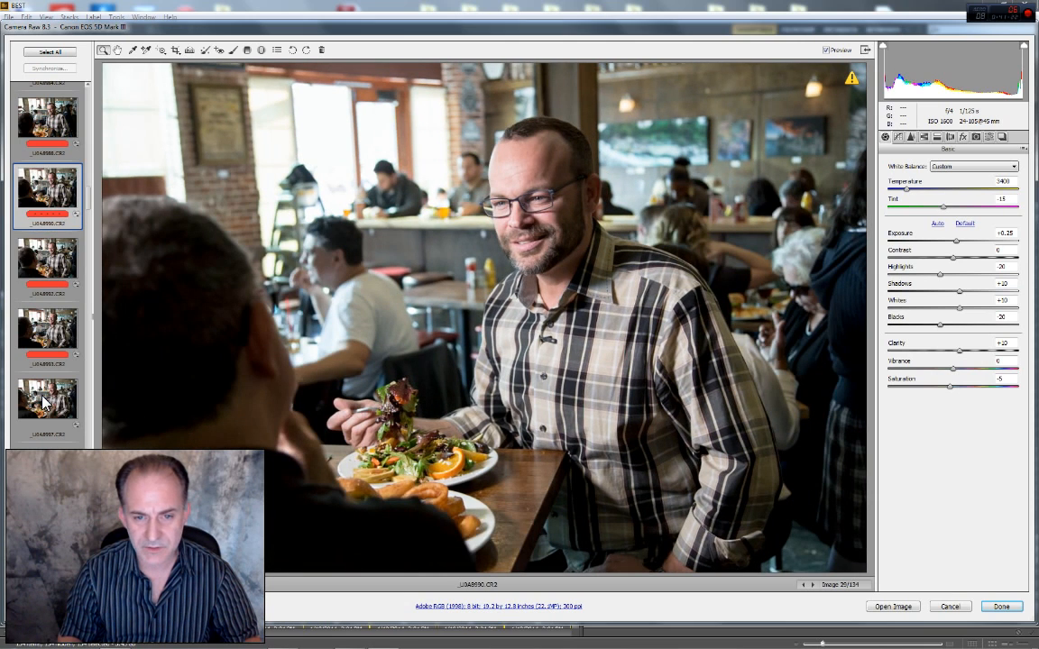
{"action": "key", "text": "Up"}
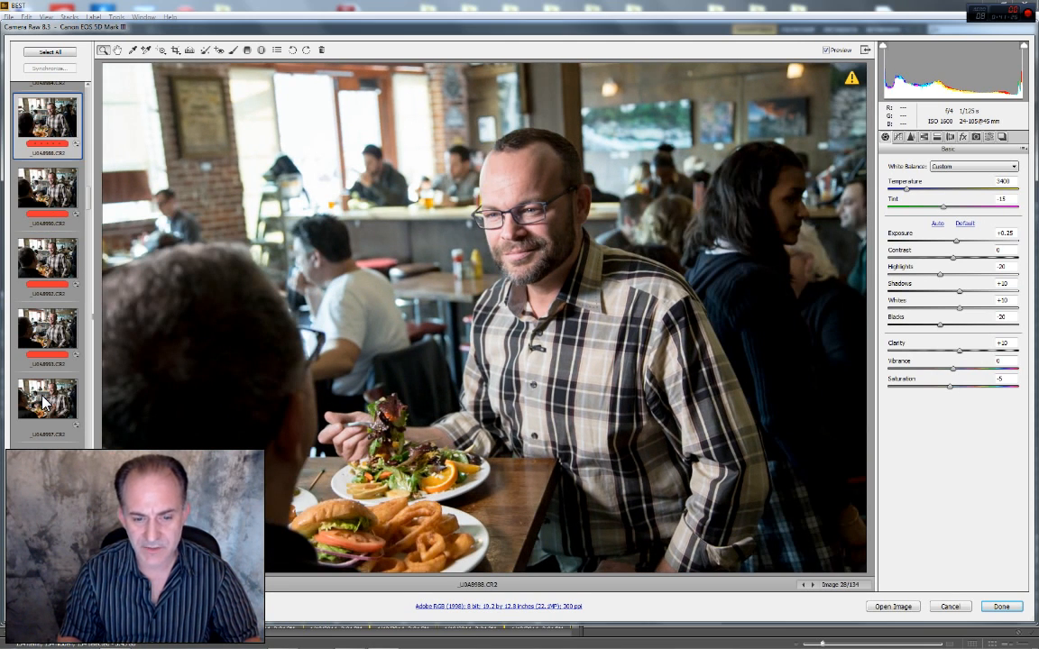
{"action": "key", "text": "Up"}
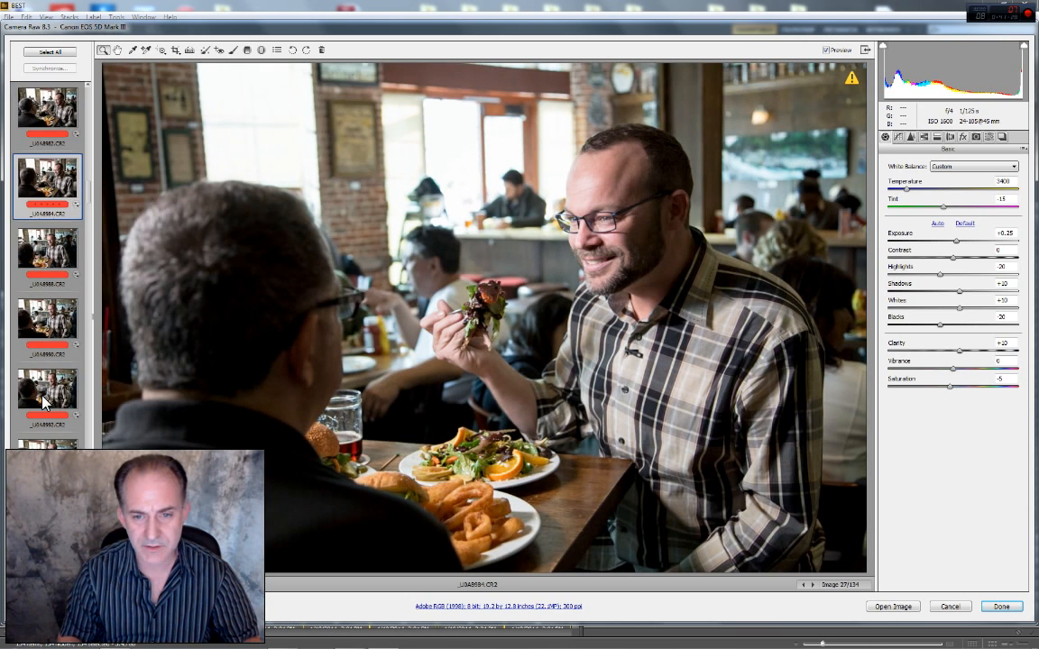
{"action": "key", "text": "Up"}
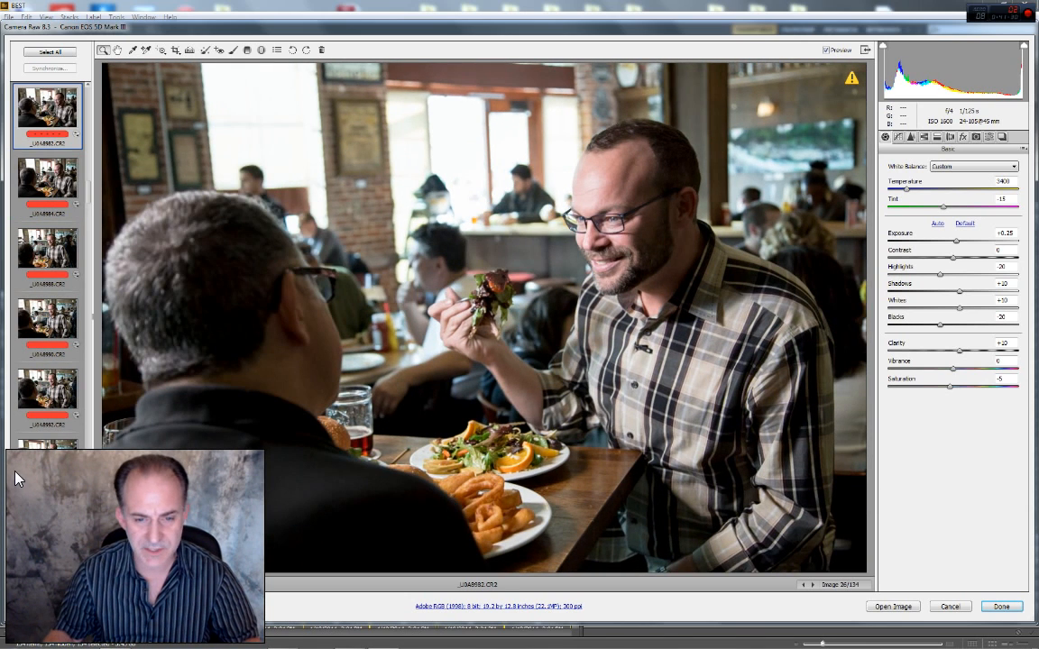
Select the eight burger and beer photos starting with _U0A8998 and set their Temperature to 2850
{"action": "scroll", "coordinate": [36, 420], "scroll_direction": "down", "scroll_amount": 6}
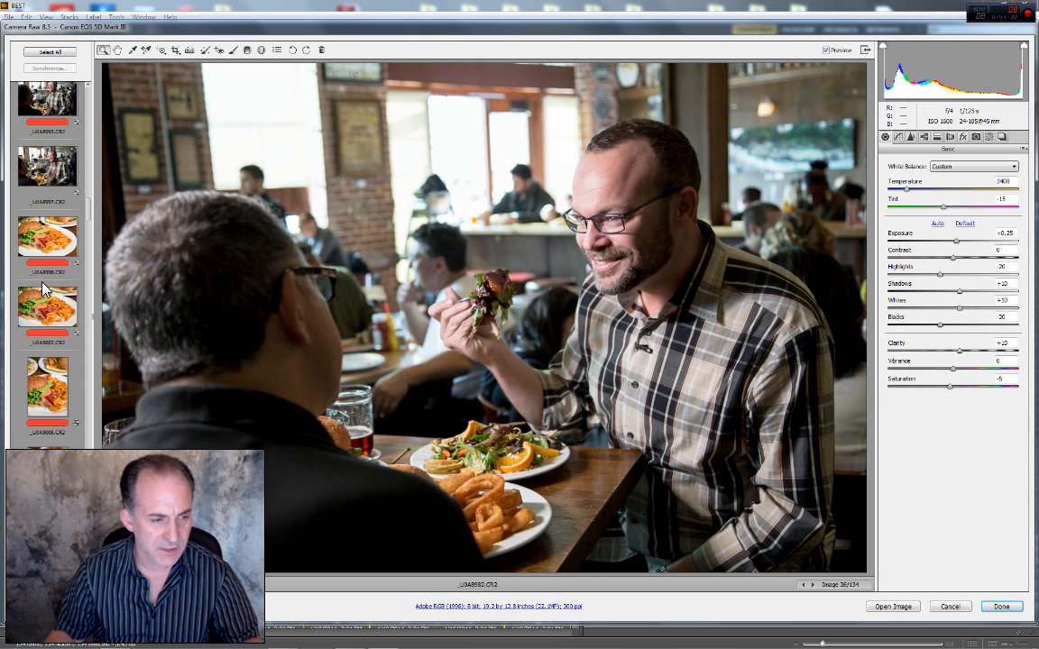
{"action": "left_click", "coordinate": [45, 228]}
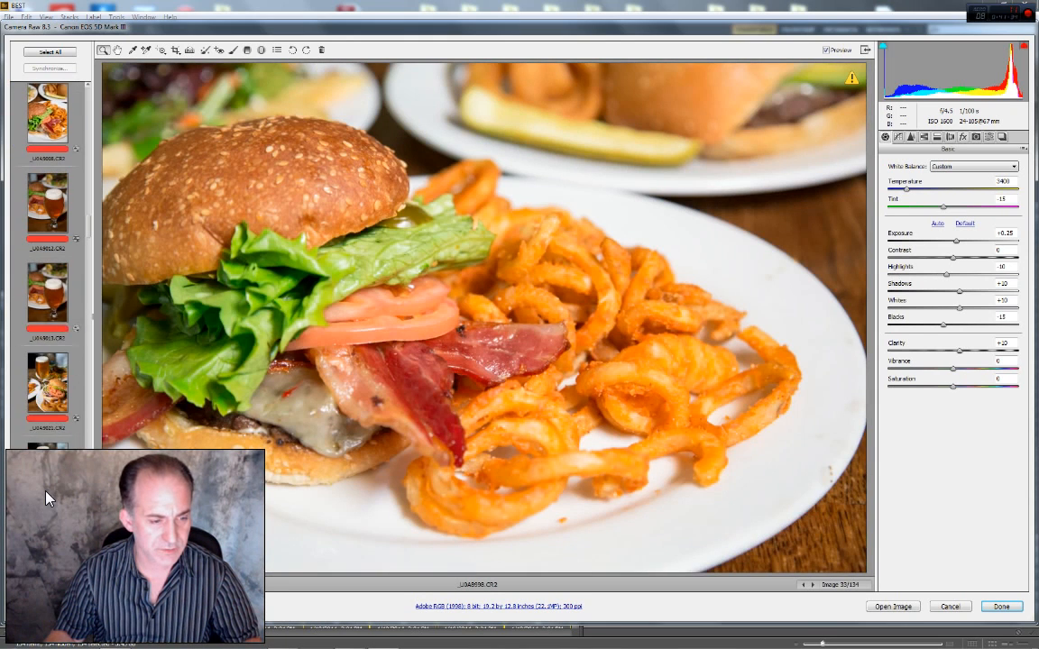
{"action": "left_click", "coordinate": [47, 402], "text": "shift"}
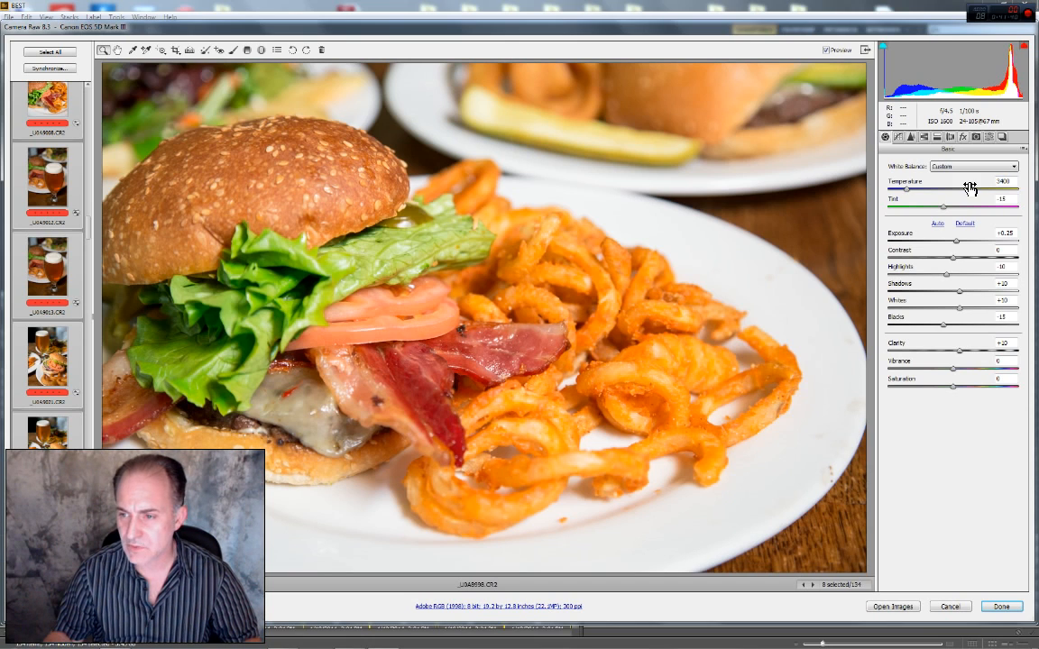
{"action": "left_click_drag", "start_coordinate": [1012, 181], "coordinate": [944, 187]}
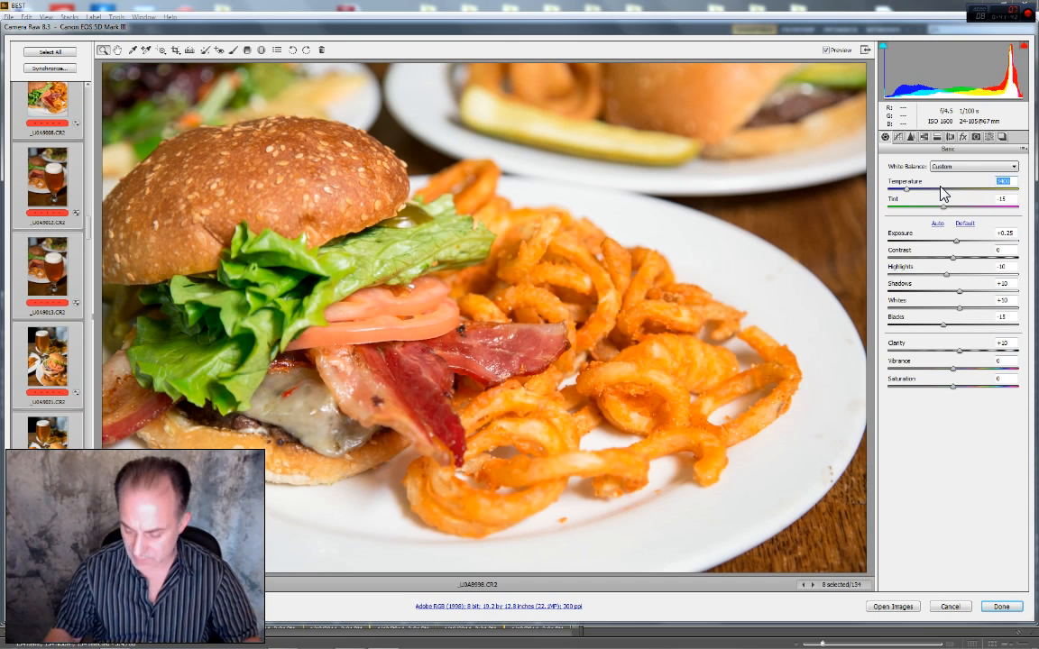
{"action": "type", "text": "2850"}
{"action": "key", "text": "Return"}
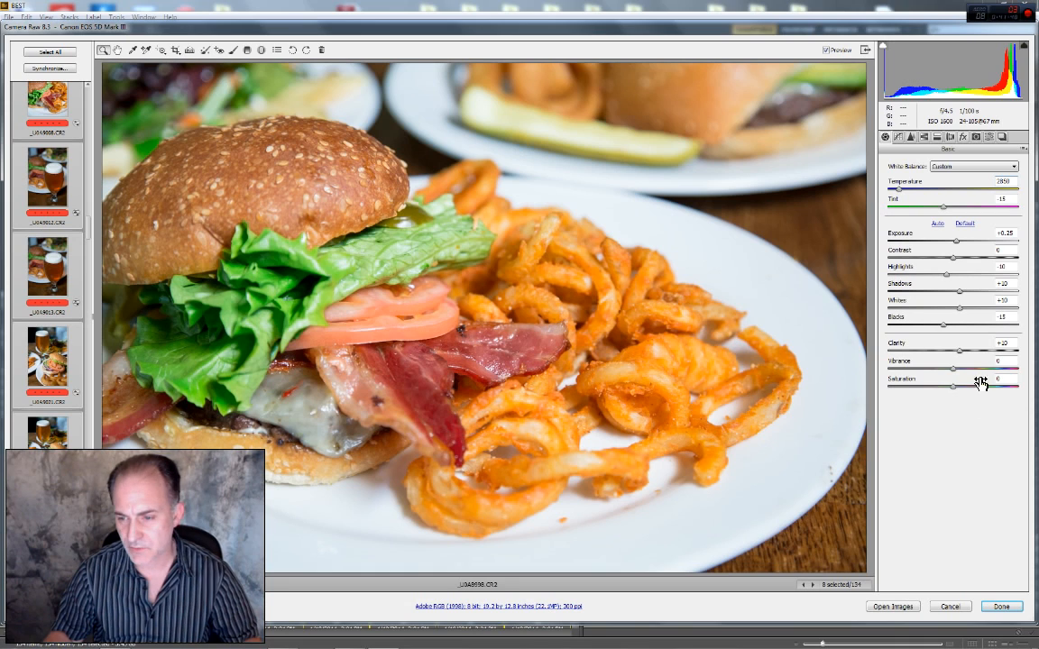
Set Clarity to +25 and Blacks to -20 for the selected burger photos
{"action": "left_click", "coordinate": [1005, 344]}
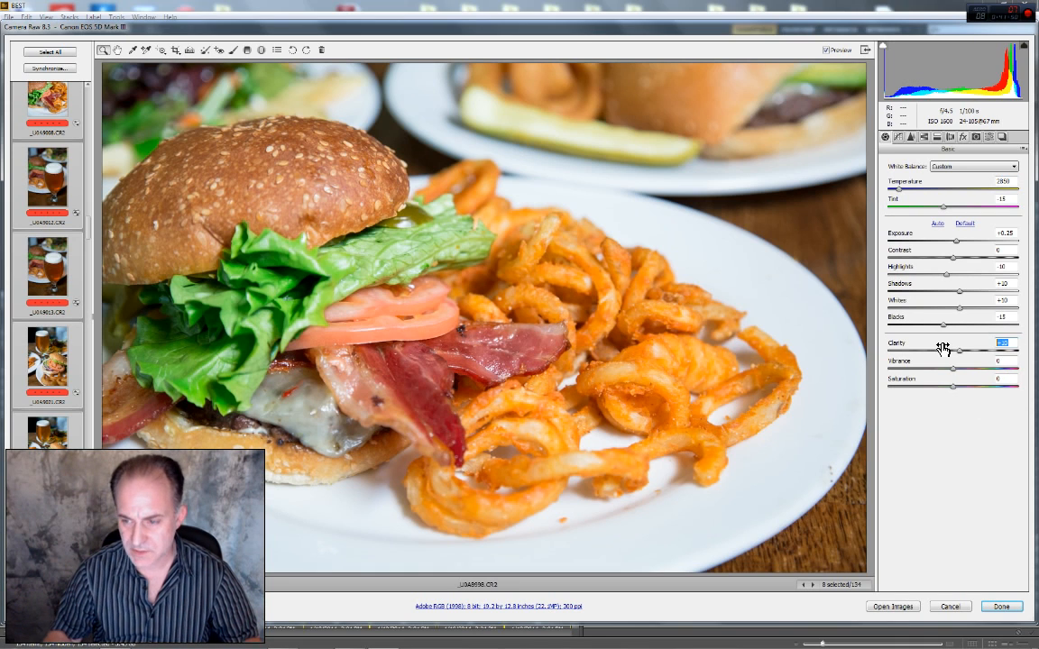
{"action": "type", "text": "25"}
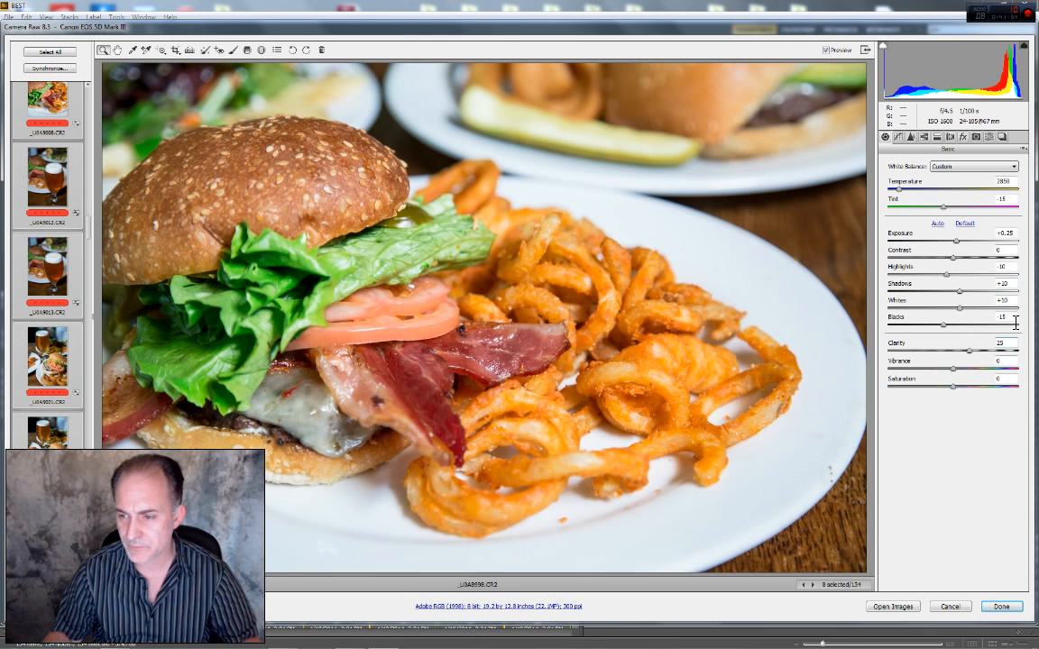
{"action": "left_click_drag", "start_coordinate": [1015, 322], "coordinate": [978, 322]}
{"action": "type", "text": "-20"}
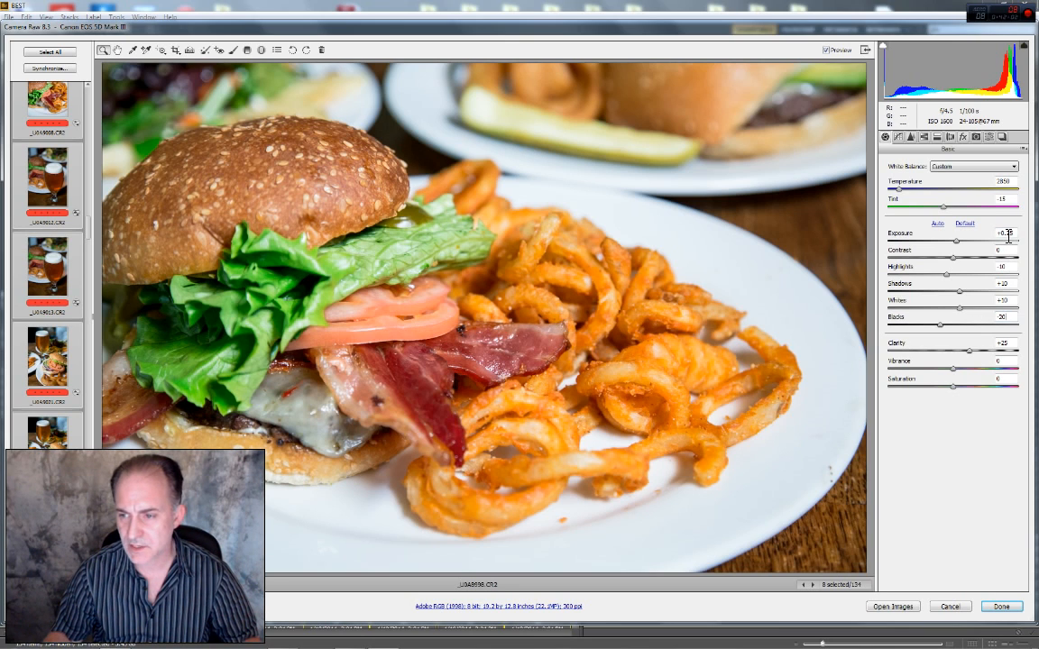
Set Exposure to +0.15 and Vibrance to +25 for the selected photos
{"action": "type", "text": "15"}
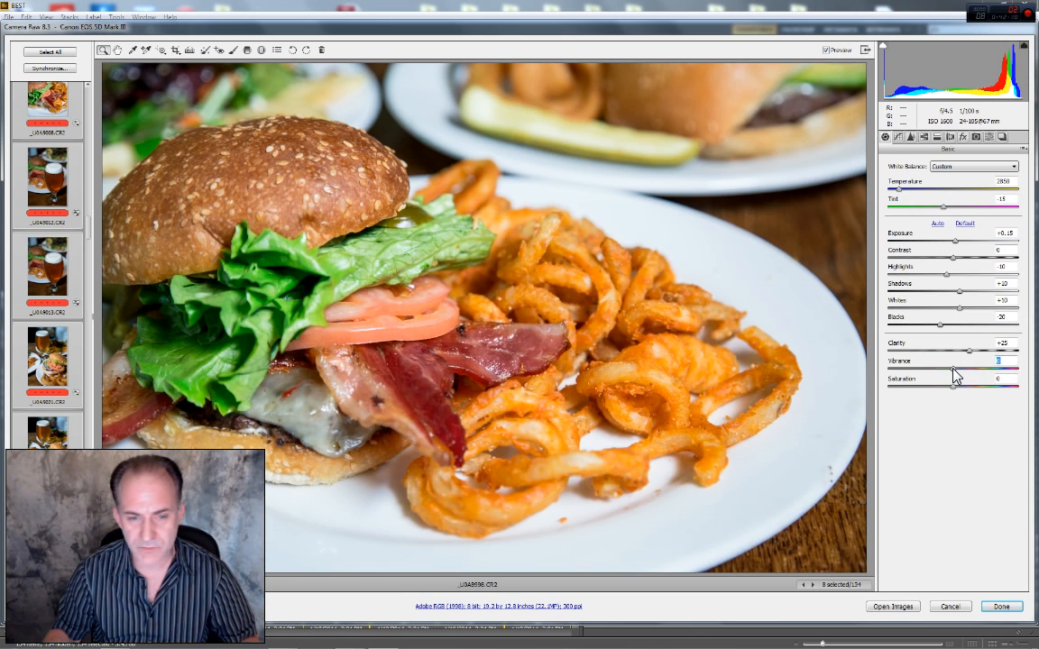
{"action": "left_click_drag", "start_coordinate": [953, 370], "coordinate": [996, 369]}
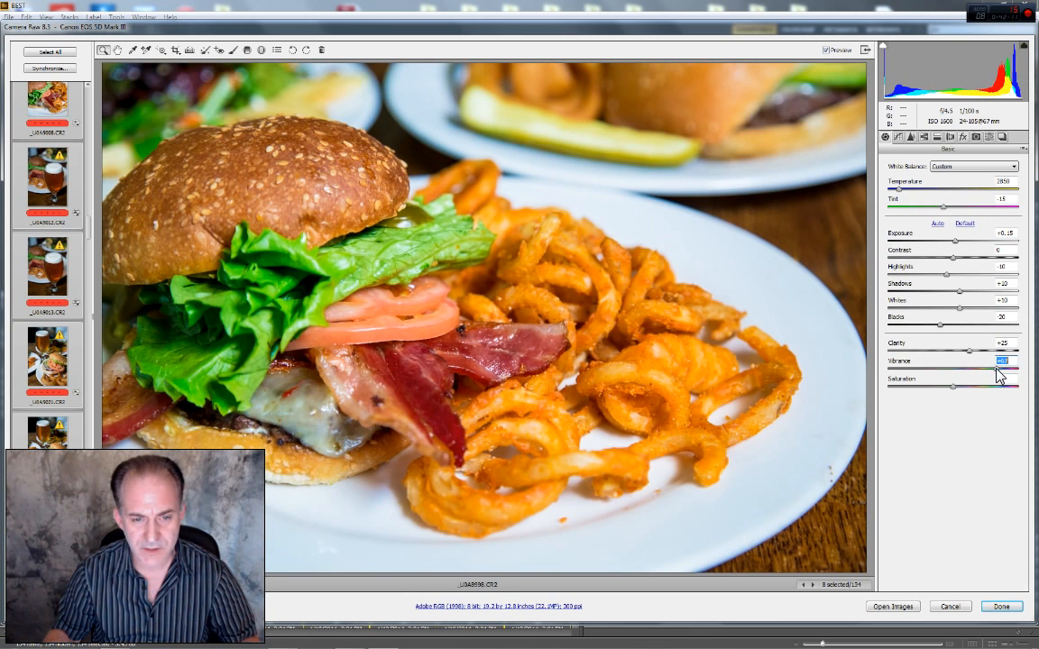
{"action": "type", "text": "25"}
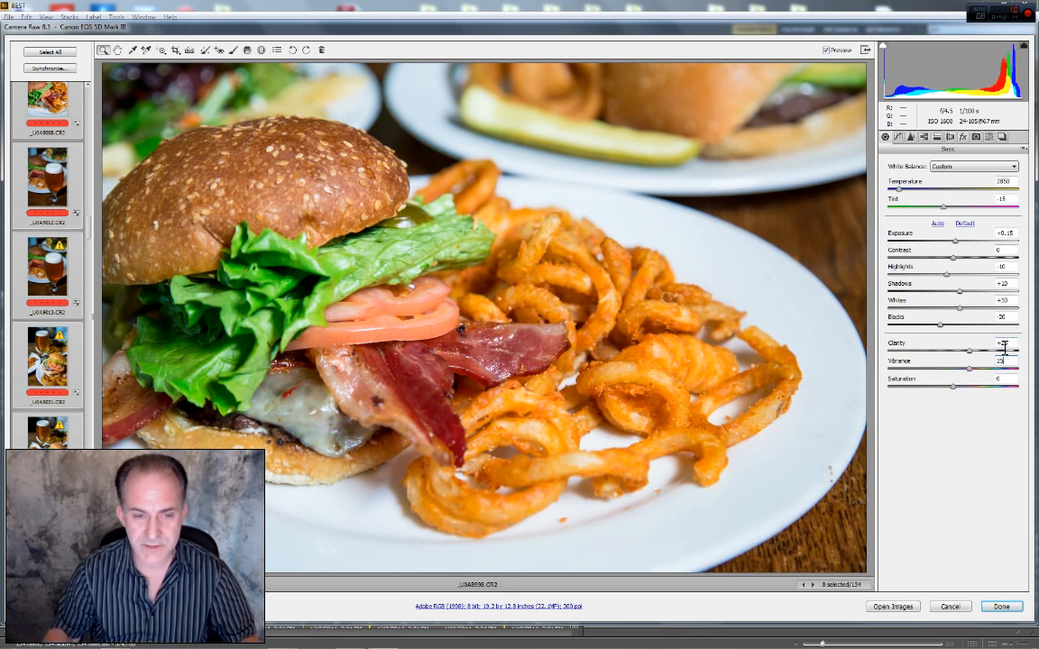
Compare the photo with and without its adjustments, and review the Tone Curve, Detail and HSL luminance settings
{"action": "left_click", "coordinate": [826, 51]}
{"action": "left_click", "coordinate": [826, 52]}
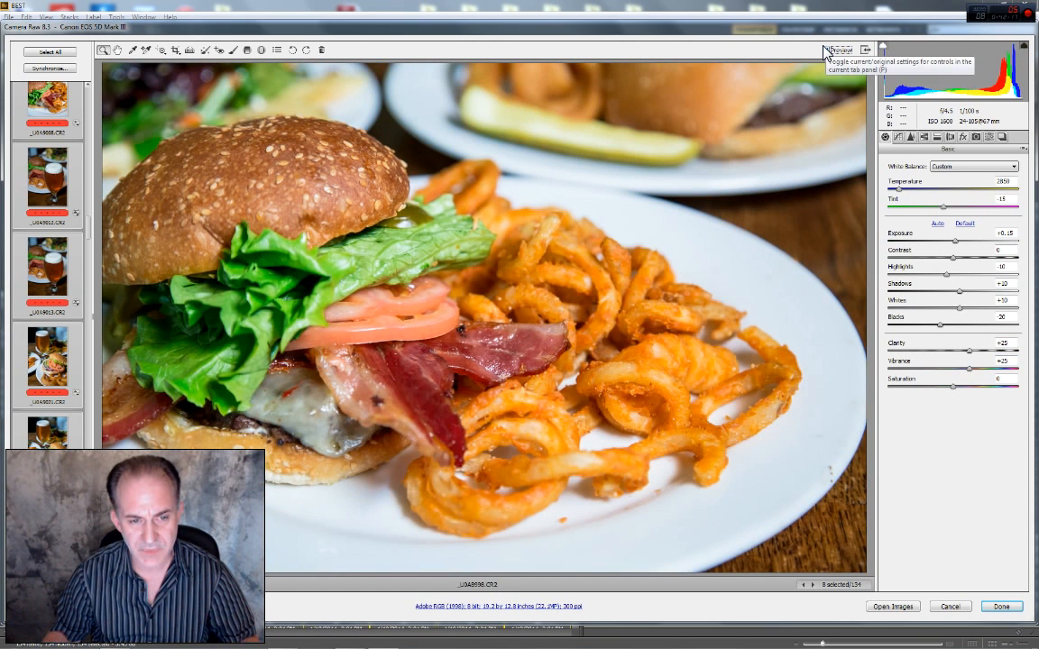
{"action": "left_click", "coordinate": [899, 138]}
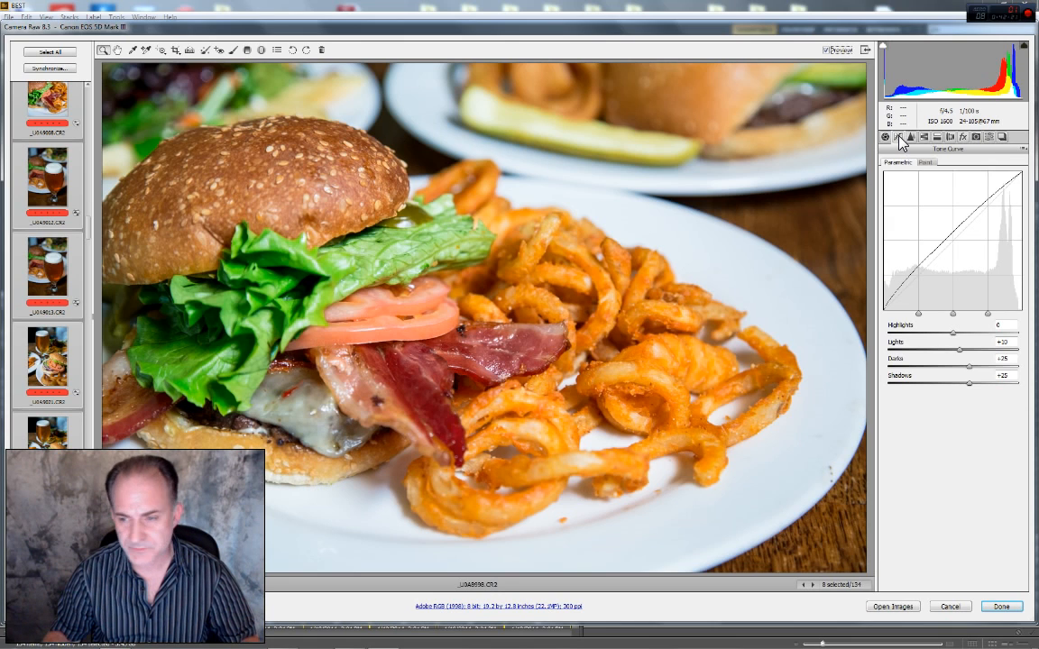
{"action": "left_click", "coordinate": [912, 138]}
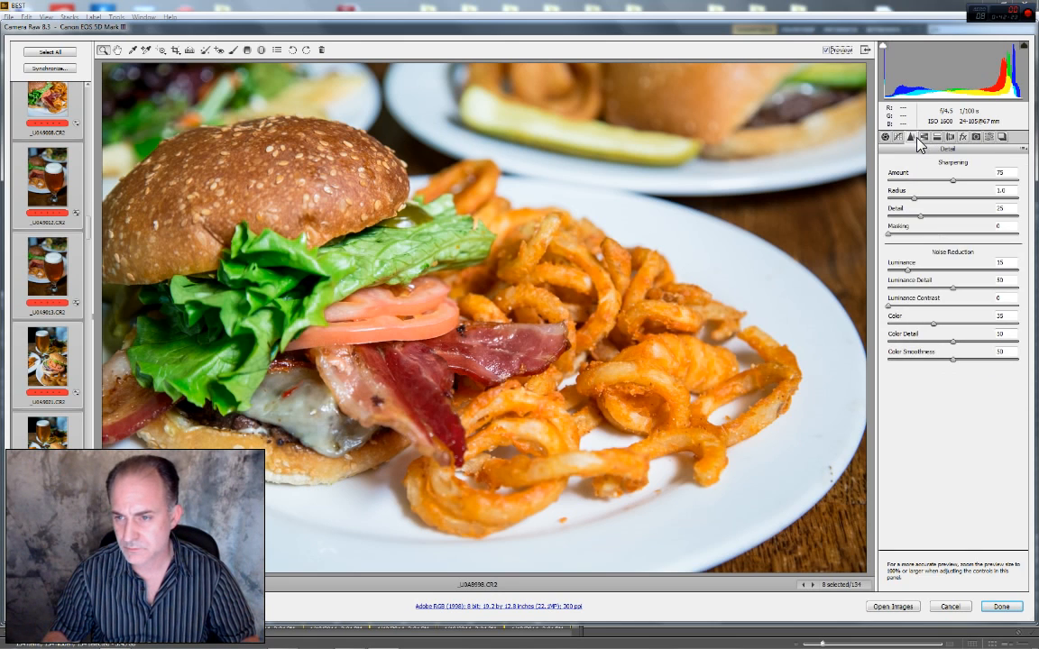
{"action": "left_click", "coordinate": [923, 138]}
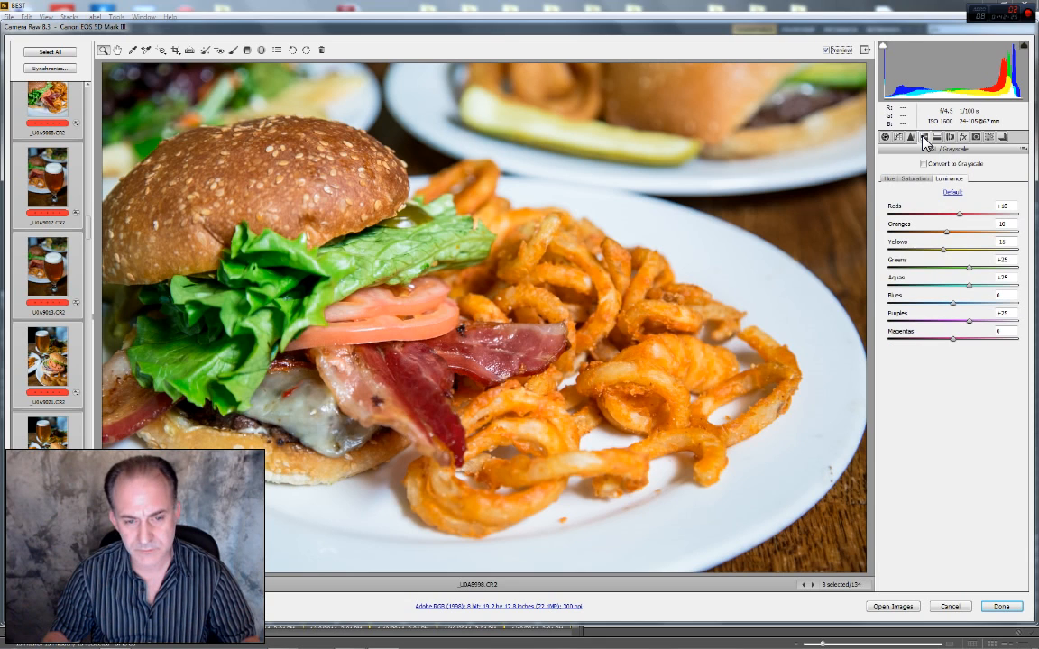
{"action": "left_click", "coordinate": [827, 50]}
{"action": "left_click", "coordinate": [828, 50]}
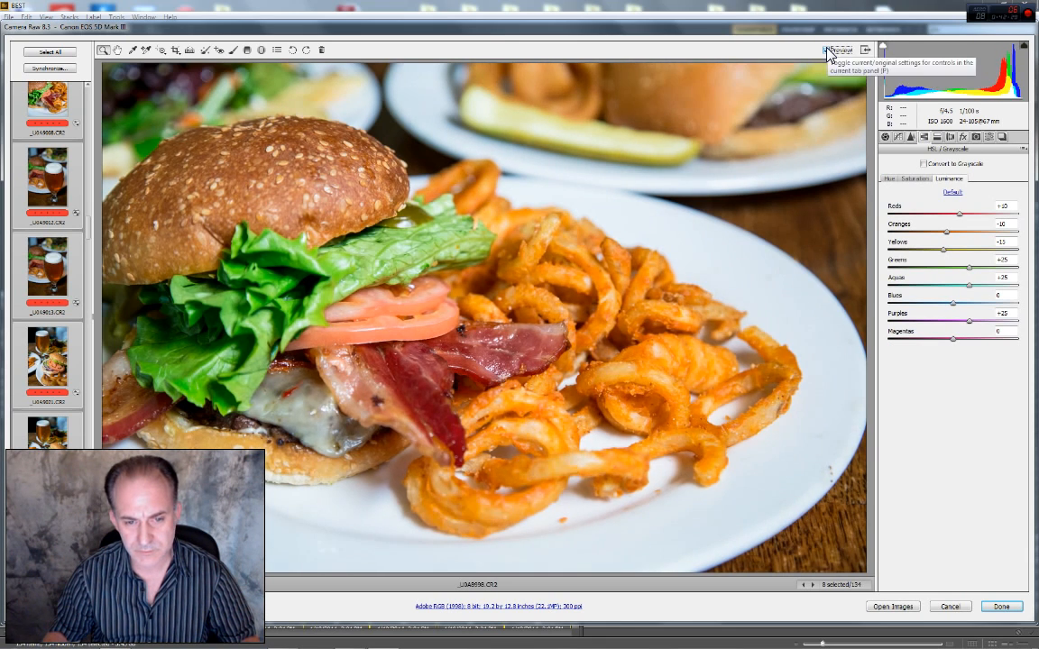
{"action": "left_click", "coordinate": [828, 50]}
{"action": "left_click", "coordinate": [828, 50]}
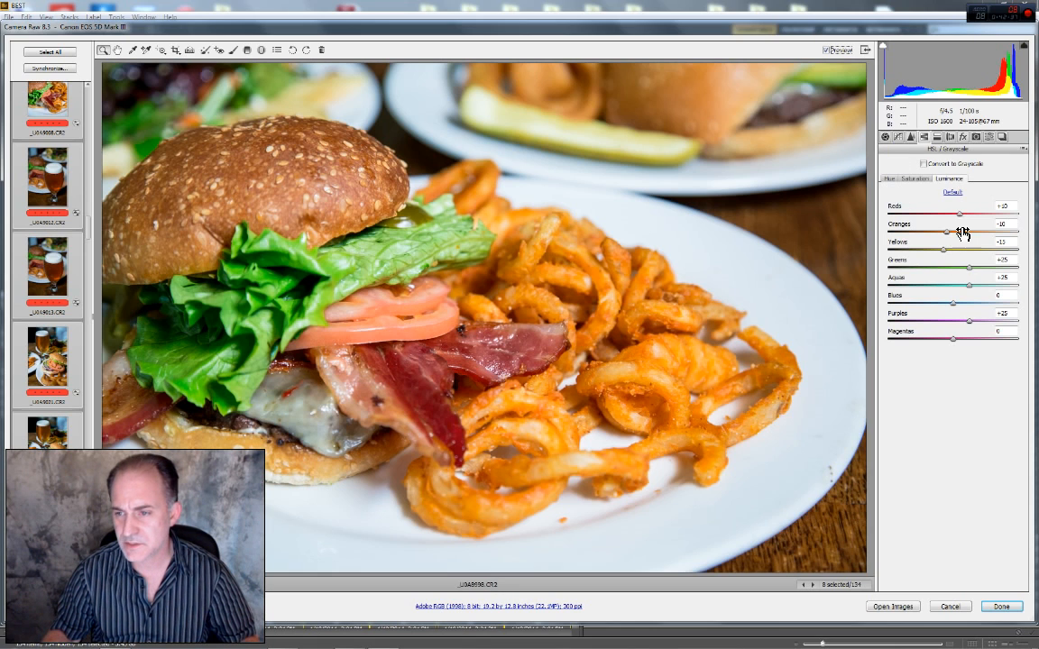
Set the luminance of Oranges to -20 and of Blues to -5
{"action": "left_click_drag", "start_coordinate": [944, 237], "coordinate": [928, 239]}
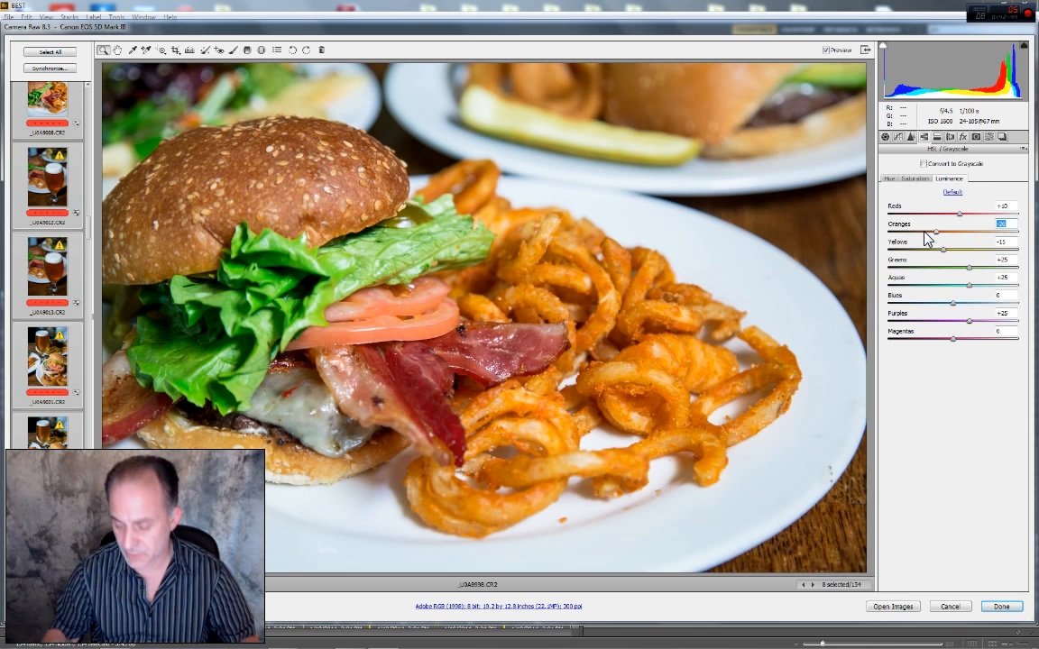
{"action": "type", "text": "-25"}
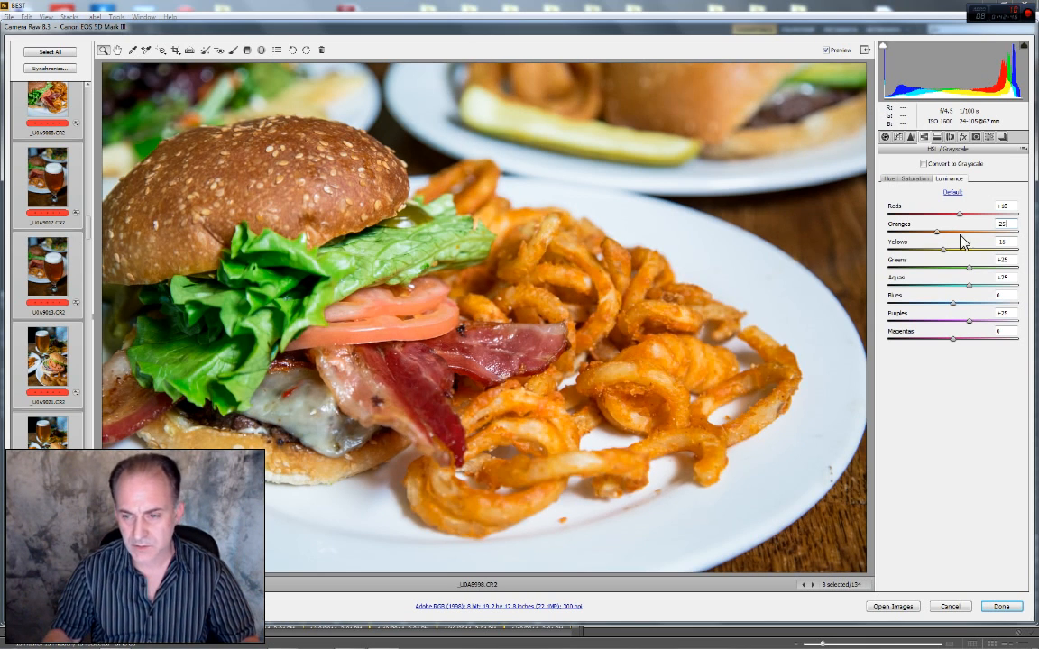
{"action": "left_click_drag", "start_coordinate": [1015, 225], "coordinate": [899, 228]}
{"action": "type", "text": "-20"}
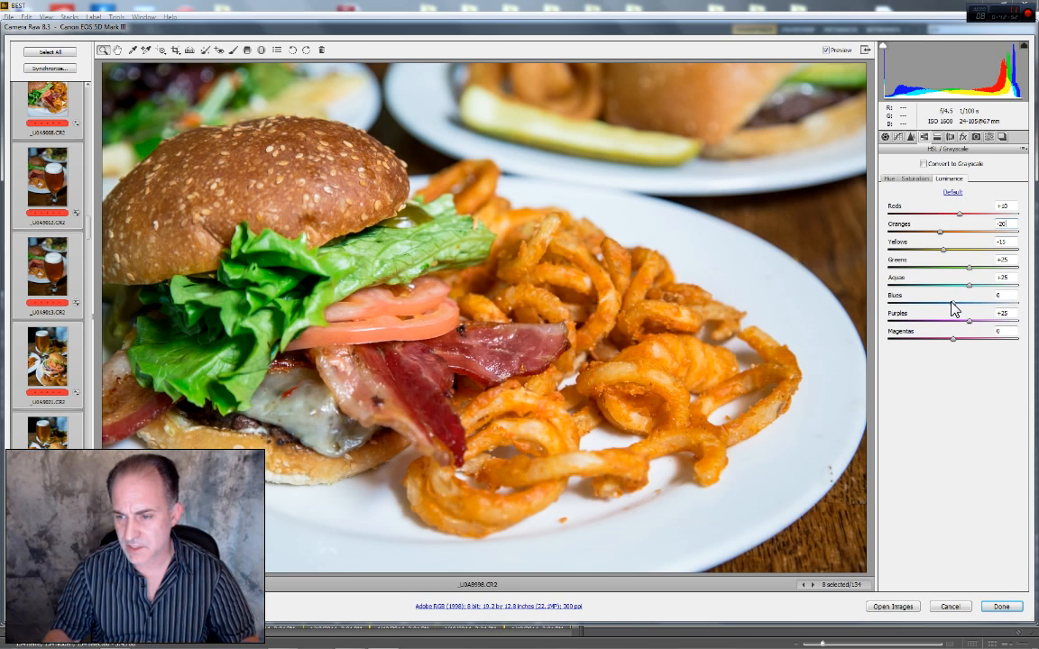
{"action": "mouse_move", "coordinate": [952, 304]}
{"action": "left_mouse_down"}
{"action": "mouse_move", "coordinate": [925, 309]}
{"action": "mouse_move", "coordinate": [997, 309]}
{"action": "mouse_move", "coordinate": [951, 317]}
{"action": "left_mouse_up"}
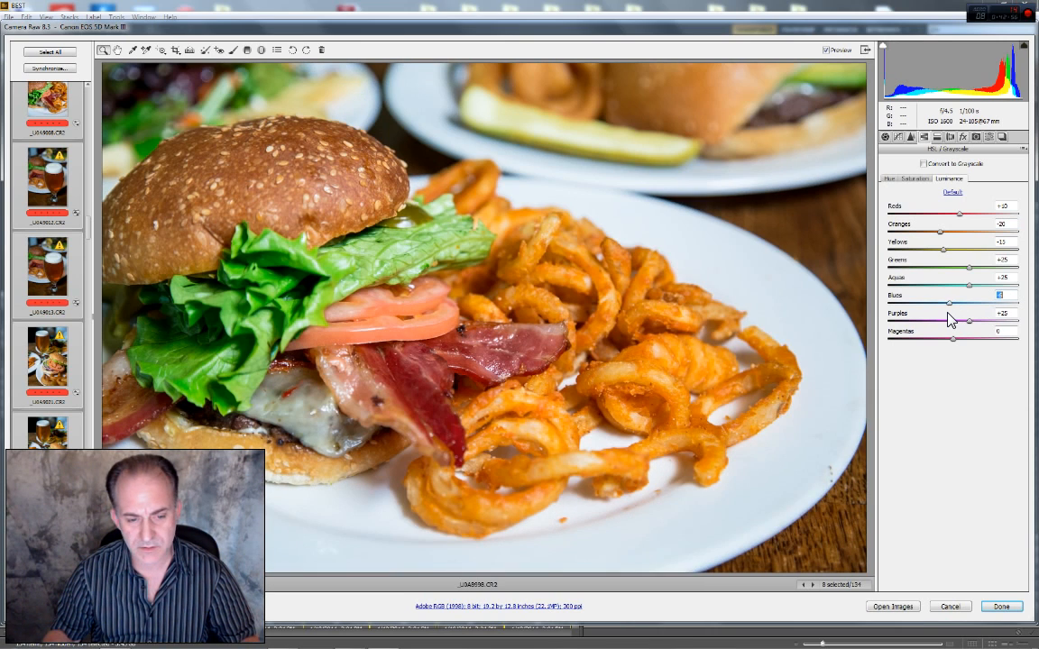
{"action": "type", "text": "-5"}
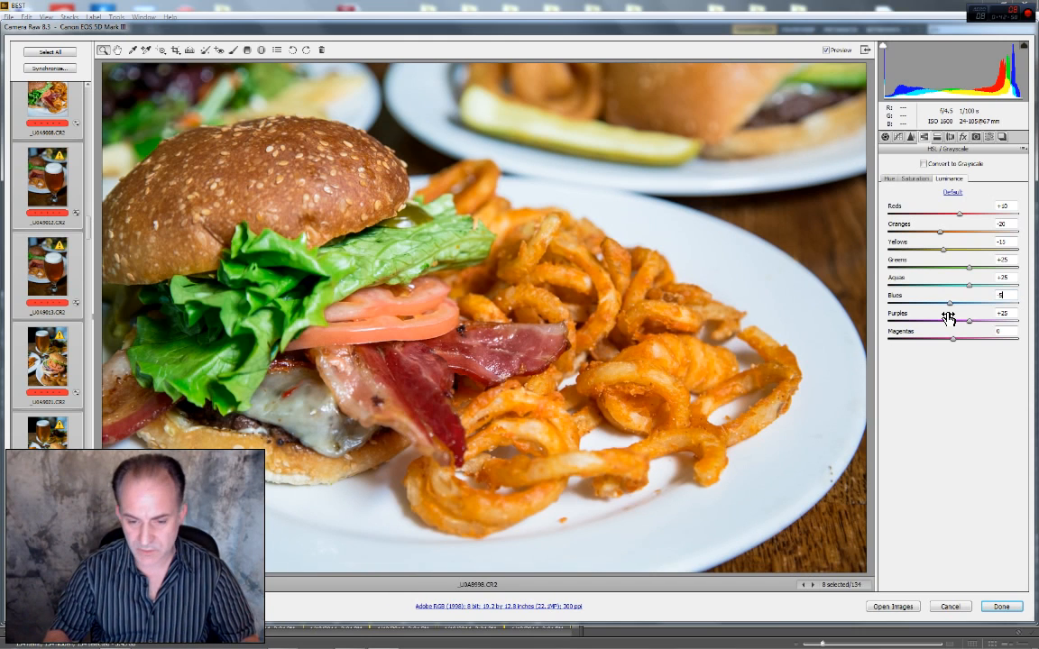
Set the saturation of Blues to -25
{"action": "left_click", "coordinate": [915, 179]}
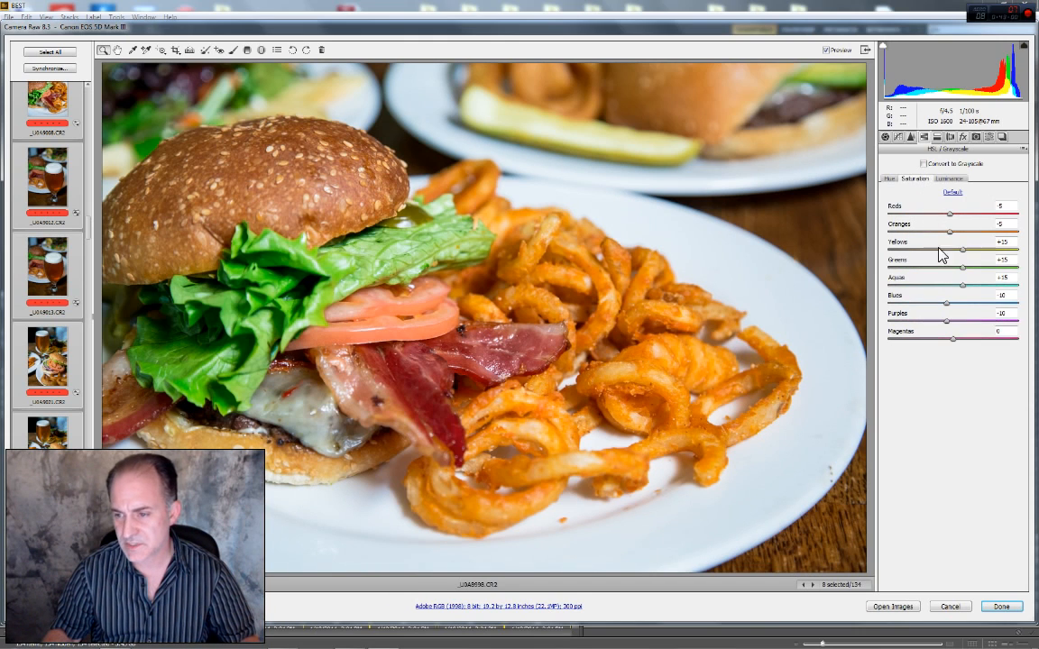
{"action": "double_click", "coordinate": [1012, 299]}
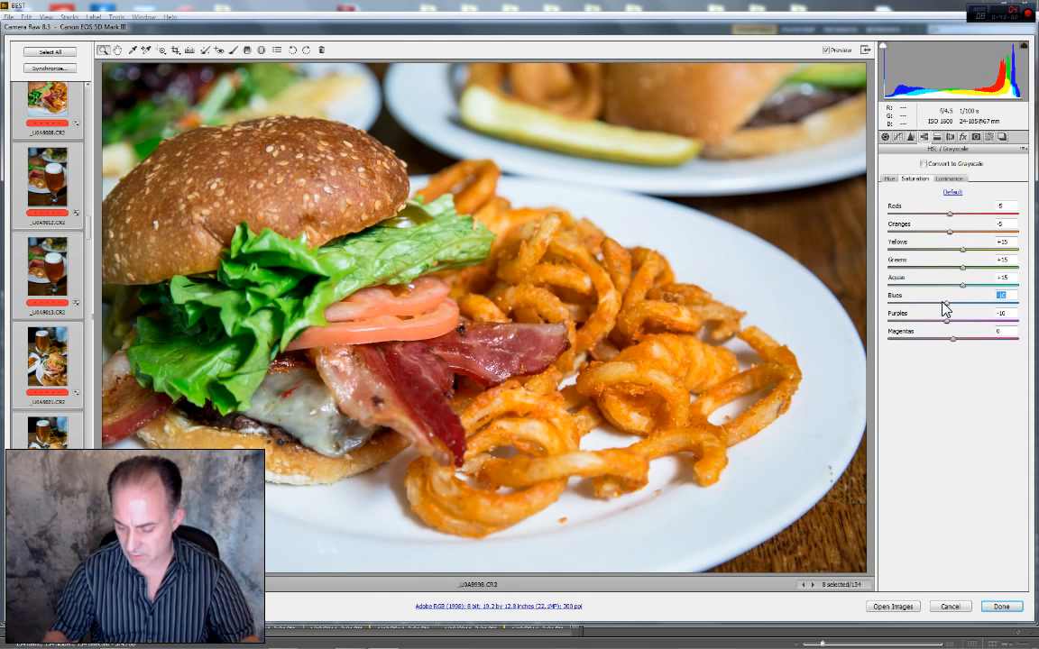
{"action": "type", "text": "-25"}
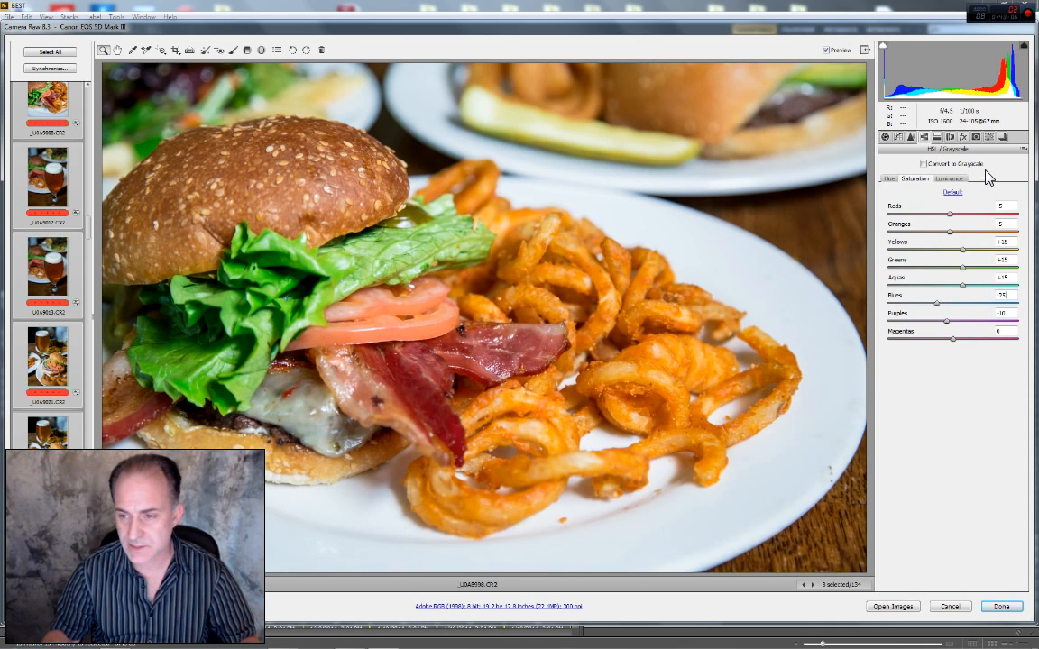
{"action": "left_click", "coordinate": [948, 180]}
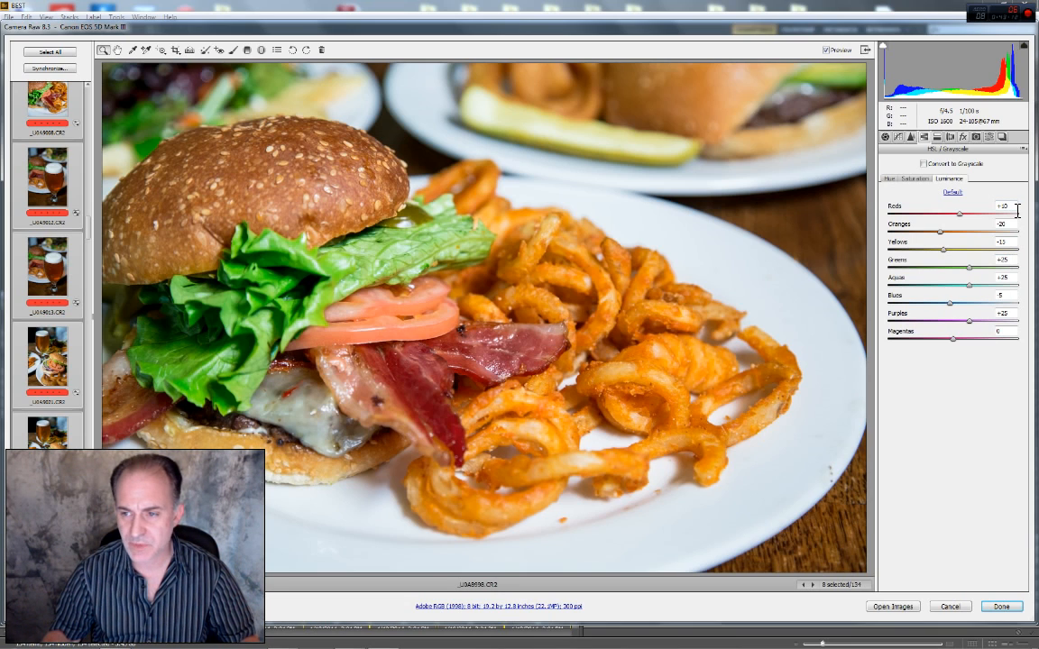
{"action": "left_click_drag", "start_coordinate": [960, 213], "coordinate": [965, 212]}
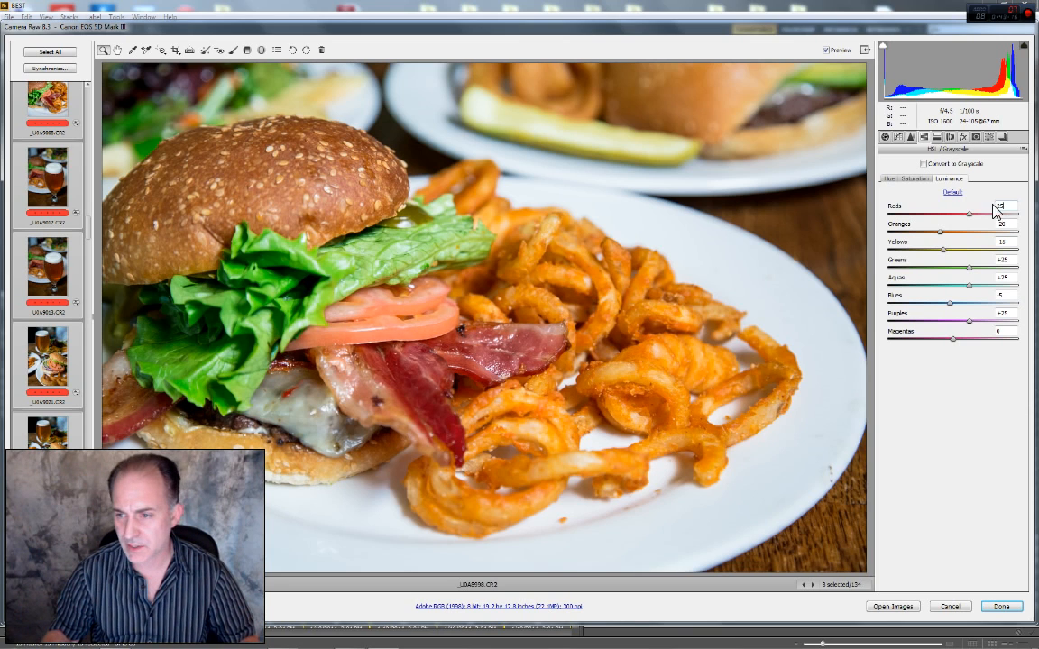
{"action": "left_click_drag", "start_coordinate": [1014, 209], "coordinate": [922, 213]}
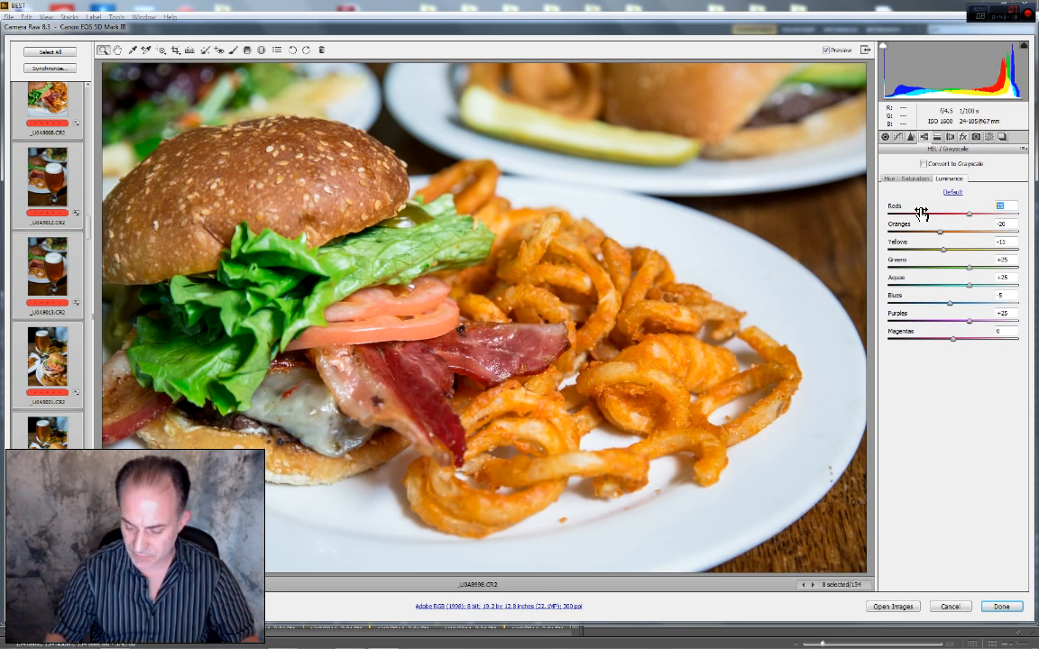
{"action": "type", "text": "10"}
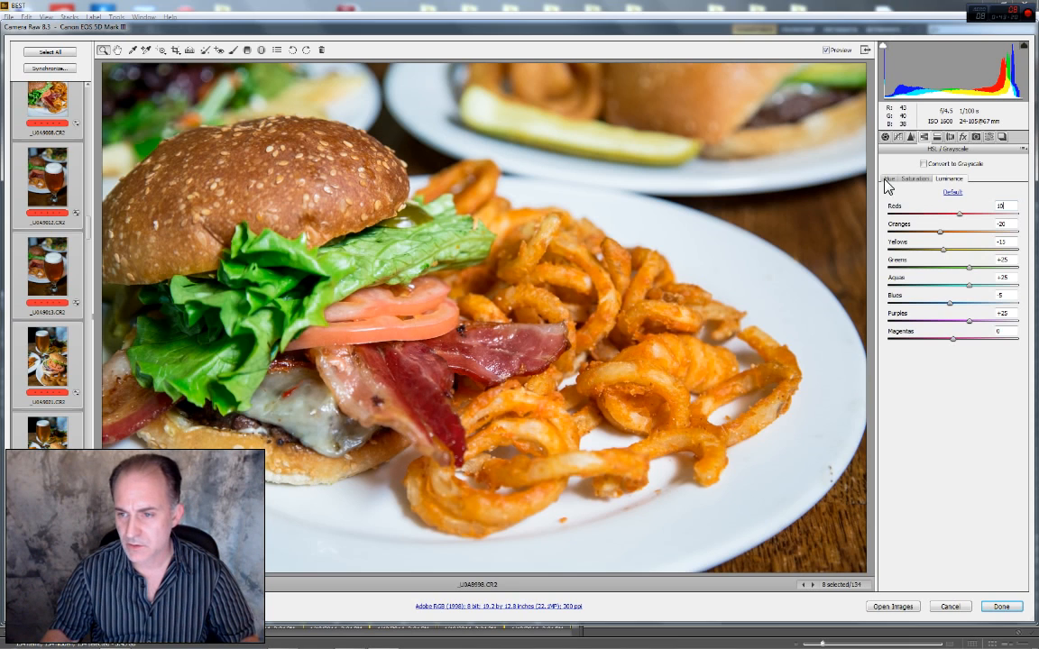
Set the saturation of both Reds and Oranges to +25
{"action": "left_click", "coordinate": [915, 180]}
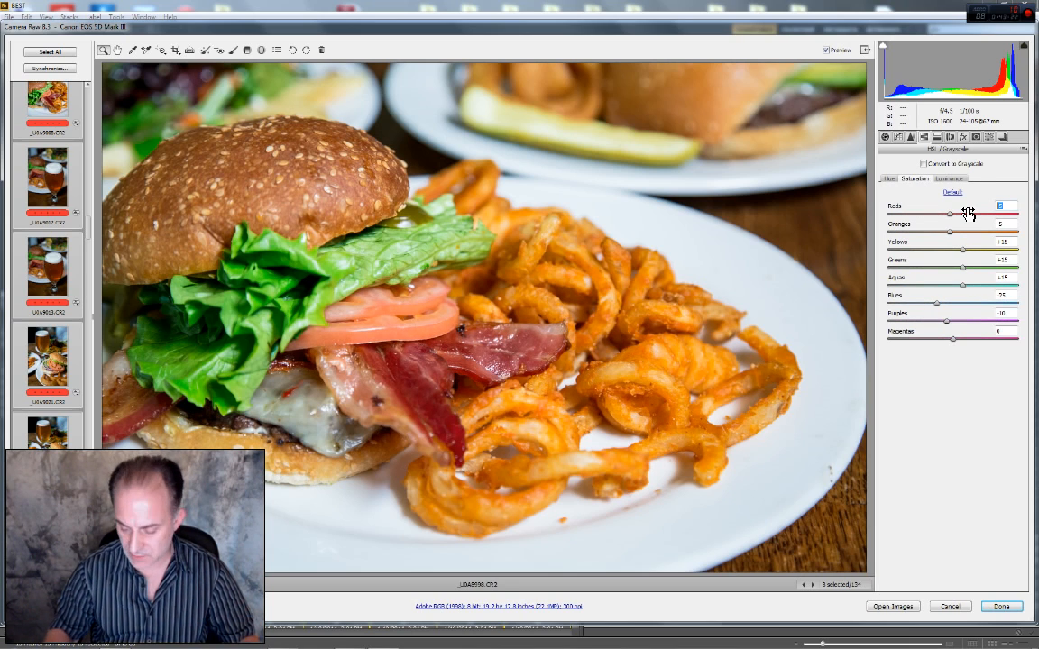
{"action": "type", "text": "2"}
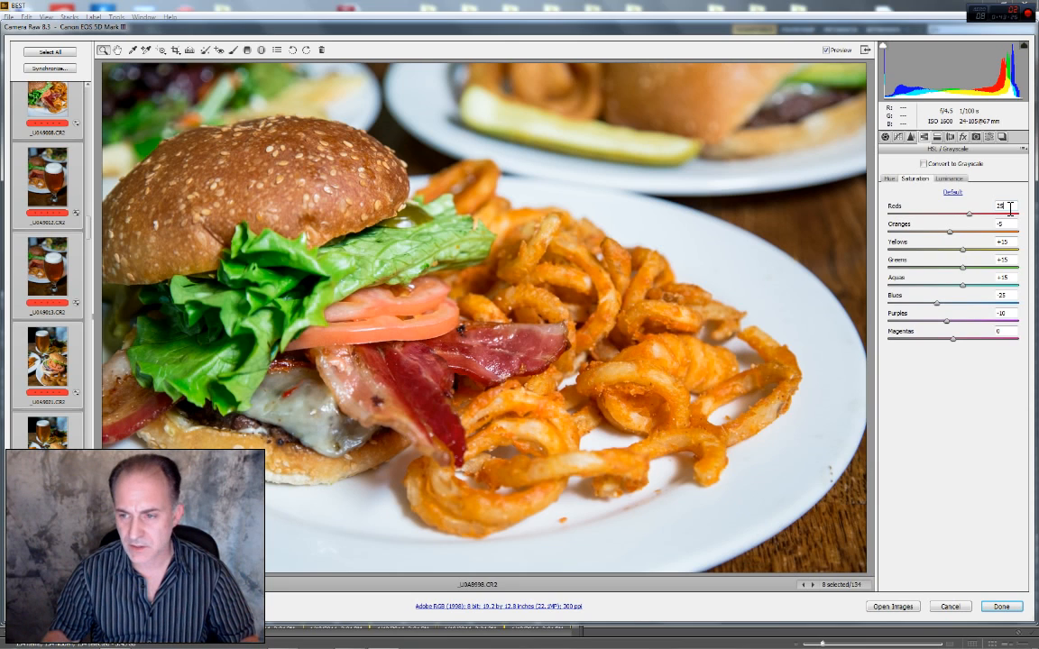
{"action": "left_click", "coordinate": [1015, 226]}
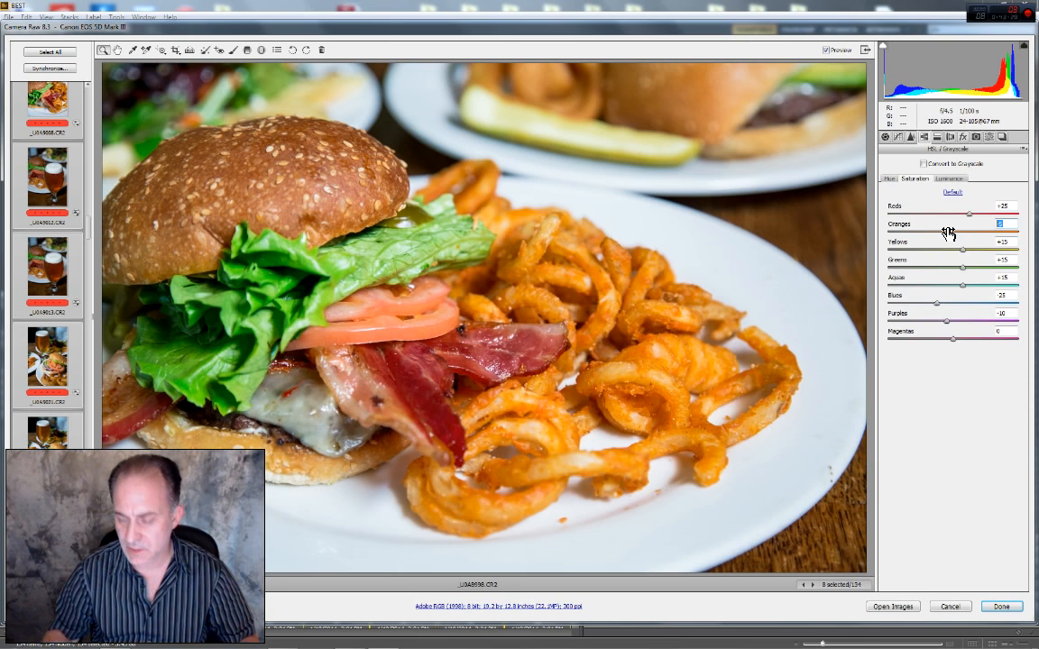
{"action": "type", "text": "25"}
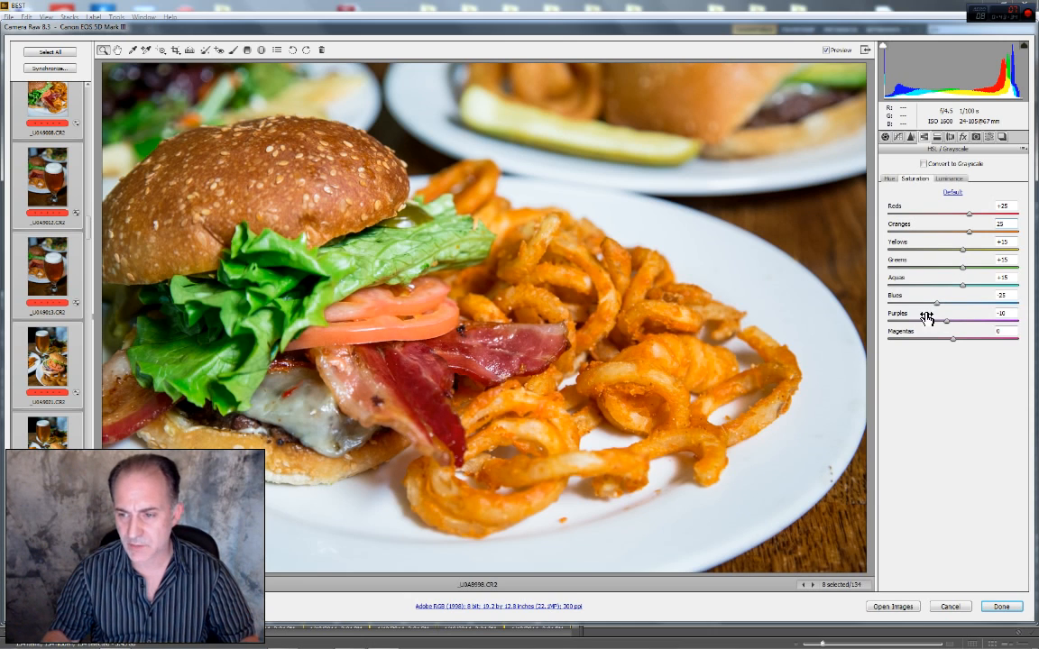
Review the HSL luminance values and compare the photo with and without the HSL adjustments
{"action": "left_click", "coordinate": [953, 179]}
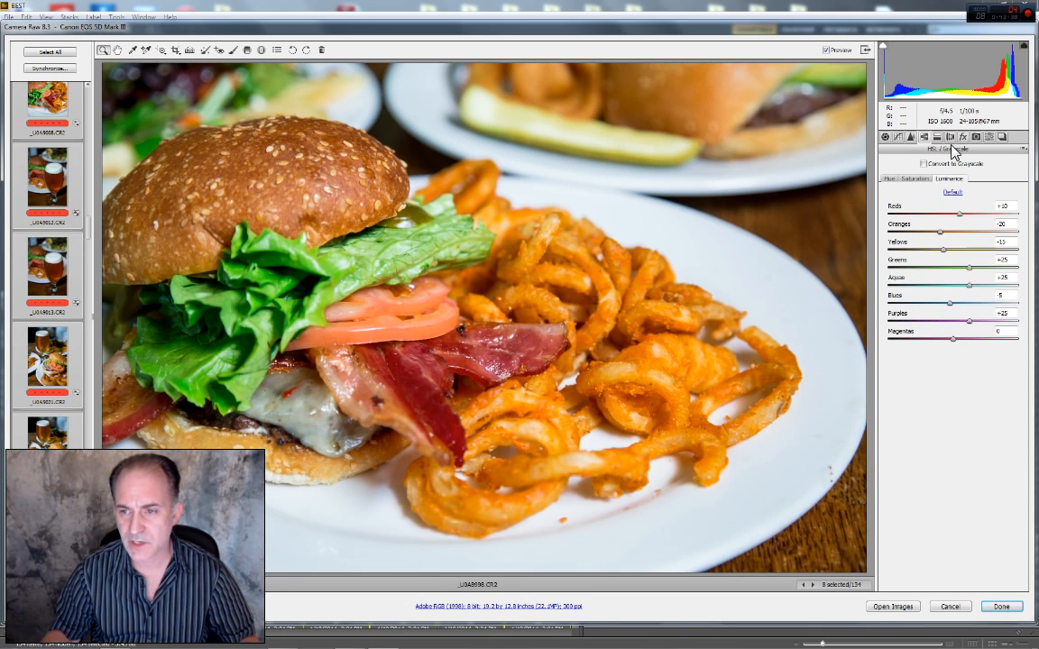
{"action": "left_click", "coordinate": [828, 51]}
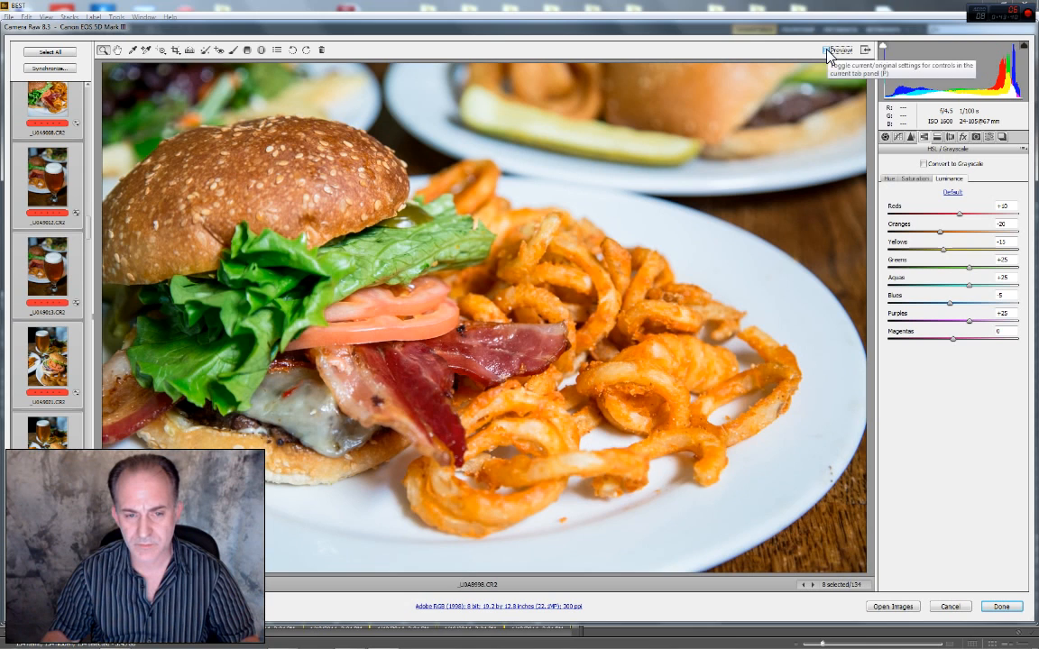
{"action": "left_click", "coordinate": [828, 52]}
{"action": "left_click", "coordinate": [828, 51]}
{"action": "left_click", "coordinate": [828, 51]}
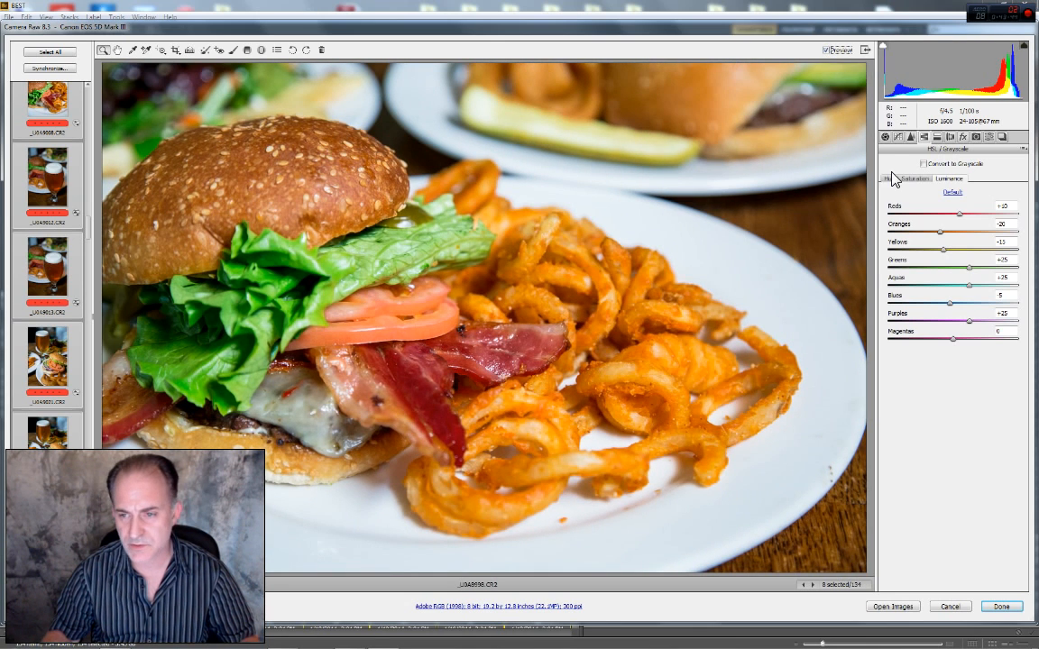
Select the two vertical burger-and-curly-fries photos and set their exposure to +0.25
{"action": "left_click", "coordinate": [886, 138]}
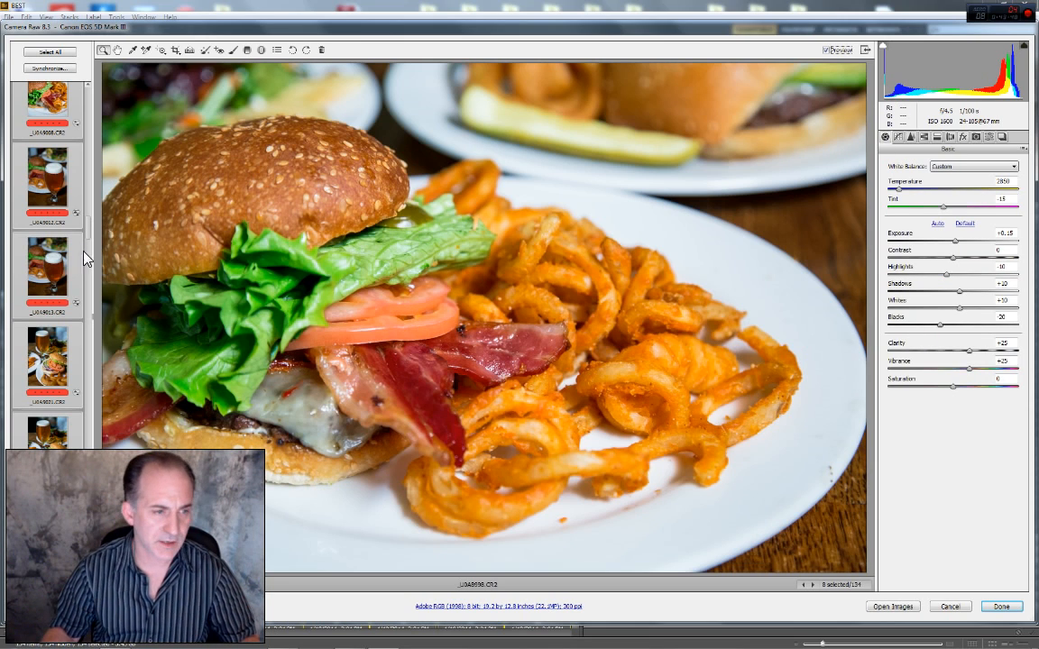
{"action": "scroll", "coordinate": [72, 239], "scroll_direction": "up", "scroll_amount": 3}
{"action": "scroll", "coordinate": [76, 261], "scroll_direction": "up", "scroll_amount": 3}
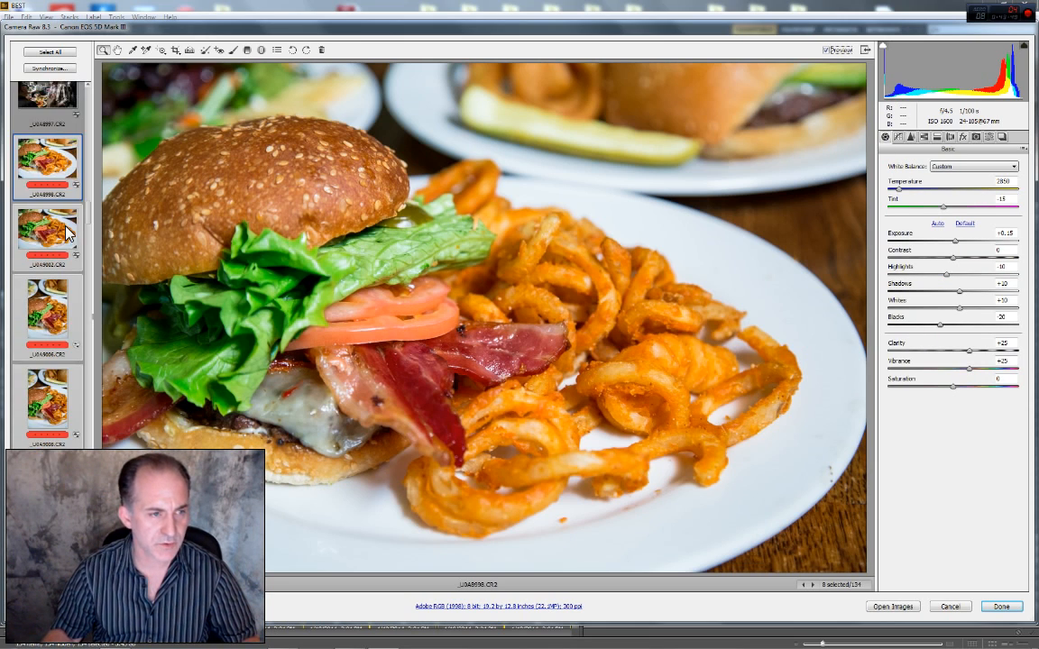
{"action": "left_click", "coordinate": [51, 311]}
{"action": "left_click", "coordinate": [30, 426], "text": "shift"}
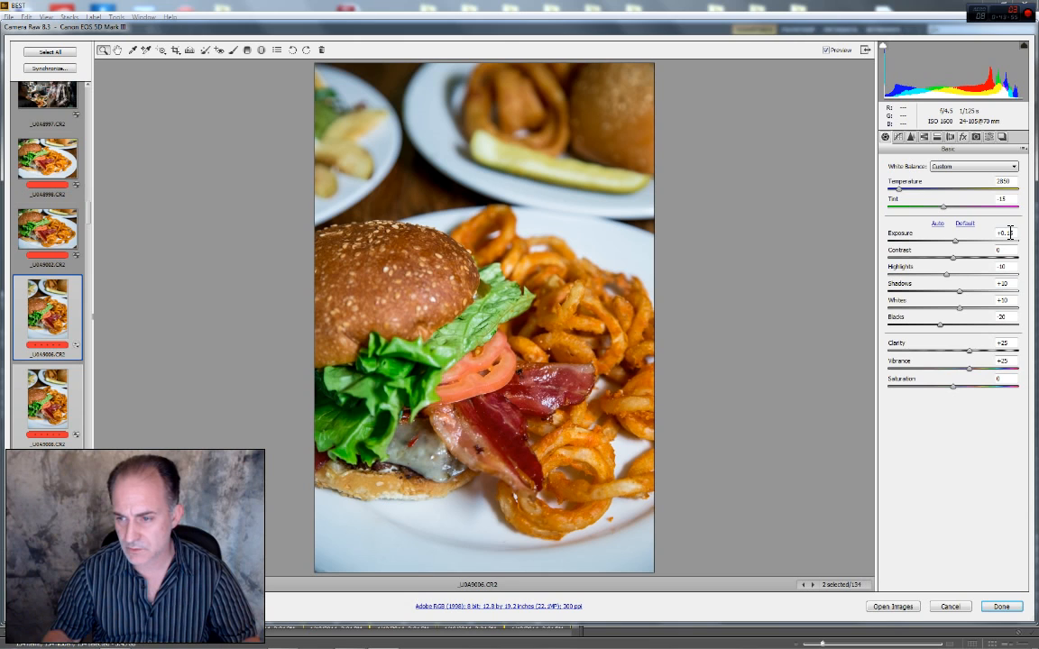
{"action": "left_click_drag", "start_coordinate": [1006, 233], "coordinate": [1034, 232]}
{"action": "type", "text": "2"}
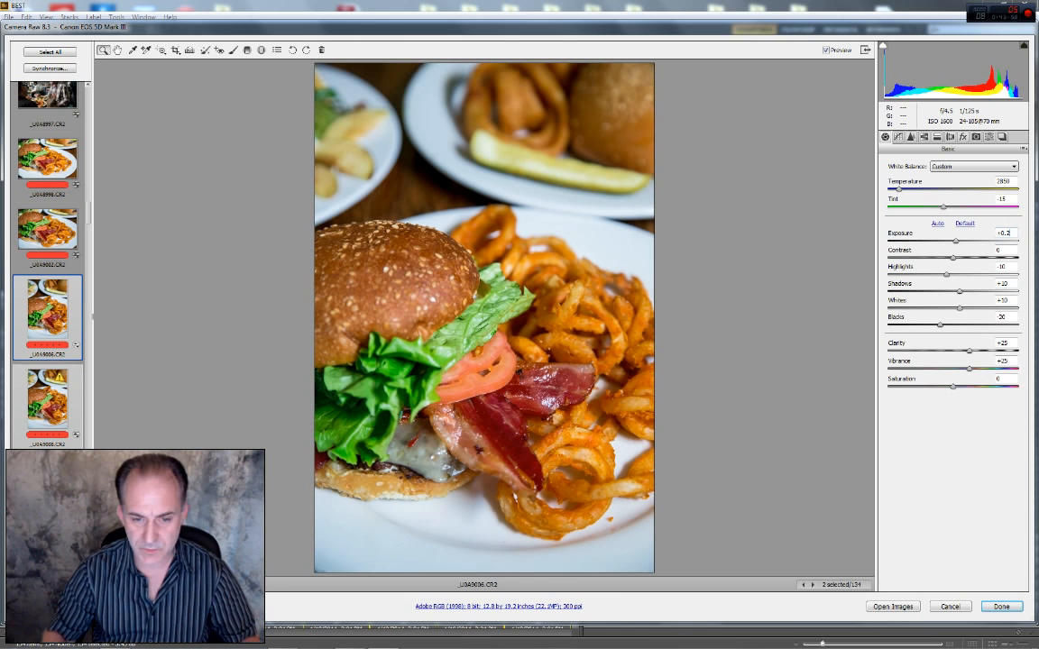
{"action": "type", "text": "5"}
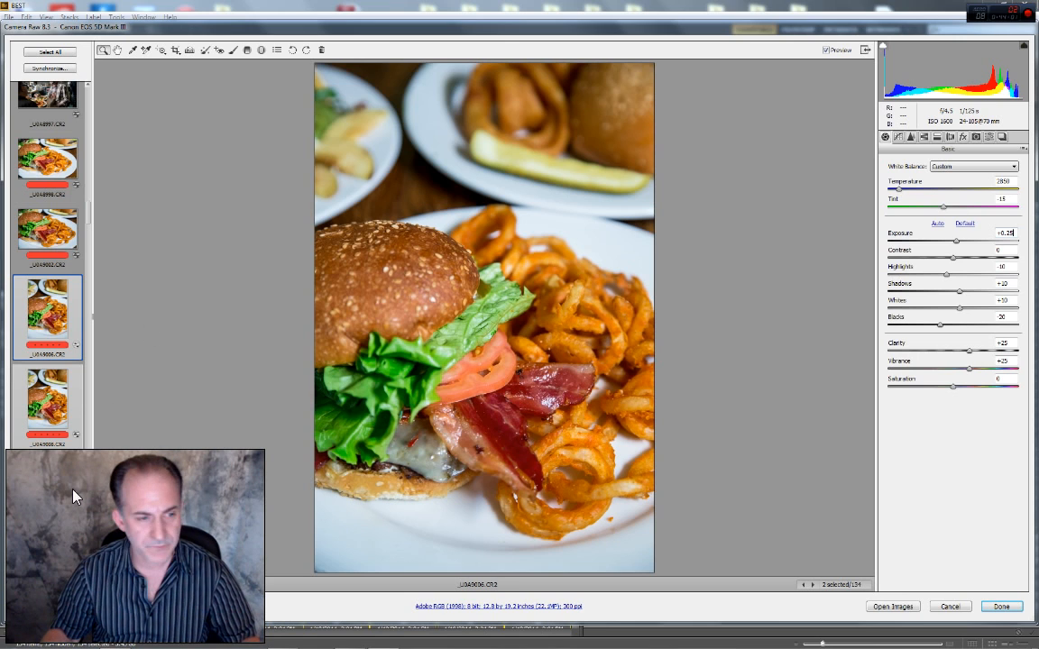
Select the two close-up photos of the beer glass and set their exposure to +0.75
{"action": "scroll", "coordinate": [41, 424], "scroll_direction": "down", "scroll_amount": 5}
{"action": "left_click", "coordinate": [46, 293]}
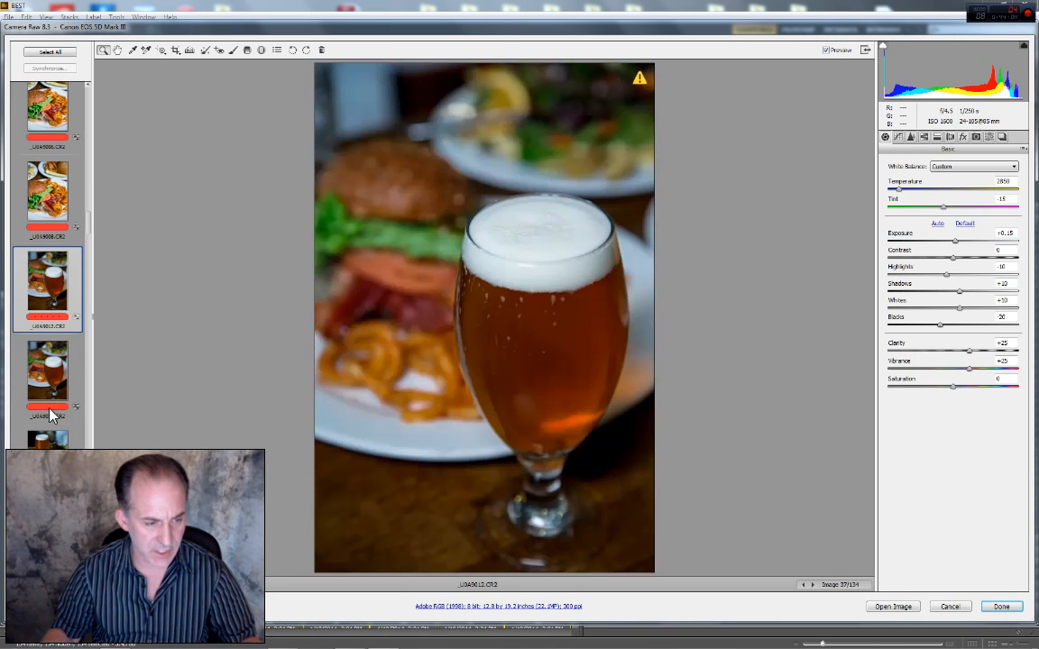
{"action": "double_click", "coordinate": [1009, 234]}
{"action": "type", "text": "75"}
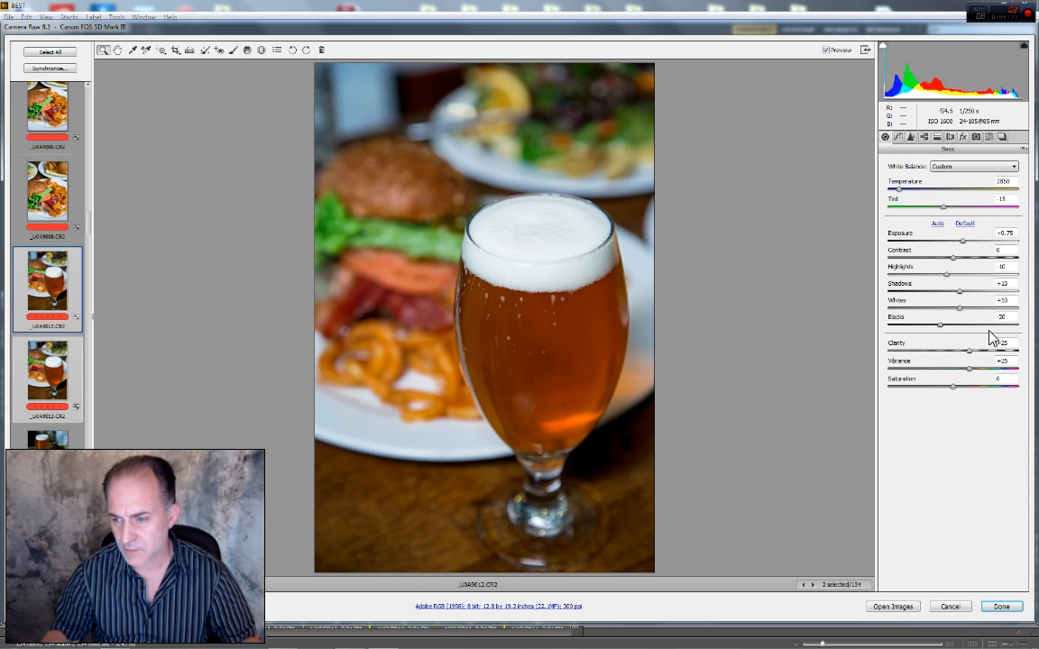
Set the parametric tone curve of both beer photos to Darks +30, Shadows +30 and Lights +15
{"action": "left_click", "coordinate": [898, 136]}
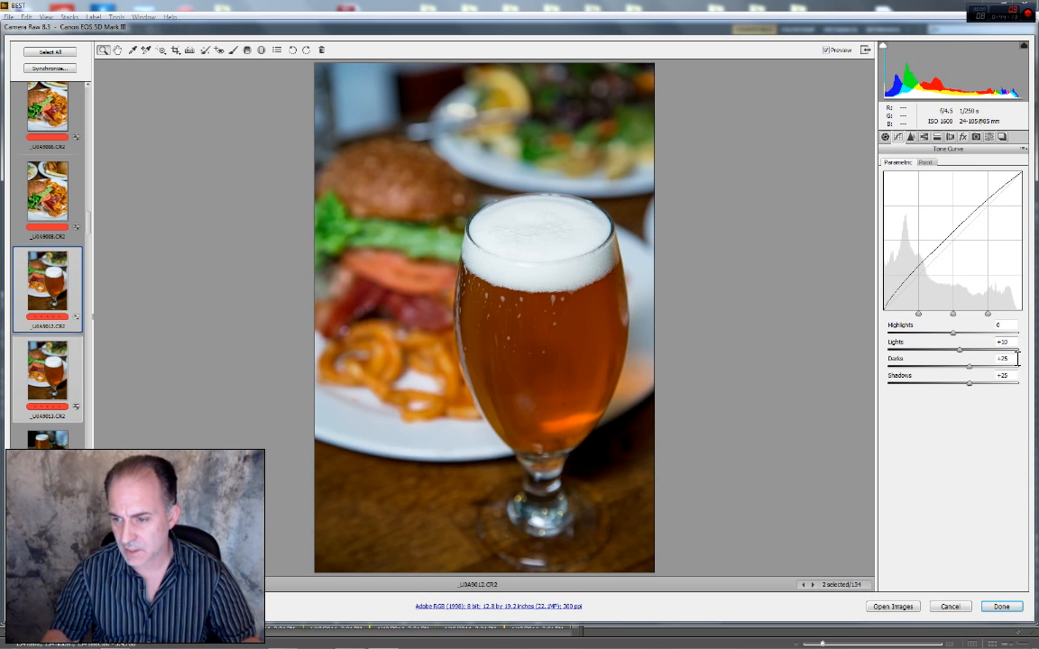
{"action": "key", "text": "Tab"}
{"action": "type", "text": "30"}
{"action": "key", "text": "Tab"}
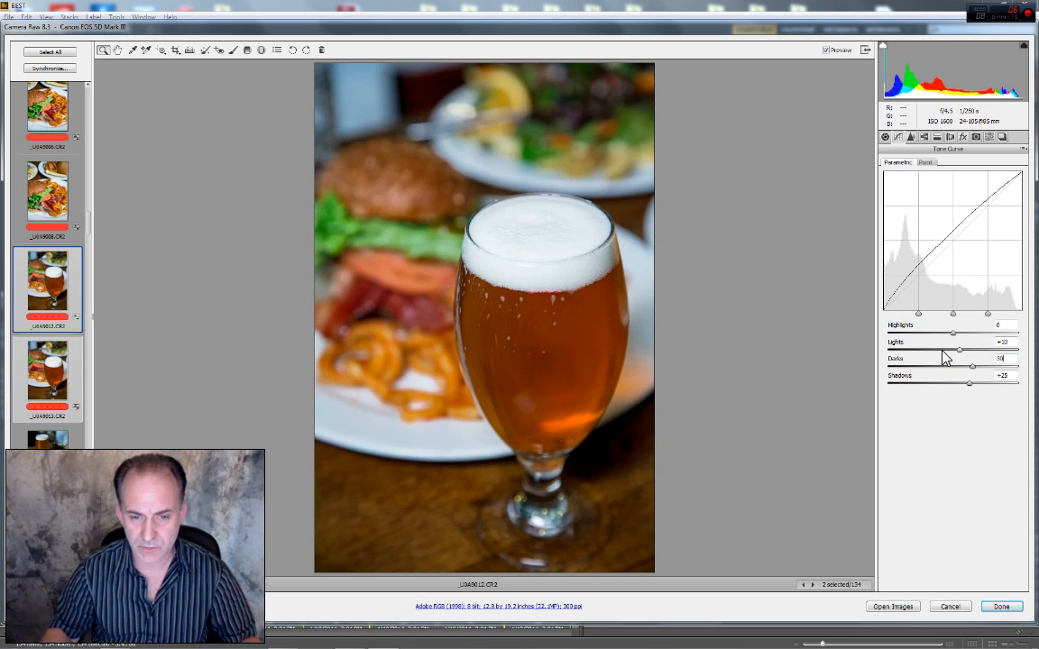
{"action": "type", "text": "20"}
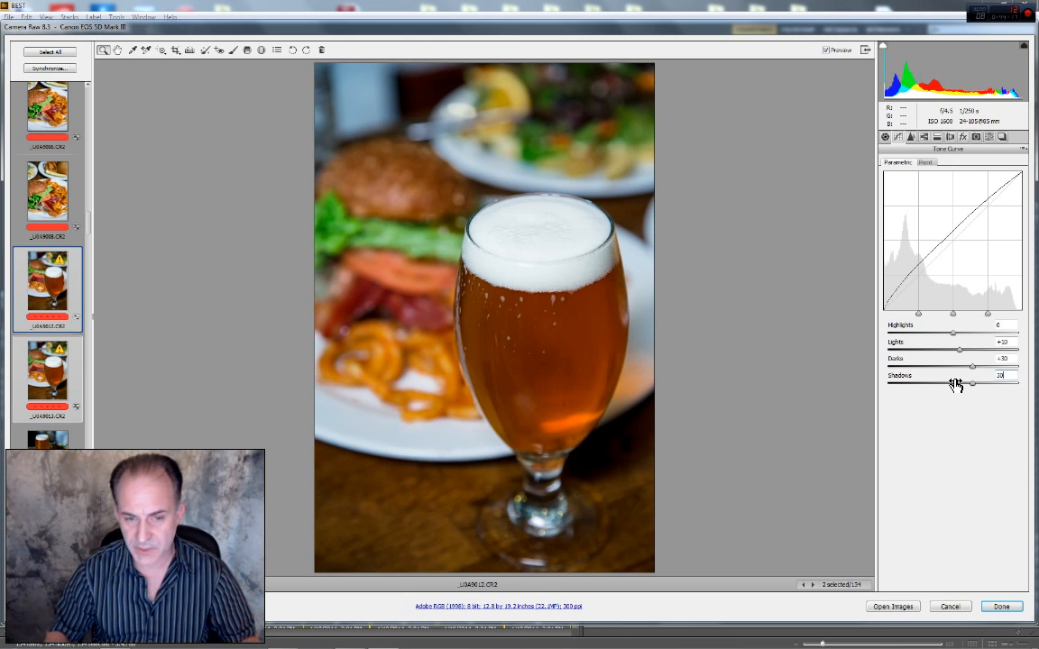
{"action": "left_click", "coordinate": [1008, 342]}
{"action": "type", "text": "15"}
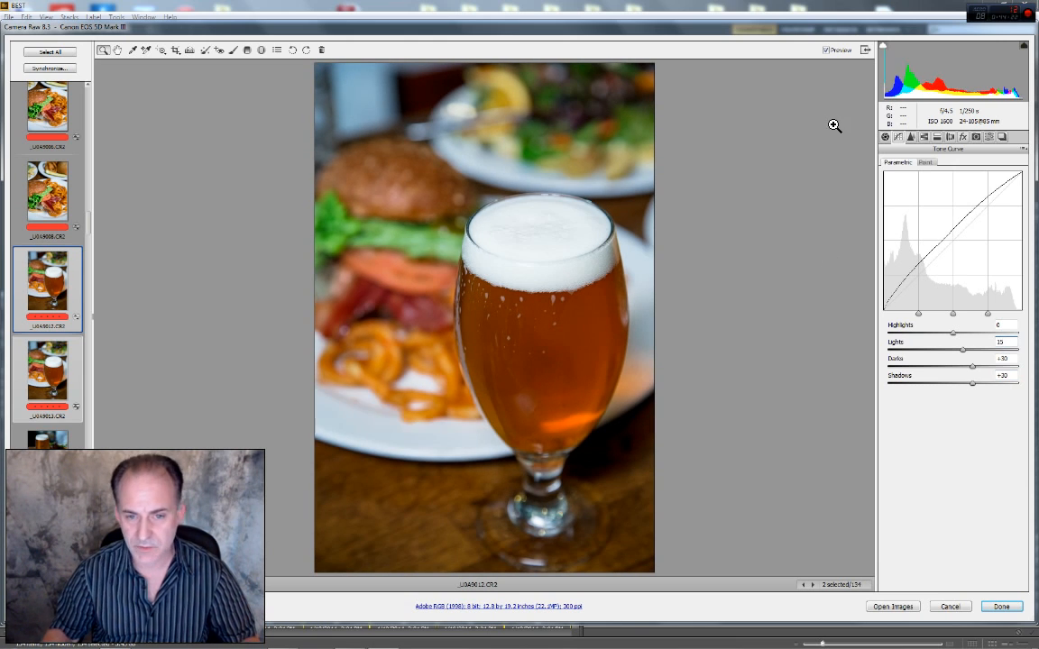
{"action": "left_click", "coordinate": [885, 137]}
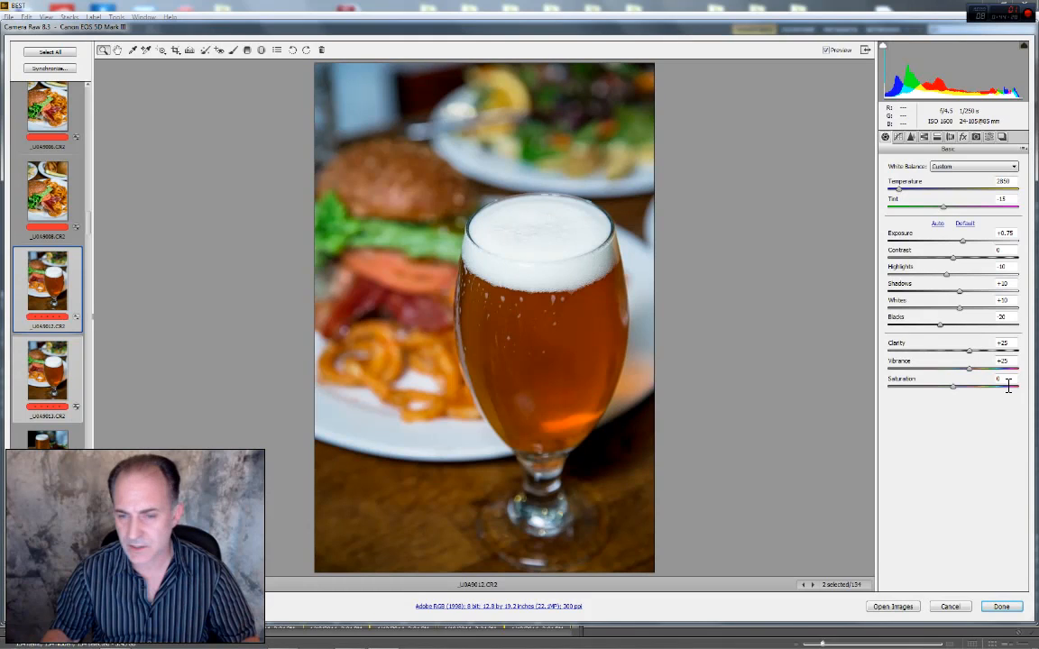
With only the first beer close-up selected, set the Graduated Filter to exposure 0, contrast 0 and clarity +50
{"action": "left_click", "coordinate": [57, 269]}
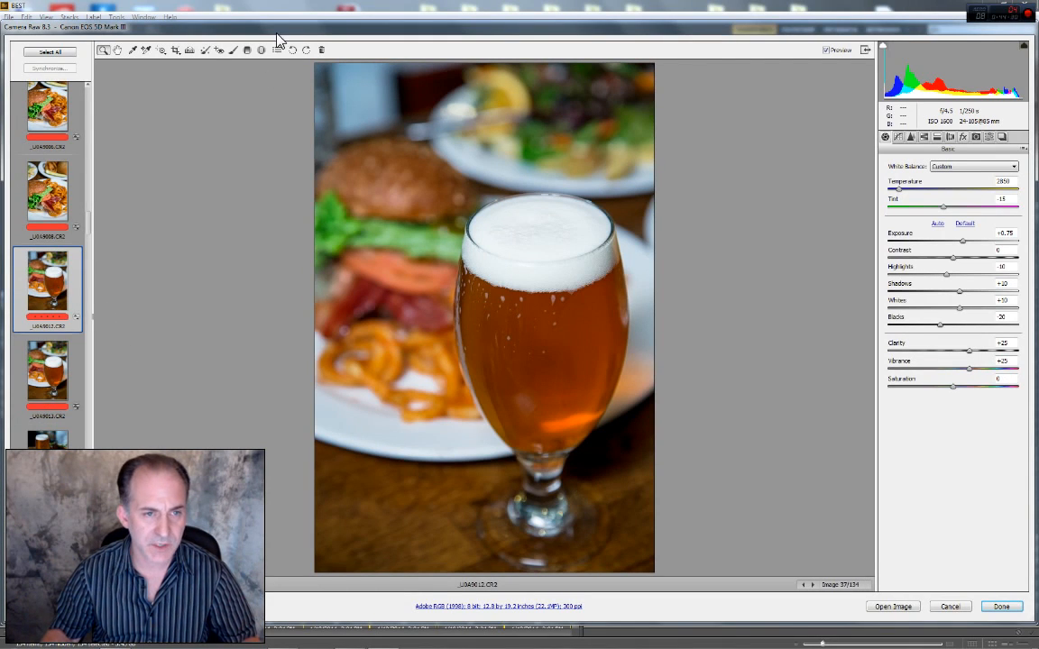
{"action": "left_click", "coordinate": [246, 49]}
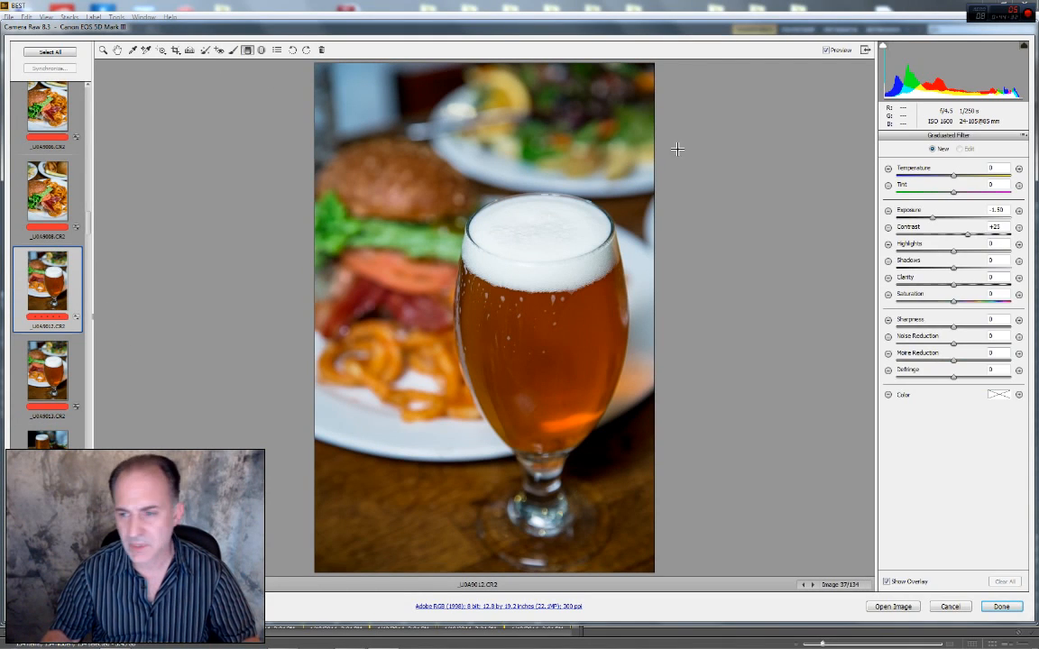
{"action": "left_click", "coordinate": [1005, 211]}
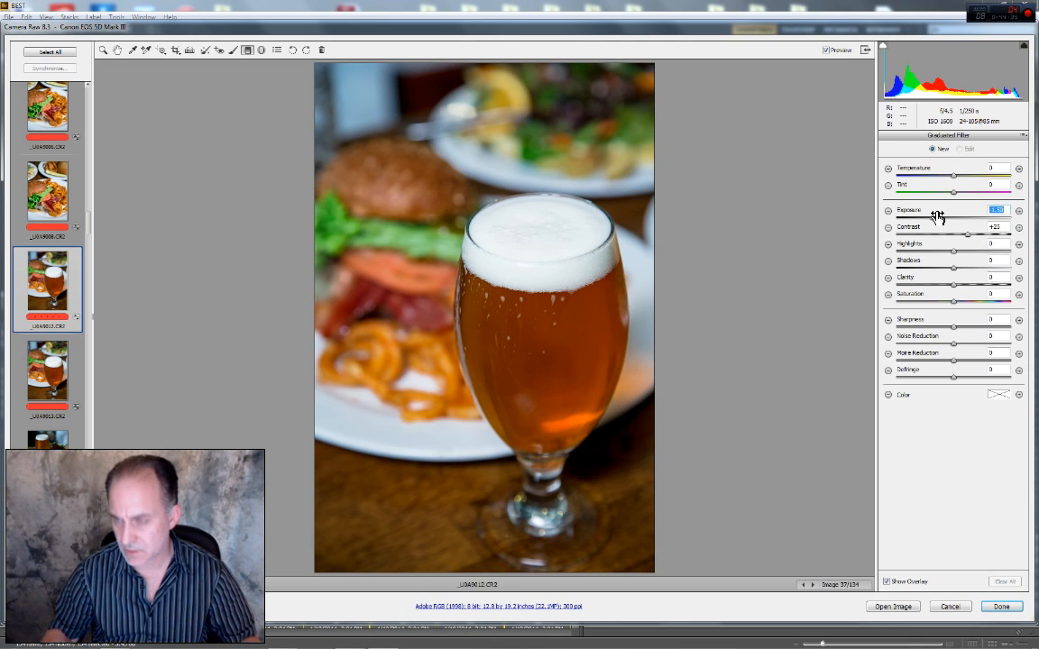
{"action": "left_click", "coordinate": [1005, 227]}
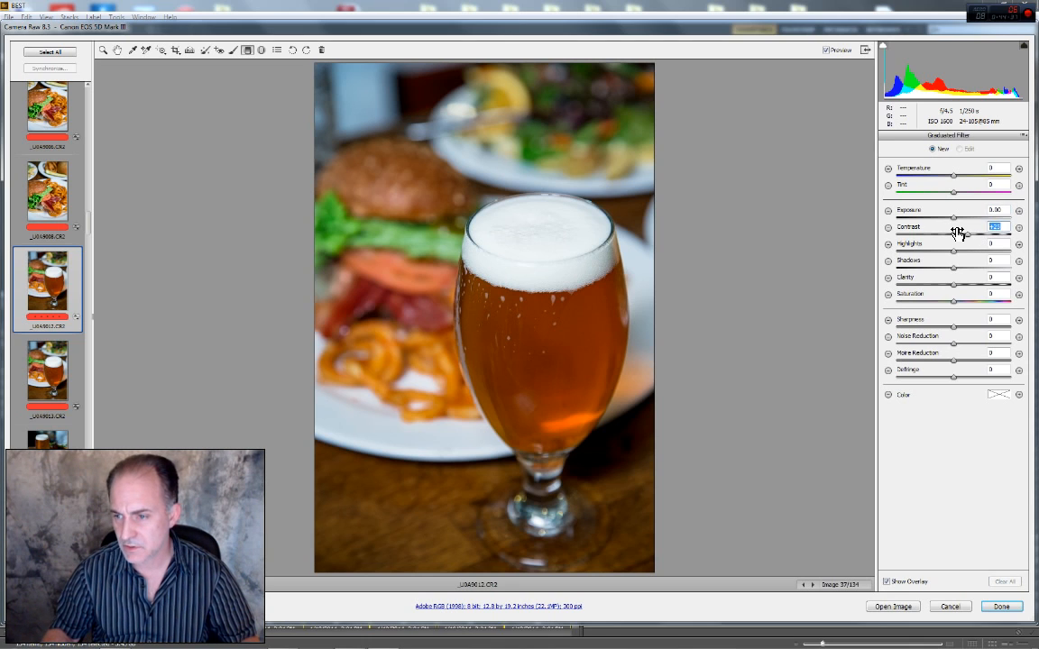
{"action": "left_click", "coordinate": [1001, 278]}
{"action": "type", "text": "50"}
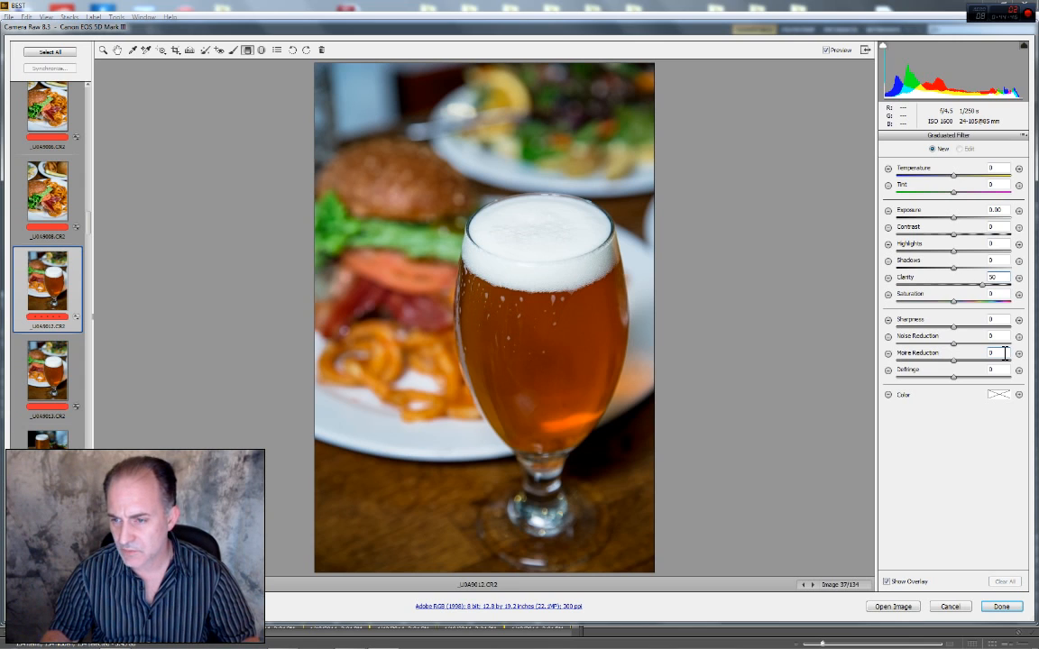
Paint the clarity +50 Adjustment Brush over the beer foam in the first close-up and compare with the preview off and on
{"action": "left_click", "coordinate": [234, 50]}
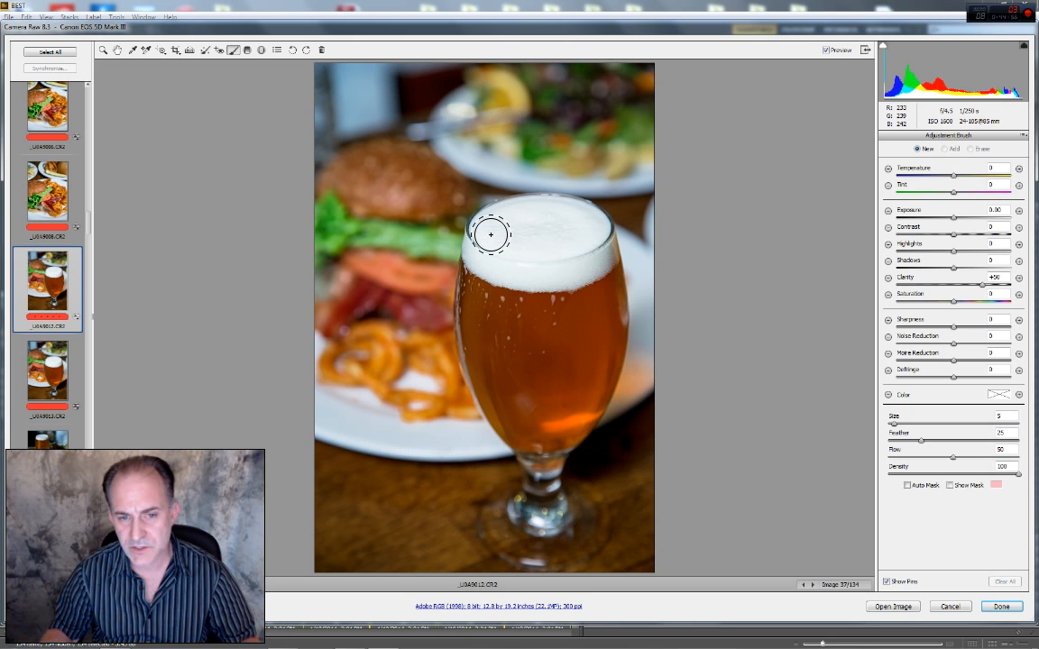
{"action": "mouse_move", "coordinate": [488, 236]}
{"action": "left_mouse_down"}
{"action": "mouse_move", "coordinate": [604, 231]}
{"action": "mouse_move", "coordinate": [593, 252]}
{"action": "mouse_move", "coordinate": [557, 260]}
{"action": "mouse_move", "coordinate": [492, 243]}
{"action": "mouse_move", "coordinate": [502, 231]}
{"action": "mouse_move", "coordinate": [568, 228]}
{"action": "mouse_move", "coordinate": [513, 243]}
{"action": "mouse_move", "coordinate": [554, 258]}
{"action": "mouse_move", "coordinate": [579, 229]}
{"action": "mouse_move", "coordinate": [509, 236]}
{"action": "mouse_move", "coordinate": [564, 246]}
{"action": "left_mouse_up"}
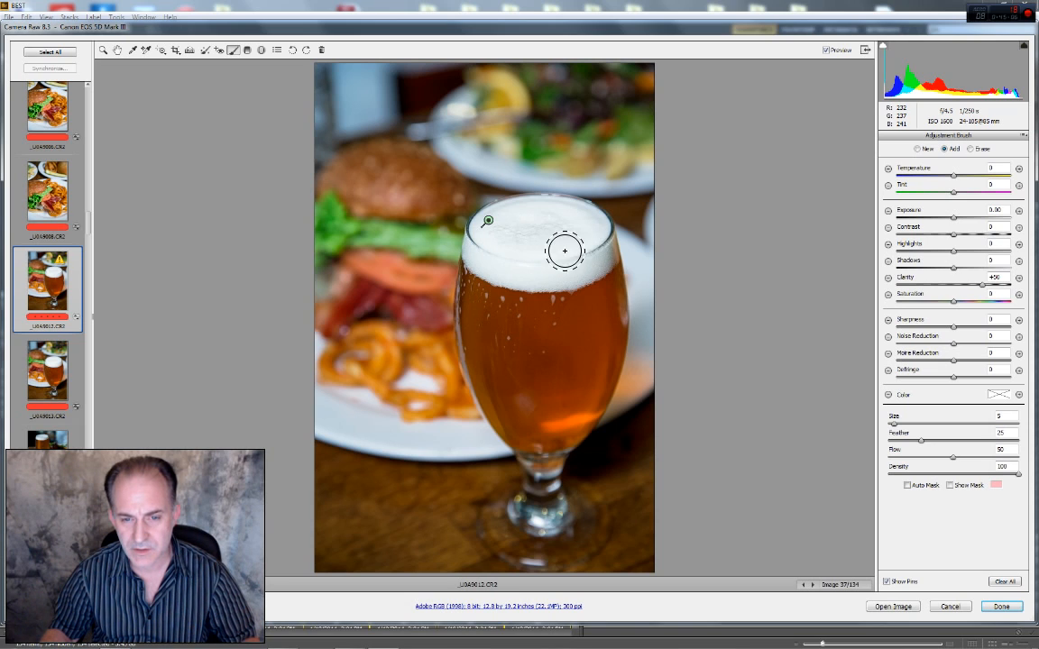
{"action": "left_click", "coordinate": [827, 51]}
{"action": "left_click", "coordinate": [827, 51]}
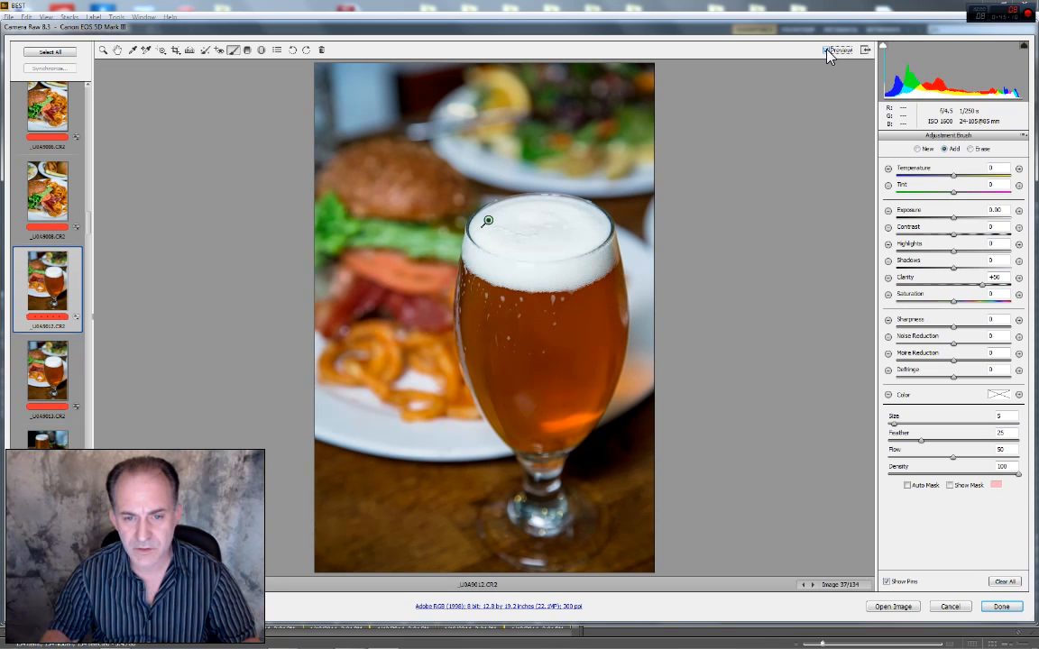
{"action": "left_click", "coordinate": [827, 50]}
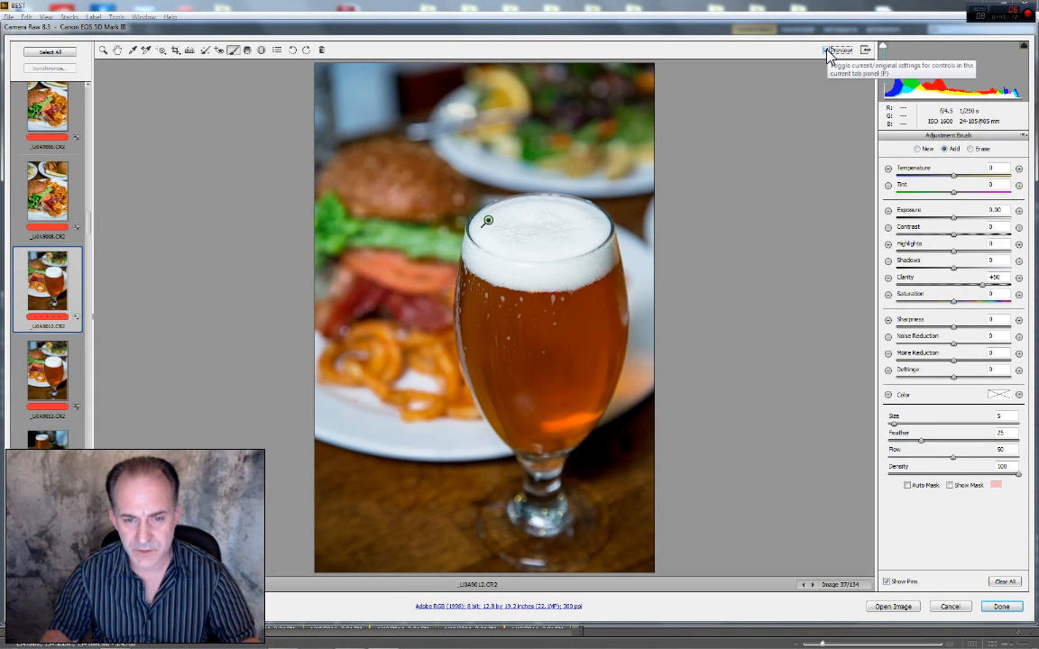
Brush clarity +50 over the foam in the second beer close-up and compare it with and without the adjustment
{"action": "left_click", "coordinate": [45, 377]}
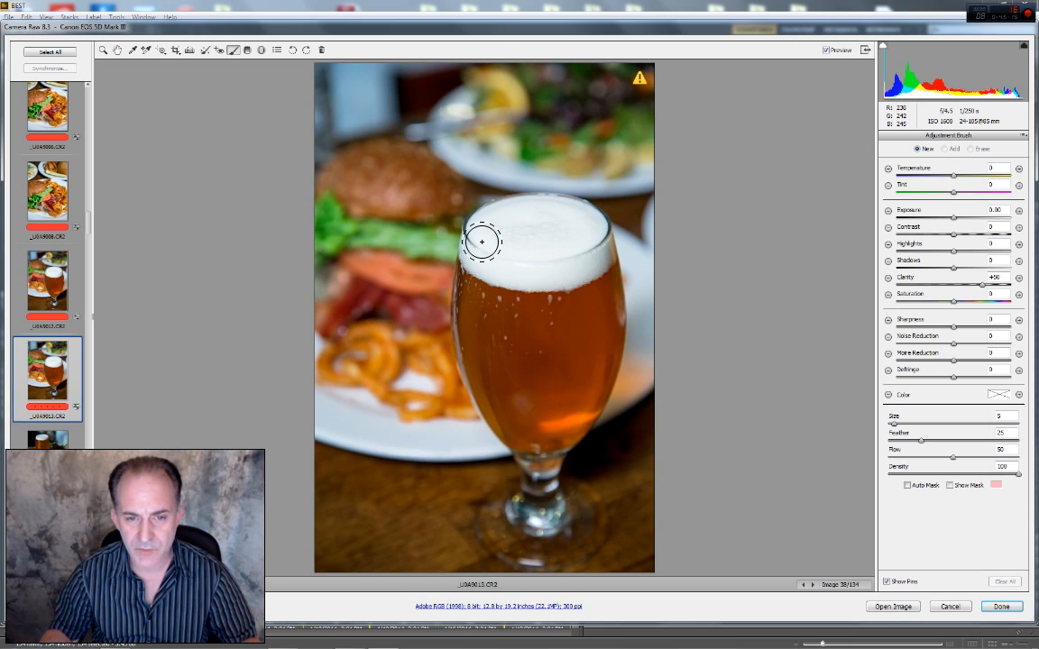
{"action": "mouse_move", "coordinate": [483, 239]}
{"action": "left_mouse_down"}
{"action": "mouse_move", "coordinate": [539, 211]}
{"action": "mouse_move", "coordinate": [588, 218]}
{"action": "mouse_move", "coordinate": [606, 237]}
{"action": "mouse_move", "coordinate": [575, 258]}
{"action": "mouse_move", "coordinate": [505, 253]}
{"action": "mouse_move", "coordinate": [487, 238]}
{"action": "mouse_move", "coordinate": [522, 220]}
{"action": "mouse_move", "coordinate": [556, 222]}
{"action": "mouse_move", "coordinate": [576, 240]}
{"action": "mouse_move", "coordinate": [506, 240]}
{"action": "mouse_move", "coordinate": [580, 252]}
{"action": "mouse_move", "coordinate": [497, 246]}
{"action": "mouse_move", "coordinate": [538, 256]}
{"action": "mouse_move", "coordinate": [589, 227]}
{"action": "left_mouse_up"}
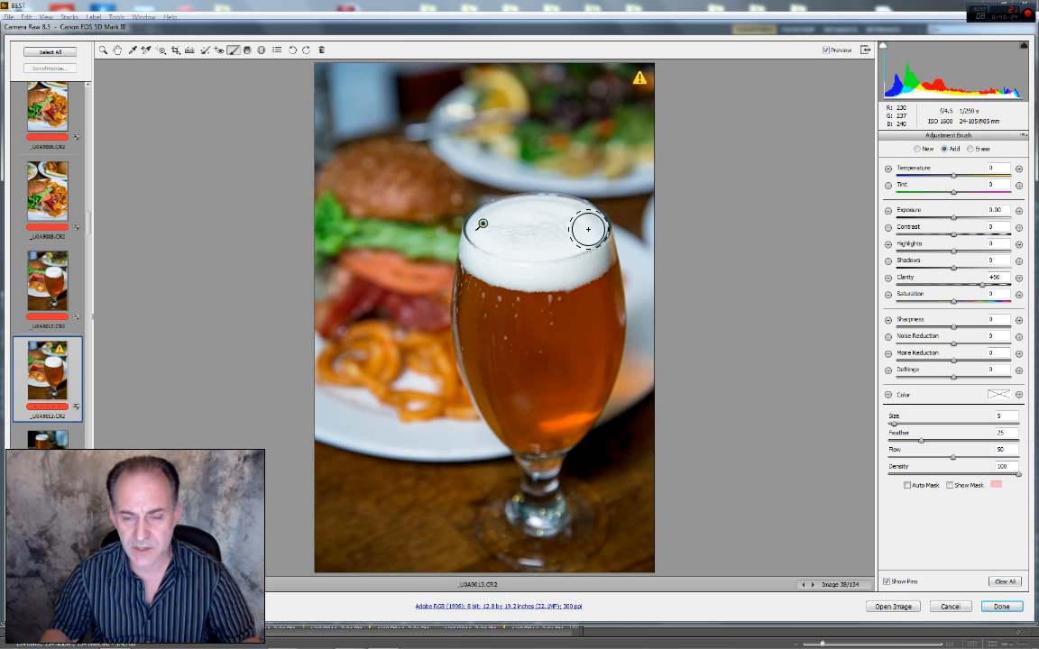
{"action": "left_click", "coordinate": [826, 51]}
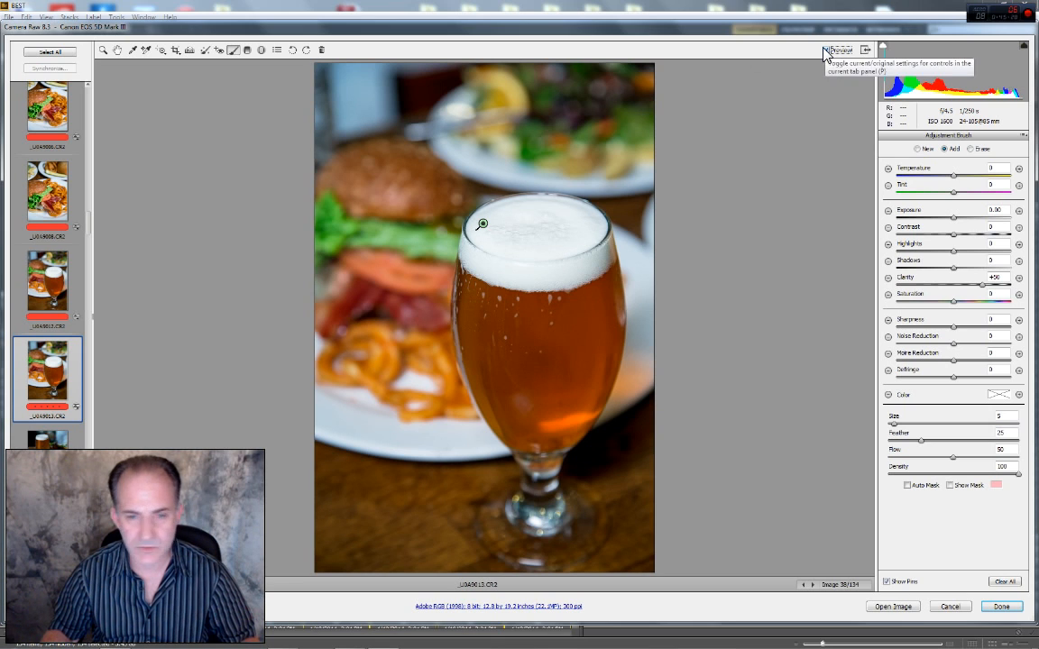
{"action": "left_click", "coordinate": [826, 50]}
Select the two photos of the beer with the burger and onion rings and set their tone curve Darks and Shadows to +30
{"action": "scroll", "coordinate": [56, 378], "scroll_direction": "down", "scroll_amount": 2}
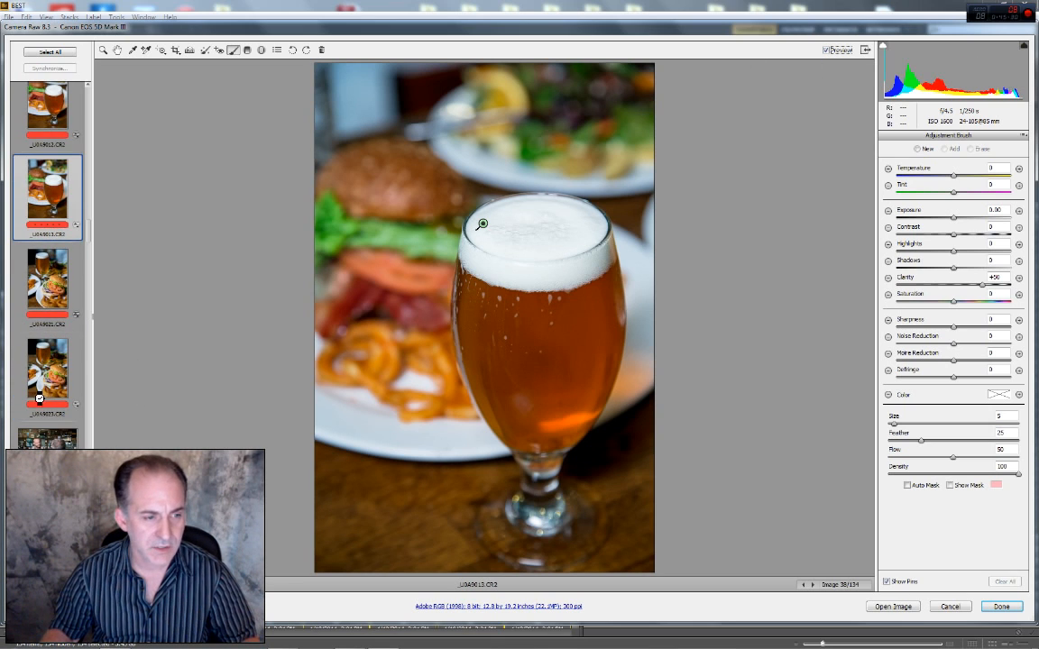
{"action": "key", "text": "Down"}
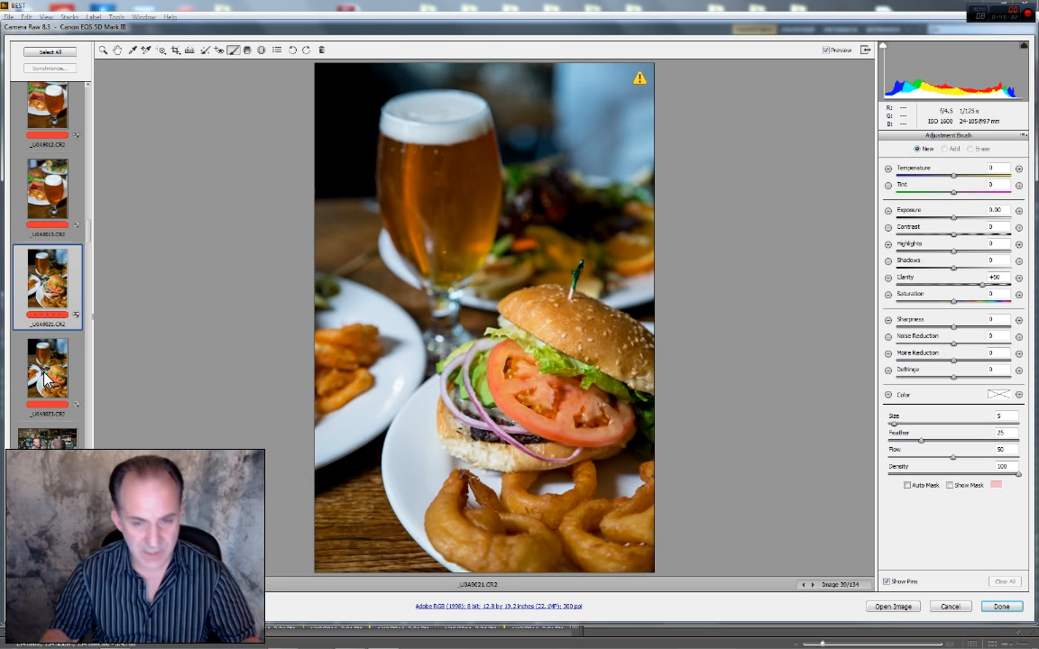
{"action": "left_click", "coordinate": [45, 379], "text": "ctrl"}
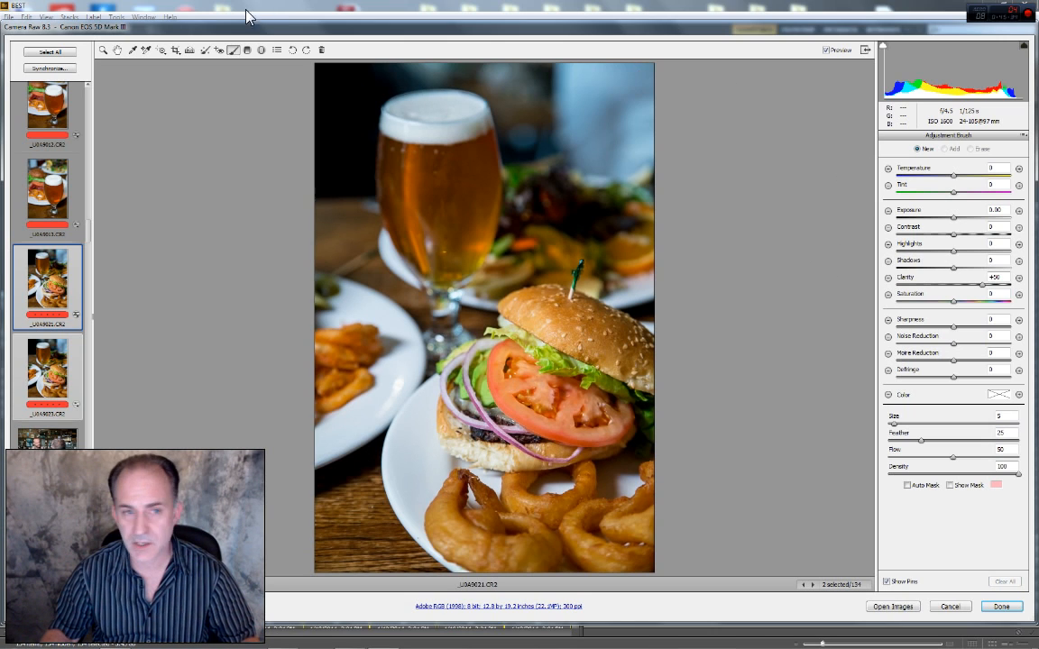
{"action": "left_click", "coordinate": [103, 50]}
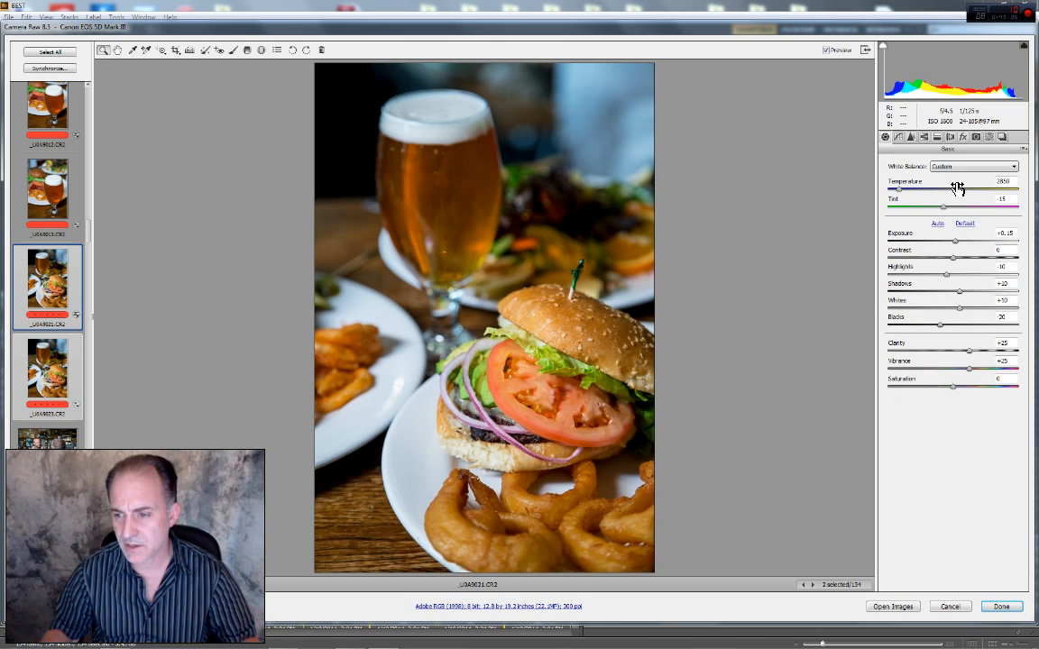
{"action": "left_click", "coordinate": [898, 138]}
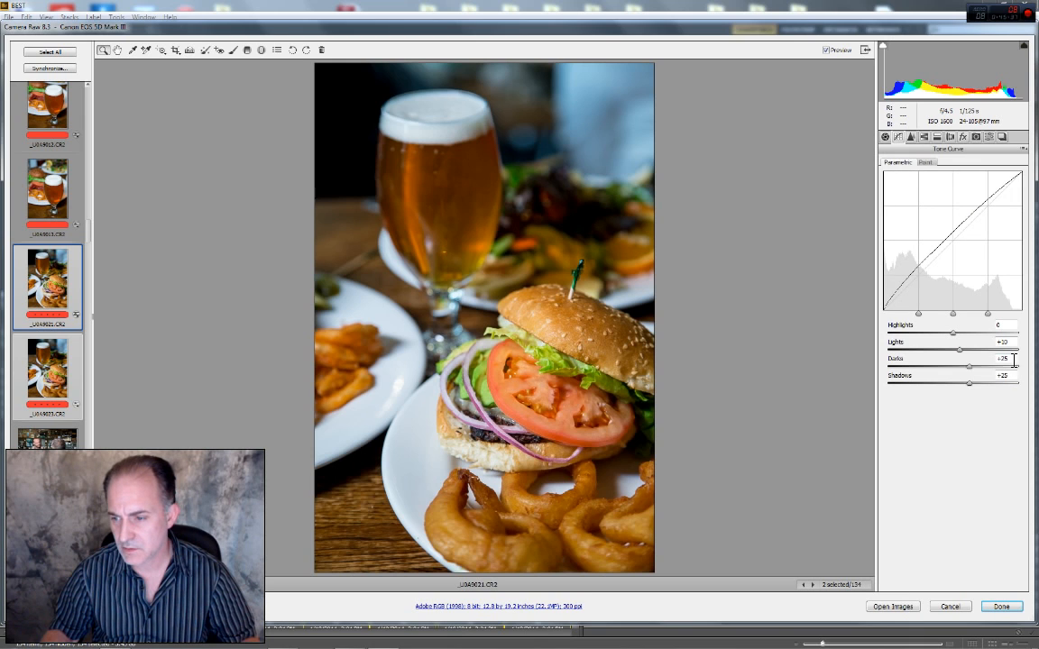
{"action": "left_click_drag", "start_coordinate": [1014, 361], "coordinate": [938, 350]}
{"action": "type", "text": "30"}
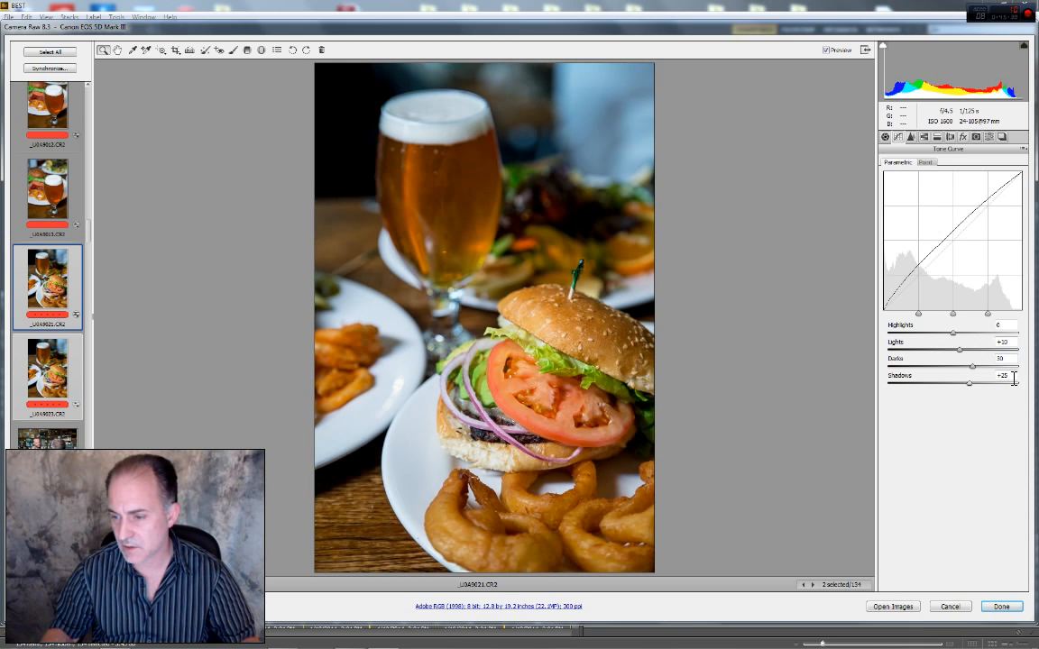
{"action": "left_click_drag", "start_coordinate": [1014, 379], "coordinate": [947, 385]}
{"action": "type", "text": "30"}
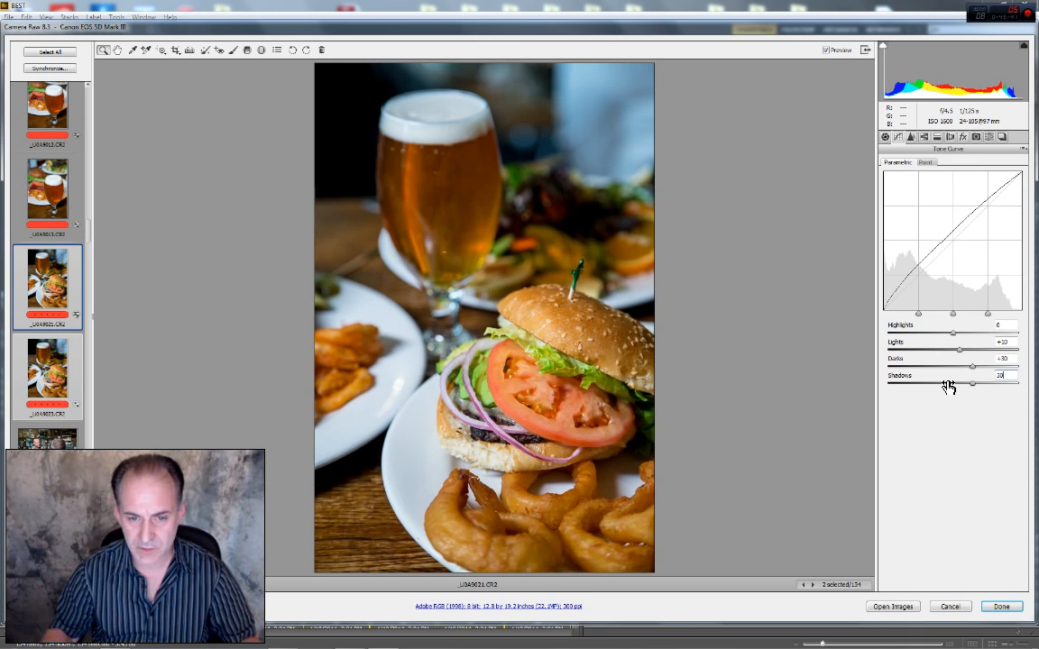
{"action": "left_click", "coordinate": [886, 137]}
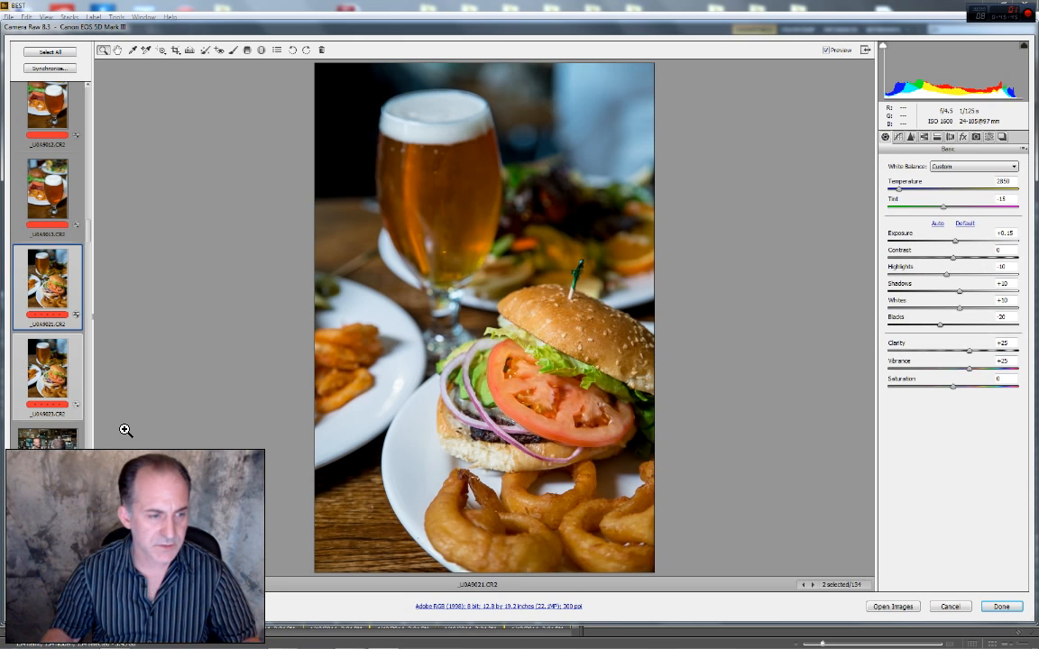
Select the series of photos showing the two men dining, from _U0A9027.CR2 through _U0A9071.CR2
{"action": "scroll", "coordinate": [16, 435], "scroll_direction": "down", "scroll_amount": 5}
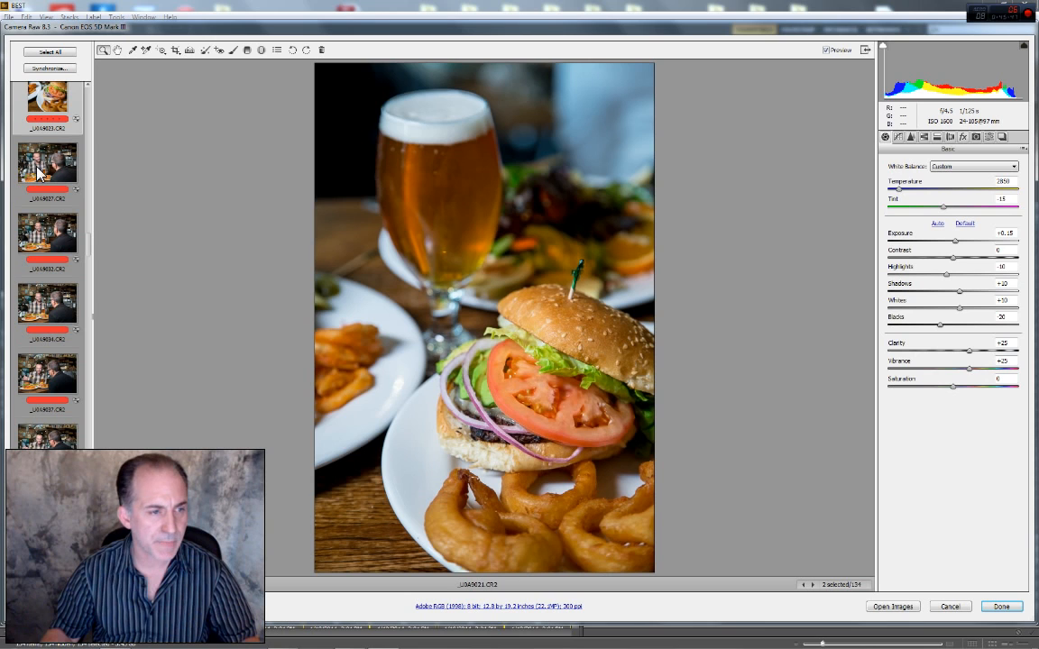
{"action": "left_click", "coordinate": [42, 165]}
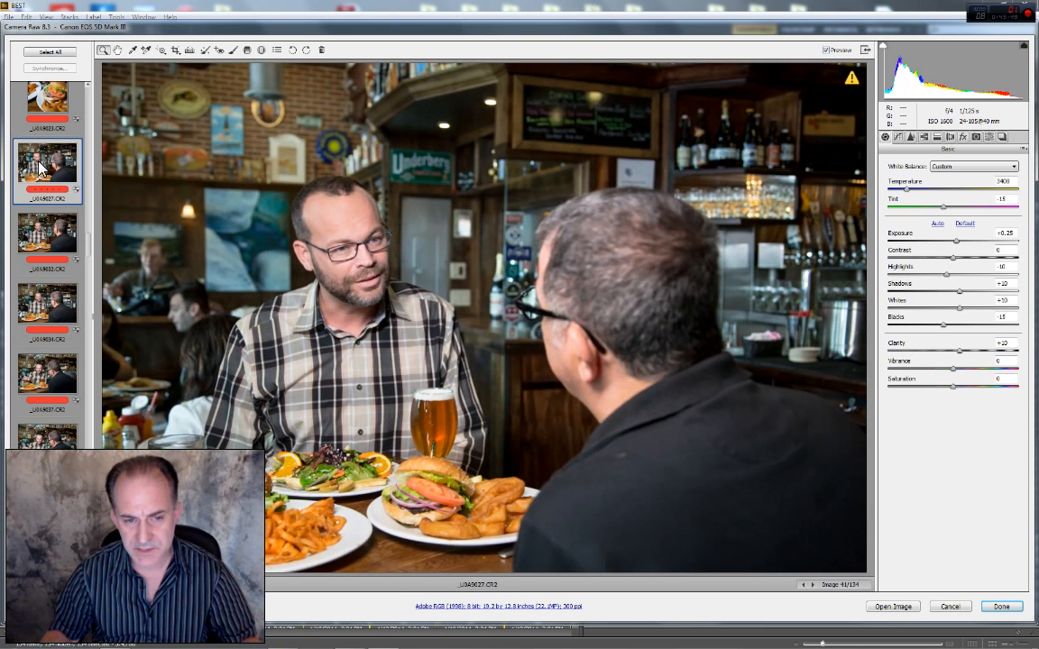
{"action": "scroll", "coordinate": [37, 400], "scroll_direction": "down", "scroll_amount": 6}
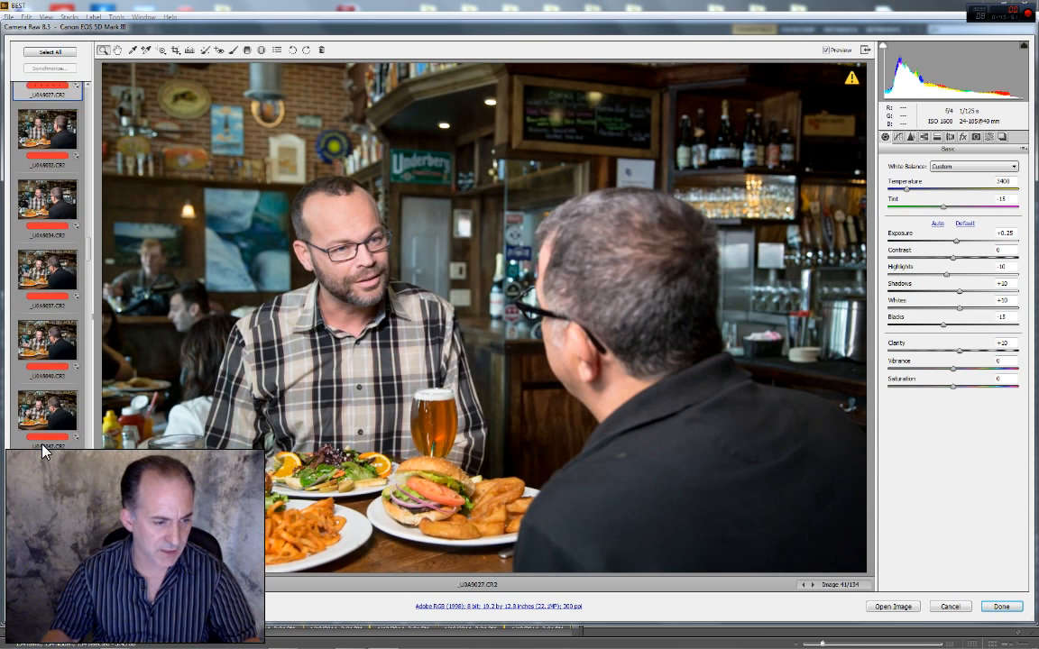
{"action": "scroll", "coordinate": [45, 455], "scroll_direction": "down", "scroll_amount": 6}
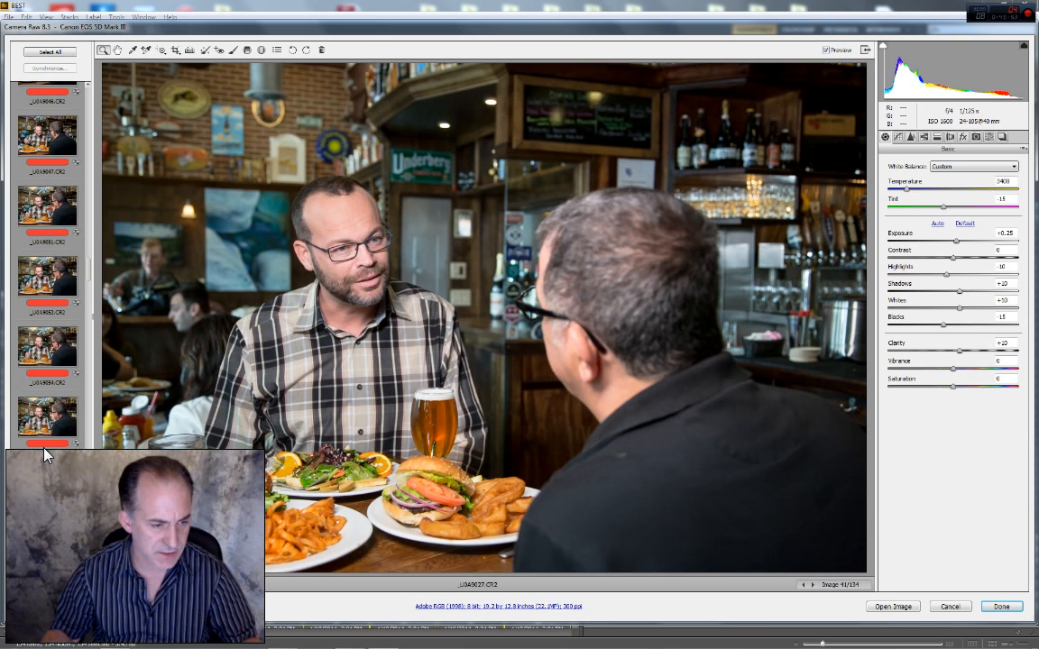
{"action": "scroll", "coordinate": [45, 454], "scroll_direction": "down", "scroll_amount": 1}
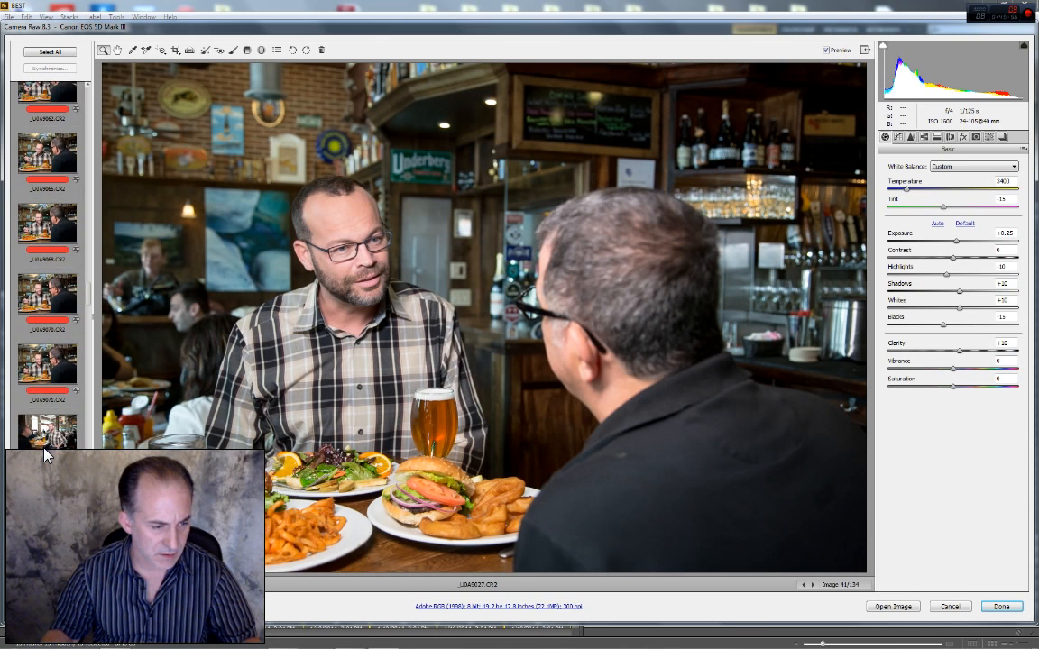
{"action": "left_click", "coordinate": [33, 386], "text": "shift"}
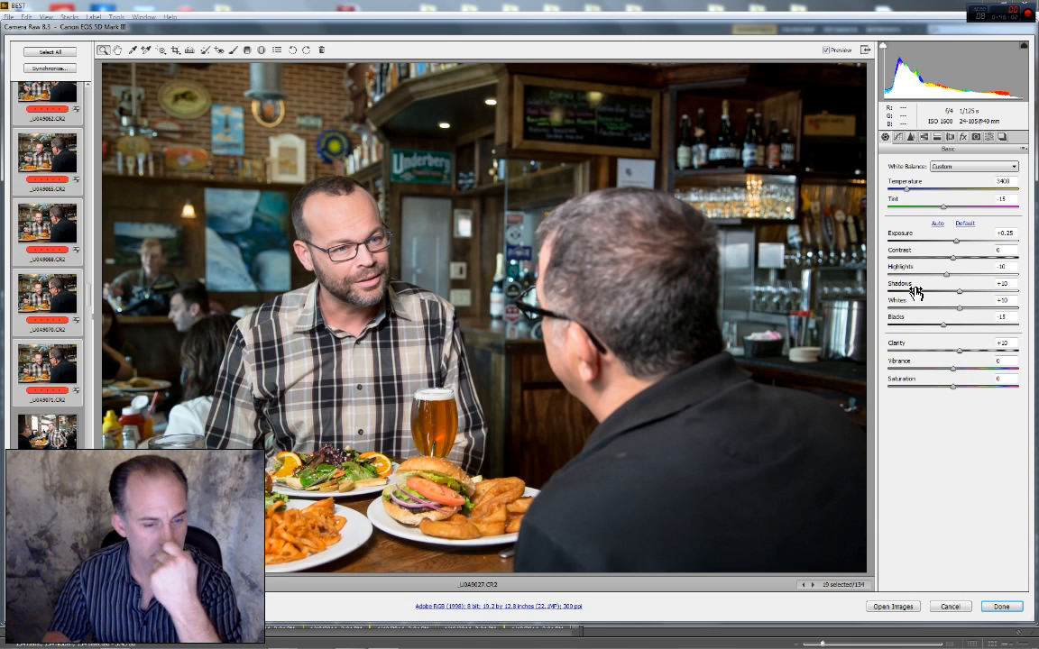
Set the tone curve Darks and Shadows to +30 for the selected photos of the two men dining
{"action": "left_click", "coordinate": [899, 139]}
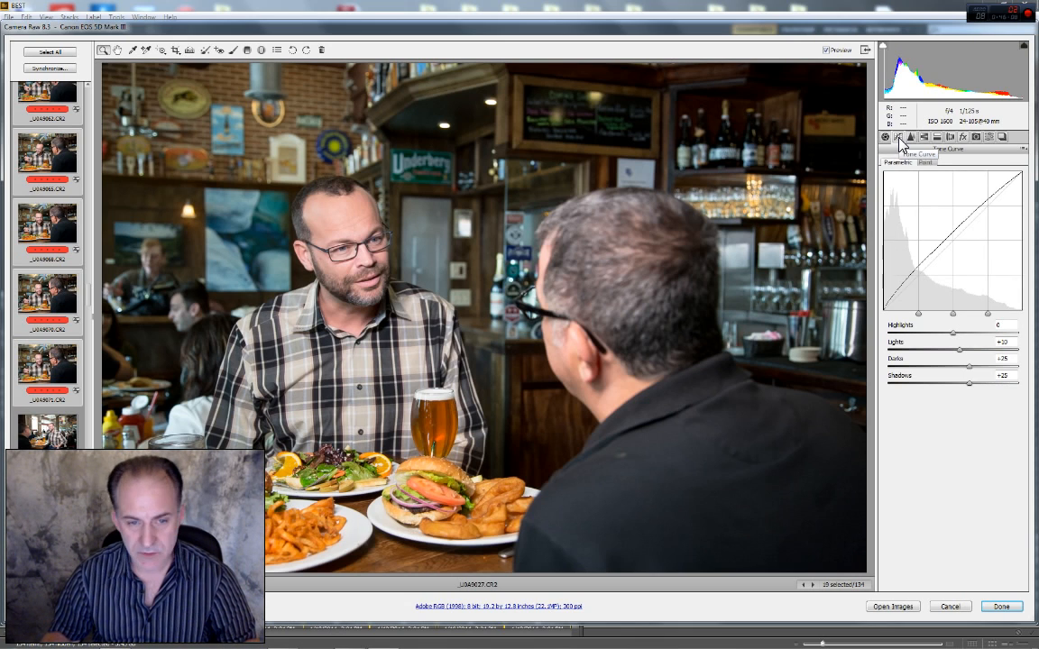
{"action": "left_click", "coordinate": [885, 138]}
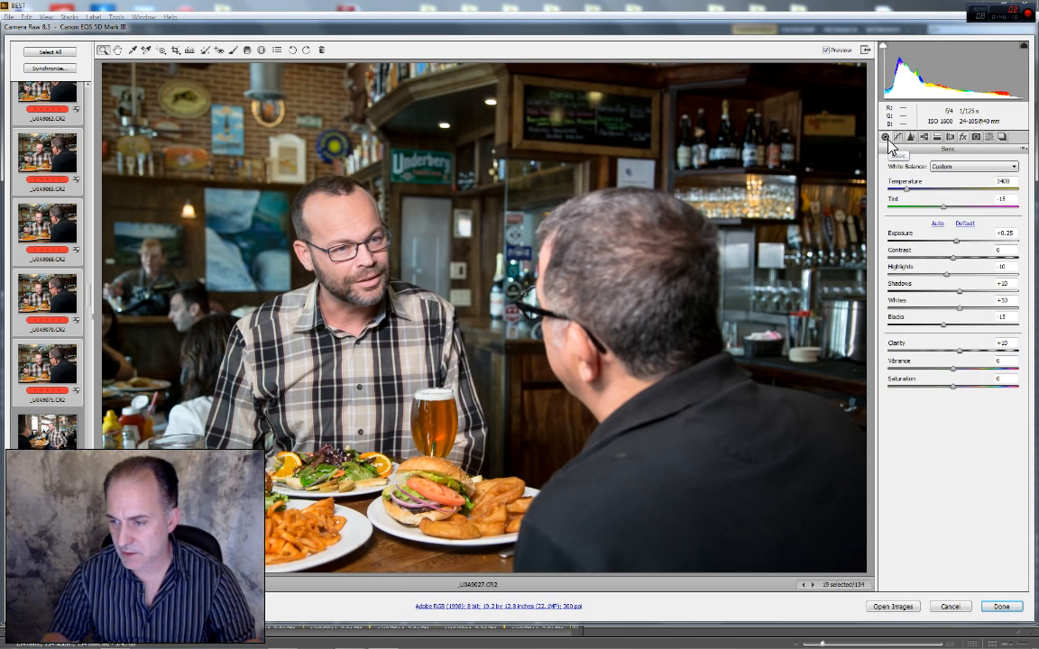
{"action": "left_click", "coordinate": [899, 137]}
{"action": "left_click", "coordinate": [1018, 359]}
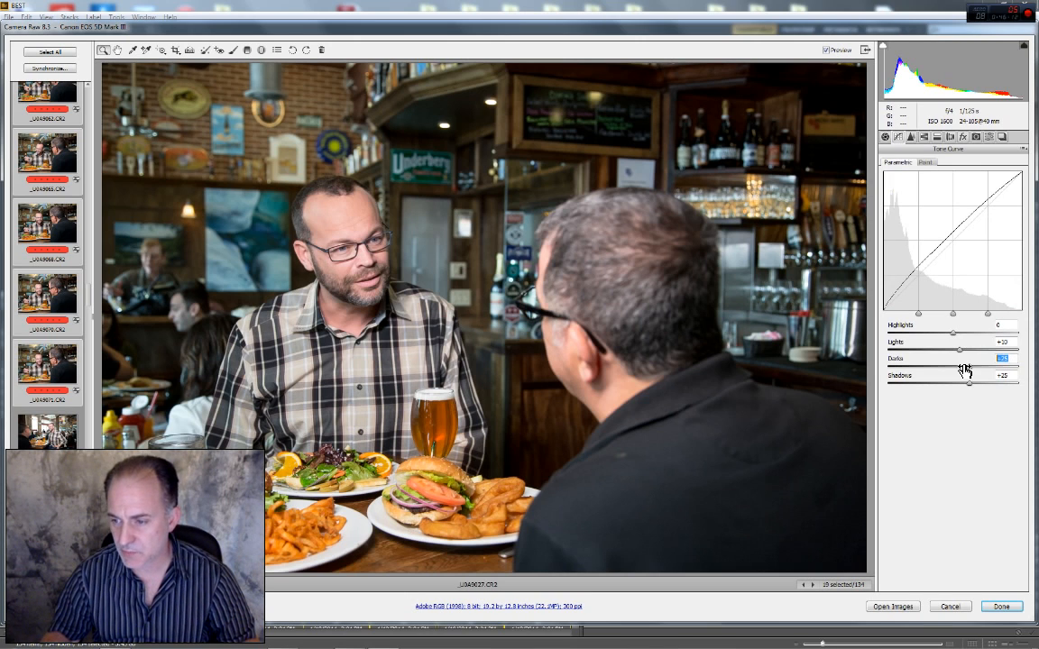
{"action": "type", "text": "30"}
{"action": "key", "text": "Tab"}
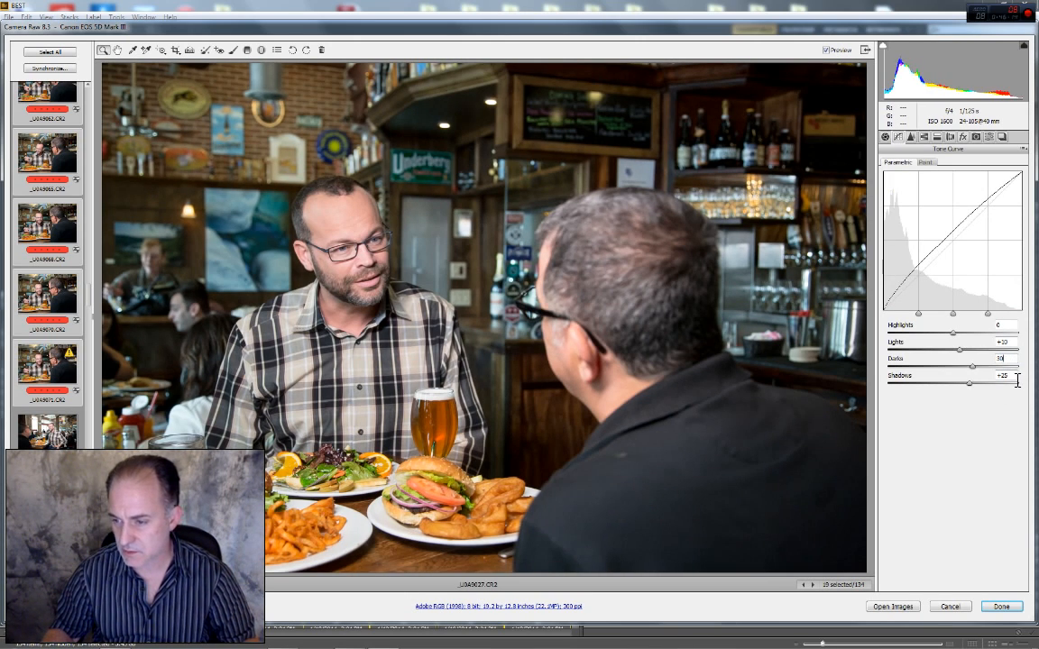
{"action": "type", "text": "30"}
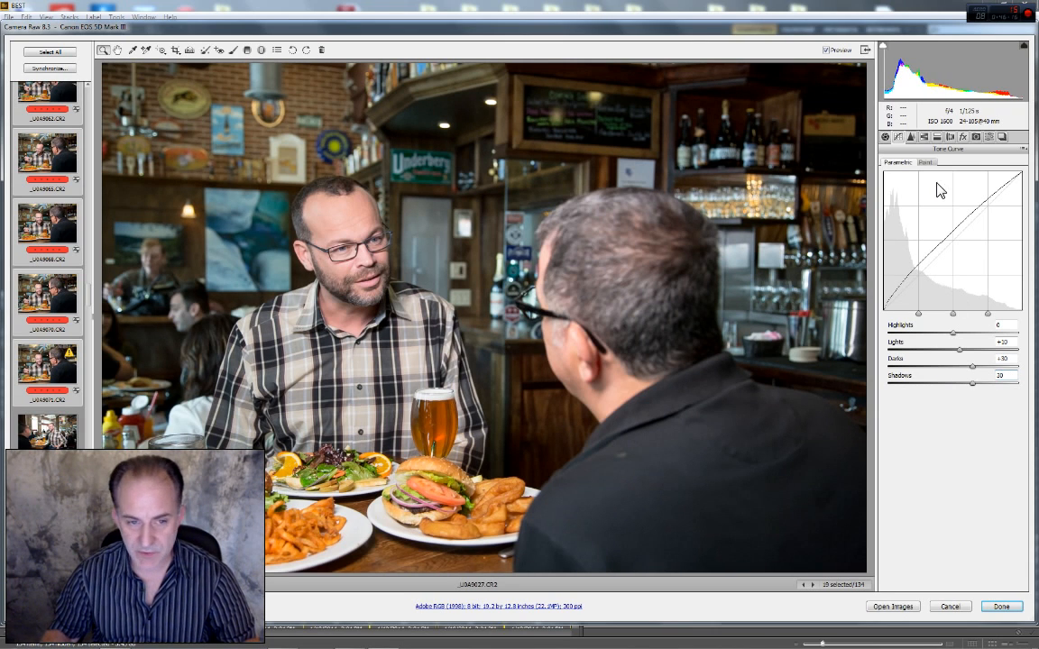
Set Blacks to -20 for the selected photos of the two men dining
{"action": "left_click", "coordinate": [888, 136]}
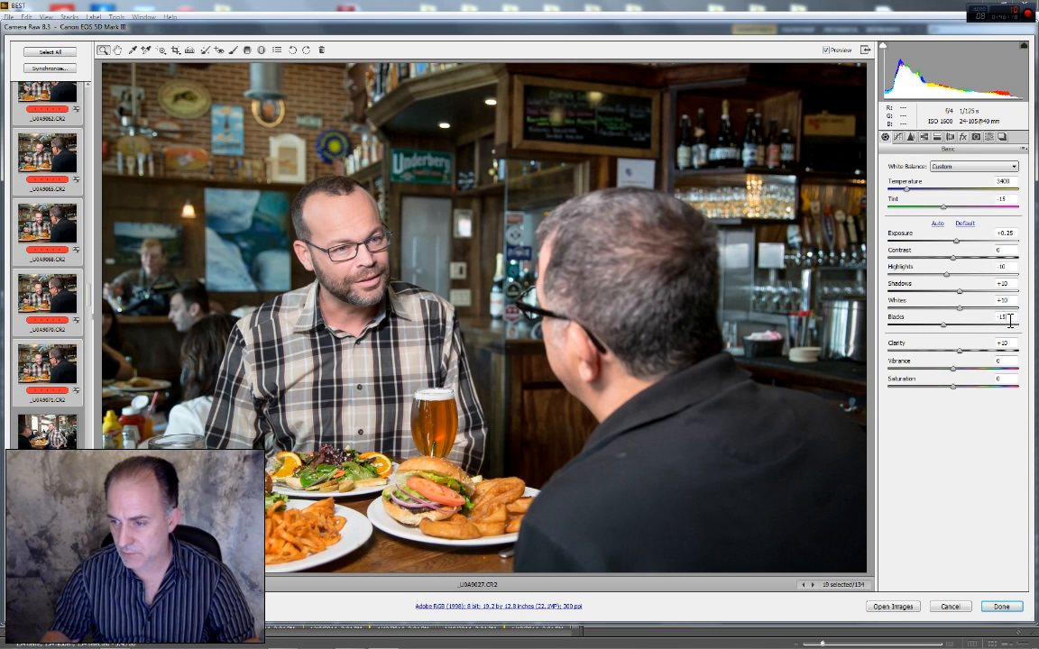
{"action": "left_click_drag", "start_coordinate": [1010, 322], "coordinate": [963, 323]}
{"action": "type", "text": "-20"}
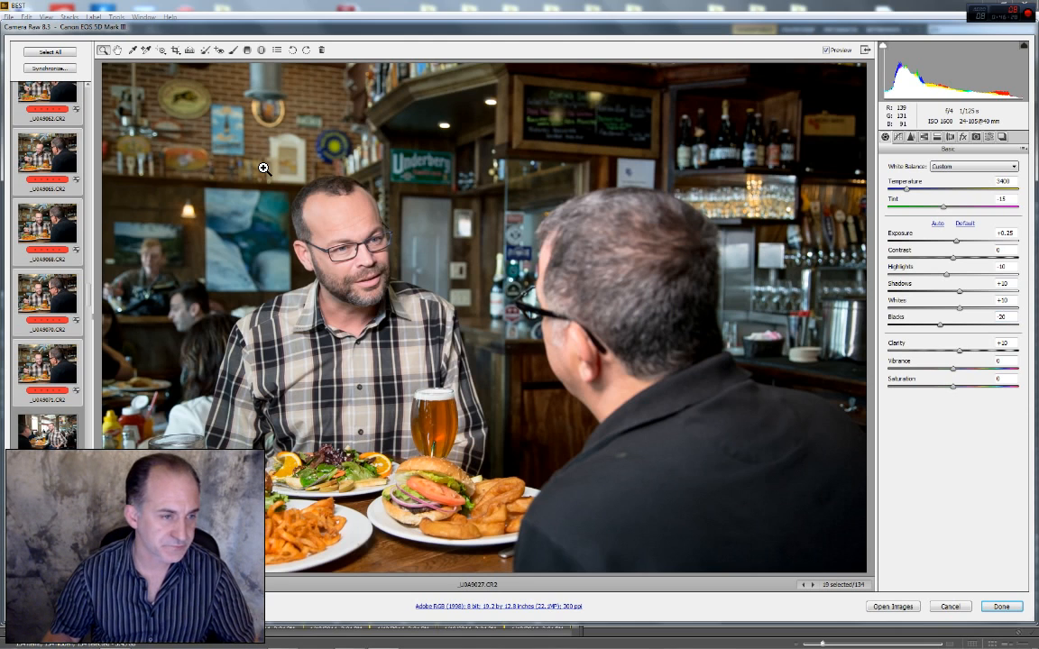
Select only _U0A9027.CR2 and heal the speck on the shoulder of the man's black shirt with Spot Removal
{"action": "scroll", "coordinate": [30, 231], "scroll_direction": "up", "scroll_amount": 3}
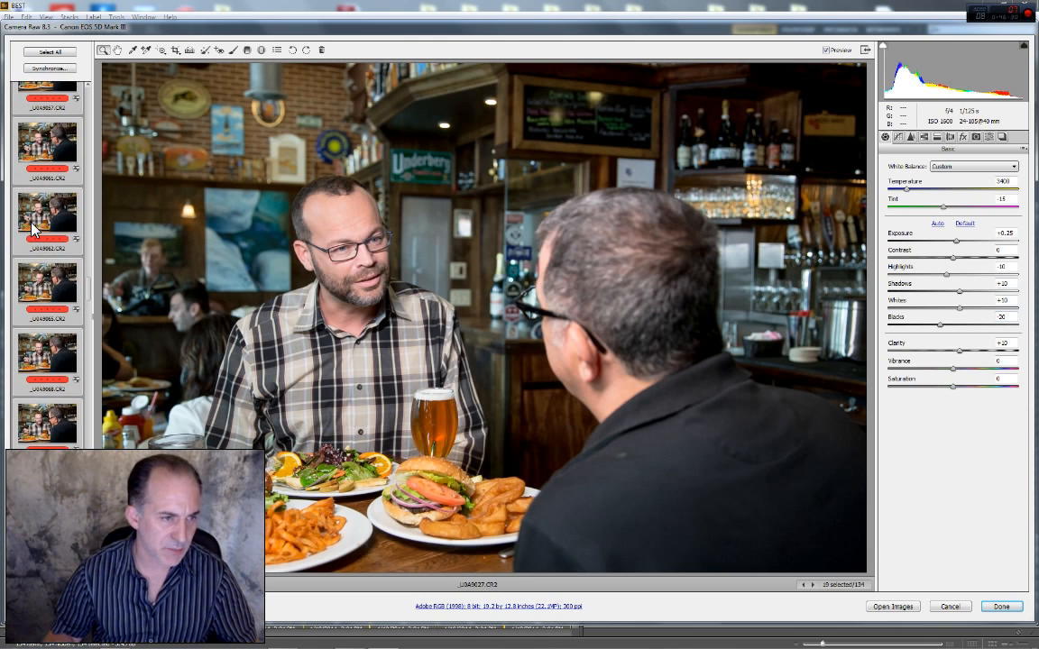
{"action": "scroll", "coordinate": [36, 230], "scroll_direction": "up", "scroll_amount": 10}
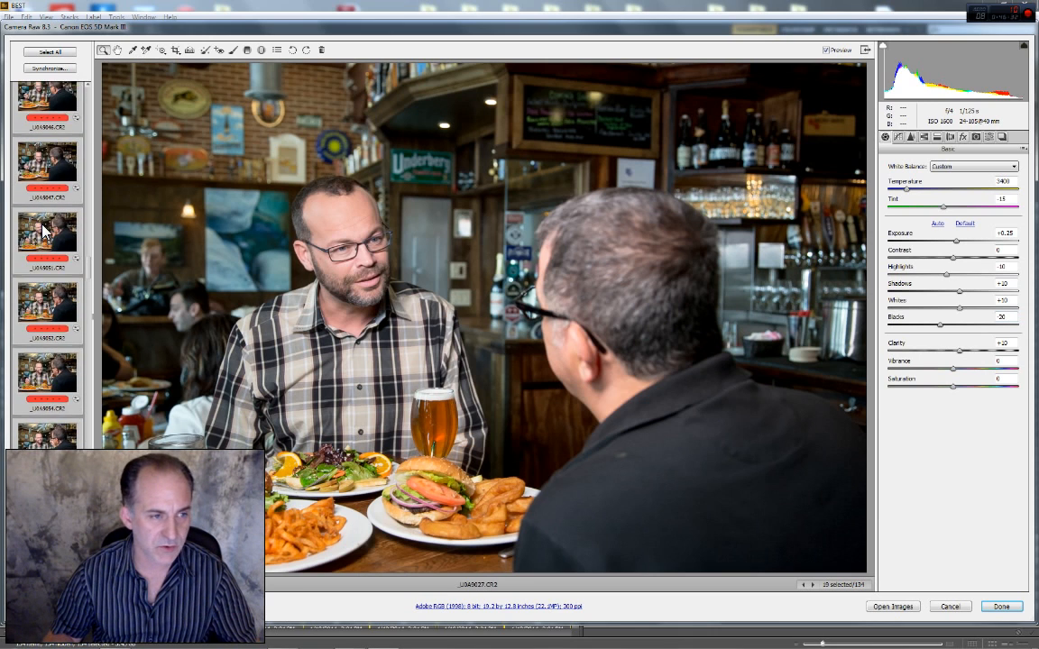
{"action": "scroll", "coordinate": [43, 231], "scroll_direction": "up", "scroll_amount": 5}
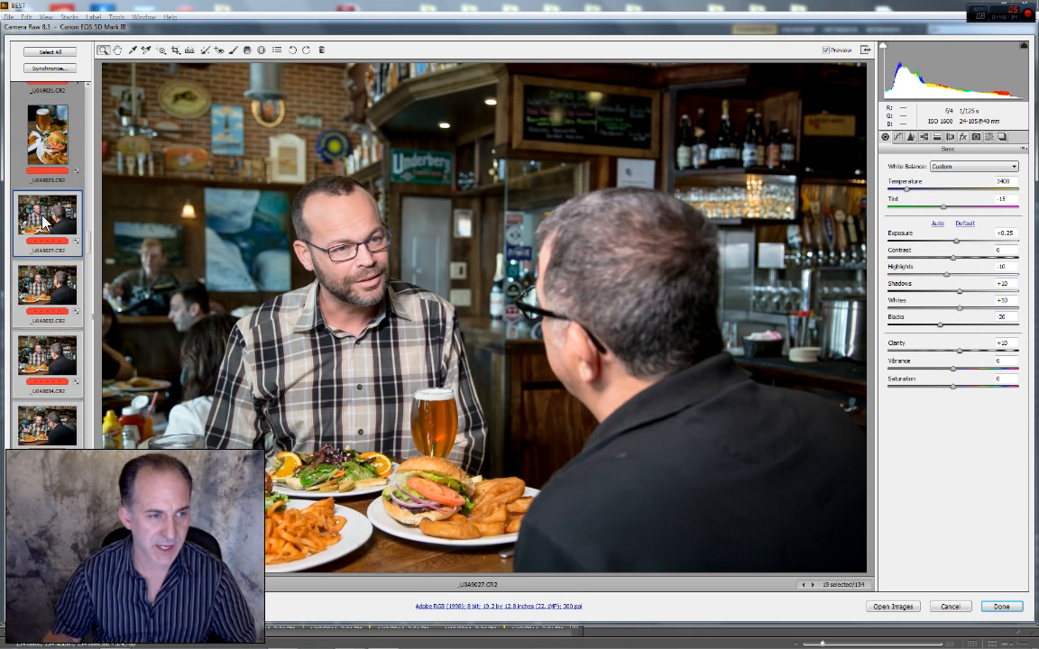
{"action": "left_click", "coordinate": [43, 217]}
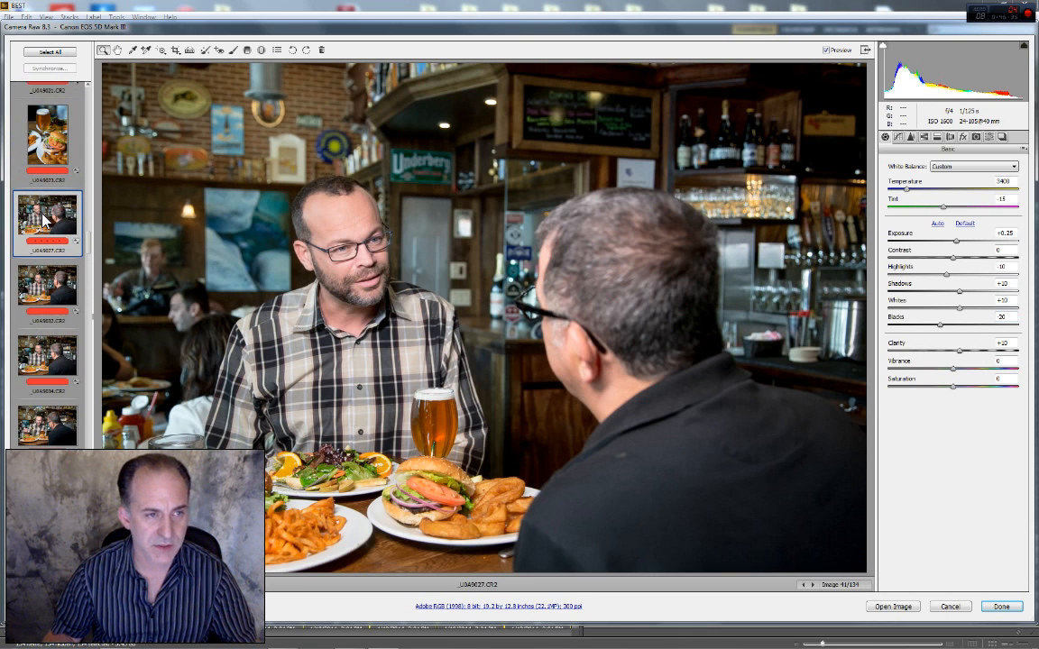
{"action": "left_click", "coordinate": [205, 50]}
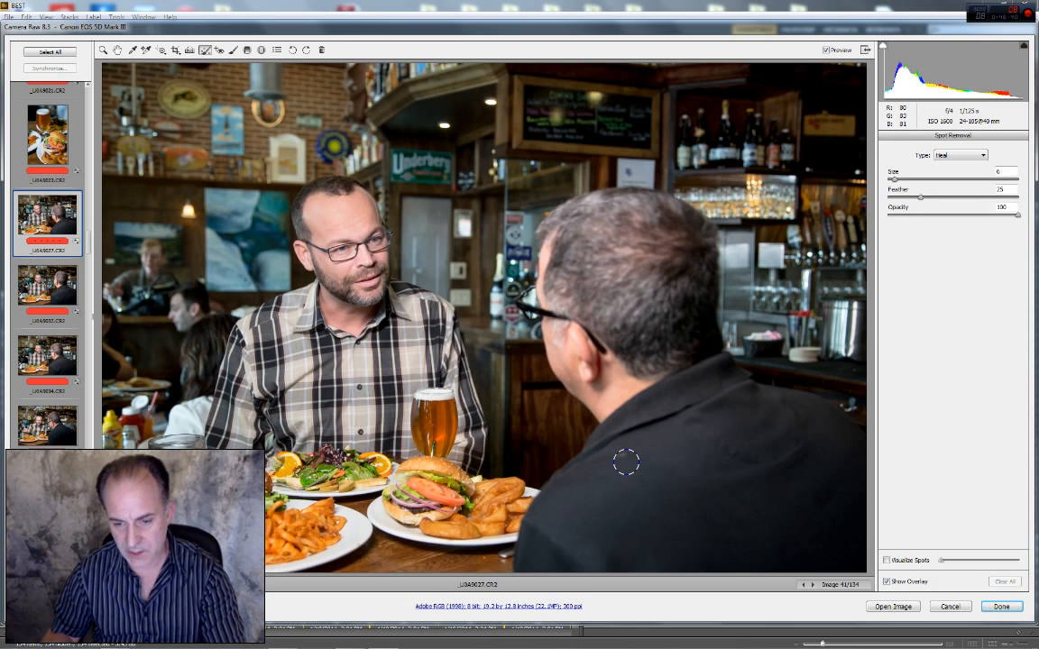
{"action": "left_click", "coordinate": [626, 462]}
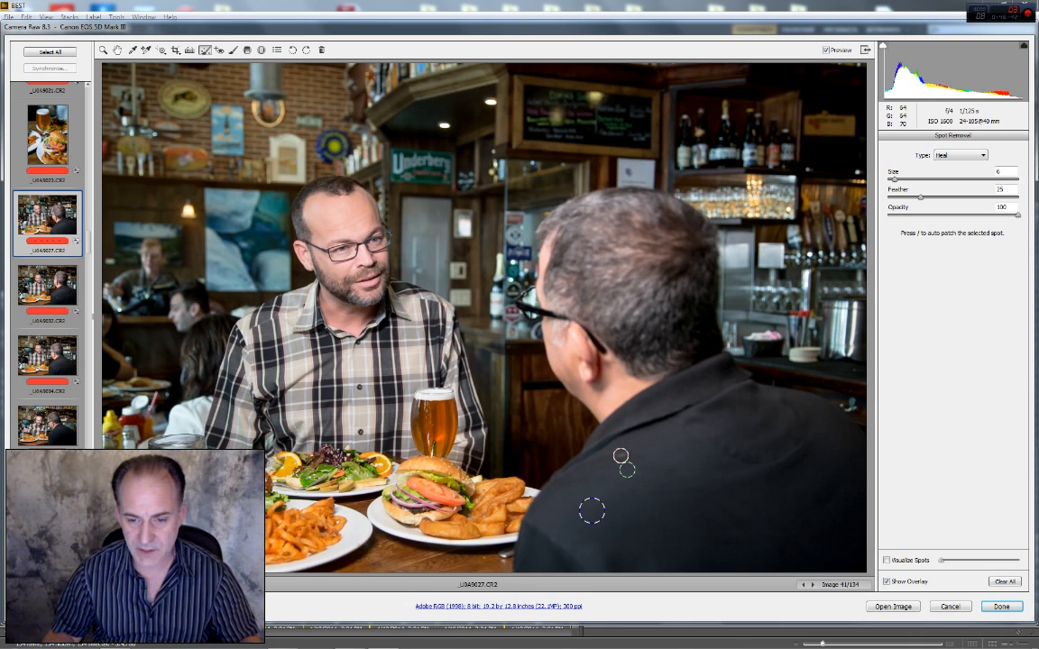
{"action": "left_click", "coordinate": [102, 52]}
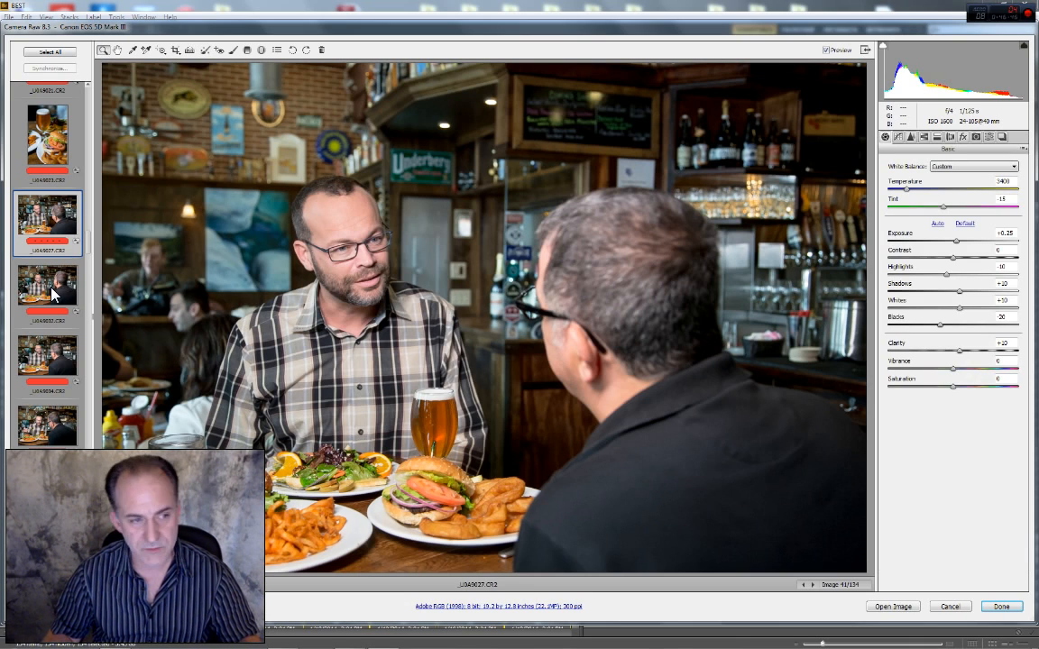
Heal the speck on the black shirt's shoulder in _U0A9032.CR2 and _U0A9034.CR2 with Spot Removal
{"action": "left_click", "coordinate": [51, 287]}
{"action": "left_click", "coordinate": [205, 49]}
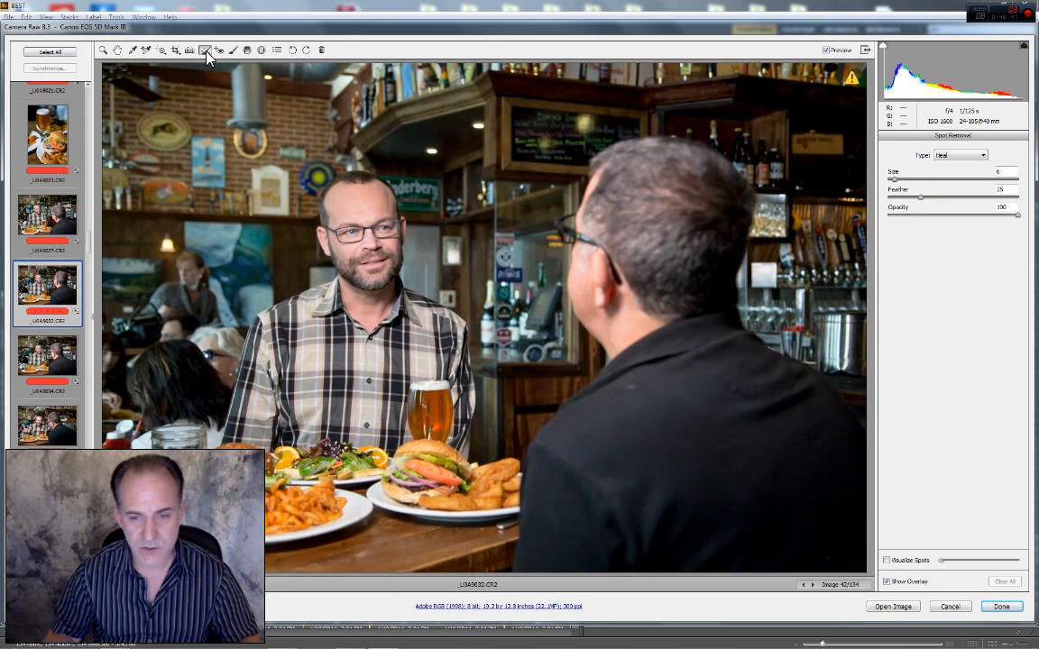
{"action": "left_click", "coordinate": [631, 389]}
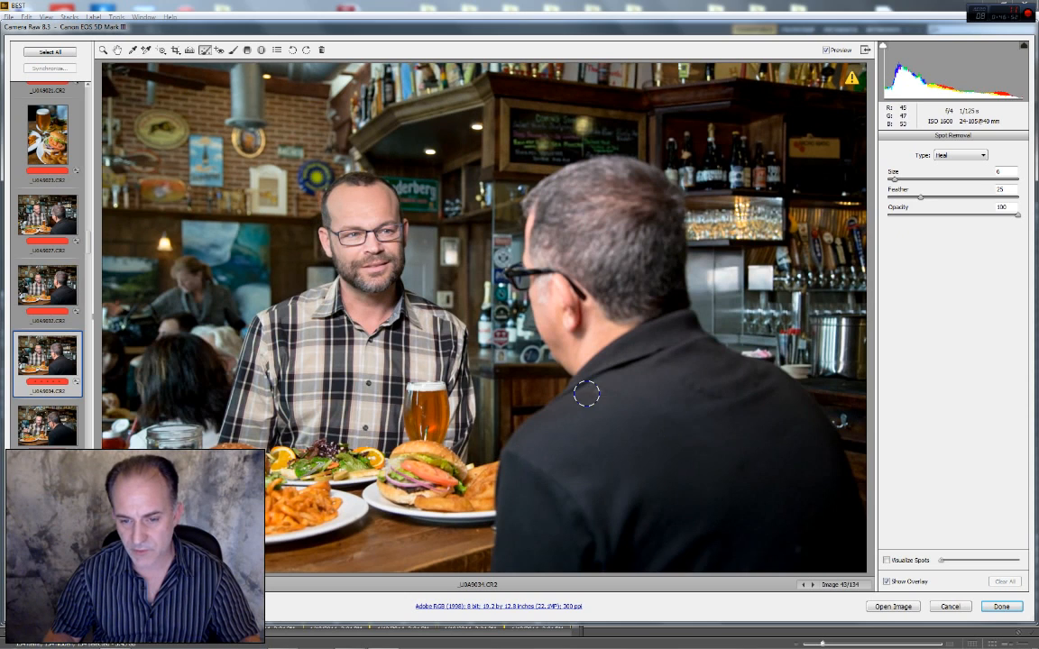
{"action": "left_click", "coordinate": [595, 394]}
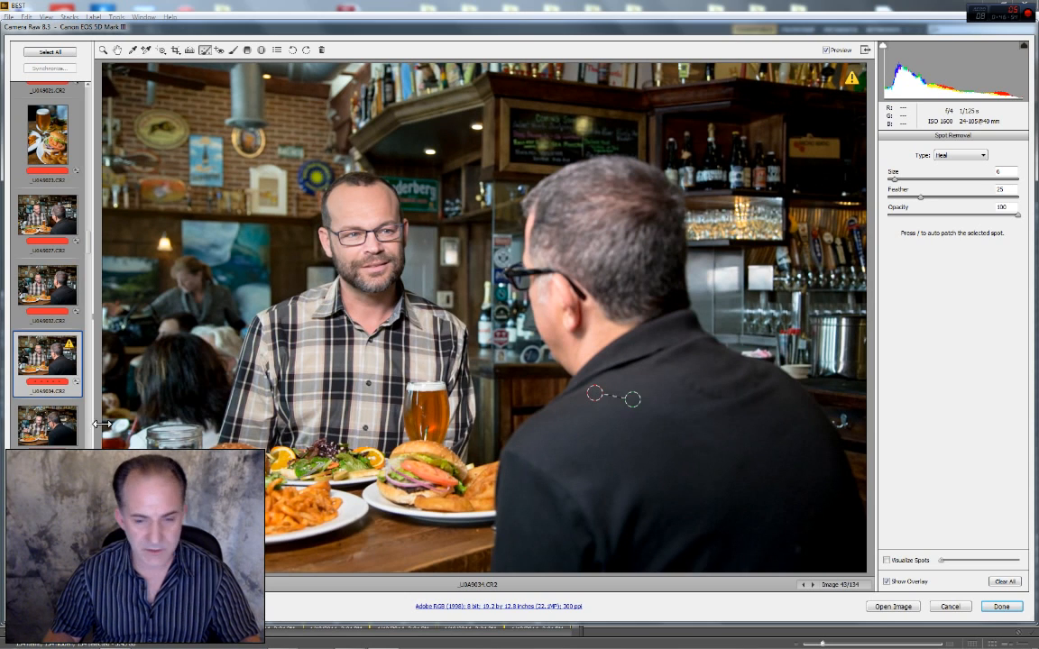
Heal the speck on the black shirt's shoulder in _U0A9037.CR2, _U0A9040.CR2 and _U0A9042.CR2
{"action": "key", "text": "ctrl+Down"}
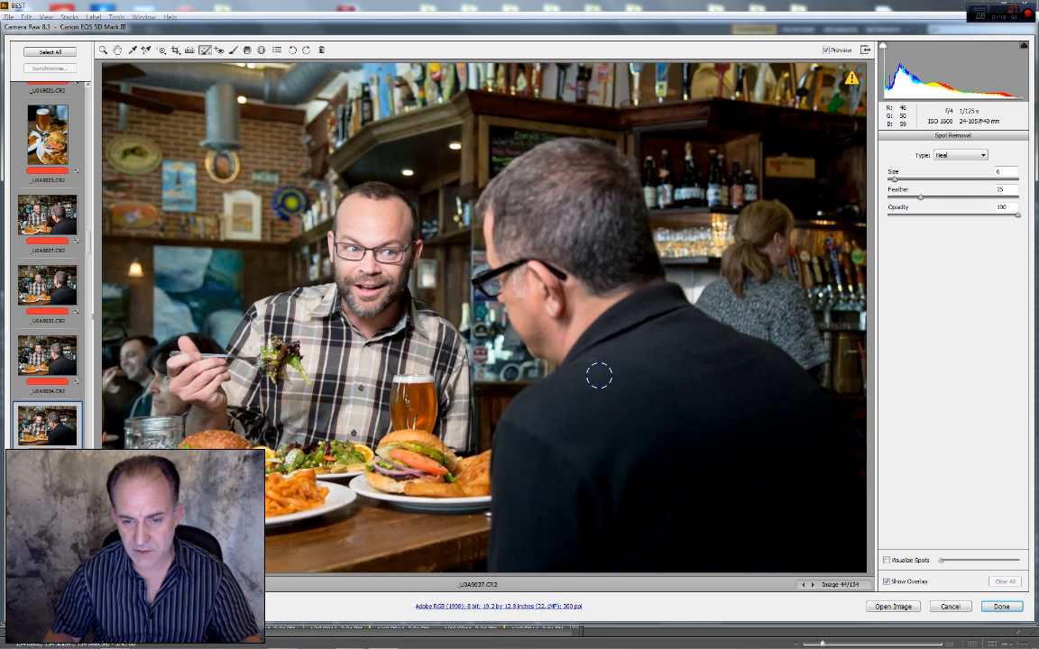
{"action": "left_click", "coordinate": [591, 362]}
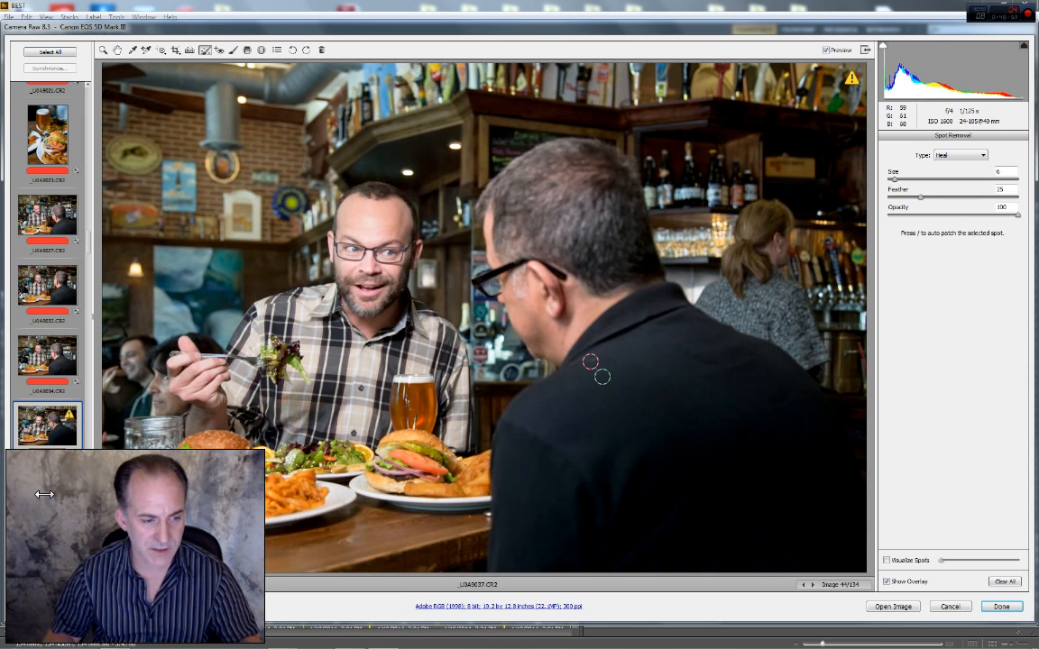
{"action": "key", "text": "ctrl+Down"}
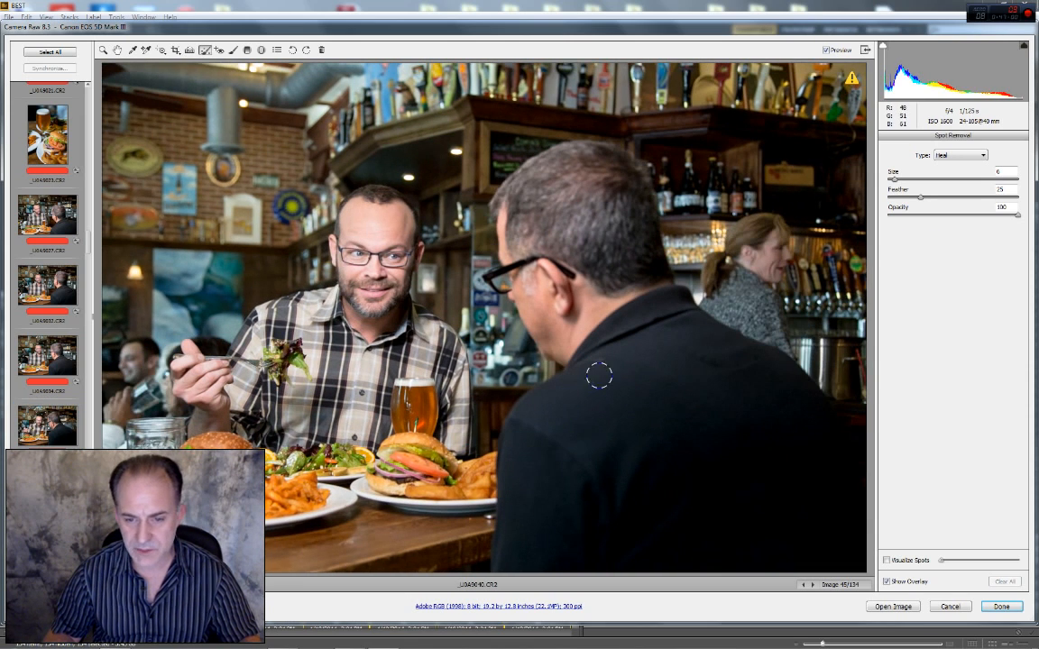
{"action": "left_click", "coordinate": [602, 362]}
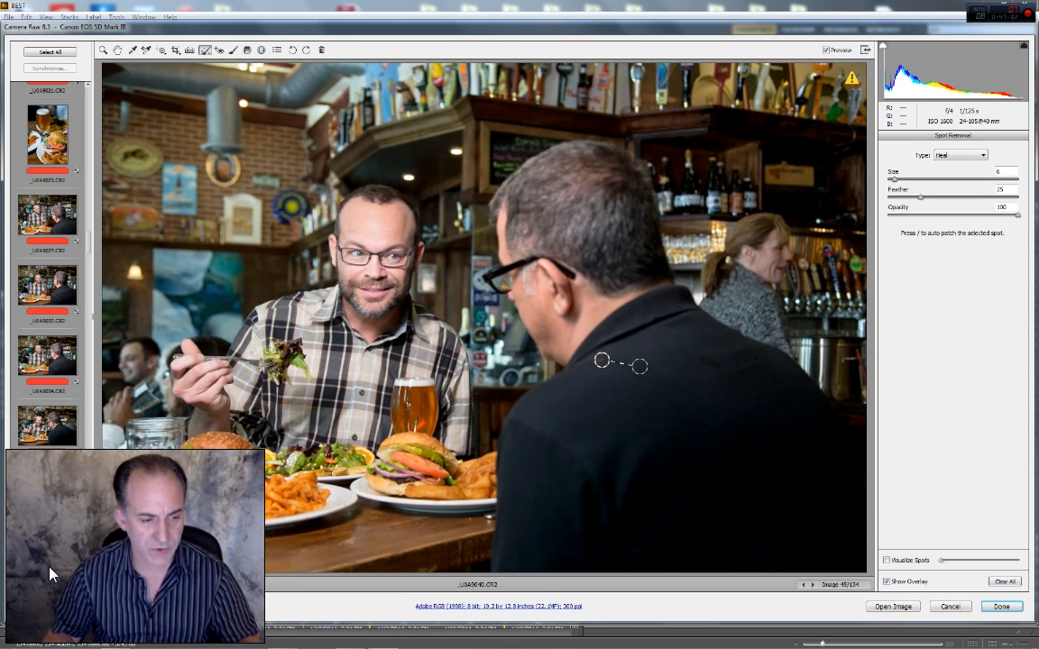
{"action": "key", "text": "ctrl+Down"}
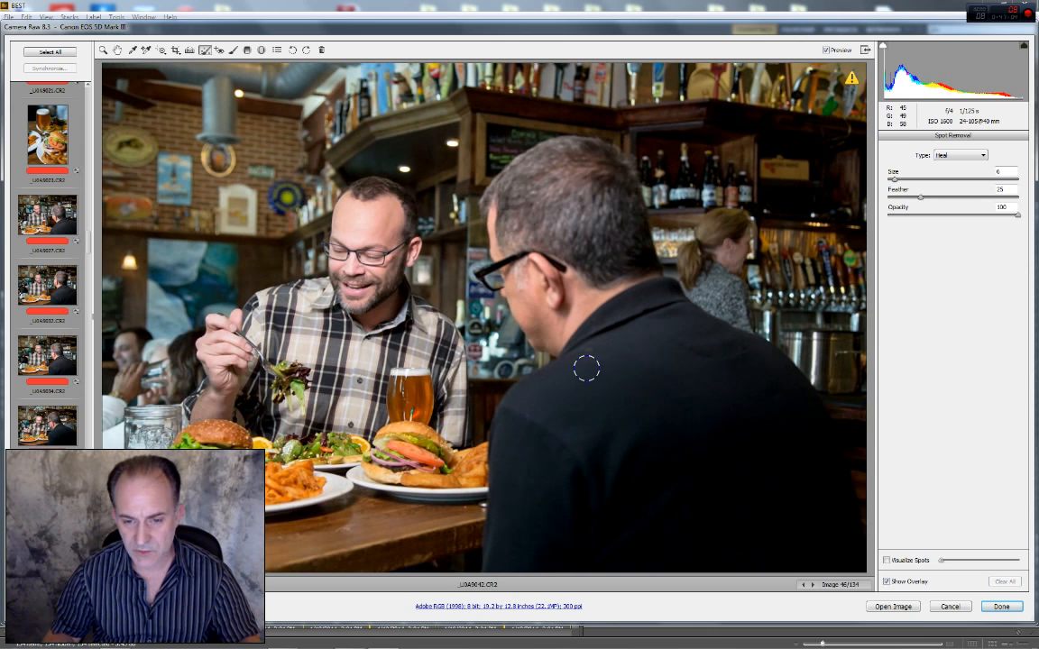
{"action": "left_click", "coordinate": [589, 351]}
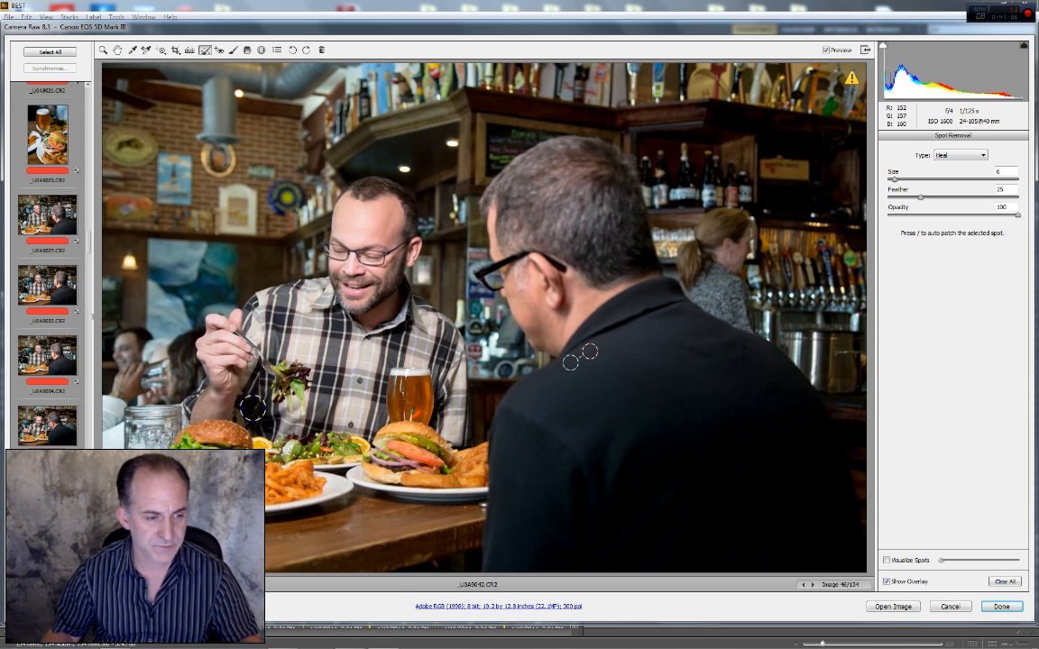
Heal the speck on the black shirt's shoulder in _U0A9046.CR2 and _U0A9047.CR2 with Spot Removal
{"action": "scroll", "coordinate": [52, 418], "scroll_direction": "down", "scroll_amount": 10}
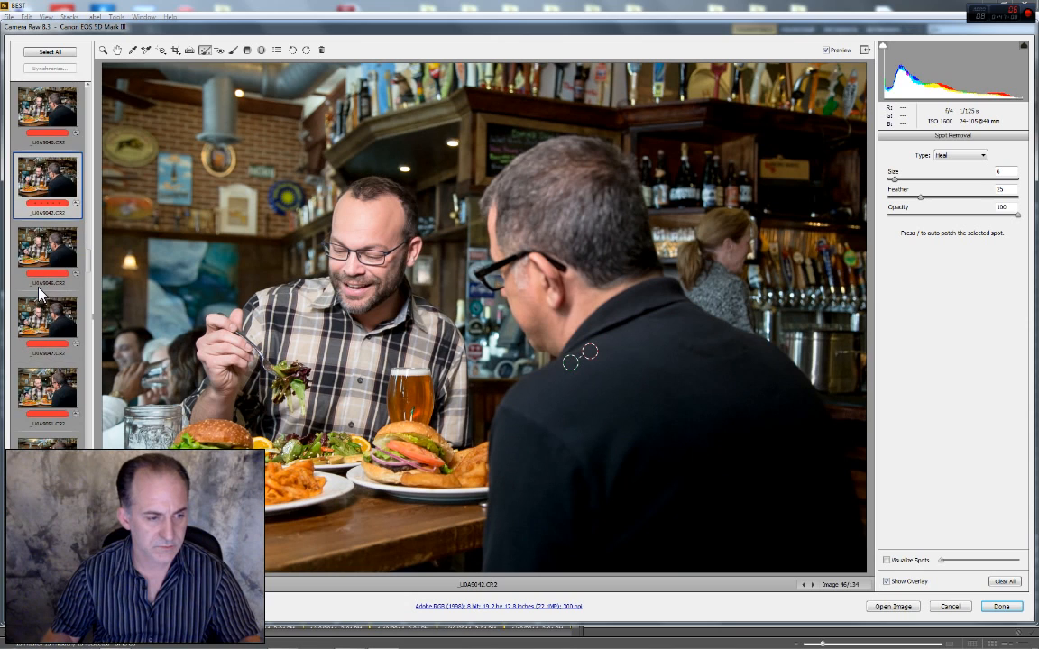
{"action": "left_click", "coordinate": [47, 260]}
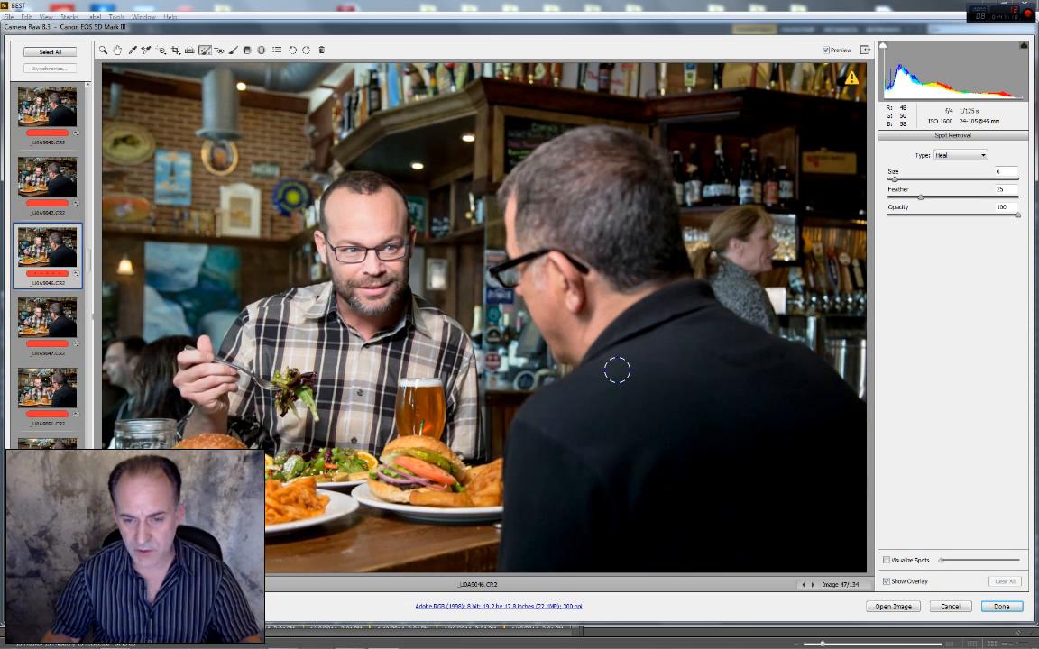
{"action": "left_click", "coordinate": [614, 361]}
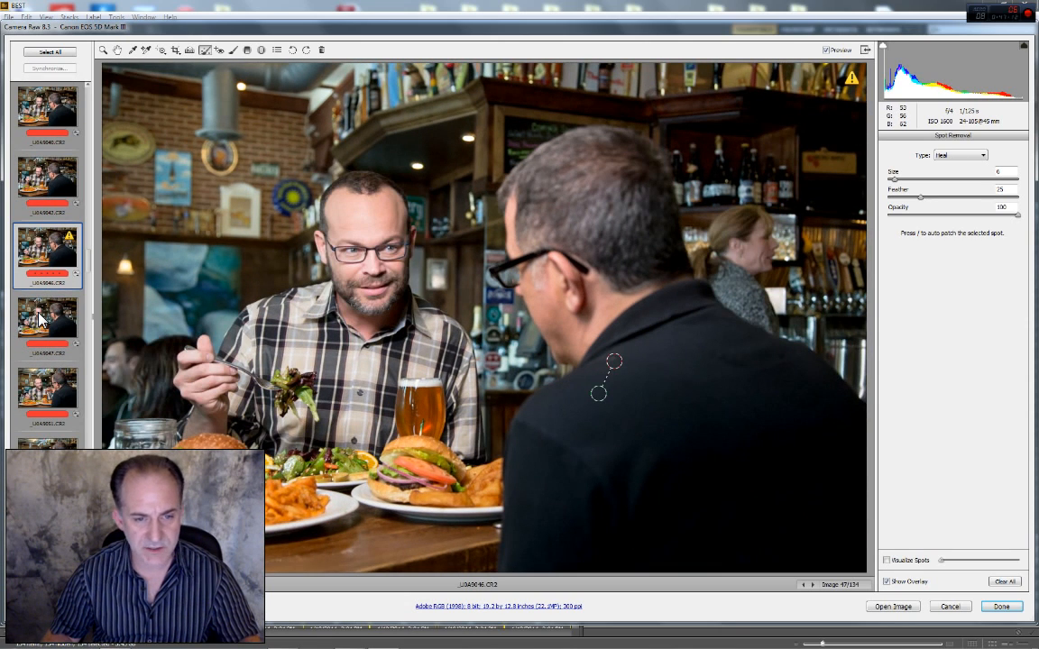
{"action": "left_click", "coordinate": [40, 317]}
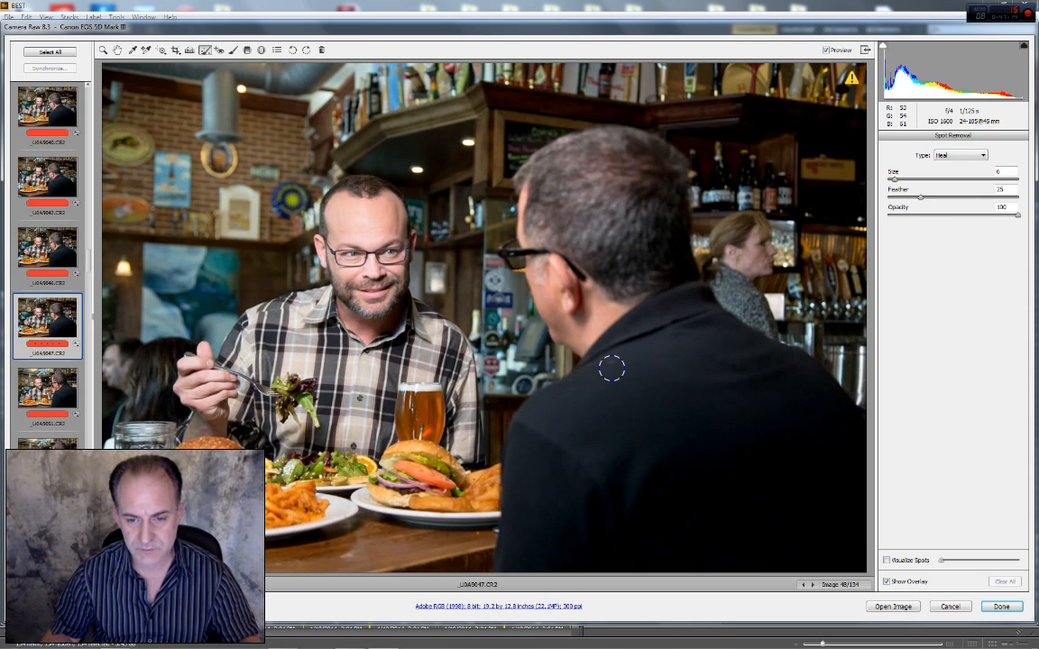
{"action": "left_click", "coordinate": [611, 365]}
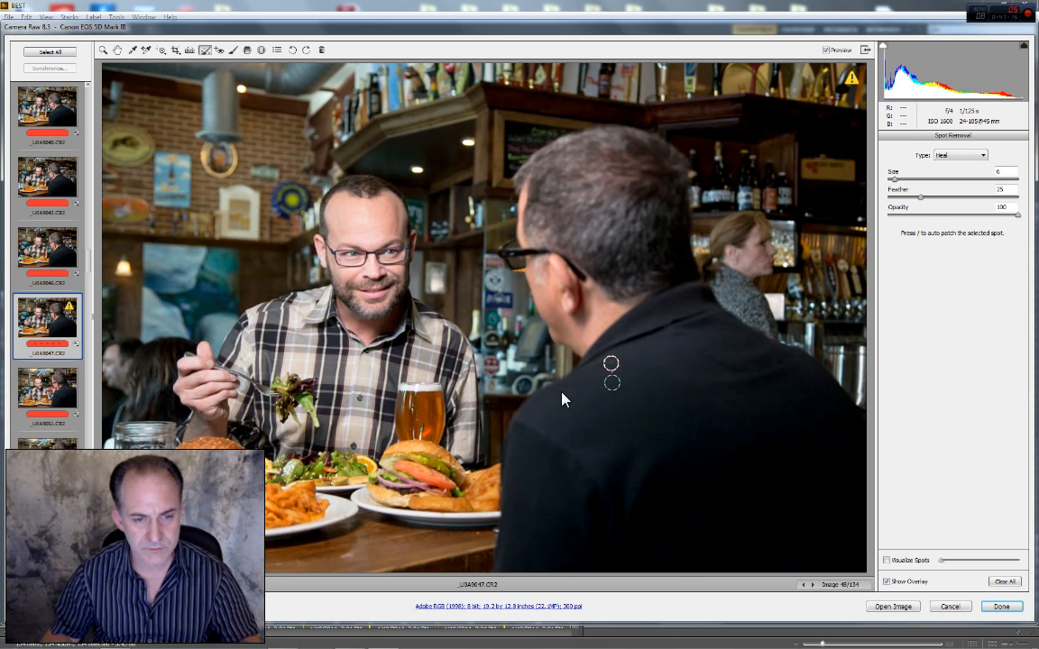
Check _U0A9051.CR2 and the following photos for shoulder specks, and heal the spot on the black shirt in _U0A9054.CR2 and _U0A9055.CR2
{"action": "key", "text": "Down"}
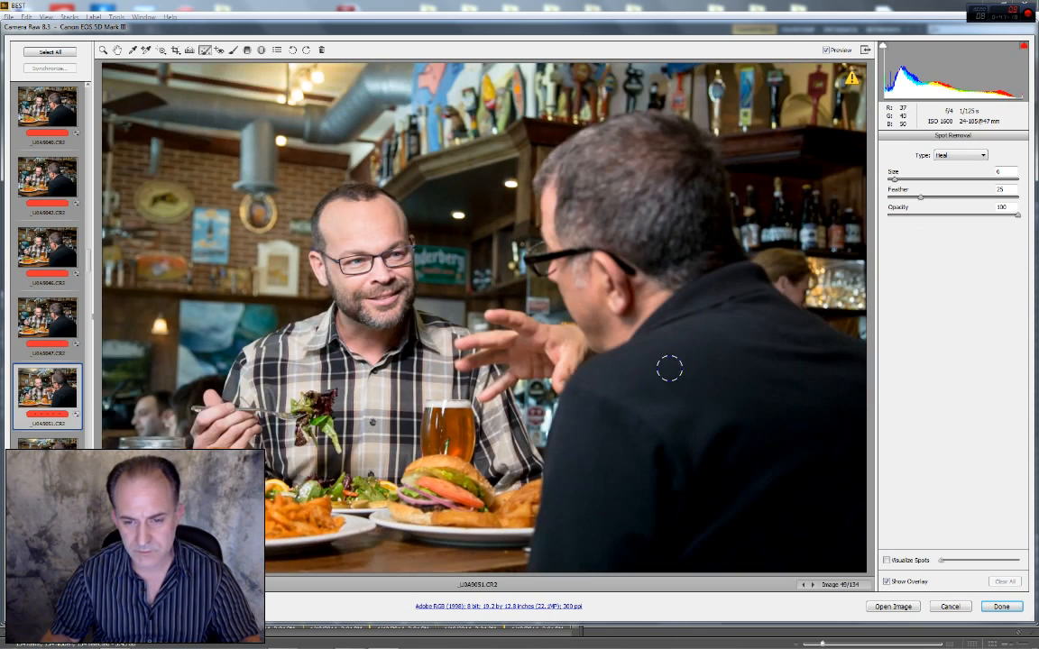
{"action": "left_click", "coordinate": [40, 458]}
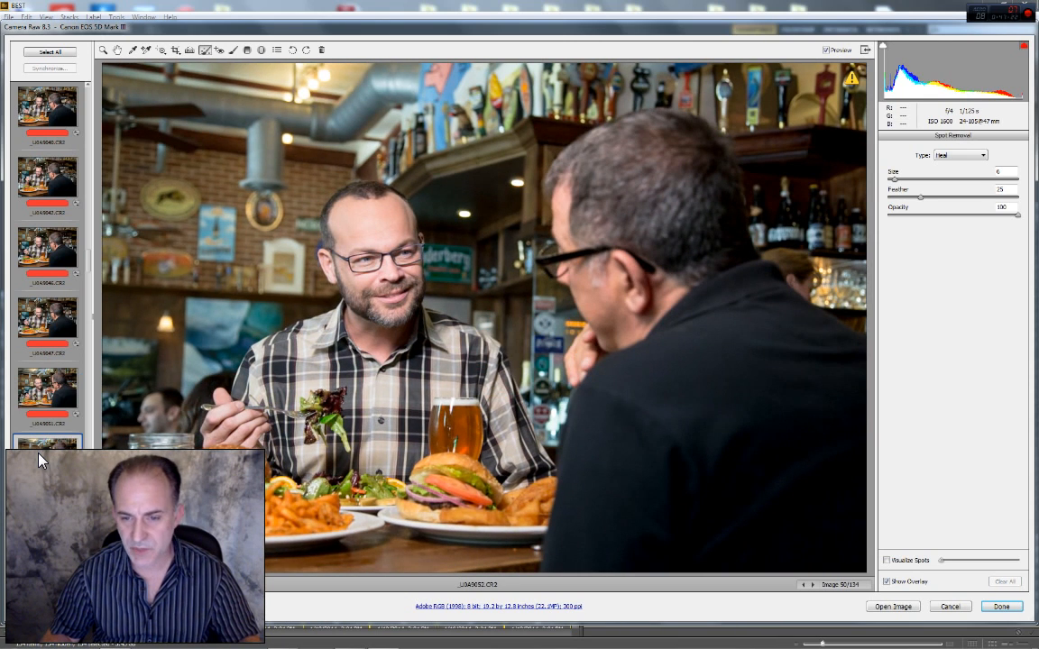
{"action": "key", "text": "Down"}
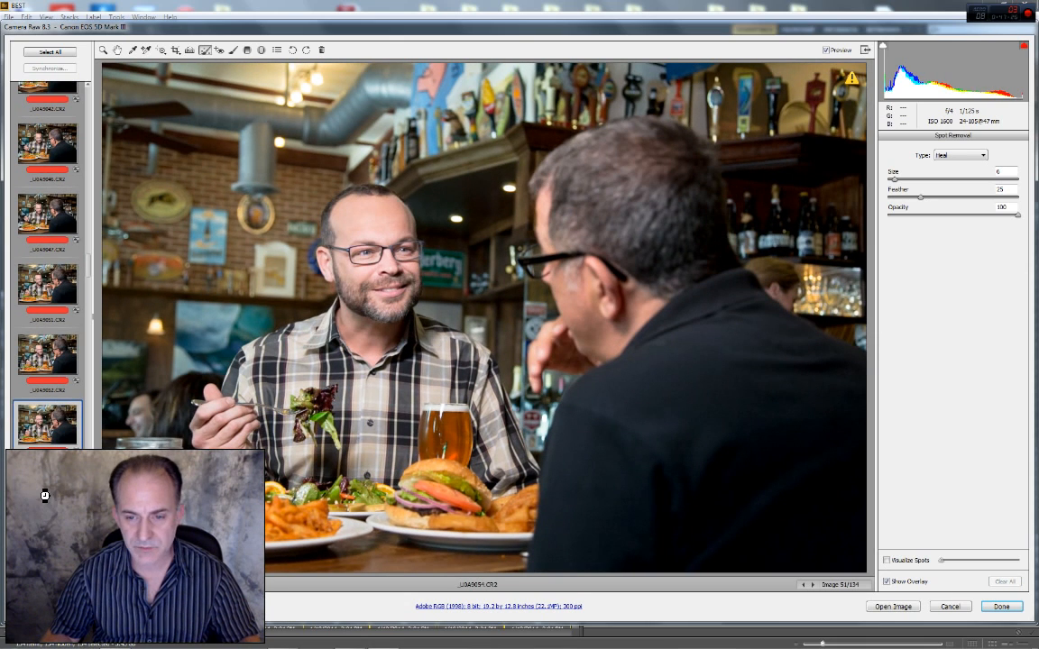
{"action": "key", "text": "Down"}
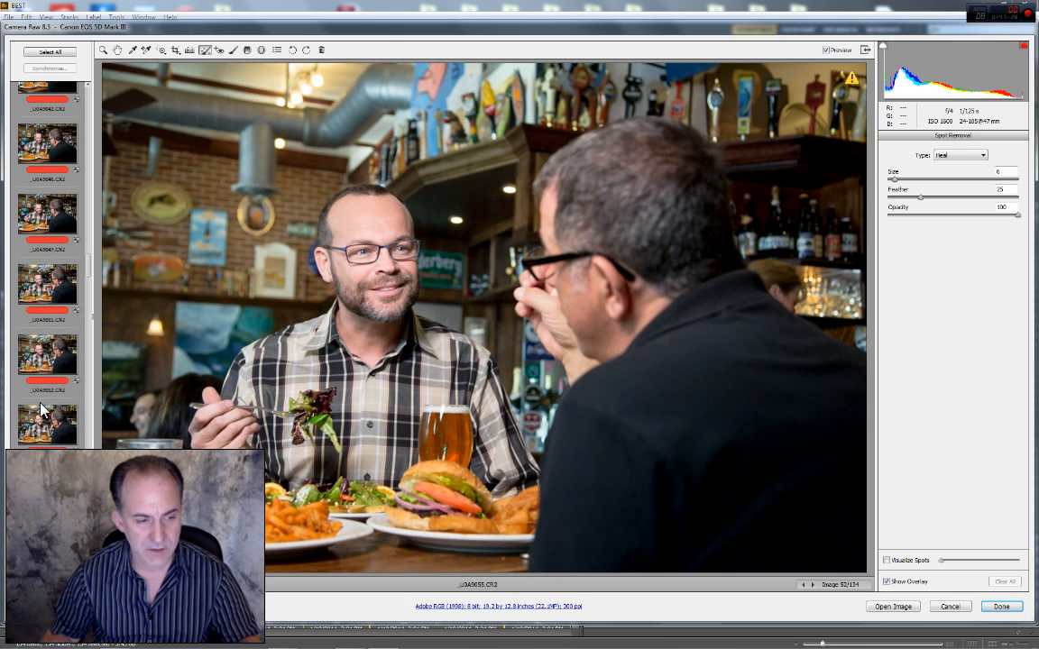
{"action": "key", "text": "Up"}
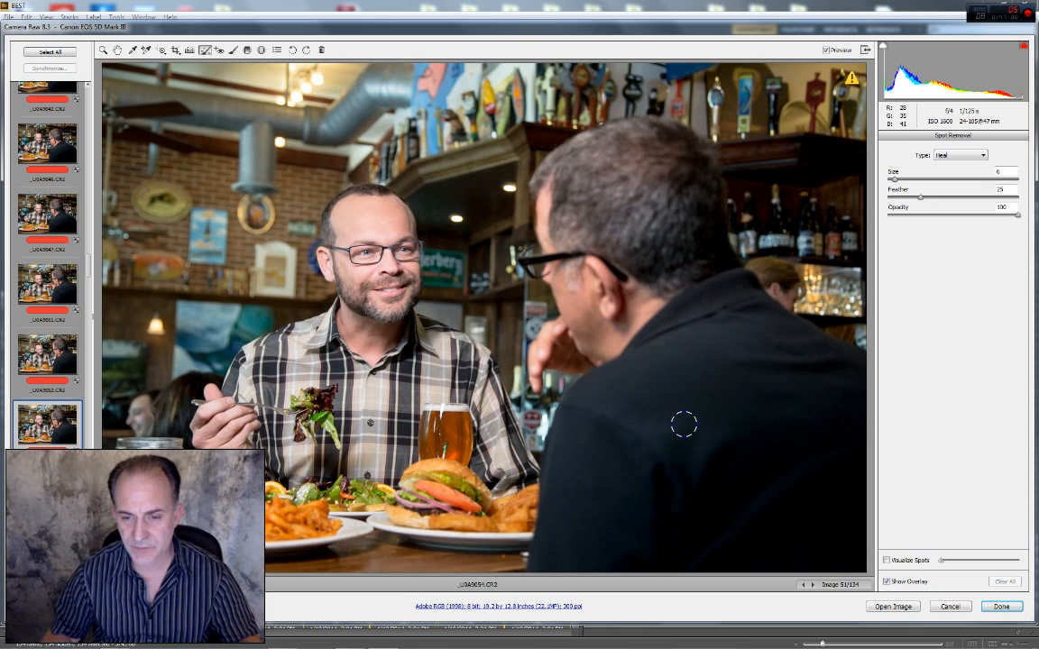
{"action": "left_click", "coordinate": [670, 352]}
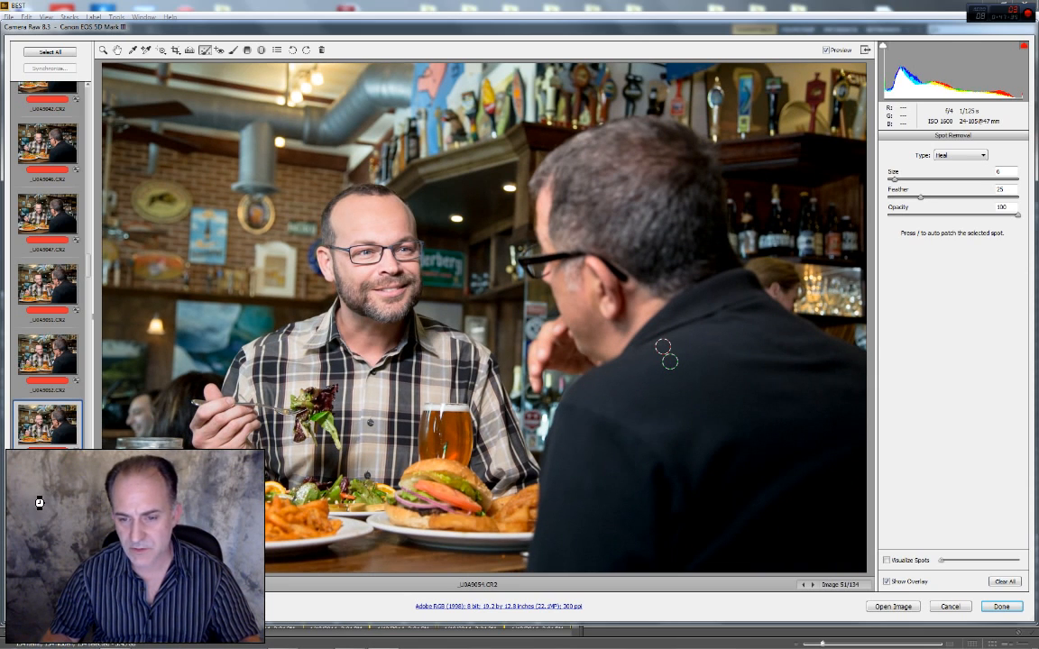
{"action": "key", "text": "Down"}
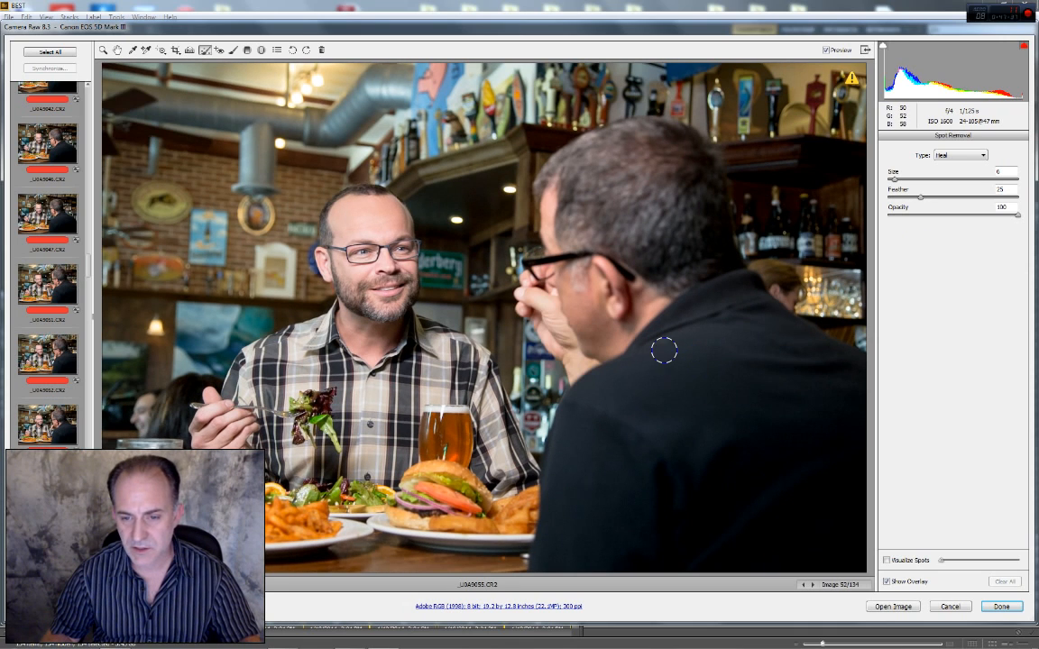
{"action": "left_click", "coordinate": [664, 347]}
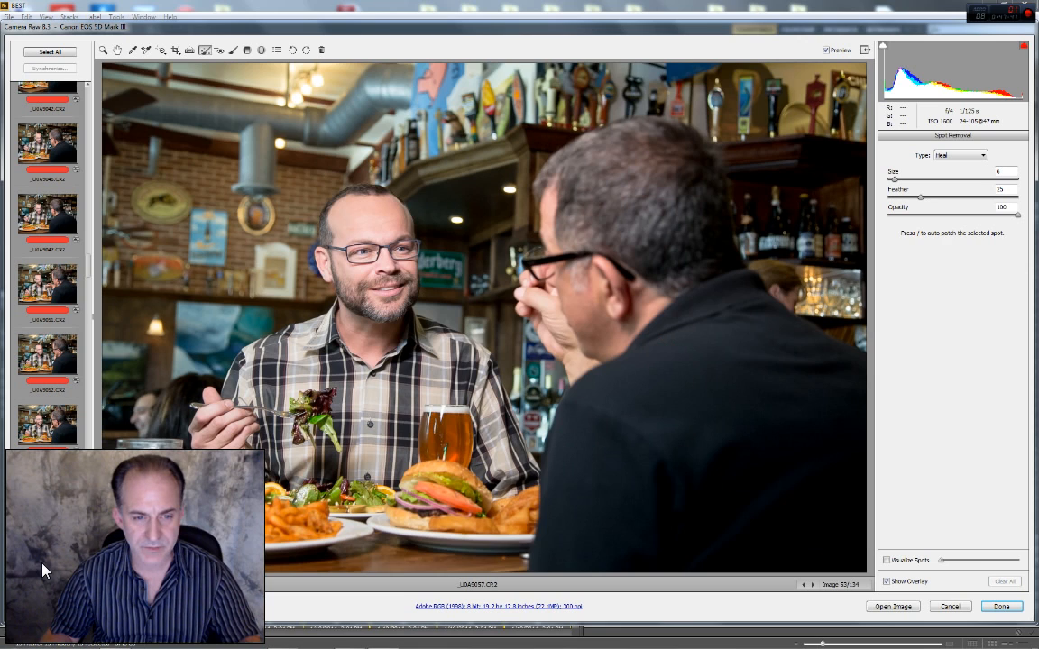
Examine the black shirt in the photos _U0A9057.CR2 through _U0A9071.CR2 for specks that need healing
{"action": "key", "text": "Down"}
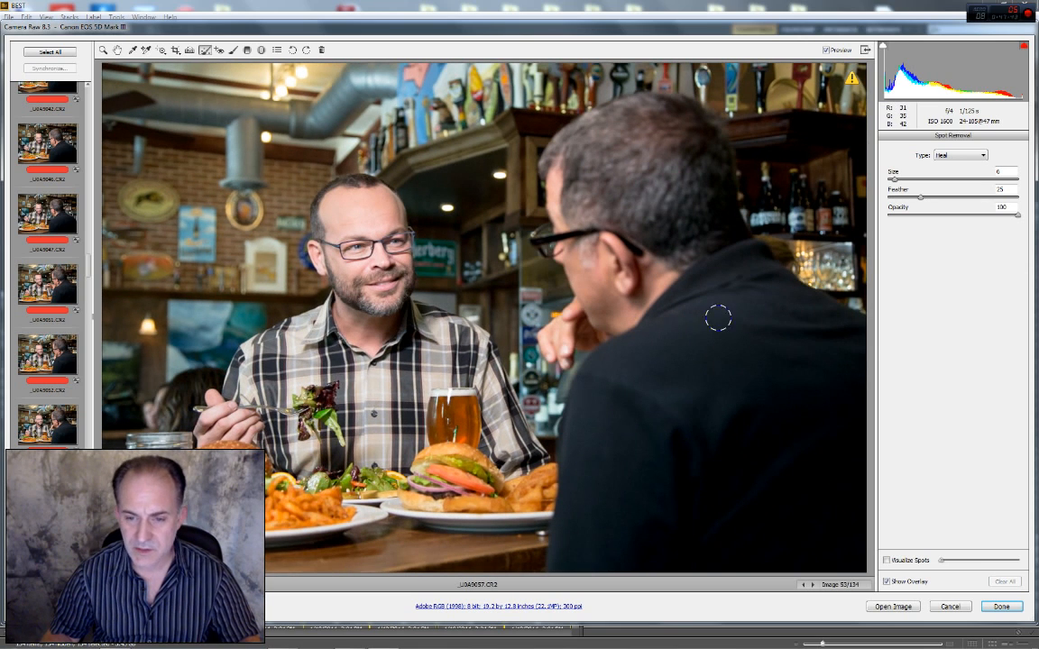
{"action": "scroll", "coordinate": [47, 440], "scroll_direction": "down", "scroll_amount": 1}
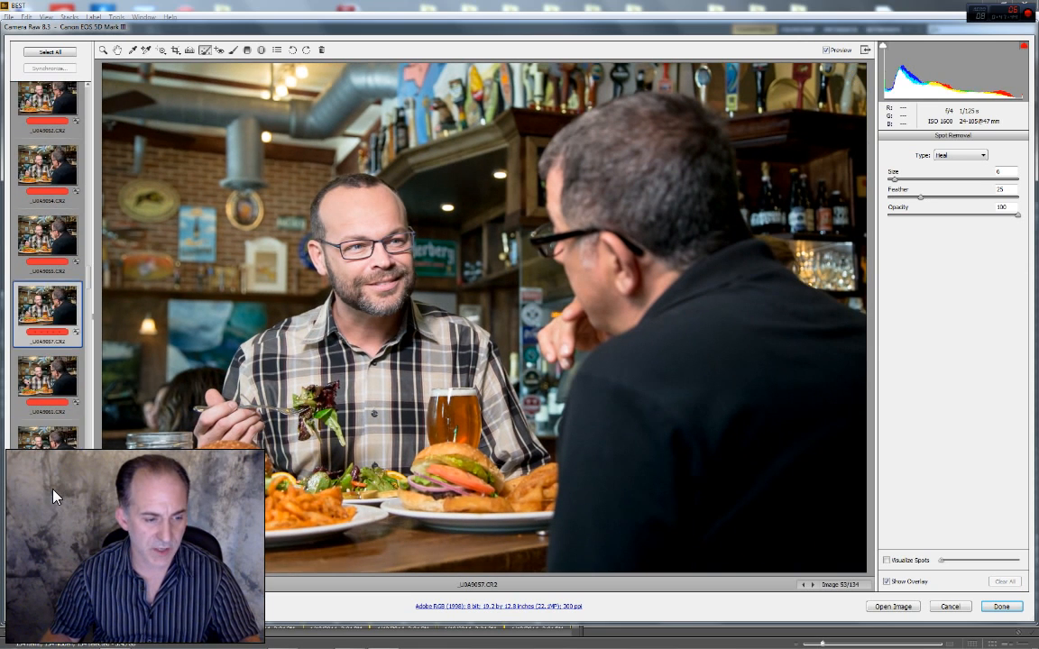
{"action": "left_click", "coordinate": [44, 379]}
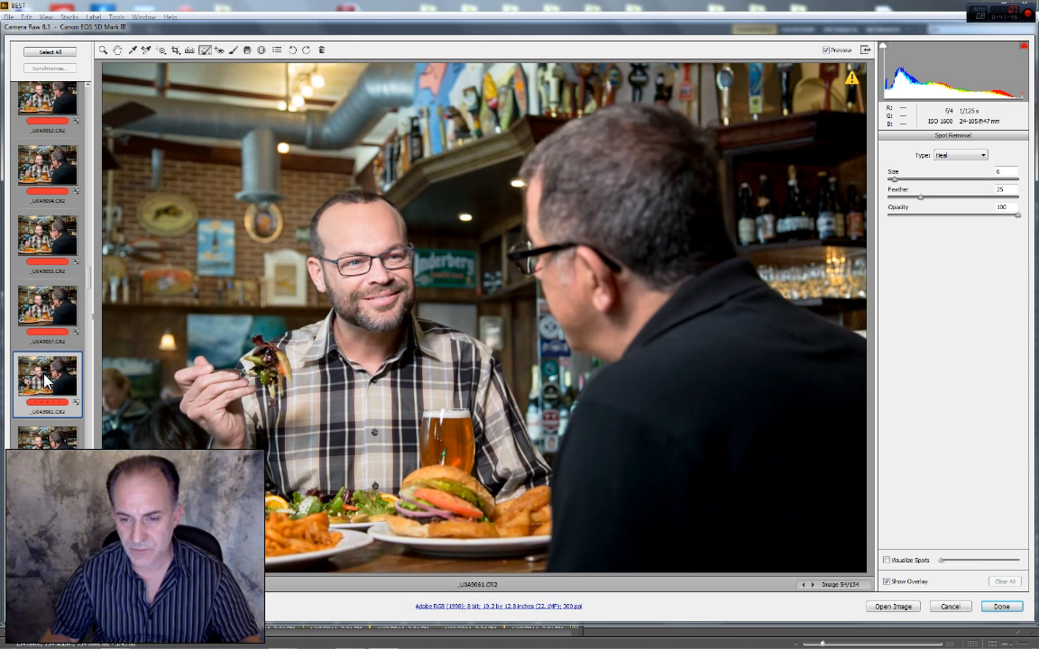
{"action": "left_click", "coordinate": [44, 444]}
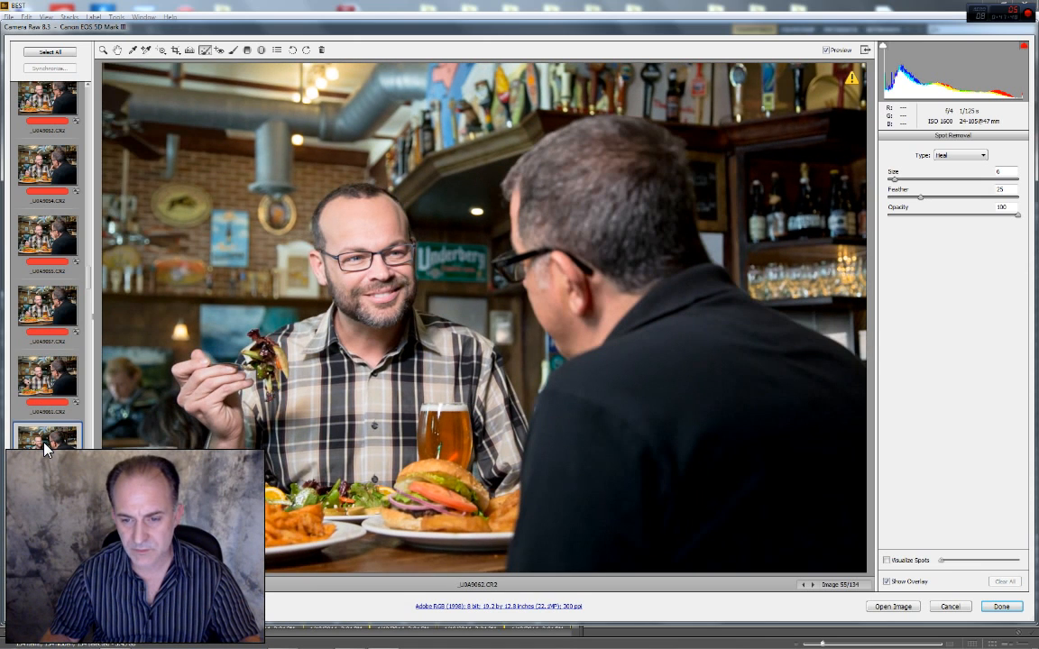
{"action": "left_click", "coordinate": [40, 511]}
{"action": "scroll", "coordinate": [40, 510], "scroll_direction": "down", "scroll_amount": 2}
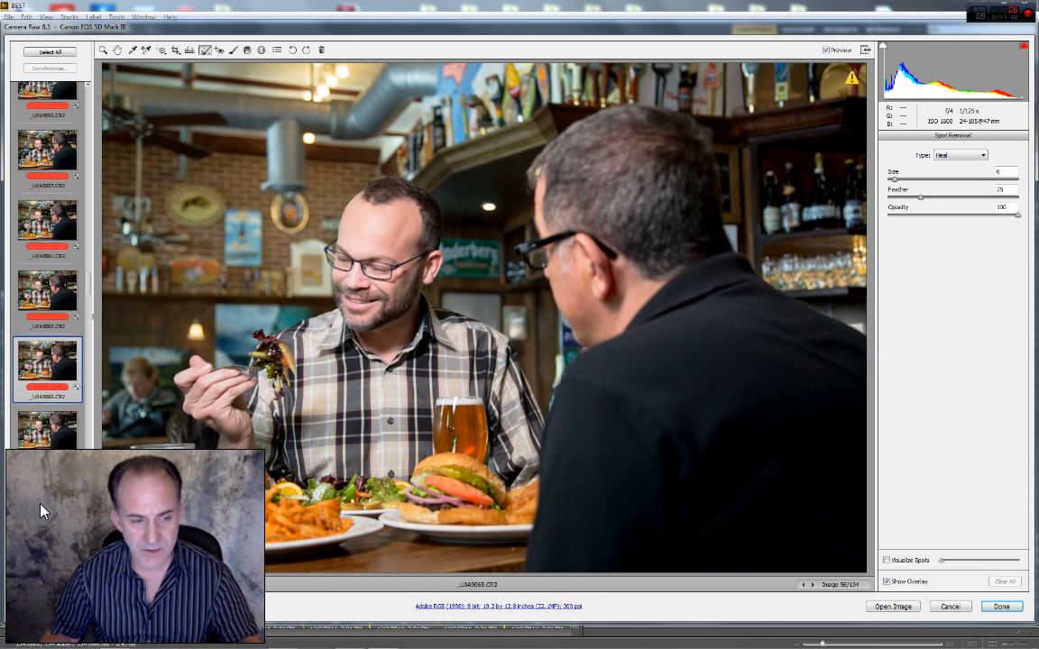
{"action": "left_click", "coordinate": [40, 439]}
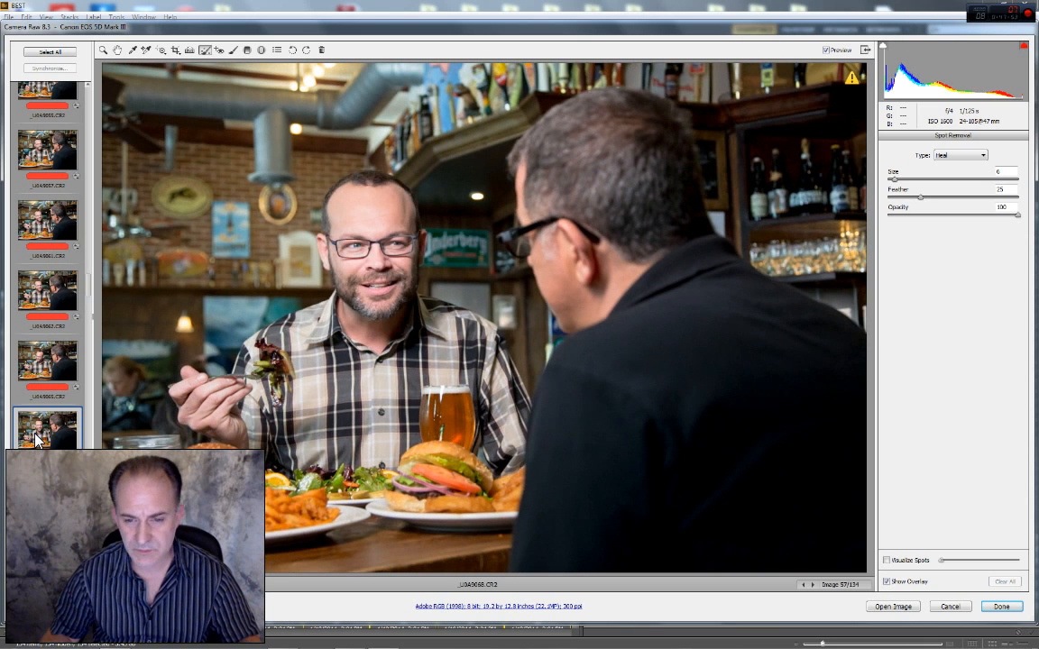
{"action": "left_click", "coordinate": [51, 505]}
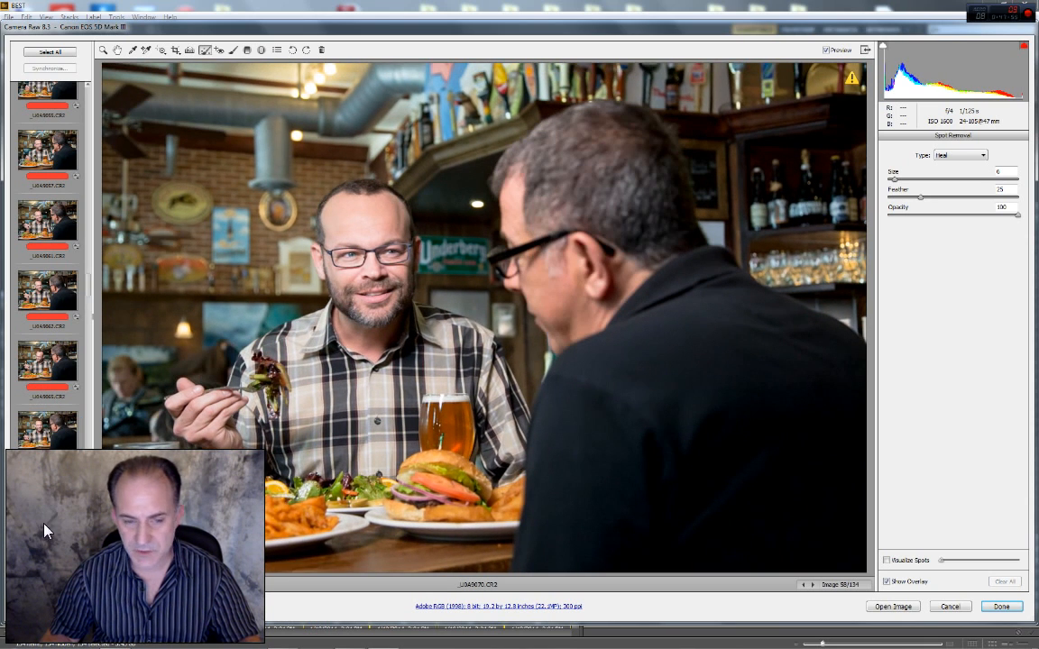
{"action": "left_click", "coordinate": [41, 569]}
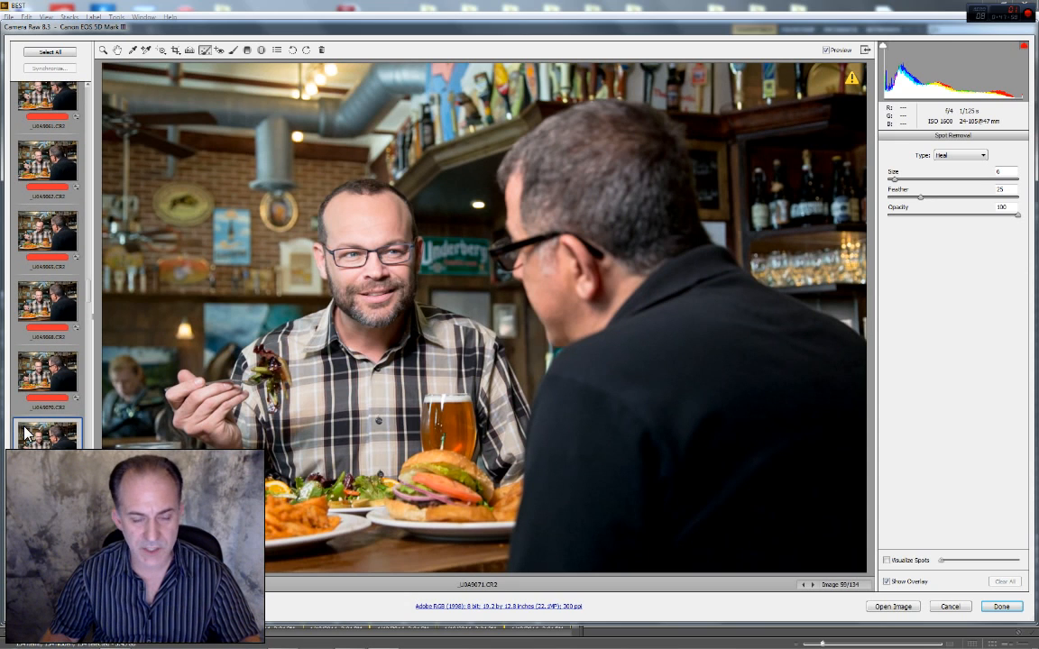
Select the photos _U0A9037.CR2 through _U0A9071.CR2 and set their Oranges luminance to -15
{"action": "scroll", "coordinate": [28, 426], "scroll_direction": "up", "scroll_amount": 2}
{"action": "scroll", "coordinate": [28, 425], "scroll_direction": "up", "scroll_amount": 3}
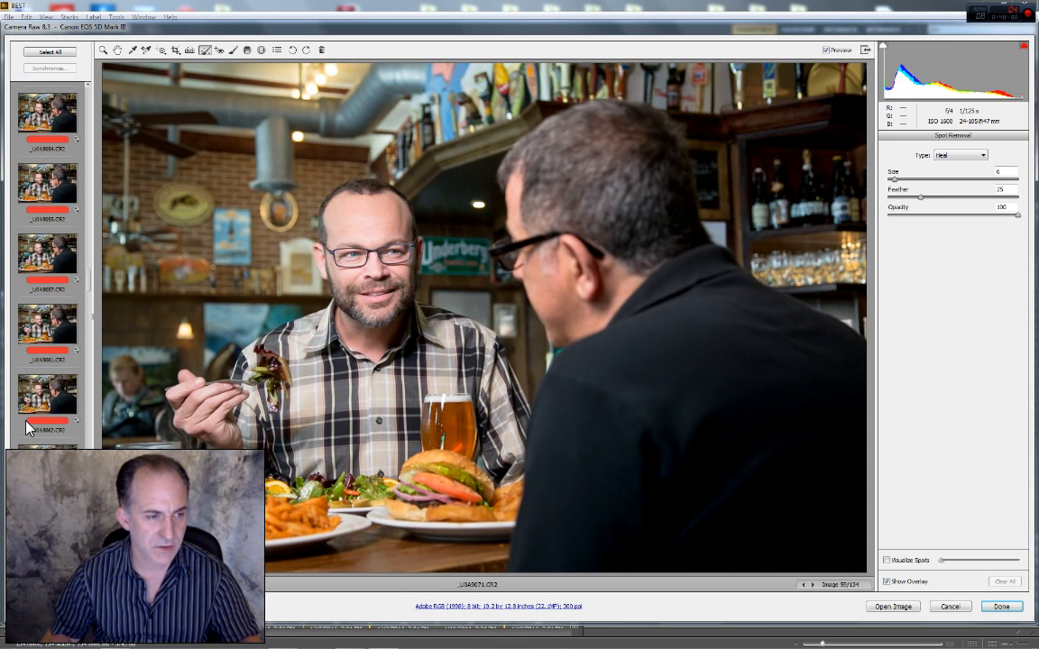
{"action": "scroll", "coordinate": [19, 423], "scroll_direction": "up", "scroll_amount": 4}
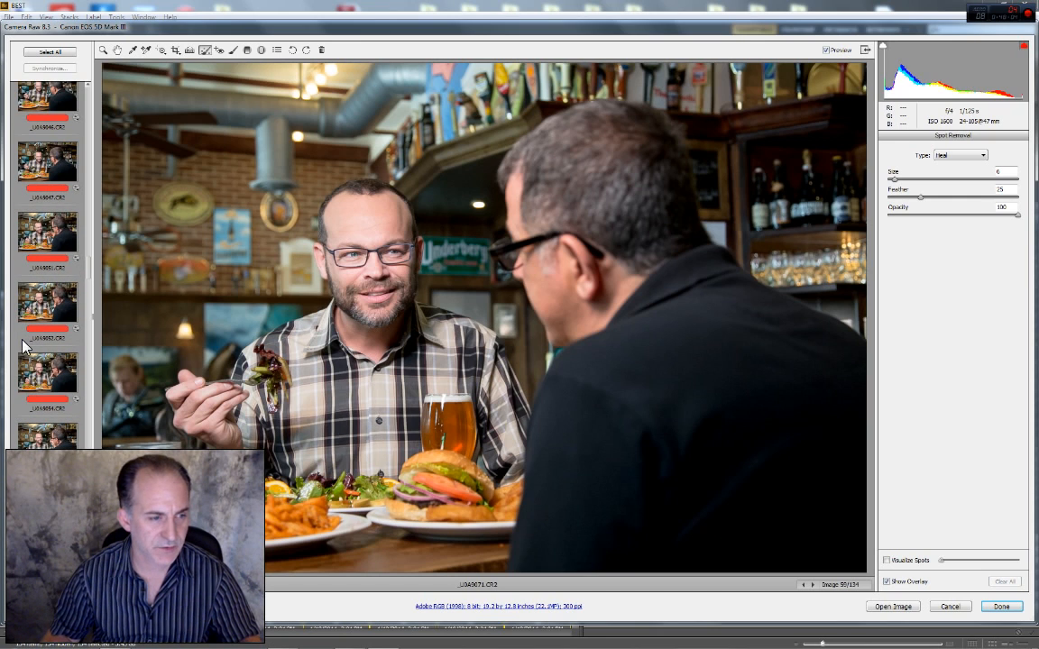
{"action": "scroll", "coordinate": [38, 266], "scroll_direction": "up", "scroll_amount": 5}
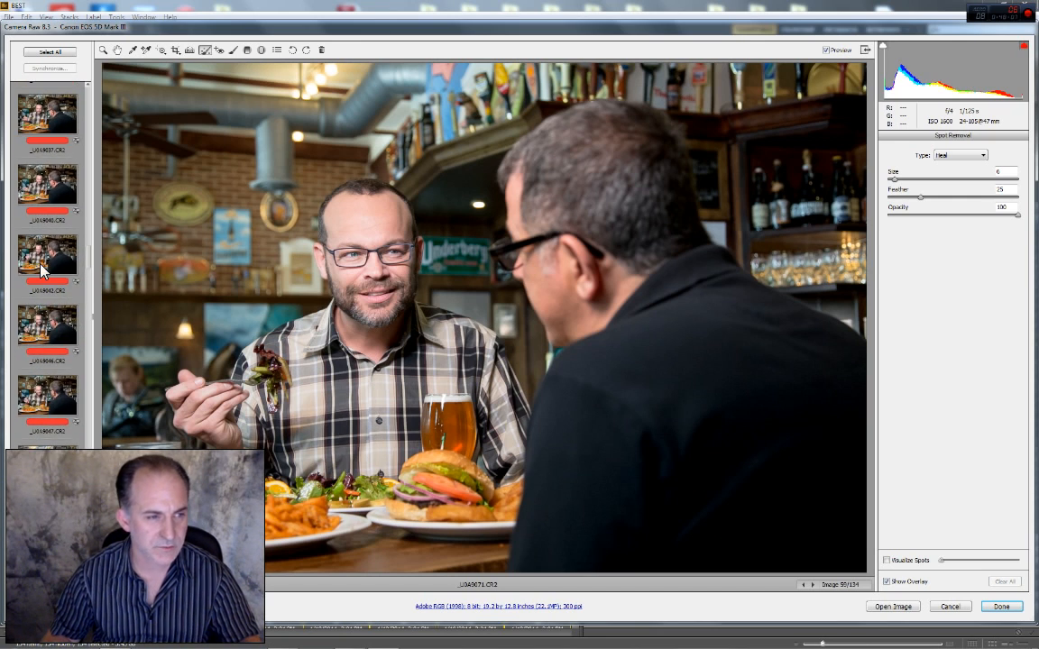
{"action": "scroll", "coordinate": [40, 272], "scroll_direction": "up", "scroll_amount": 2}
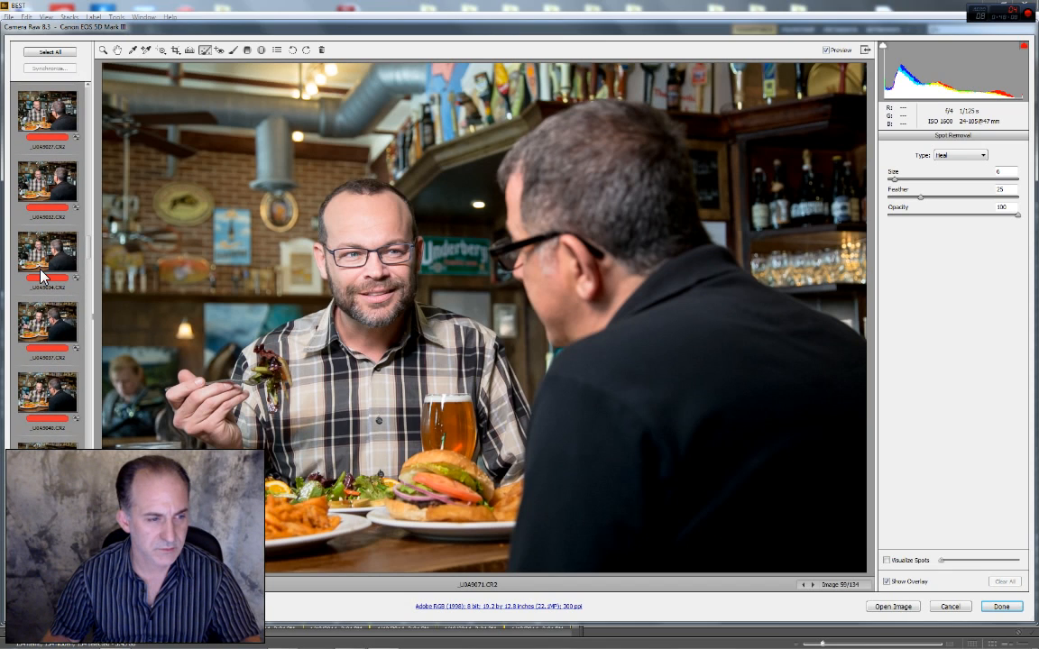
{"action": "left_click", "coordinate": [57, 318], "text": "shift"}
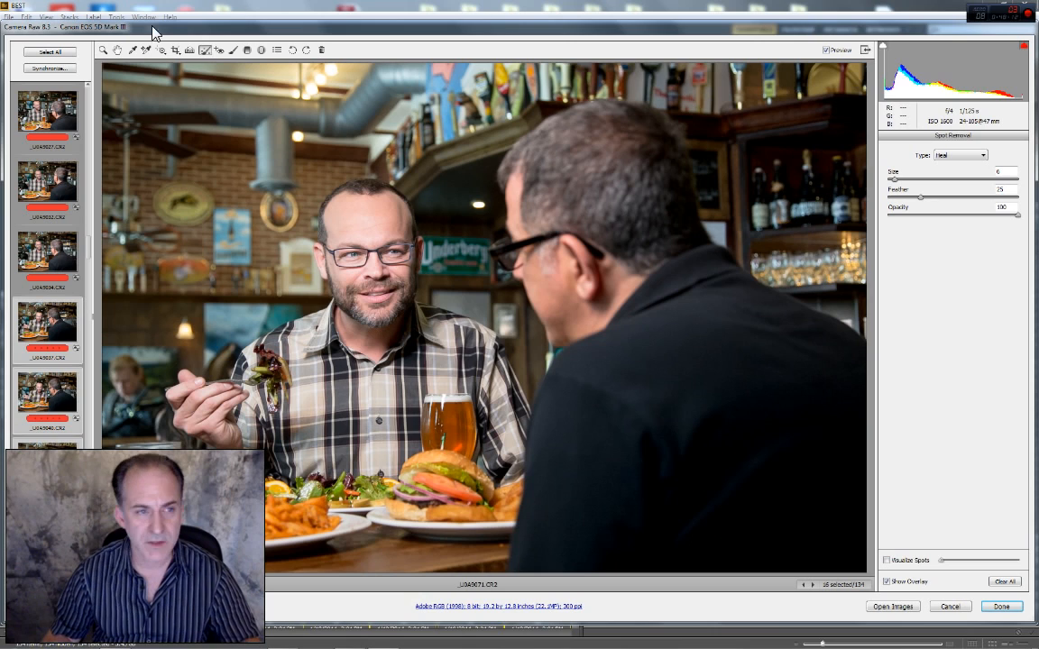
{"action": "key", "text": "z"}
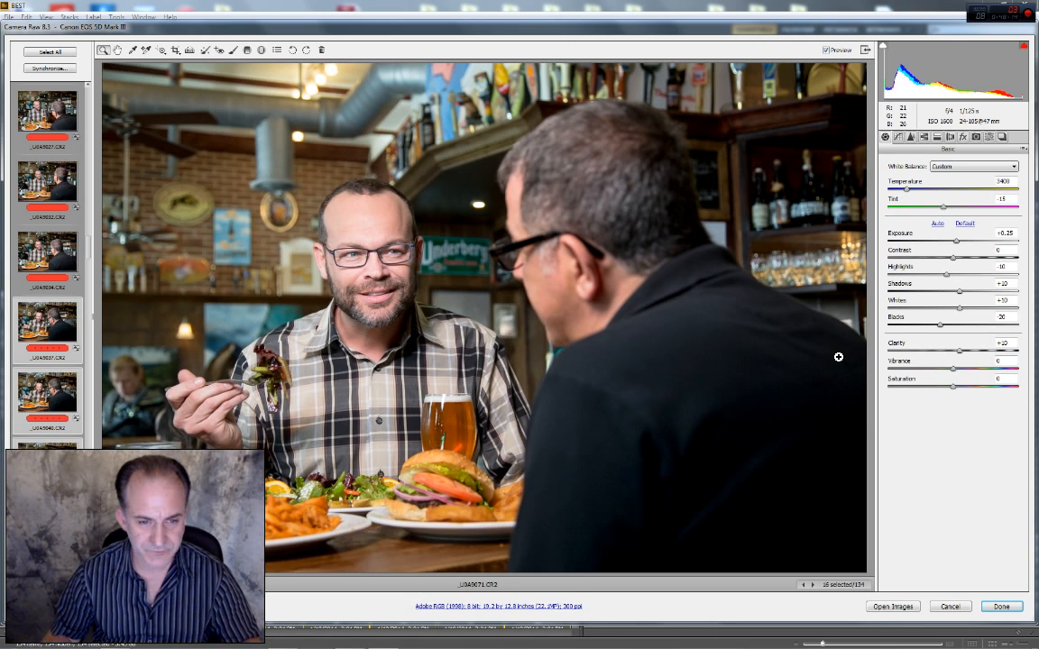
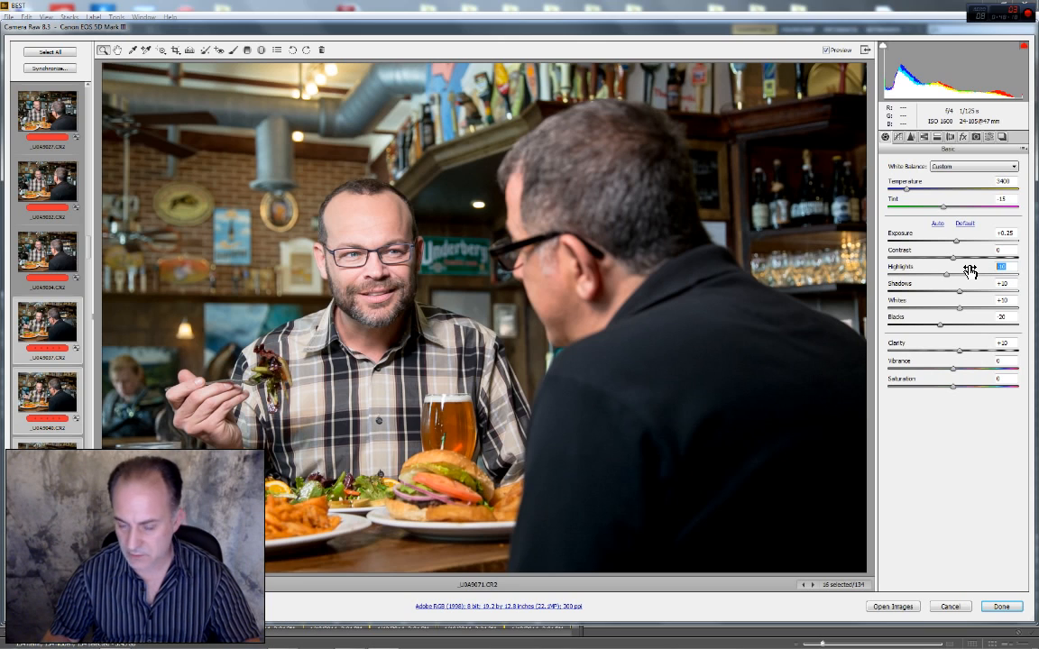
{"action": "left_click", "coordinate": [925, 137]}
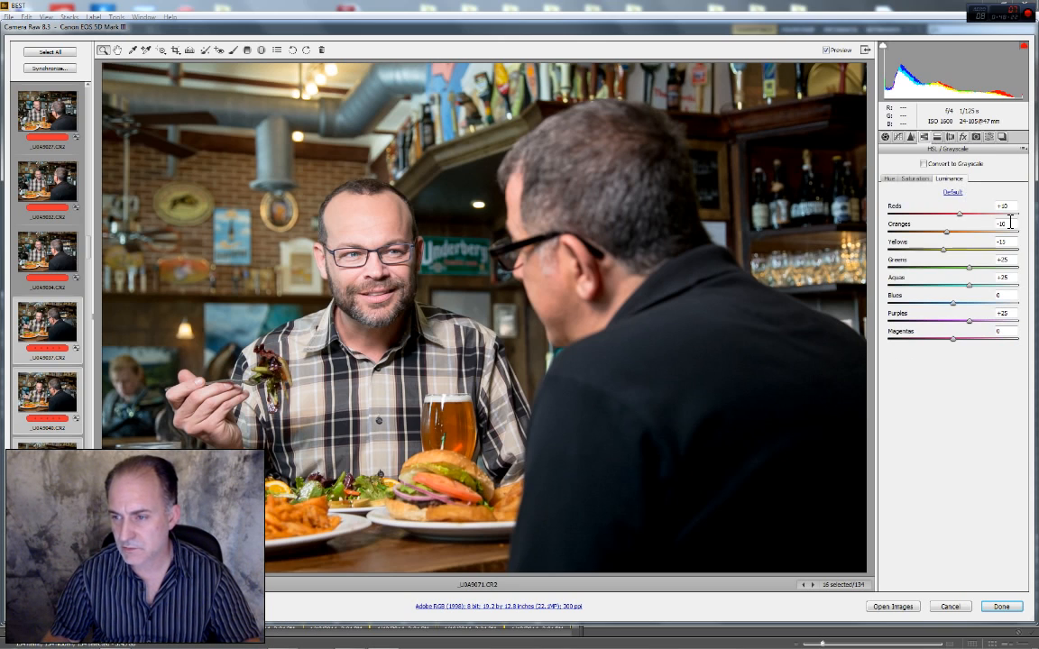
{"action": "type", "text": "-15"}
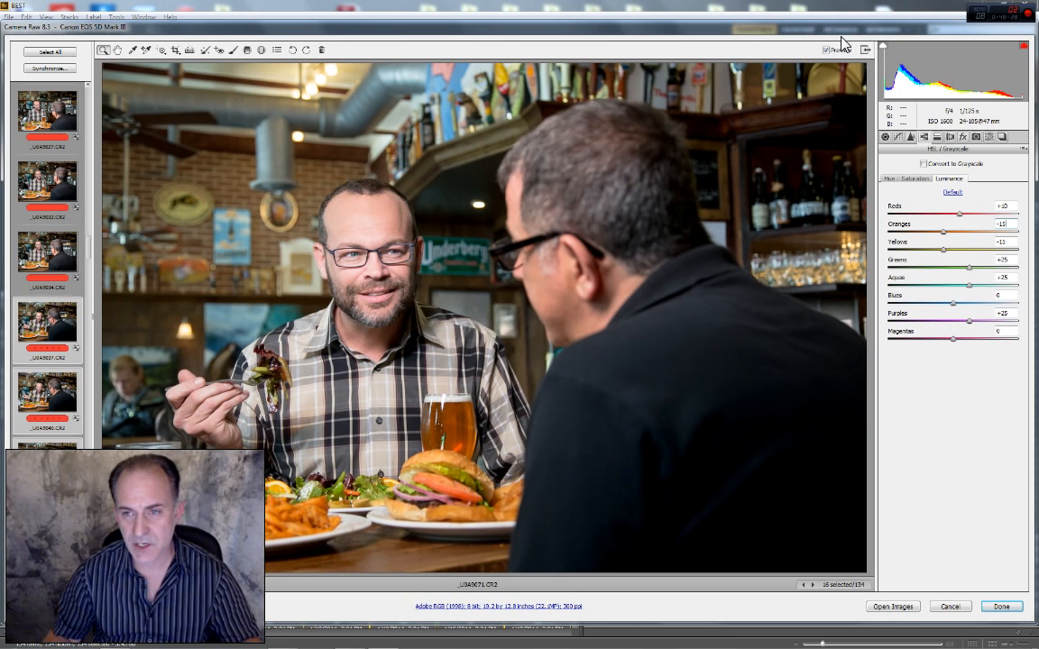
{"action": "scroll", "coordinate": [32, 398], "scroll_direction": "down", "scroll_amount": 10}
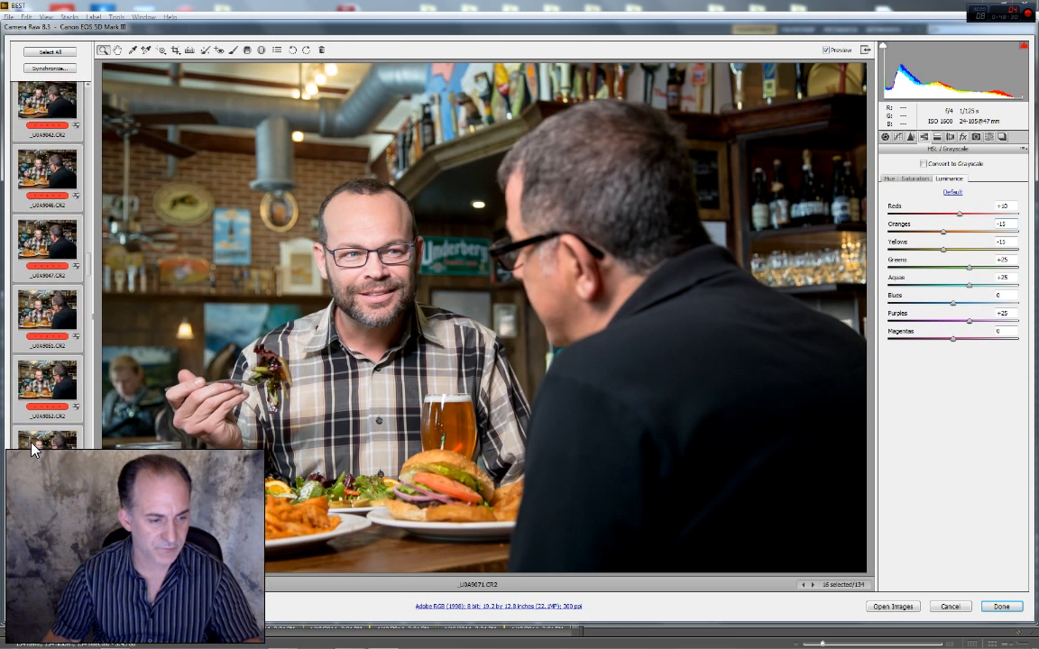
{"action": "scroll", "coordinate": [40, 442], "scroll_direction": "down", "scroll_amount": 5}
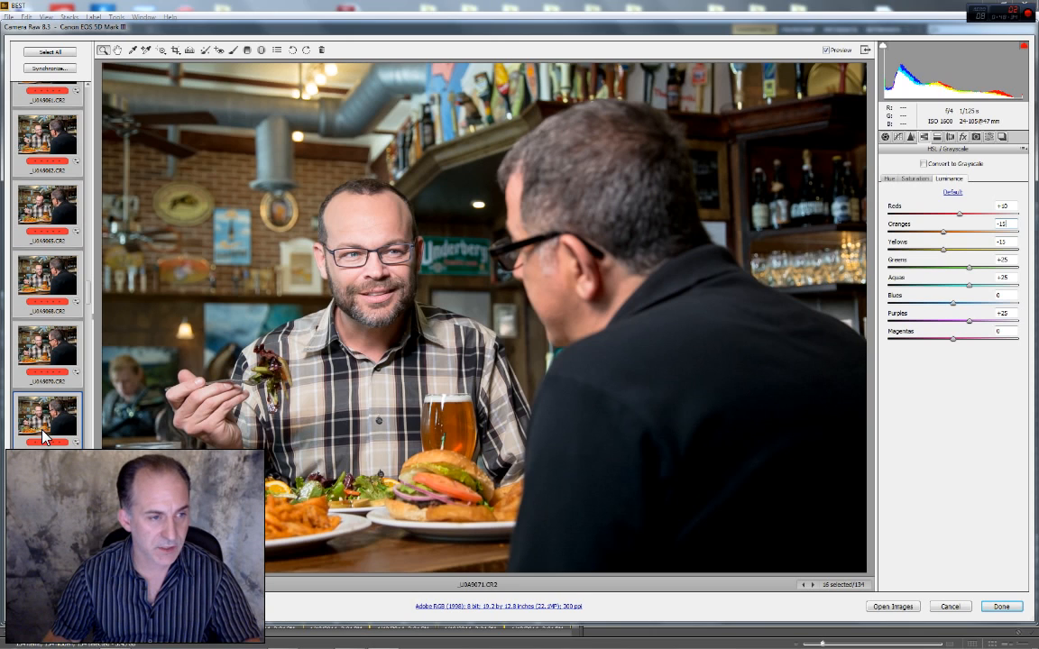
{"action": "scroll", "coordinate": [46, 430], "scroll_direction": "down", "scroll_amount": 2}
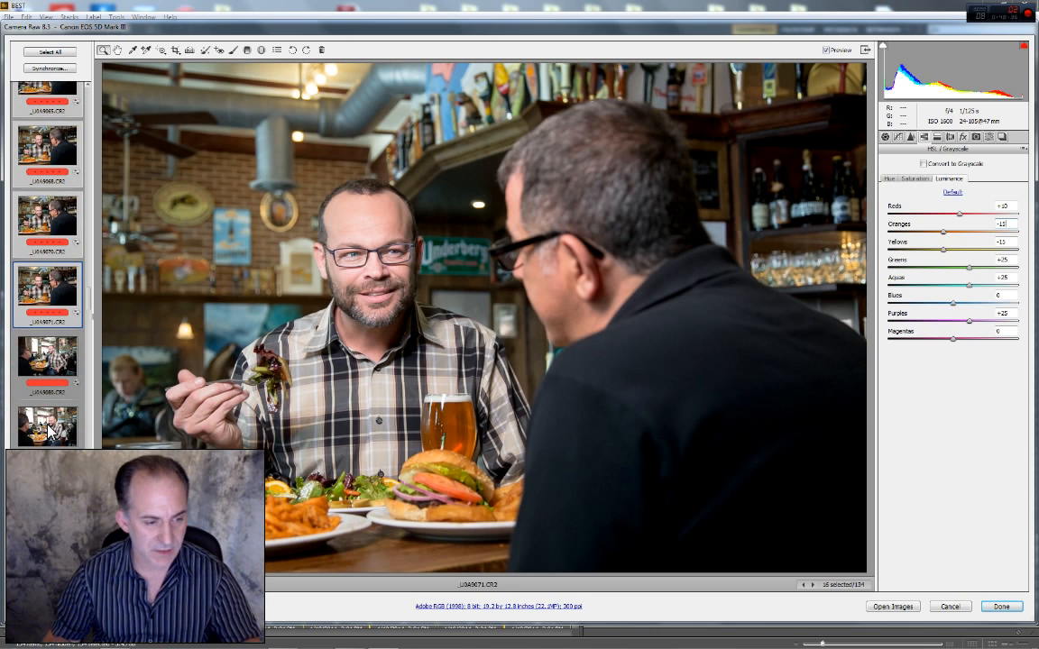
{"action": "scroll", "coordinate": [52, 431], "scroll_direction": "up", "scroll_amount": 2}
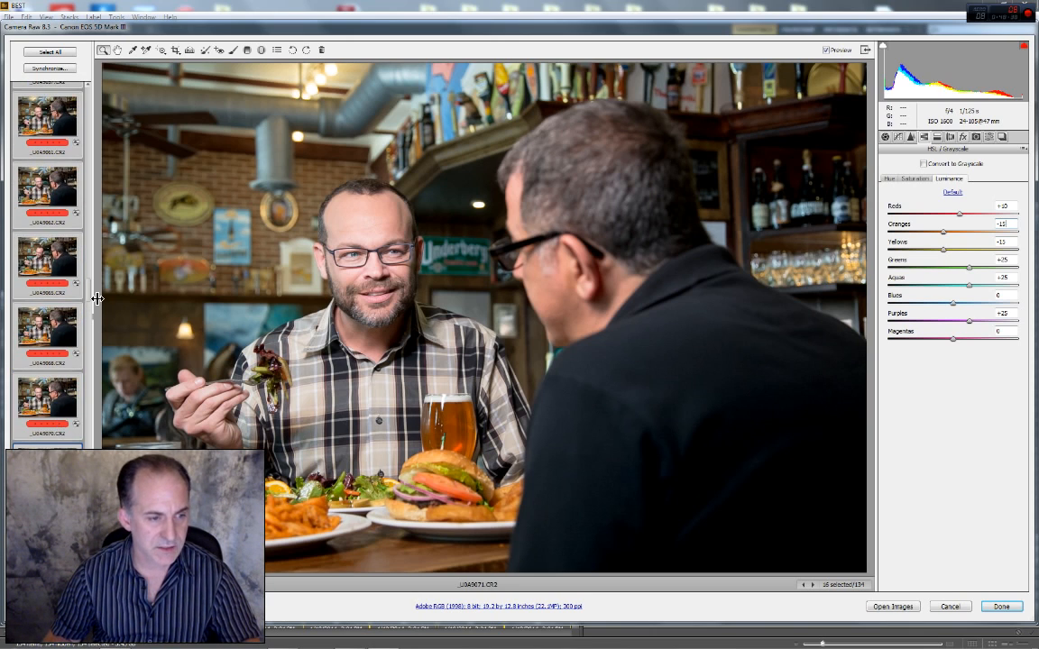
{"action": "left_click_drag", "start_coordinate": [97, 298], "coordinate": [85, 88]}
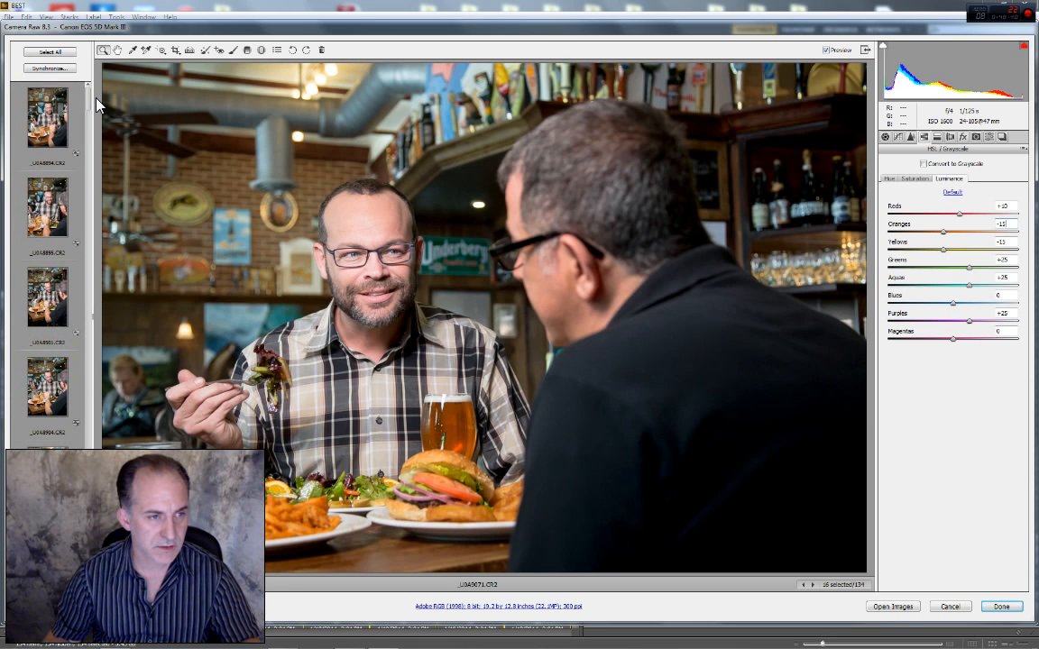
Extend the photo selection to span _U0A8910.CR2 through _U0A9071.CR2 and open the save options for these images
{"action": "scroll", "coordinate": [85, 103], "scroll_direction": "down", "scroll_amount": 5}
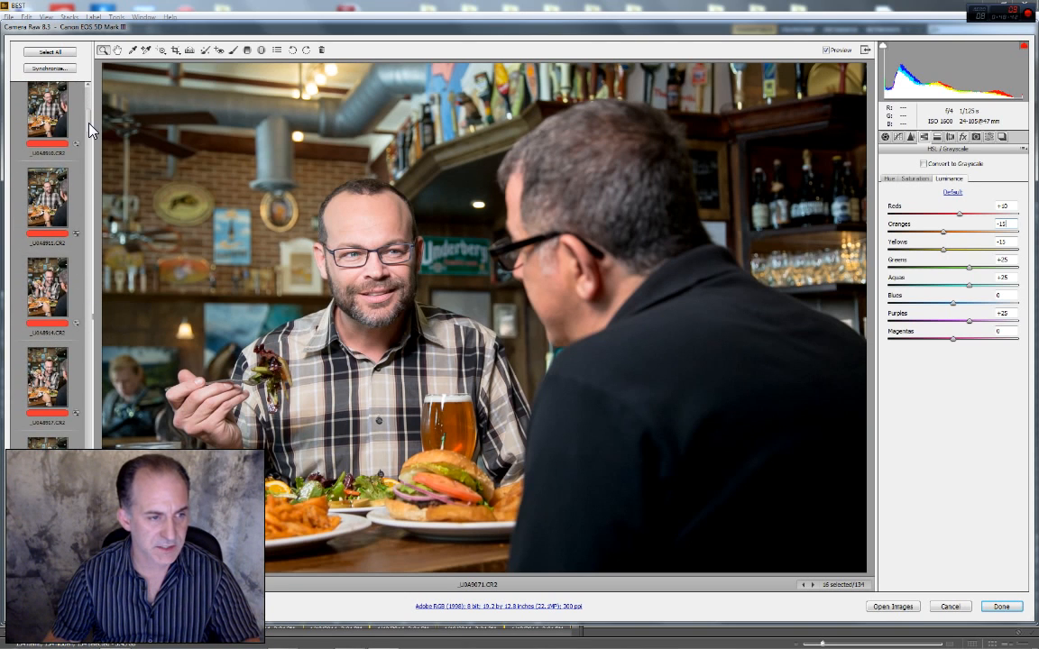
{"action": "left_click", "coordinate": [59, 108], "text": "shift"}
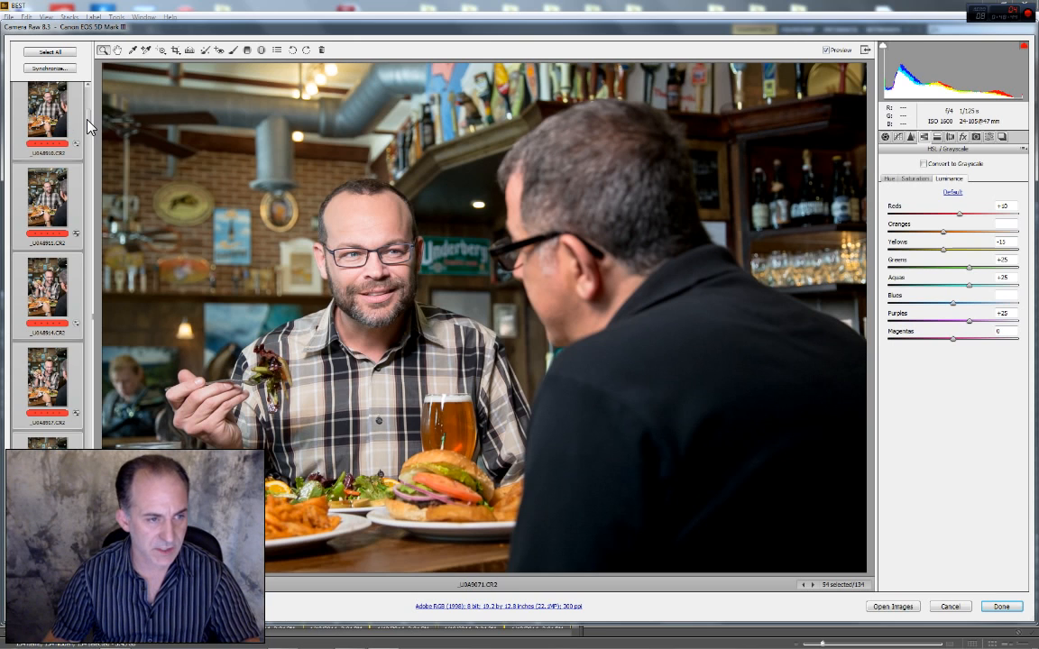
{"action": "scroll", "coordinate": [83, 112], "scroll_direction": "down", "scroll_amount": 1}
{"action": "left_click_drag", "start_coordinate": [88, 120], "coordinate": [90, 278]}
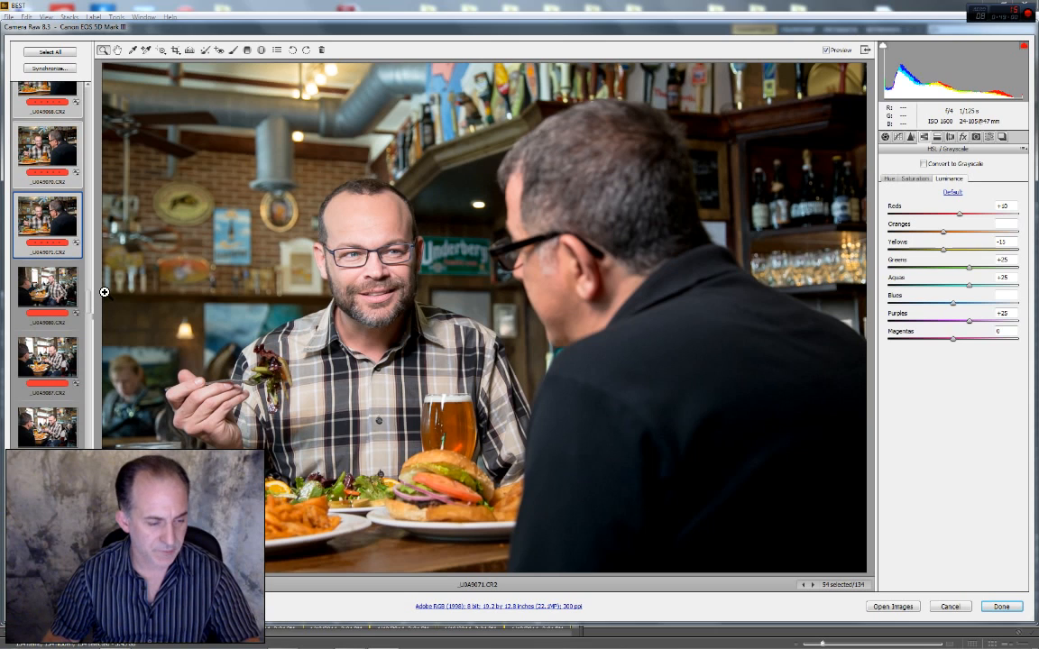
{"action": "left_click", "coordinate": [42, 614]}
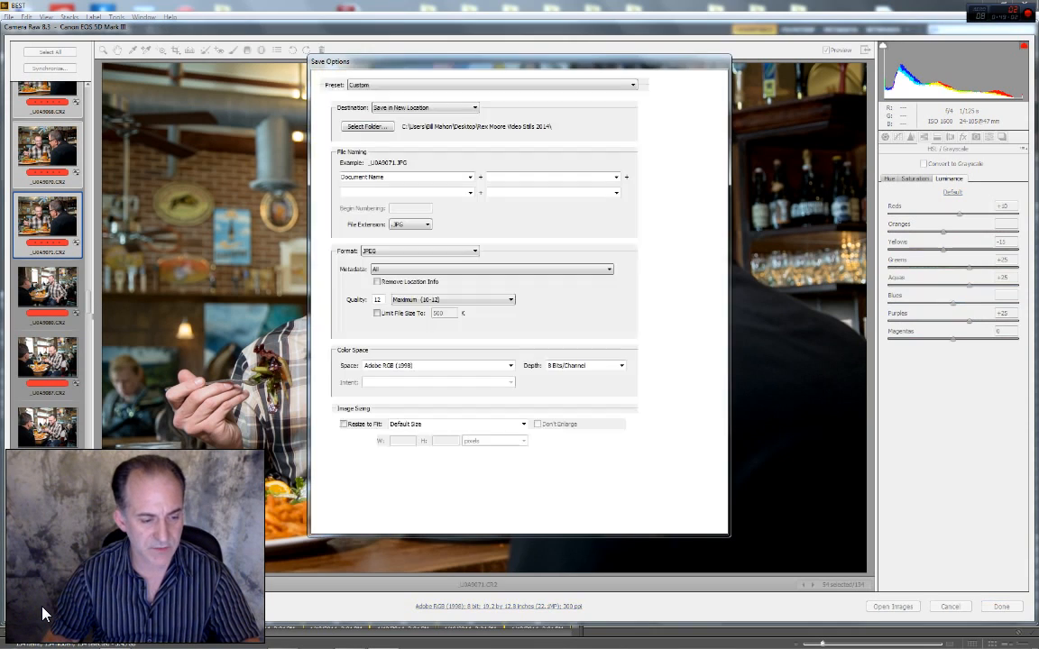
Browse for the save destination to the desktop folder Sac Convention & Visitors Bureau 011014
{"action": "left_click", "coordinate": [365, 127]}
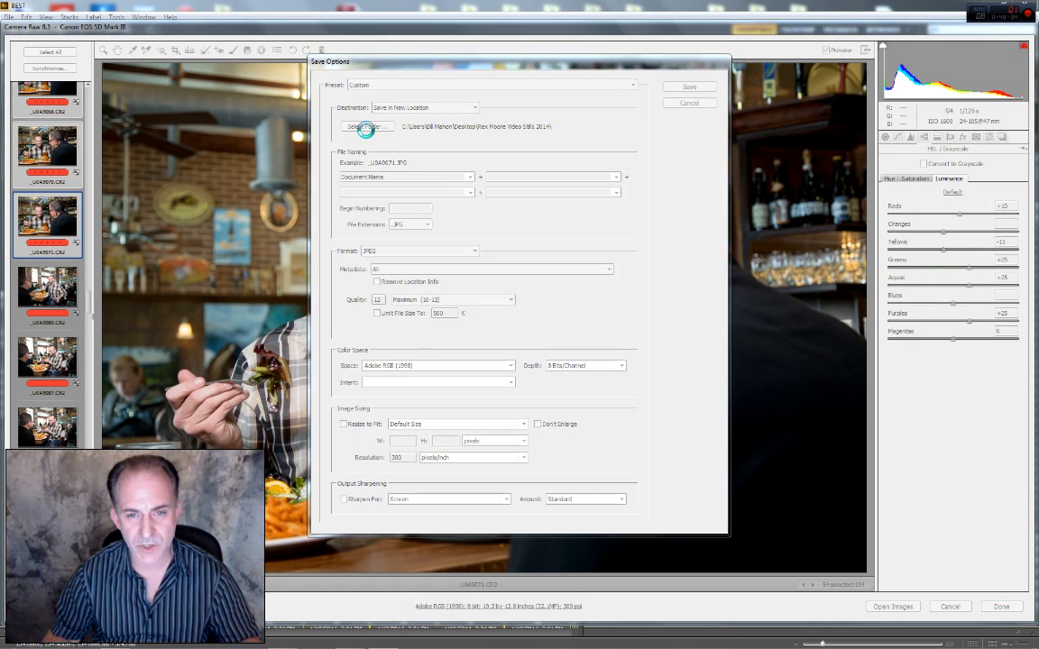
{"action": "left_click", "coordinate": [352, 157]}
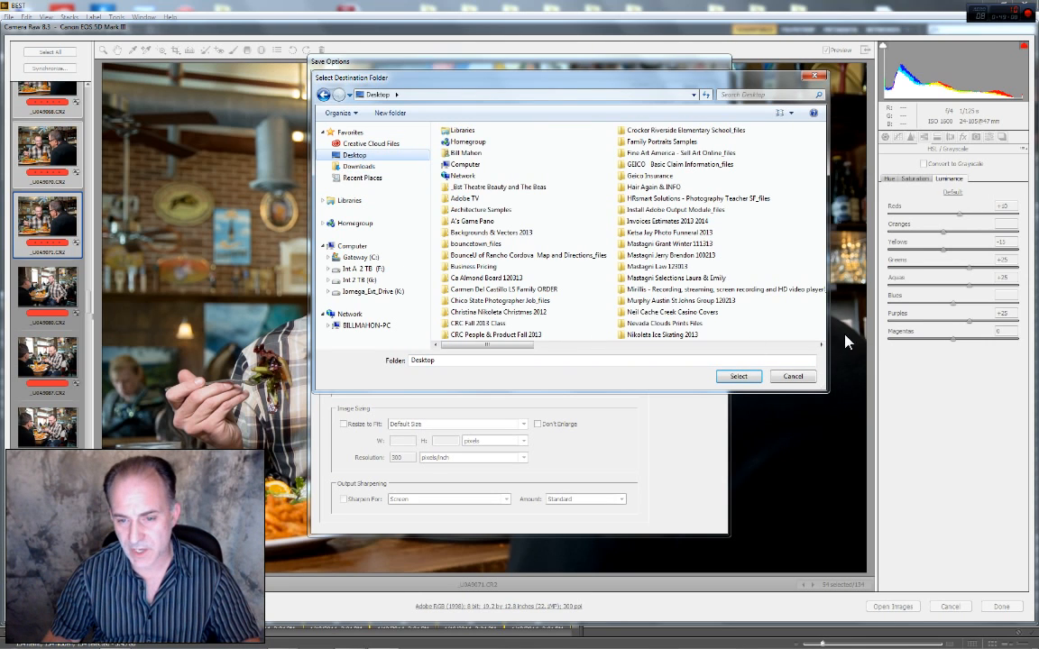
{"action": "left_click", "coordinate": [820, 347]}
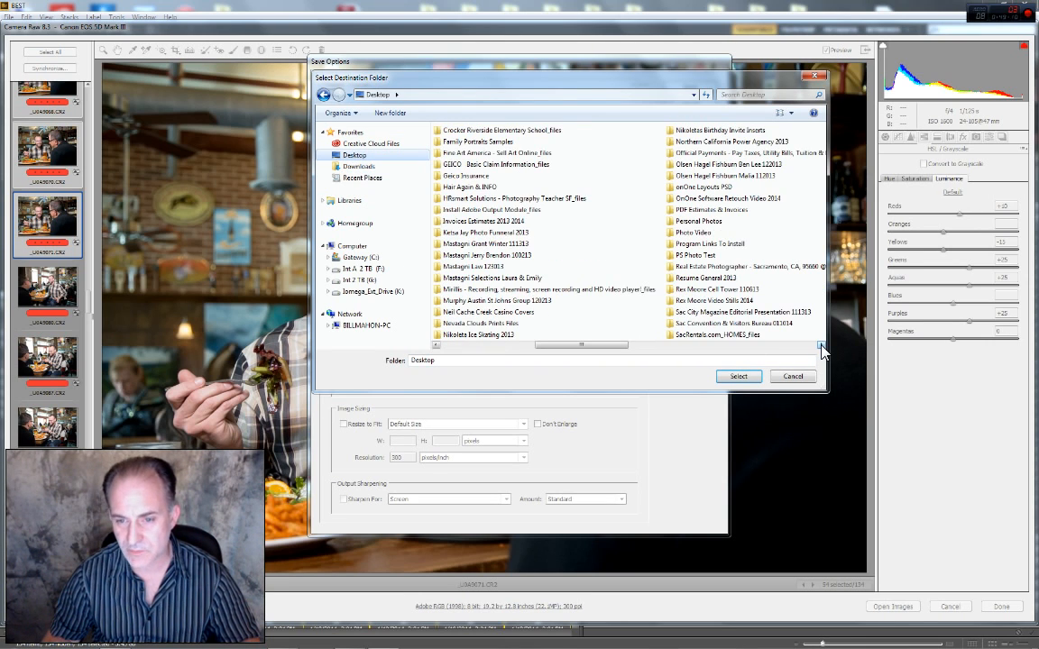
{"action": "left_click", "coordinate": [683, 325]}
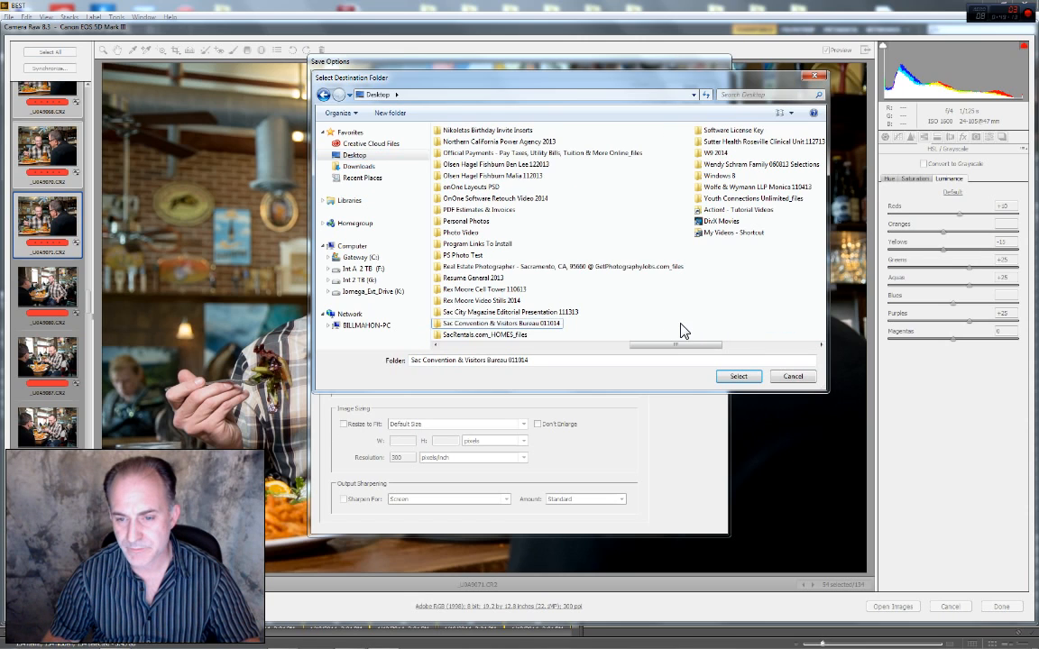
{"action": "double_click", "coordinate": [441, 324]}
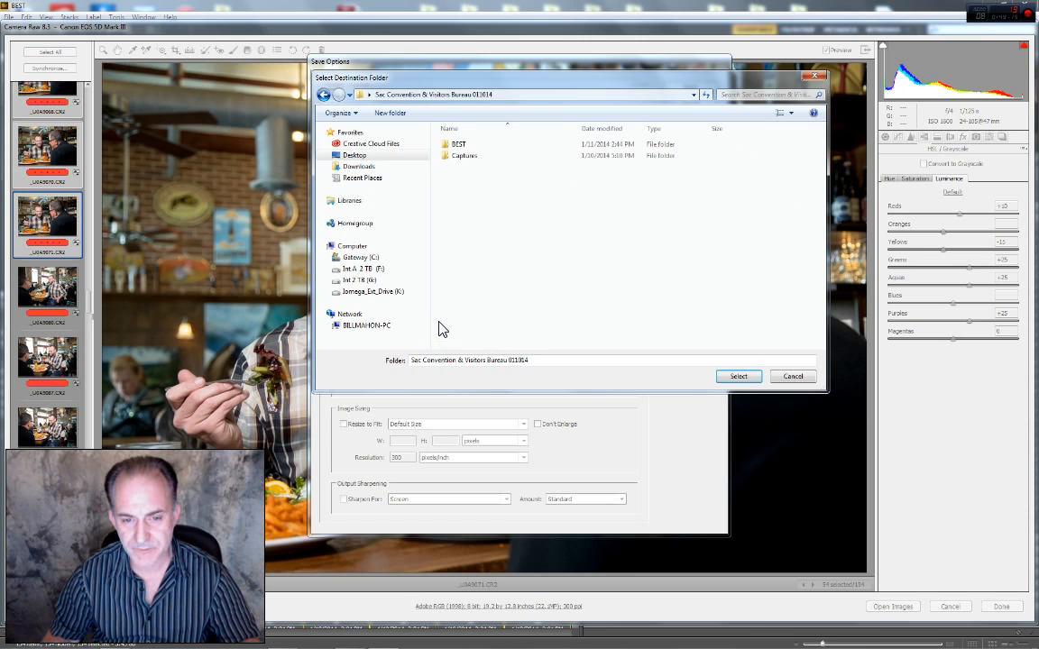
Create a folder named "8bit Tiff" inside the Sac Convention & Visitors Bureau folder and choose it as the save destination
{"action": "right_click", "coordinate": [449, 206]}
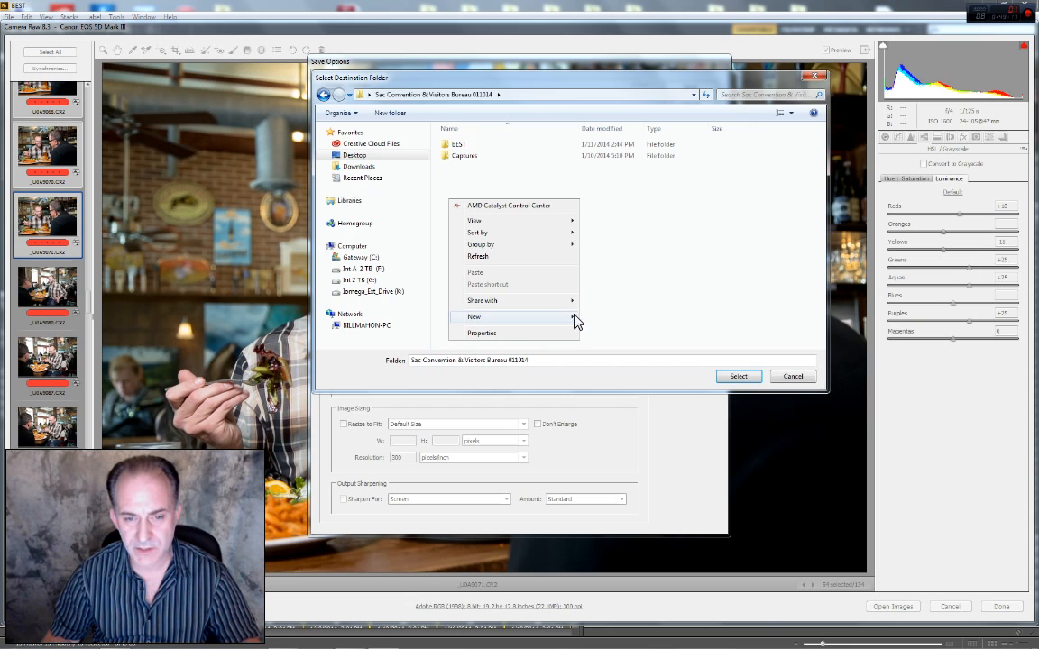
{"action": "mouse_move", "coordinate": [570, 321]}
{"action": "left_click", "coordinate": [622, 320]}
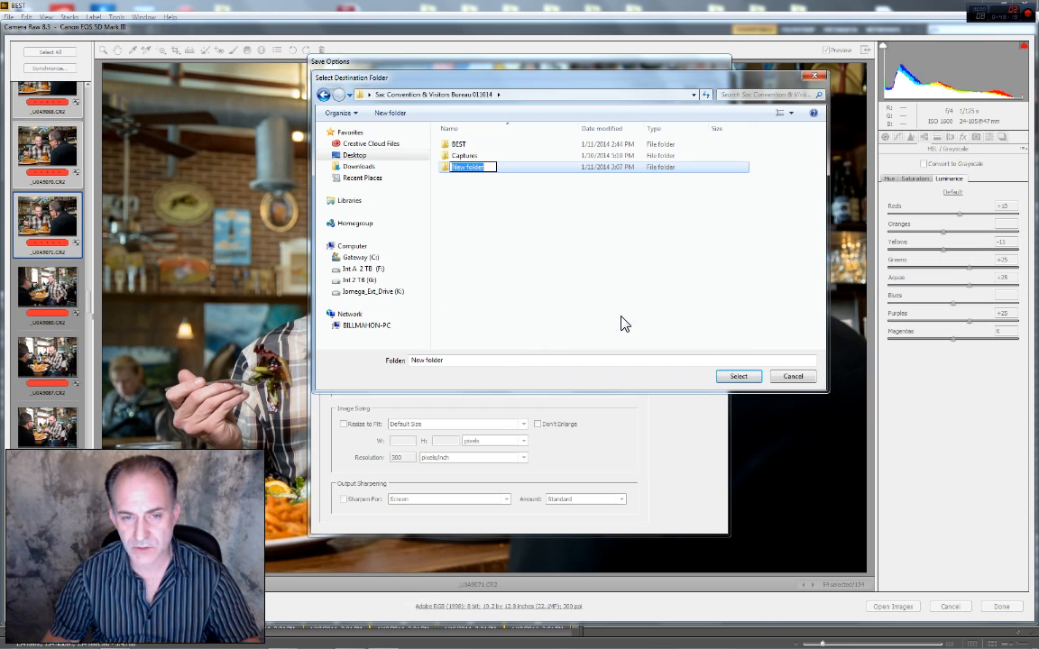
{"action": "type", "text": "Blit Tiff"}
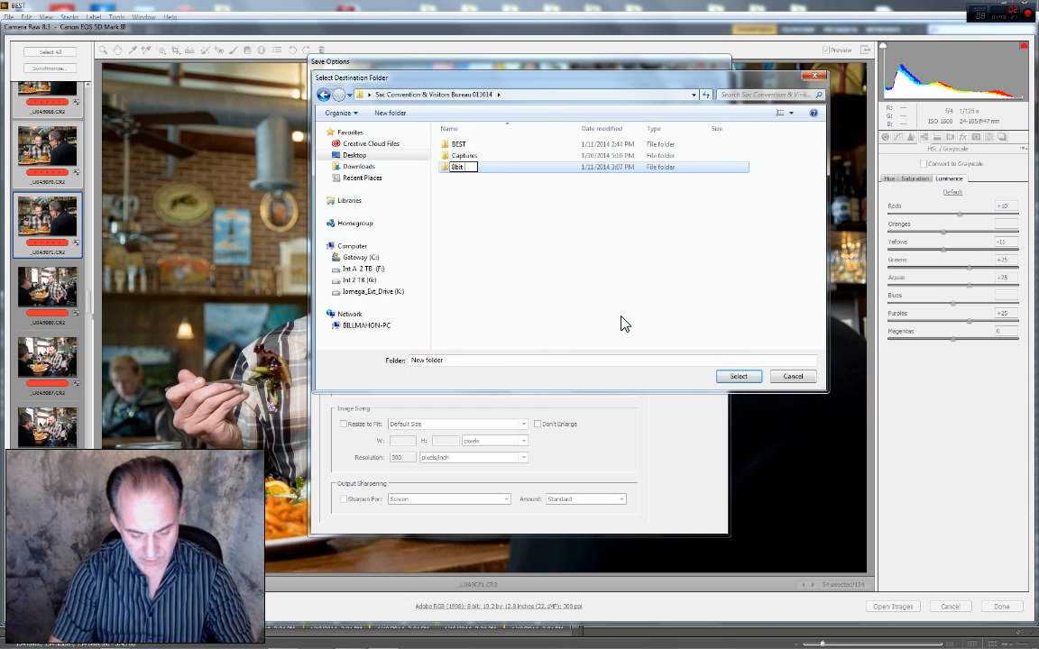
{"action": "left_click", "coordinate": [443, 167]}
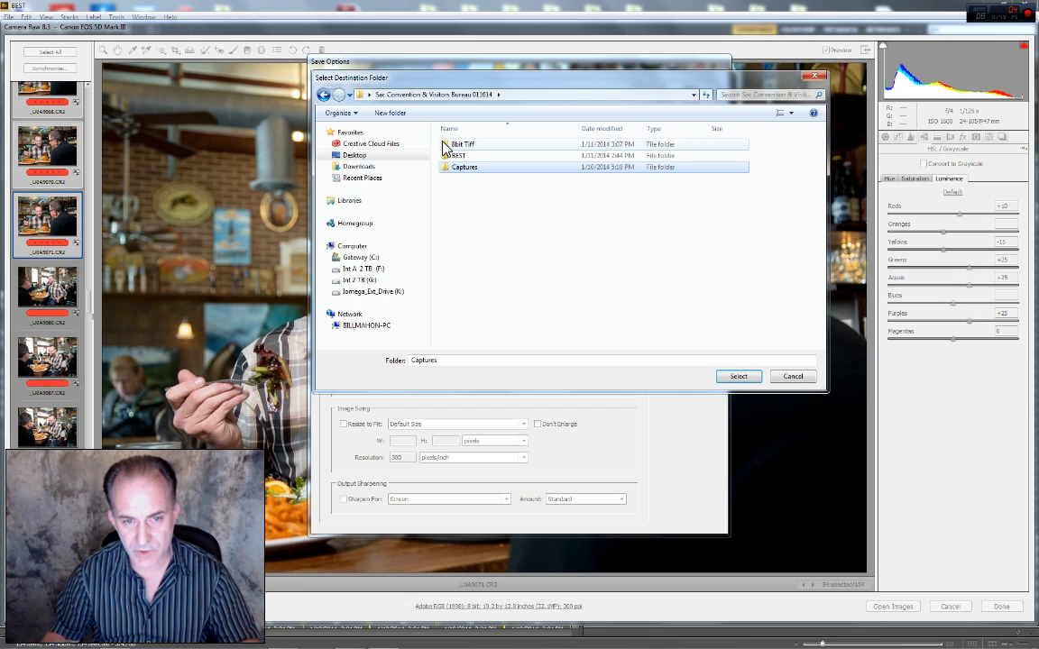
{"action": "double_click", "coordinate": [460, 144]}
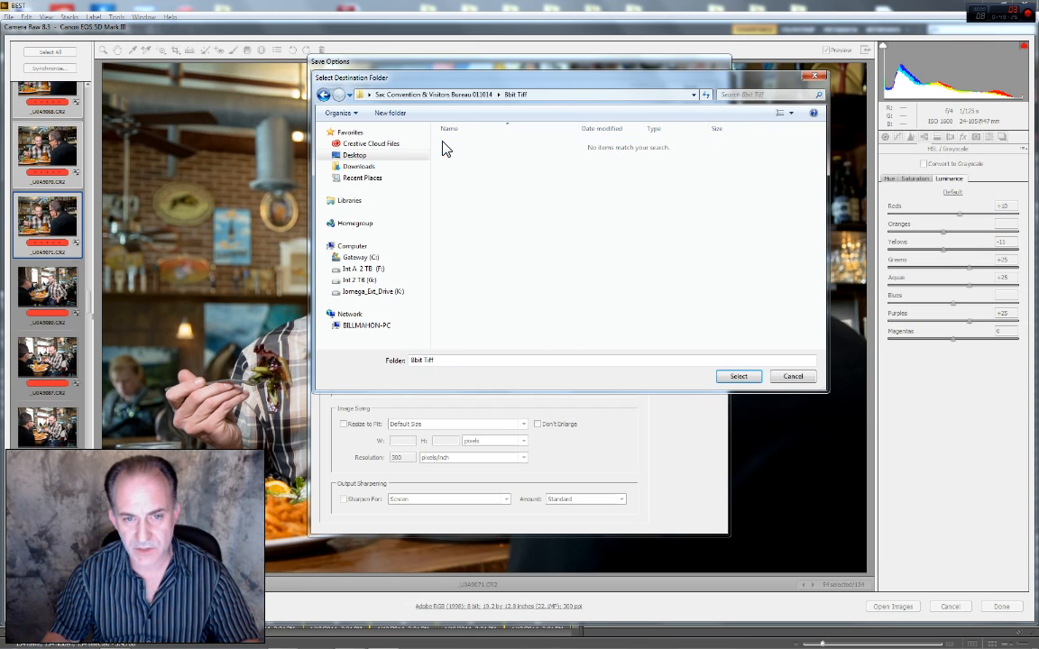
{"action": "left_click", "coordinate": [738, 377]}
Set the output file extension to .TIF with compression None and save the selected photos
{"action": "left_click", "coordinate": [421, 251]}
{"action": "left_click", "coordinate": [491, 238]}
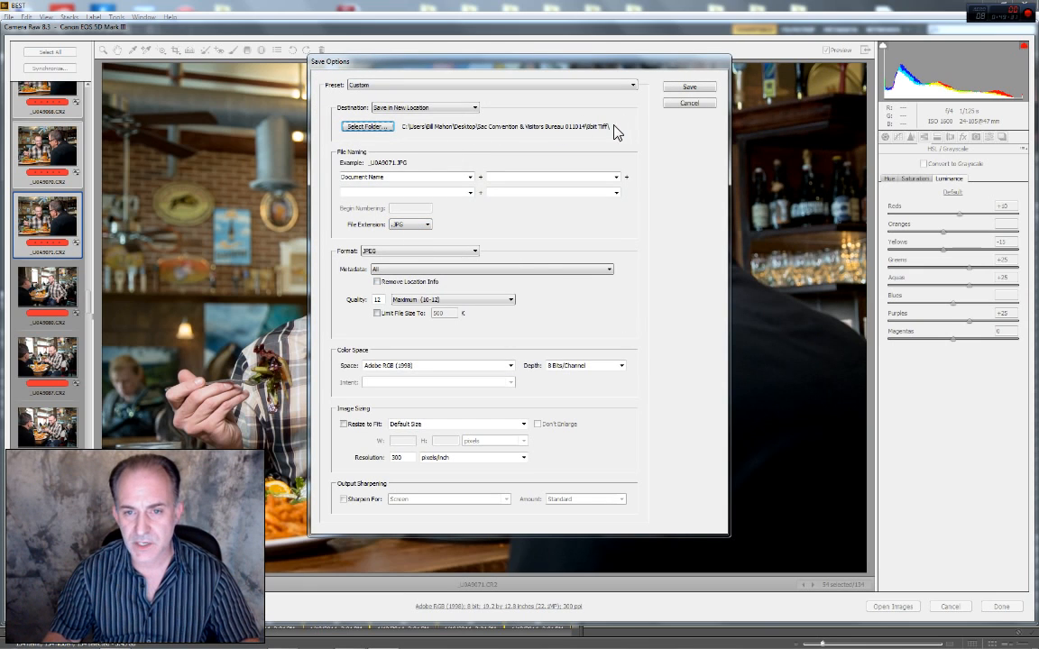
{"action": "left_click", "coordinate": [402, 225]}
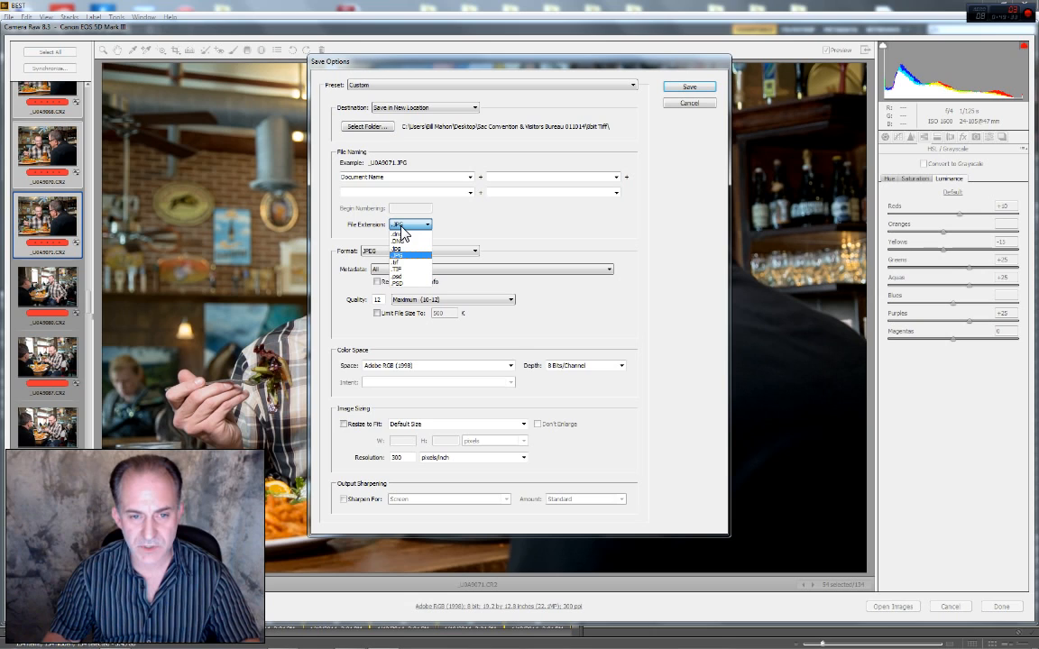
{"action": "left_click", "coordinate": [402, 269]}
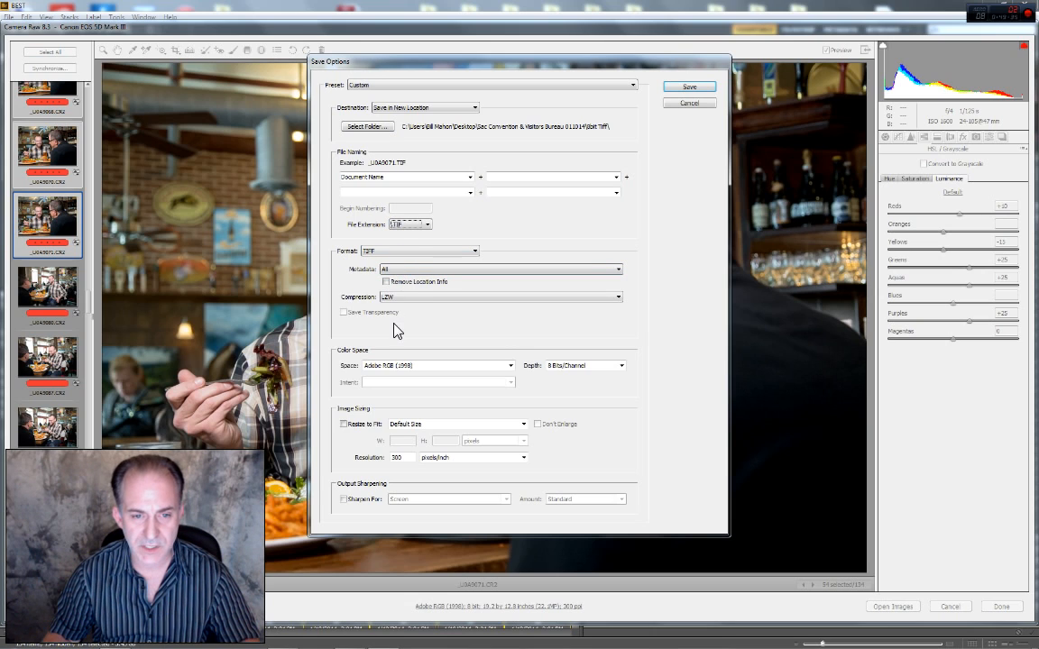
{"action": "left_click", "coordinate": [403, 297]}
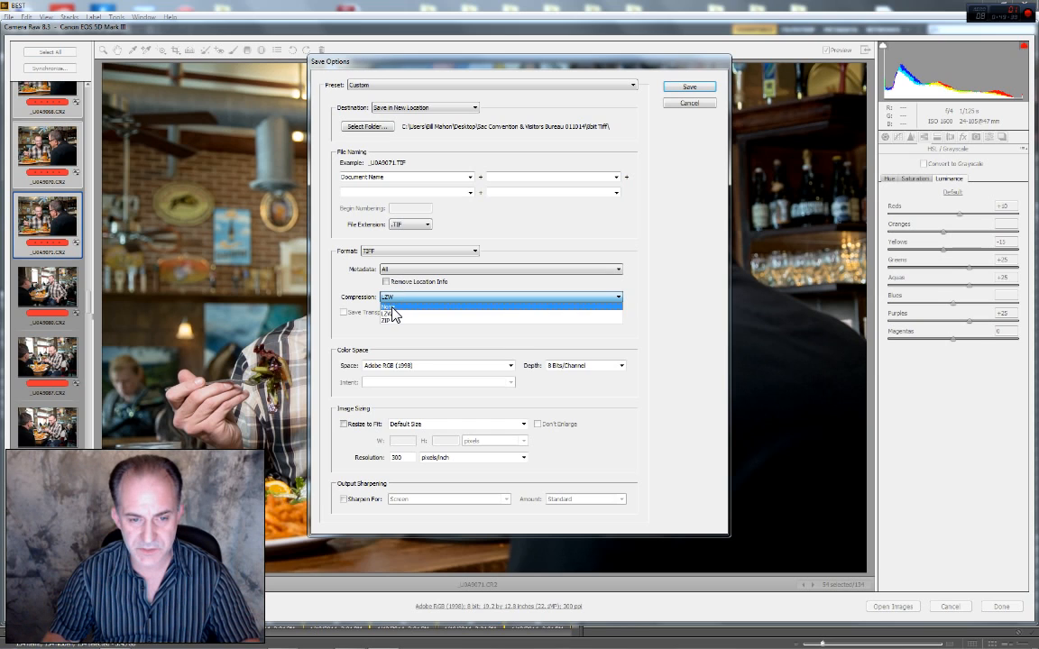
{"action": "left_click", "coordinate": [392, 308]}
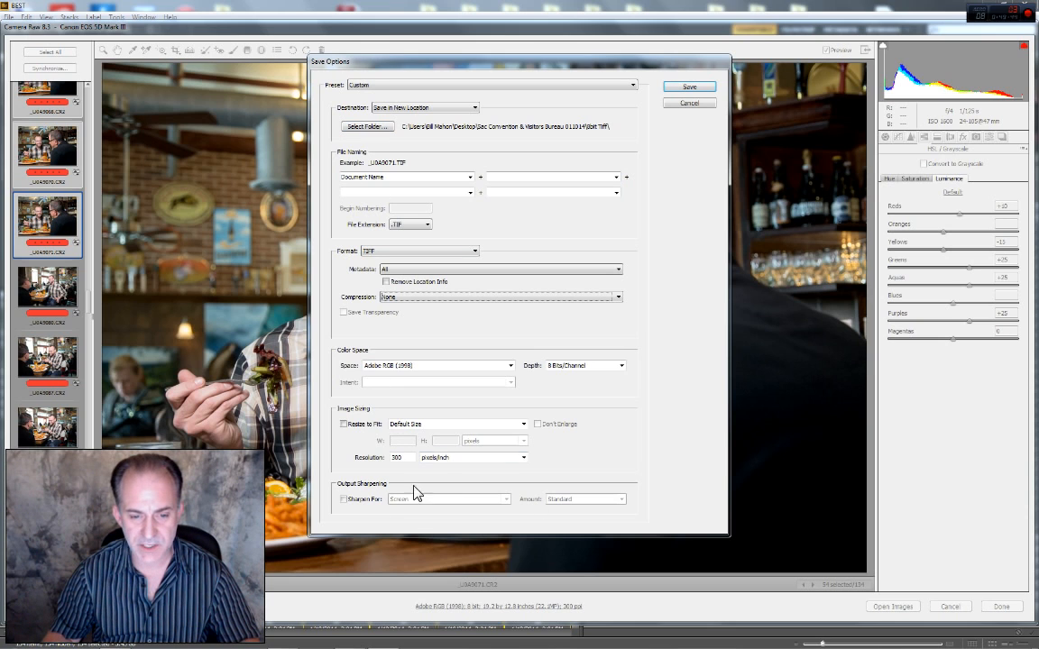
{"action": "left_click", "coordinate": [690, 89]}
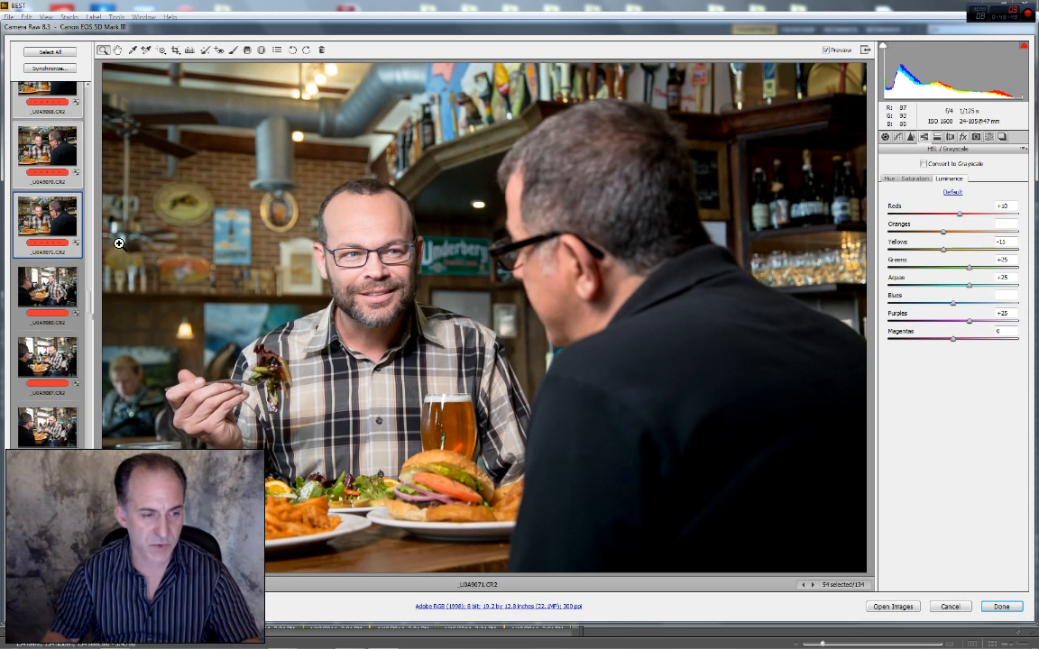
Select the photos _U0A9080.CR2 through _U0A9119.CR2 and set their Oranges luminance to -15
{"action": "left_click", "coordinate": [50, 307]}
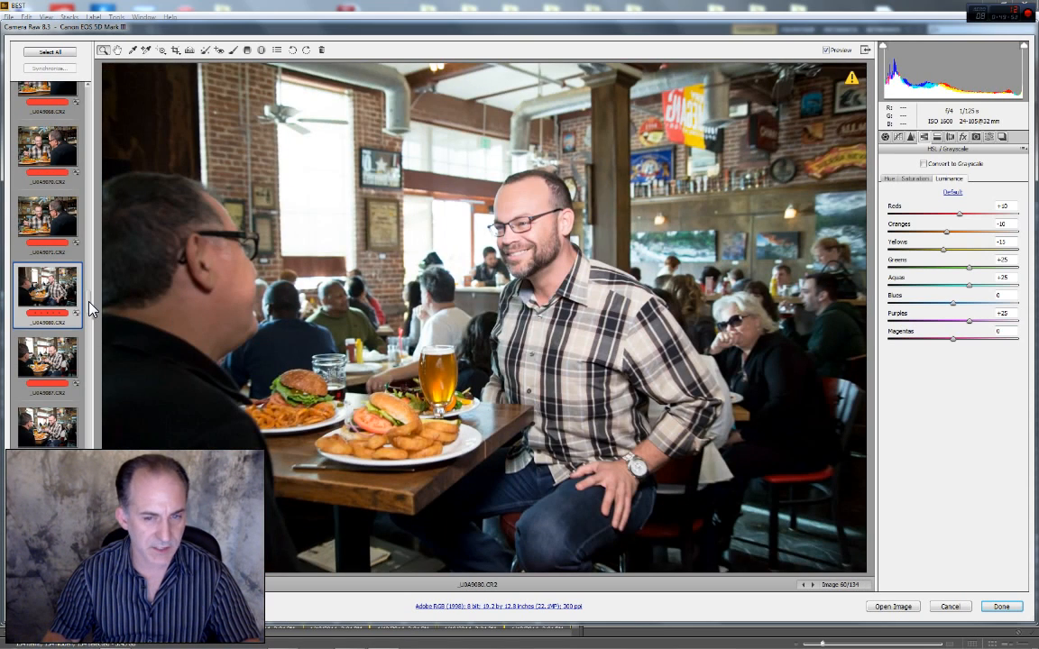
{"action": "scroll", "coordinate": [89, 304], "scroll_direction": "down", "scroll_amount": 5}
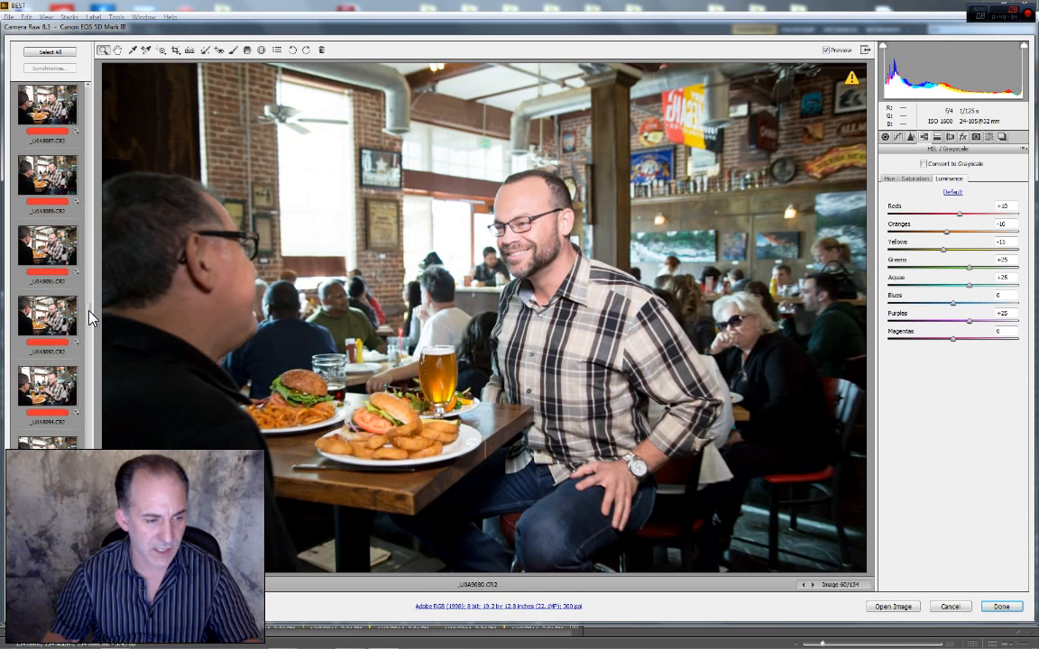
{"action": "scroll", "coordinate": [88, 311], "scroll_direction": "down", "scroll_amount": 5}
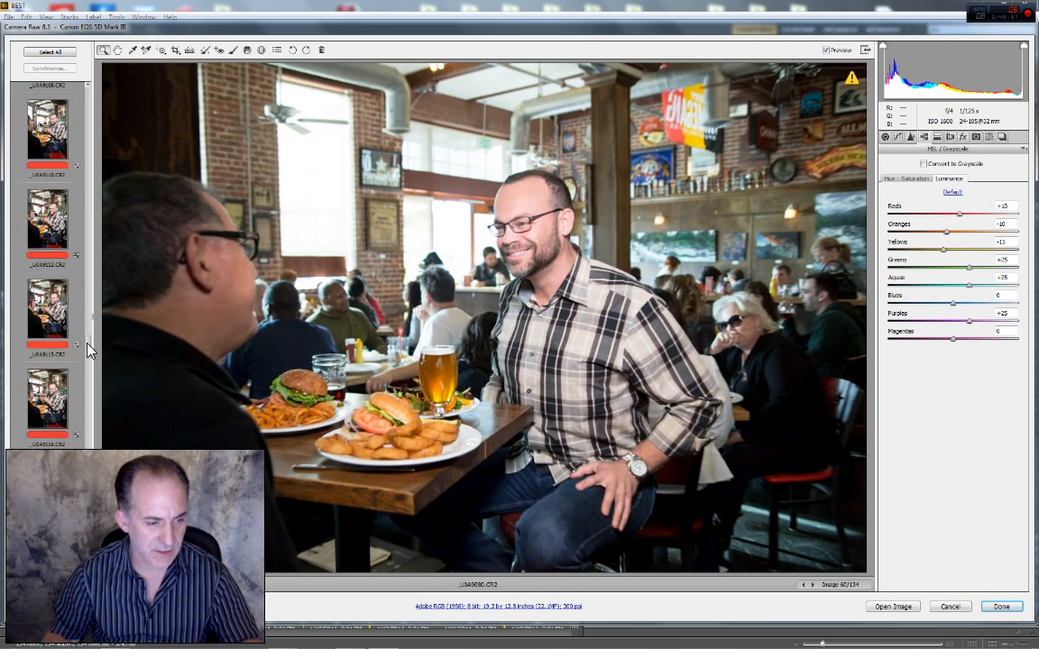
{"action": "scroll", "coordinate": [89, 350], "scroll_direction": "down", "scroll_amount": 3}
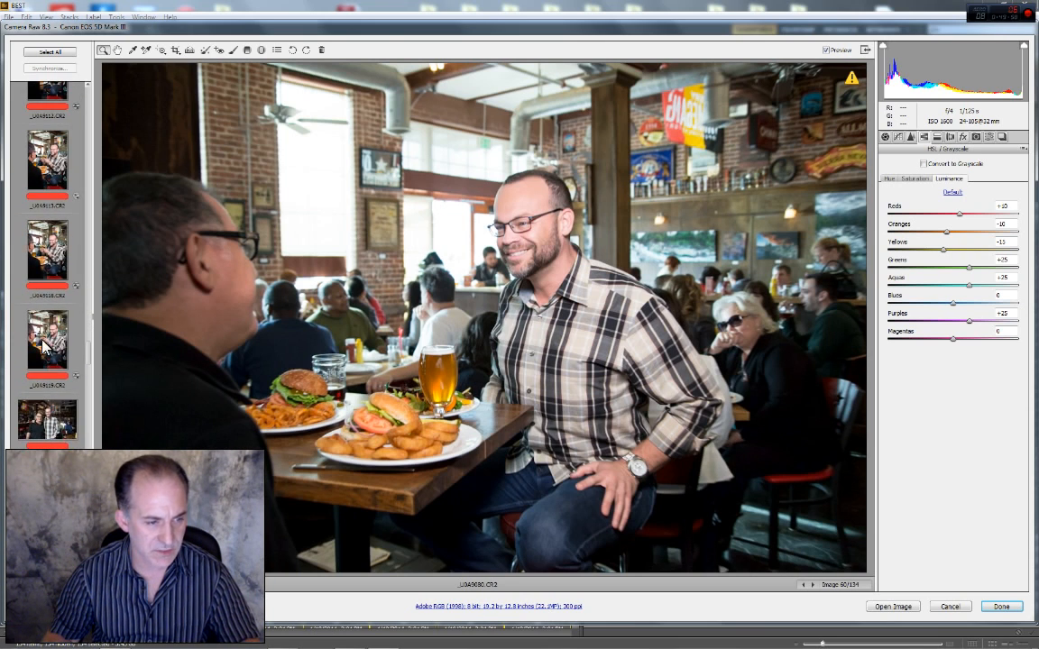
{"action": "left_click", "coordinate": [46, 343], "text": "shift"}
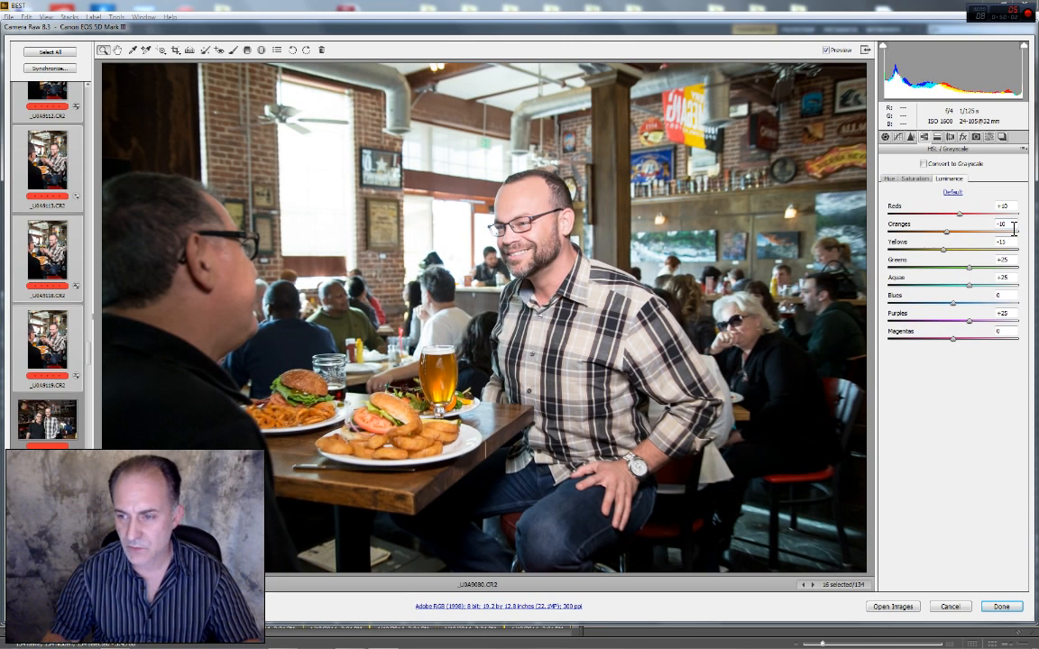
{"action": "left_click_drag", "start_coordinate": [1013, 227], "coordinate": [953, 232]}
{"action": "type", "text": "-15"}
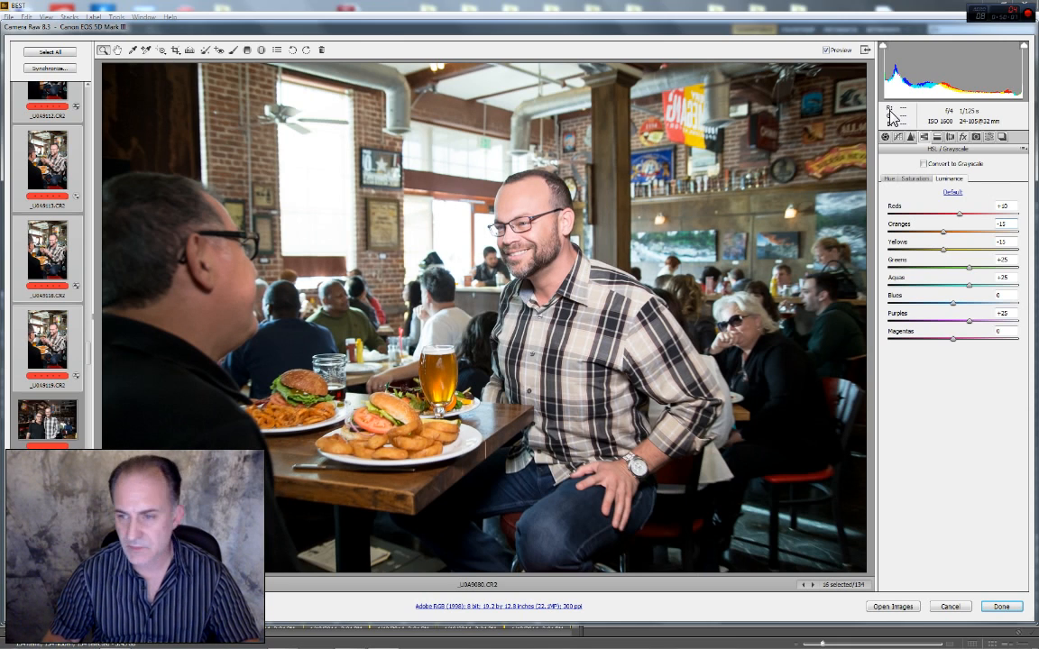
Set the selected photos' Highlights to -15, Blacks to -20 and Clarity to +15 in the basic adjustments
{"action": "left_click", "coordinate": [884, 137]}
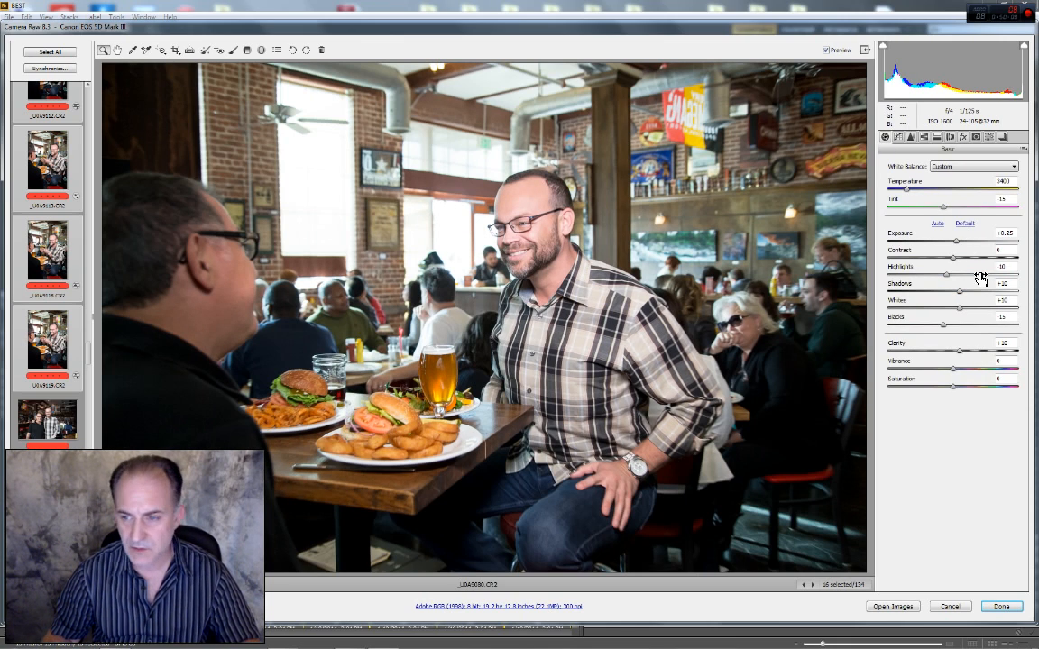
{"action": "type", "text": "-"}
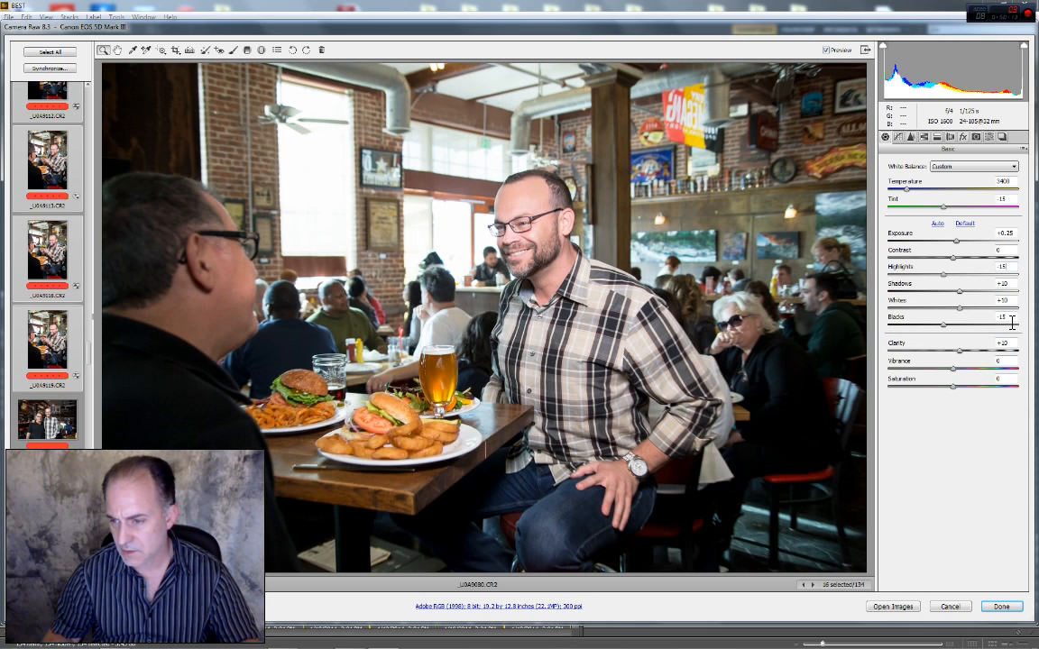
{"action": "left_click", "coordinate": [967, 319]}
{"action": "type", "text": "-20"}
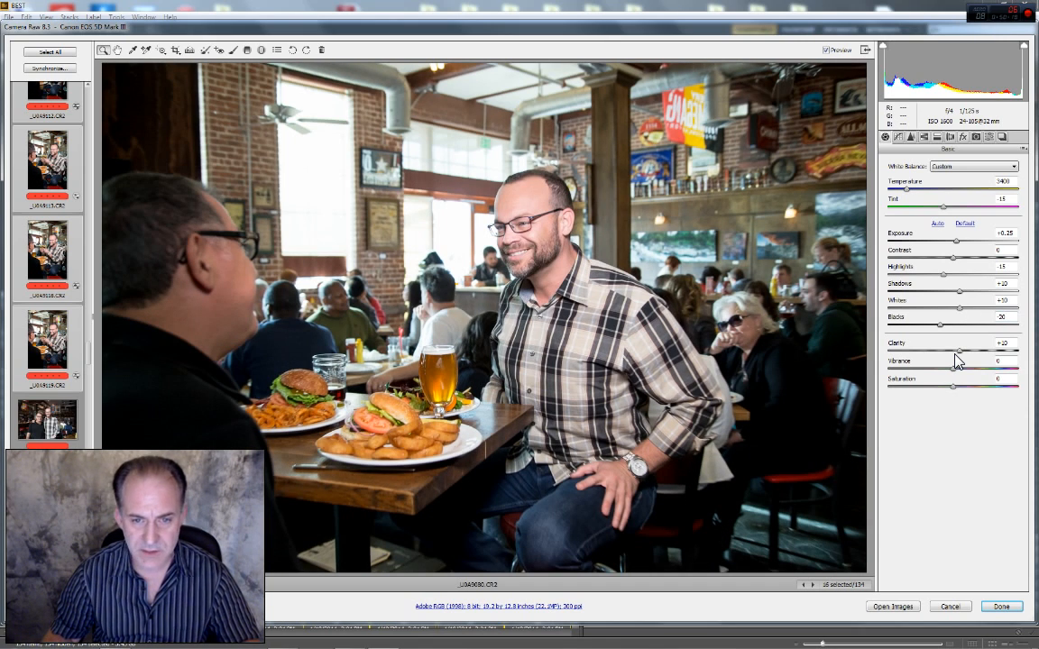
{"action": "left_click", "coordinate": [1004, 343]}
{"action": "type", "text": "15"}
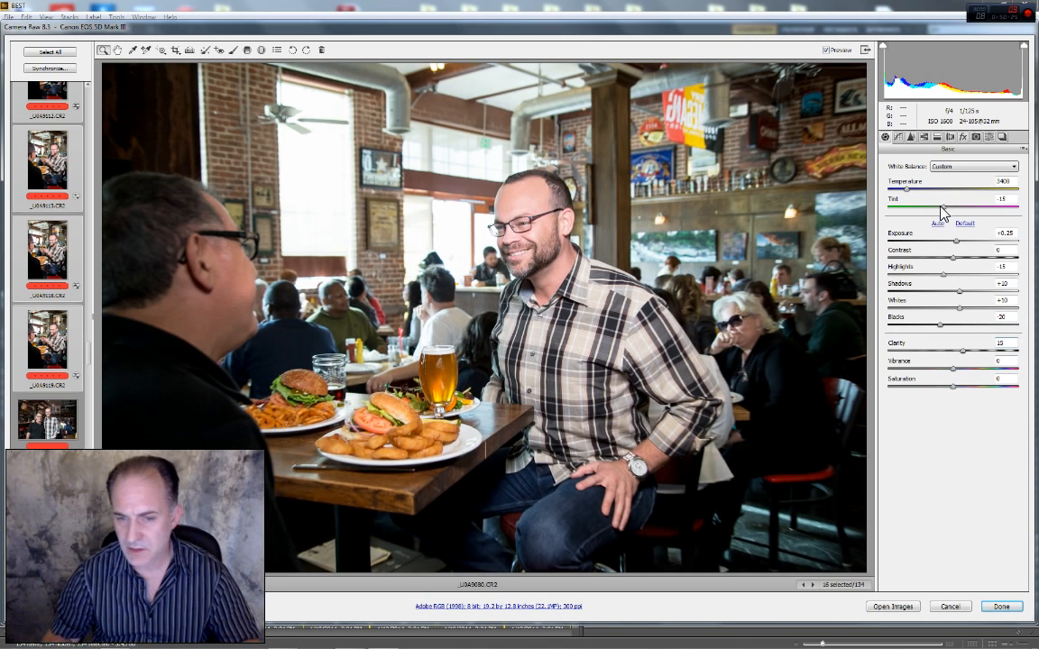
Set the parametric tone curve's Shadows and Darks to +30 for the selected photos and toggle the preview to compare
{"action": "left_click", "coordinate": [898, 137]}
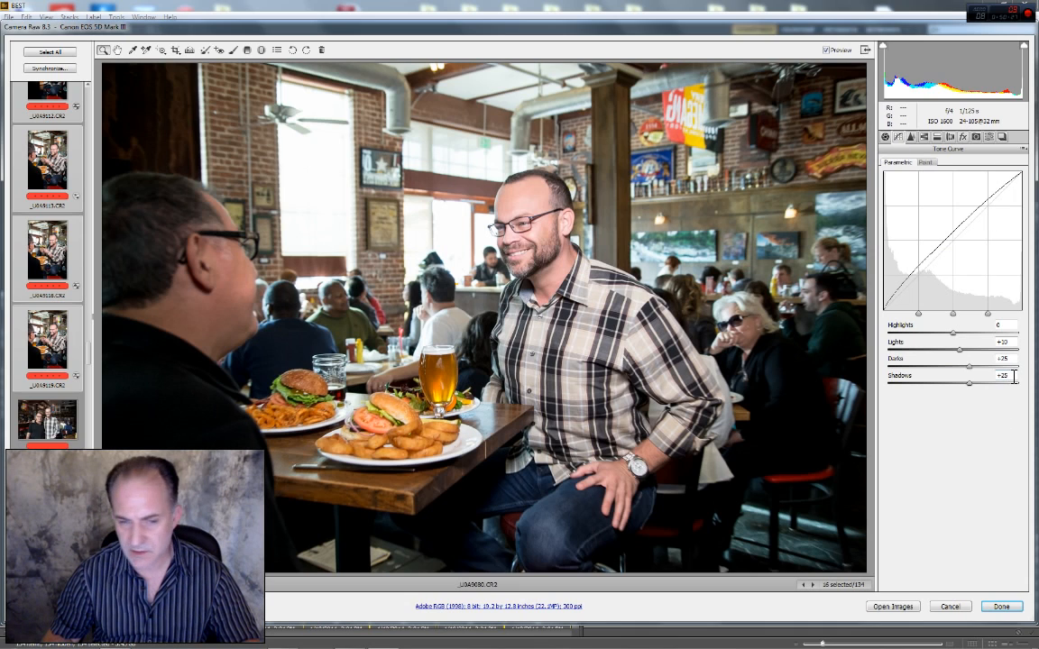
{"action": "left_click", "coordinate": [1014, 378]}
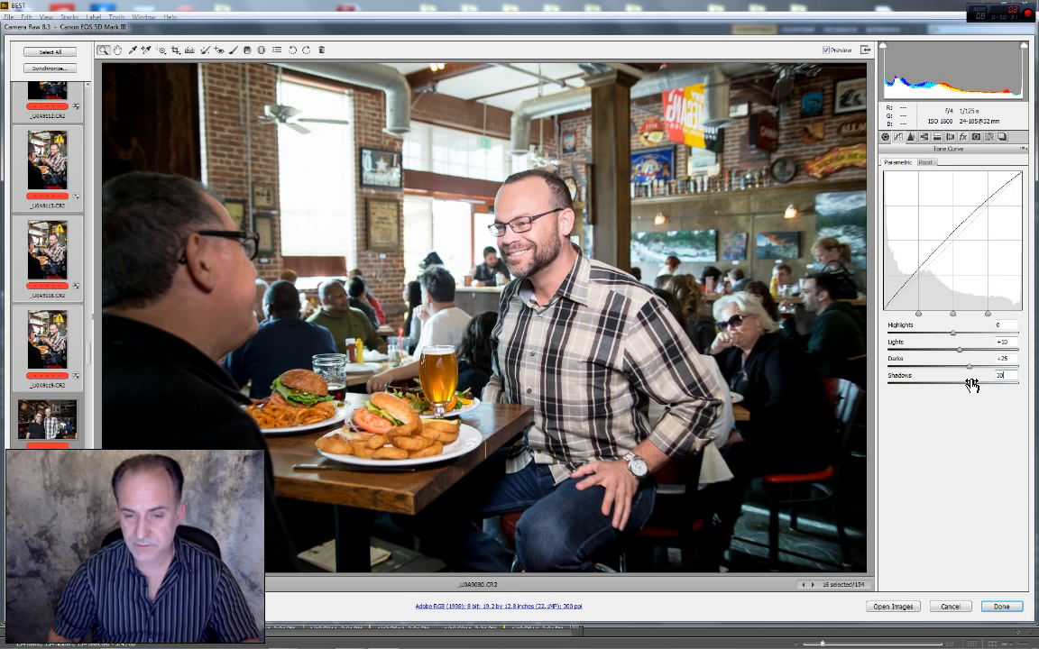
{"action": "type", "text": "20"}
{"action": "left_click_drag", "start_coordinate": [1016, 362], "coordinate": [974, 366]}
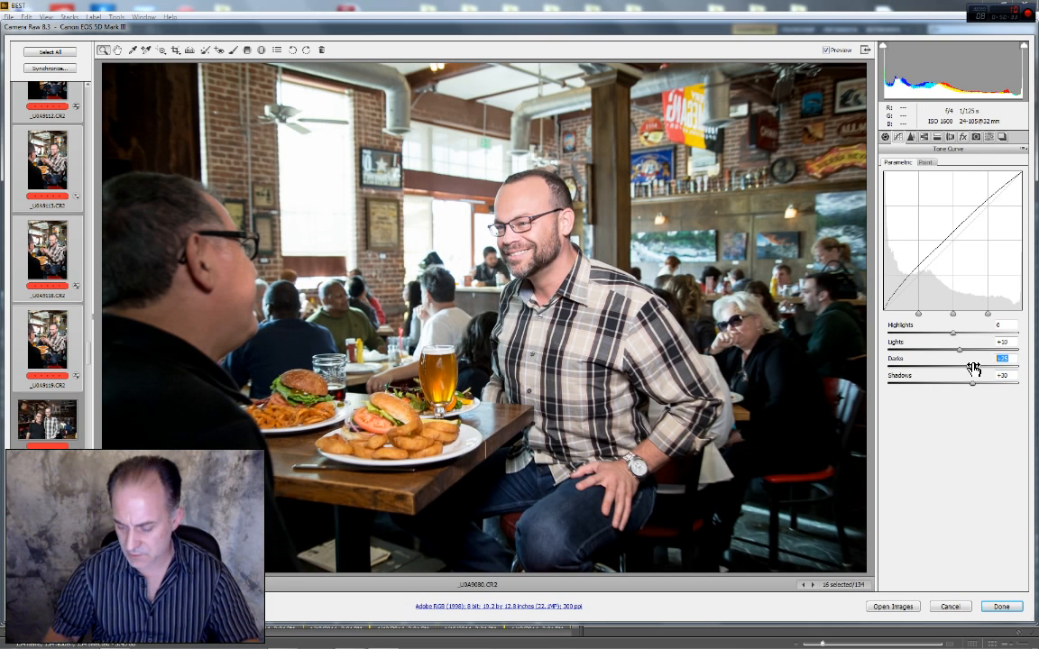
{"action": "type", "text": "30"}
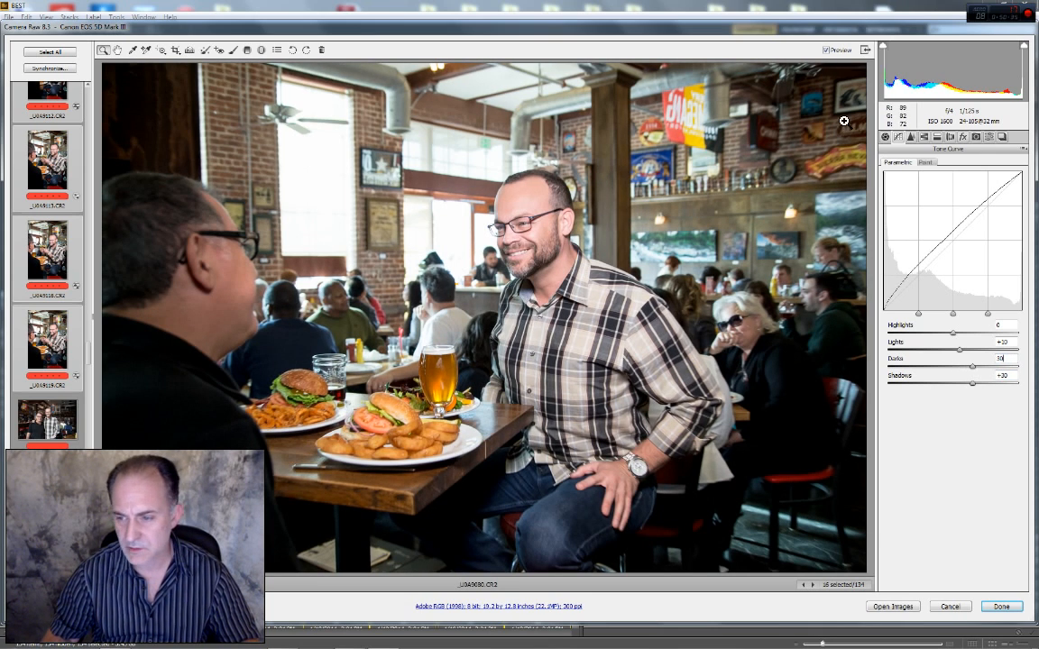
{"action": "left_click", "coordinate": [826, 52]}
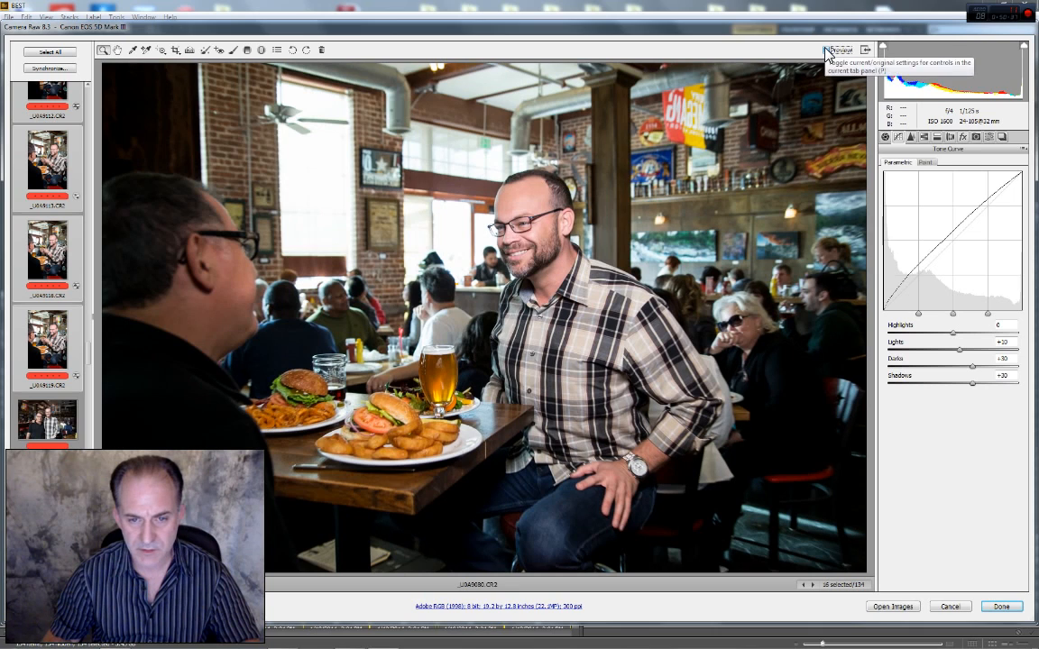
Turn the preview back on and set the parametric tone curve's Darks to +25 for the selected photos
{"action": "left_click", "coordinate": [826, 51]}
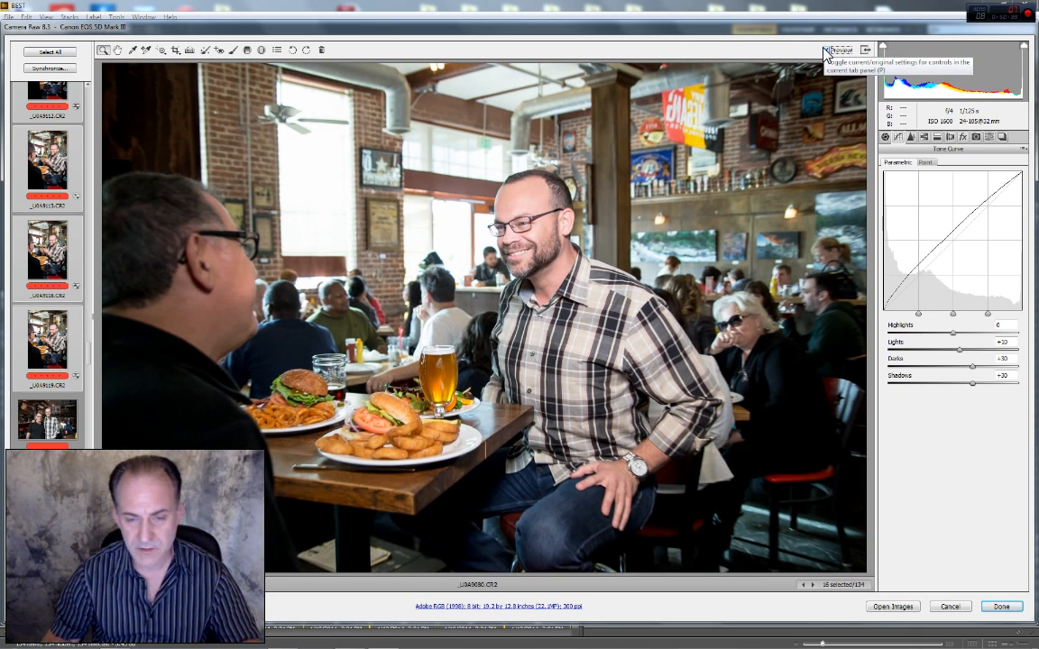
{"action": "left_click", "coordinate": [1012, 359]}
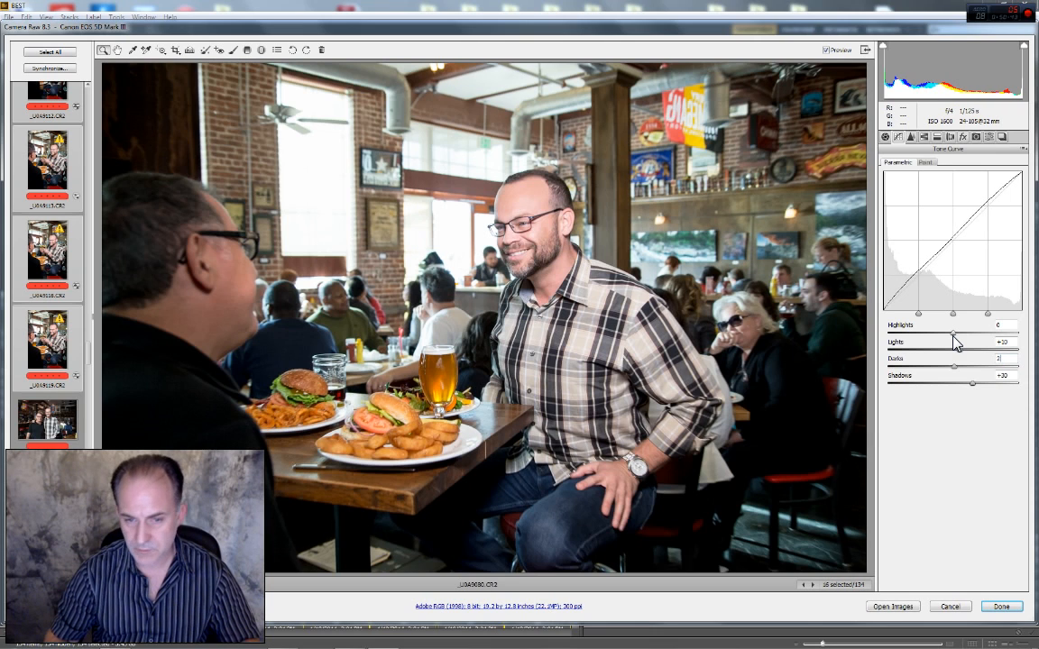
{"action": "type", "text": "25"}
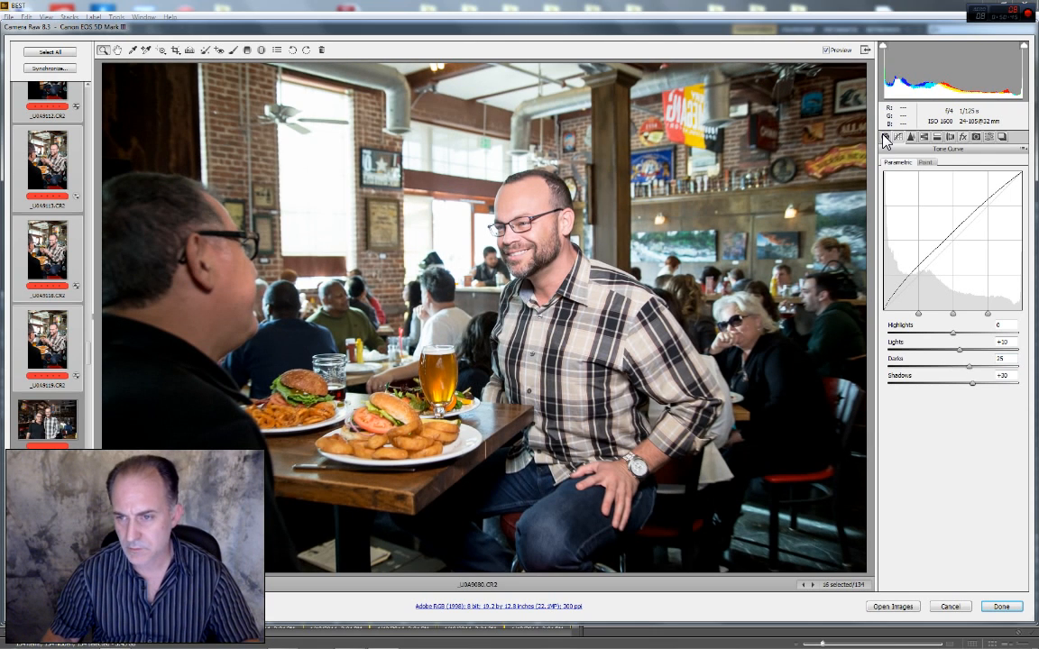
Set the selected photos' Oranges luminance to -20
{"action": "left_click", "coordinate": [886, 138]}
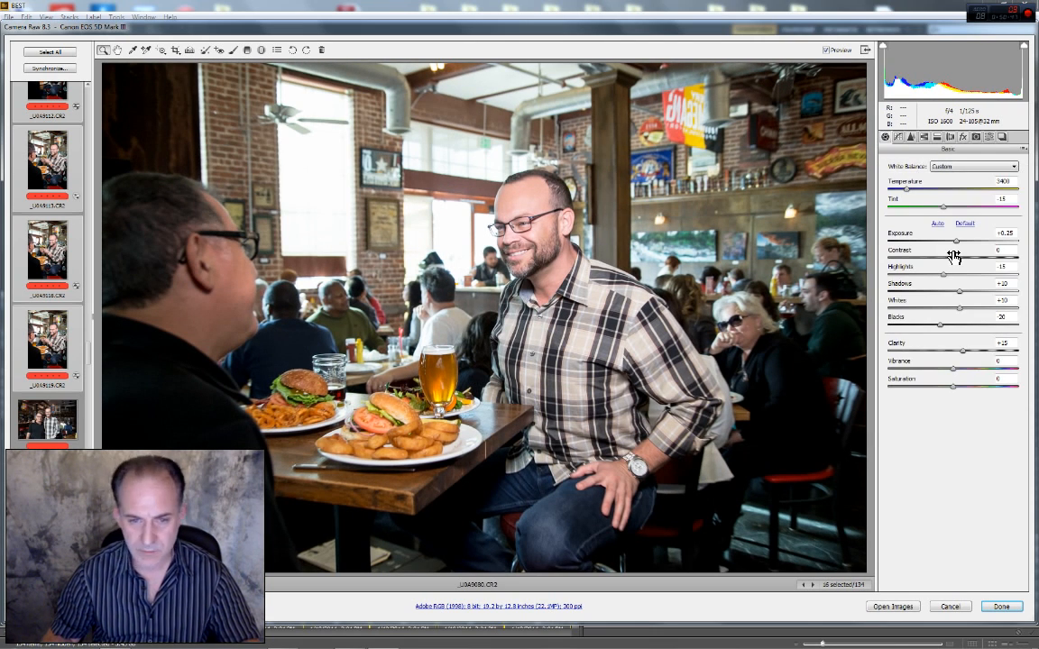
{"action": "left_click", "coordinate": [924, 137]}
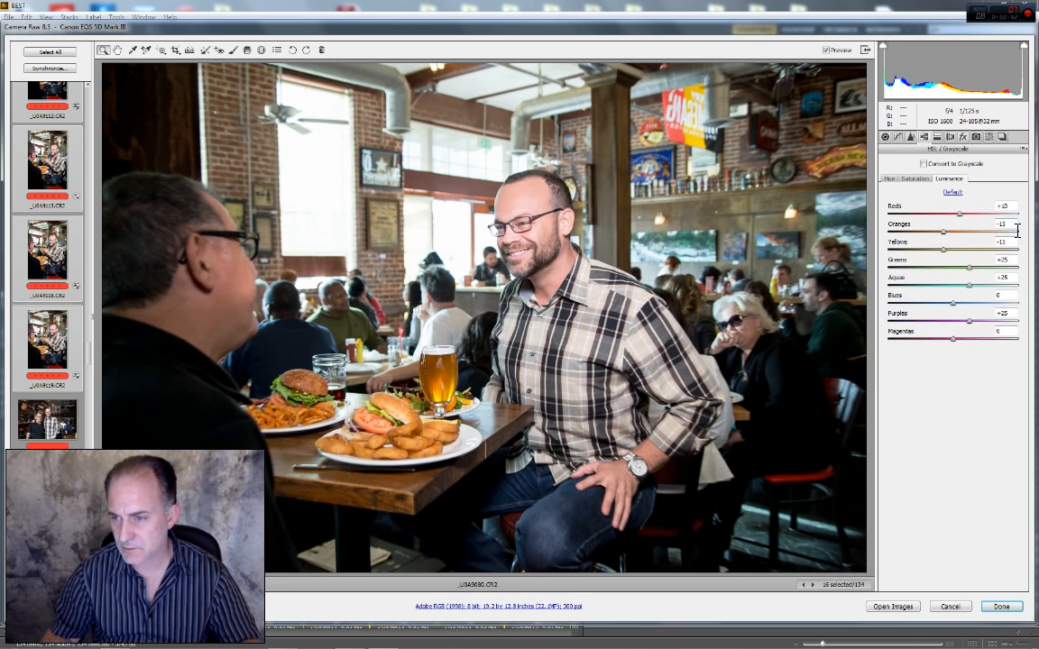
{"action": "left_click_drag", "start_coordinate": [1017, 231], "coordinate": [981, 231]}
{"action": "type", "text": "-2"}
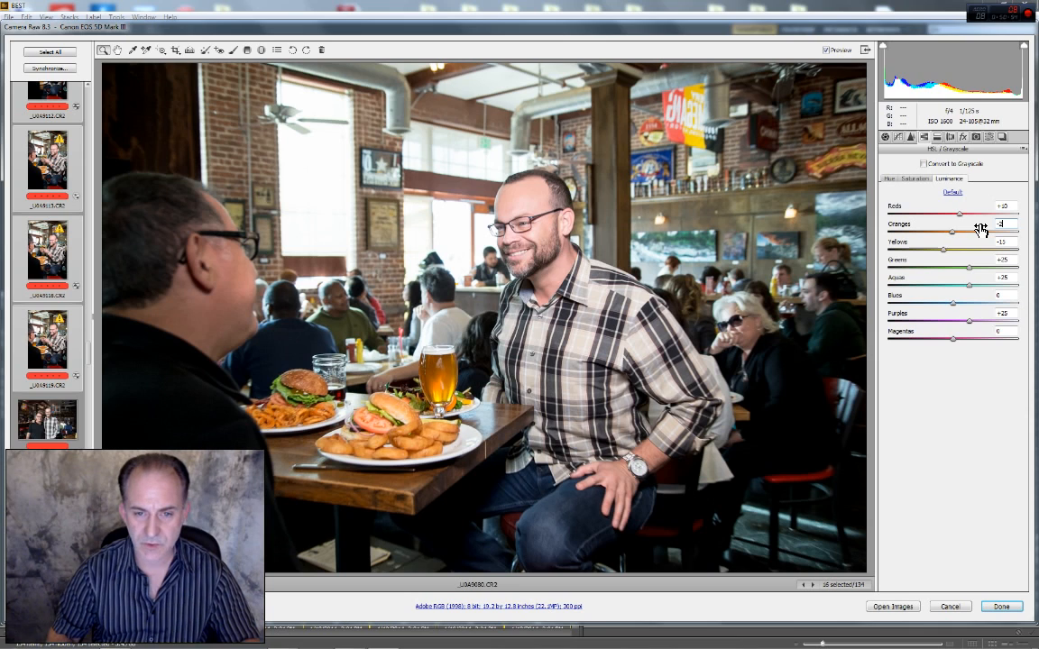
{"action": "type", "text": "0"}
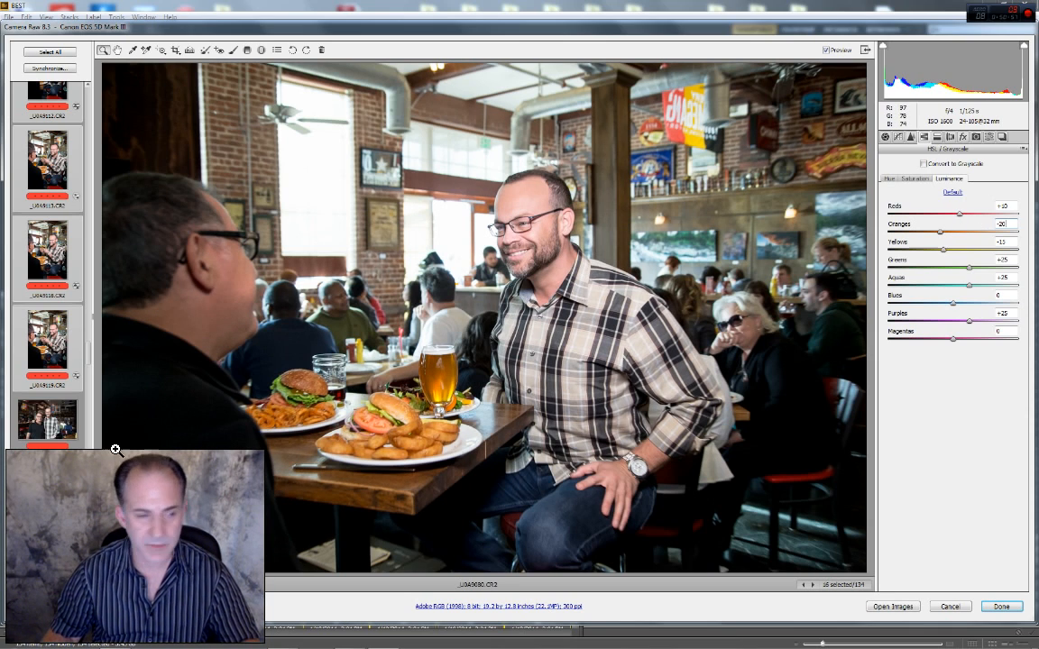
Select the photos _U0A9110.CR2 through _U0A9119.CR2 and set their Exposure to +0.15 and Shadows to +15
{"action": "left_click", "coordinate": [54, 352]}
{"action": "scroll", "coordinate": [54, 352], "scroll_direction": "up", "scroll_amount": 5}
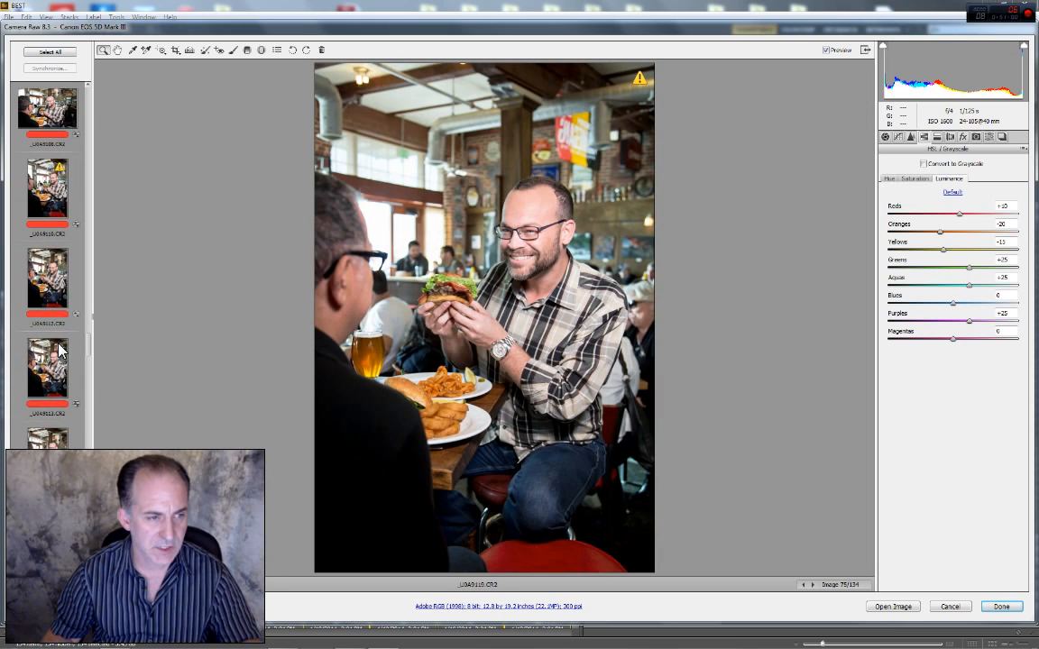
{"action": "left_click", "coordinate": [47, 295], "text": "shift"}
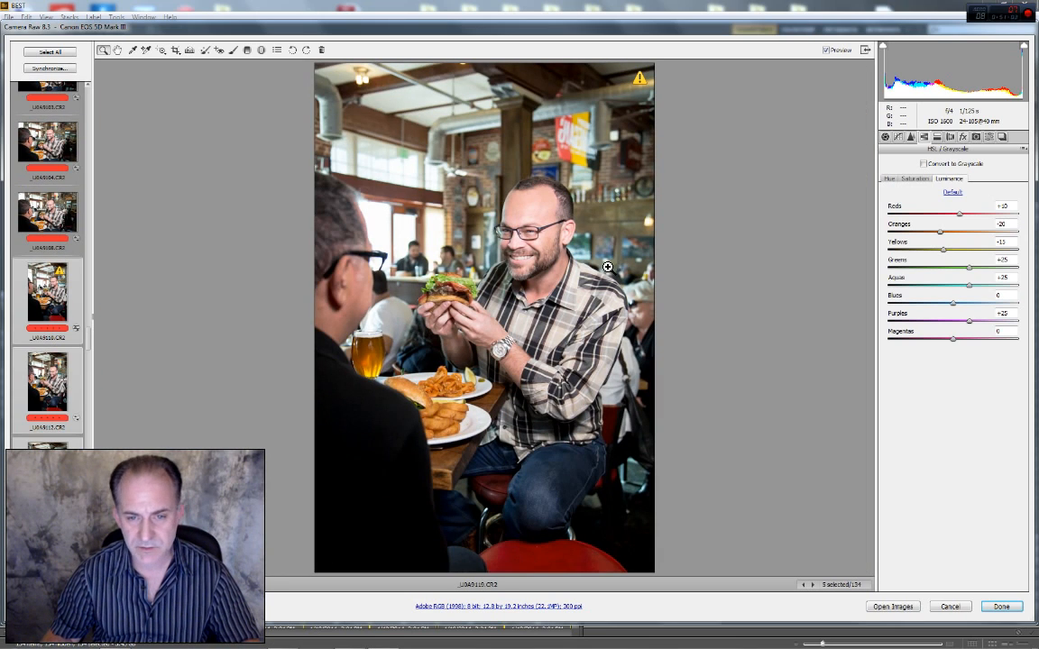
{"action": "left_click", "coordinate": [885, 137]}
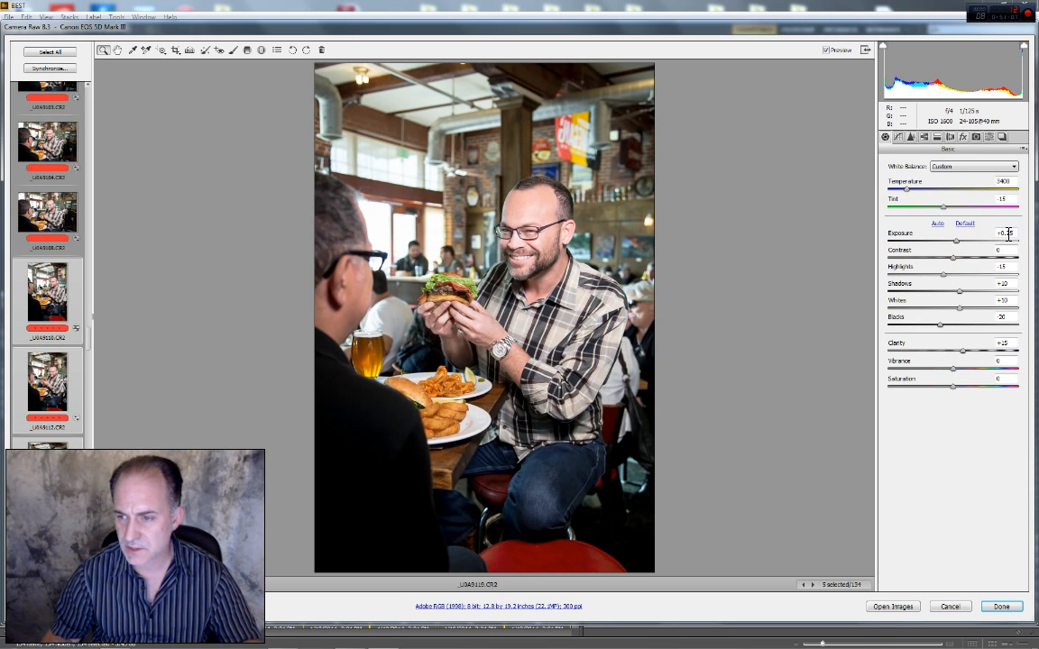
{"action": "type", "text": "15"}
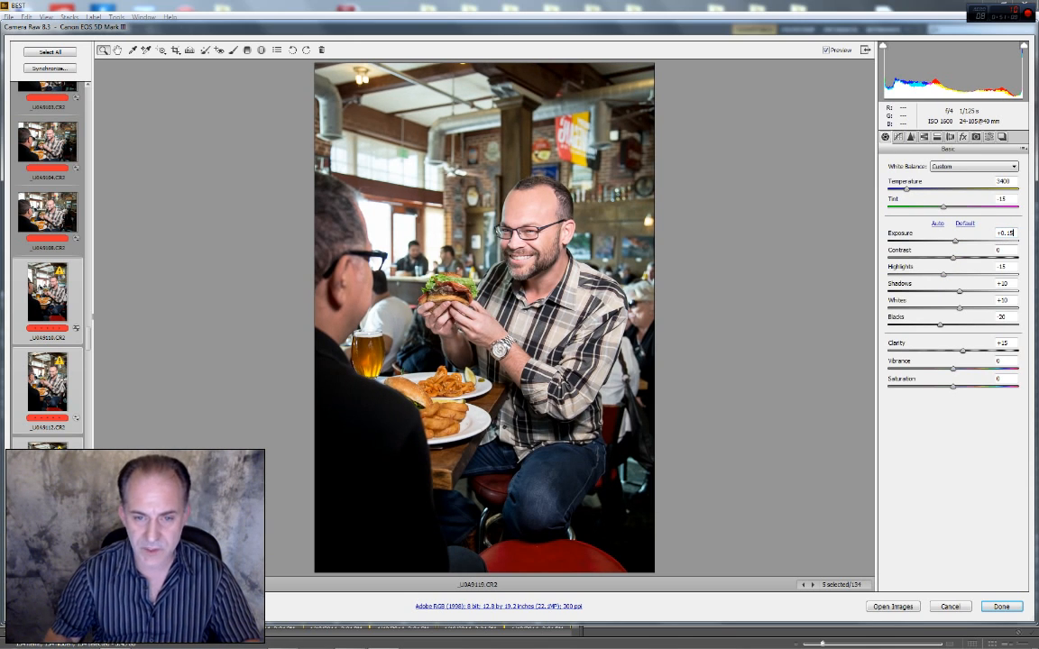
{"action": "left_click", "coordinate": [1017, 285]}
{"action": "type", "text": "15"}
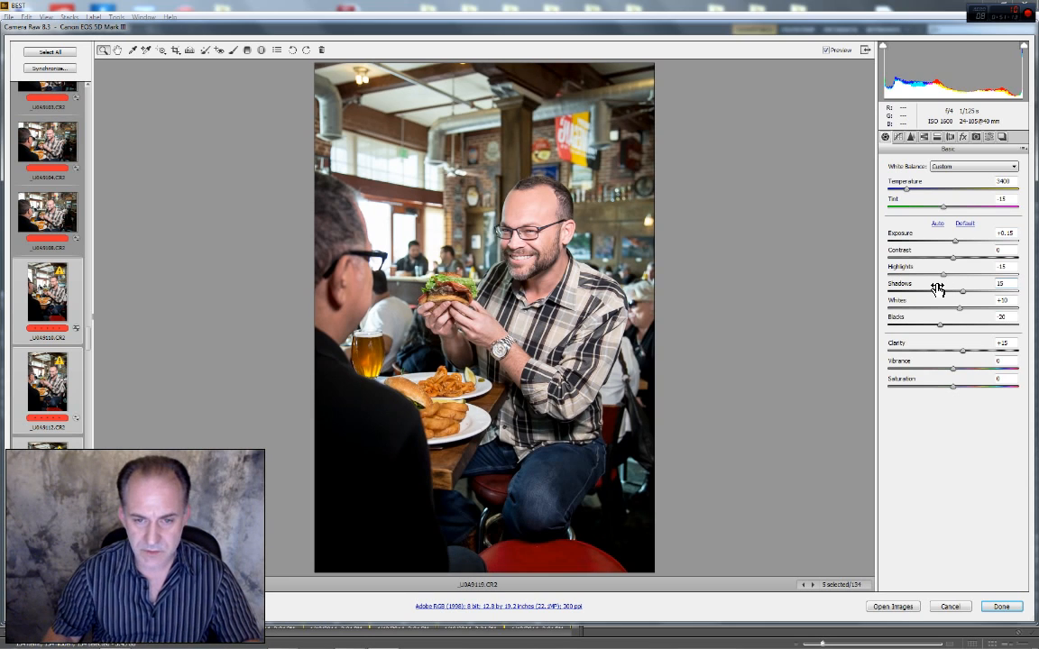
Set the parametric tone curve's Darks to +30 for the selected photos, then check the preview, luminance and basic adjustments
{"action": "left_click", "coordinate": [898, 138]}
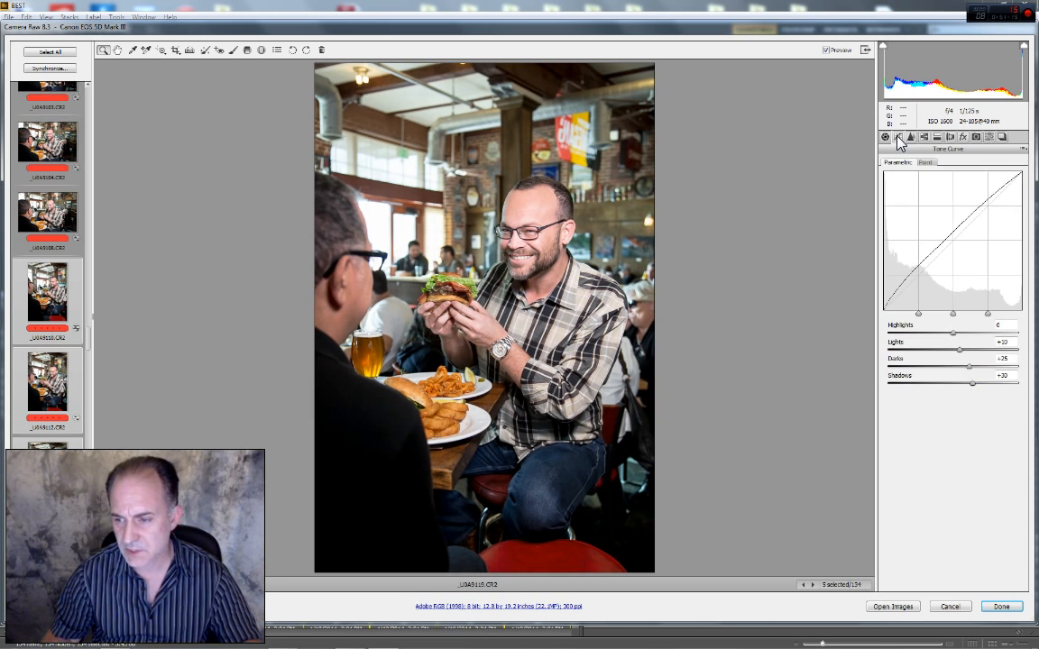
{"action": "left_click", "coordinate": [1013, 360]}
{"action": "type", "text": "30"}
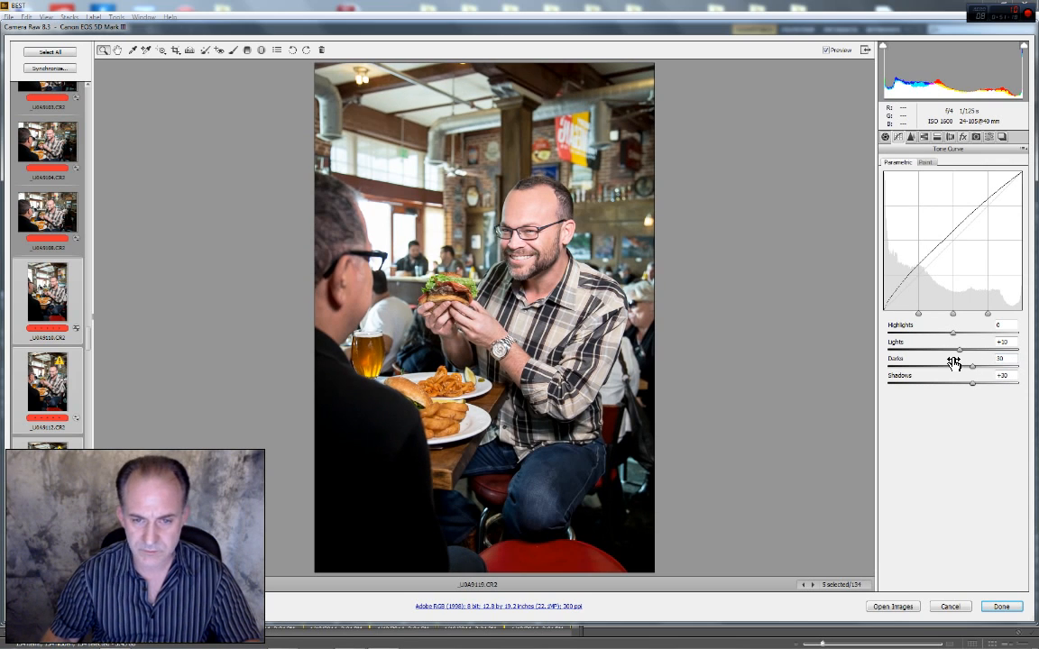
{"action": "left_click", "coordinate": [826, 50]}
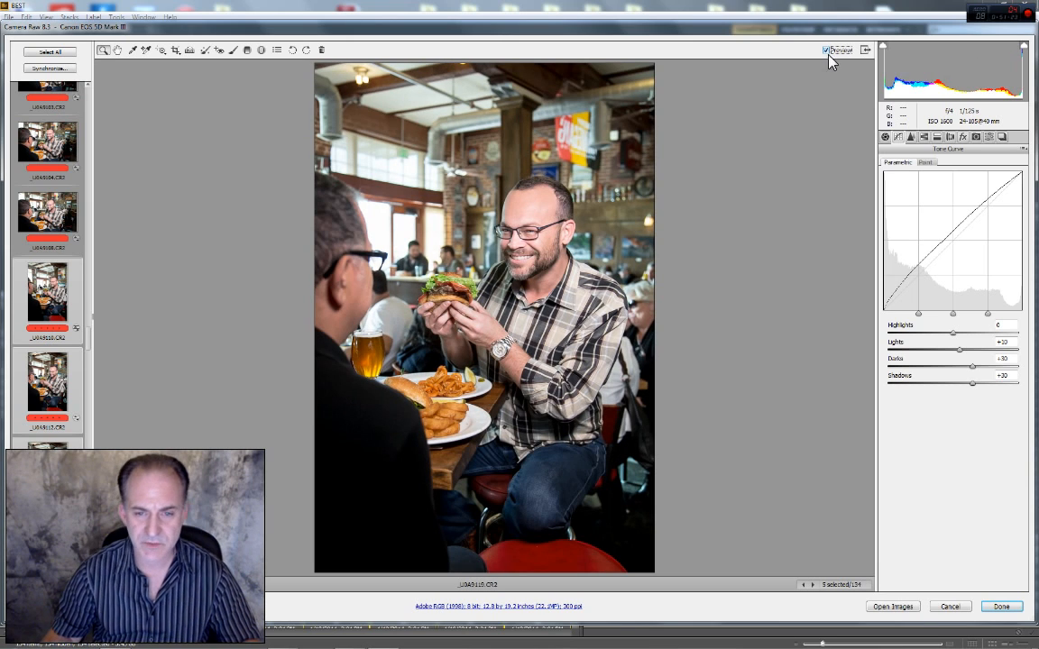
{"action": "left_click", "coordinate": [924, 137]}
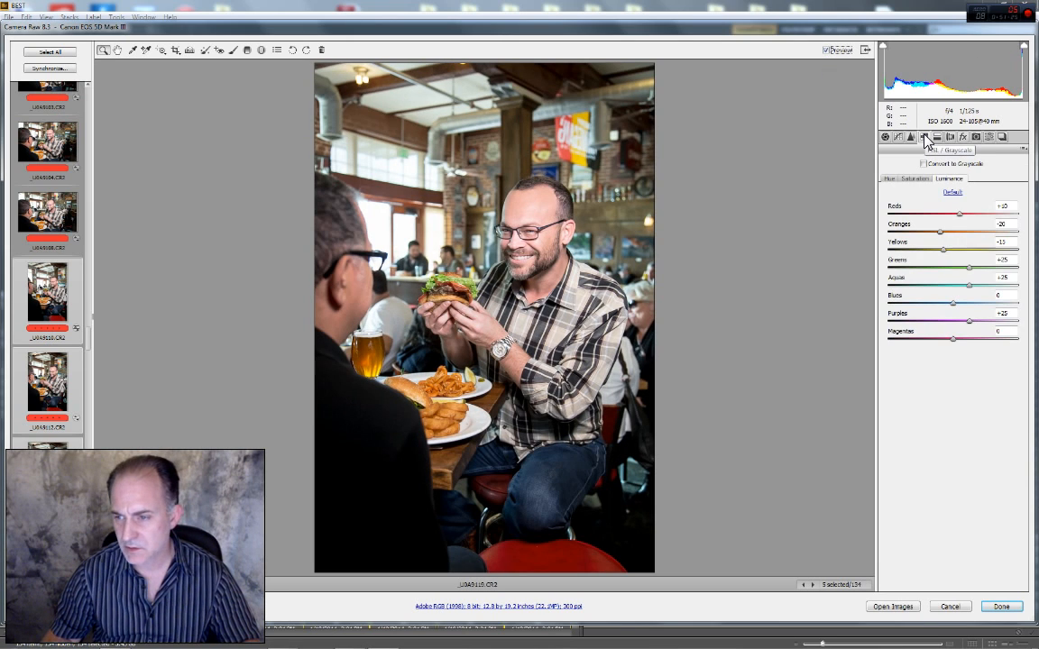
{"action": "left_click", "coordinate": [885, 137]}
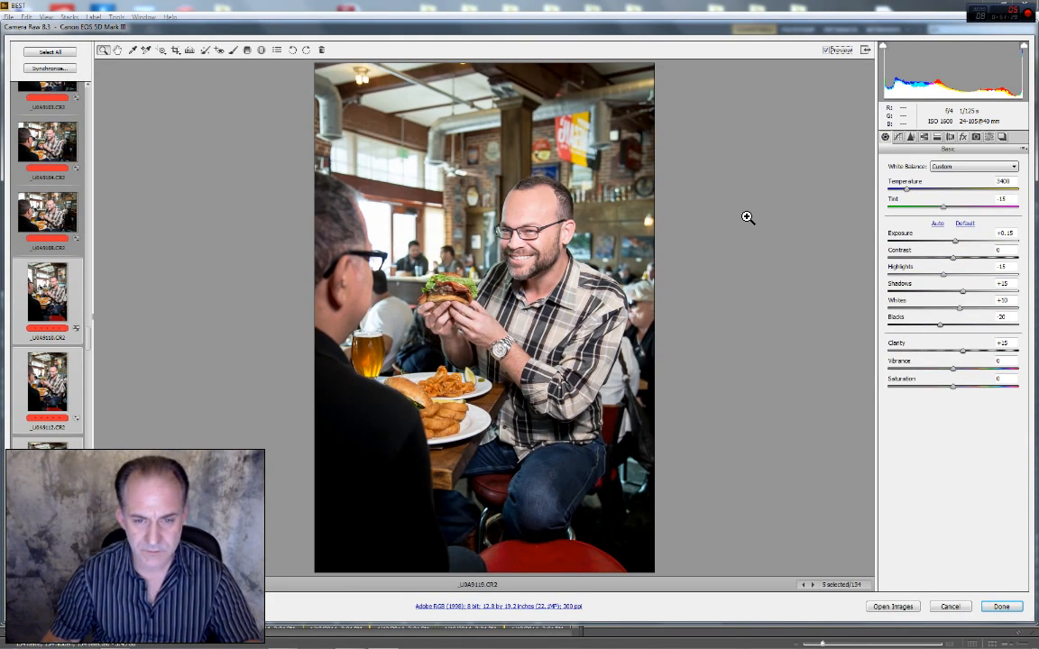
Extend the selection back to _U0A9080.CR2 and synchronize the settings across all selected photos, including Local Adjustments
{"action": "scroll", "coordinate": [47, 387], "scroll_direction": "up", "scroll_amount": 2}
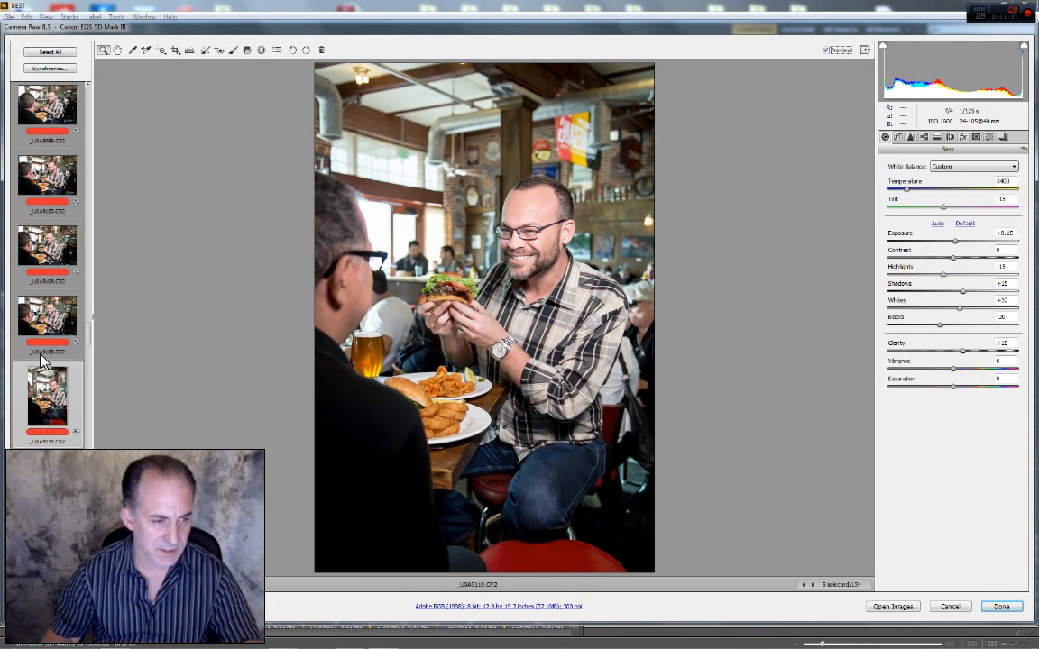
{"action": "scroll", "coordinate": [49, 330], "scroll_direction": "up", "scroll_amount": 5}
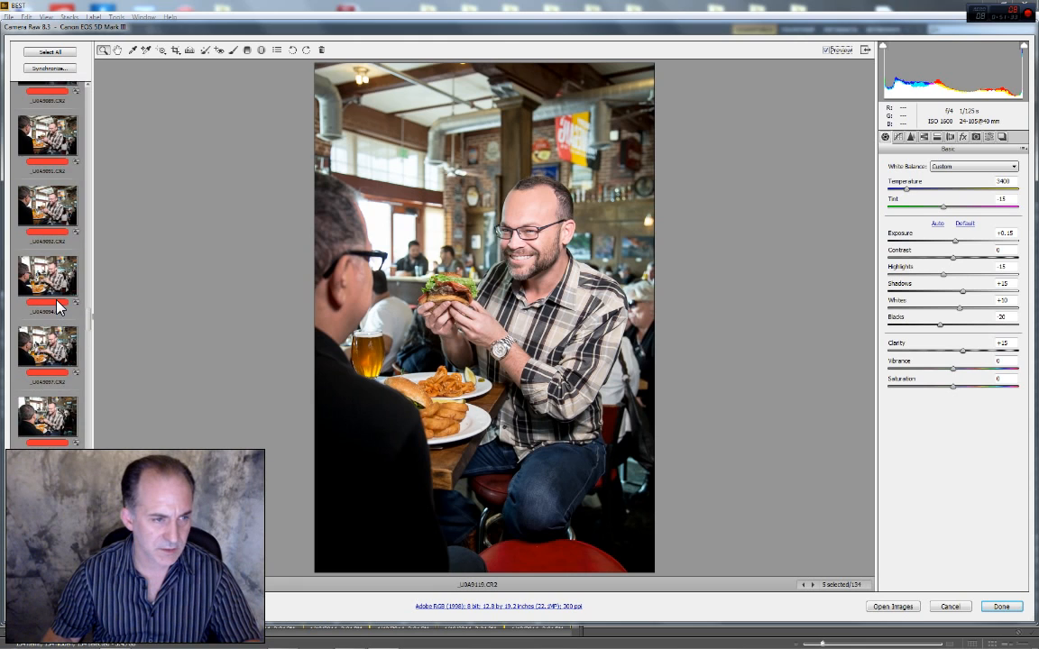
{"action": "scroll", "coordinate": [56, 301], "scroll_direction": "up", "scroll_amount": 3}
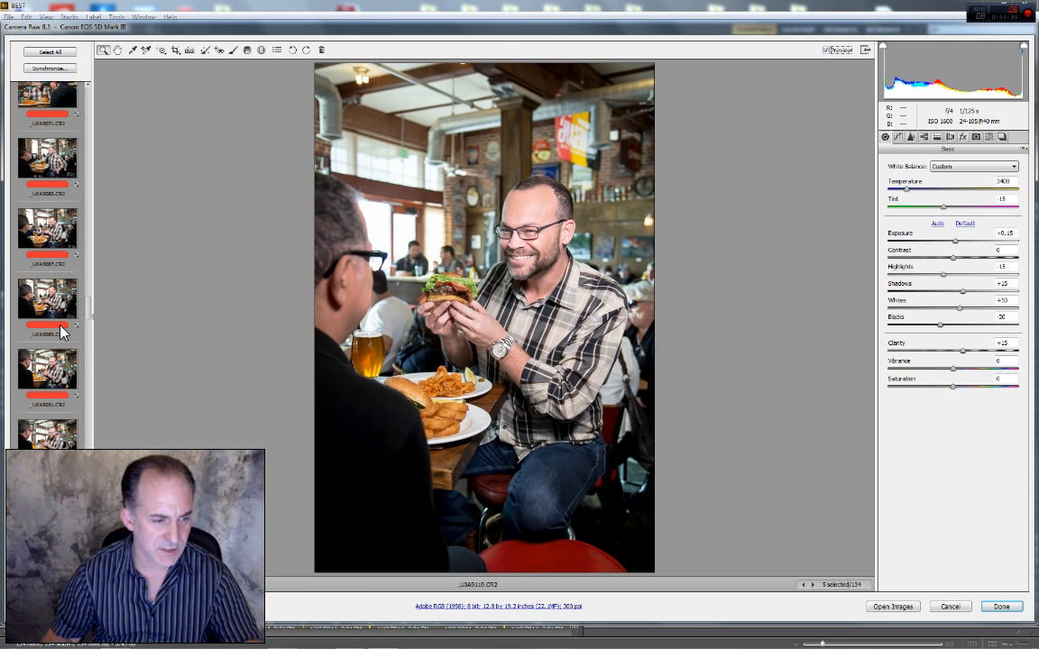
{"action": "scroll", "coordinate": [58, 337], "scroll_direction": "up", "scroll_amount": 2}
{"action": "left_click", "coordinate": [45, 287], "text": "shift"}
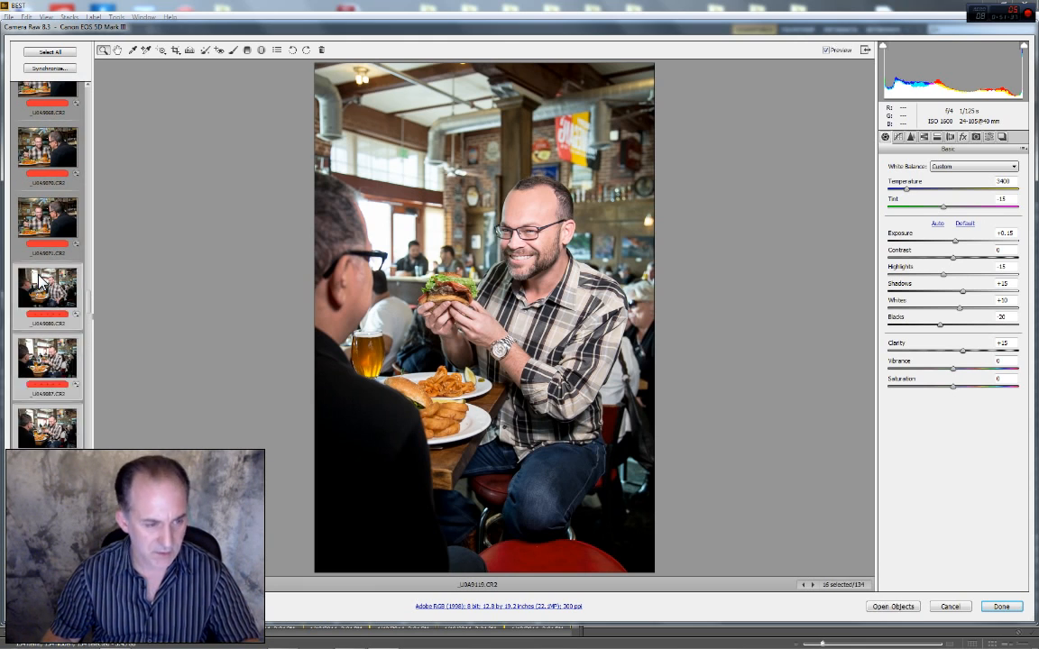
{"action": "left_click", "coordinate": [49, 68]}
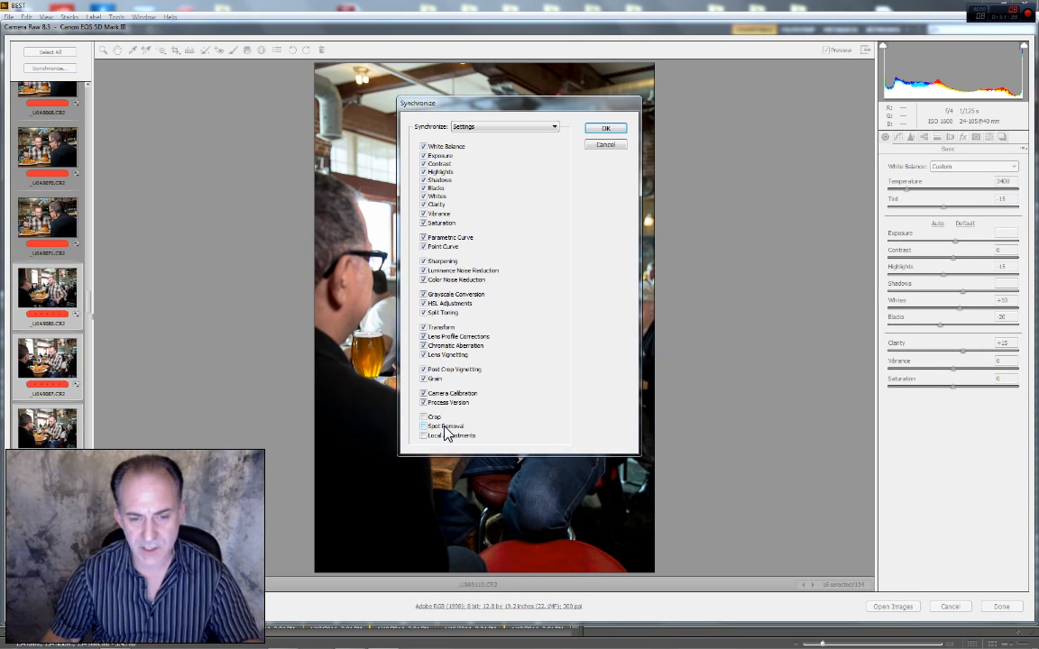
{"action": "left_click", "coordinate": [445, 439]}
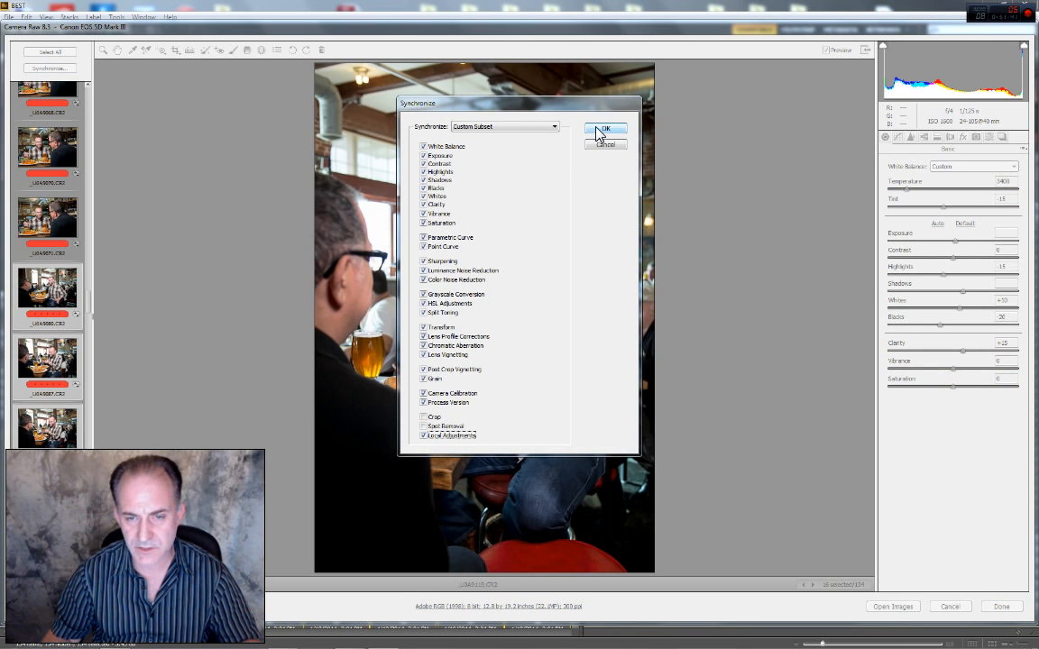
{"action": "left_click", "coordinate": [601, 132]}
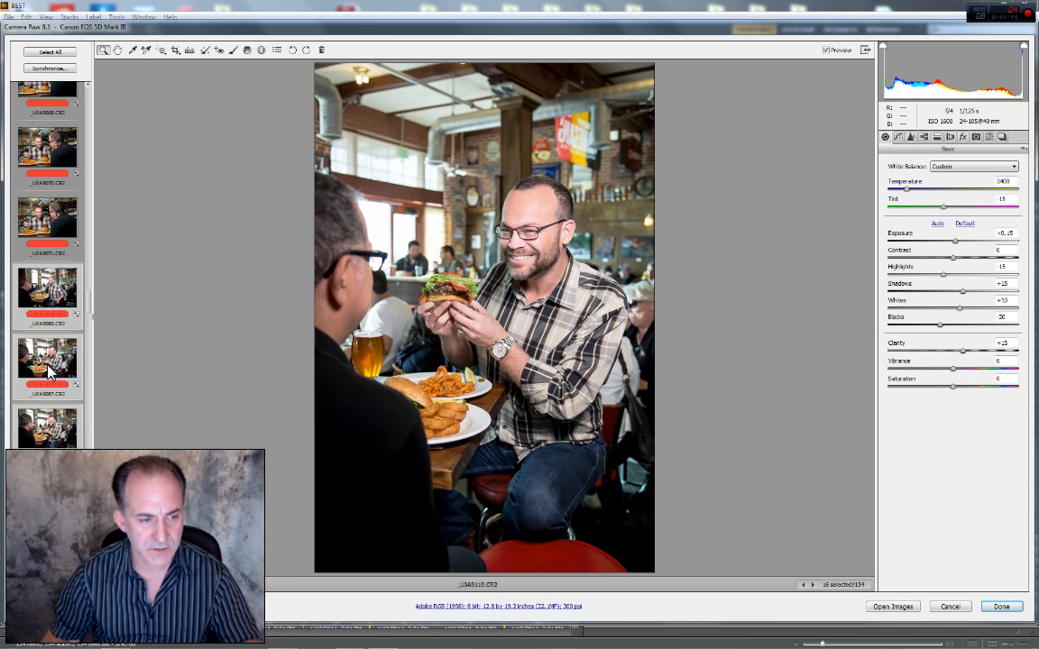
Review the synchronized photos from _U0A9080.CR2 on, and set Exposure to 0.00 for _U0A9091.CR2 through _U0A9108.CR2, toggling the preview to compare
{"action": "left_click", "coordinate": [57, 294]}
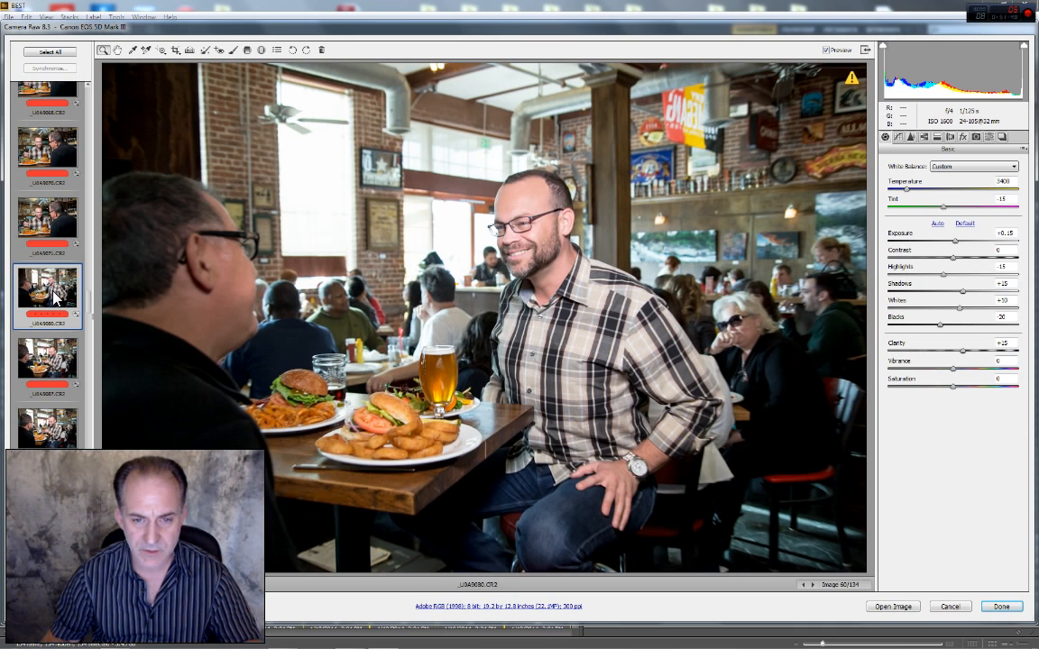
{"action": "left_click", "coordinate": [48, 370]}
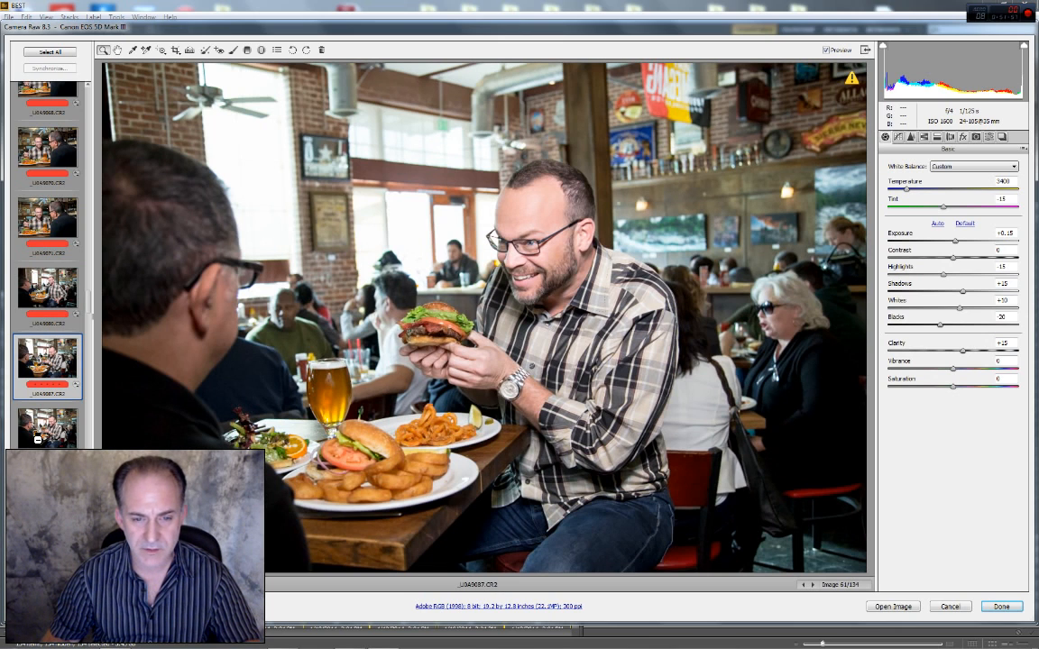
{"action": "left_click", "coordinate": [38, 439]}
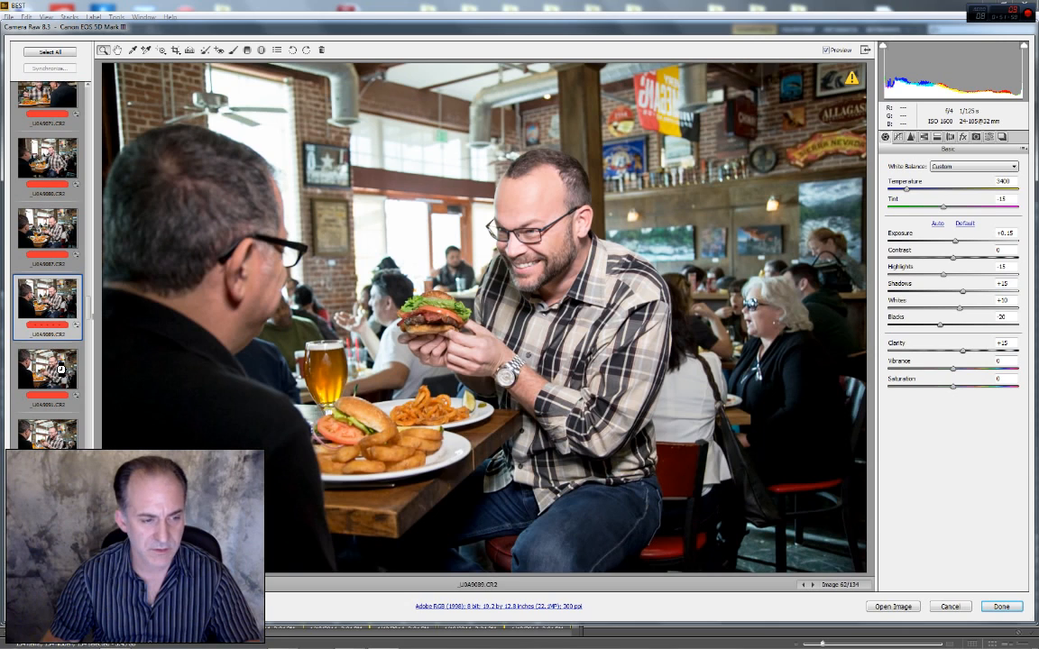
{"action": "left_click", "coordinate": [58, 368]}
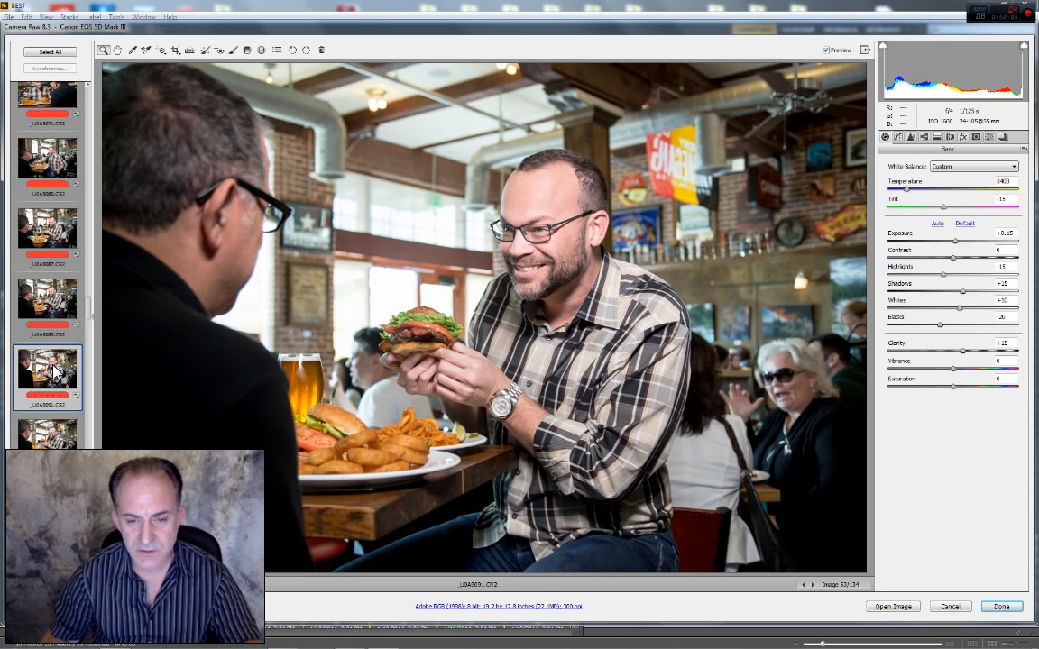
{"action": "scroll", "coordinate": [41, 404], "scroll_direction": "down", "scroll_amount": 5}
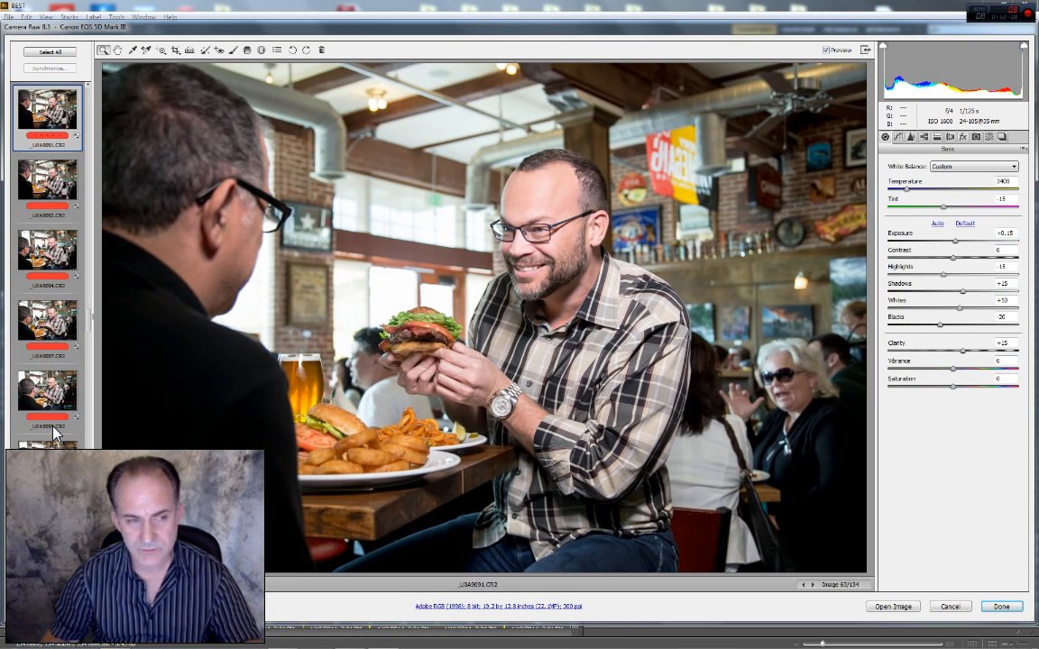
{"action": "scroll", "coordinate": [54, 433], "scroll_direction": "up", "scroll_amount": 2}
{"action": "scroll", "coordinate": [54, 432], "scroll_direction": "down", "scroll_amount": 5}
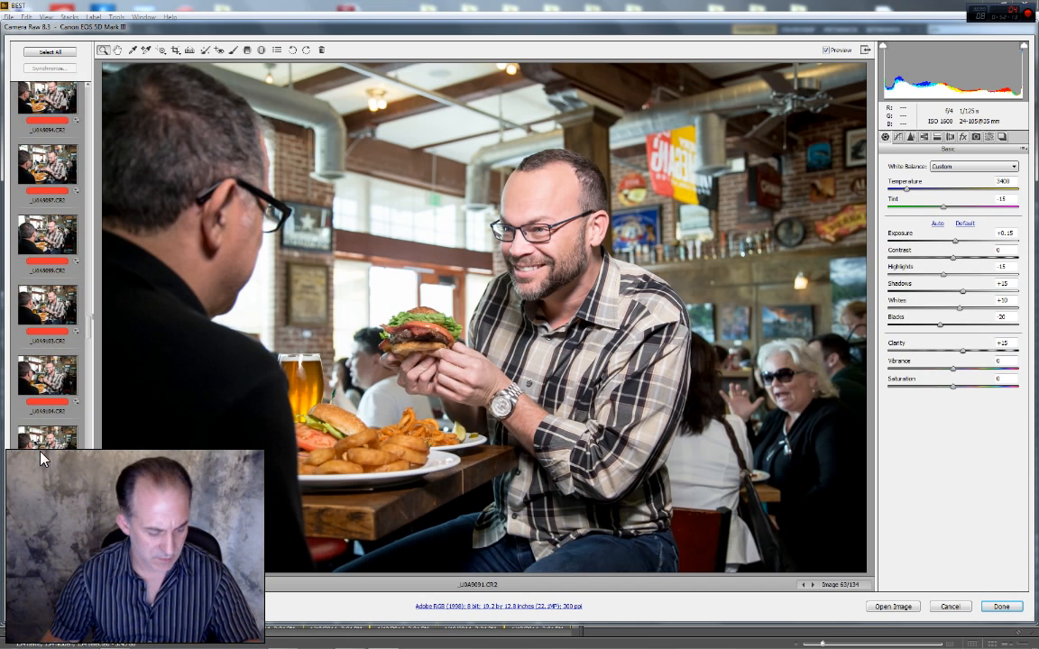
{"action": "left_click", "coordinate": [38, 460], "text": "shift"}
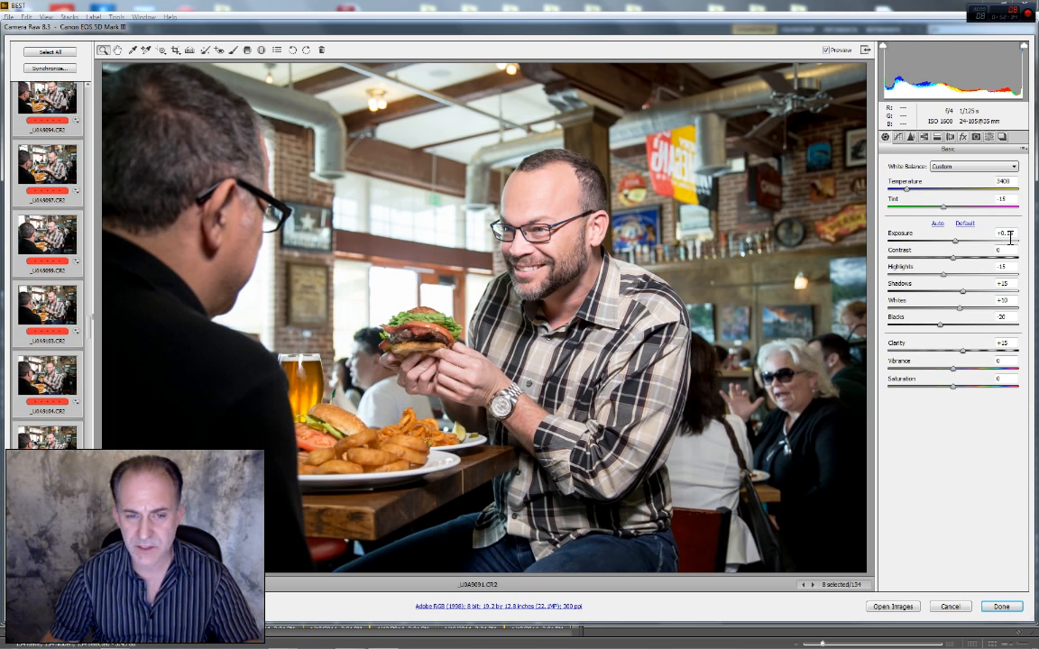
{"action": "left_click_drag", "start_coordinate": [1014, 236], "coordinate": [1034, 233]}
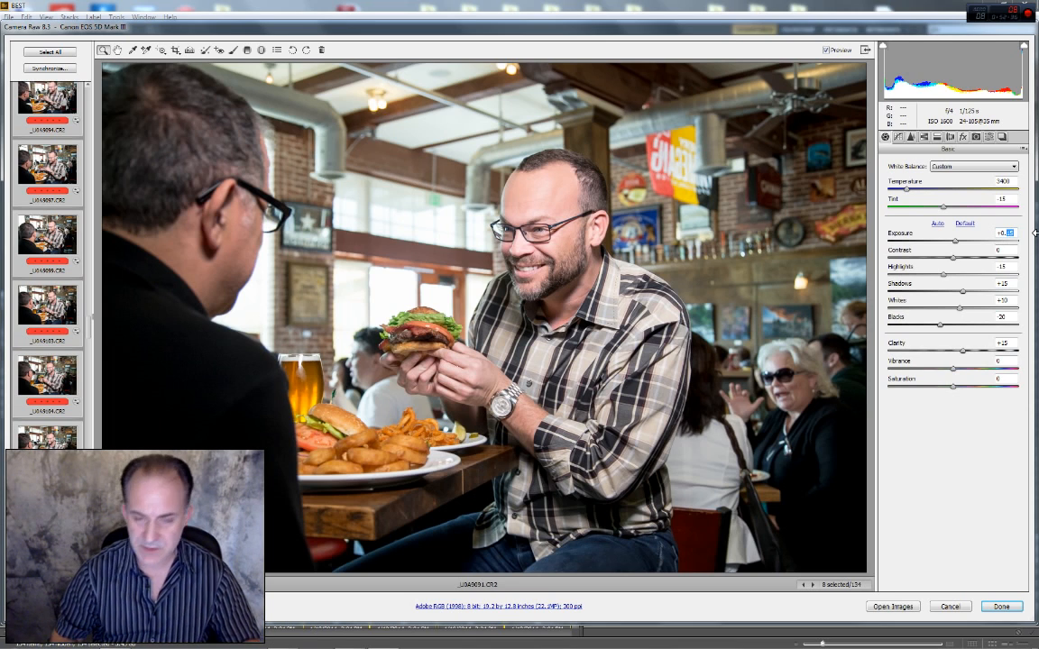
{"action": "type", "text": "00"}
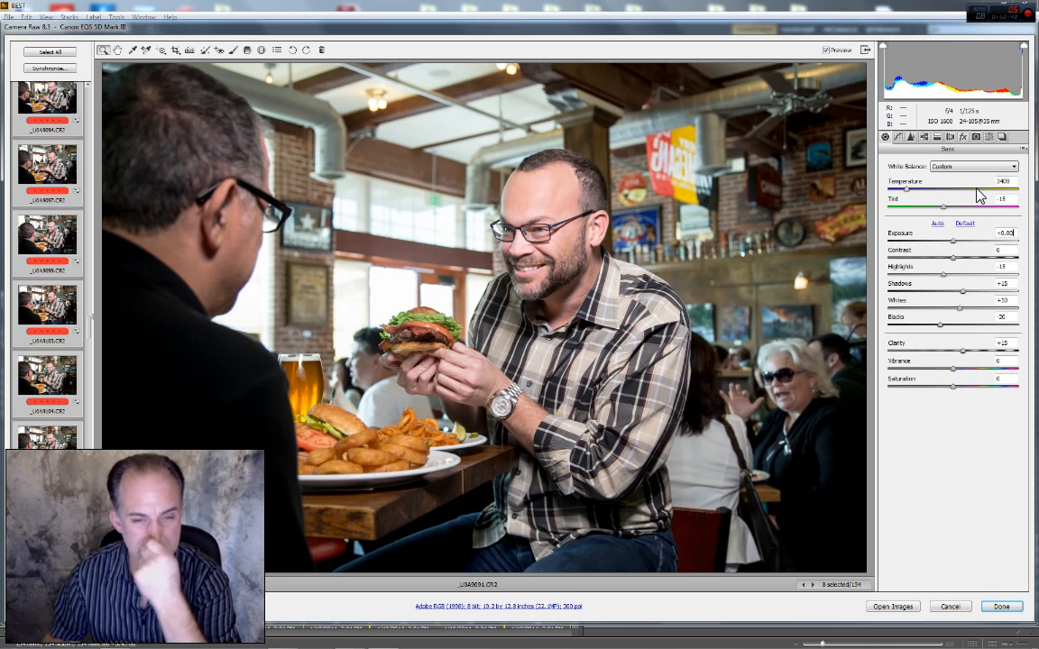
{"action": "left_click", "coordinate": [827, 51]}
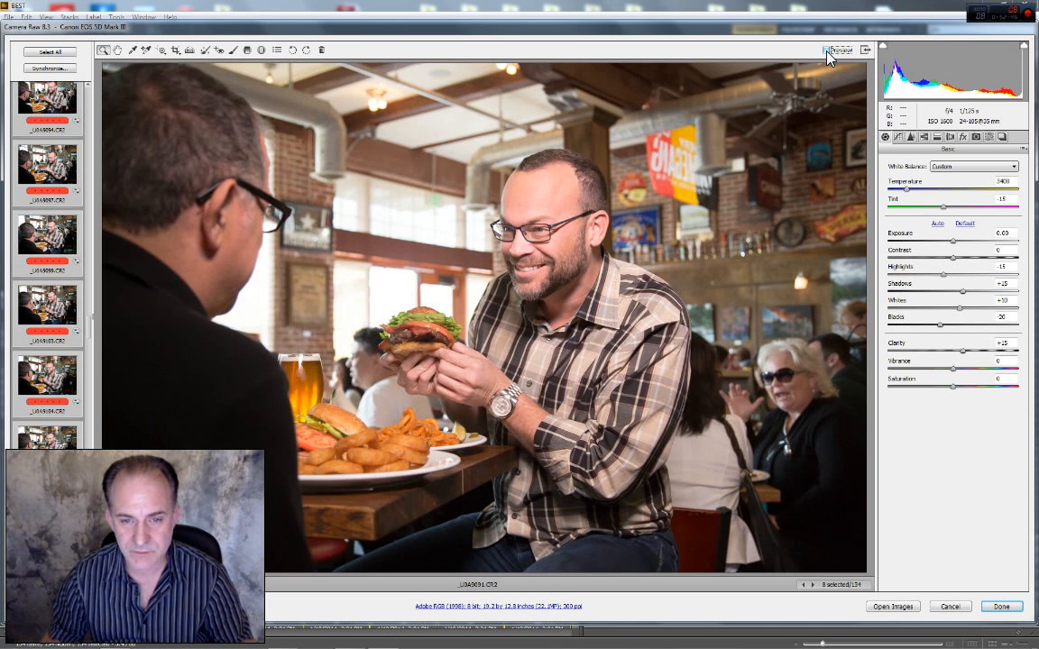
{"action": "left_click", "coordinate": [827, 50]}
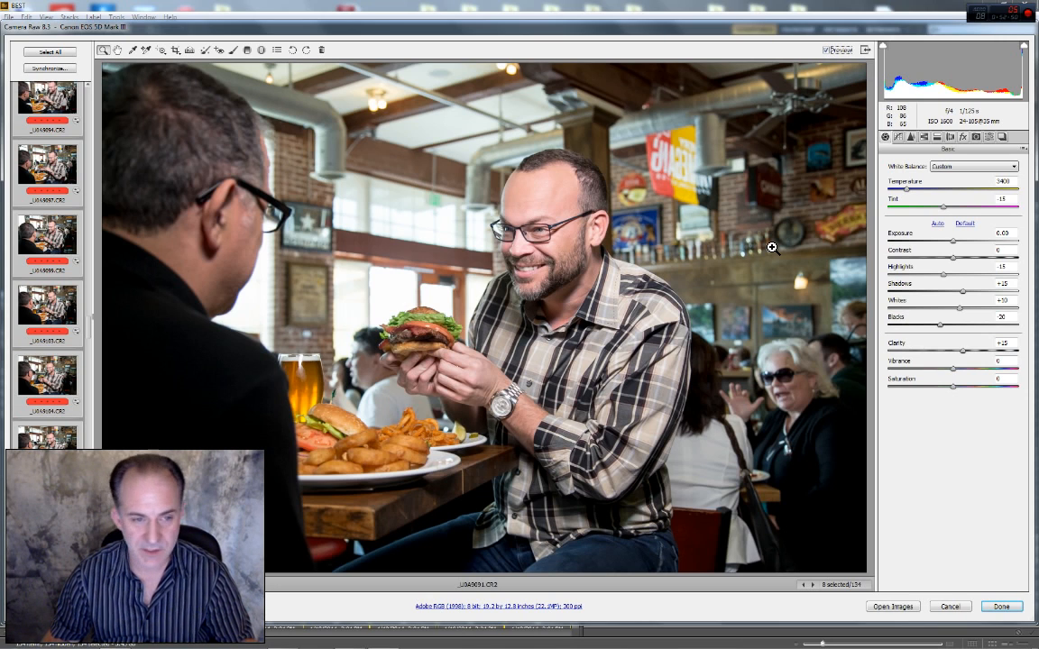
Select the vertical photos _U0A9110.CR2 through _U0A9119.CR2 and set their Exposure to 0.00, toggling the preview to compare
{"action": "scroll", "coordinate": [41, 415], "scroll_direction": "down", "scroll_amount": 3}
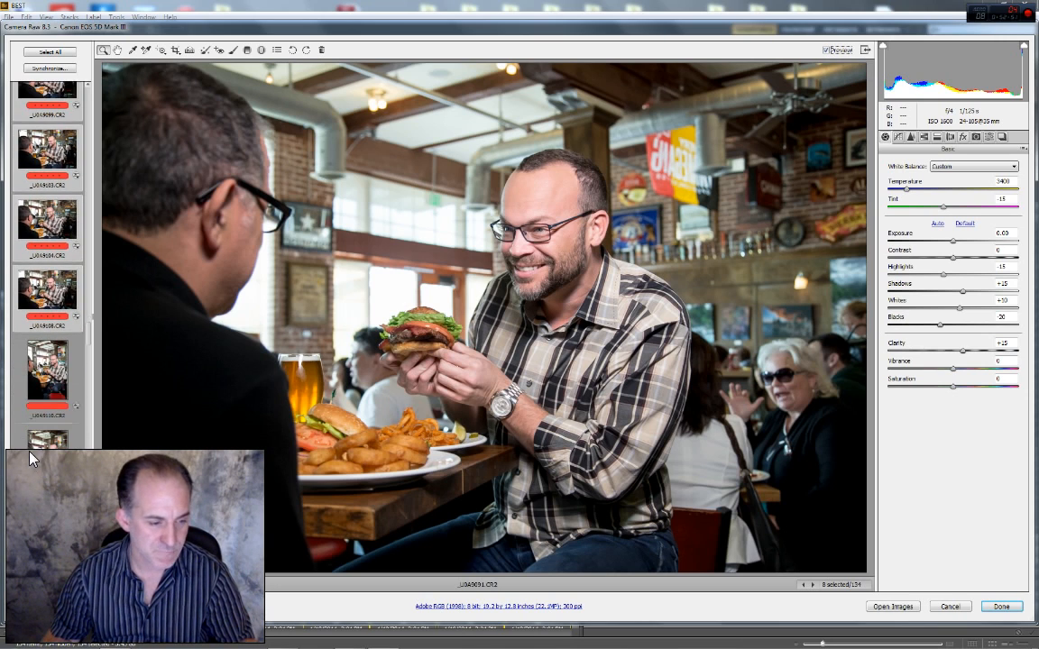
{"action": "left_click", "coordinate": [50, 371]}
{"action": "scroll", "coordinate": [42, 417], "scroll_direction": "down", "scroll_amount": 4}
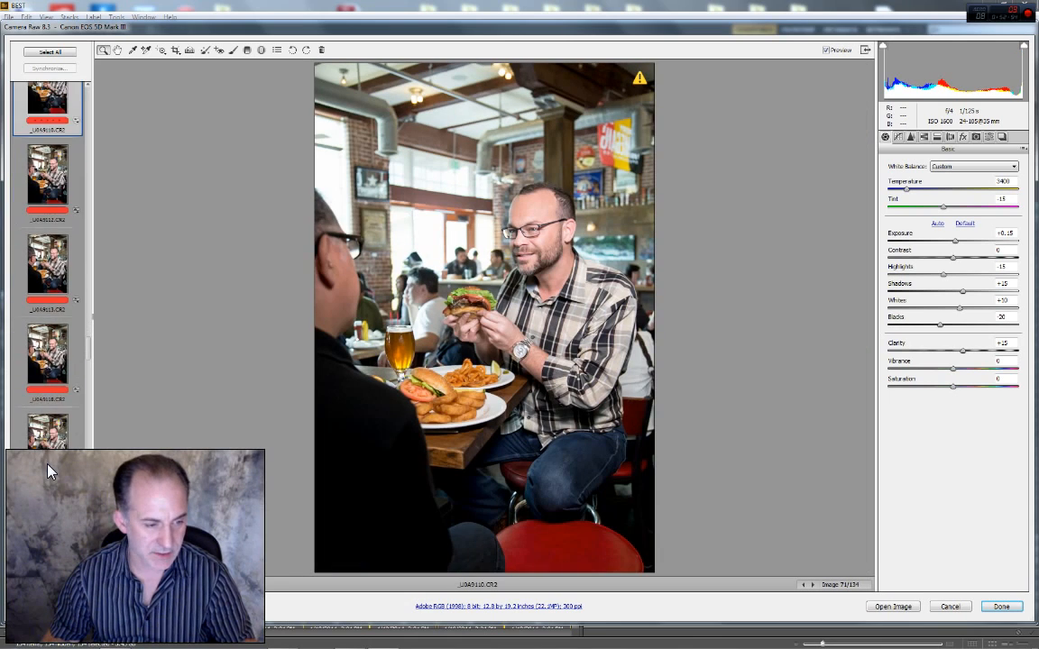
{"action": "left_click", "coordinate": [49, 309], "text": "shift"}
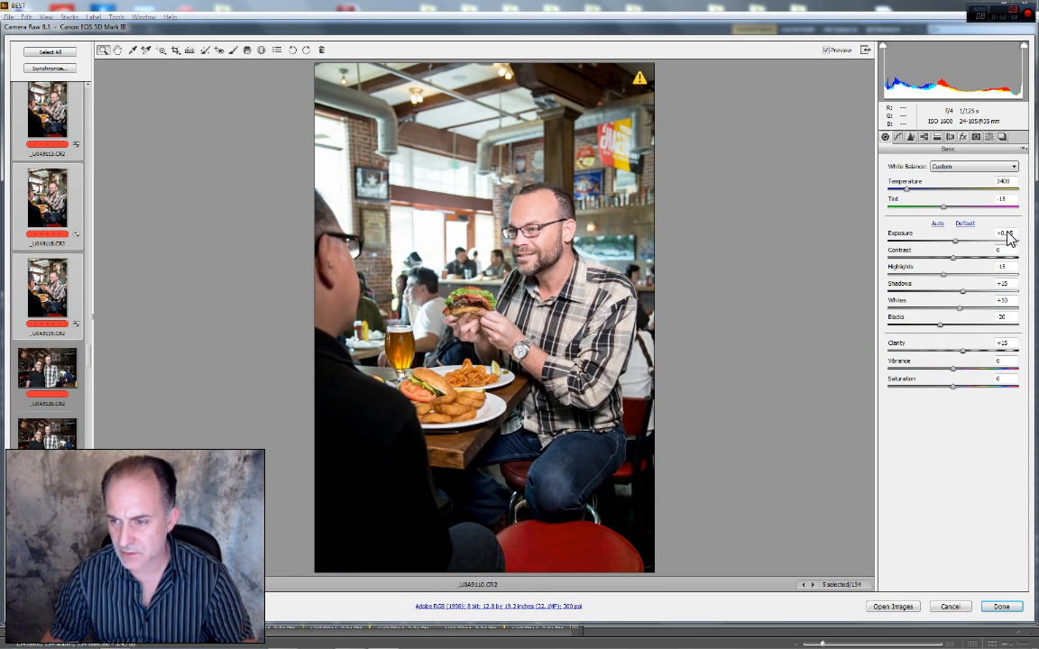
{"action": "type", "text": "00"}
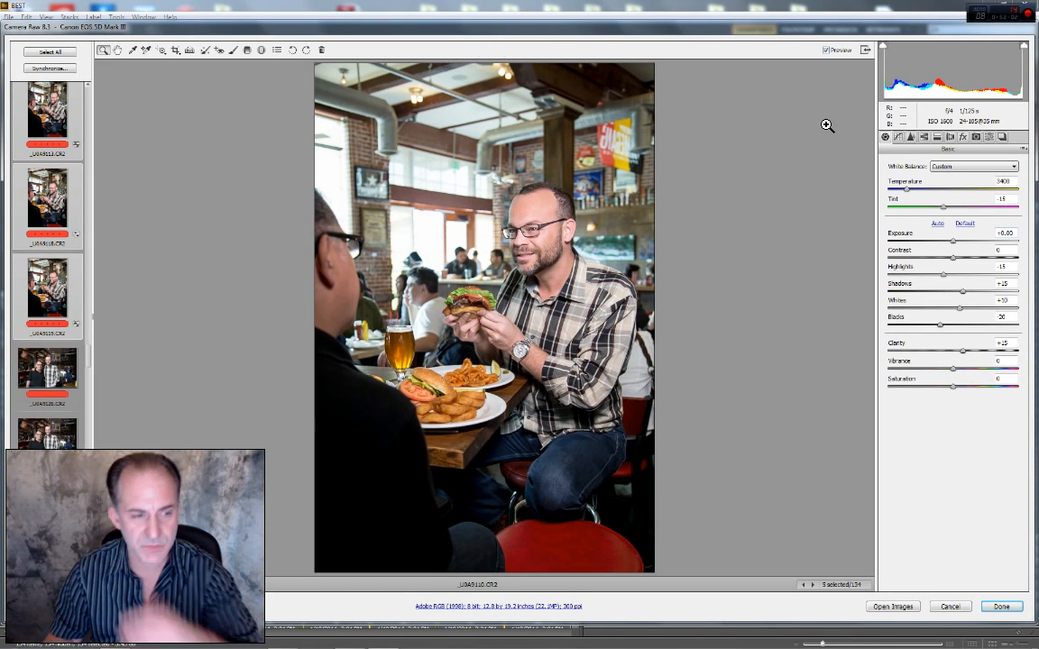
{"action": "left_click", "coordinate": [825, 50]}
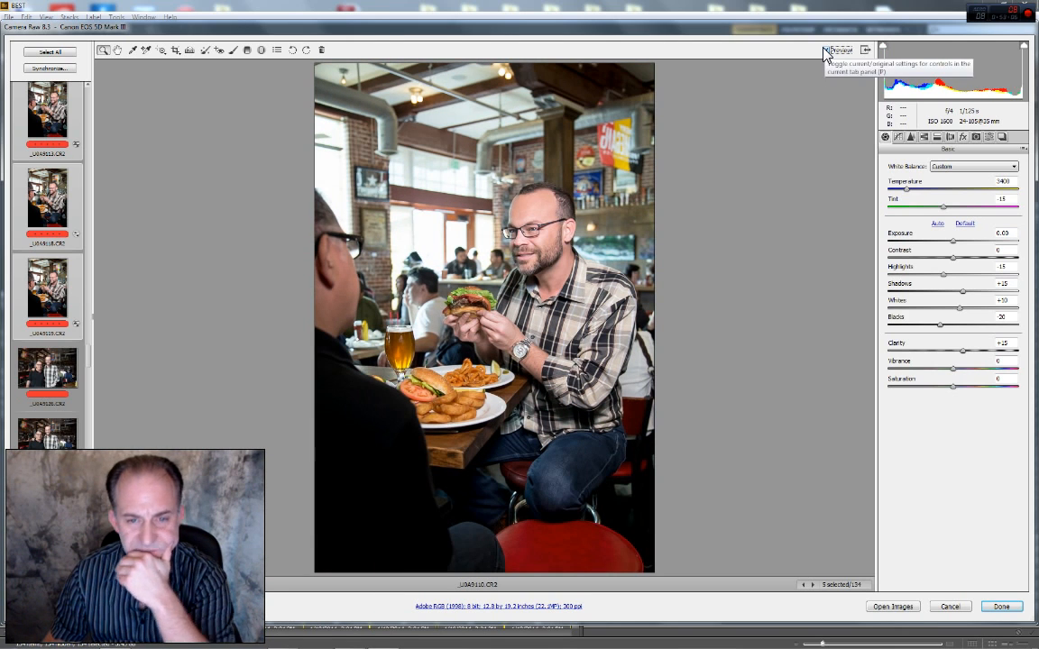
Select the photos _U0A9126.CR2 through _U0A9129.CR2 and set their white balance to Temperature 3850 and Tint +5
{"action": "scroll", "coordinate": [49, 439], "scroll_direction": "down", "scroll_amount": 1}
{"action": "scroll", "coordinate": [50, 439], "scroll_direction": "down", "scroll_amount": 1}
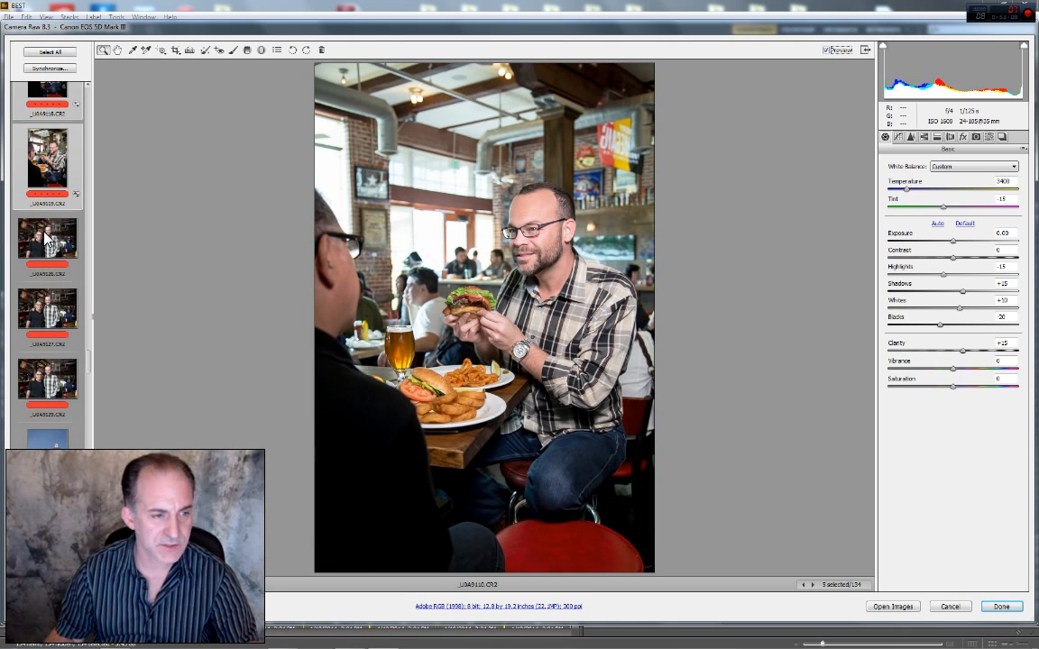
{"action": "left_click", "coordinate": [43, 218]}
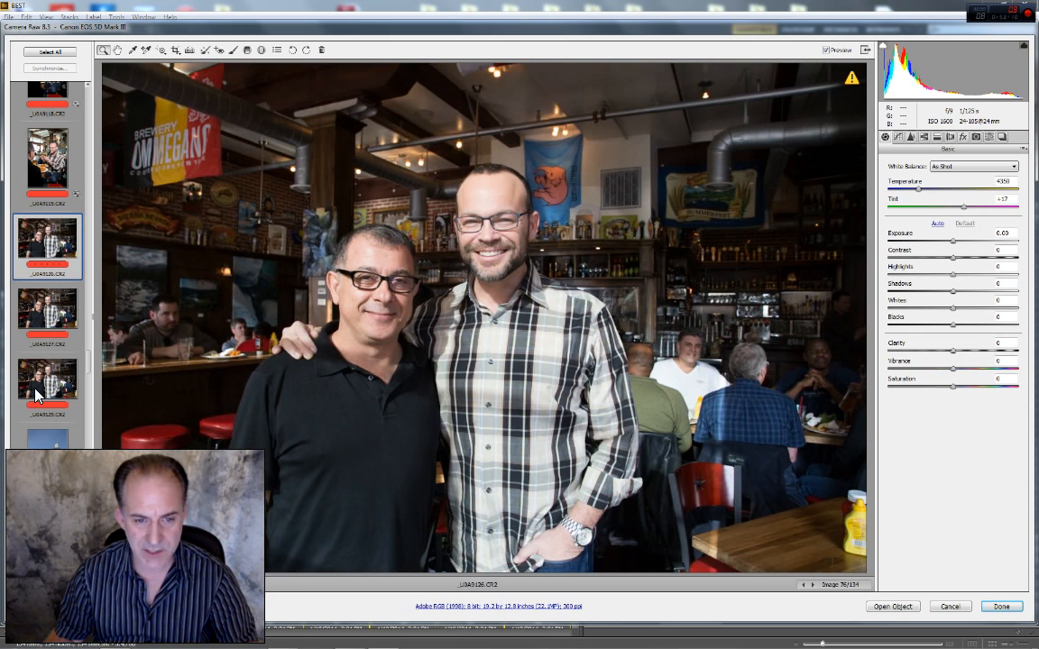
{"action": "left_click", "coordinate": [37, 394], "text": "shift"}
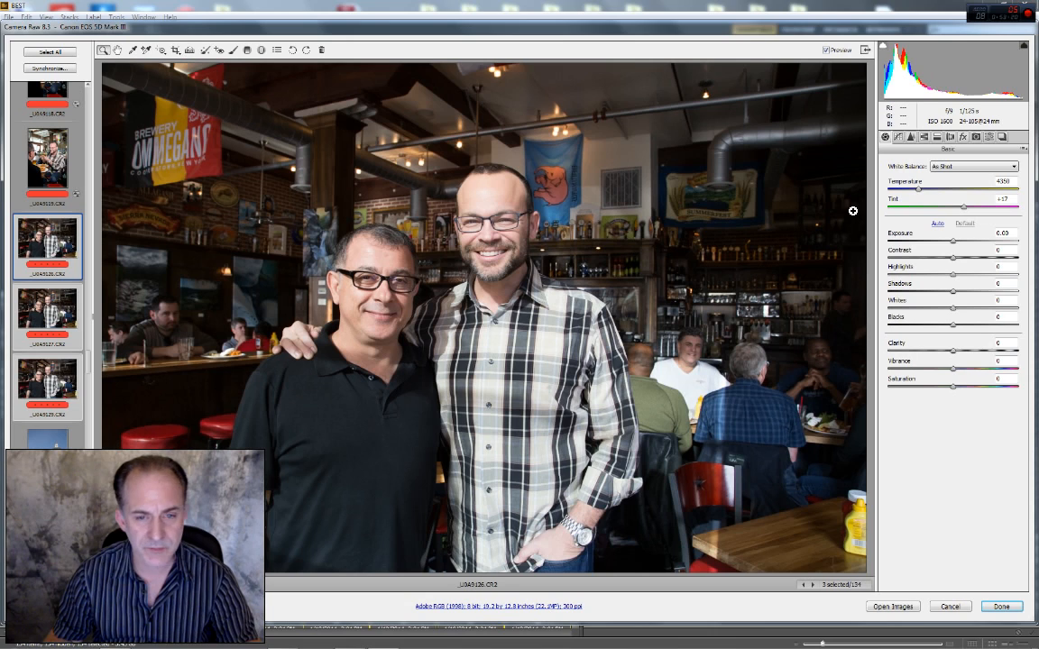
{"action": "left_click", "coordinate": [1012, 180]}
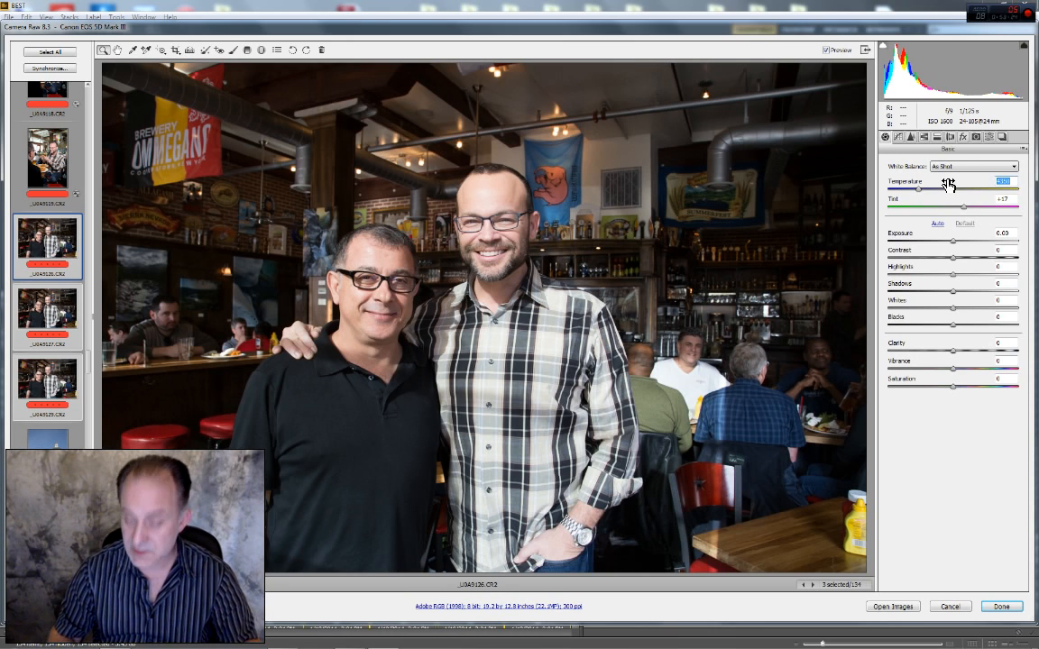
{"action": "type", "text": "3850"}
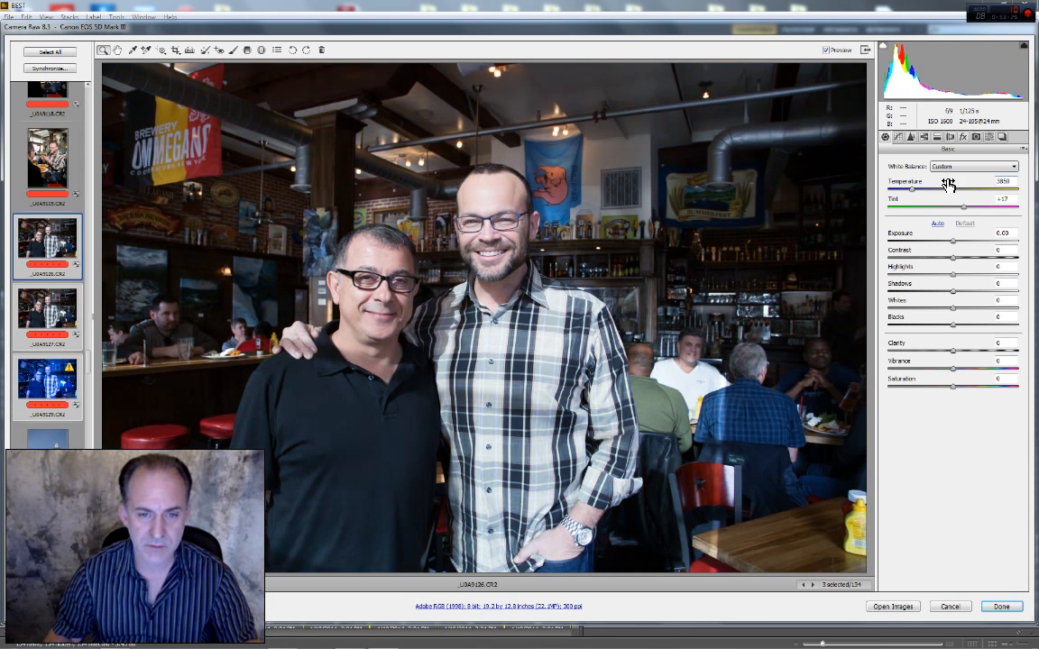
{"action": "left_click_drag", "start_coordinate": [1011, 200], "coordinate": [990, 202]}
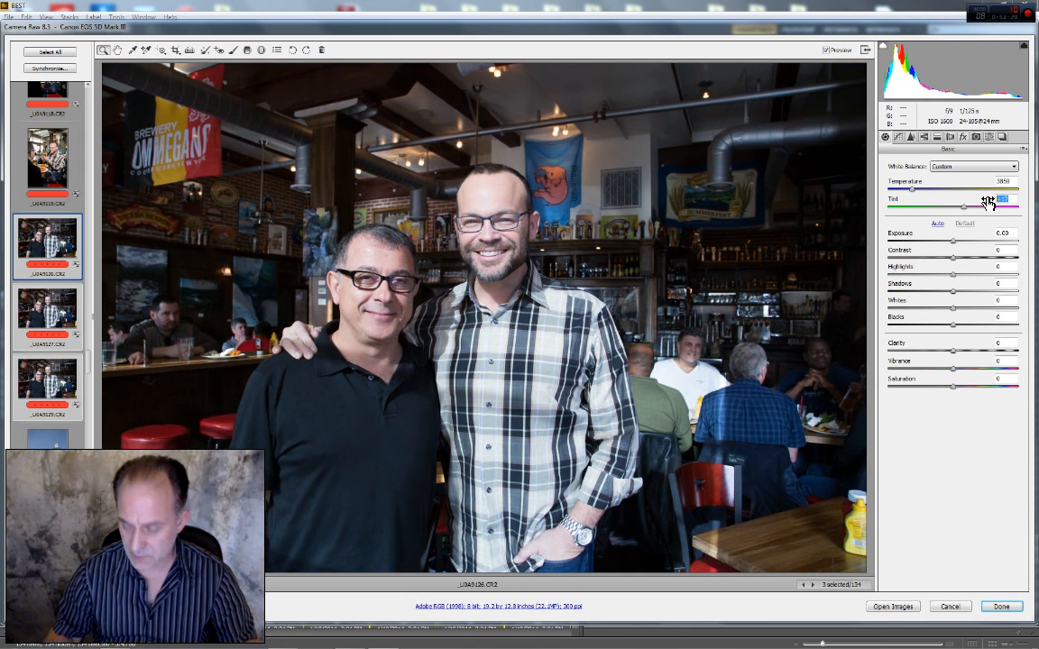
{"action": "type", "text": "0"}
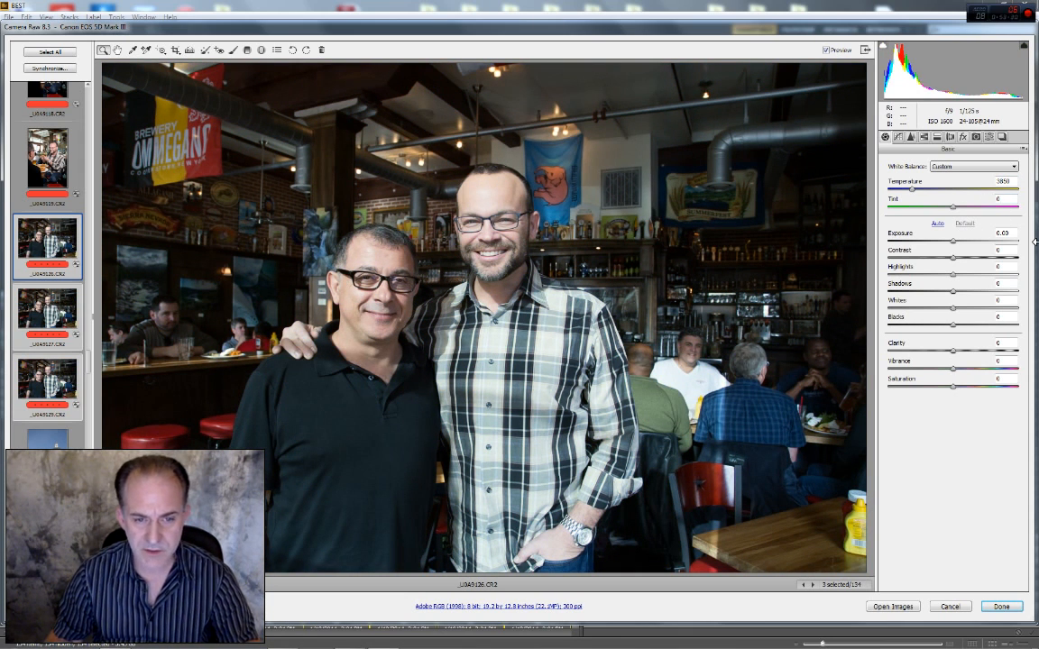
{"action": "left_click_drag", "start_coordinate": [1003, 200], "coordinate": [963, 194]}
{"action": "type", "text": "5"}
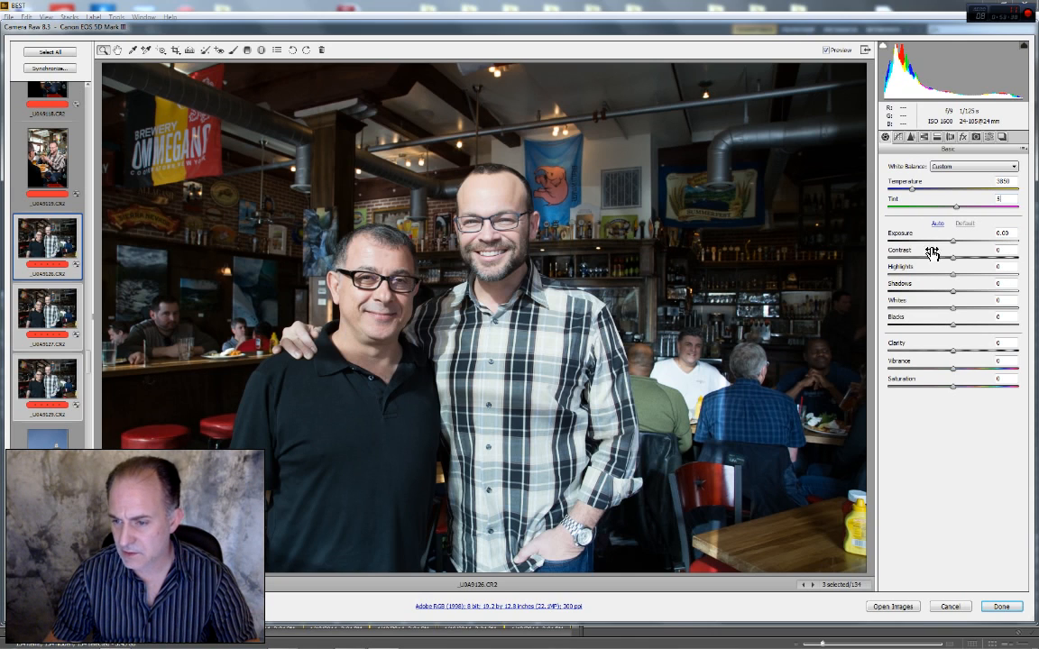
Set Clarity to +15, Blacks to -15 and Whites to +10 for the three selected photos
{"action": "left_click", "coordinate": [952, 351]}
{"action": "type", "text": "15"}
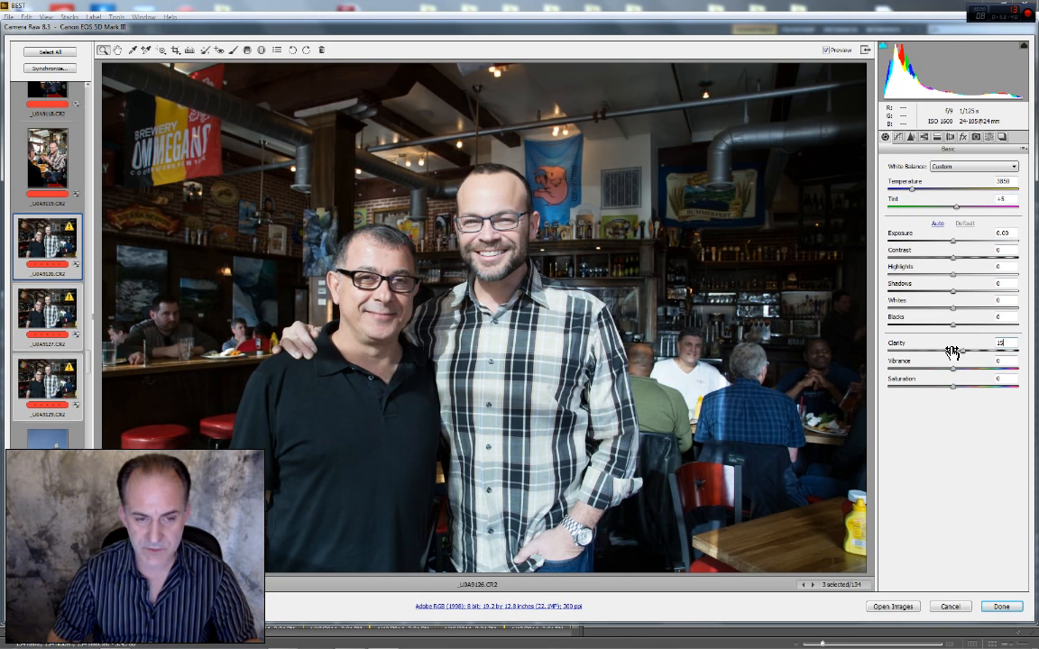
{"action": "left_click", "coordinate": [1007, 317]}
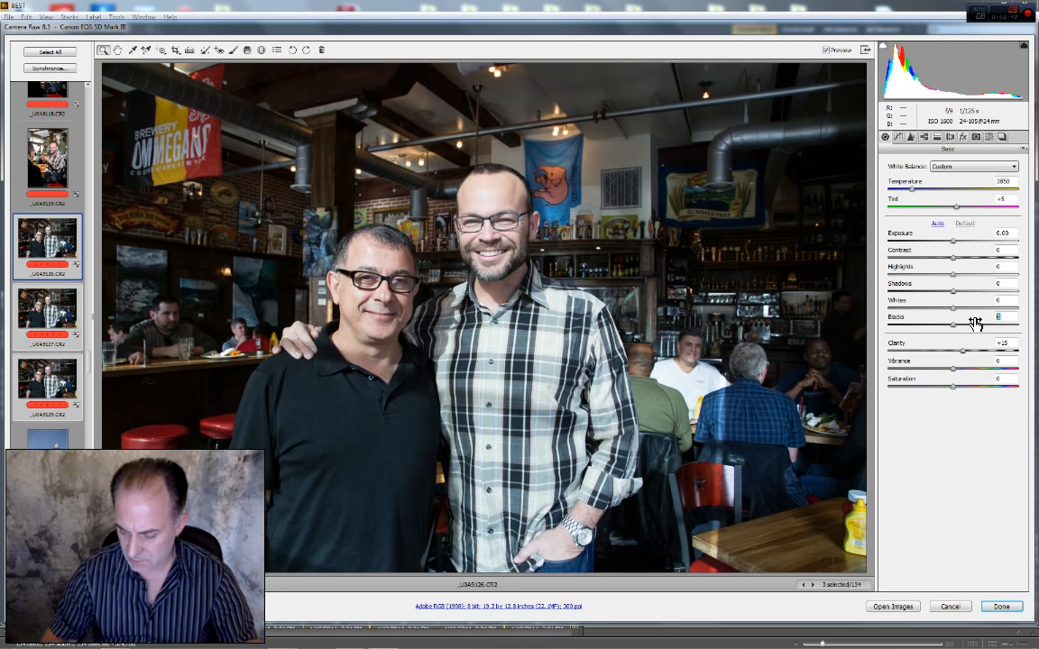
{"action": "type", "text": "-15"}
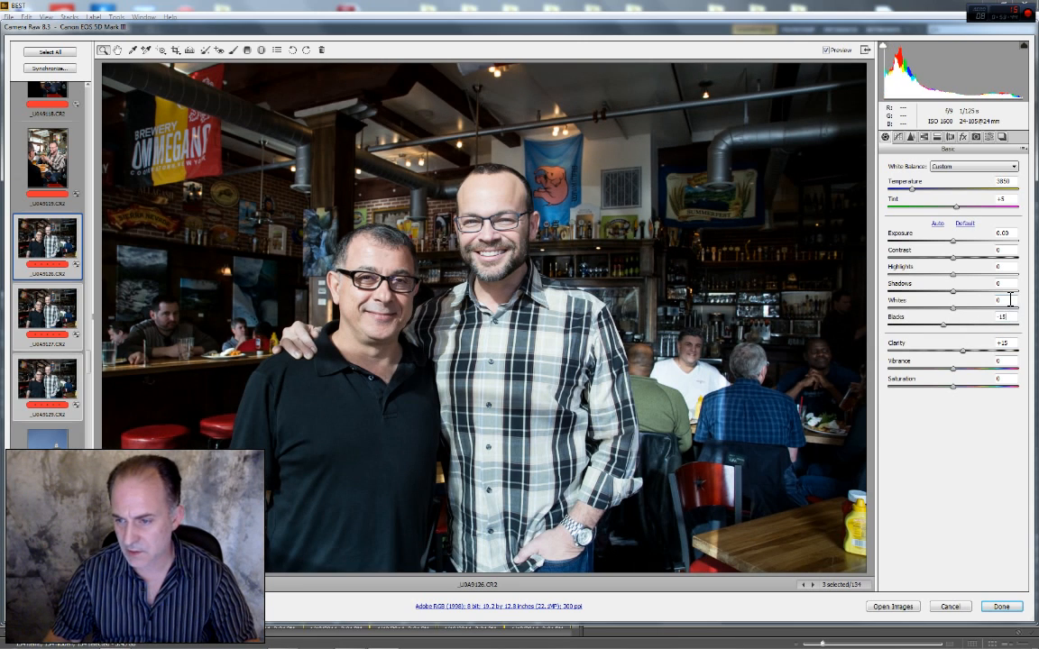
{"action": "left_click_drag", "start_coordinate": [1005, 299], "coordinate": [972, 307]}
{"action": "type", "text": "10"}
Set Shadows to +25 and Highlights to -10 in the basic adjustments of the selected photos
{"action": "key", "text": "shift+Tab"}
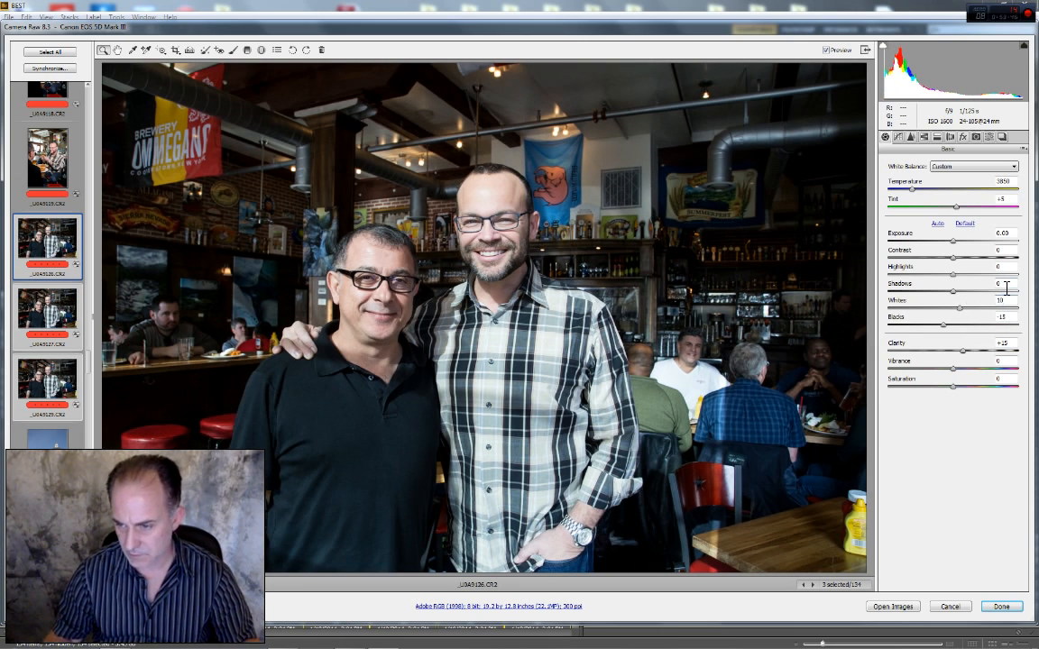
{"action": "type", "text": "25"}
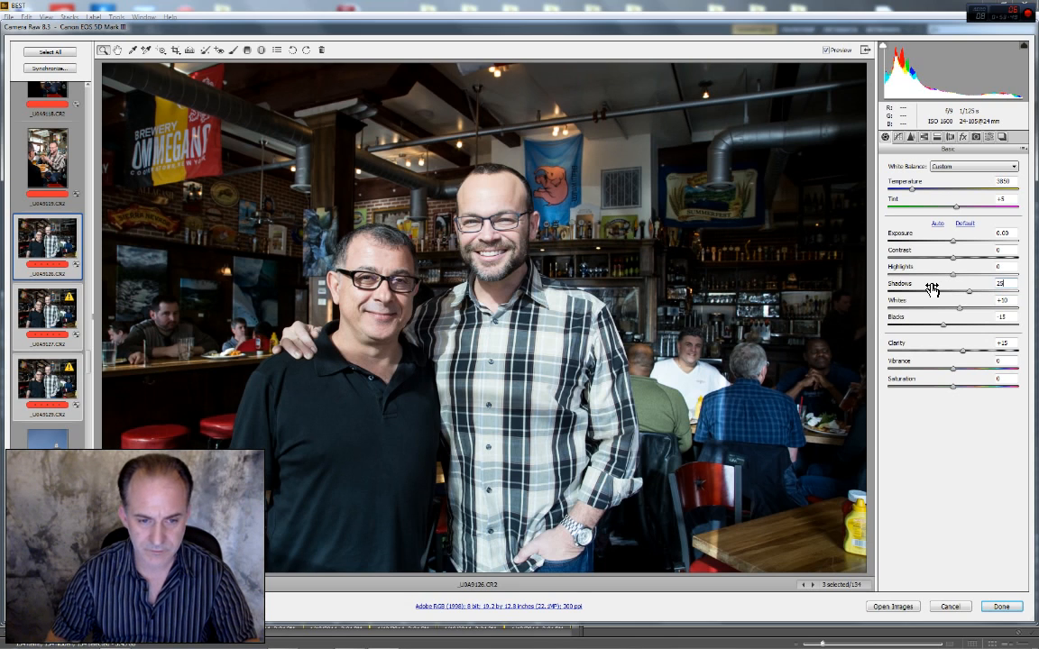
{"action": "left_click", "coordinate": [1007, 269]}
{"action": "left_click_drag", "start_coordinate": [1006, 270], "coordinate": [980, 272]}
{"action": "type", "text": "-10"}
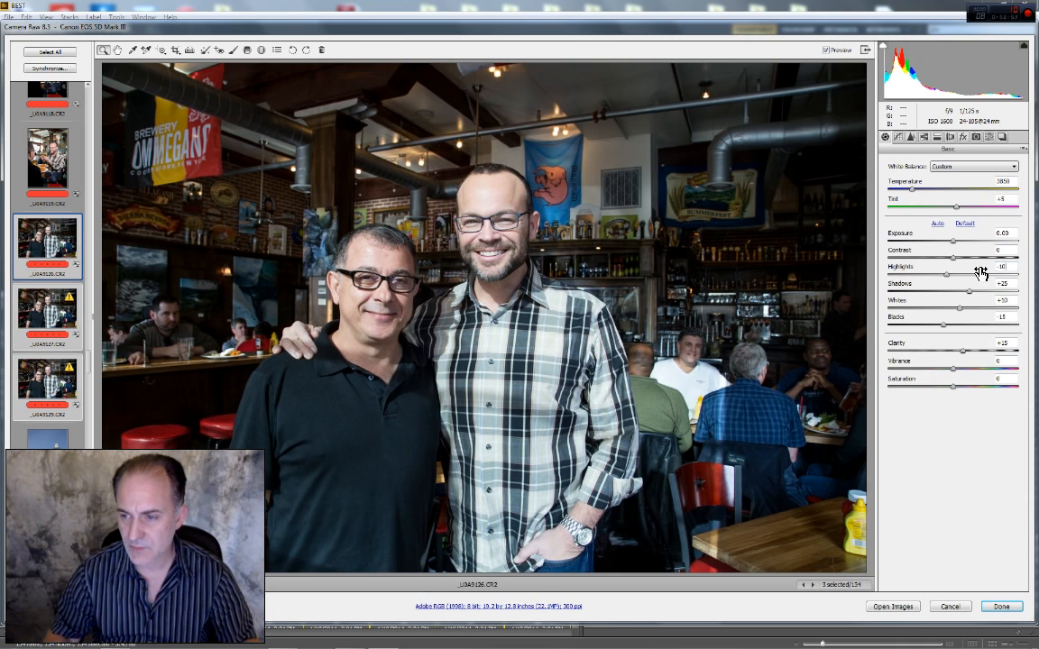
Set the parametric tone curve's Shadows and Darks to +25 each for the selected photos
{"action": "left_click", "coordinate": [898, 138]}
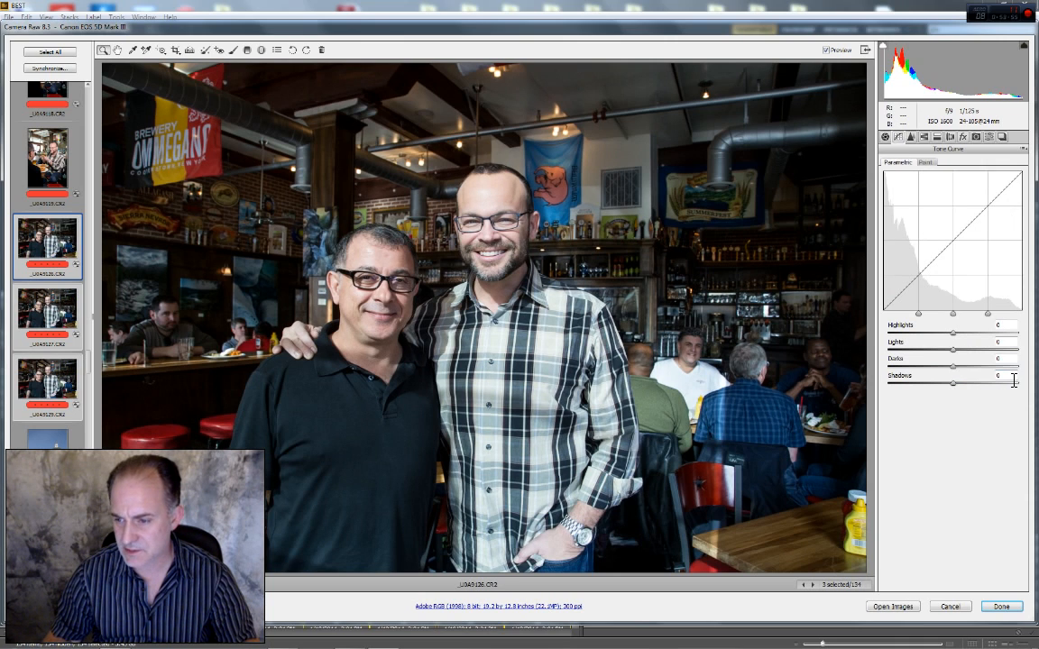
{"action": "type", "text": "25"}
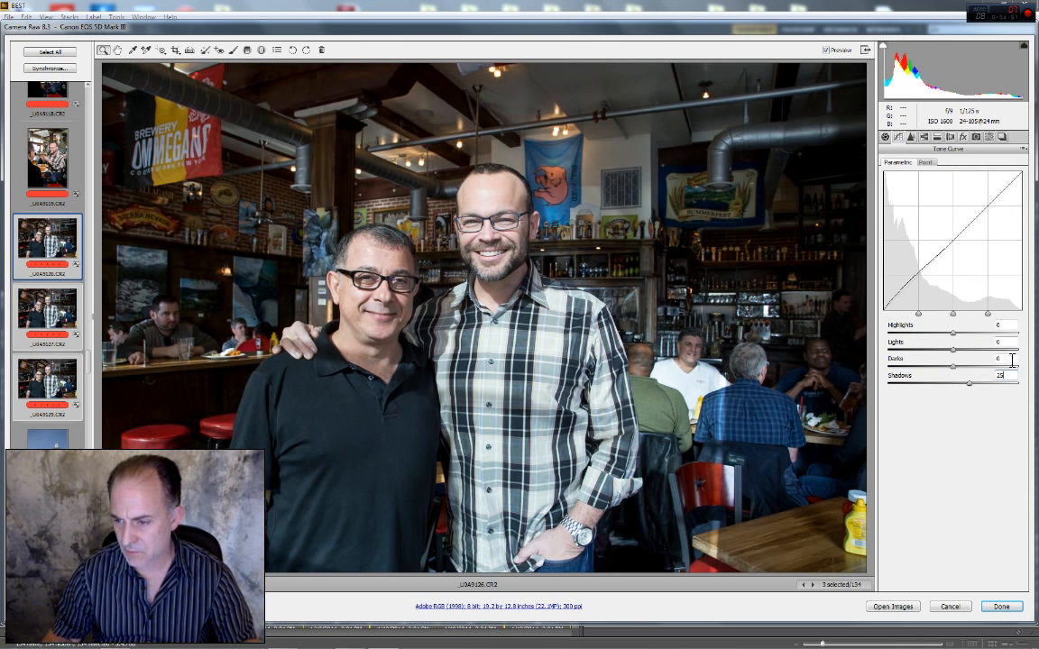
{"action": "key", "text": "shift+Tab"}
{"action": "type", "text": "25"}
{"action": "key", "text": "shift+Tab"}
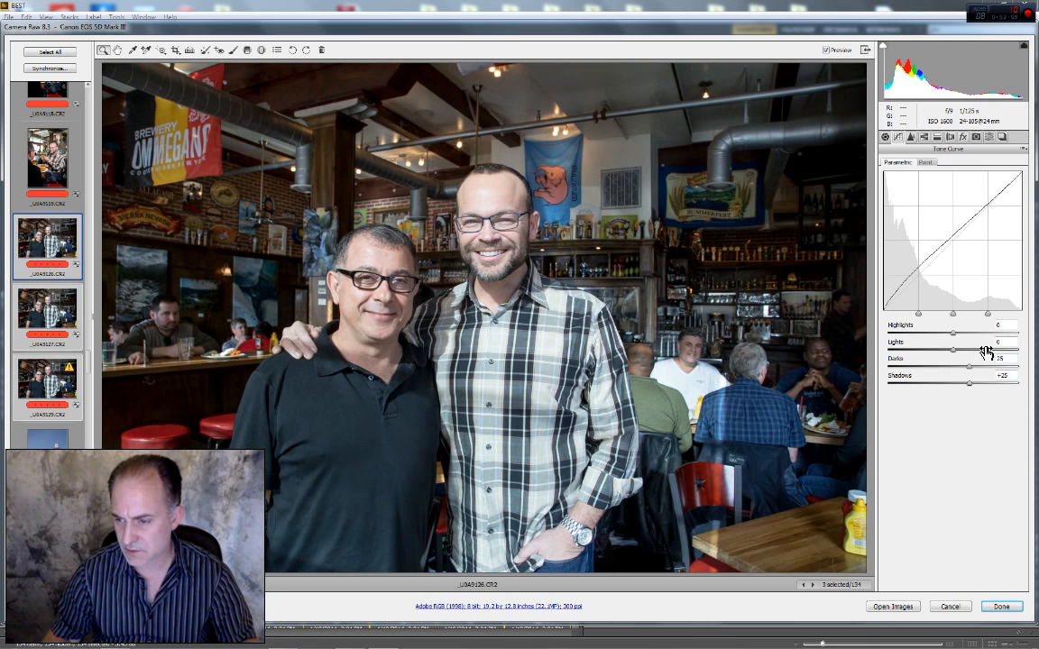
Inspect the men's faces at 100% and set the sharpening Amount to 75 for the selected photos
{"action": "left_click", "coordinate": [910, 138]}
{"action": "right_click", "coordinate": [385, 291]}
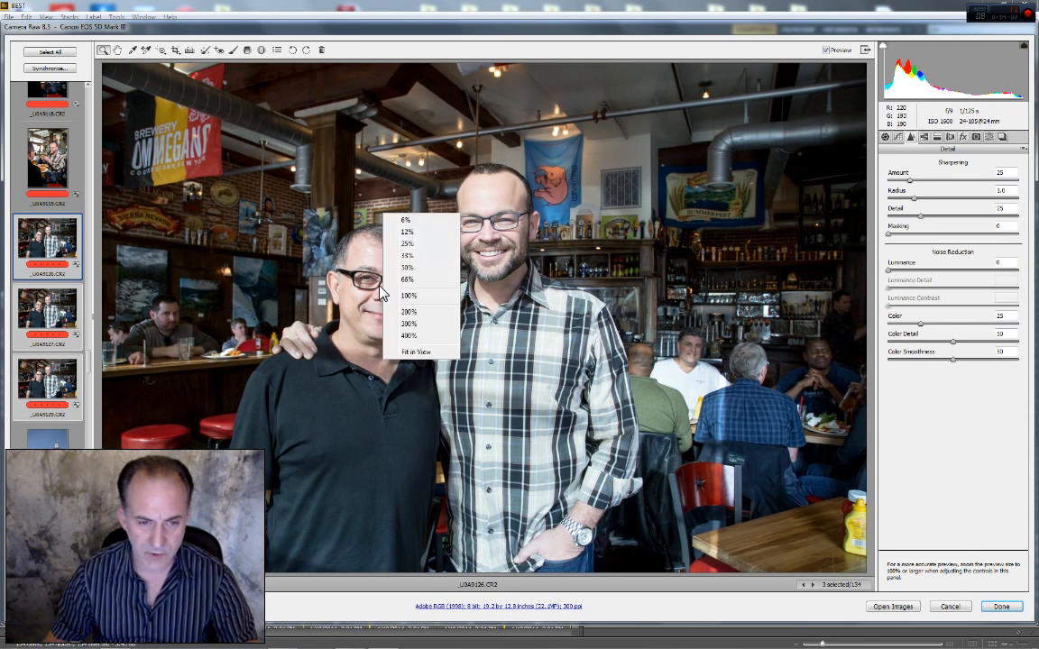
{"action": "left_click", "coordinate": [395, 297]}
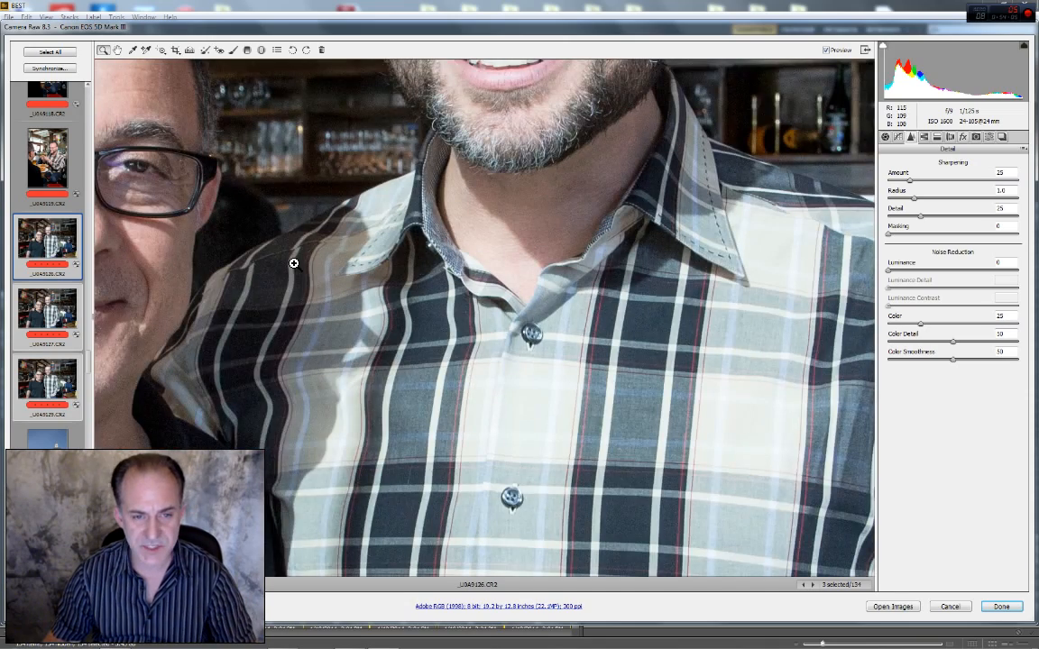
{"action": "left_click_drag", "start_coordinate": [325, 233], "coordinate": [542, 411]}
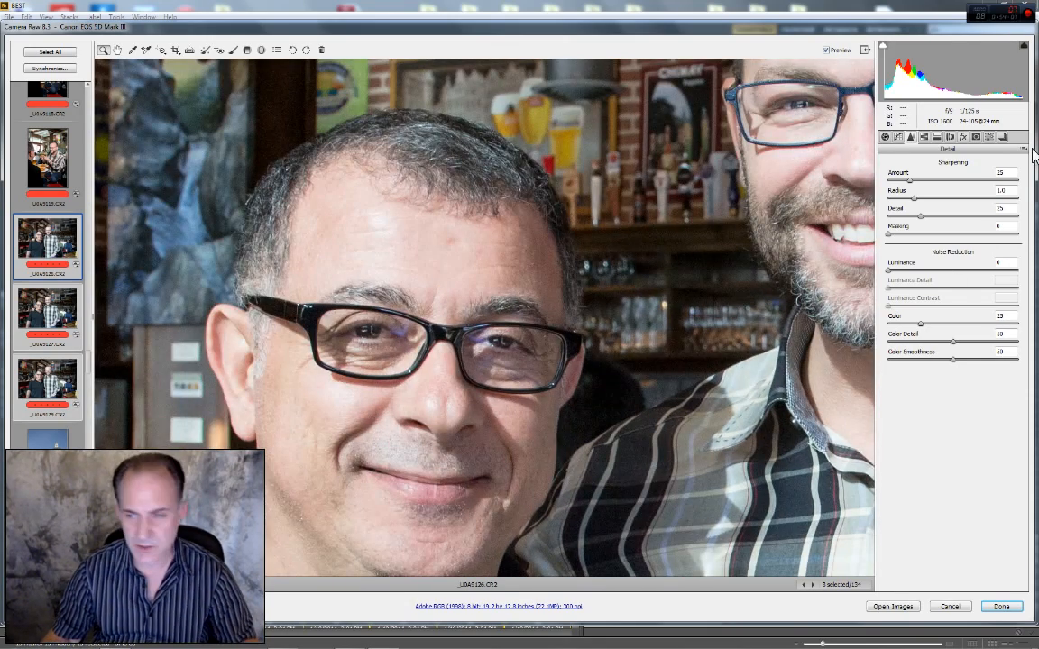
{"action": "left_click_drag", "start_coordinate": [1004, 173], "coordinate": [958, 174]}
{"action": "type", "text": "75"}
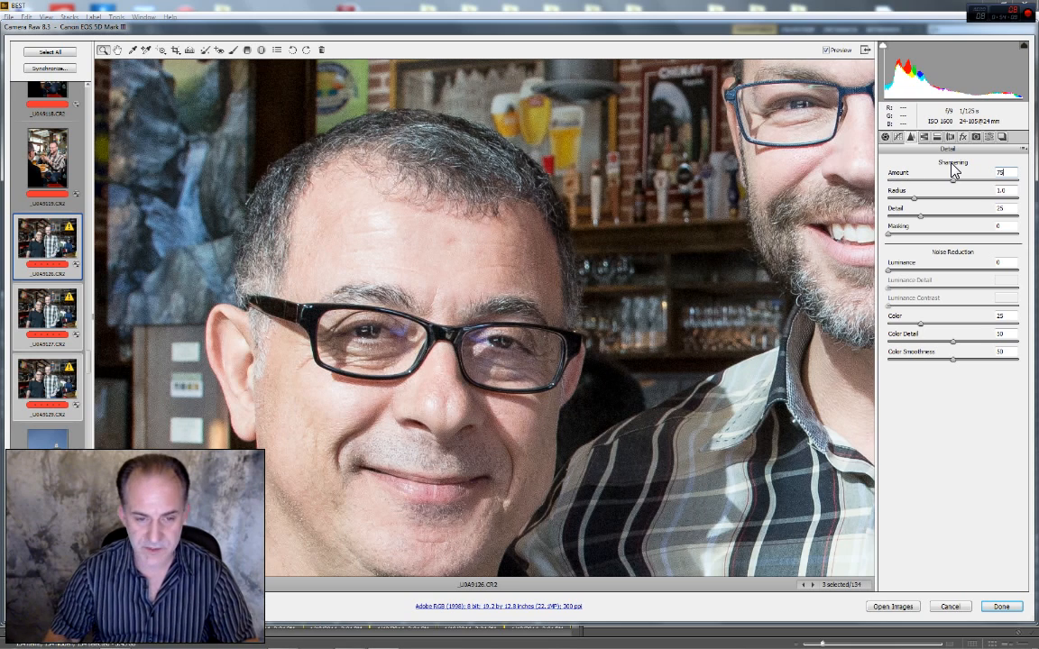
Set noise reduction Luminance to 15 and Color to 35, then compare with the preview and check the whole photo
{"action": "left_click_drag", "start_coordinate": [1021, 266], "coordinate": [953, 269]}
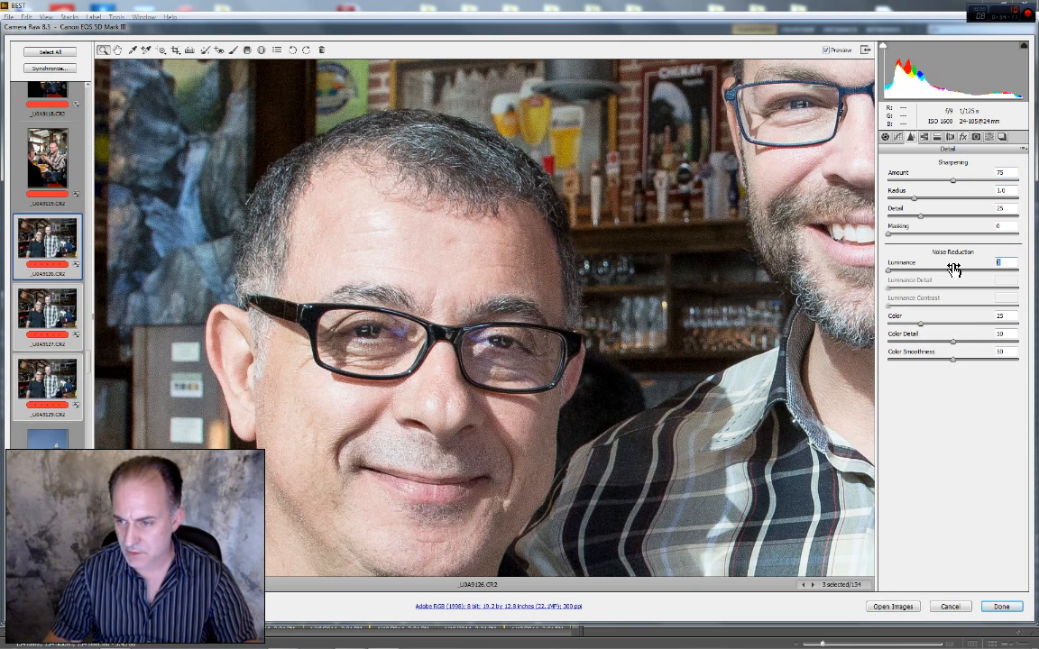
{"action": "type", "text": "1"}
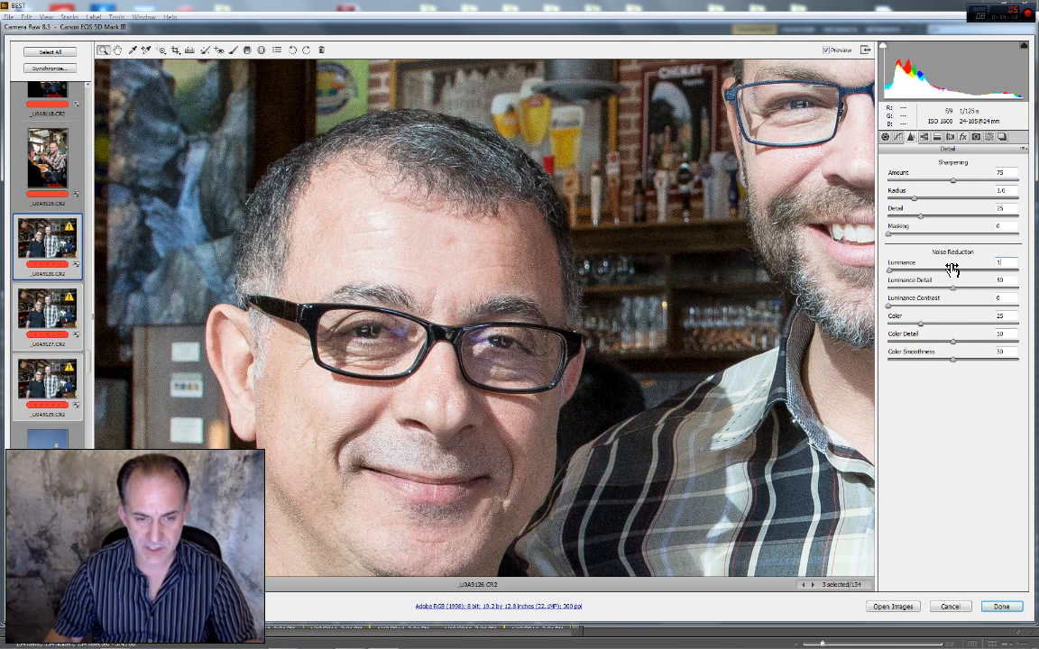
{"action": "type", "text": "5"}
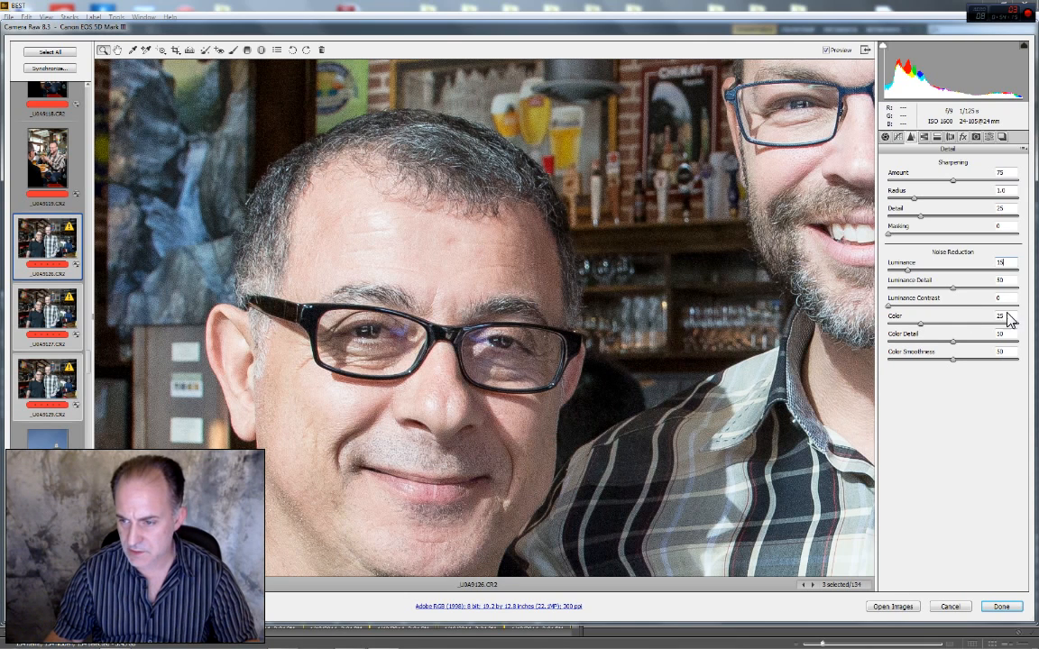
{"action": "left_click", "coordinate": [1015, 315]}
{"action": "type", "text": "1"}
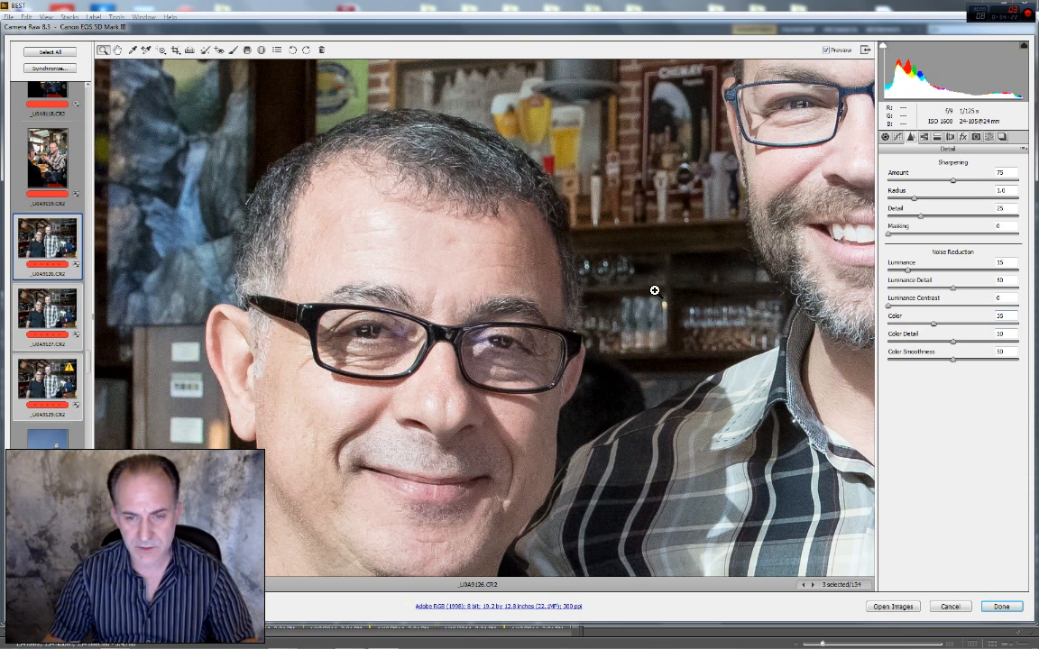
{"action": "left_click", "coordinate": [827, 51]}
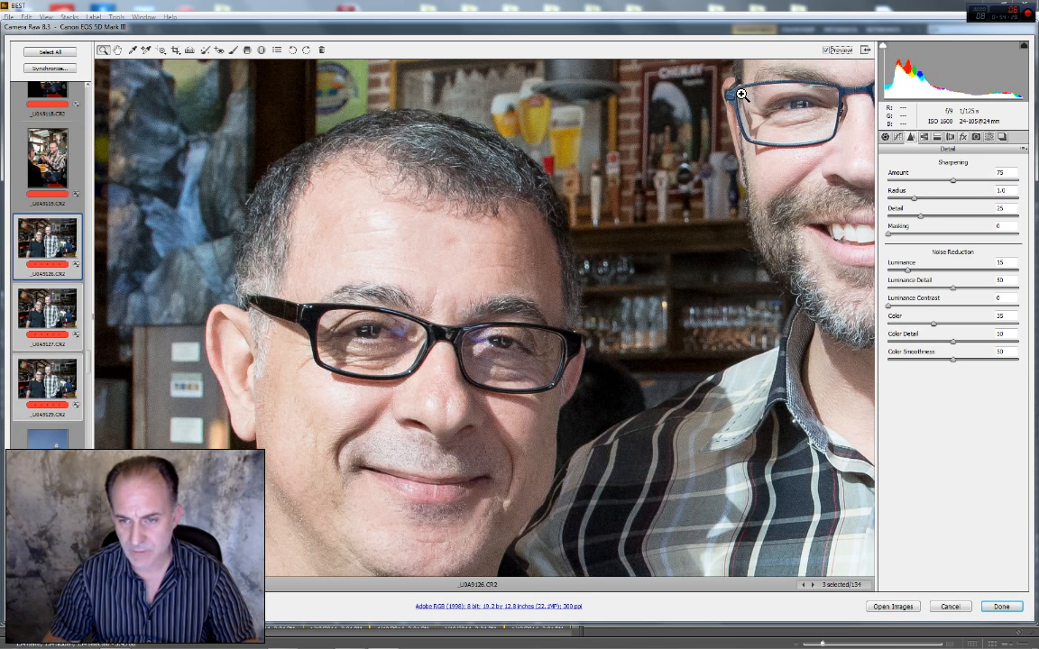
{"action": "right_click", "coordinate": [498, 211]}
{"action": "left_click", "coordinate": [524, 187]}
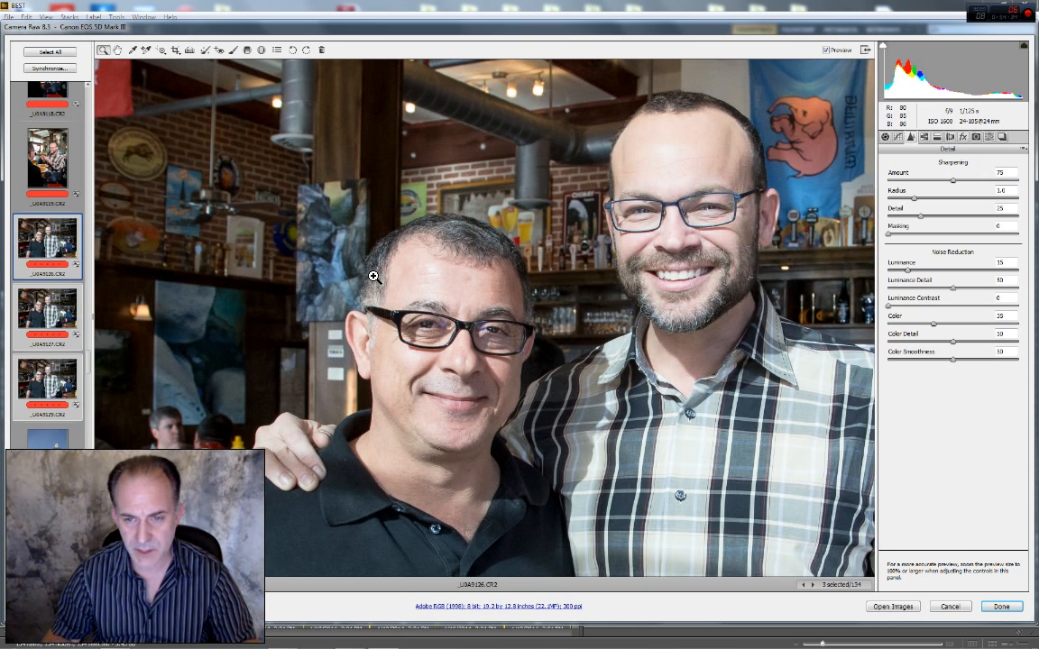
{"action": "right_click", "coordinate": [373, 279]}
{"action": "left_click", "coordinate": [402, 338]}
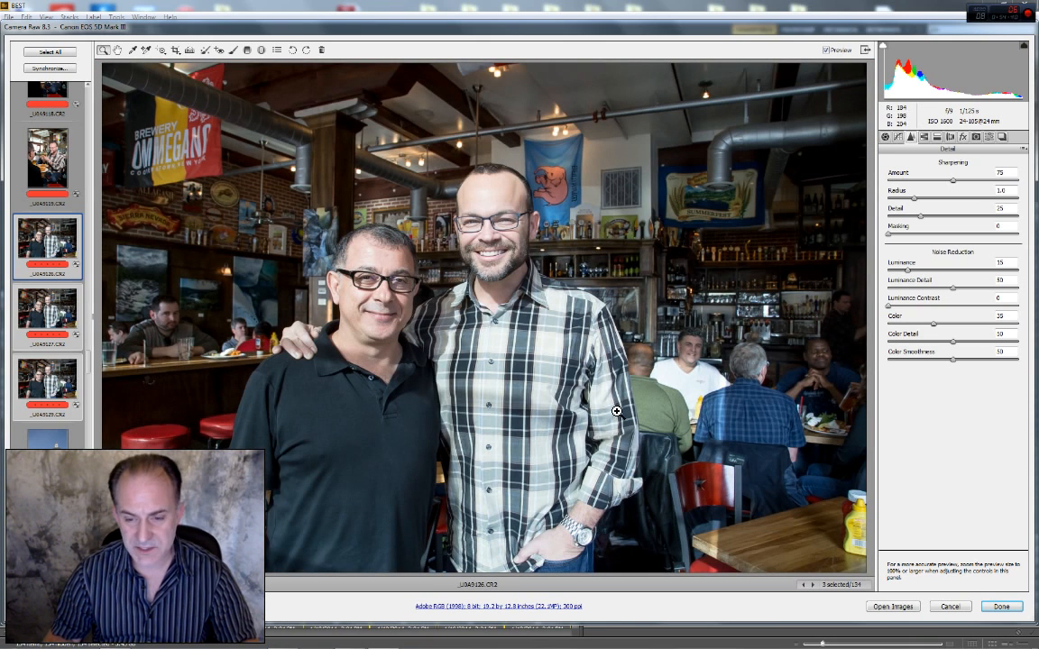
In the HSL luminance adjustments of the selected photos, set Oranges to -15, Yellows to +25 and Blues to -25
{"action": "left_click", "coordinate": [924, 137]}
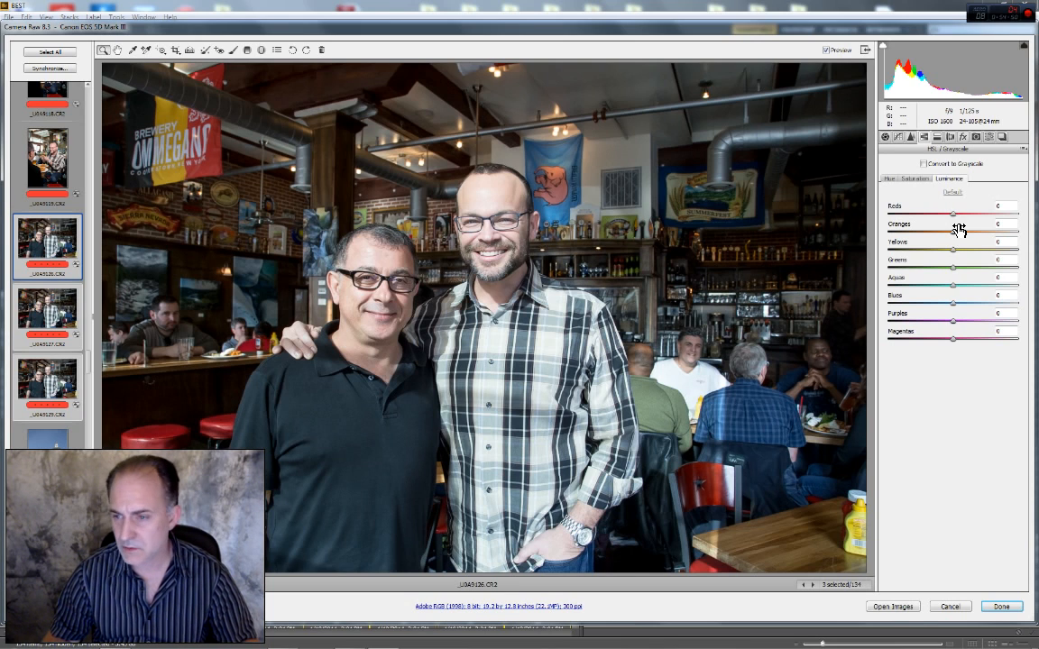
{"action": "mouse_move", "coordinate": [954, 233]}
{"action": "left_mouse_down"}
{"action": "mouse_move", "coordinate": [944, 232]}
{"action": "mouse_move", "coordinate": [995, 236]}
{"action": "mouse_move", "coordinate": [942, 239]}
{"action": "left_mouse_up"}
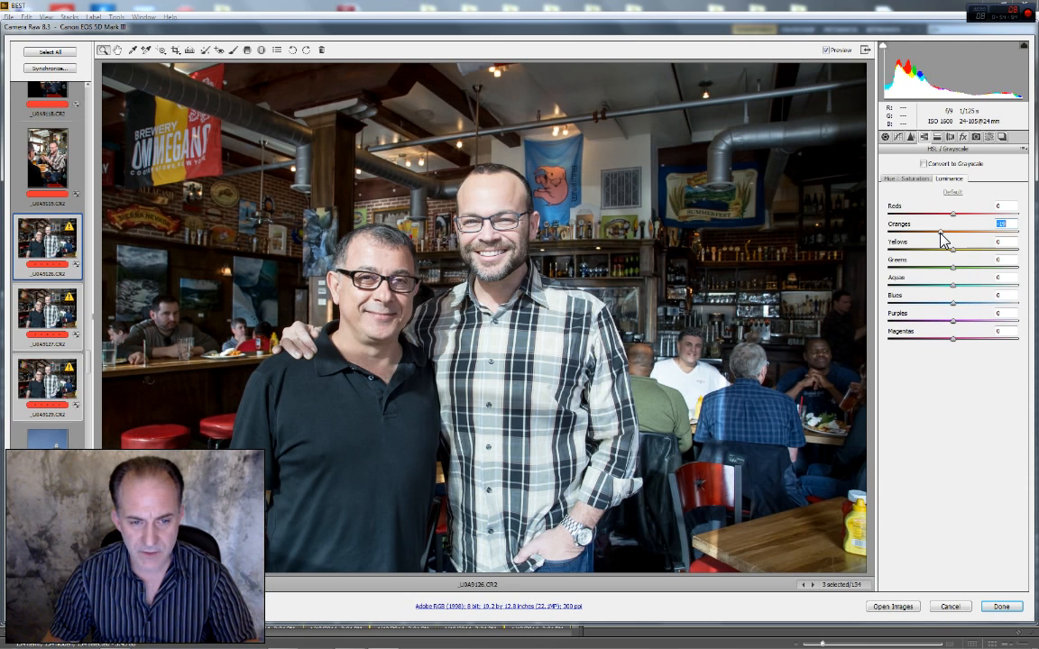
{"action": "type", "text": "-15"}
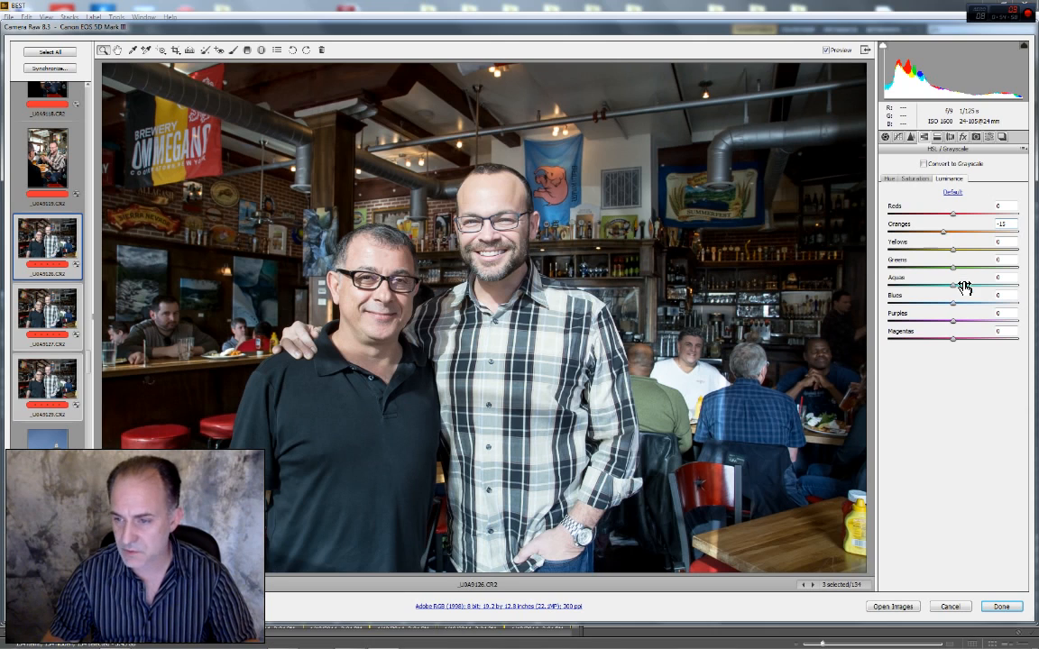
{"action": "left_click_drag", "start_coordinate": [952, 251], "coordinate": [974, 269]}
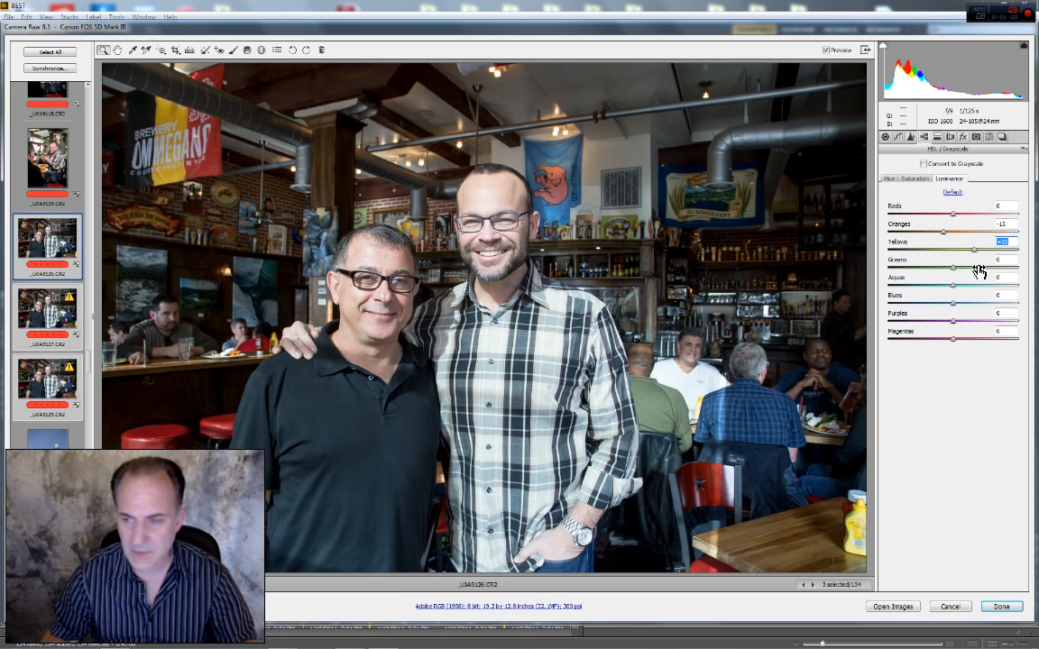
{"action": "type", "text": "25"}
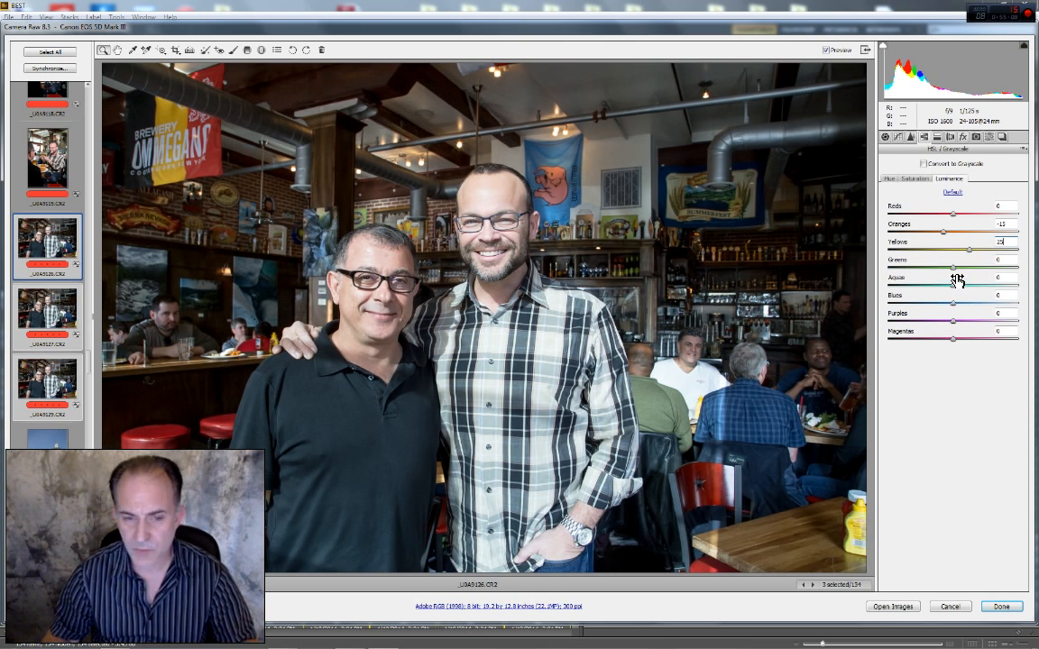
{"action": "left_click_drag", "start_coordinate": [952, 304], "coordinate": [920, 306]}
{"action": "type", "text": "-25"}
{"action": "key", "text": "Return"}
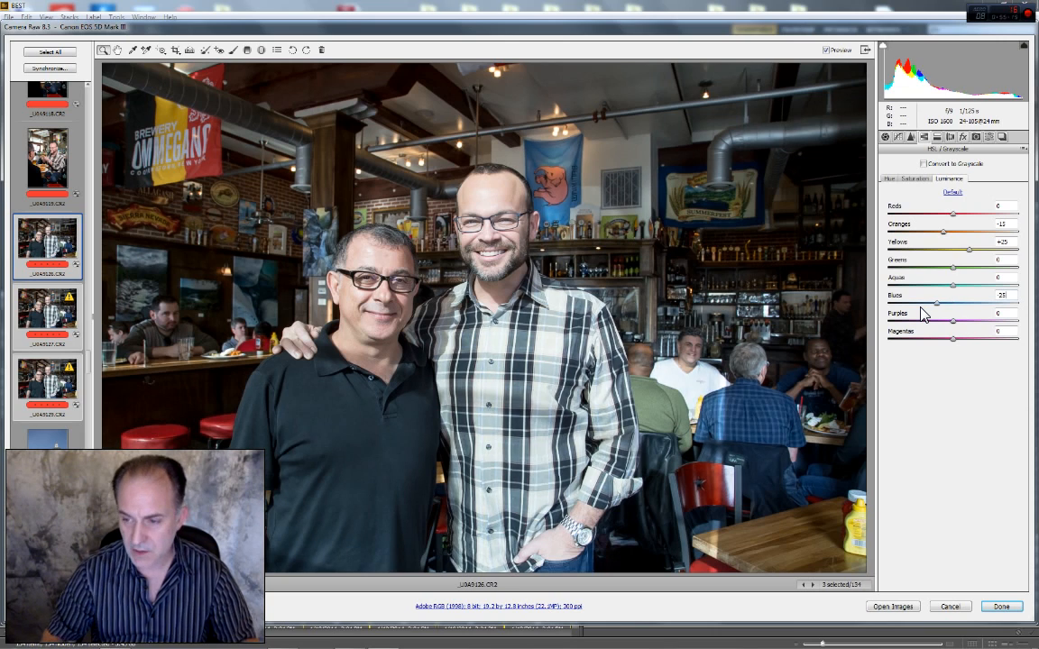
Set the HSL saturation of Oranges to +5 for the selected photos
{"action": "left_click", "coordinate": [930, 179]}
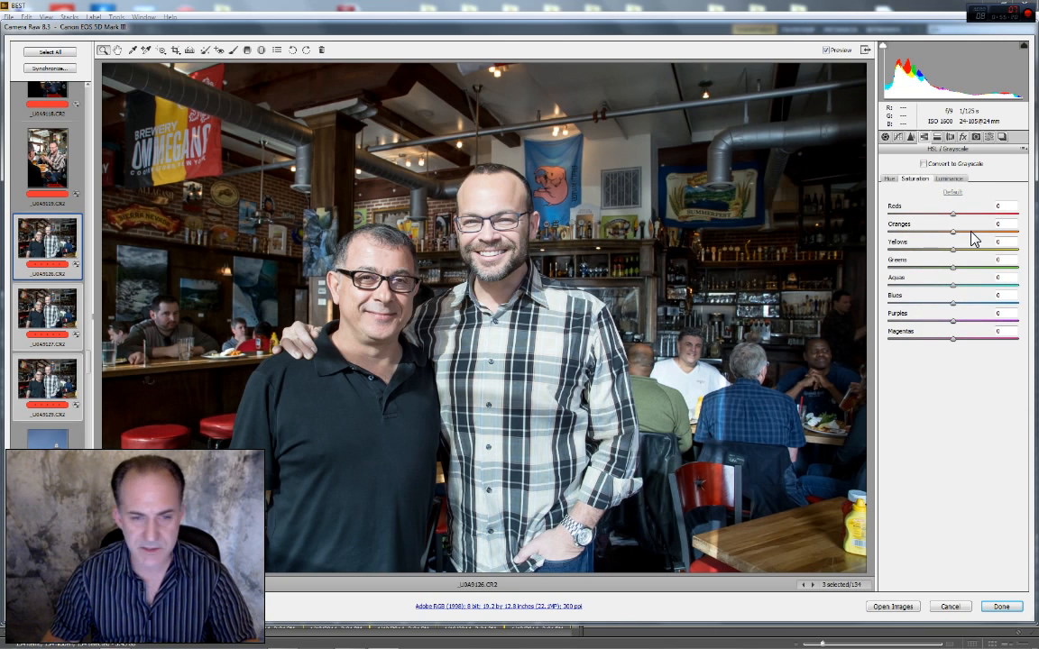
{"action": "left_click_drag", "start_coordinate": [1013, 224], "coordinate": [963, 225]}
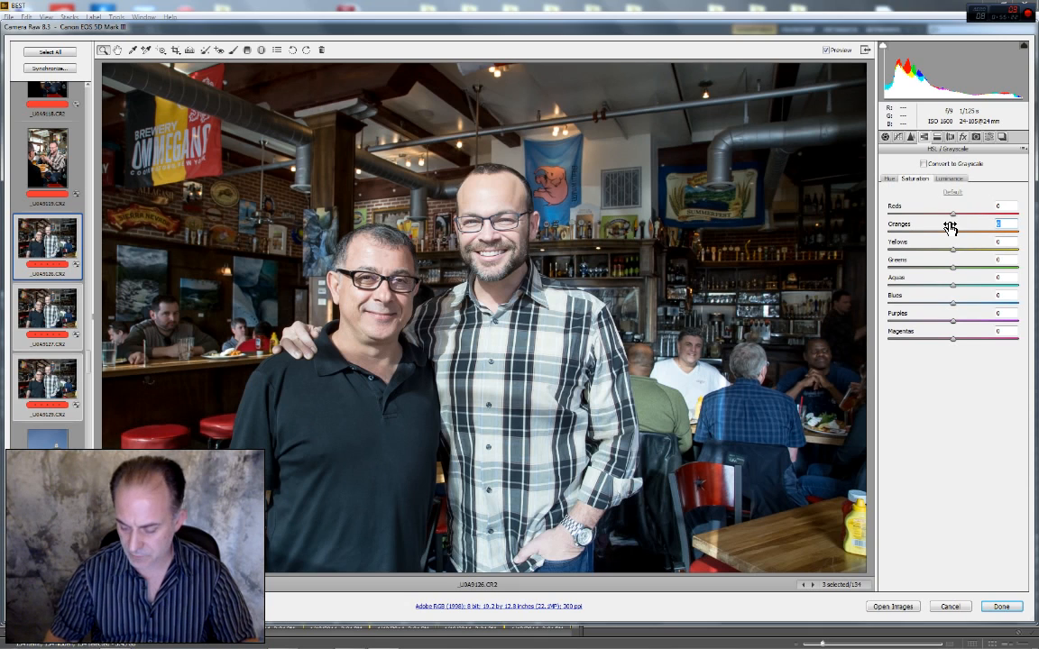
{"action": "type", "text": "5"}
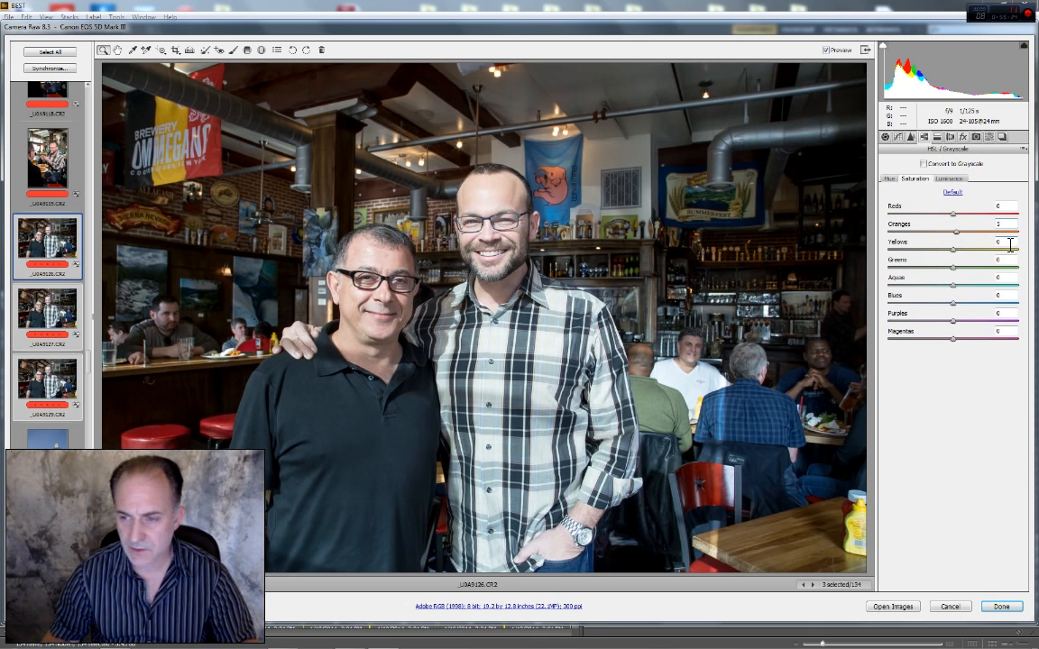
Set Exposure to -0.10 and synchronize all settings, including Local Adjustments but not Crop or Spot Removal, across the selected photos
{"action": "left_click", "coordinate": [884, 136]}
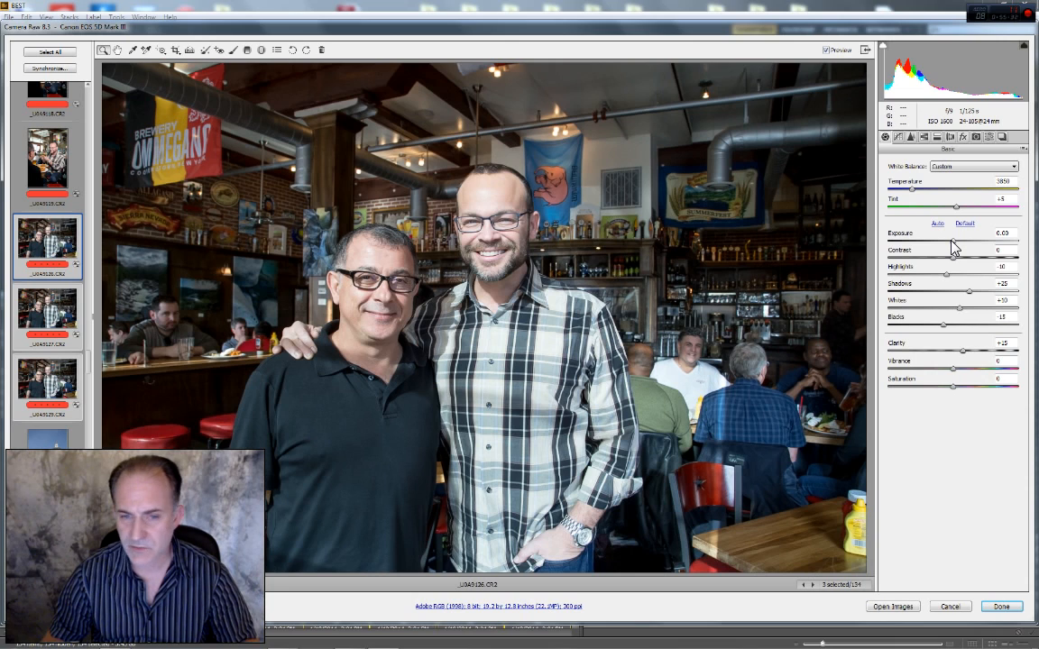
{"action": "key", "text": "Down"}
{"action": "key", "text": "Down"}
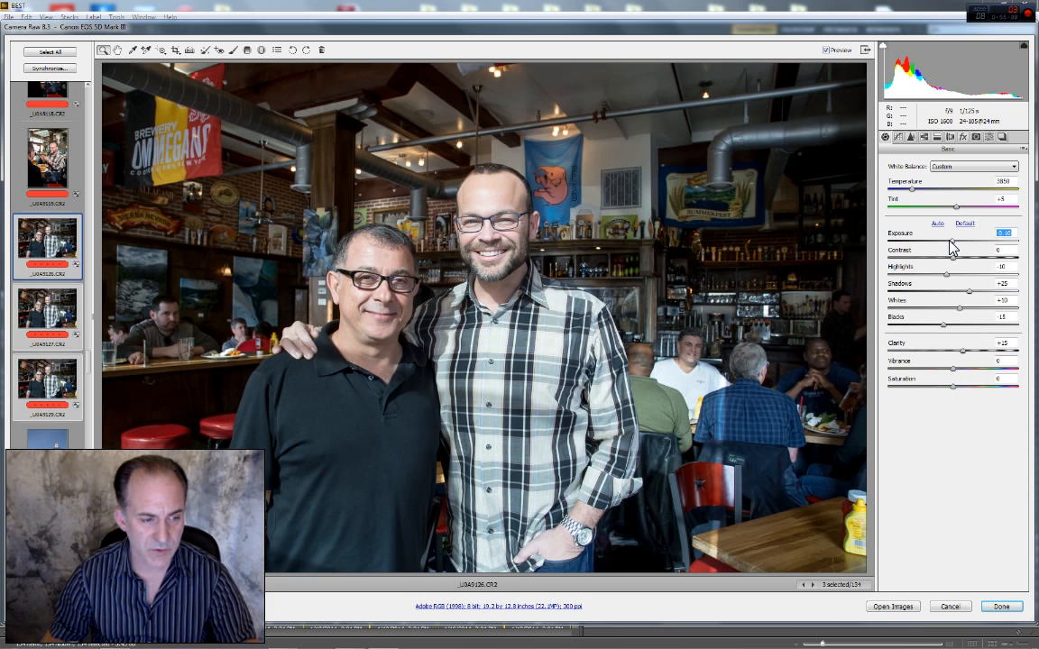
{"action": "left_click", "coordinate": [45, 67]}
{"action": "left_click", "coordinate": [443, 439]}
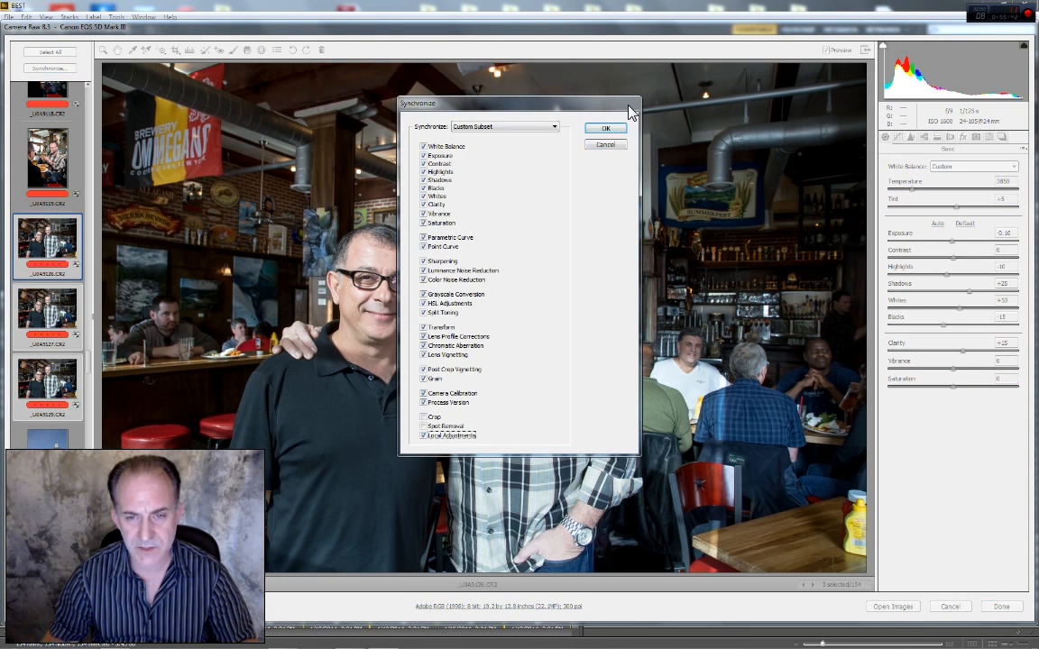
{"action": "left_click", "coordinate": [606, 129]}
Find photo _U0A9071.CR2, the last of the men eating at the bar, and rate it five stars
{"action": "scroll", "coordinate": [60, 374], "scroll_direction": "up", "scroll_amount": 5}
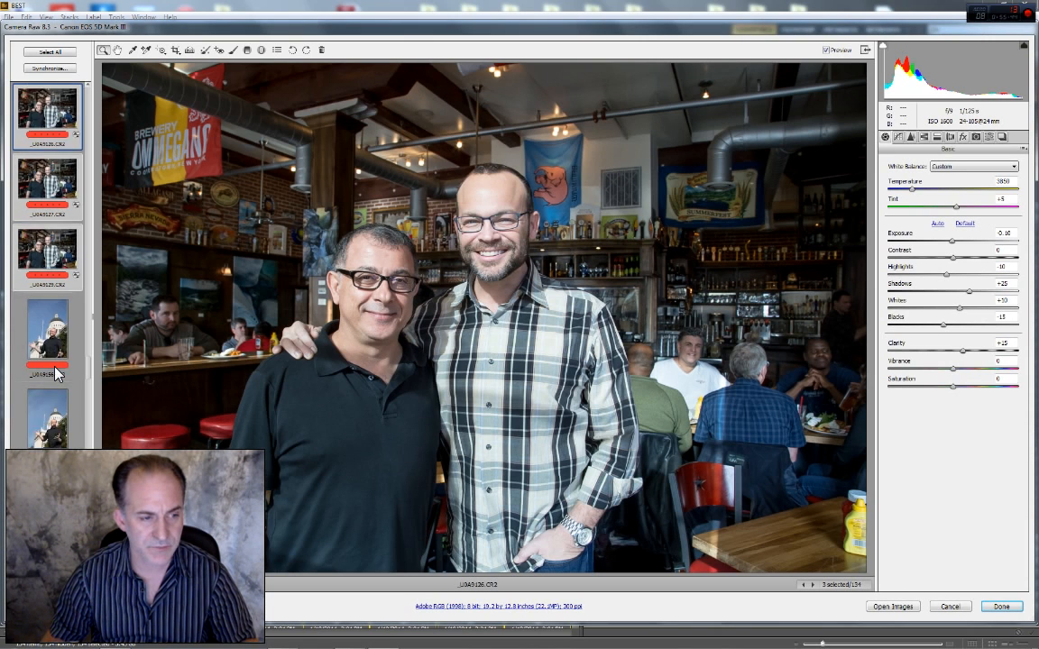
{"action": "scroll", "coordinate": [58, 364], "scroll_direction": "up", "scroll_amount": 10}
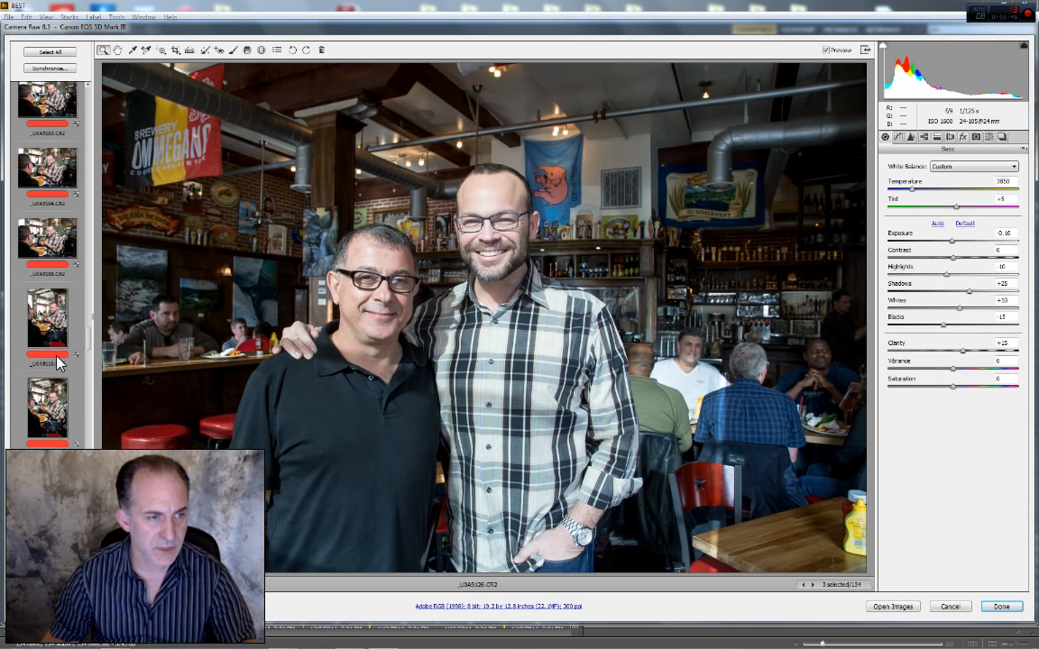
{"action": "scroll", "coordinate": [58, 363], "scroll_direction": "up", "scroll_amount": 10}
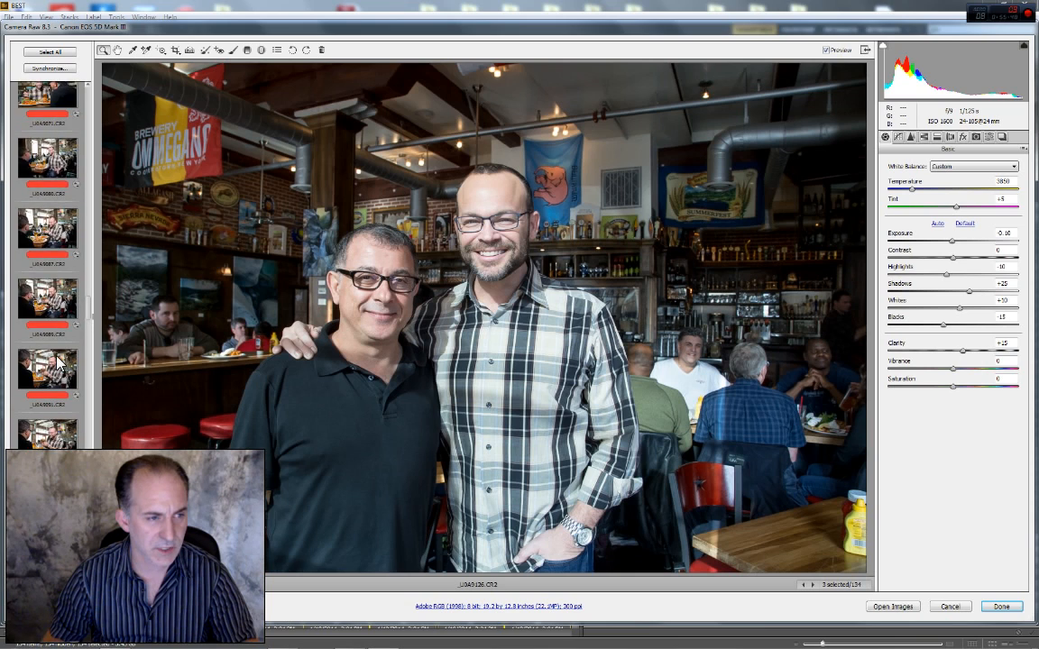
{"action": "scroll", "coordinate": [56, 363], "scroll_direction": "down", "scroll_amount": 5}
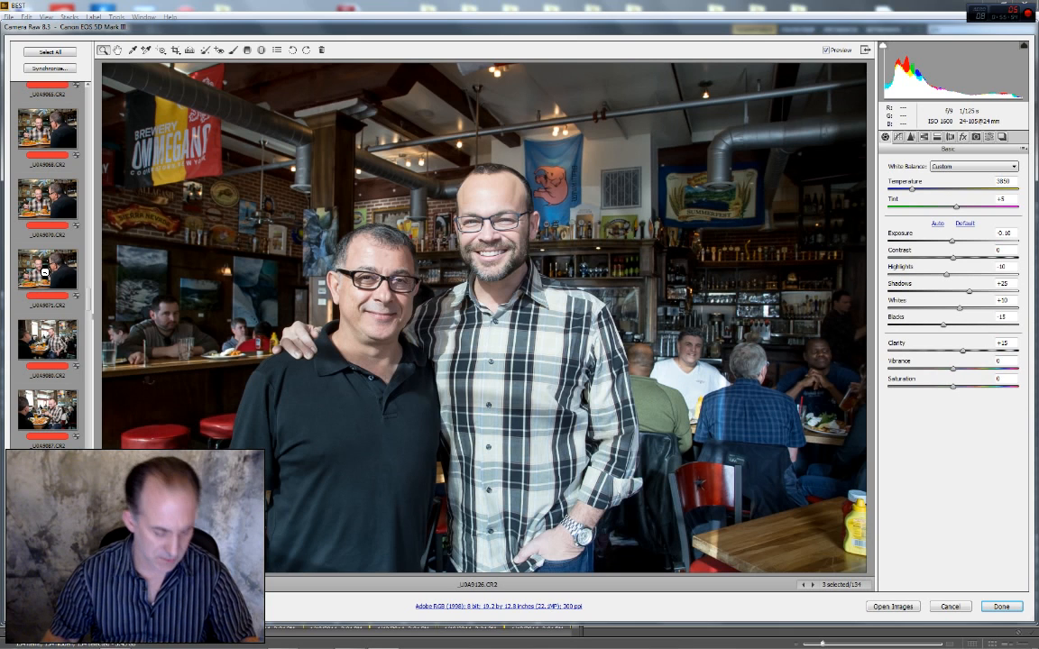
{"action": "left_click", "coordinate": [40, 273]}
{"action": "key", "text": "ctrl+5"}
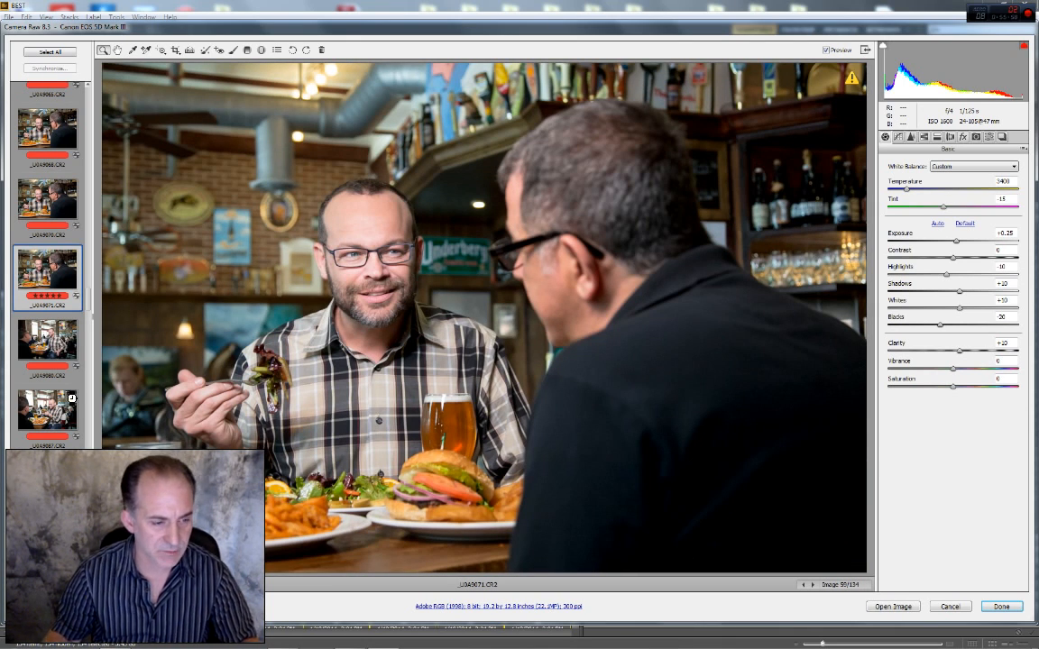
Save photos _U0A9080.CR2 through _U0A9129.CR2 as 8-bit Adobe RGB TIFFs at 300 ppi and rate _U0A9129.CR2 five stars
{"action": "left_click", "coordinate": [40, 341]}
{"action": "scroll", "coordinate": [47, 226], "scroll_direction": "down", "scroll_amount": 8}
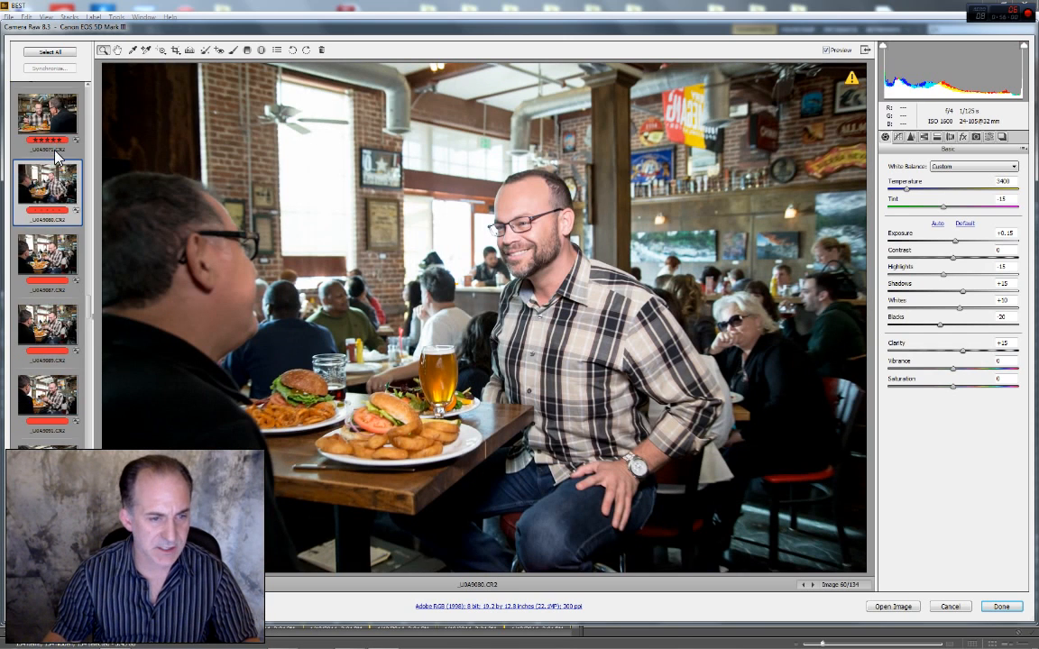
{"action": "scroll", "coordinate": [40, 352], "scroll_direction": "down", "scroll_amount": 3}
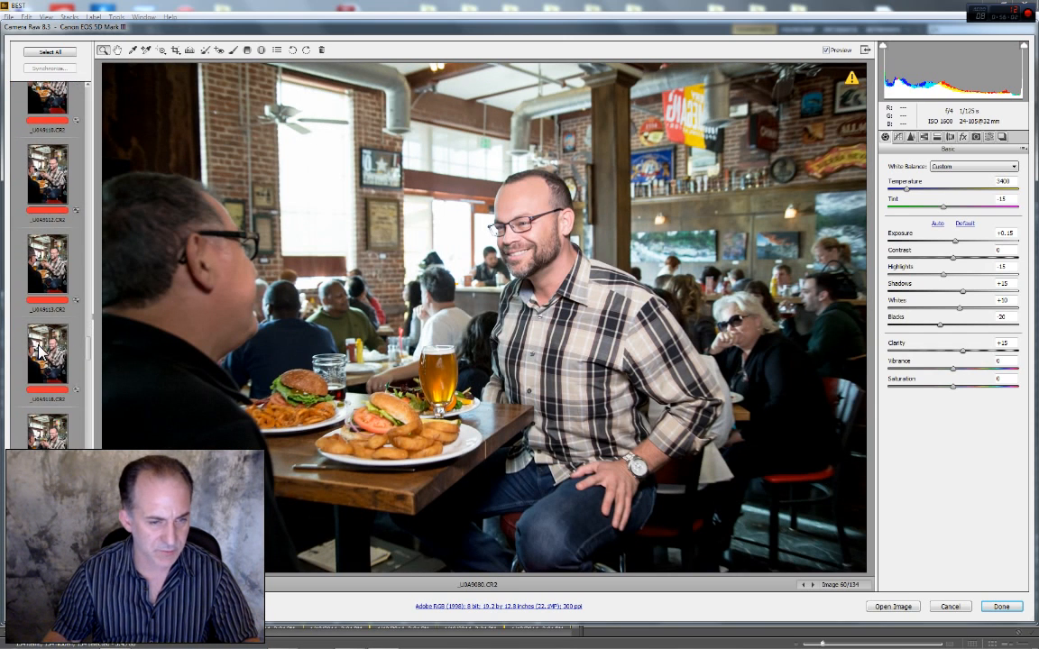
{"action": "scroll", "coordinate": [40, 351], "scroll_direction": "down", "scroll_amount": 2}
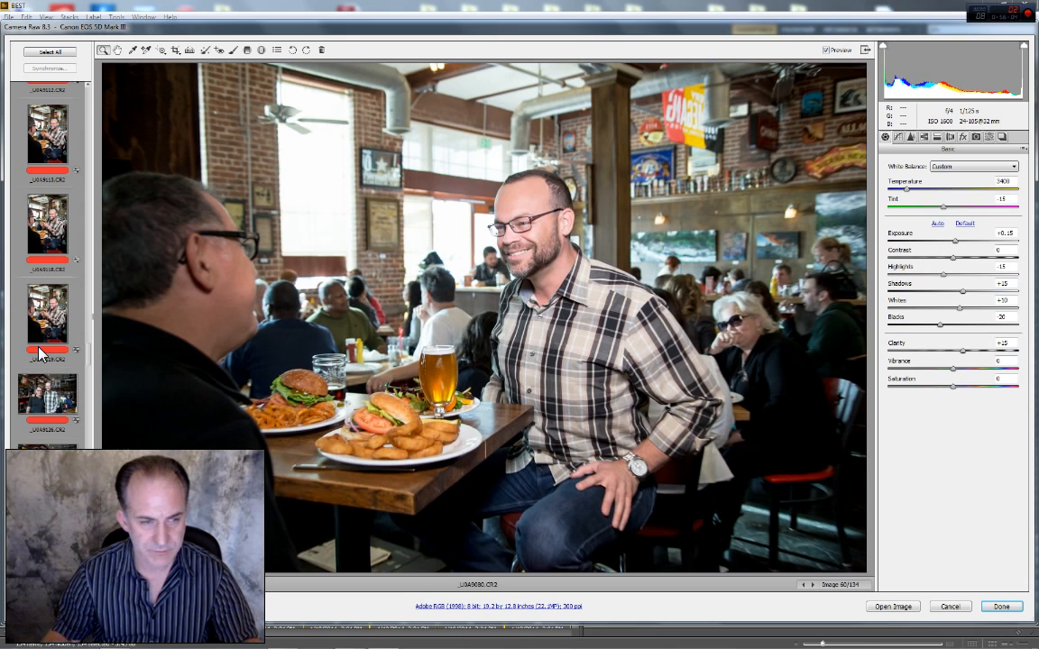
{"action": "scroll", "coordinate": [40, 352], "scroll_direction": "down", "scroll_amount": 2}
{"action": "left_click", "coordinate": [43, 378], "text": "shift"}
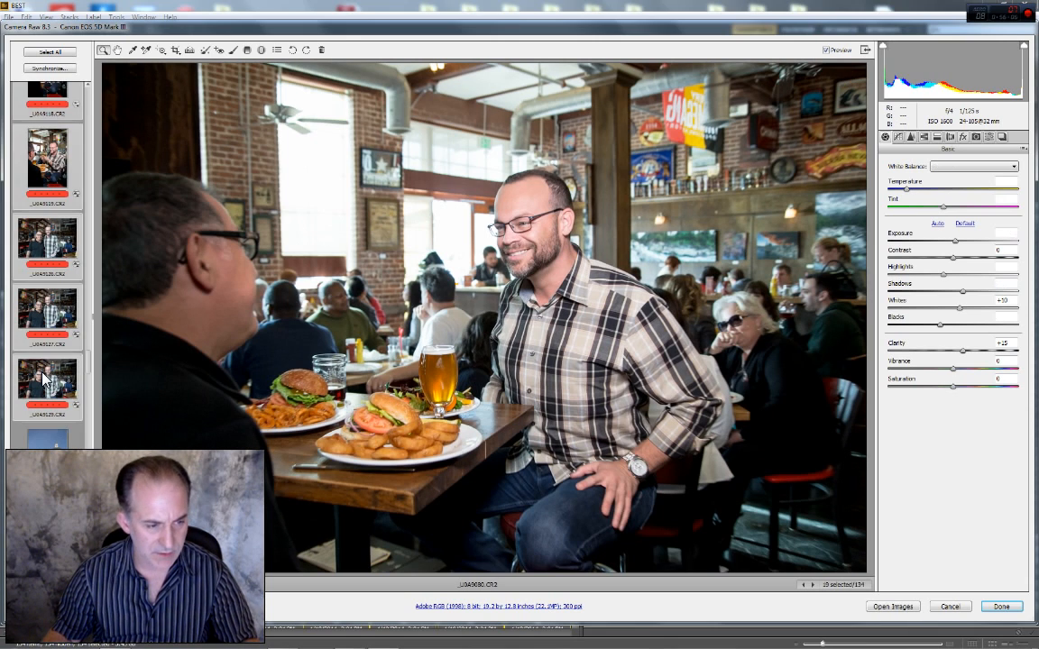
{"action": "left_click", "coordinate": [33, 612]}
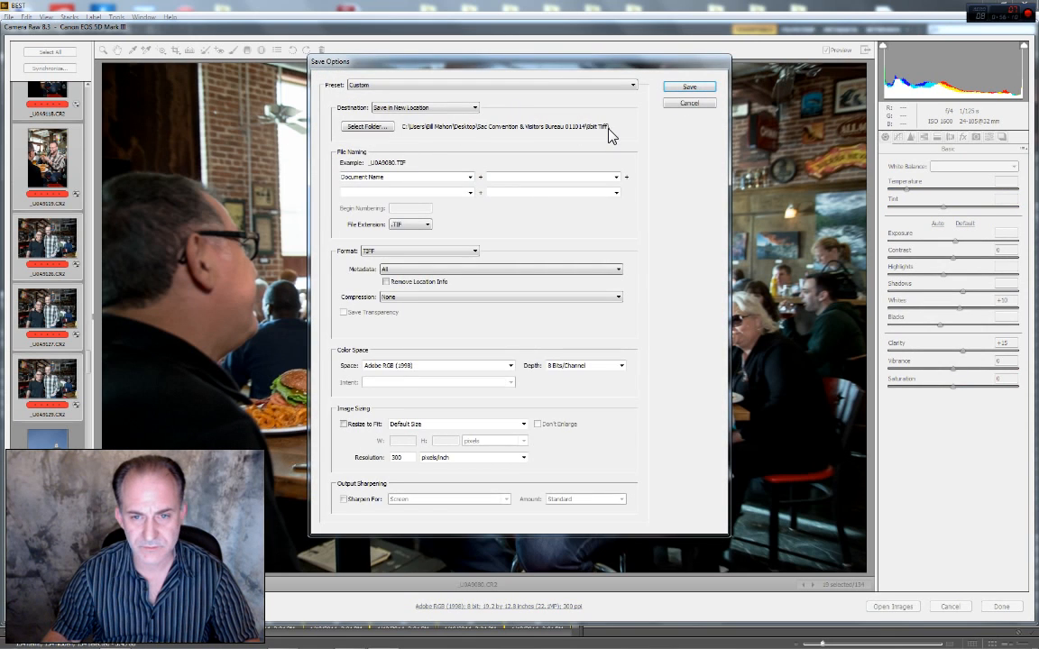
{"action": "left_click", "coordinate": [686, 87]}
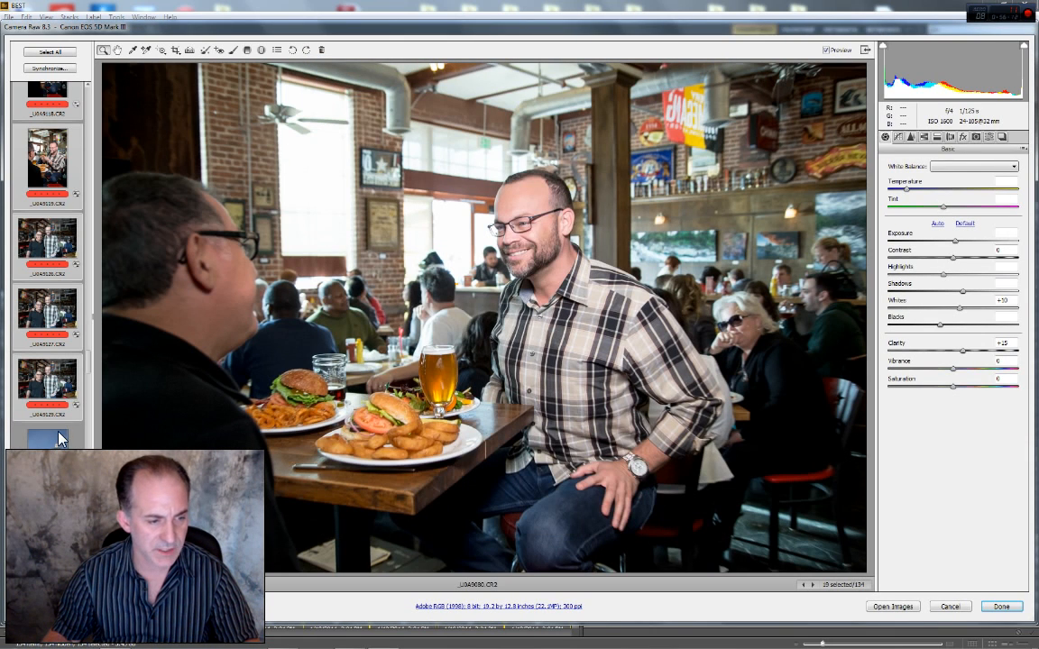
{"action": "left_click", "coordinate": [52, 389]}
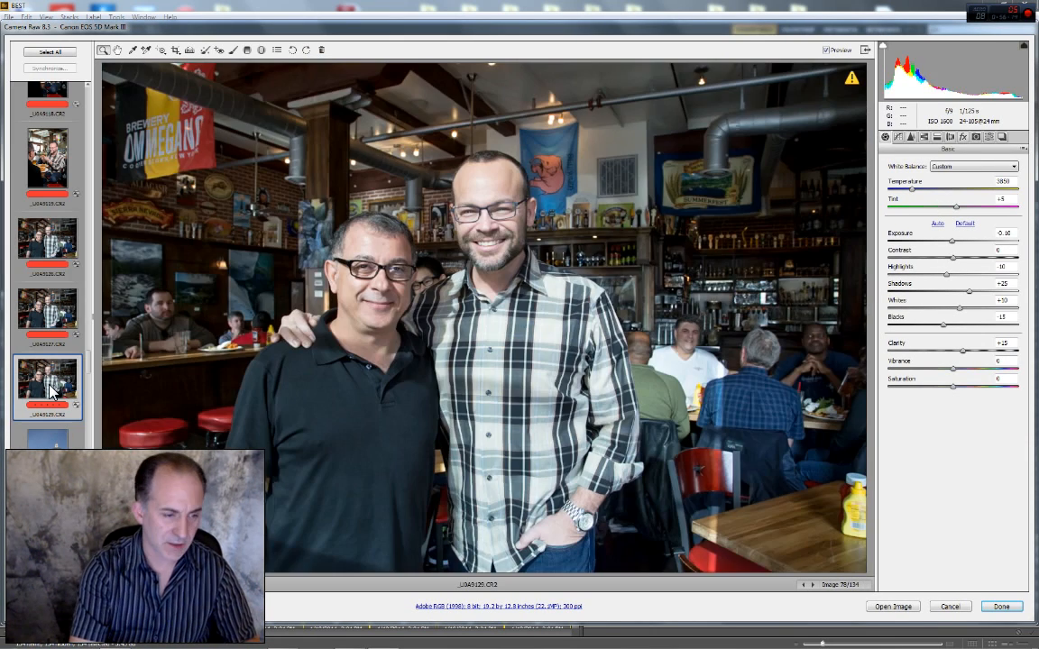
{"action": "scroll", "coordinate": [53, 388], "scroll_direction": "down", "scroll_amount": 3}
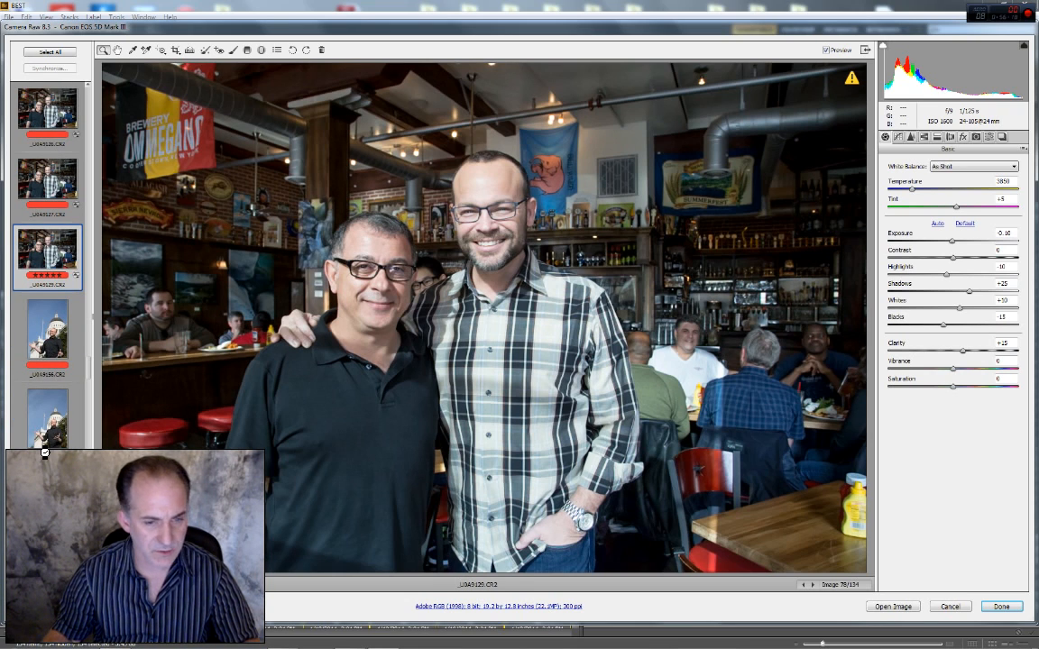
Select all the Capitol dome portraits starting at _U0A9156.CR2 and set their Clarity to +15
{"action": "key", "text": "Down"}
{"action": "scroll", "coordinate": [34, 402], "scroll_direction": "down", "scroll_amount": 6}
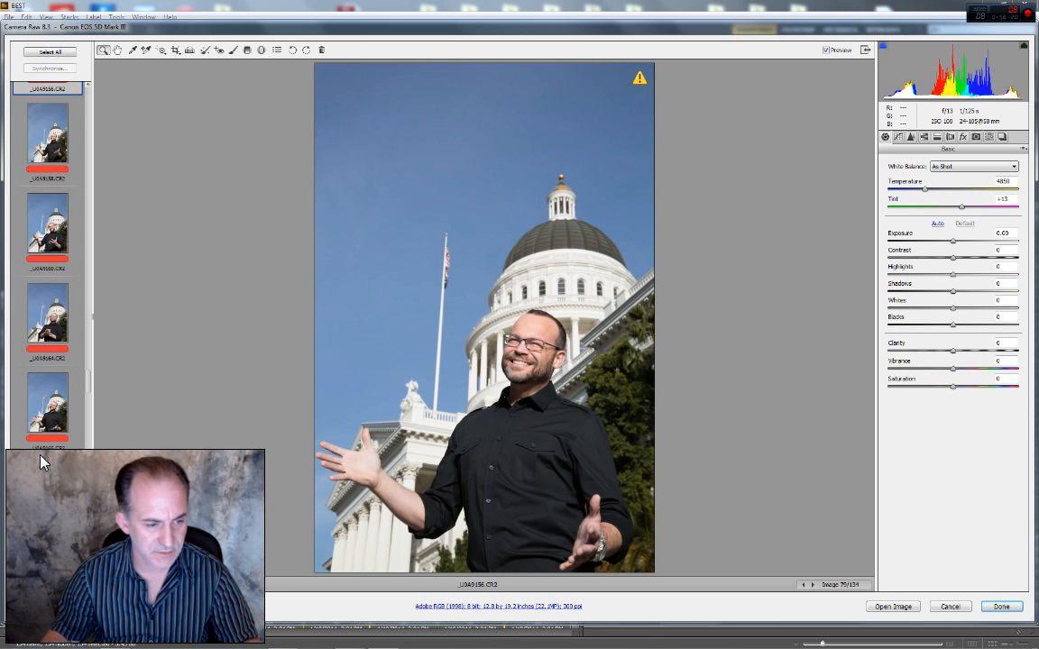
{"action": "scroll", "coordinate": [40, 433], "scroll_direction": "down", "scroll_amount": 10}
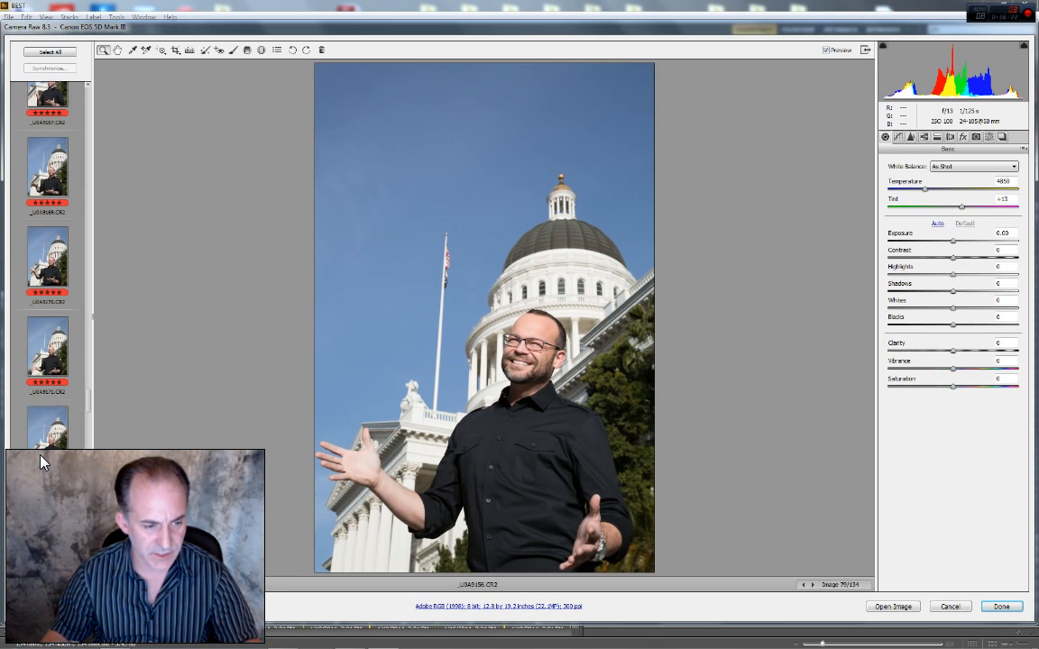
{"action": "scroll", "coordinate": [41, 462], "scroll_direction": "down", "scroll_amount": 6}
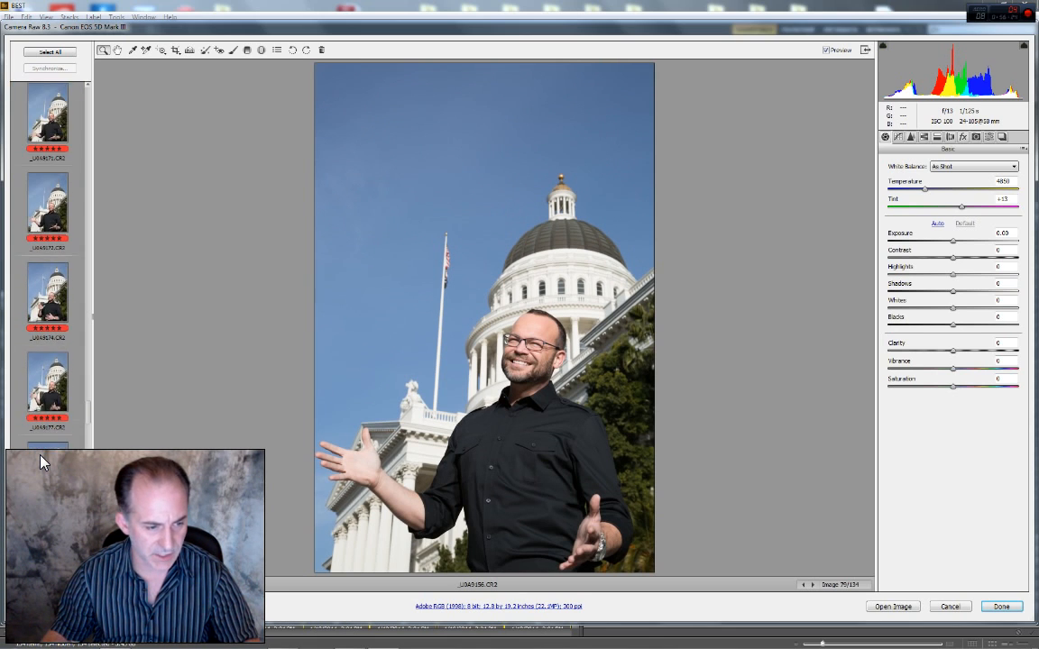
{"action": "scroll", "coordinate": [41, 463], "scroll_direction": "down", "scroll_amount": 6}
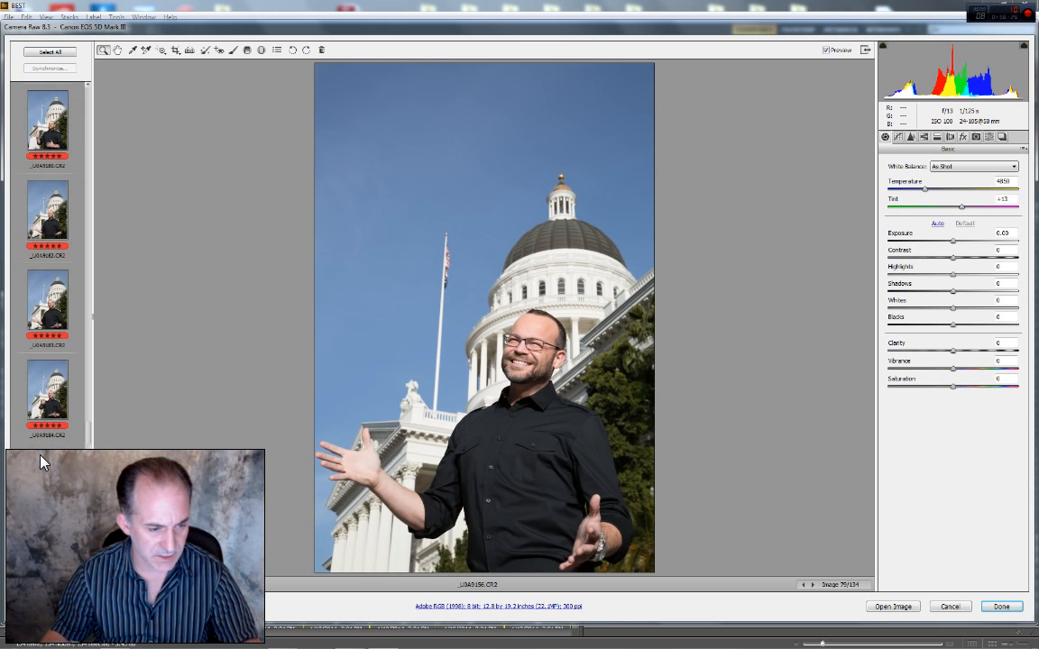
{"action": "scroll", "coordinate": [41, 462], "scroll_direction": "down", "scroll_amount": 3}
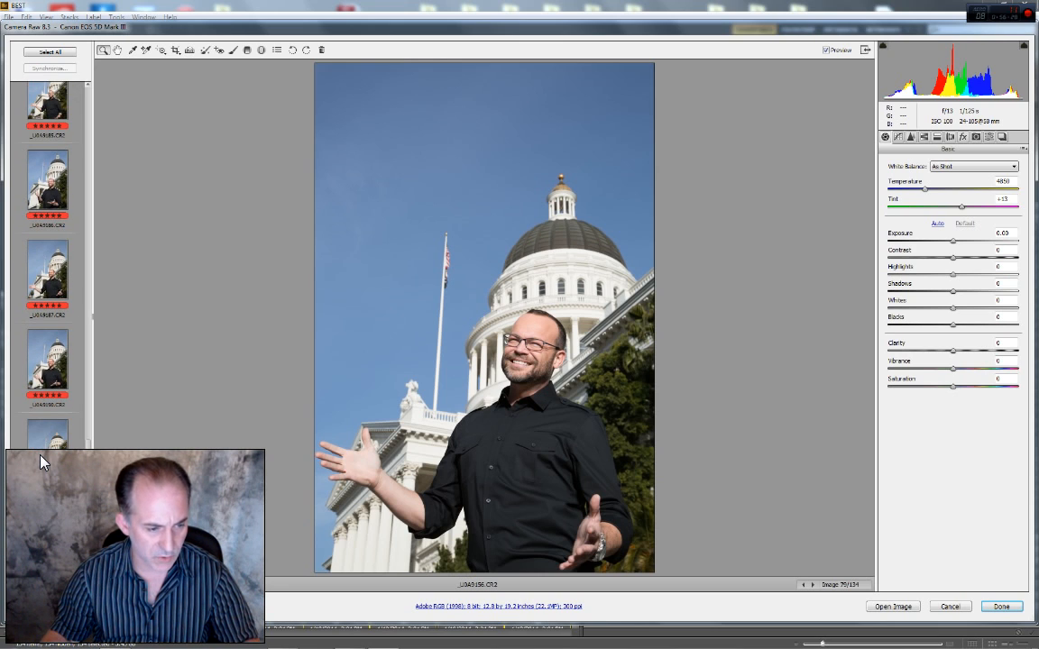
{"action": "key", "text": "ctrl+a"}
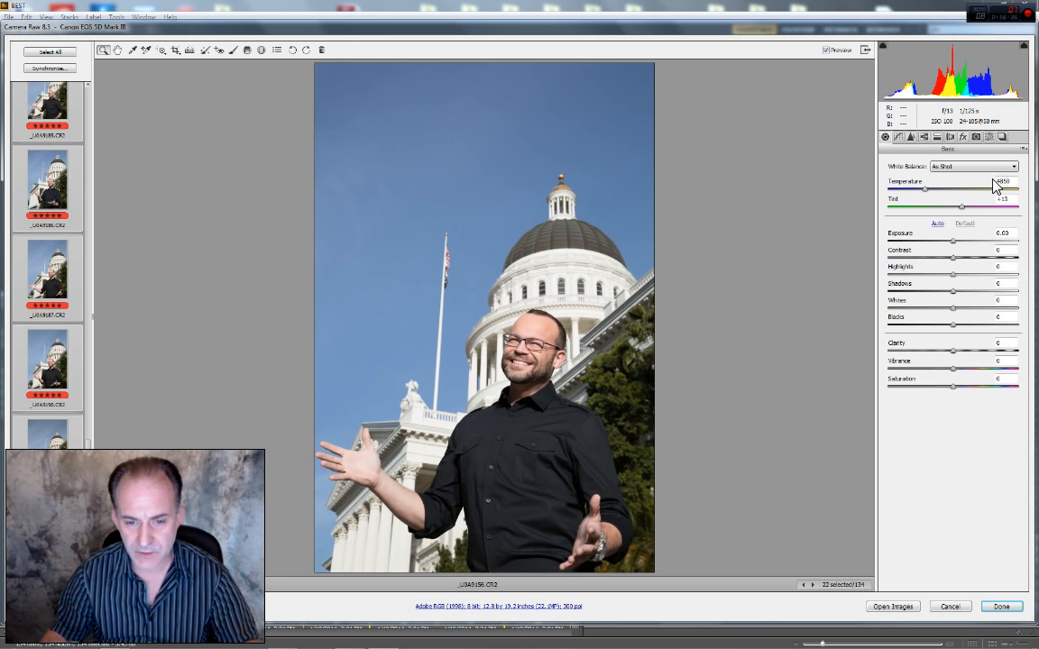
{"action": "left_click", "coordinate": [1011, 343]}
{"action": "type", "text": "15"}
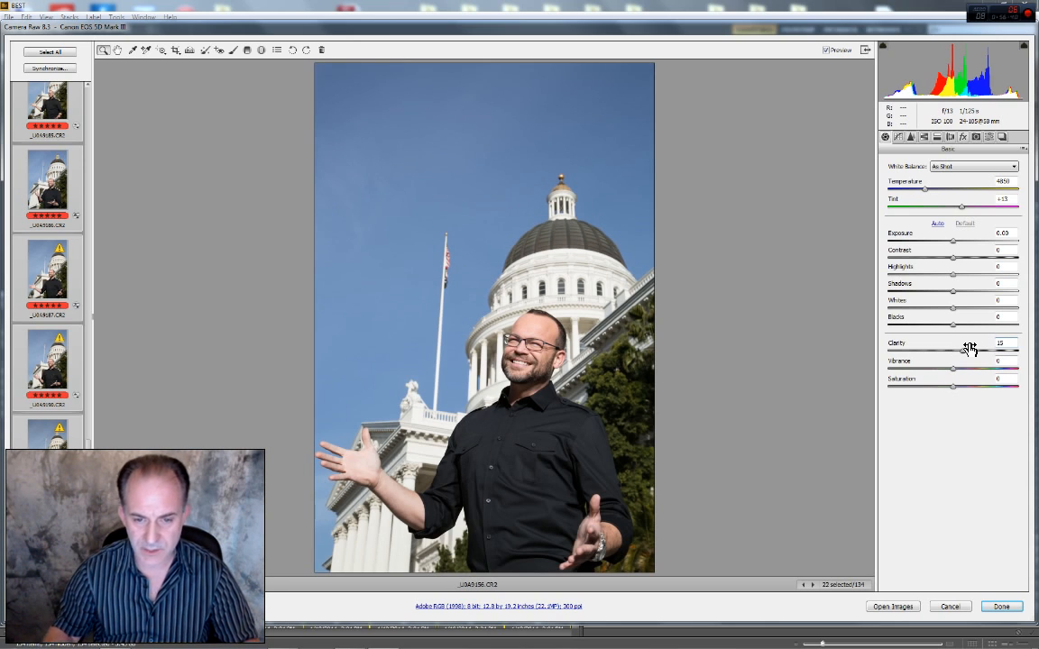
Set Blacks to -10 and Whites to +10 for the selected Capitol portraits
{"action": "left_click", "coordinate": [1010, 318]}
{"action": "type", "text": "-10"}
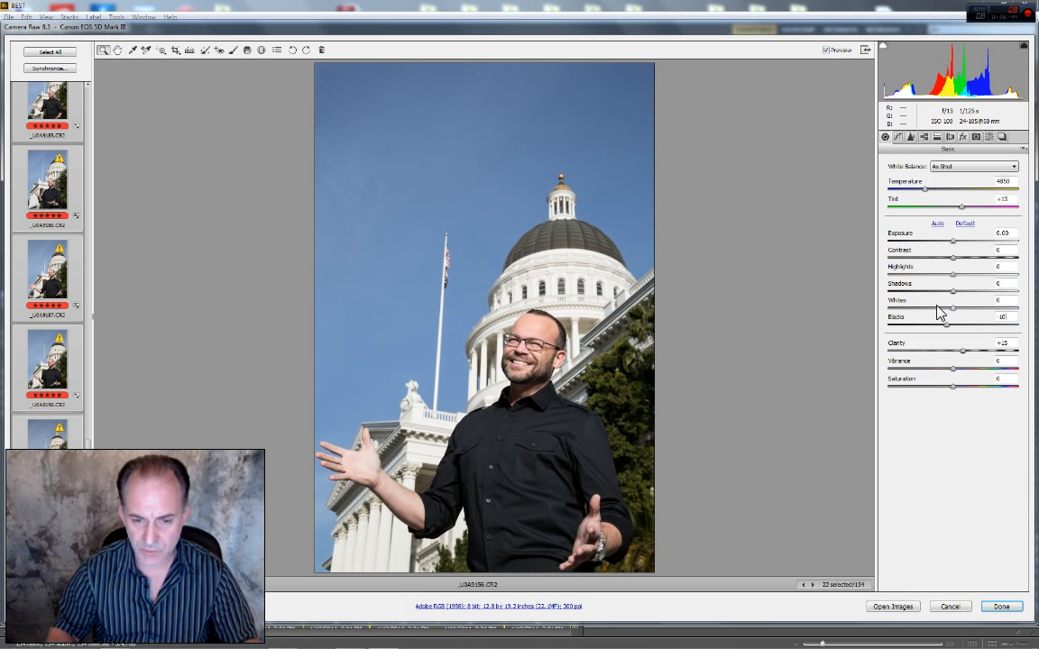
{"action": "left_click", "coordinate": [1000, 301]}
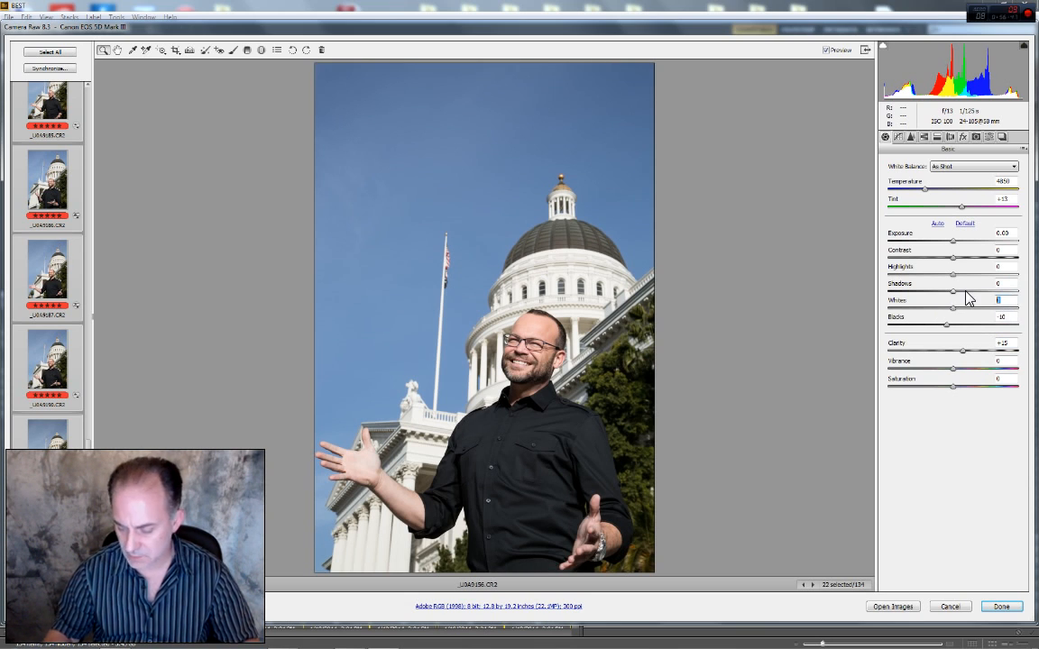
{"action": "type", "text": "10"}
{"action": "key", "text": "shift+Tab"}
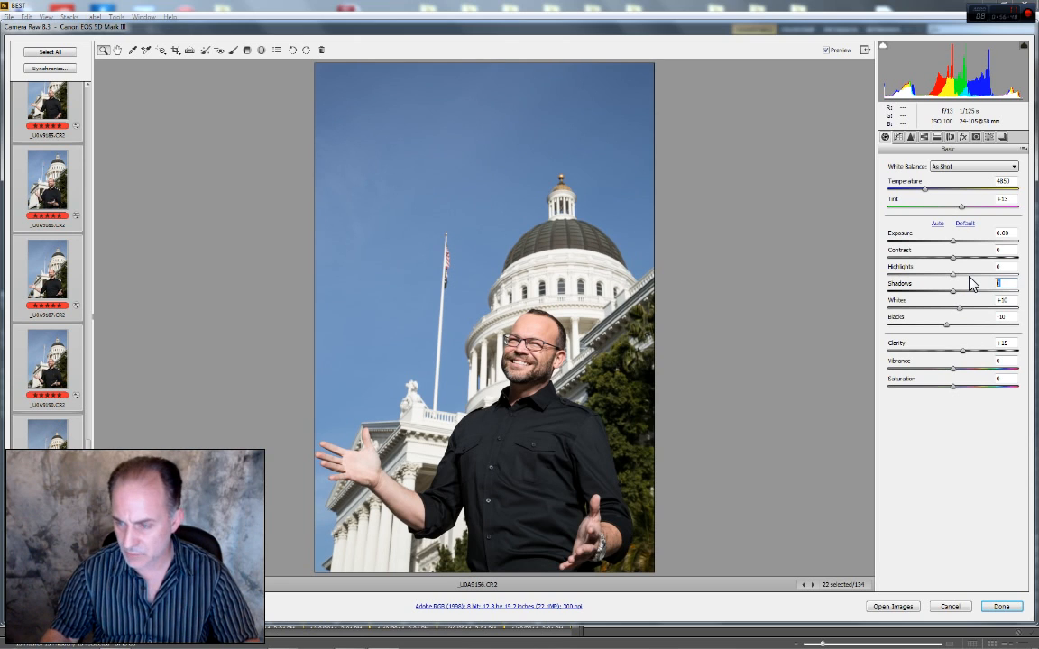
Set Shadows to +10, Highlights to -10 and Tint to +10 for the selected Capitol portraits
{"action": "type", "text": "10"}
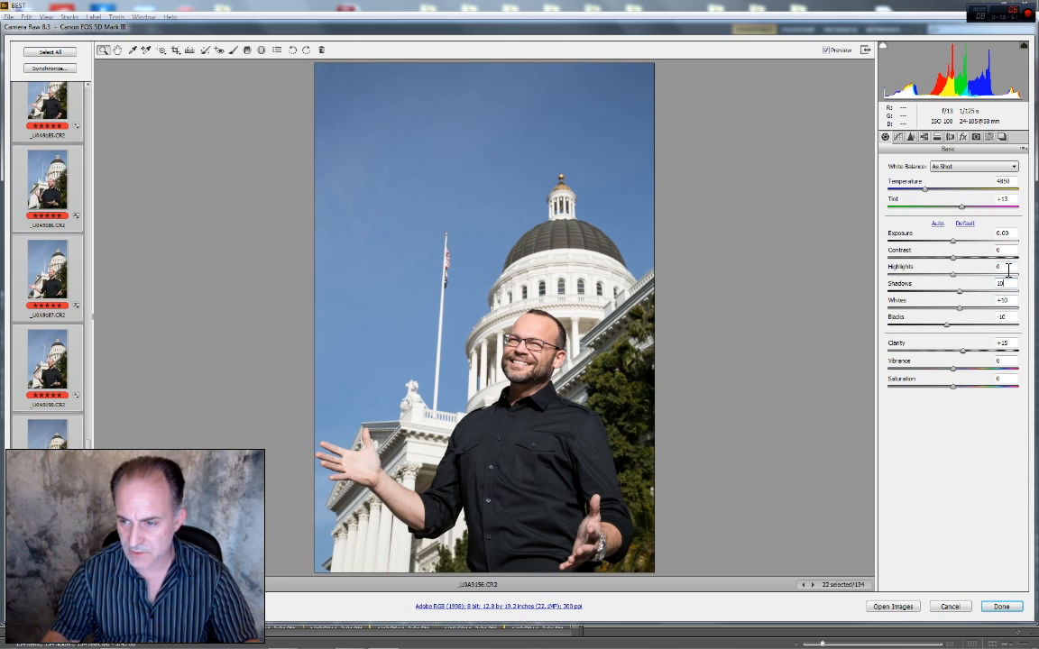
{"action": "key", "text": "shift+Tab"}
{"action": "type", "text": "-10"}
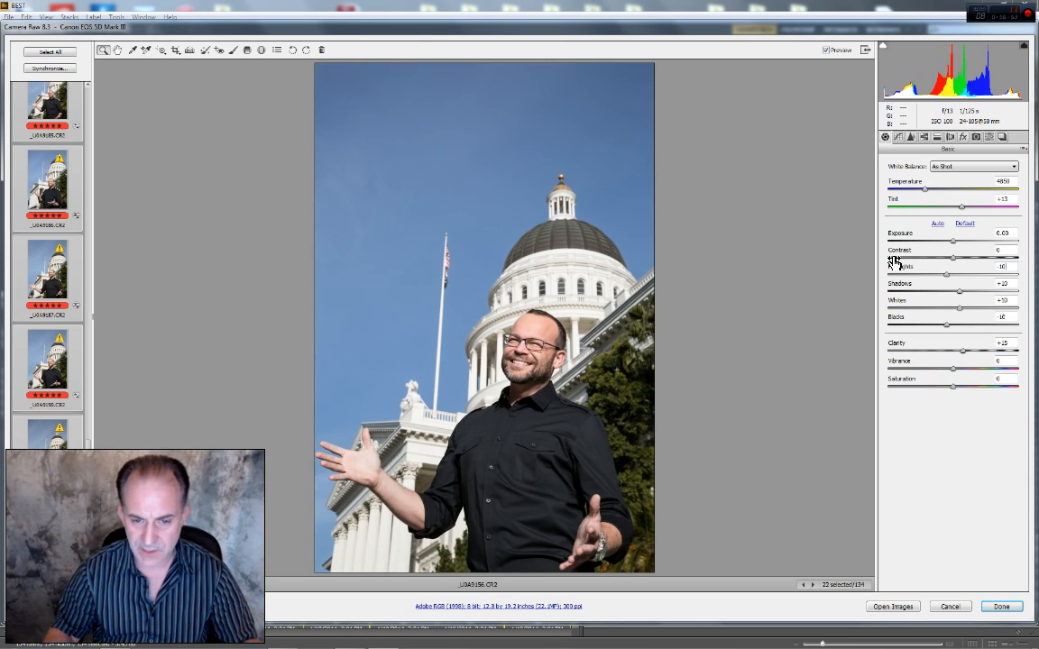
{"action": "left_click", "coordinate": [1017, 200]}
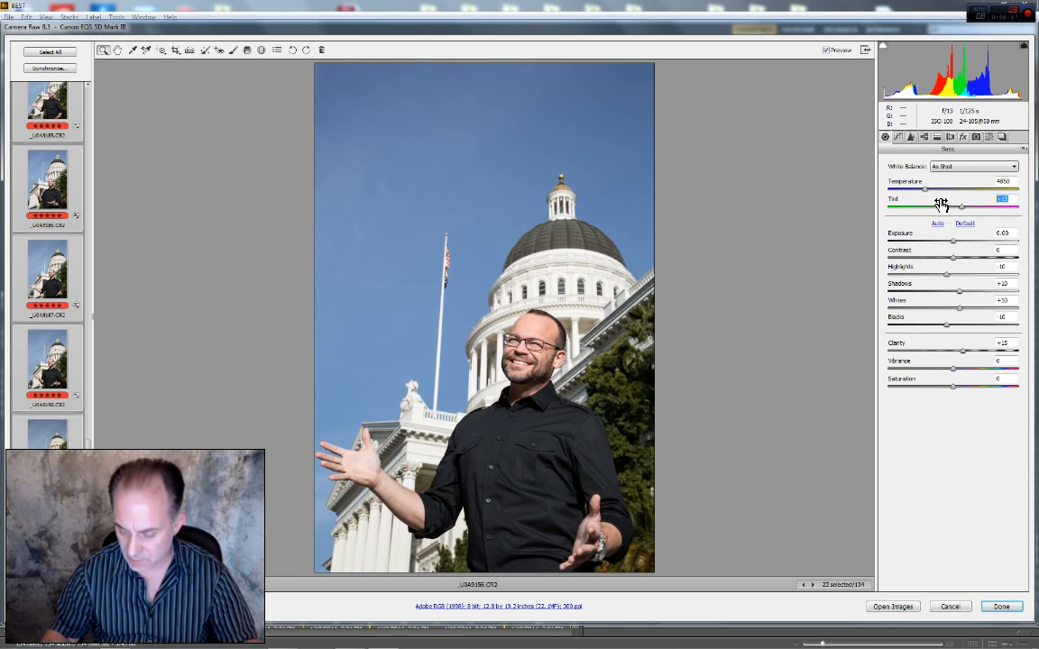
{"action": "type", "text": "10"}
Set the parametric tone curve's Shadows, Darks and Lights to +10 each and compare the result with the original
{"action": "left_click", "coordinate": [900, 138]}
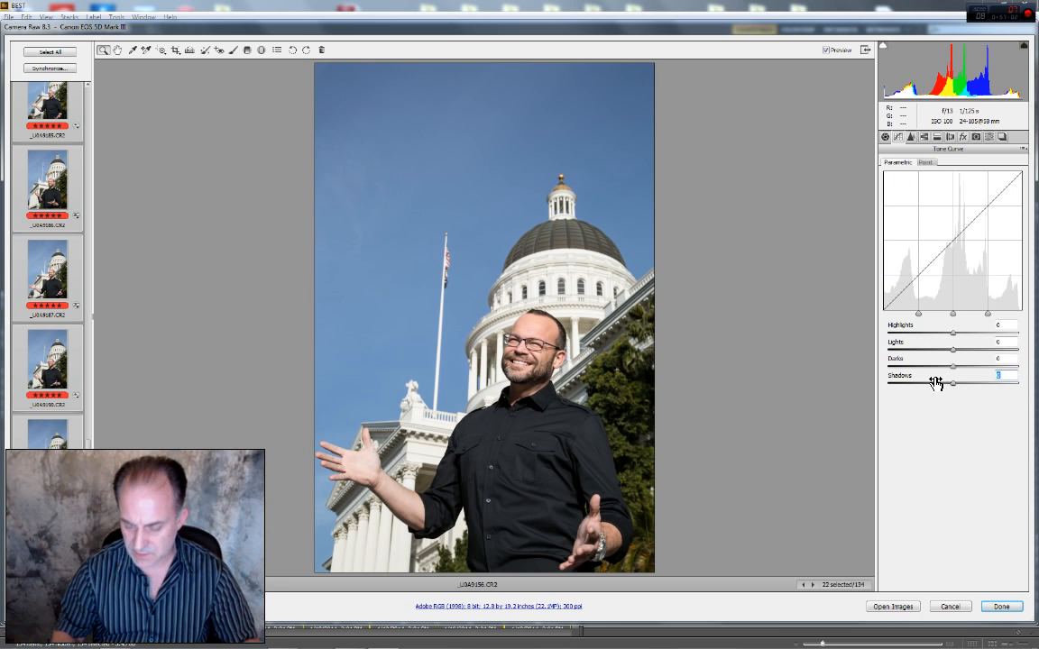
{"action": "type", "text": "10"}
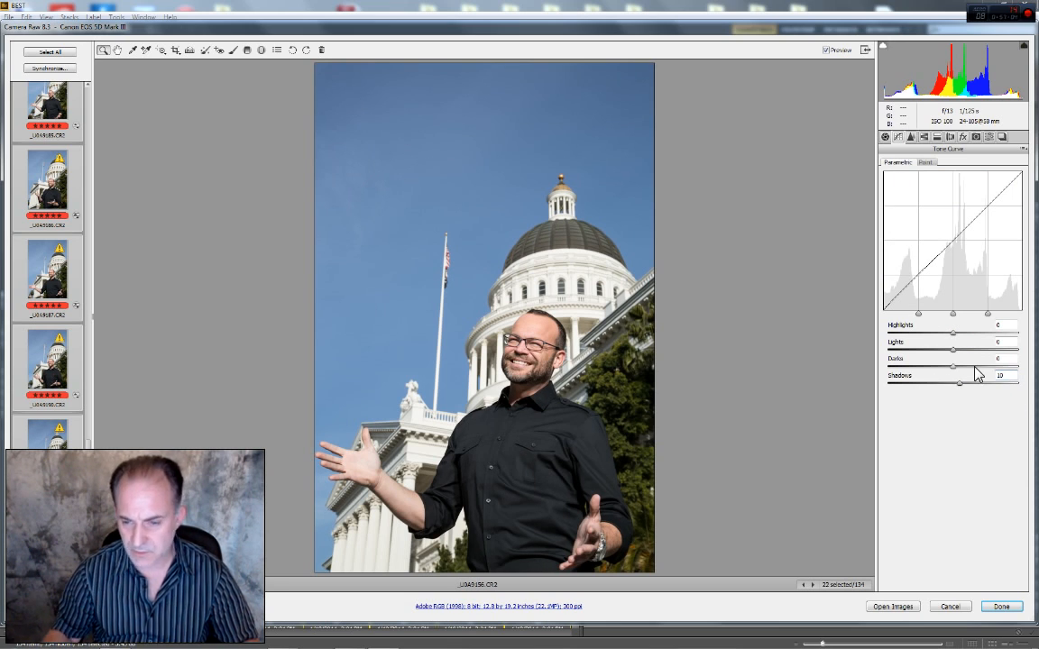
{"action": "left_click", "coordinate": [1001, 359]}
{"action": "type", "text": "10"}
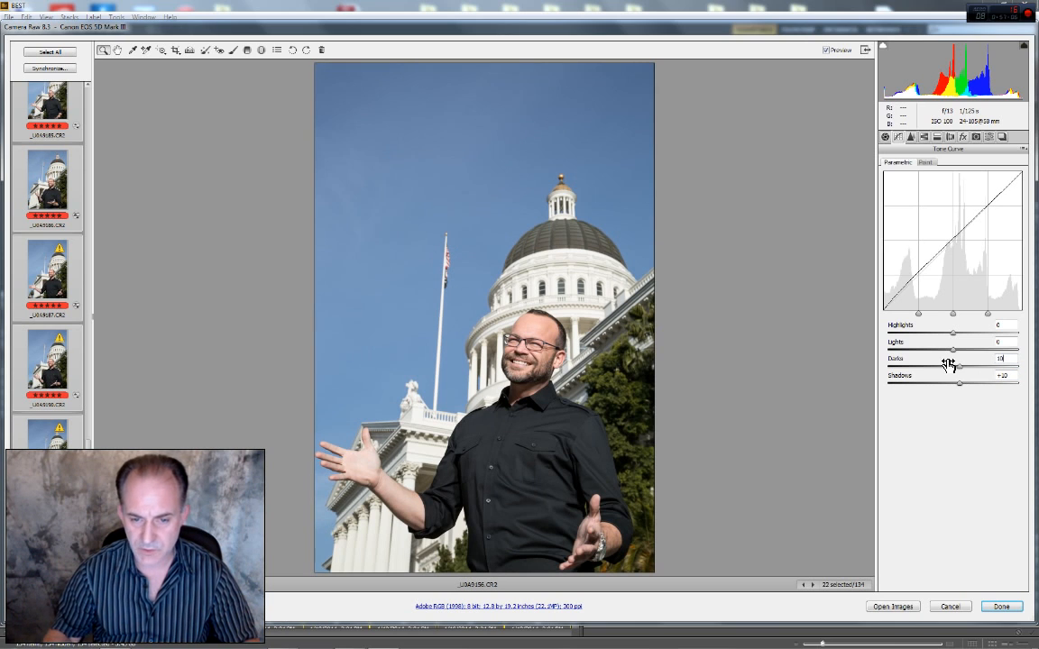
{"action": "left_click", "coordinate": [1006, 346]}
{"action": "type", "text": "10"}
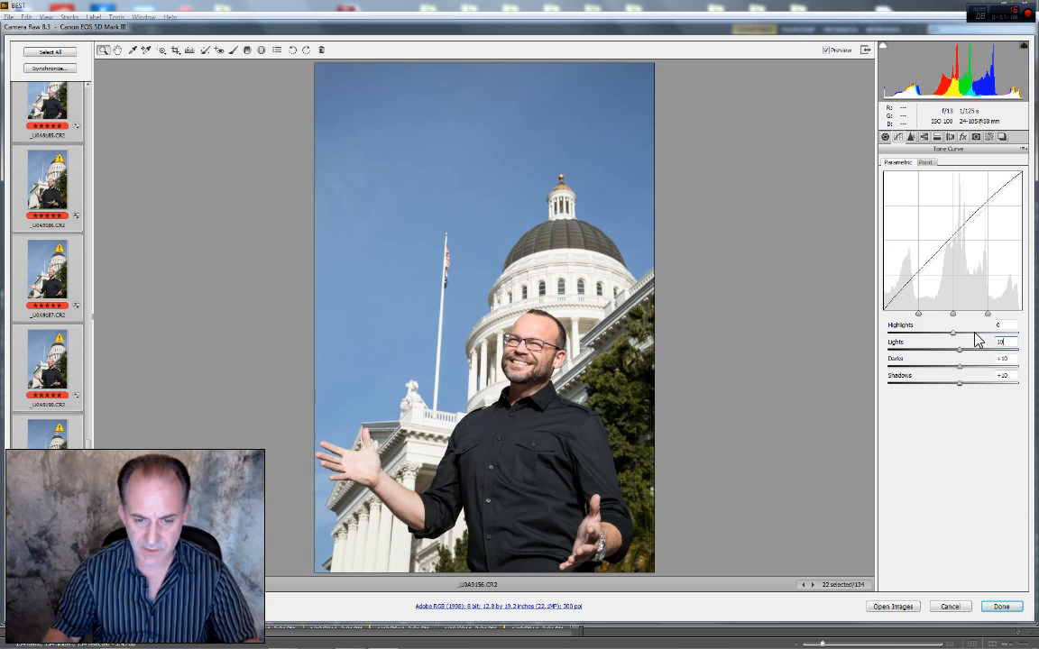
{"action": "left_click", "coordinate": [828, 50]}
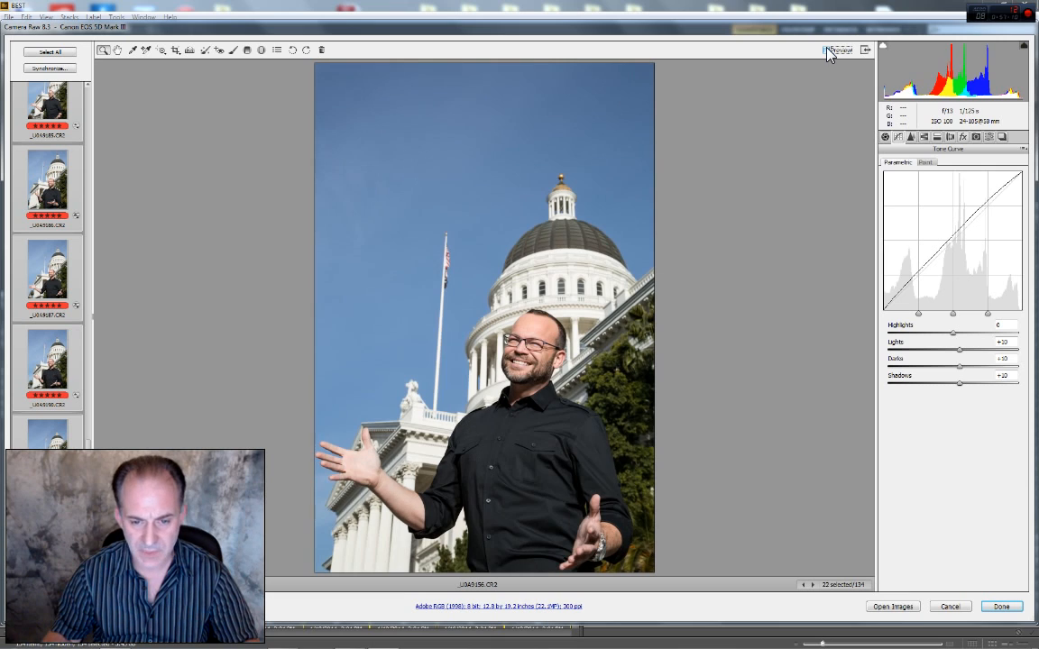
{"action": "left_click", "coordinate": [828, 51]}
Set the sharpening Amount to 75 for the selected portraits while viewing the man's face at 100%
{"action": "key", "text": "ctrl+alt+3"}
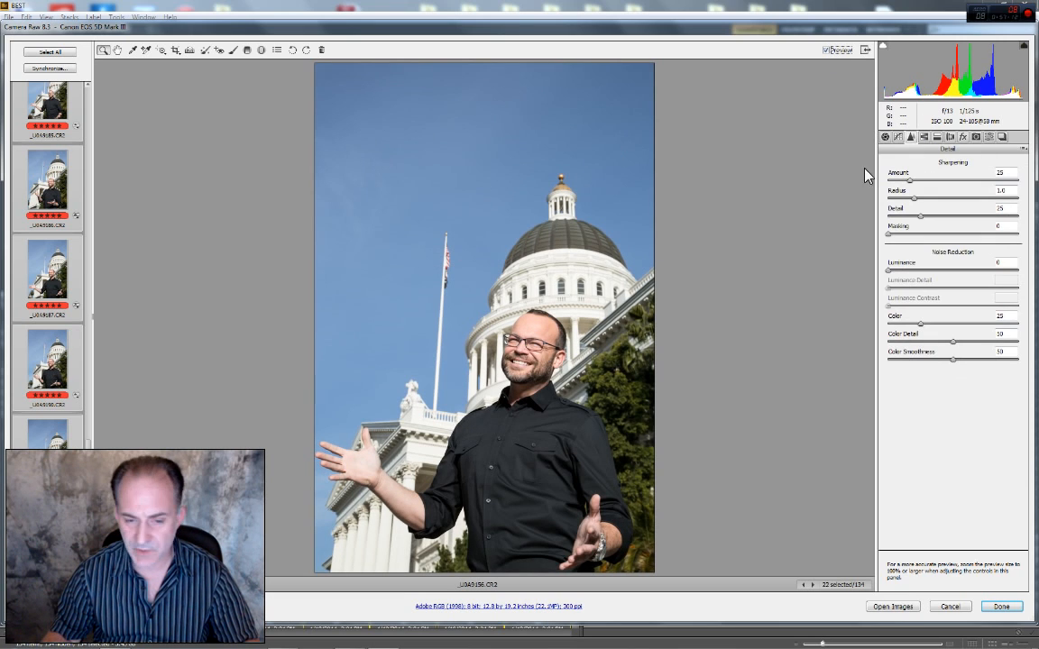
{"action": "right_click", "coordinate": [519, 359]}
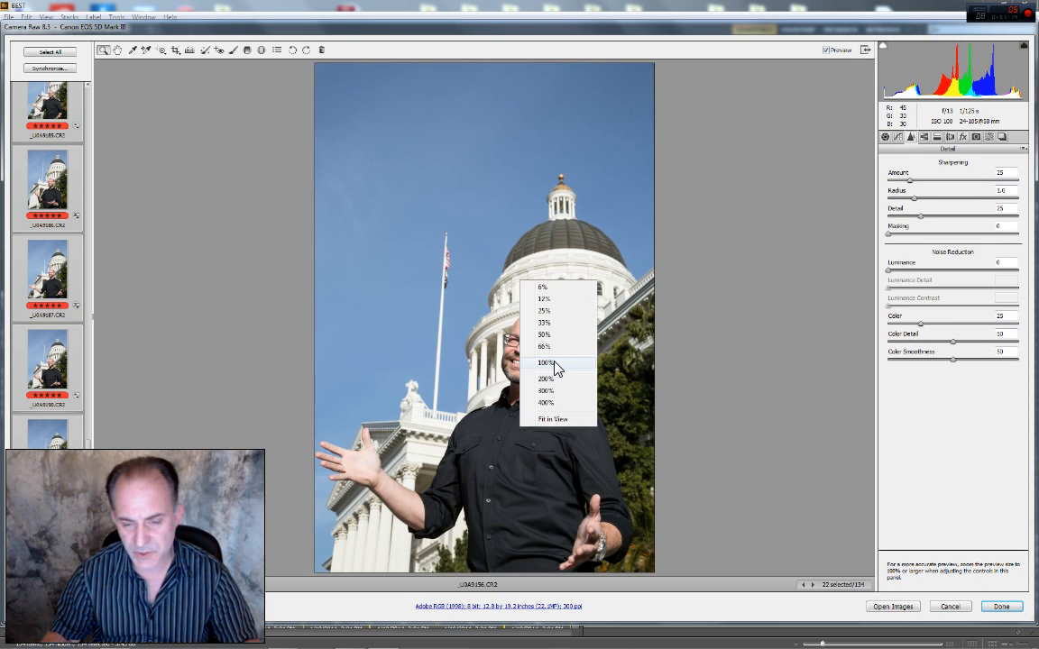
{"action": "left_click", "coordinate": [554, 368]}
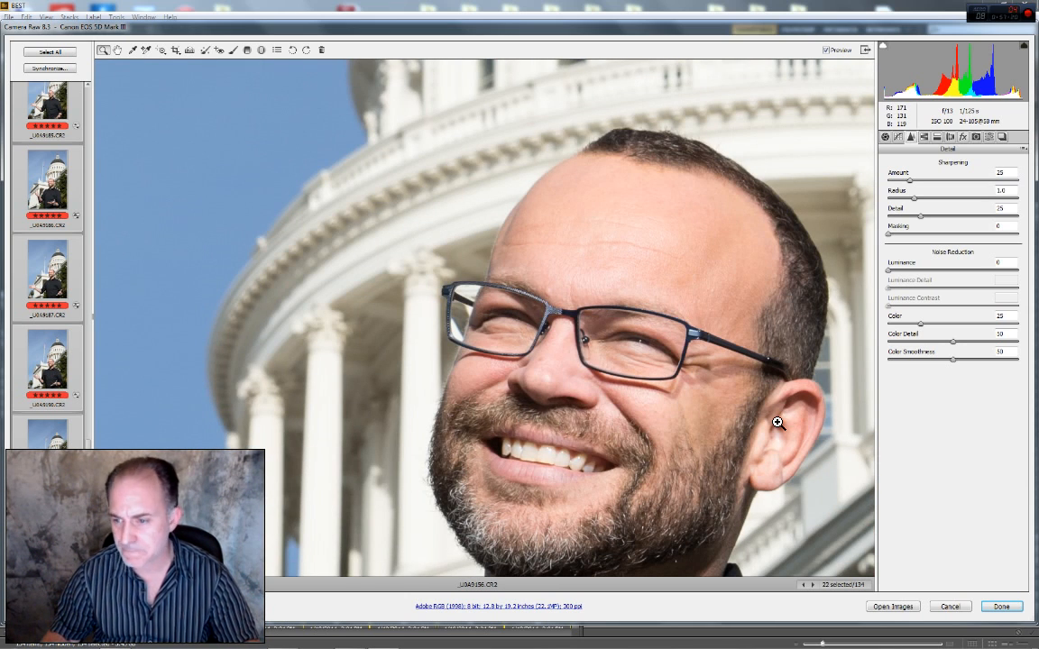
{"action": "double_click", "coordinate": [1012, 172]}
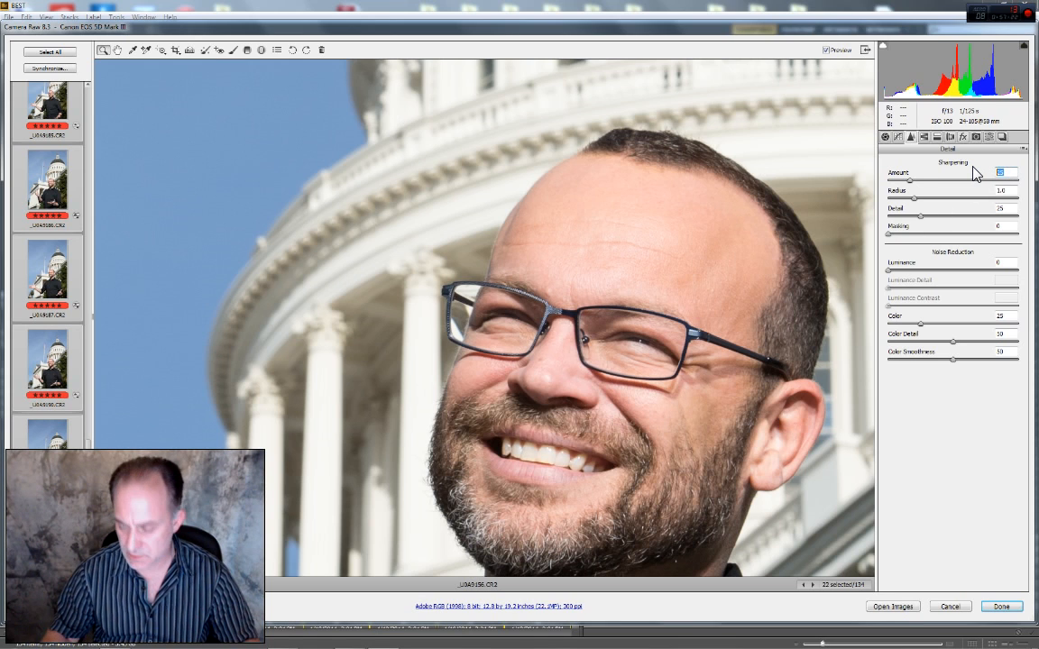
{"action": "type", "text": "7"}
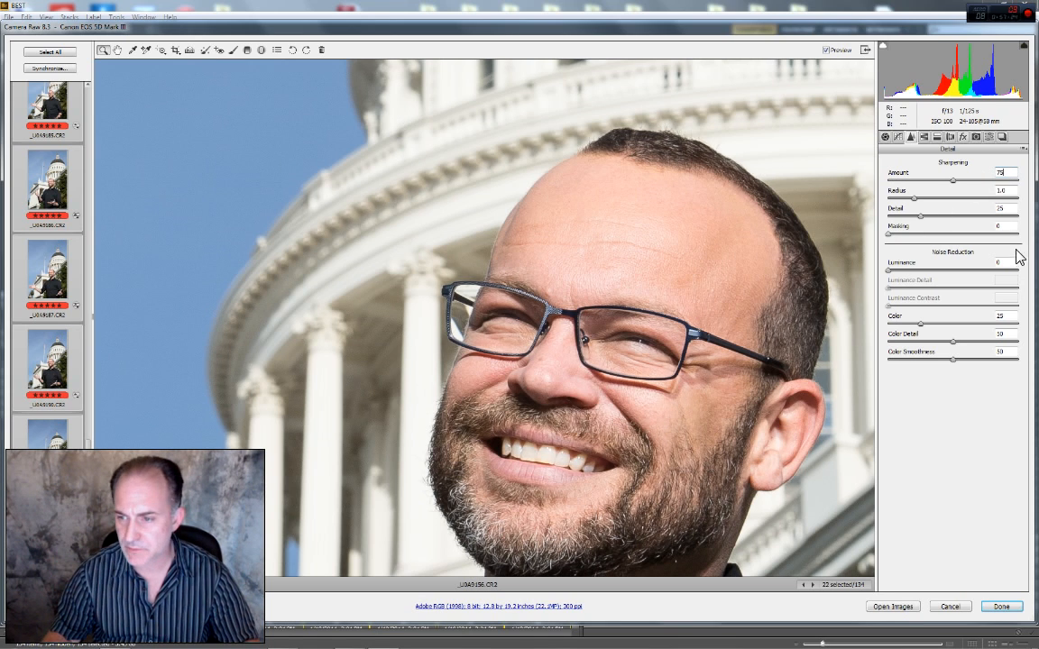
Set noise reduction Luminance to 10 and Color to 30, then compare the detail changes on the man's face with the original
{"action": "left_click", "coordinate": [922, 263]}
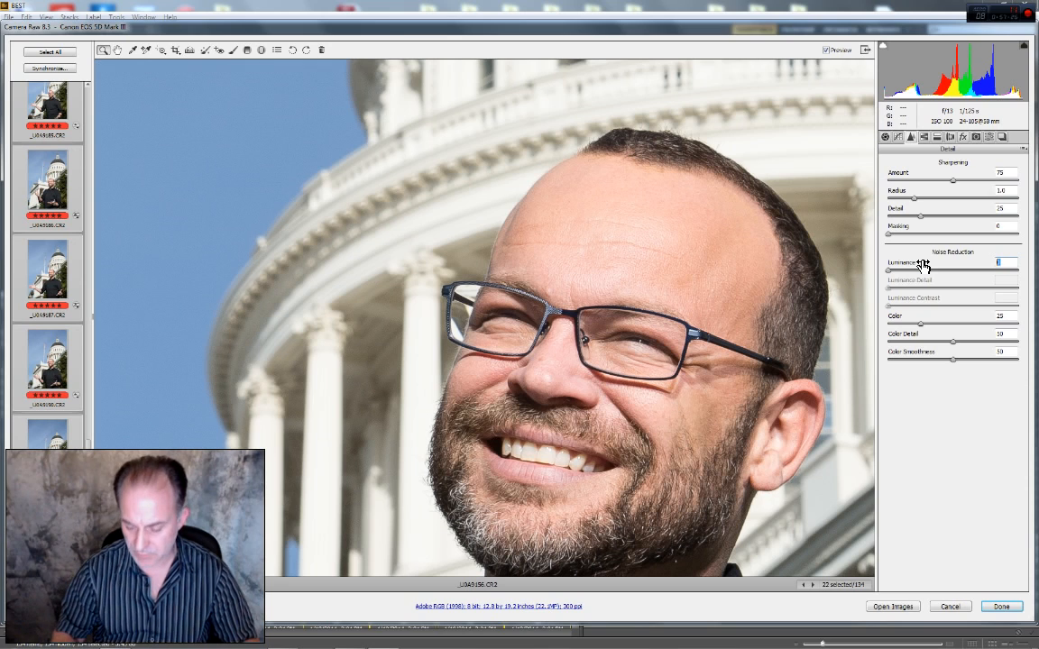
{"action": "type", "text": "1"}
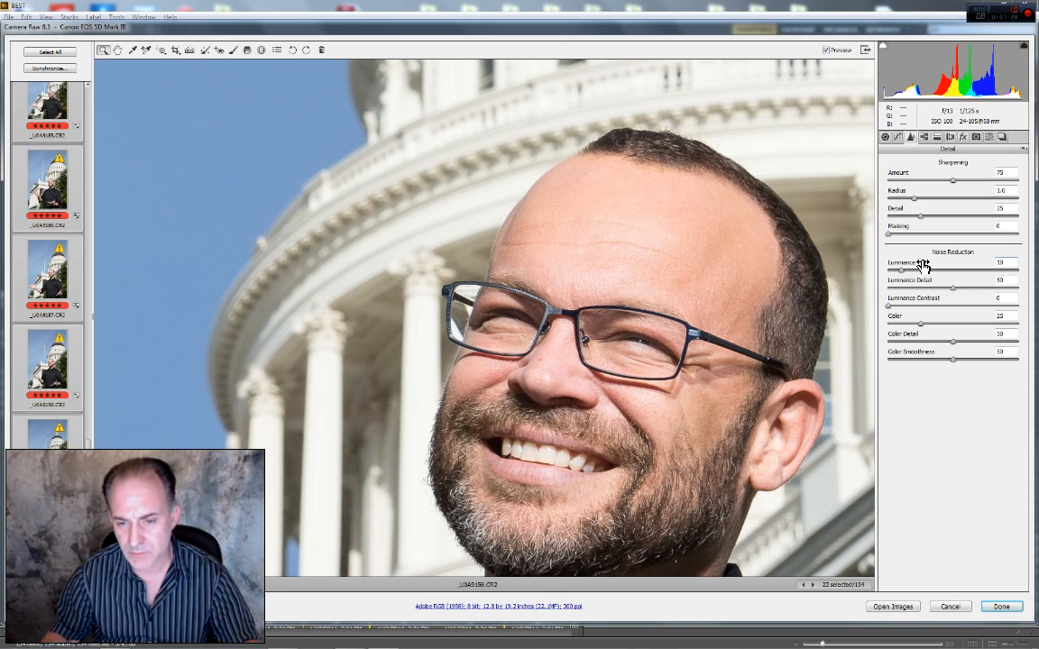
{"action": "left_click", "coordinate": [1008, 316]}
{"action": "type", "text": "30"}
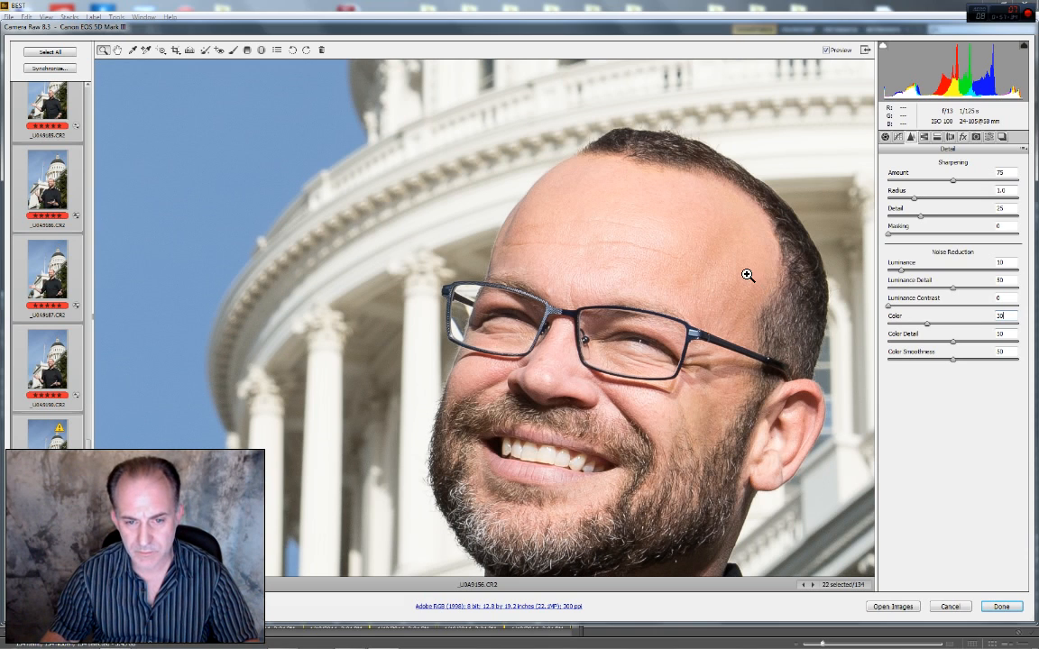
{"action": "left_click", "coordinate": [826, 50]}
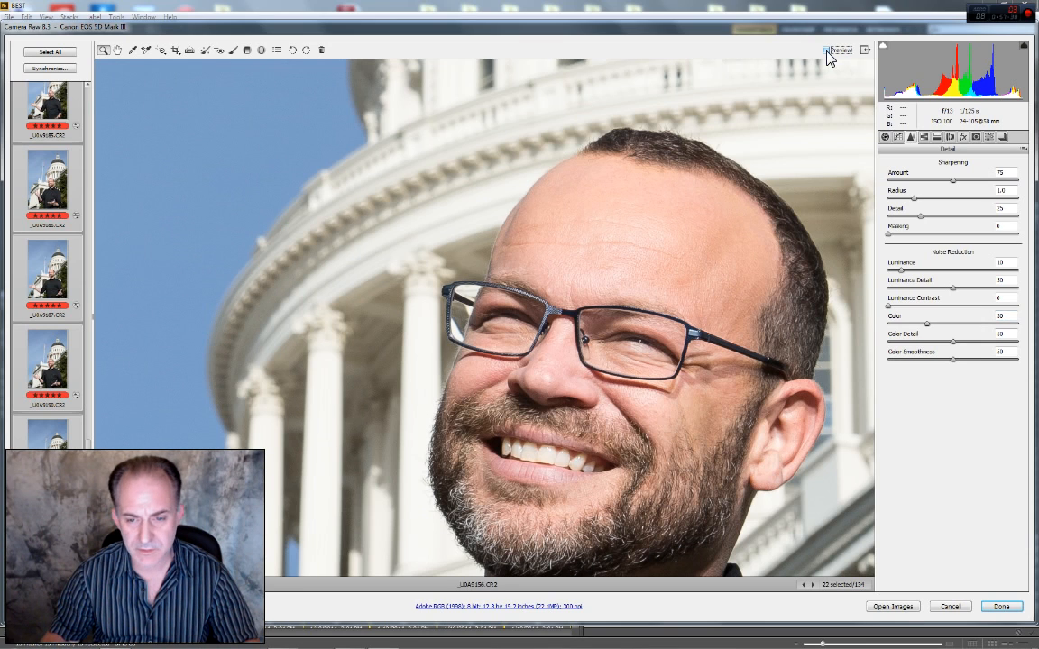
{"action": "left_click", "coordinate": [827, 52]}
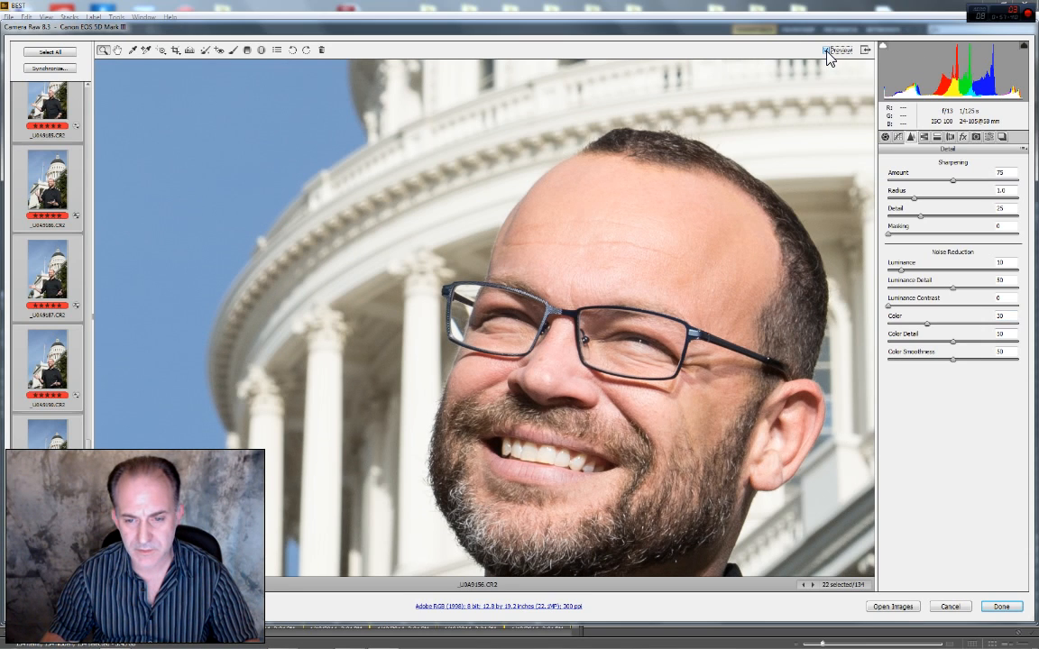
{"action": "right_click", "coordinate": [453, 279]}
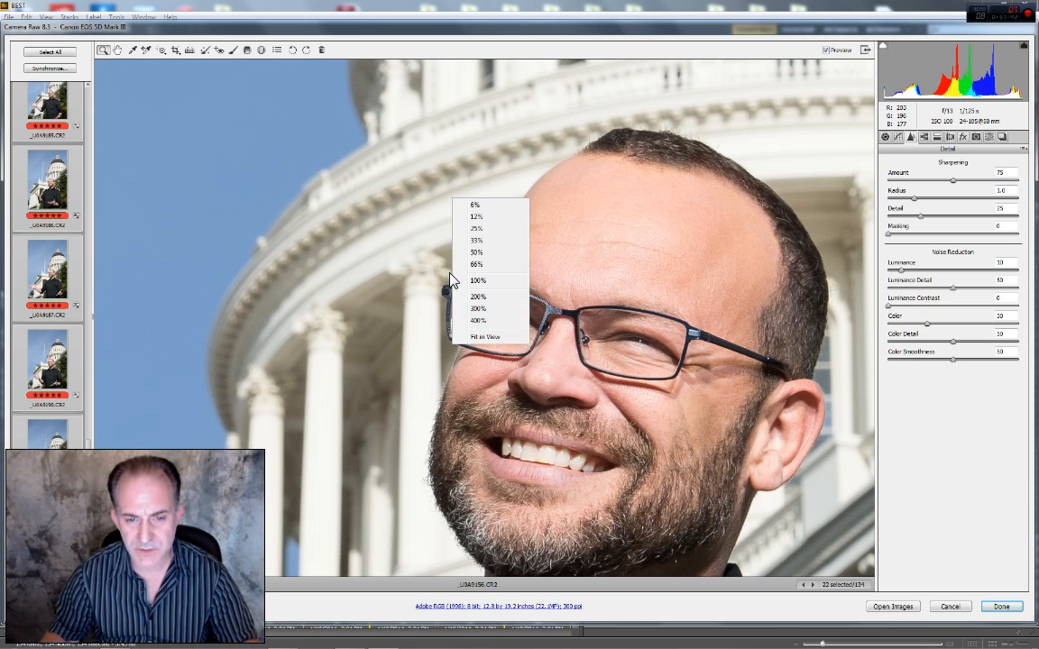
{"action": "left_click", "coordinate": [476, 253]}
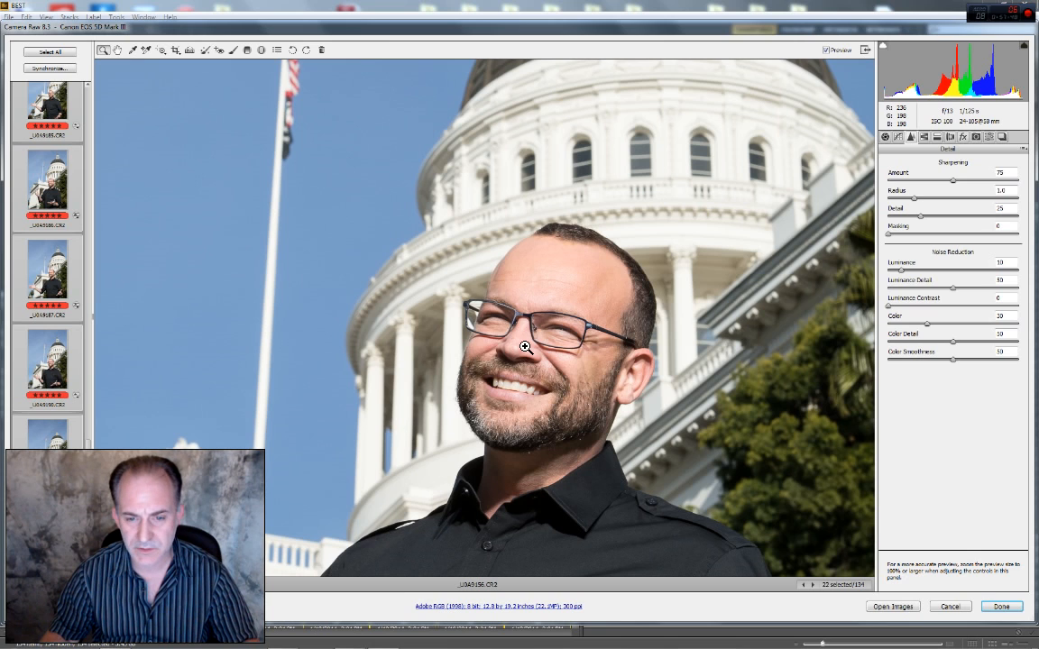
{"action": "right_click", "coordinate": [524, 347]}
{"action": "left_click", "coordinate": [552, 408]}
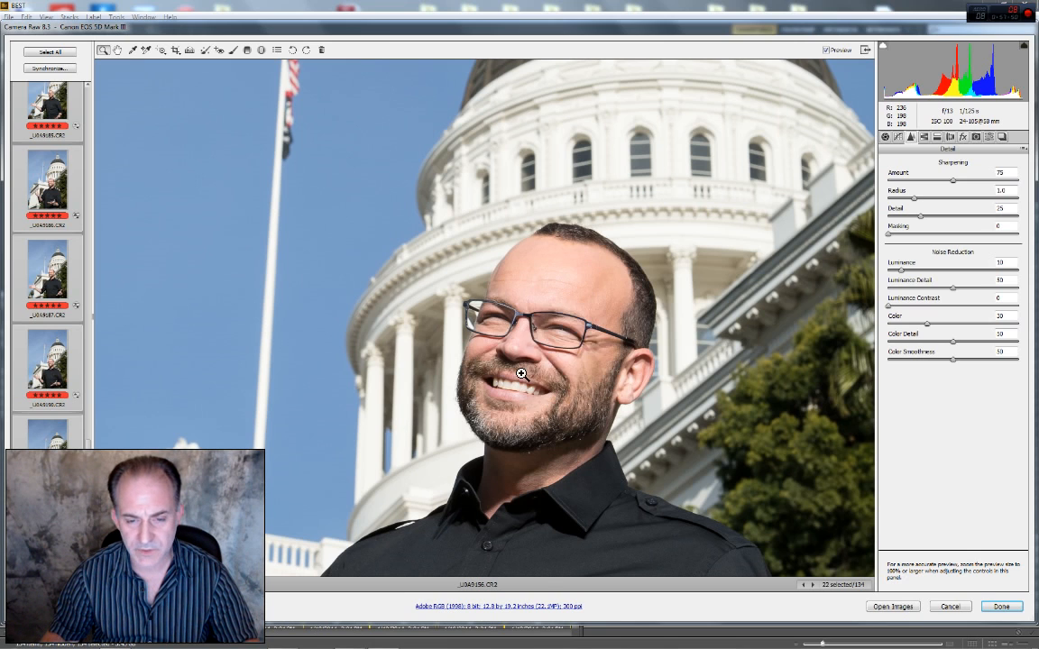
Set the HSL luminance of Blues to -25 and the saturation of Blues to +25 for the selected portraits
{"action": "left_click", "coordinate": [925, 137]}
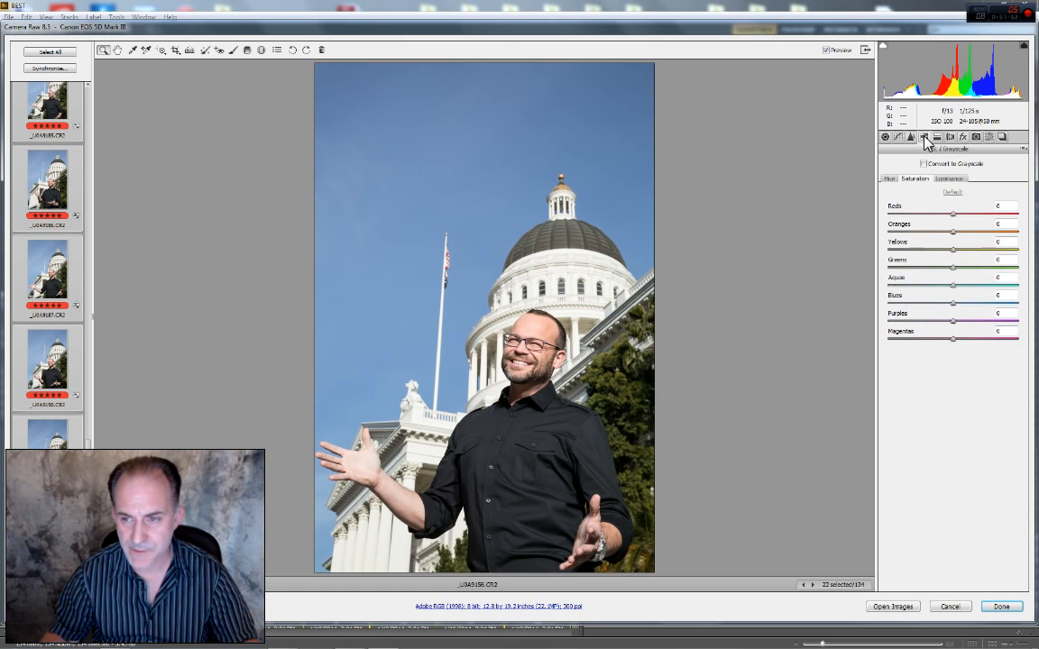
{"action": "left_click", "coordinate": [947, 180]}
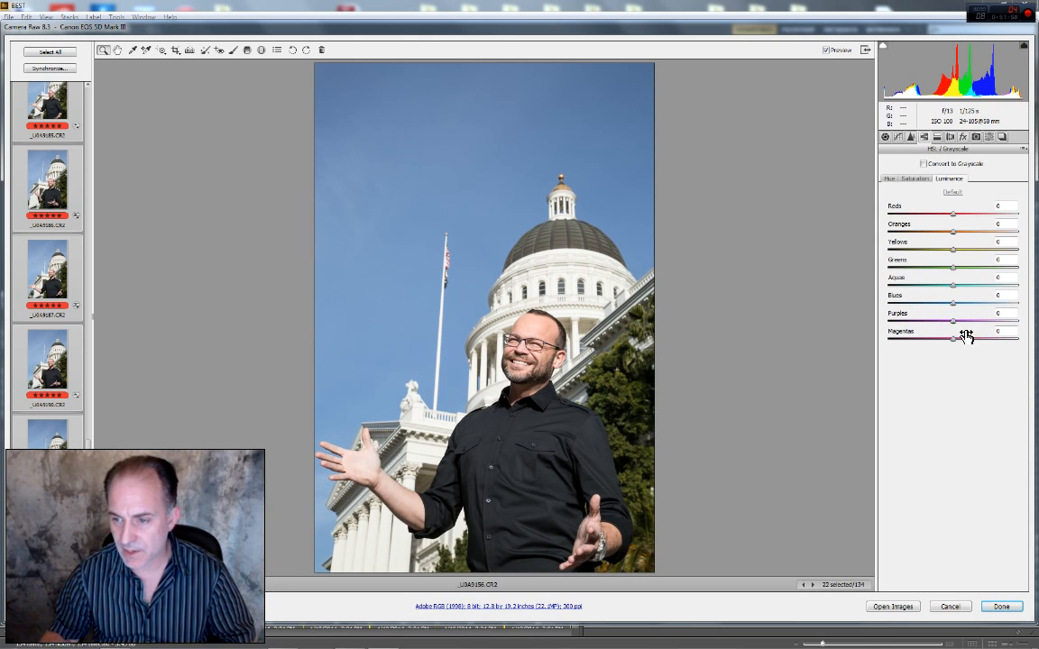
{"action": "left_click_drag", "start_coordinate": [1015, 298], "coordinate": [977, 302]}
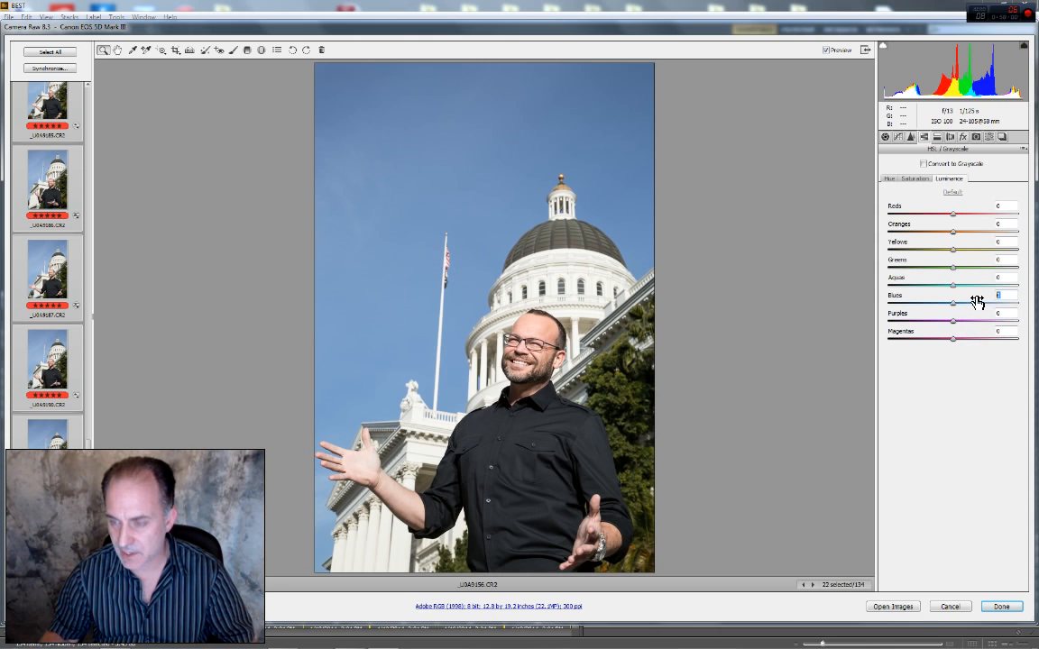
{"action": "type", "text": "-25"}
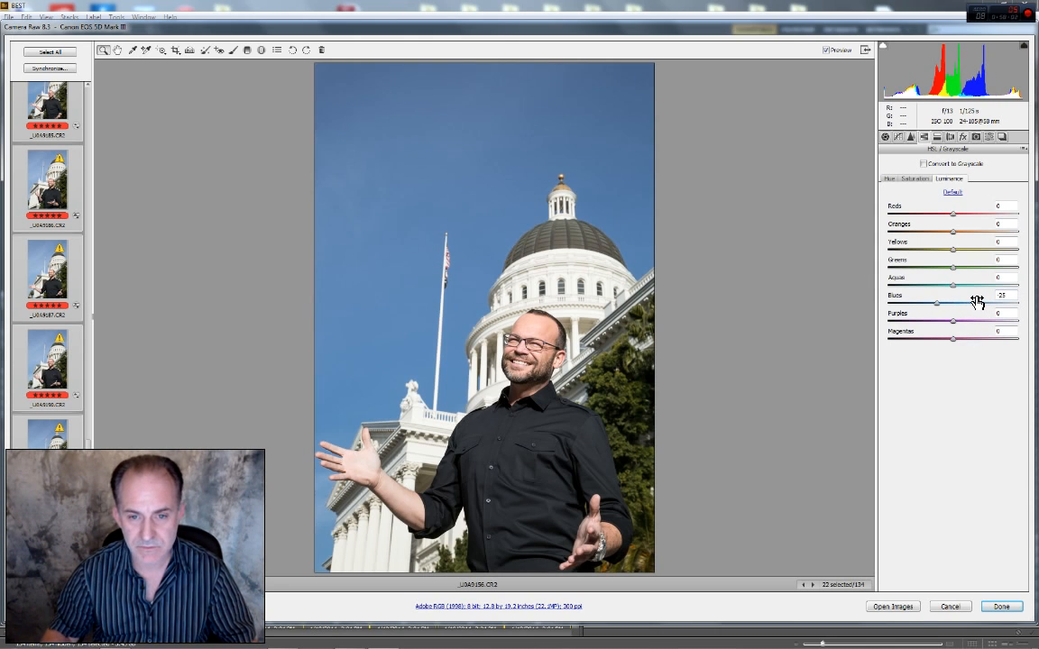
{"action": "left_click", "coordinate": [909, 179]}
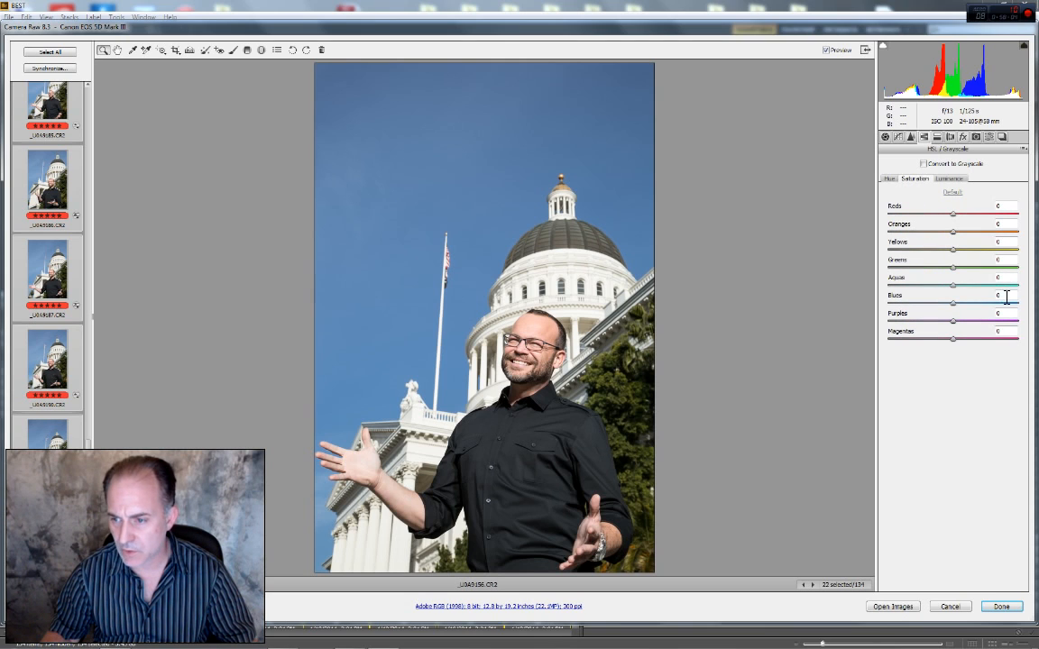
{"action": "left_click_drag", "start_coordinate": [1006, 298], "coordinate": [965, 295]}
{"action": "type", "text": "25"}
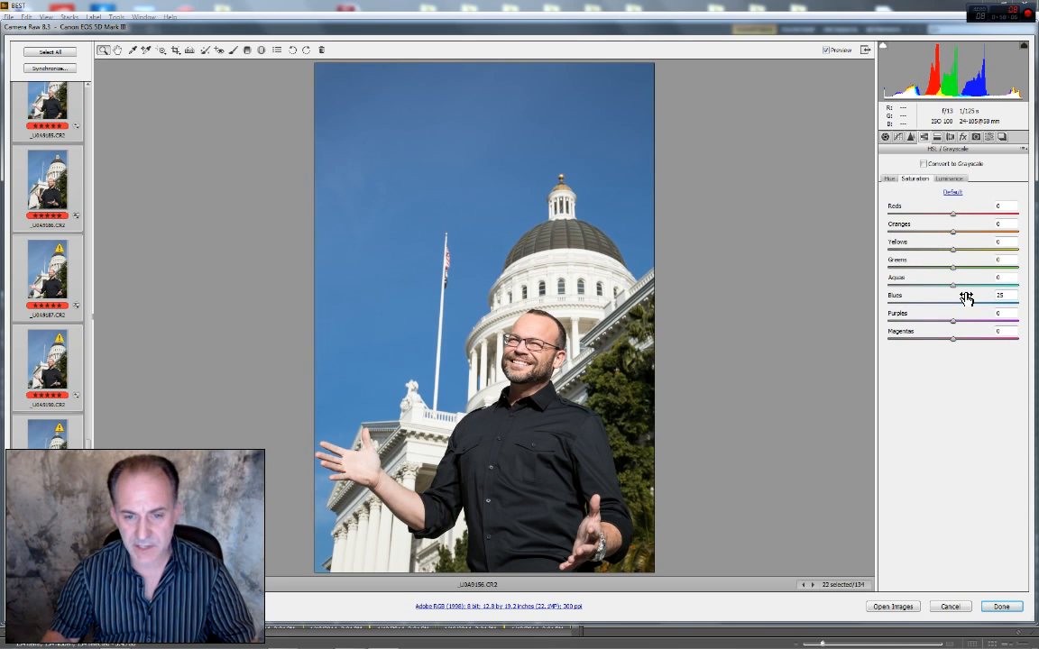
Compare the sky with and without the Blues saturation and luminance adjustments
{"action": "left_click", "coordinate": [824, 51]}
{"action": "left_click", "coordinate": [826, 51]}
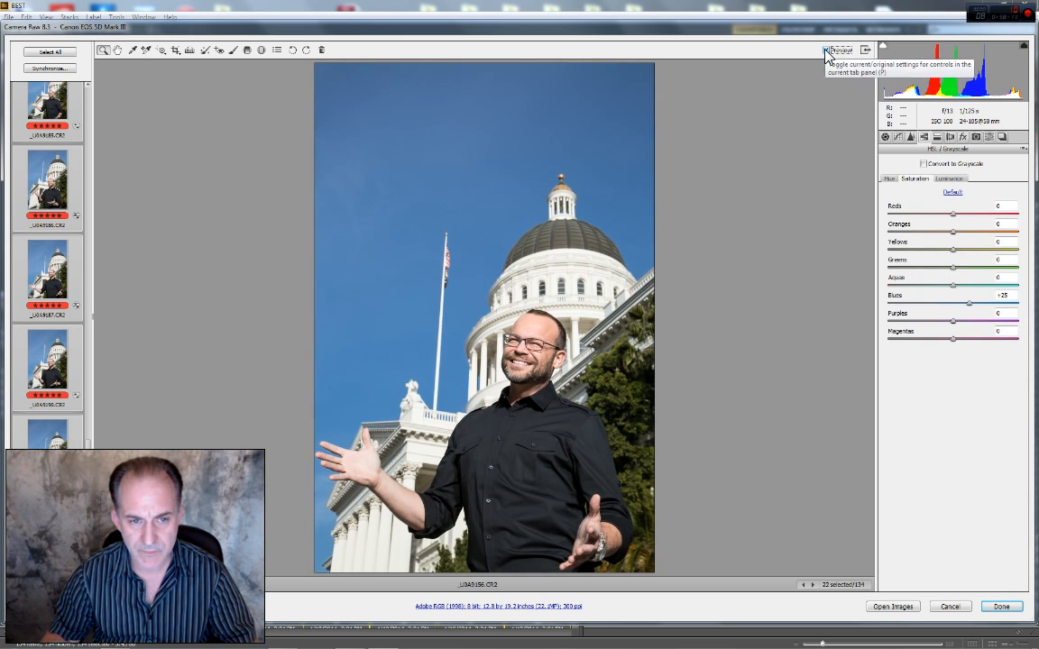
{"action": "left_click", "coordinate": [826, 51]}
{"action": "left_click", "coordinate": [826, 50]}
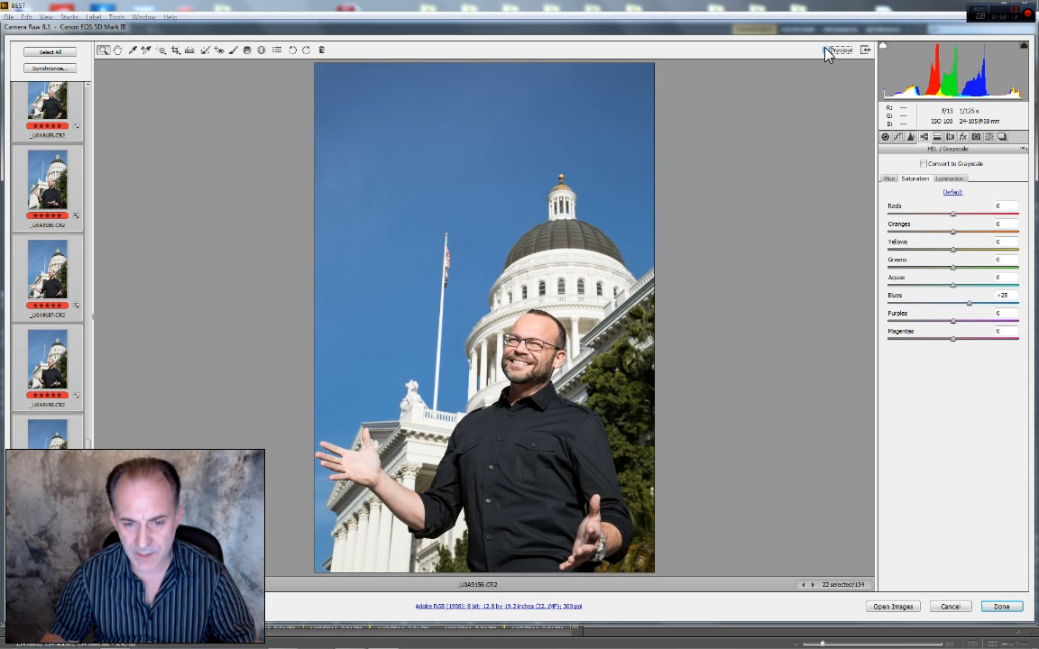
{"action": "left_click", "coordinate": [827, 50]}
{"action": "left_click", "coordinate": [826, 50]}
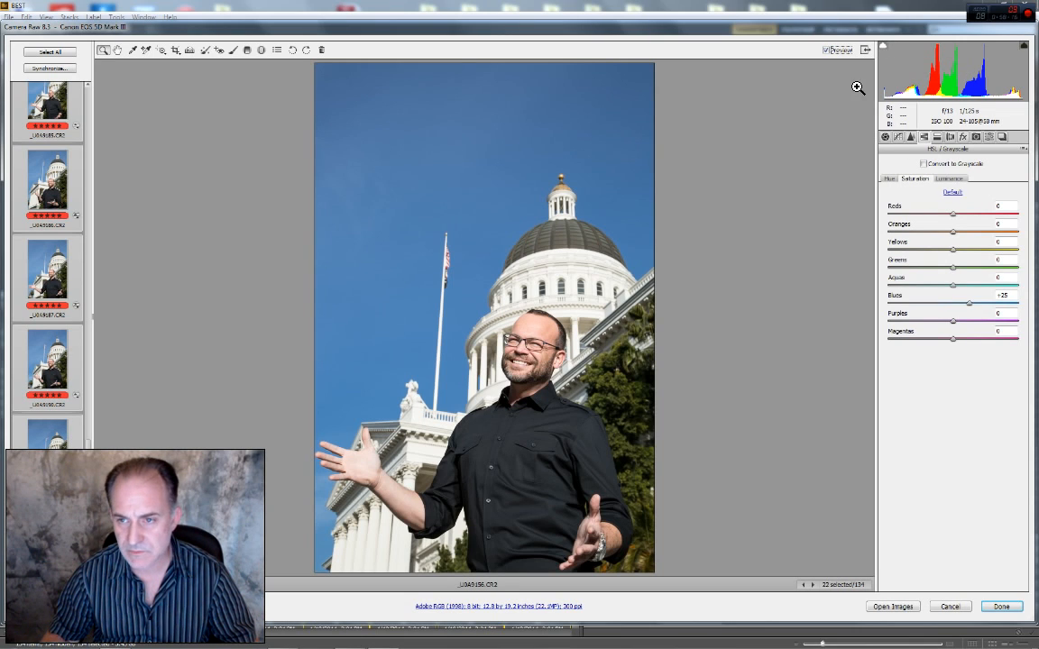
{"action": "left_click", "coordinate": [951, 180]}
{"action": "left_click", "coordinate": [828, 51]}
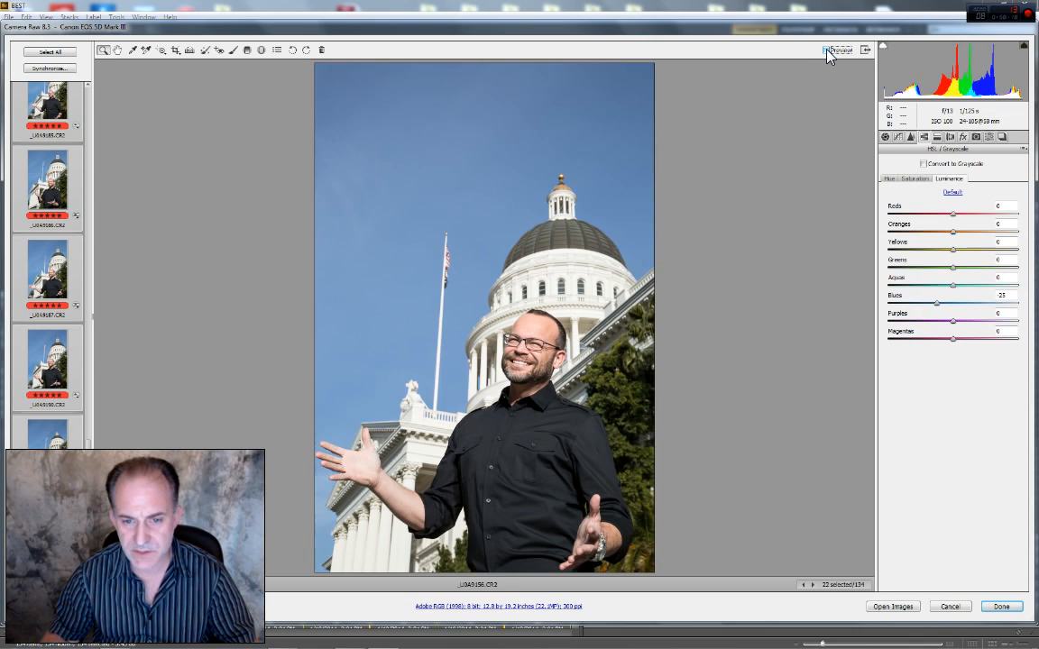
{"action": "left_click", "coordinate": [828, 52]}
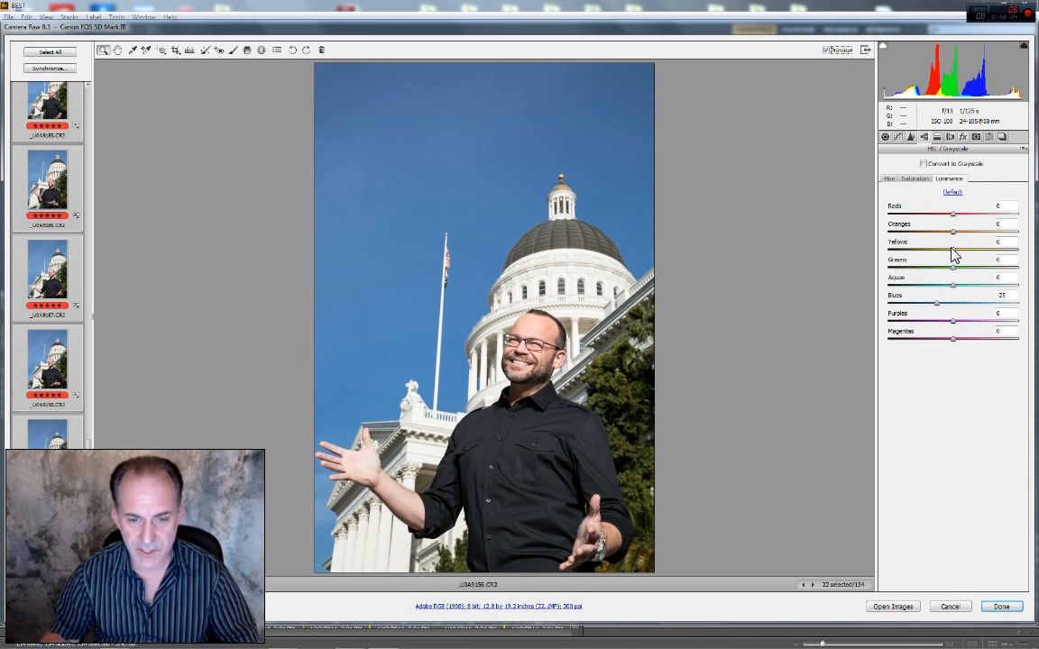
Set the HSL luminance of Yellows to -25 and the saturation of Yellows to -10
{"action": "left_click_drag", "start_coordinate": [954, 256], "coordinate": [929, 252]}
{"action": "type", "text": "-25"}
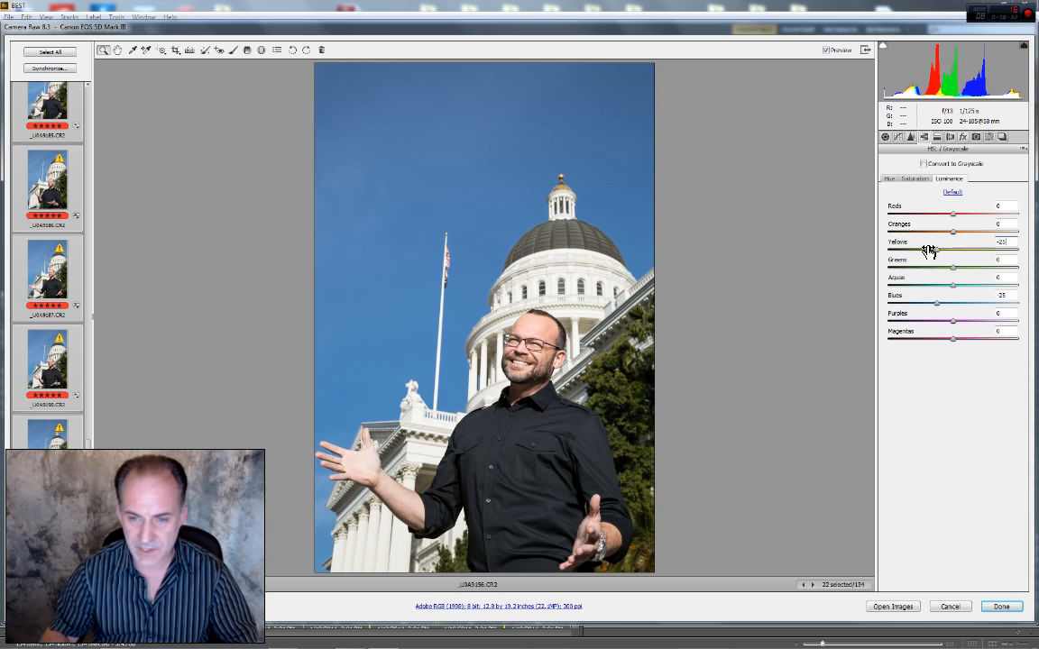
{"action": "left_click", "coordinate": [916, 178]}
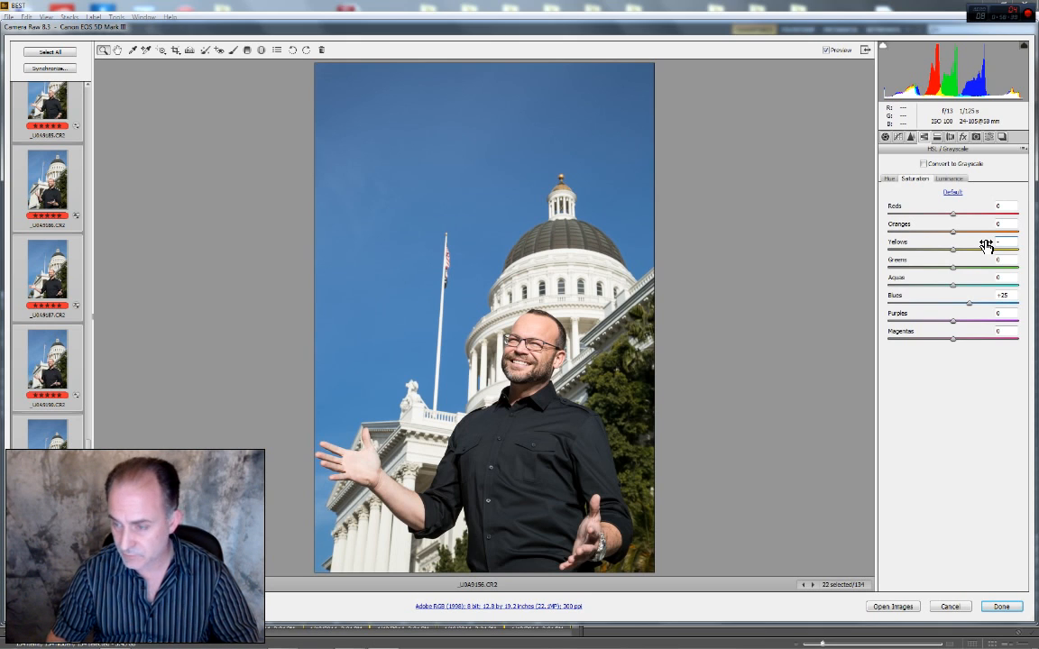
{"action": "type", "text": "10"}
{"action": "key", "text": "Return"}
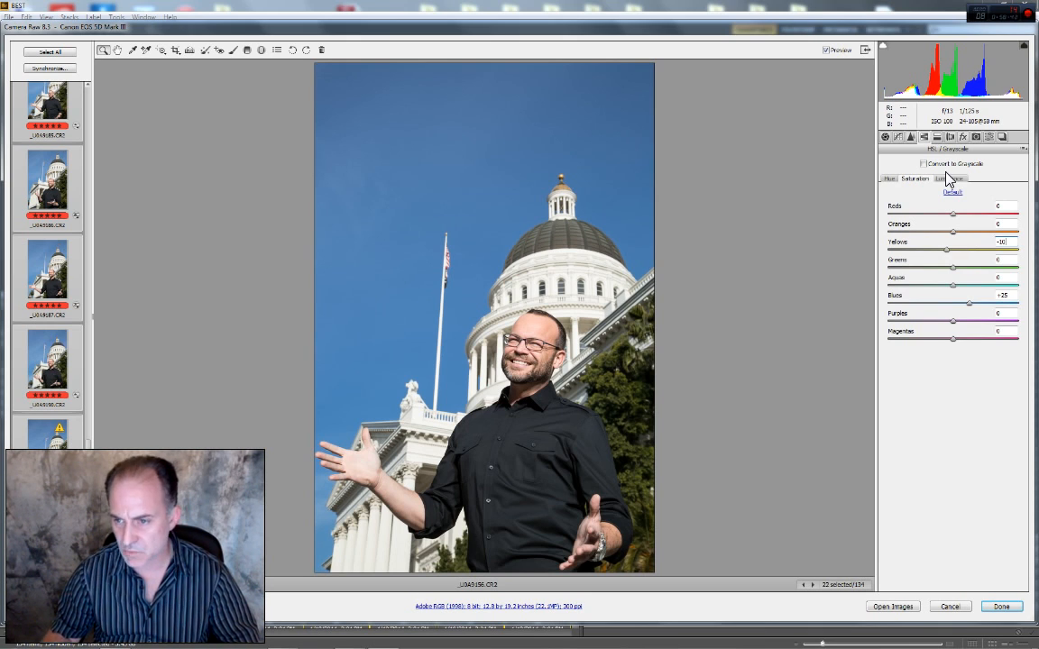
Set the HSL luminance of Oranges to -5 and the saturation of Oranges to -5 for the selected portraits
{"action": "left_click", "coordinate": [949, 180]}
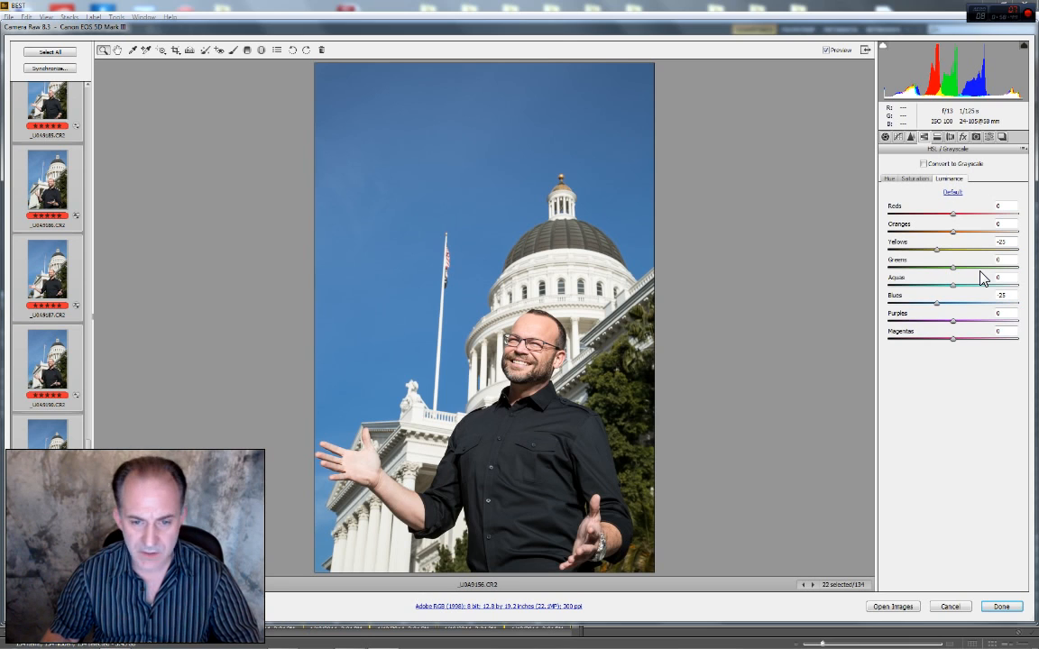
{"action": "left_click", "coordinate": [1008, 224]}
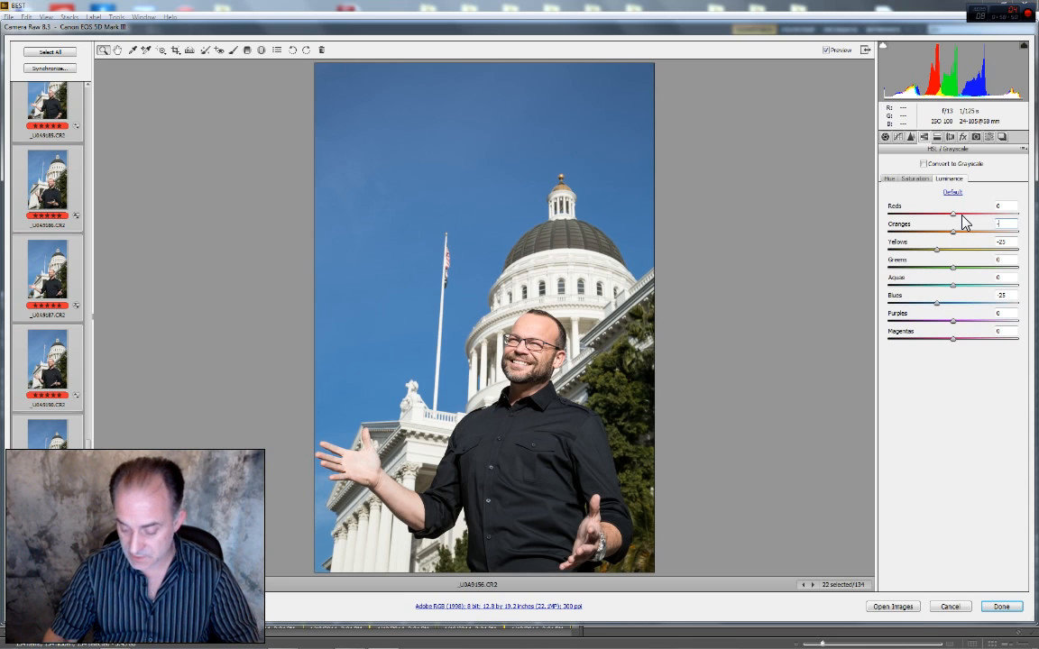
{"action": "type", "text": "-5"}
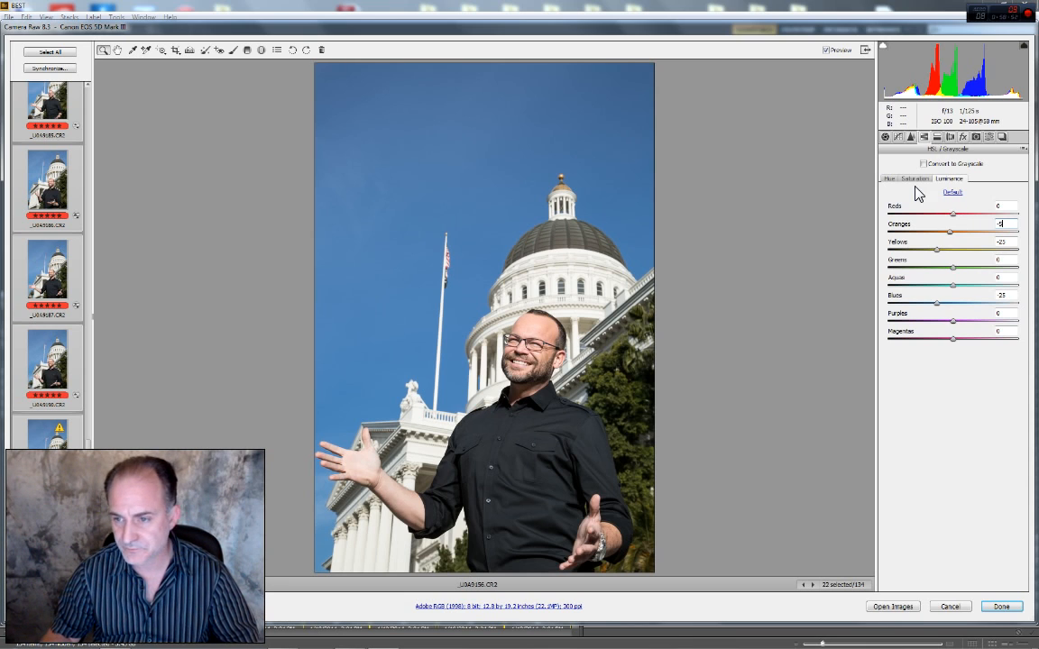
{"action": "left_click", "coordinate": [914, 180]}
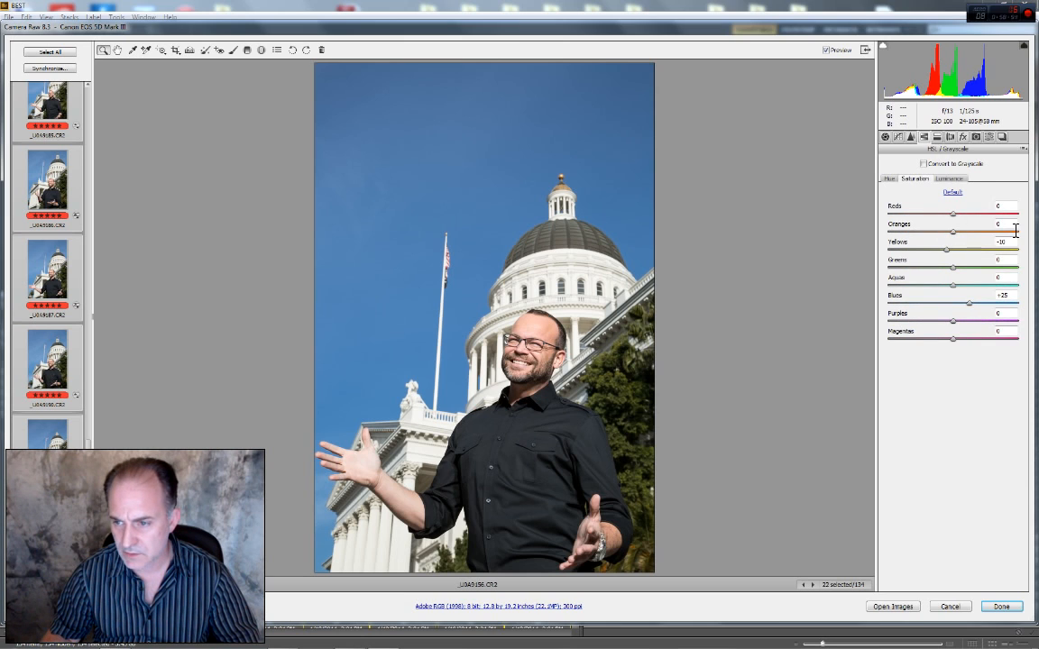
{"action": "type", "text": "-5"}
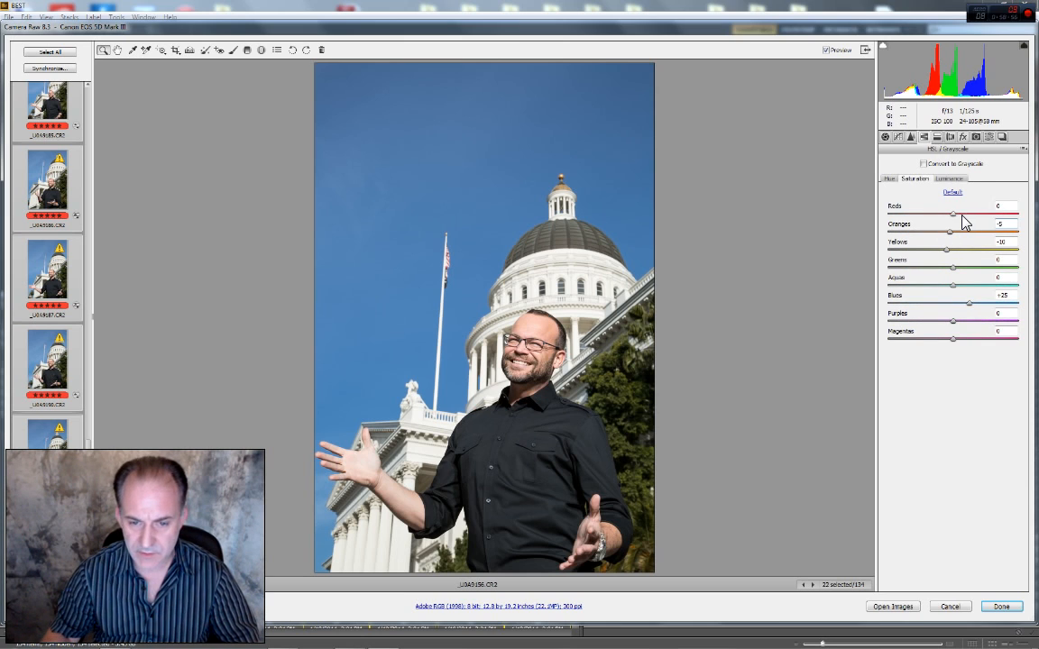
Set the HSL luminance of Greens to +50 and the saturation of Greens to +50
{"action": "left_click", "coordinate": [958, 180]}
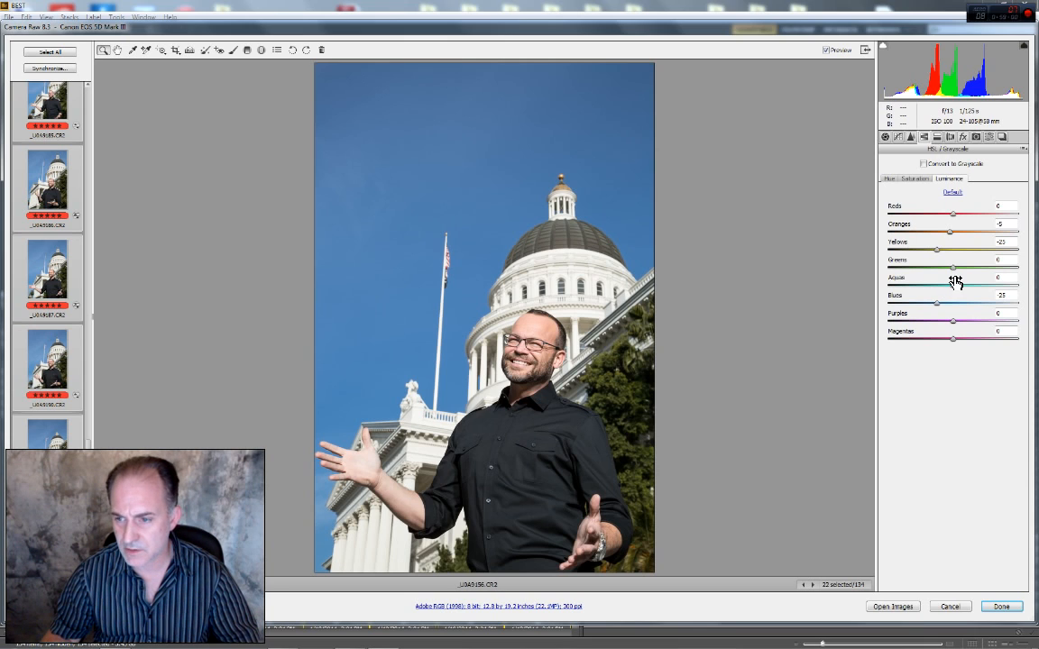
{"action": "left_click_drag", "start_coordinate": [954, 273], "coordinate": [1037, 271]}
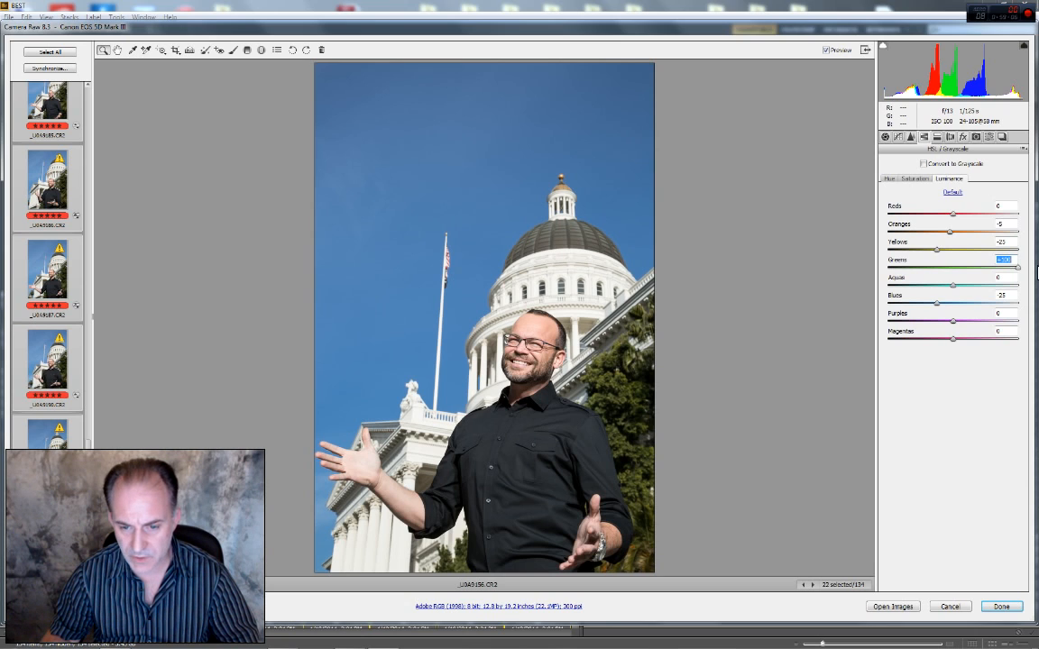
{"action": "left_click", "coordinate": [916, 179]}
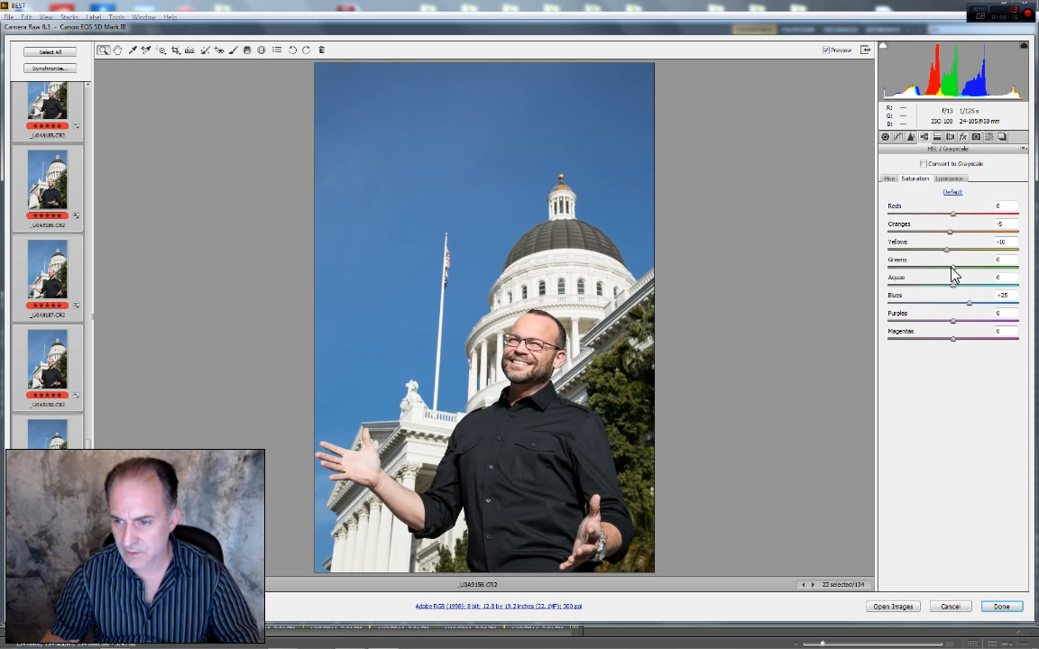
{"action": "left_click_drag", "start_coordinate": [952, 270], "coordinate": [986, 268]}
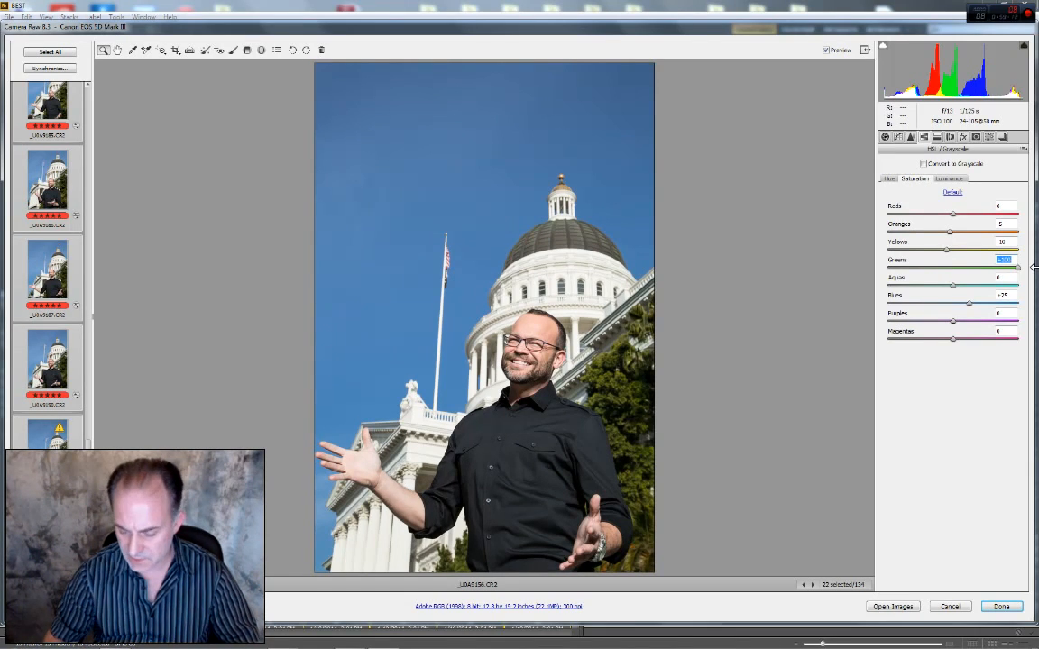
{"action": "left_click", "coordinate": [943, 180]}
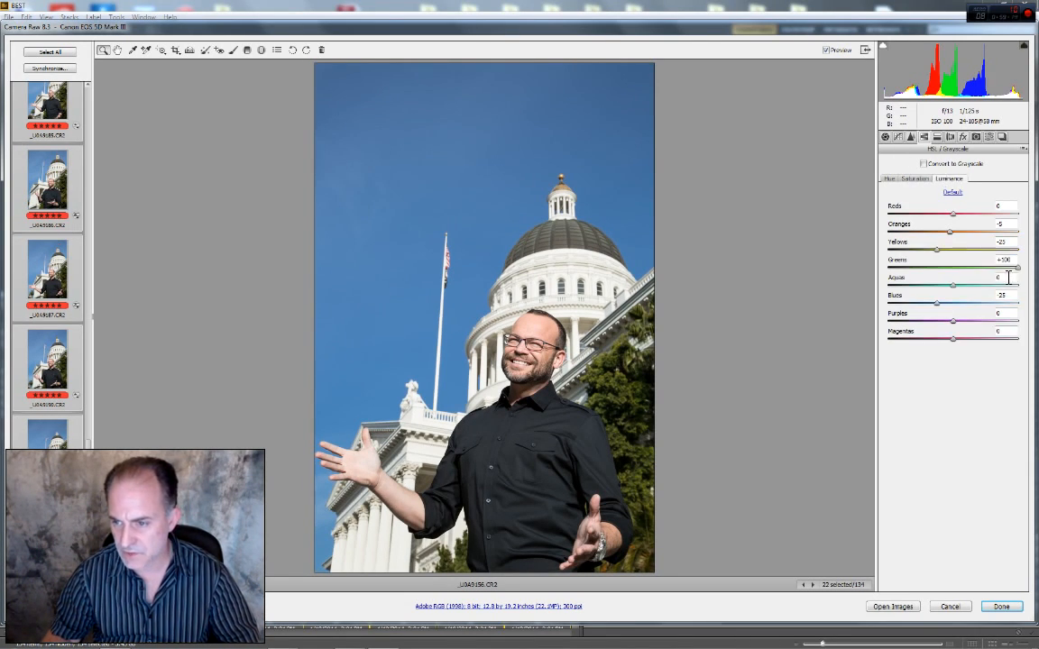
{"action": "left_click_drag", "start_coordinate": [1016, 267], "coordinate": [985, 268]}
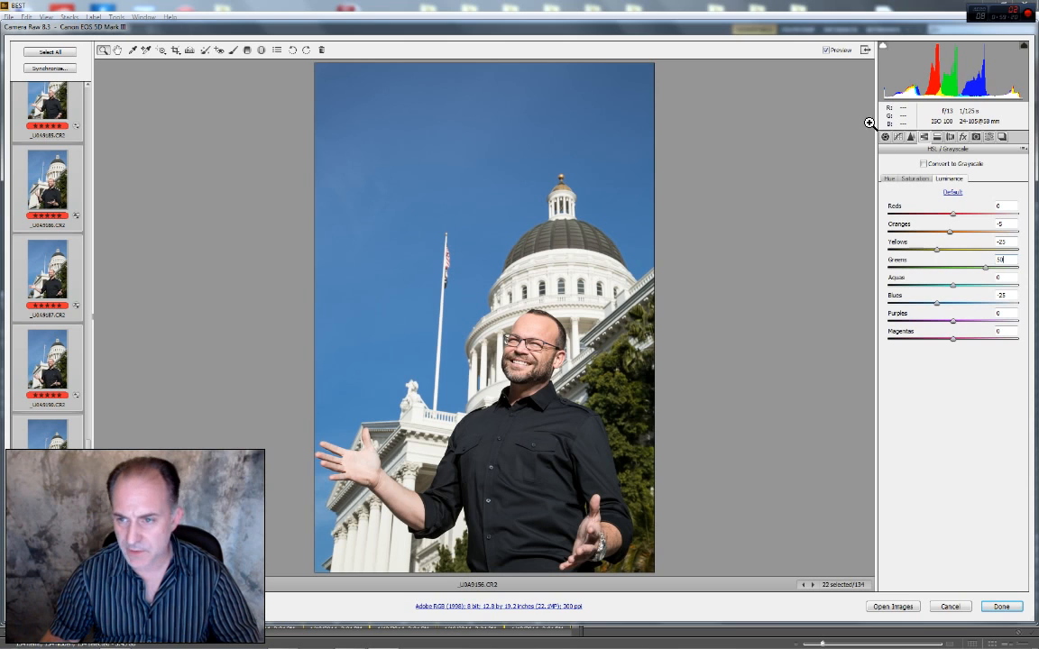
Compare the portrait with and without the HSL adjustments and review the saturation values
{"action": "left_click", "coordinate": [825, 51]}
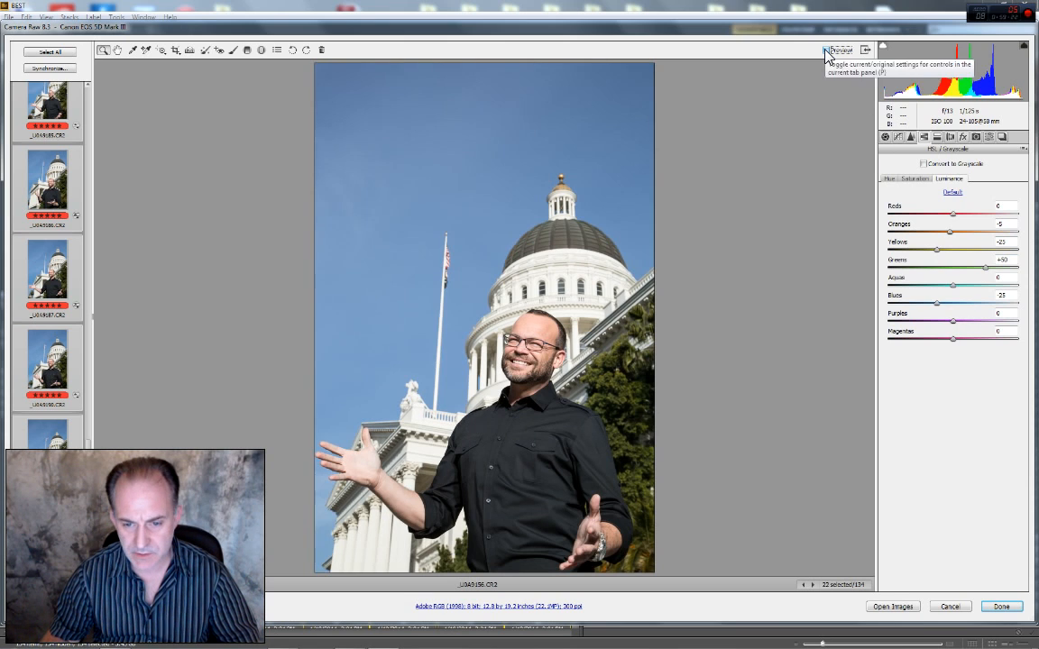
{"action": "left_click", "coordinate": [826, 50]}
{"action": "left_click", "coordinate": [825, 51]}
{"action": "left_click", "coordinate": [825, 50]}
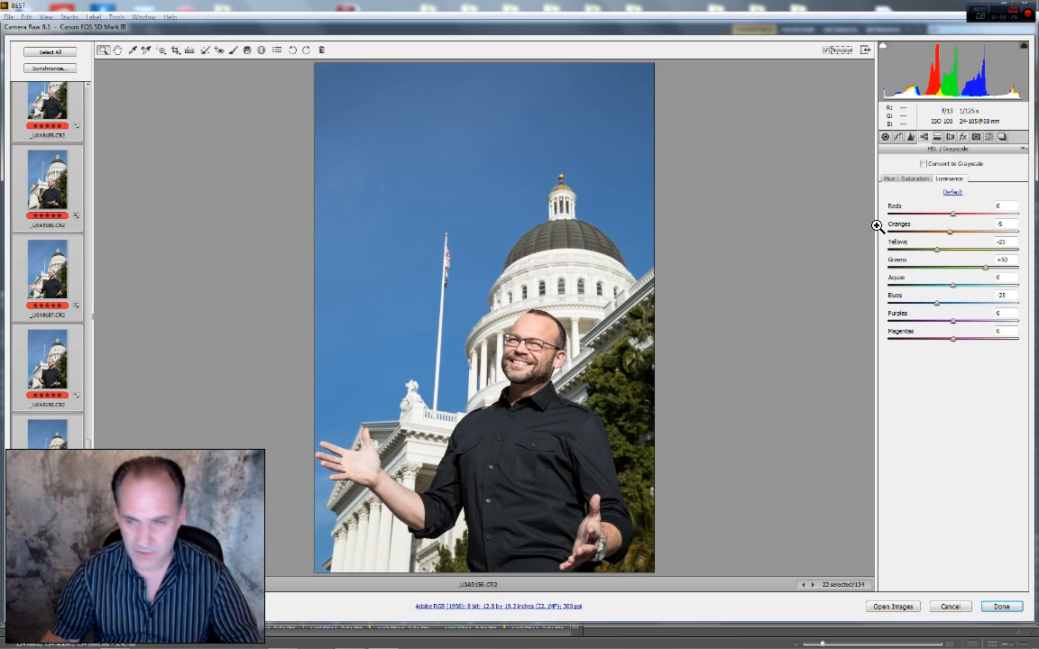
{"action": "left_click", "coordinate": [917, 180]}
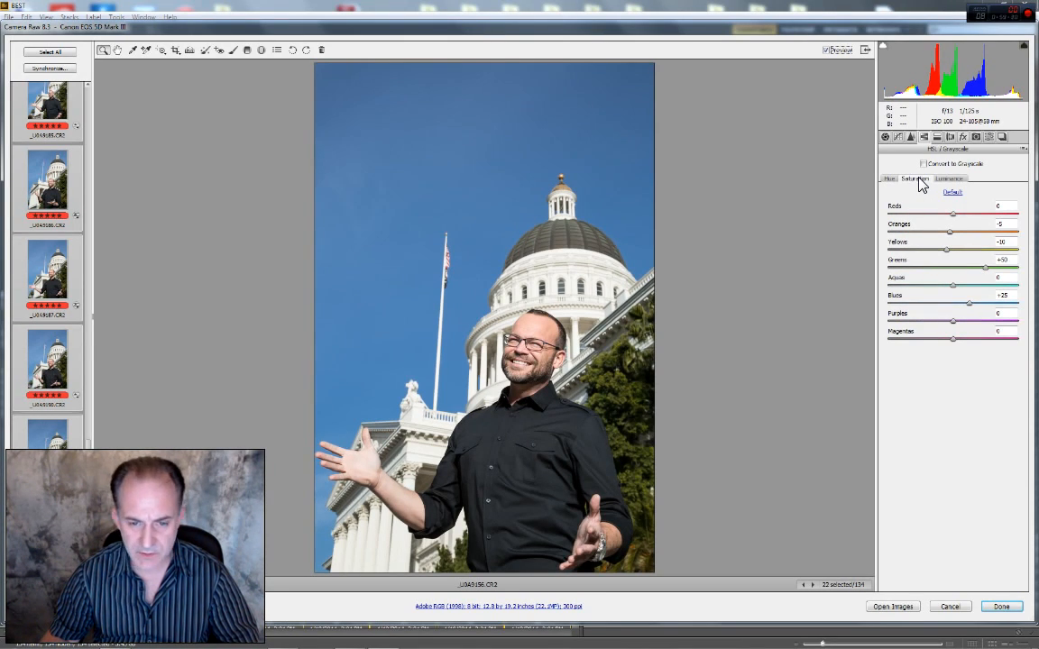
Set the Exposure to +0.10 and the Vibrance to +15 for the selected Capitol portraits
{"action": "left_click", "coordinate": [884, 136]}
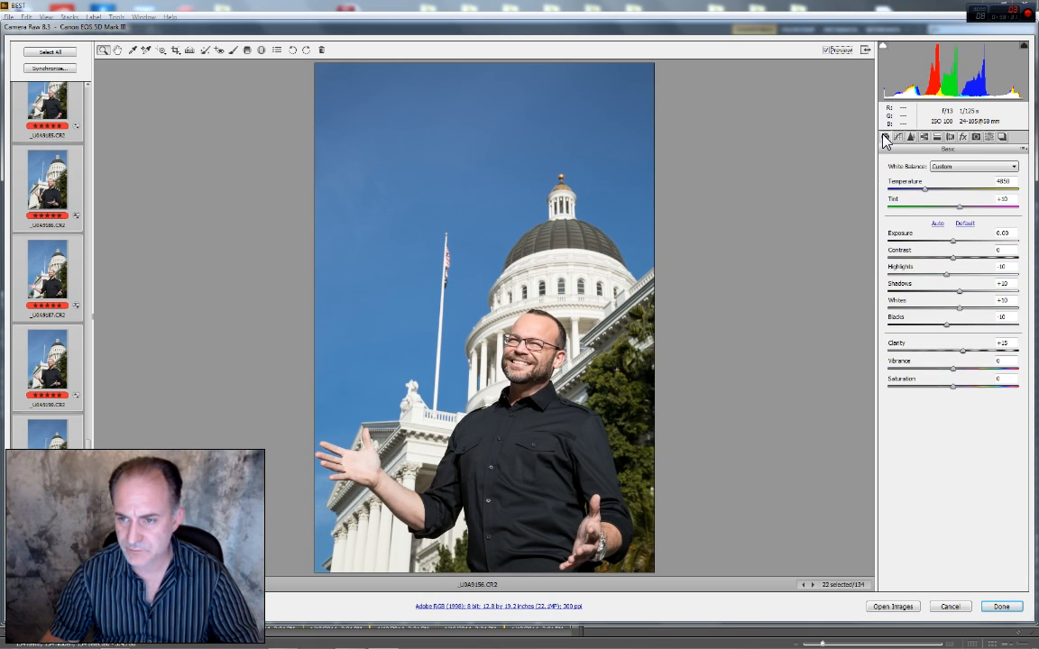
{"action": "left_click", "coordinate": [1001, 233]}
{"action": "type", "text": "0.15"}
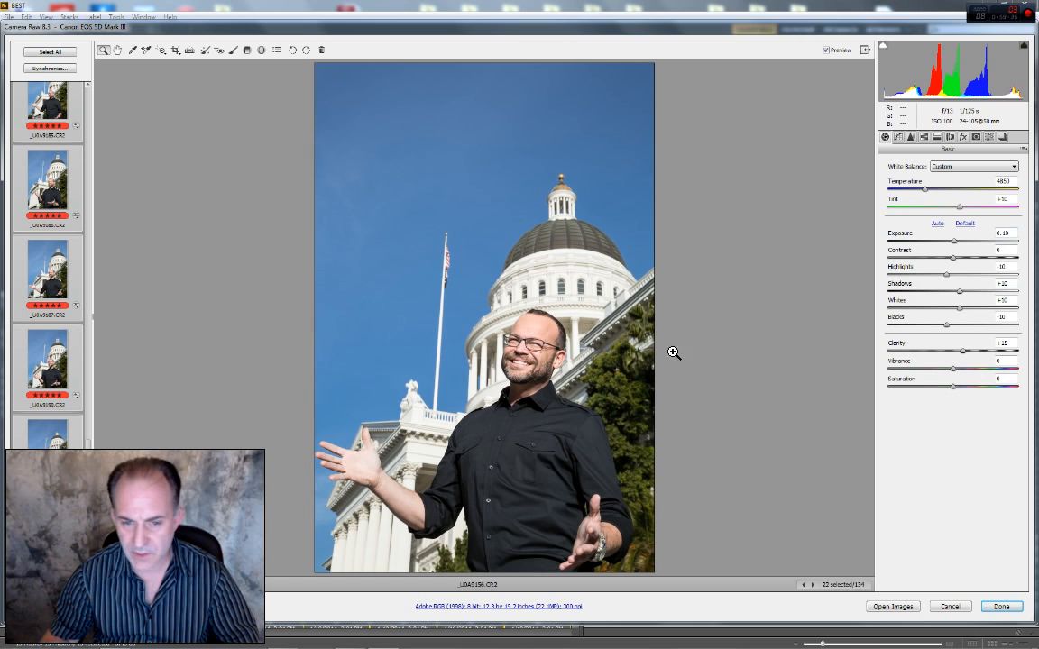
{"action": "left_click", "coordinate": [500, 386]}
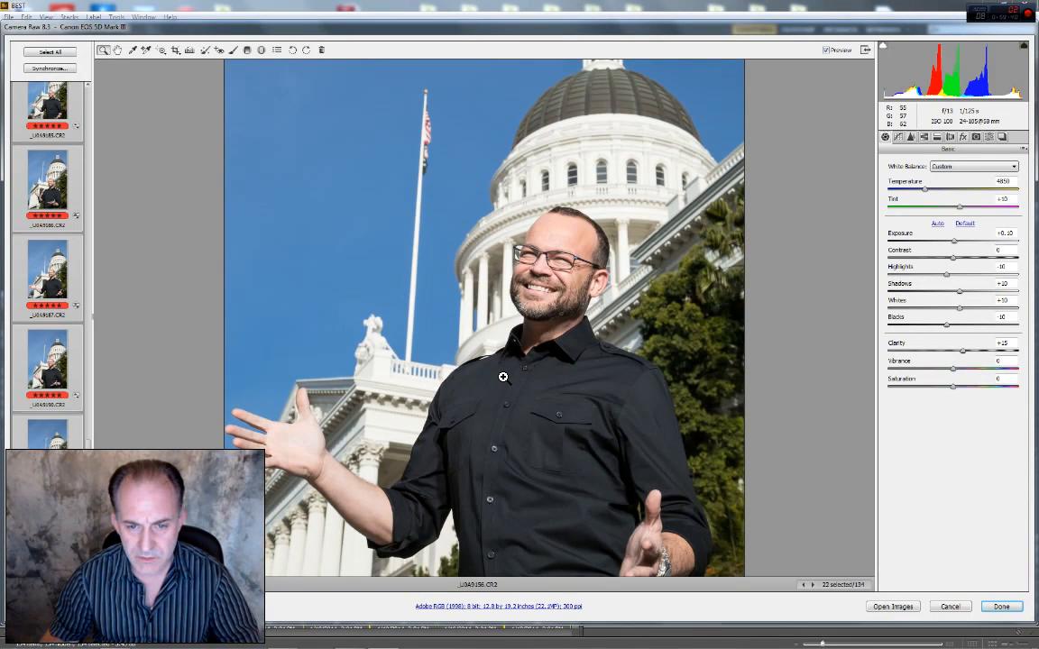
{"action": "left_click", "coordinate": [502, 377]}
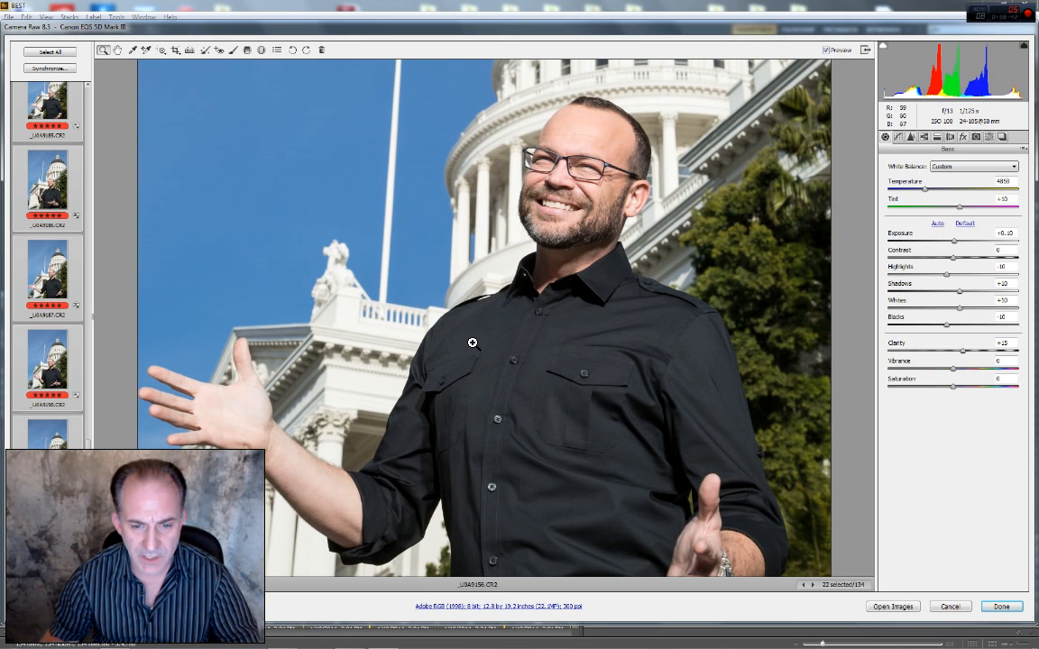
{"action": "right_click", "coordinate": [470, 347]}
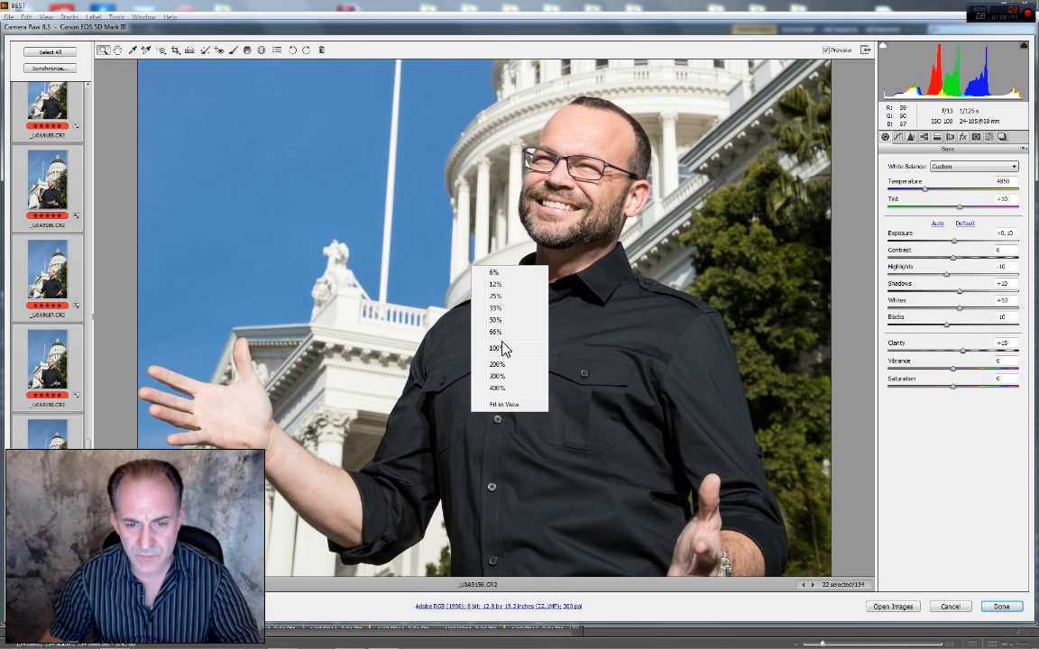
{"action": "left_click", "coordinate": [501, 404]}
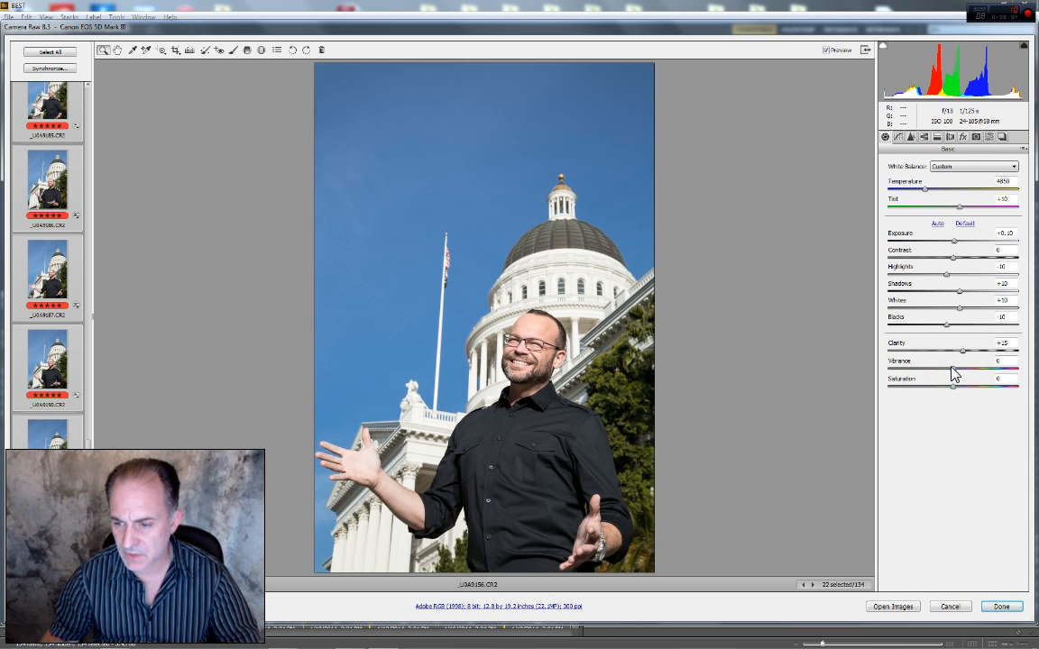
{"action": "mouse_move", "coordinate": [953, 373]}
{"action": "left_mouse_down"}
{"action": "mouse_move", "coordinate": [983, 370]}
{"action": "mouse_move", "coordinate": [949, 370]}
{"action": "mouse_move", "coordinate": [974, 372]}
{"action": "left_mouse_up"}
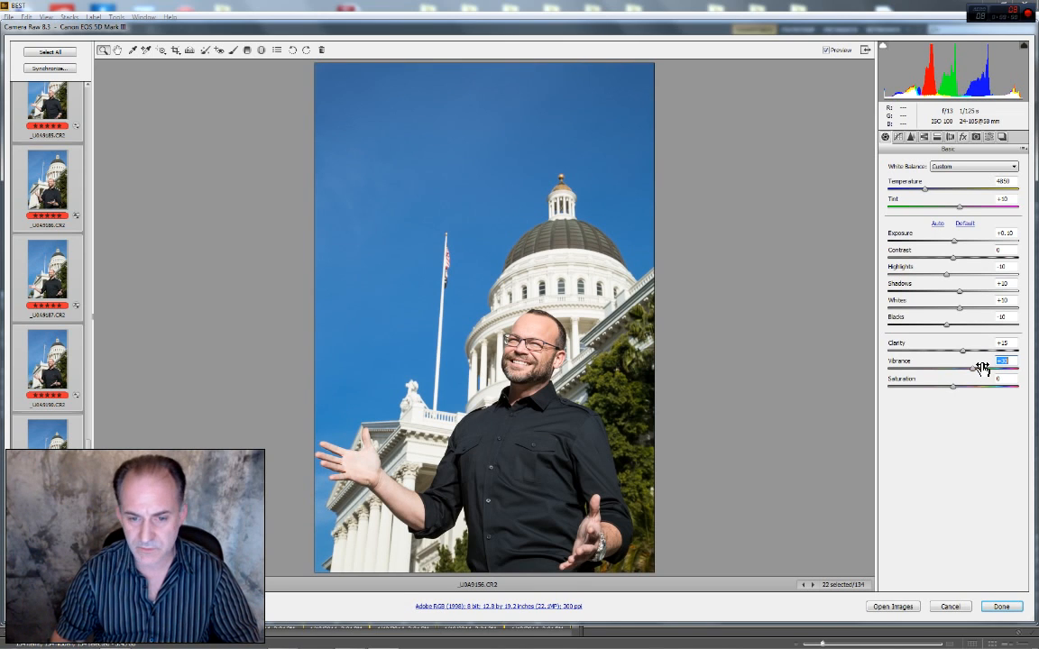
{"action": "type", "text": "15"}
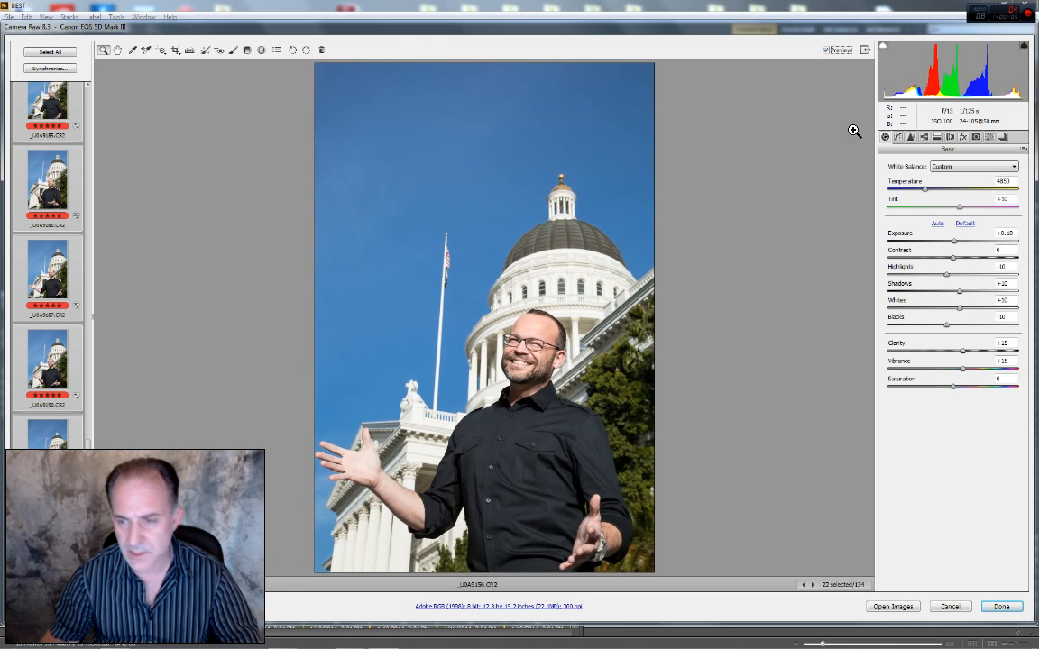
Review the HSL, basic tone, tone curve, sharpening and noise reduction settings applied to the portraits
{"action": "left_click", "coordinate": [925, 137]}
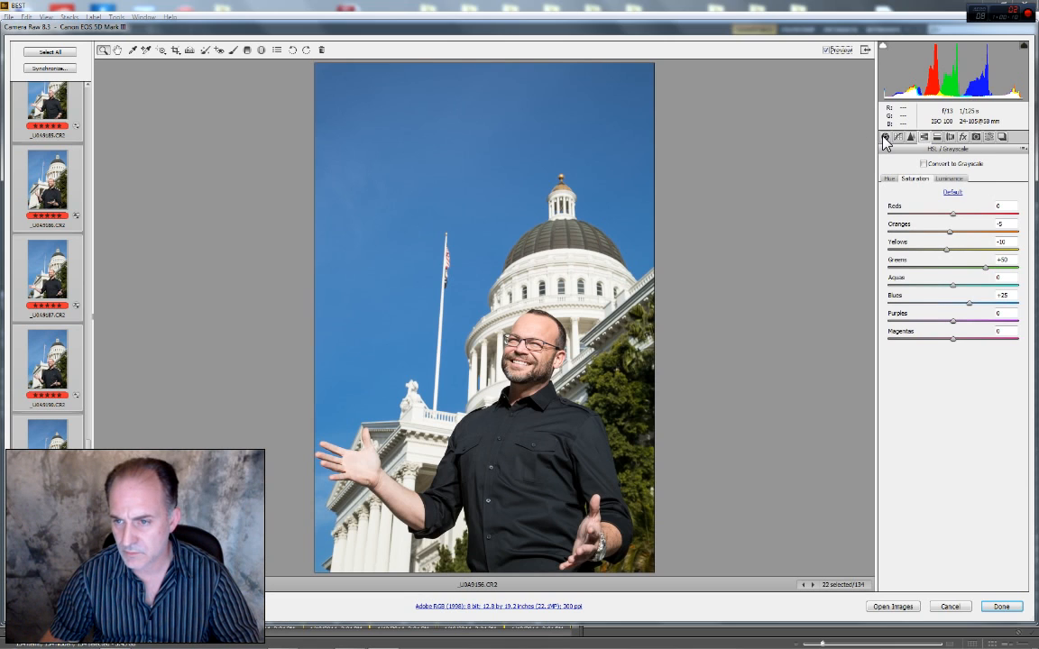
{"action": "left_click", "coordinate": [885, 138]}
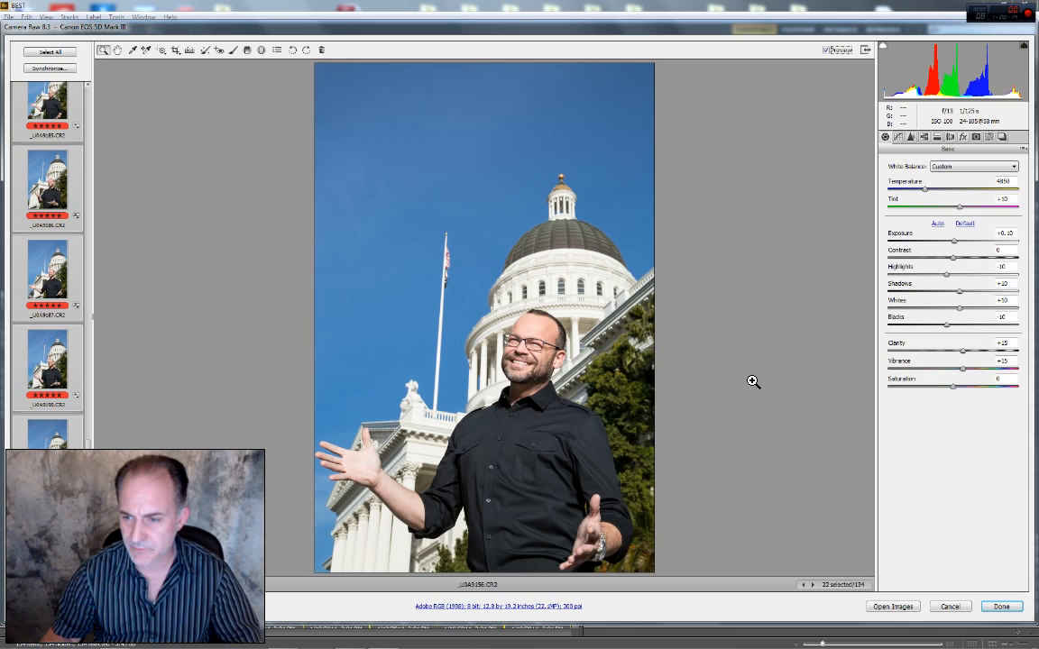
{"action": "left_click", "coordinate": [899, 138]}
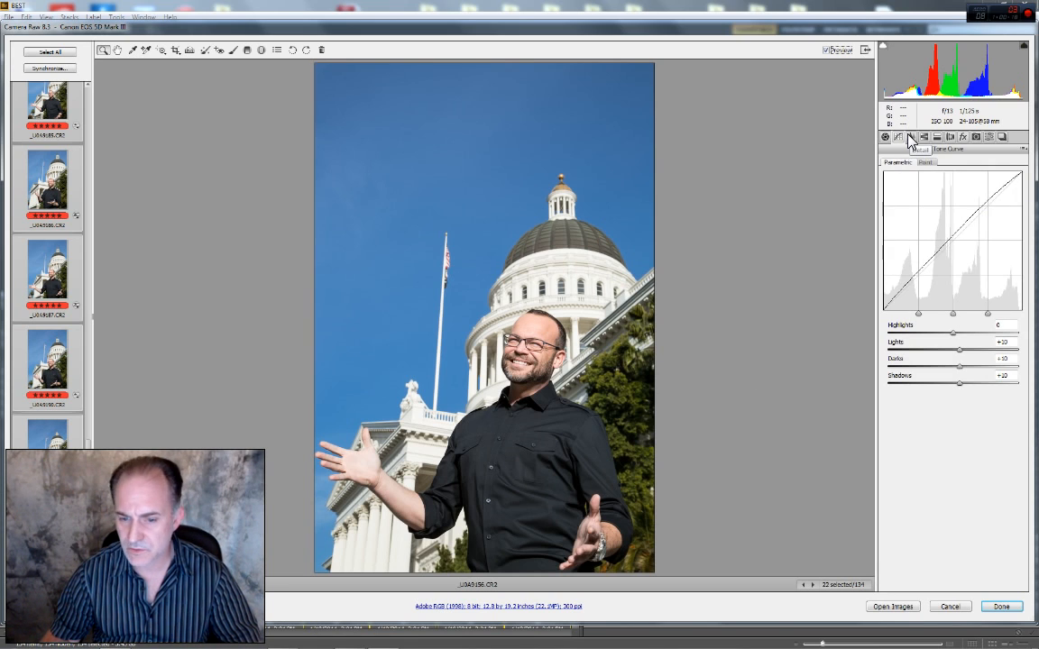
{"action": "left_click", "coordinate": [910, 137]}
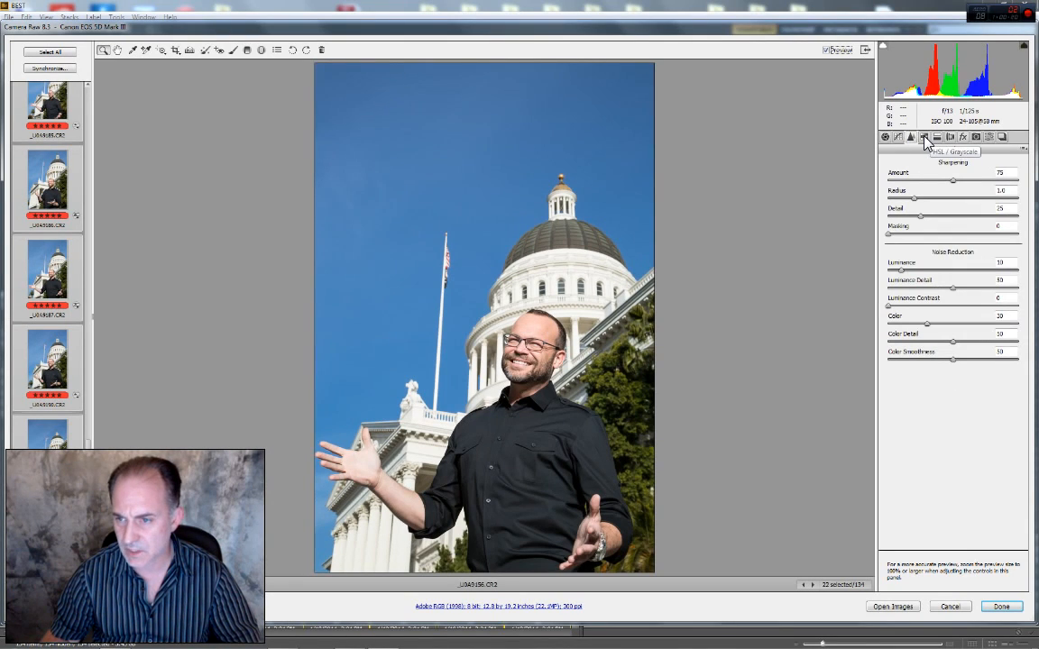
{"action": "left_click", "coordinate": [923, 138]}
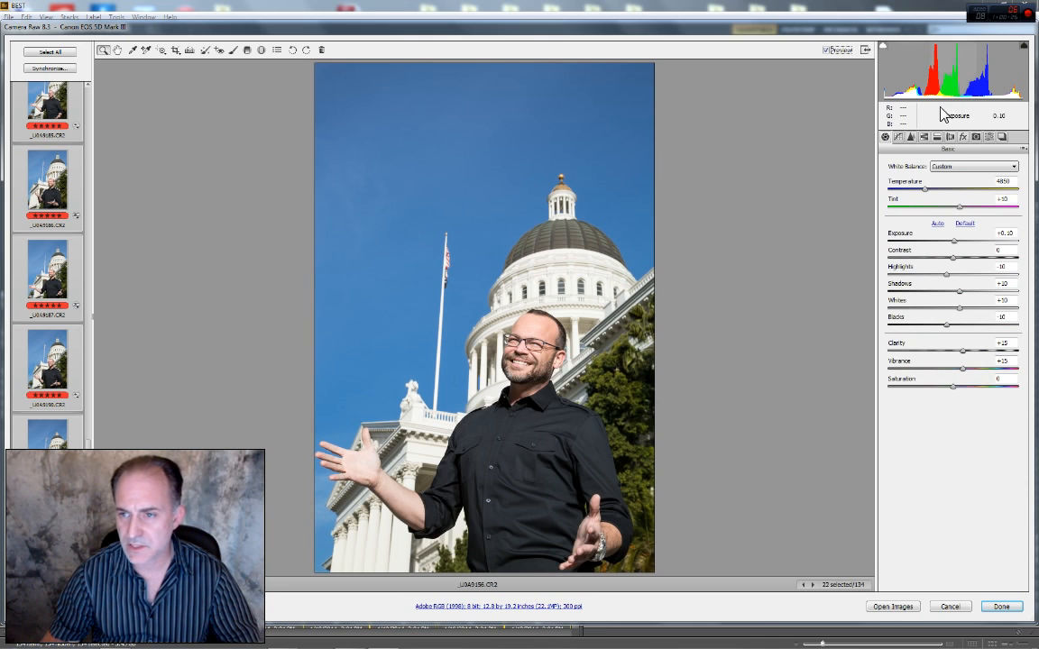
Check the portrait for clipped shadows with the shadow clipping warning, then turn the warning off
{"action": "left_click", "coordinate": [885, 52]}
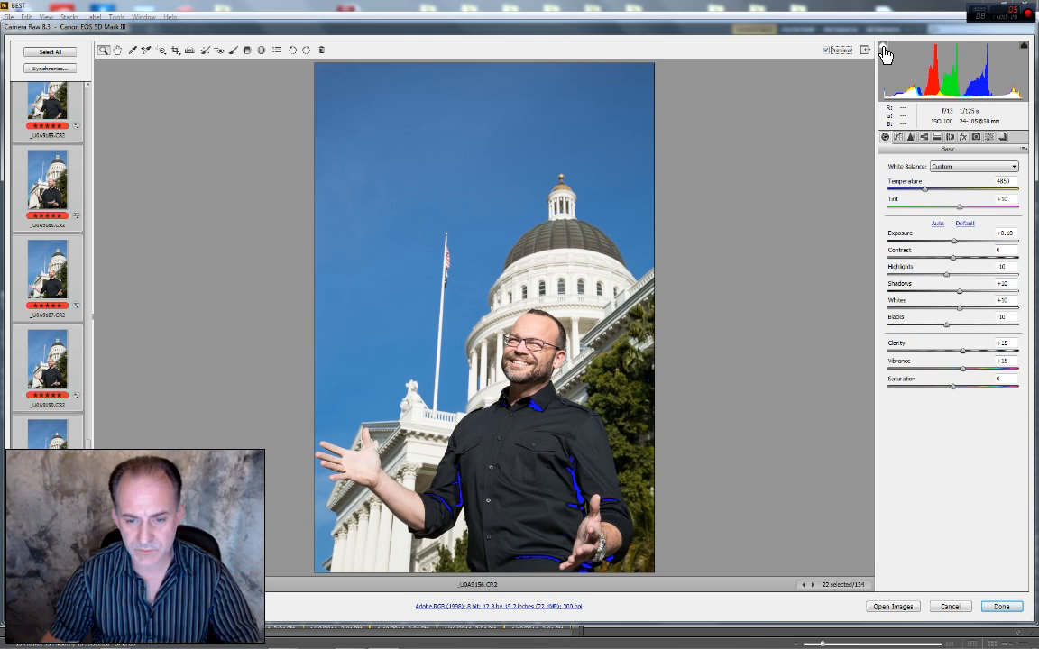
{"action": "left_click", "coordinate": [885, 49]}
{"action": "left_click", "coordinate": [885, 49]}
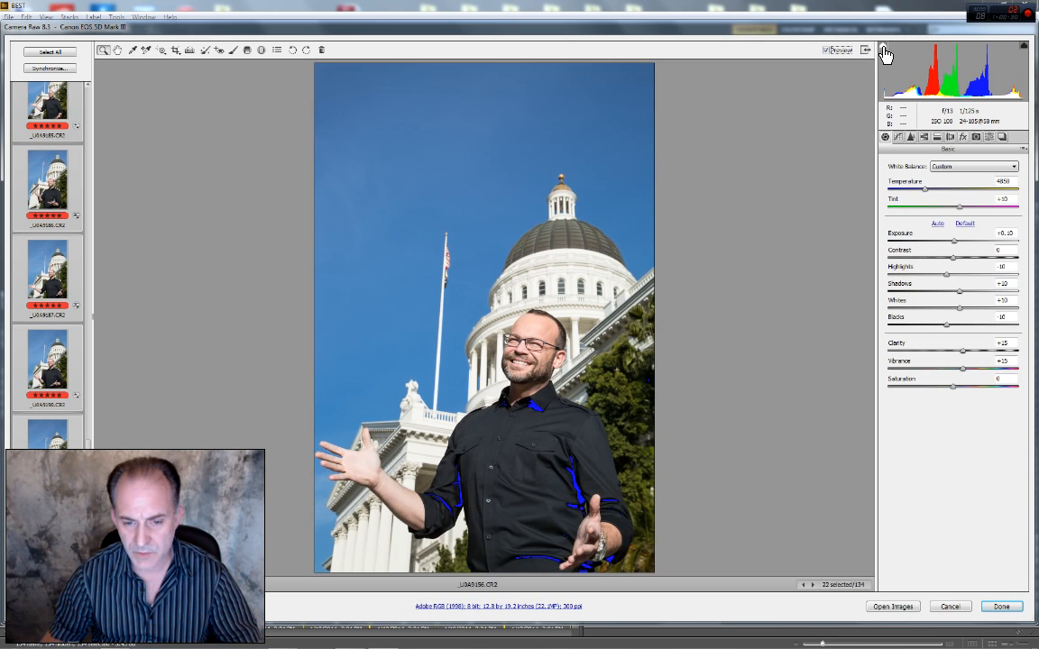
{"action": "left_click", "coordinate": [885, 49]}
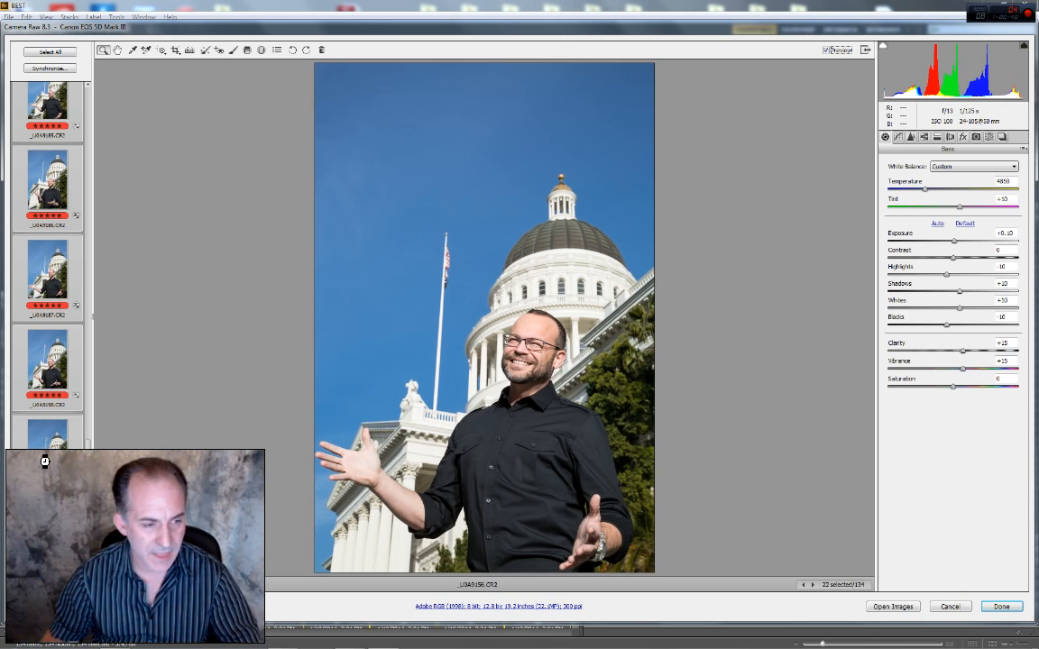
Check the edits on _U0A9191.CR2 and _U0A9190.CR2, then select the Capitol portraits from _U0A9191.CR2 back to _U0A9156.CR2
{"action": "left_click", "coordinate": [47, 433]}
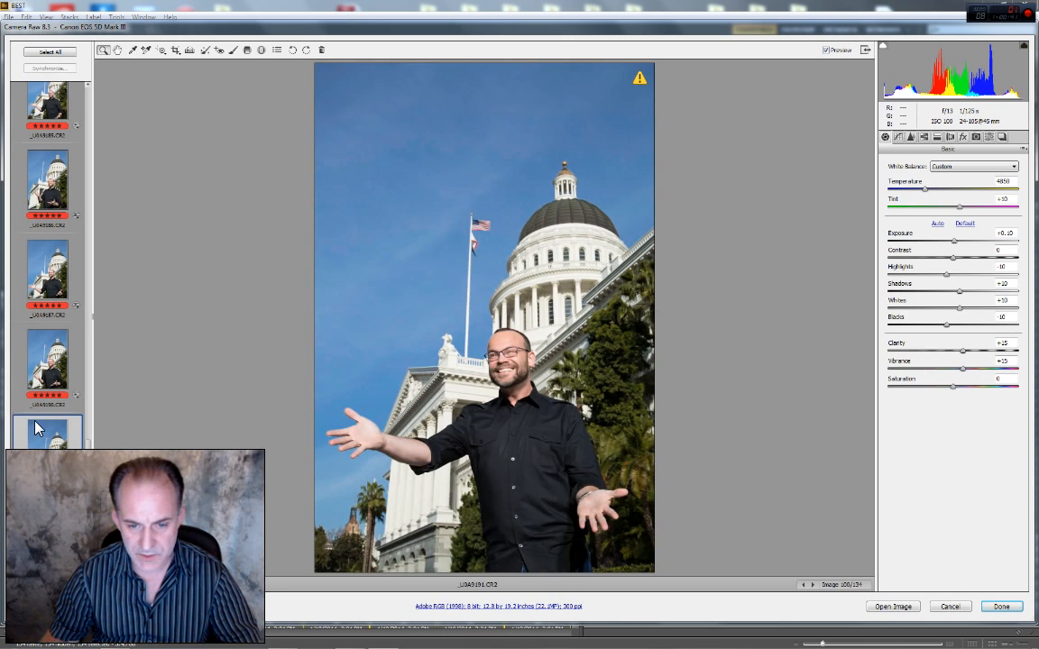
{"action": "left_click", "coordinate": [40, 363]}
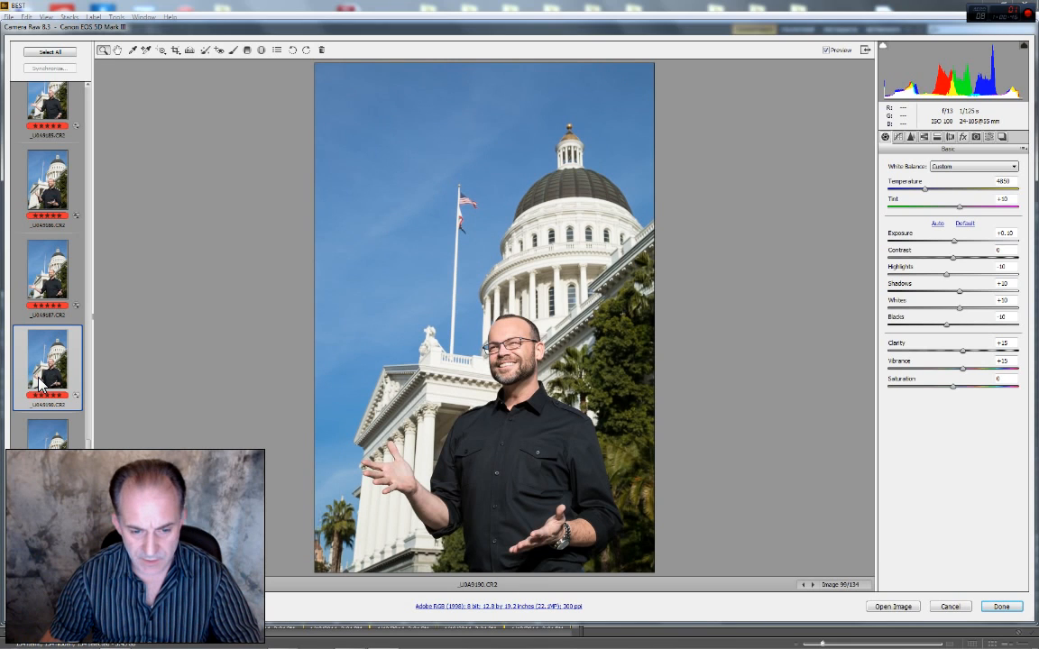
{"action": "left_click", "coordinate": [54, 437]}
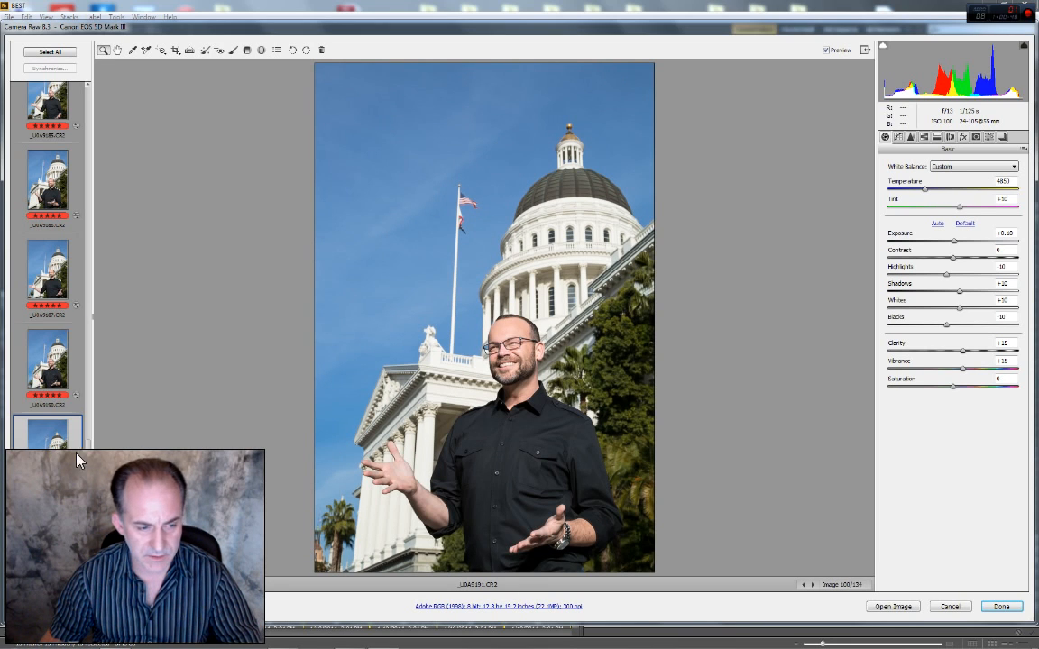
{"action": "left_click_drag", "start_coordinate": [88, 460], "coordinate": [90, 371]}
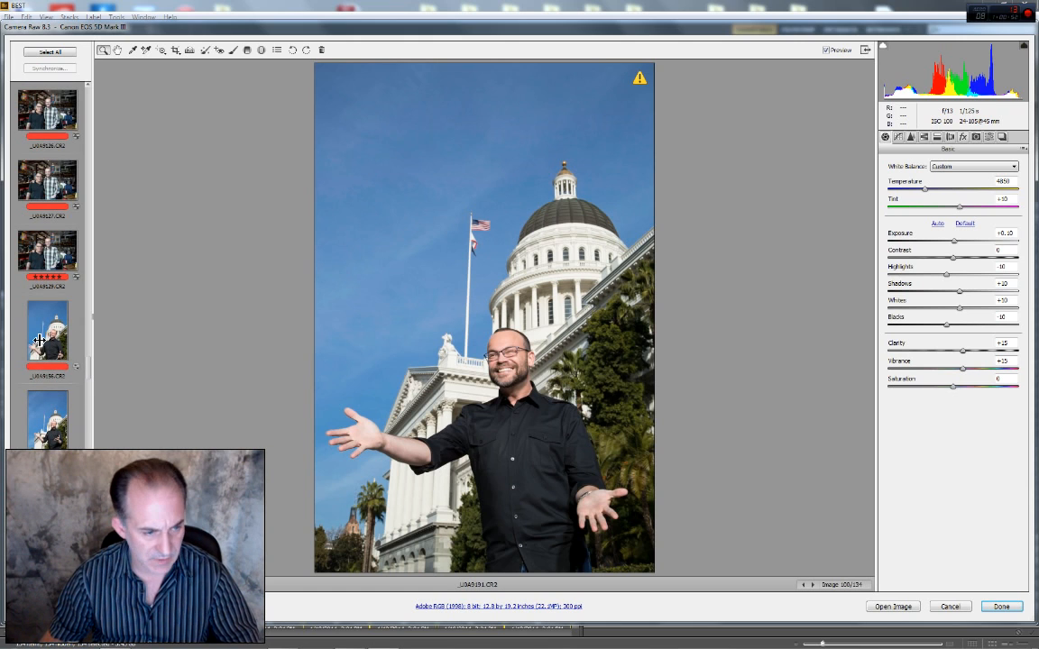
{"action": "left_click", "coordinate": [76, 368], "text": "shift"}
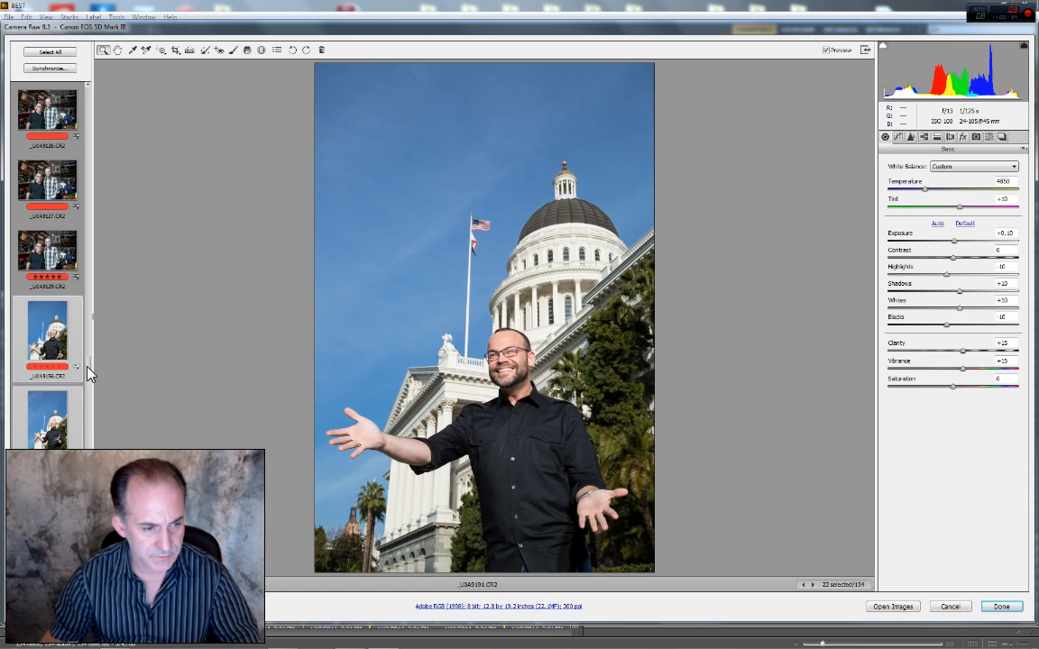
Save the selected Capitol portraits as uncompressed 8-bit TIFFs in Adobe RGB (1998) to the 8bit Tiff folder
{"action": "left_click_drag", "start_coordinate": [91, 371], "coordinate": [86, 460]}
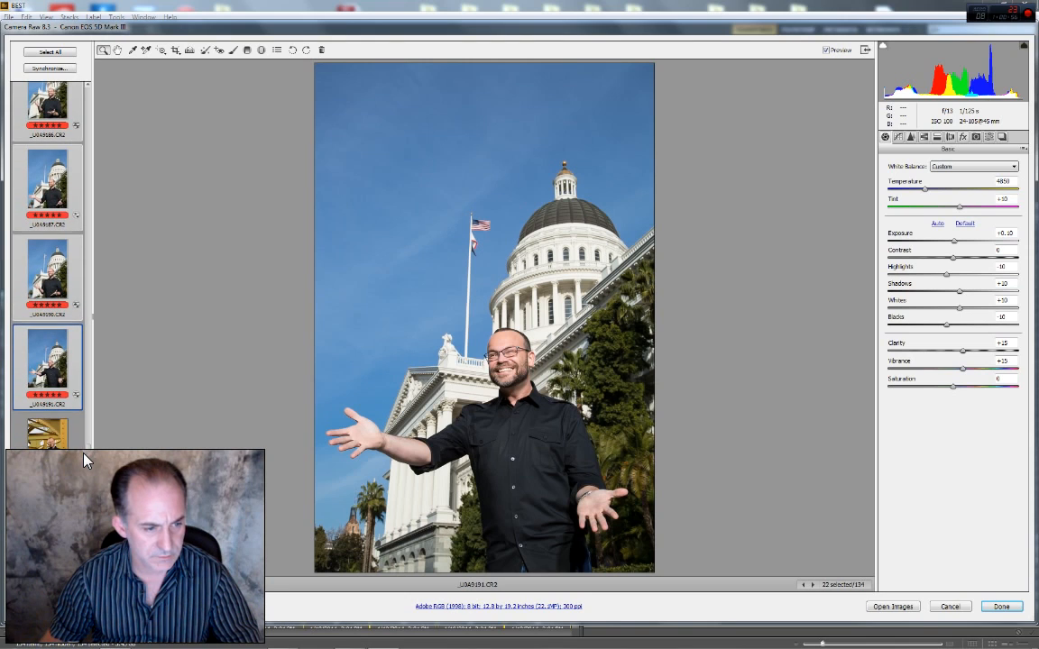
{"action": "left_click", "coordinate": [30, 614]}
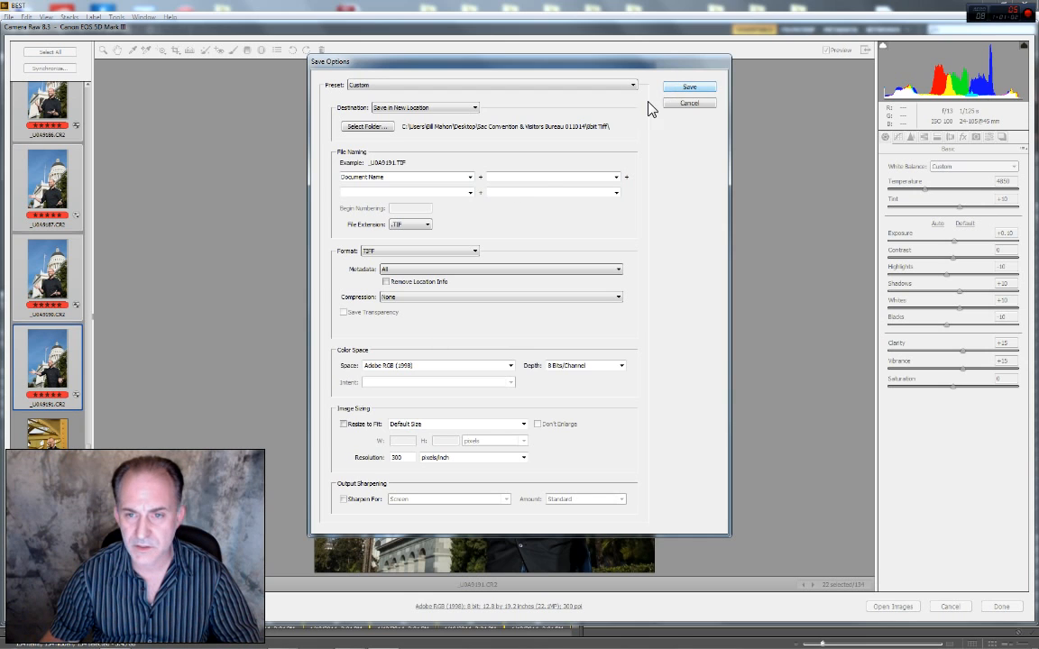
{"action": "left_click", "coordinate": [689, 87]}
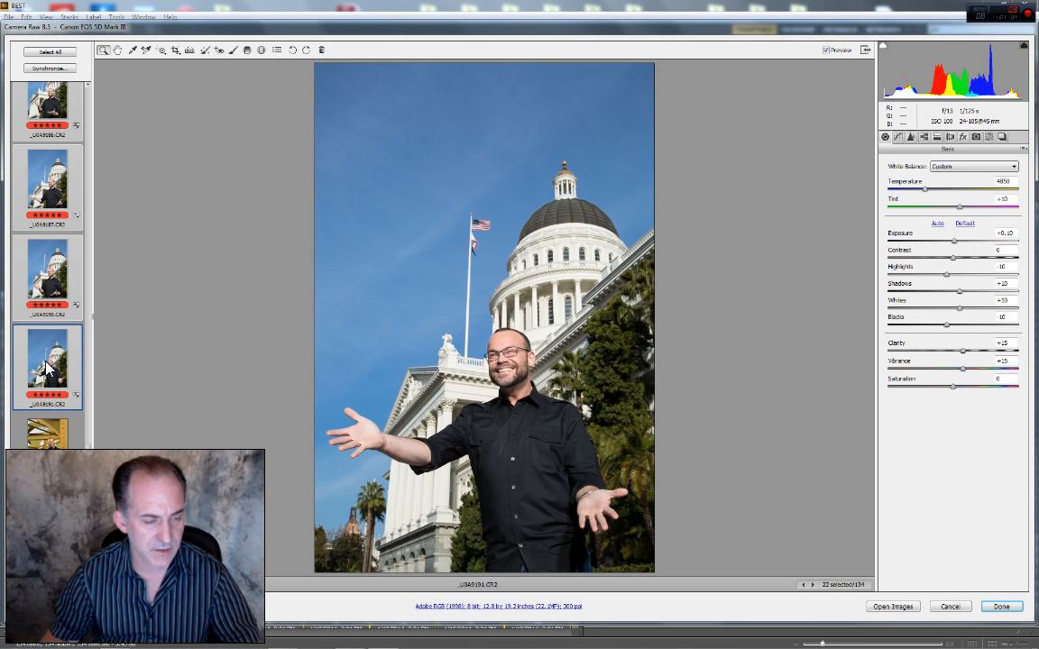
Compare the yellow bridge portraits _U0A9204.CR2, _U0A9205.CR2 and _U0A9207.CR2, then return to _U0A9204.CR2
{"action": "left_click", "coordinate": [47, 364]}
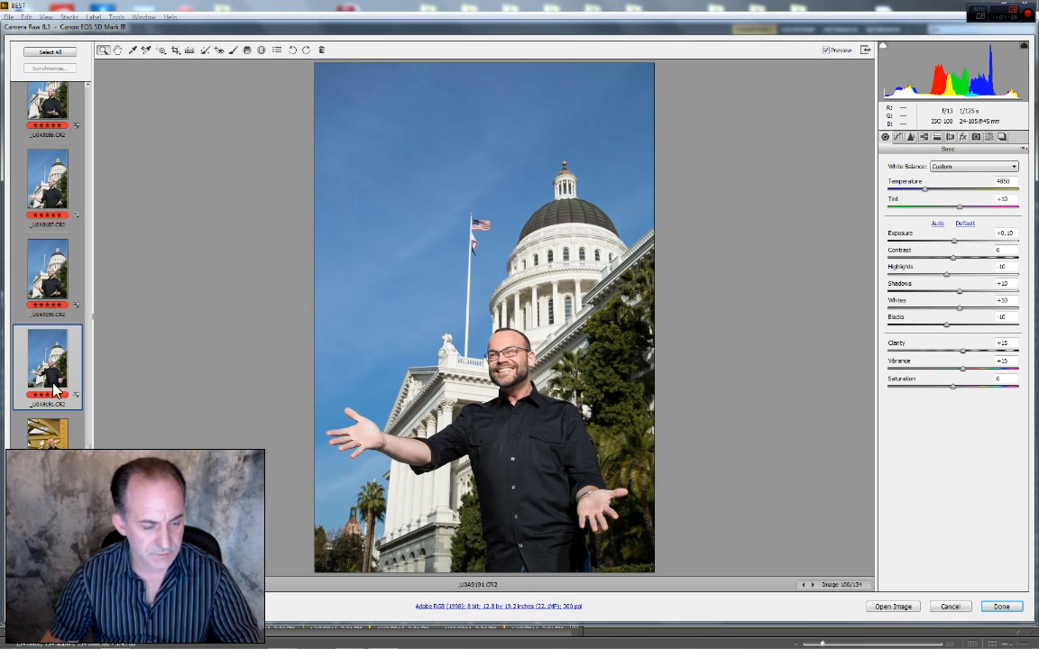
{"action": "scroll", "coordinate": [87, 467], "scroll_direction": "down", "scroll_amount": 3}
{"action": "scroll", "coordinate": [87, 461], "scroll_direction": "down", "scroll_amount": 2}
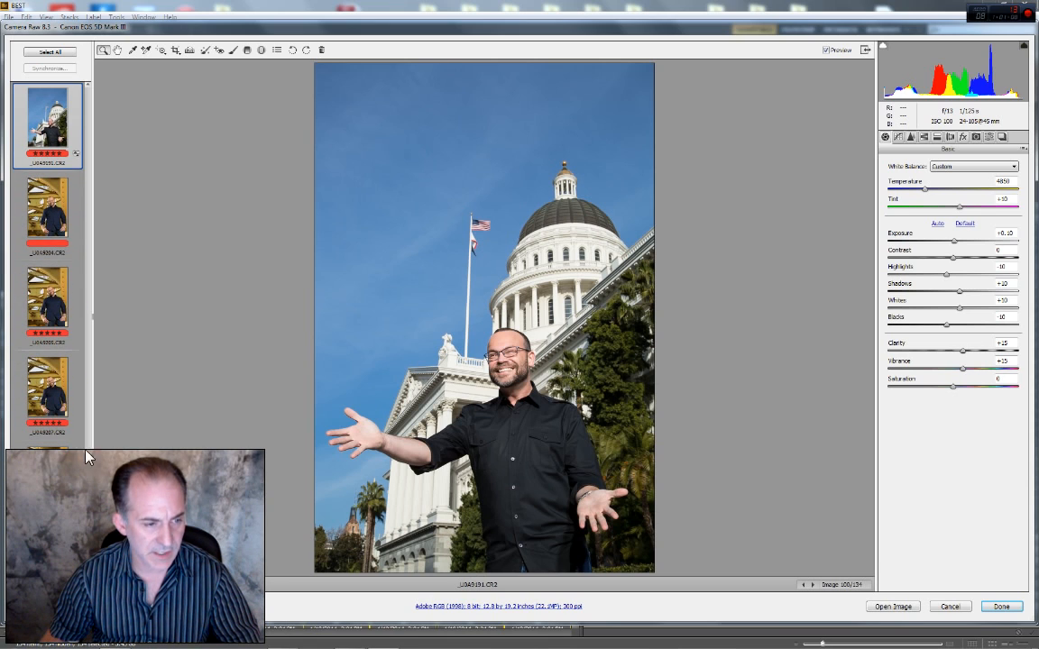
{"action": "left_click", "coordinate": [52, 210]}
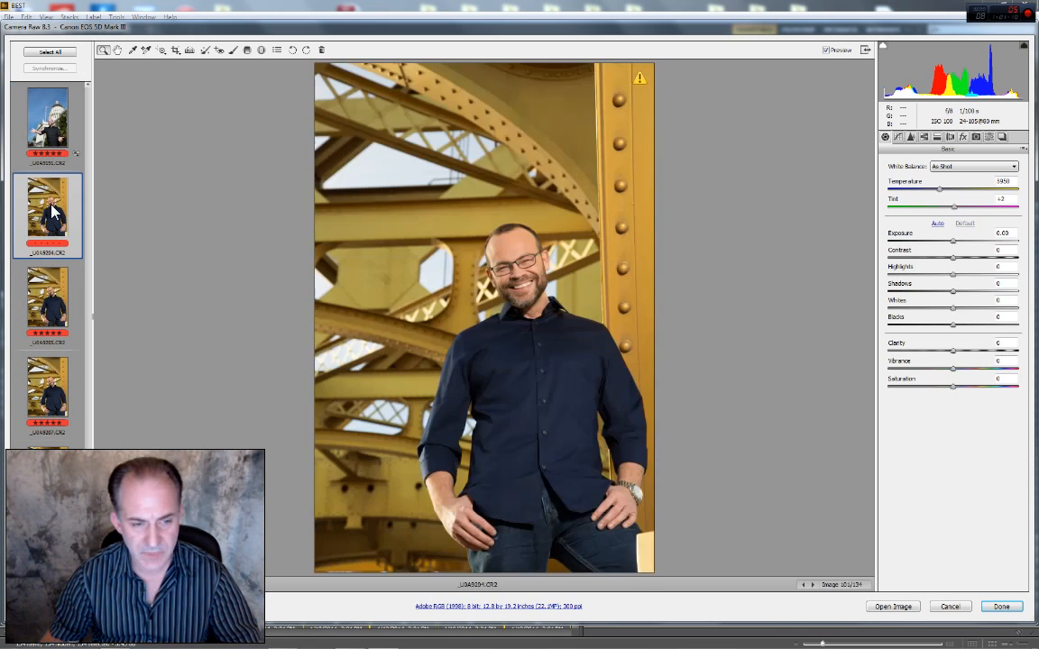
{"action": "left_click", "coordinate": [53, 300]}
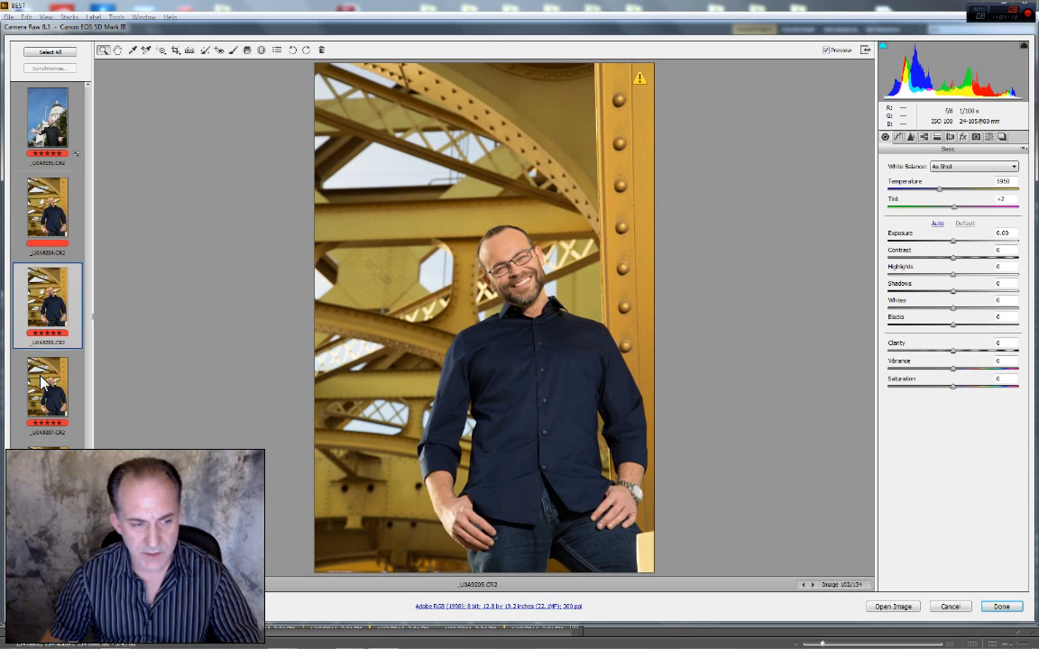
{"action": "left_click", "coordinate": [43, 382]}
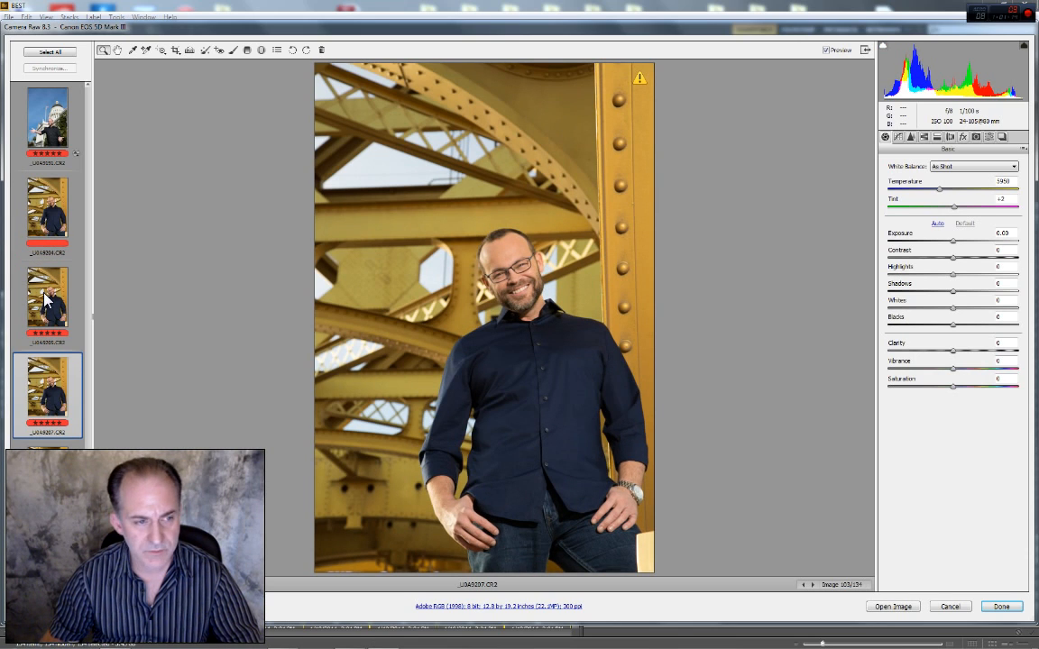
{"action": "key", "text": "Up"}
{"action": "key", "text": "Up"}
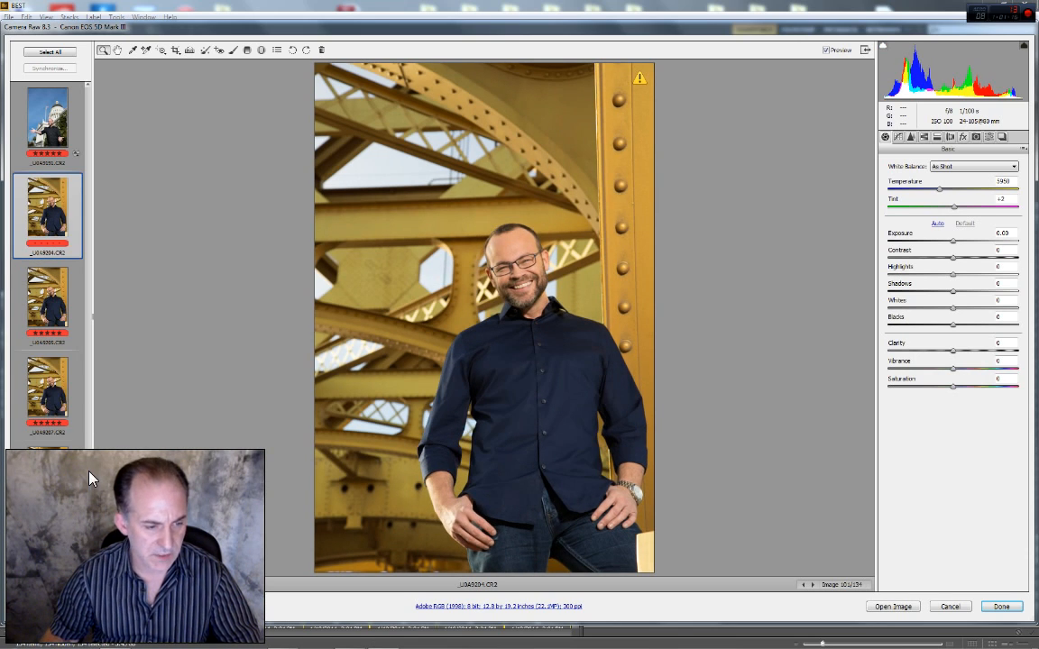
Extend the filmstrip selection from _U0A9204.CR2 through the last upright bridge portrait, _U0A9230.CR2
{"action": "scroll", "coordinate": [79, 433], "scroll_direction": "down", "scroll_amount": 8}
{"action": "scroll", "coordinate": [86, 501], "scroll_direction": "down", "scroll_amount": 6}
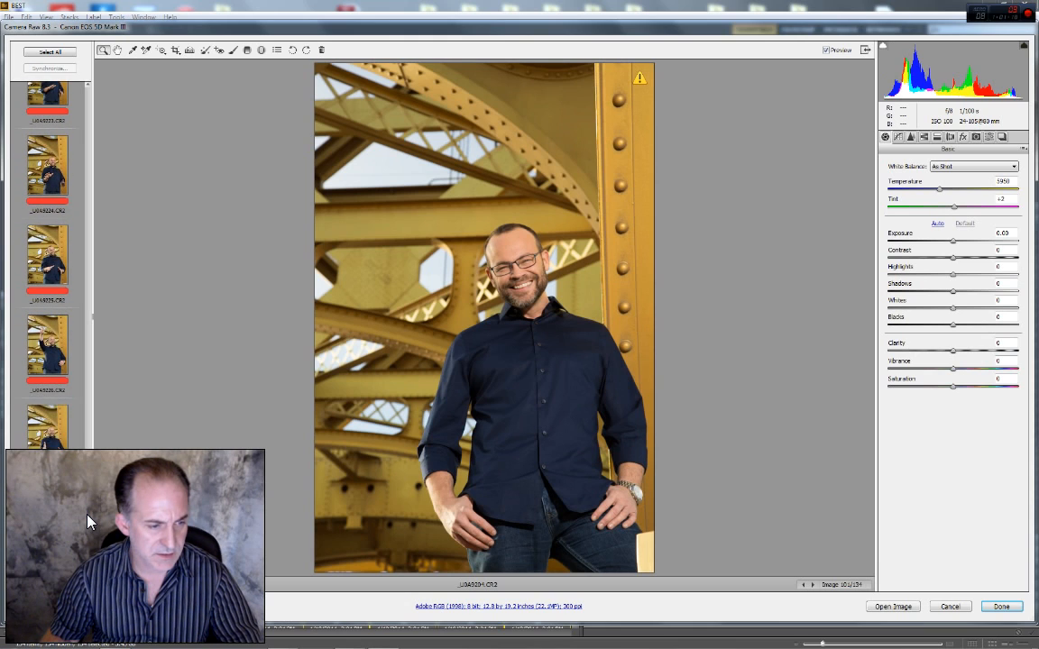
{"action": "scroll", "coordinate": [79, 474], "scroll_direction": "down", "scroll_amount": 1}
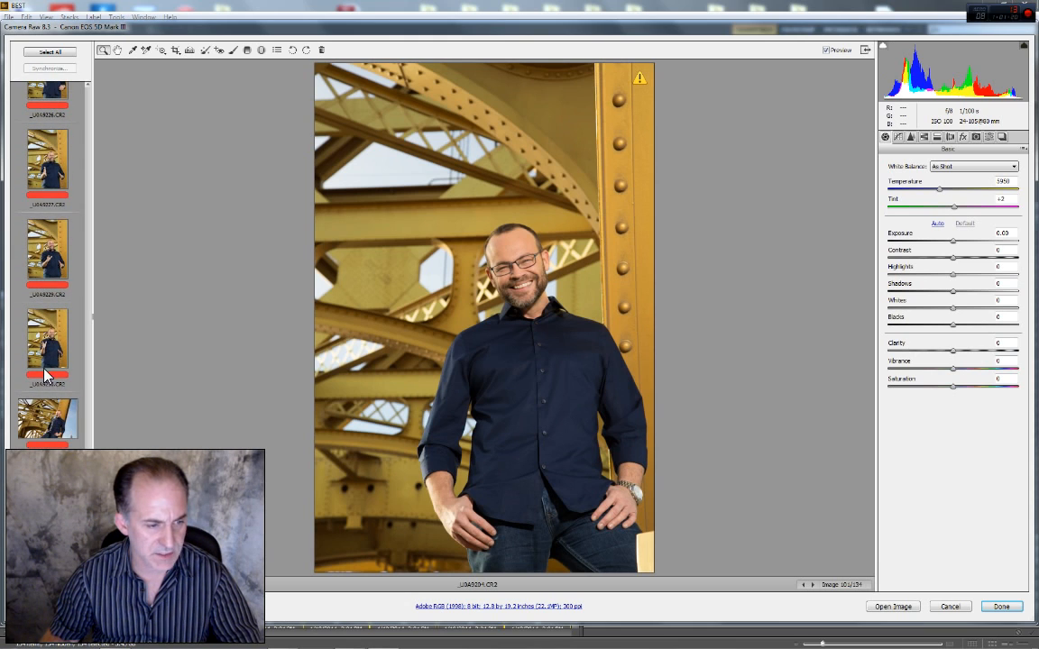
{"action": "left_click", "coordinate": [53, 343], "text": "shift"}
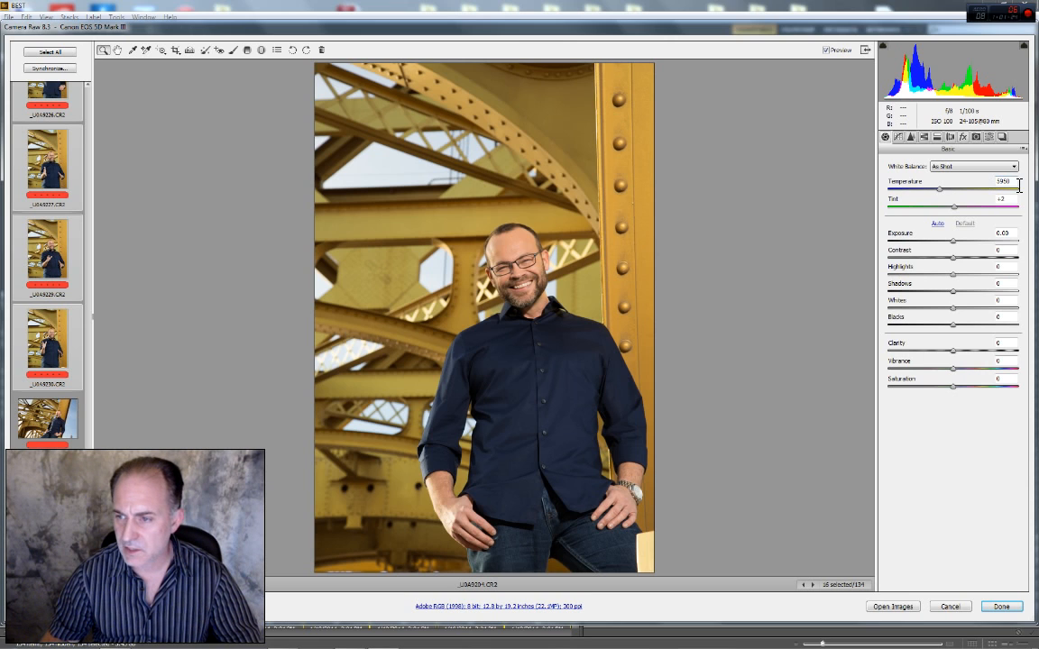
Set the selected photos' white balance to temperature 5050 and tint -5, and compare the result with the original
{"action": "left_click", "coordinate": [940, 190]}
{"action": "type", "text": "5050"}
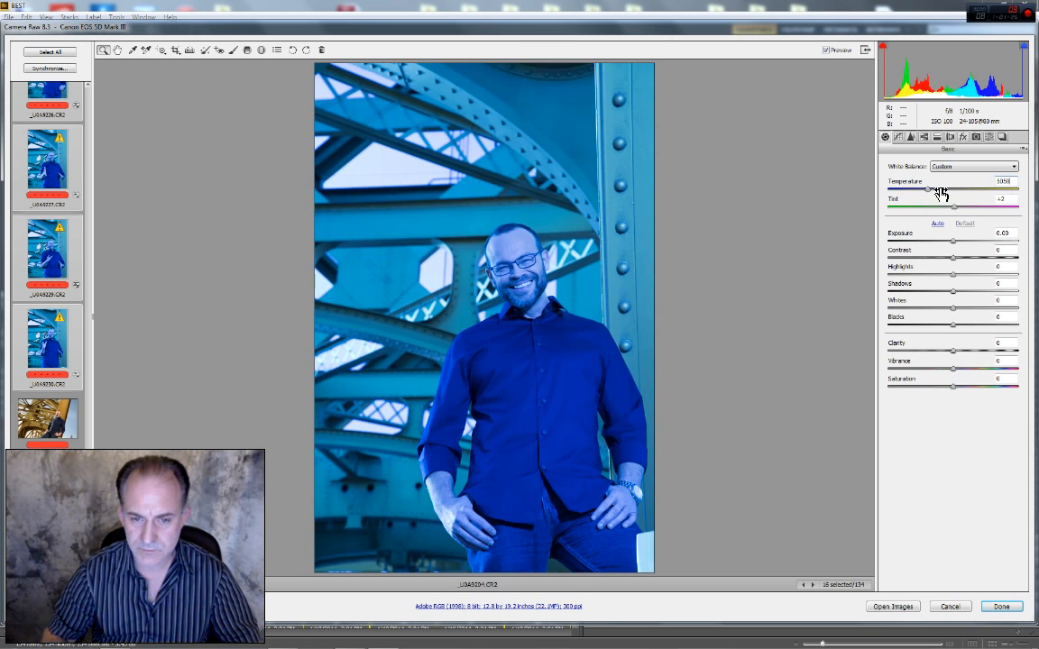
{"action": "left_click_drag", "start_coordinate": [1011, 201], "coordinate": [992, 203]}
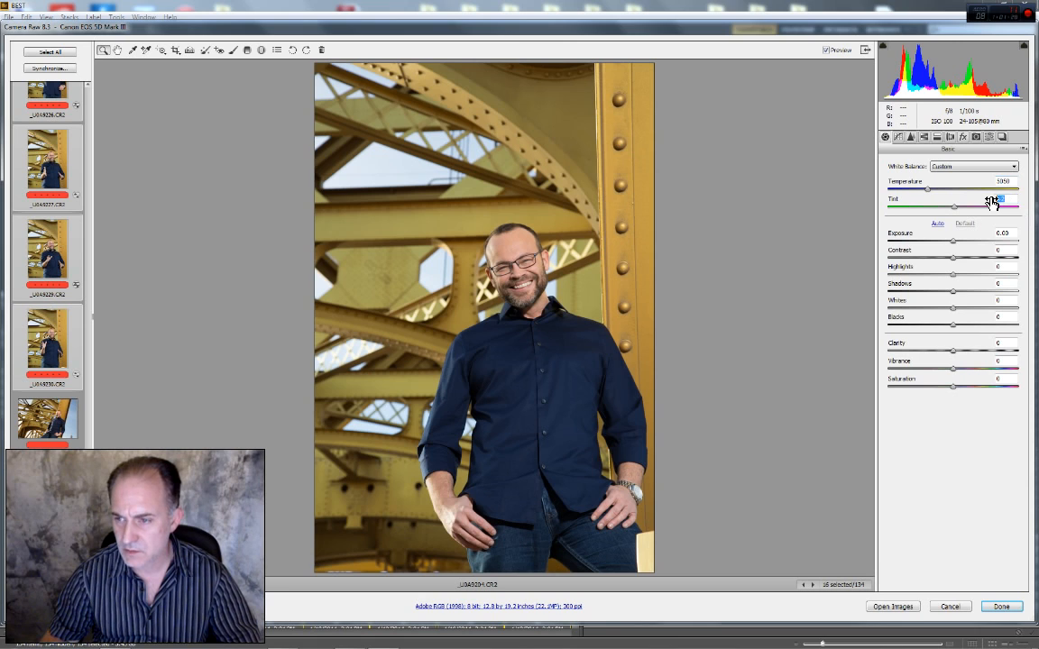
{"action": "type", "text": "-5"}
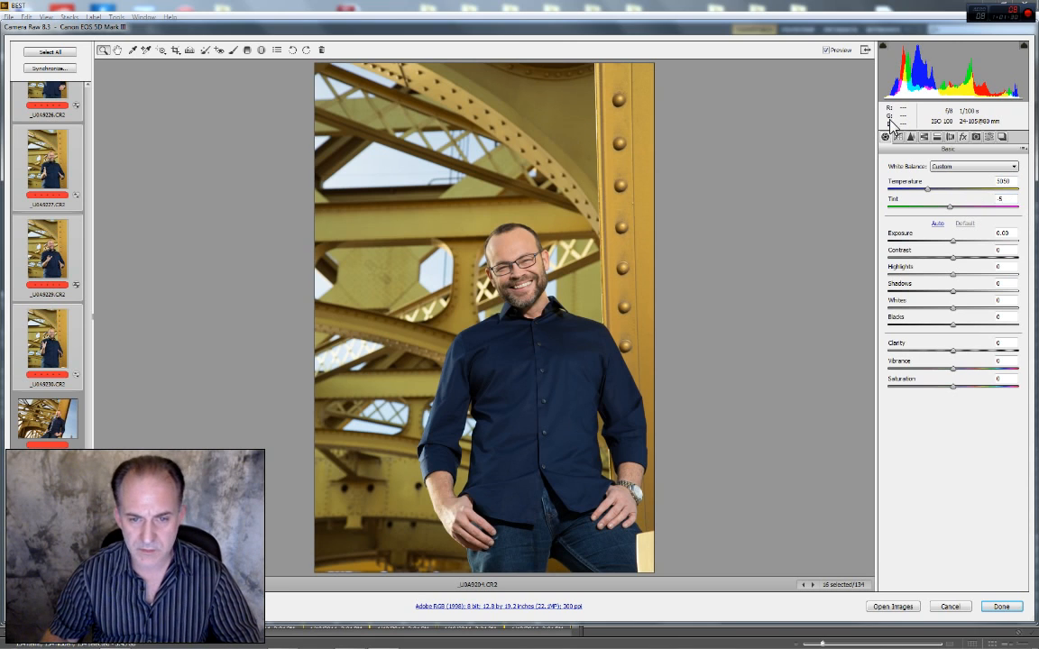
{"action": "left_click", "coordinate": [825, 50]}
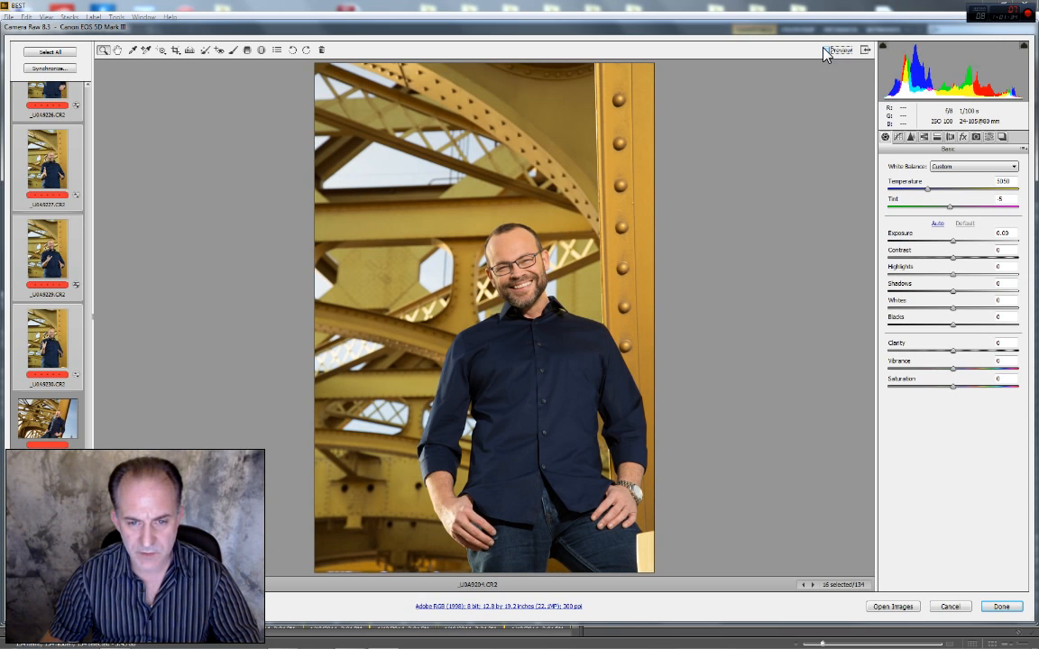
{"action": "left_click", "coordinate": [824, 50]}
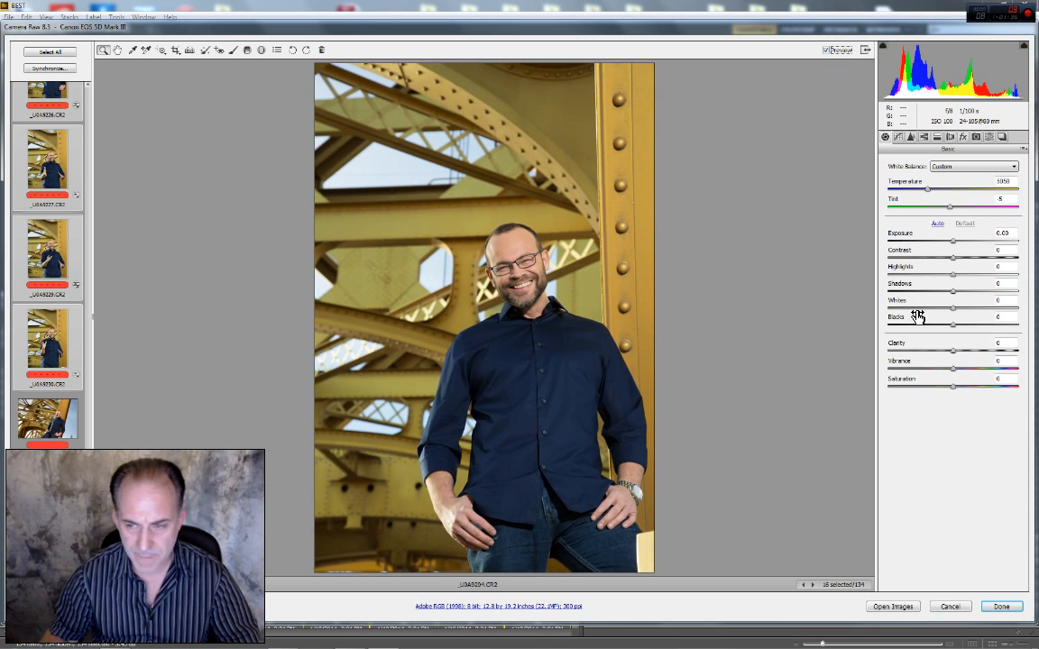
Set Blacks to -10 and Clarity to +10 for the selected photos
{"action": "left_click", "coordinate": [1003, 319]}
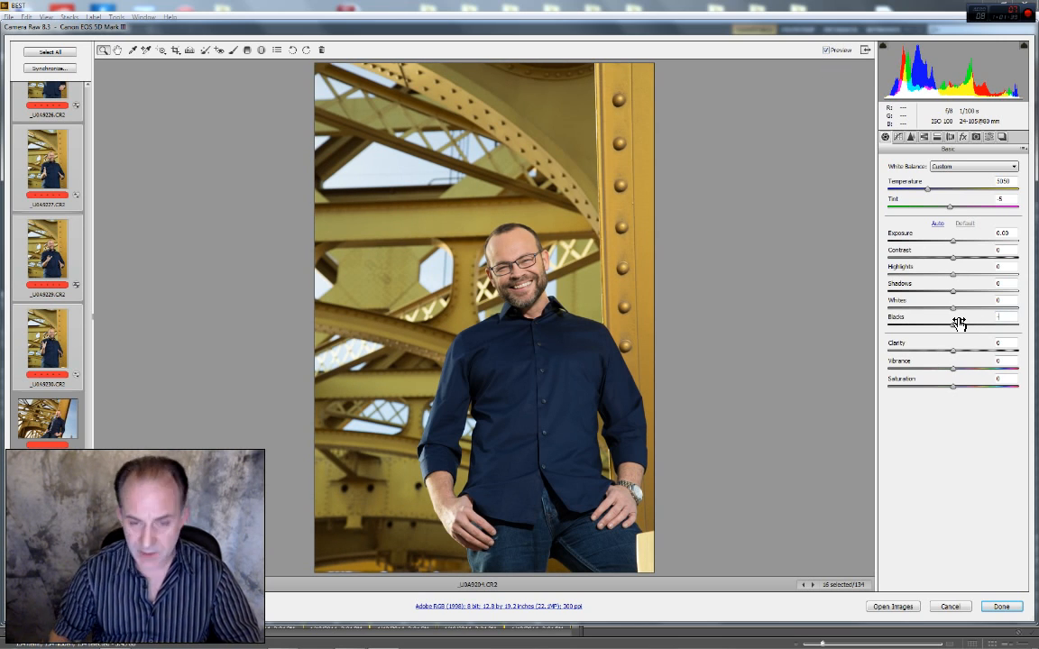
{"action": "type", "text": "-10"}
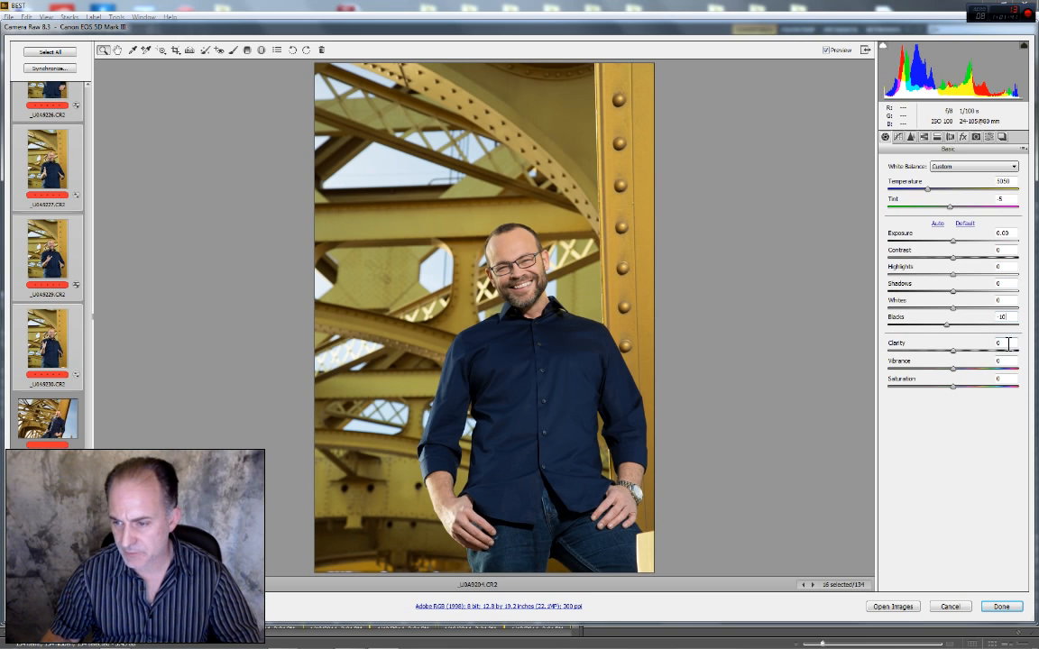
{"action": "left_click", "coordinate": [1008, 344]}
{"action": "type", "text": "10"}
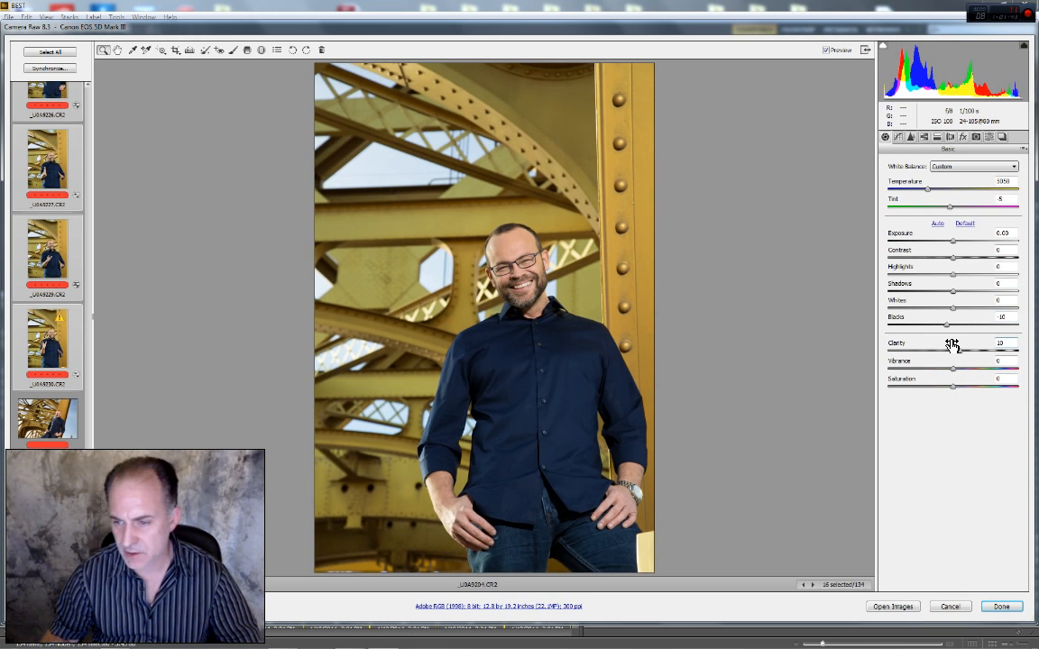
Set Whites and Shadows to +10 each in the basic adjustments of the selected photos
{"action": "left_click_drag", "start_coordinate": [1005, 302], "coordinate": [917, 303]}
{"action": "type", "text": "10"}
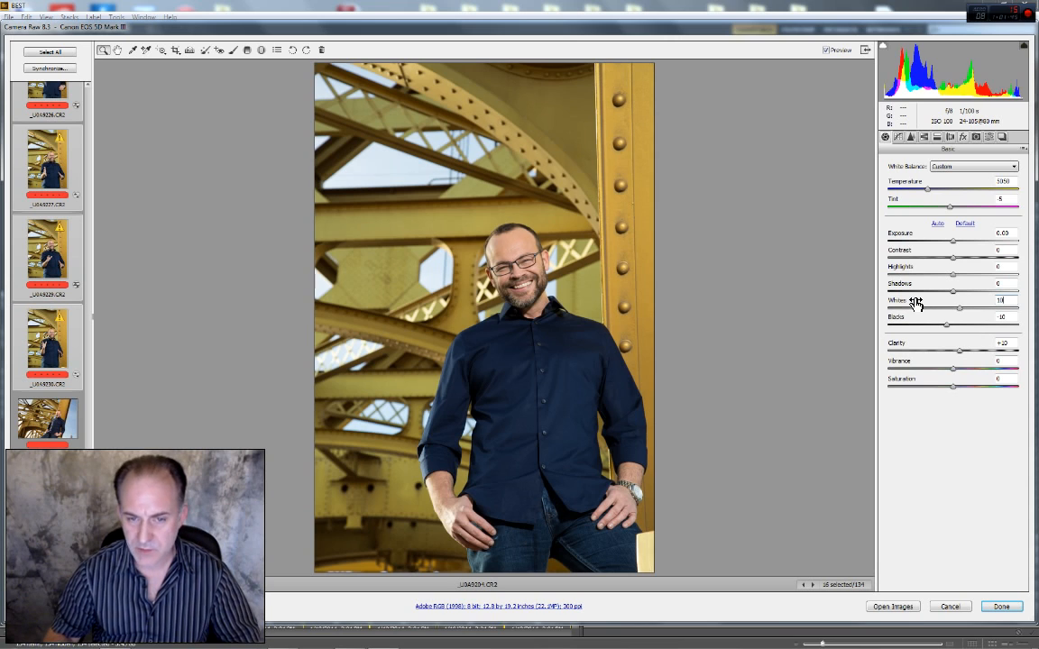
{"action": "left_click_drag", "start_coordinate": [1006, 285], "coordinate": [901, 286]}
{"action": "type", "text": "1"}
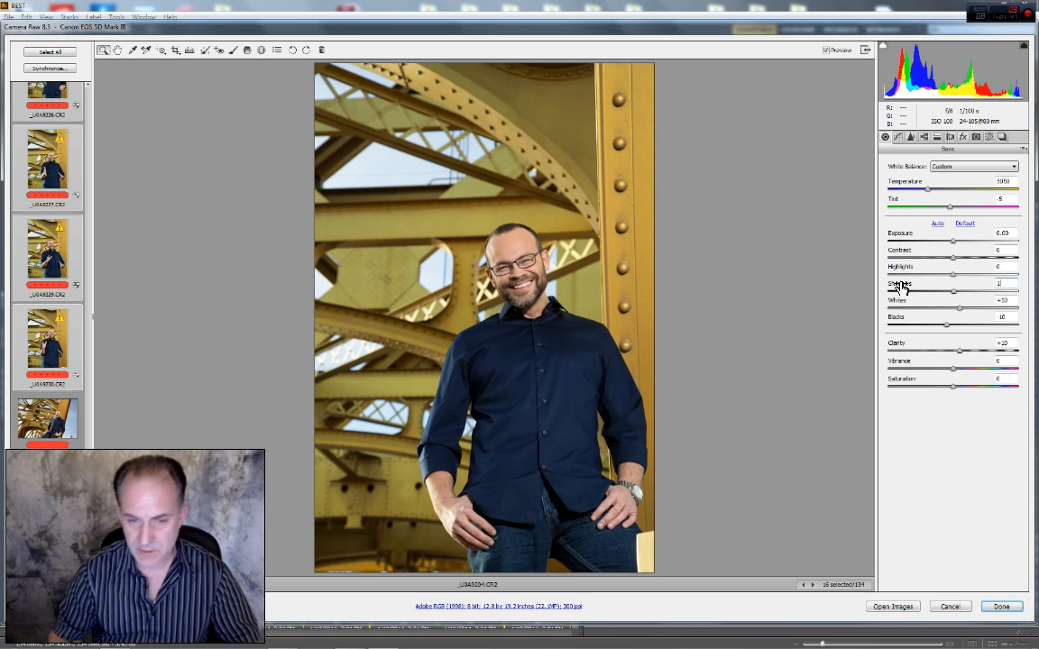
{"action": "type", "text": "0"}
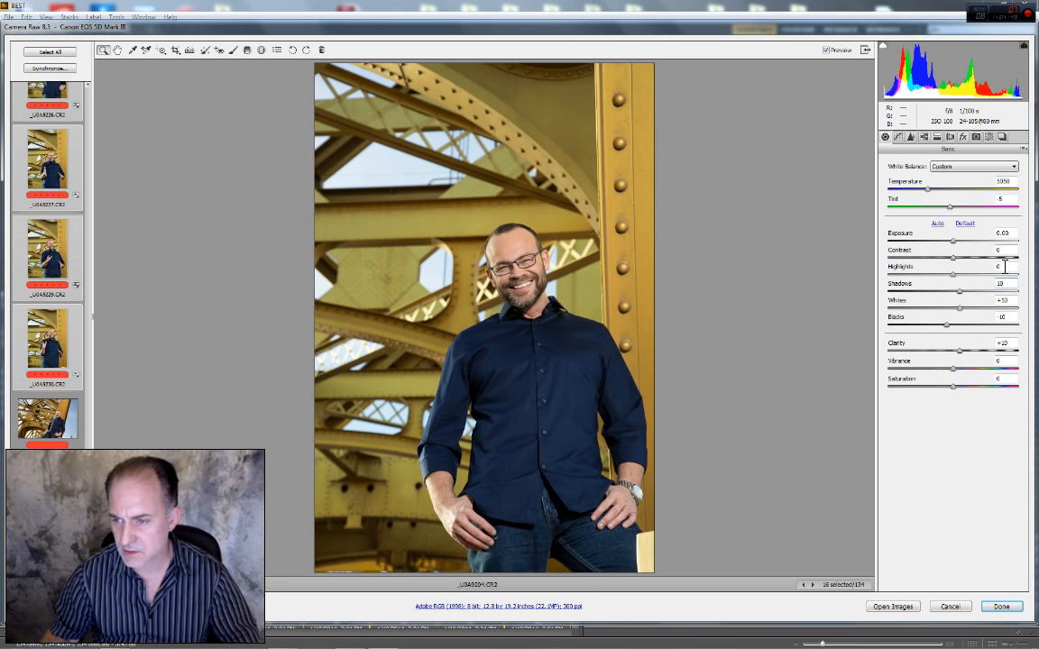
Adjust the parametric tone curve to Shadows +15, Darks +15 and Lights +10, and compare before and after
{"action": "left_click", "coordinate": [900, 137]}
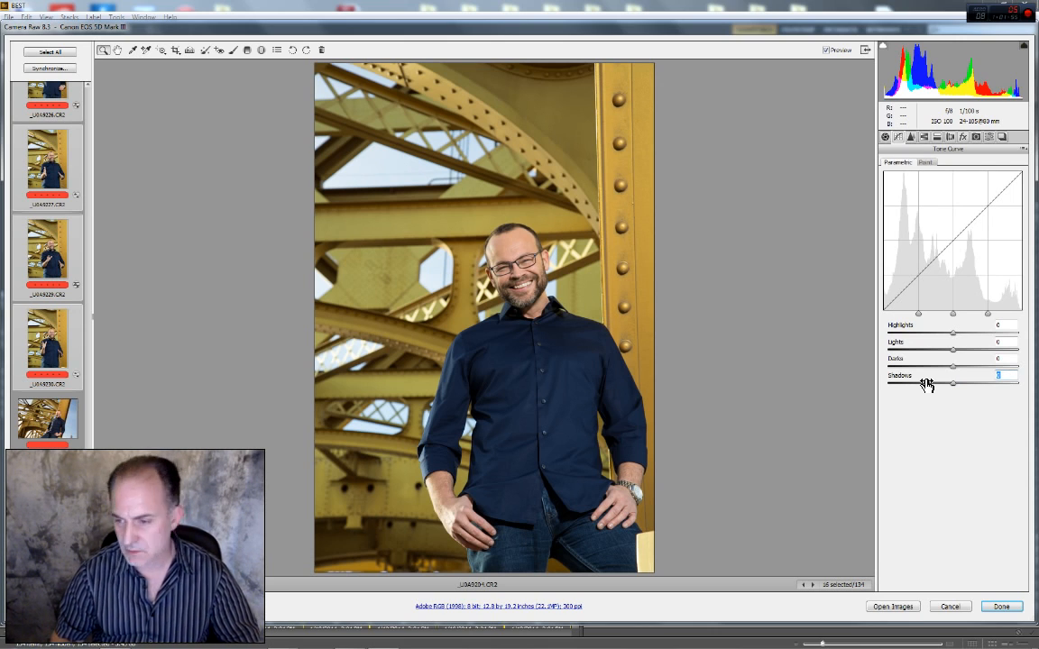
{"action": "type", "text": "15"}
{"action": "key", "text": "shift+Tab"}
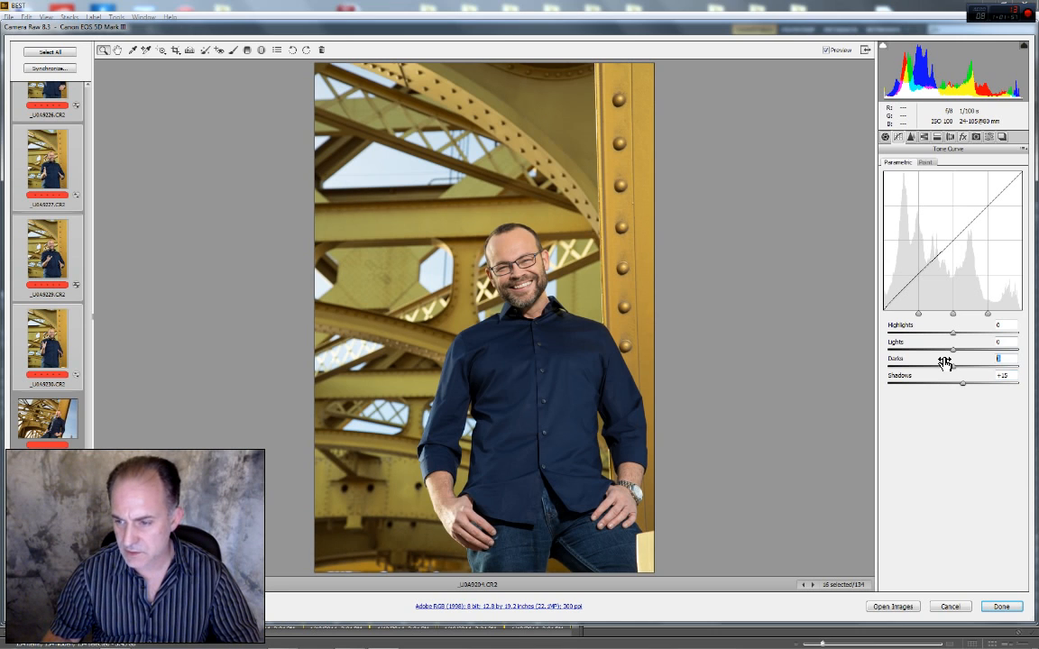
{"action": "type", "text": "15"}
{"action": "key", "text": "shift+Tab"}
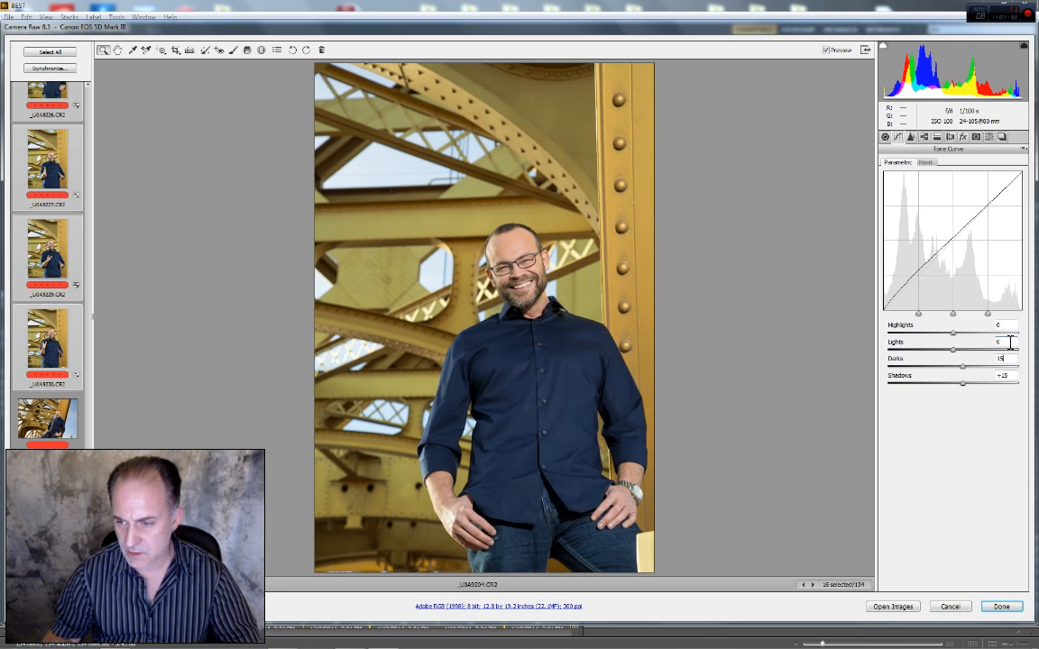
{"action": "type", "text": "10"}
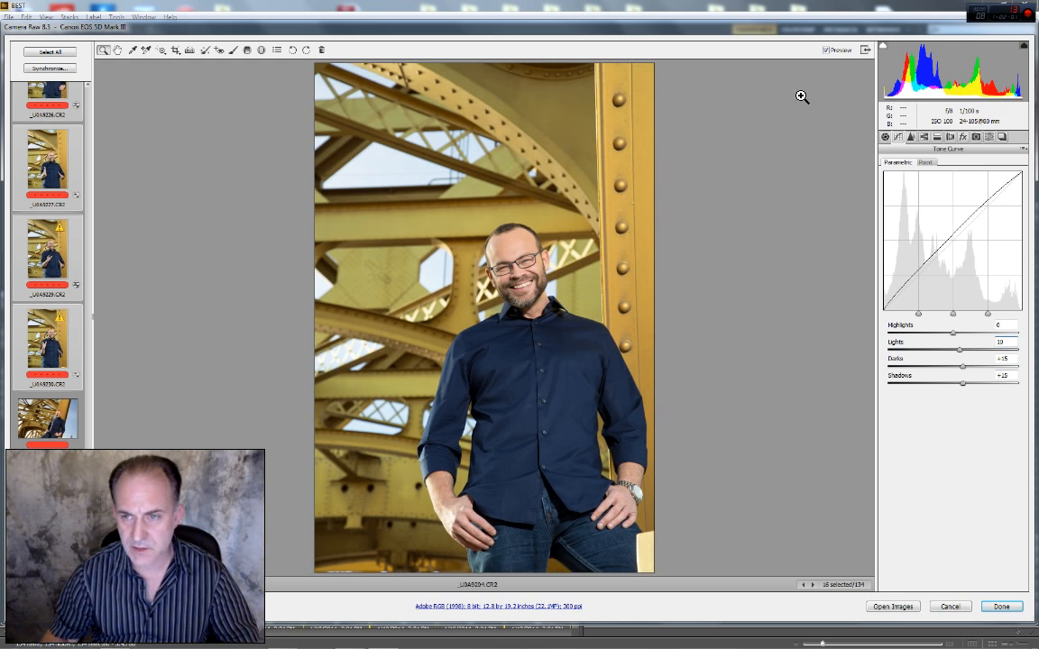
{"action": "left_click", "coordinate": [826, 50]}
{"action": "left_click", "coordinate": [826, 49]}
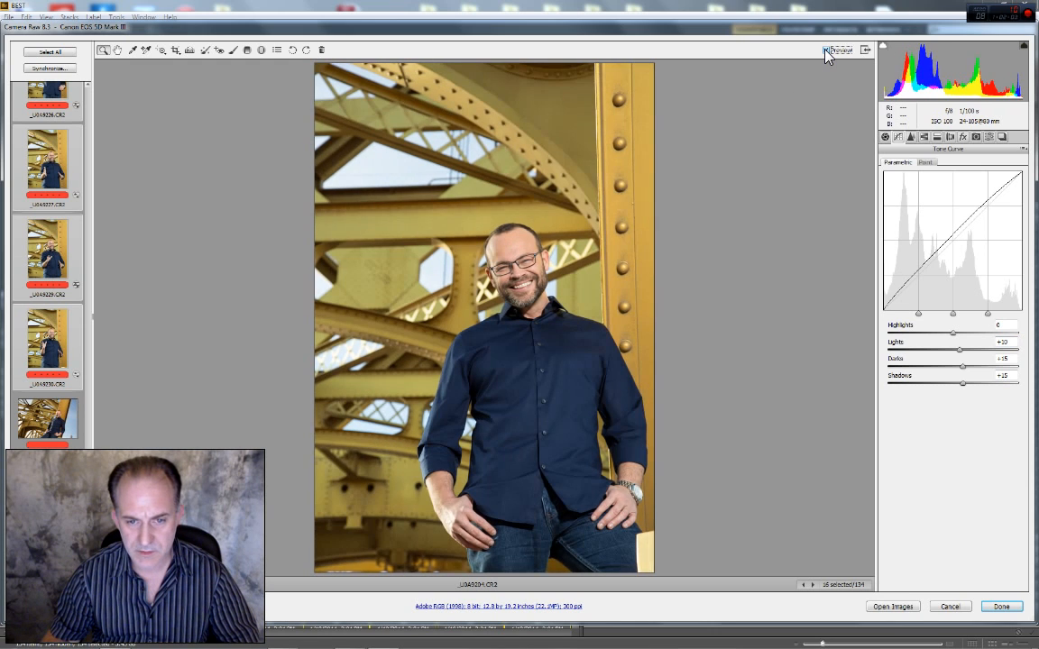
Set the sharpening amount to 75 while viewing the man's face at 100% zoom
{"action": "left_click", "coordinate": [911, 137]}
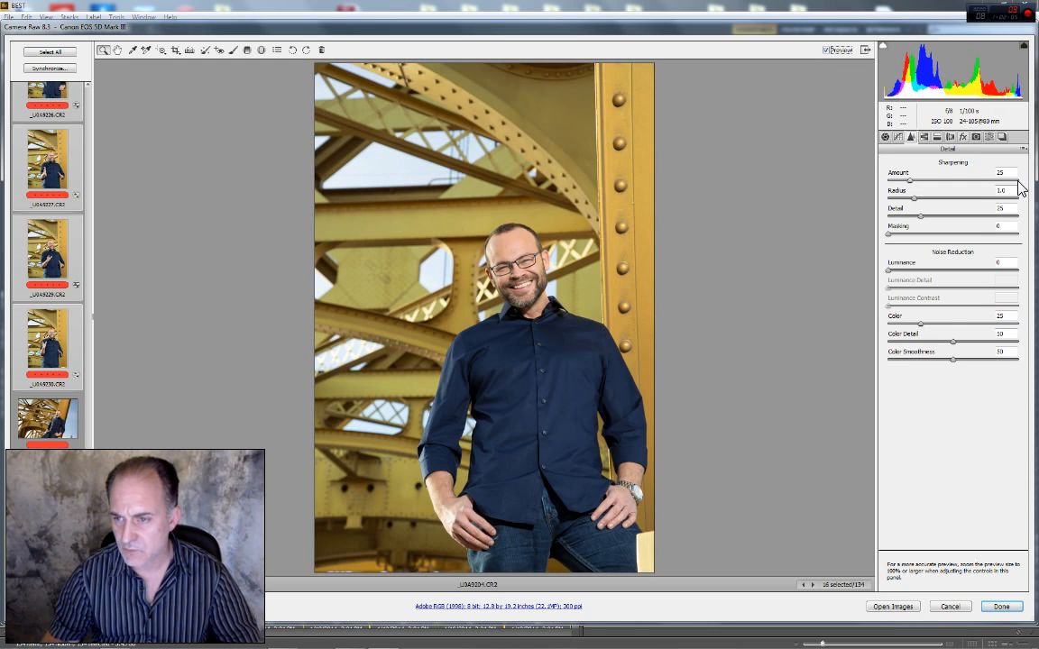
{"action": "right_click", "coordinate": [519, 276]}
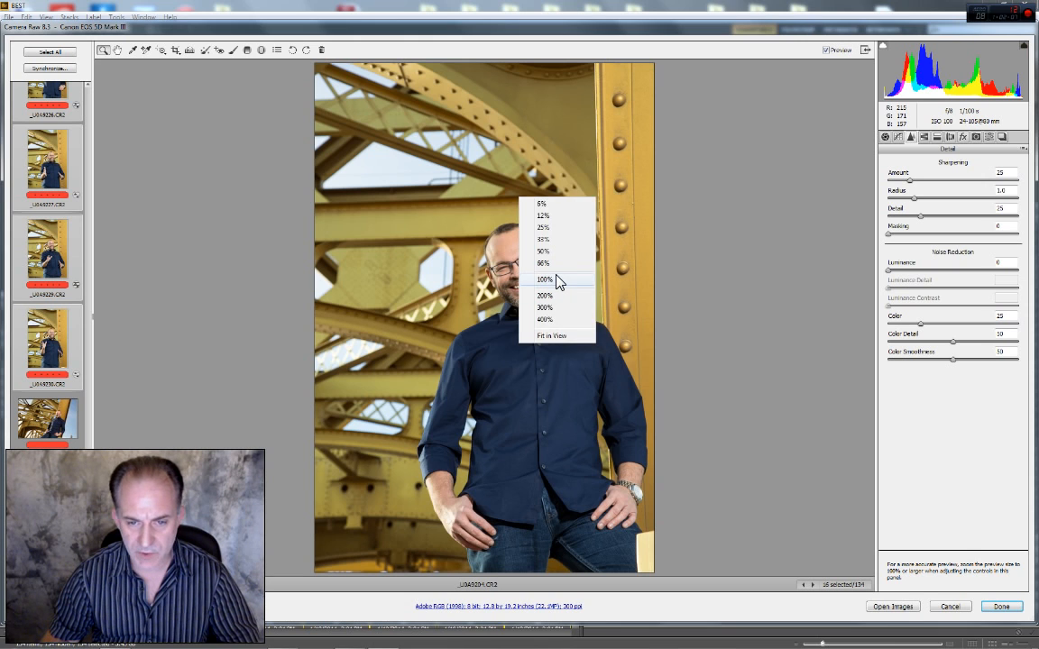
{"action": "left_click", "coordinate": [434, 365]}
{"action": "key", "text": "ctrl+alt+0"}
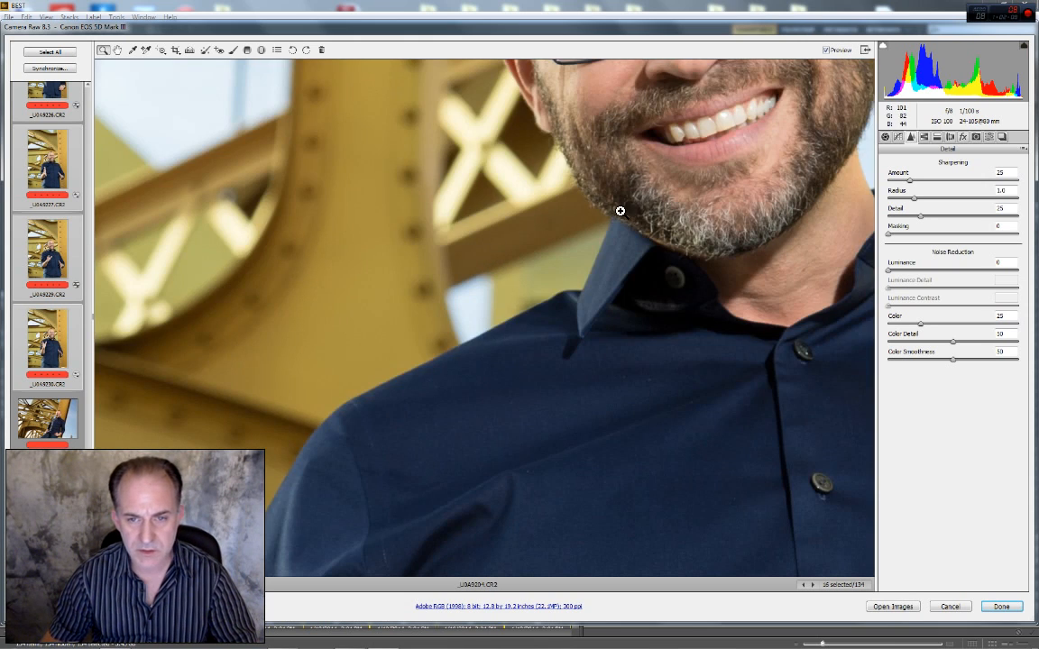
{"action": "left_click_drag", "start_coordinate": [644, 225], "coordinate": [620, 496]}
{"action": "left_click_drag", "start_coordinate": [607, 367], "coordinate": [534, 372]}
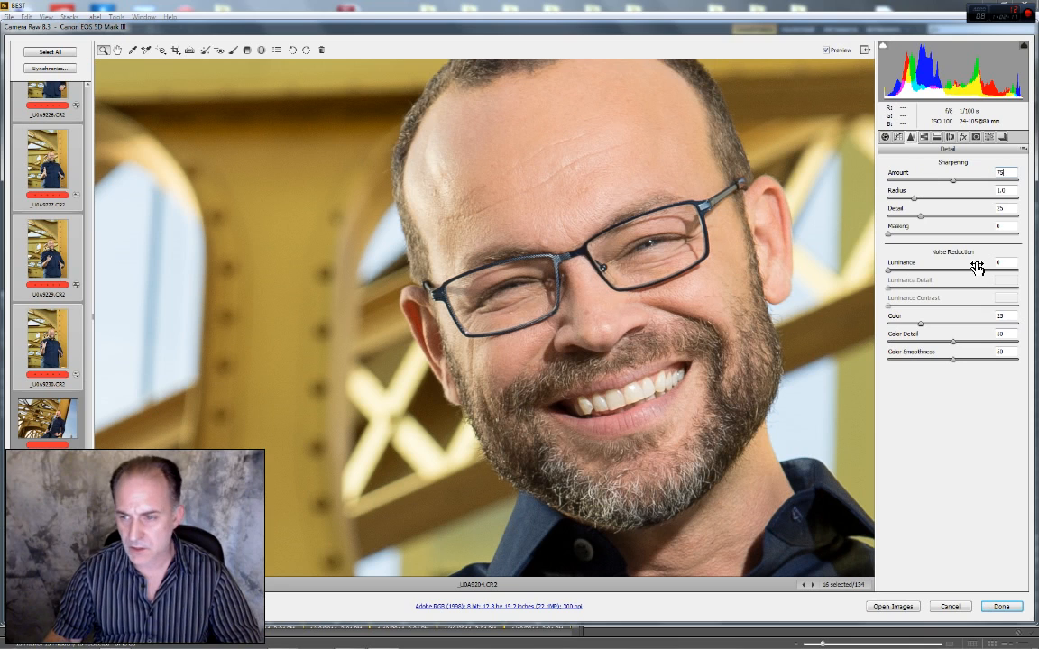
Set noise reduction to Luminance 15 and Color 30 for the selected photos
{"action": "left_click", "coordinate": [1016, 263]}
{"action": "type", "text": "15"}
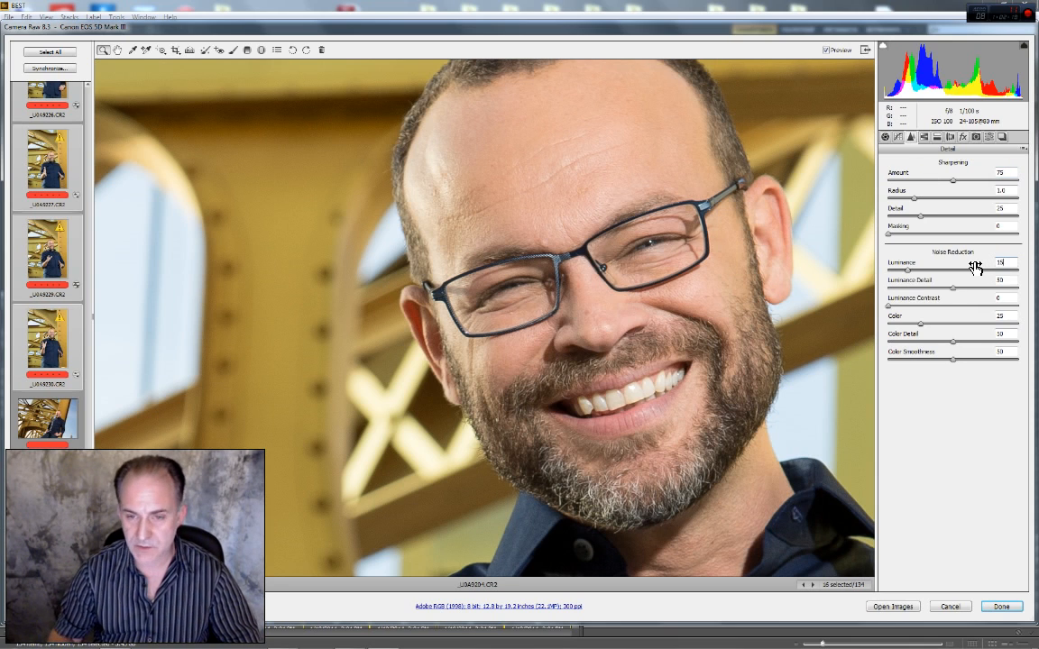
{"action": "left_click", "coordinate": [981, 317]}
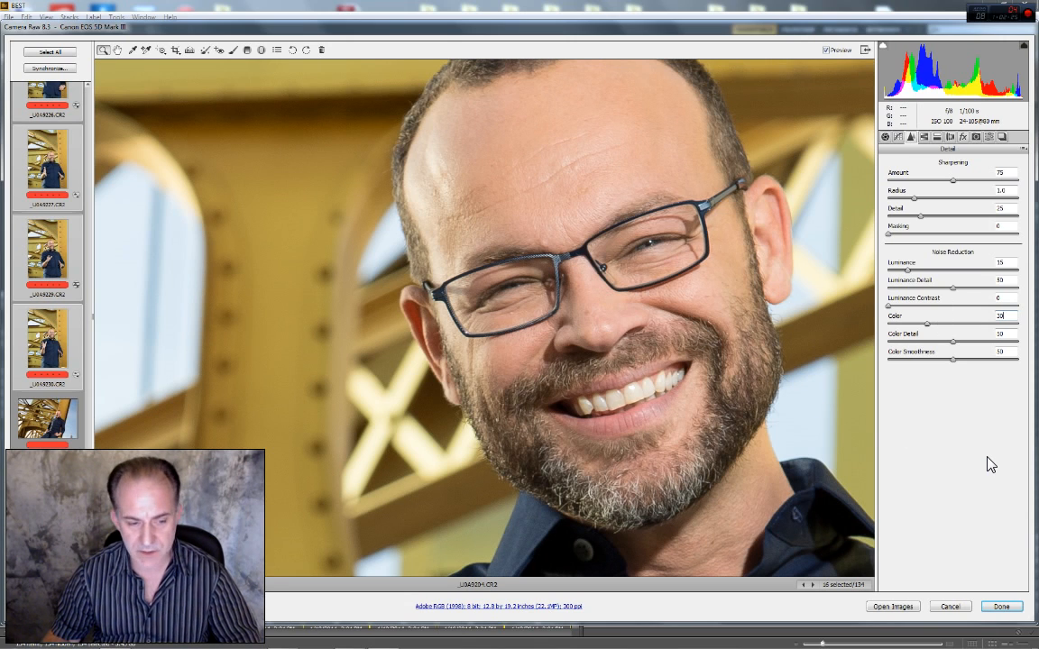
Compare the face with and without the detail adjustments, and examine the portrait at 50% and in full view
{"action": "left_click", "coordinate": [827, 51]}
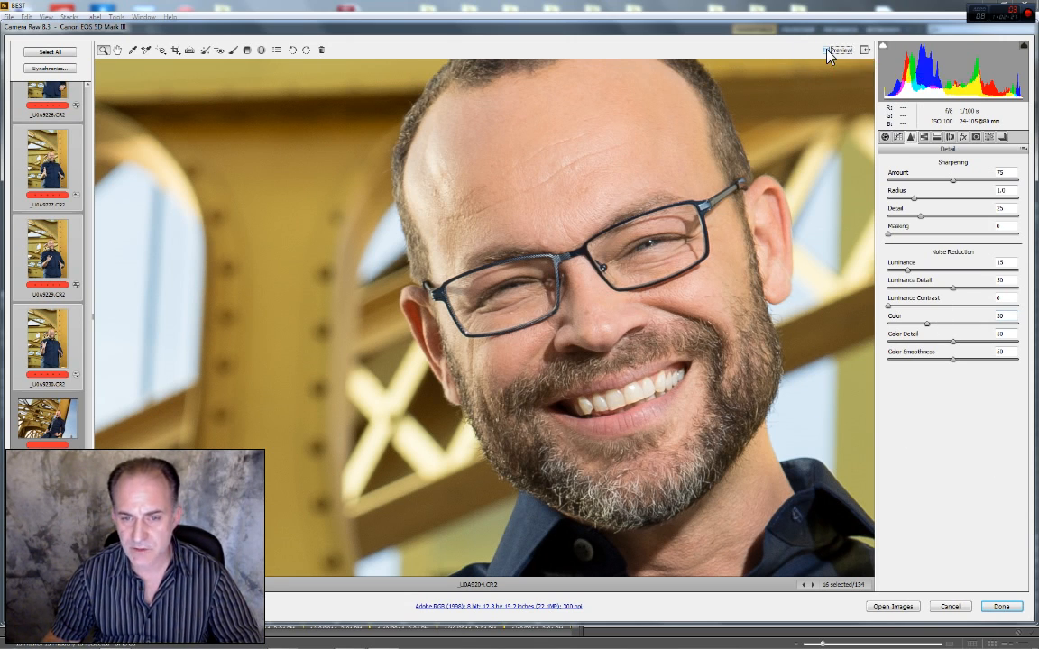
{"action": "left_click", "coordinate": [828, 51]}
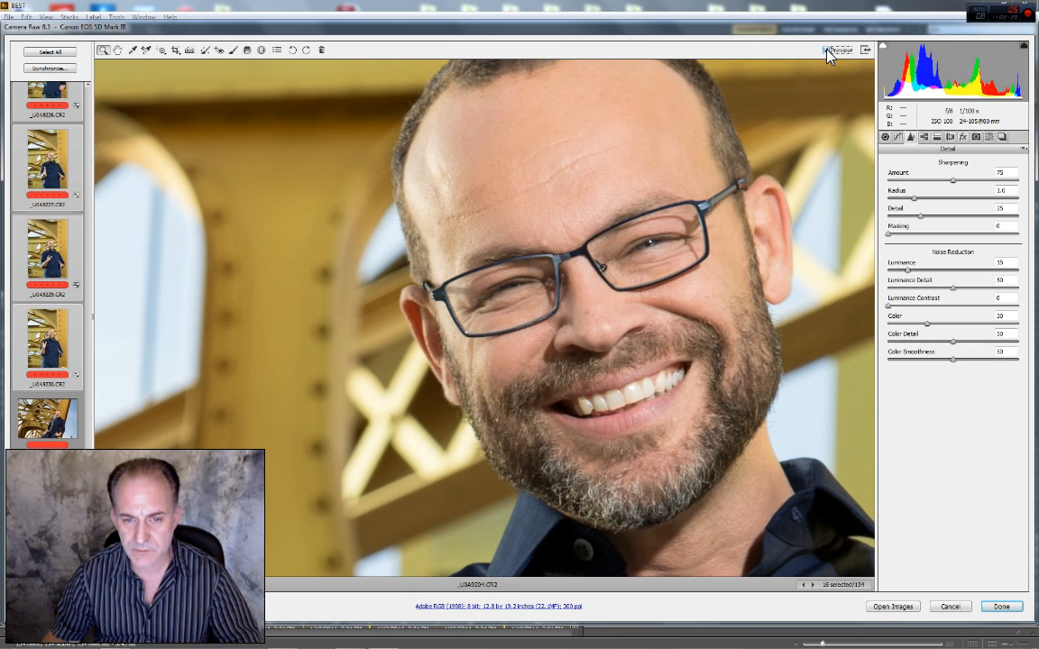
{"action": "right_click", "coordinate": [482, 233]}
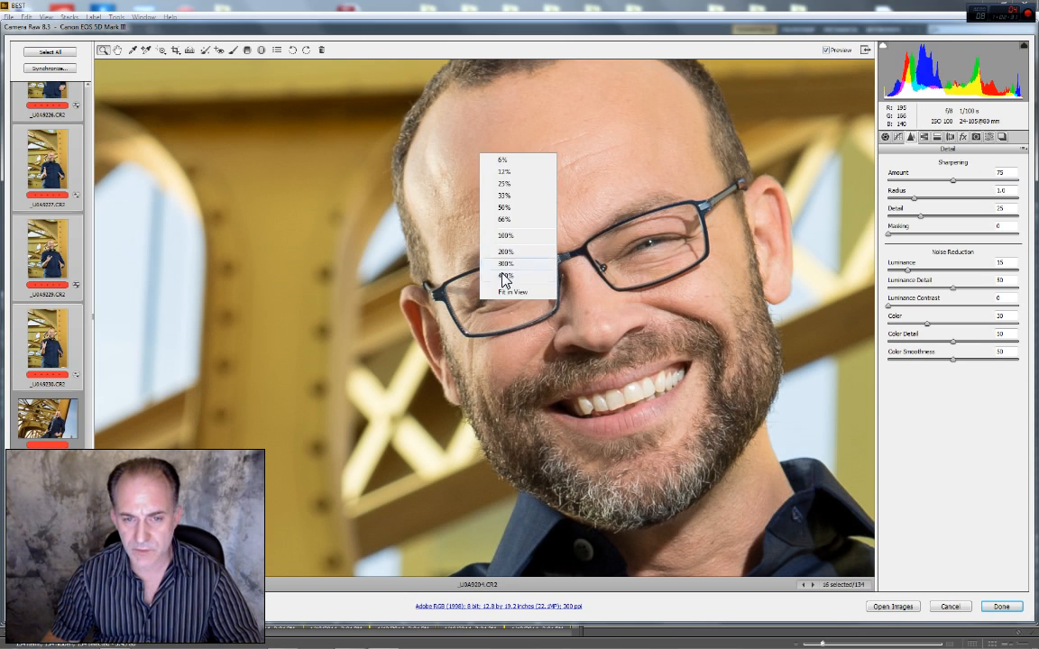
{"action": "left_click", "coordinate": [513, 291]}
{"action": "right_click", "coordinate": [516, 290]}
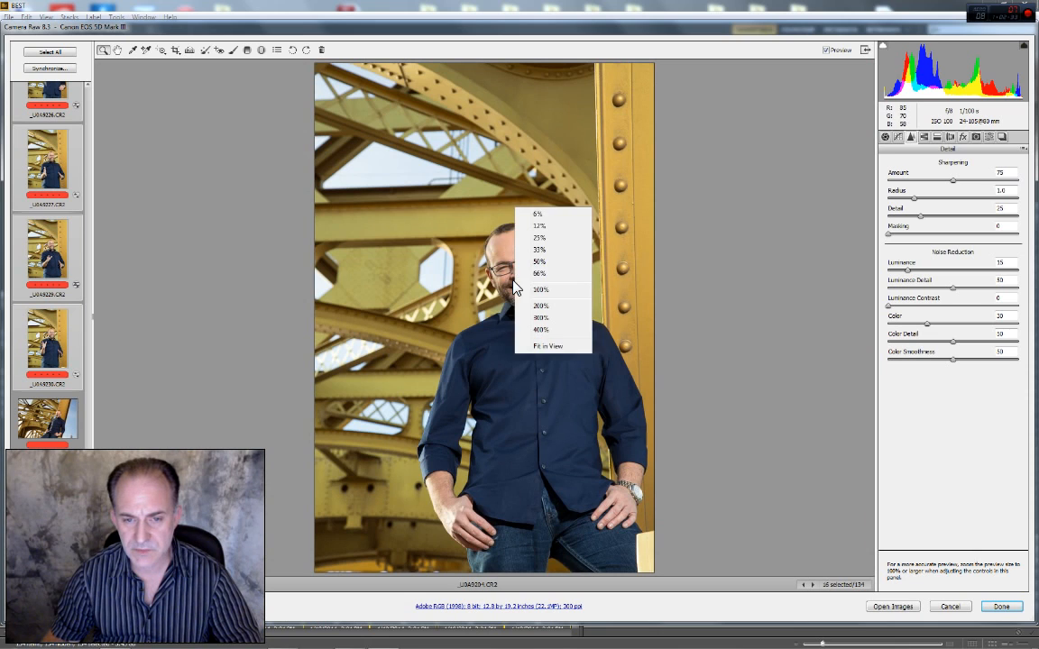
{"action": "left_click", "coordinate": [538, 263]}
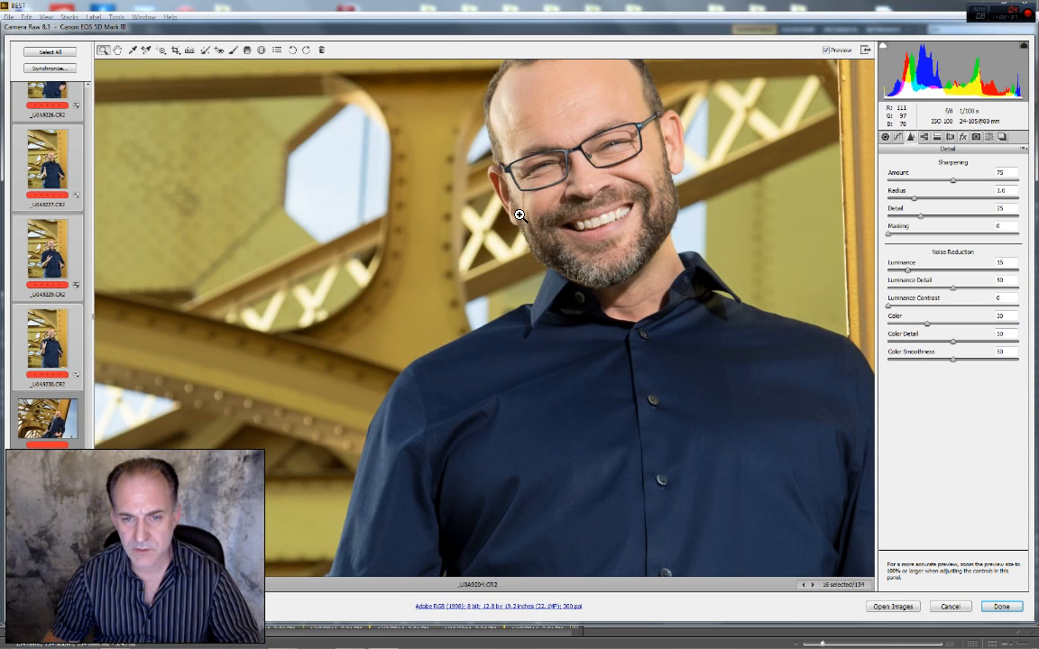
{"action": "right_click", "coordinate": [520, 214]}
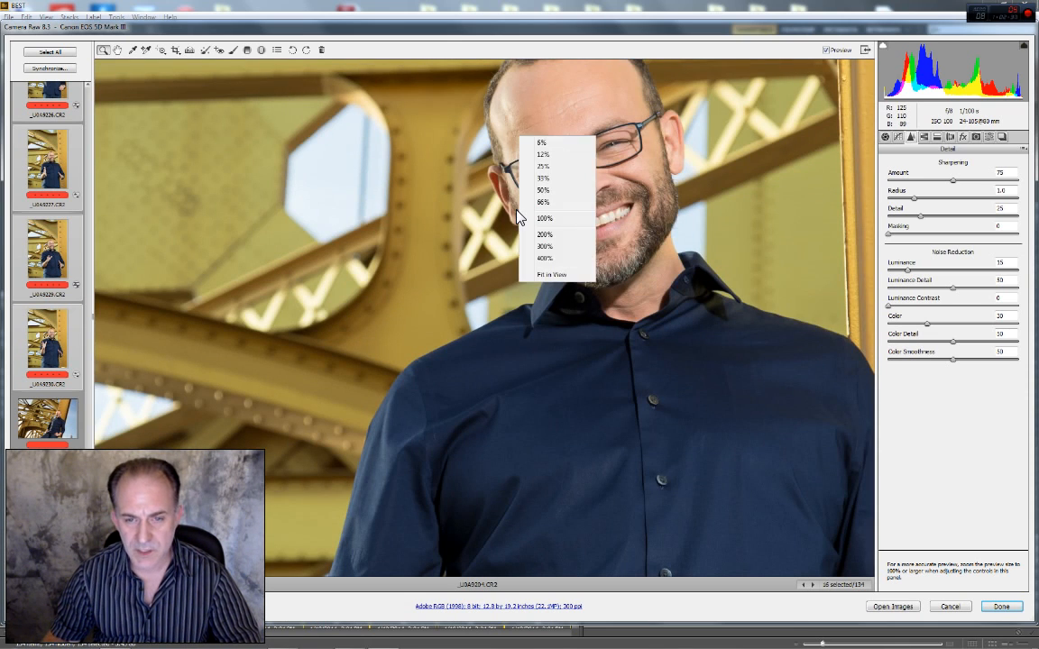
{"action": "left_click", "coordinate": [539, 274]}
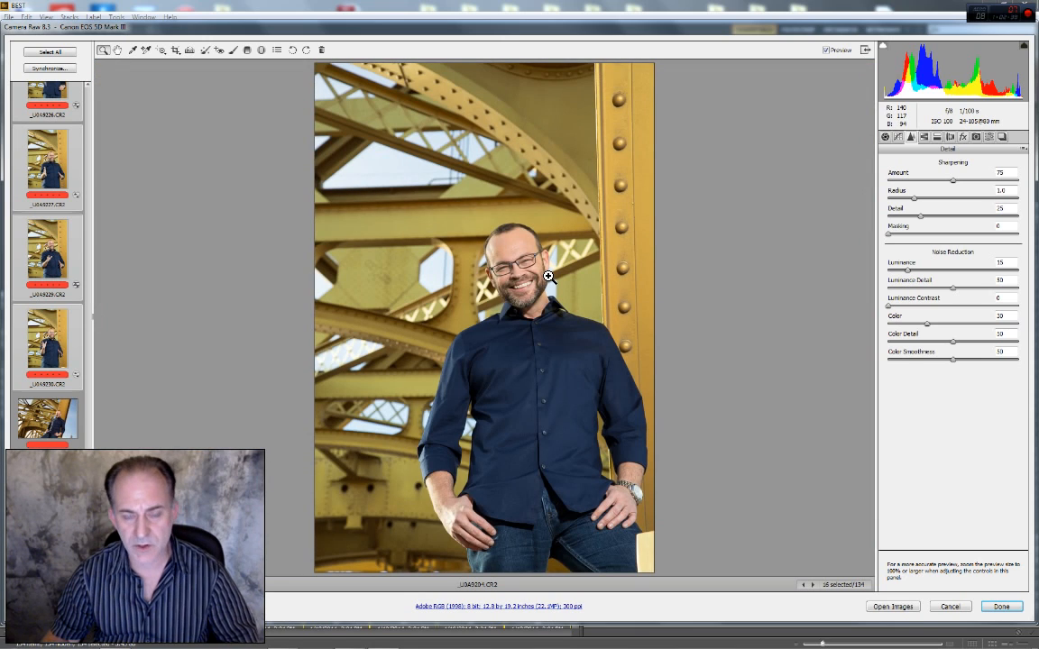
Raise the luminance of the yellows to +11 in the HSL adjustments of the selected photos
{"action": "left_click", "coordinate": [925, 137]}
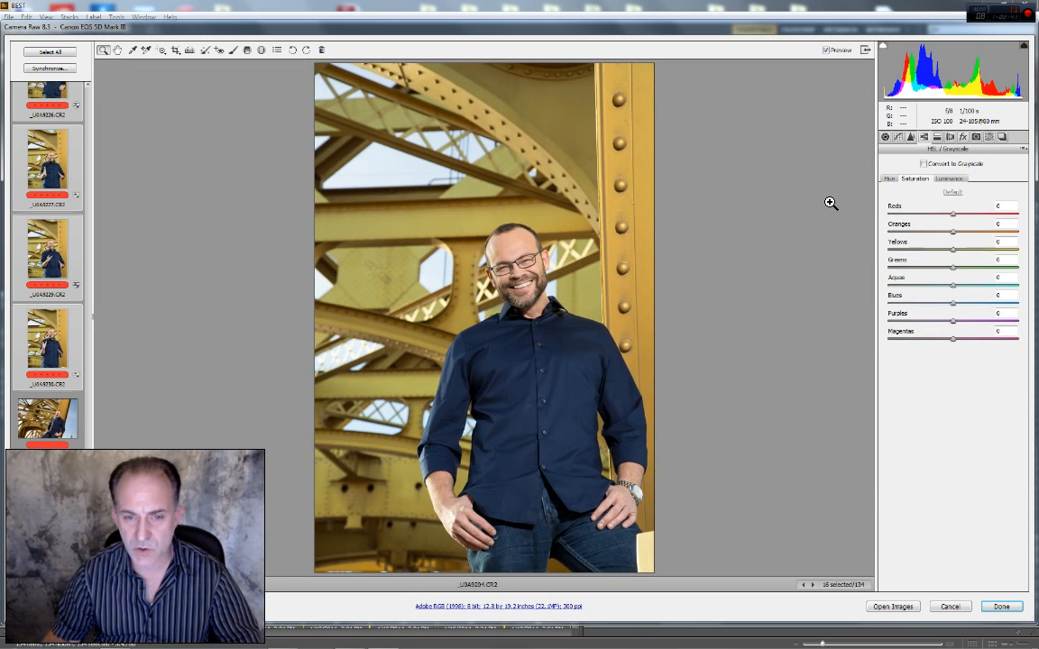
{"action": "left_click", "coordinate": [949, 179]}
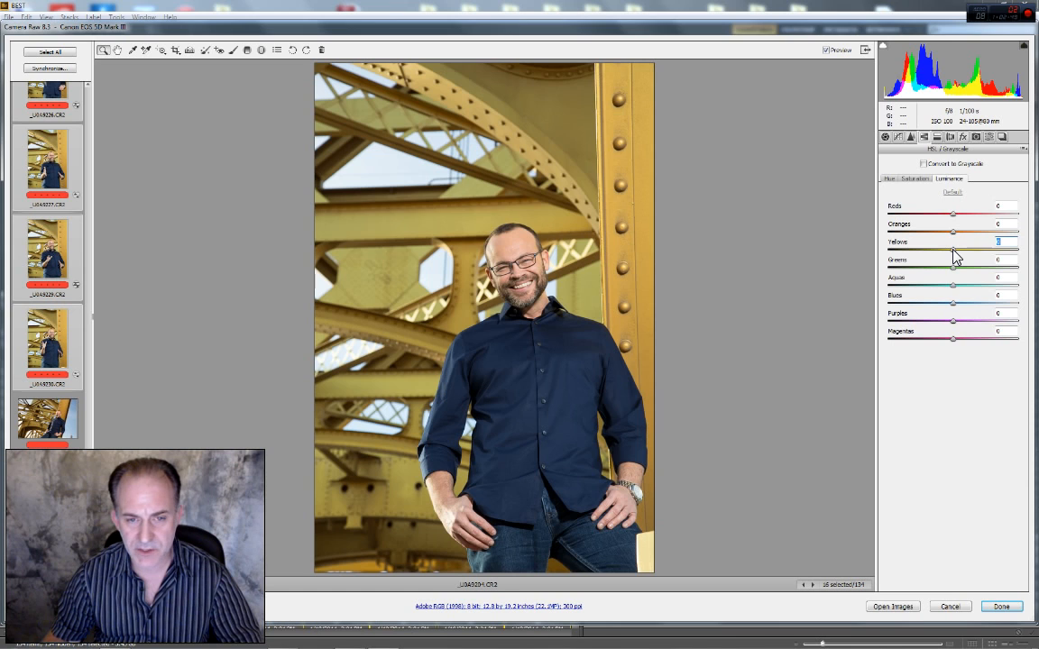
{"action": "mouse_move", "coordinate": [955, 256]}
{"action": "left_mouse_down"}
{"action": "mouse_move", "coordinate": [1000, 250]}
{"action": "mouse_move", "coordinate": [920, 261]}
{"action": "mouse_move", "coordinate": [1002, 262]}
{"action": "mouse_move", "coordinate": [906, 268]}
{"action": "mouse_move", "coordinate": [962, 264]}
{"action": "left_mouse_up"}
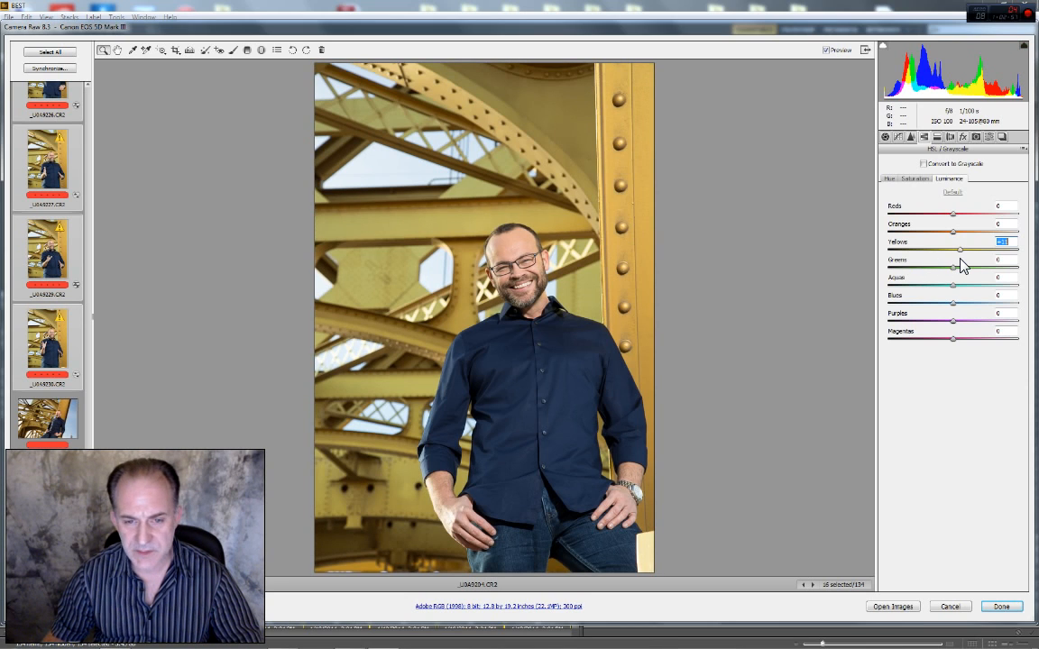
Set the luminance of the yellows to +15 while viewing the man's face at 50% zoom, and compare with the unadjusted image
{"action": "right_click", "coordinate": [502, 203]}
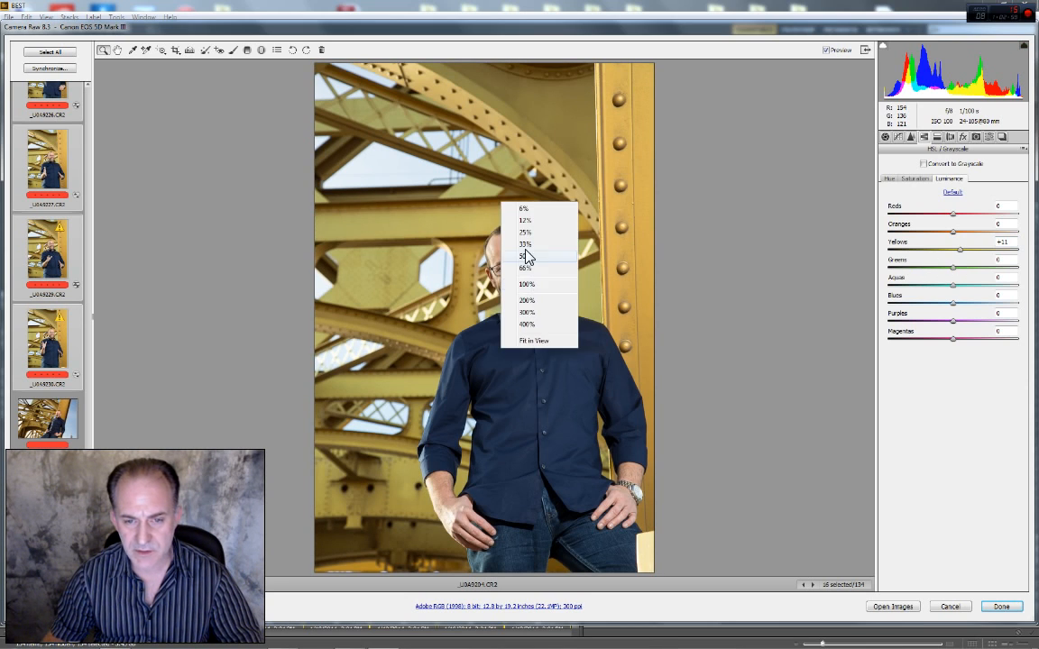
{"action": "left_click", "coordinate": [527, 257]}
{"action": "left_click_drag", "start_coordinate": [441, 274], "coordinate": [419, 373]}
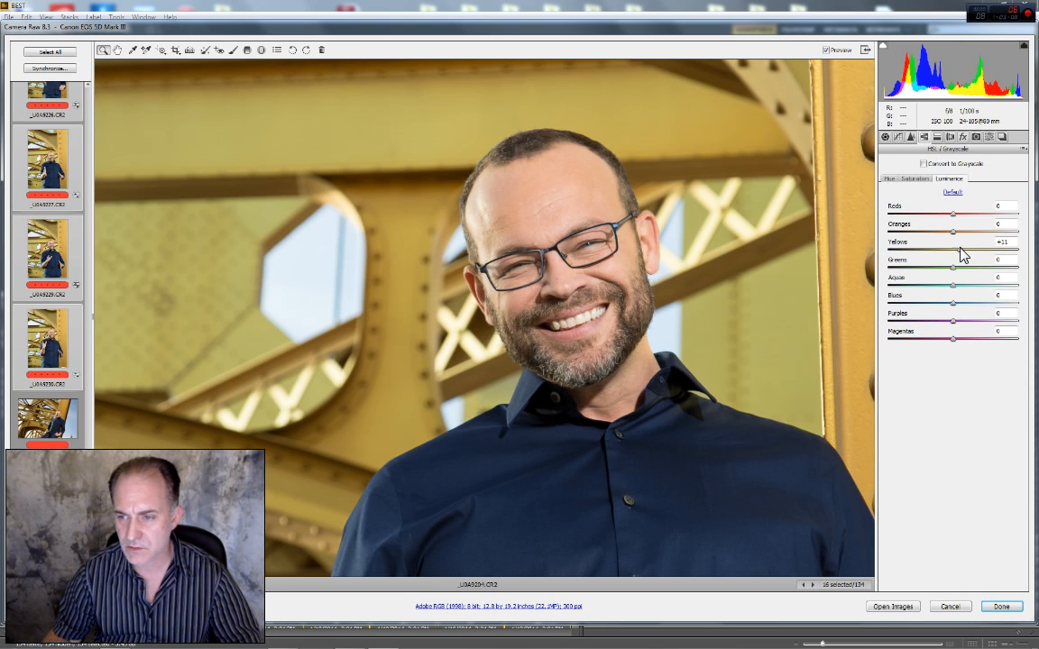
{"action": "left_click_drag", "start_coordinate": [963, 254], "coordinate": [918, 251]}
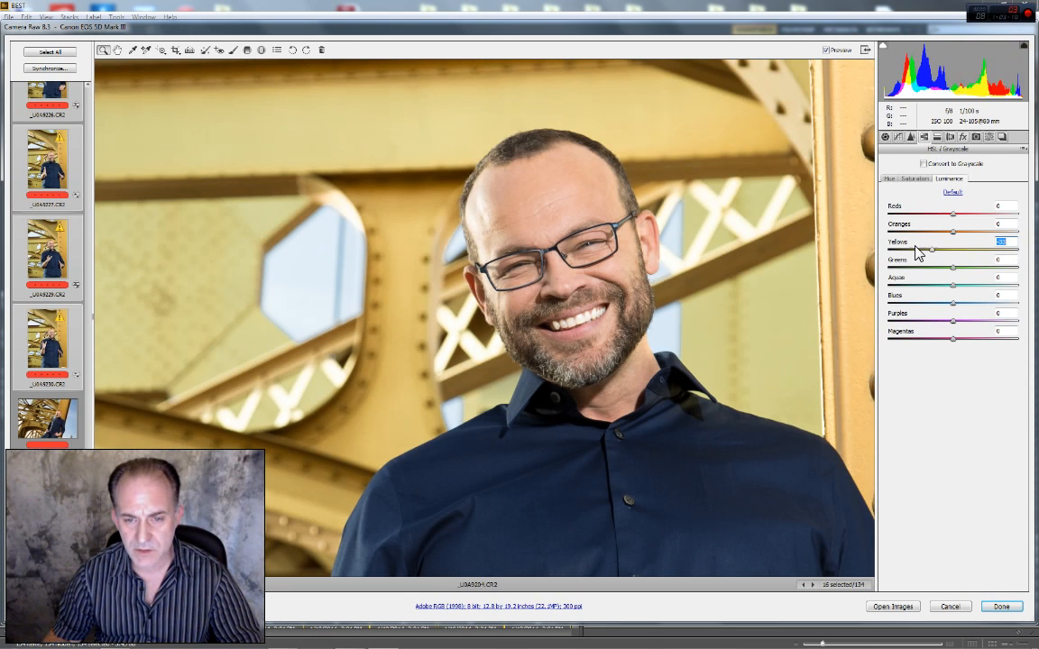
{"action": "left_click_drag", "start_coordinate": [981, 251], "coordinate": [959, 255]}
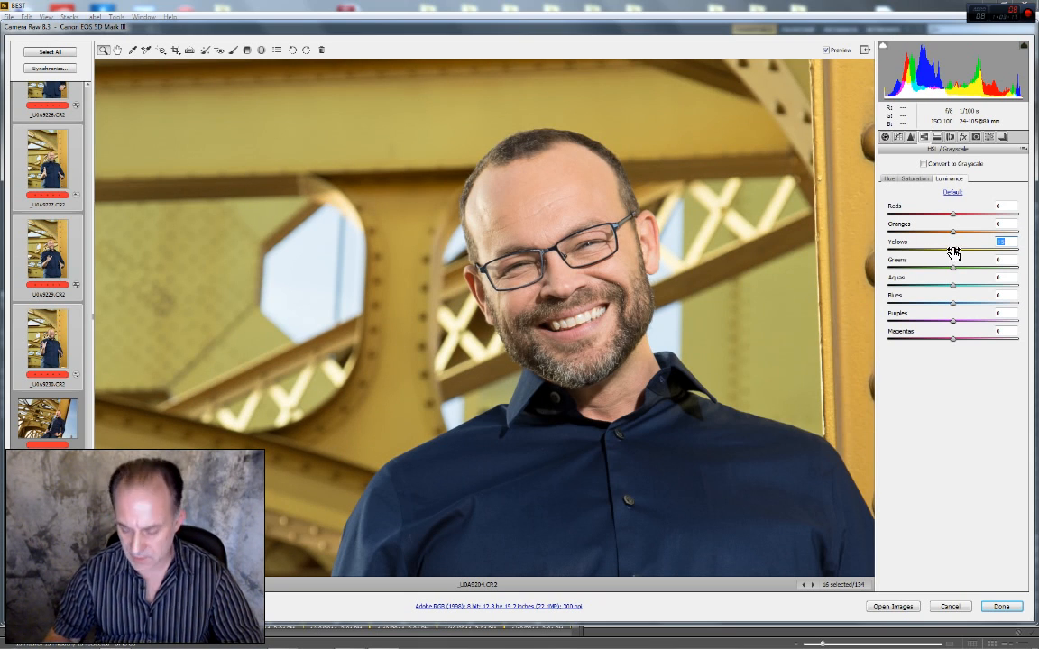
{"action": "type", "text": "15"}
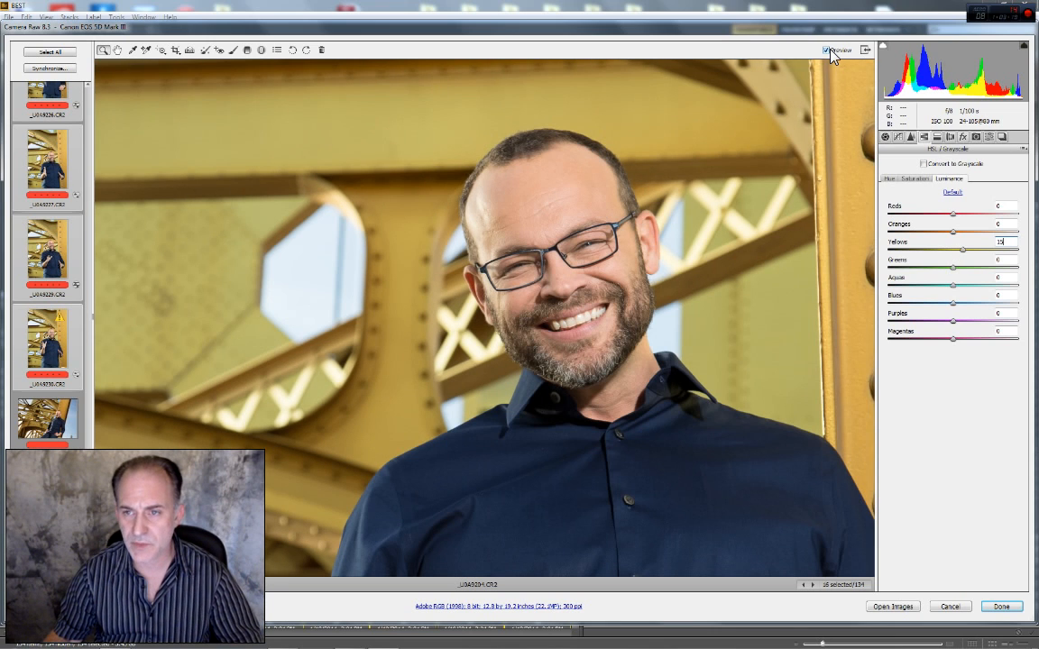
{"action": "left_click", "coordinate": [826, 50]}
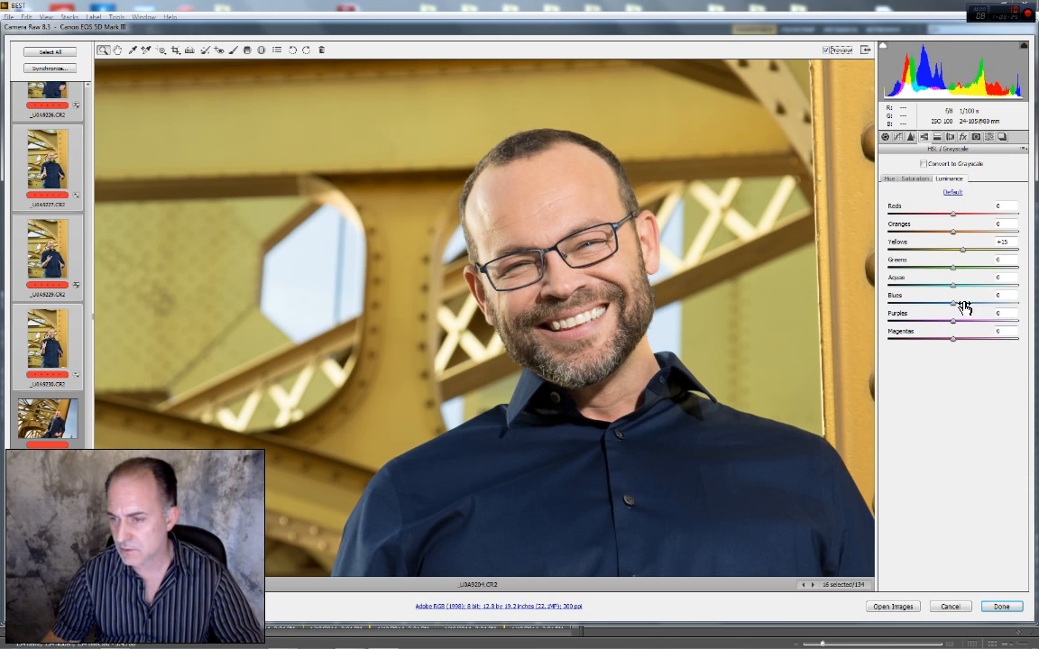
Set the luminance of the oranges to +5 and of the greens to +15 for the selected photos
{"action": "mouse_move", "coordinate": [952, 233]}
{"action": "left_mouse_down"}
{"action": "mouse_move", "coordinate": [1000, 232]}
{"action": "mouse_move", "coordinate": [950, 236]}
{"action": "left_mouse_up"}
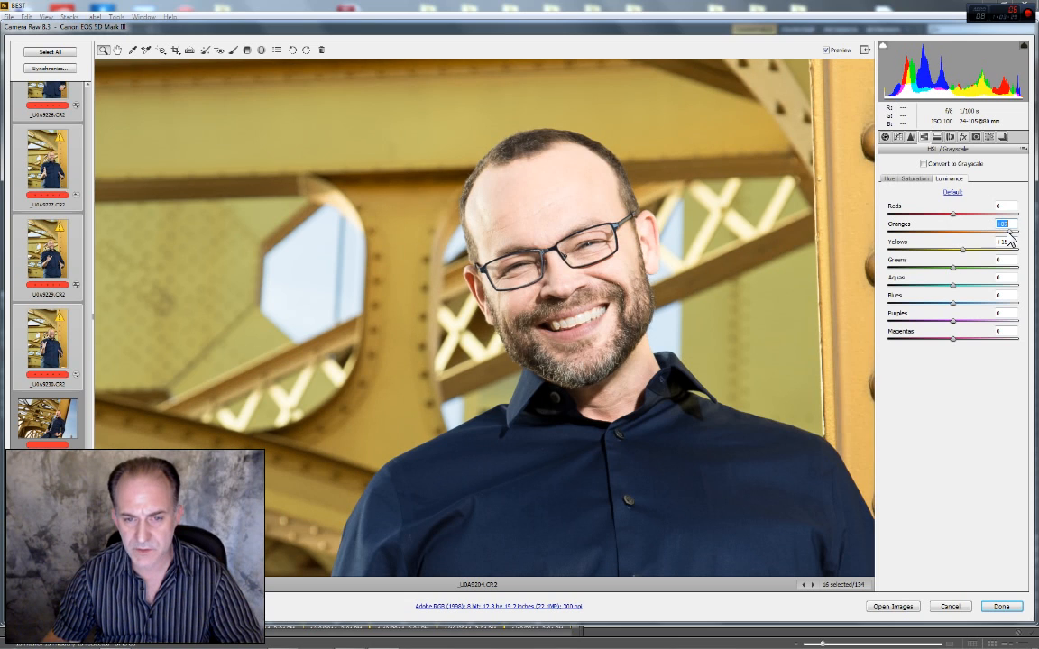
{"action": "type", "text": "1"}
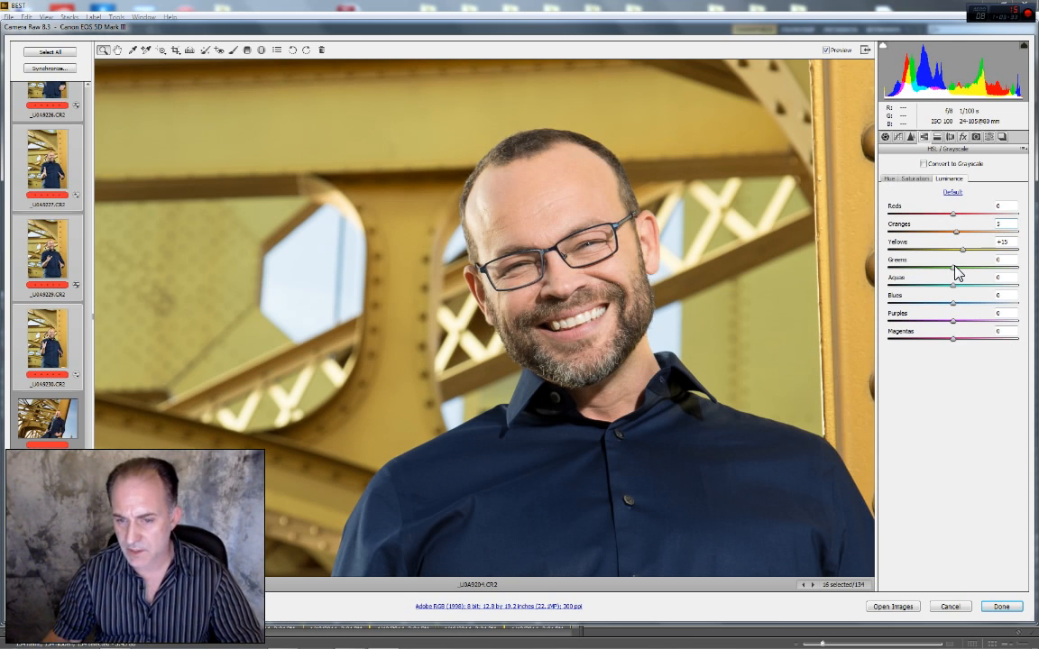
{"action": "left_click_drag", "start_coordinate": [953, 279], "coordinate": [1003, 291]}
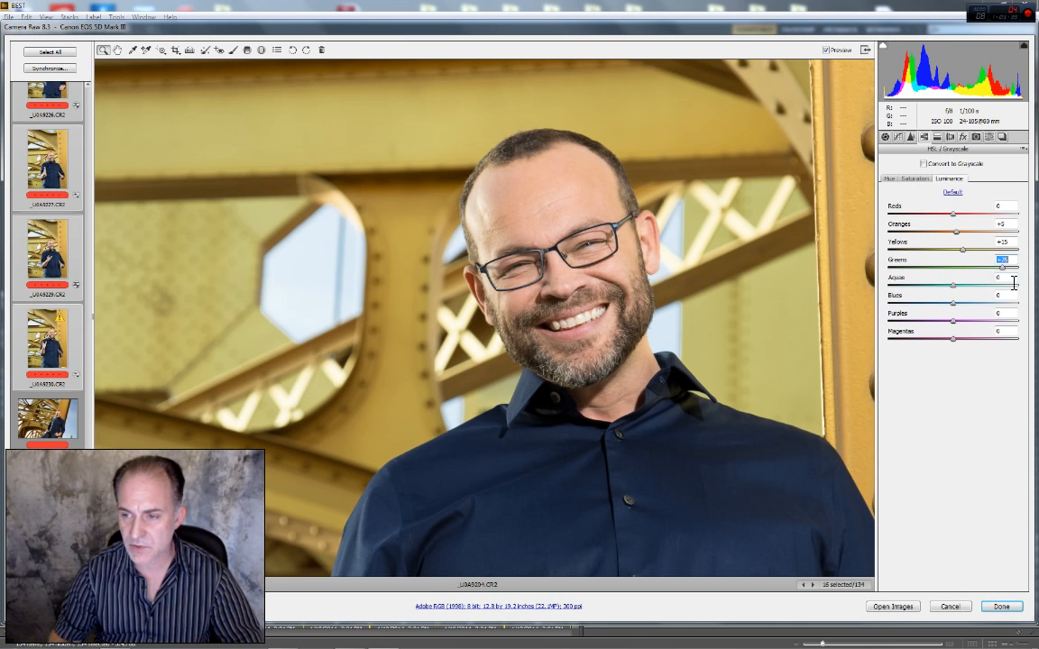
{"action": "type", "text": "15"}
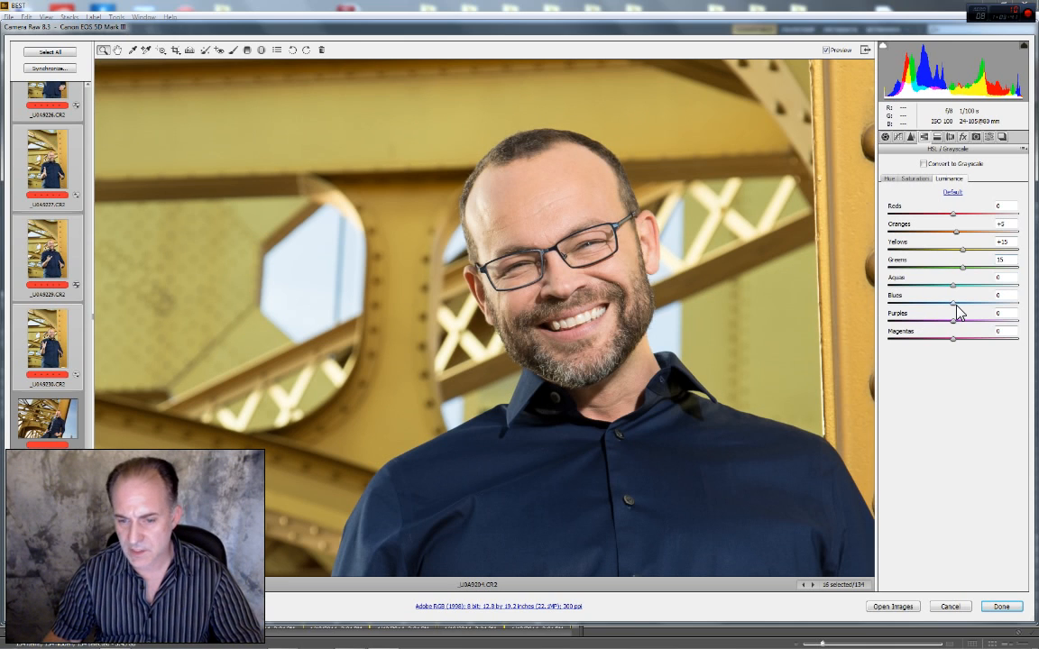
Set the luminance of the blues to -20 while judging the sky and shirt in the full portrait
{"action": "right_click", "coordinate": [578, 286]}
{"action": "left_click", "coordinate": [610, 424]}
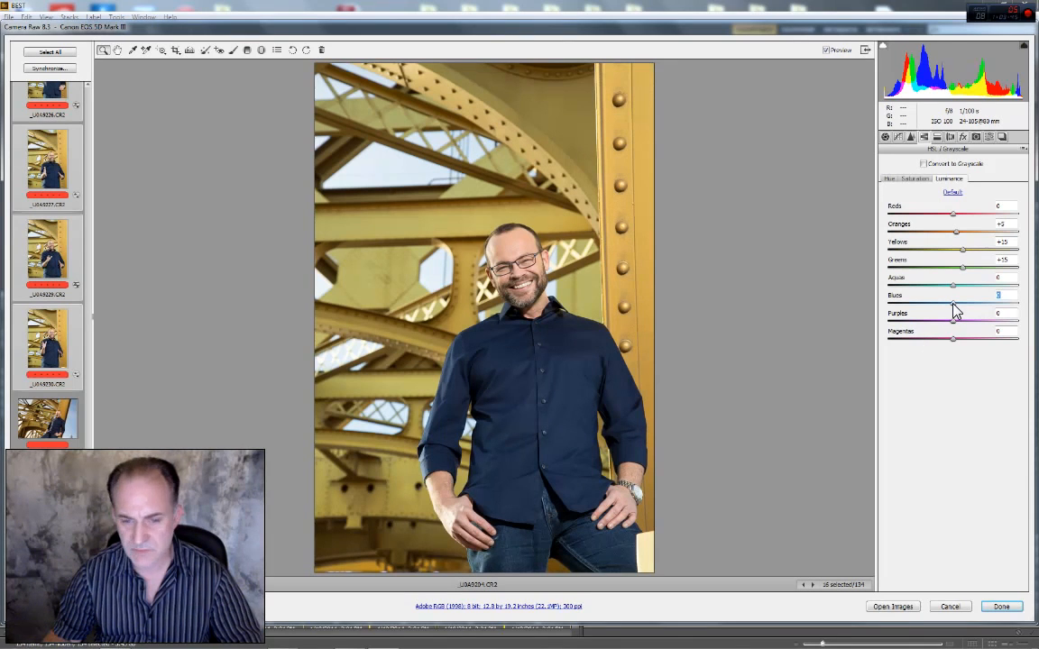
{"action": "left_click_drag", "start_coordinate": [956, 312], "coordinate": [992, 310]}
{"action": "mouse_move", "coordinate": [990, 309]}
{"action": "left_mouse_down"}
{"action": "mouse_move", "coordinate": [922, 307]}
{"action": "mouse_move", "coordinate": [1006, 304]}
{"action": "mouse_move", "coordinate": [889, 312]}
{"action": "mouse_move", "coordinate": [1002, 303]}
{"action": "mouse_move", "coordinate": [953, 316]}
{"action": "mouse_move", "coordinate": [992, 311]}
{"action": "left_mouse_up"}
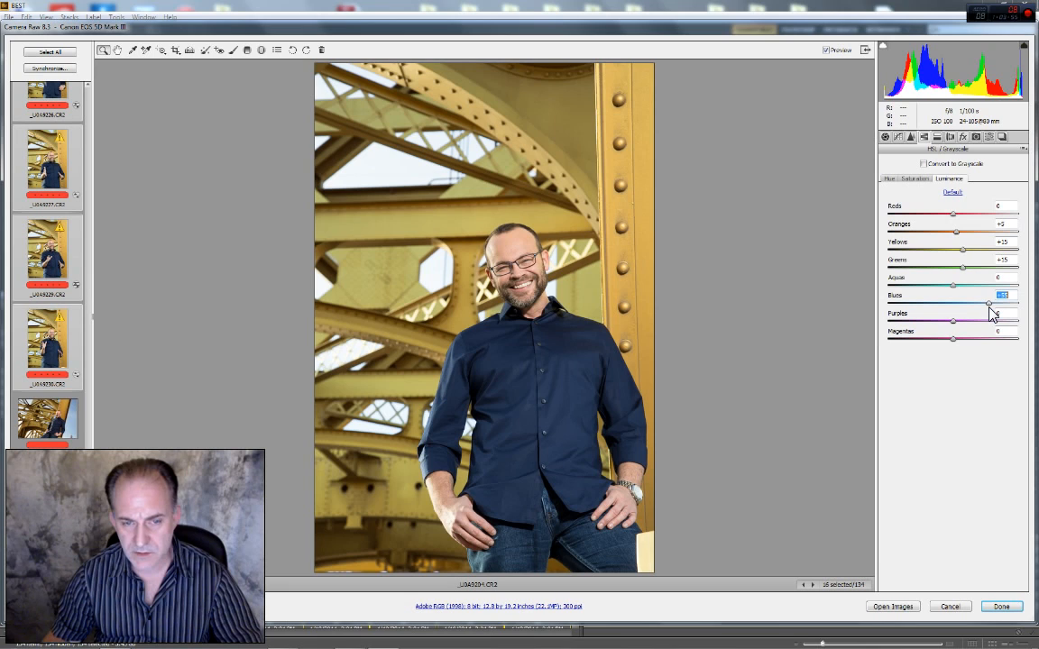
{"action": "type", "text": "-15"}
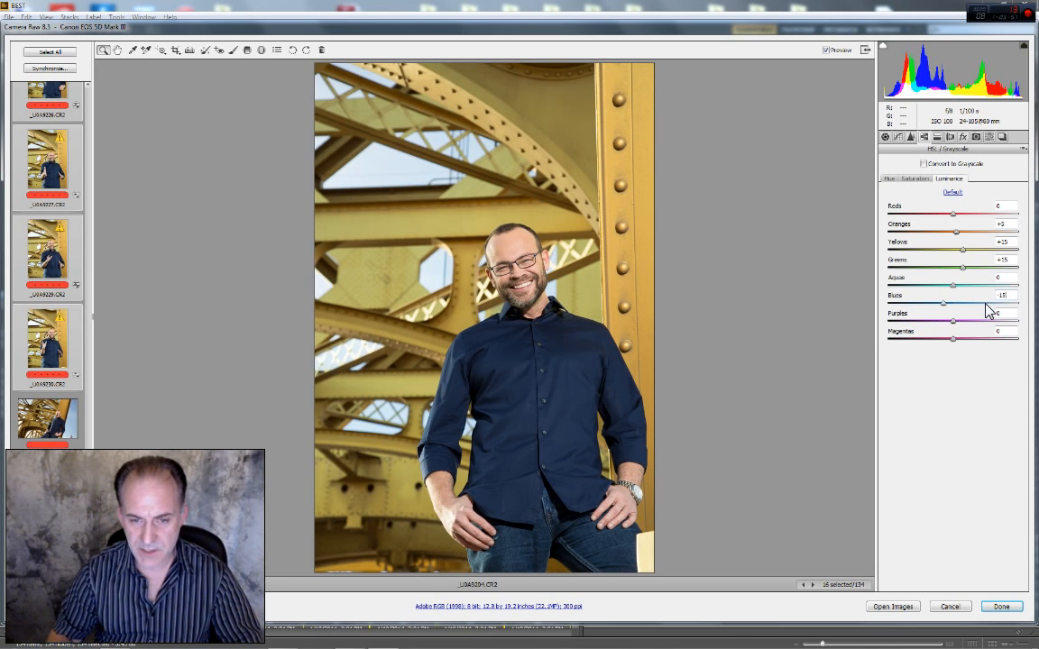
{"action": "key", "text": "Return"}
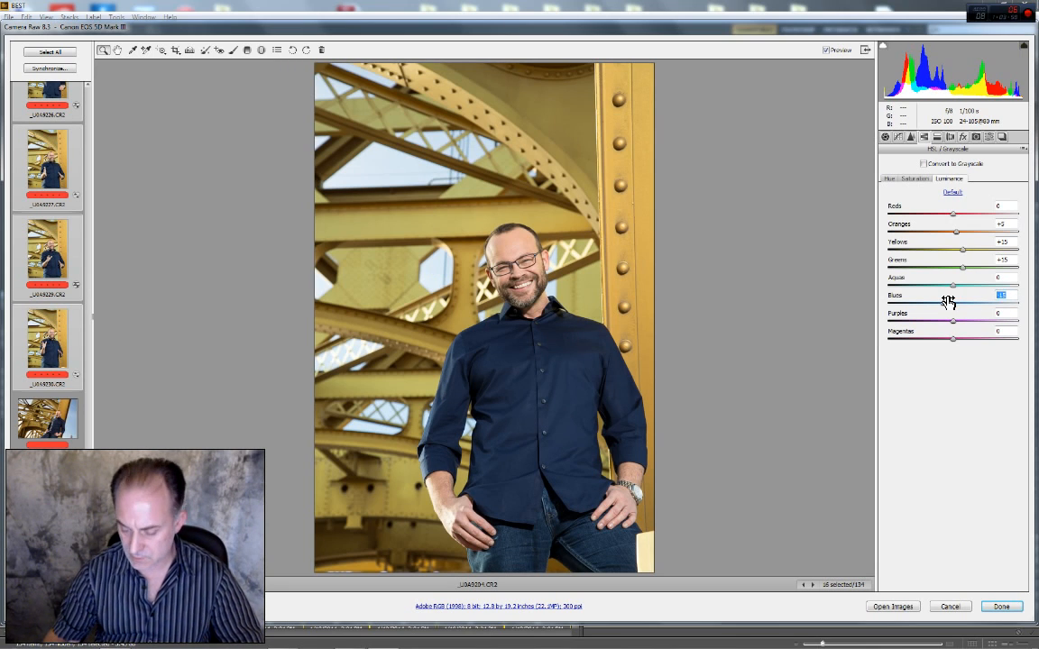
{"action": "type", "text": "-20"}
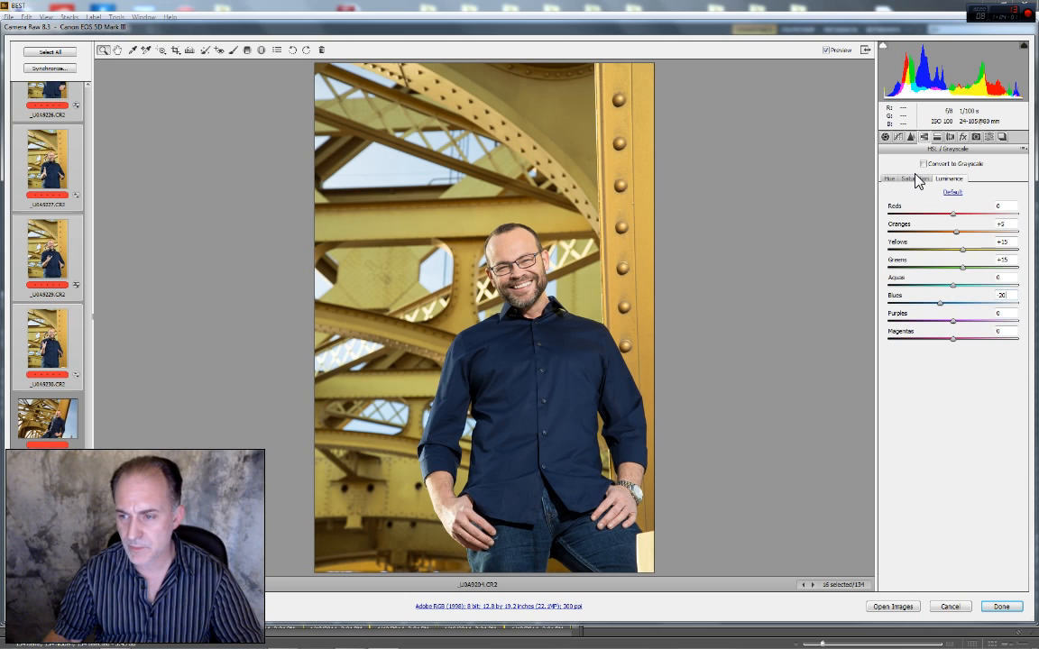
Set the HSL saturation of the oranges to +5, the yellows to +5 and the blues to +25
{"action": "left_click", "coordinate": [917, 178]}
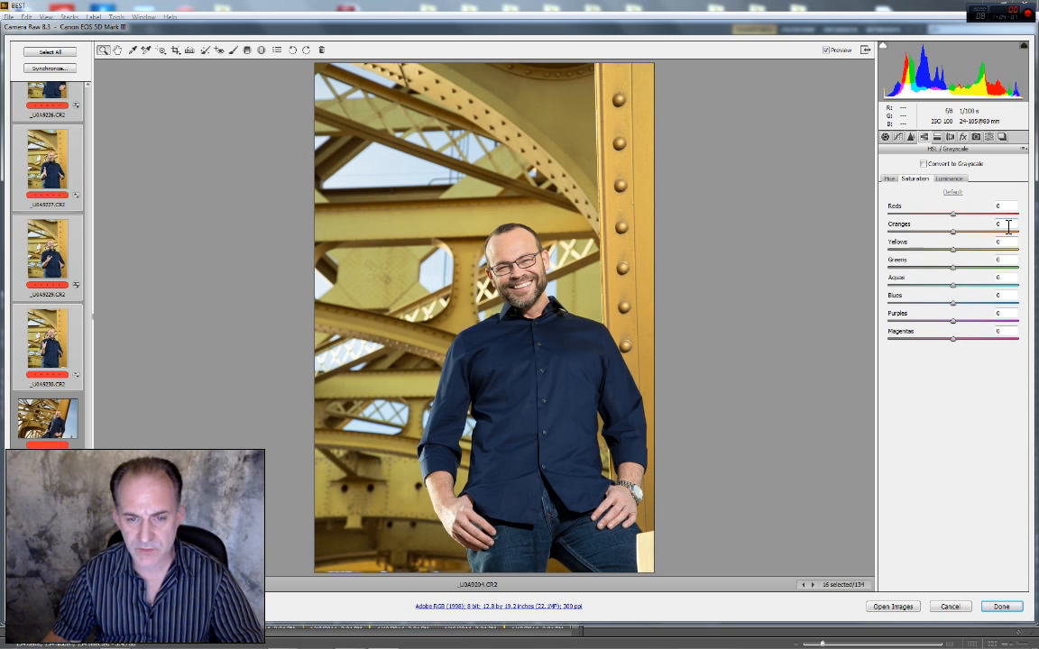
{"action": "left_click_drag", "start_coordinate": [1008, 226], "coordinate": [979, 238]}
{"action": "type", "text": "5"}
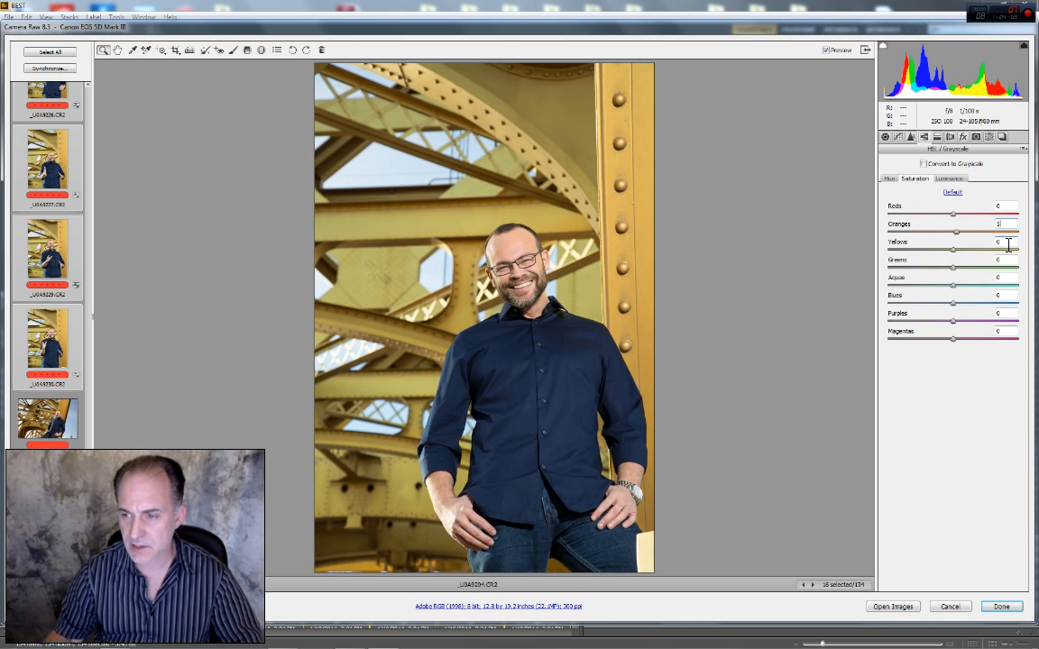
{"action": "key", "text": "Tab"}
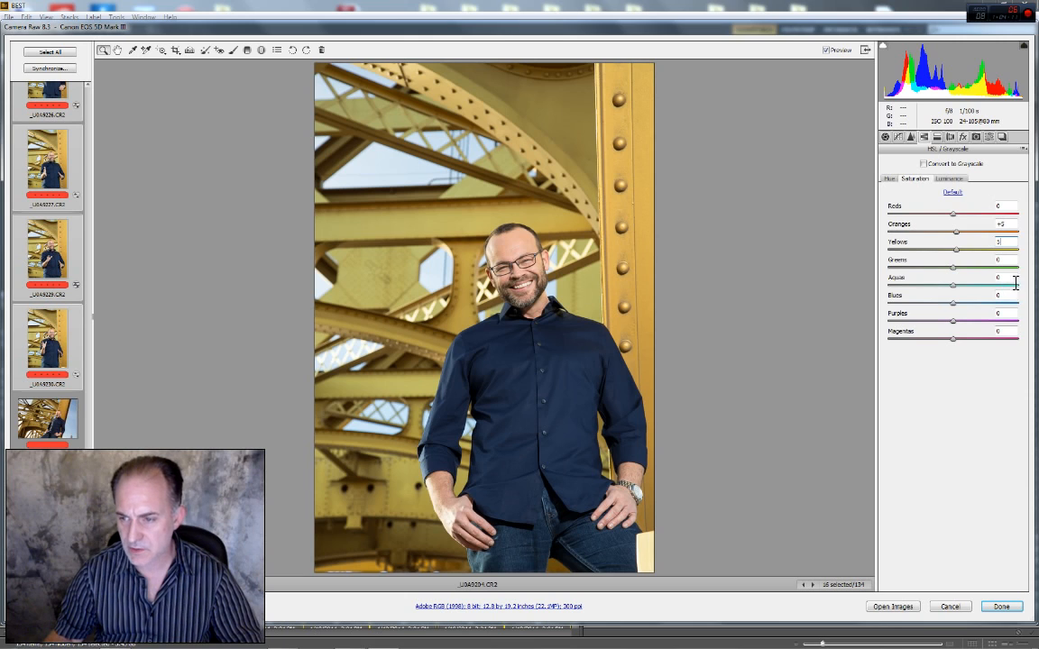
{"action": "type", "text": "5"}
{"action": "double_click", "coordinate": [1009, 298]}
{"action": "type", "text": "2"}
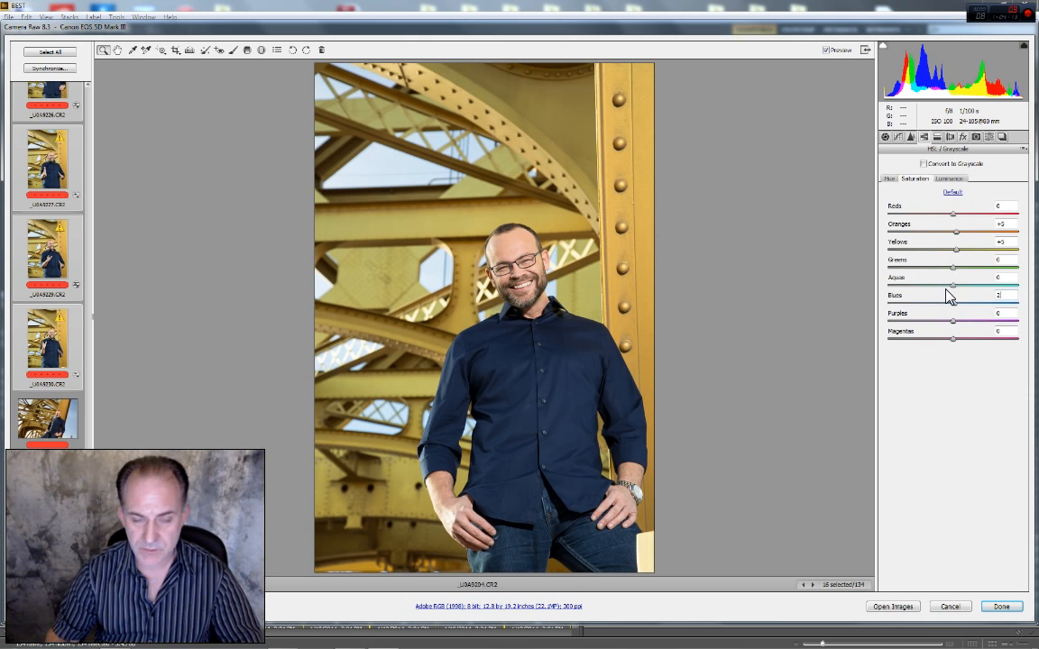
{"action": "type", "text": "5"}
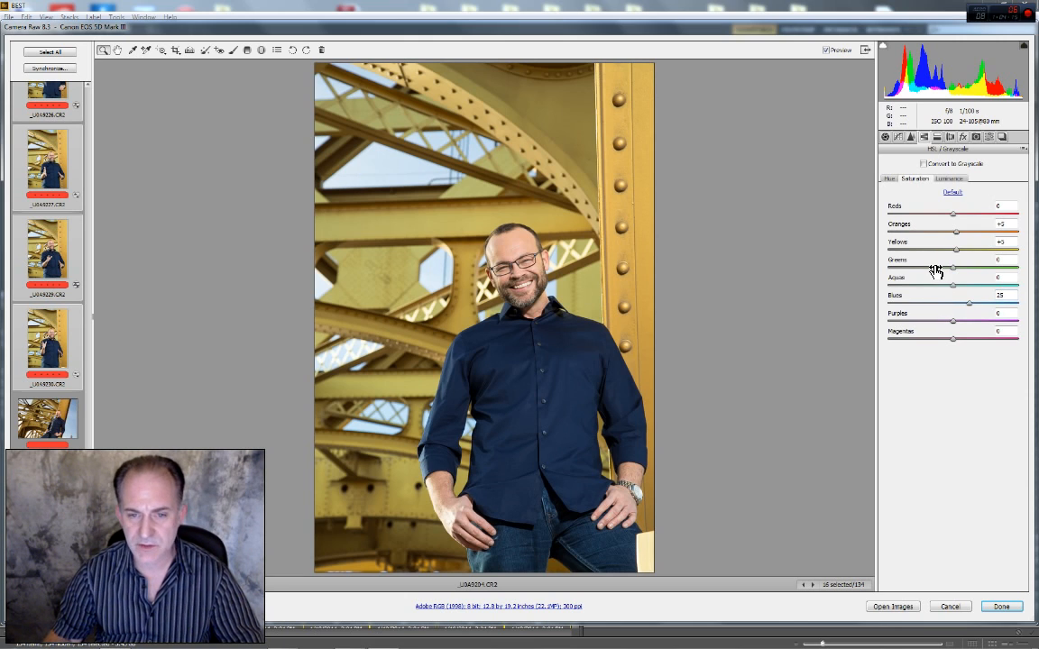
Compare the full portrait repeatedly with and without the HSL adjustments
{"action": "left_click", "coordinate": [827, 51]}
{"action": "left_click", "coordinate": [828, 51]}
{"action": "left_click", "coordinate": [828, 52]}
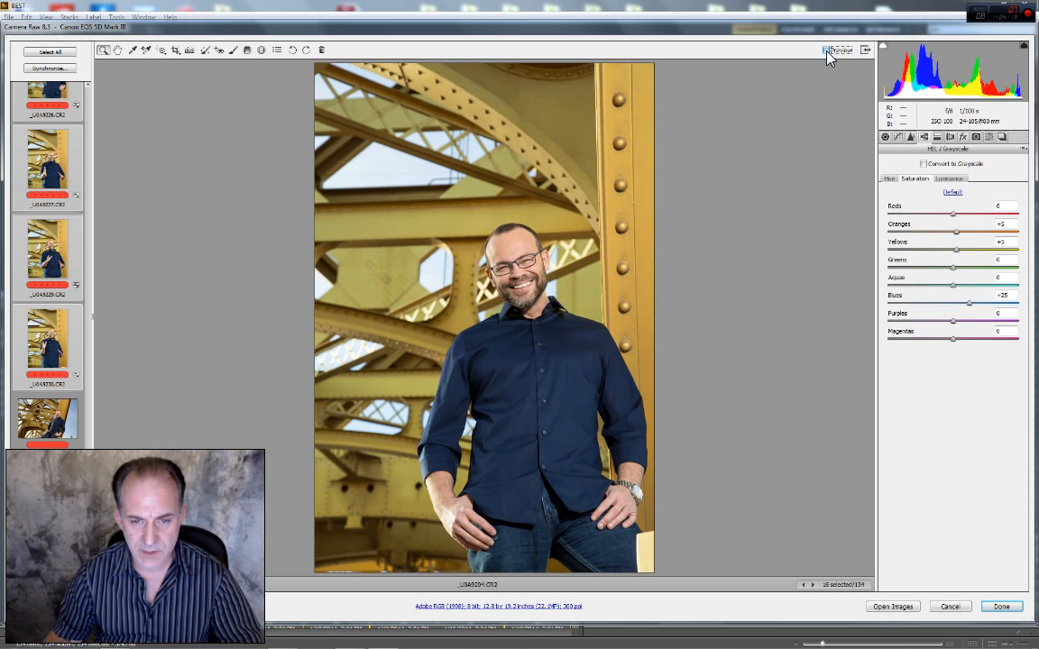
{"action": "left_click", "coordinate": [828, 51]}
{"action": "left_click", "coordinate": [827, 51]}
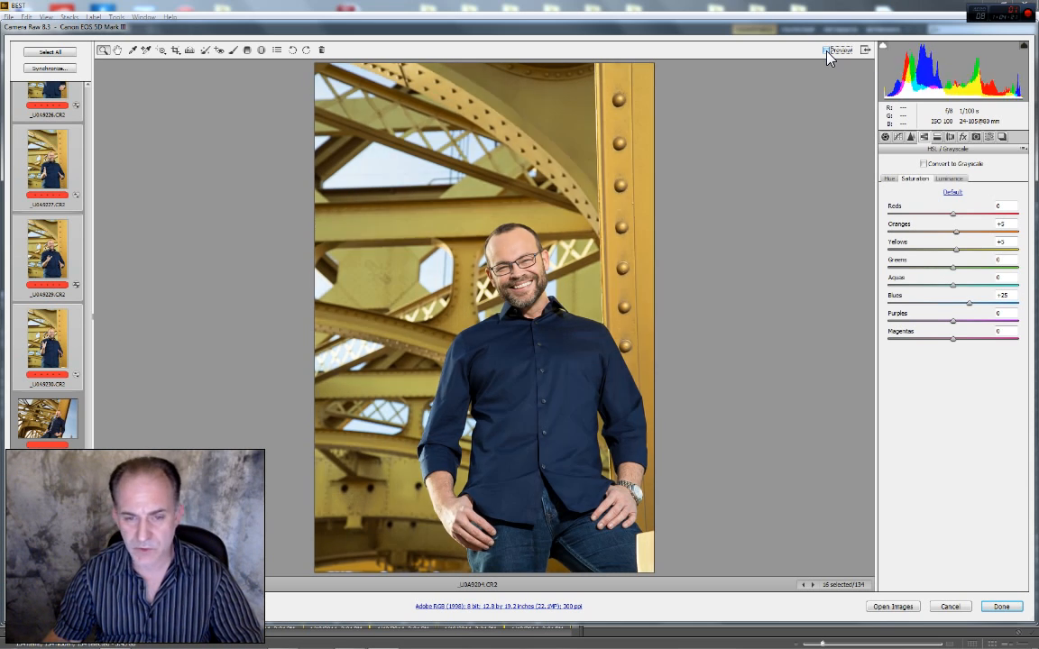
{"action": "left_click", "coordinate": [827, 52]}
{"action": "left_click", "coordinate": [827, 51]}
{"action": "left_click", "coordinate": [827, 52]}
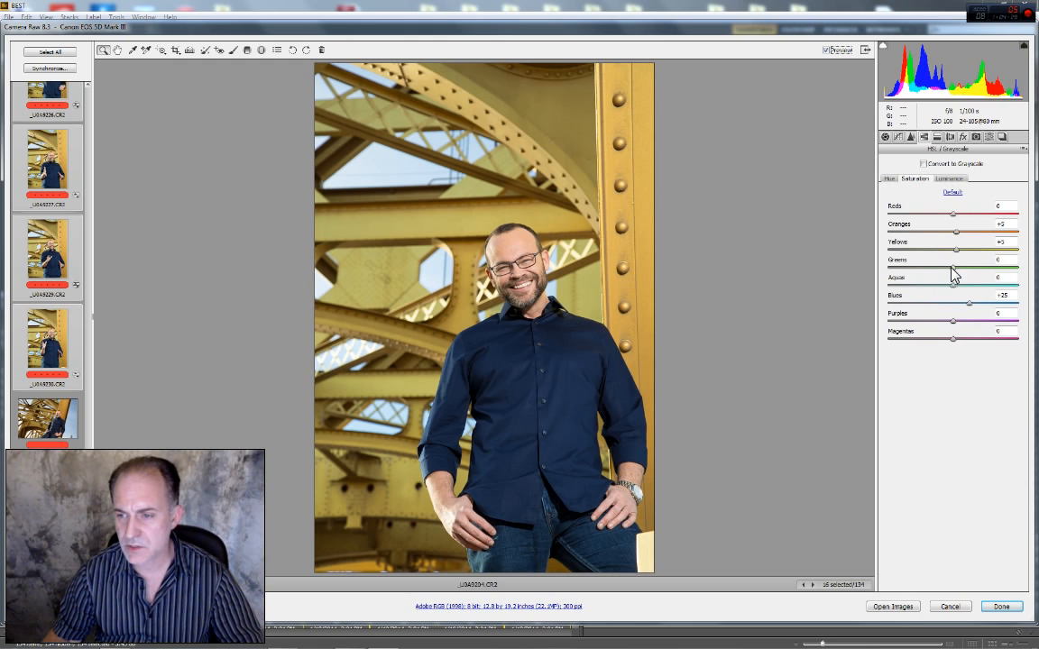
Set the saturation of the greens to +25 for the selected photos
{"action": "left_click_drag", "start_coordinate": [951, 270], "coordinate": [1037, 269]}
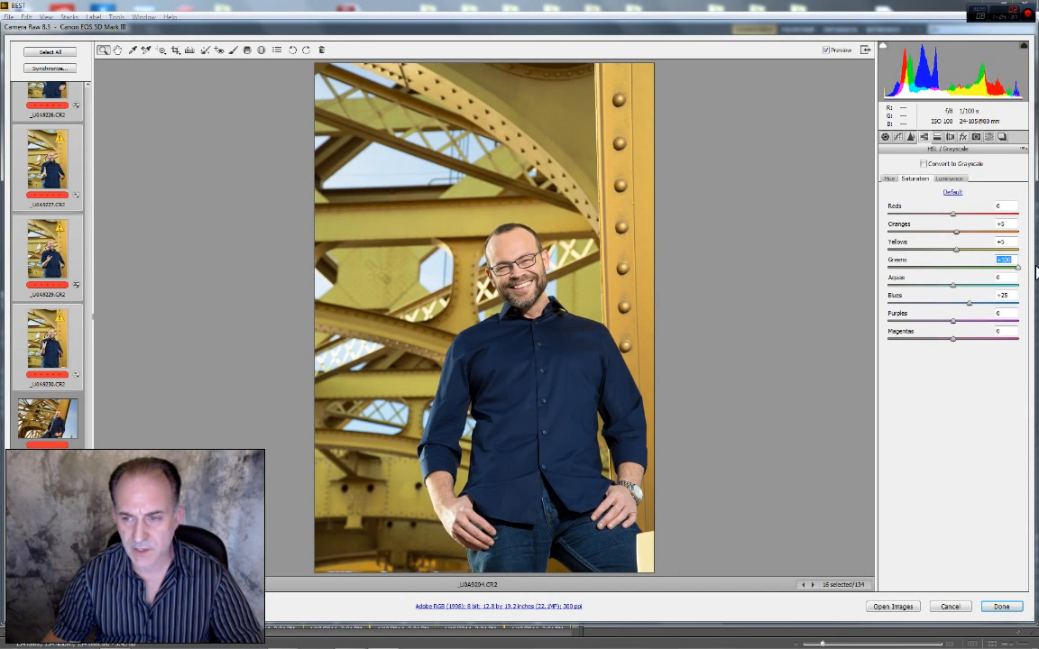
{"action": "type", "text": "25"}
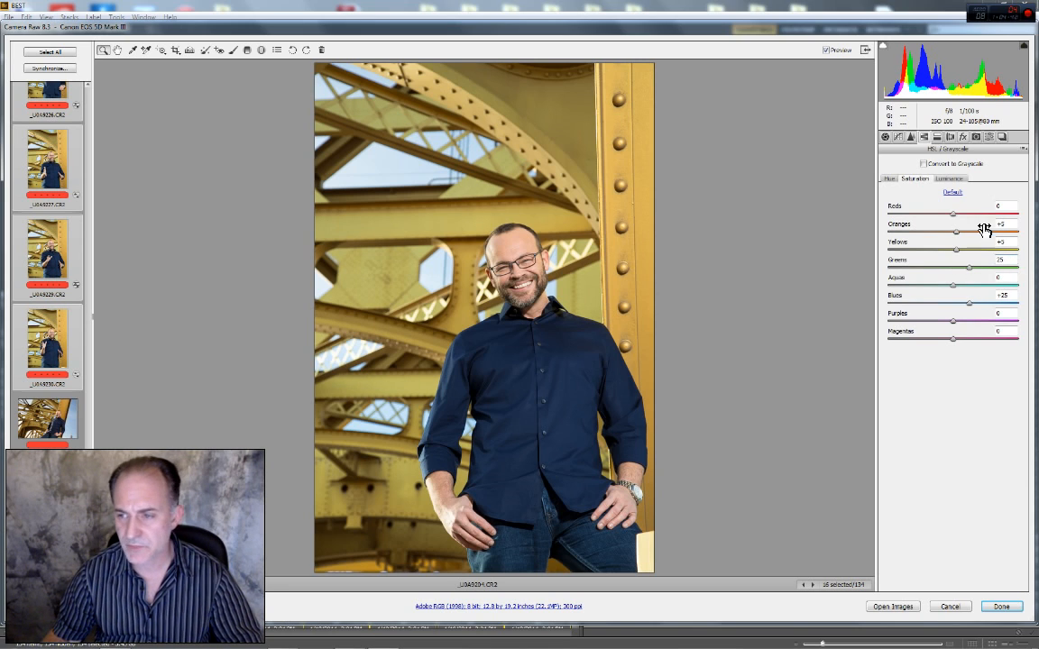
{"action": "left_click", "coordinate": [949, 179]}
Set the exposure to +0.15 and the blacks to -15 in the basic adjustments of the selected photos
{"action": "left_click", "coordinate": [886, 138]}
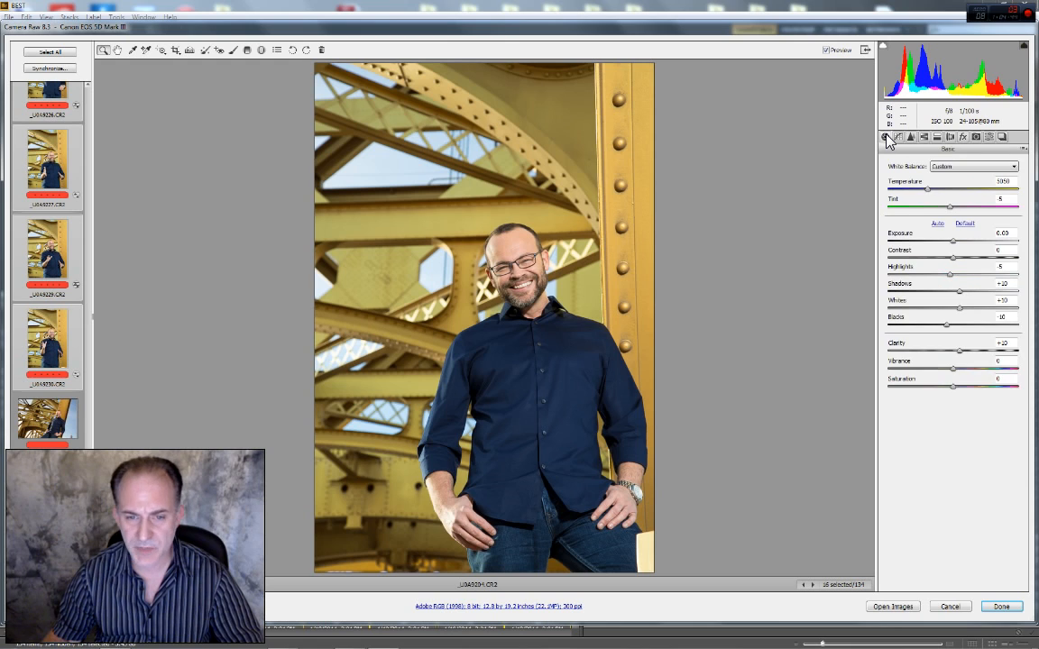
{"action": "left_click", "coordinate": [1006, 234]}
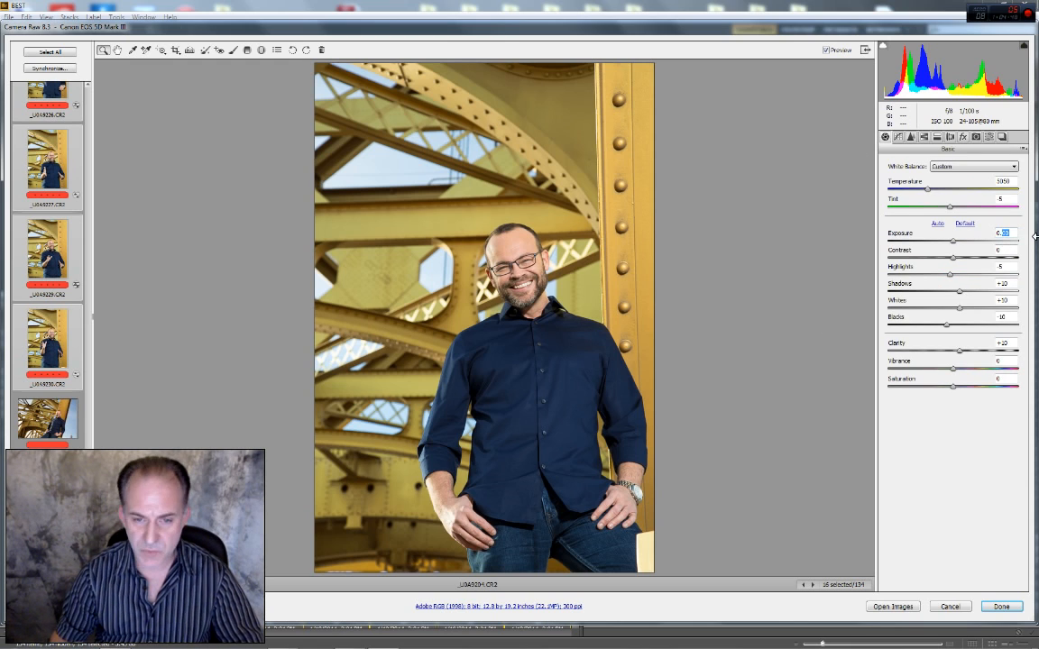
{"action": "type", "text": "0.15"}
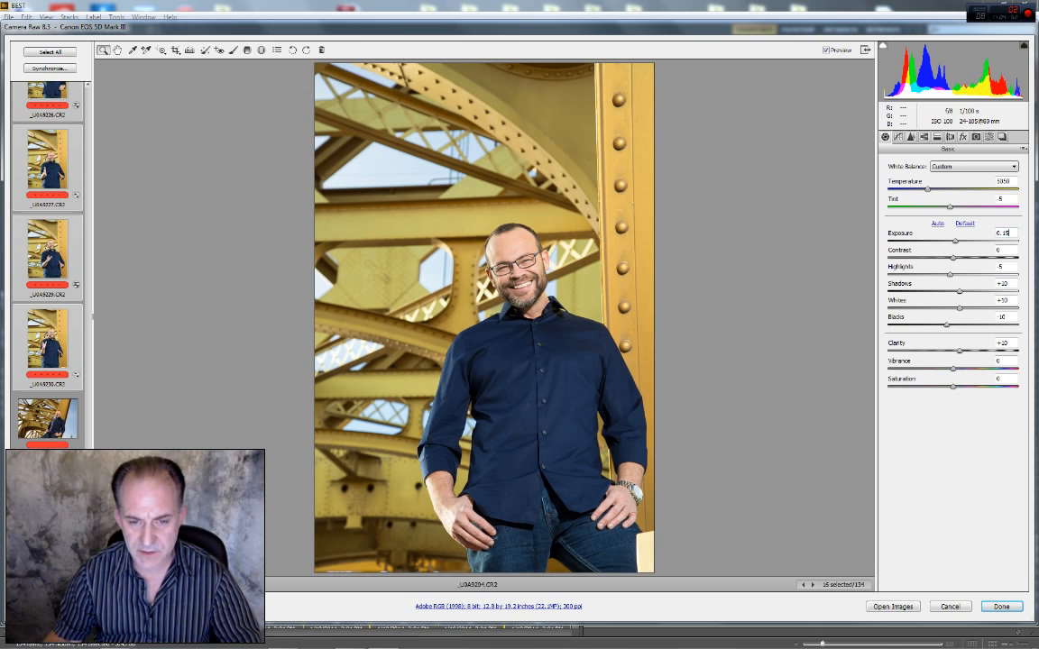
{"action": "left_click_drag", "start_coordinate": [1013, 319], "coordinate": [989, 324]}
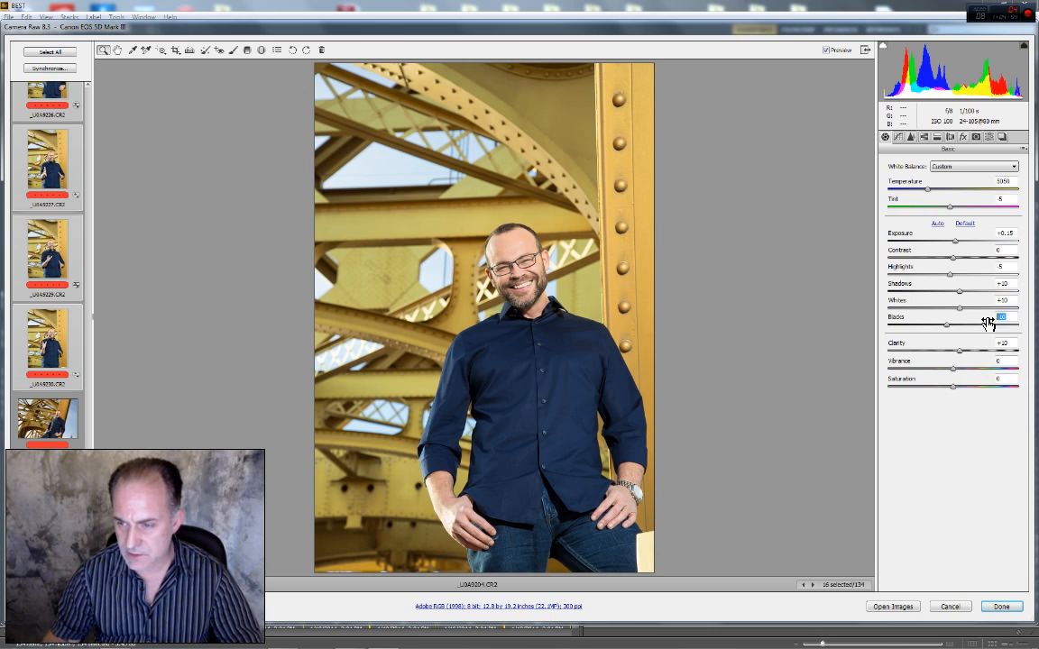
{"action": "type", "text": "-15"}
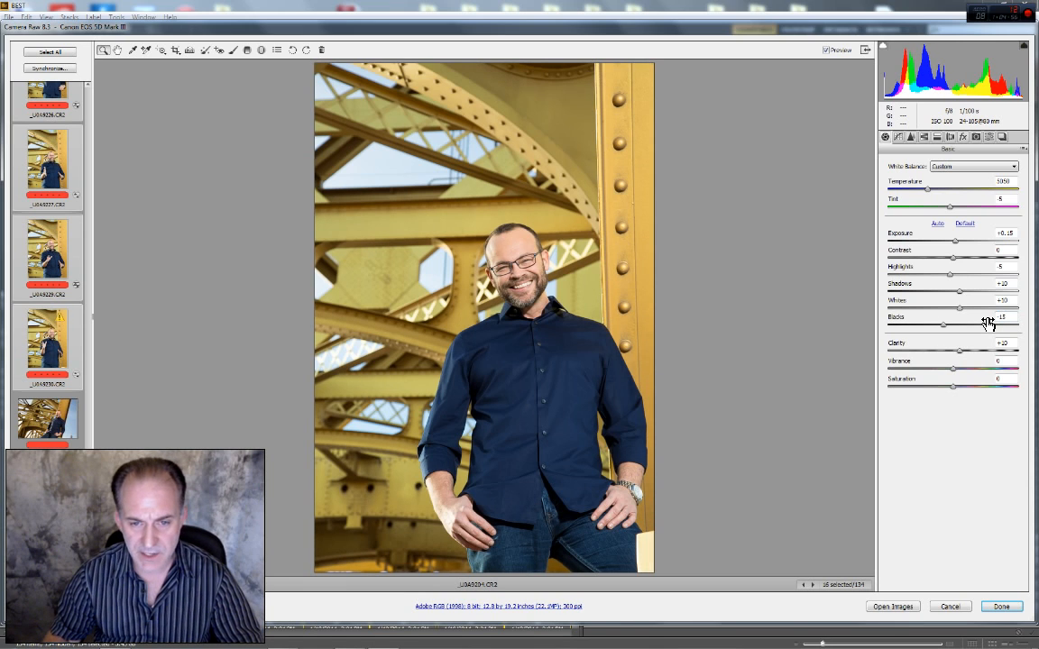
Compare the portrait with and without the basic adjustments, in full view and on the face at 50% zoom
{"action": "left_click", "coordinate": [827, 51]}
{"action": "left_click", "coordinate": [826, 50]}
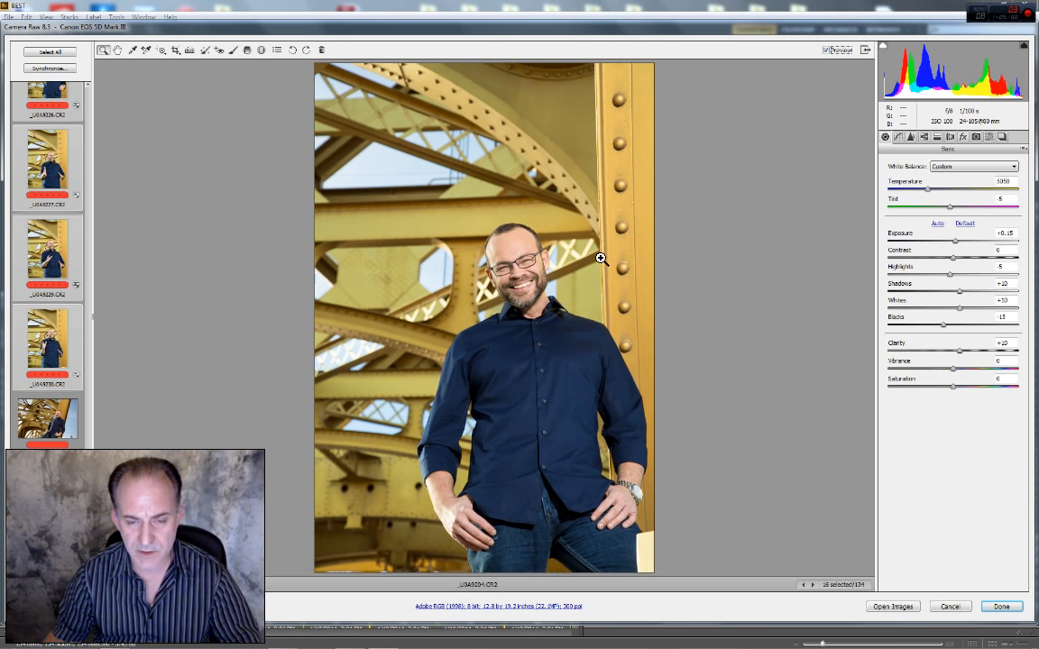
{"action": "right_click", "coordinate": [516, 196]}
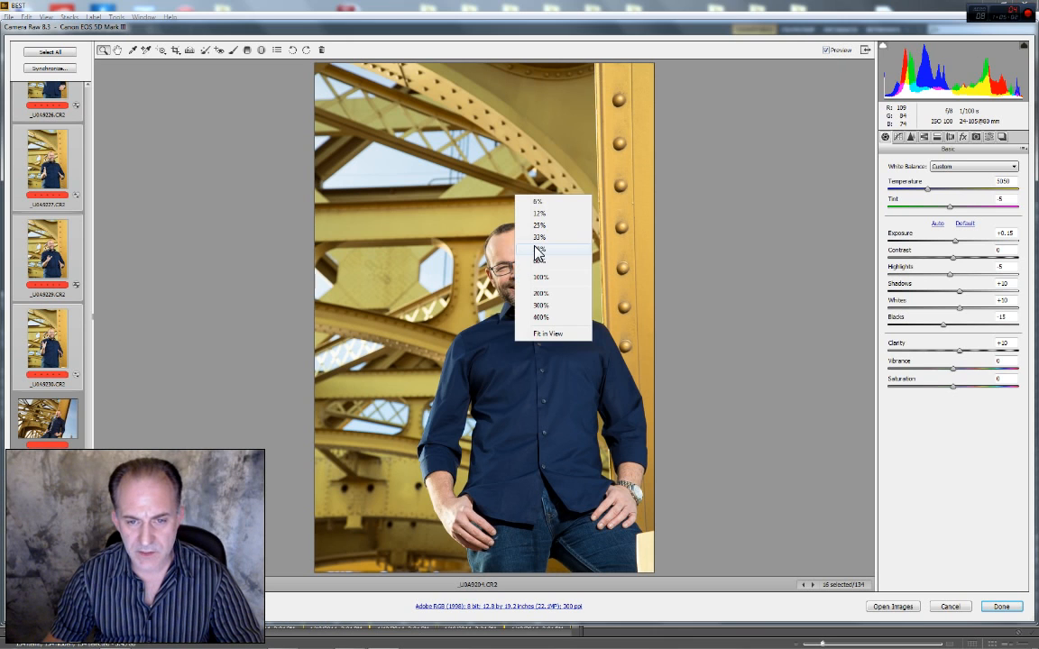
{"action": "left_click", "coordinate": [537, 248]}
{"action": "left_click_drag", "start_coordinate": [517, 273], "coordinate": [568, 397]}
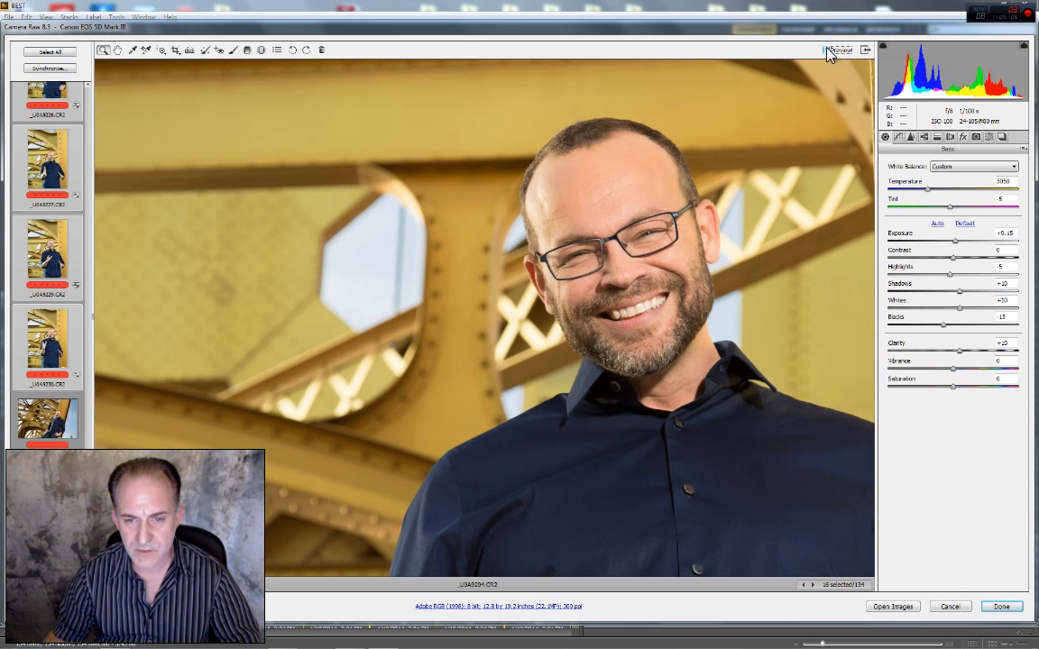
{"action": "right_click", "coordinate": [491, 345]}
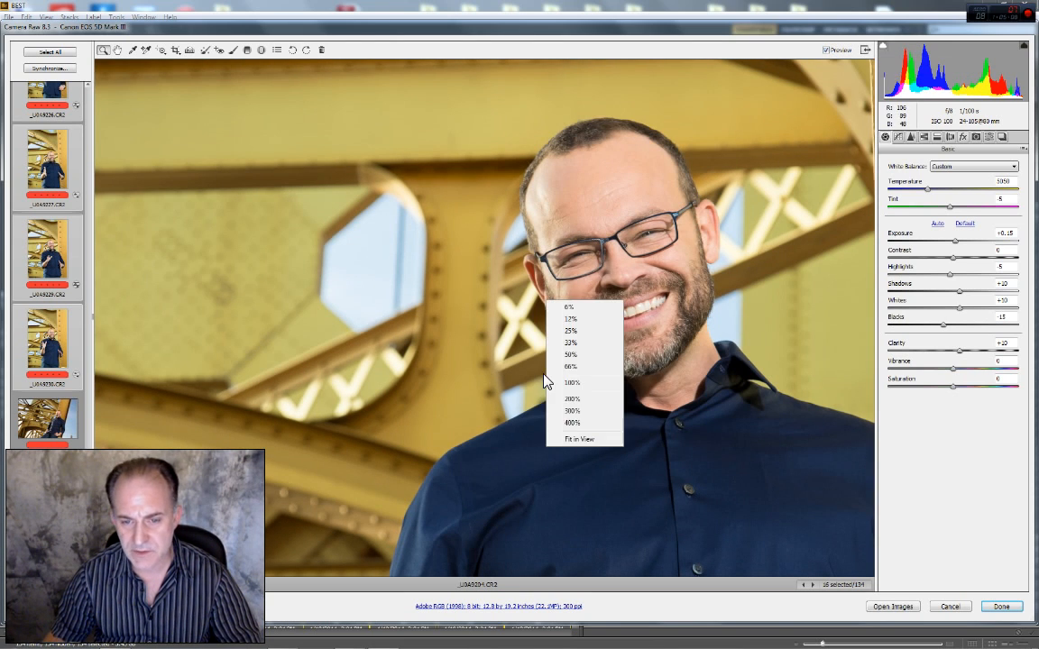
{"action": "left_click", "coordinate": [514, 398]}
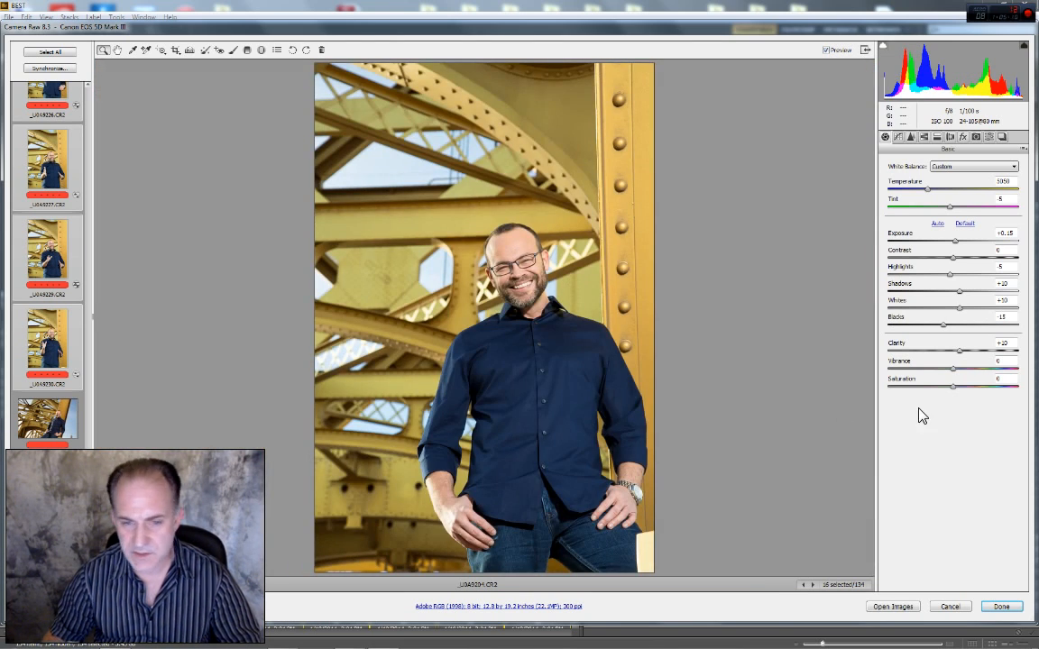
Set the vibrance of the selected photos to +10 while judging the portrait enlarged and in full view
{"action": "left_click", "coordinate": [515, 368]}
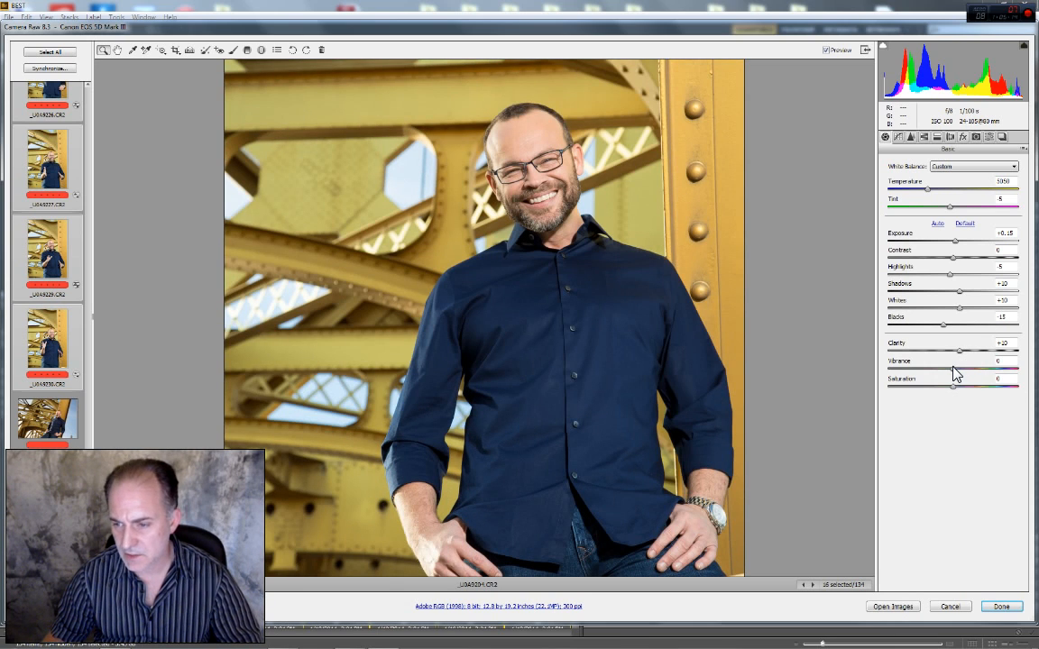
{"action": "mouse_move", "coordinate": [955, 371]}
{"action": "left_mouse_down"}
{"action": "mouse_move", "coordinate": [983, 376]}
{"action": "mouse_move", "coordinate": [943, 372]}
{"action": "mouse_move", "coordinate": [968, 371]}
{"action": "left_mouse_up"}
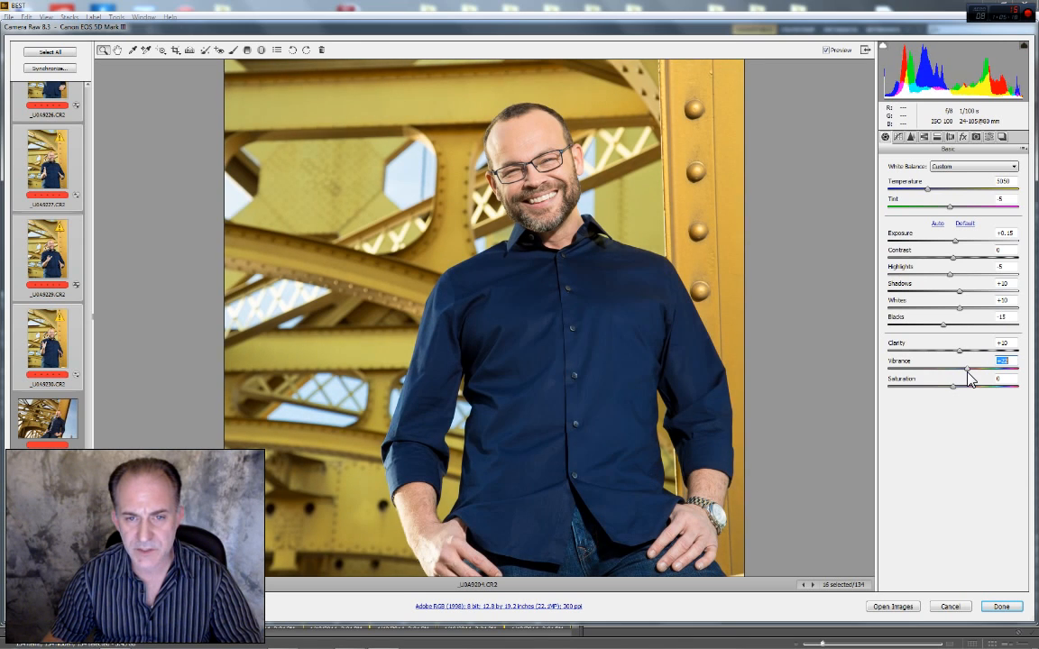
{"action": "type", "text": "10"}
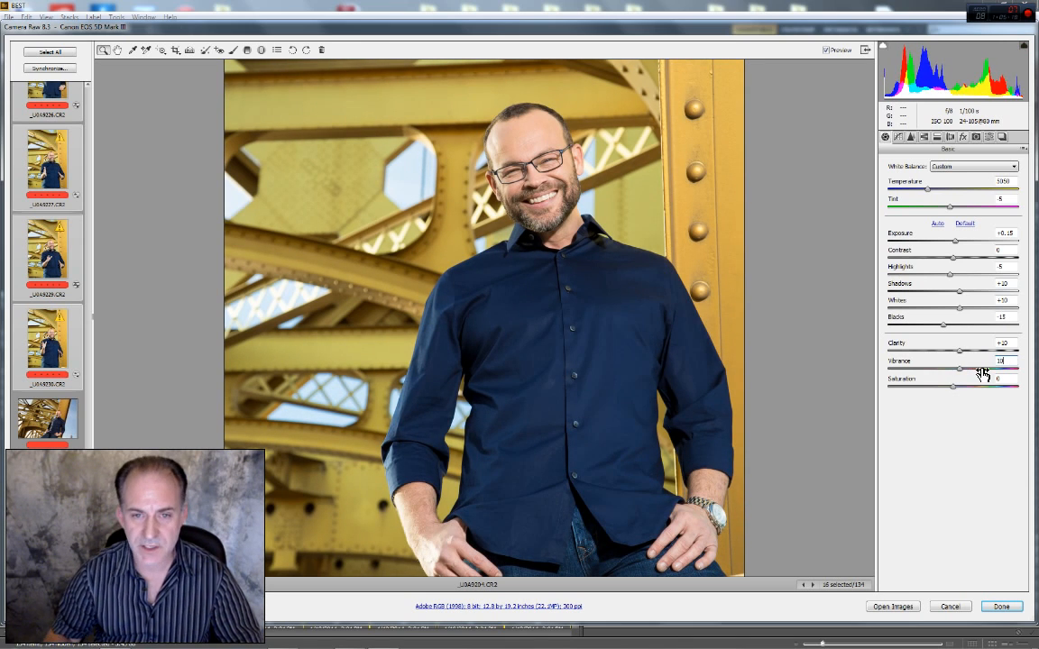
{"action": "right_click", "coordinate": [400, 268]}
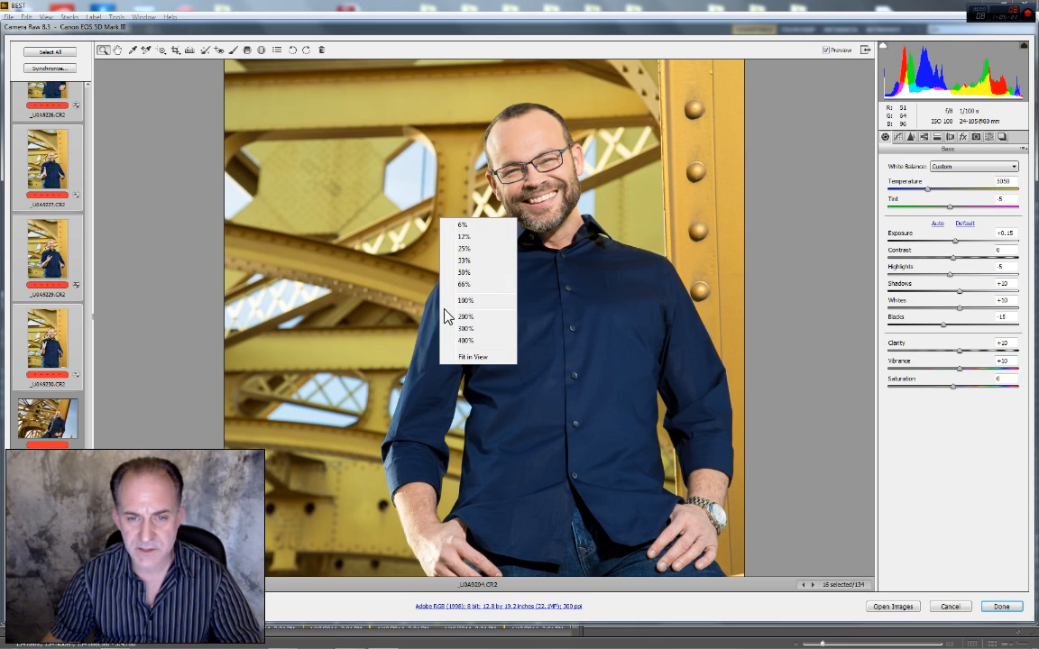
{"action": "left_click", "coordinate": [431, 332]}
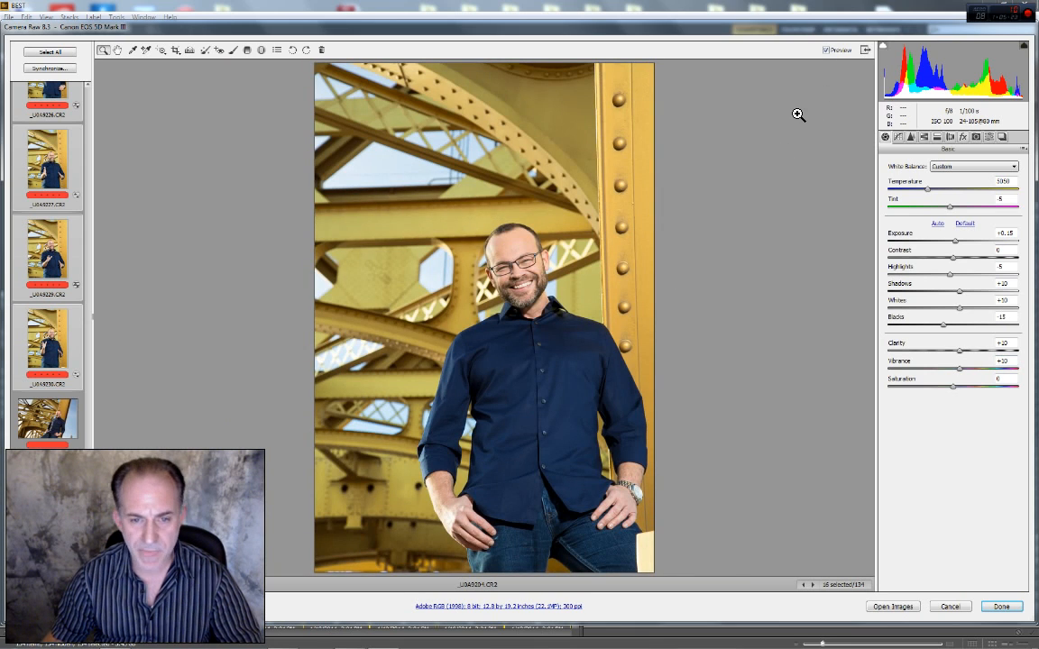
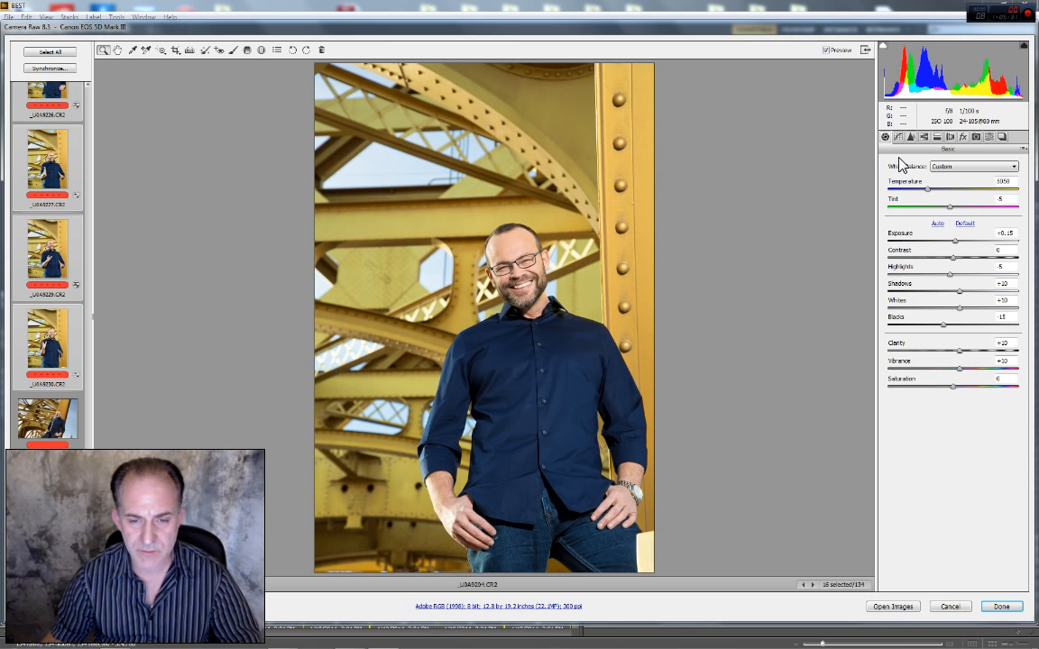
Set the white balance temperature of the selected photos to 4850 and compare the portrait with and without the basic adjustments
{"action": "double_click", "coordinate": [1013, 182]}
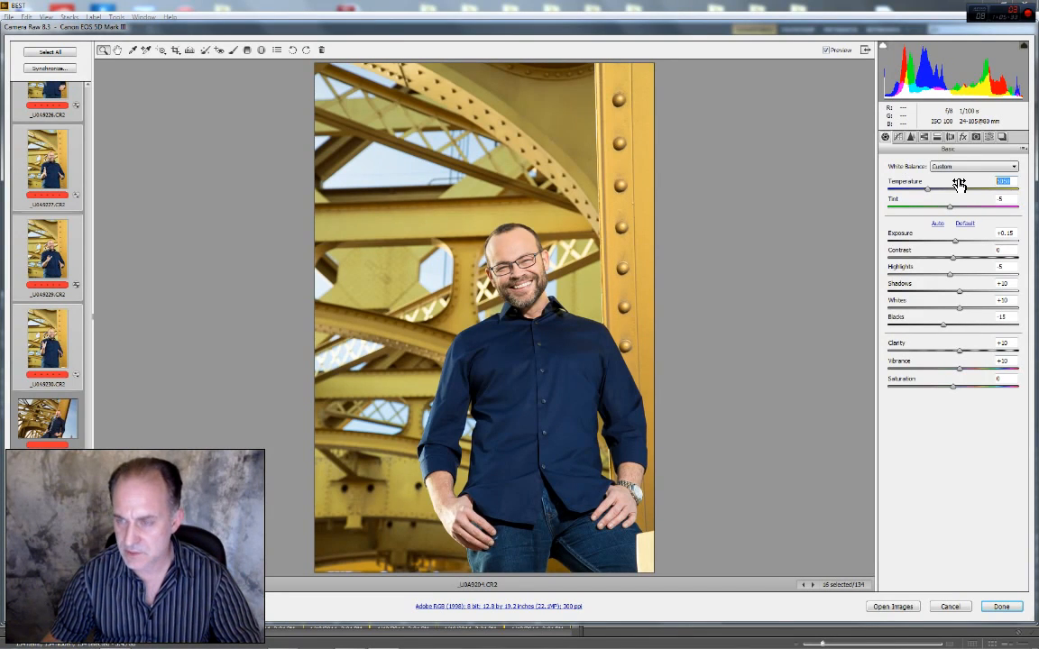
{"action": "type", "text": "4850"}
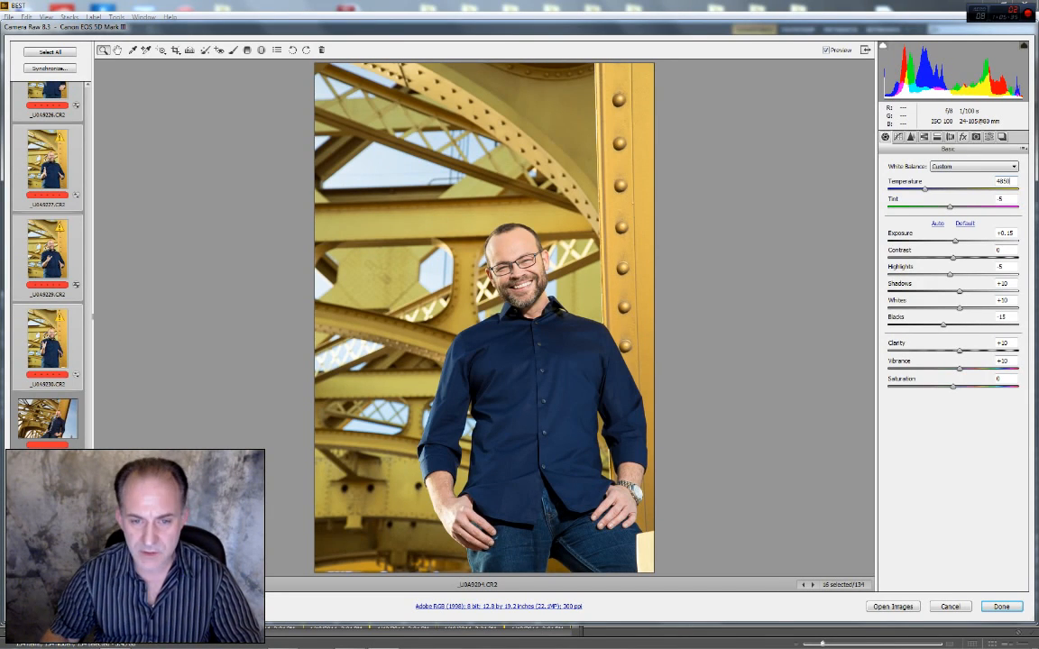
{"action": "type", "text": "pp"}
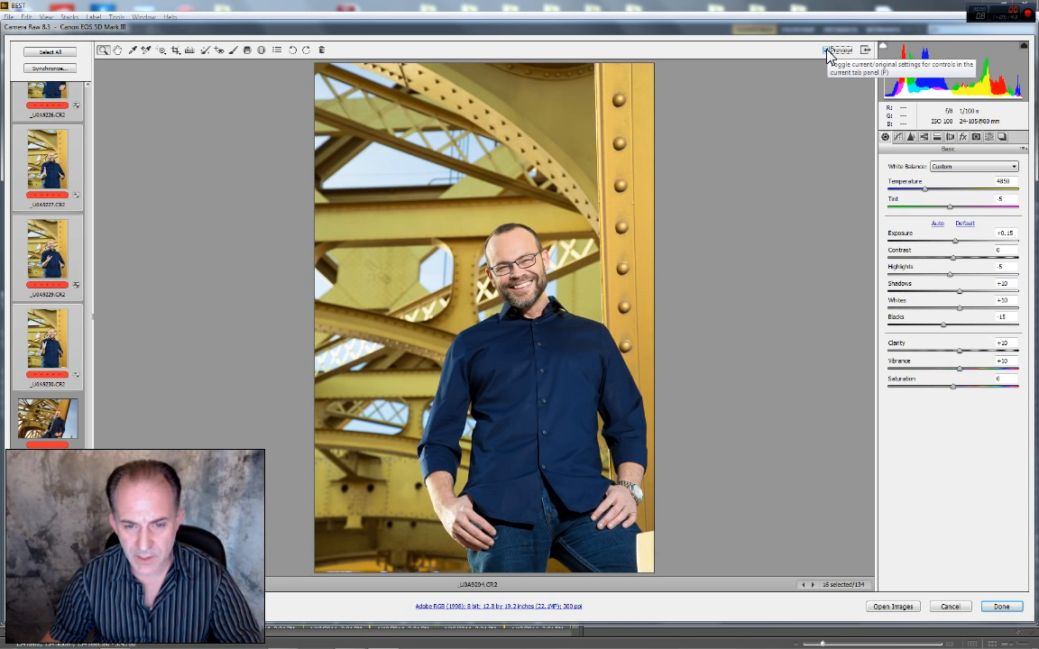
Review the edited portraits one by one from _U0A9205.CR2 to _U0A9222.CR2, checking that exposure and color are consistent
{"action": "scroll", "coordinate": [46, 306], "scroll_direction": "up", "scroll_amount": 4}
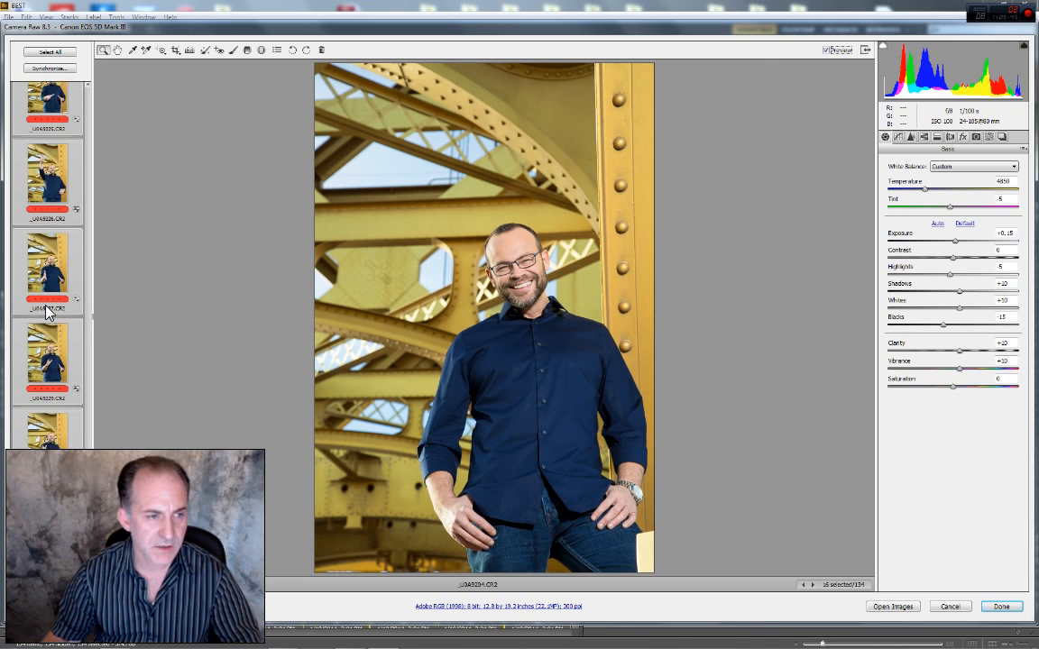
{"action": "scroll", "coordinate": [47, 312], "scroll_direction": "up", "scroll_amount": 15}
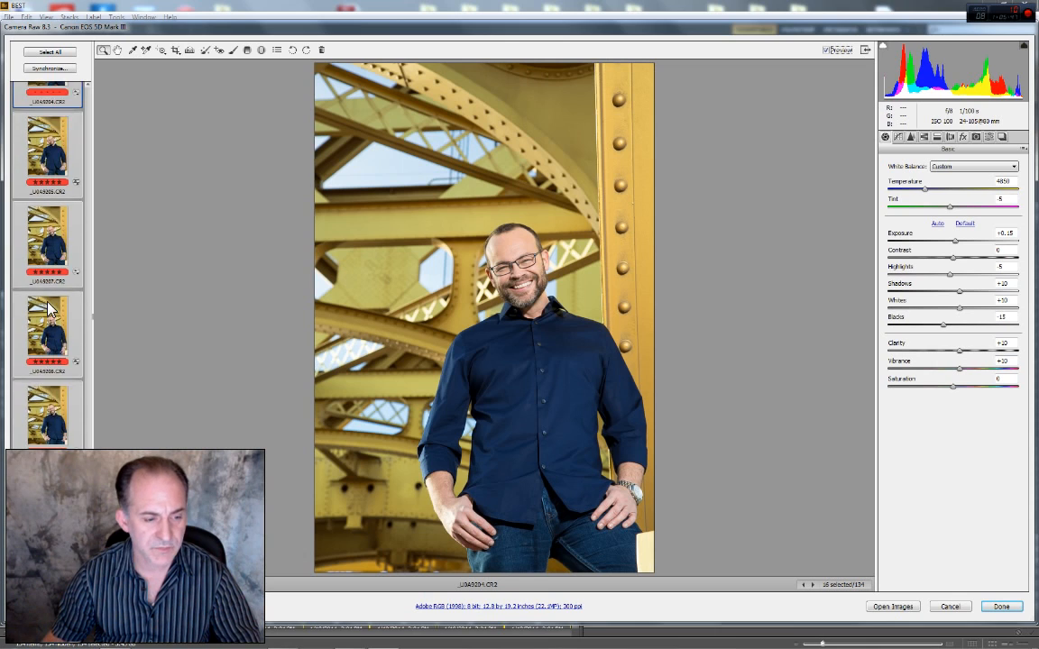
{"action": "scroll", "coordinate": [49, 307], "scroll_direction": "down", "scroll_amount": 2}
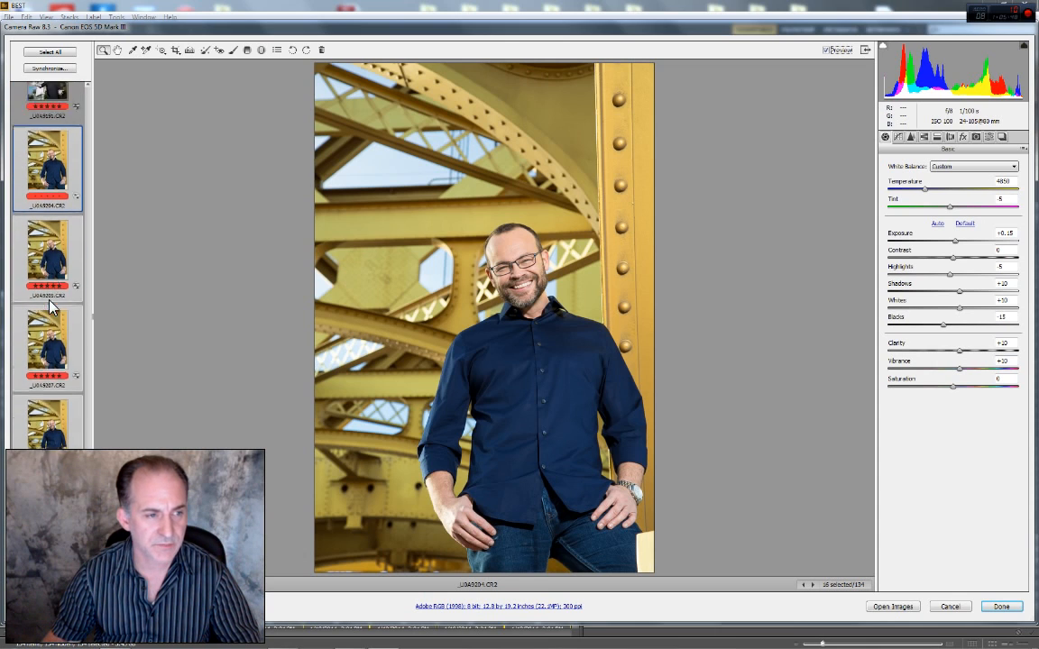
{"action": "left_click", "coordinate": [46, 220]}
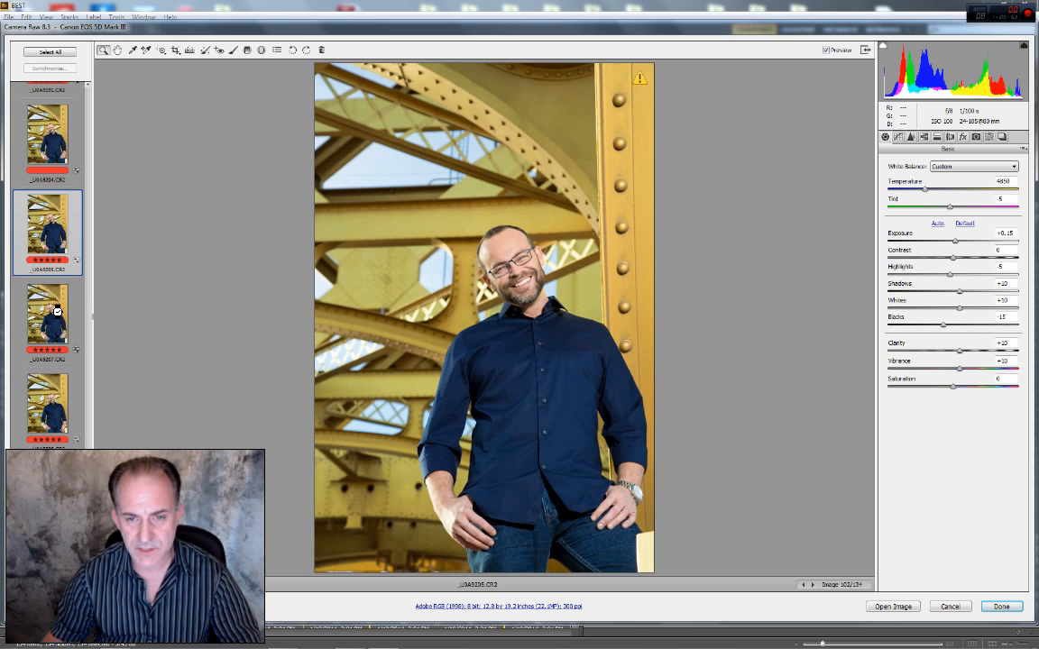
{"action": "left_click", "coordinate": [49, 316]}
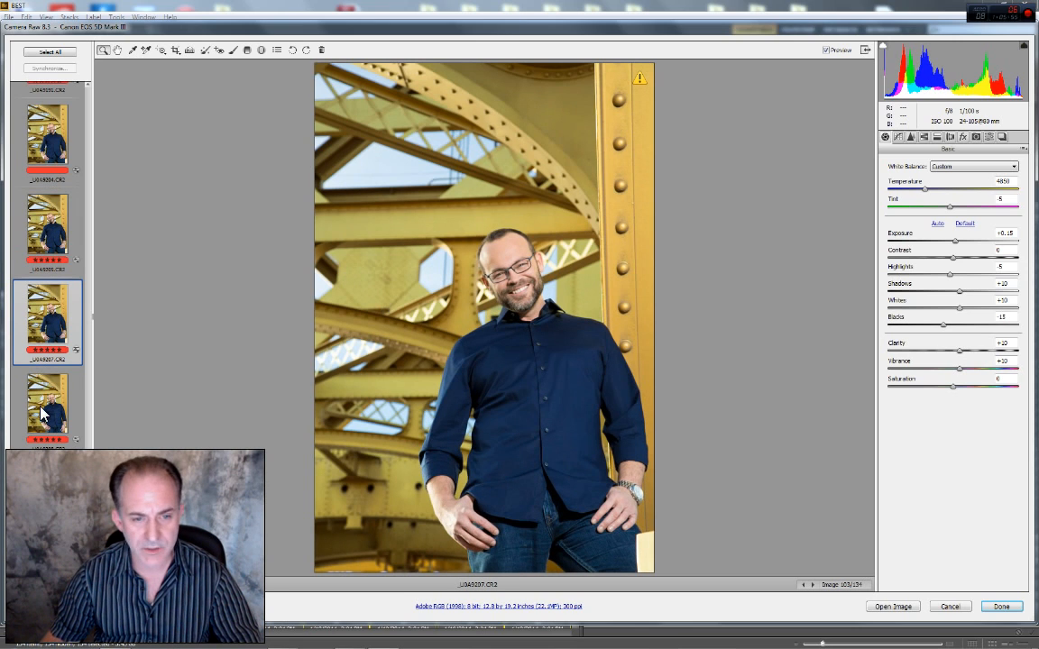
{"action": "left_click", "coordinate": [40, 416]}
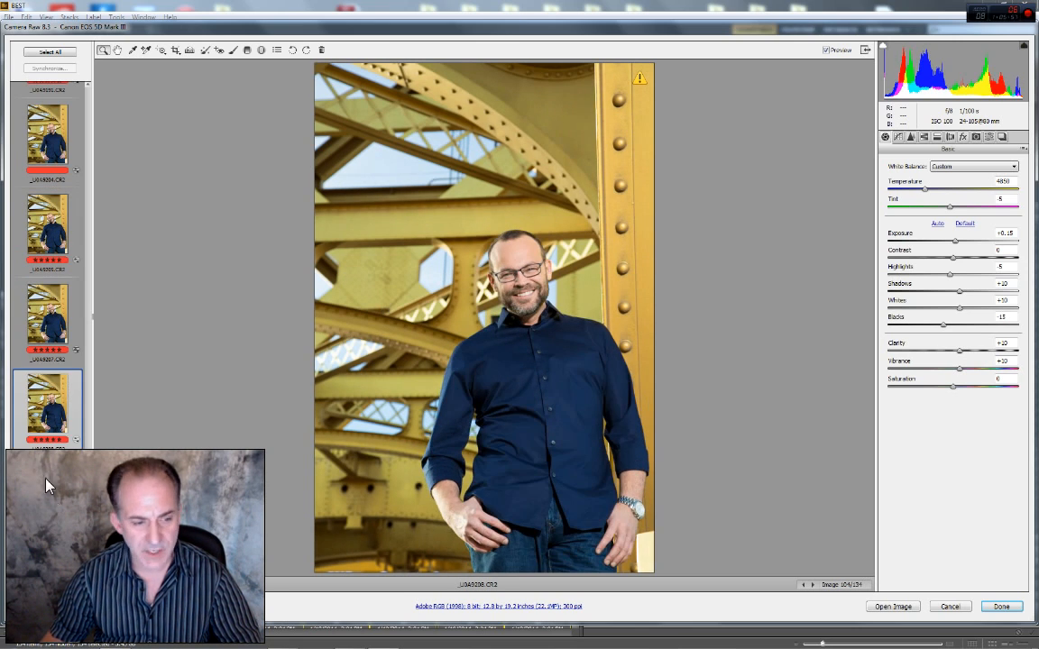
{"action": "left_click", "coordinate": [43, 444]}
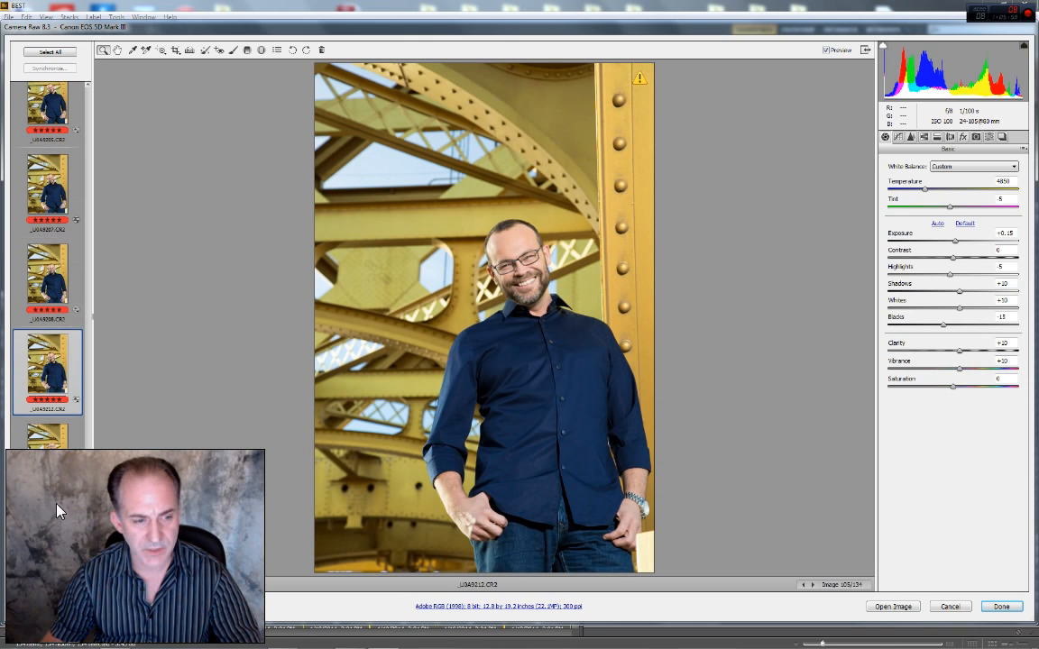
{"action": "left_click", "coordinate": [54, 462]}
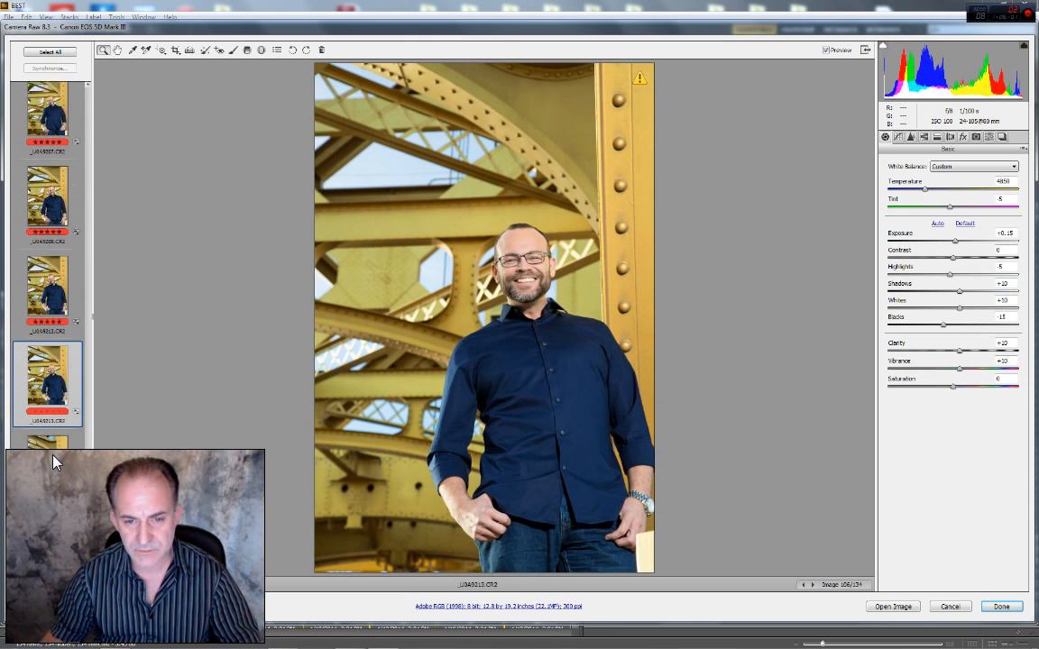
{"action": "left_click", "coordinate": [48, 390]}
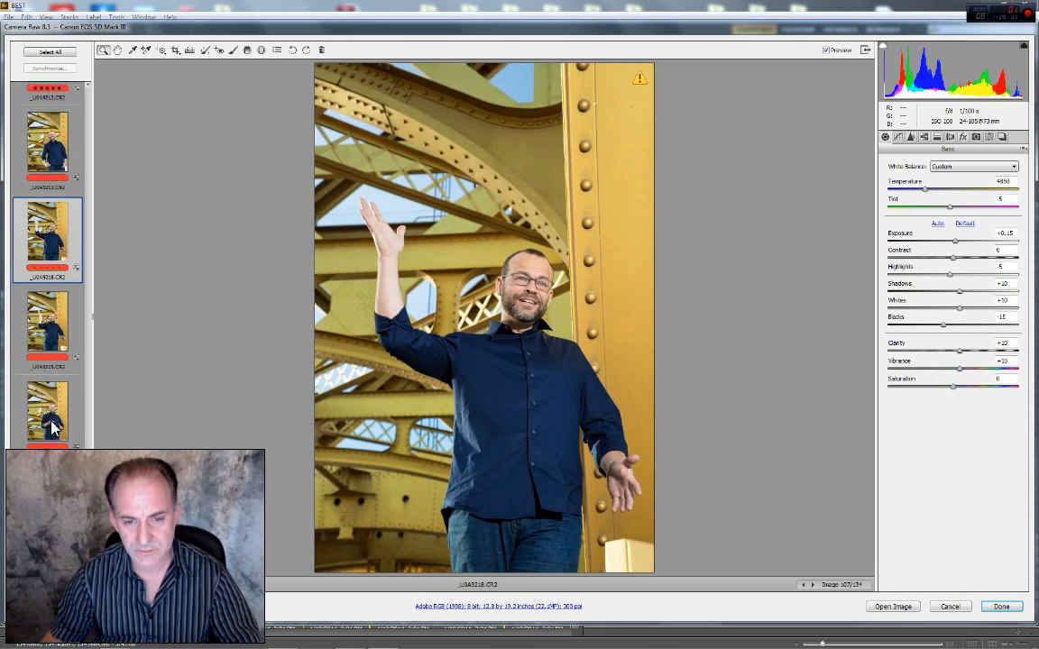
{"action": "left_click", "coordinate": [38, 263]}
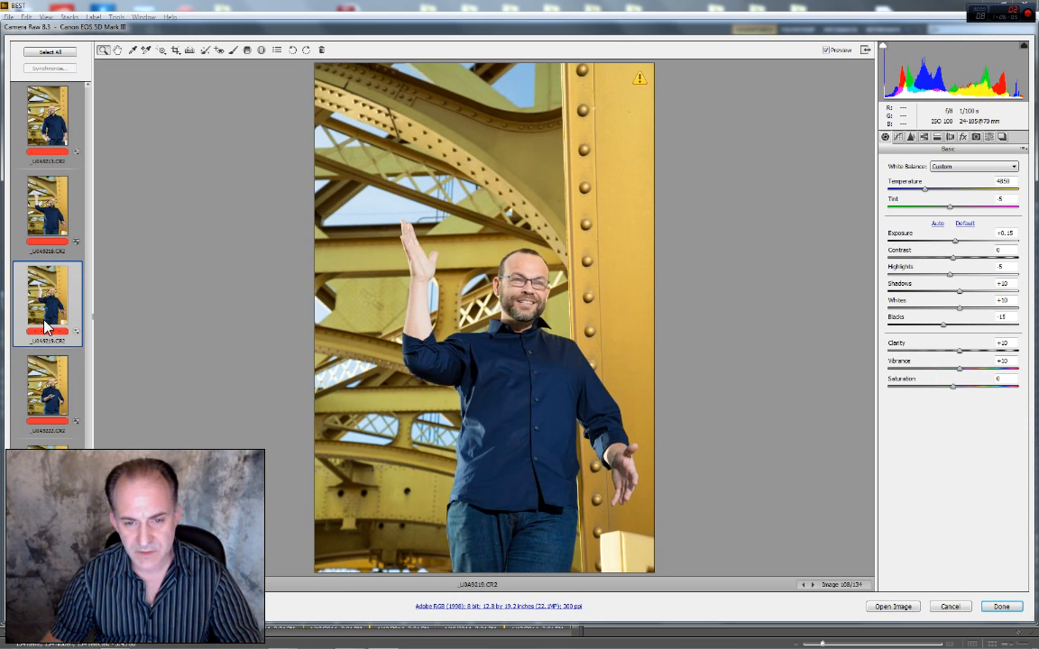
{"action": "left_click", "coordinate": [43, 403]}
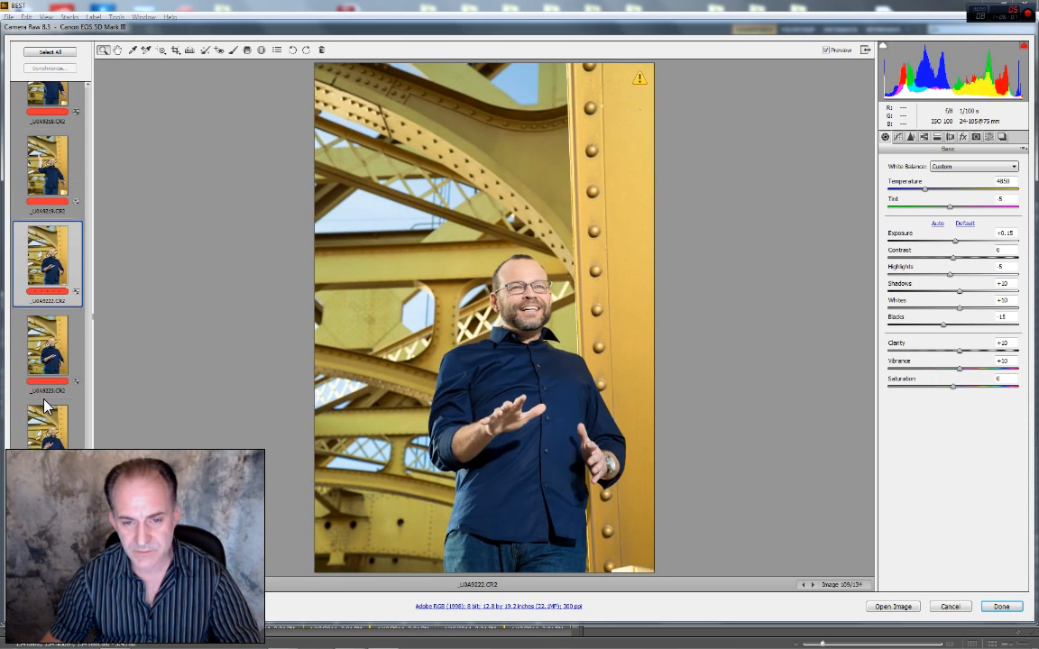
Recheck the portraits from _U0A9213.CR2 to _U0A9223.CR2, comparing the brightness of the face and the background between poses
{"action": "scroll", "coordinate": [48, 354], "scroll_direction": "up", "scroll_amount": 2}
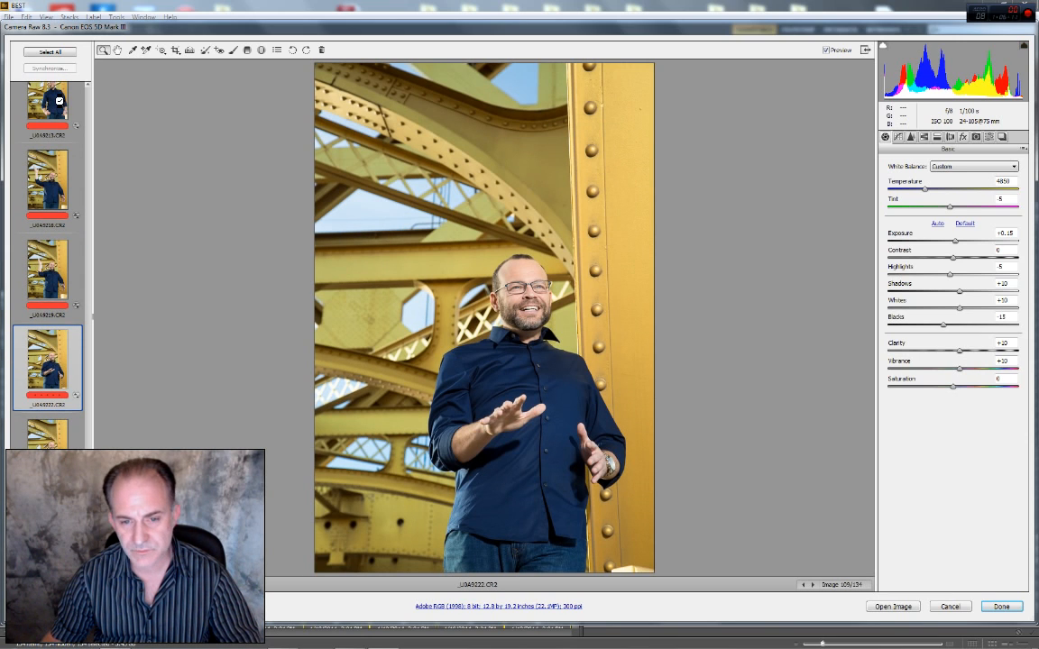
{"action": "left_click", "coordinate": [55, 101]}
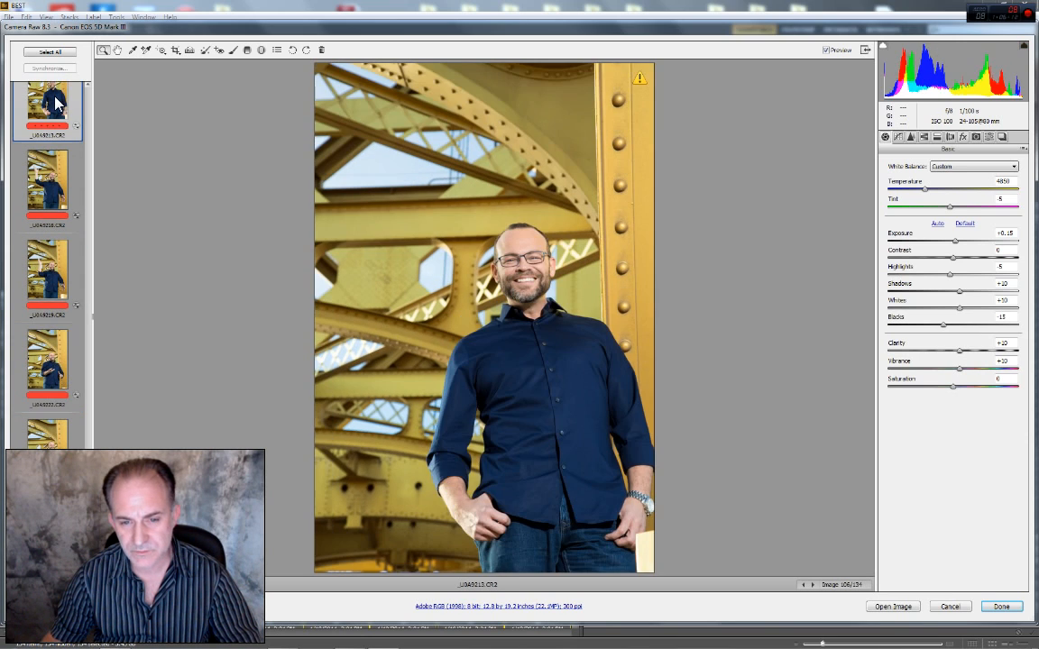
{"action": "left_click", "coordinate": [47, 191]}
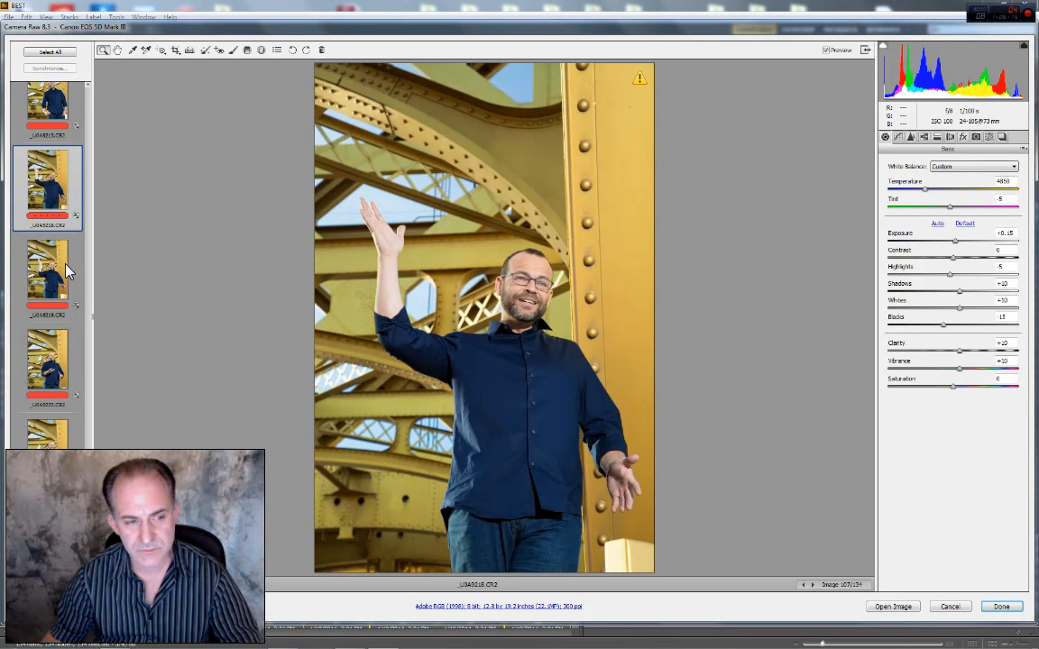
{"action": "key", "text": "Down"}
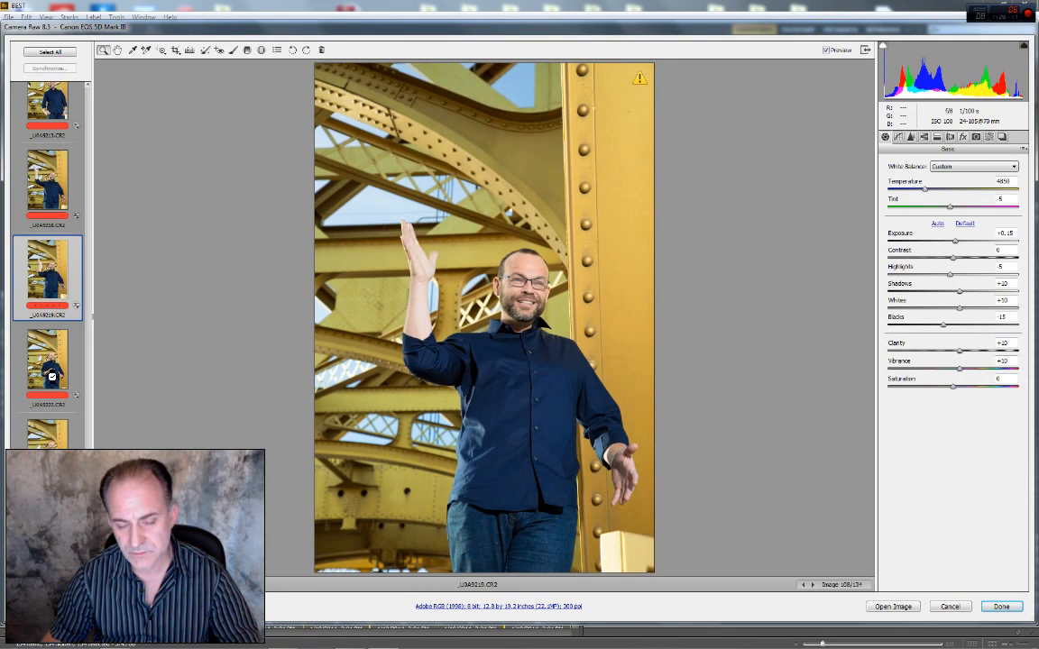
{"action": "left_click", "coordinate": [51, 377]}
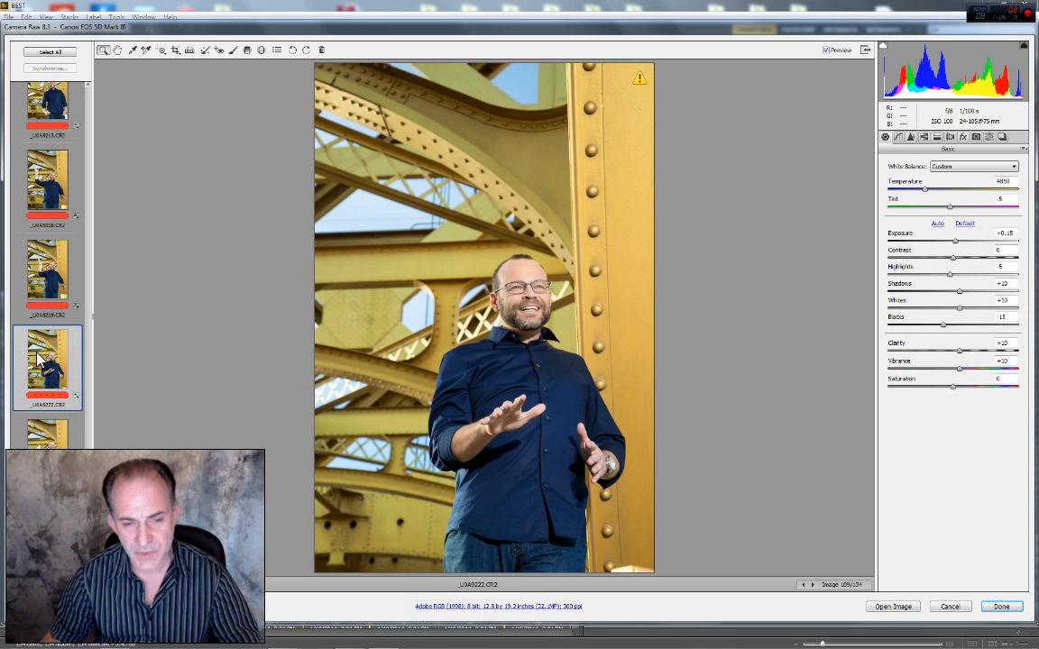
{"action": "scroll", "coordinate": [36, 352], "scroll_direction": "down", "scroll_amount": 1}
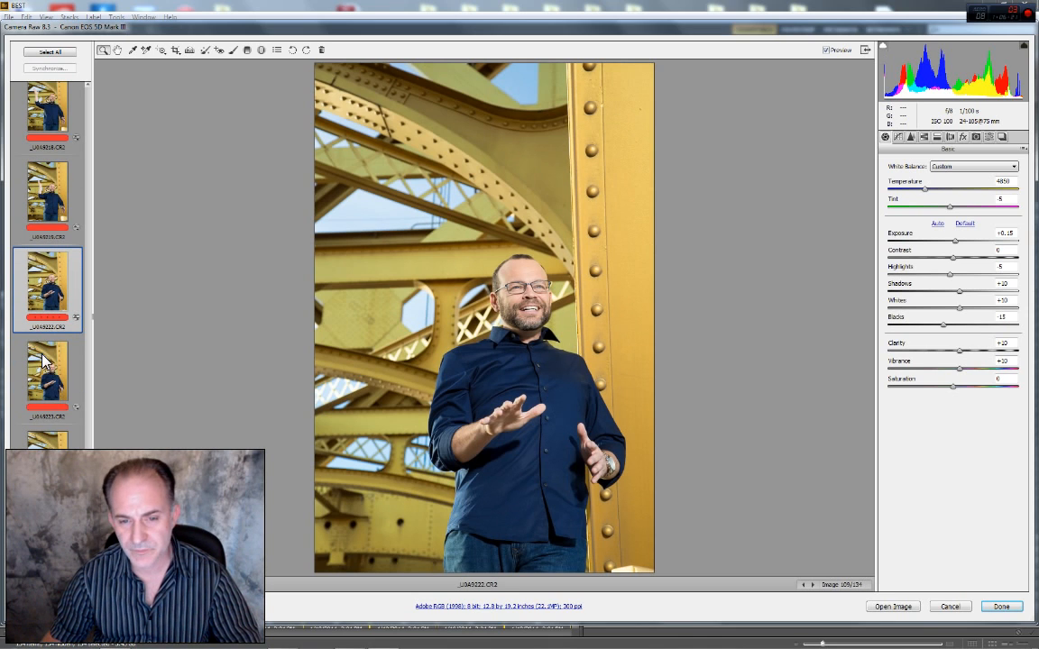
{"action": "left_click", "coordinate": [41, 354]}
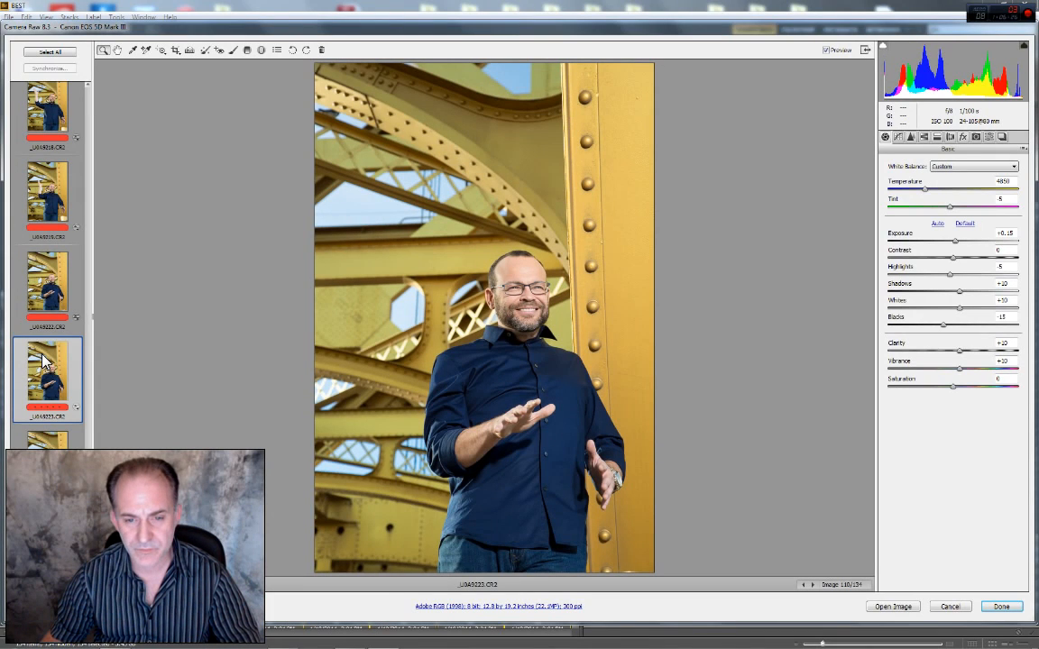
Select the portraits from _U0A9222.CR2 through _U0A9230.CR2 and set their highlights to -10
{"action": "left_click", "coordinate": [35, 294]}
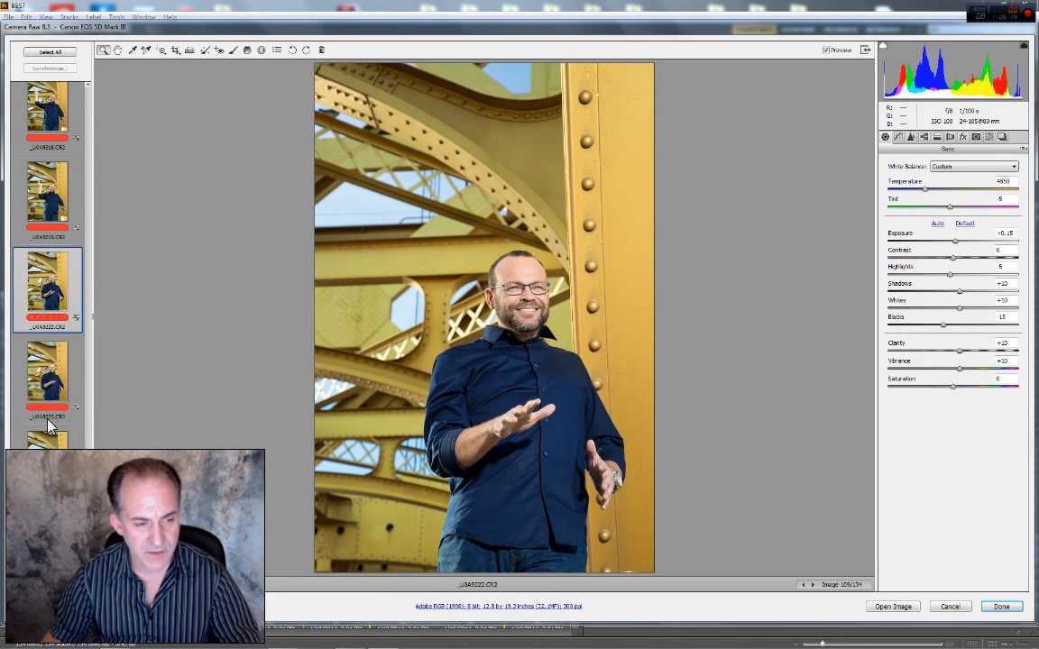
{"action": "scroll", "coordinate": [45, 397], "scroll_direction": "down", "scroll_amount": 1}
{"action": "scroll", "coordinate": [49, 424], "scroll_direction": "down", "scroll_amount": 5}
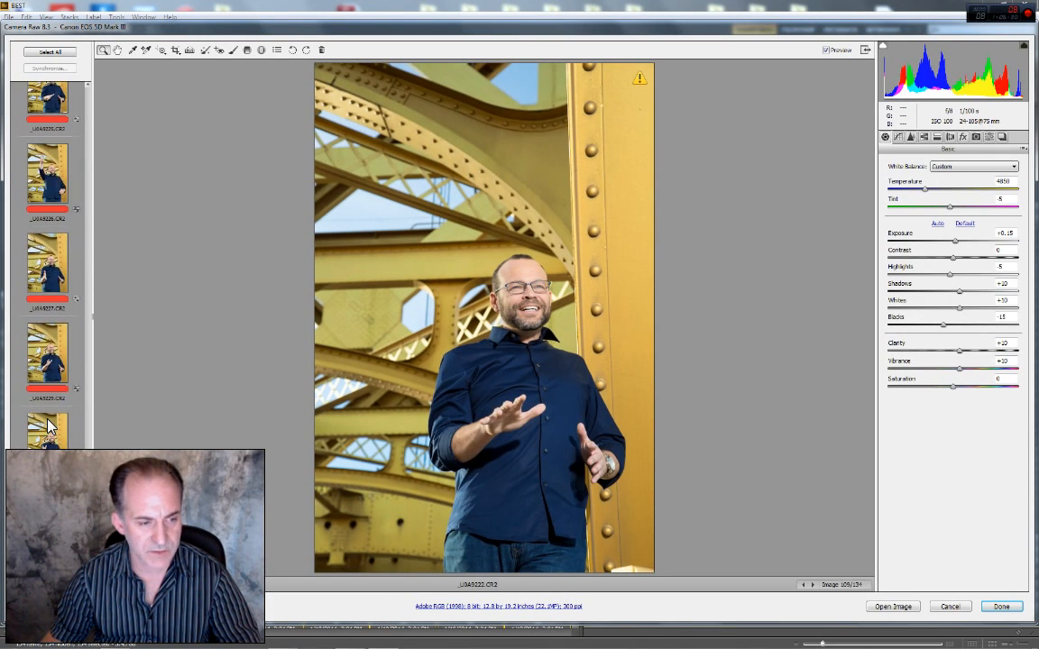
{"action": "left_click", "coordinate": [49, 51]}
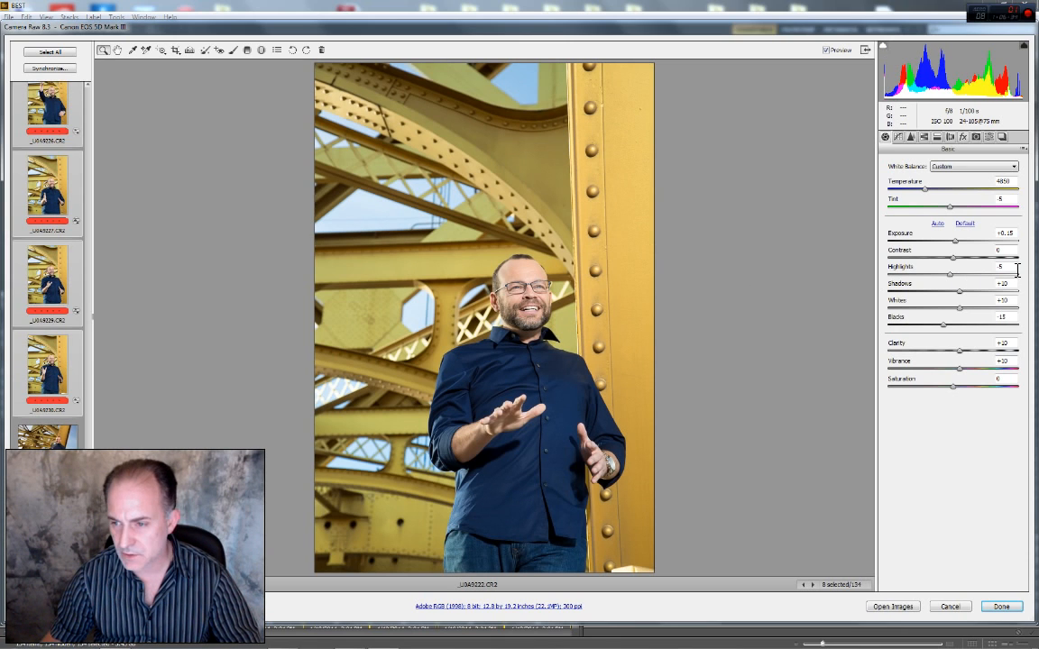
{"action": "left_click_drag", "start_coordinate": [1017, 270], "coordinate": [967, 269]}
{"action": "type", "text": "-10"}
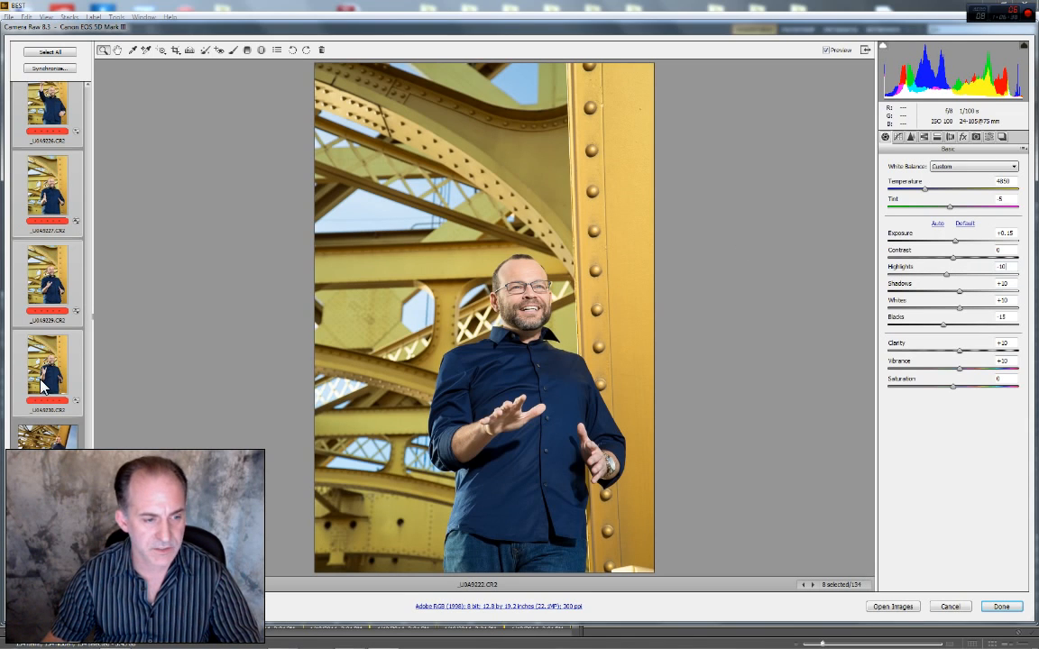
Extend the selection to include every bridge portrait from _U0A9204.CR2 through _U0A9230.CR2
{"action": "scroll", "coordinate": [42, 380], "scroll_direction": "down", "scroll_amount": 2}
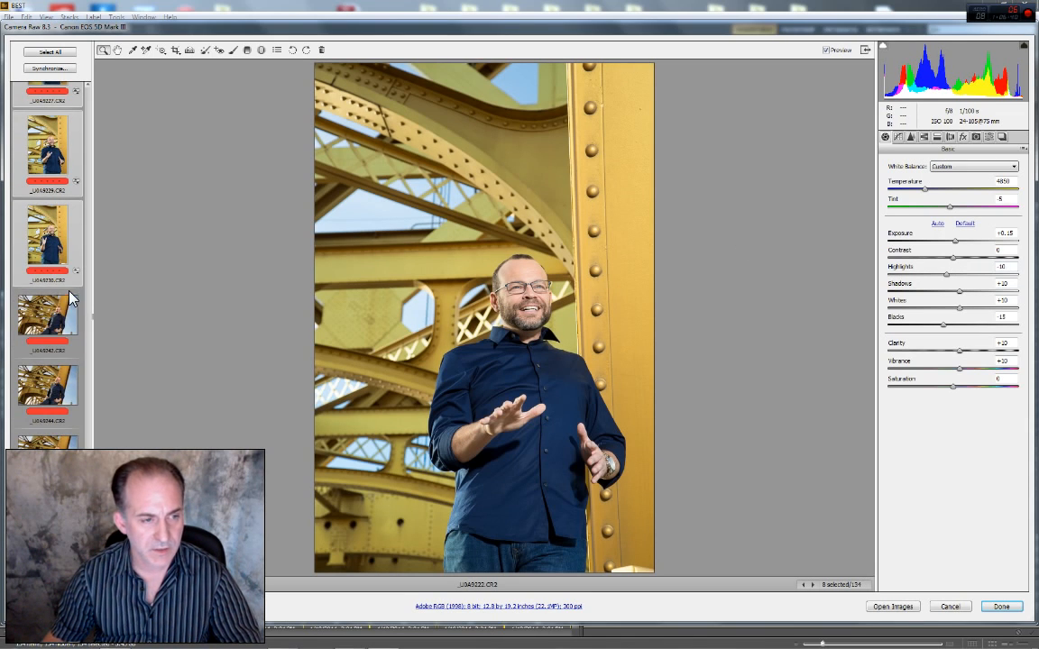
{"action": "scroll", "coordinate": [56, 288], "scroll_direction": "up", "scroll_amount": 10}
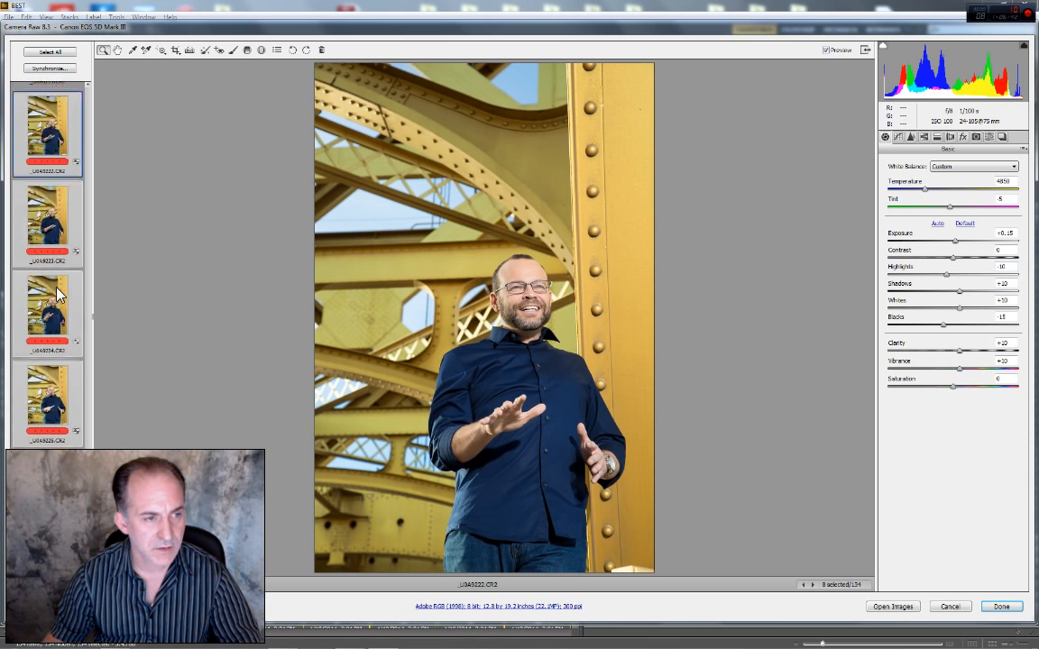
{"action": "scroll", "coordinate": [56, 293], "scroll_direction": "up", "scroll_amount": 5}
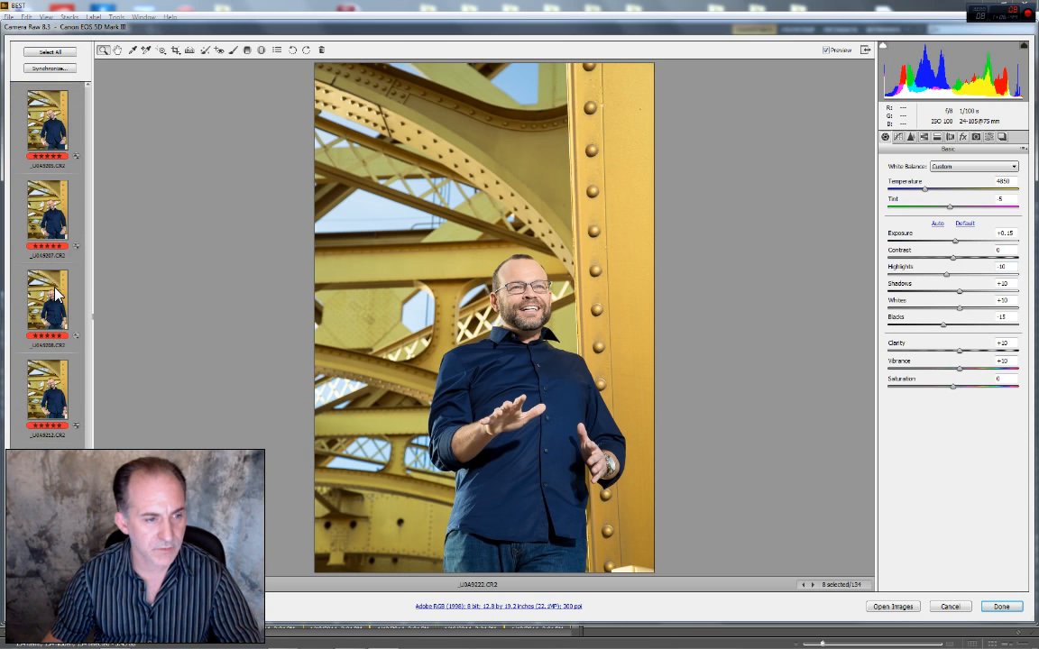
{"action": "scroll", "coordinate": [56, 293], "scroll_direction": "down", "scroll_amount": 3}
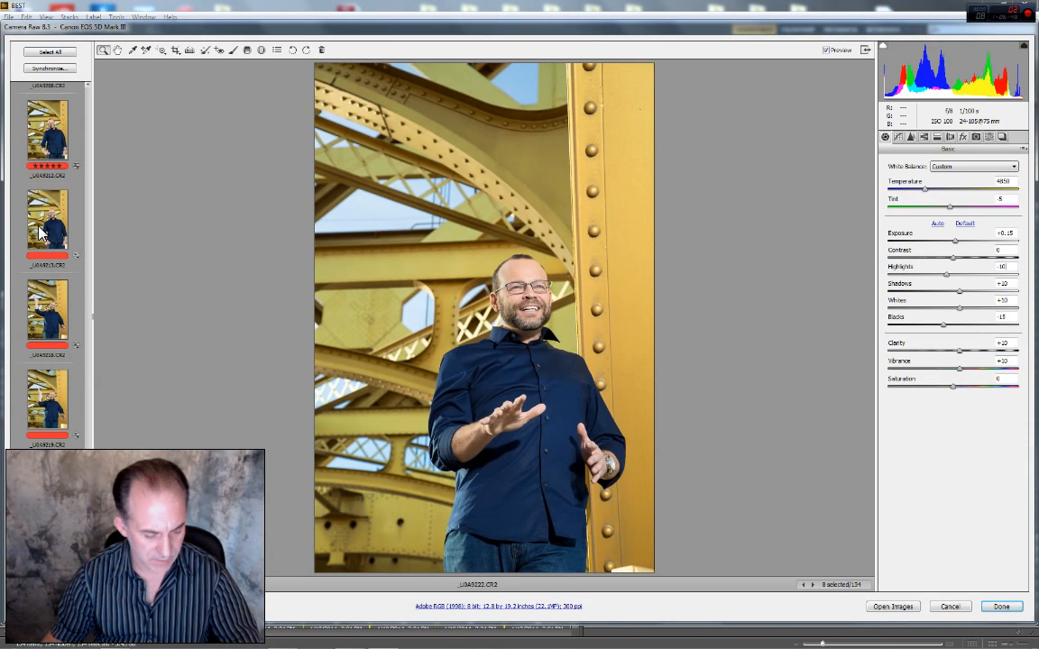
{"action": "scroll", "coordinate": [40, 236], "scroll_direction": "up", "scroll_amount": 2}
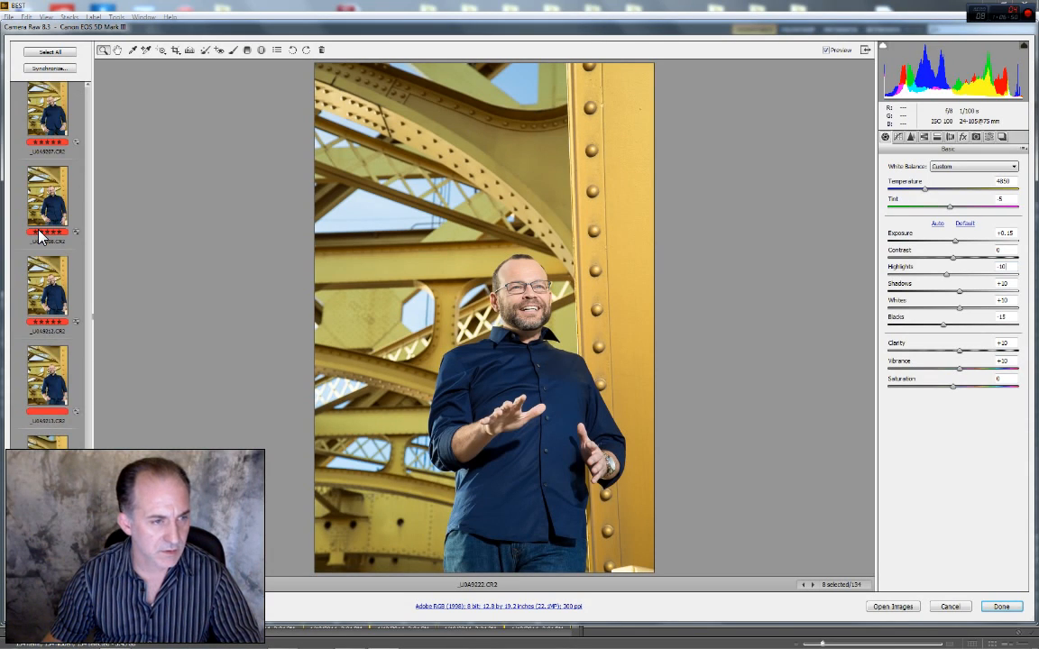
{"action": "scroll", "coordinate": [39, 236], "scroll_direction": "up", "scroll_amount": 3}
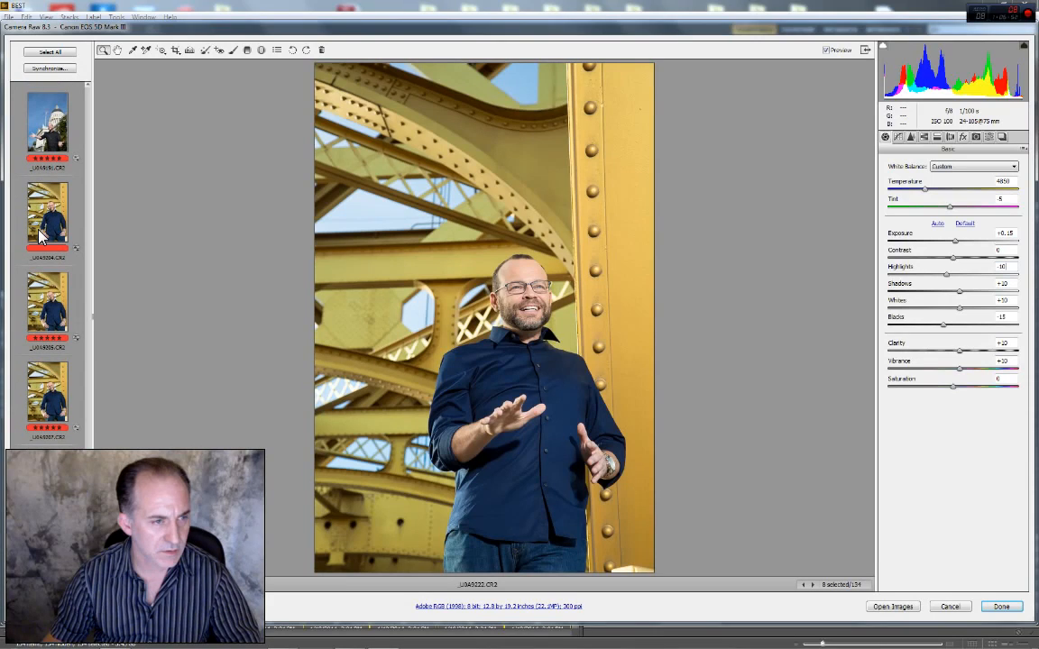
{"action": "left_click", "coordinate": [42, 230], "text": "shift"}
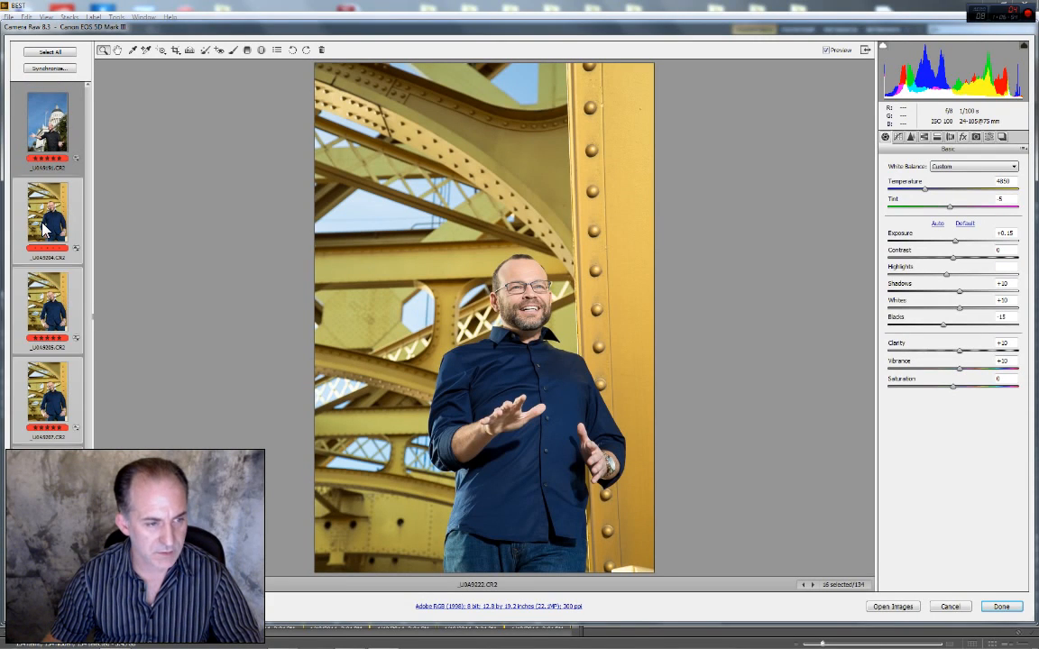
Save the selected bridge portraits as uncompressed 8-bit TIFF files in Adobe RGB (1998) at 300 pixels/inch
{"action": "scroll", "coordinate": [47, 307], "scroll_direction": "down", "scroll_amount": 5}
{"action": "scroll", "coordinate": [53, 384], "scroll_direction": "down", "scroll_amount": 8}
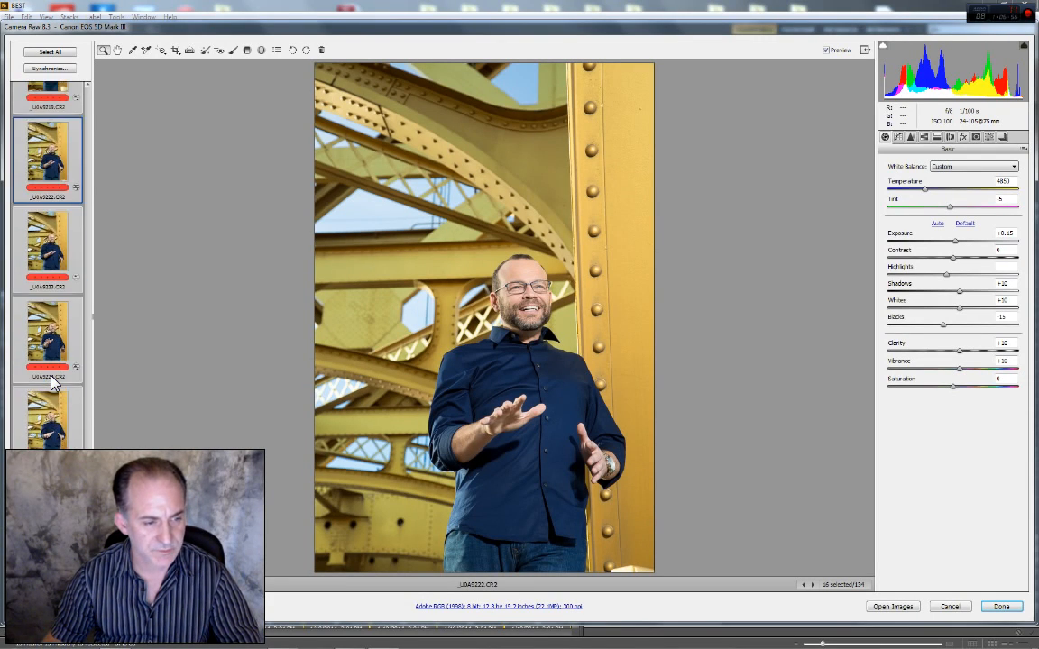
{"action": "scroll", "coordinate": [52, 383], "scroll_direction": "down", "scroll_amount": 1}
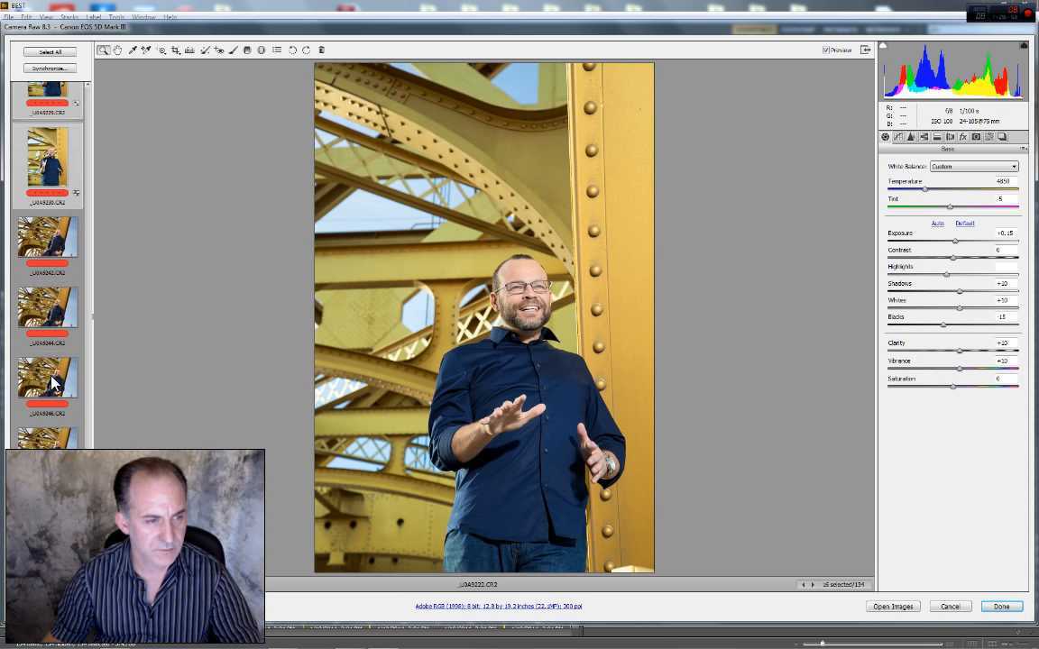
{"action": "left_click", "coordinate": [36, 611]}
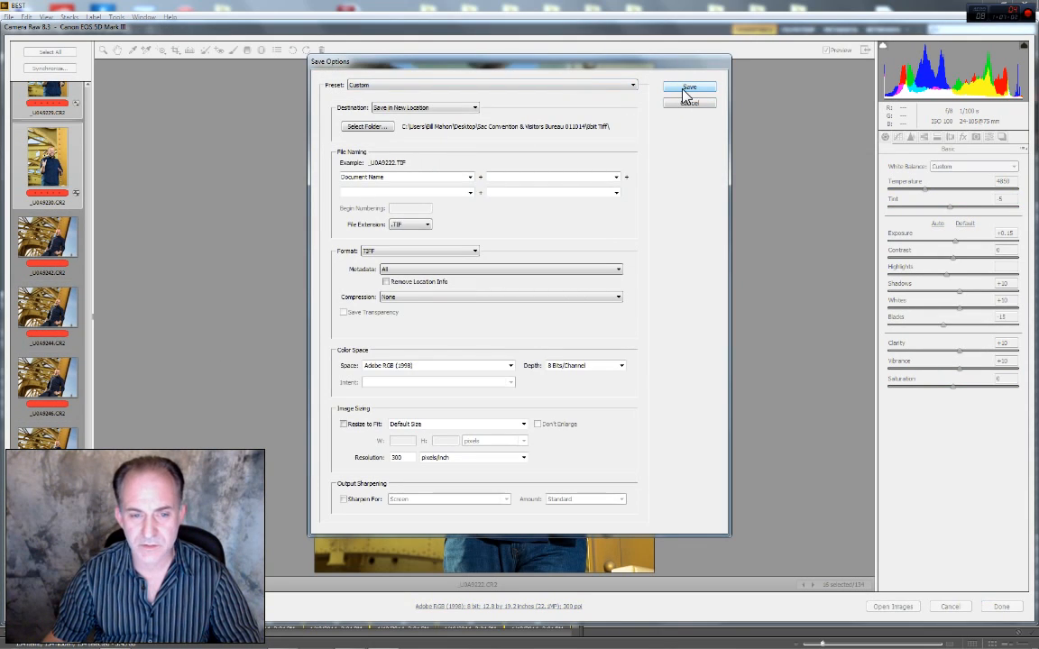
{"action": "left_click", "coordinate": [687, 88]}
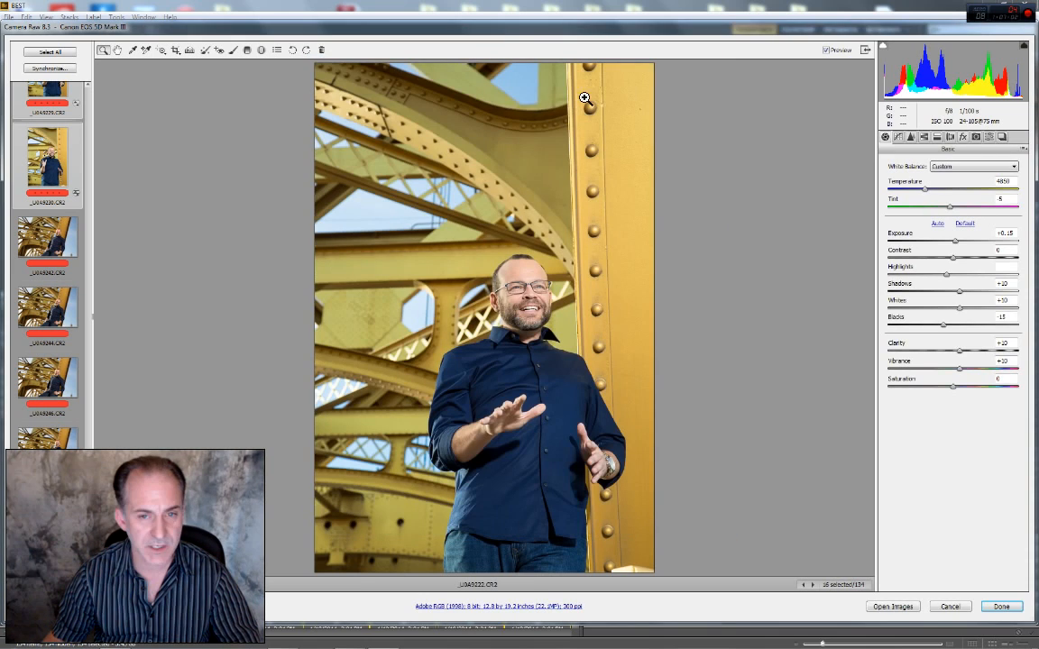
Synchronize the settings of _U0A9230.CR2, including local adjustments, to all horizontal portraits from _U0A9242.CR2 through the last photo
{"action": "left_click", "coordinate": [49, 170]}
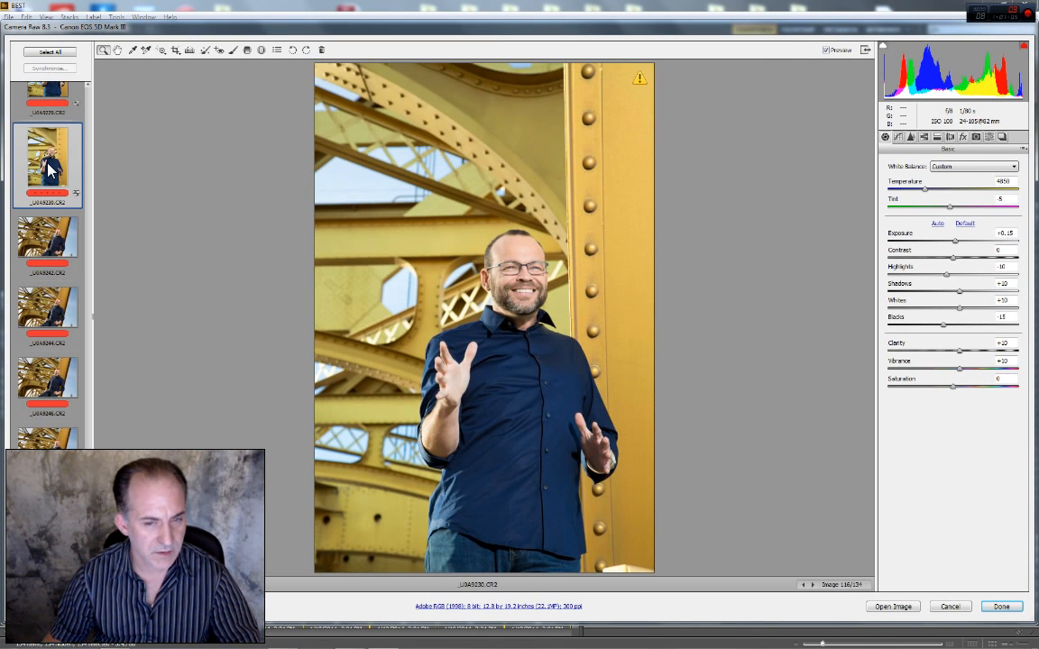
{"action": "left_click", "coordinate": [43, 225]}
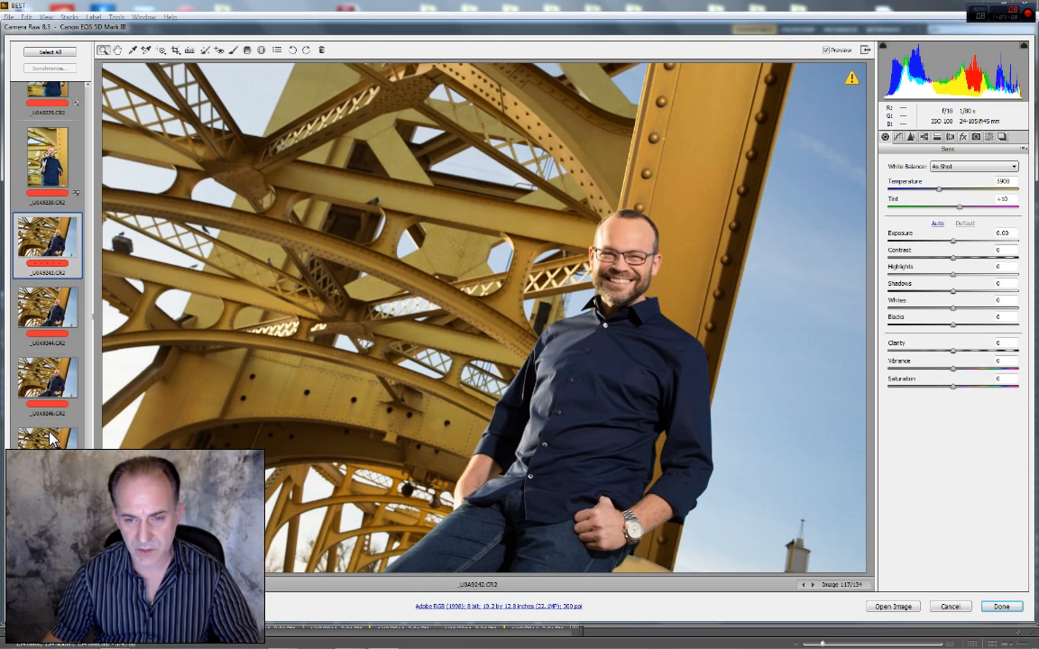
{"action": "scroll", "coordinate": [51, 437], "scroll_direction": "down", "scroll_amount": 3}
{"action": "scroll", "coordinate": [56, 437], "scroll_direction": "up", "scroll_amount": 4}
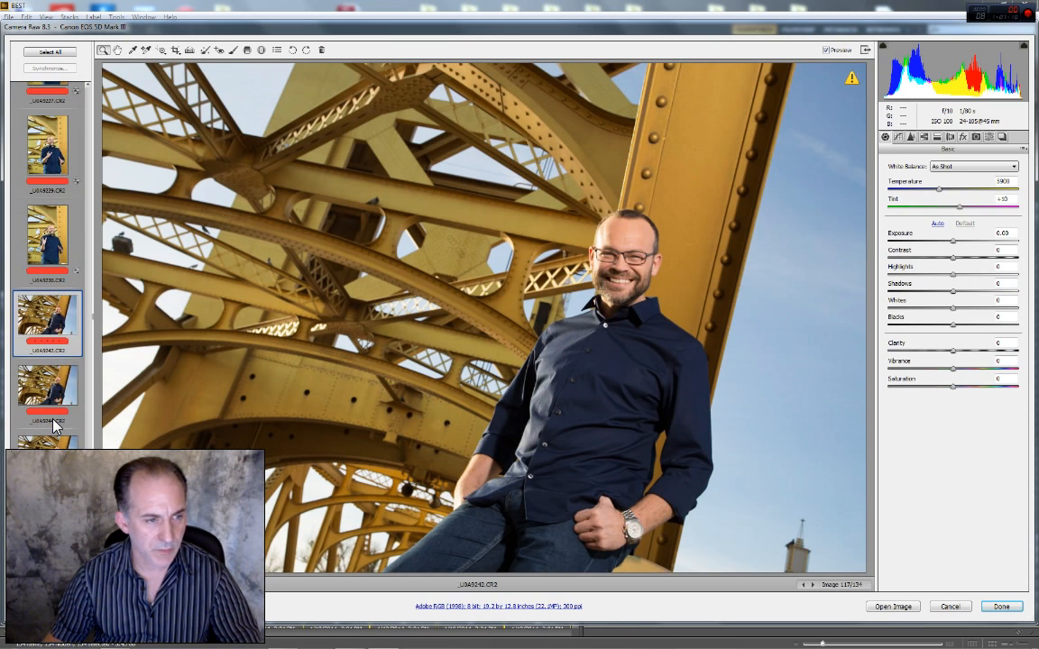
{"action": "left_click", "coordinate": [51, 244]}
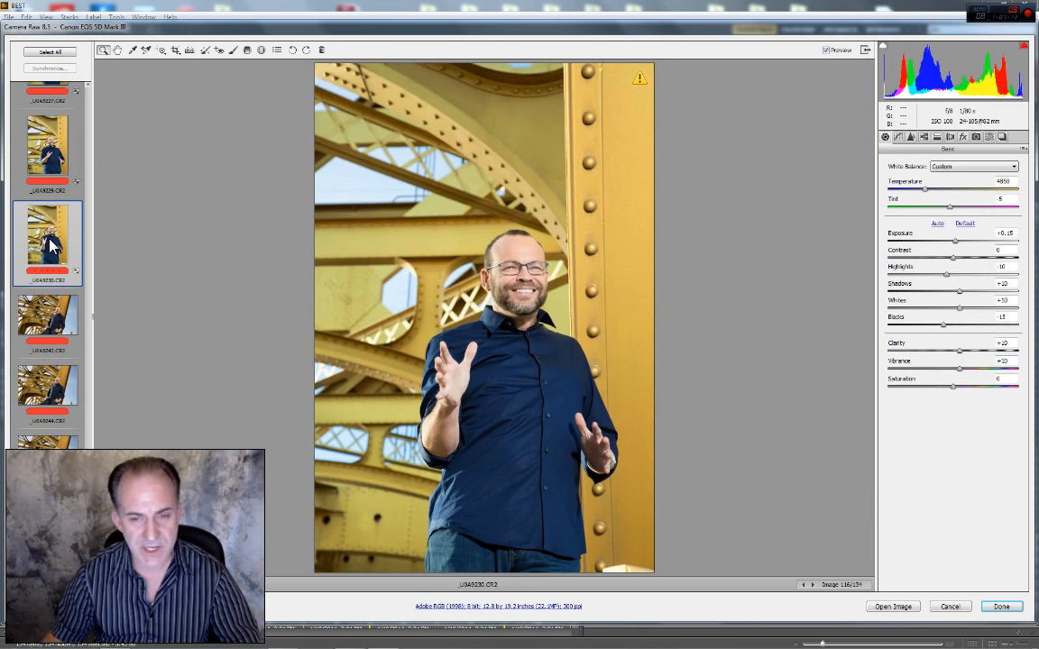
{"action": "scroll", "coordinate": [55, 320], "scroll_direction": "down", "scroll_amount": 10}
{"action": "scroll", "coordinate": [42, 386], "scroll_direction": "down", "scroll_amount": 6}
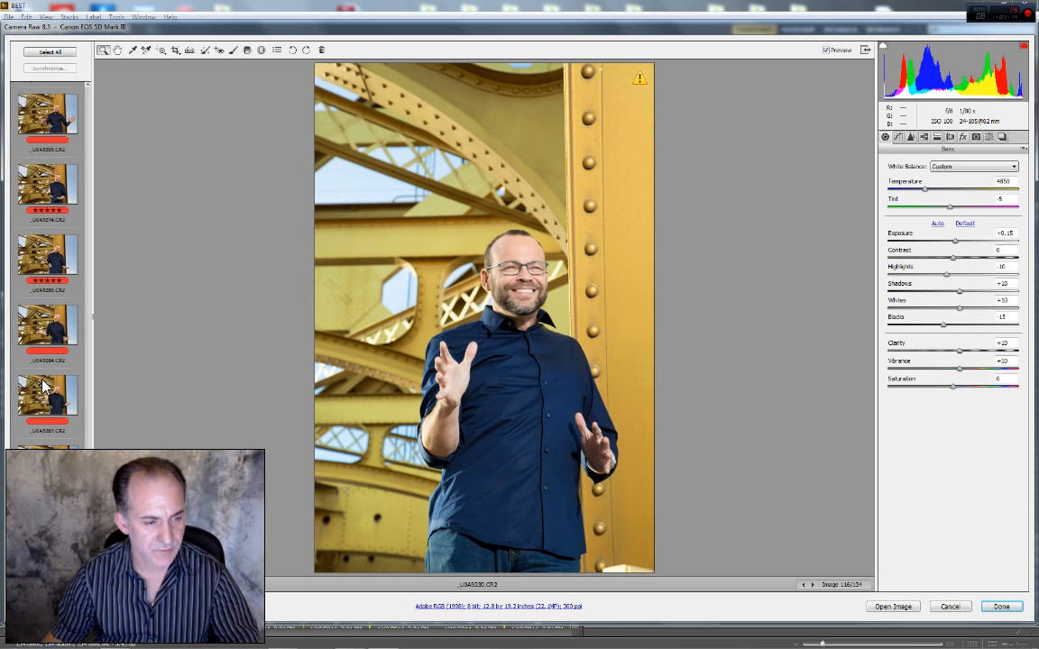
{"action": "left_click", "coordinate": [59, 549], "text": "shift"}
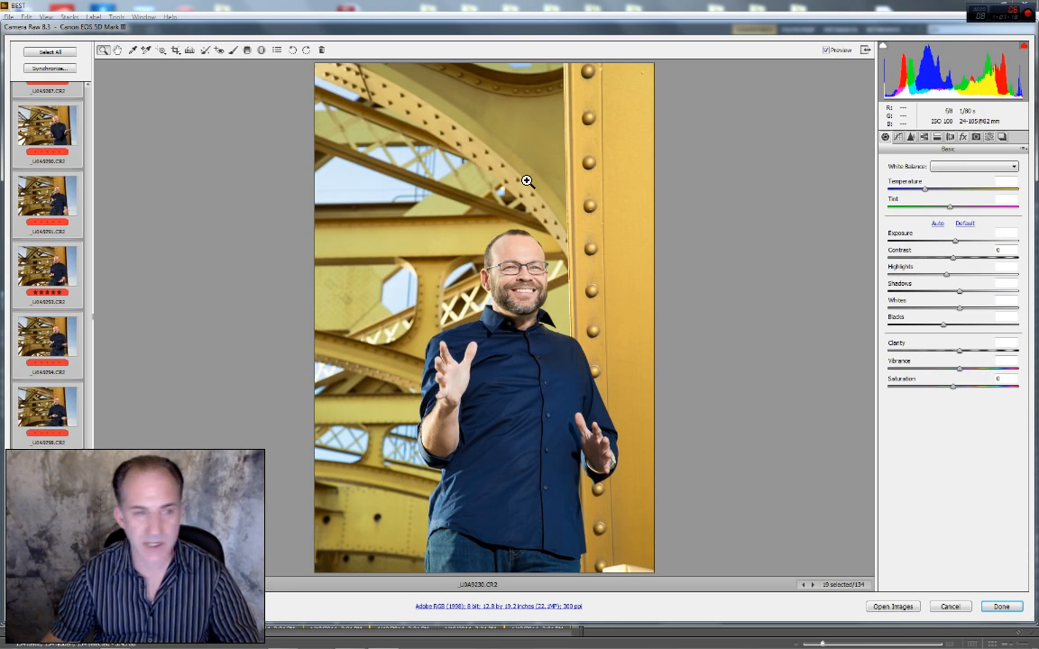
{"action": "left_click", "coordinate": [37, 71]}
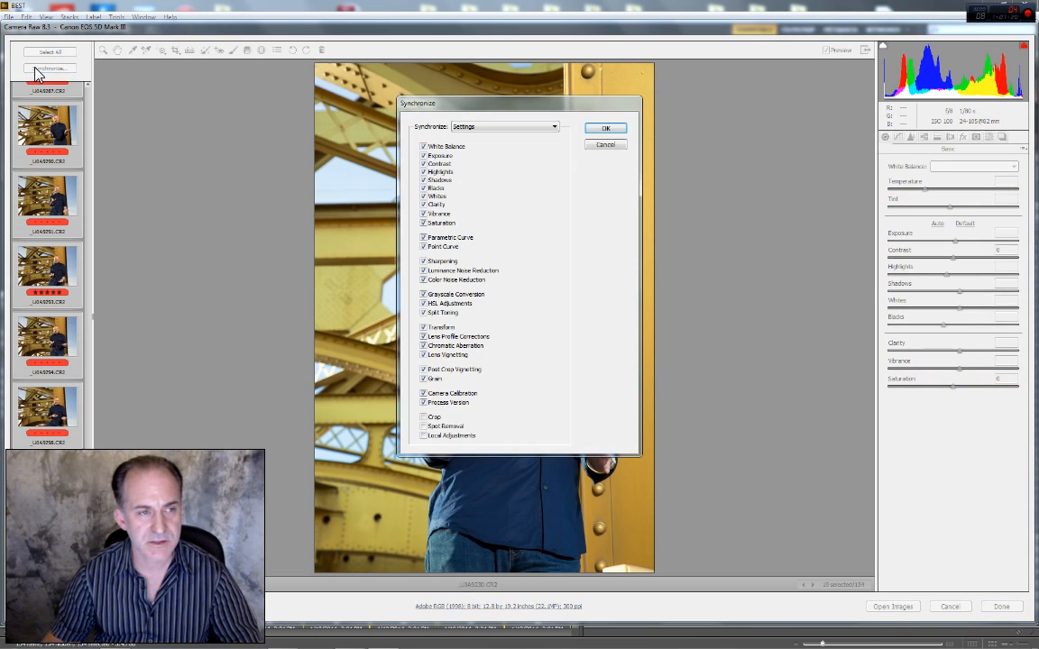
{"action": "left_click", "coordinate": [422, 436]}
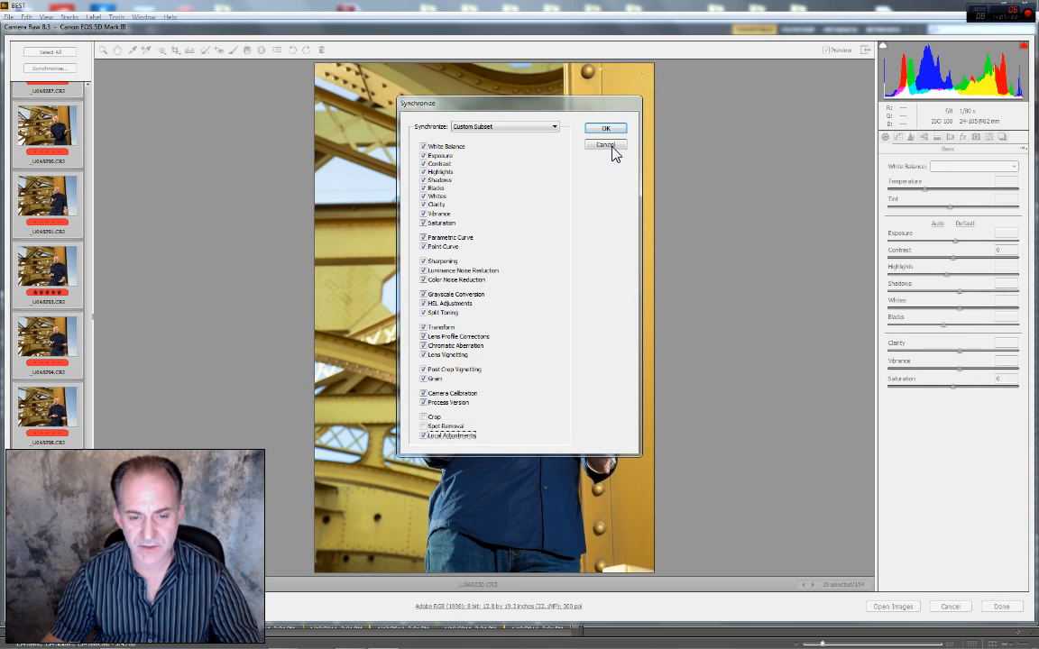
{"action": "left_click", "coordinate": [606, 129]}
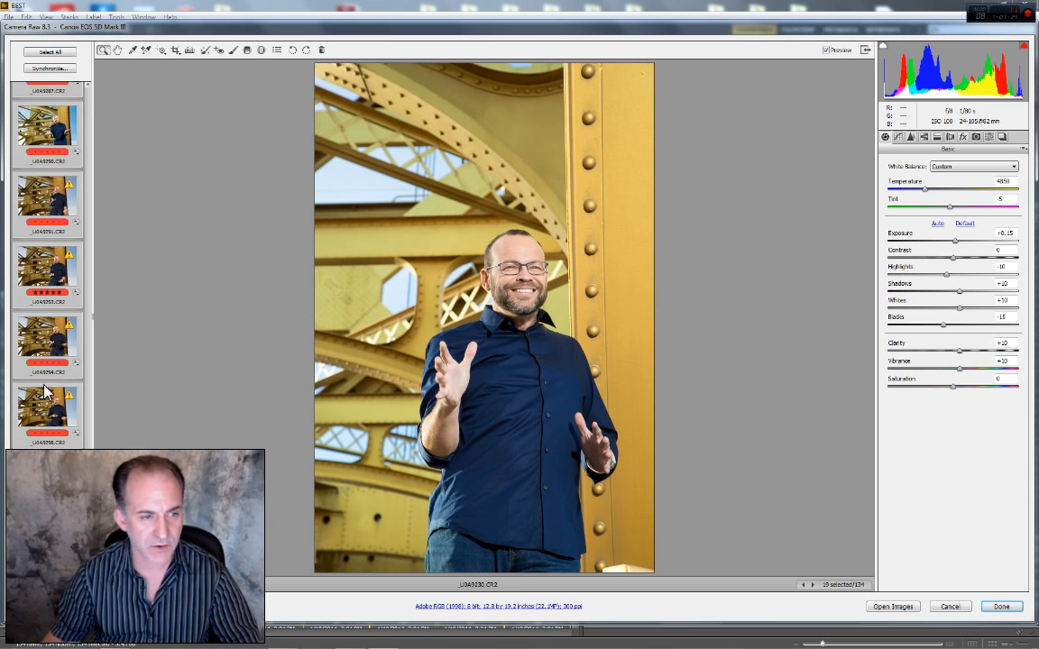
Drop _U0A9230.CR2 from the selection, display _U0A9242.CR2, and compare it with and without the basic adjustments
{"action": "scroll", "coordinate": [57, 325], "scroll_direction": "up", "scroll_amount": 2}
{"action": "scroll", "coordinate": [57, 324], "scroll_direction": "up", "scroll_amount": 8}
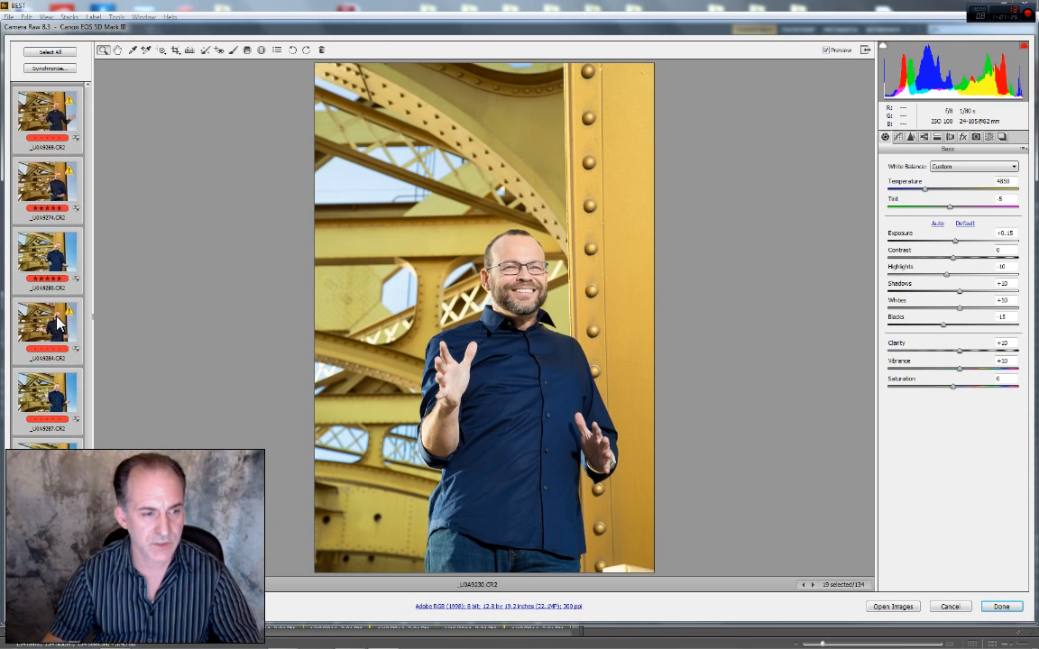
{"action": "scroll", "coordinate": [60, 322], "scroll_direction": "up", "scroll_amount": 3}
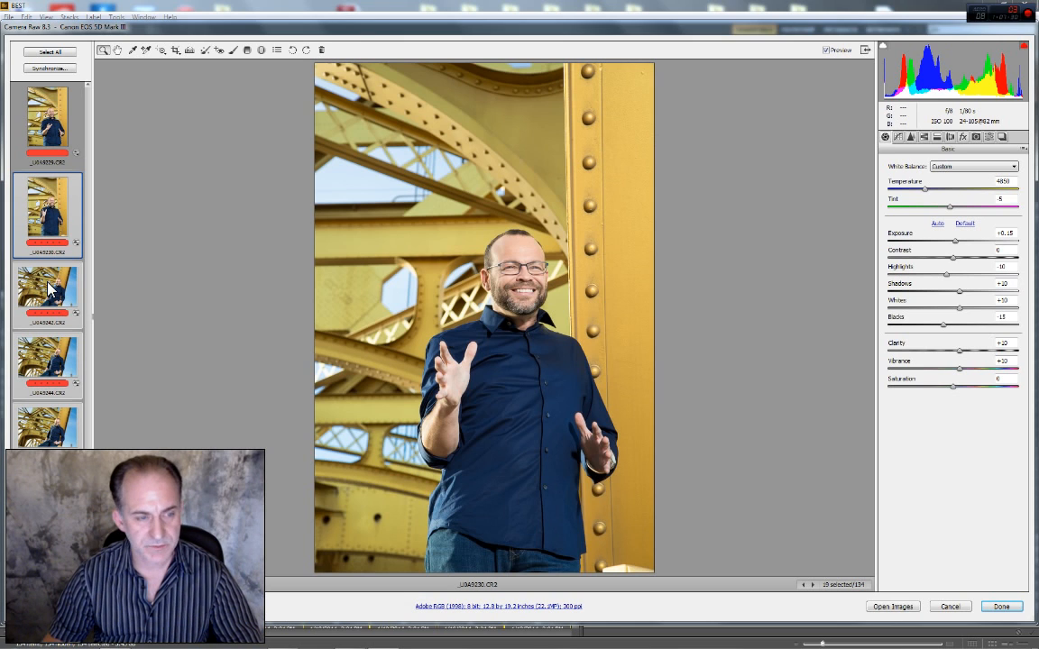
{"action": "left_click", "coordinate": [42, 294]}
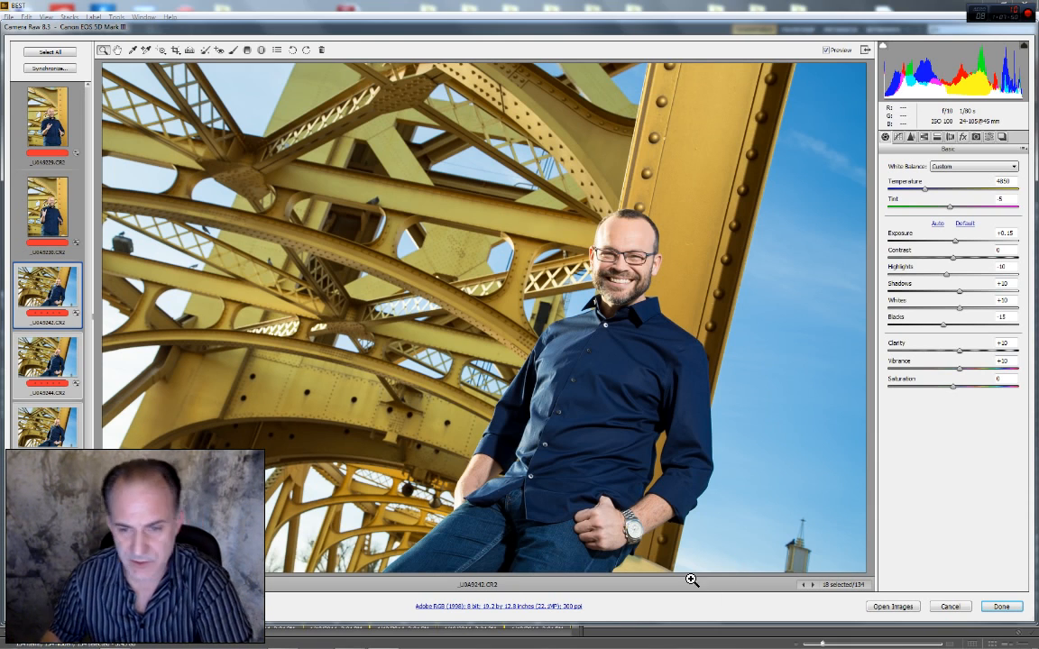
{"action": "left_click", "coordinate": [826, 52]}
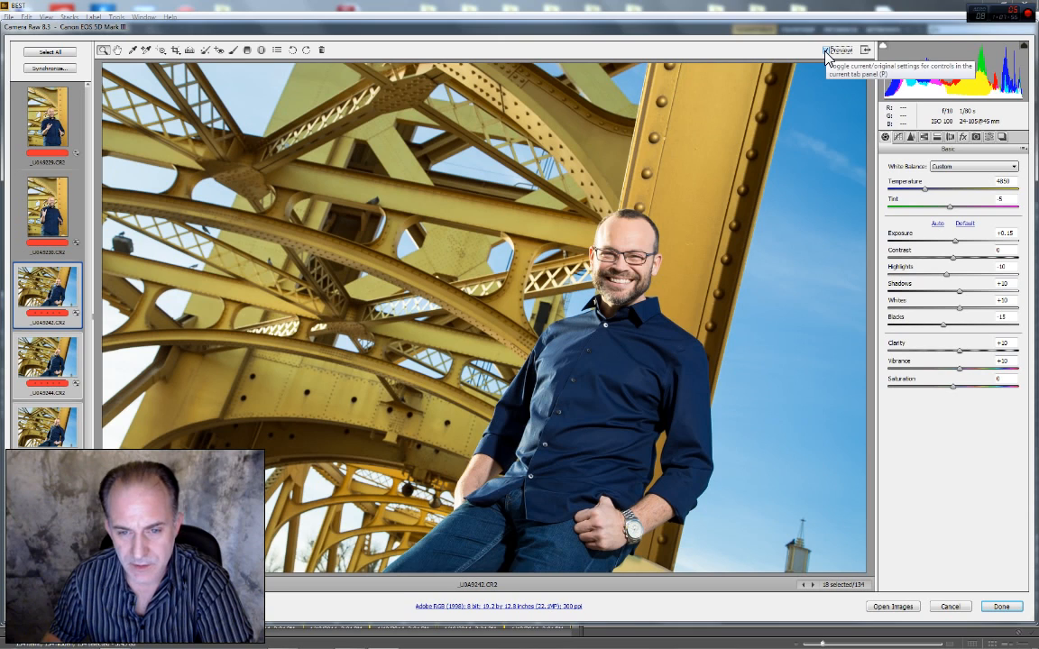
{"action": "left_click", "coordinate": [826, 53]}
{"action": "left_click", "coordinate": [827, 52]}
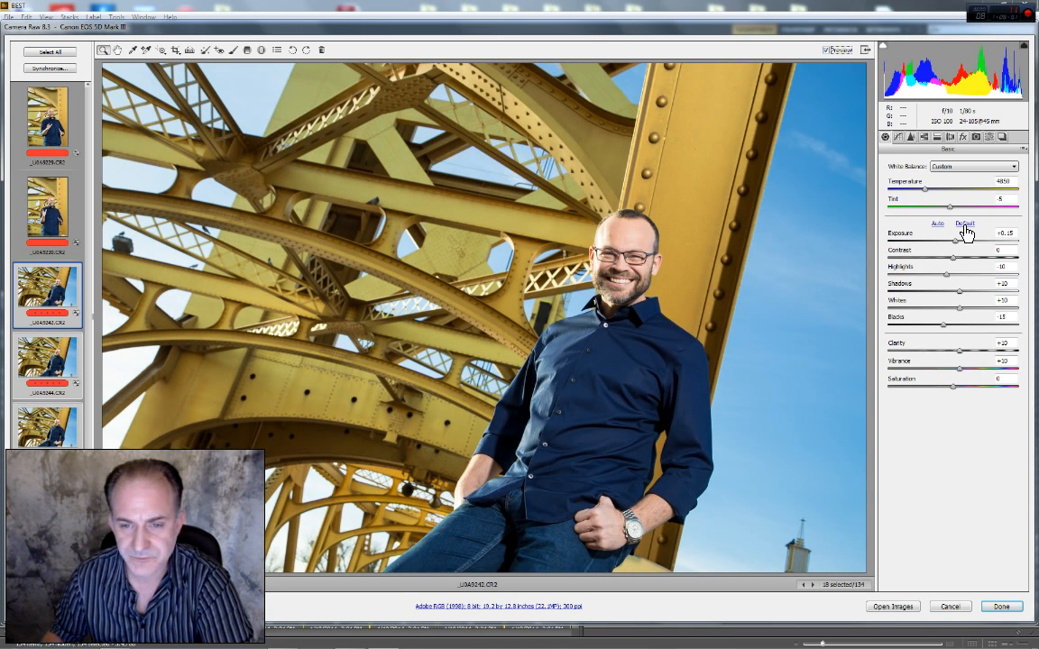
Examine the tone curve, sharpening, noise reduction and HSL luminance settings synchronized to _U0A9242.CR2
{"action": "left_click", "coordinate": [899, 138]}
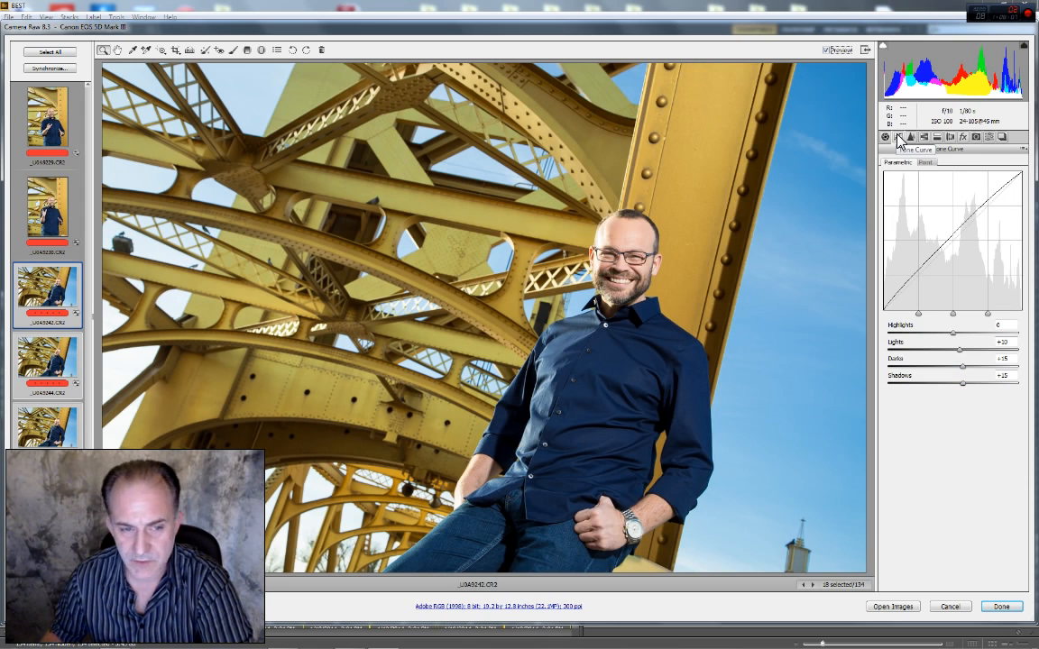
{"action": "left_click", "coordinate": [912, 138]}
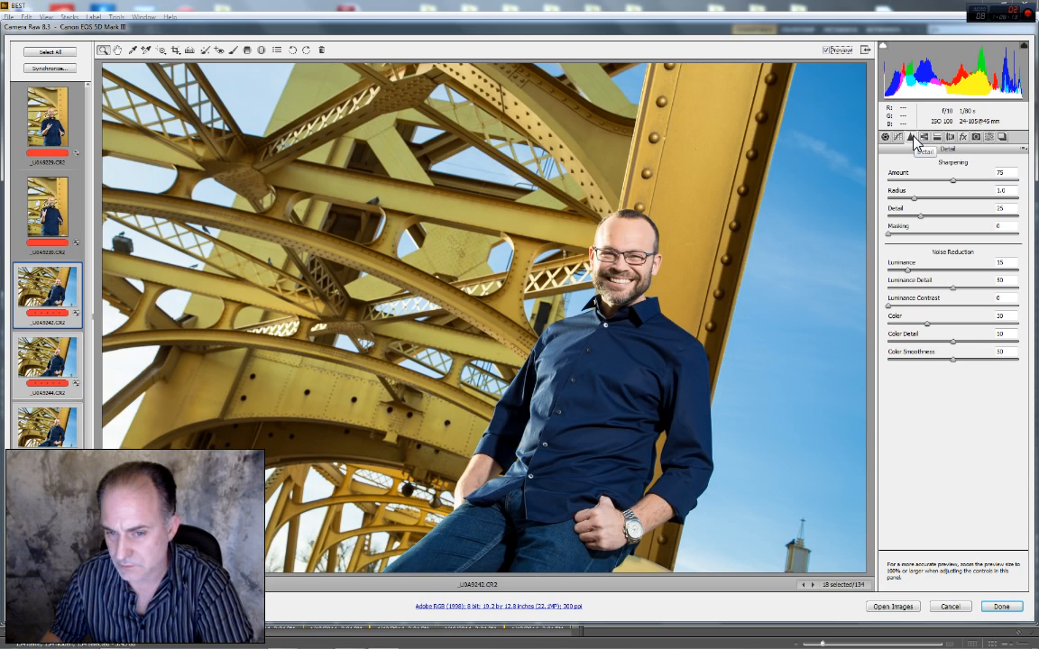
{"action": "left_click", "coordinate": [925, 137]}
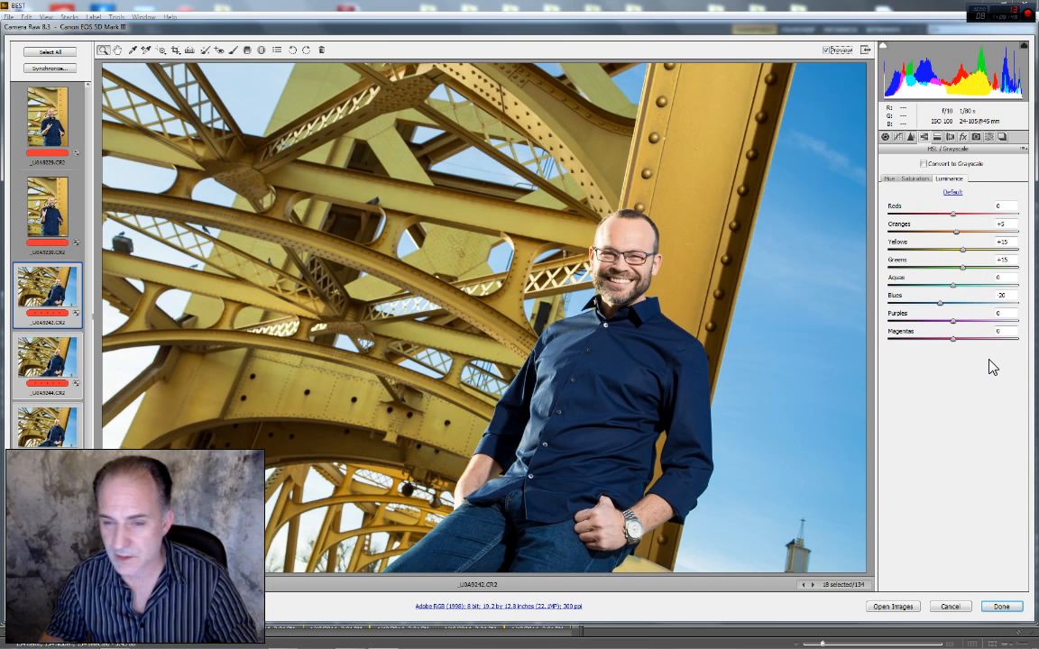
{"action": "left_click", "coordinate": [885, 137]}
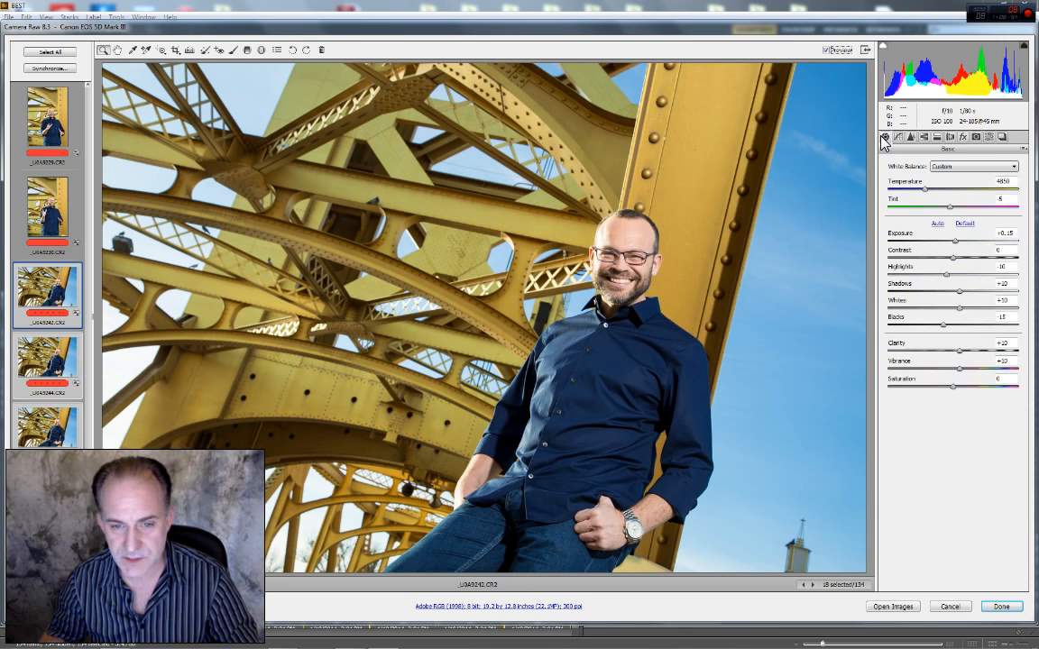
Set the exposure to +0.20 and the shadows to +15 for the selected horizontal portraits, then compare before and after
{"action": "double_click", "coordinate": [1010, 236]}
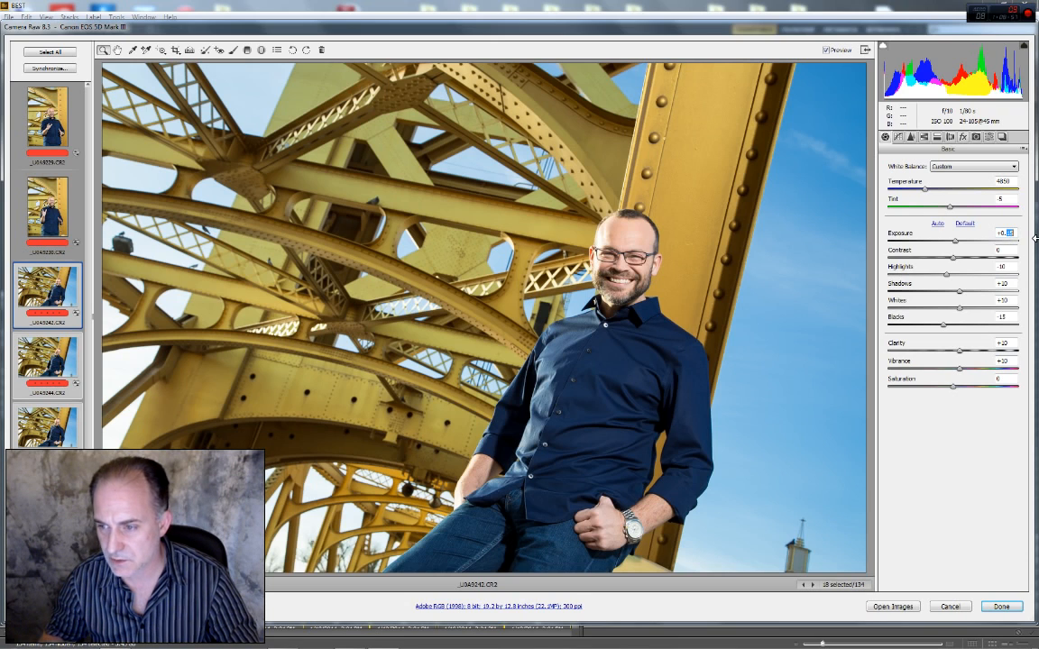
{"action": "type", "text": "20"}
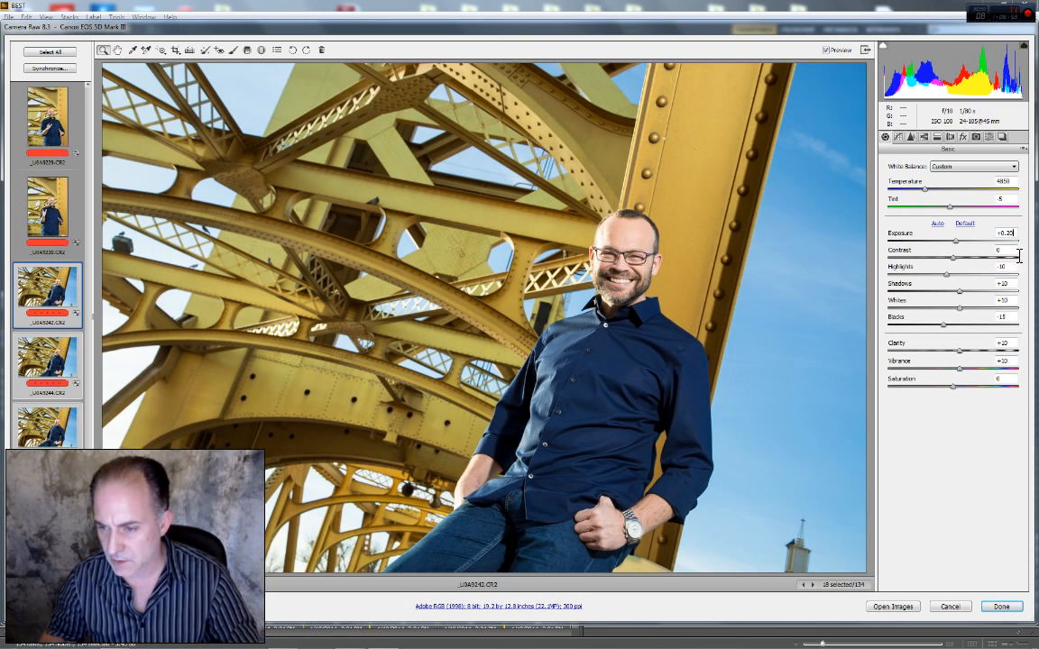
{"action": "double_click", "coordinate": [1004, 283]}
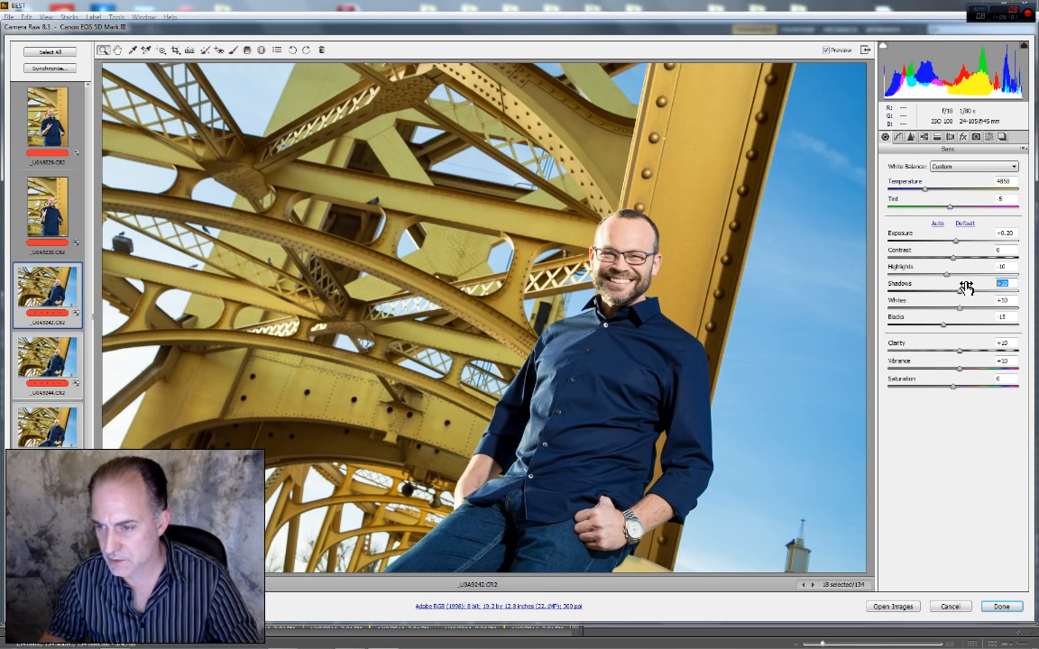
{"action": "type", "text": "15"}
{"action": "key", "text": "Return"}
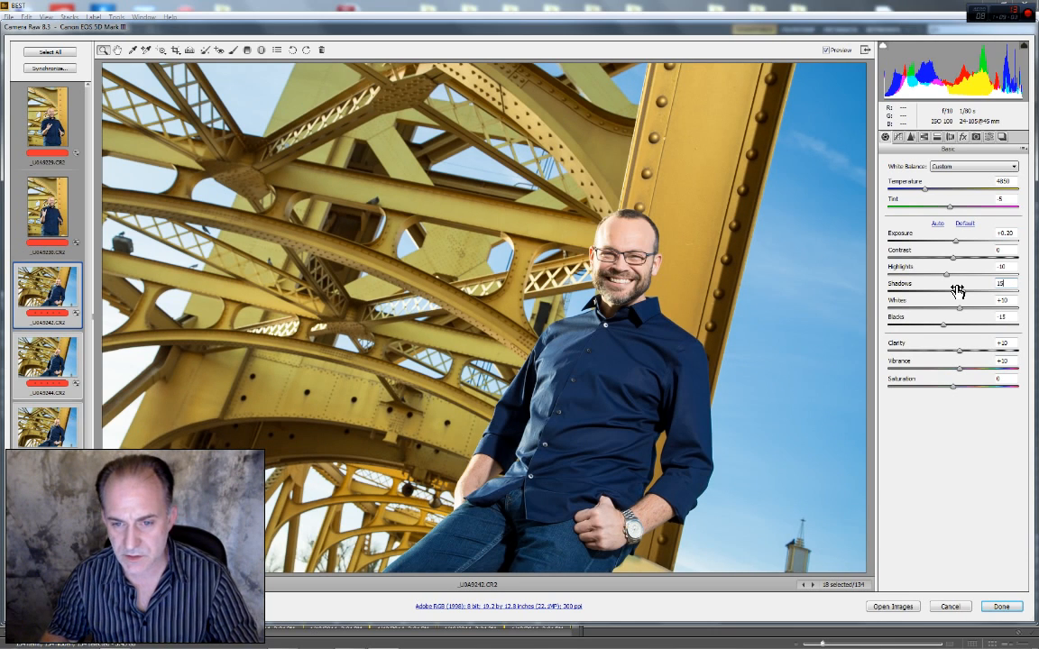
{"action": "left_click", "coordinate": [825, 51]}
{"action": "left_click", "coordinate": [825, 50]}
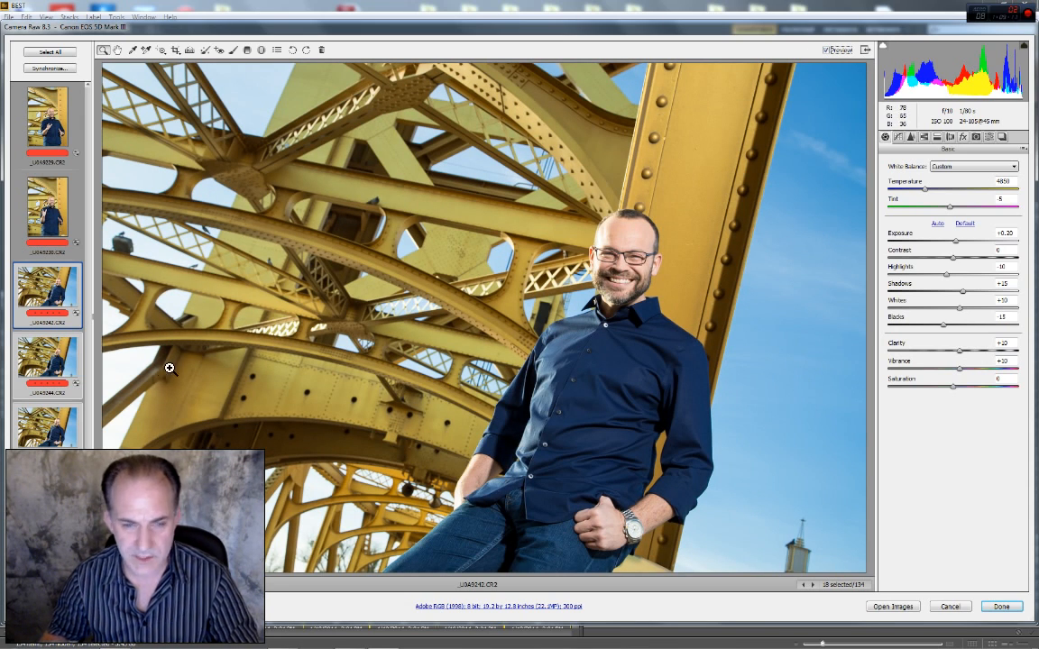
Select the horizontal portraits from _U0A9264.CR2 through the last photo and set their exposure to +0.15
{"action": "scroll", "coordinate": [34, 374], "scroll_direction": "down", "scroll_amount": 1}
{"action": "scroll", "coordinate": [34, 374], "scroll_direction": "down", "scroll_amount": 1}
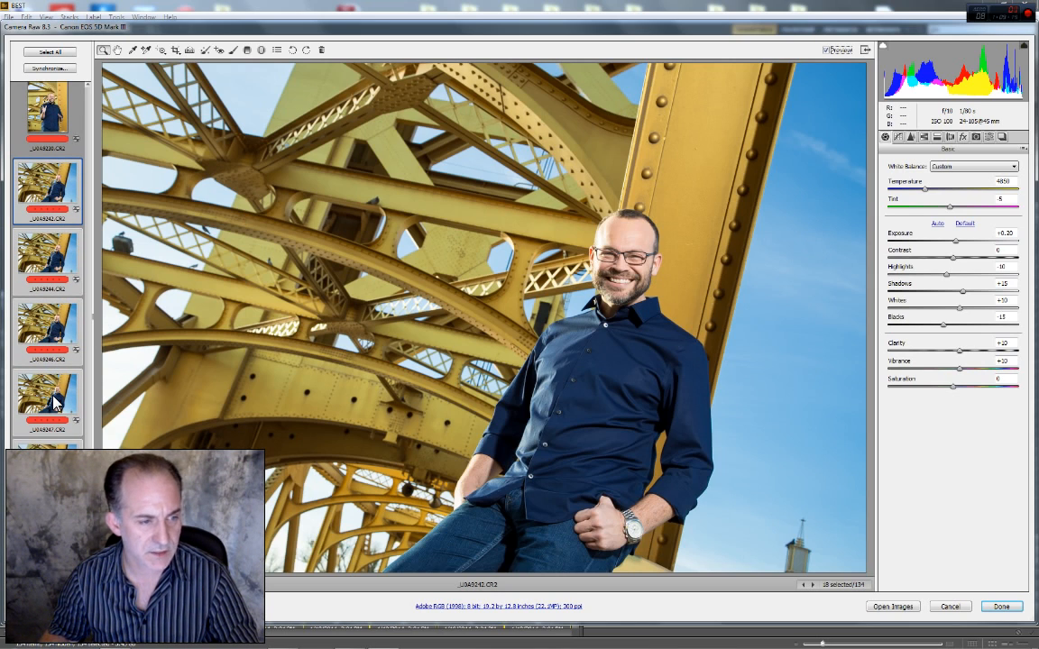
{"action": "left_click", "coordinate": [52, 468]}
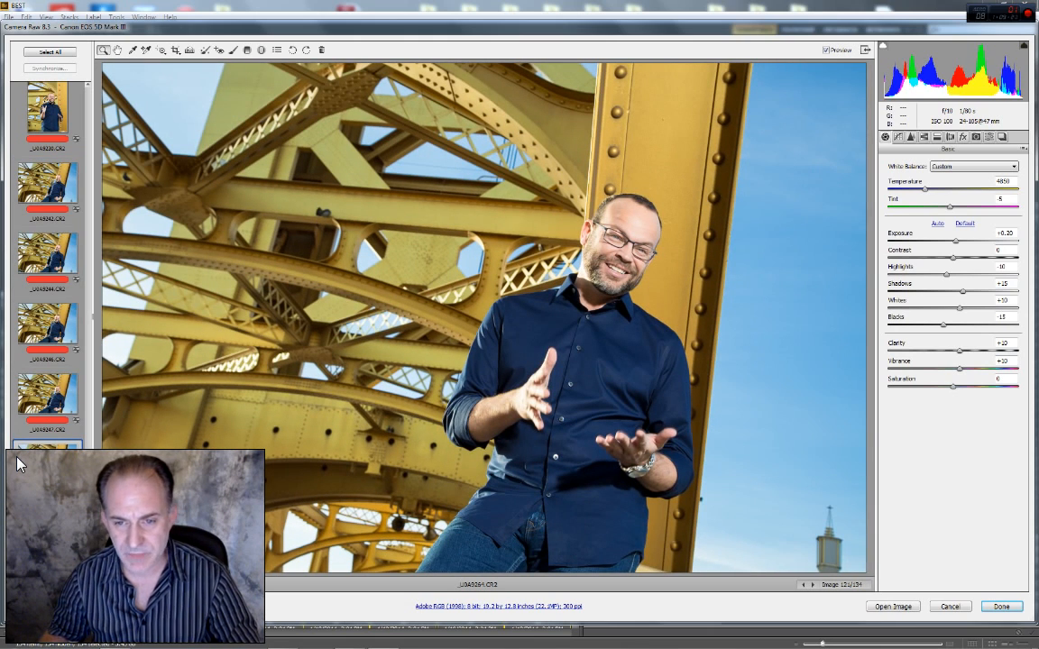
{"action": "scroll", "coordinate": [20, 465], "scroll_direction": "down", "scroll_amount": 1}
{"action": "scroll", "coordinate": [20, 465], "scroll_direction": "down", "scroll_amount": 1}
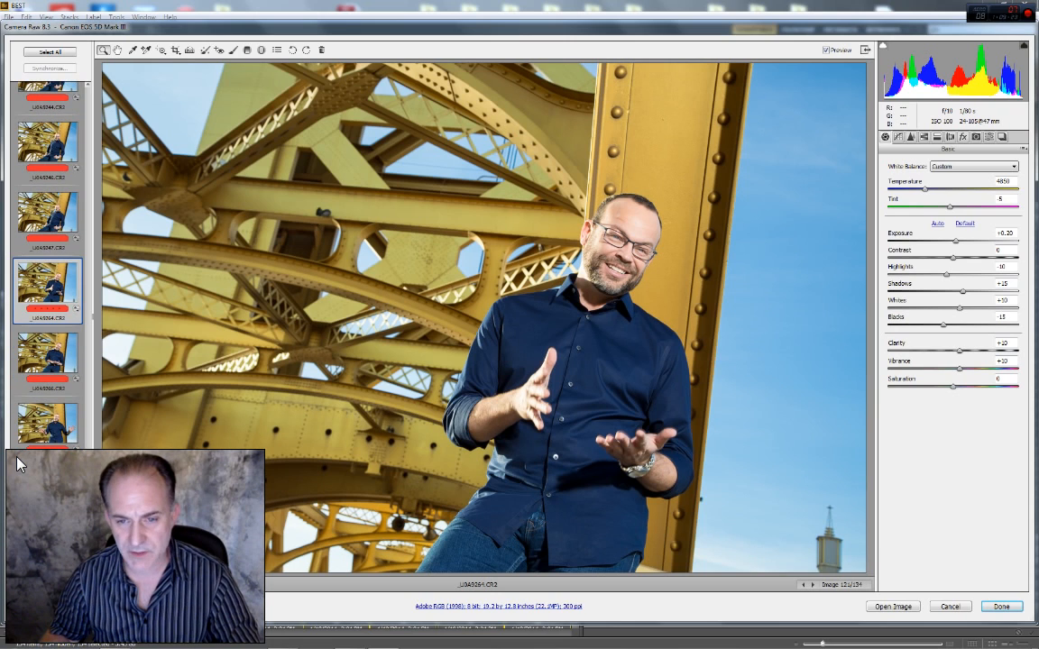
{"action": "scroll", "coordinate": [20, 465], "scroll_direction": "down", "scroll_amount": 1}
{"action": "scroll", "coordinate": [20, 464], "scroll_direction": "down", "scroll_amount": 1}
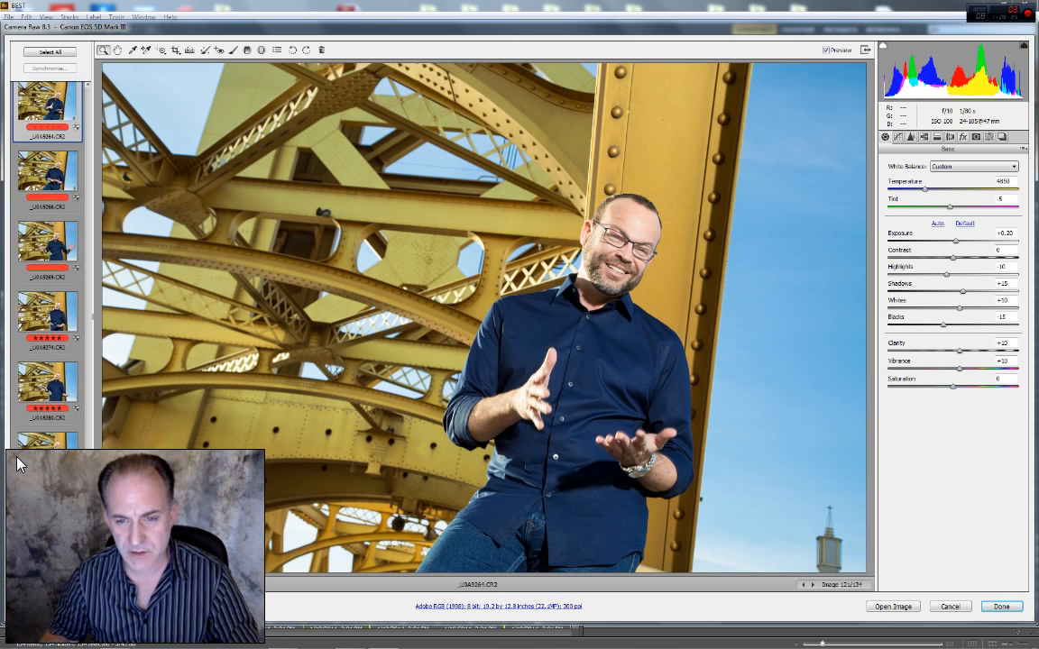
{"action": "scroll", "coordinate": [20, 464], "scroll_direction": "down", "scroll_amount": 1}
{"action": "scroll", "coordinate": [20, 464], "scroll_direction": "down", "scroll_amount": 1}
{"action": "scroll", "coordinate": [20, 465], "scroll_direction": "down", "scroll_amount": 3}
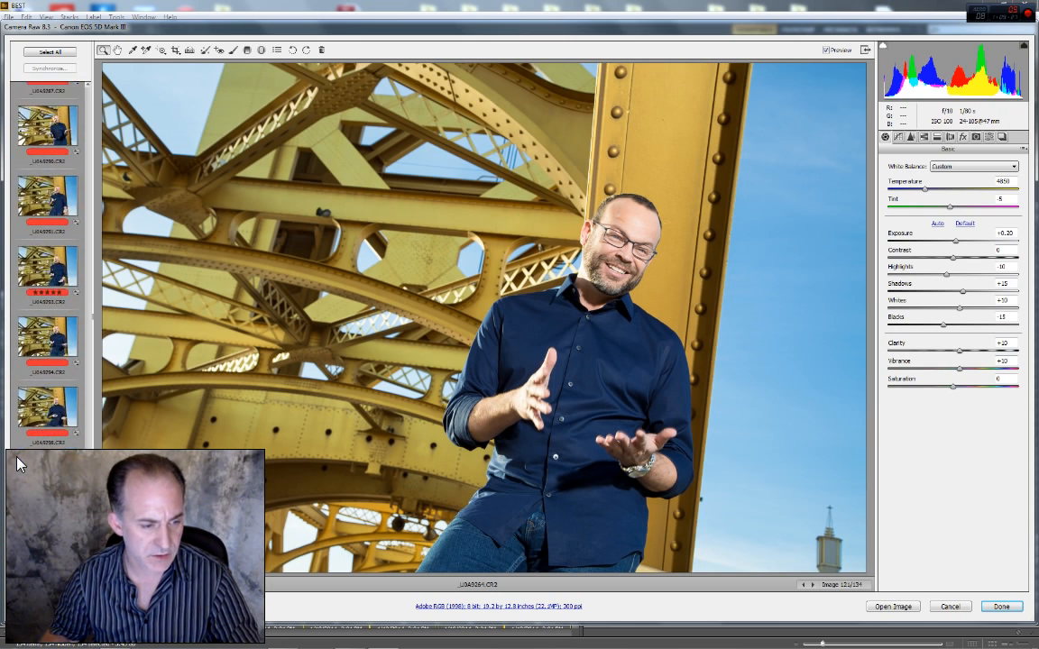
{"action": "key", "text": "ctrl+a"}
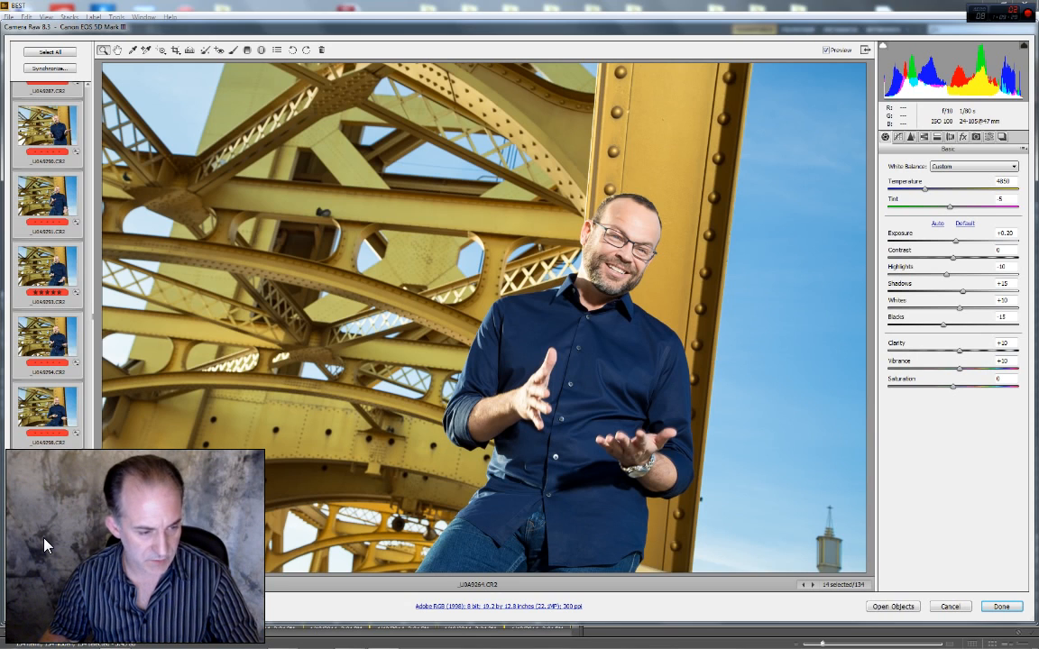
{"action": "double_click", "coordinate": [1007, 232]}
{"action": "type", "text": "15"}
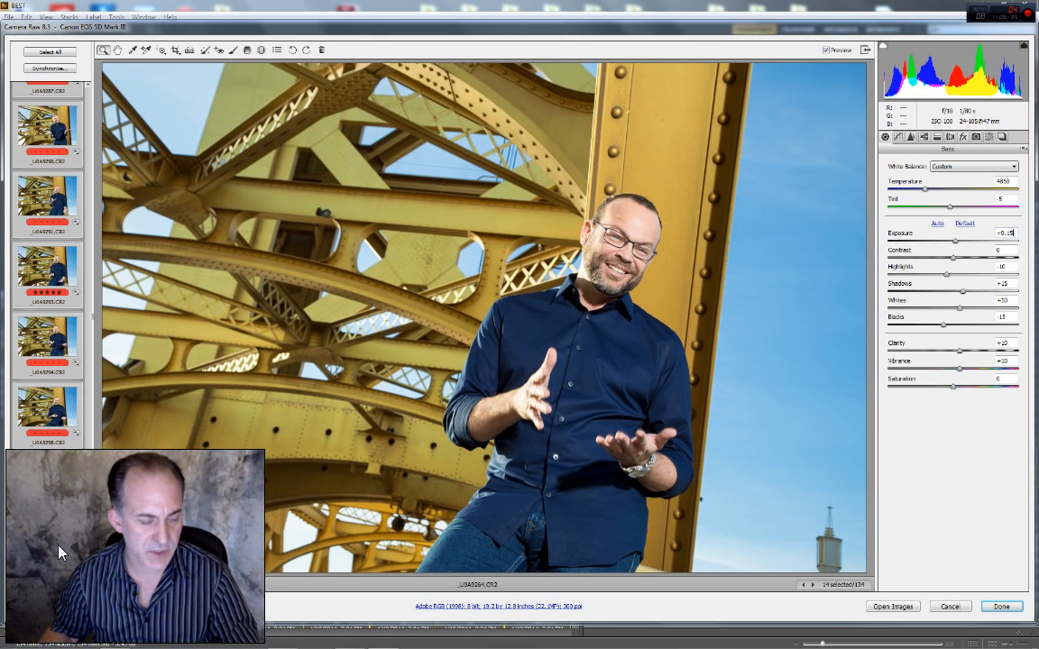
Select all horizontal portraits from _U0A9242.CR2 onward, save them as 8-bit Adobe RGB TIFFs in the 8bit Tiff folder, and finish the raw edits
{"action": "scroll", "coordinate": [52, 541], "scroll_direction": "up", "scroll_amount": 10}
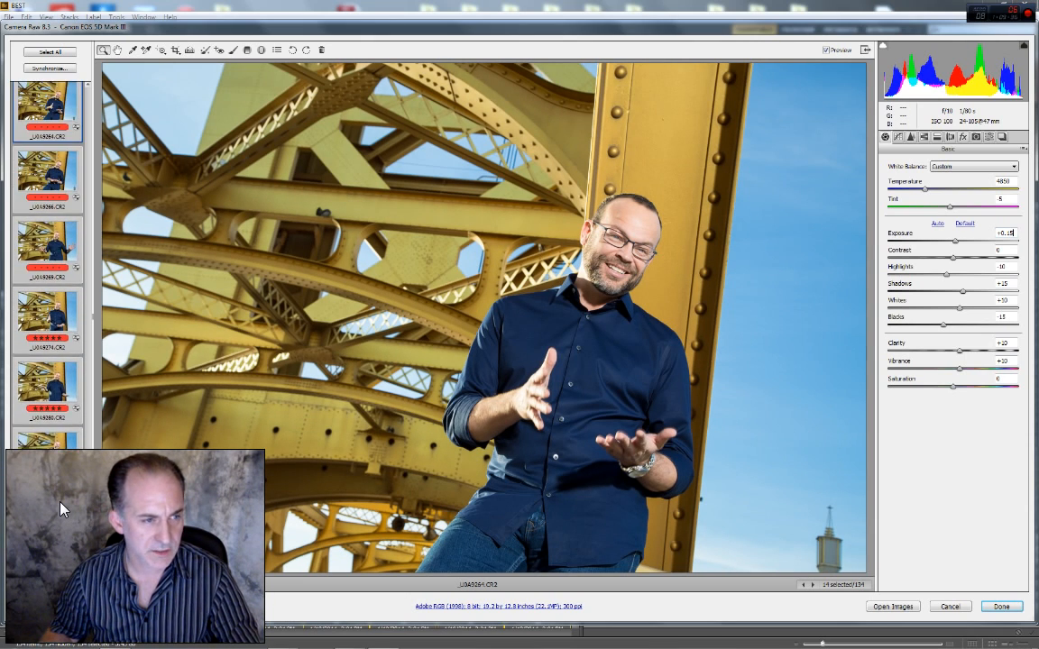
{"action": "scroll", "coordinate": [60, 510], "scroll_direction": "up", "scroll_amount": 10}
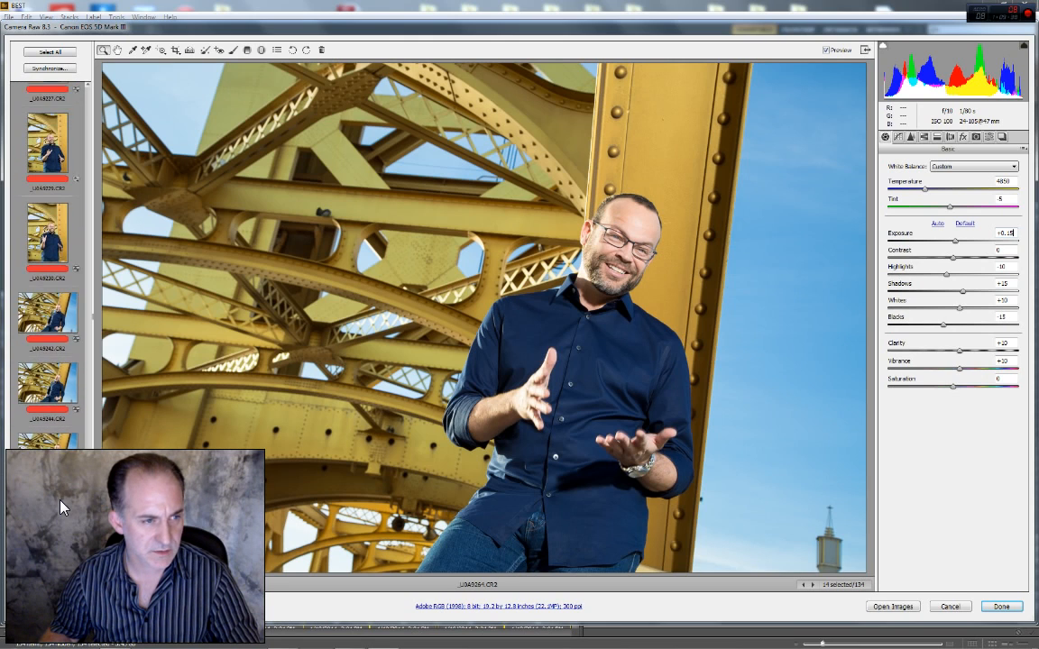
{"action": "scroll", "coordinate": [61, 503], "scroll_direction": "up", "scroll_amount": 1}
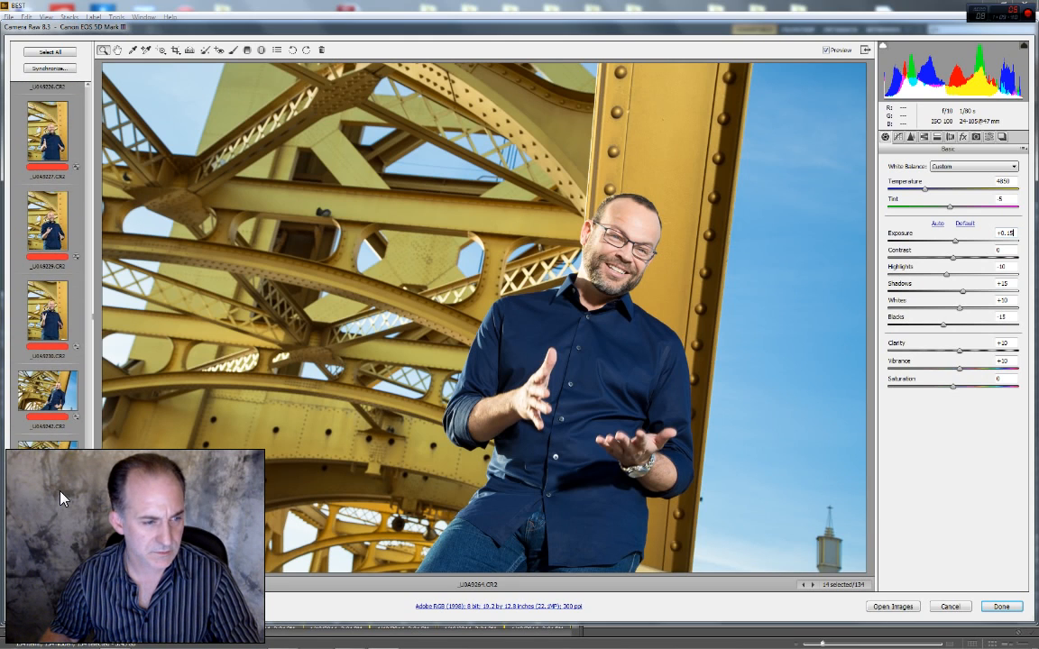
{"action": "left_click", "coordinate": [44, 397], "text": "shift"}
{"action": "scroll", "coordinate": [44, 454], "scroll_direction": "down", "scroll_amount": 5}
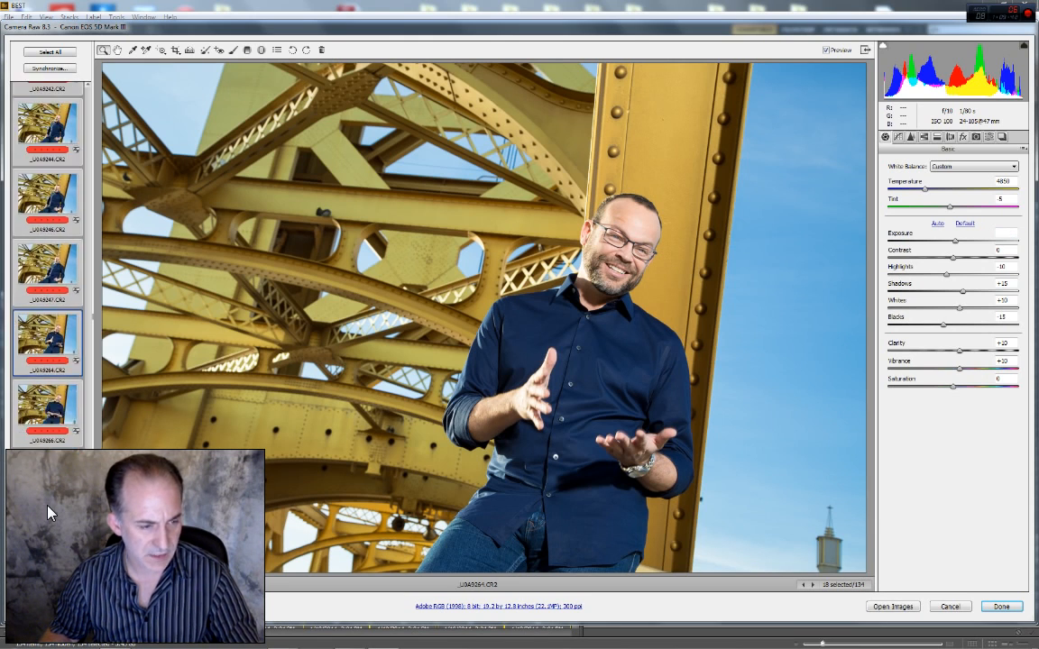
{"action": "scroll", "coordinate": [48, 514], "scroll_direction": "down", "scroll_amount": 5}
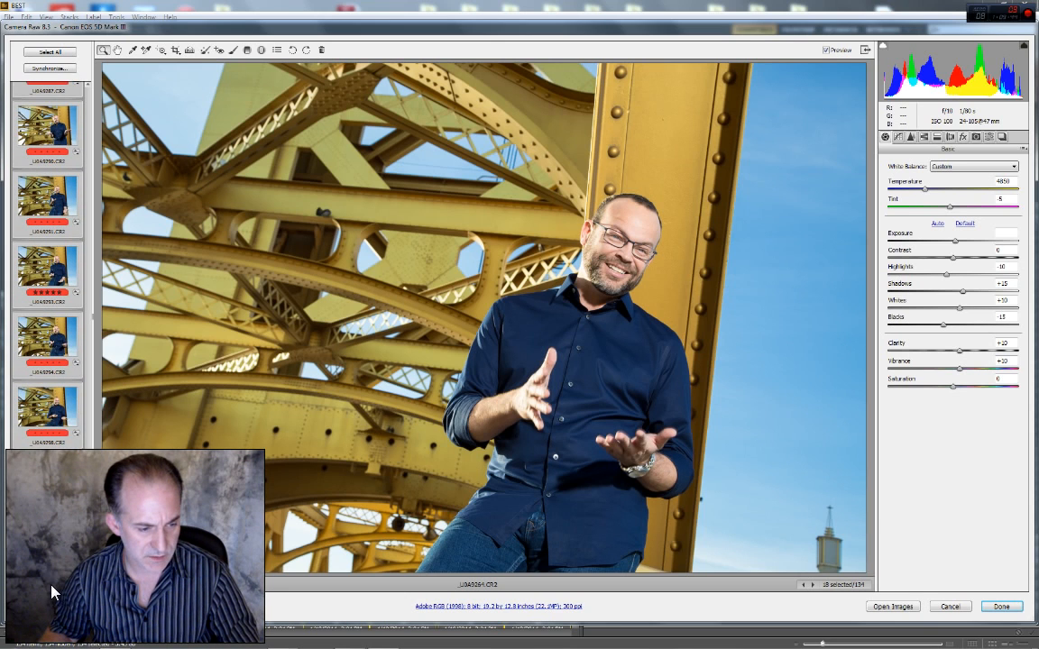
{"action": "left_click", "coordinate": [41, 607]}
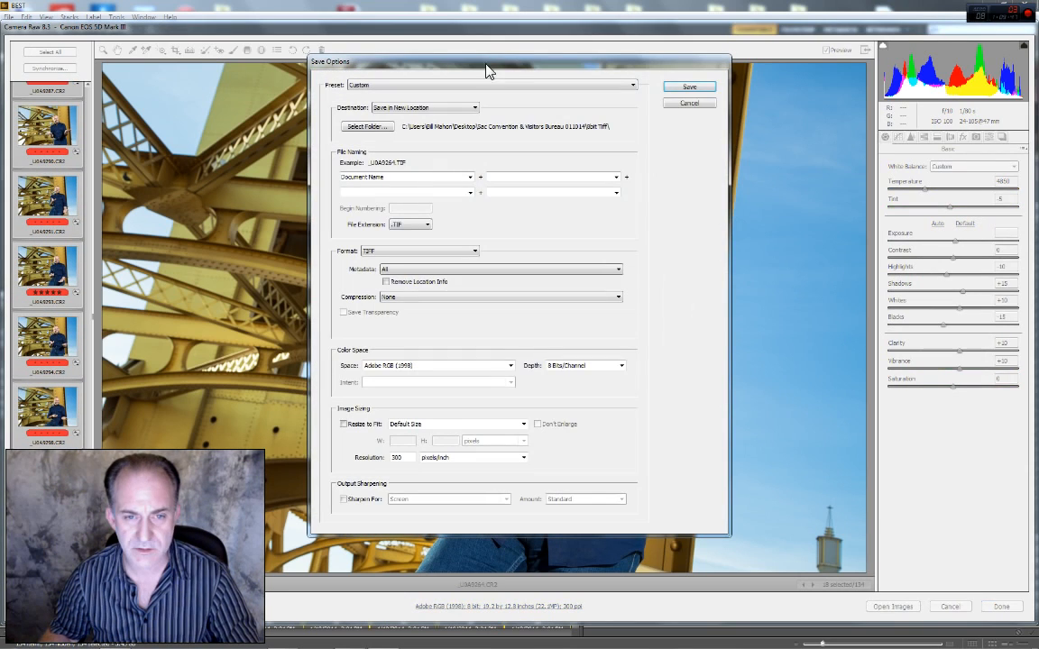
{"action": "left_click", "coordinate": [689, 87]}
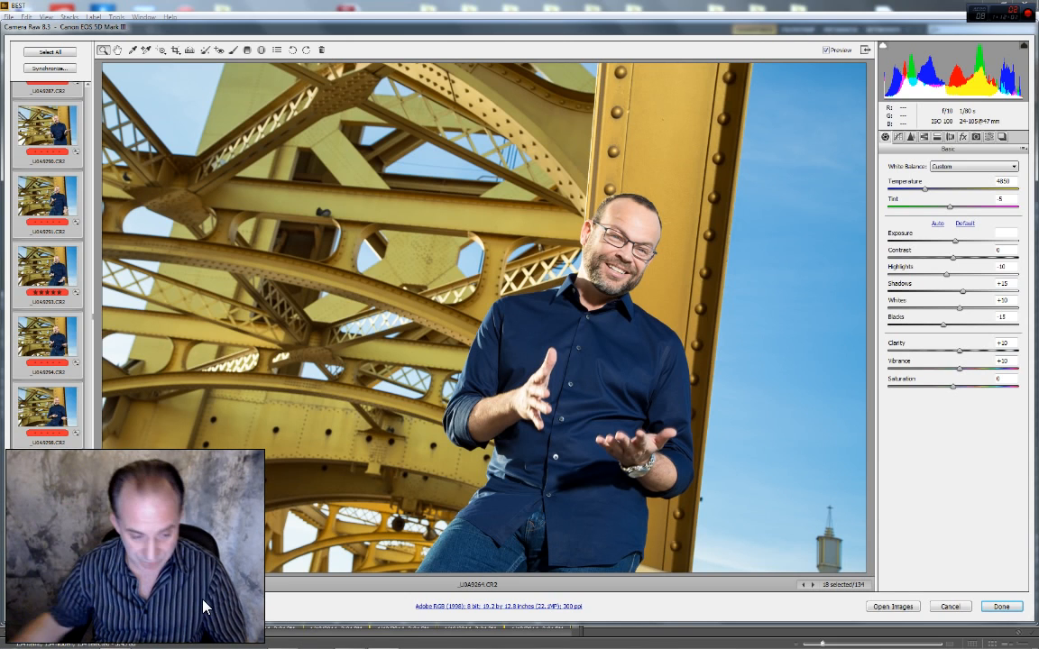
{"action": "left_click", "coordinate": [1003, 607]}
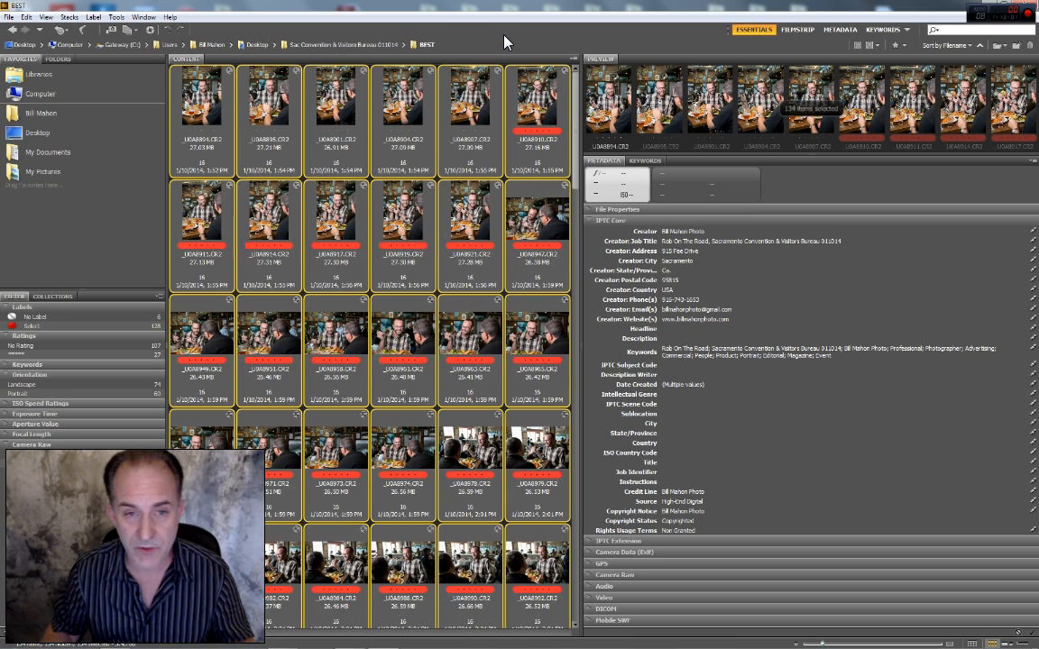
Go up to the Sac Convention & Visitors Bureau 011014 folder and give the 8bit Tiff folder the red Select label
{"action": "left_click", "coordinate": [284, 45]}
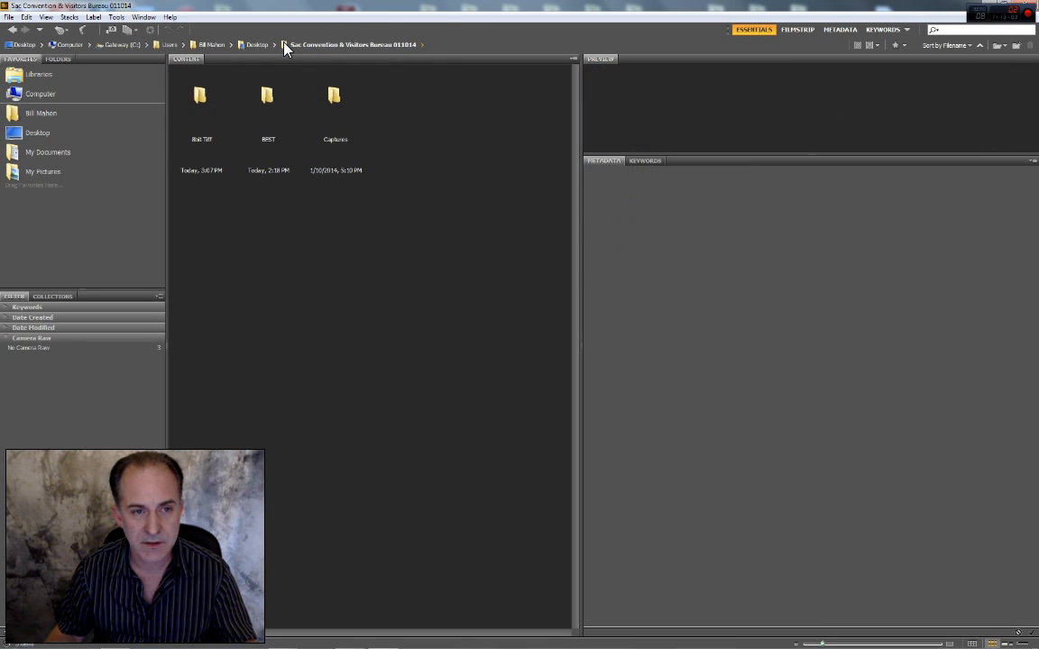
{"action": "left_click", "coordinate": [199, 96]}
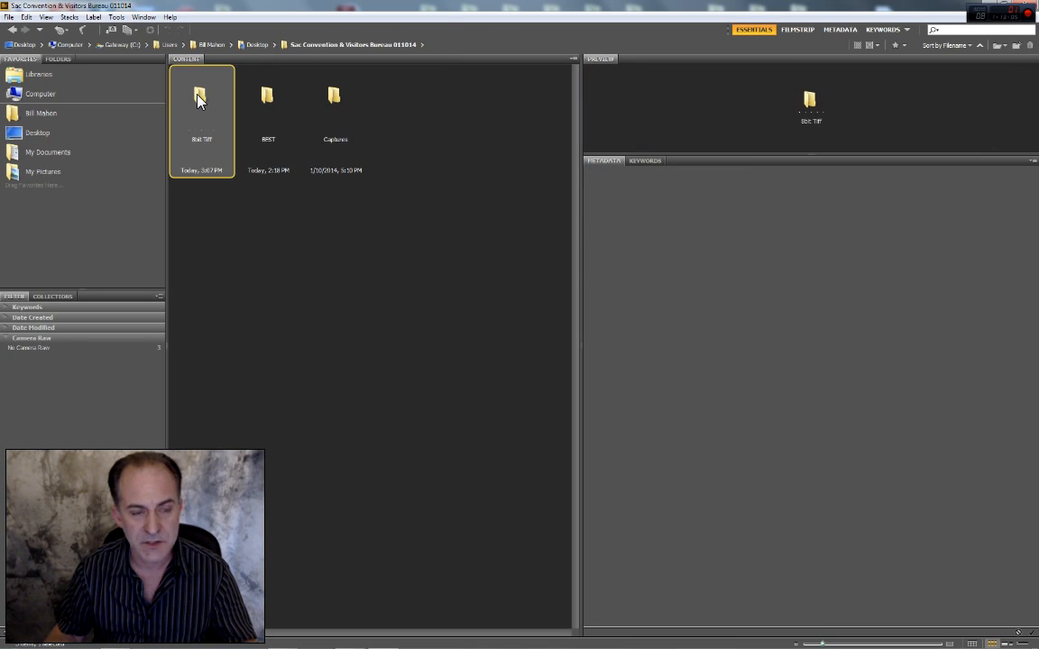
{"action": "key", "text": "ctrl+6"}
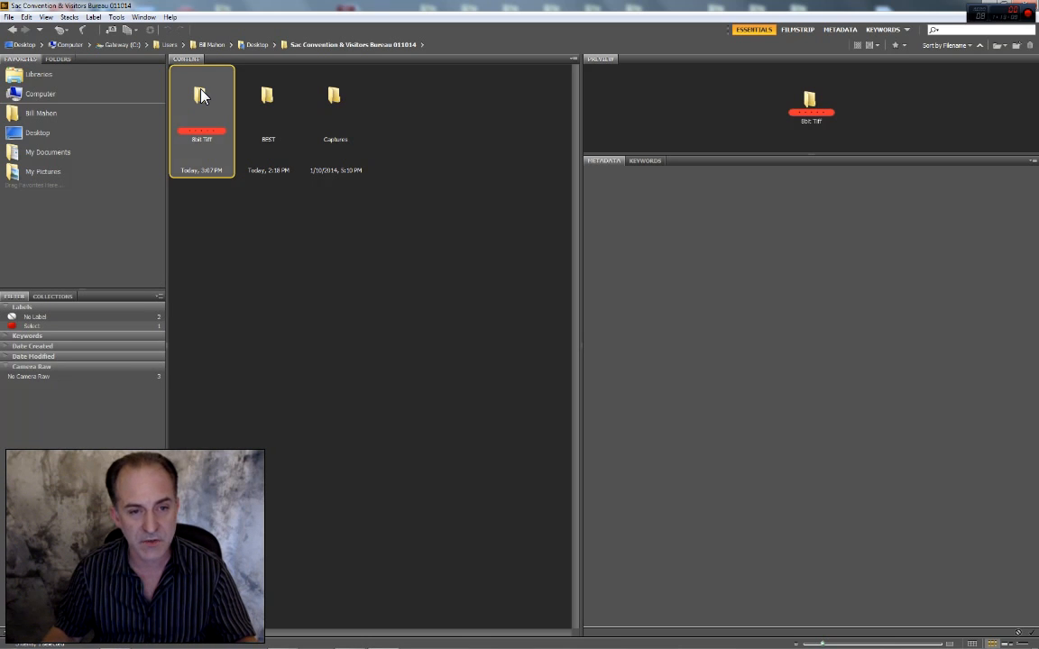
{"action": "left_click", "coordinate": [253, 295]}
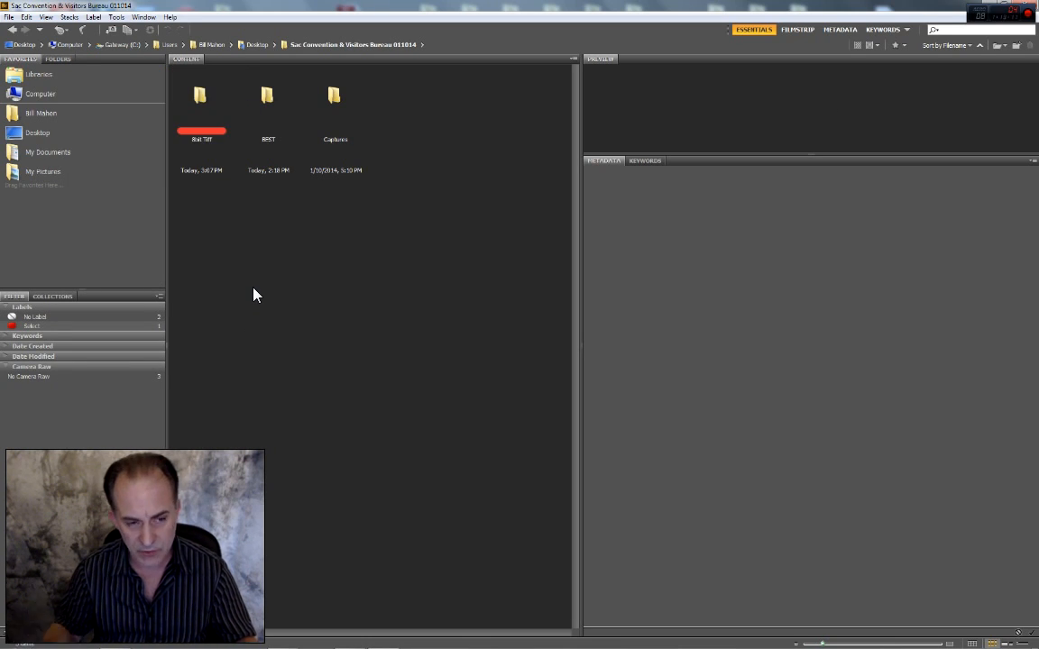
Create two new folders named JPG and Web in the Sac Convention & Visitors Bureau 011014 folder
{"action": "right_click", "coordinate": [270, 290]}
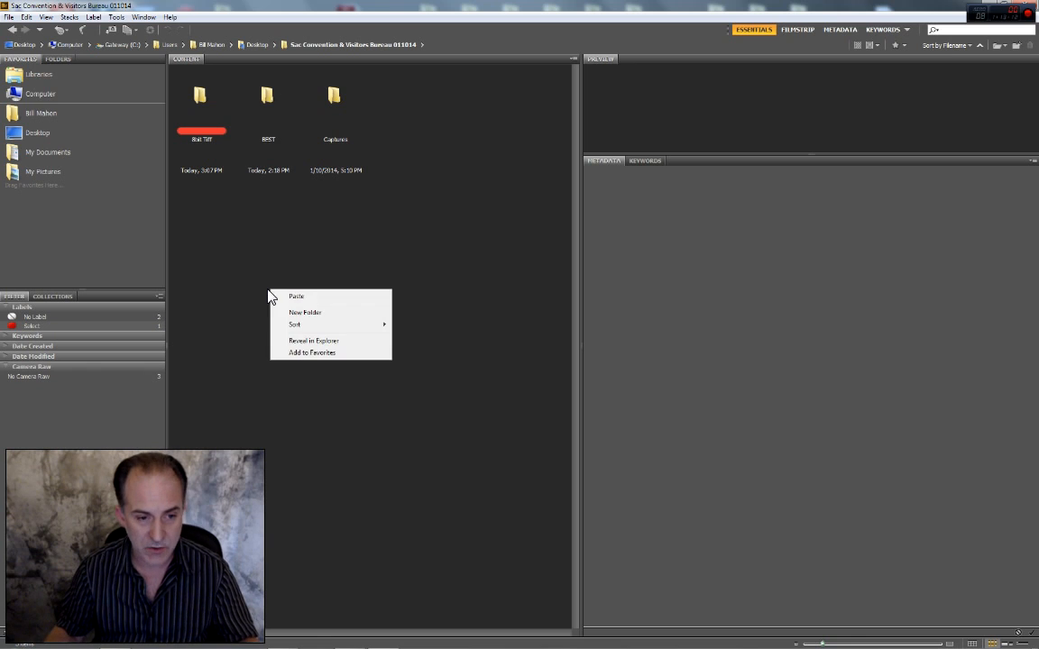
{"action": "left_click", "coordinate": [321, 313]}
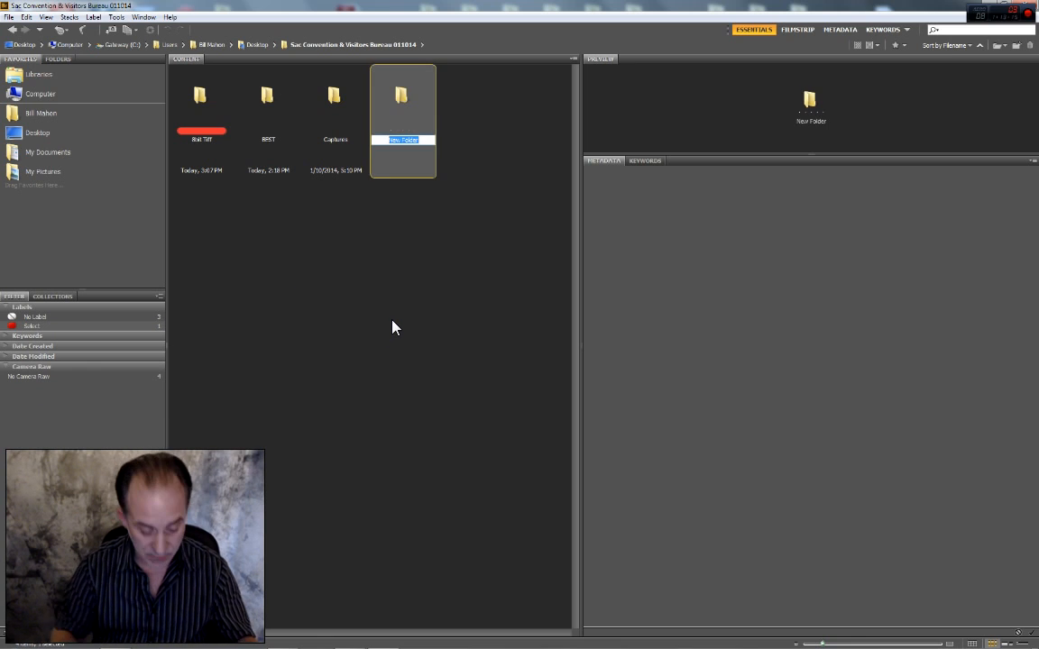
{"action": "type", "text": "JPG"}
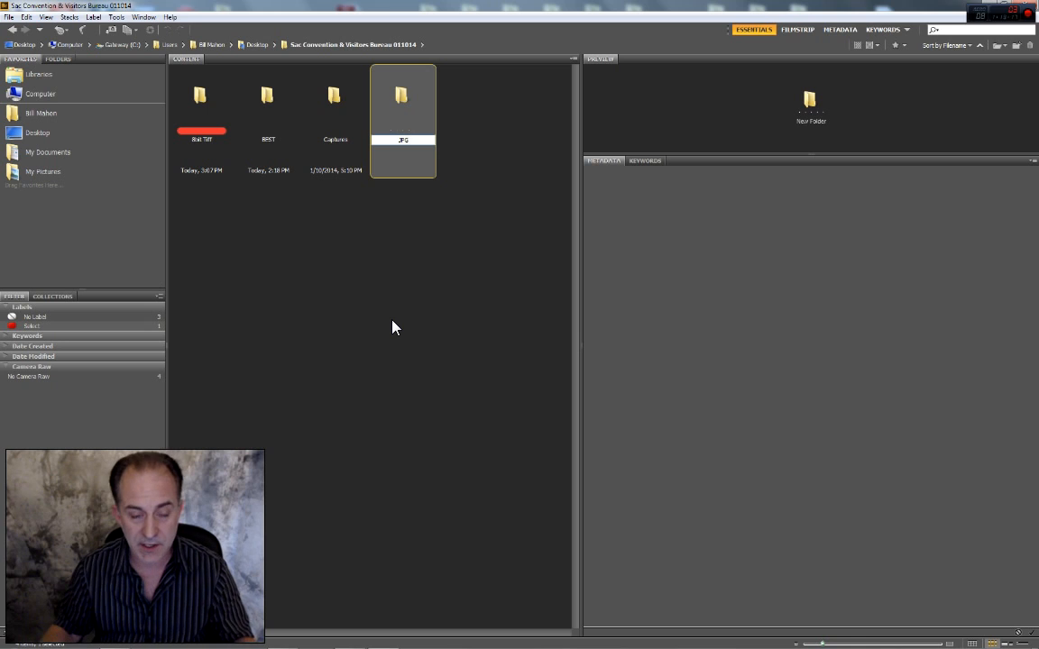
{"action": "key", "text": "Return"}
{"action": "right_click", "coordinate": [319, 302]}
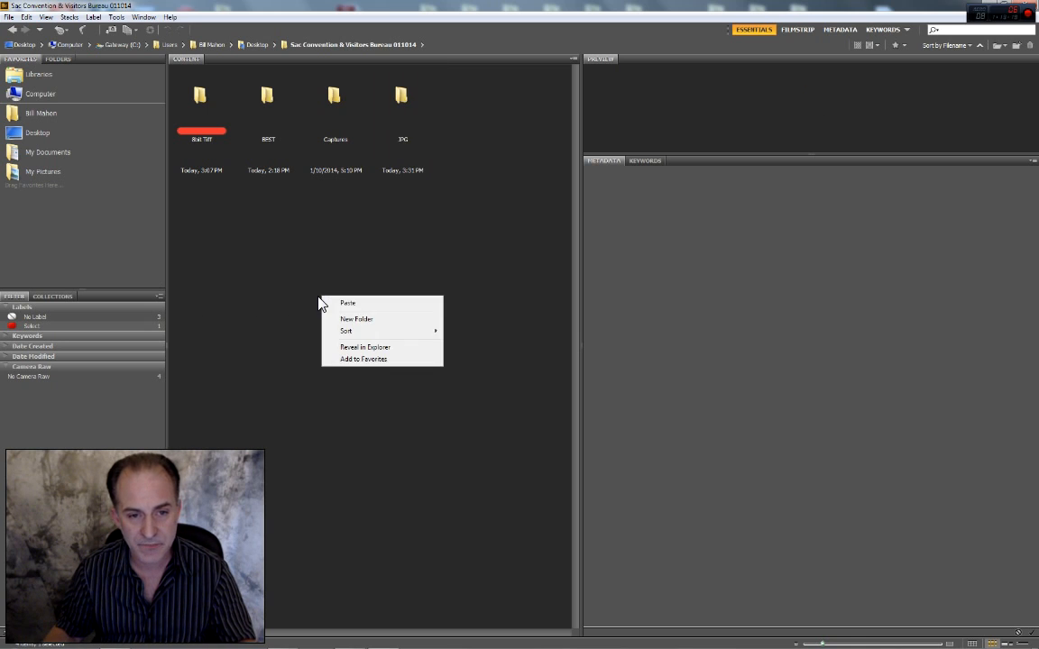
{"action": "left_click", "coordinate": [354, 320]}
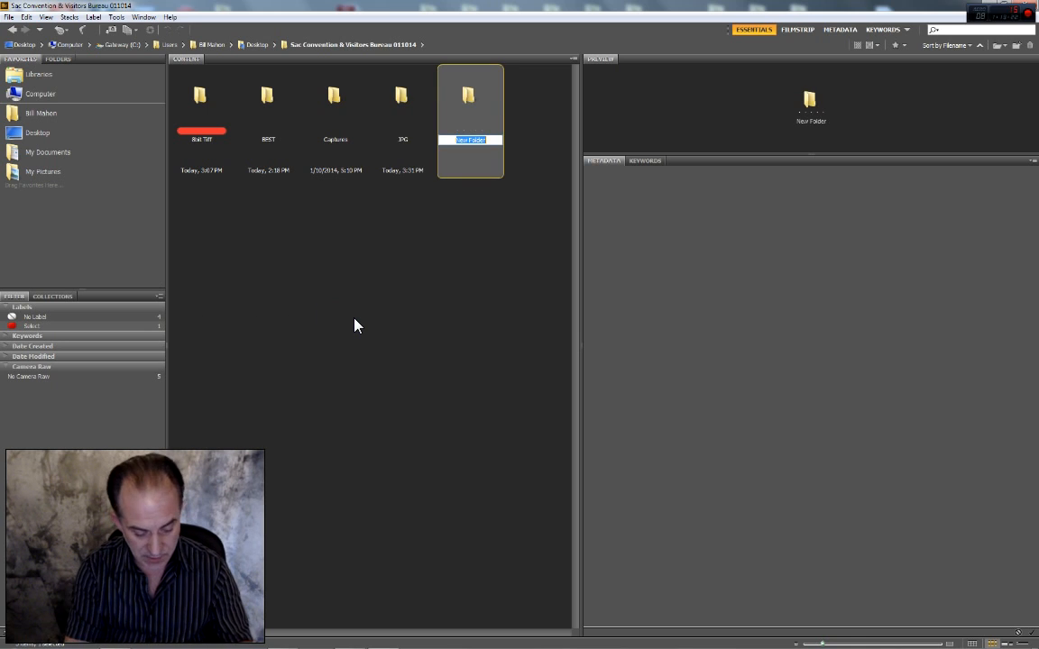
{"action": "type", "text": "Web"}
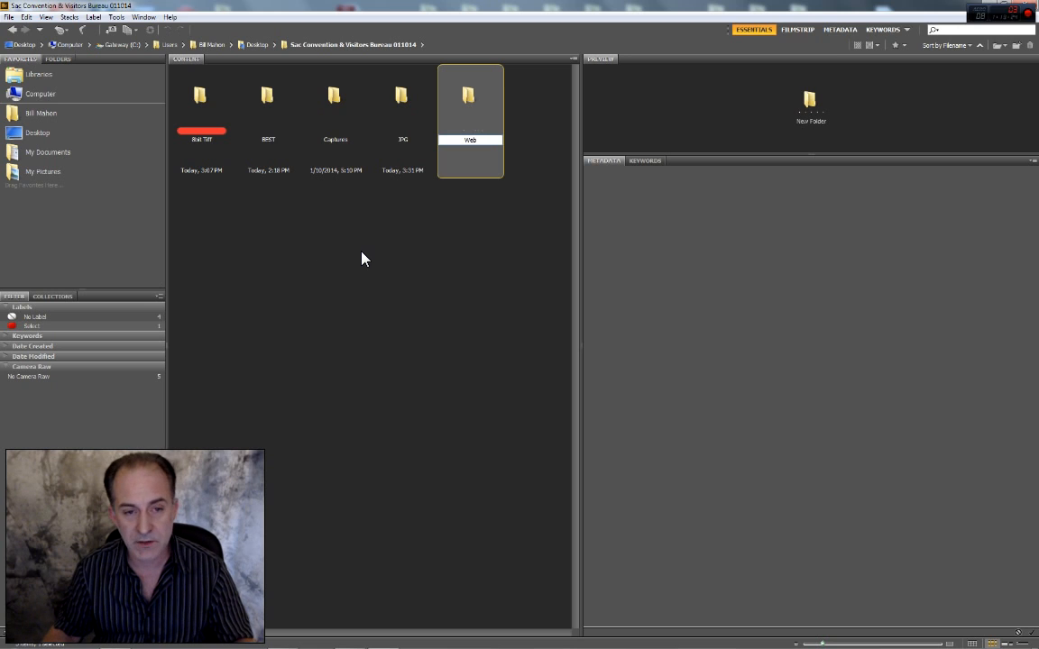
{"action": "key", "text": "Return"}
Create two more folders named PSD and Upload Finals beside the JPG and Web folders
{"action": "right_click", "coordinate": [354, 285]}
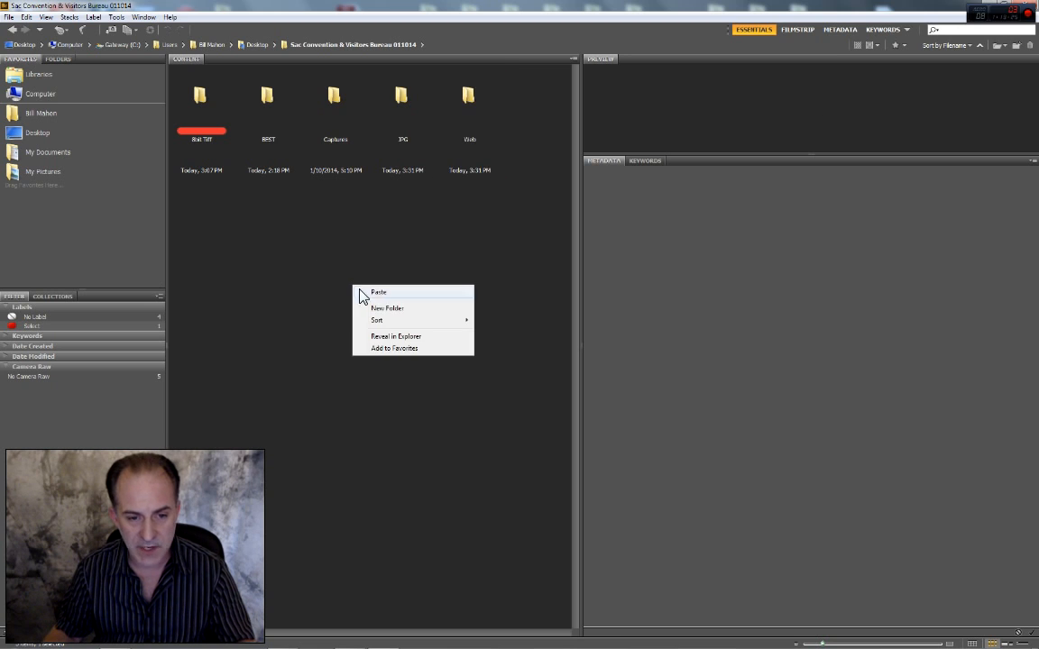
{"action": "left_click", "coordinate": [401, 309]}
{"action": "type", "text": "PSD"}
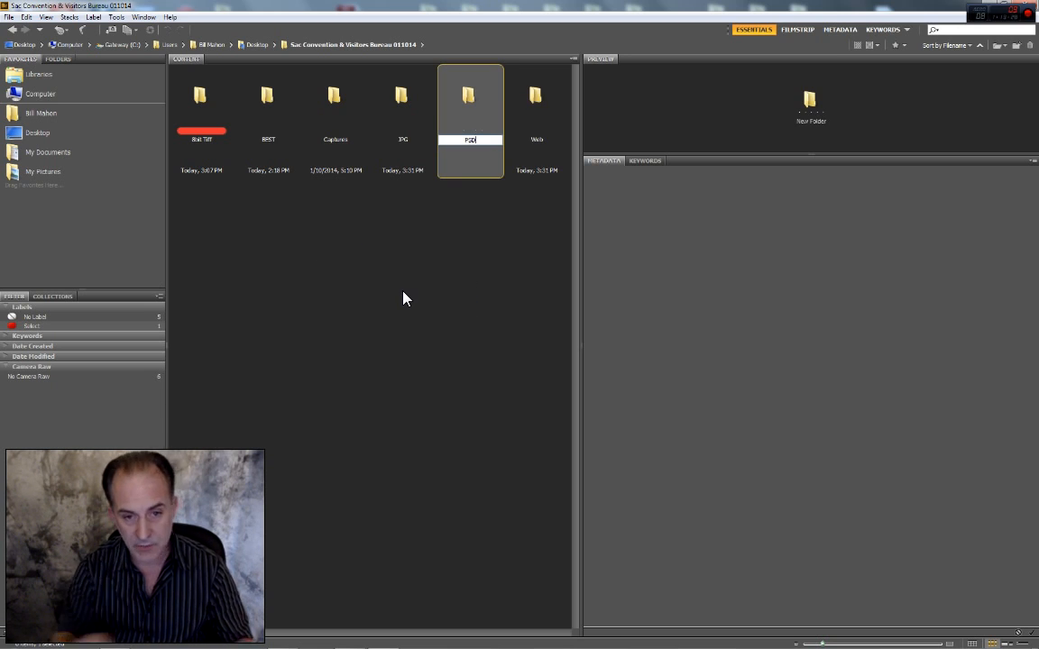
{"action": "key", "text": "Return"}
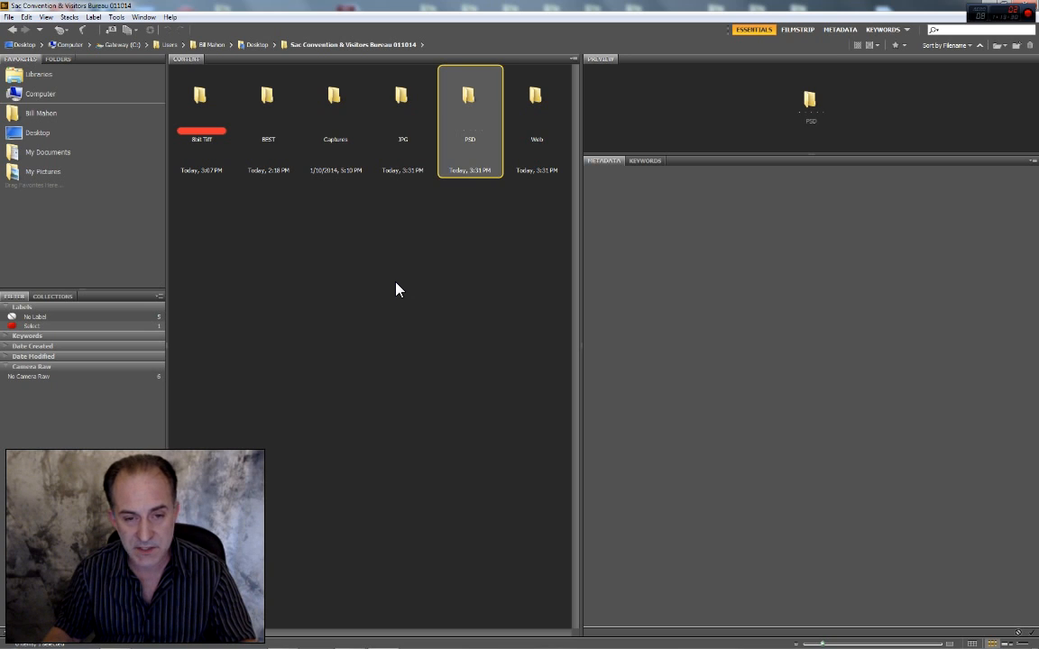
{"action": "right_click", "coordinate": [335, 305]}
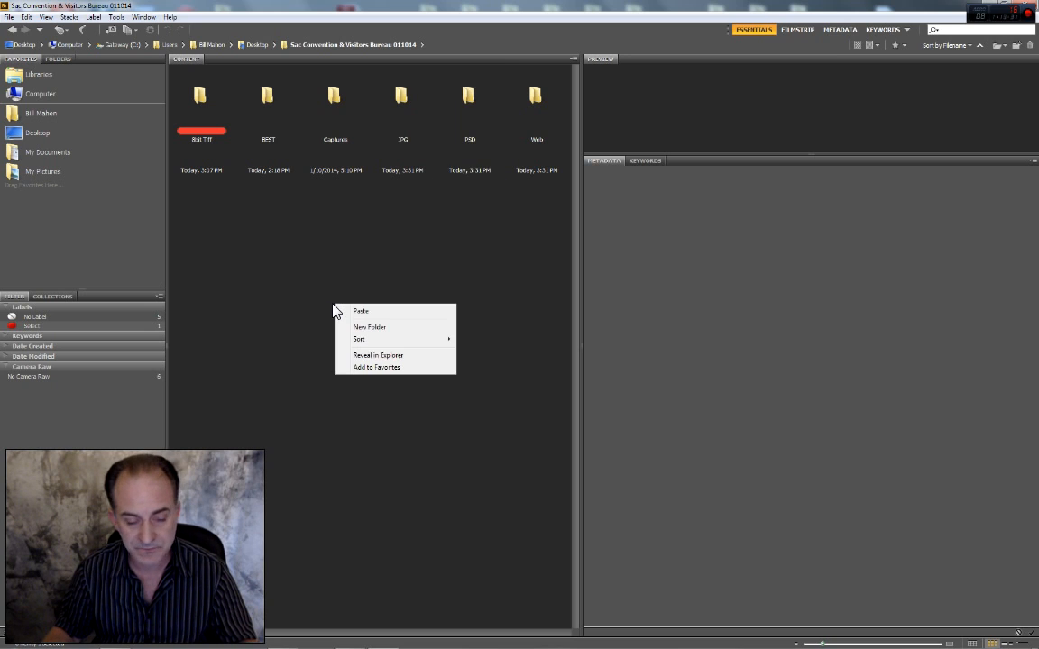
{"action": "left_click", "coordinate": [372, 327]}
{"action": "type", "text": "U"}
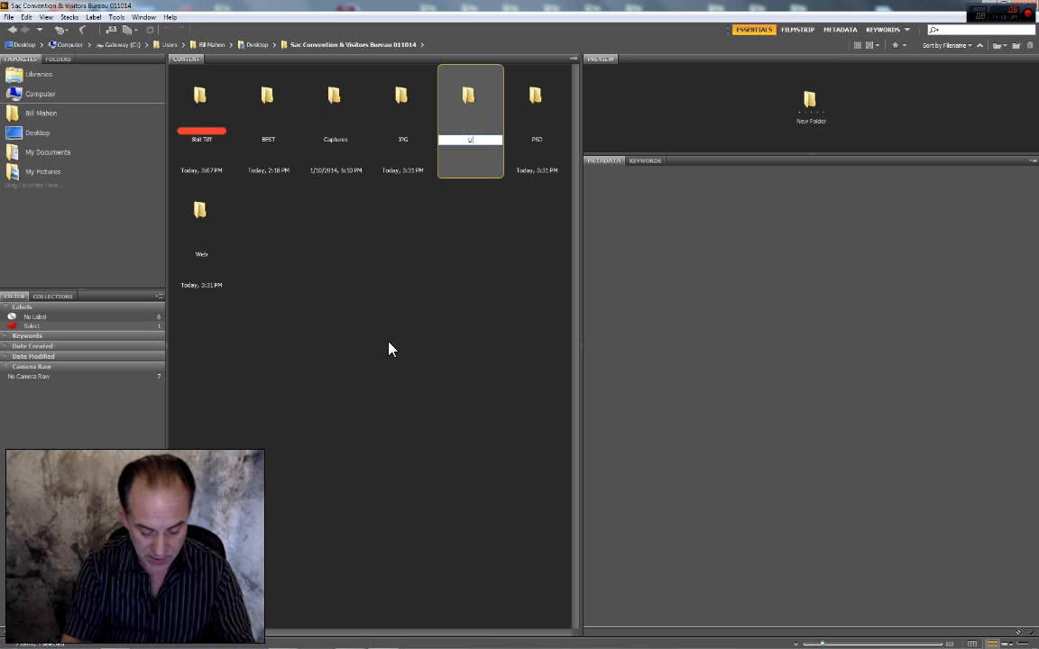
{"action": "type", "text": "pload Finals"}
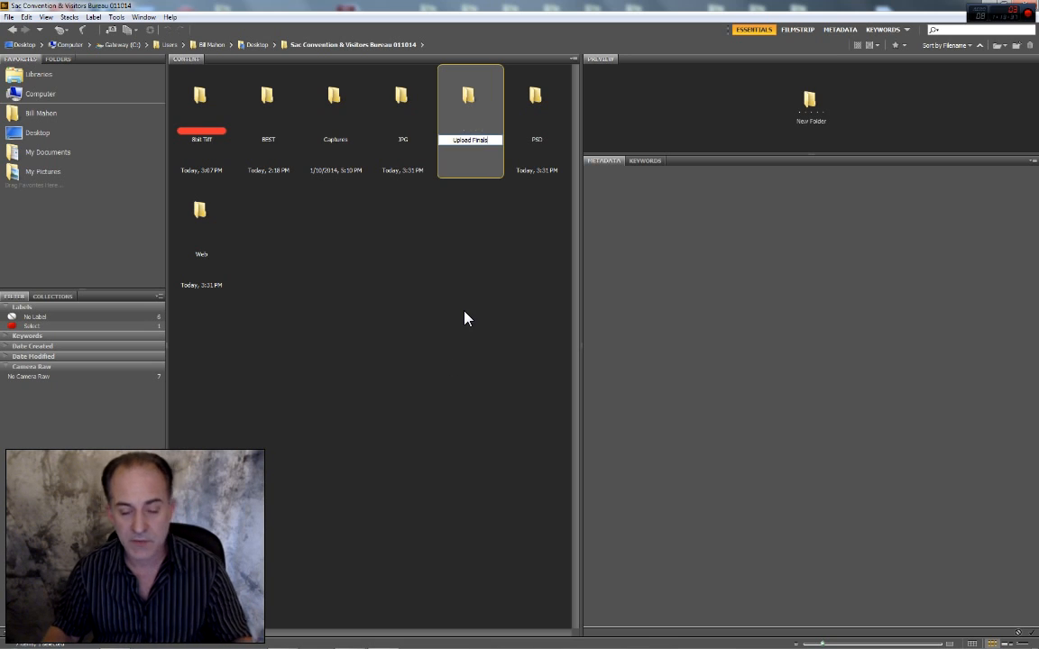
{"action": "key", "text": "Return"}
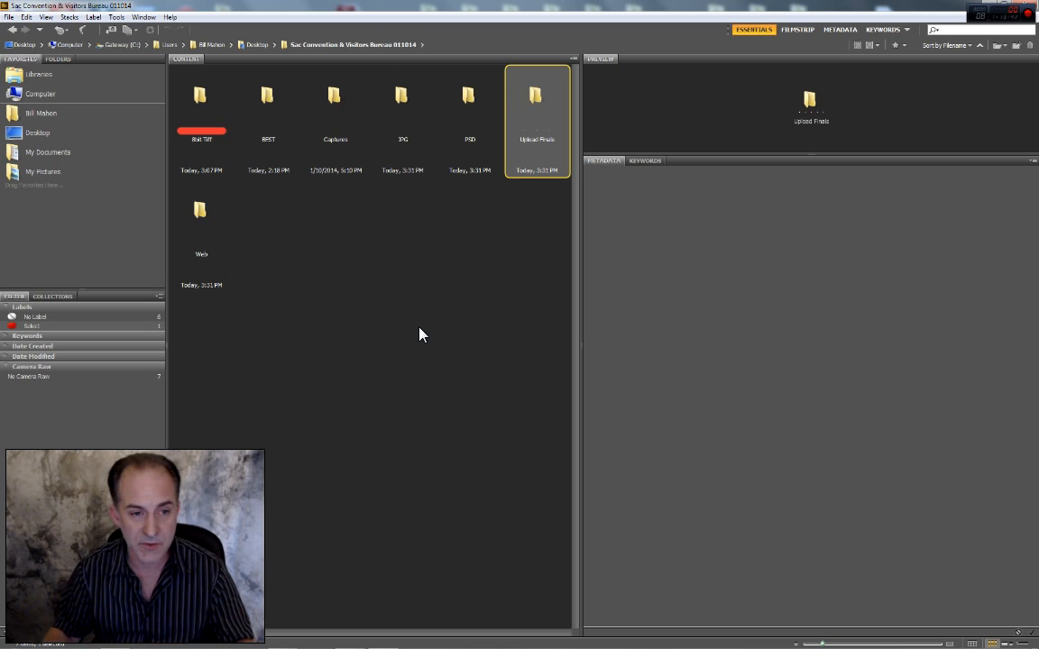
Give the JPG and Web folders the red Select label, then clear the selection
{"action": "left_click", "coordinate": [402, 95]}
{"action": "left_click", "coordinate": [203, 215], "text": "ctrl"}
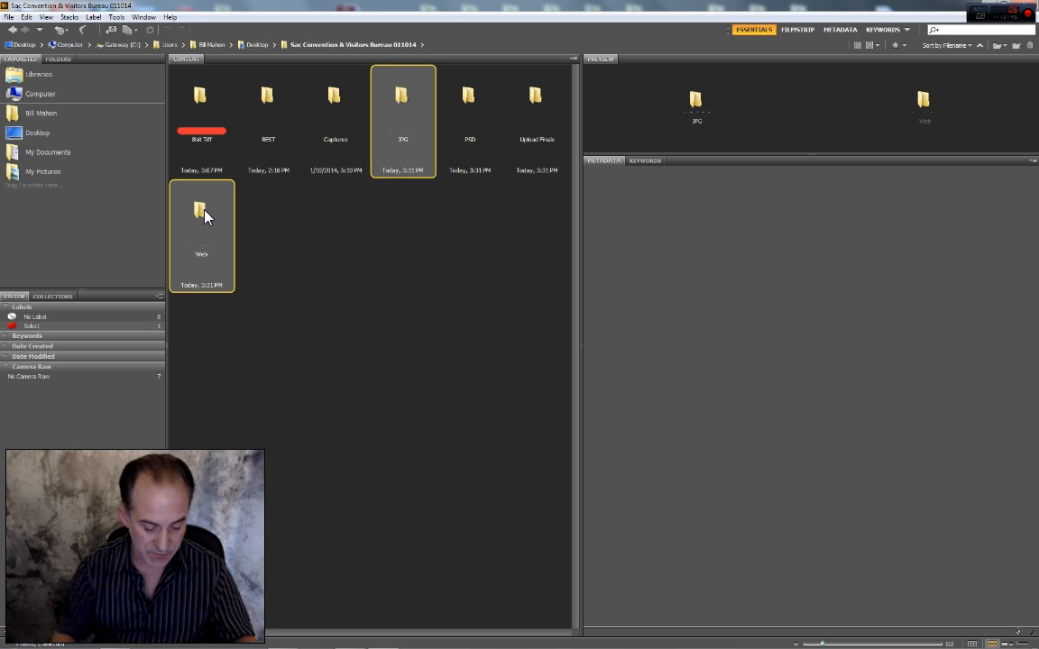
{"action": "key", "text": "ctrl+6"}
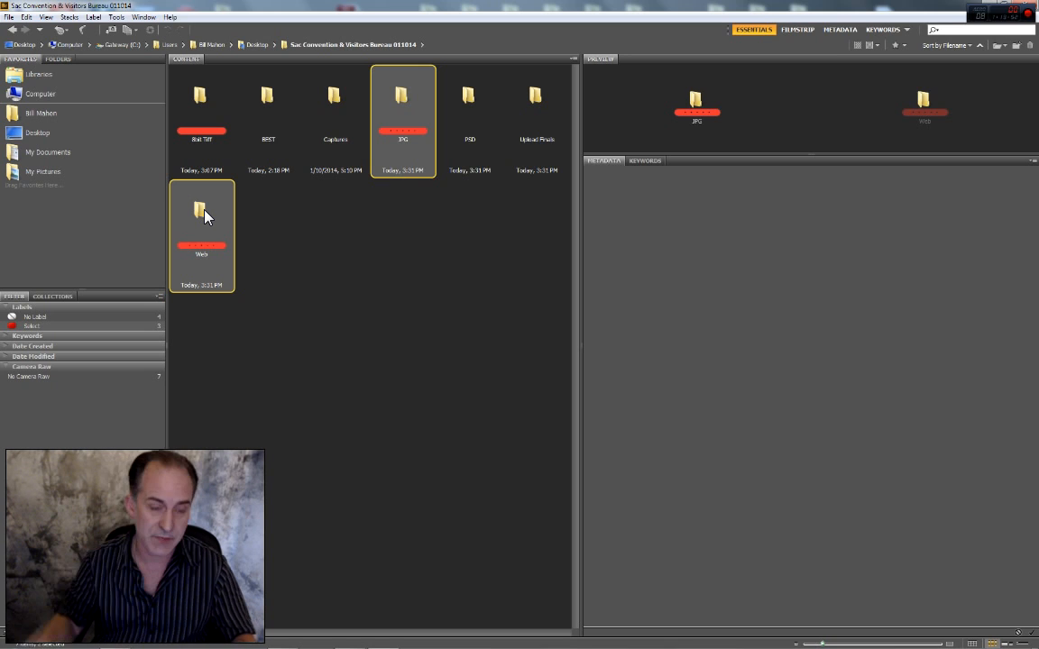
{"action": "left_click", "coordinate": [278, 265]}
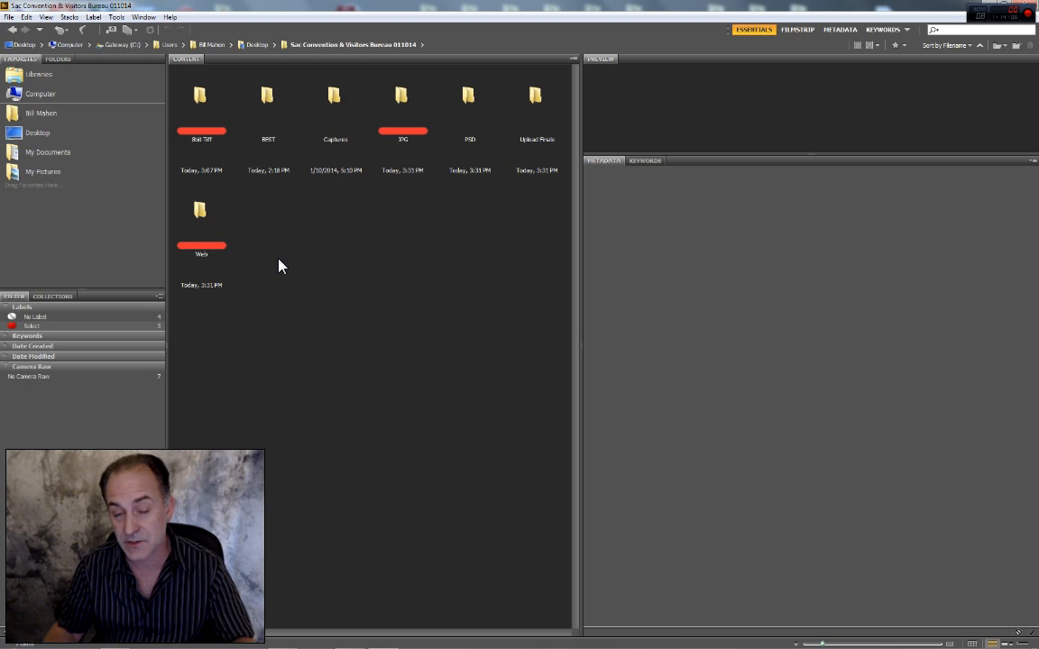
Open the 8bit Tiff folder, enlarge the preview area and select the first image, _U0A8910.TIF
{"action": "double_click", "coordinate": [200, 97]}
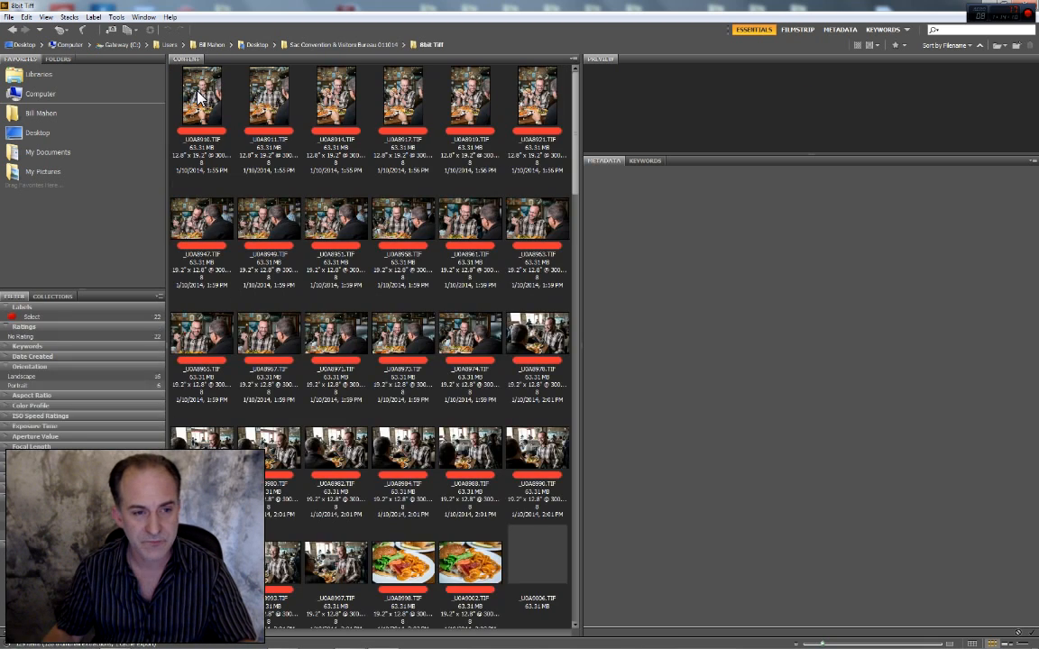
{"action": "left_click_drag", "start_coordinate": [820, 158], "coordinate": [830, 530]}
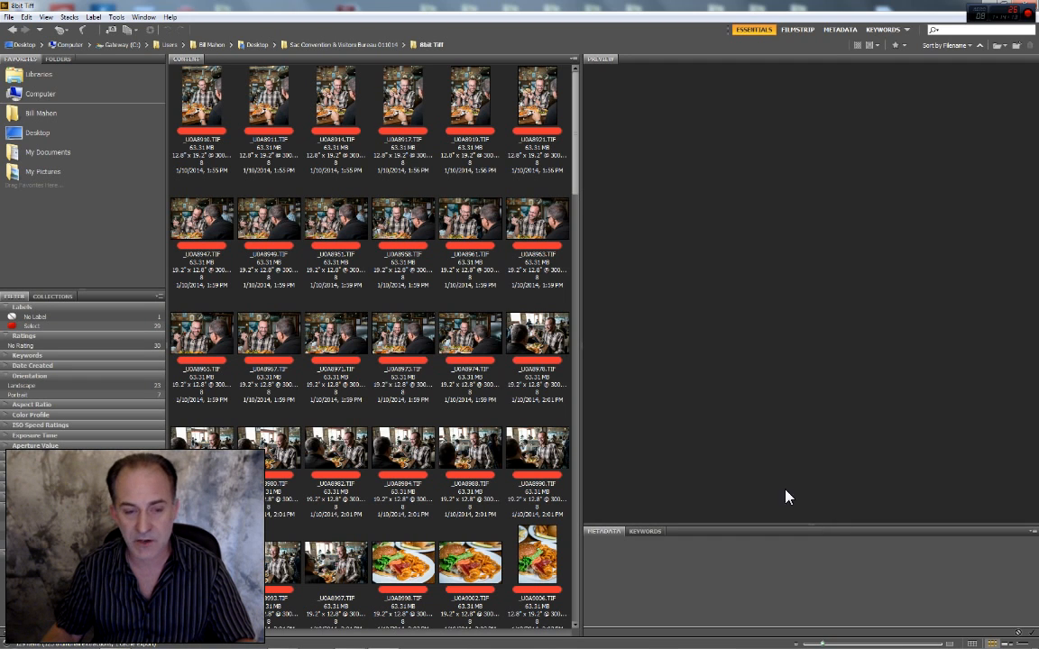
{"action": "left_click", "coordinate": [209, 94]}
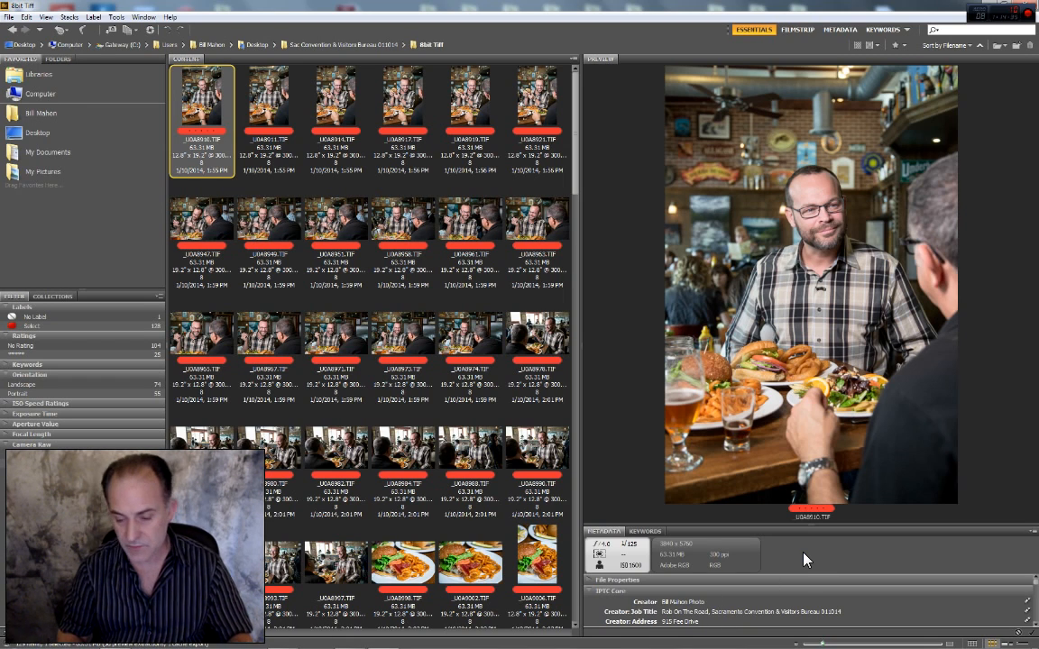
Review the restaurant, food, capitol and bridge photos one after another in the large preview, up to _U0A9280.TIF
{"action": "key", "text": "Right"}
{"action": "key", "text": "Right"}
{"action": "key", "text": "Right"}
{"action": "key", "text": "Right"}
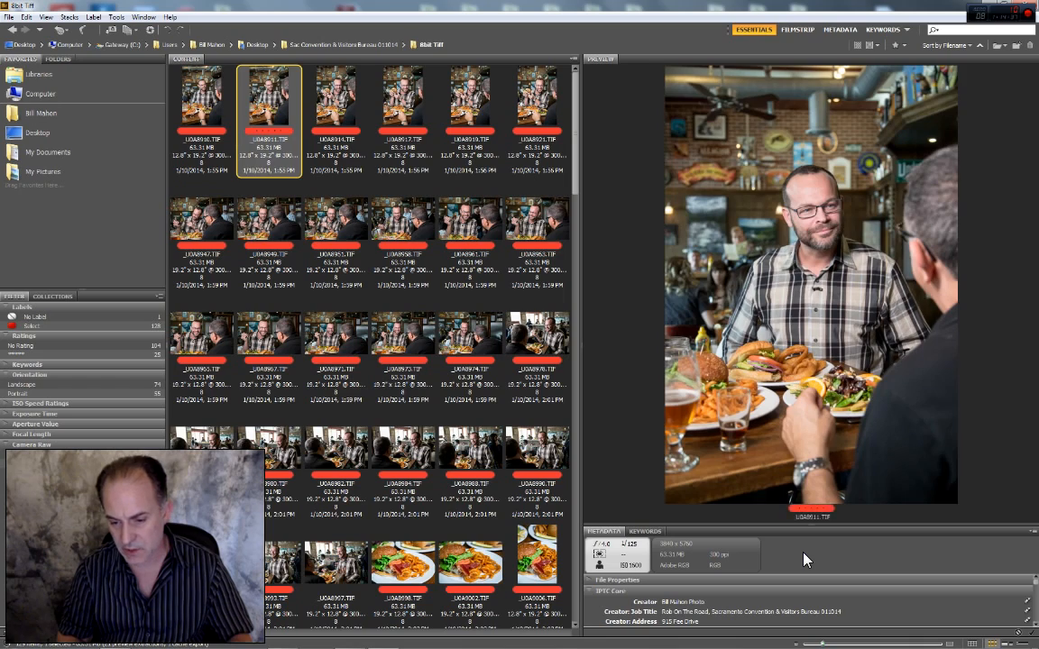
{"action": "key", "text": "Right"}
{"action": "key", "text": "Right"}
{"action": "key", "text": "Right"}
{"action": "key", "text": "Right"}
{"action": "key", "text": "Right"}
{"action": "key", "text": "Right"}
{"action": "key", "text": "Right"}
{"action": "key", "text": "Right"}
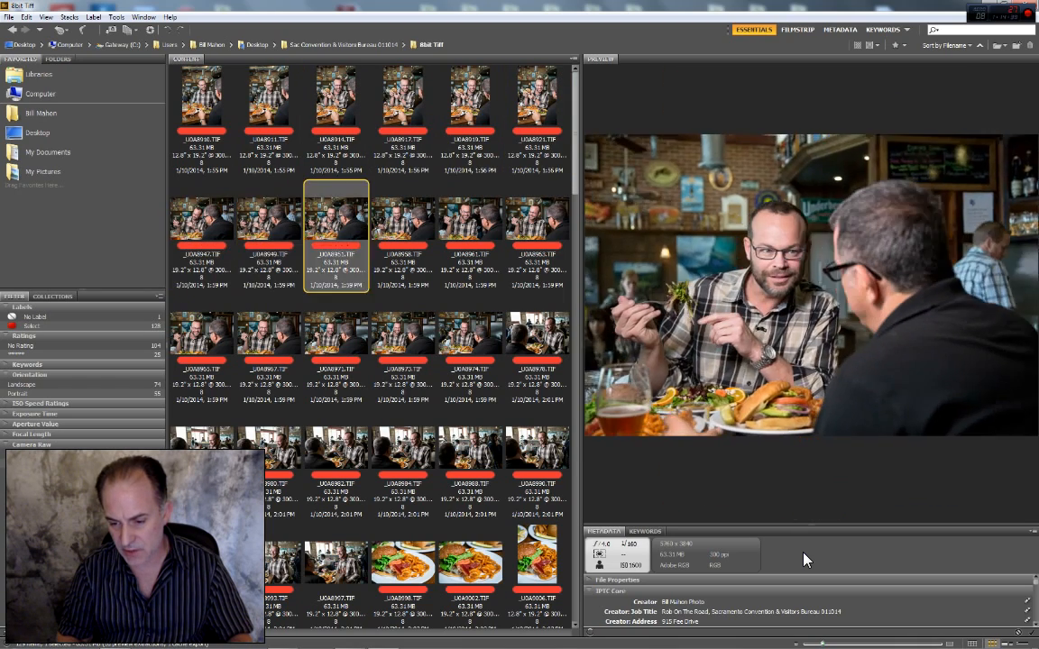
{"action": "key", "text": "Right"}
{"action": "key", "text": "Right"}
{"action": "key", "text": "Right"}
{"action": "key", "text": "Right"}
{"action": "key", "text": "Right"}
{"action": "key", "text": "Right"}
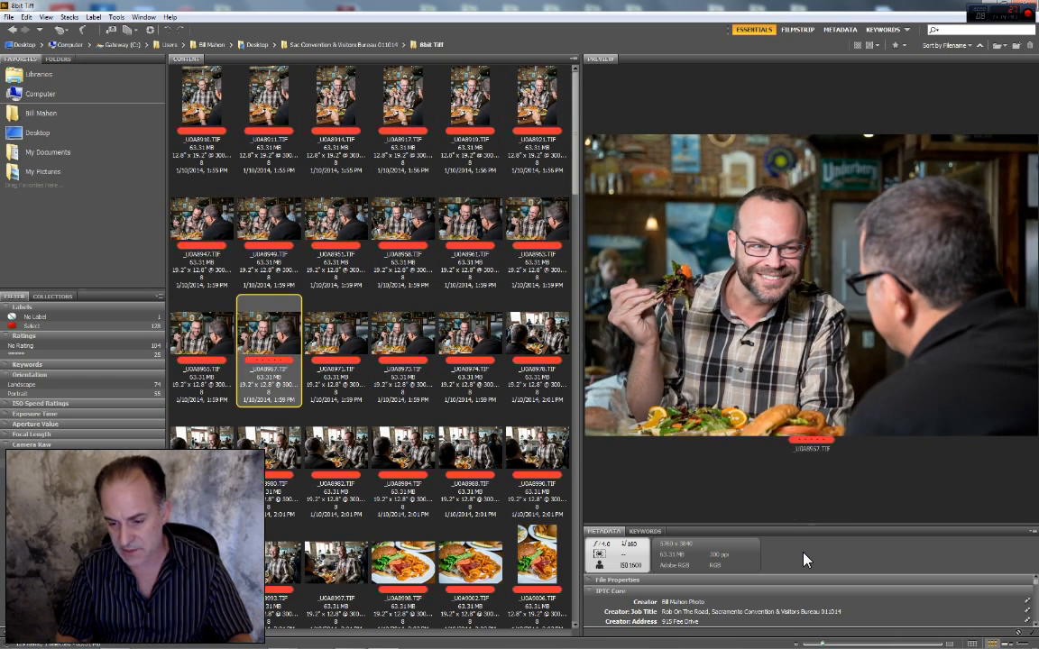
{"action": "key", "text": "Right"}
{"action": "key", "text": "Right"}
{"action": "key", "text": "Right"}
{"action": "key", "text": "Right"}
{"action": "key", "text": "Right"}
{"action": "key", "text": "Right"}
{"action": "key", "text": "Right"}
{"action": "key", "text": "Right"}
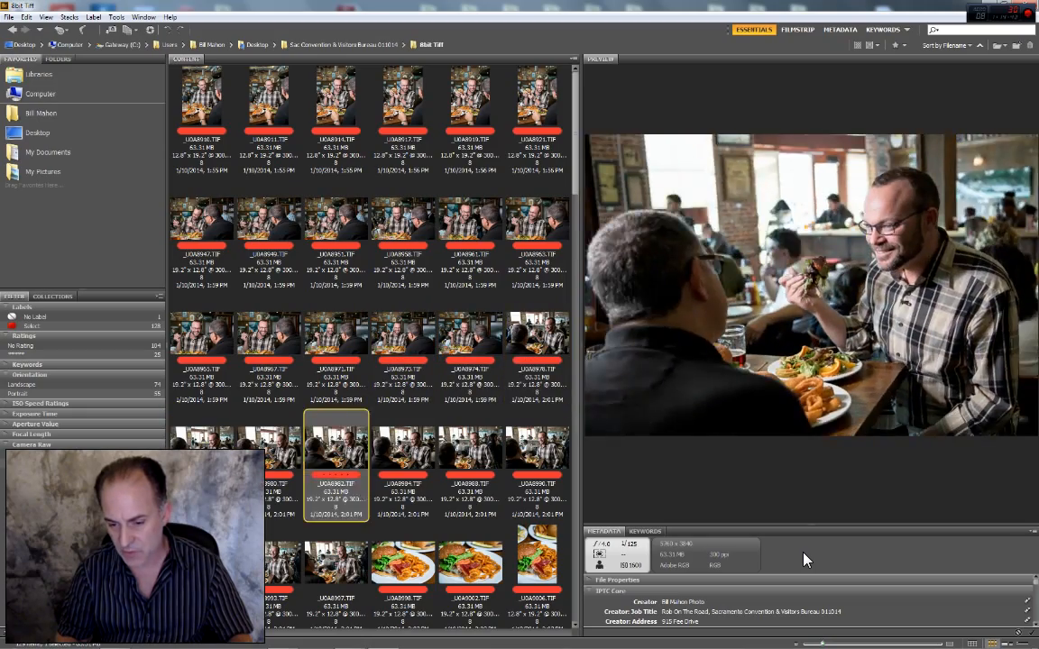
{"action": "key", "text": "Right"}
{"action": "key", "text": "Right"}
{"action": "key", "text": "Right"}
{"action": "key", "text": "Right"}
{"action": "key", "text": "Right"}
{"action": "key", "text": "Right"}
{"action": "key", "text": "Right"}
{"action": "key", "text": "Right"}
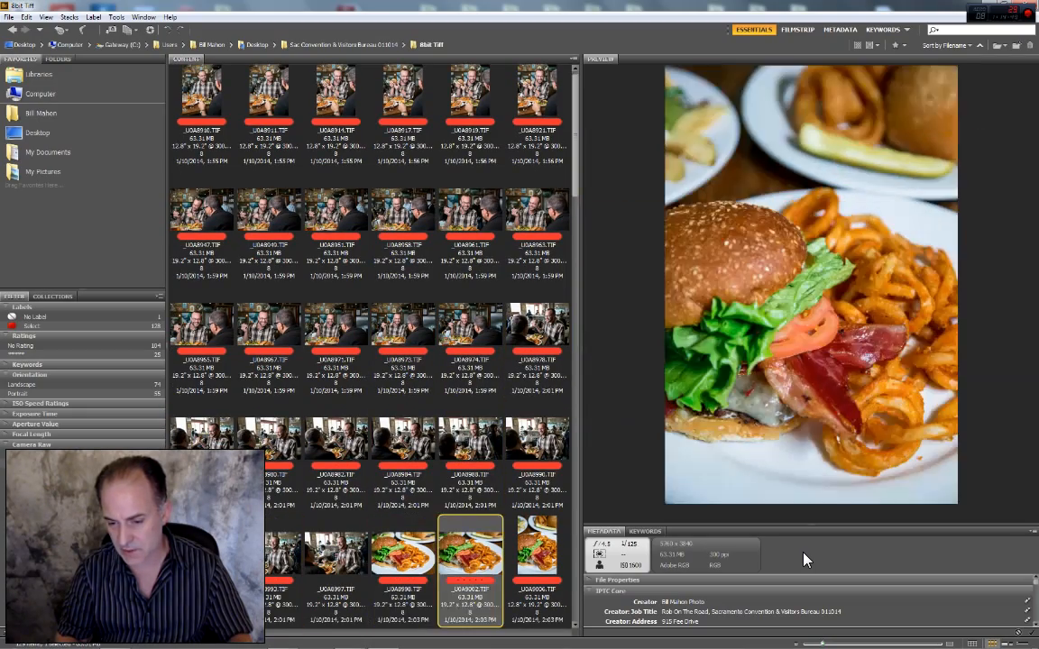
{"action": "key", "text": "Right"}
{"action": "key", "text": "Right"}
{"action": "key", "text": "Right"}
{"action": "key", "text": "Right"}
{"action": "key", "text": "Right"}
{"action": "key", "text": "Right"}
{"action": "key", "text": "Right"}
{"action": "key", "text": "Right"}
{"action": "key", "text": "Right"}
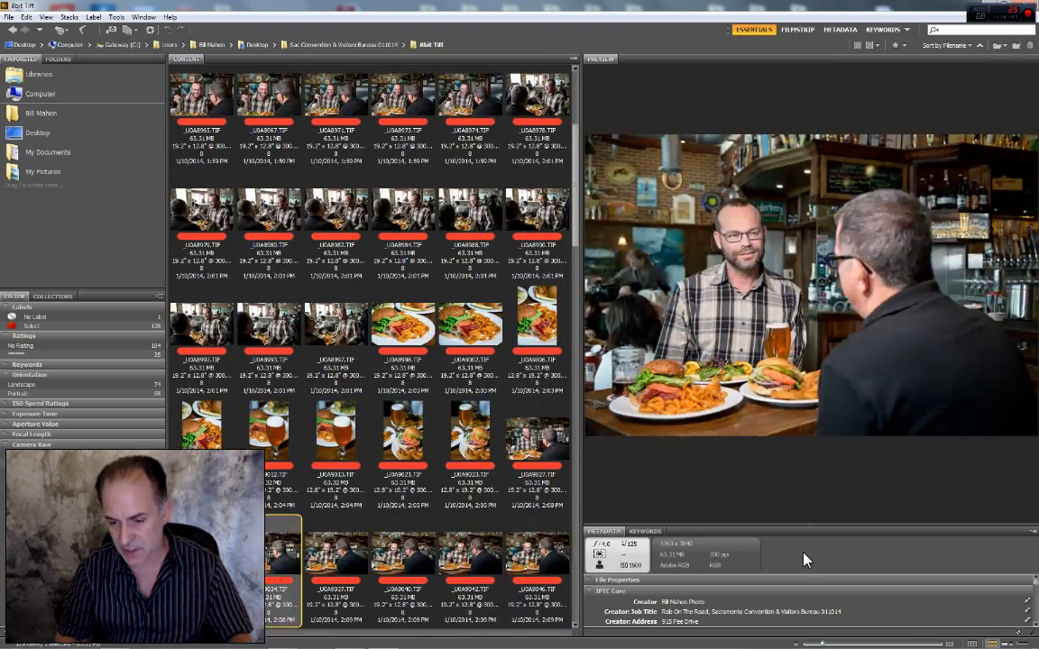
{"action": "key", "text": "Right"}
{"action": "key", "text": "Right"}
{"action": "key", "text": "Right"}
{"action": "key", "text": "Right"}
{"action": "key", "text": "Right"}
{"action": "key", "text": "Right"}
{"action": "key", "text": "Right"}
{"action": "key", "text": "Right"}
{"action": "key", "text": "Right"}
{"action": "key", "text": "Right"}
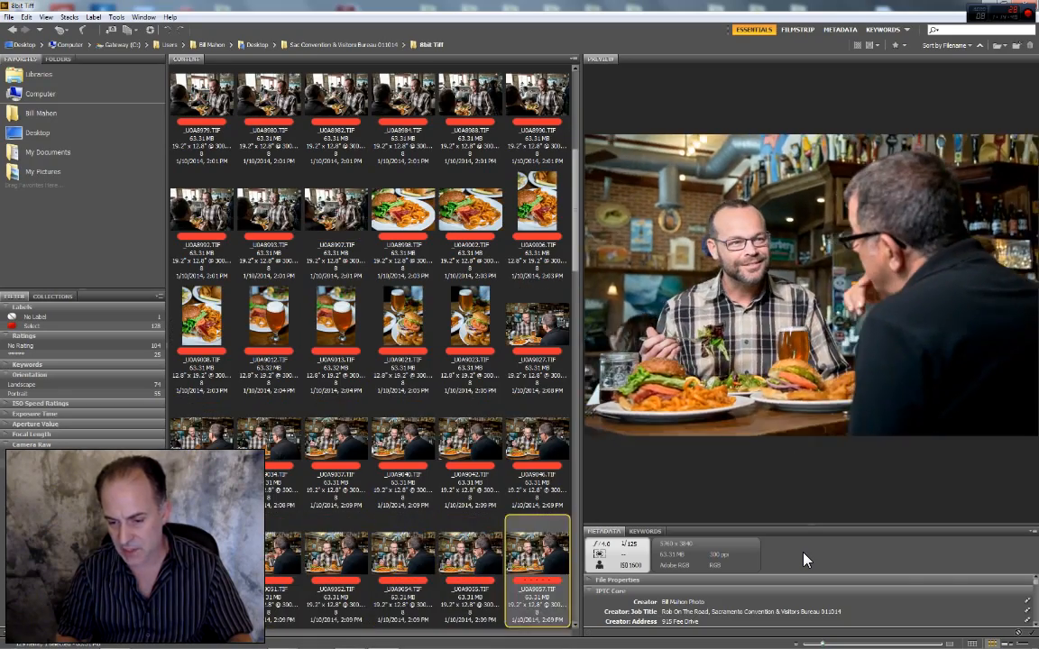
{"action": "key", "text": "Right"}
{"action": "key", "text": "Right"}
{"action": "key", "text": "Right"}
{"action": "key", "text": "Right"}
{"action": "key", "text": "Right"}
{"action": "key", "text": "Right"}
{"action": "key", "text": "Right"}
{"action": "key", "text": "Right"}
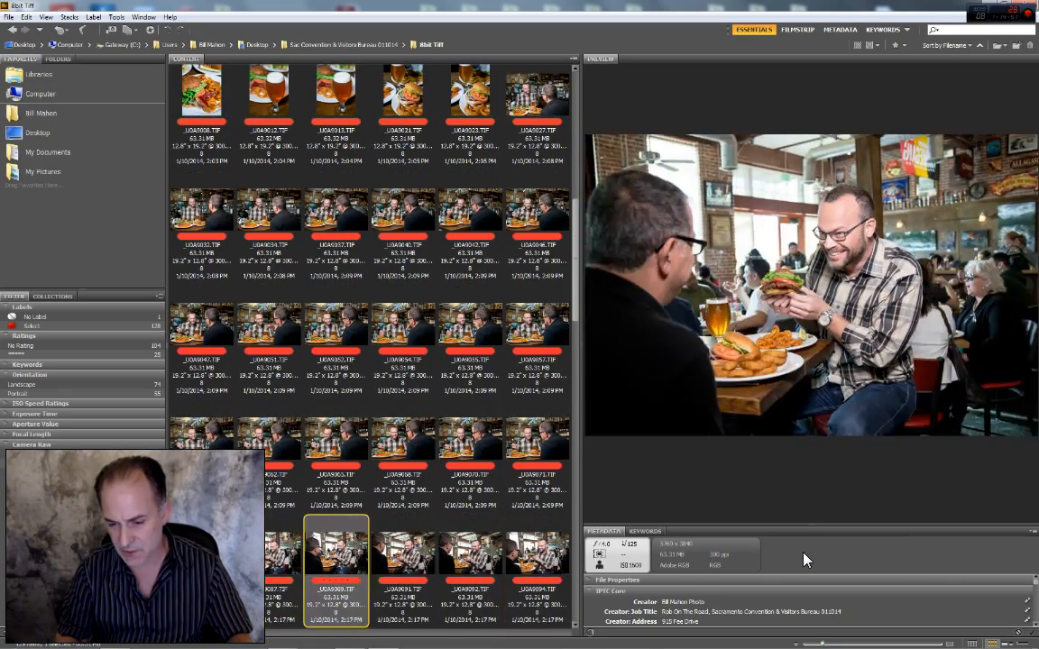
{"action": "key", "text": "Right"}
{"action": "key", "text": "Right"}
{"action": "key", "text": "Right"}
{"action": "key", "text": "Right"}
{"action": "key", "text": "Right"}
{"action": "key", "text": "Right"}
{"action": "key", "text": "Right"}
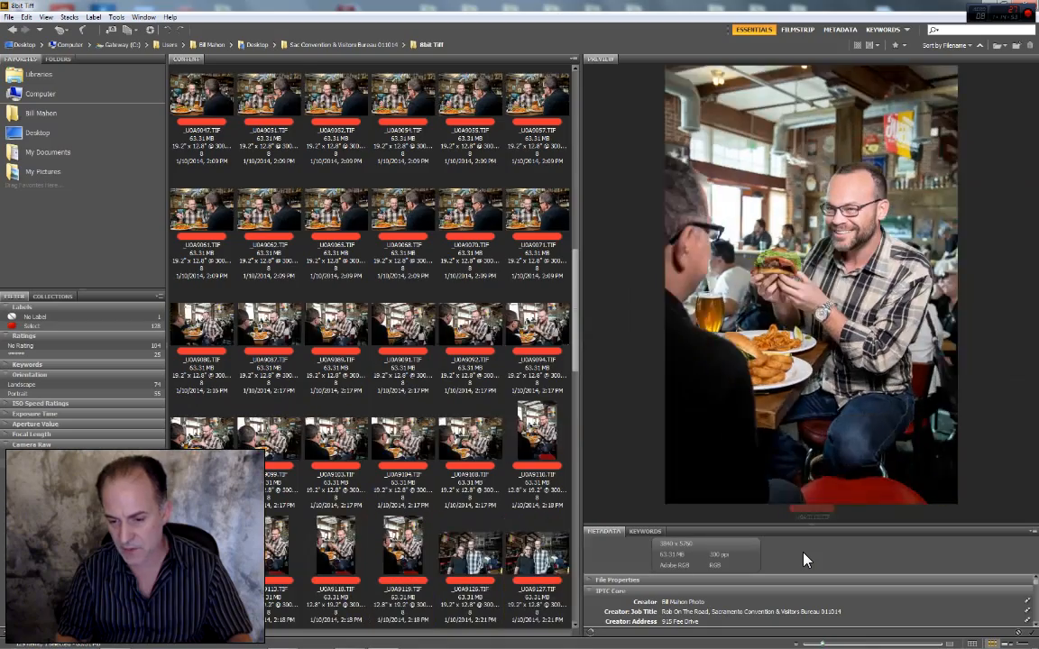
{"action": "key", "text": "Right"}
{"action": "key", "text": "Right"}
{"action": "key", "text": "Right"}
{"action": "key", "text": "Right"}
{"action": "key", "text": "Right"}
{"action": "key", "text": "Right"}
{"action": "key", "text": "Right"}
{"action": "key", "text": "Right"}
{"action": "key", "text": "Right"}
{"action": "key", "text": "Right"}
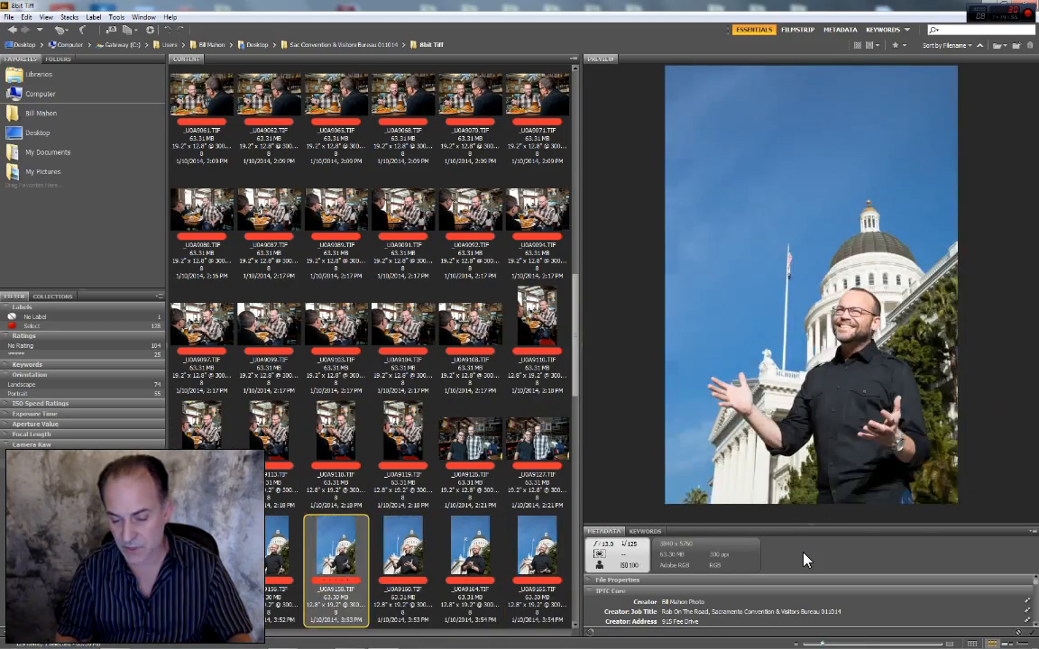
{"action": "key", "text": "Right"}
{"action": "key", "text": "Right"}
{"action": "key", "text": "Right"}
{"action": "key", "text": "Right"}
{"action": "key", "text": "Right"}
{"action": "key", "text": "Right"}
{"action": "key", "text": "Right"}
{"action": "key", "text": "Right"}
{"action": "key", "text": "Right"}
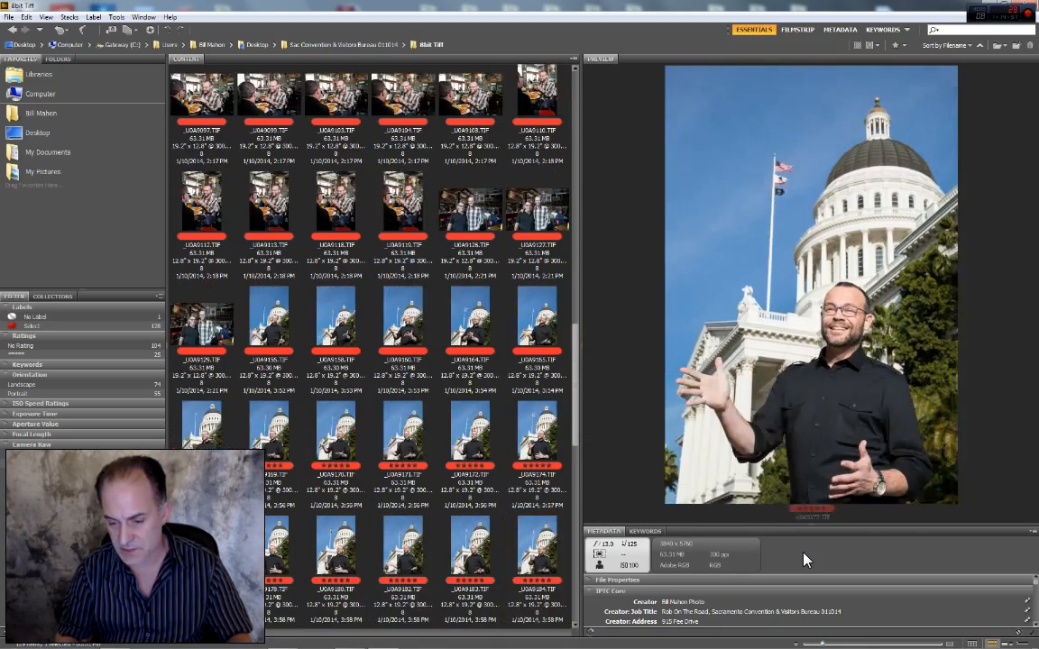
{"action": "key", "text": "Right"}
{"action": "key", "text": "Right"}
{"action": "key", "text": "Right"}
{"action": "key", "text": "Right"}
{"action": "key", "text": "Right"}
{"action": "key", "text": "Right"}
{"action": "key", "text": "Right"}
{"action": "key", "text": "Right"}
{"action": "key", "text": "Right"}
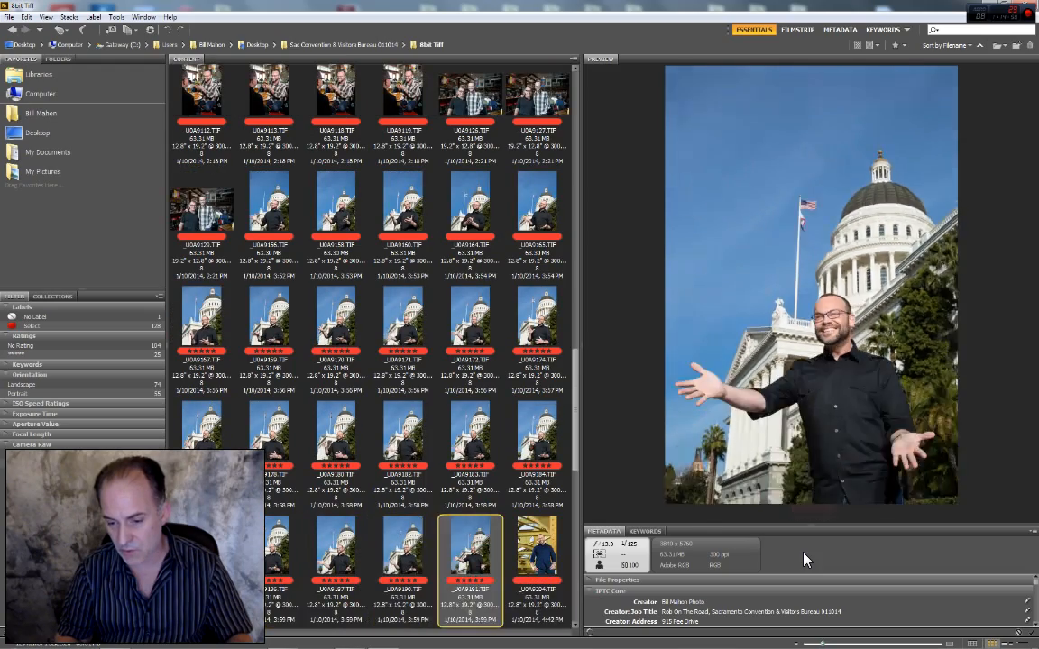
{"action": "key", "text": "Right"}
{"action": "key", "text": "Right"}
{"action": "key", "text": "Right"}
{"action": "key", "text": "Right"}
{"action": "key", "text": "Right"}
{"action": "key", "text": "Right"}
{"action": "key", "text": "Right"}
{"action": "key", "text": "Right"}
{"action": "key", "text": "Right"}
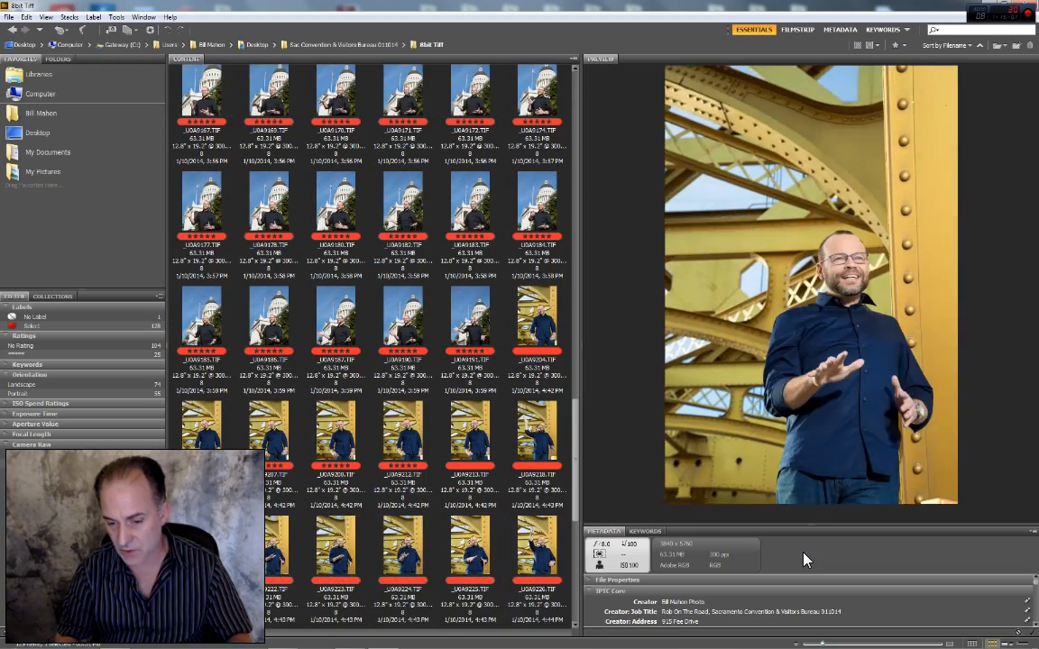
{"action": "key", "text": "Right"}
{"action": "key", "text": "Right"}
{"action": "key", "text": "Right"}
{"action": "key", "text": "Right"}
{"action": "key", "text": "Right"}
{"action": "key", "text": "Right"}
{"action": "key", "text": "Right"}
{"action": "key", "text": "Right"}
{"action": "key", "text": "Right"}
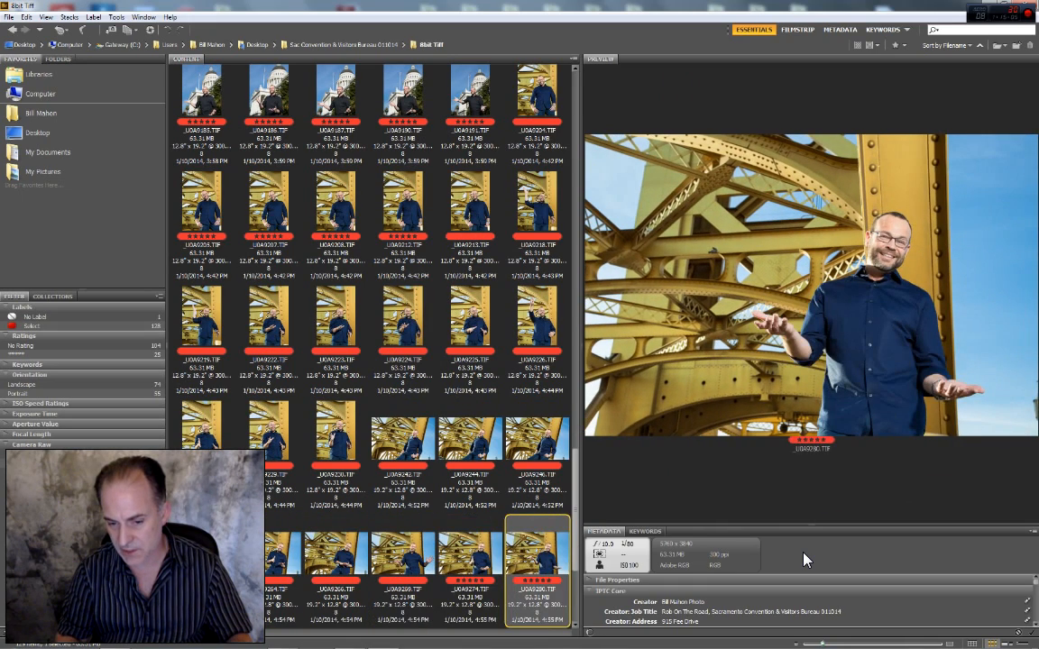
Go back to the bridge portrait _U0A9244.TIF and give it the yellow Second label
{"action": "key", "text": "Left"}
{"action": "key", "text": "Left"}
{"action": "key", "text": "Left"}
{"action": "key", "text": "Left"}
{"action": "key", "text": "Left"}
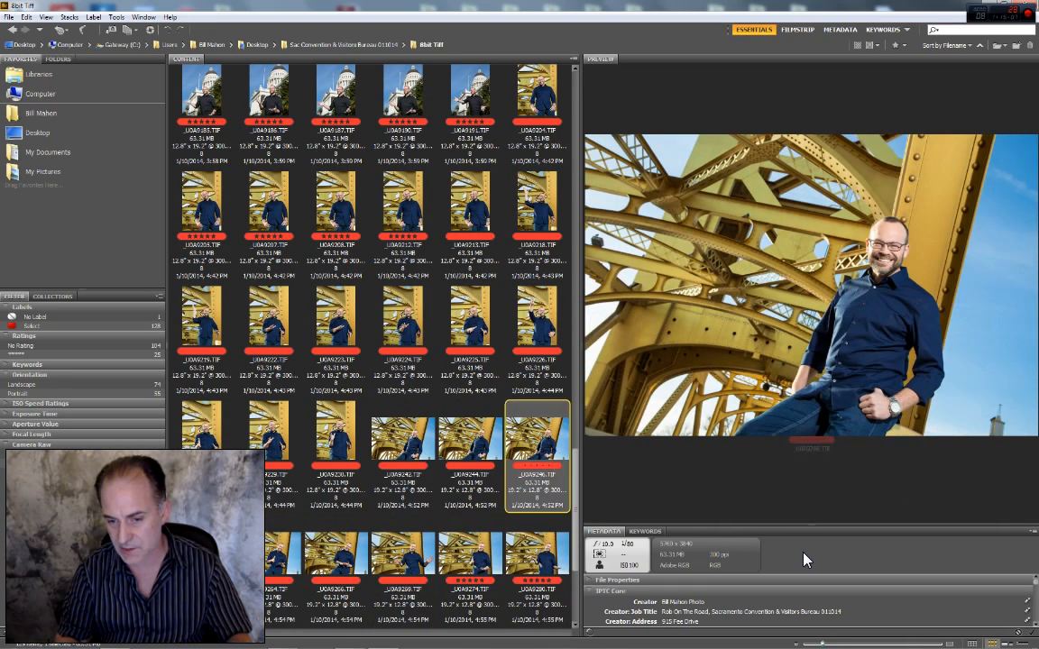
{"action": "key", "text": "Left"}
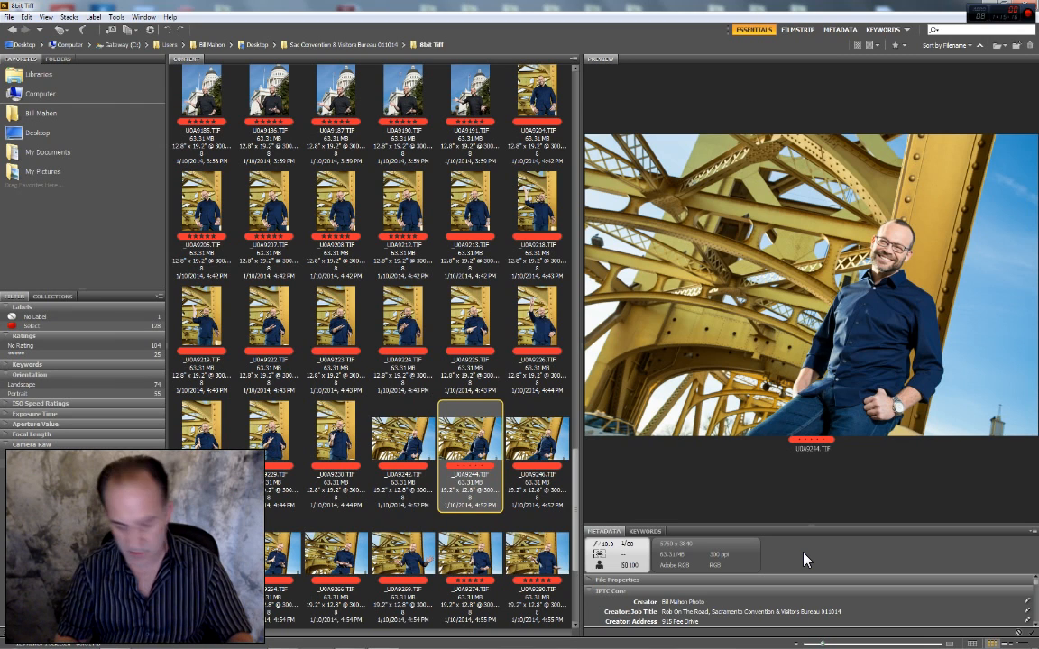
{"action": "key", "text": "ctrl+7"}
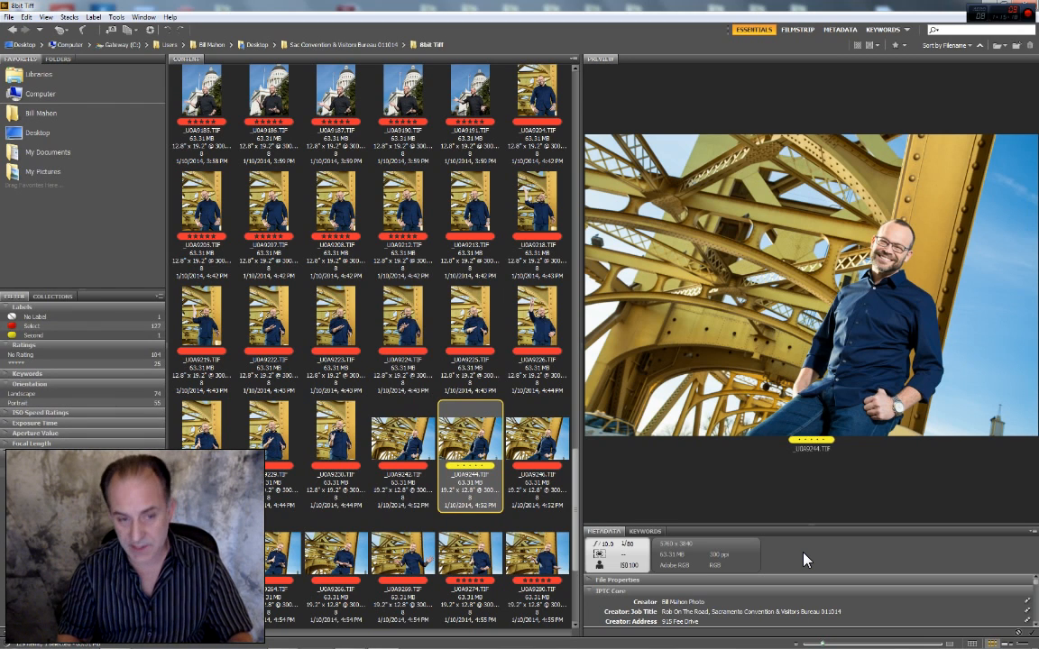
Review the remaining bridge portraits at the end of the folder, going back over the last few
{"action": "key", "text": "Right"}
{"action": "key", "text": "Right"}
{"action": "key", "text": "Right"}
{"action": "key", "text": "Right"}
{"action": "key", "text": "Right"}
{"action": "key", "text": "Right"}
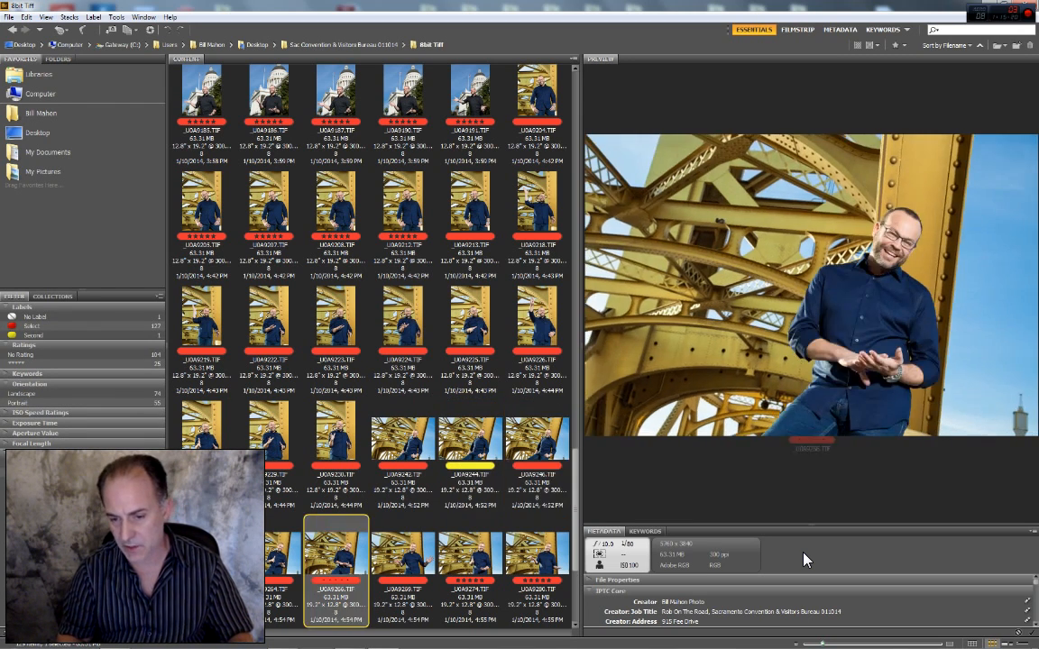
{"action": "key", "text": "Right"}
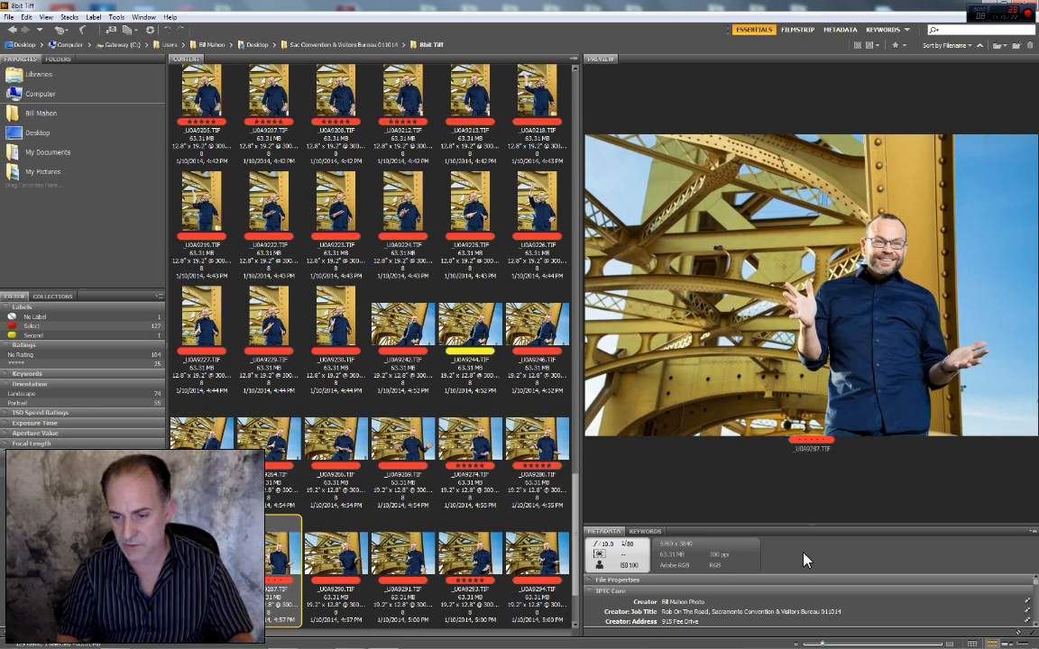
{"action": "key", "text": "Right"}
{"action": "key", "text": "Right"}
{"action": "key", "text": "Right"}
{"action": "key", "text": "Right"}
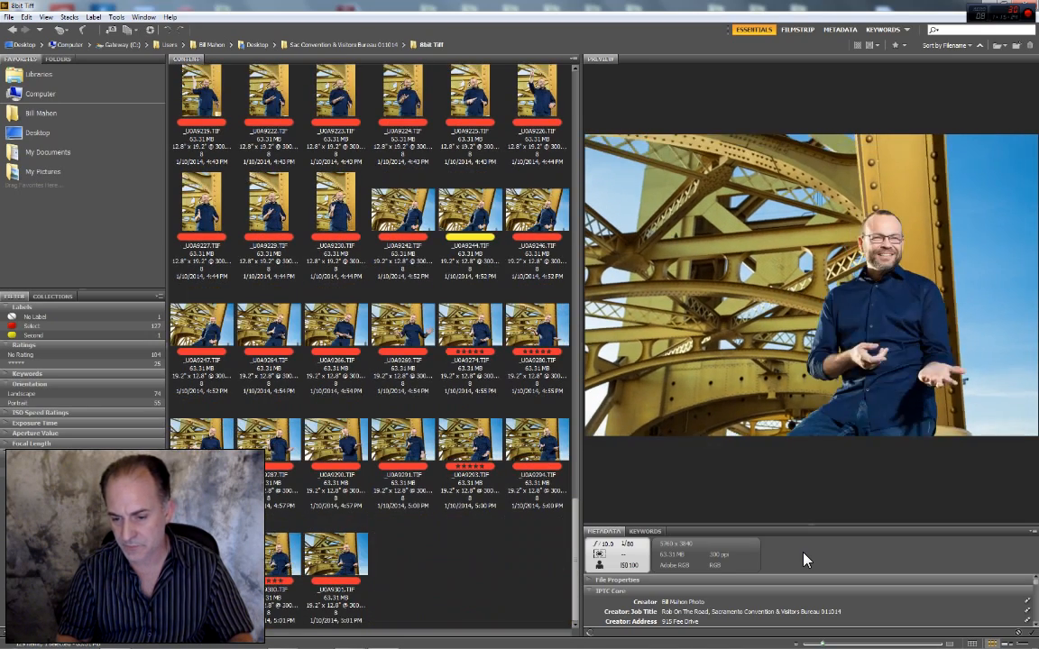
{"action": "key", "text": "Right"}
{"action": "key", "text": "Right"}
{"action": "key", "text": "Left"}
{"action": "key", "text": "Left"}
{"action": "key", "text": "Left"}
{"action": "key", "text": "Left"}
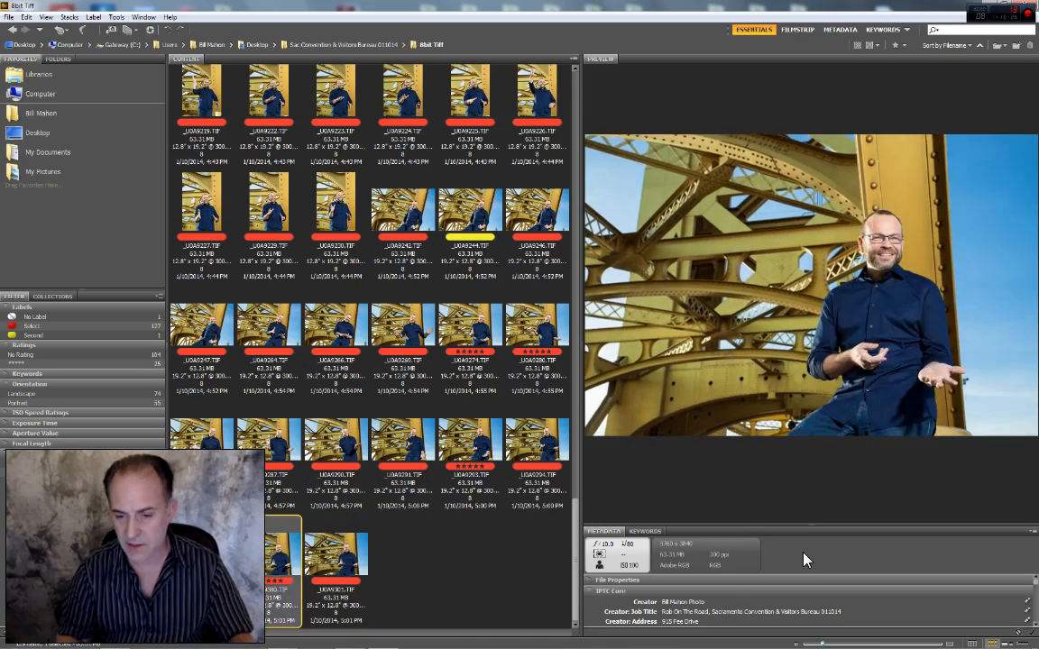
Return to the start of the folder and open the first image, _U0A8910.TIF, in Photoshop
{"action": "scroll", "coordinate": [451, 253], "scroll_direction": "up", "scroll_amount": 15}
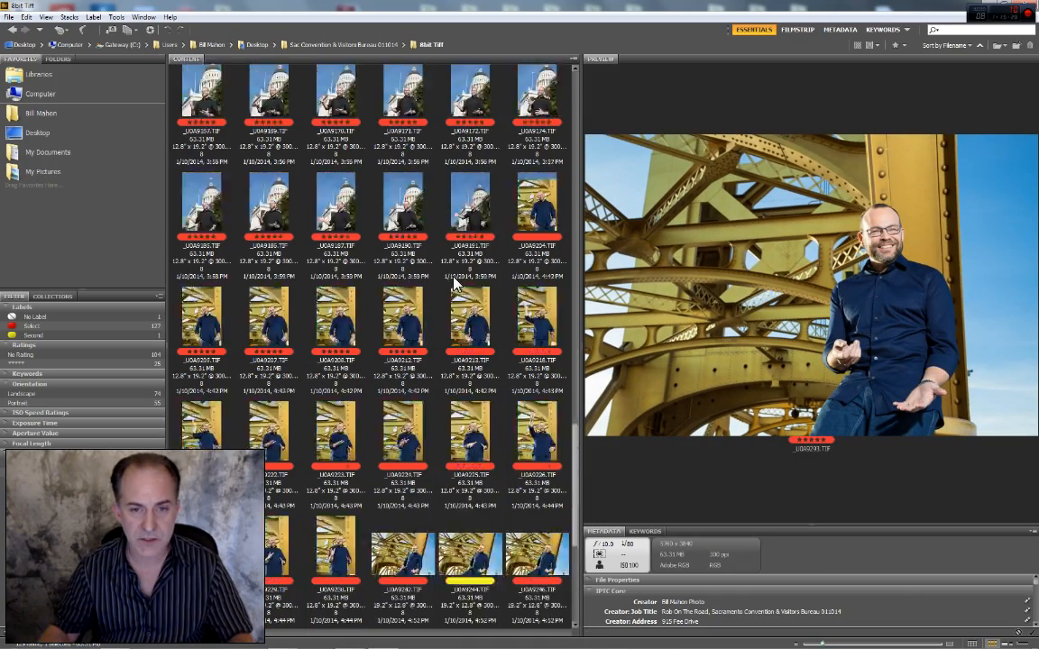
{"action": "scroll", "coordinate": [251, 190], "scroll_direction": "up", "scroll_amount": 8}
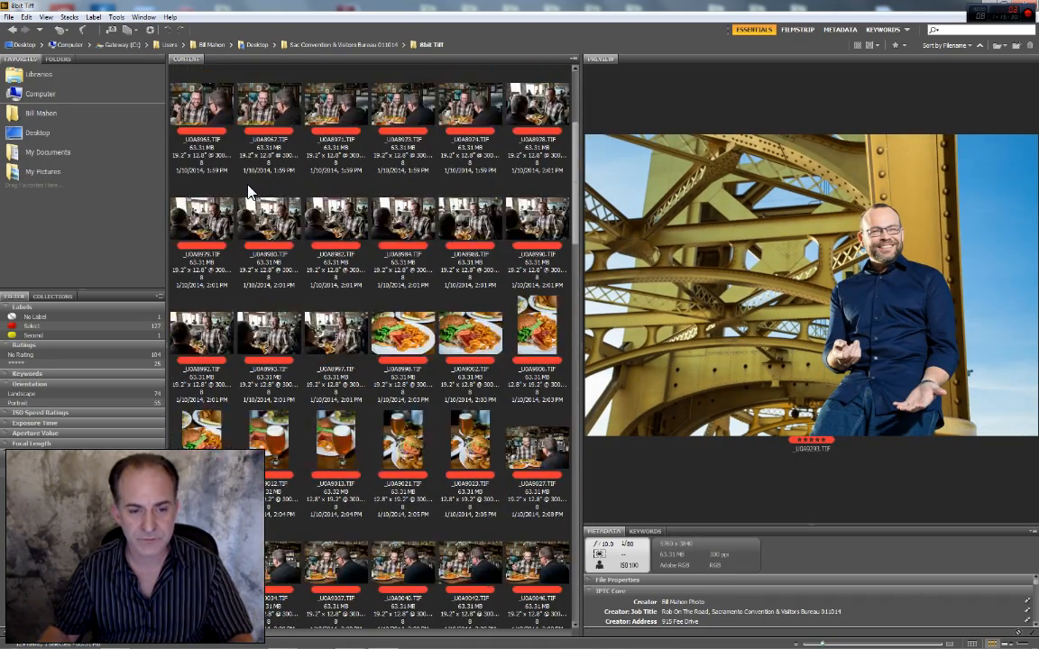
{"action": "left_click", "coordinate": [199, 105]}
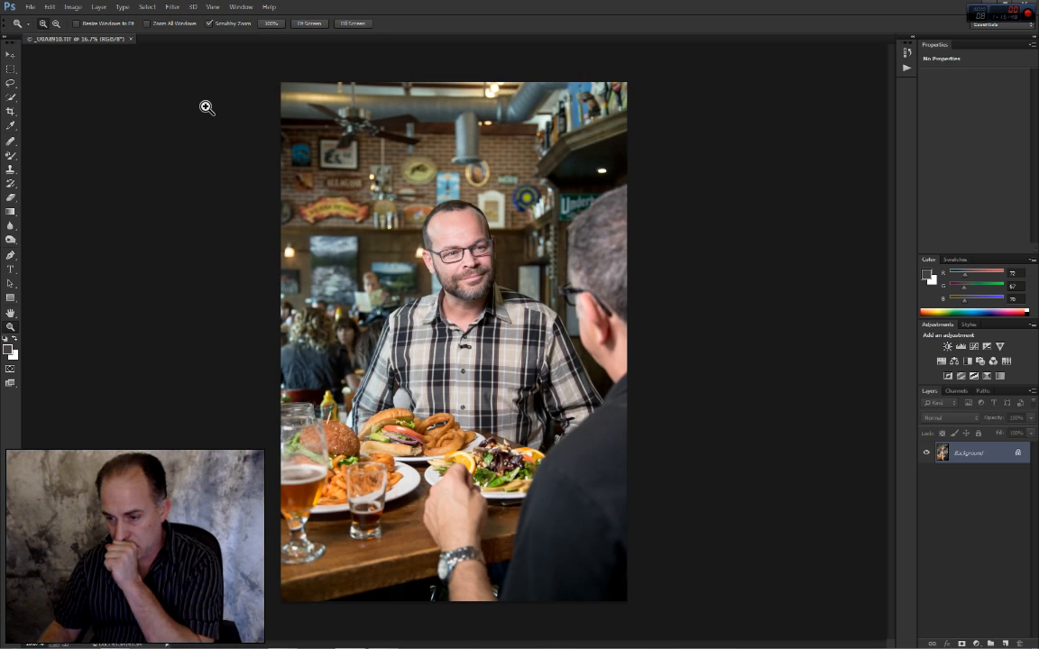
Show the recorded actions and start recording a new action named tiff 2 JPG in the Default Actions set
{"action": "left_click", "coordinate": [241, 7]}
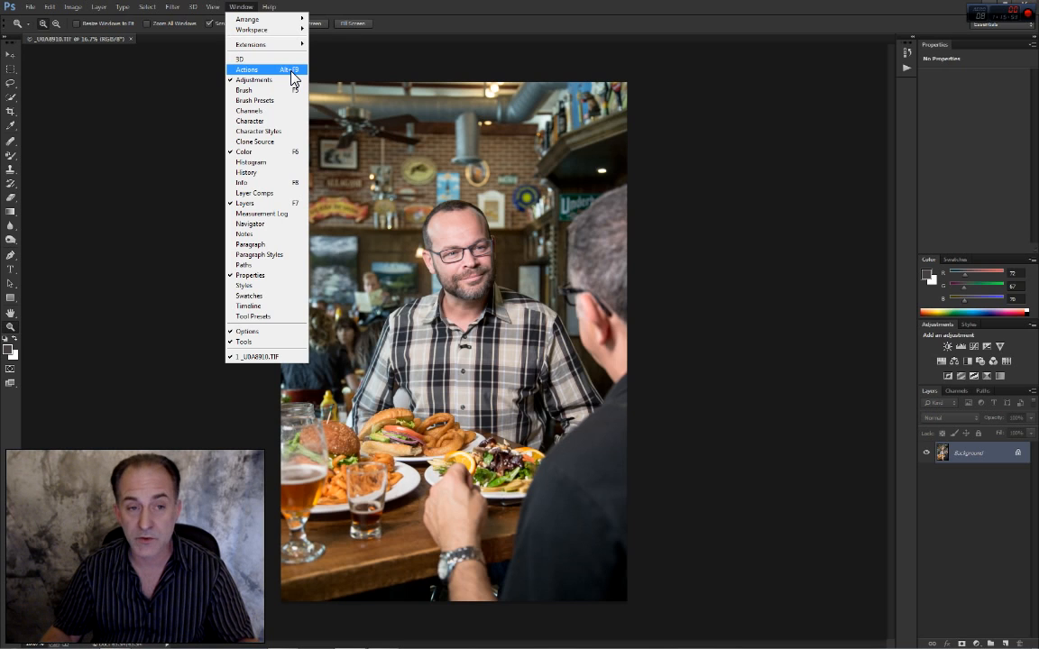
{"action": "left_click", "coordinate": [293, 78]}
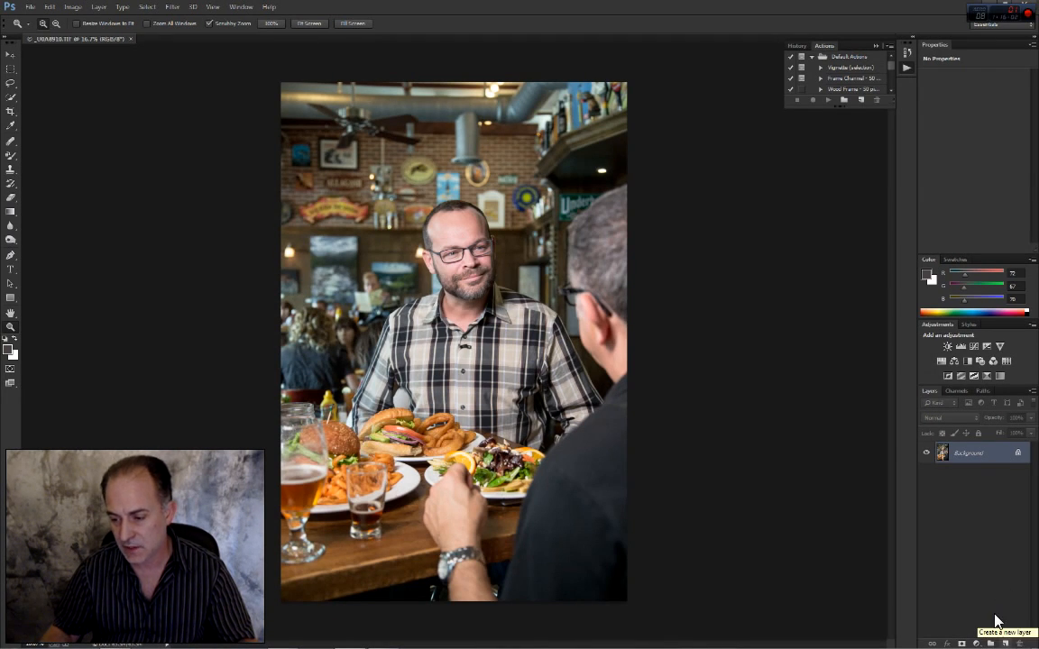
{"action": "left_click", "coordinate": [862, 102]}
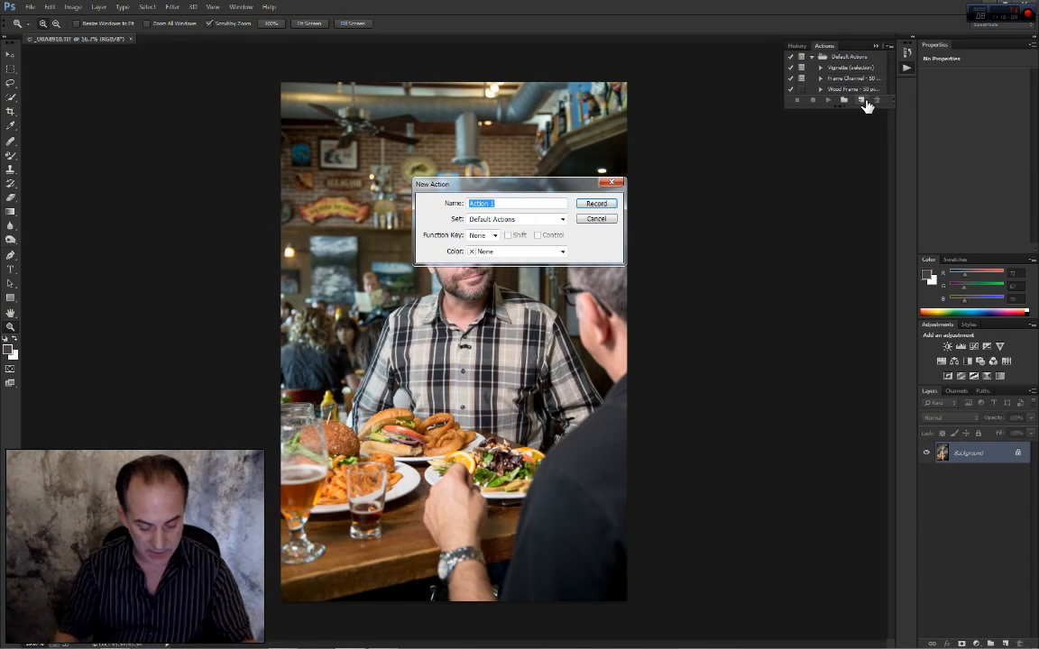
{"action": "type", "text": "tif"}
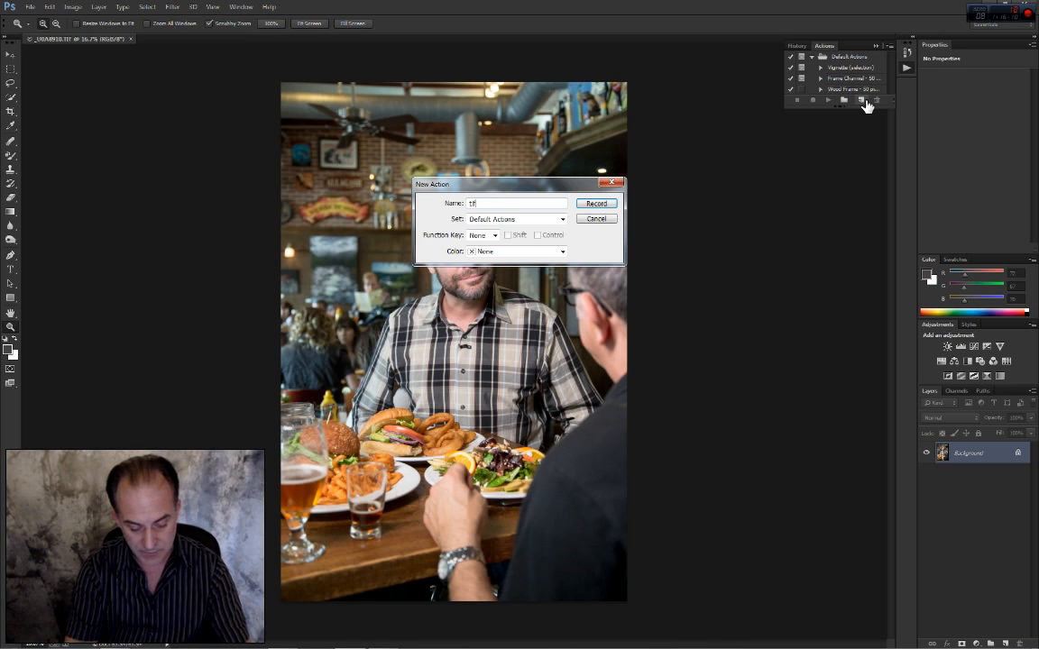
{"action": "type", "text": "f 2 J"}
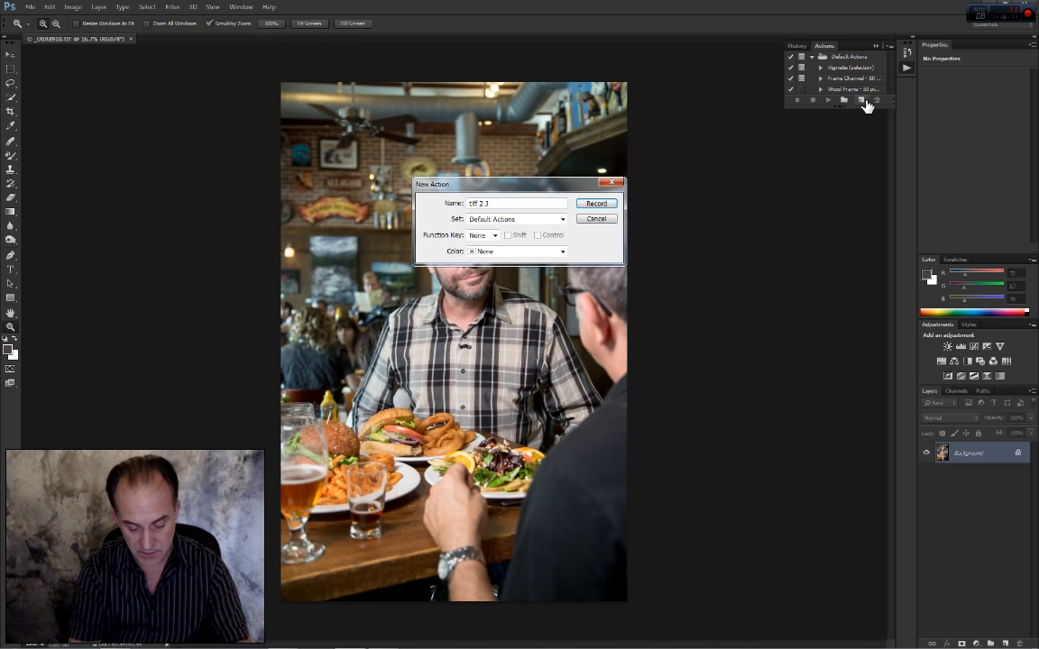
{"action": "type", "text": "PG"}
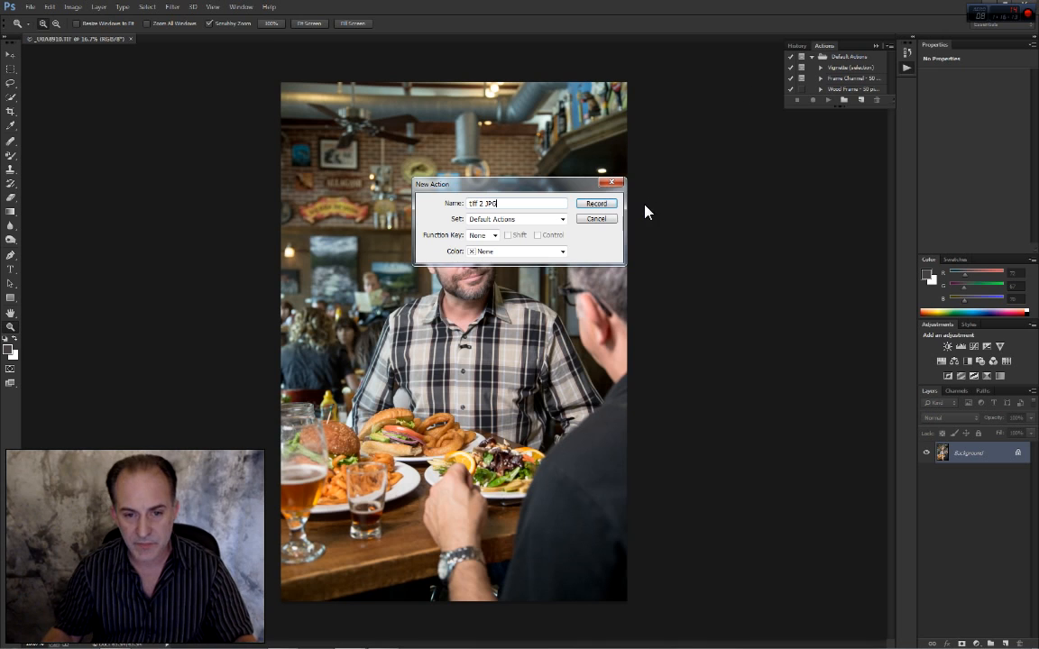
{"action": "left_click", "coordinate": [596, 204]}
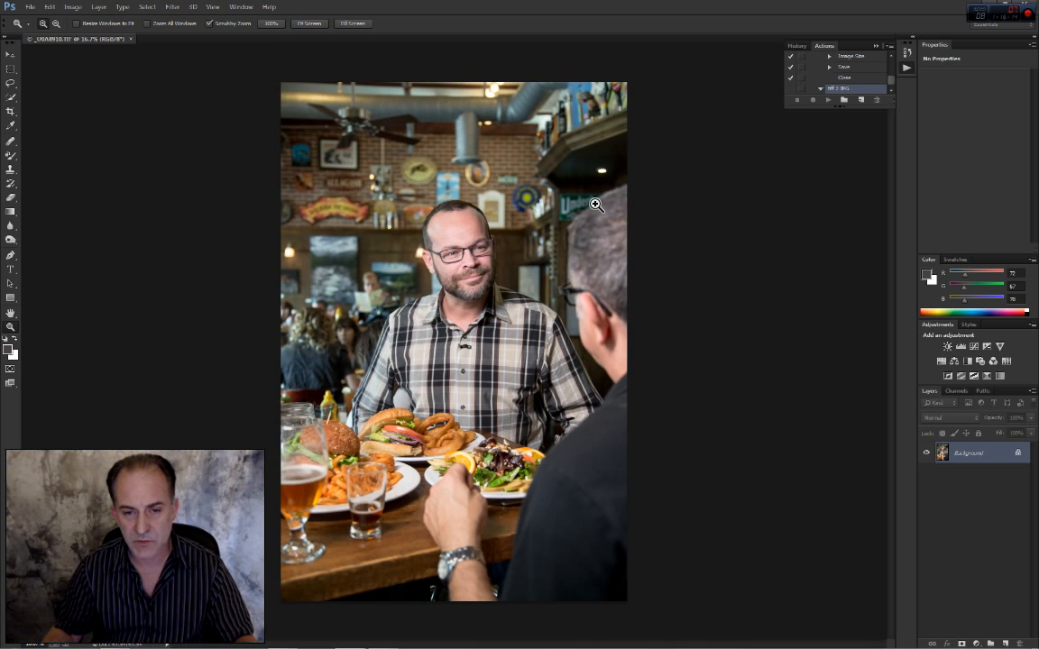
Start saving a copy of the open image into the desktop's Sac Convention & Visitors Bureau 011014\JPG folder
{"action": "left_click", "coordinate": [29, 8]}
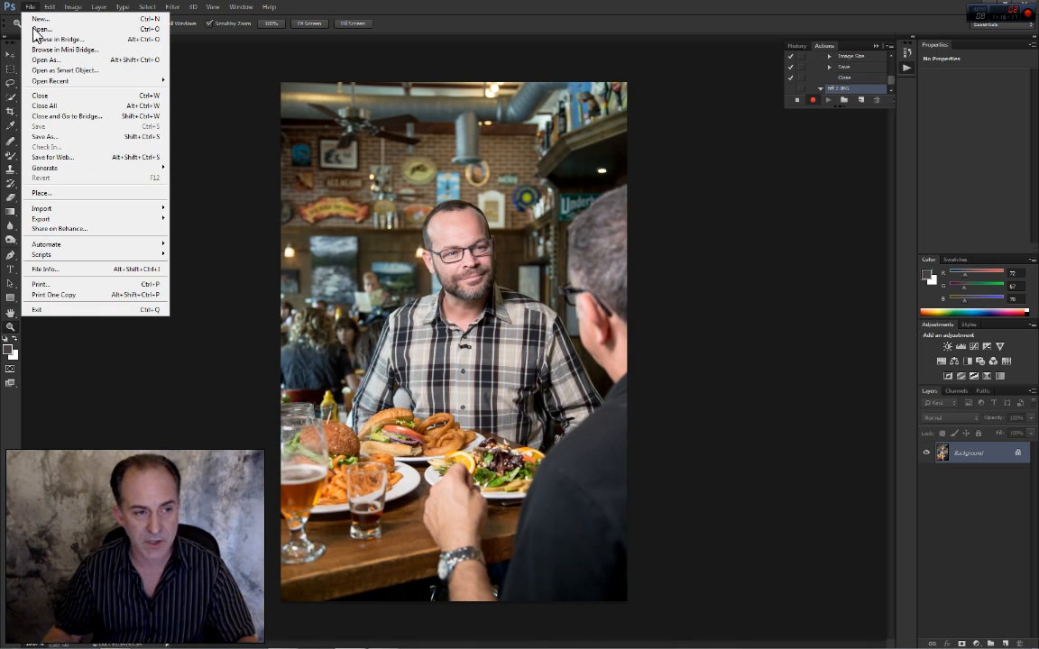
{"action": "left_click", "coordinate": [43, 139]}
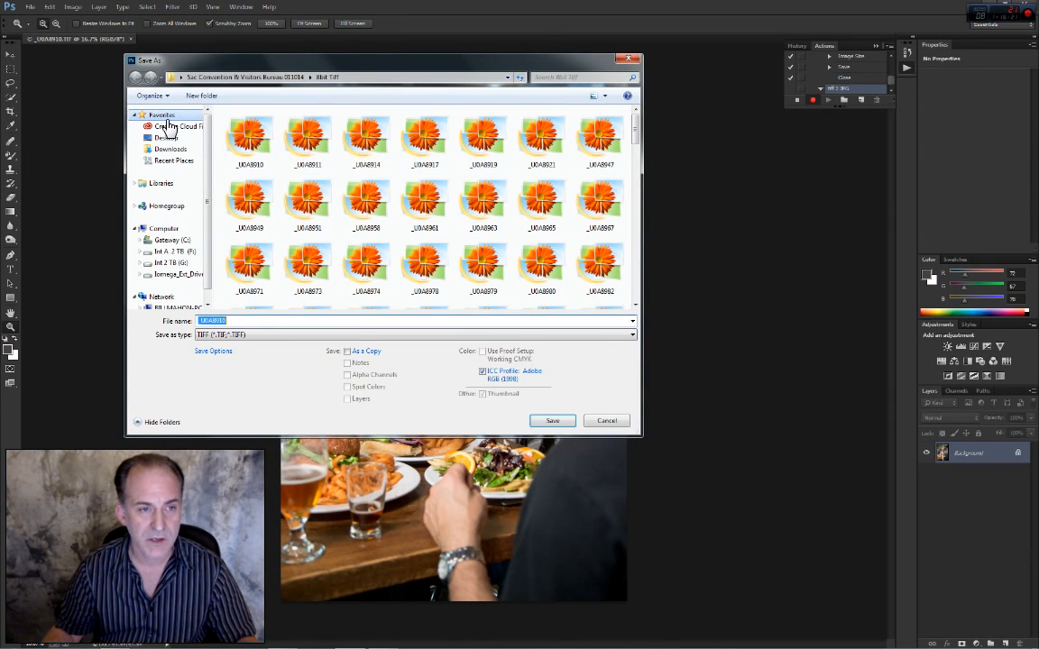
{"action": "left_click", "coordinate": [161, 139]}
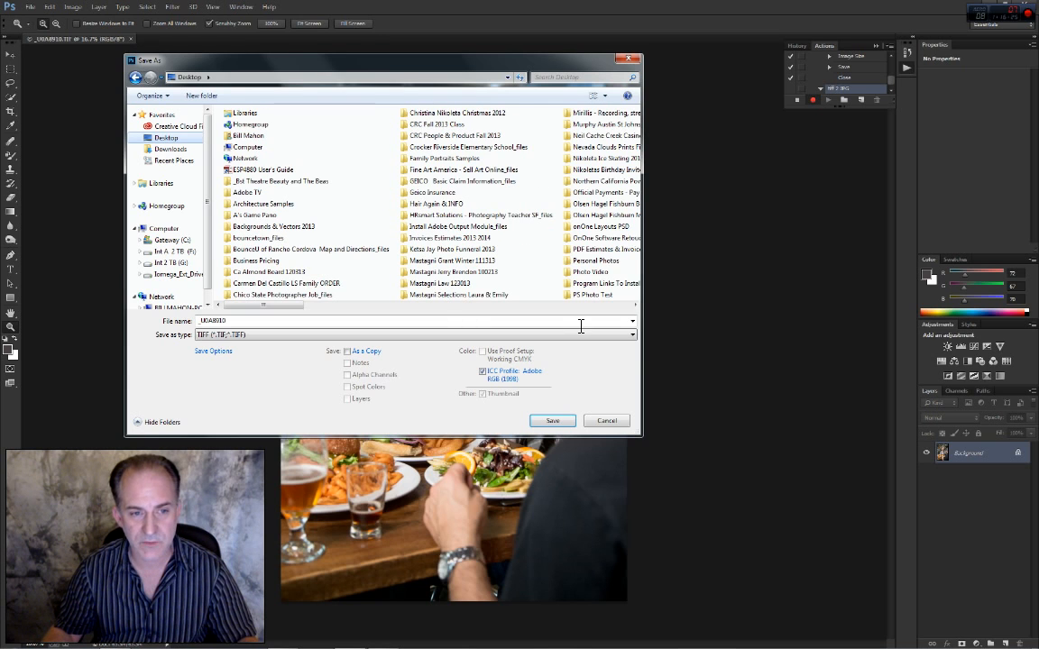
{"action": "left_click", "coordinate": [635, 305]}
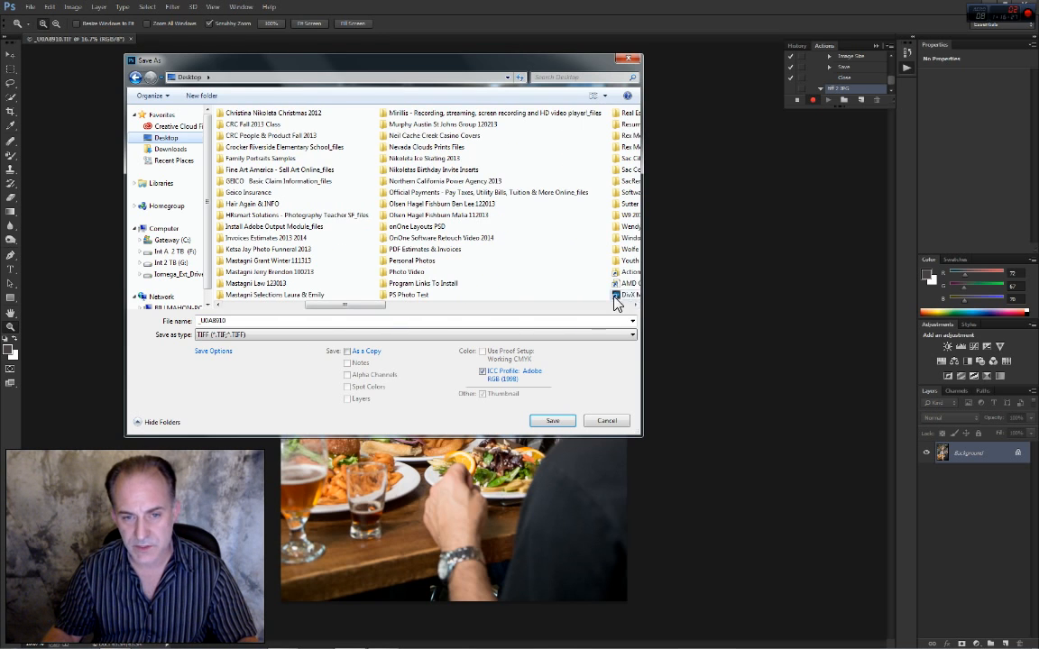
{"action": "left_click", "coordinate": [635, 305]}
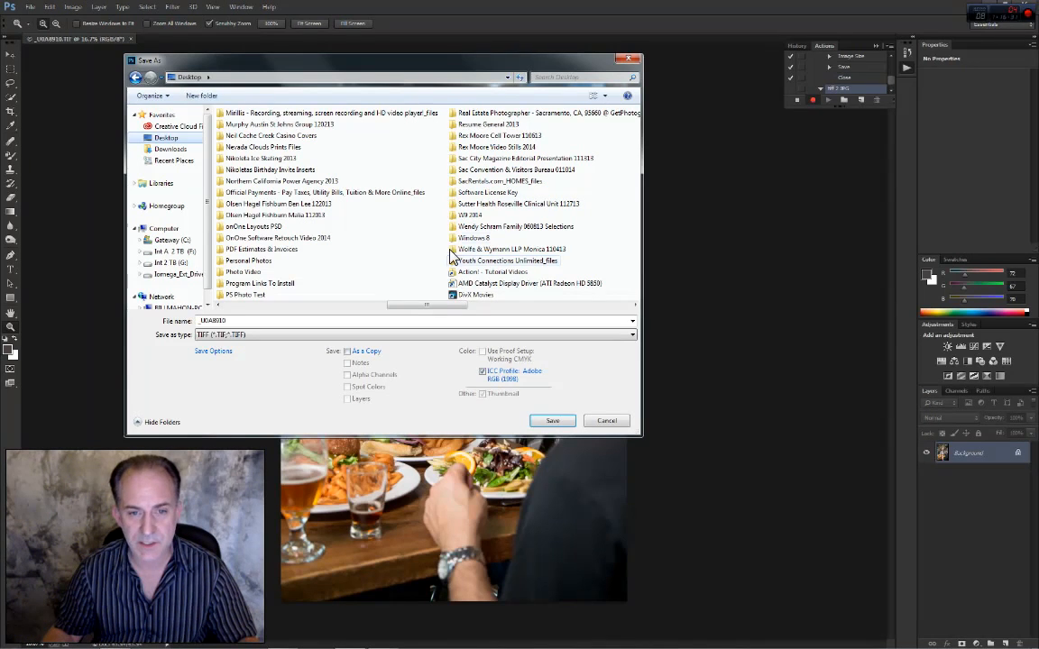
{"action": "scroll", "coordinate": [456, 176], "scroll_direction": "down", "scroll_amount": 2}
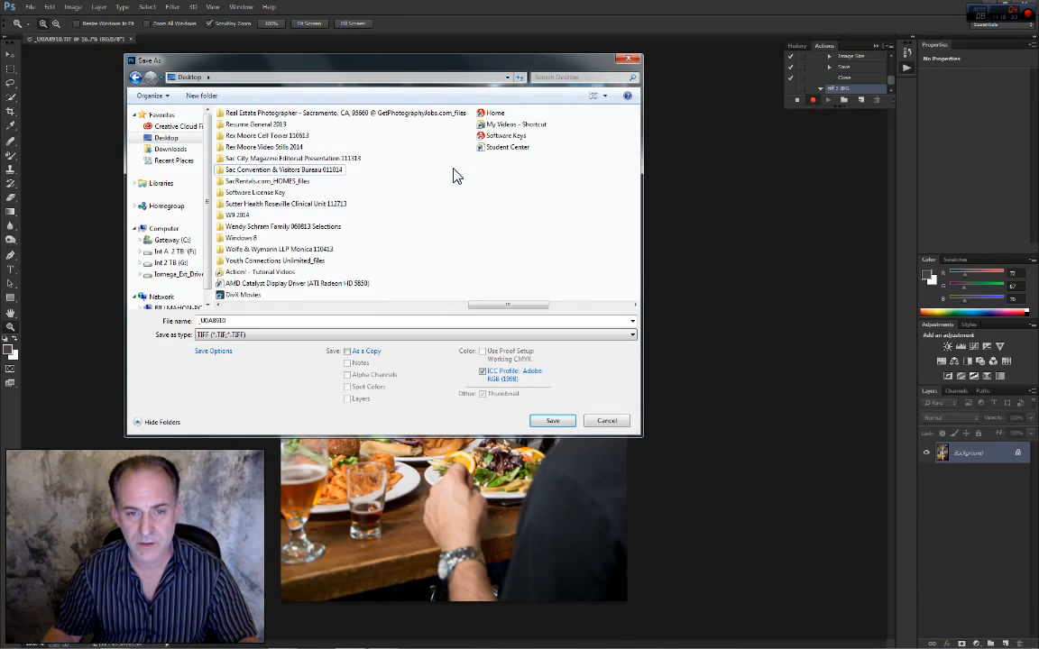
{"action": "double_click", "coordinate": [223, 169]}
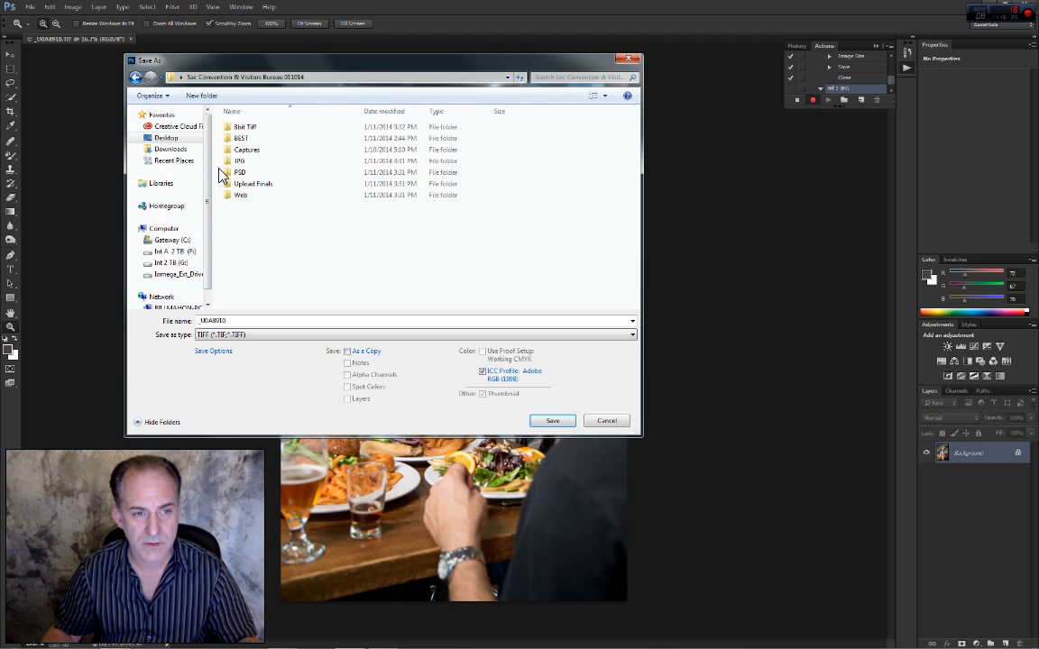
{"action": "double_click", "coordinate": [231, 162]}
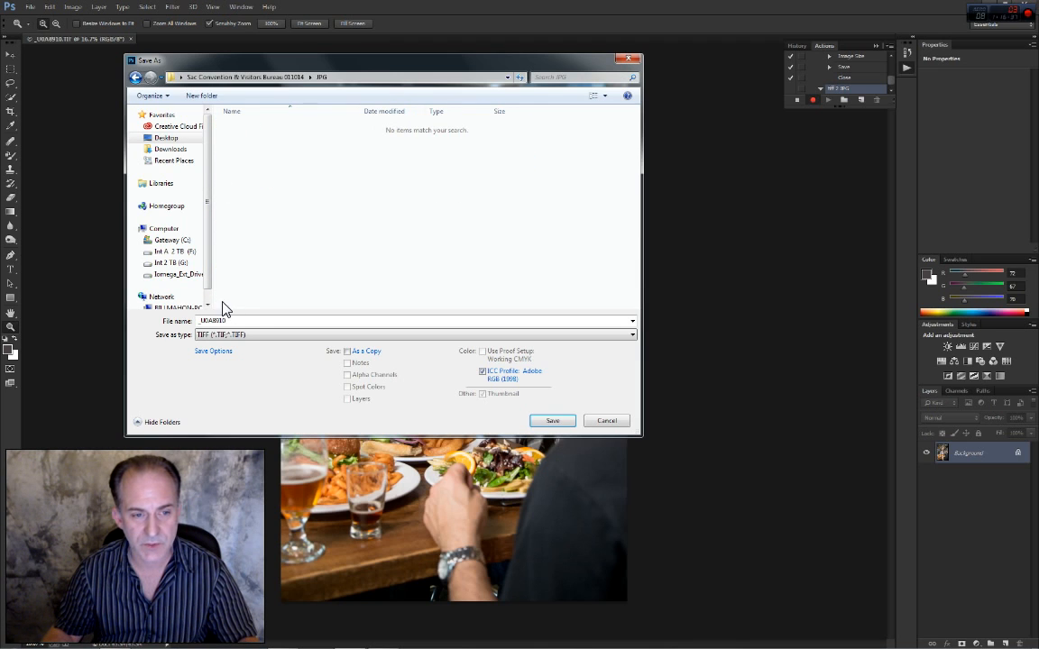
Save the image in JPEG format at quality 12 (Maximum) with the Baseline ("Standard") option
{"action": "left_click", "coordinate": [277, 338]}
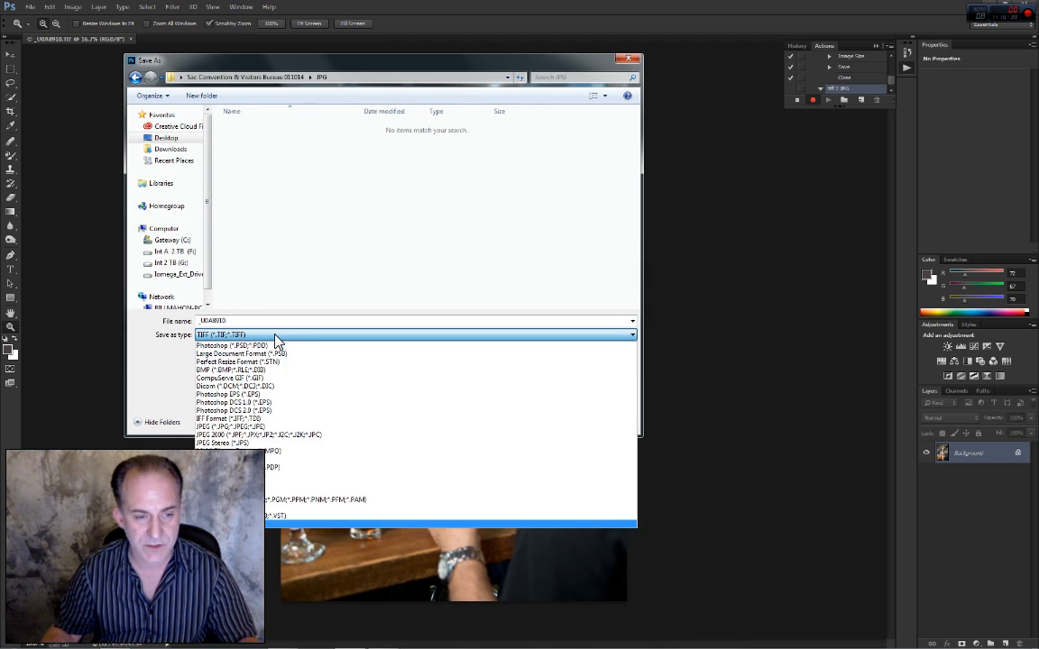
{"action": "left_click", "coordinate": [237, 427]}
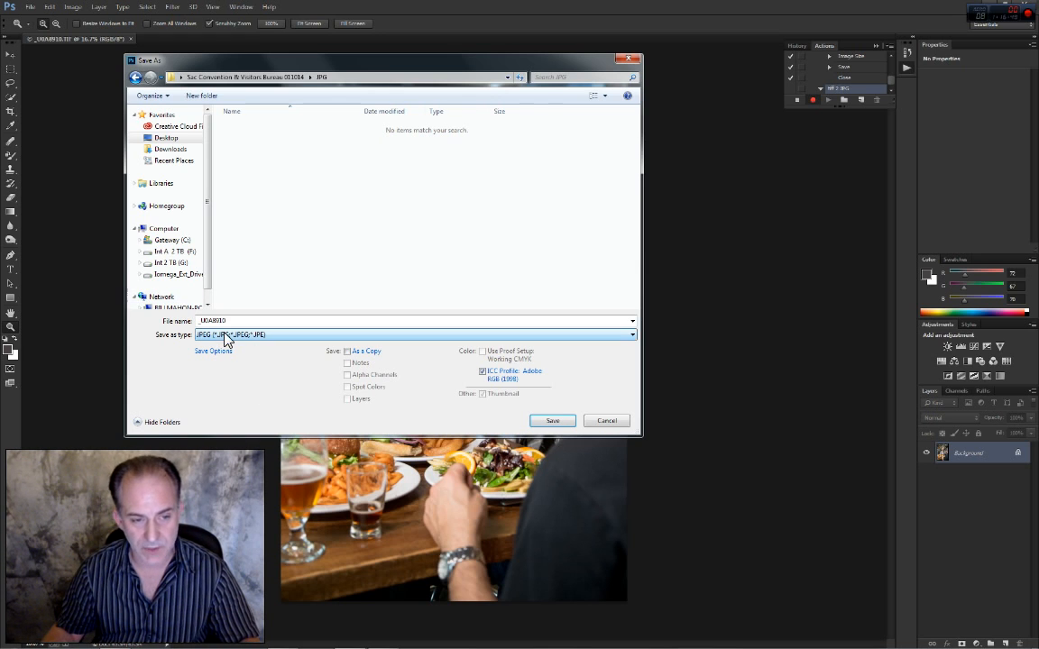
{"action": "left_click", "coordinate": [552, 422]}
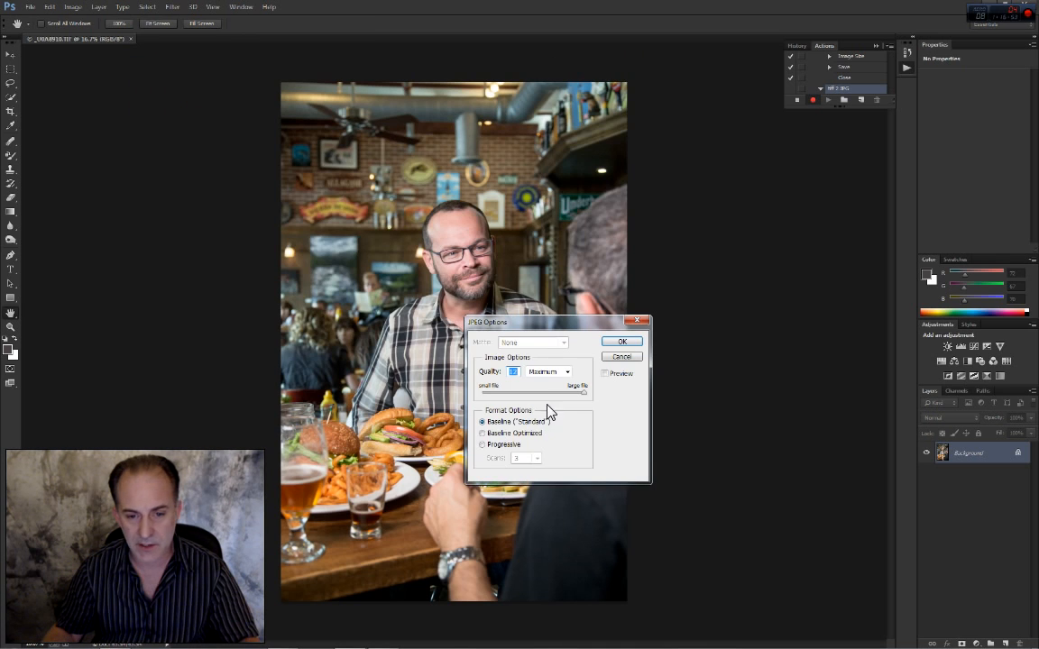
{"action": "left_click", "coordinate": [620, 344]}
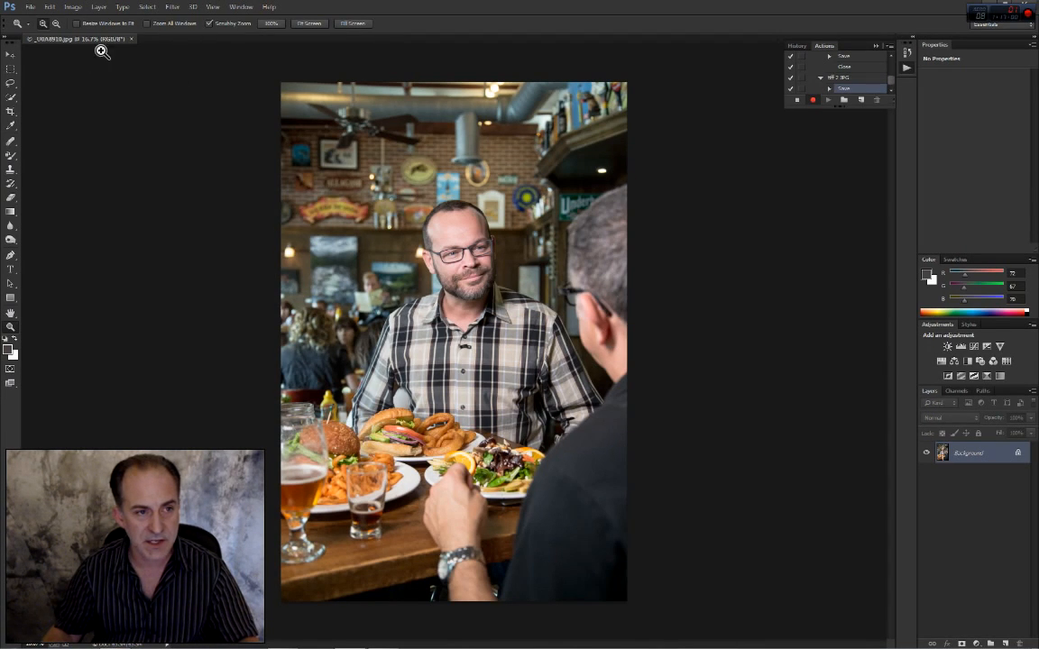
Close the image, stop recording, and select the tiff 2 JPG action
{"action": "left_click", "coordinate": [131, 40]}
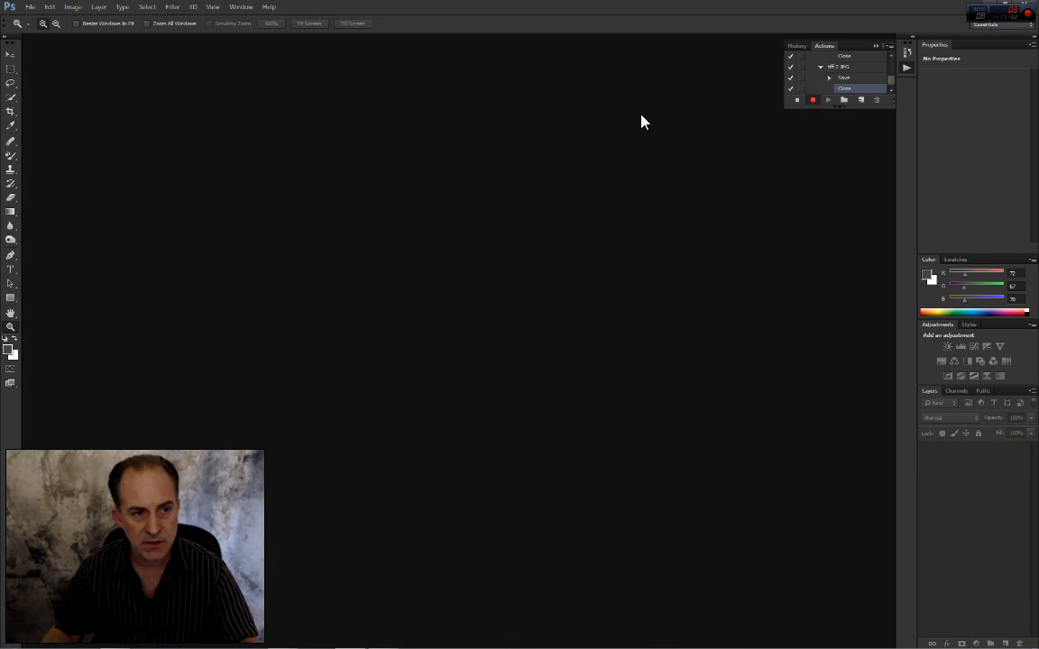
{"action": "left_click", "coordinate": [798, 100]}
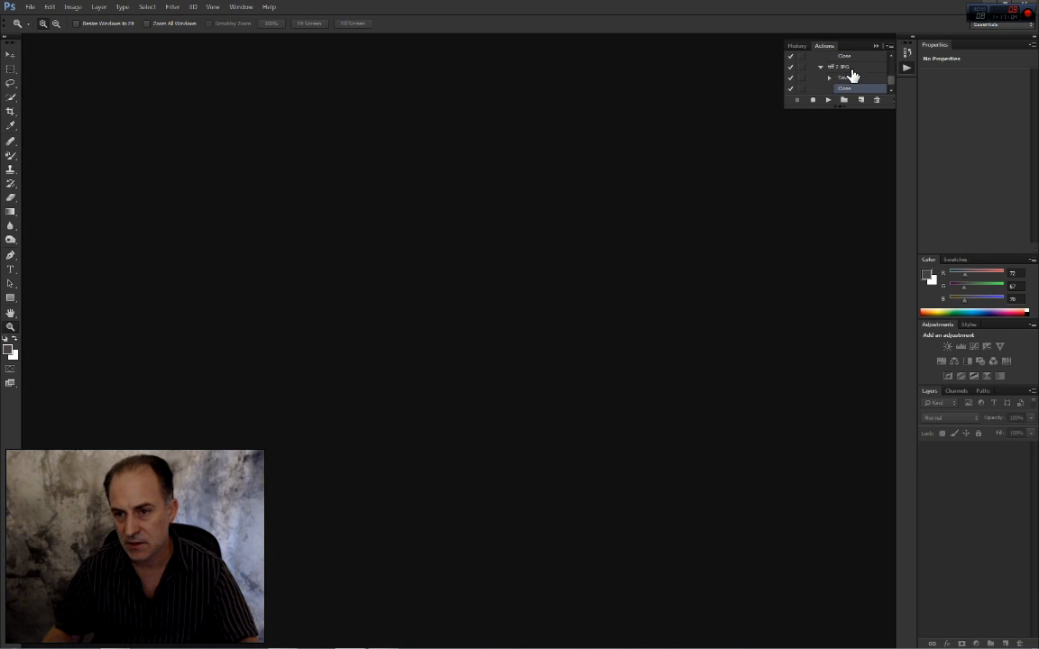
{"action": "left_click", "coordinate": [849, 69]}
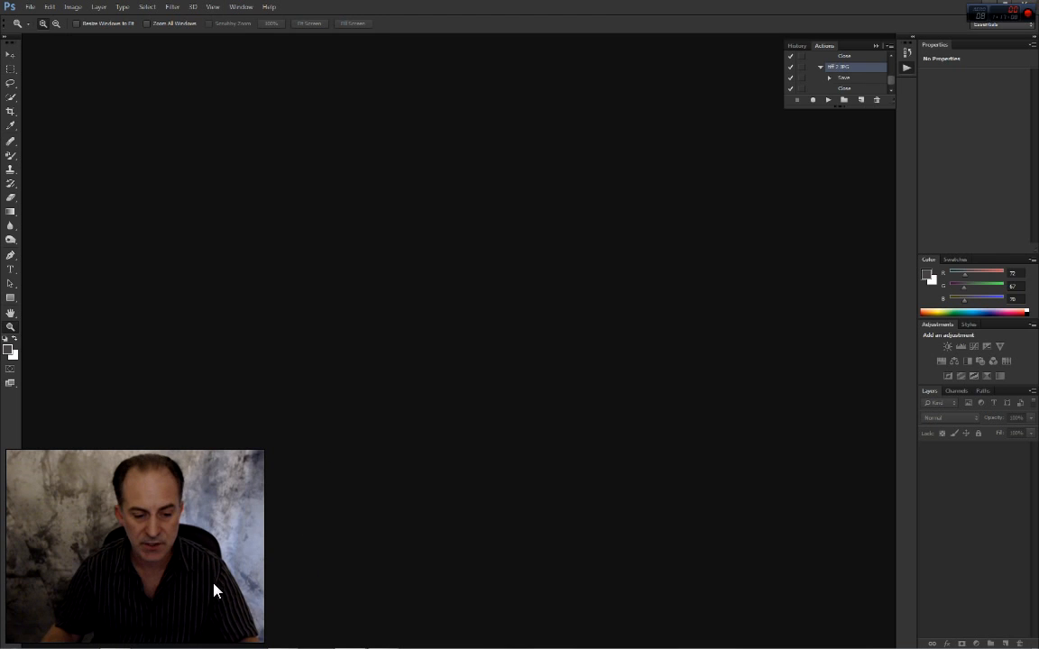
Switch to Bridge and select every TIFF in the 8bit Tiff folder except the first, _U0A8910.TIF
{"action": "mouse_move", "coordinate": [403, 638]}
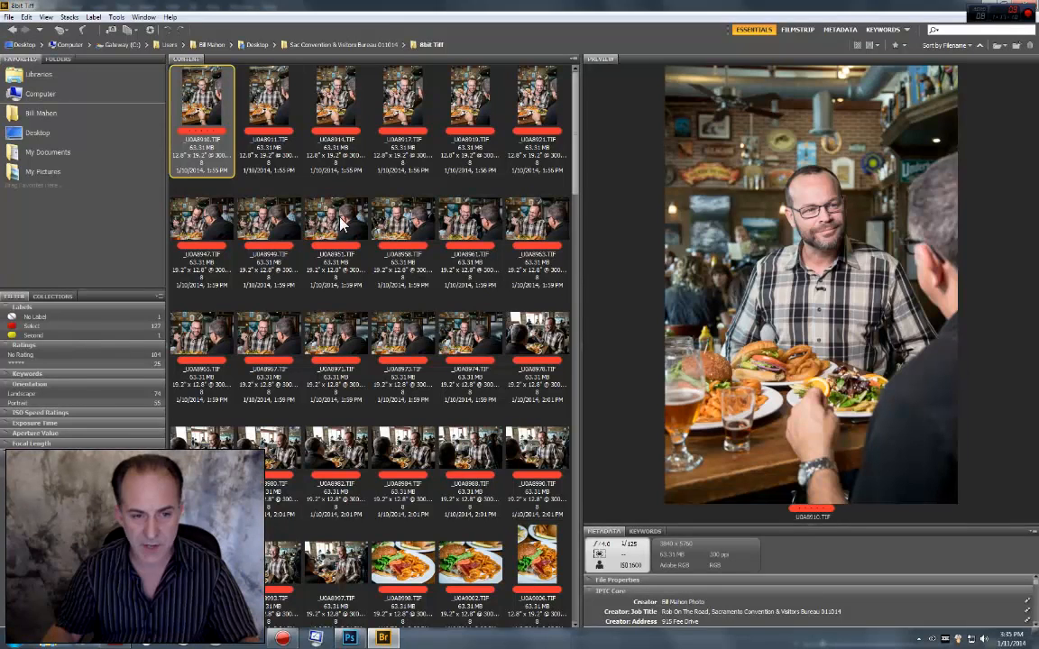
{"action": "key", "text": "ctrl+a"}
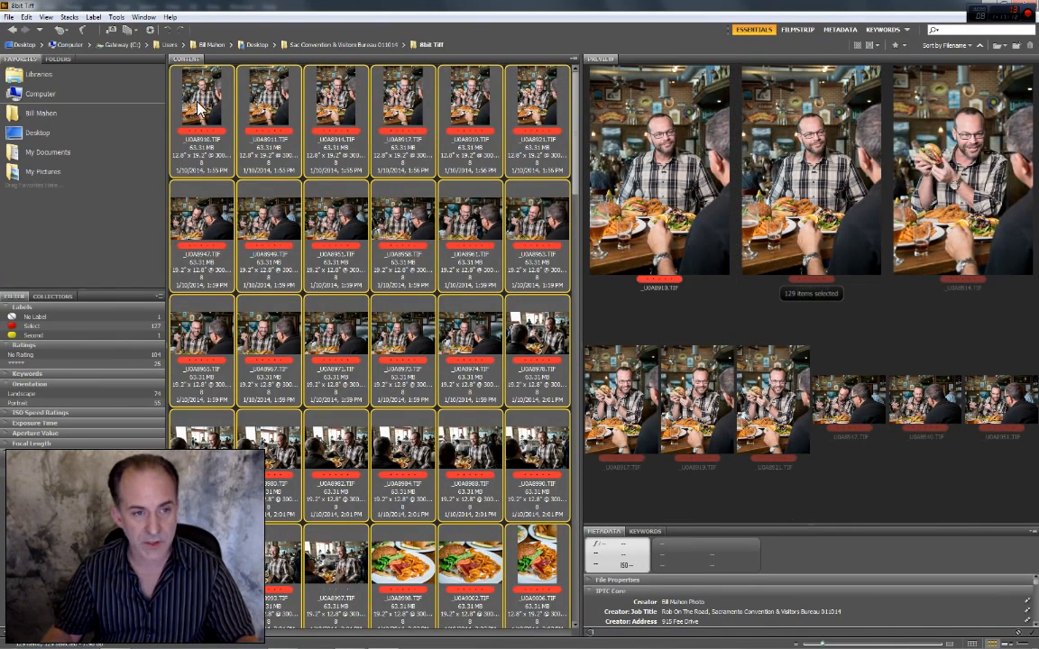
{"action": "left_click", "coordinate": [197, 109], "text": "ctrl"}
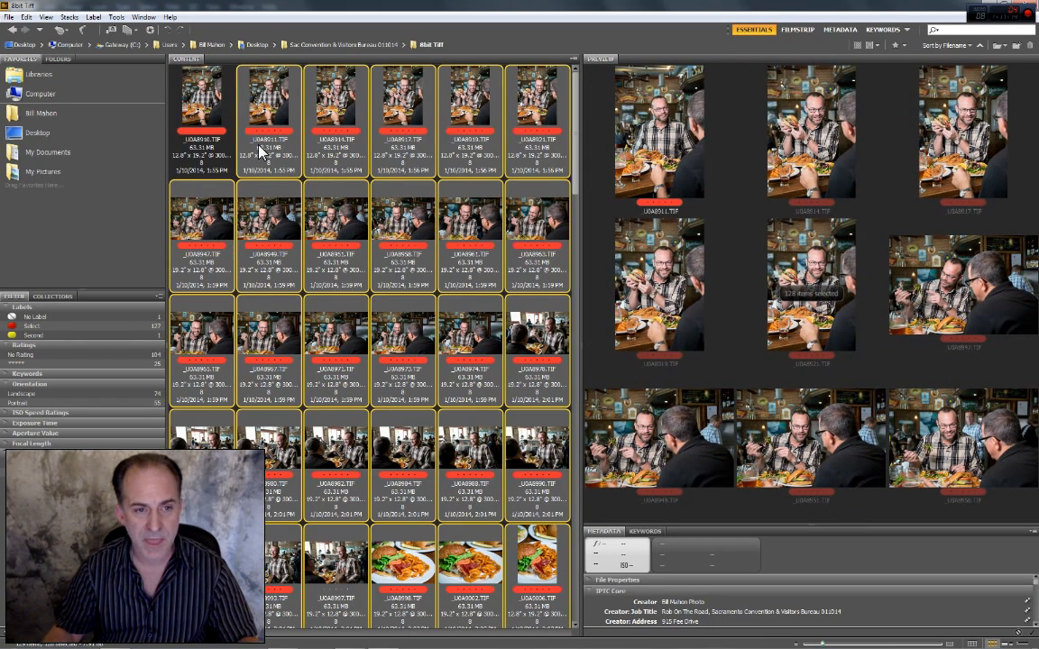
Start a Photoshop Batch on the selected TIFFs and set the starting serial number to 8911
{"action": "left_click", "coordinate": [115, 17]}
{"action": "mouse_move", "coordinate": [249, 124]}
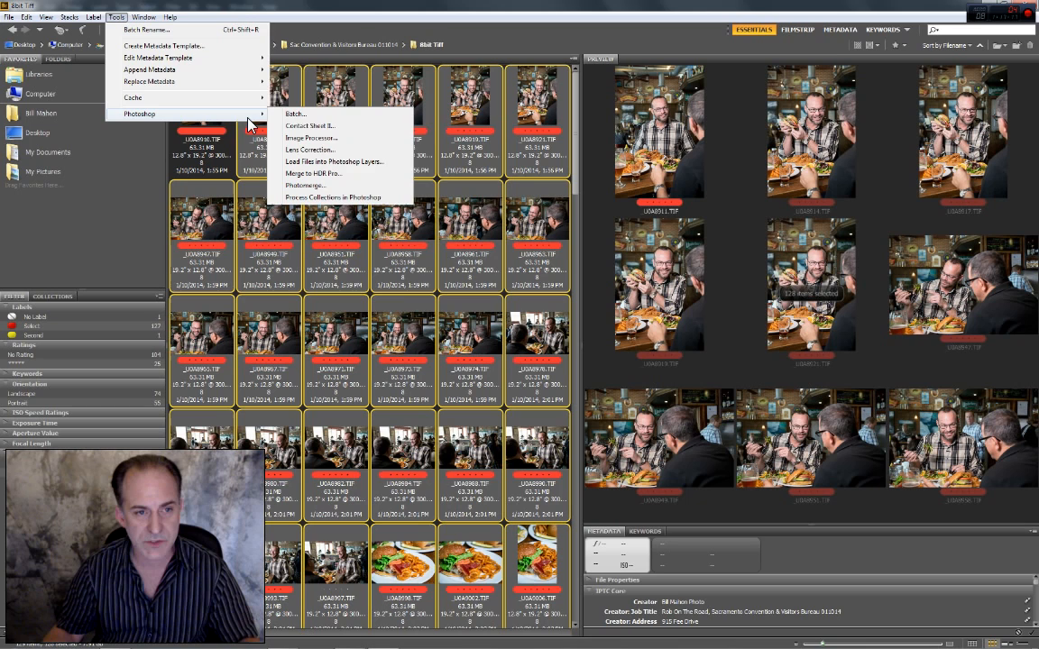
{"action": "left_click", "coordinate": [307, 114]}
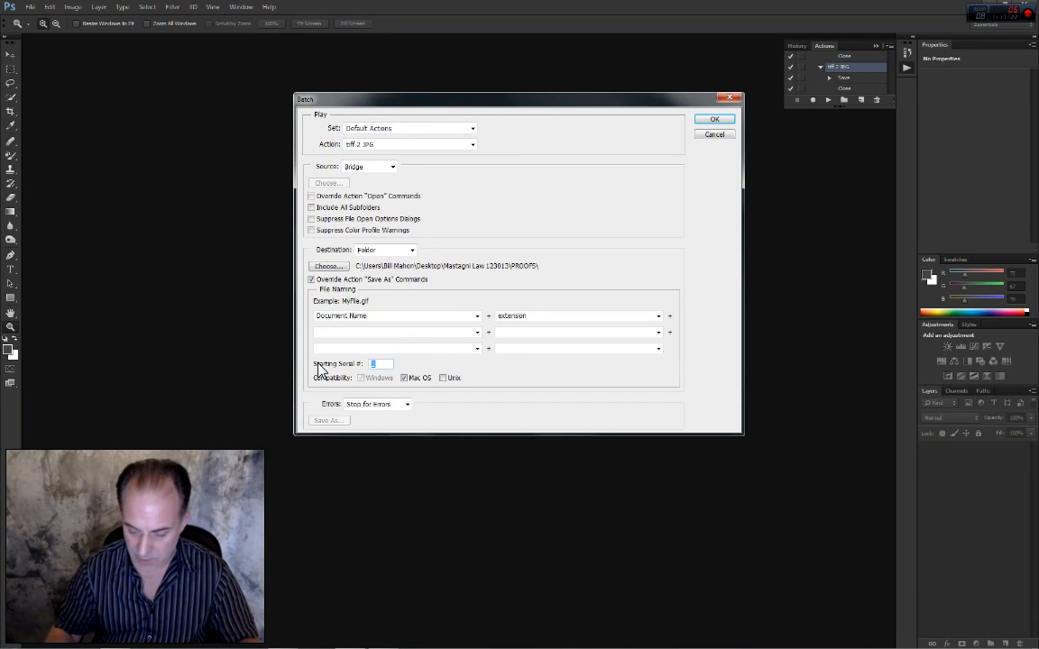
{"action": "type", "text": "6911"}
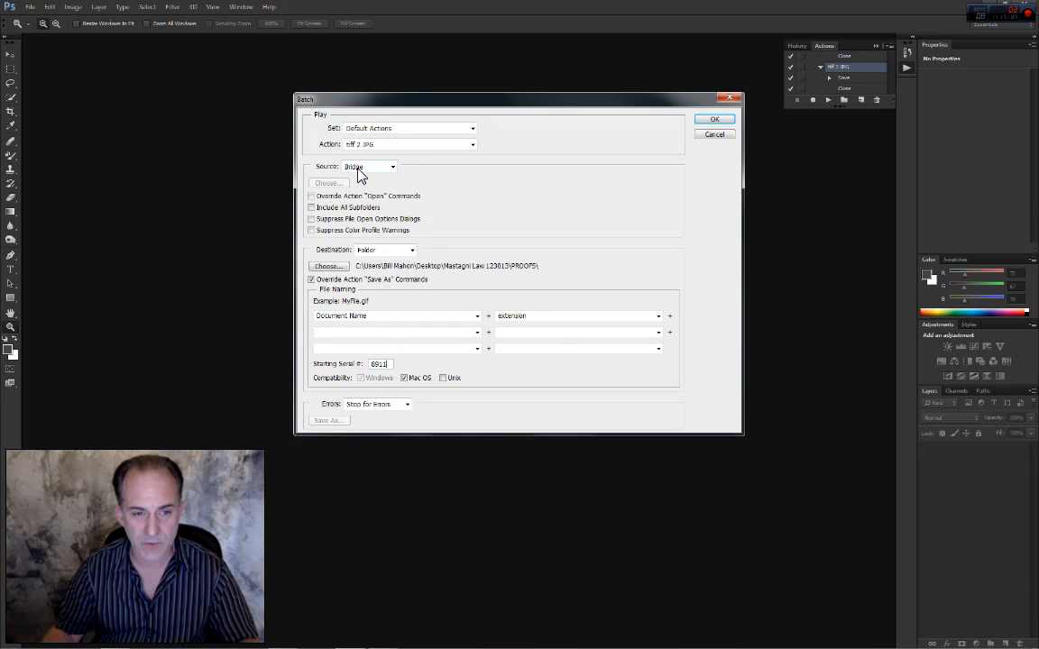
Set the batch destination to the Sac Convention & Visitors Bureau 011014\JPG folder and run the tiff 2 JPG action
{"action": "left_click", "coordinate": [325, 267]}
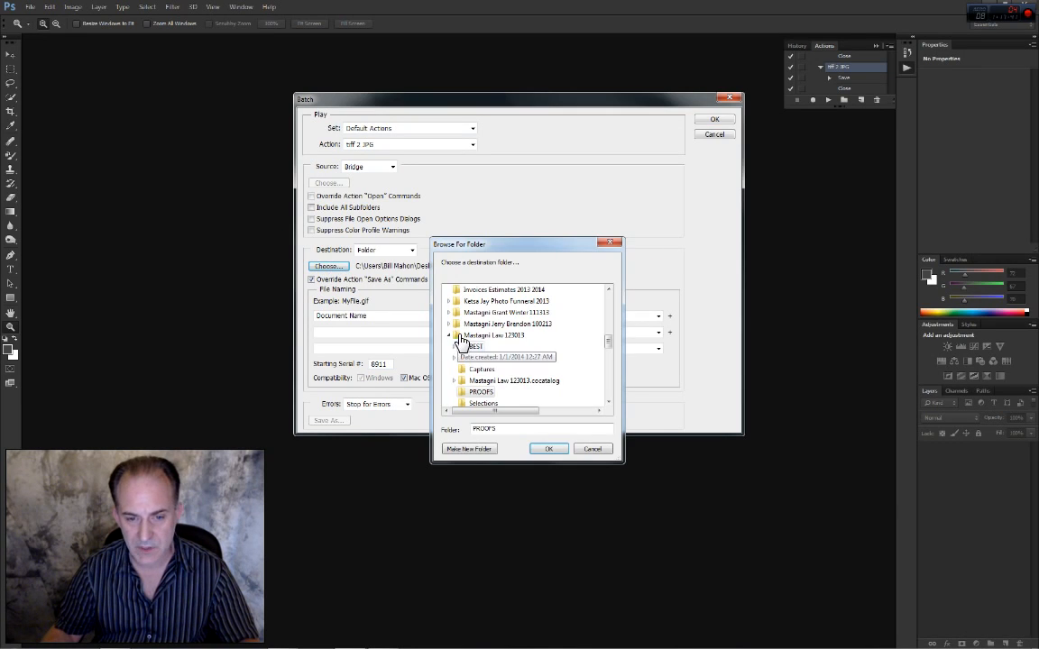
{"action": "left_click", "coordinate": [449, 335]}
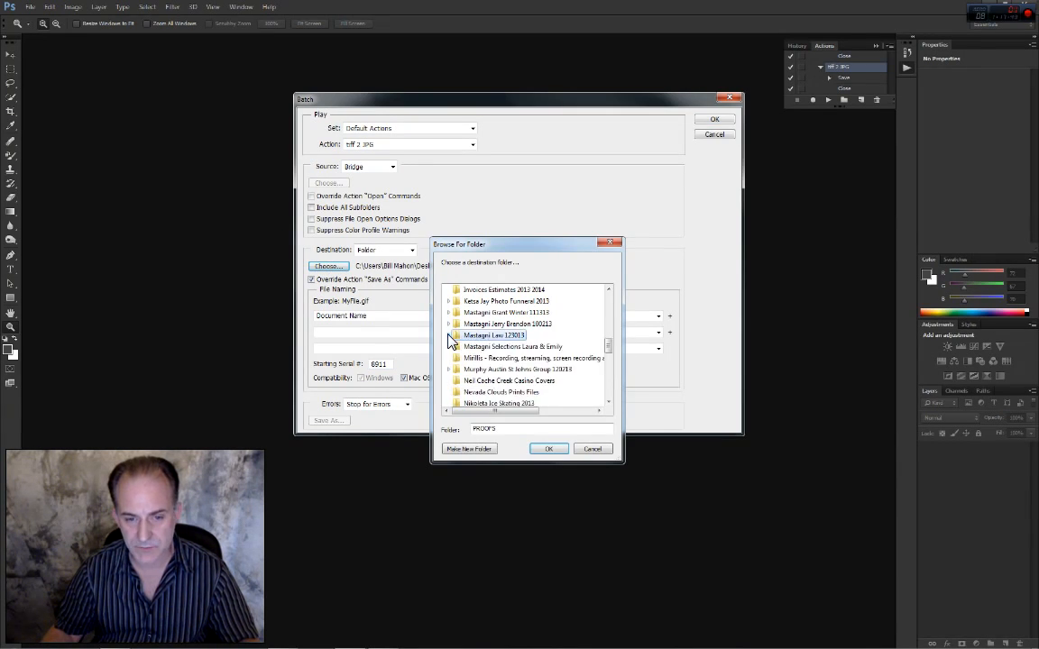
{"action": "left_click_drag", "start_coordinate": [610, 343], "coordinate": [608, 379]}
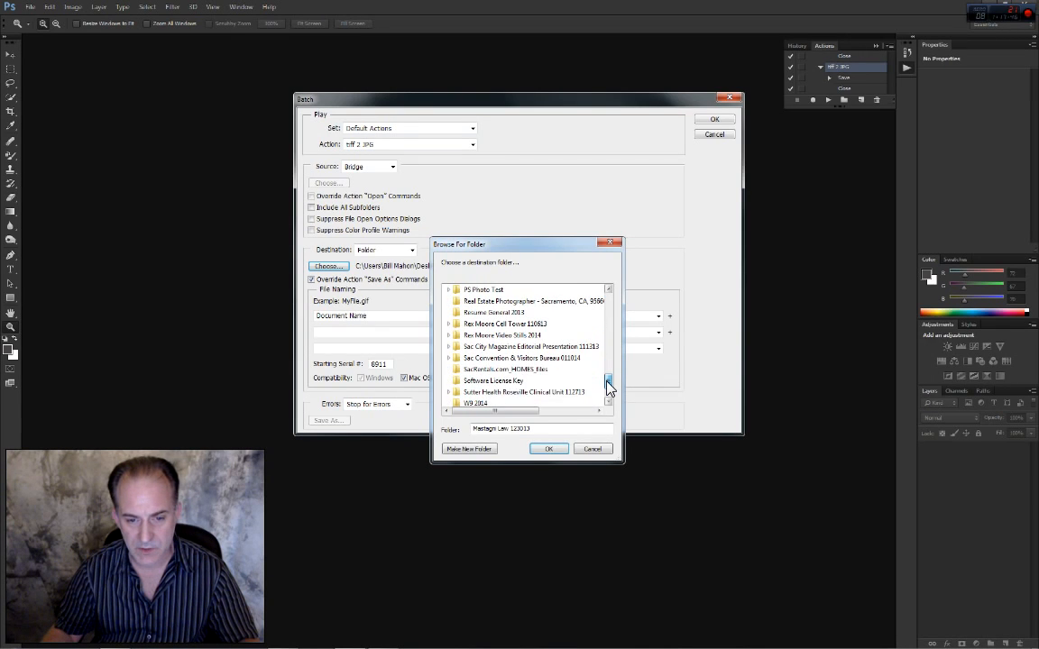
{"action": "double_click", "coordinate": [464, 360]}
{"action": "left_click", "coordinate": [467, 360]}
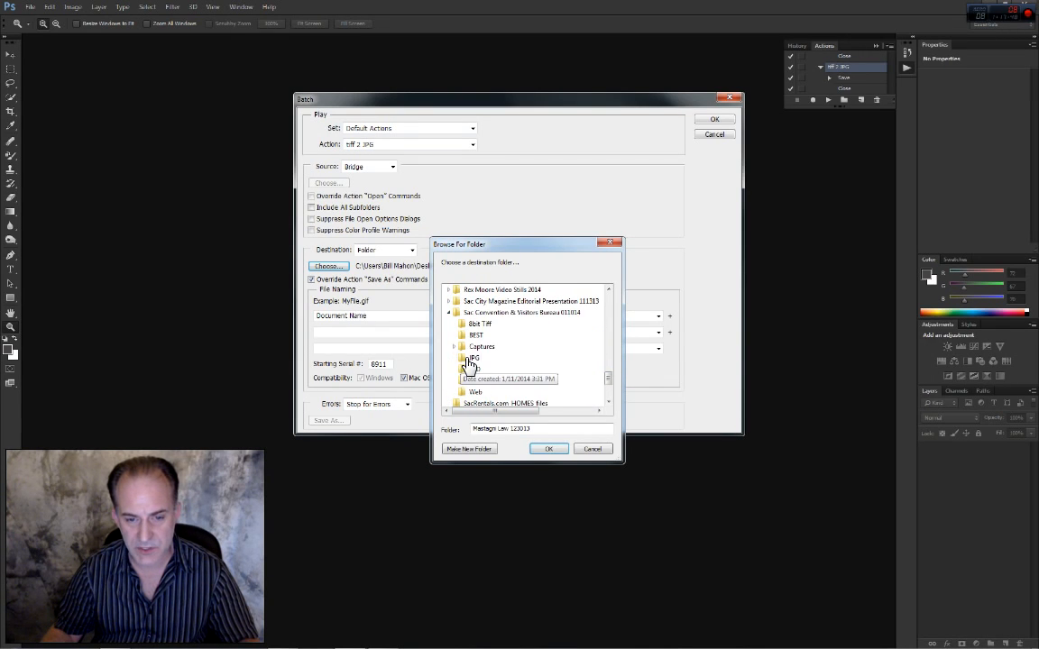
{"action": "left_click", "coordinate": [551, 449]}
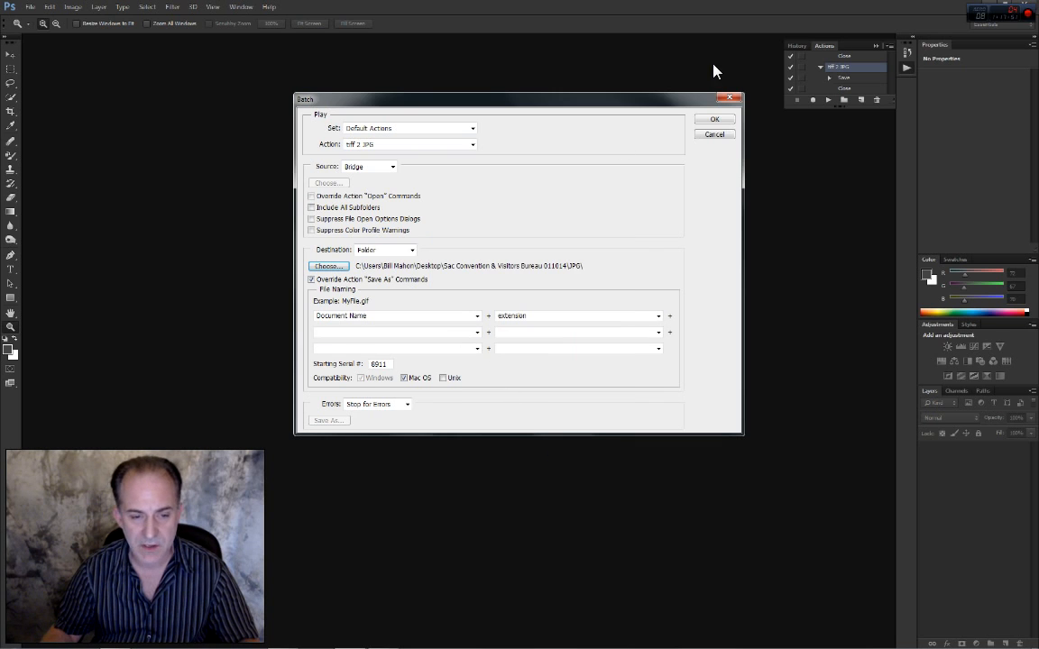
{"action": "left_click", "coordinate": [712, 121]}
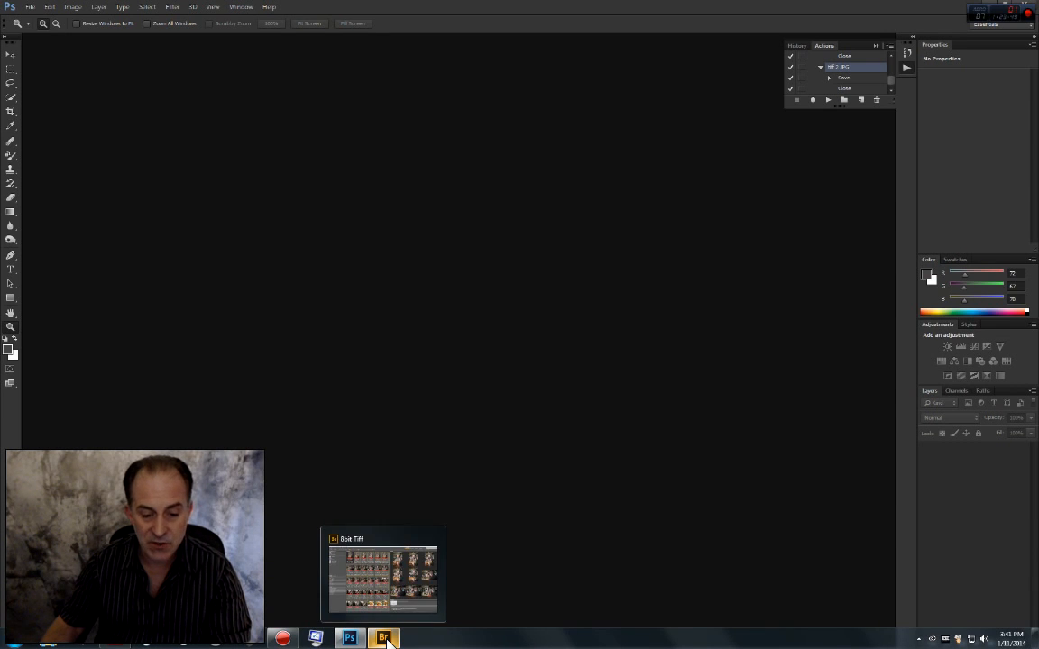
Switch to Bridge and open the JPG folder inside Sac Convention & Visitors Bureau 011014
{"action": "left_click", "coordinate": [384, 639]}
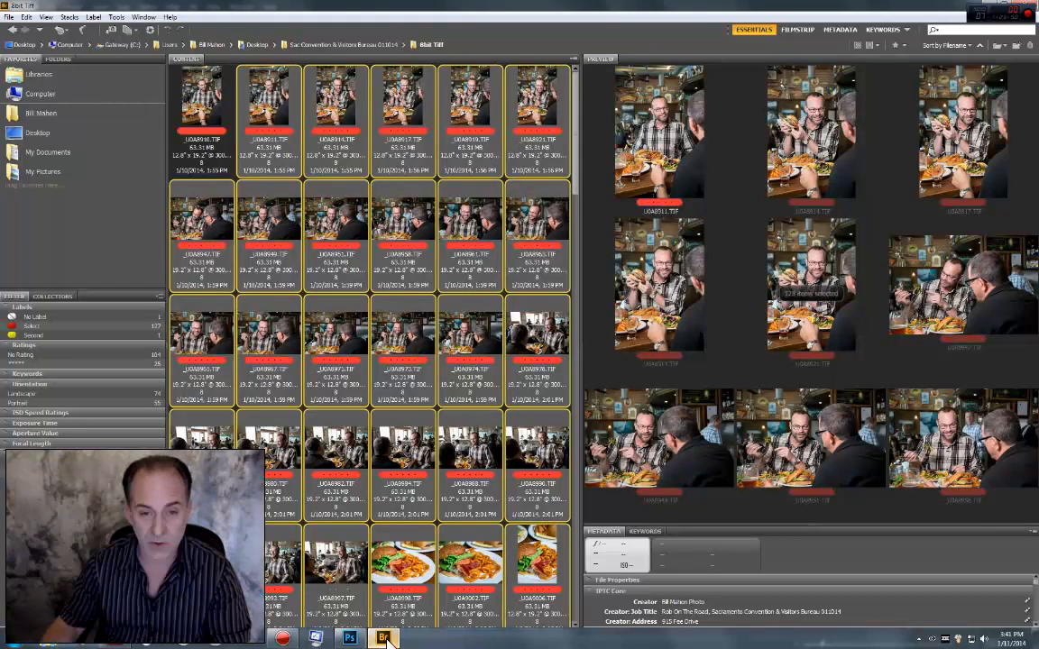
{"action": "left_click", "coordinate": [327, 45]}
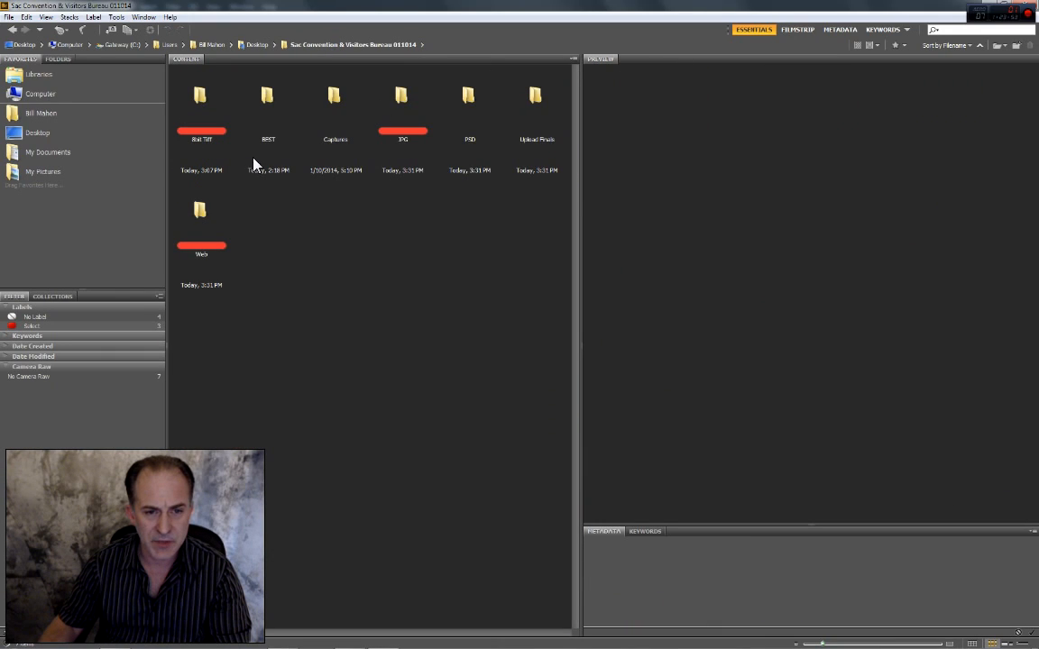
{"action": "double_click", "coordinate": [402, 97]}
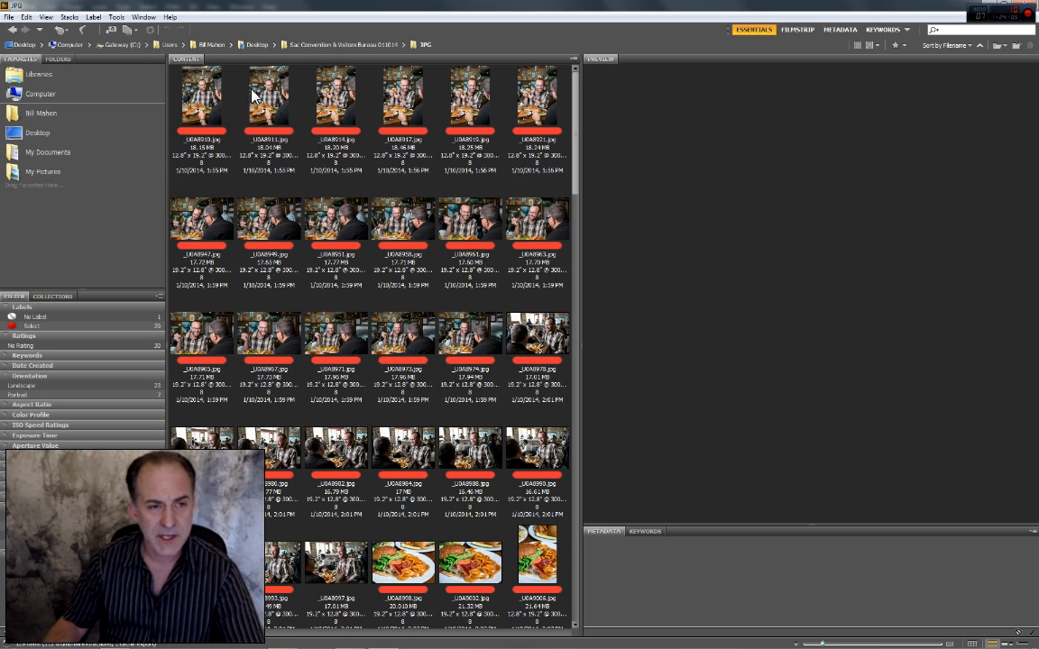
Give the portrait _U0A8910.jpg the blue Review label and the landscape _U0A8947.jpg the green Approved label
{"action": "left_click", "coordinate": [199, 105]}
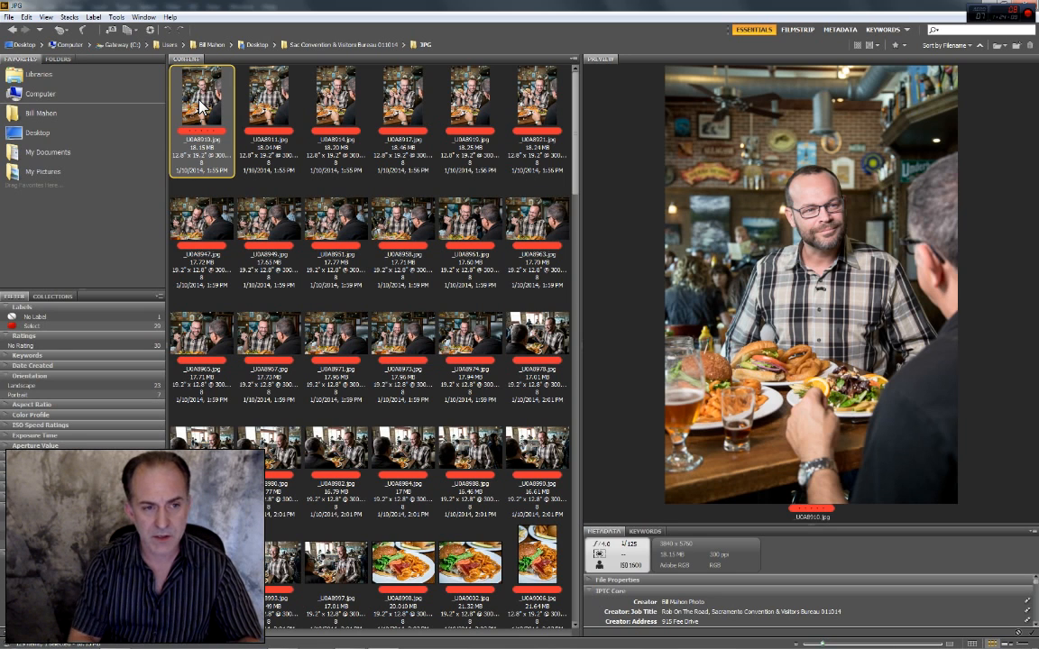
{"action": "key", "text": "ctrl+9"}
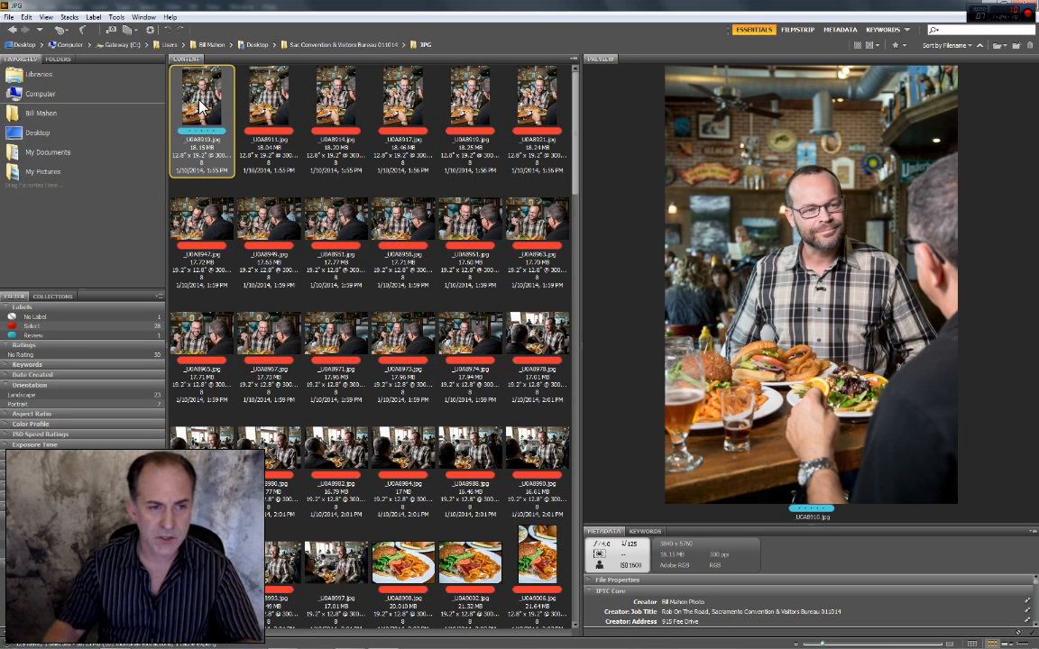
{"action": "left_click", "coordinate": [195, 223]}
{"action": "key", "text": "ctrl+8"}
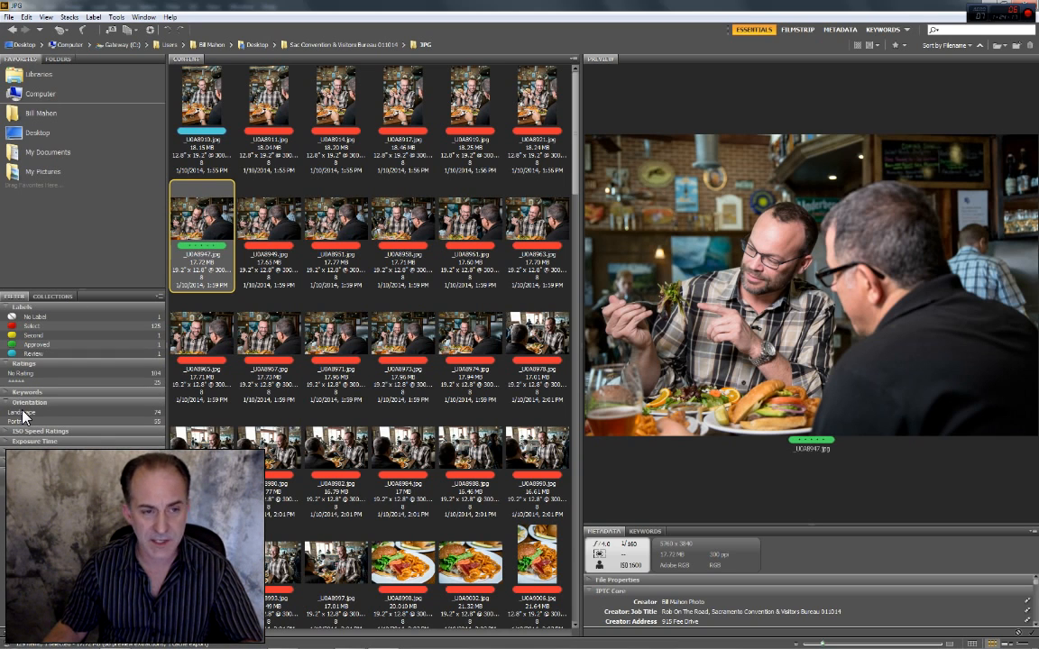
Filter the folder to Landscape images and open _U0A8947.jpg in Photoshop
{"action": "left_click", "coordinate": [24, 412]}
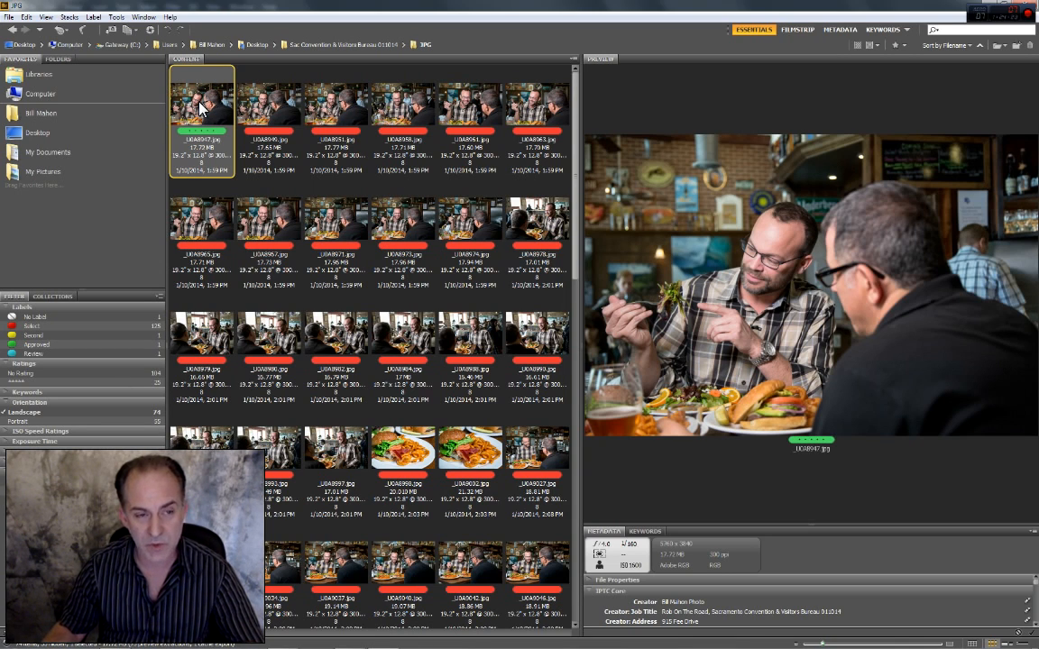
{"action": "double_click", "coordinate": [201, 108]}
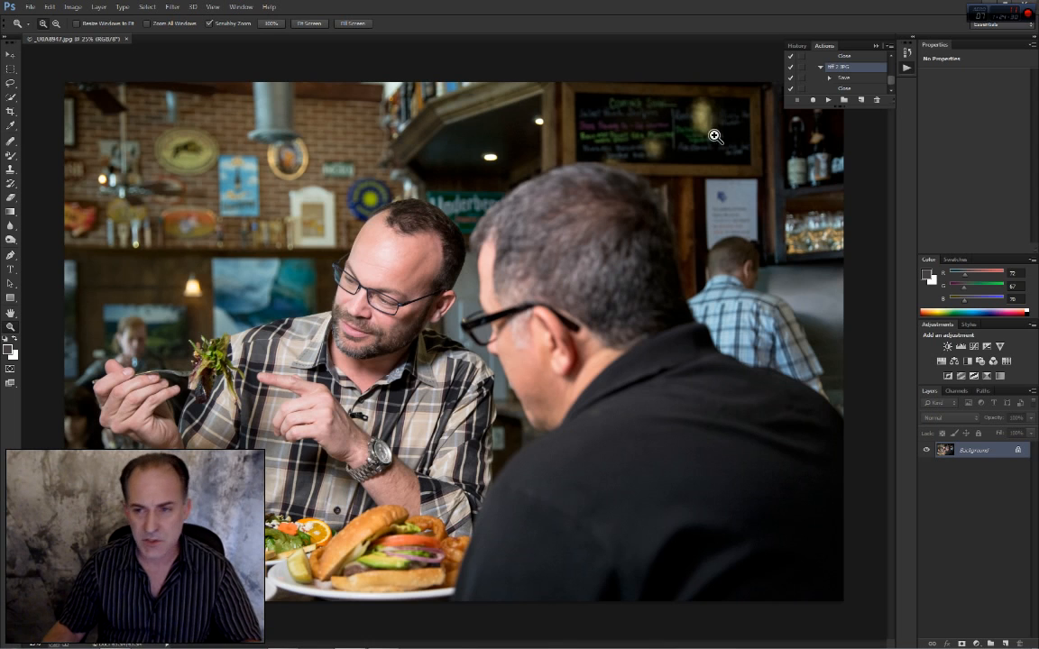
Create a new action named JPG 2 Web in the Default Actions set and start recording it
{"action": "left_click", "coordinate": [861, 101]}
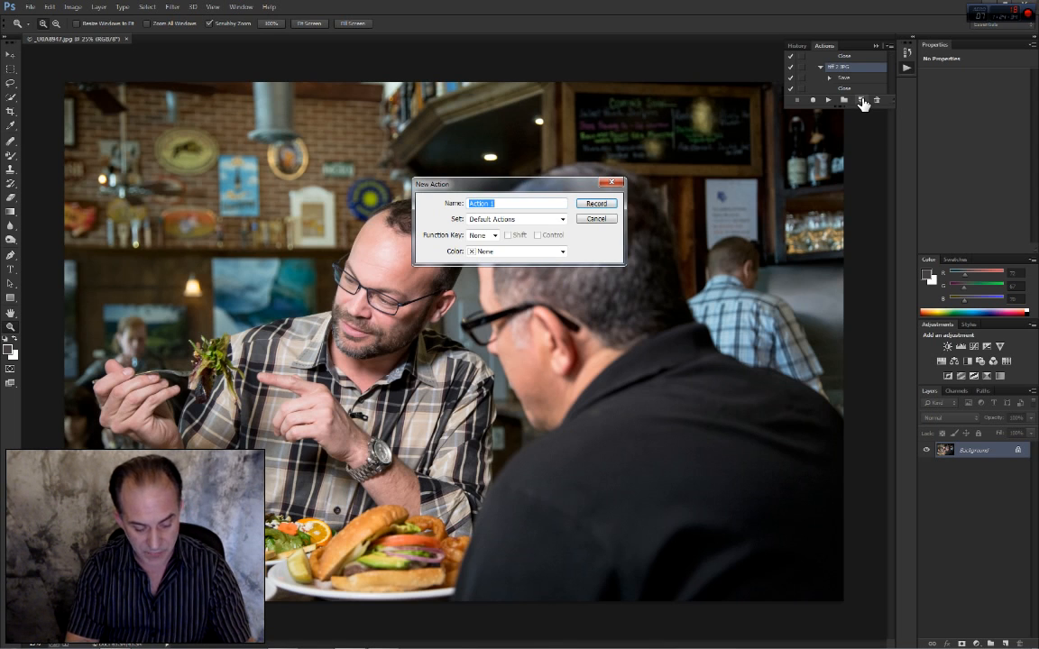
{"action": "type", "text": "JP"}
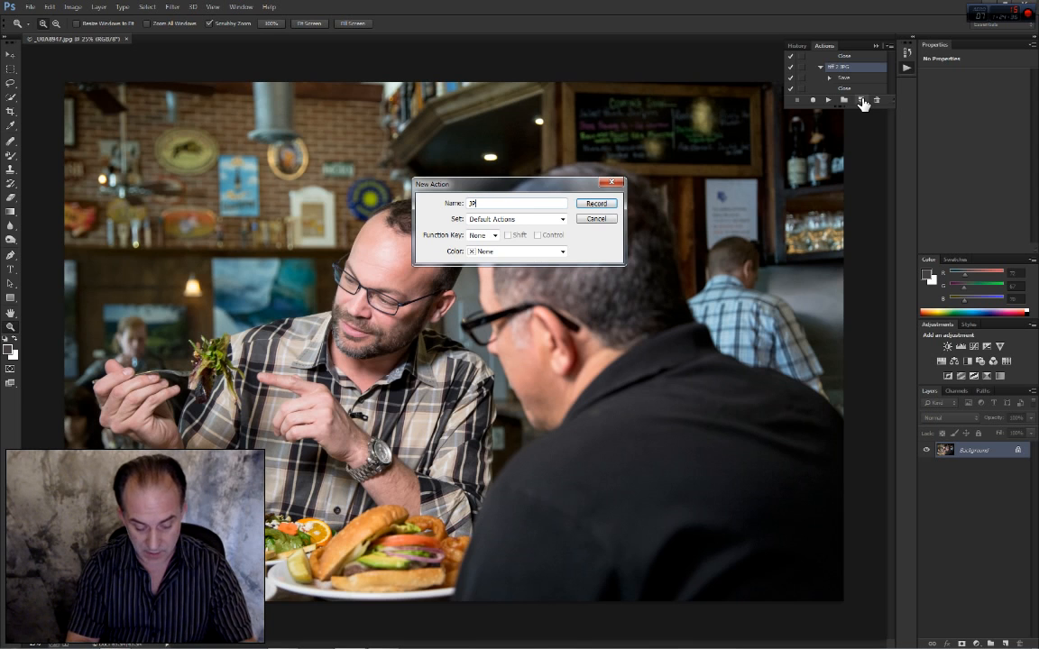
{"action": "type", "text": "G 2 Web"}
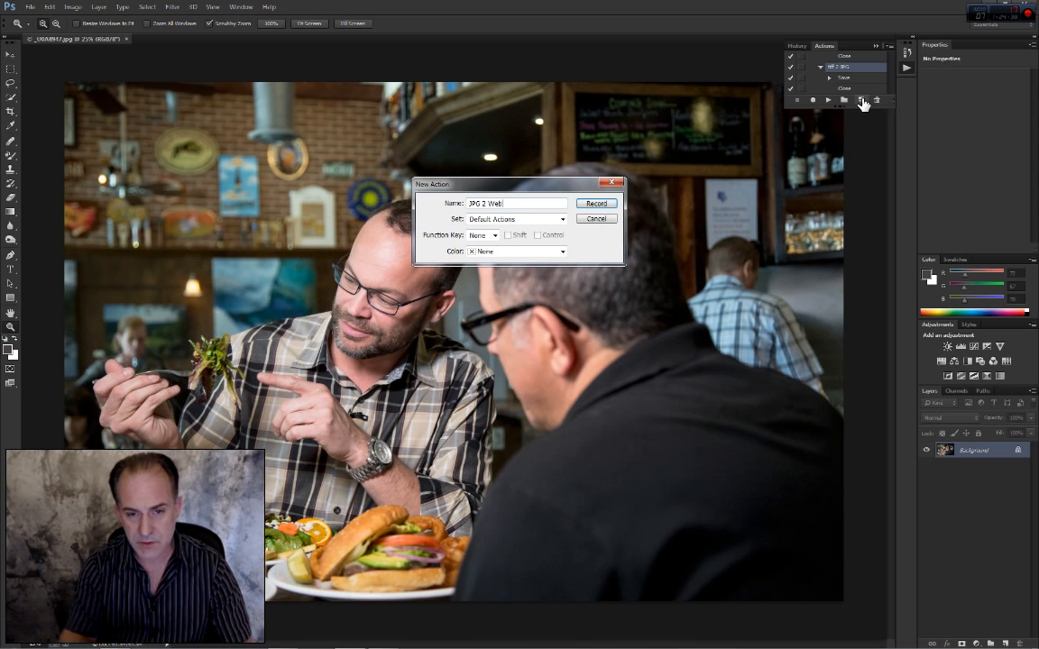
{"action": "left_click", "coordinate": [593, 207]}
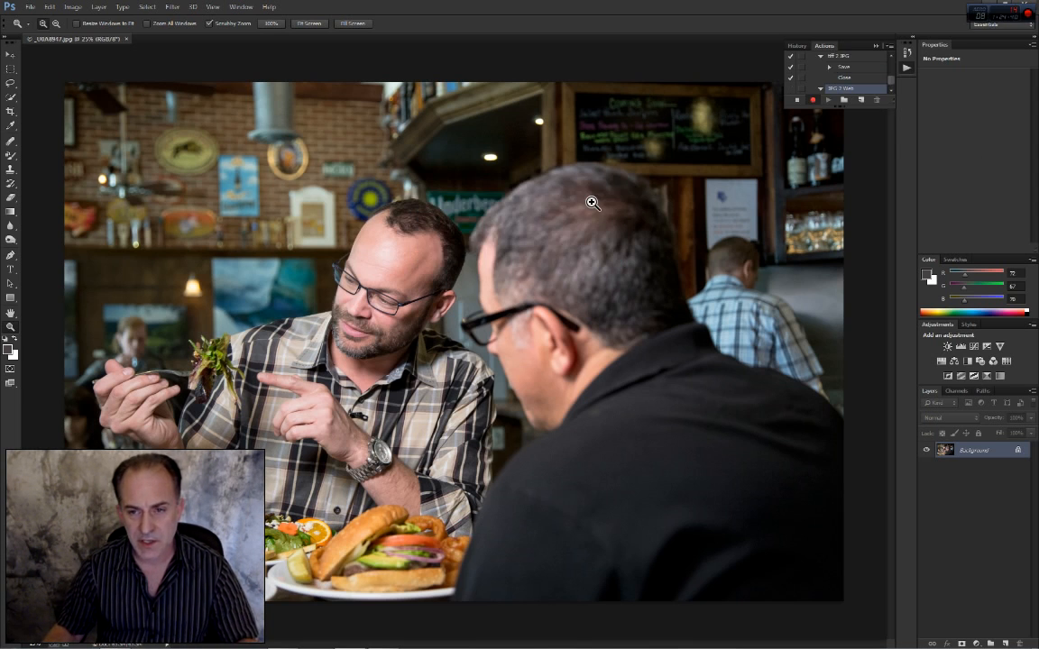
Resize _U0A8947.jpg to 12 inches wide and check it at 100% and at print size
{"action": "left_click", "coordinate": [72, 8]}
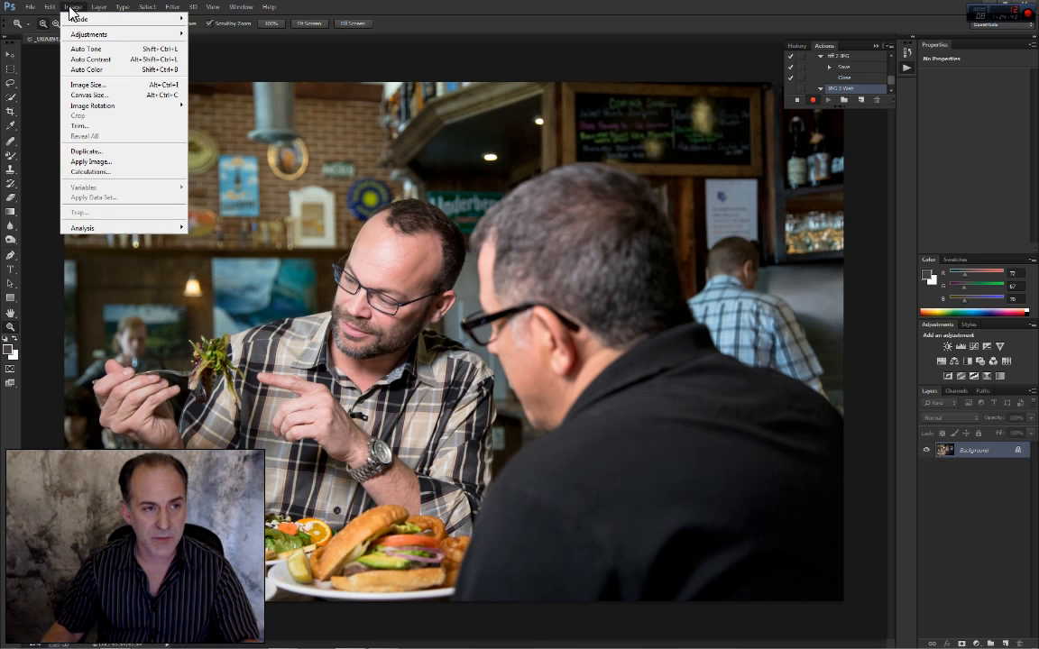
{"action": "left_click", "coordinate": [76, 85]}
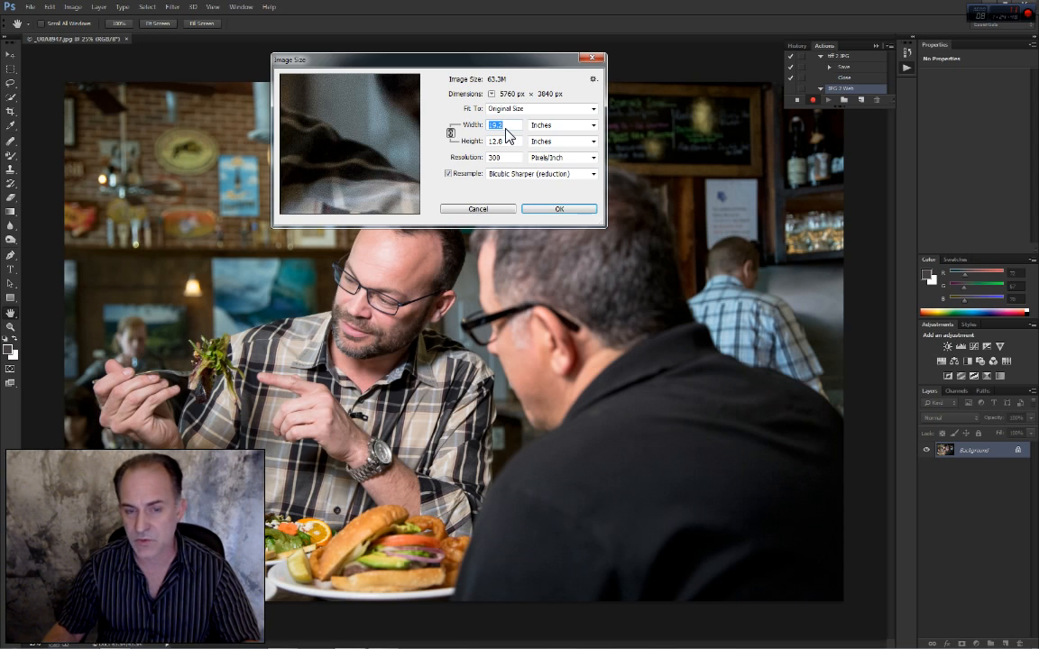
{"action": "type", "text": "12"}
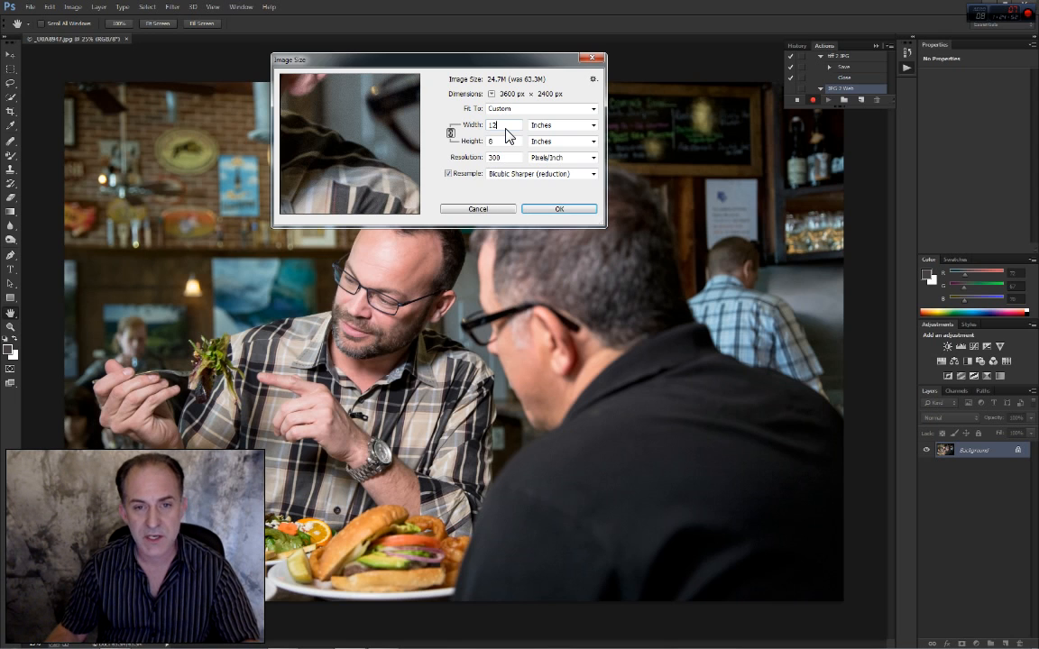
{"action": "mouse_move", "coordinate": [371, 171]}
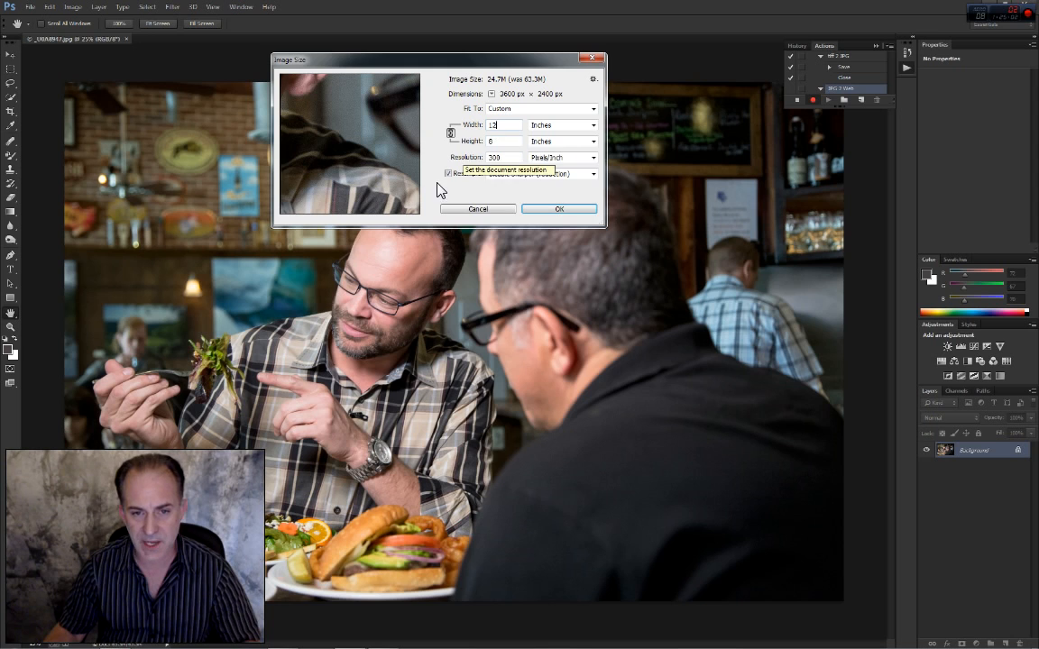
{"action": "left_click", "coordinate": [557, 209]}
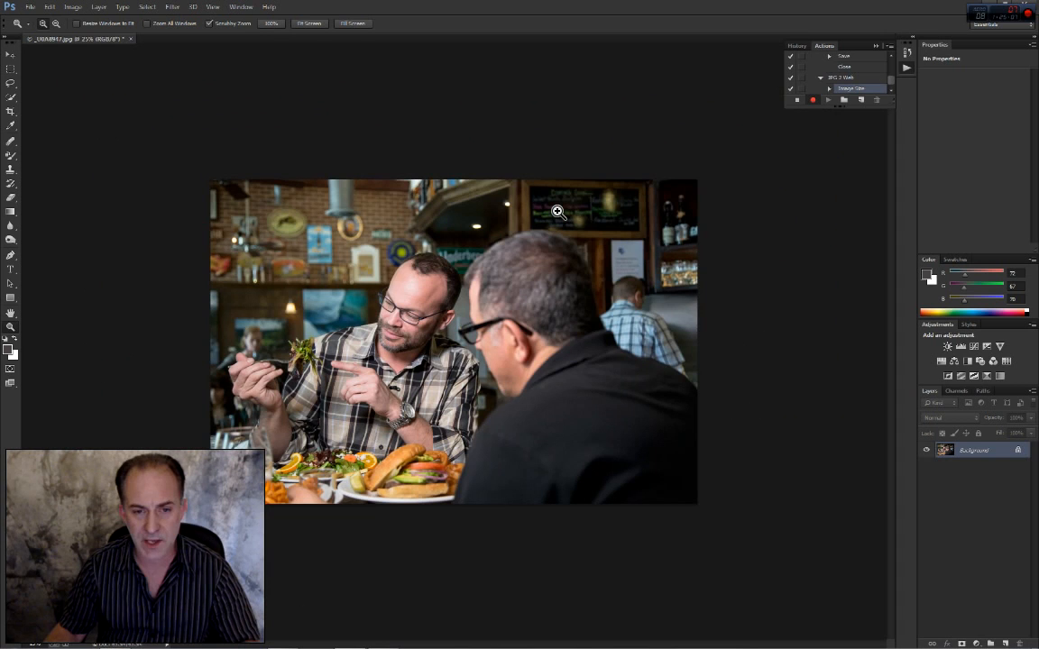
{"action": "left_click", "coordinate": [271, 24]}
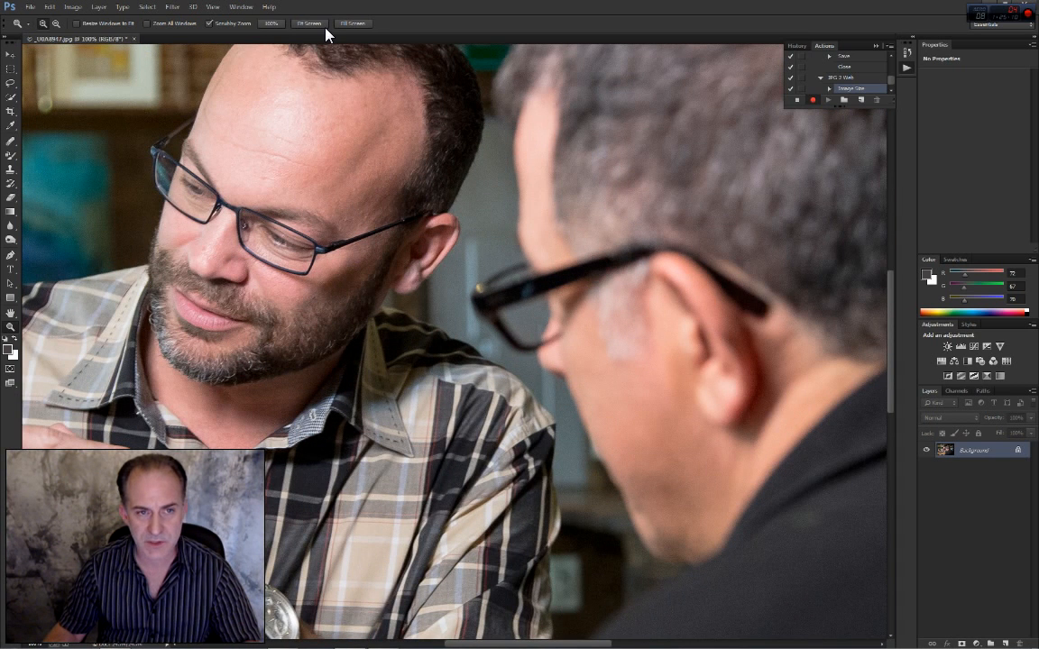
{"action": "right_click", "coordinate": [371, 242]}
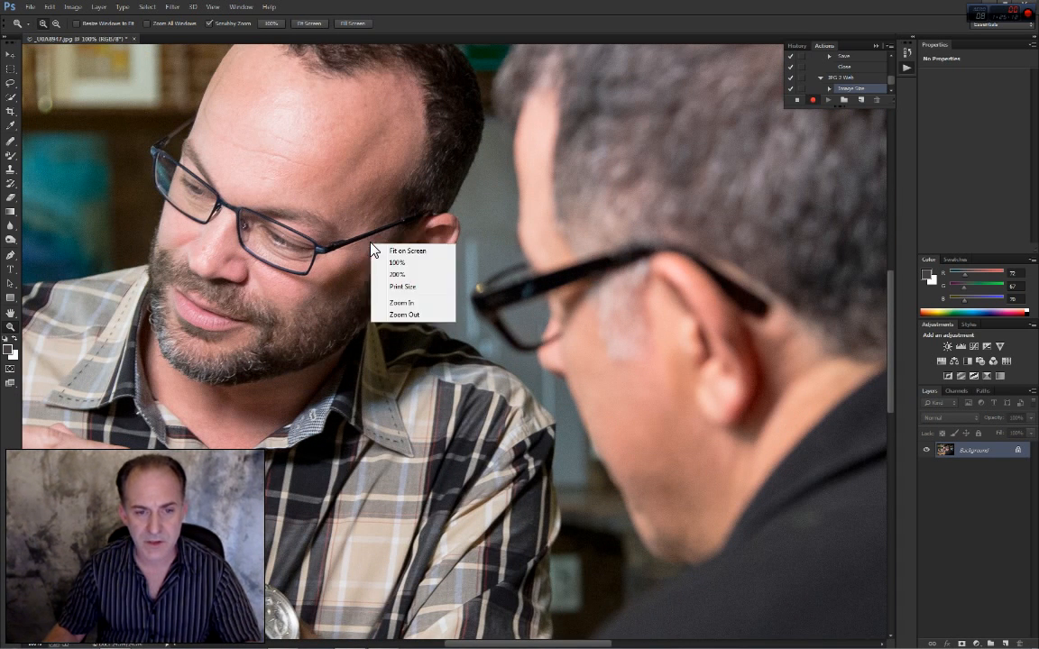
{"action": "left_click", "coordinate": [399, 288]}
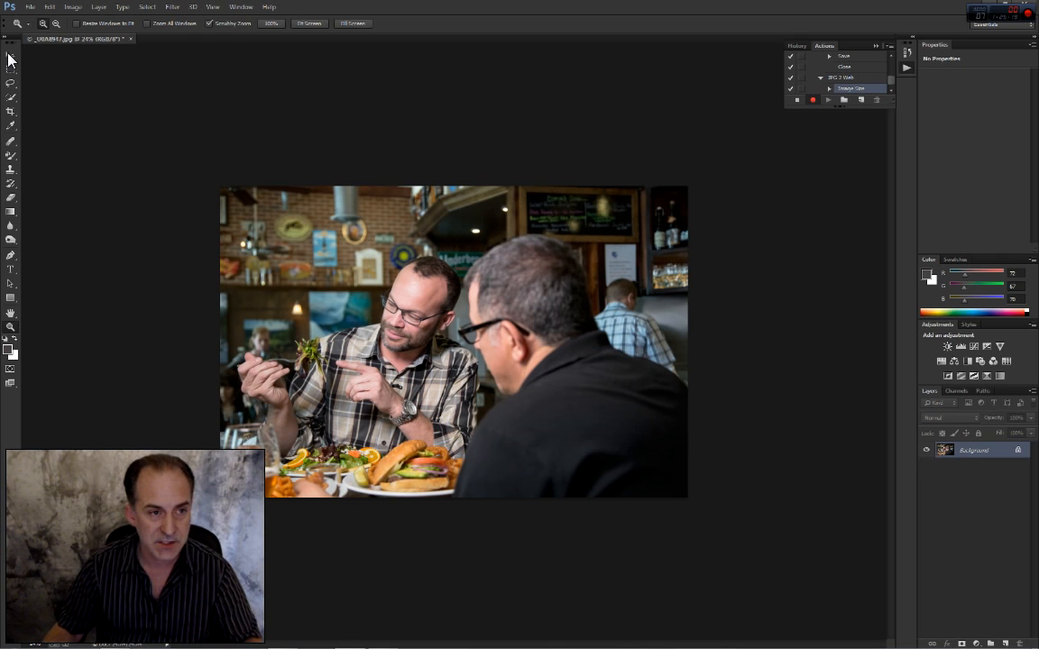
Close _U0A8947.jpg without saving the changes and stop recording the action
{"action": "left_click", "coordinate": [50, 8]}
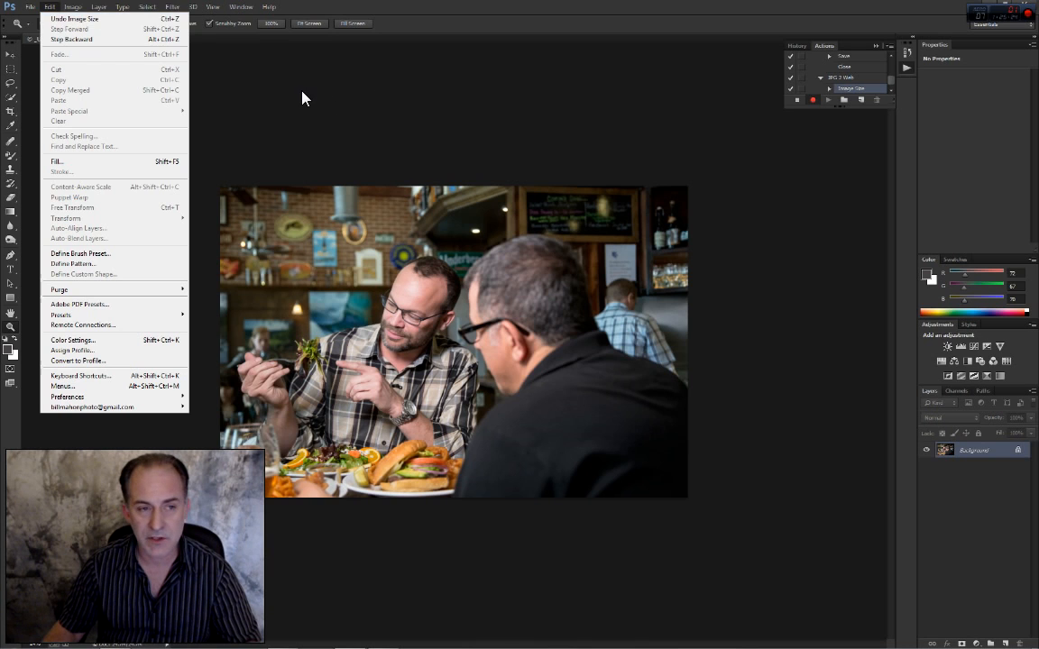
{"action": "left_click", "coordinate": [273, 83]}
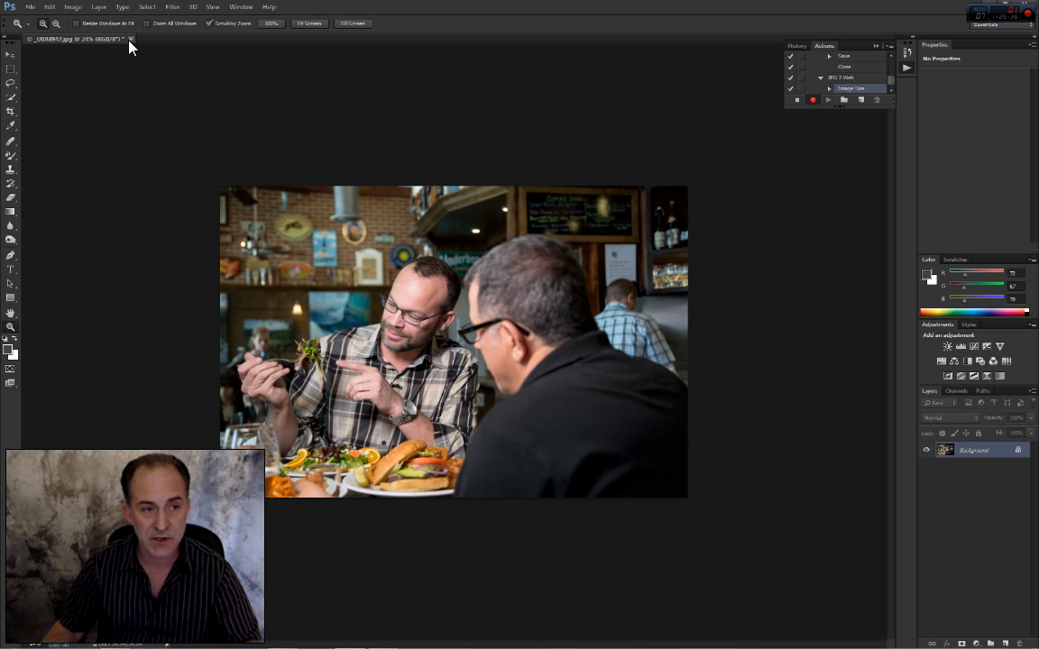
{"action": "left_click", "coordinate": [131, 39]}
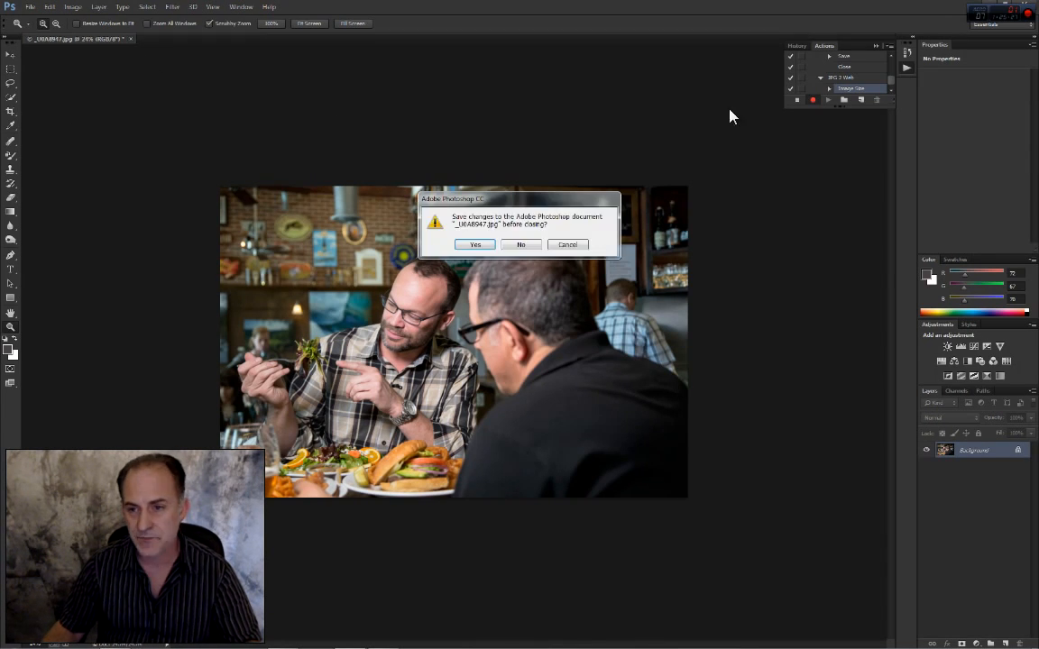
{"action": "left_click", "coordinate": [531, 246]}
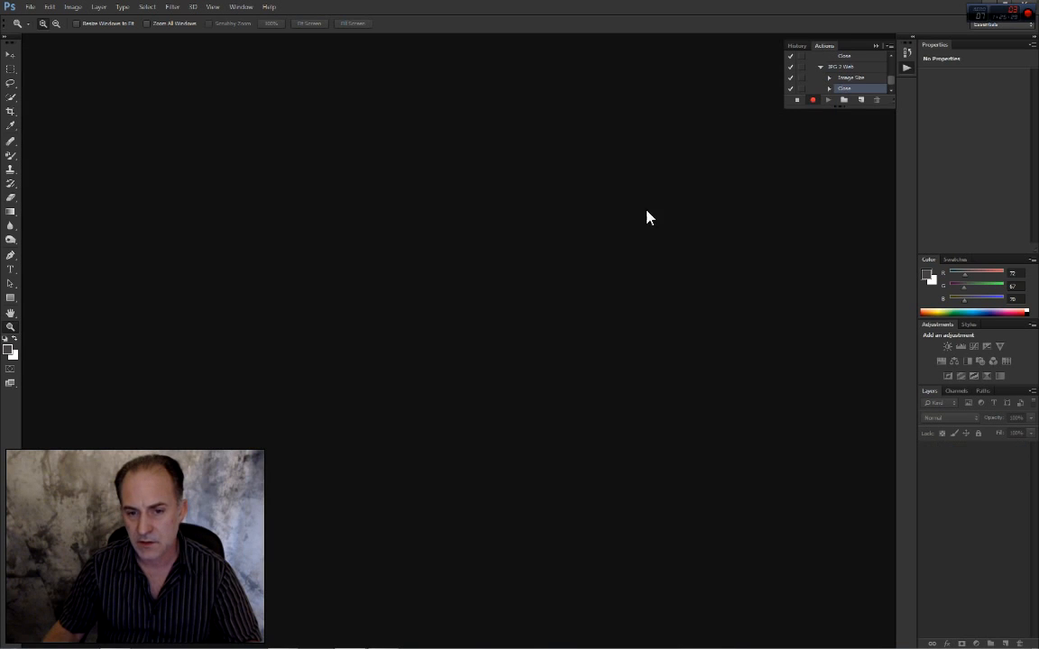
{"action": "left_click", "coordinate": [798, 100]}
{"action": "left_click", "coordinate": [845, 71]}
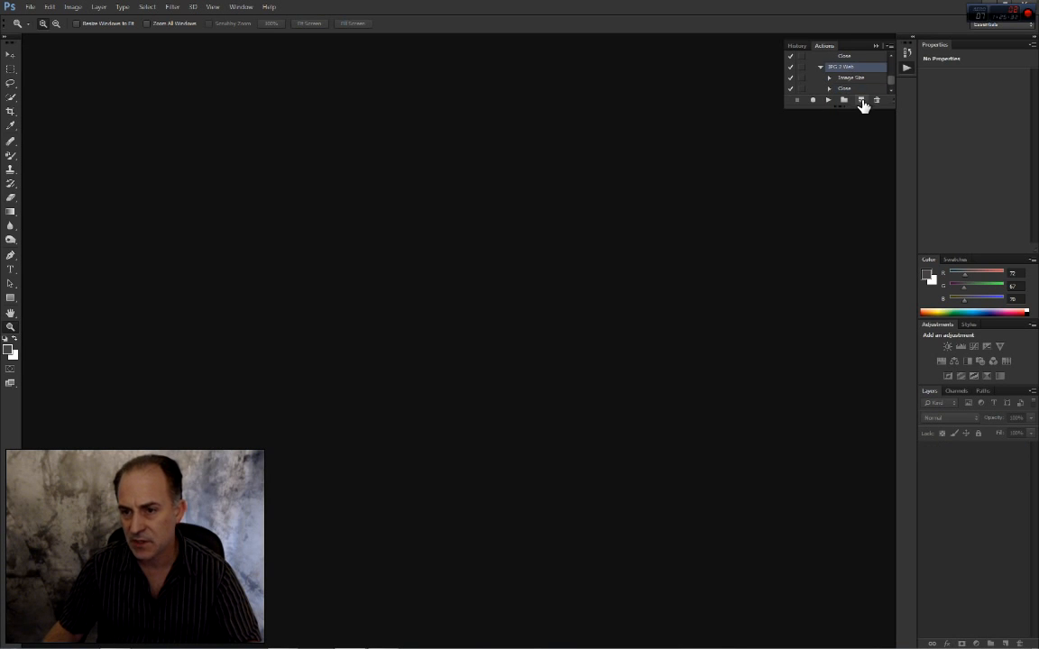
Start recording another JPG 2 Web action with no document open, and stop the recording
{"action": "left_click", "coordinate": [861, 101]}
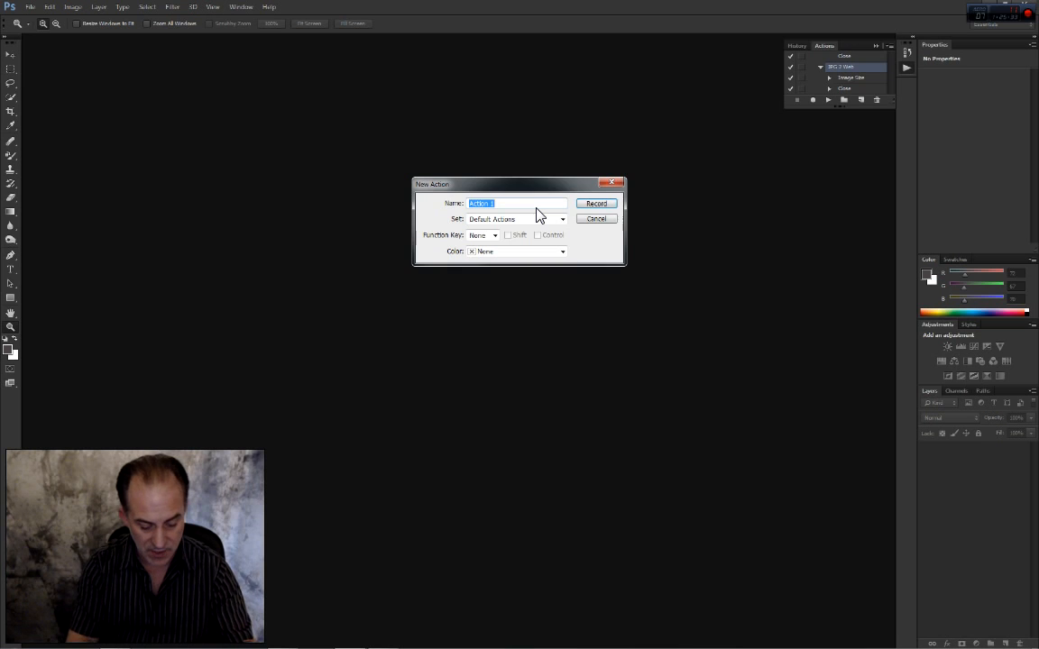
{"action": "type", "text": "JPG 2 "}
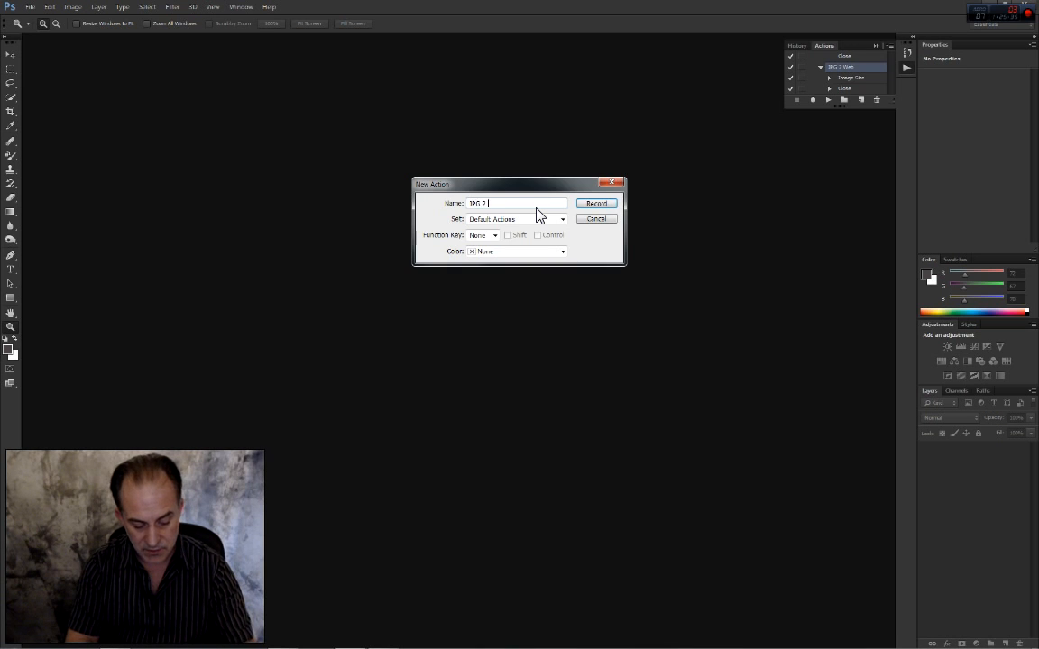
{"action": "type", "text": "Web"}
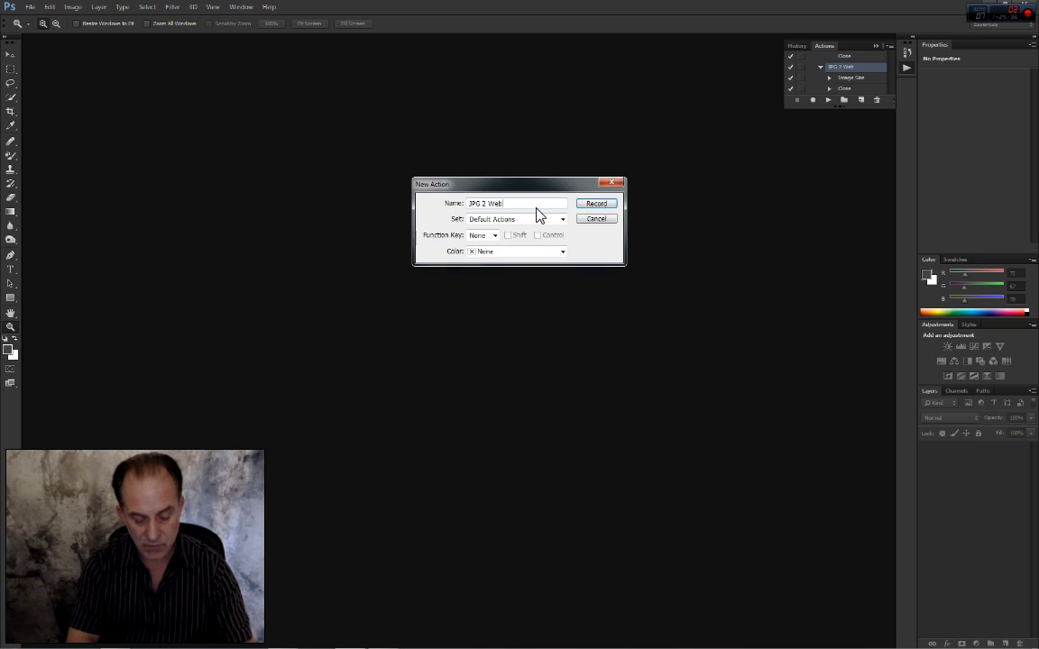
{"action": "left_click", "coordinate": [594, 205]}
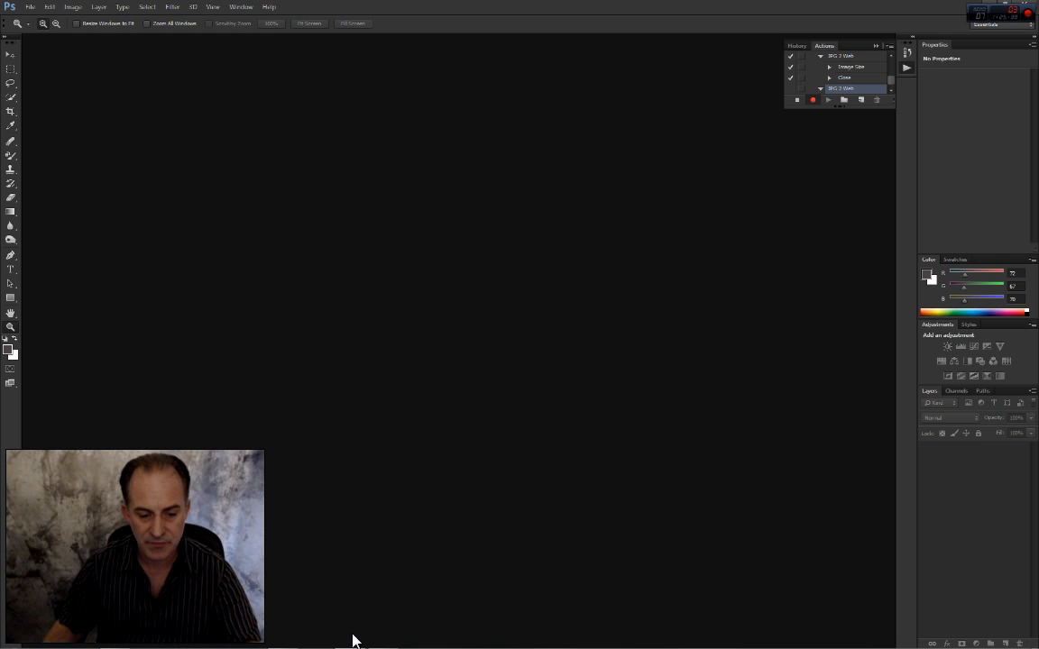
{"action": "left_click", "coordinate": [797, 100]}
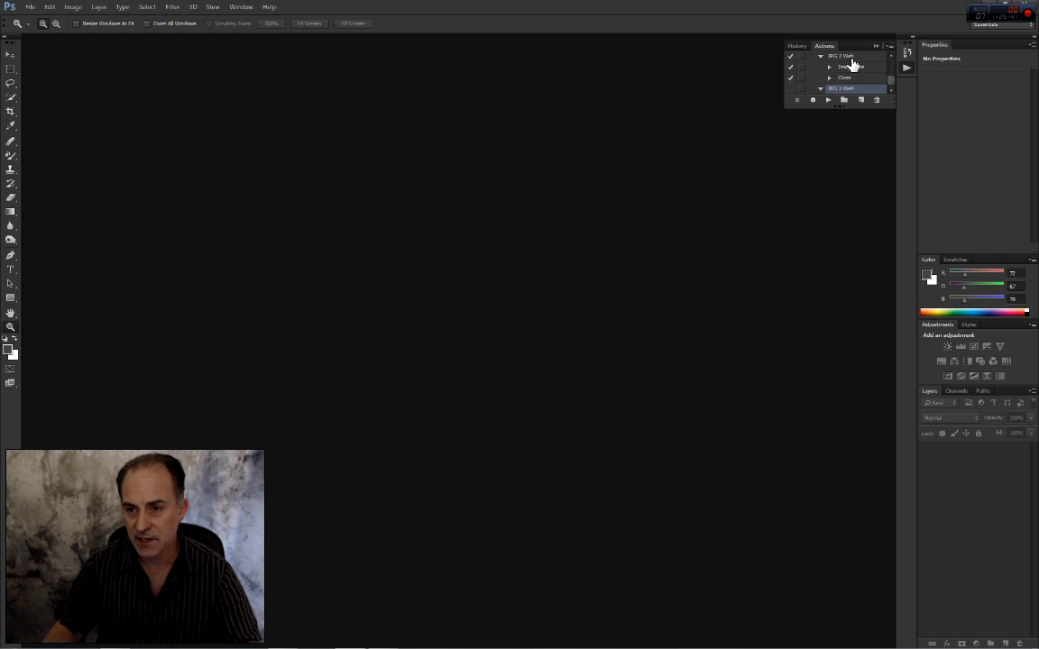
Switch to Bridge and reopen the green-labeled landscape image _U0A8947.jpg in Photoshop
{"action": "left_click", "coordinate": [851, 58]}
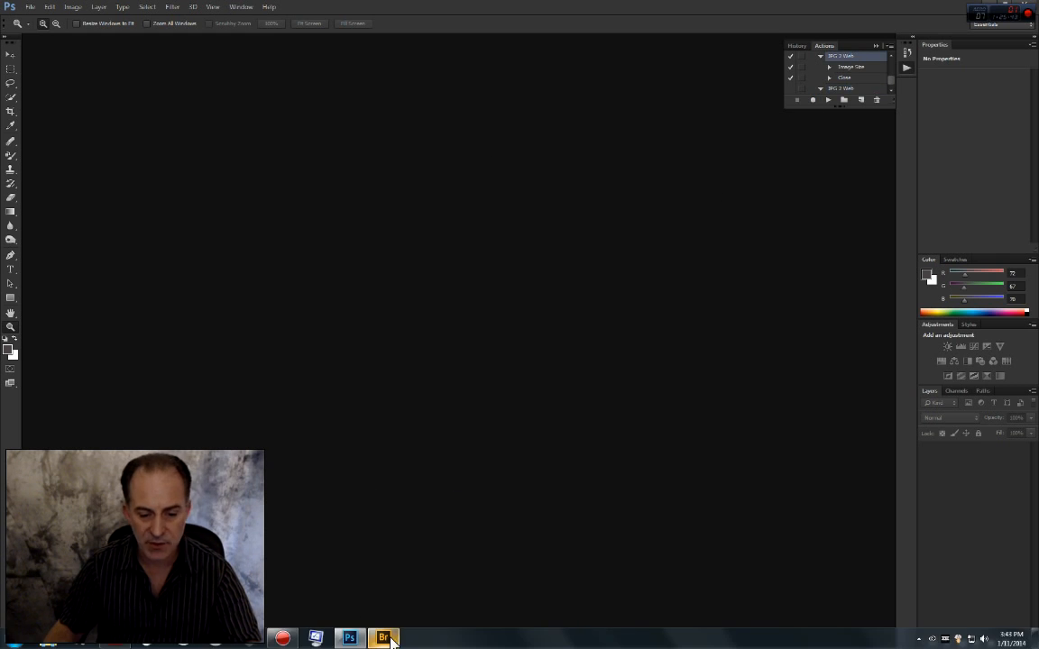
{"action": "left_click", "coordinate": [383, 638]}
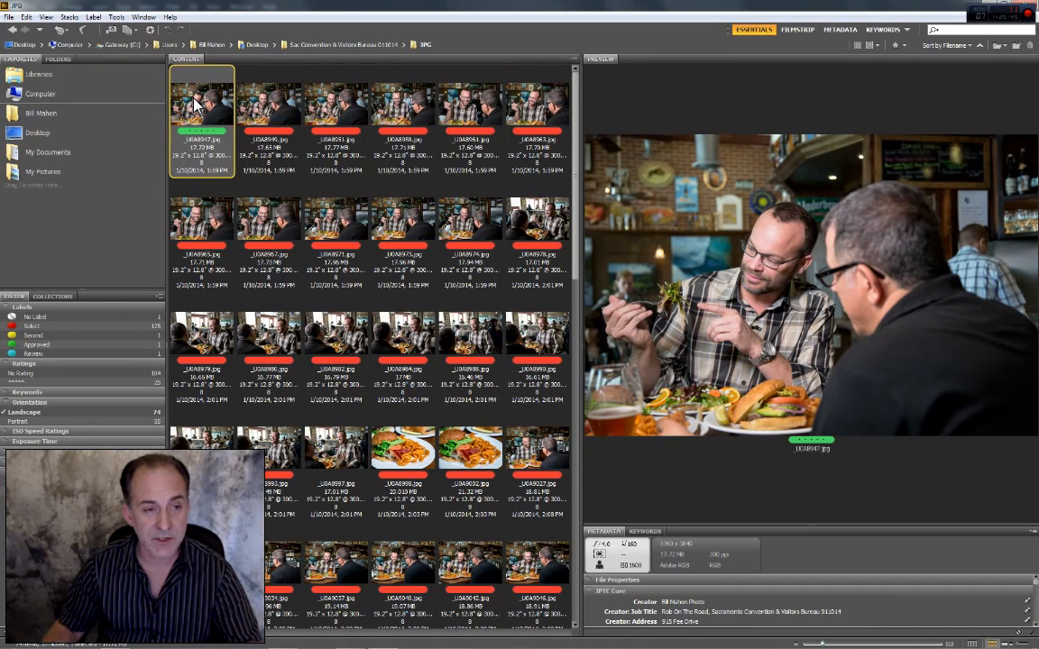
{"action": "double_click", "coordinate": [194, 106]}
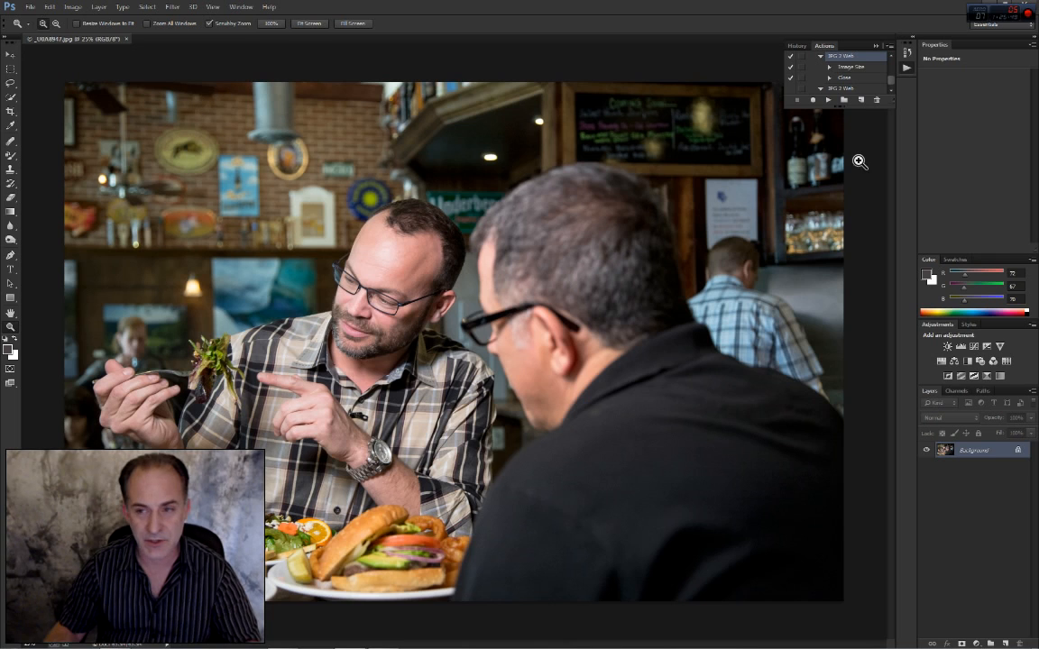
Create a fresh action named JPG 2 Web in Default Actions and start recording with the image open
{"action": "left_click", "coordinate": [861, 101]}
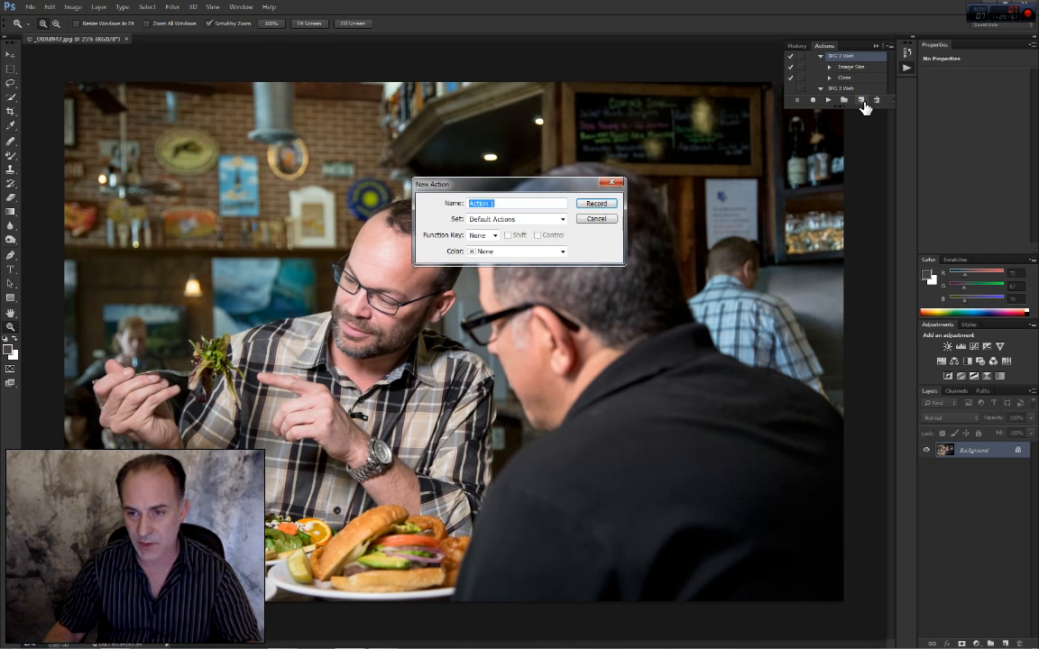
{"action": "type", "text": "W"}
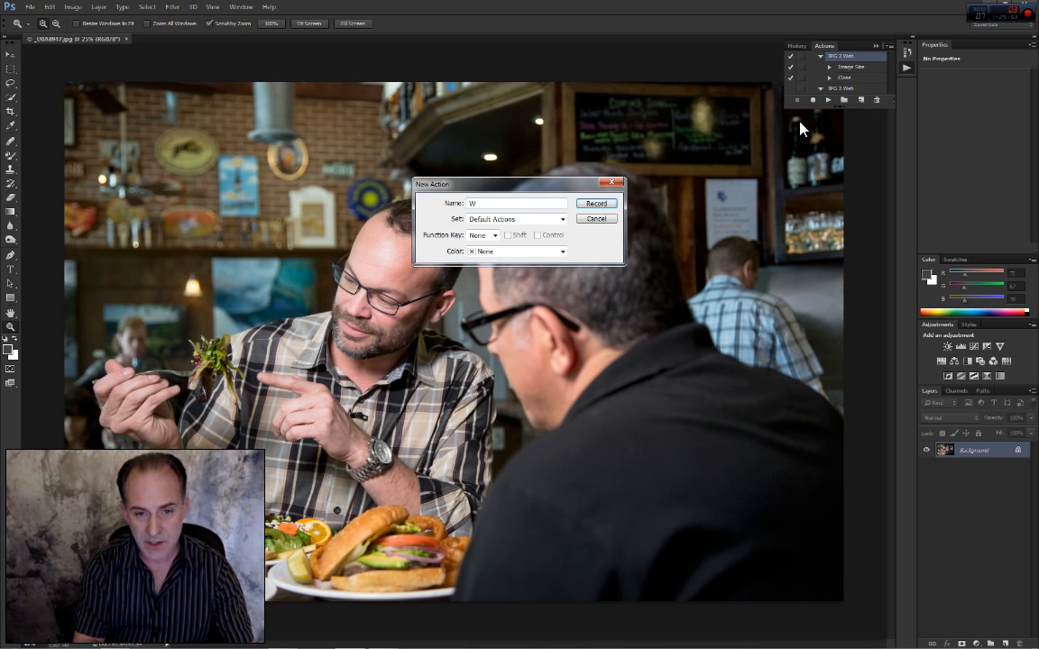
{"action": "key", "text": "BackSpace"}
{"action": "type", "text": "JPG"}
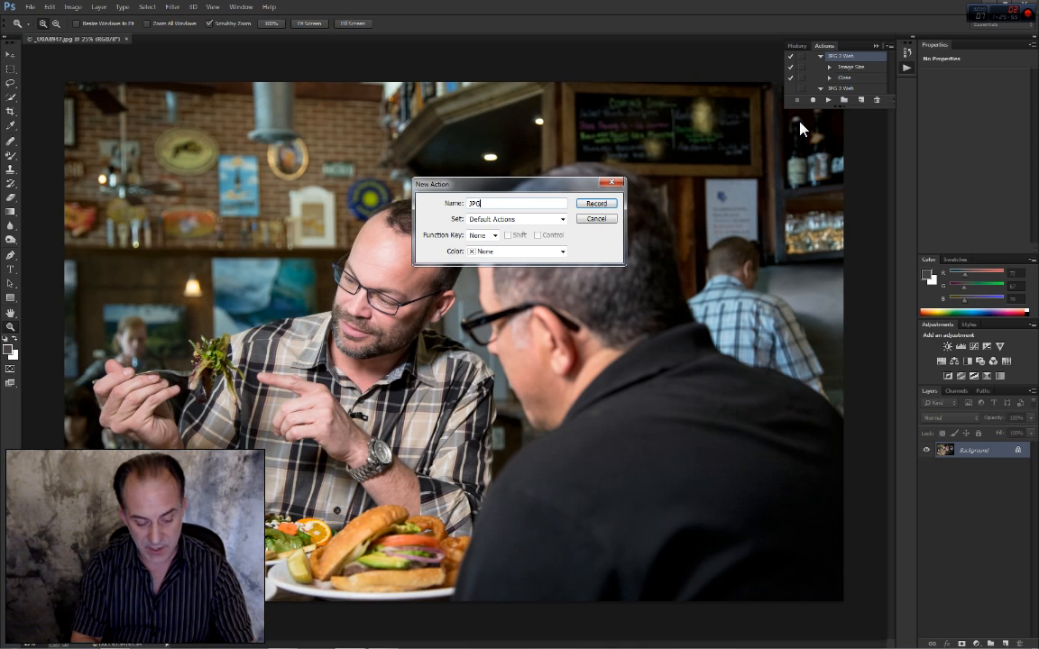
{"action": "type", "text": " 2 Web"}
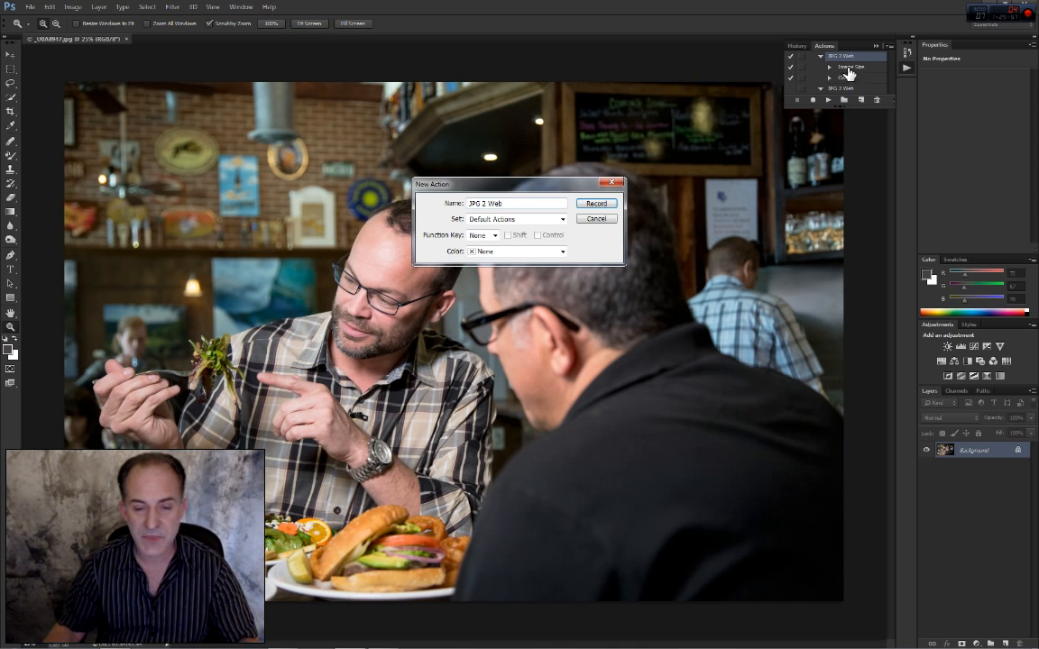
{"action": "left_click", "coordinate": [596, 205]}
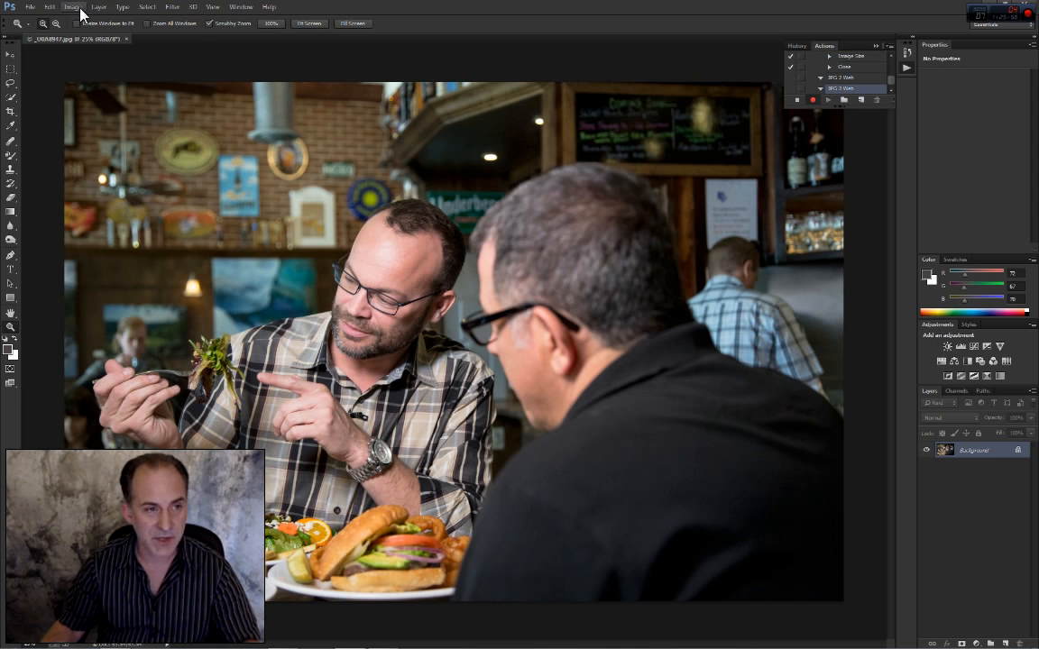
Resize the image to 12 inches wide at 100 pixels/inch and view it at 100%
{"action": "left_click", "coordinate": [73, 7]}
{"action": "left_click", "coordinate": [76, 84]}
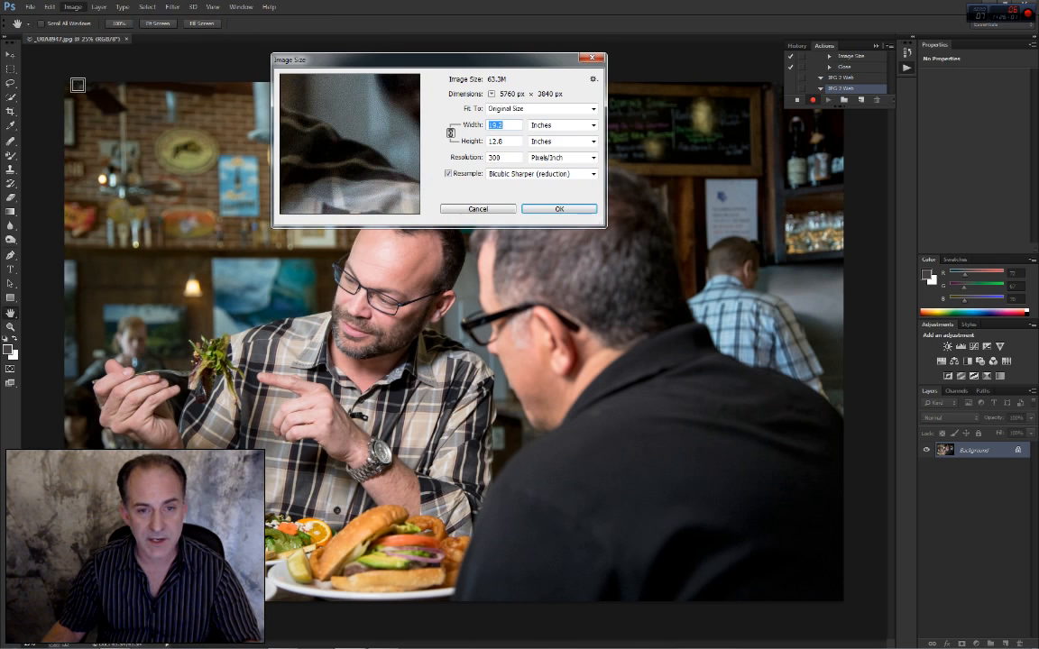
{"action": "type", "text": "12"}
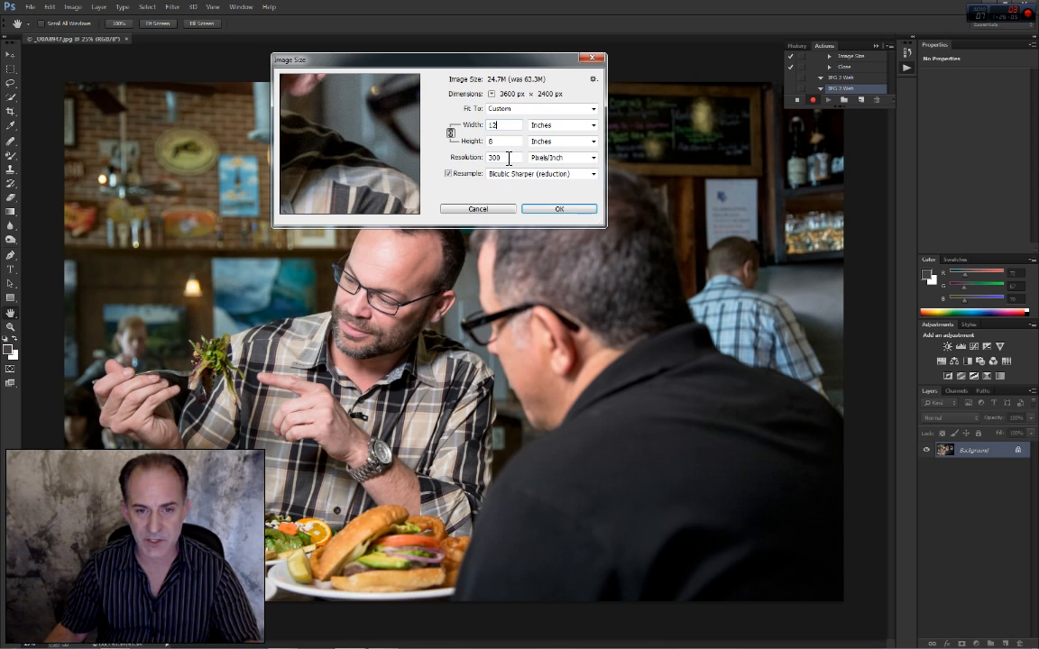
{"action": "left_click", "coordinate": [447, 159]}
{"action": "type", "text": "100"}
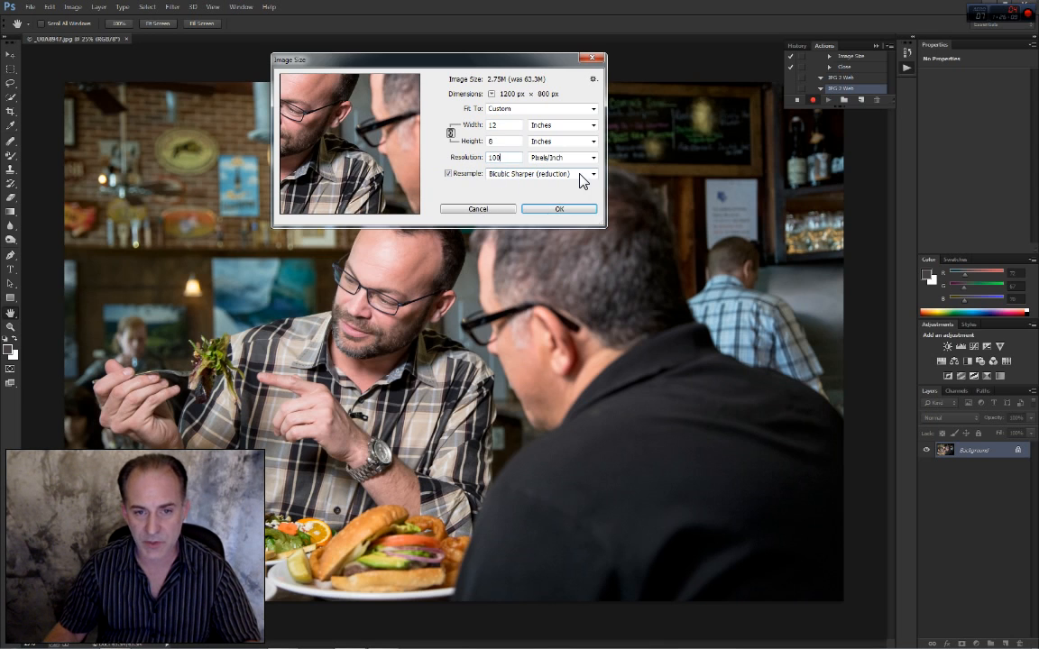
{"action": "left_click", "coordinate": [559, 209]}
{"action": "key", "text": "z"}
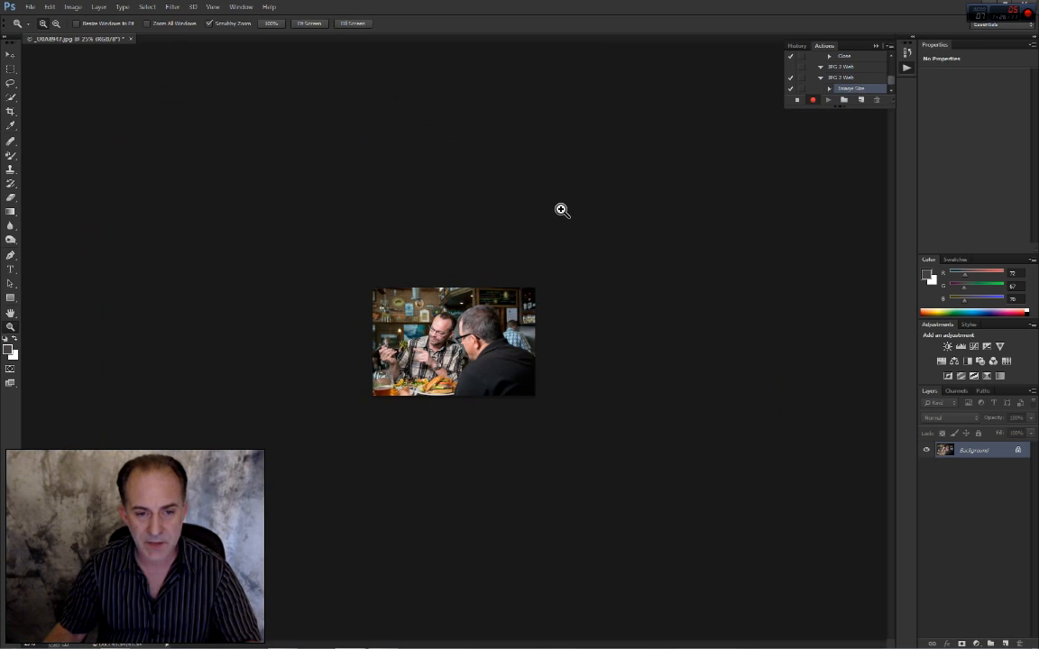
{"action": "left_click", "coordinate": [269, 24]}
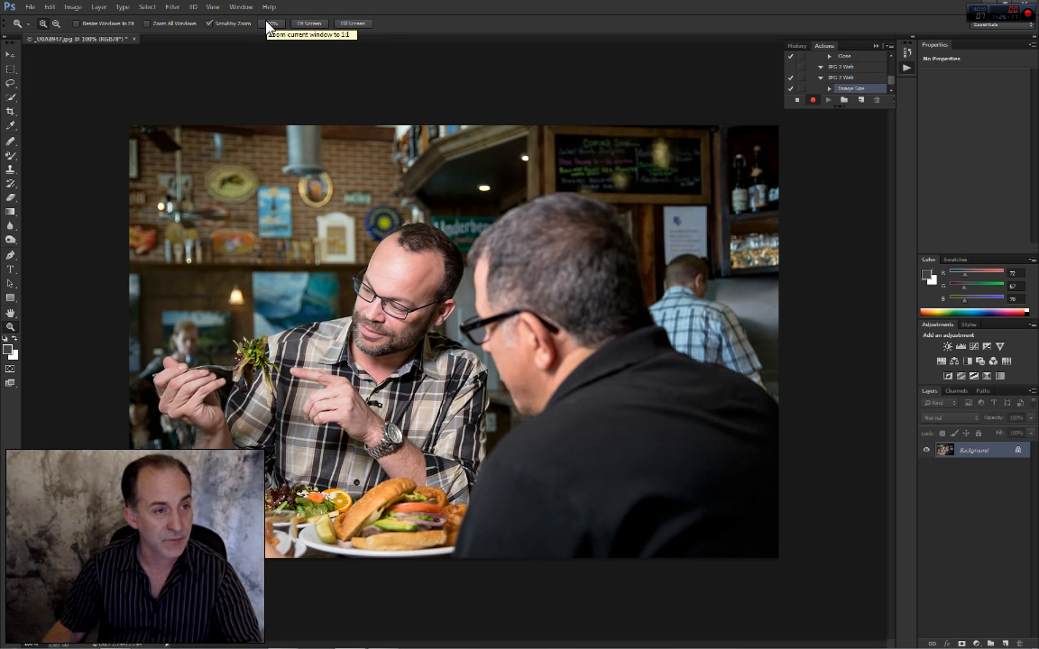
Save the resized image as a Maximum-quality Baseline ("Standard") JPEG in the Web folder of Sac Convention & Visitors Bureau 011014 on the Desktop
{"action": "left_click", "coordinate": [29, 7]}
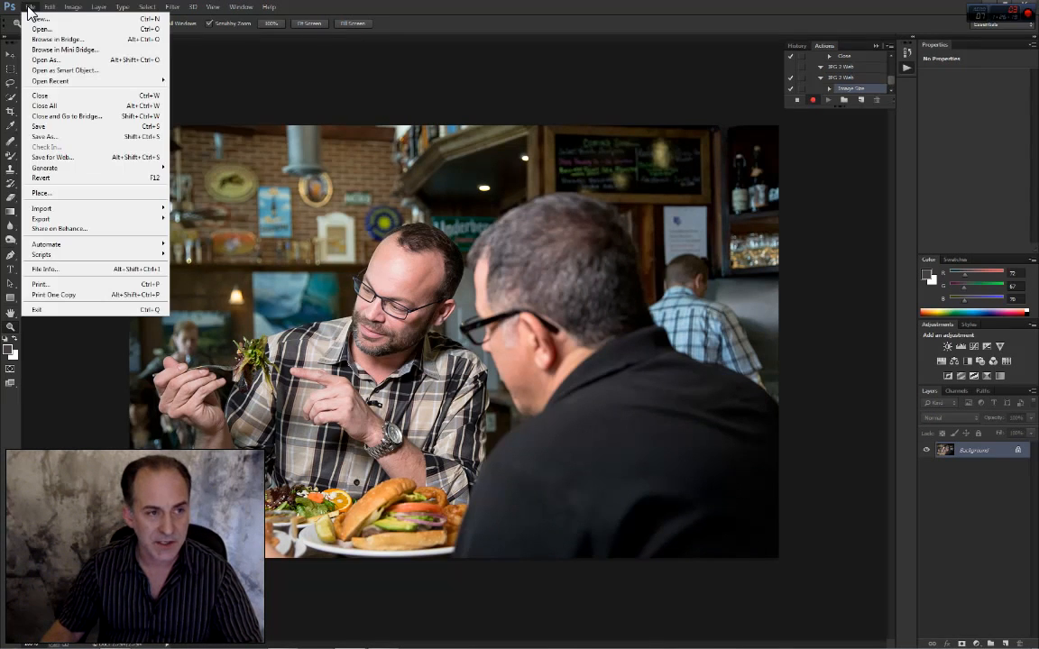
{"action": "left_click", "coordinate": [41, 136]}
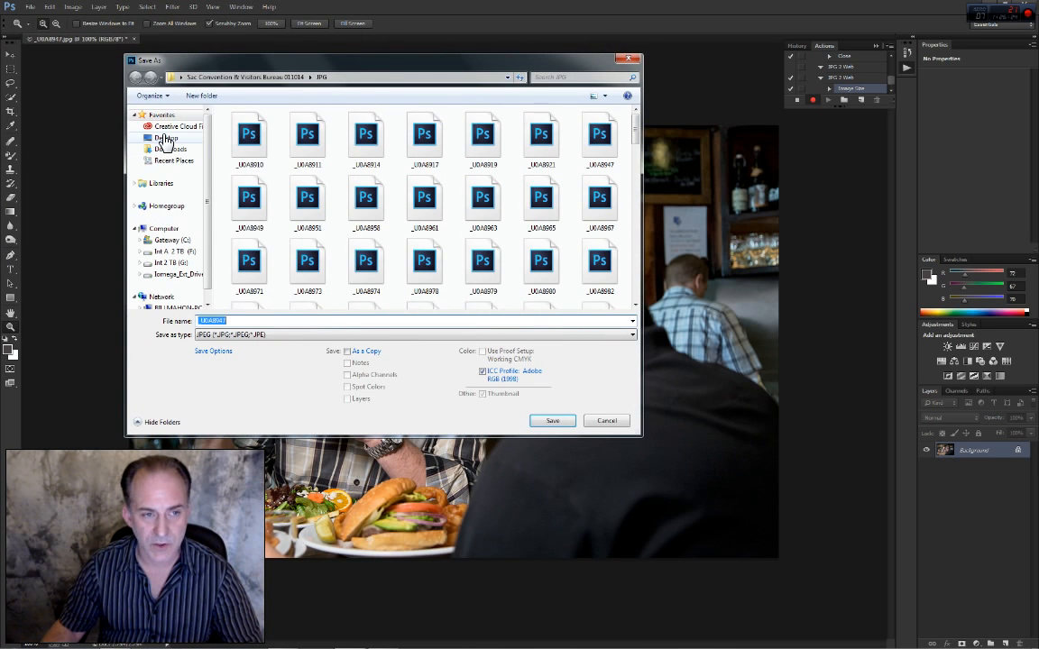
{"action": "left_click", "coordinate": [164, 139]}
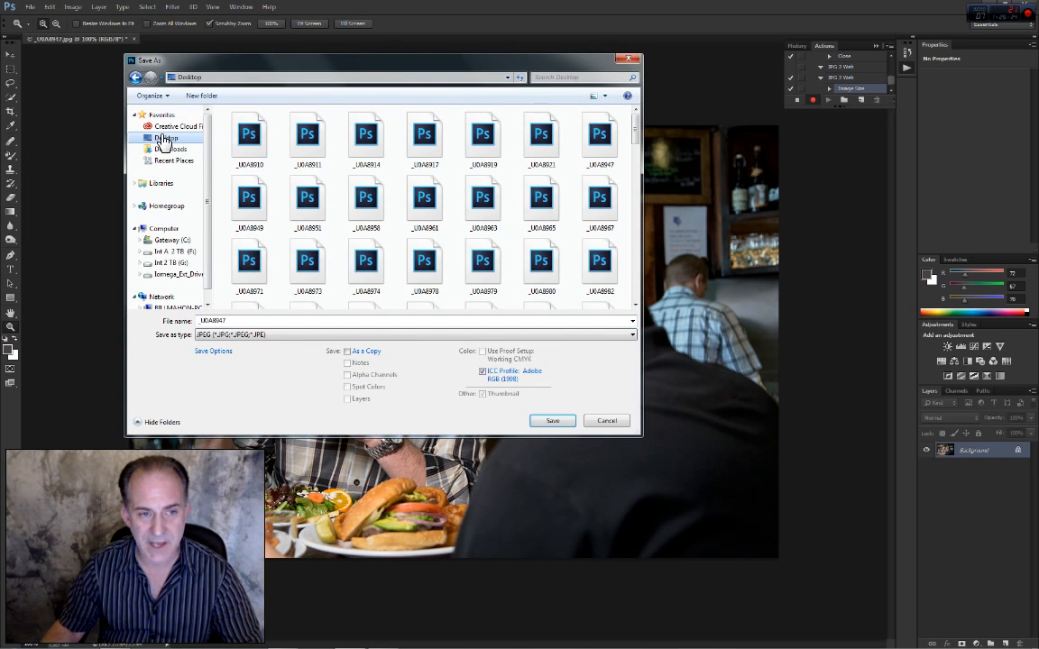
{"action": "left_click", "coordinate": [634, 308]}
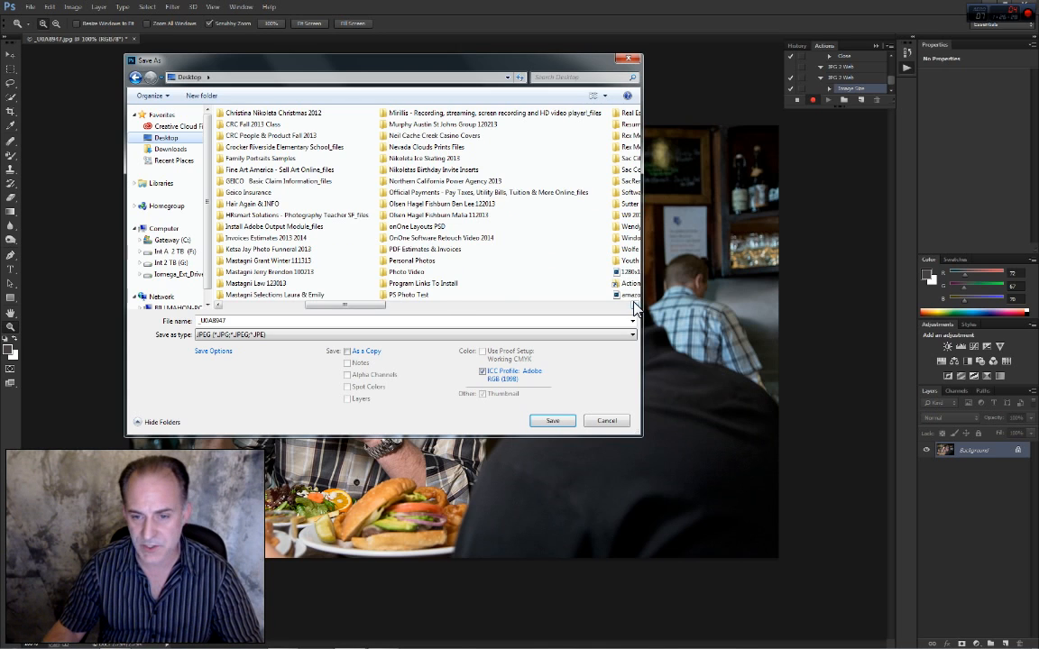
{"action": "left_click", "coordinate": [634, 307]}
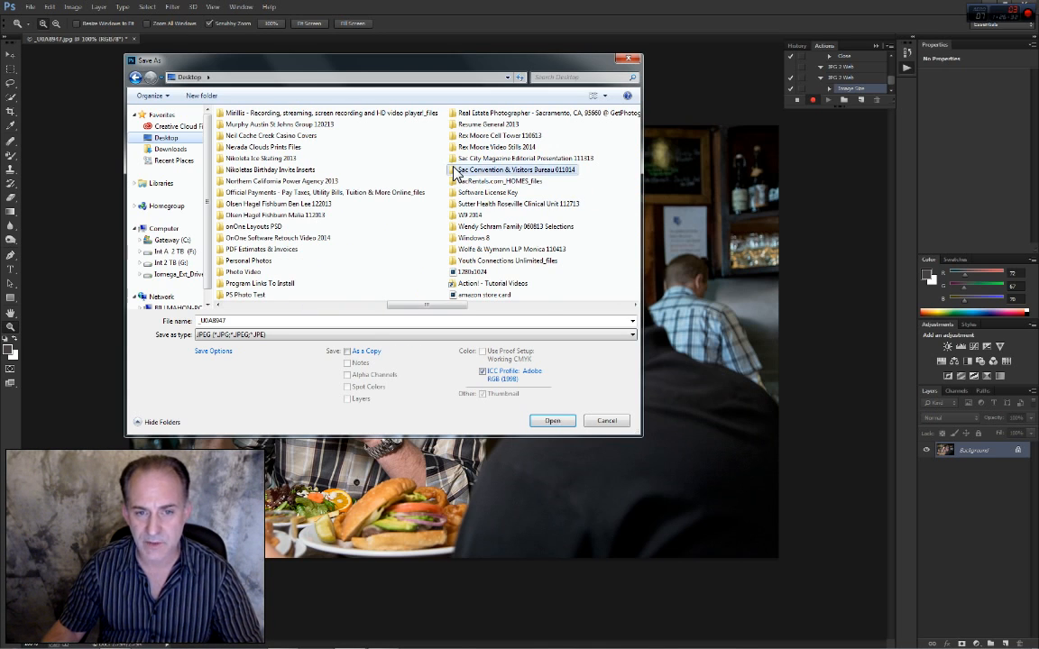
{"action": "scroll", "coordinate": [447, 176], "scroll_direction": "right", "scroll_amount": 1}
{"action": "double_click", "coordinate": [236, 169]}
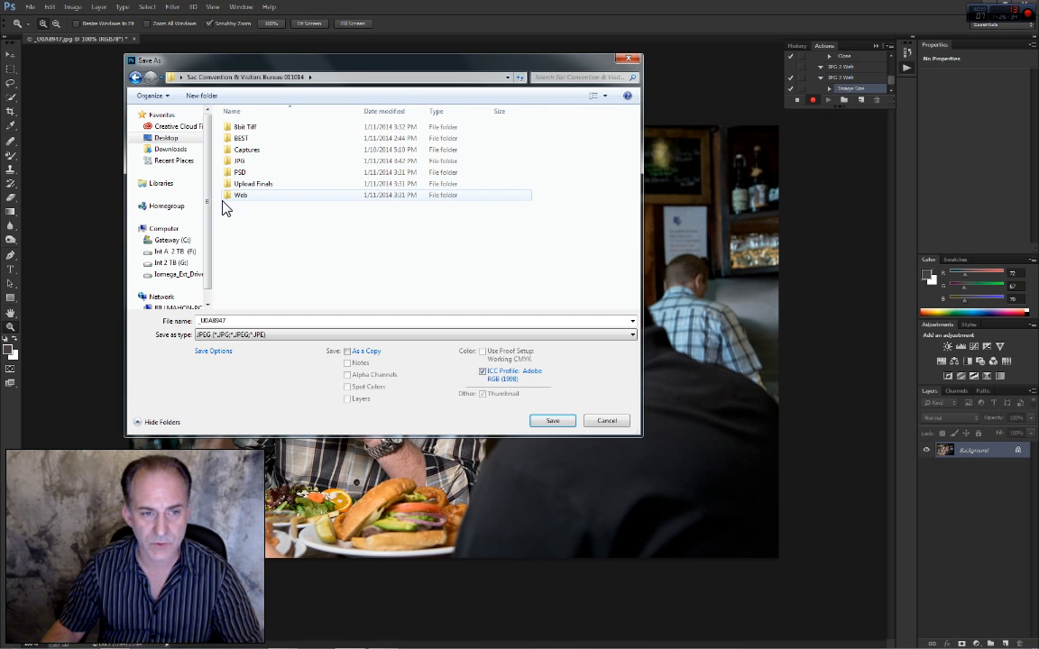
{"action": "double_click", "coordinate": [225, 196]}
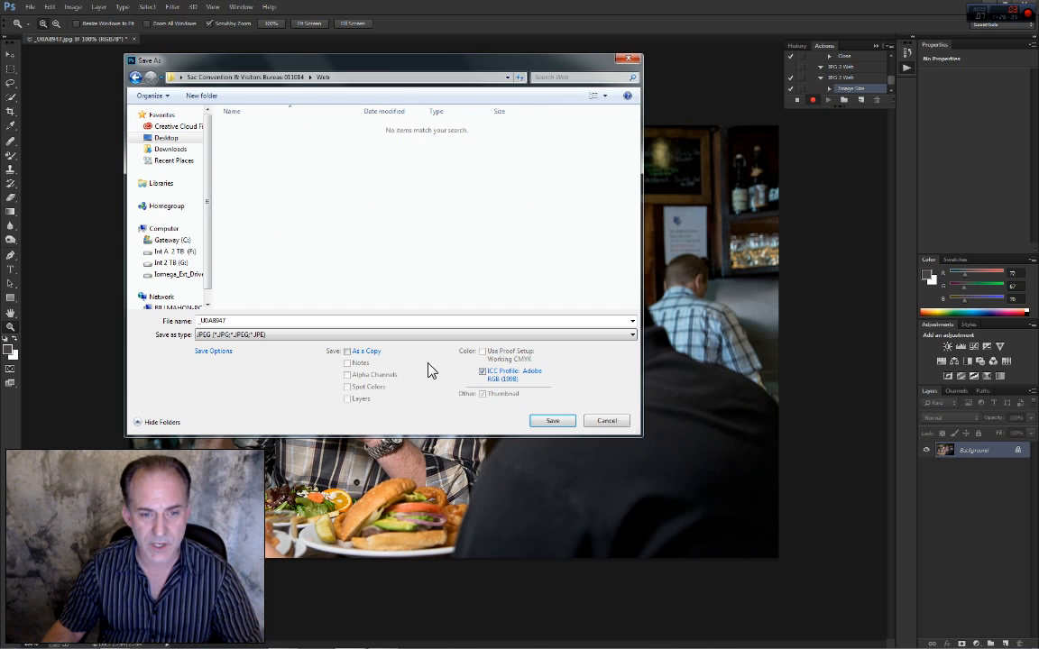
{"action": "left_click", "coordinate": [553, 421]}
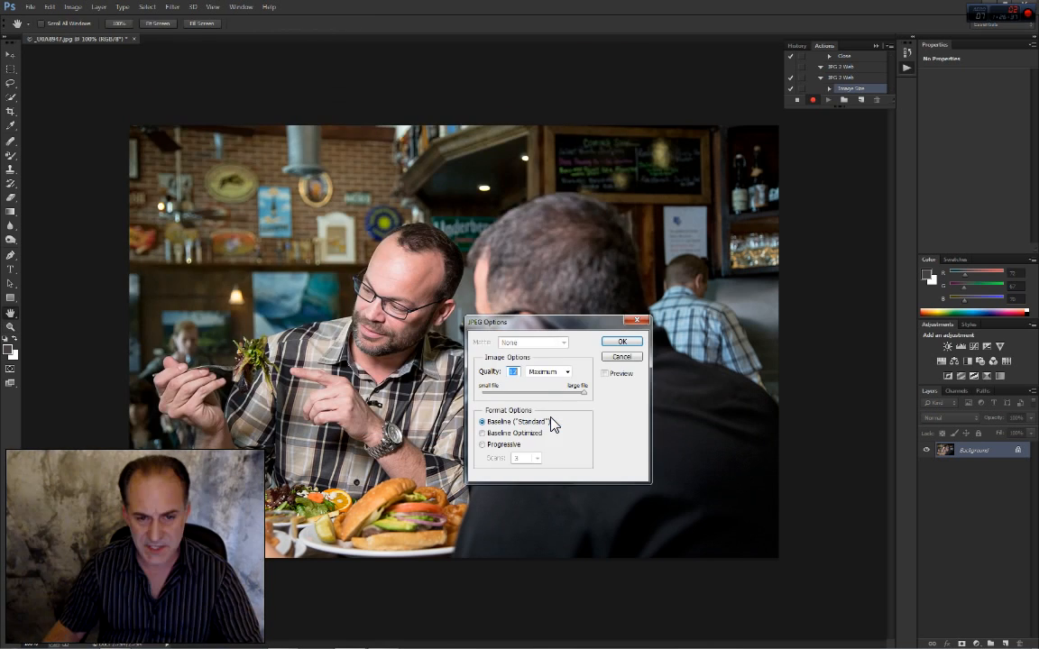
{"action": "left_click", "coordinate": [620, 345]}
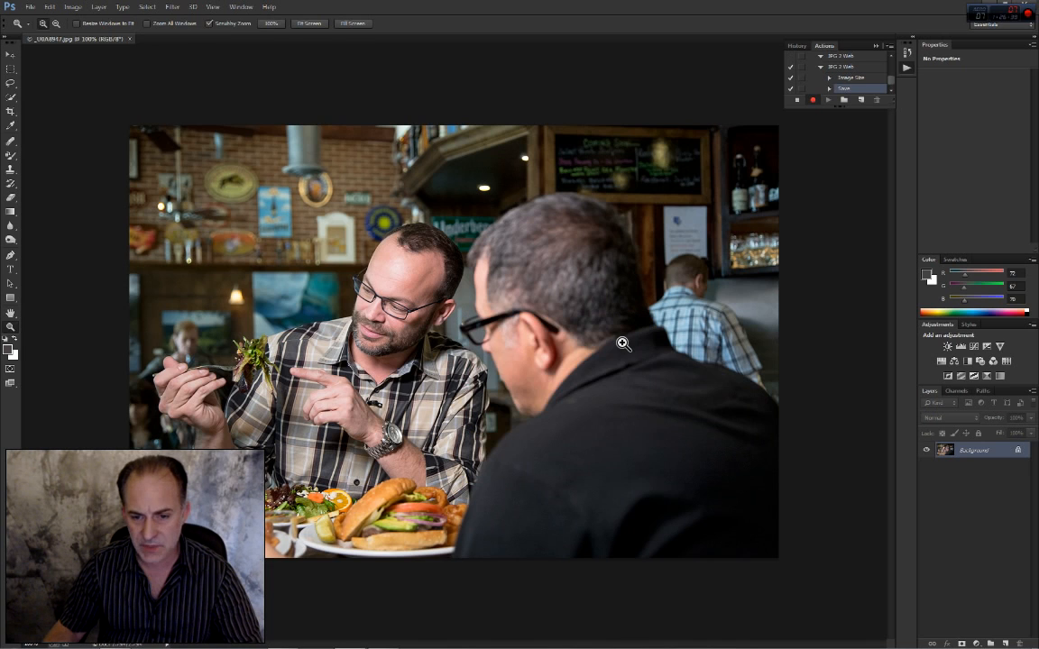
Close the image as the action's last recorded command and end the recording of JPG 2 Web
{"action": "left_click", "coordinate": [129, 38]}
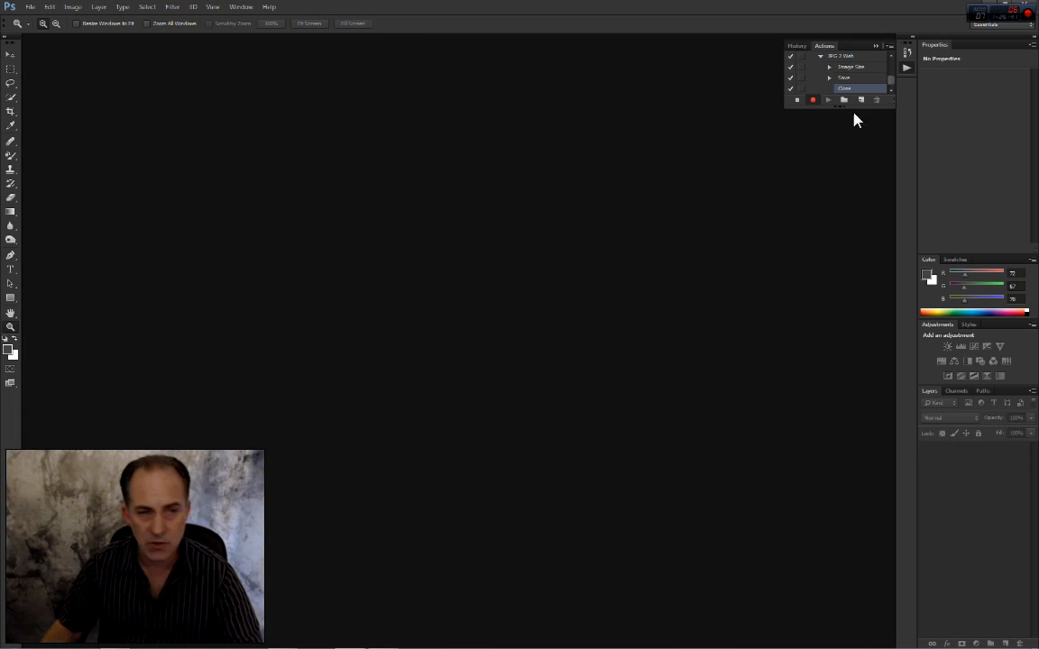
{"action": "left_click", "coordinate": [846, 56]}
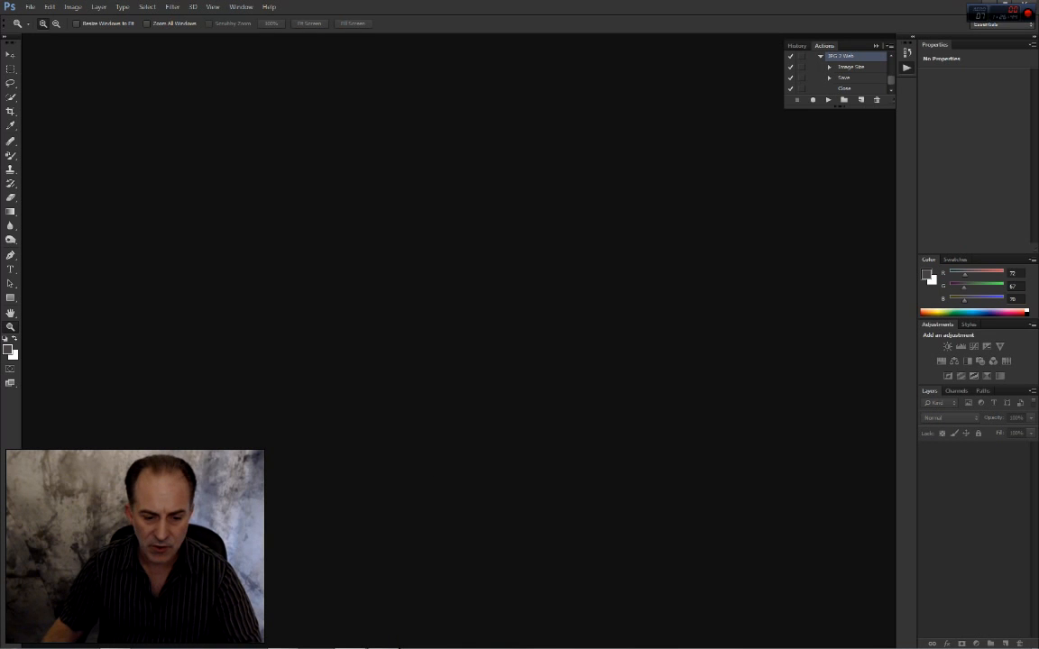
Switch to Bridge and select all the landscape JPGs except the green-labeled _U0A8947.jpg
{"action": "left_click", "coordinate": [380, 638]}
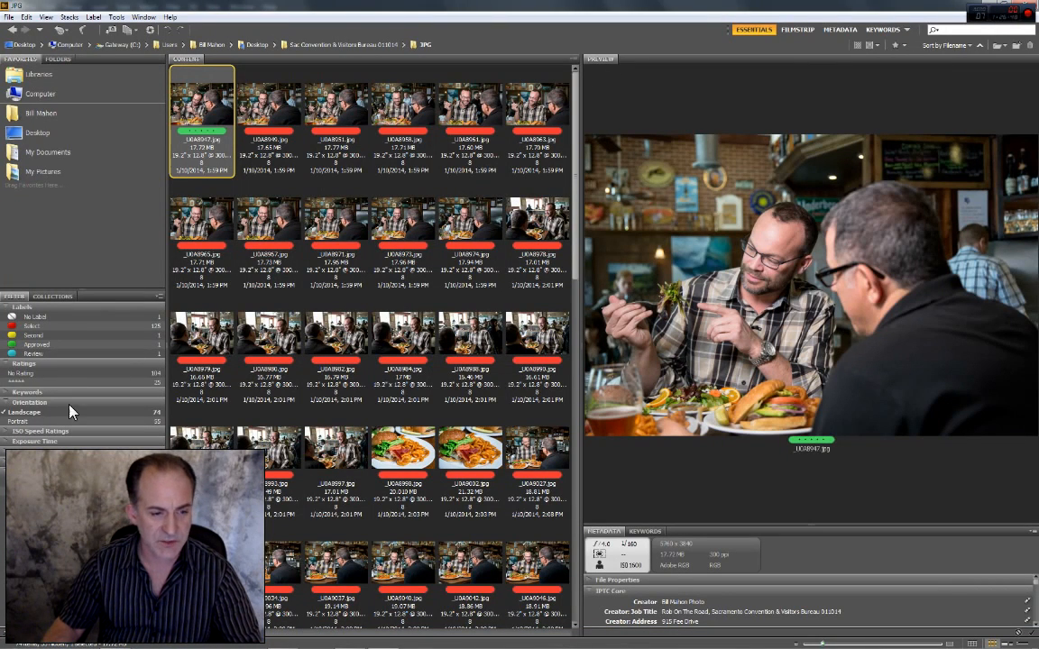
{"action": "key", "text": "ctrl+a"}
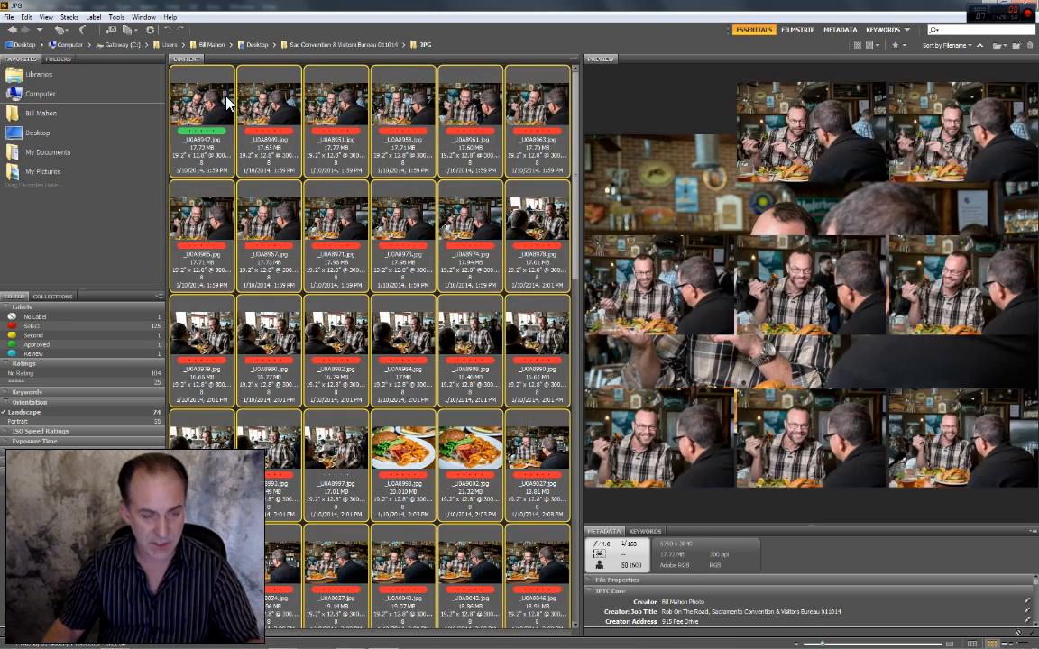
{"action": "left_click", "coordinate": [205, 106], "text": "ctrl"}
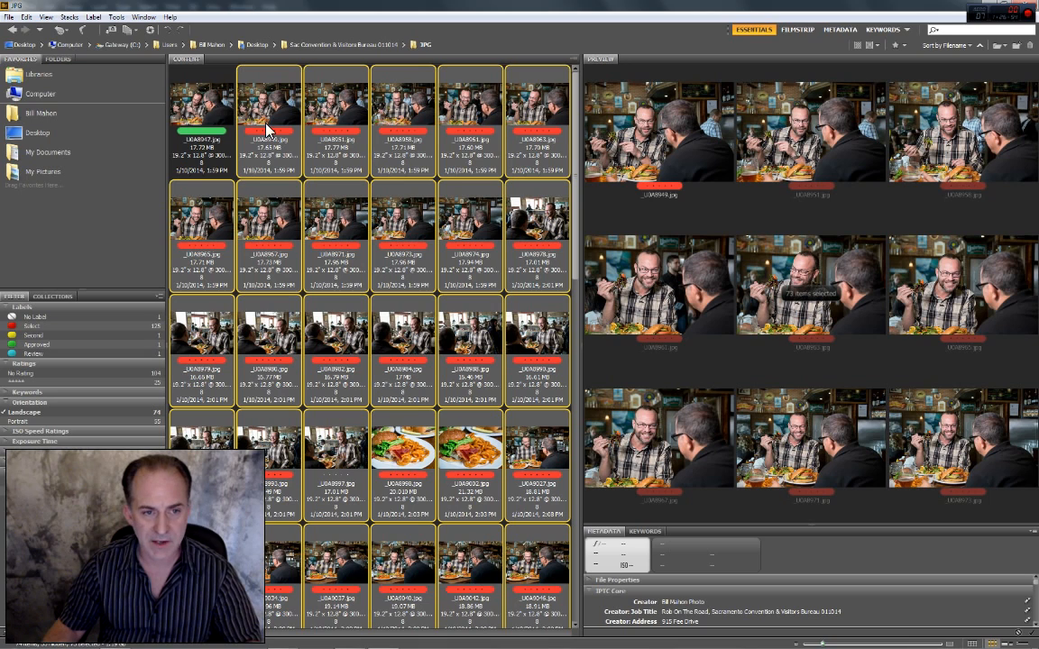
Start a Photoshop Batch on the selected images with the JPG 2 Web action and set the starting serial number to 8949
{"action": "left_click", "coordinate": [117, 18]}
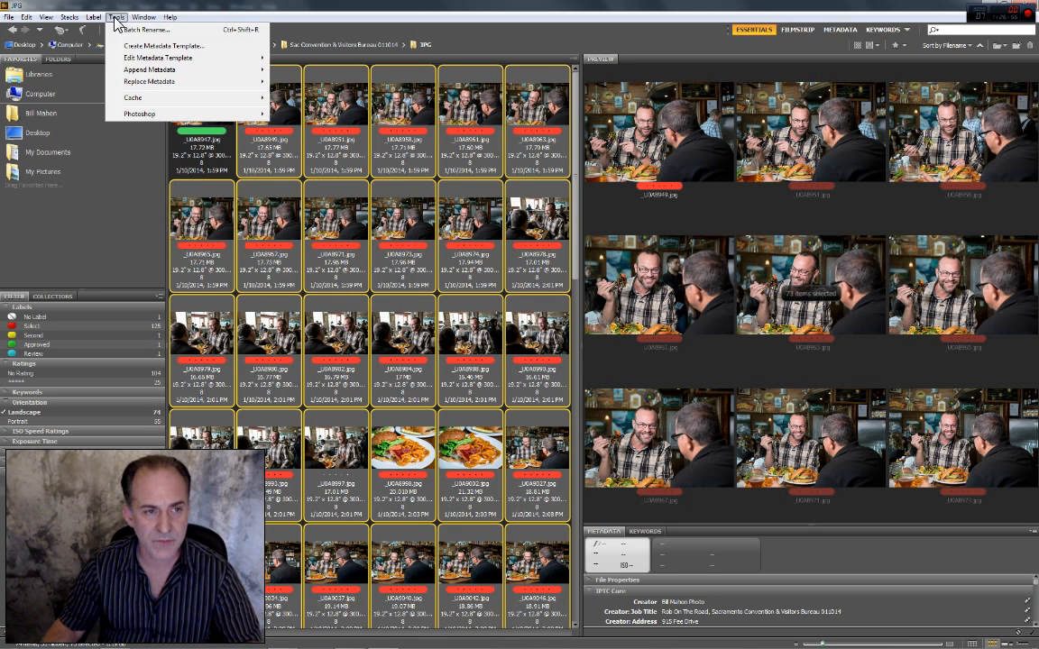
{"action": "mouse_move", "coordinate": [259, 116]}
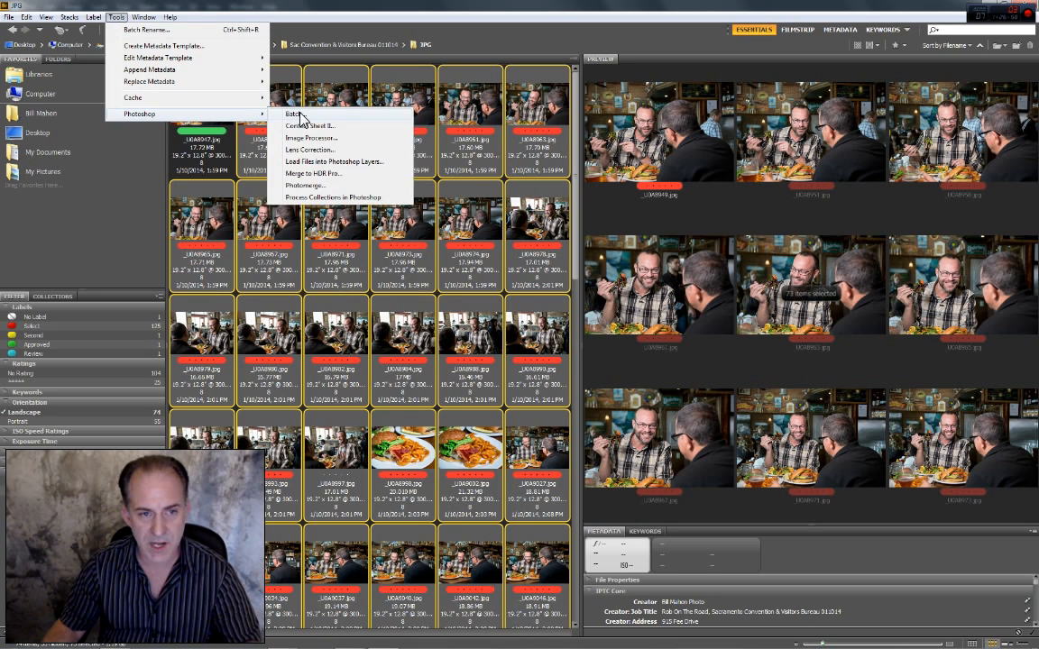
{"action": "left_click", "coordinate": [298, 114]}
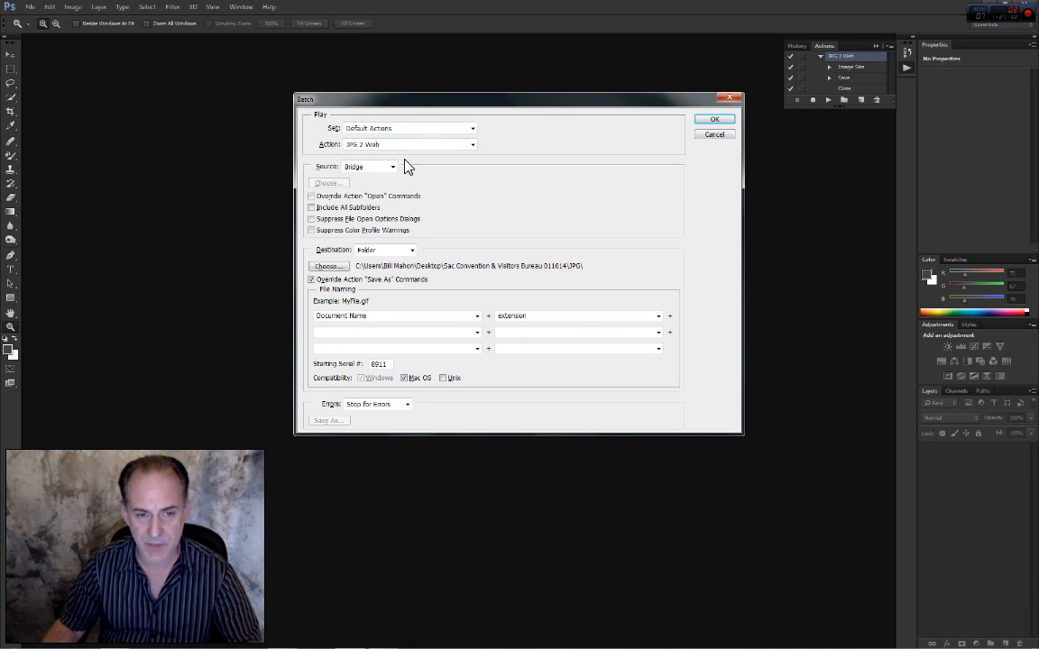
{"action": "left_click_drag", "start_coordinate": [387, 364], "coordinate": [322, 368]}
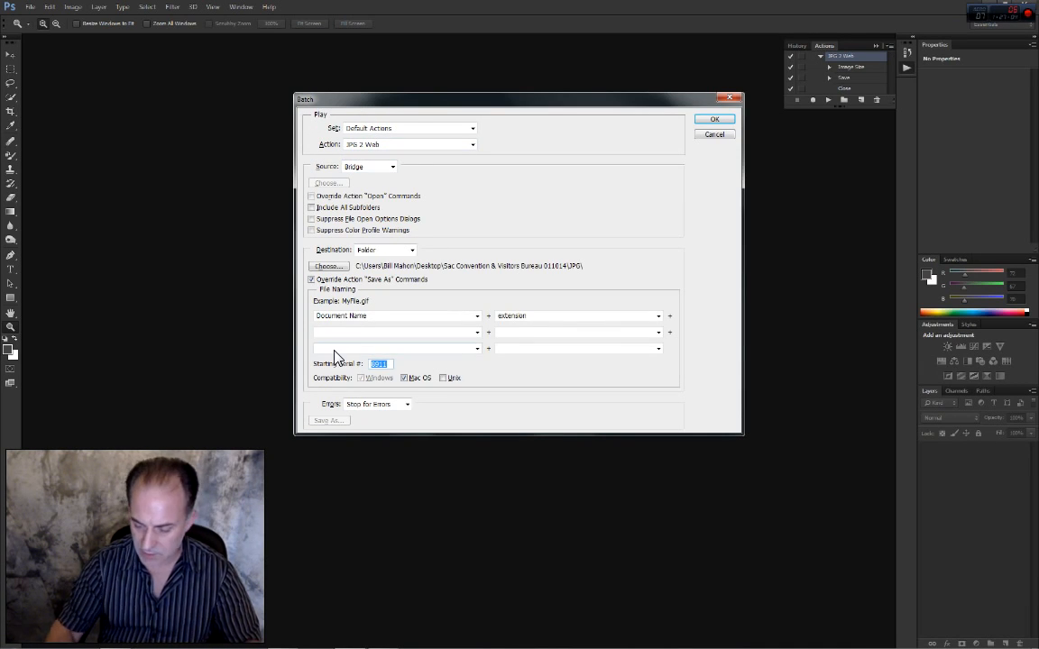
{"action": "type", "text": "001"}
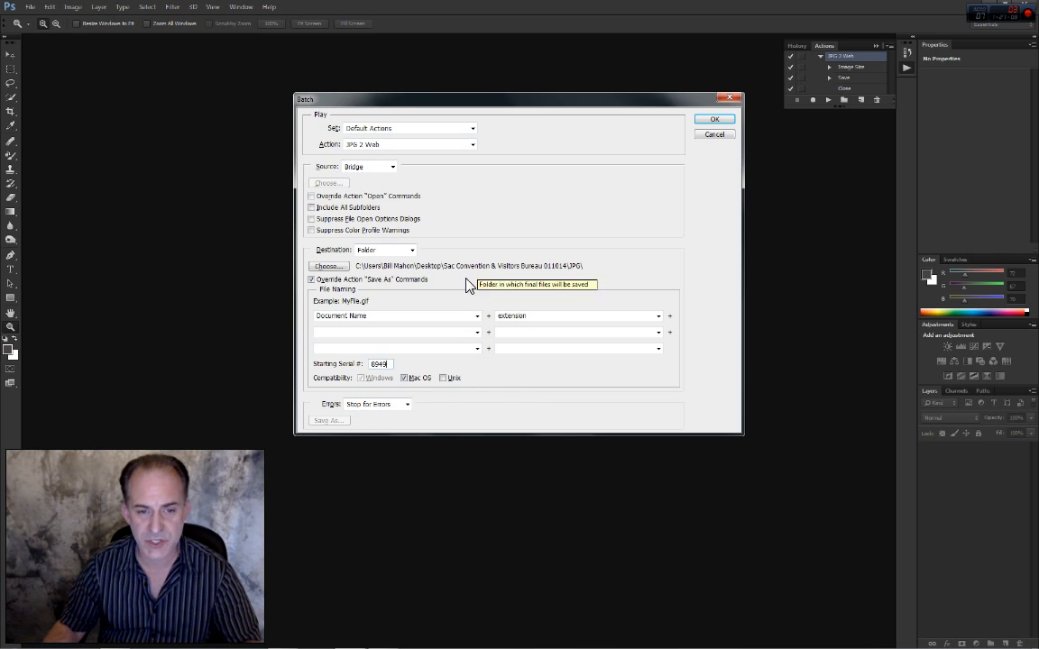
Choose the project's Web folder as the batch destination and run the batch
{"action": "left_click", "coordinate": [328, 266]}
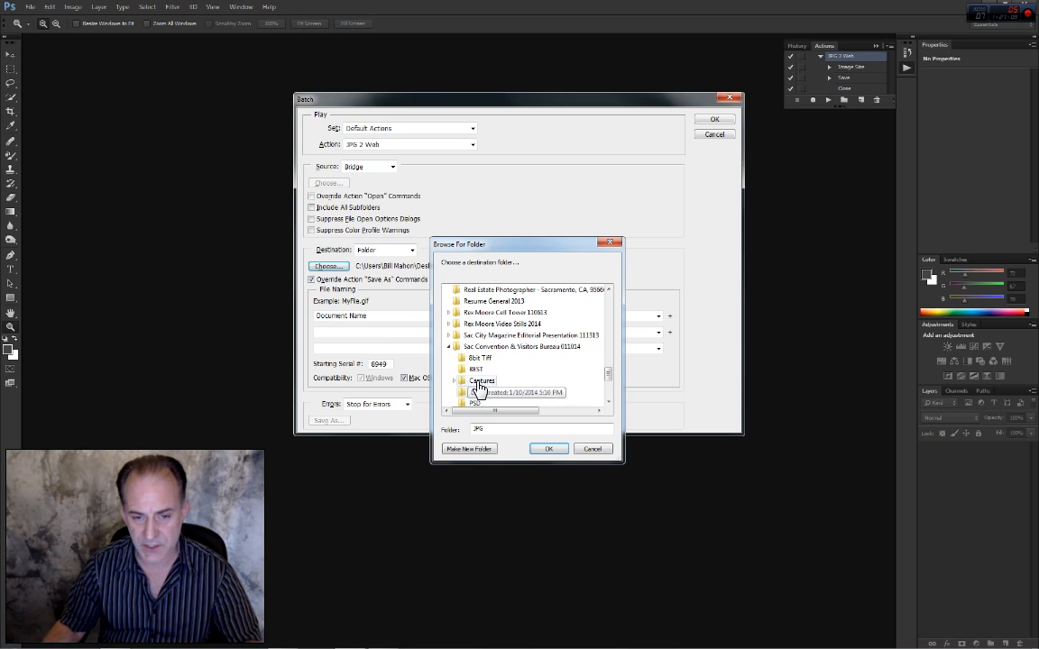
{"action": "scroll", "coordinate": [610, 378], "scroll_direction": "down", "scroll_amount": 1}
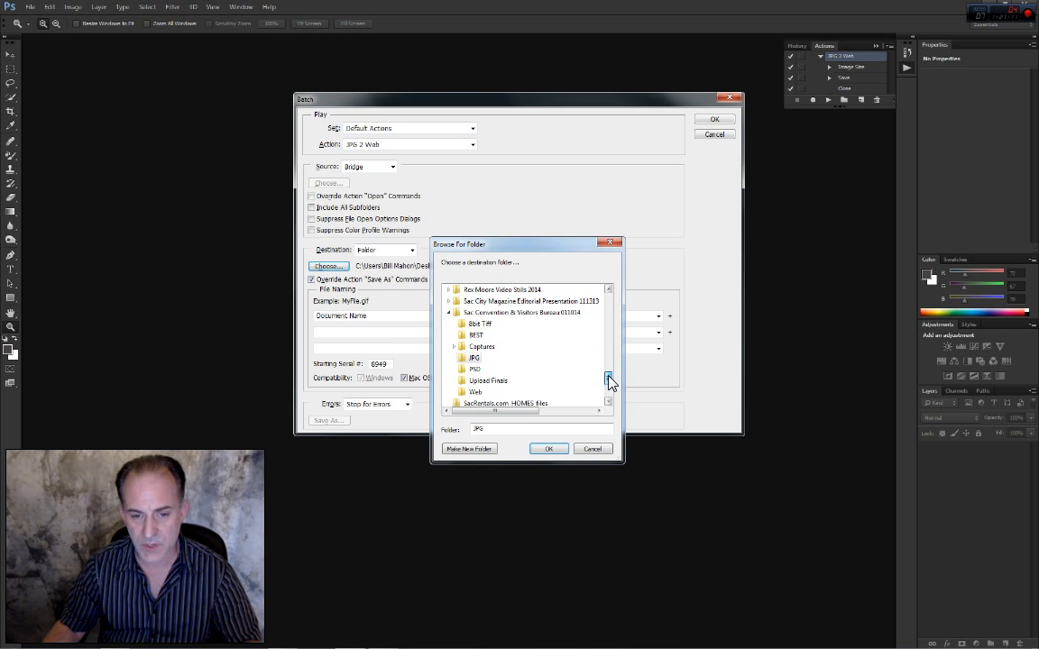
{"action": "left_click", "coordinate": [476, 392]}
{"action": "left_click", "coordinate": [548, 449]}
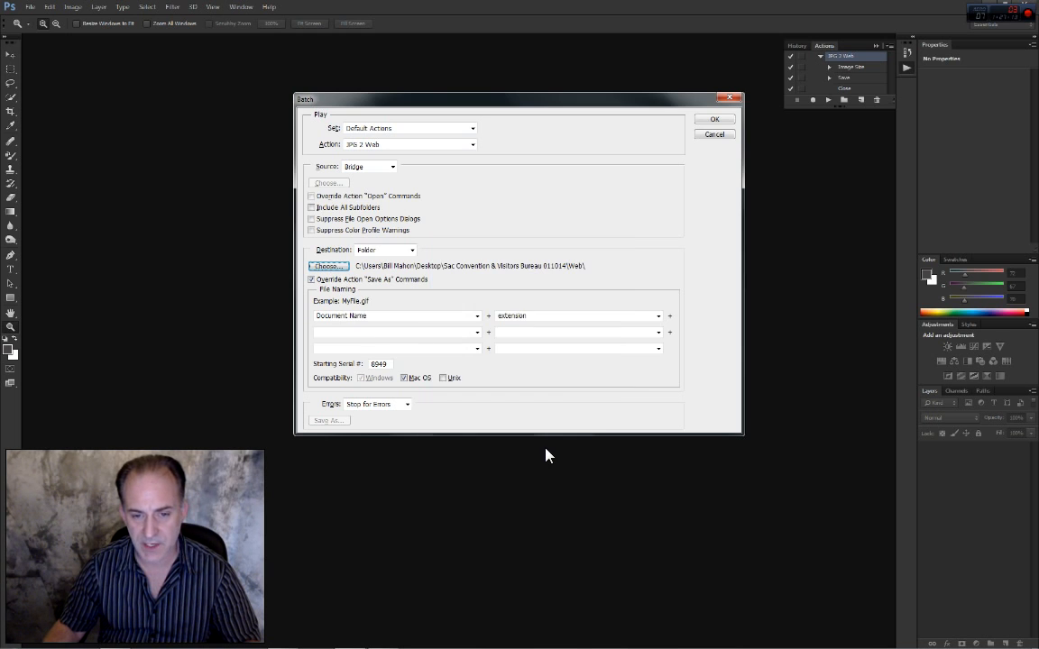
{"action": "left_click", "coordinate": [715, 120]}
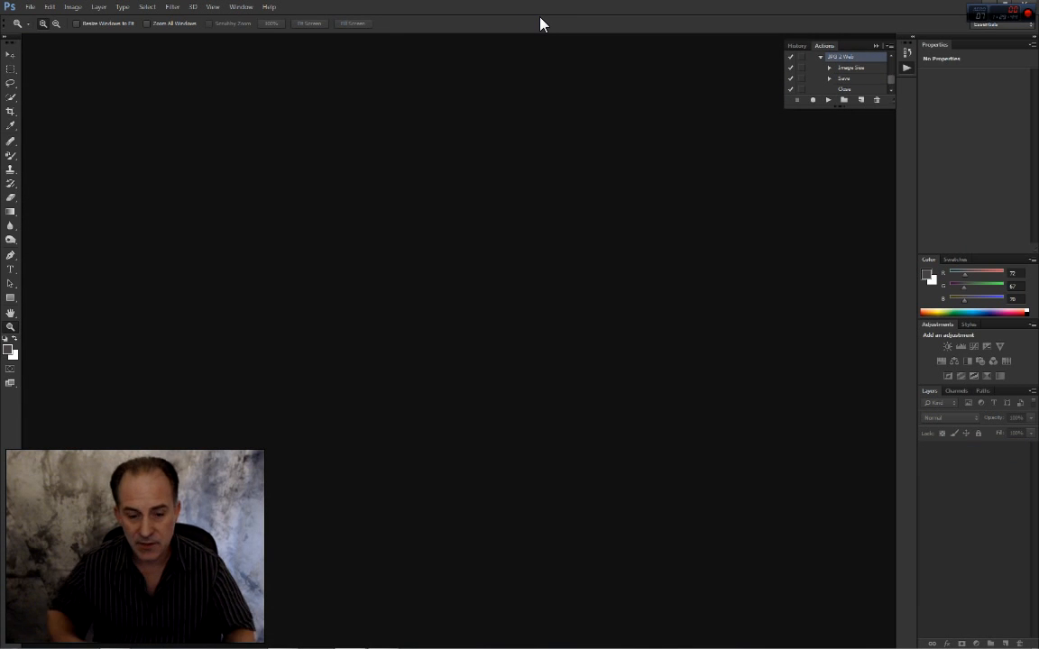
Switch to Bridge, add the green-labeled image back to the selection to compare, and select everything in the project's Web folder
{"action": "left_click", "coordinate": [384, 639]}
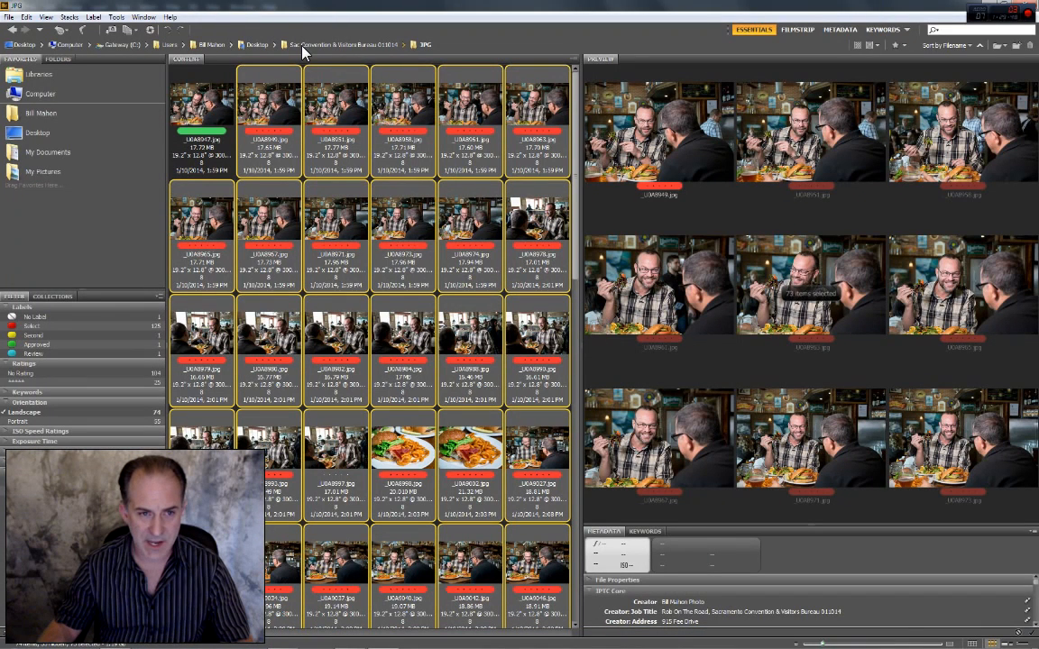
{"action": "left_click", "coordinate": [193, 115], "text": "ctrl"}
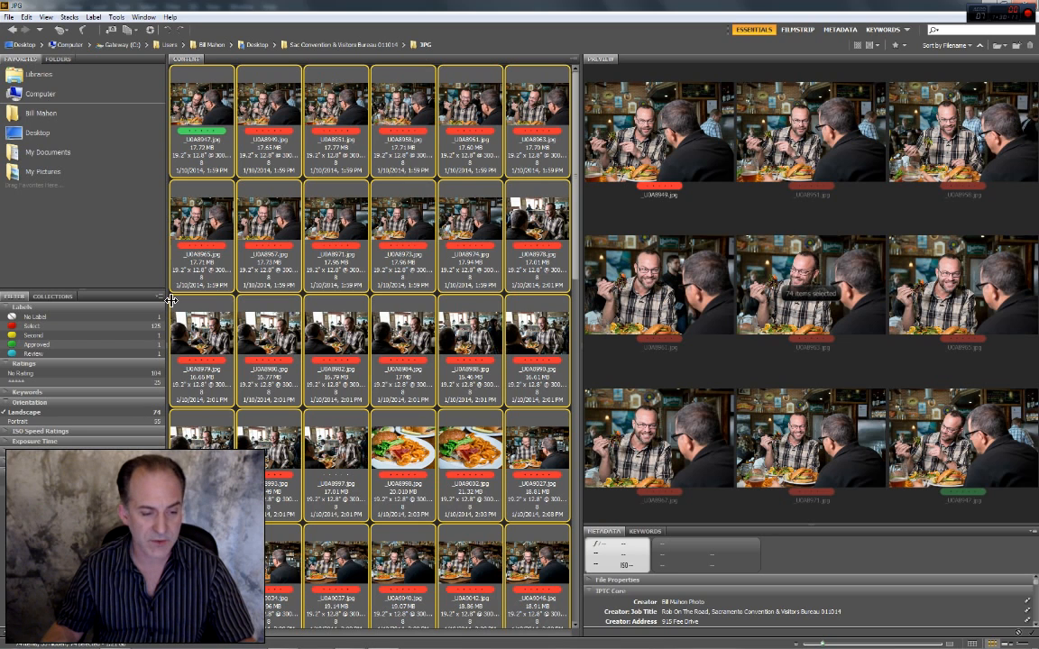
{"action": "left_click", "coordinate": [305, 43]}
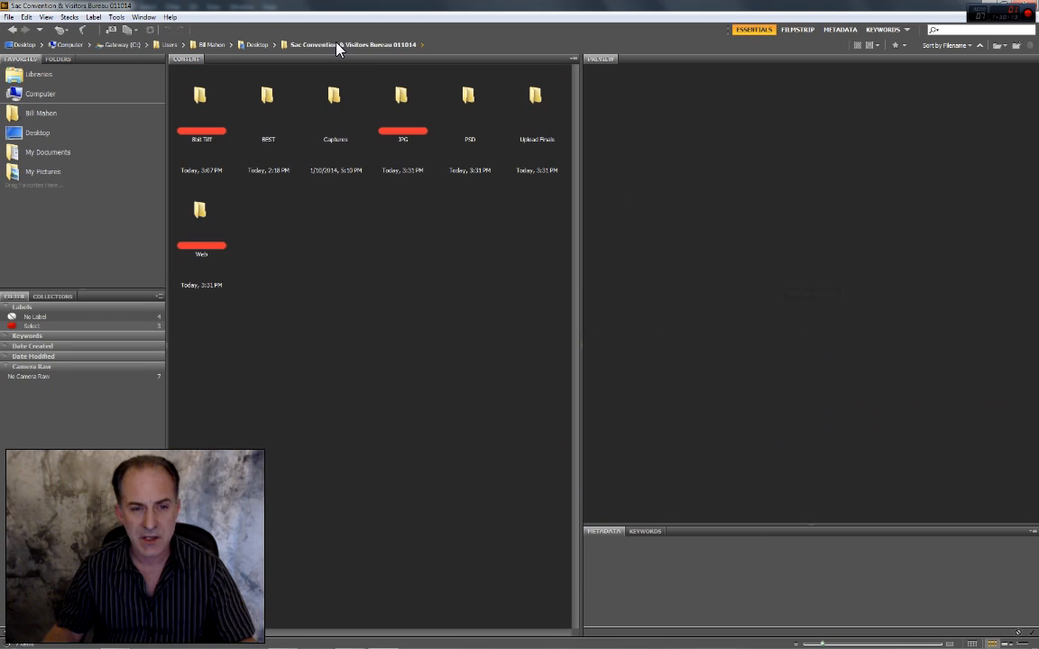
{"action": "double_click", "coordinate": [200, 215]}
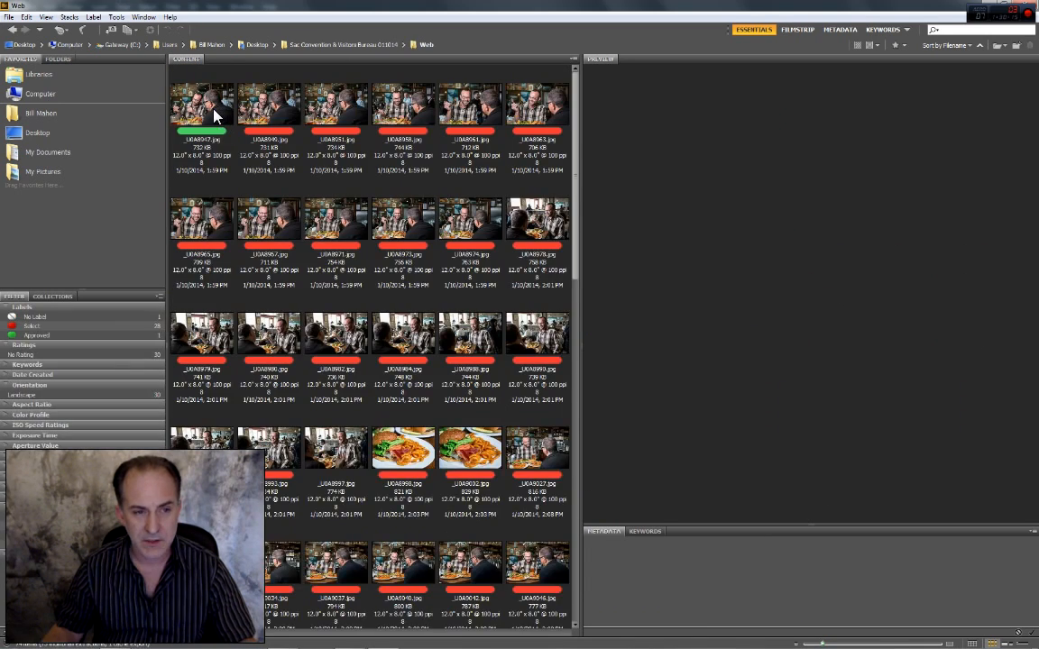
{"action": "left_click", "coordinate": [213, 112]}
{"action": "key", "text": "ctrl+a"}
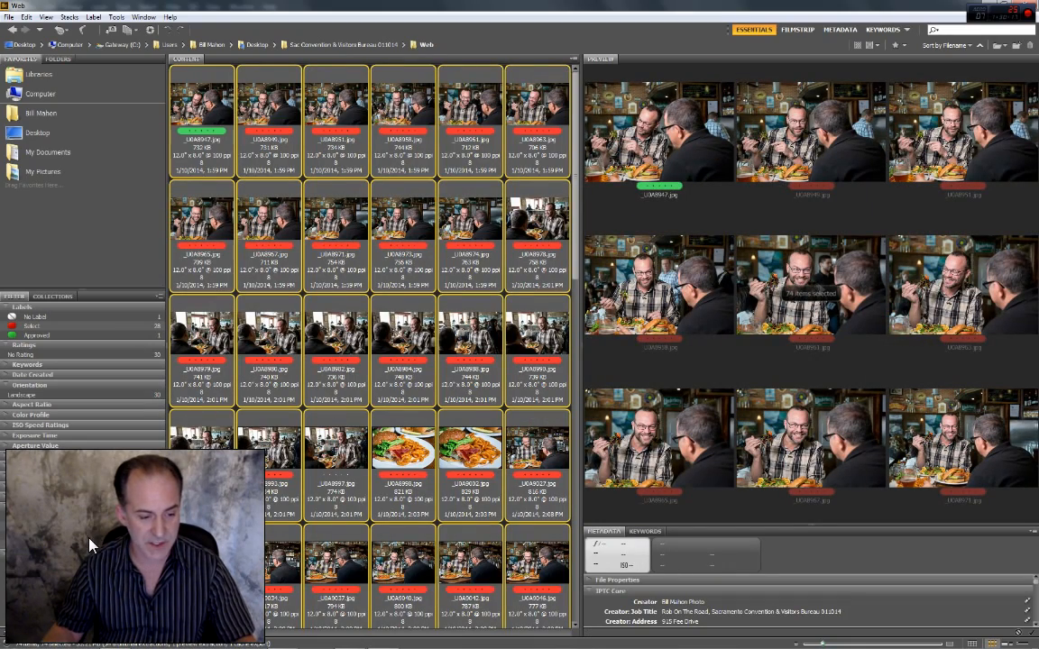
Browse the processed landscape images in the Web folder from _U0A8947.jpg to the end and back, checking their previews and sizes
{"action": "left_click", "coordinate": [217, 110]}
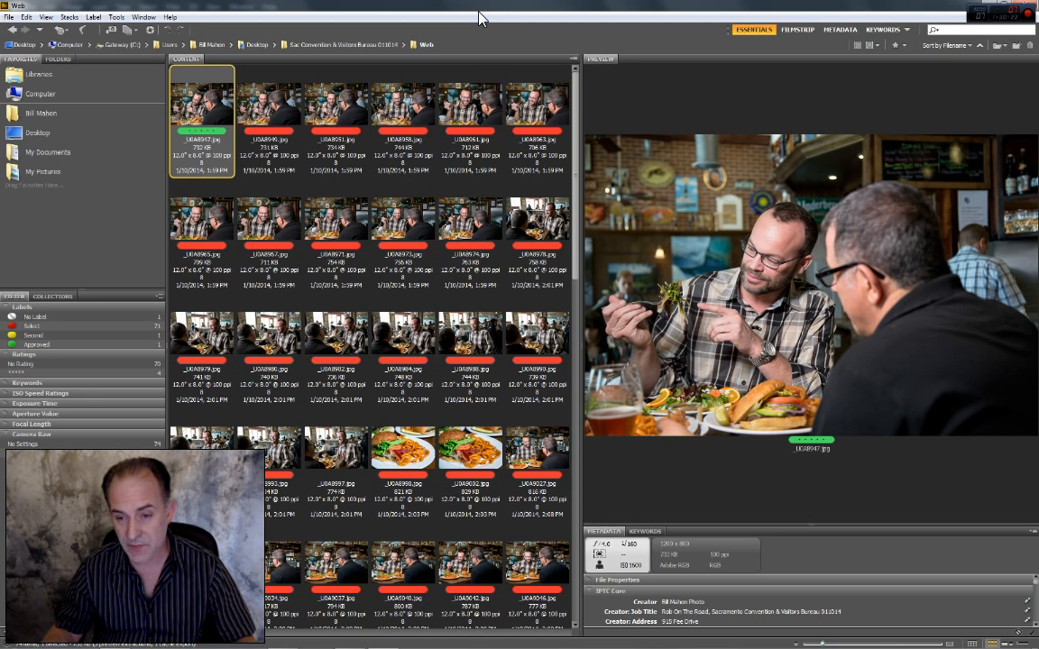
{"action": "key", "text": "Right"}
{"action": "key", "text": "Right"}
{"action": "key", "text": "Right"}
{"action": "key", "text": "Right"}
{"action": "key", "text": "Right"}
{"action": "key", "text": "Right"}
{"action": "key", "text": "Right"}
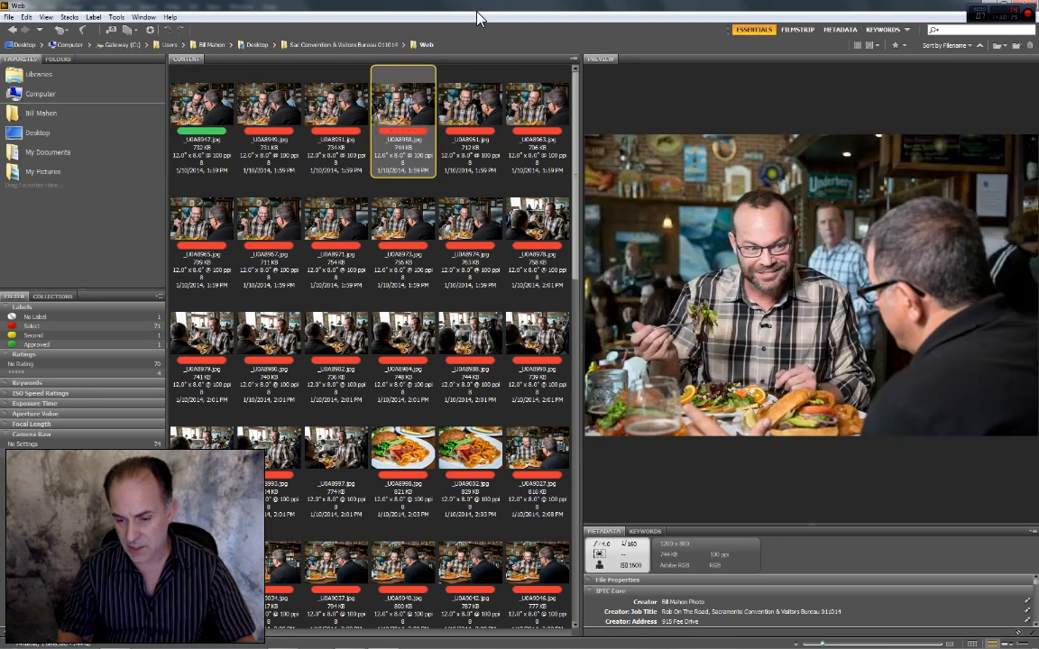
{"action": "key", "text": "Left"}
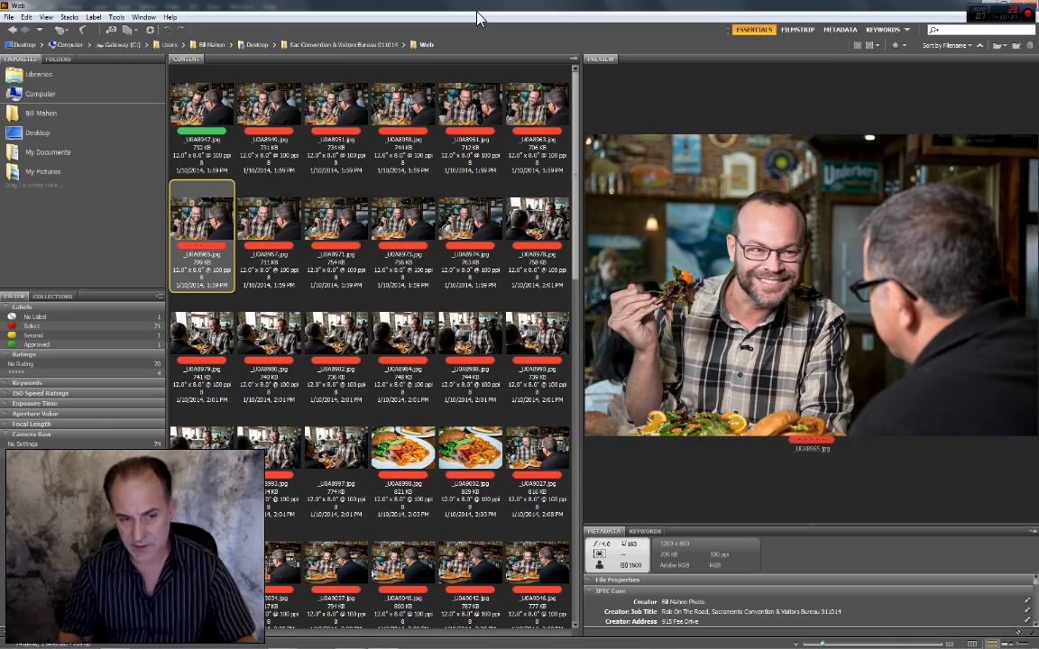
{"action": "key", "text": "Down"}
{"action": "key", "text": "Down"}
{"action": "key", "text": "Down"}
{"action": "key", "text": "Down"}
{"action": "key", "text": "Down"}
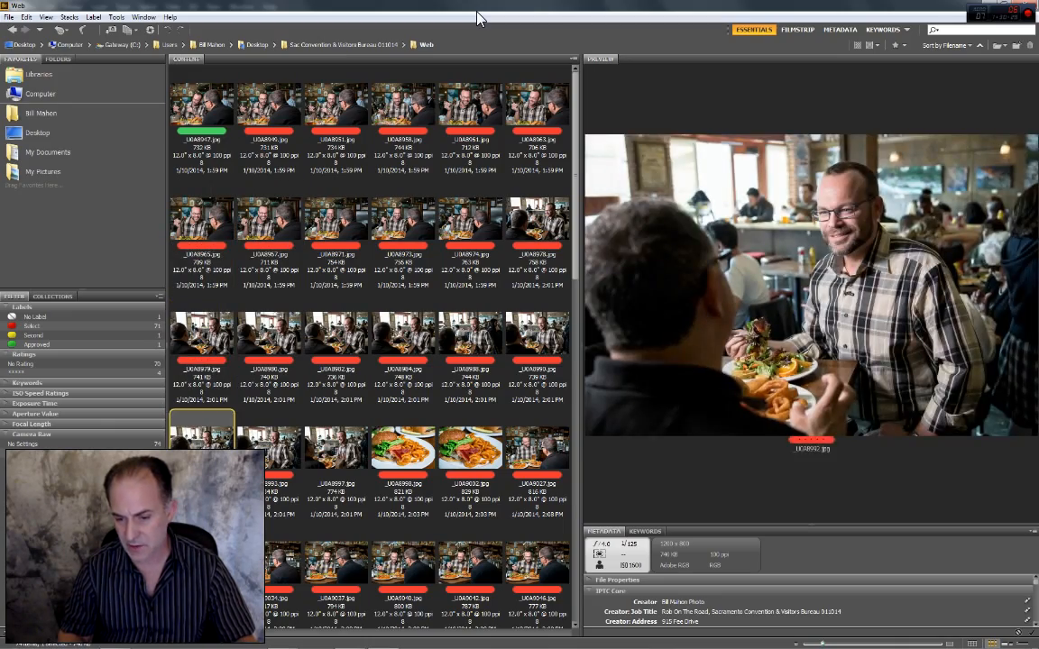
{"action": "key", "text": "Down"}
{"action": "key", "text": "Down"}
{"action": "key", "text": "Down"}
{"action": "key", "text": "Down"}
{"action": "key", "text": "Down"}
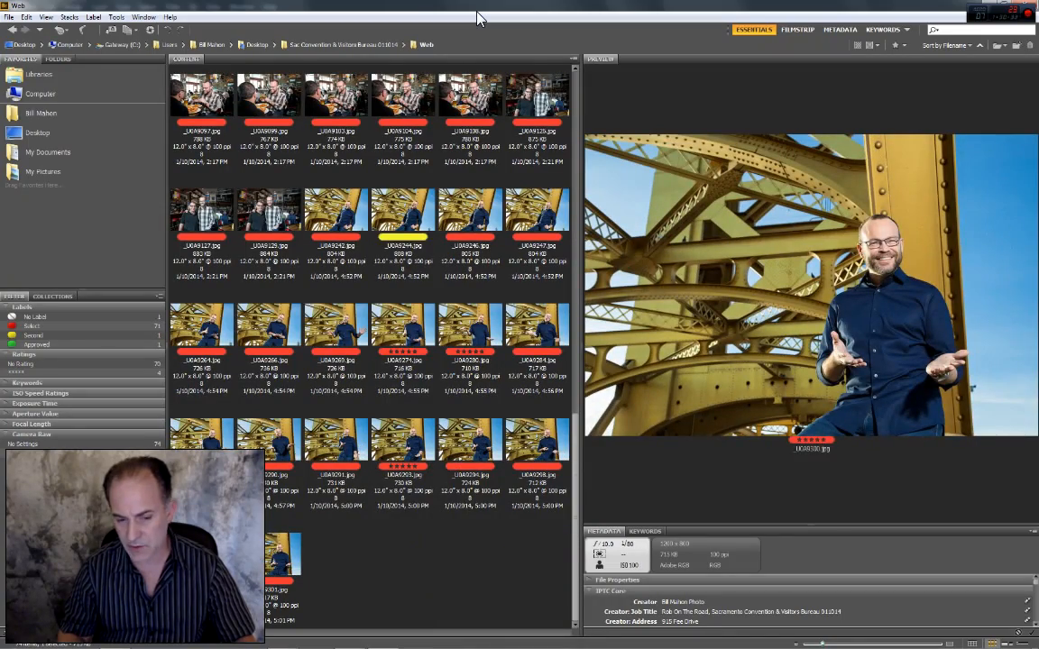
{"action": "key", "text": "Up"}
{"action": "key", "text": "Up"}
{"action": "key", "text": "Up"}
{"action": "key", "text": "Up"}
{"action": "key", "text": "Up"}
{"action": "key", "text": "Up"}
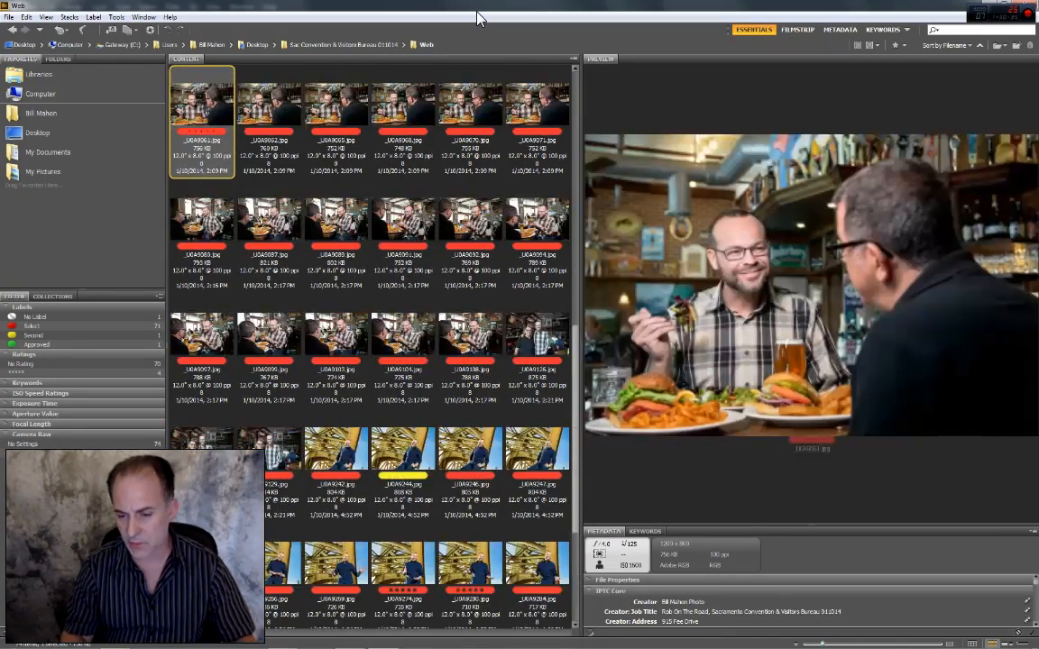
{"action": "key", "text": "Up"}
{"action": "key", "text": "Up"}
{"action": "key", "text": "Up"}
{"action": "key", "text": "Up"}
{"action": "key", "text": "Up"}
{"action": "key", "text": "Up"}
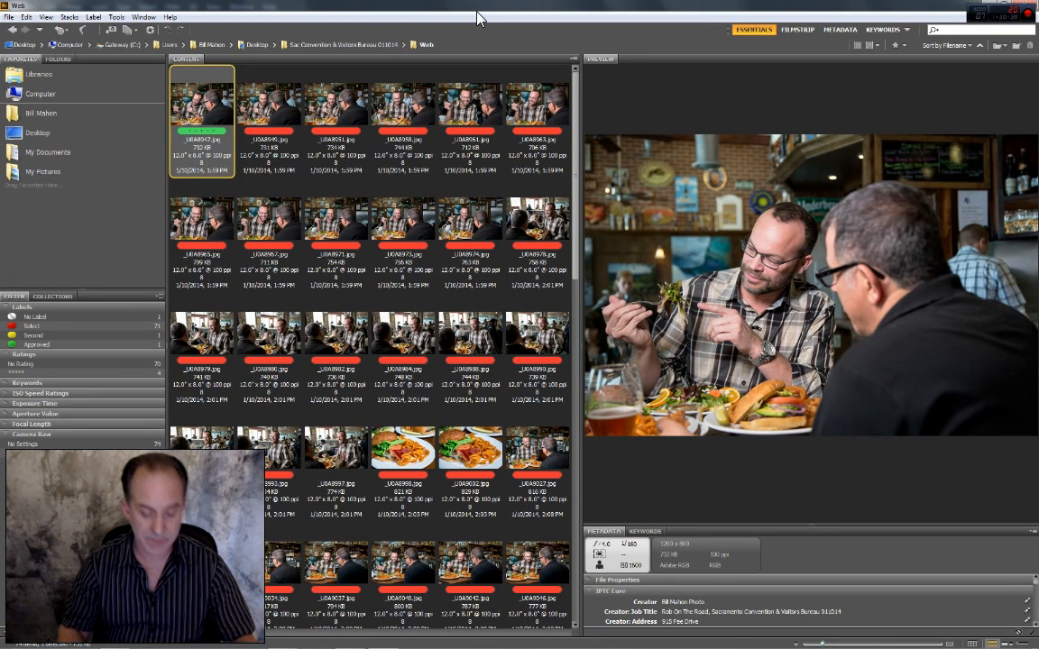
Label _U0A8947.jpg in the Web folder as Select and check which subfolders of the project folder carry the Select label
{"action": "key", "text": "ctrl+6"}
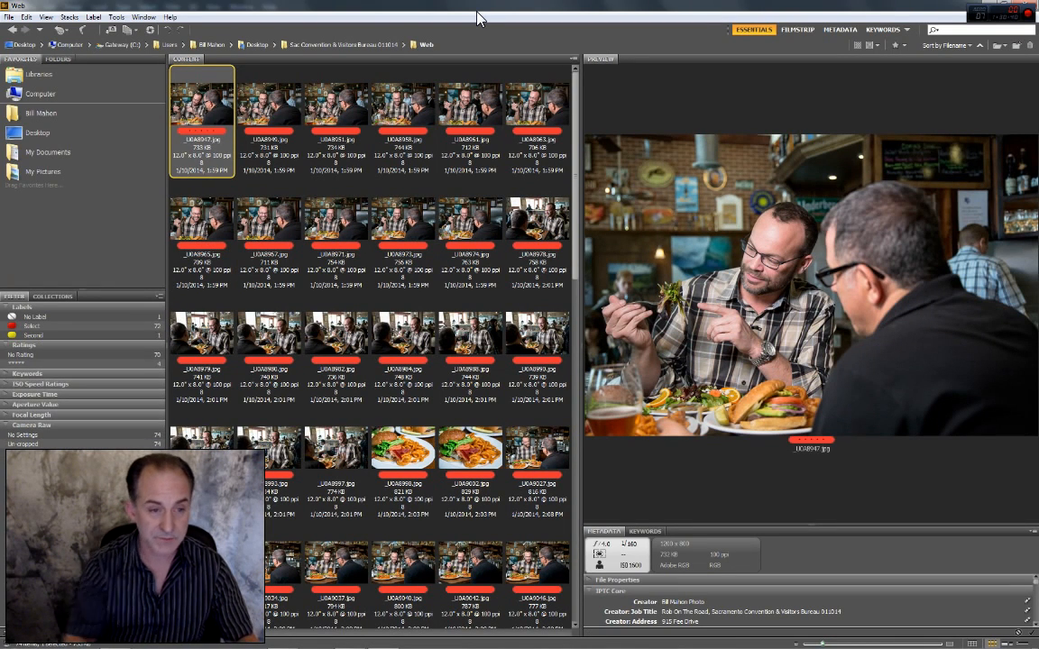
{"action": "left_click", "coordinate": [341, 45]}
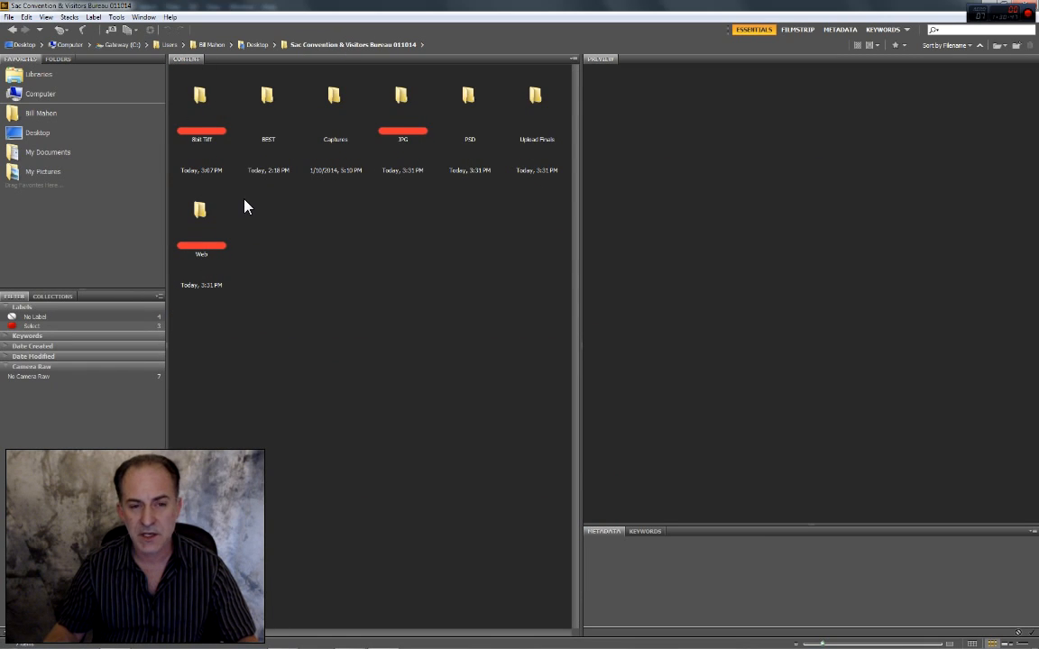
{"action": "left_click", "coordinate": [12, 326]}
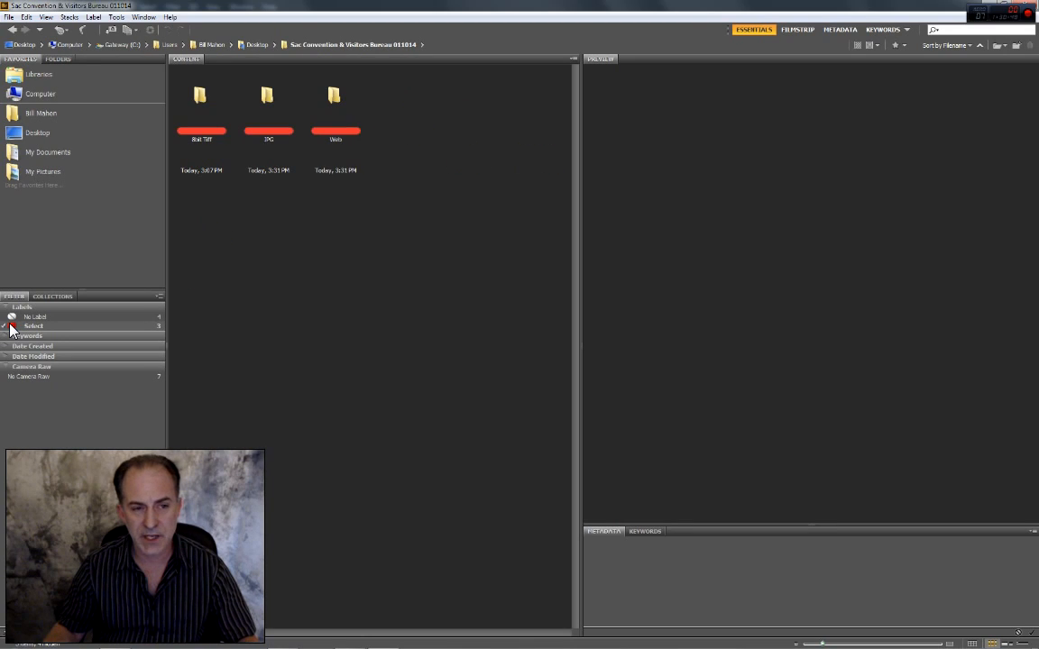
{"action": "left_click", "coordinate": [11, 326]}
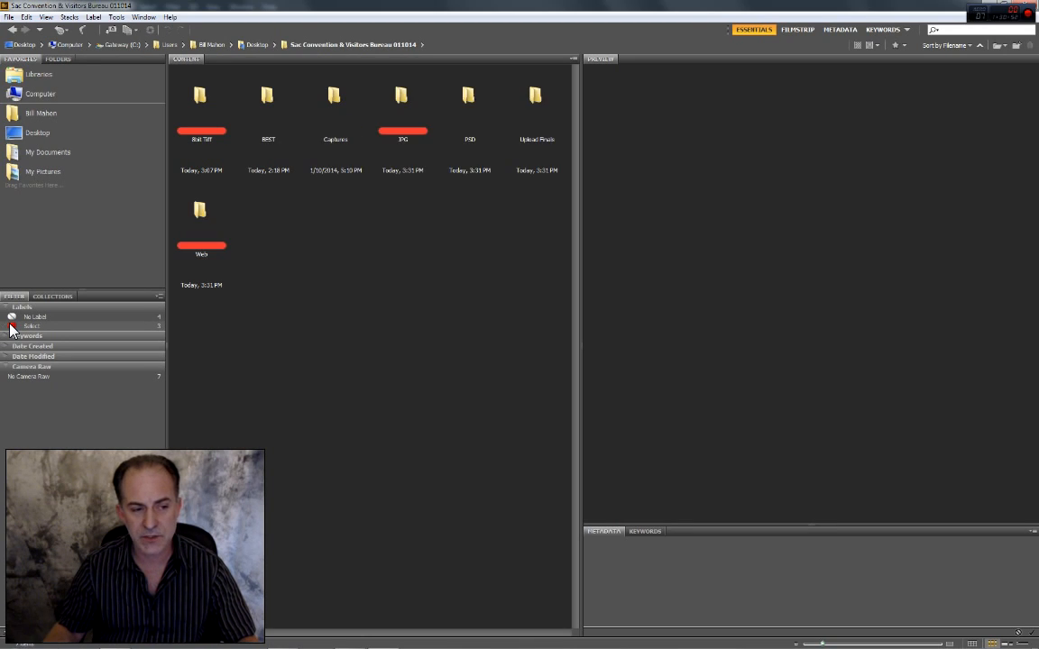
Open the project's JPG folder and label both _U0A8910.jpg and _U0A8947.jpg as Select
{"action": "double_click", "coordinate": [403, 95]}
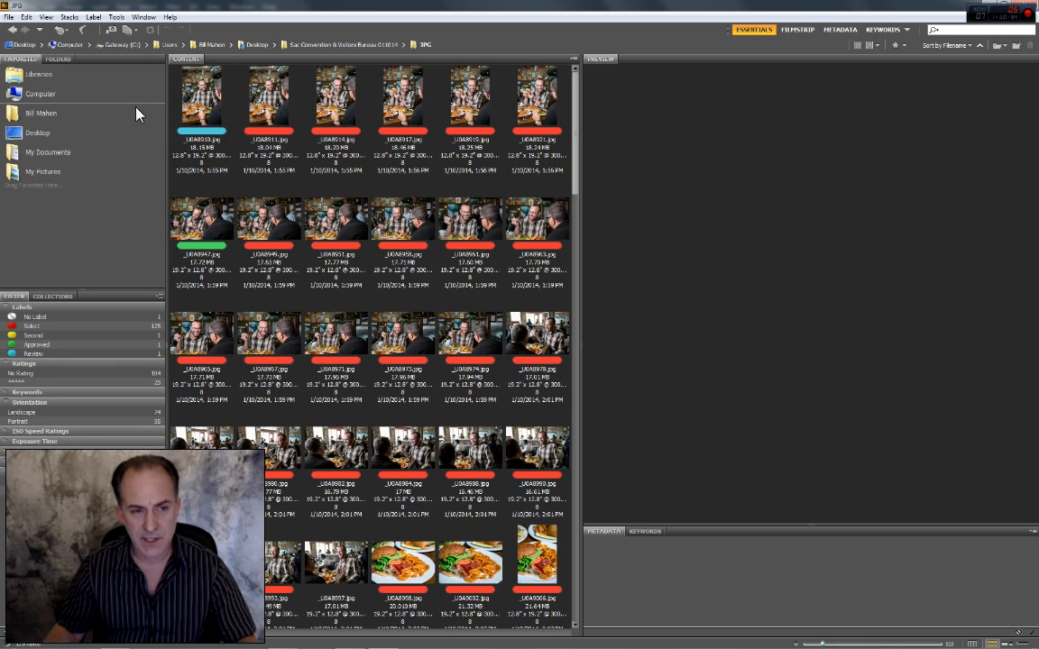
{"action": "left_click", "coordinate": [199, 108]}
{"action": "left_click", "coordinate": [202, 217], "text": "ctrl"}
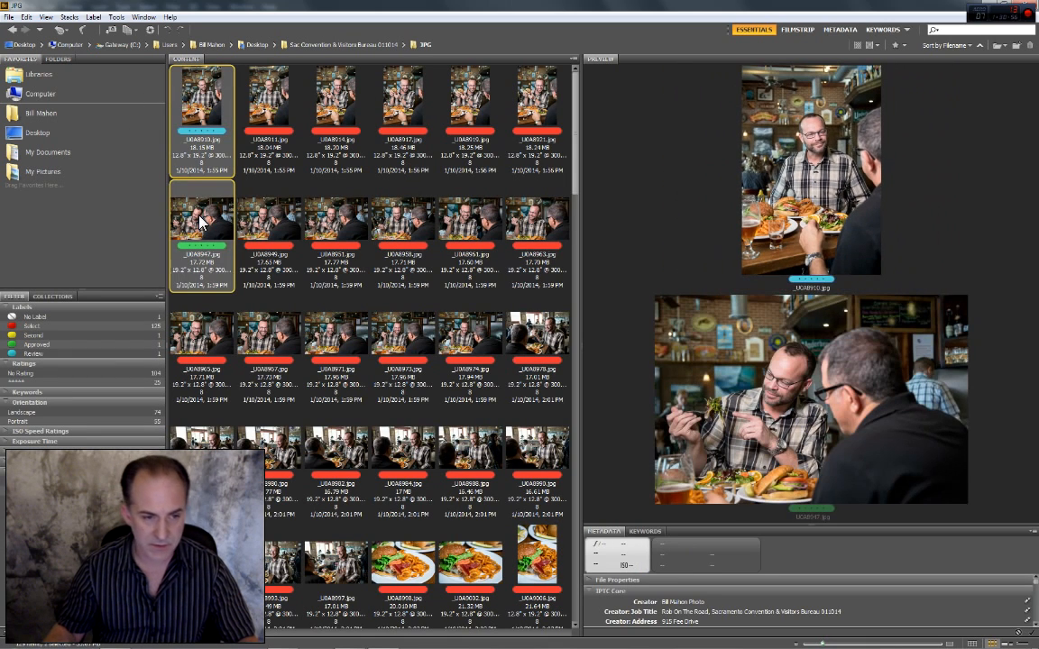
{"action": "key", "text": "ctrl+6"}
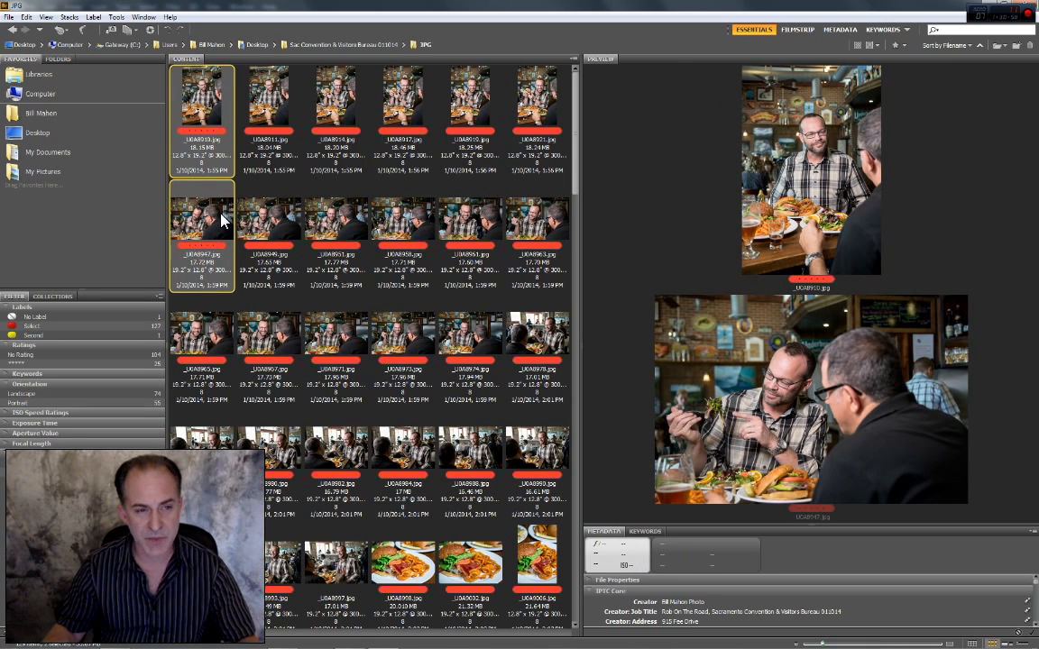
{"action": "left_click", "coordinate": [228, 185]}
Browse the JPG folder's images from _U0A8910.jpg to the end and back, checking their previews and labels
{"action": "left_click", "coordinate": [198, 107]}
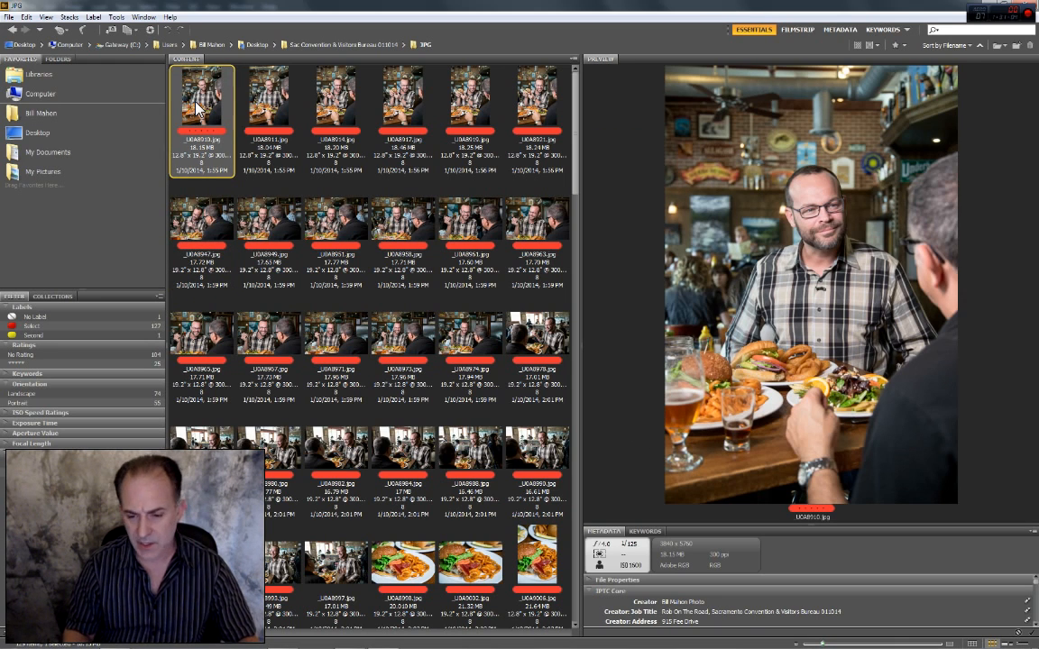
{"action": "key", "text": "Down"}
{"action": "key", "text": "Down"}
{"action": "key", "text": "Down"}
{"action": "key", "text": "Down"}
{"action": "key", "text": "Down"}
{"action": "key", "text": "Down"}
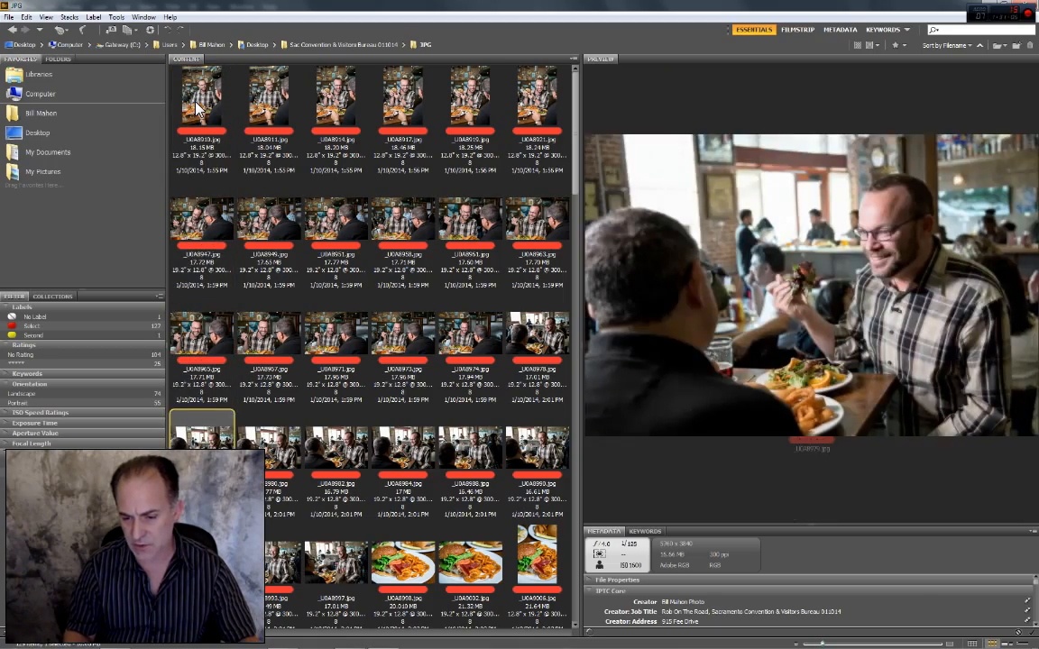
{"action": "key", "text": "Down"}
{"action": "key", "text": "Down"}
{"action": "key", "text": "Down"}
{"action": "key", "text": "Down"}
{"action": "key", "text": "Down"}
{"action": "key", "text": "Down"}
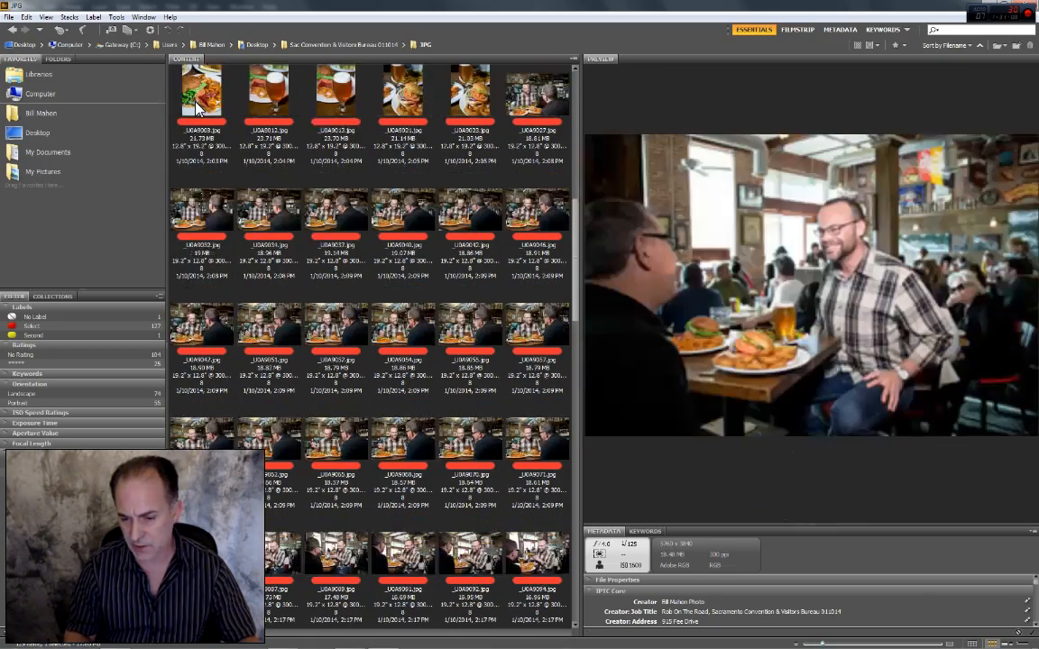
{"action": "key", "text": "Down"}
{"action": "key", "text": "Down"}
{"action": "key", "text": "Down"}
{"action": "key", "text": "Down"}
{"action": "key", "text": "Down"}
{"action": "key", "text": "Down"}
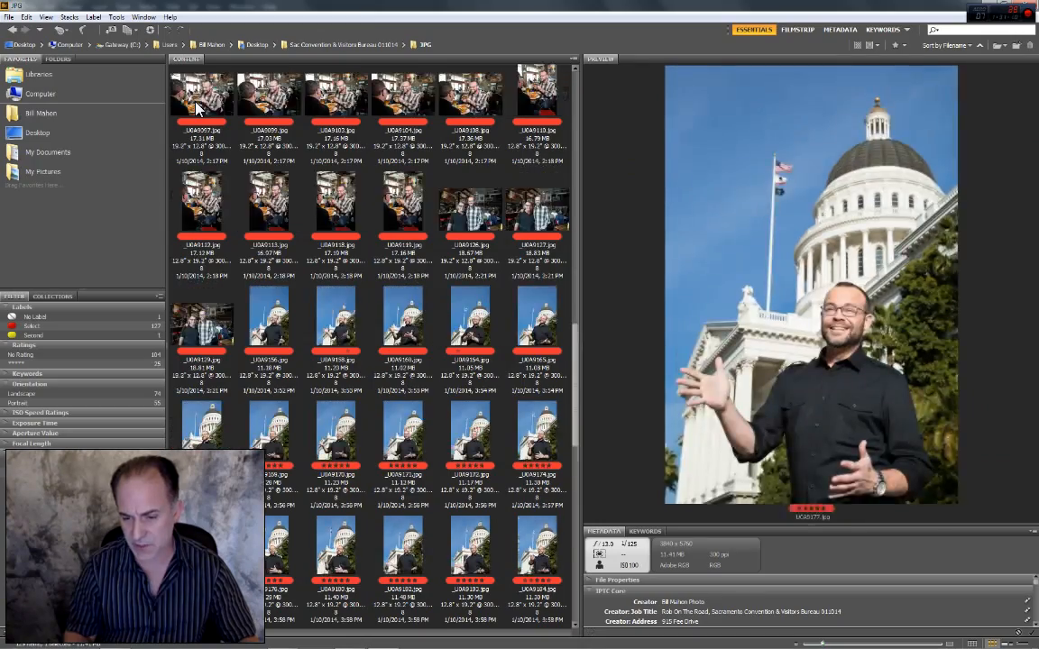
{"action": "key", "text": "Down"}
{"action": "key", "text": "Down"}
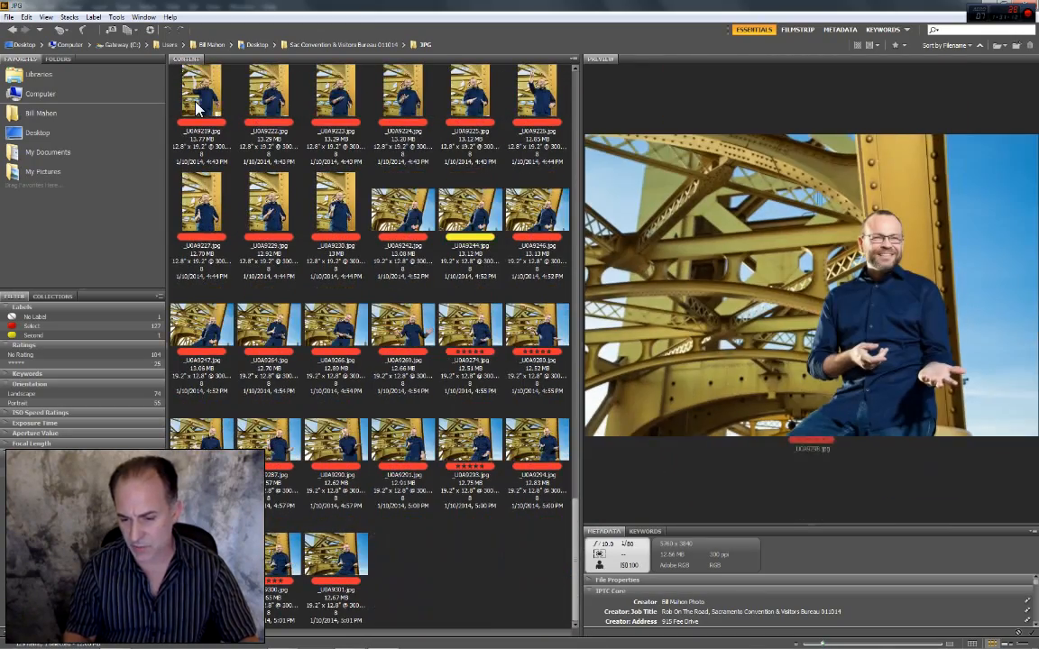
{"action": "key", "text": "Up"}
{"action": "key", "text": "Up"}
{"action": "key", "text": "Up"}
{"action": "key", "text": "Up"}
{"action": "key", "text": "Up"}
{"action": "key", "text": "Up"}
{"action": "key", "text": "Up"}
{"action": "key", "text": "Up"}
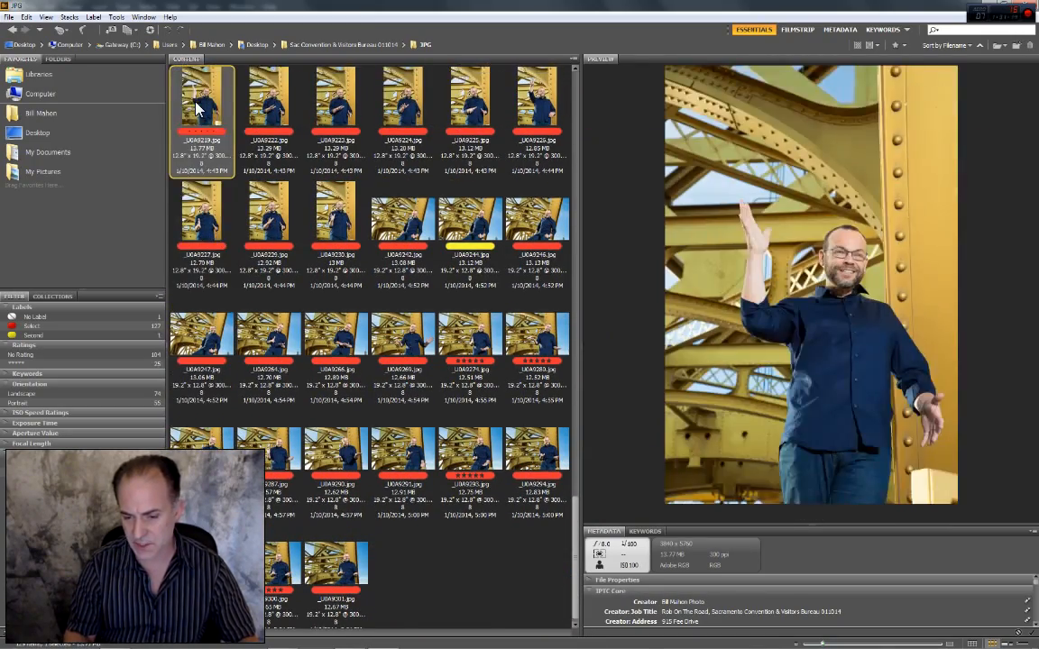
{"action": "key", "text": "Up"}
{"action": "key", "text": "Up"}
{"action": "key", "text": "Up"}
{"action": "key", "text": "Up"}
{"action": "key", "text": "Up"}
{"action": "key", "text": "Up"}
{"action": "key", "text": "Up"}
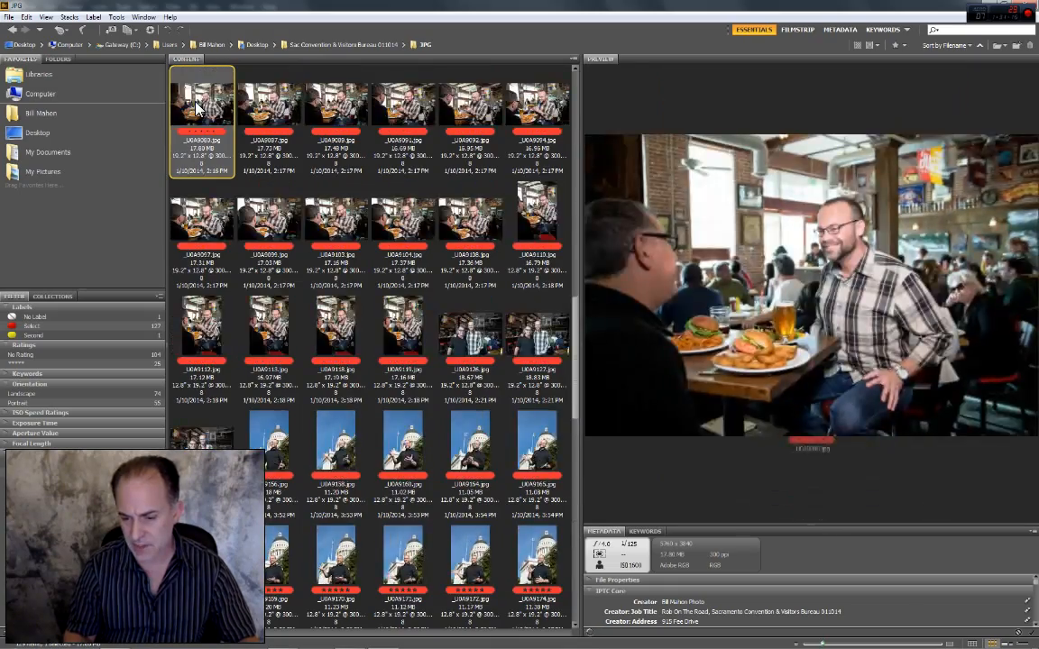
{"action": "key", "text": "Up"}
{"action": "key", "text": "Up"}
{"action": "key", "text": "Up"}
{"action": "key", "text": "Up"}
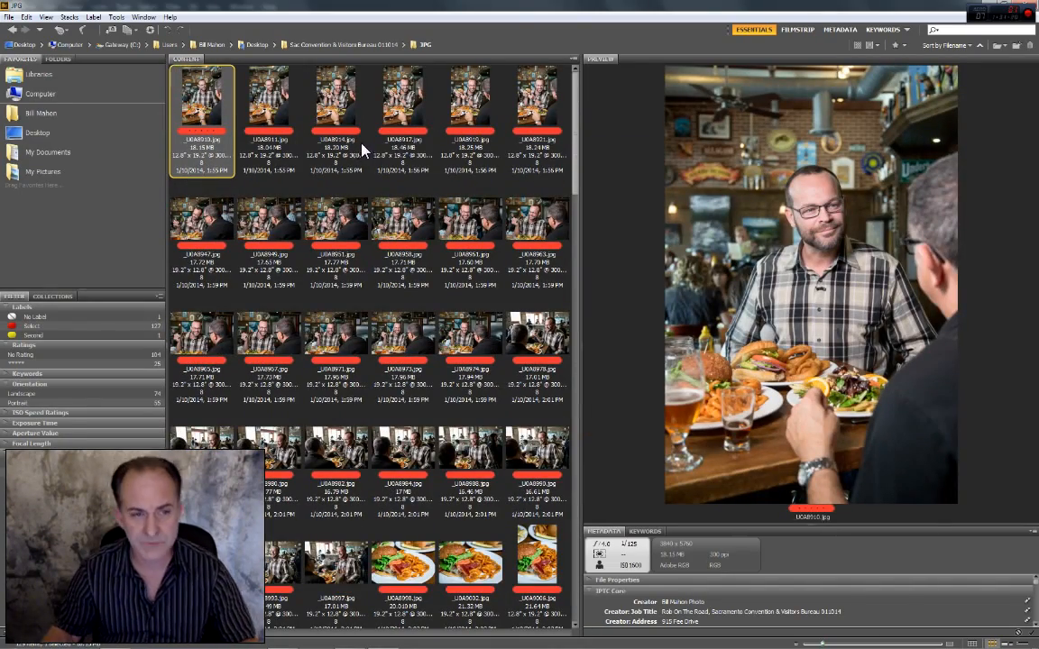
Minimize Bridge and Photoshop, open the Computer window, and arrange the open windows so the project folder on the desktop is uncovered
{"action": "left_click", "coordinate": [287, 44]}
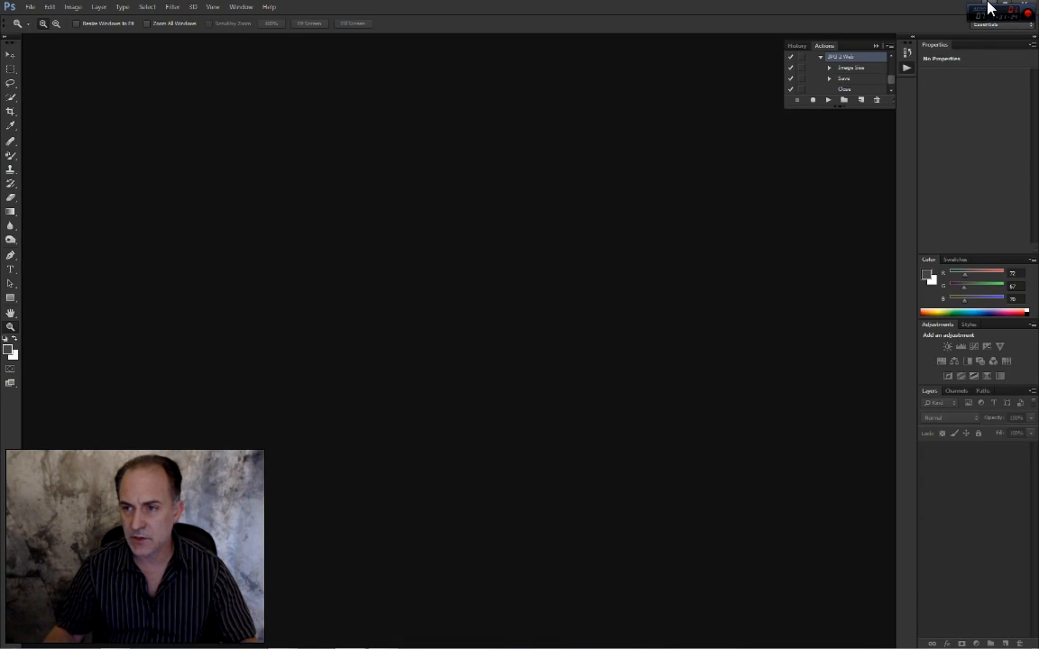
{"action": "left_click", "coordinate": [990, 8]}
{"action": "left_click", "coordinate": [990, 7]}
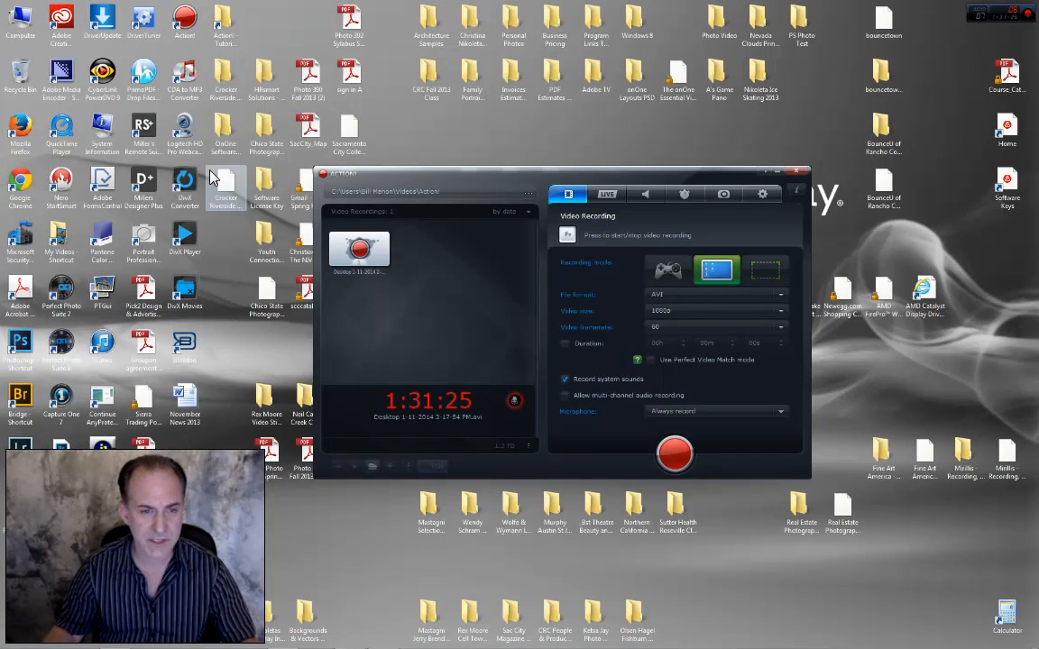
{"action": "double_click", "coordinate": [20, 22]}
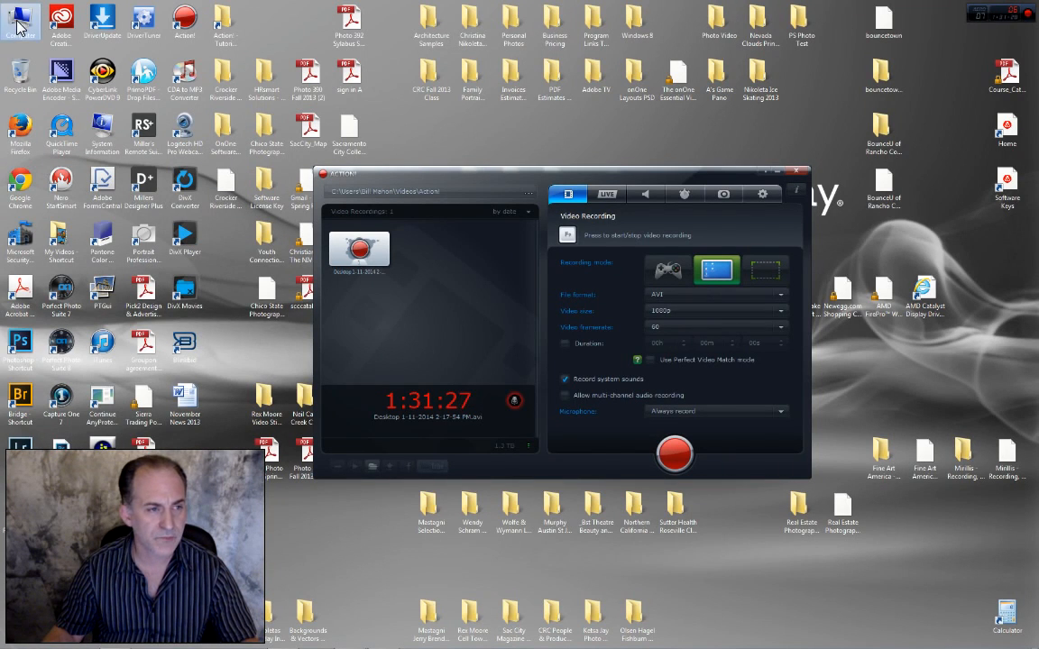
{"action": "left_click_drag", "start_coordinate": [418, 111], "coordinate": [735, 107]}
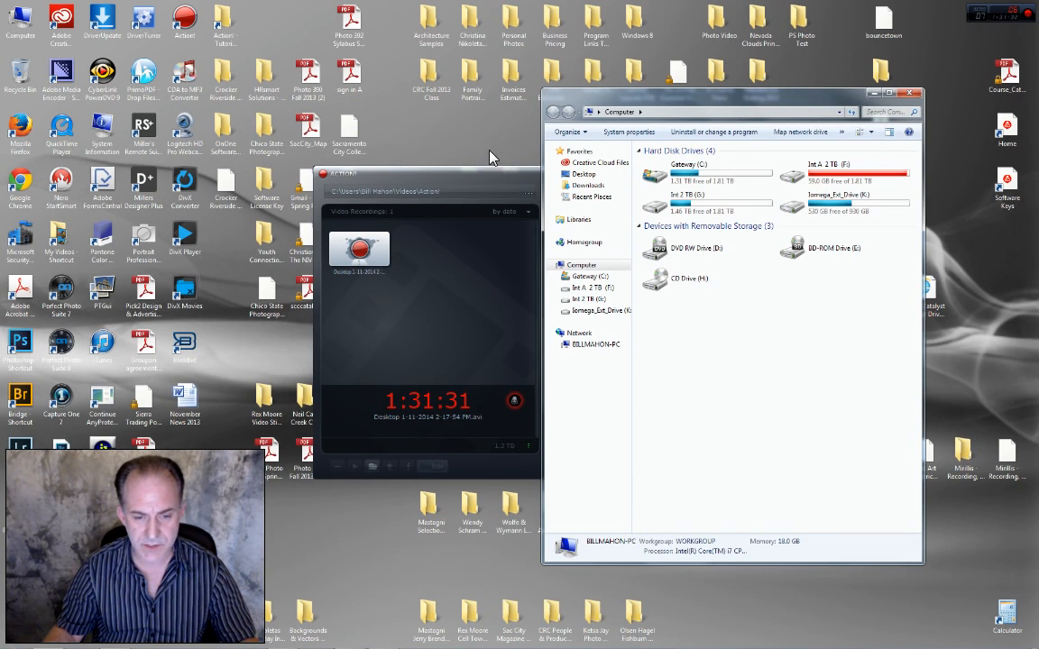
{"action": "left_click_drag", "start_coordinate": [515, 175], "coordinate": [202, 11]}
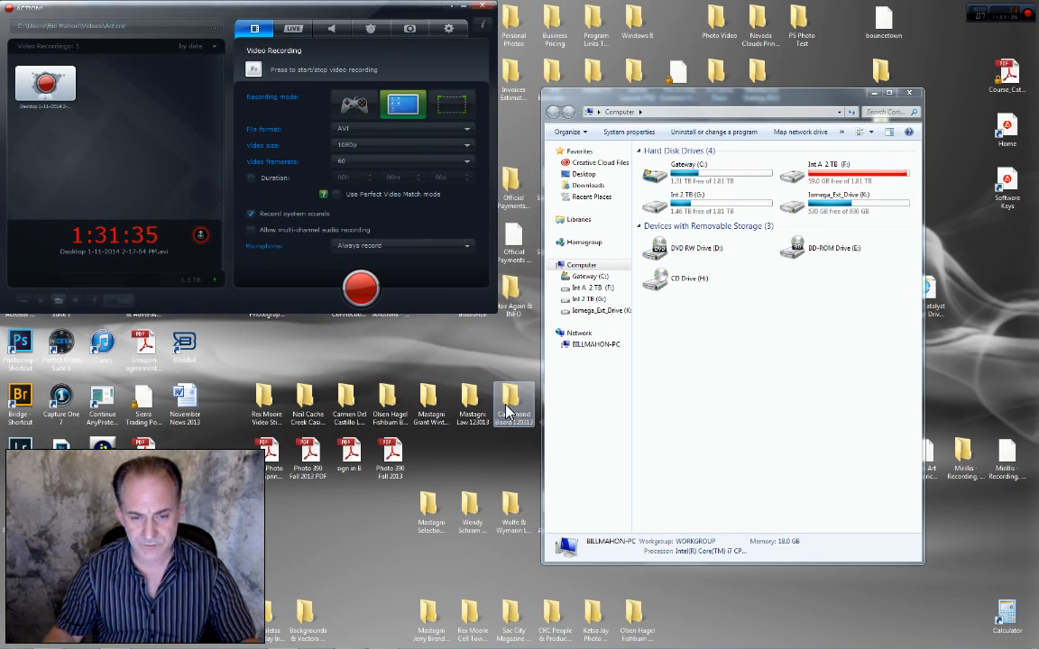
{"action": "left_click_drag", "start_coordinate": [649, 97], "coordinate": [756, 132]}
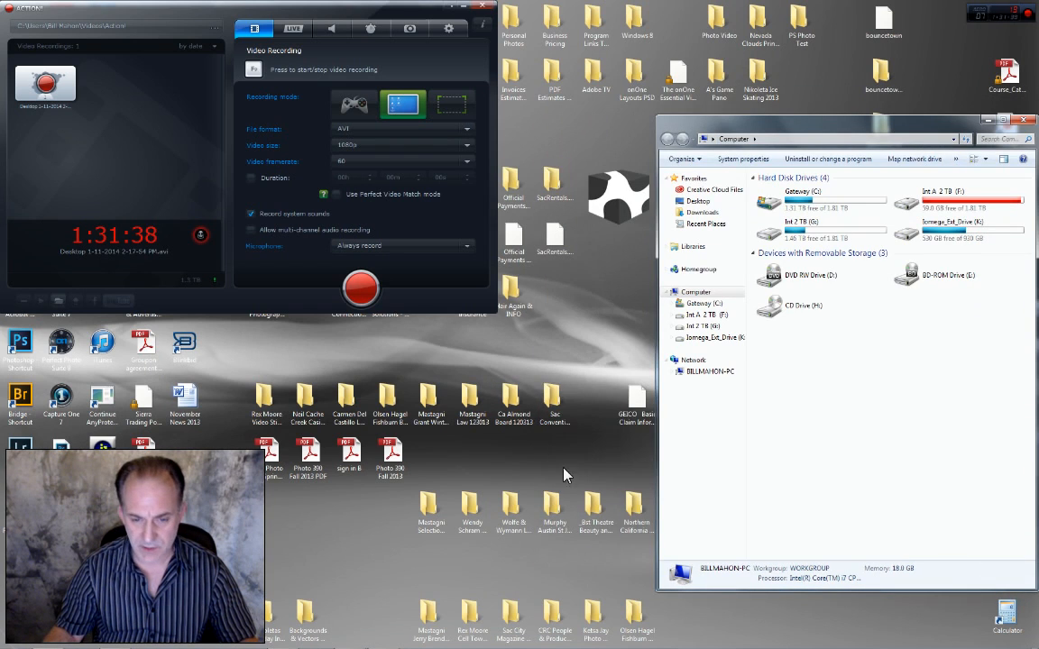
Open the Sac Convention & Visitors Bureau 011014 folder from the desktop and place its window beside the Computer window
{"action": "double_click", "coordinate": [545, 403]}
{"action": "left_click_drag", "start_coordinate": [301, 11], "coordinate": [413, 110]}
{"action": "left_click_drag", "start_coordinate": [781, 131], "coordinate": [629, 112]}
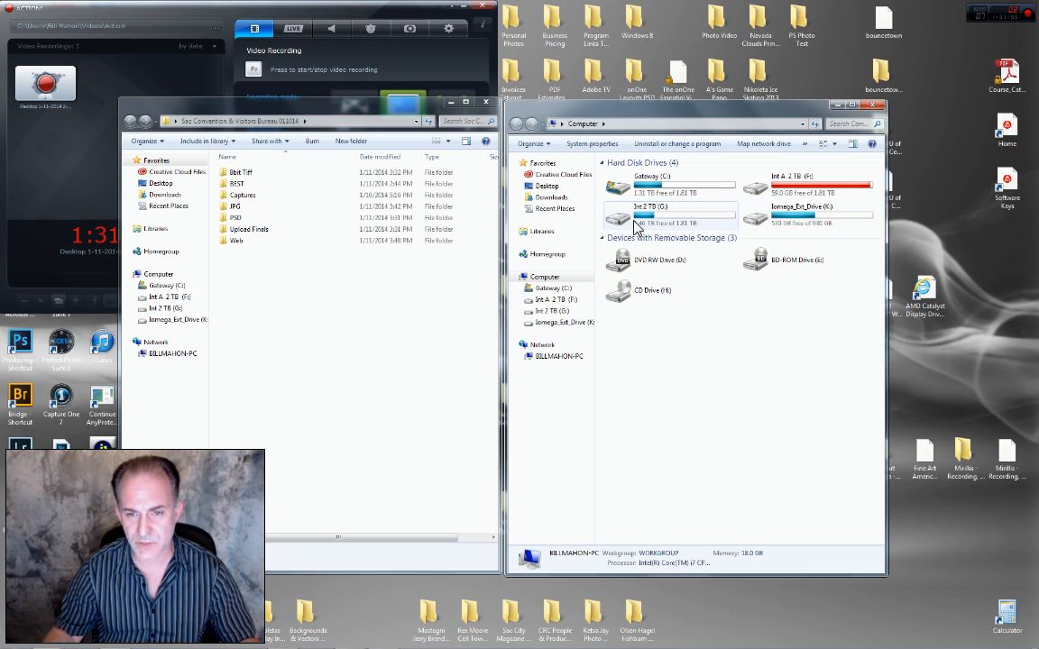
In Photo Main 2013 2014 on Int 2 TB (G:), rename the misspelled project folder as Sac Convention & Visitors Bureau 011014
{"action": "double_click", "coordinate": [629, 220]}
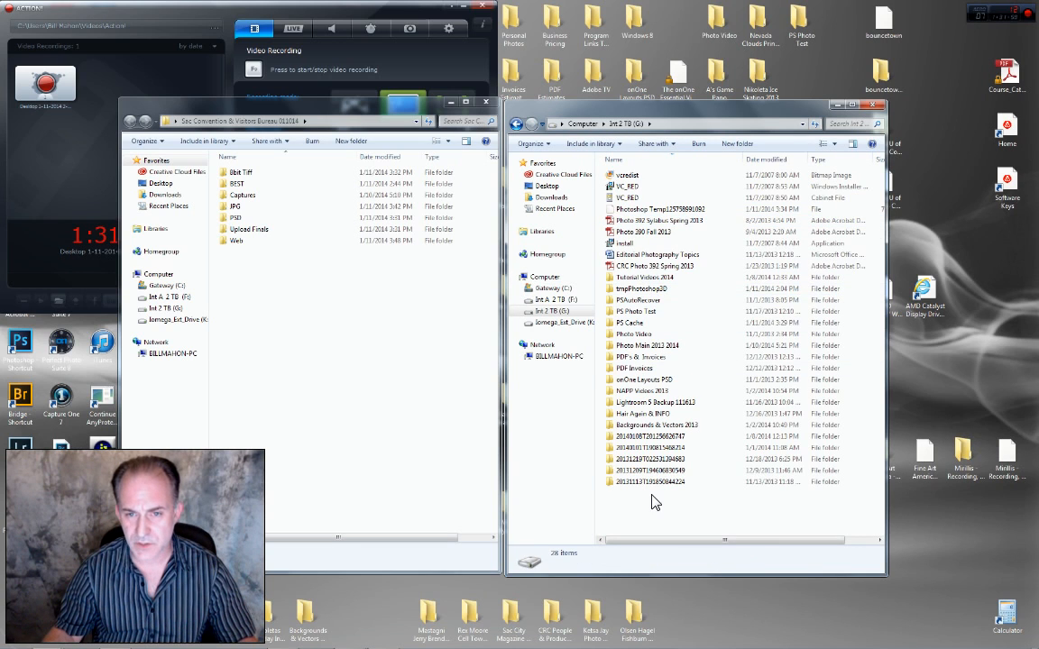
{"action": "double_click", "coordinate": [617, 346]}
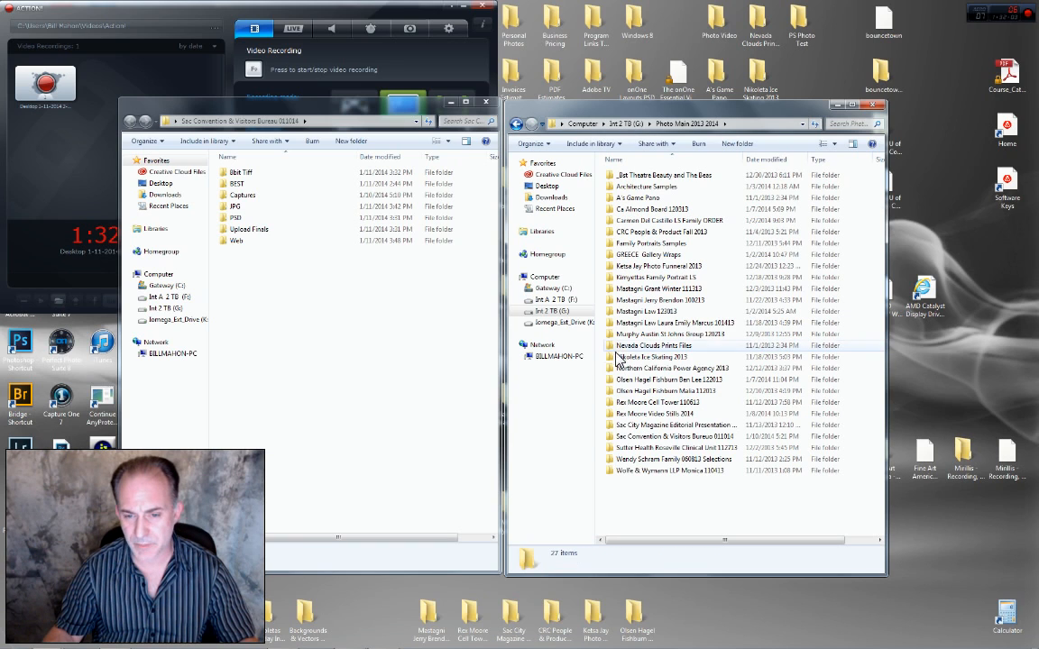
{"action": "right_click", "coordinate": [645, 438]}
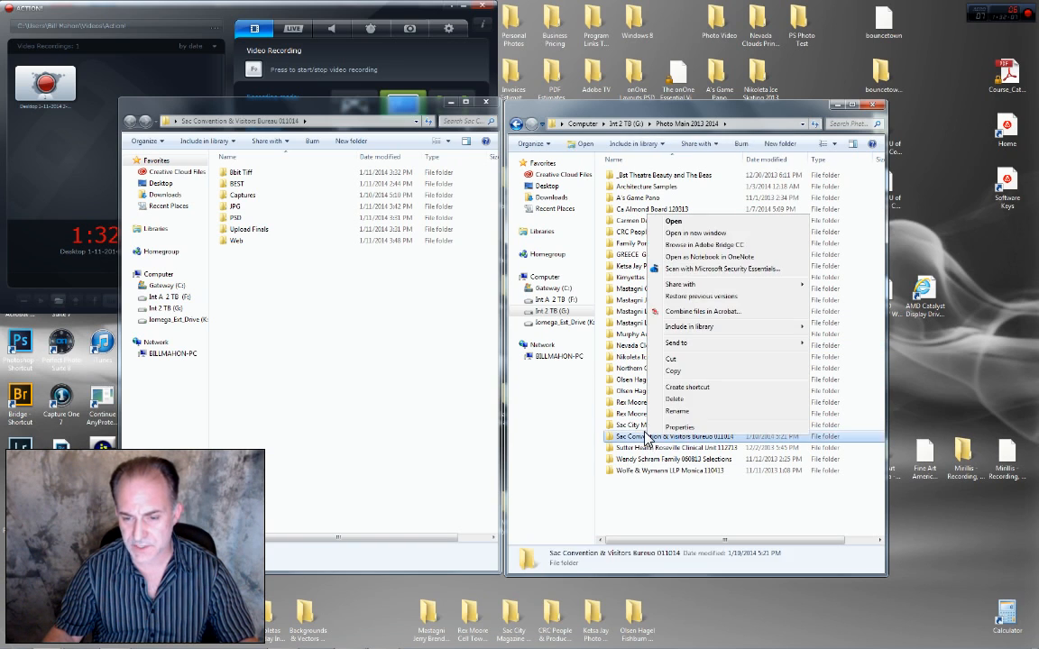
{"action": "left_click", "coordinate": [735, 412]}
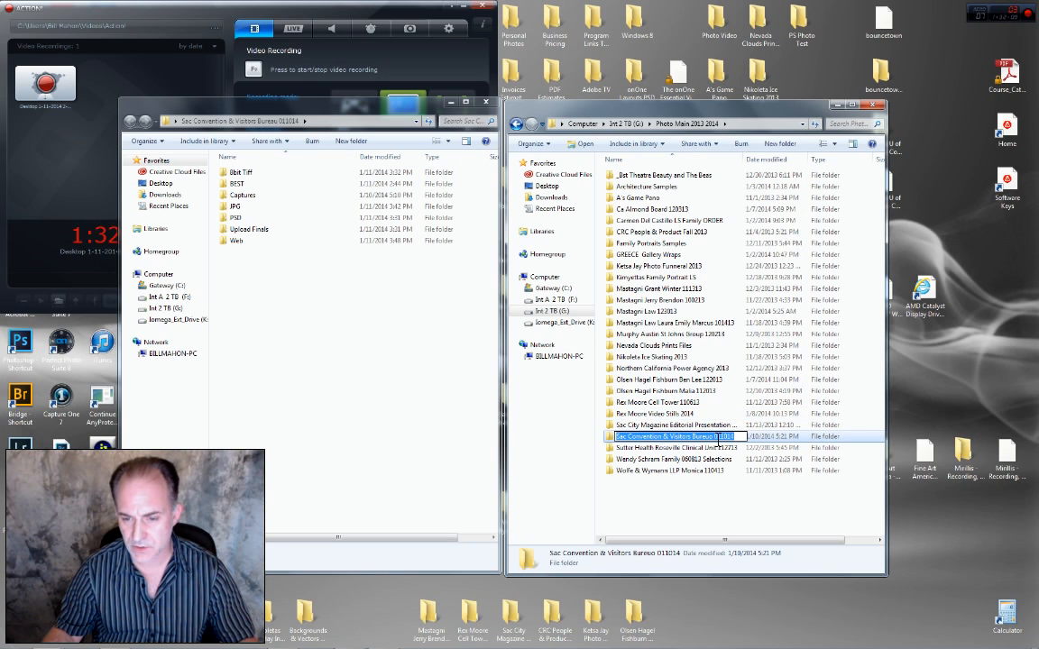
{"action": "left_click", "coordinate": [714, 437]}
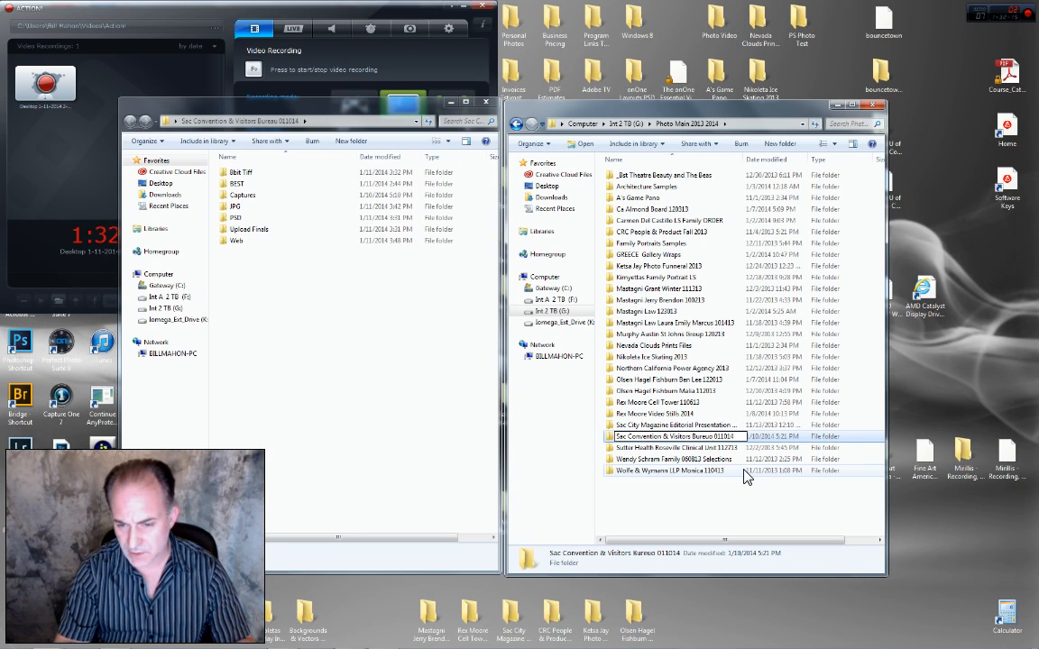
{"action": "key", "text": "BackSpace"}
{"action": "key", "text": "BackSpace"}
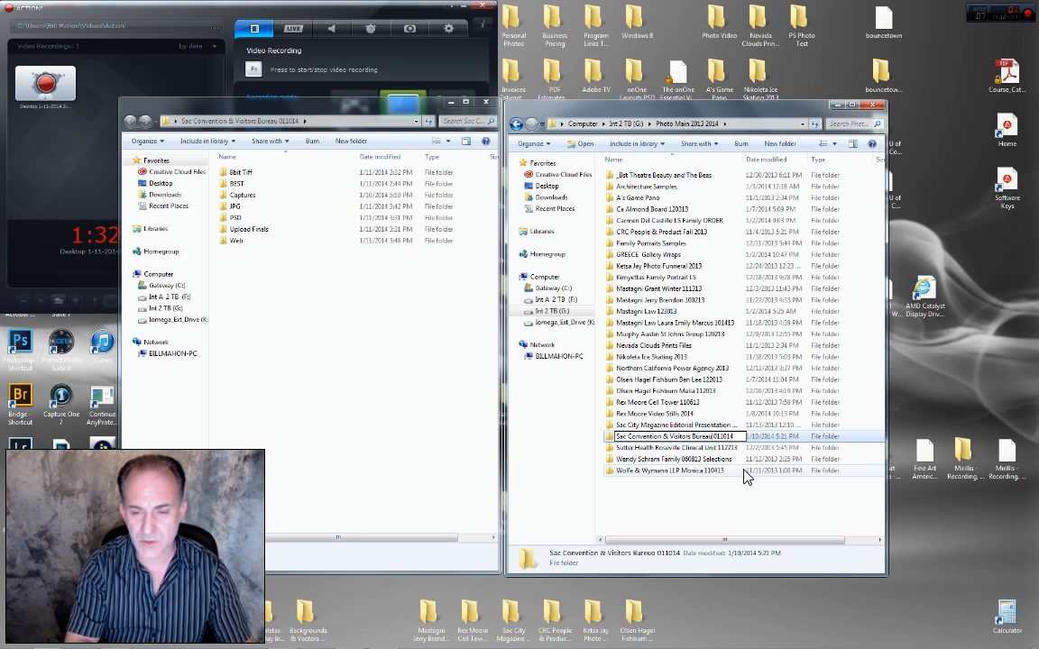
{"action": "type", "text": "au"}
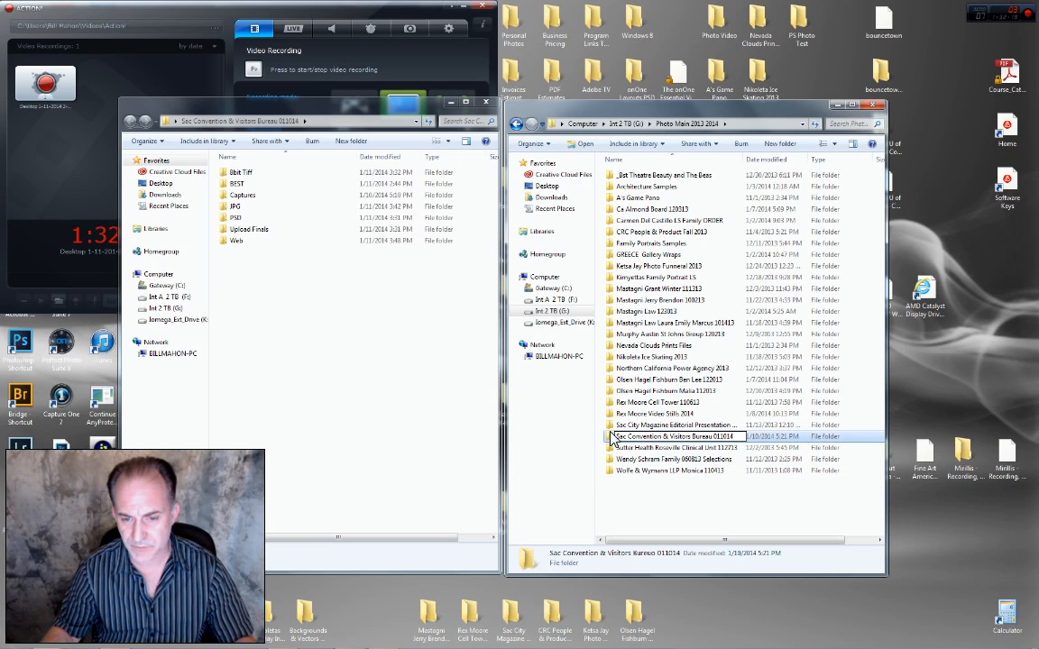
{"action": "key", "text": "Return"}
Copy the 8bit Tiff, BEST, JPG and Web folders into the renamed project folder on Int 2 TB (G:) and close both folder windows
{"action": "double_click", "coordinate": [611, 439]}
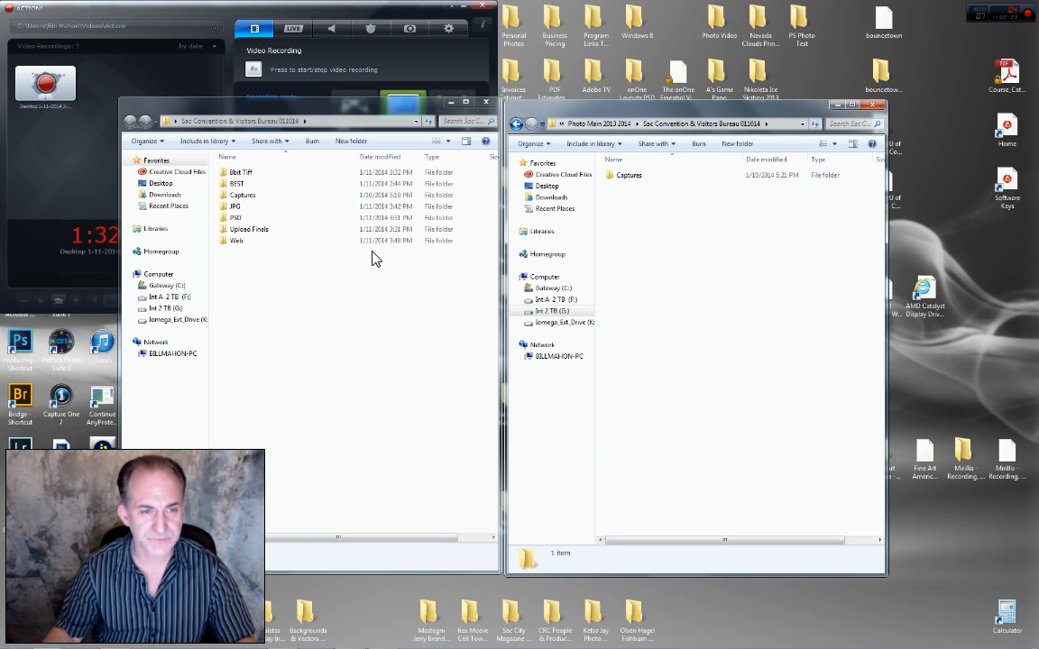
{"action": "left_click", "coordinate": [226, 174]}
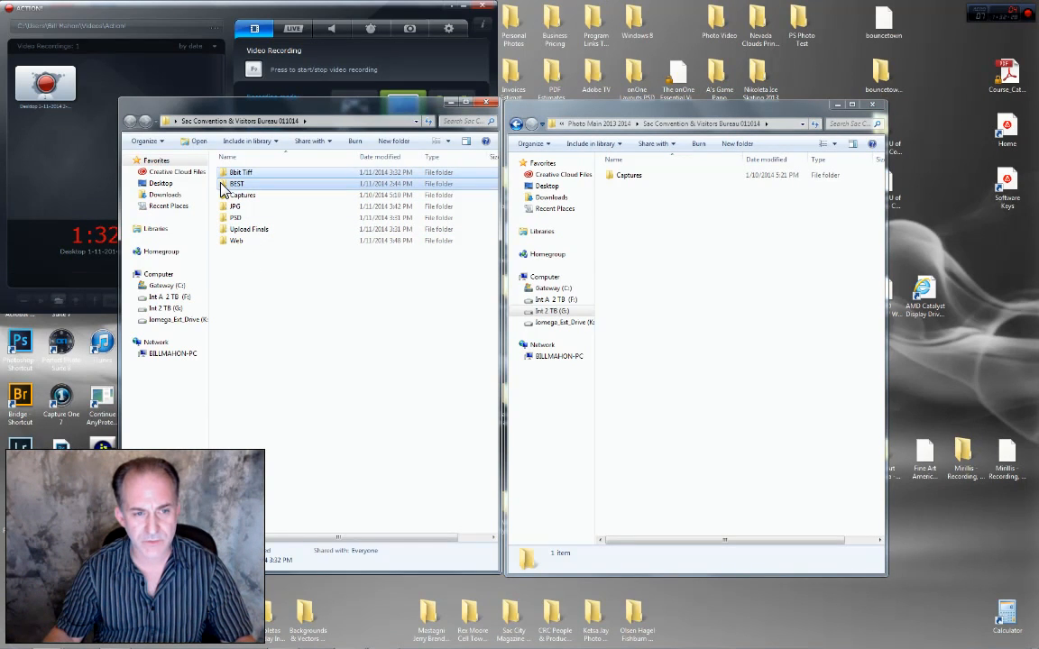
{"action": "left_click", "coordinate": [224, 184], "text": "ctrl"}
{"action": "left_click", "coordinate": [226, 207], "text": "ctrl"}
{"action": "left_click", "coordinate": [226, 241], "text": "ctrl"}
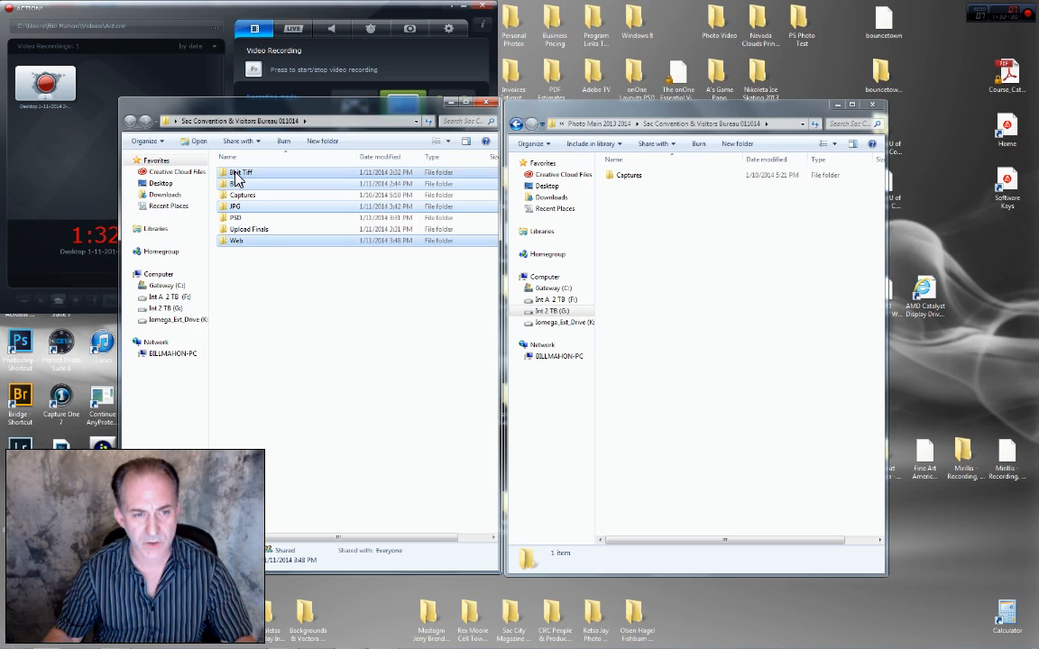
{"action": "left_click_drag", "start_coordinate": [239, 174], "coordinate": [657, 289]}
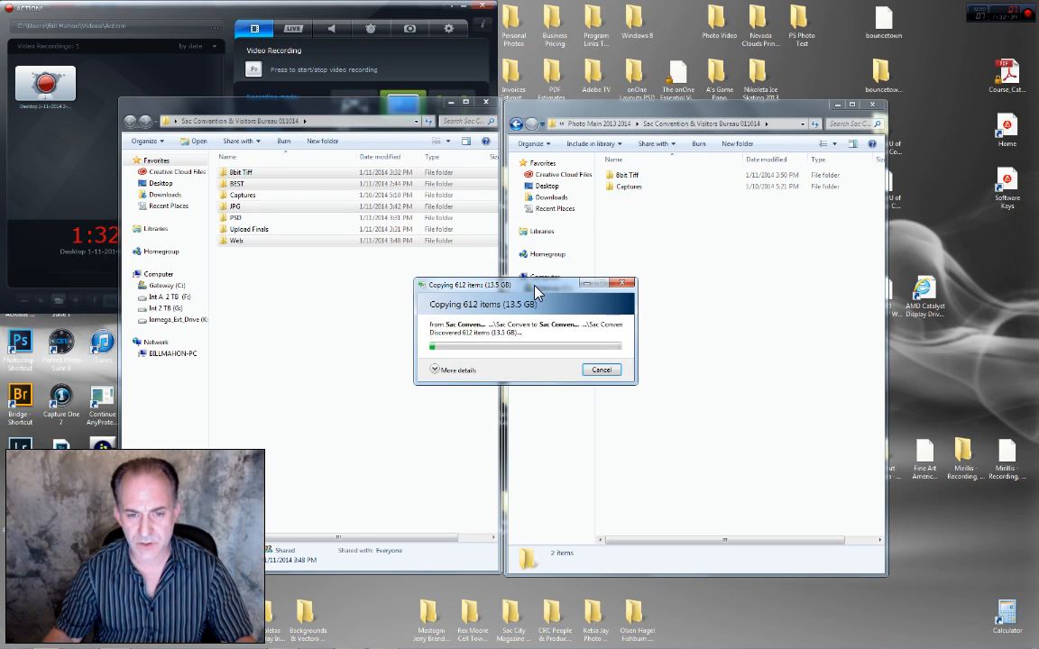
{"action": "left_click_drag", "start_coordinate": [537, 290], "coordinate": [532, 373]}
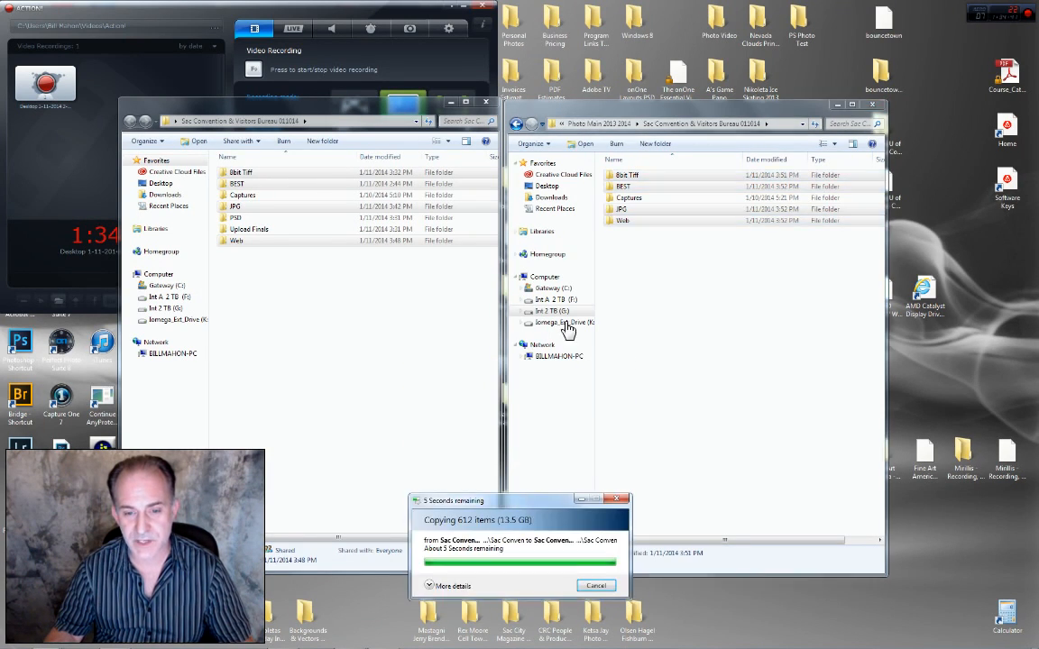
{"action": "left_click", "coordinate": [871, 106]}
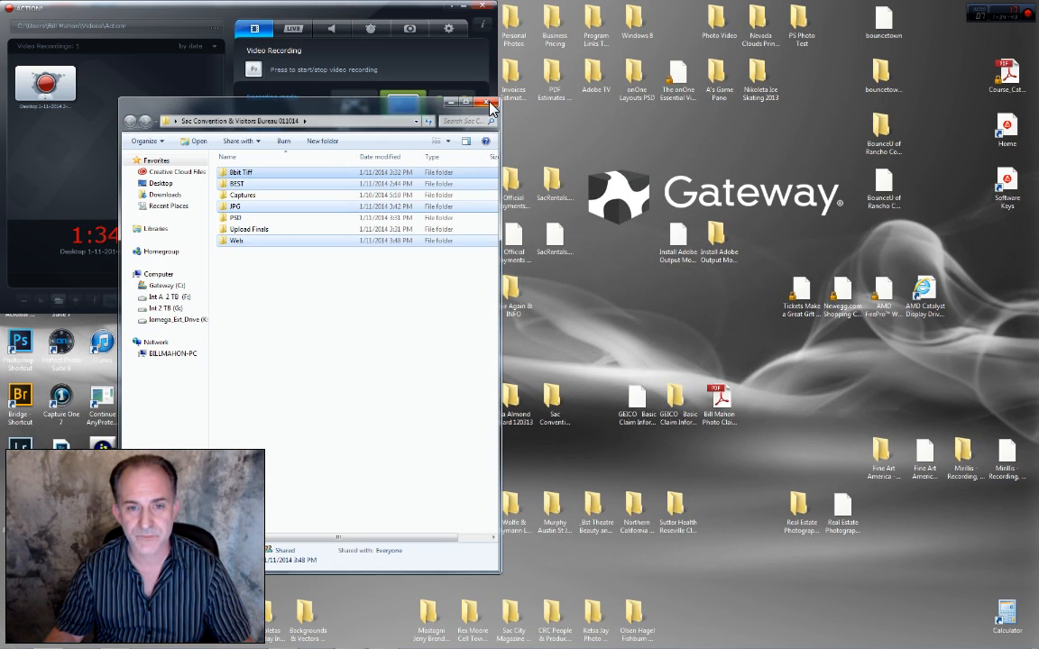
{"action": "left_click", "coordinate": [488, 103]}
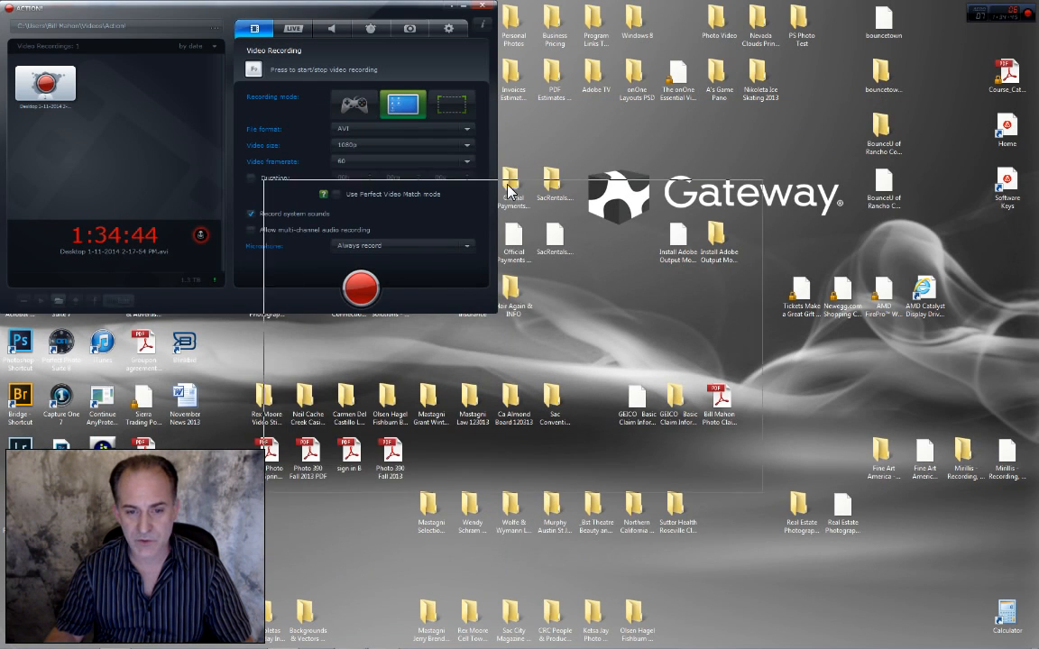